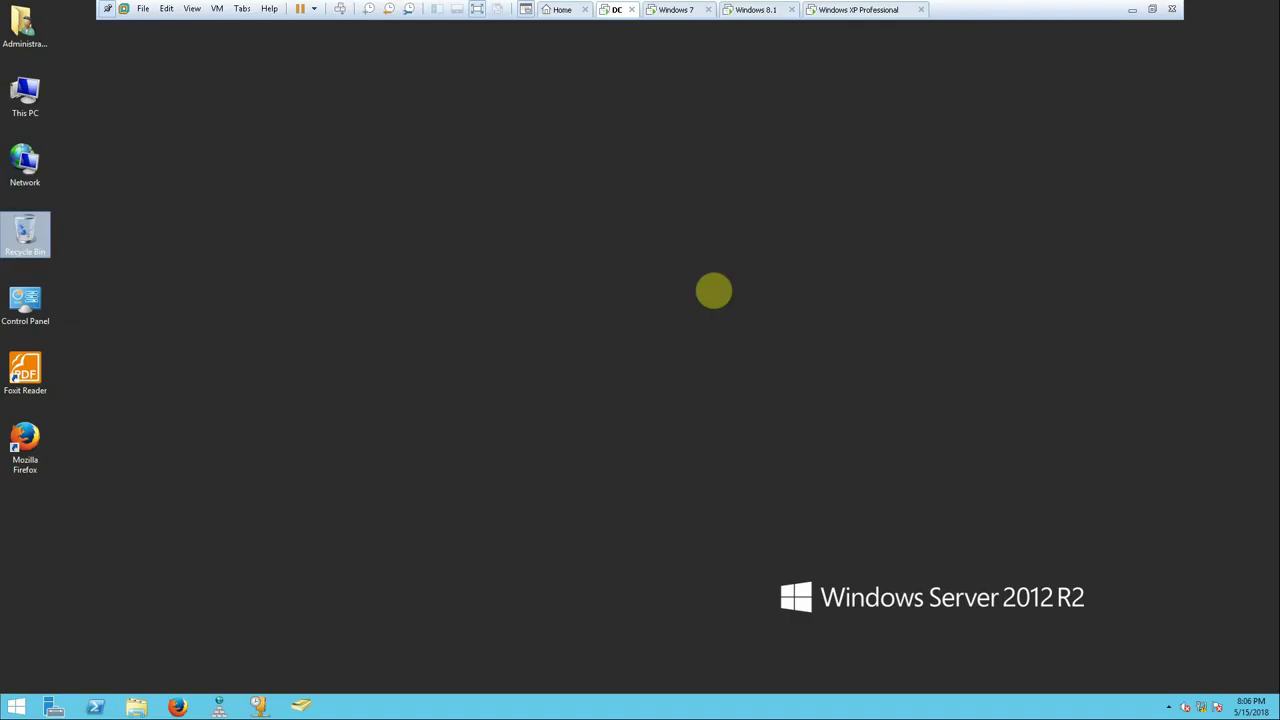
- Open Local Disk (C:) from This PC and create a new folder named Data
{"action": "double_click", "coordinate": [17, 105]}
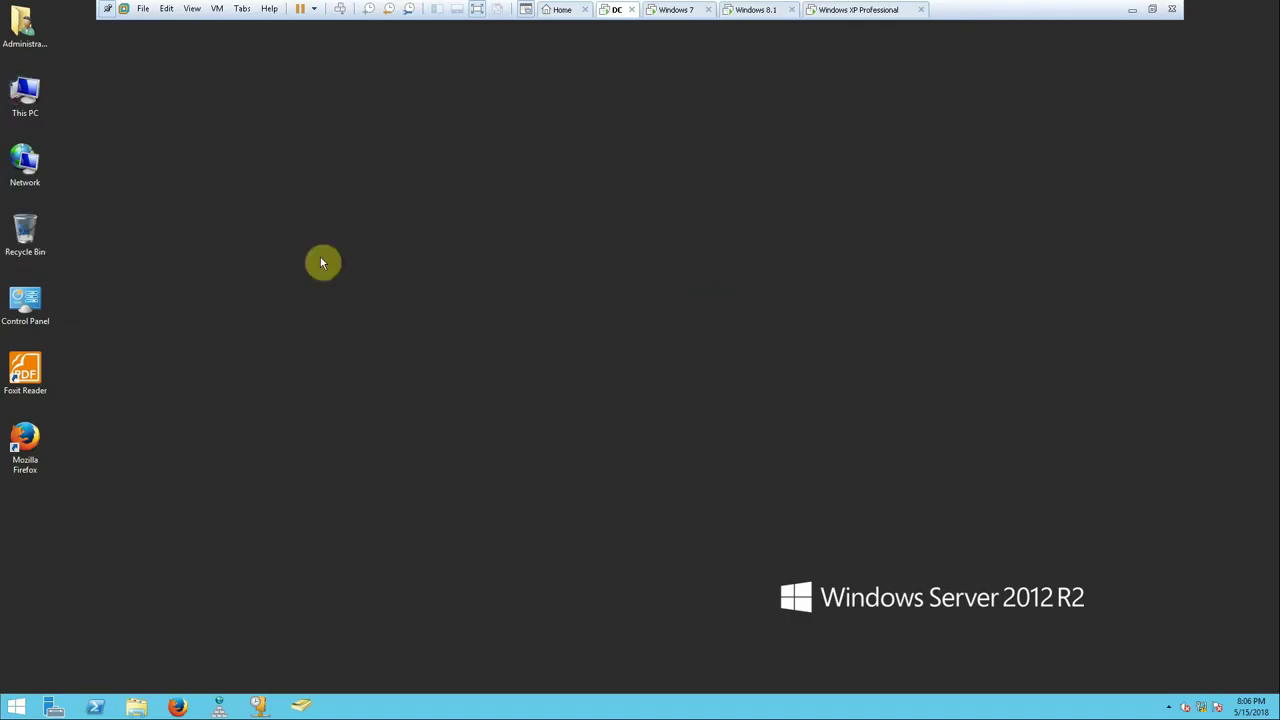
{"action": "double_click", "coordinate": [432, 328]}
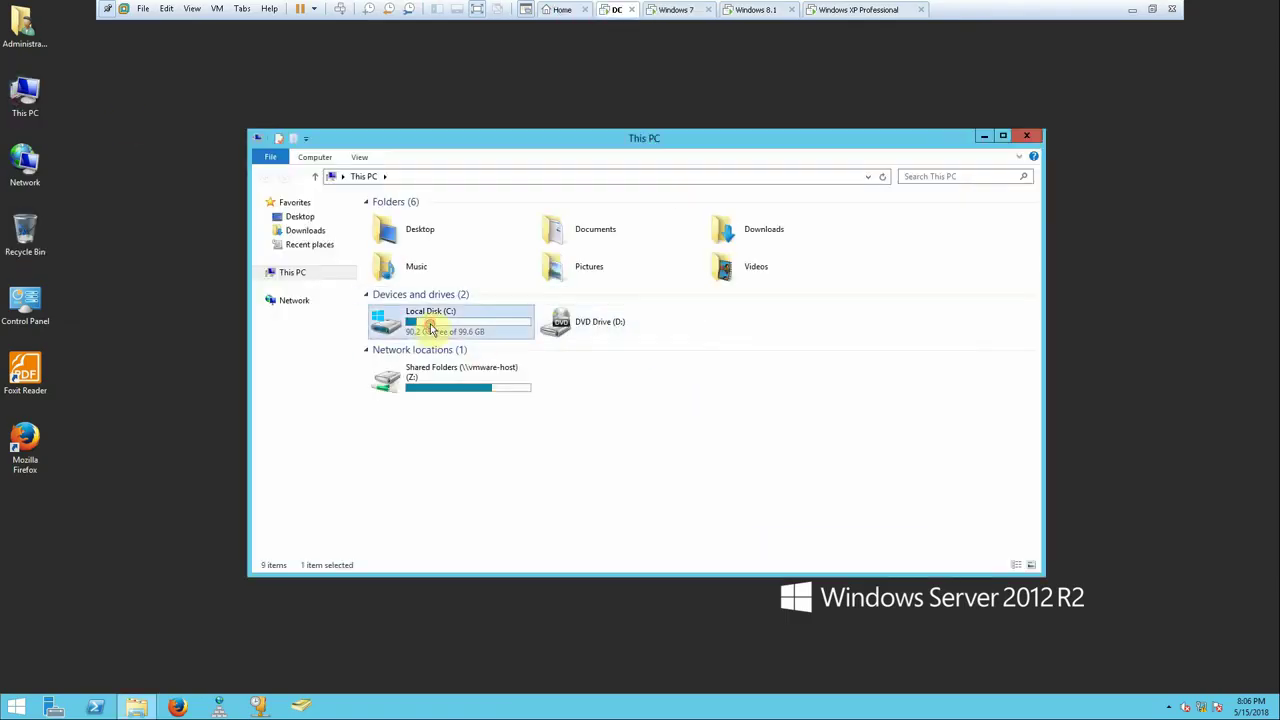
{"action": "right_click", "coordinate": [508, 358]}
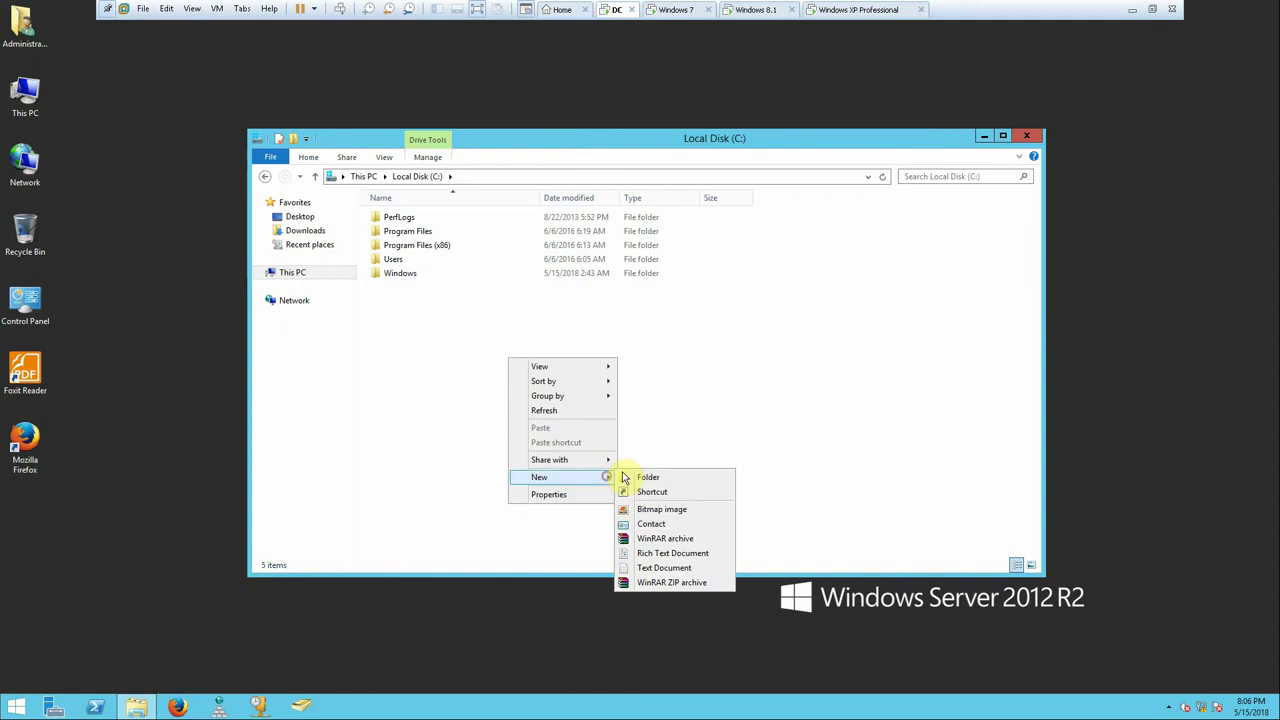
{"action": "left_click", "coordinate": [625, 478]}
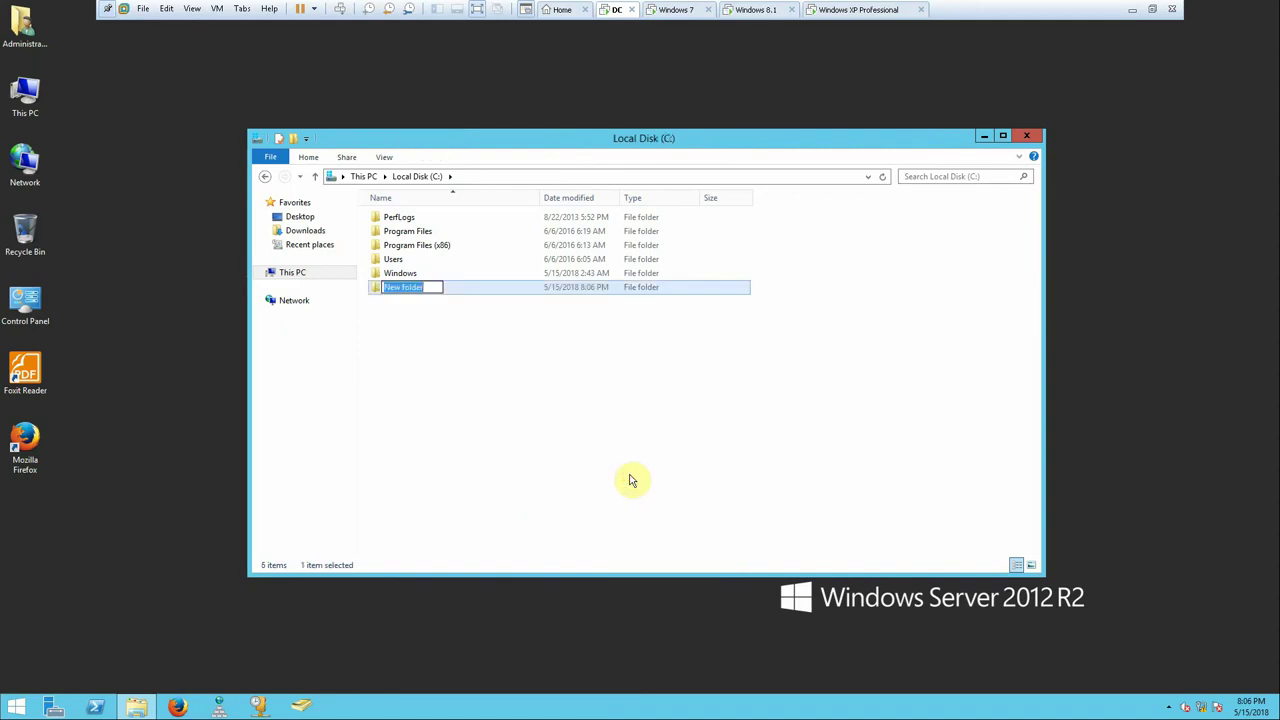
{"action": "type", "text": "Data"}
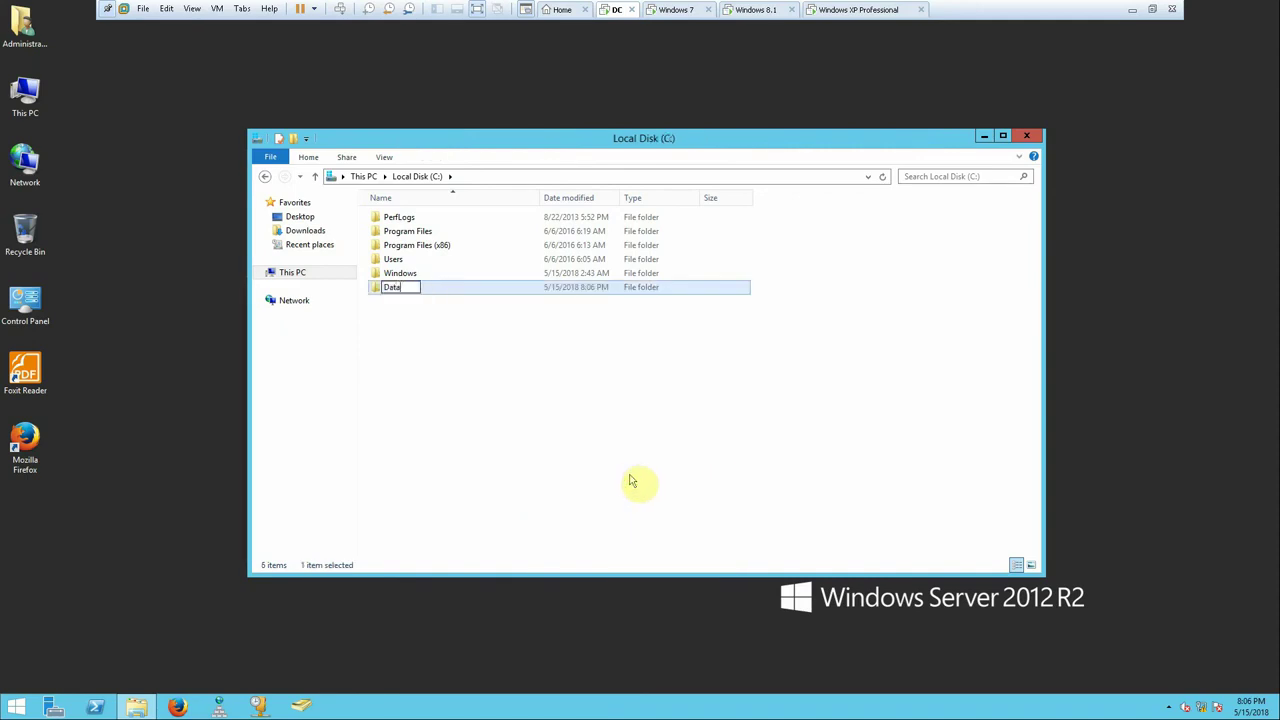
{"action": "key", "text": "Return"}
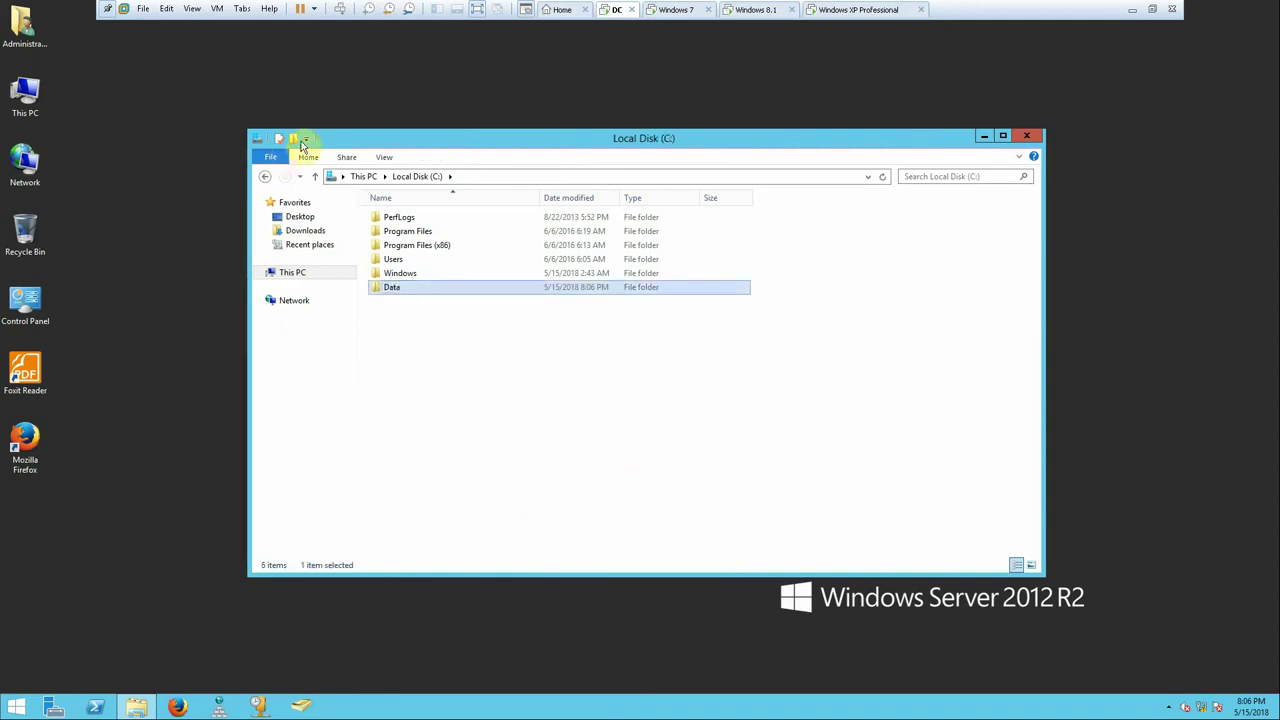
- Return to This PC and check Local Disk (C:) properties showing 90.2 GB free of 99.6 GB
{"action": "left_click_drag", "start_coordinate": [410, 142], "coordinate": [386, 103]}
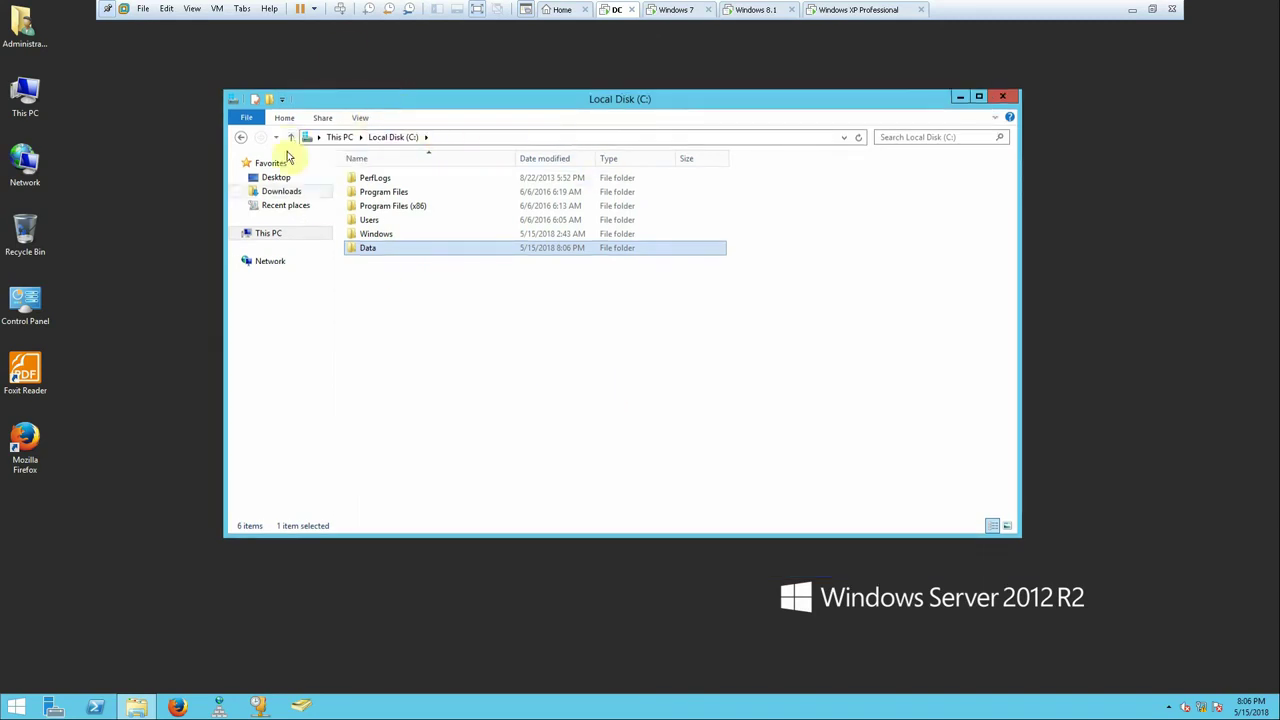
{"action": "left_click", "coordinate": [285, 139]}
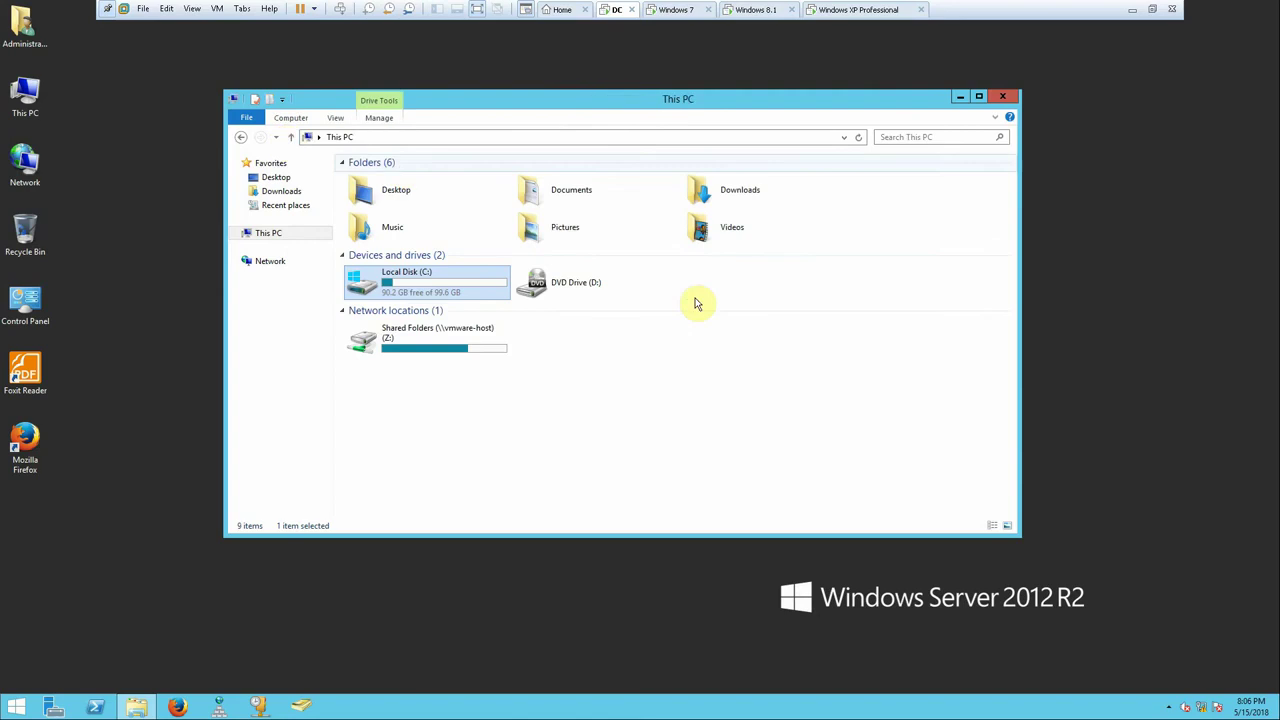
{"action": "right_click", "coordinate": [448, 292]}
{"action": "left_click", "coordinate": [515, 512]}
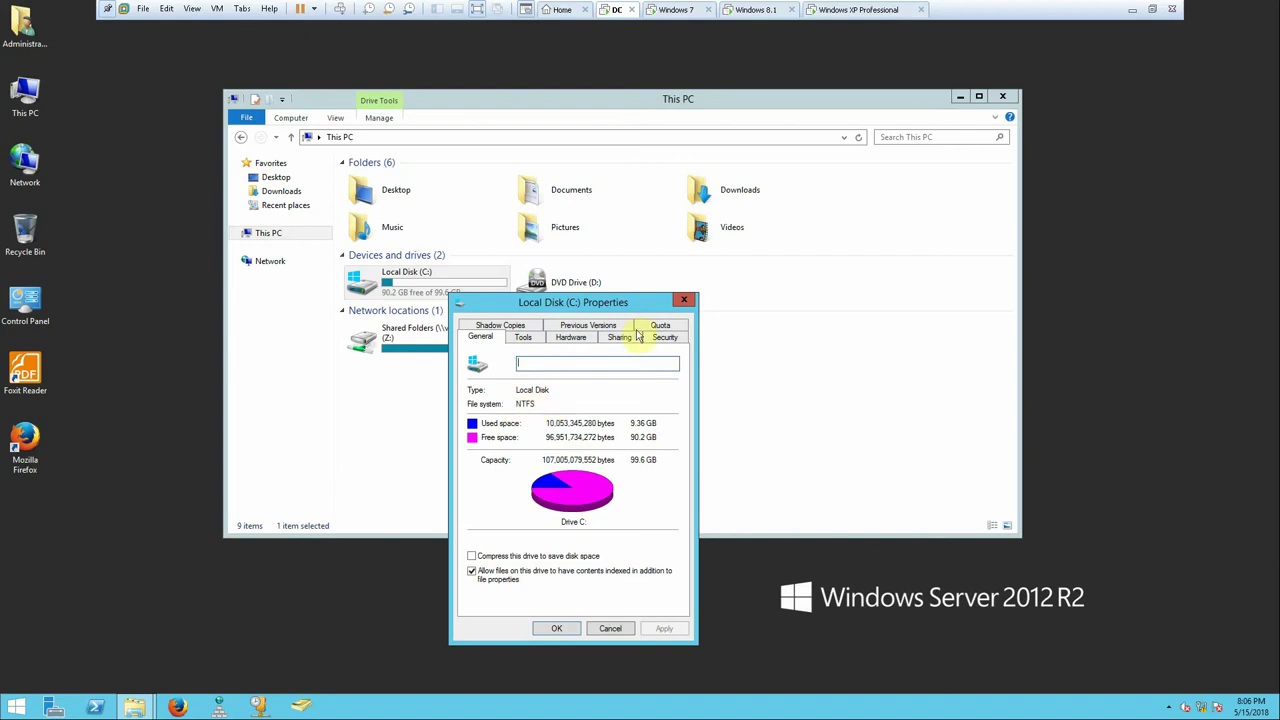
{"action": "left_click", "coordinate": [686, 299]}
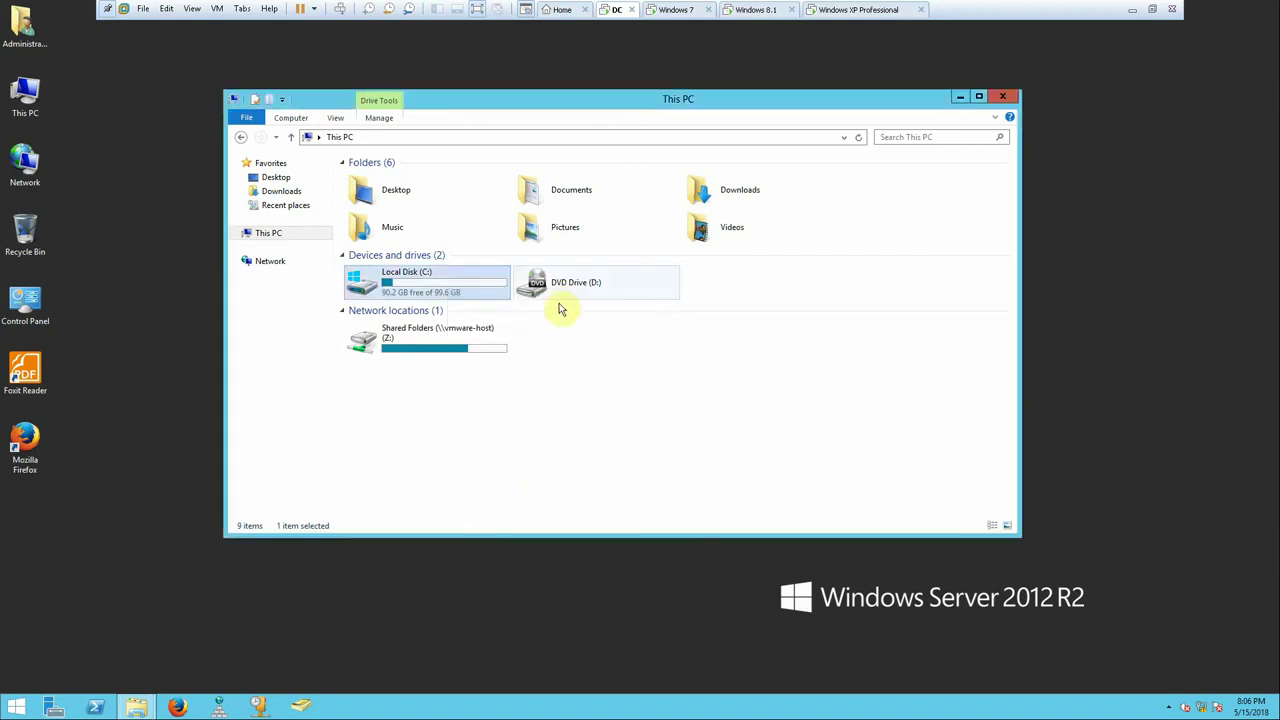
- Enable Advanced Sharing on C:\Data with share name Data and view its share permissions
{"action": "double_click", "coordinate": [445, 288]}
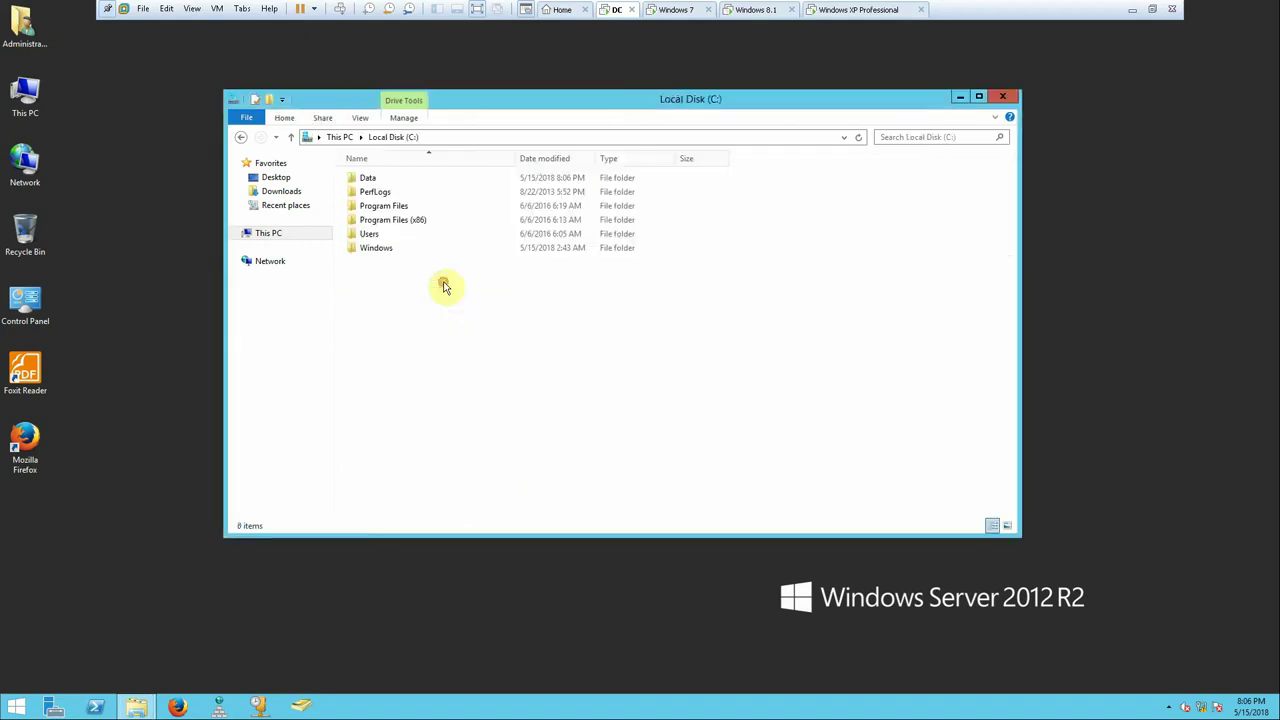
{"action": "right_click", "coordinate": [366, 176]}
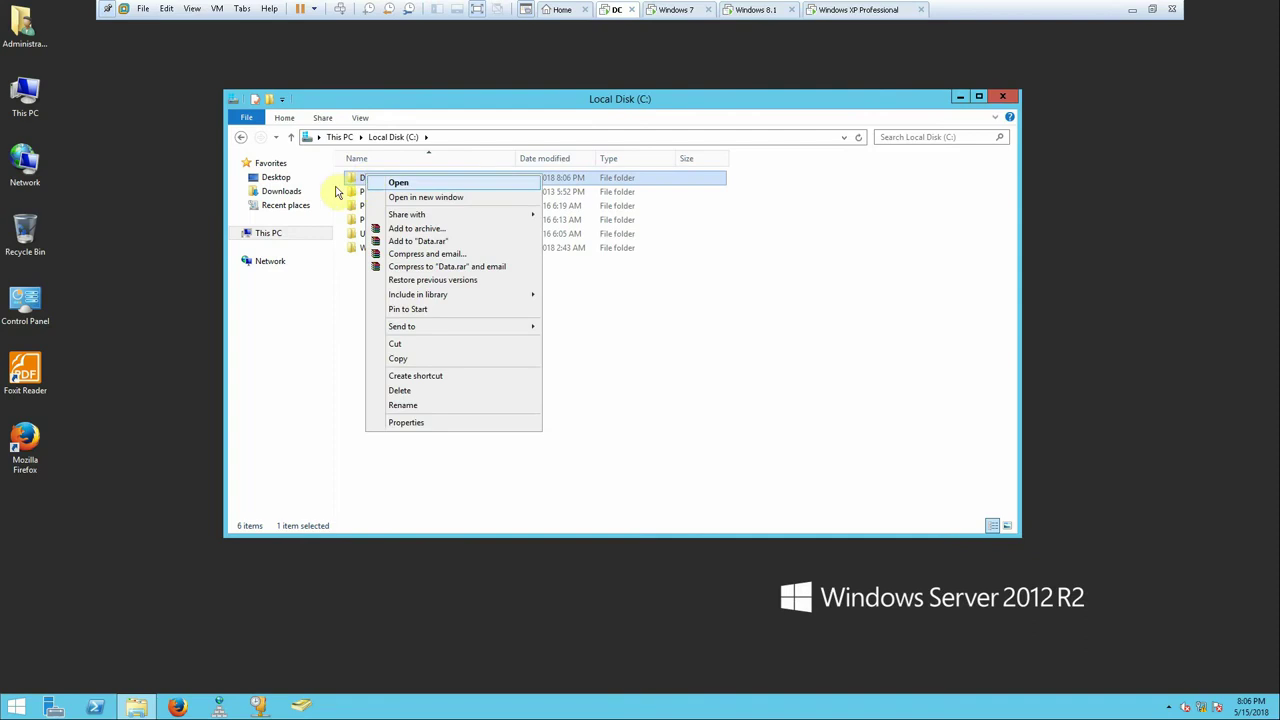
{"action": "left_click", "coordinate": [422, 424]}
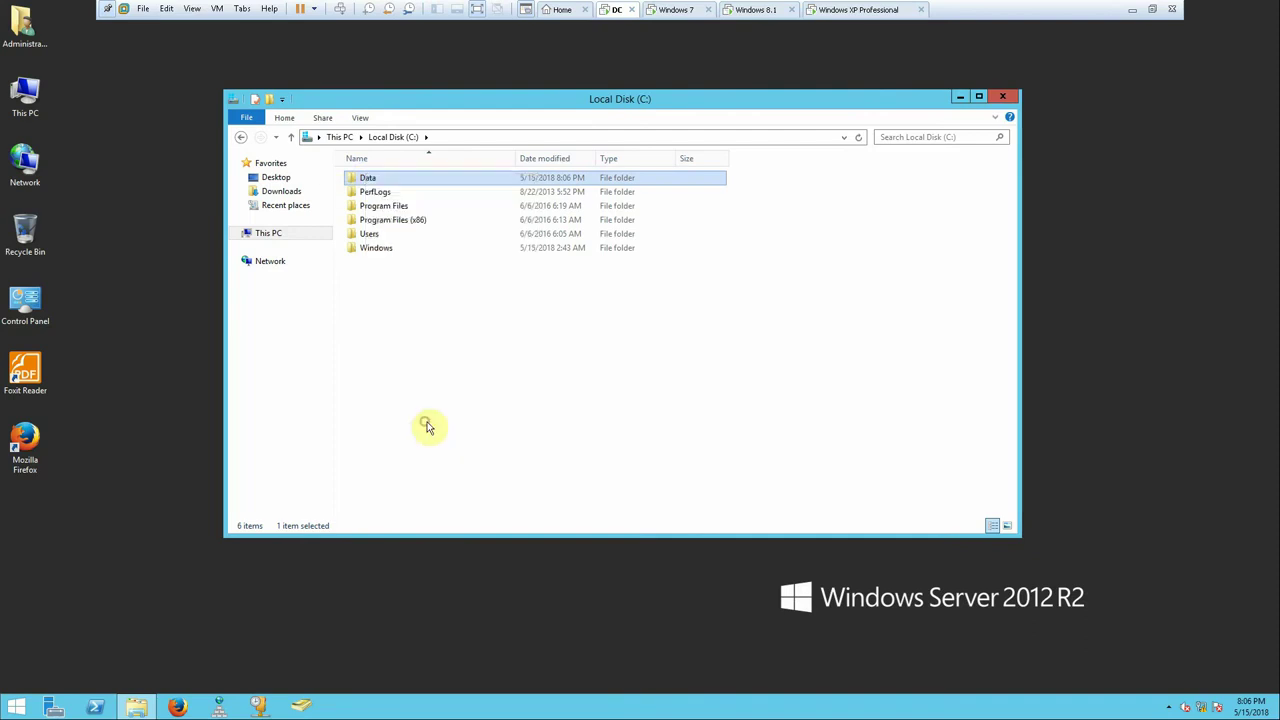
{"action": "left_click", "coordinate": [424, 207]}
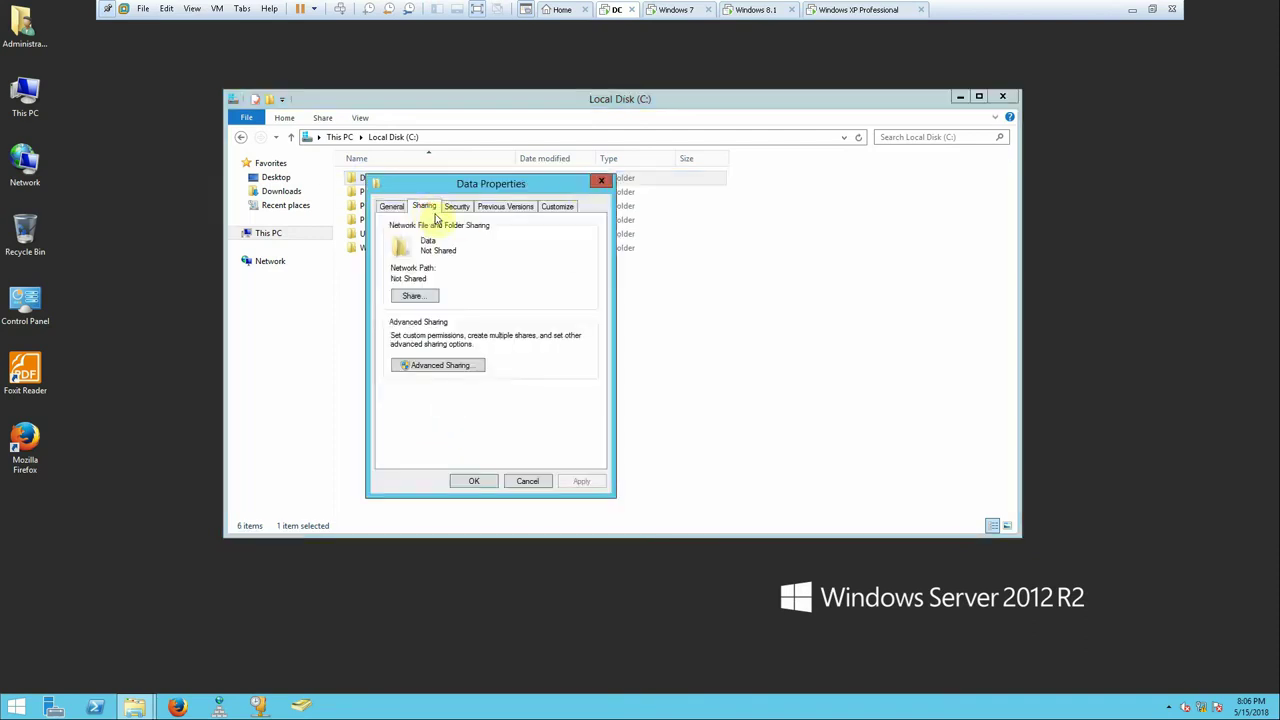
{"action": "left_click", "coordinate": [447, 366]}
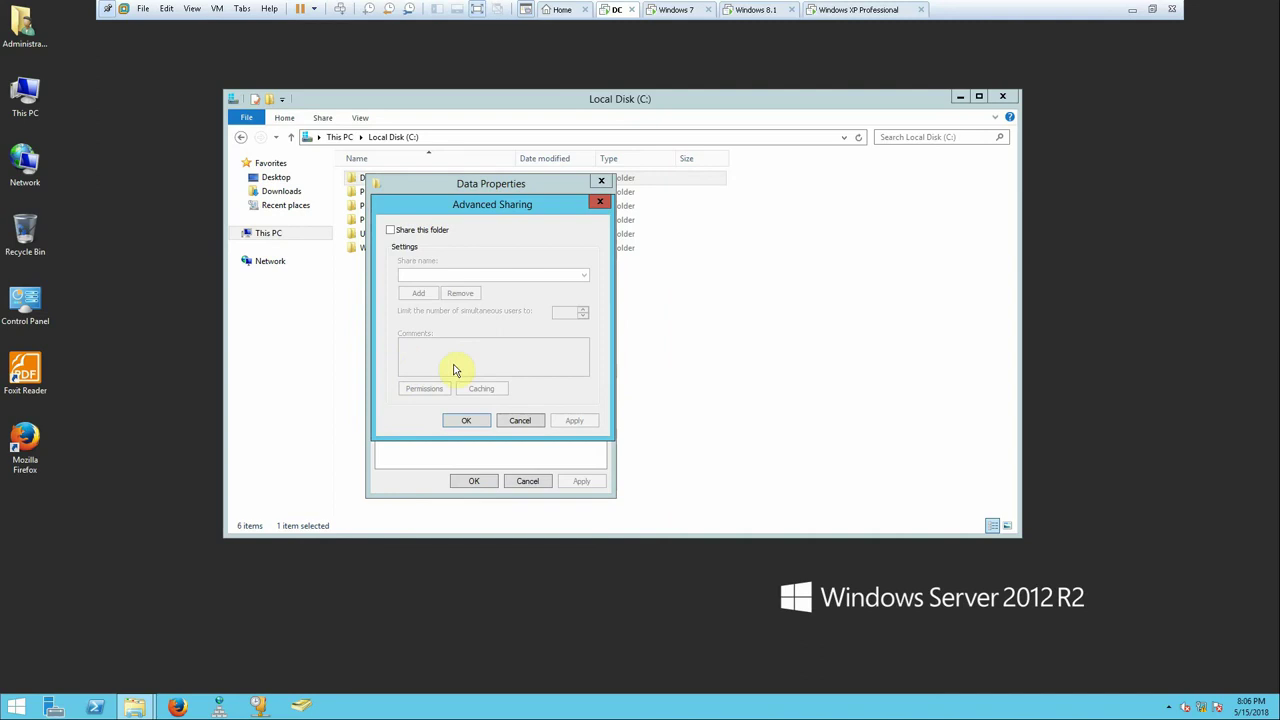
{"action": "left_click", "coordinate": [423, 231]}
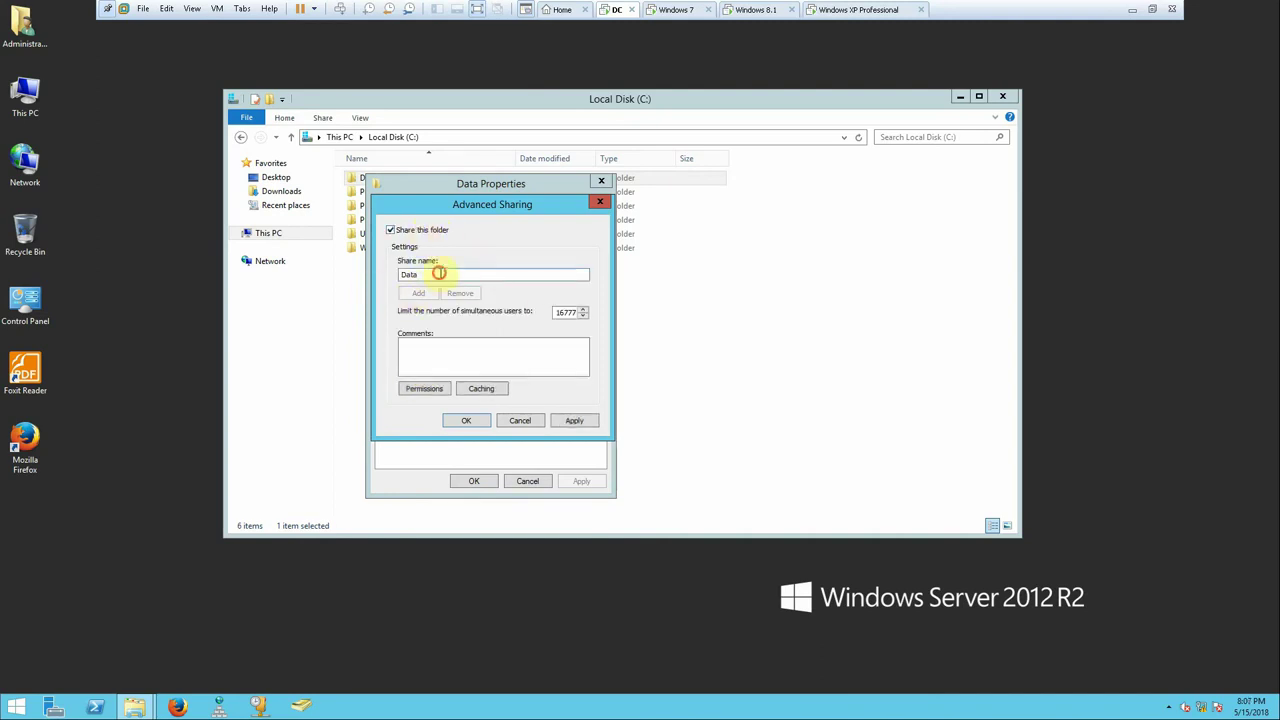
{"action": "left_click_drag", "start_coordinate": [412, 274], "coordinate": [488, 279]}
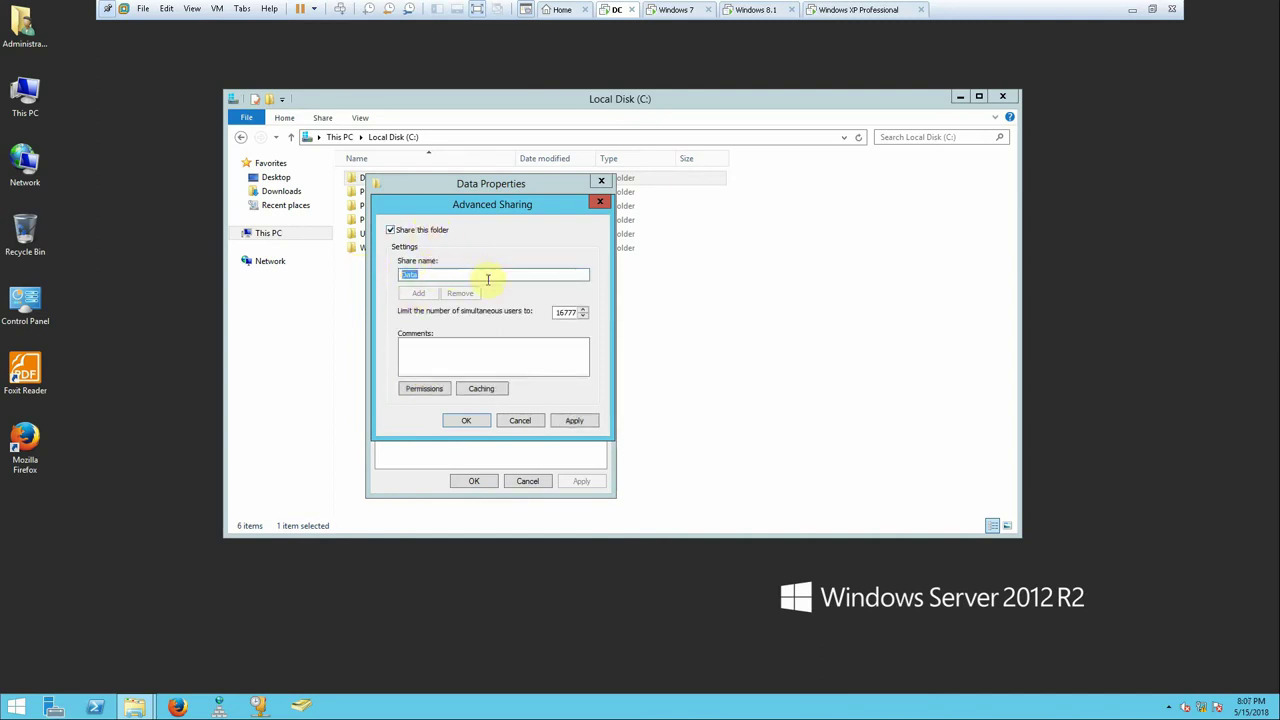
{"action": "left_click", "coordinate": [432, 392]}
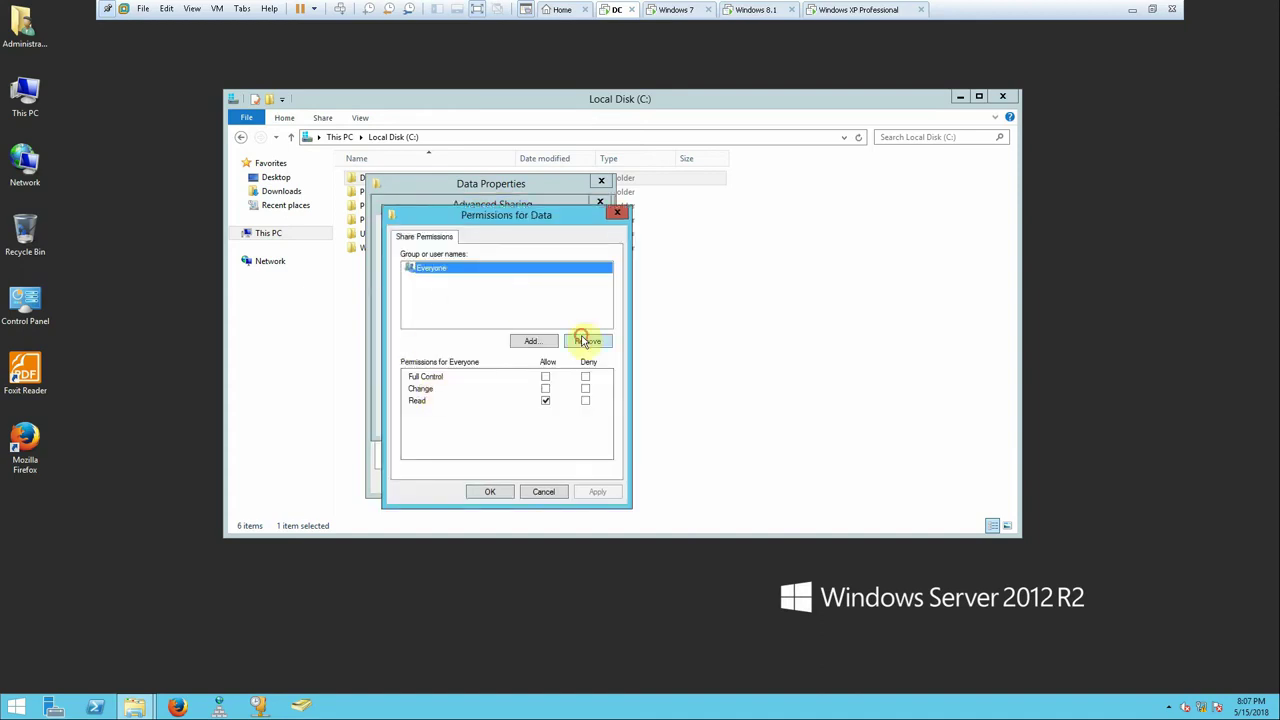
- Remove Everyone, add Domain Admins with Full Control Allow, and apply the share permissions
{"action": "left_click", "coordinate": [583, 341]}
{"action": "left_click", "coordinate": [532, 341]}
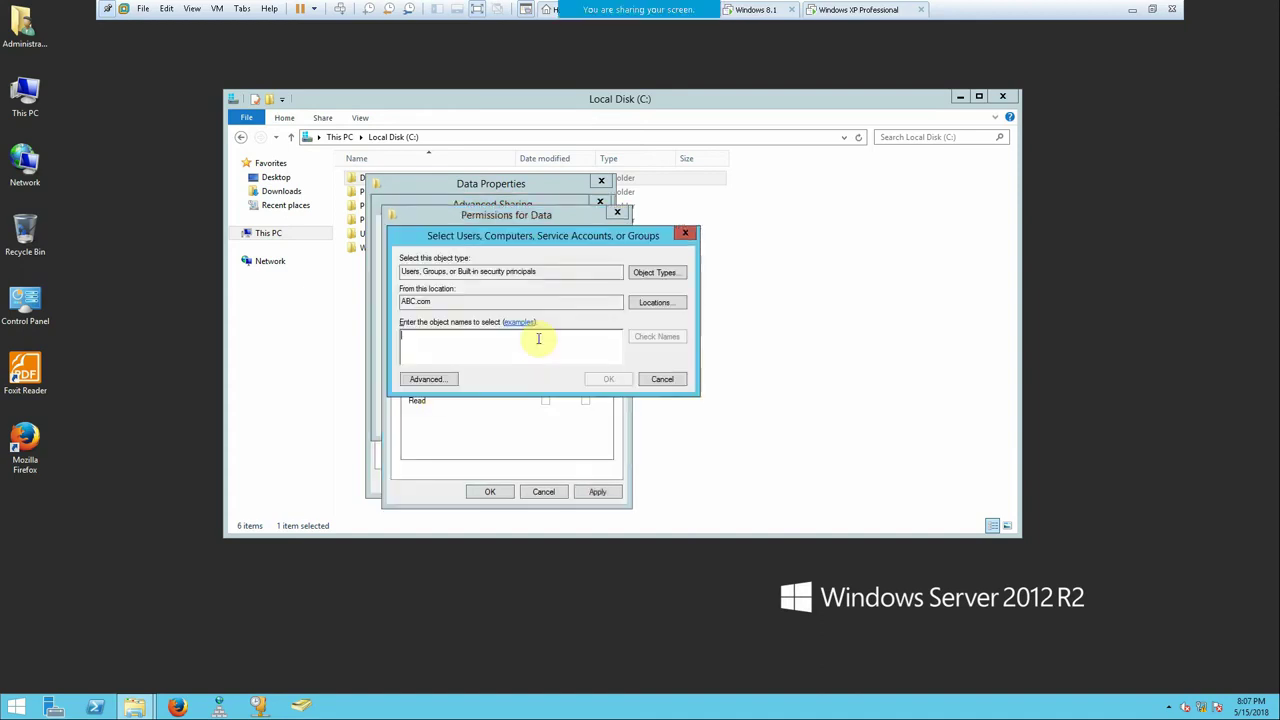
{"action": "type", "text": "do"}
{"action": "left_click", "coordinate": [648, 337]}
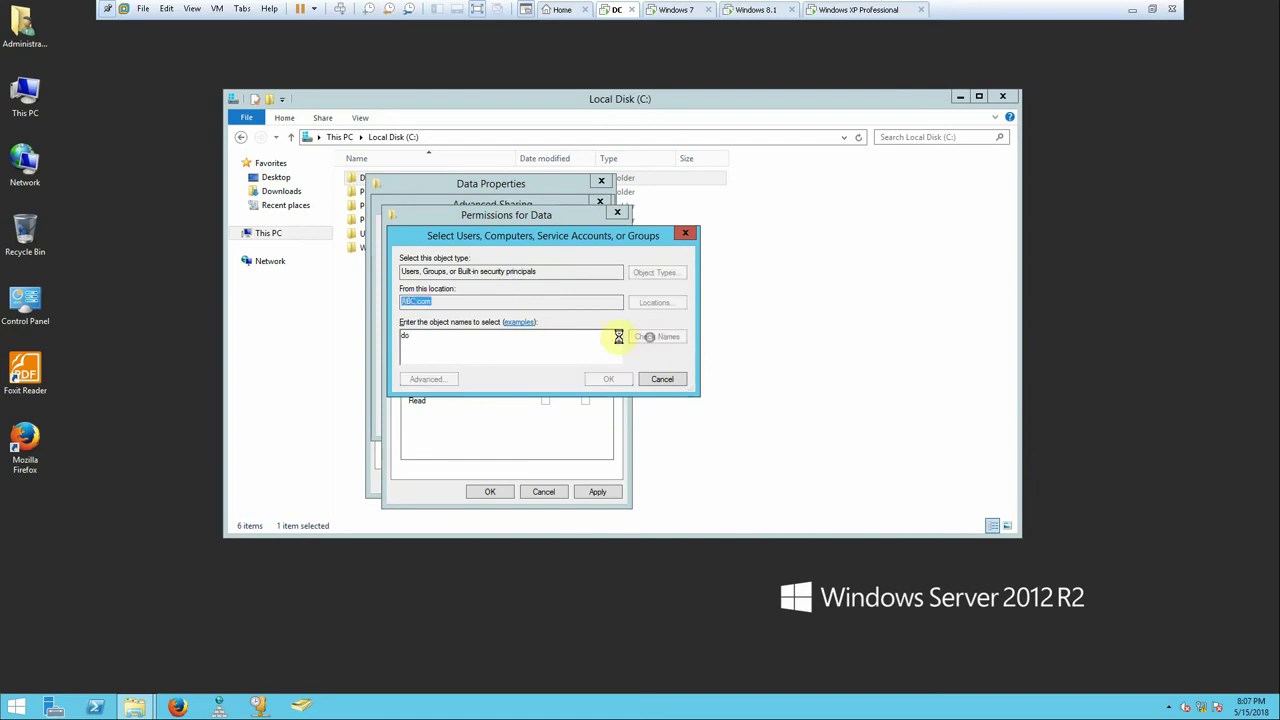
{"action": "double_click", "coordinate": [466, 337]}
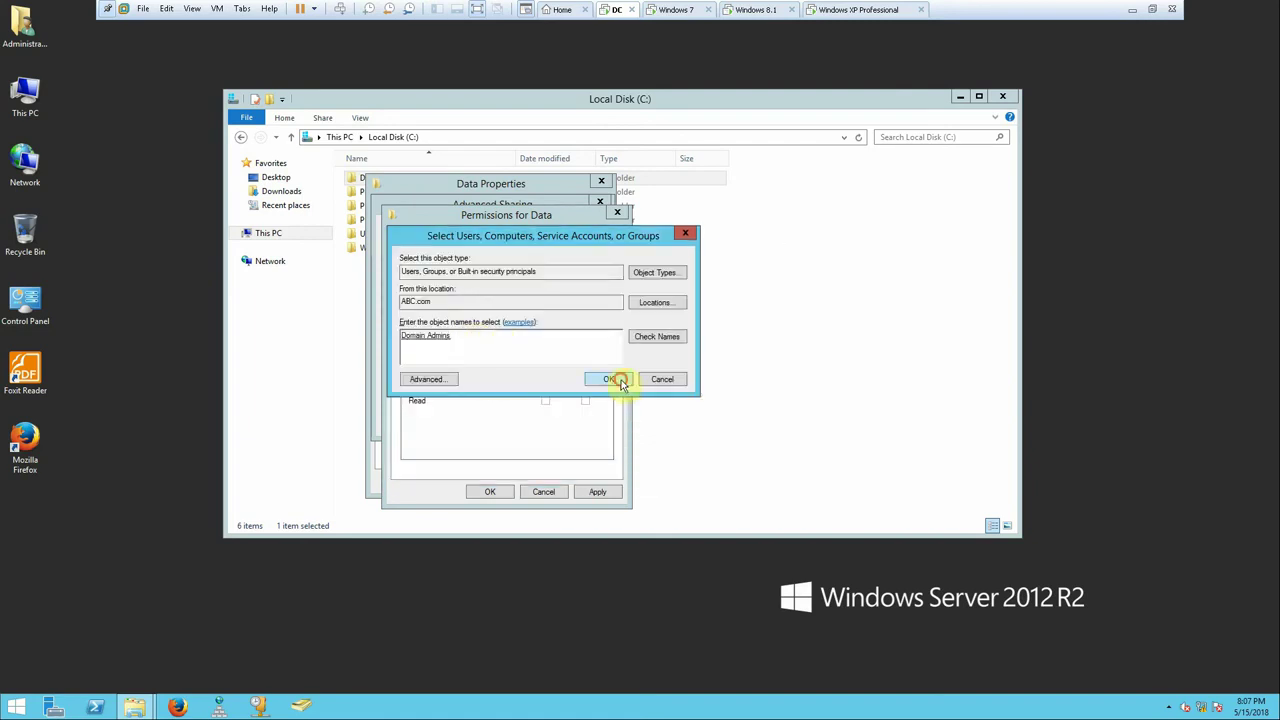
{"action": "left_click", "coordinate": [619, 380]}
{"action": "left_click", "coordinate": [548, 377]}
{"action": "left_click", "coordinate": [597, 491]}
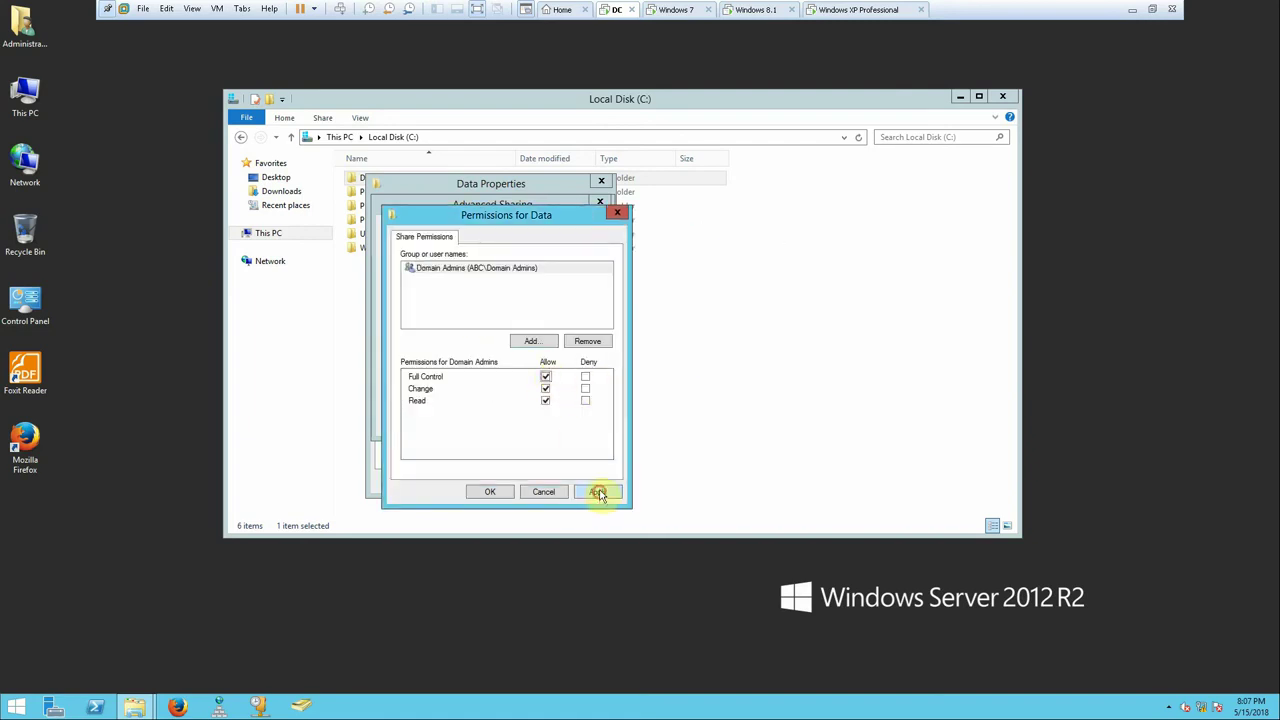
{"action": "left_click", "coordinate": [531, 341]}
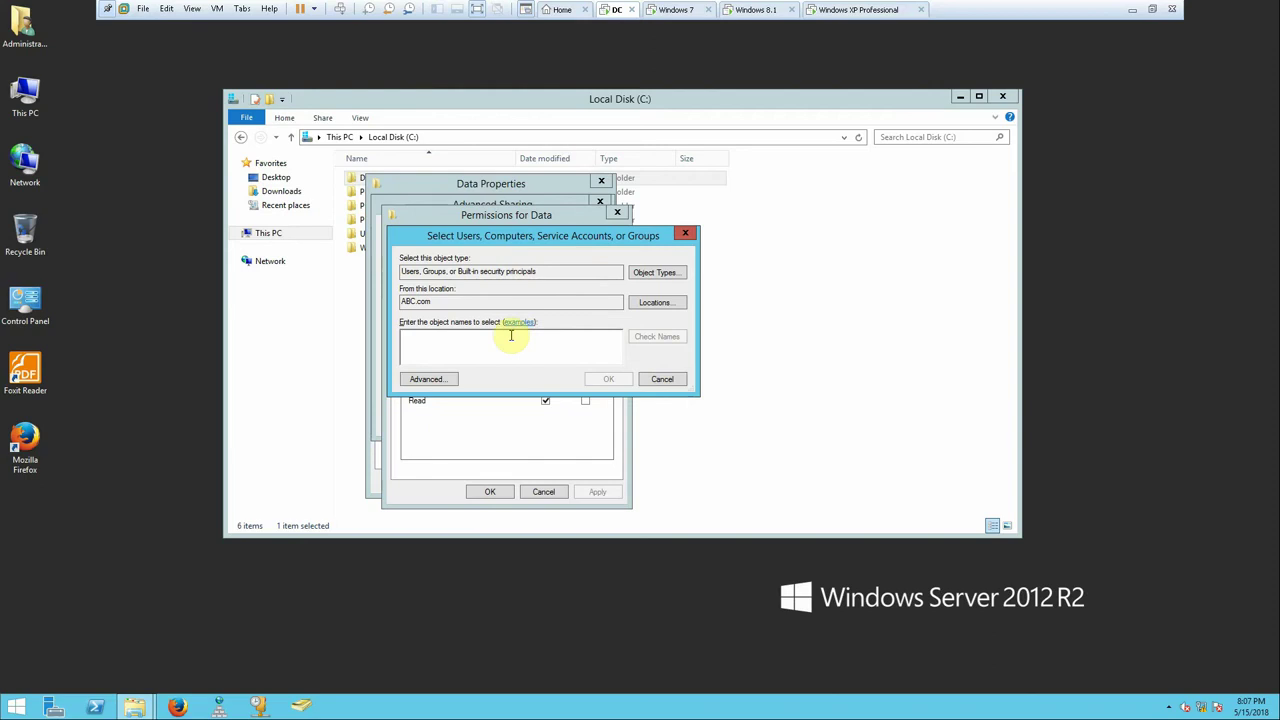
{"action": "left_click", "coordinate": [662, 379]}
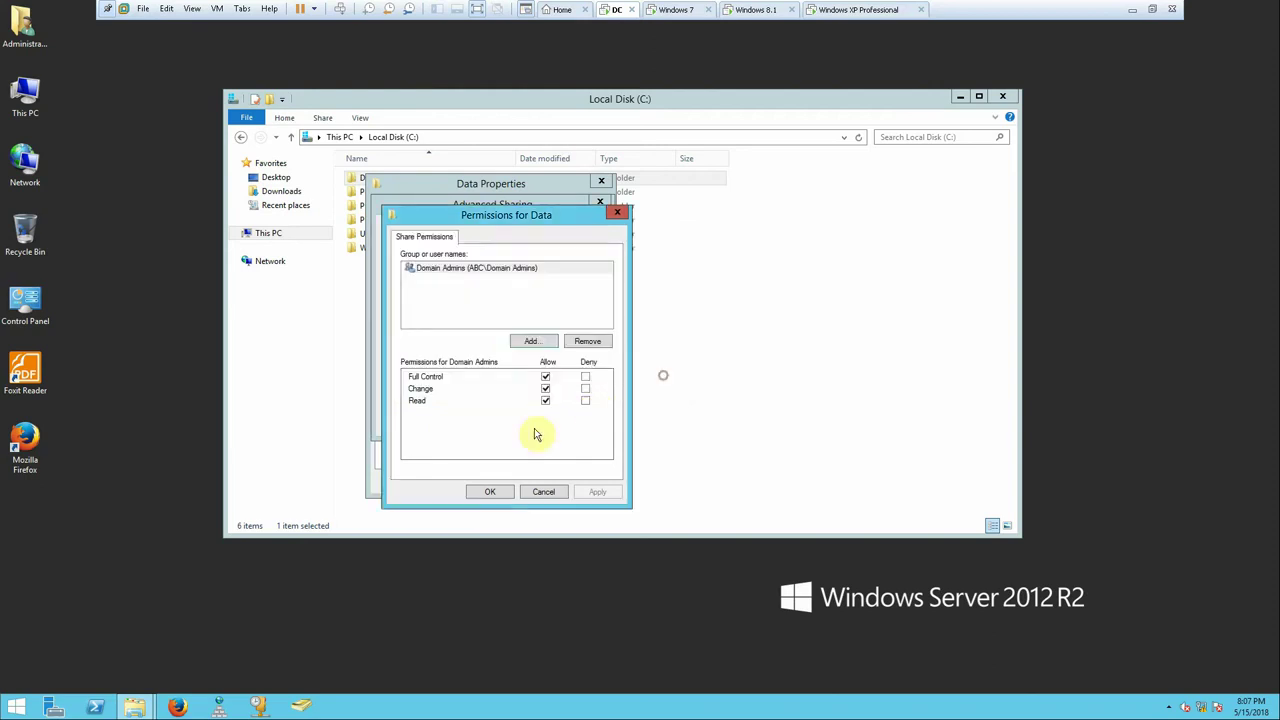
{"action": "left_click", "coordinate": [542, 491]}
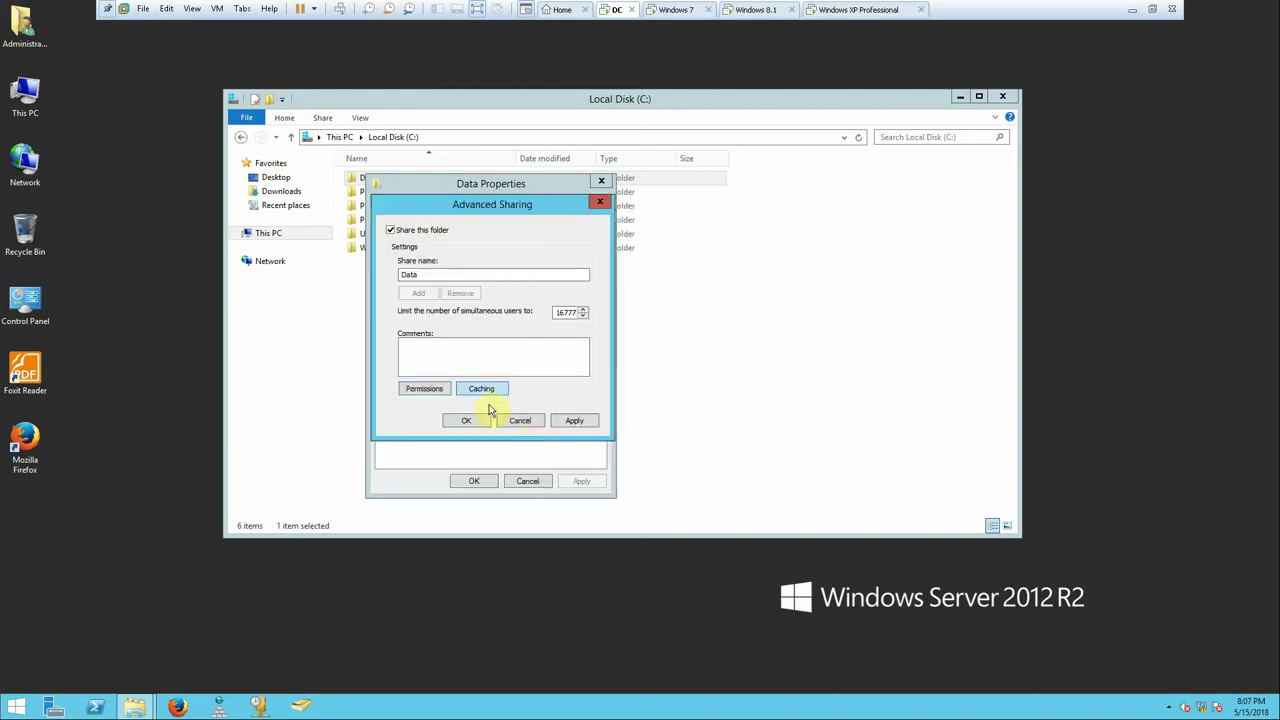
- Review the Data folder's NTFS entries in Advanced Security Settings, then close all dialogs and minimize the VM
{"action": "left_click", "coordinate": [520, 419]}
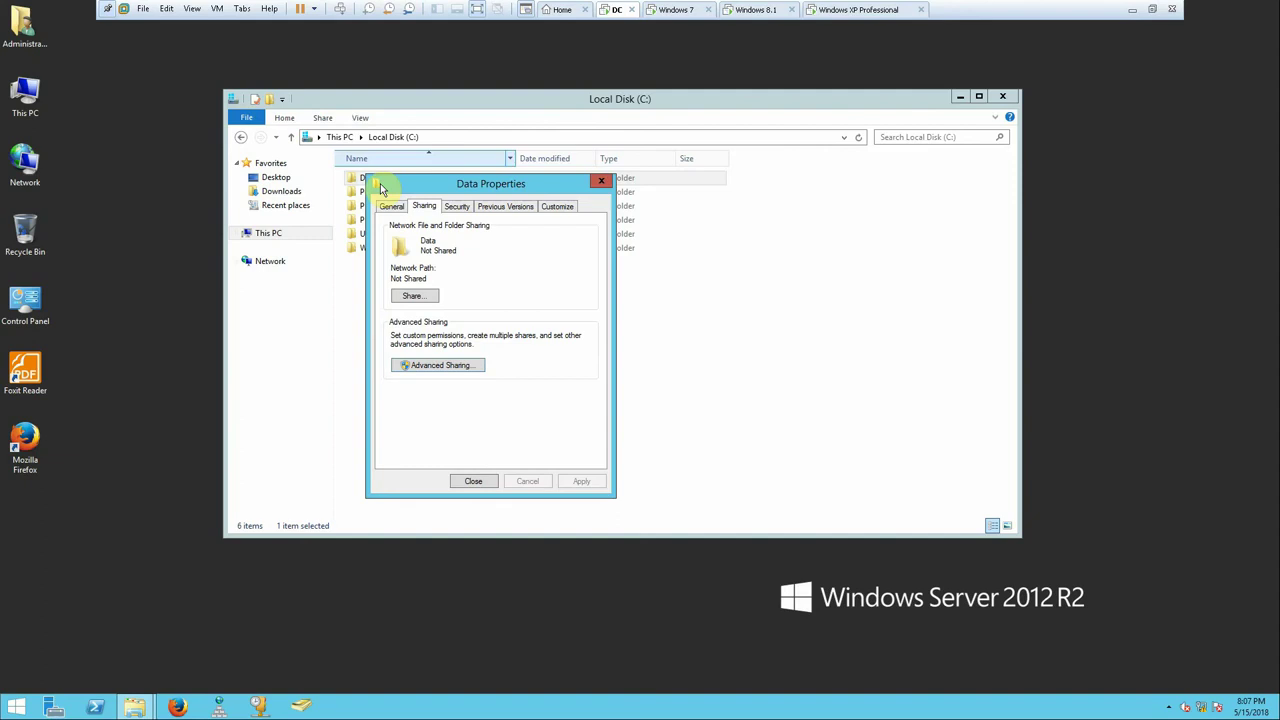
{"action": "left_click", "coordinate": [456, 206]}
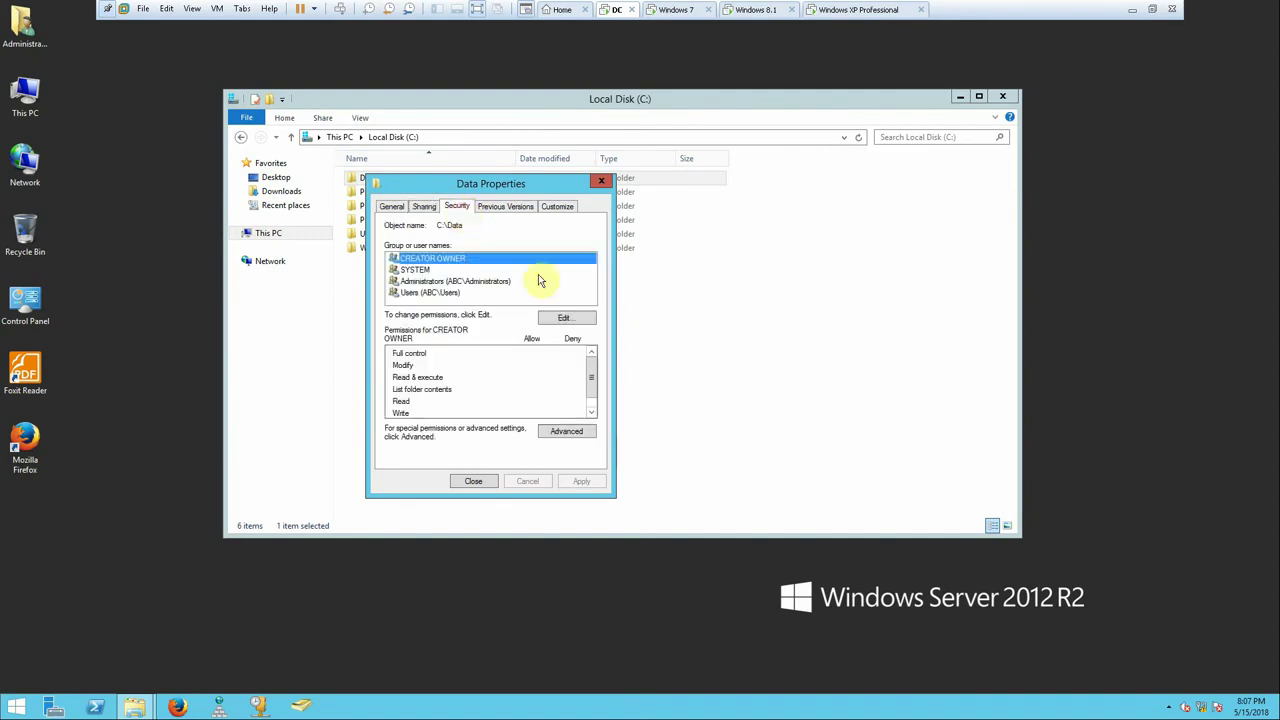
{"action": "left_click", "coordinate": [566, 431]}
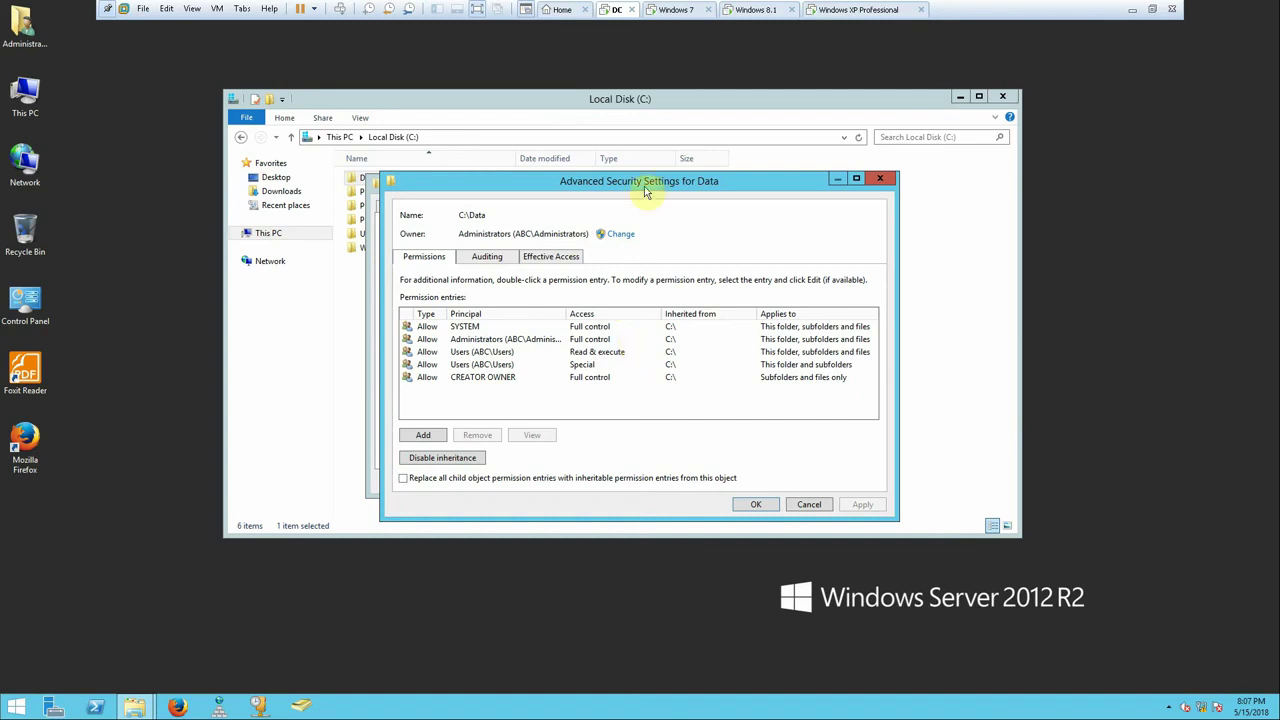
{"action": "left_click", "coordinate": [808, 504]}
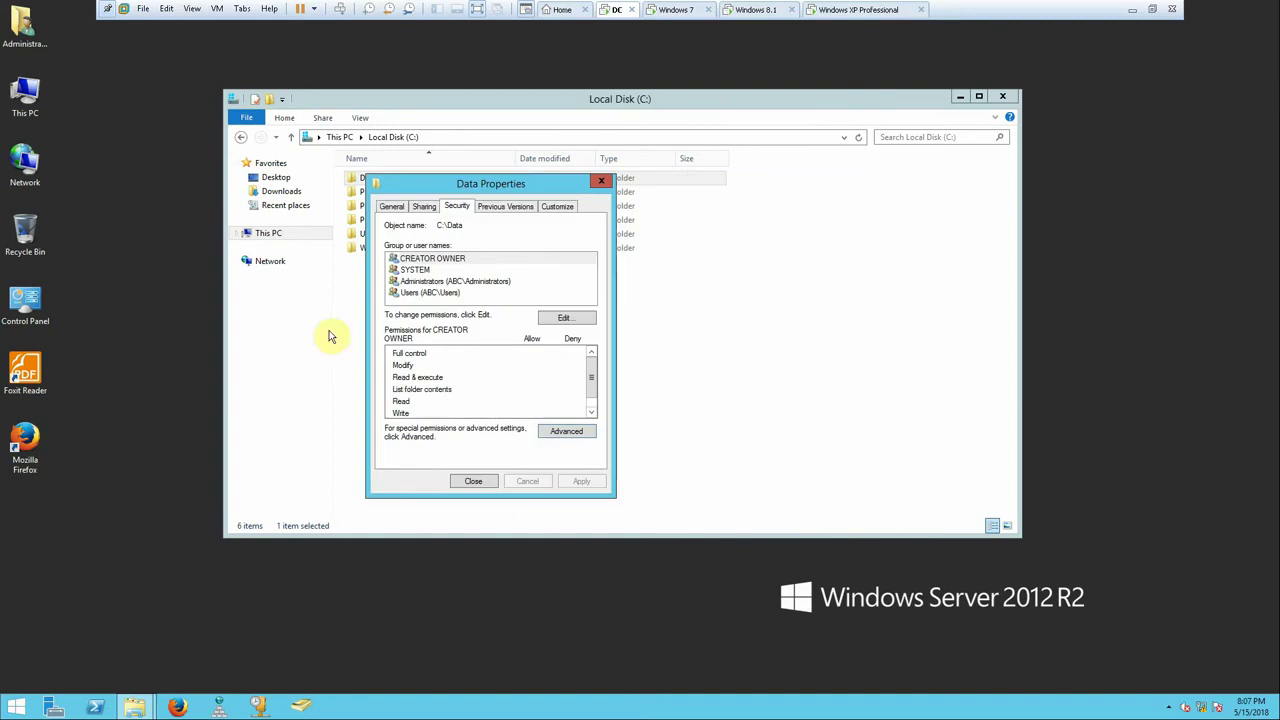
{"action": "left_click", "coordinate": [473, 481]}
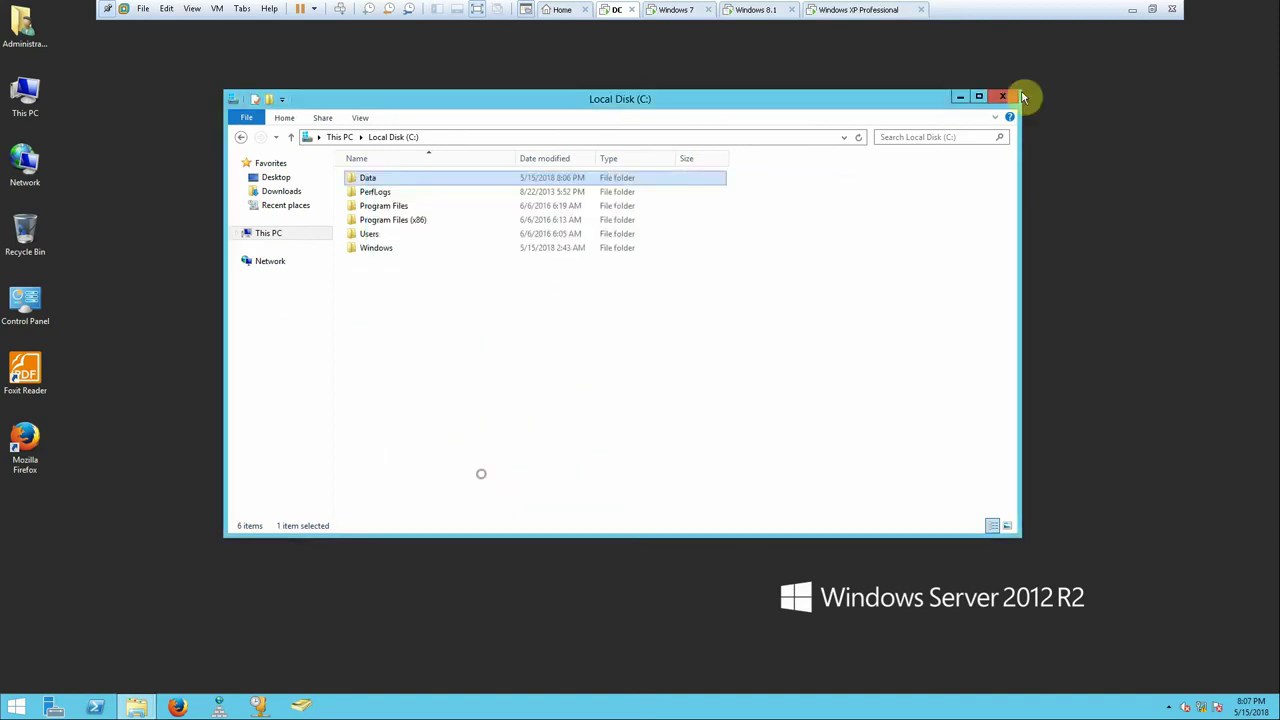
{"action": "left_click", "coordinate": [1132, 9]}
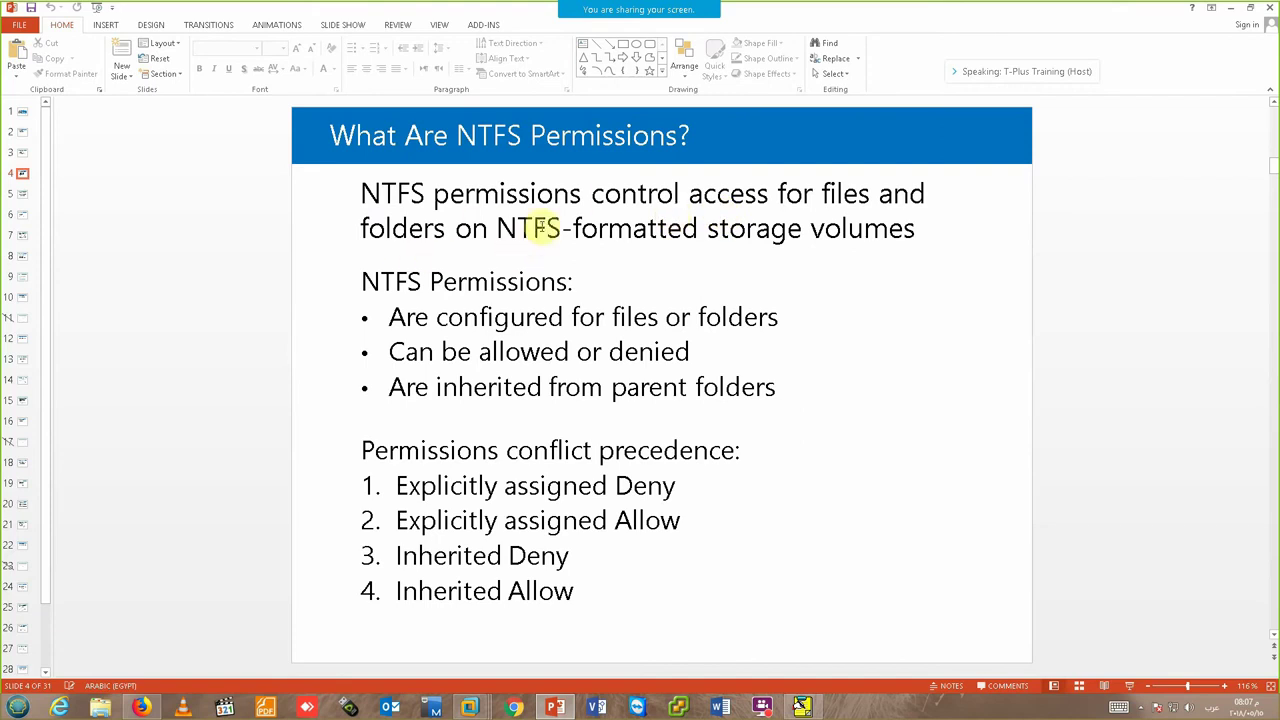
- Highlight the NTFS-volume phrase, then select \\LON-SVR1\Sales on the What Are Shared Folders? slide
{"action": "left_click_drag", "start_coordinate": [538, 233], "coordinate": [720, 238]}
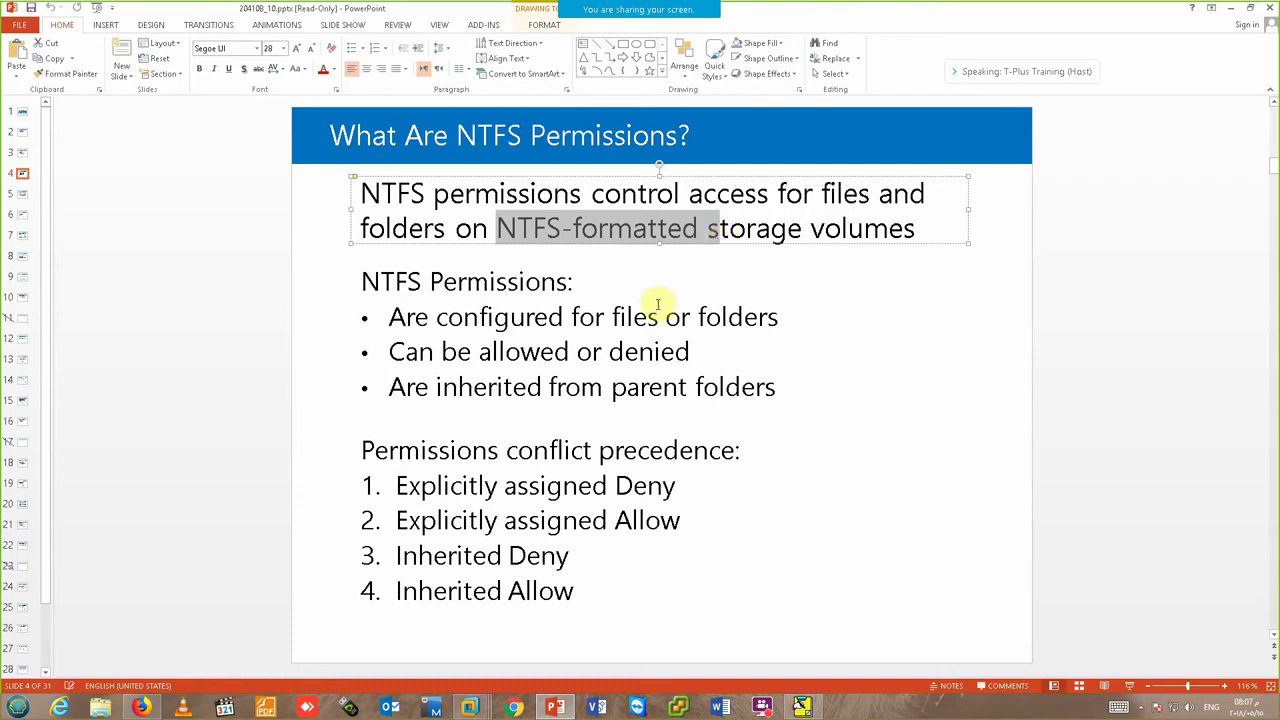
{"action": "scroll", "coordinate": [660, 312], "scroll_direction": "down", "scroll_amount": 3}
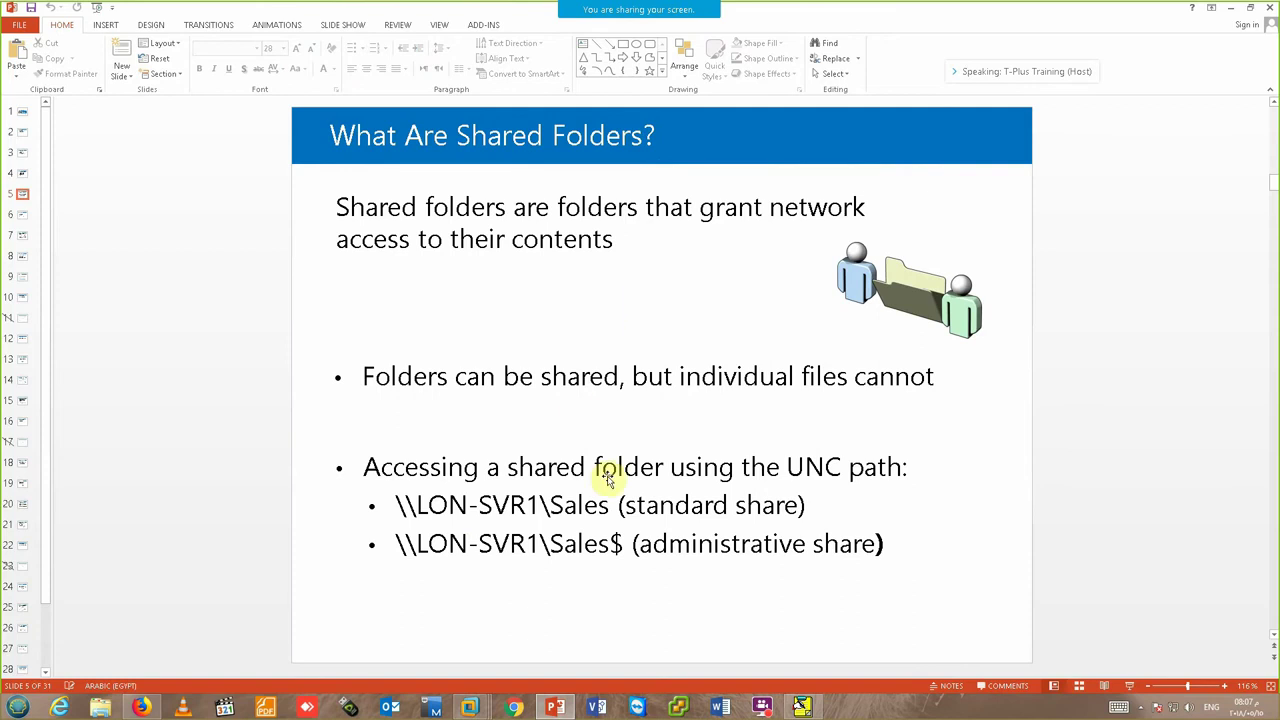
{"action": "left_click_drag", "start_coordinate": [397, 505], "coordinate": [626, 507]}
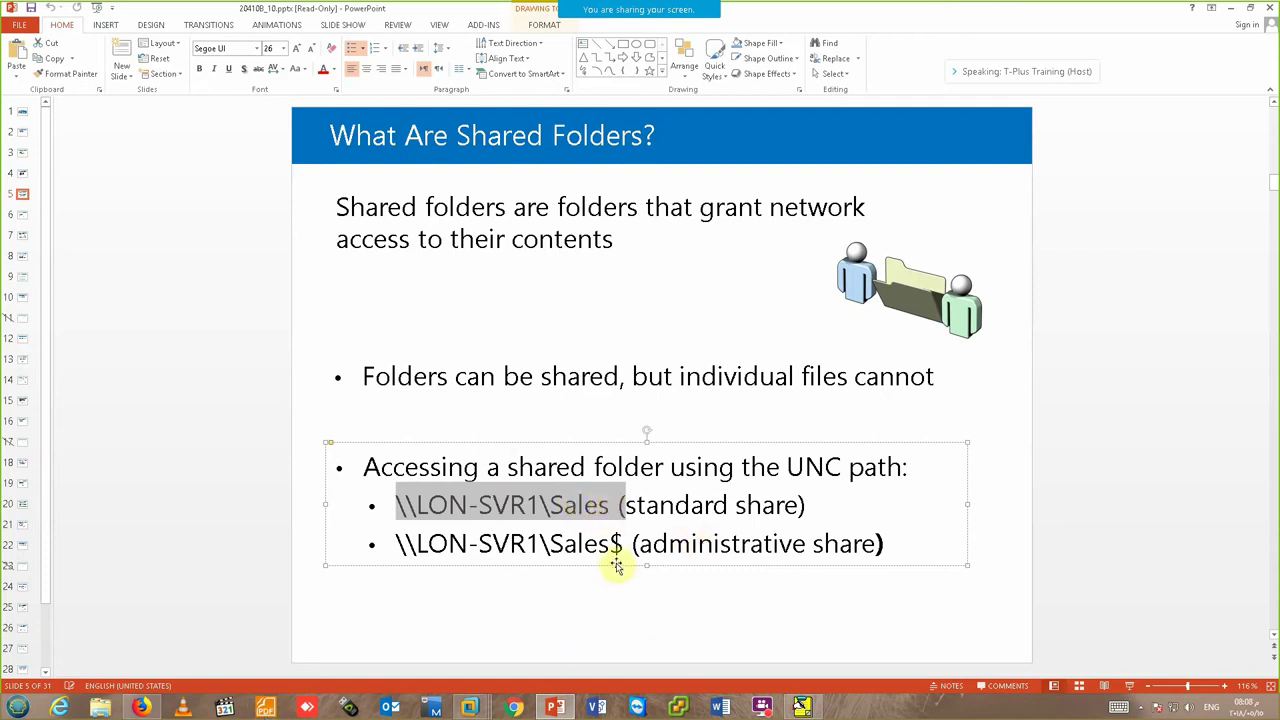
- On the DC server VM, tick Share this folder for Data and edit the share name to Data$
{"action": "mouse_move", "coordinate": [469, 707]}
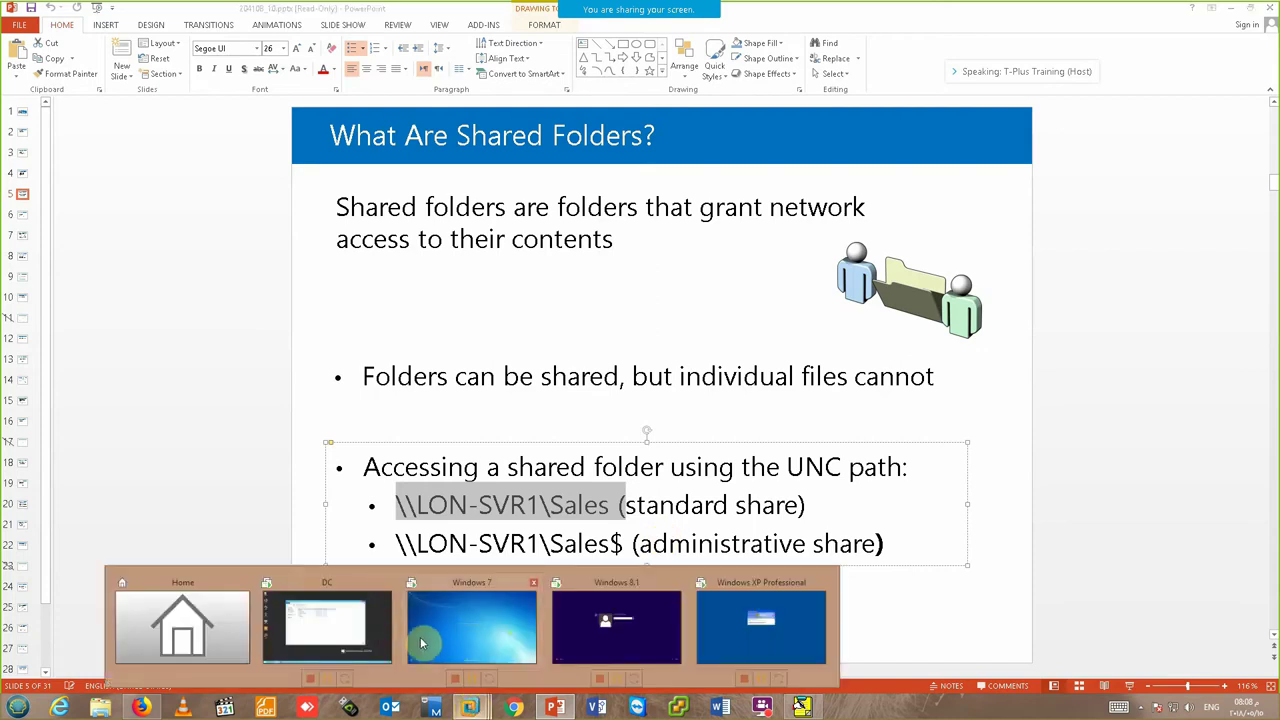
{"action": "left_click", "coordinate": [371, 609]}
{"action": "right_click", "coordinate": [368, 178]}
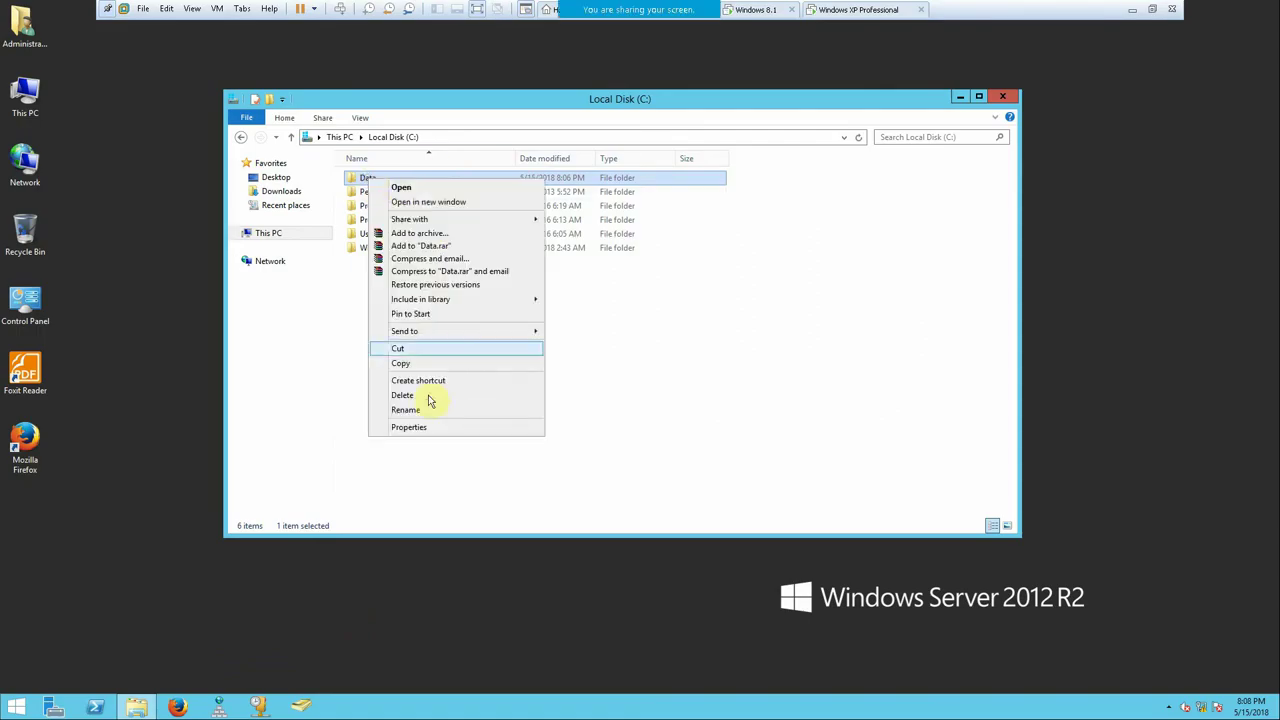
{"action": "left_click", "coordinate": [431, 428]}
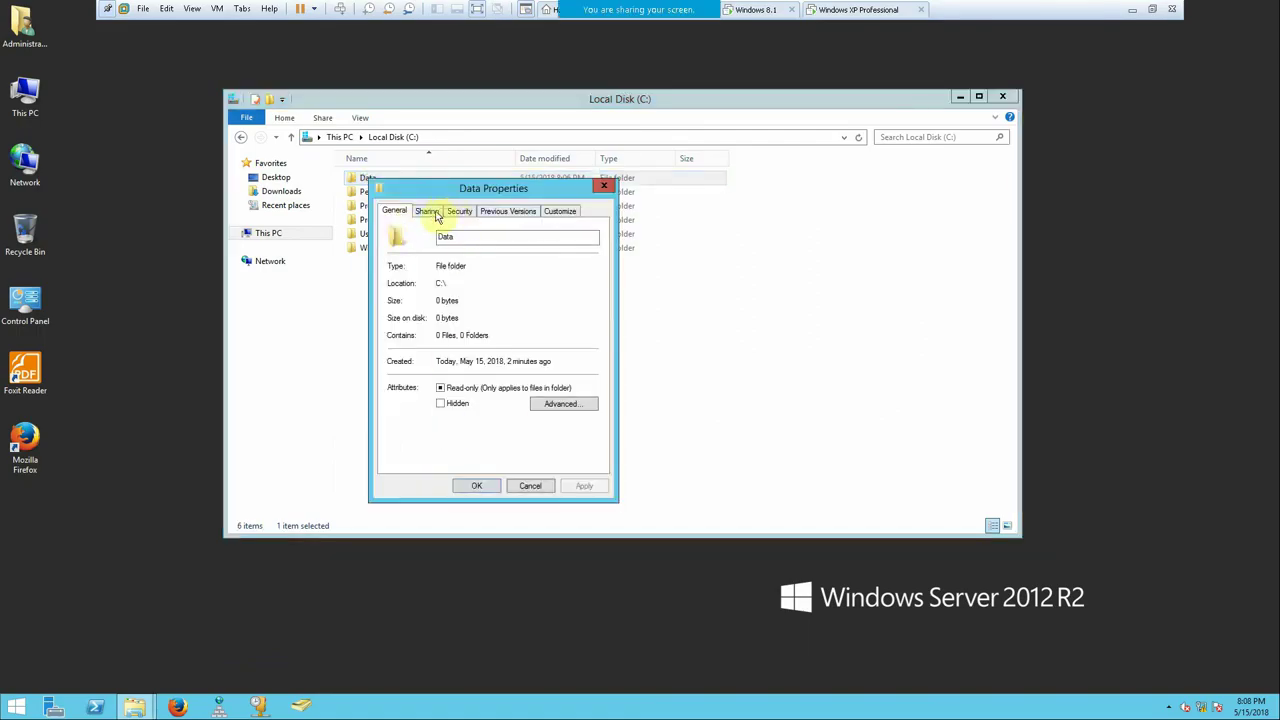
{"action": "left_click", "coordinate": [437, 216]}
{"action": "left_click", "coordinate": [478, 366]}
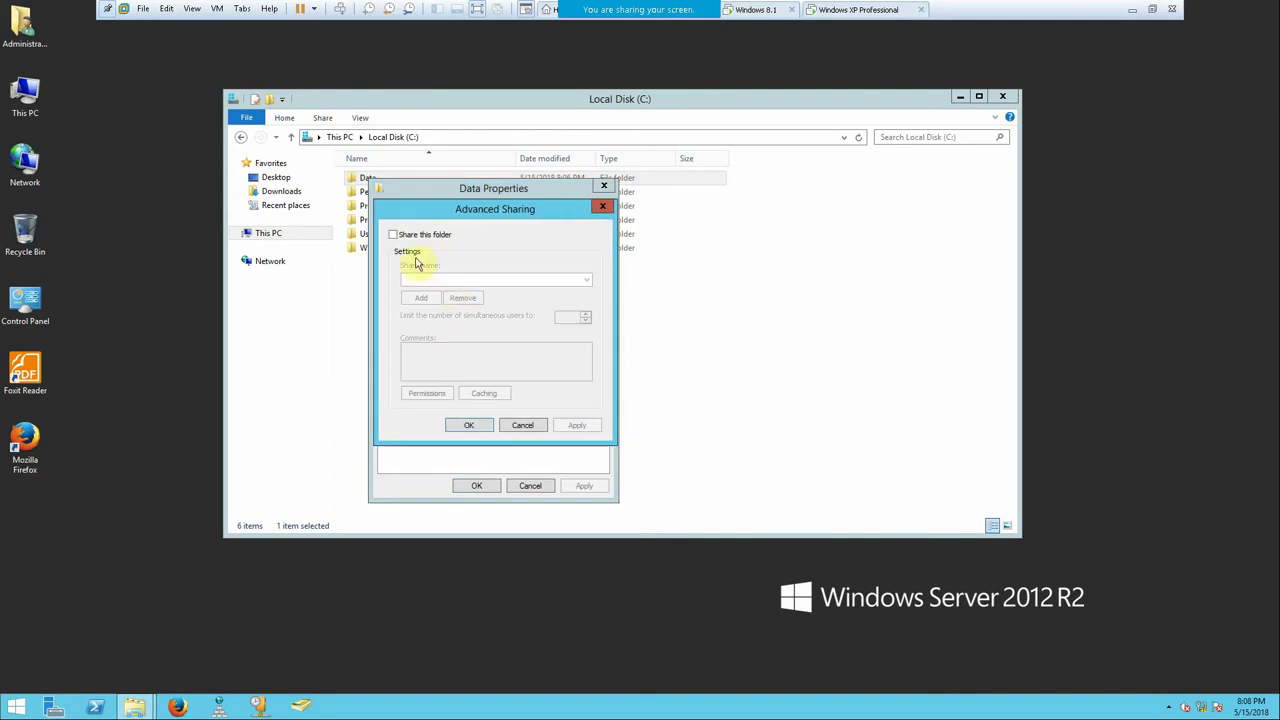
{"action": "left_click", "coordinate": [395, 235]}
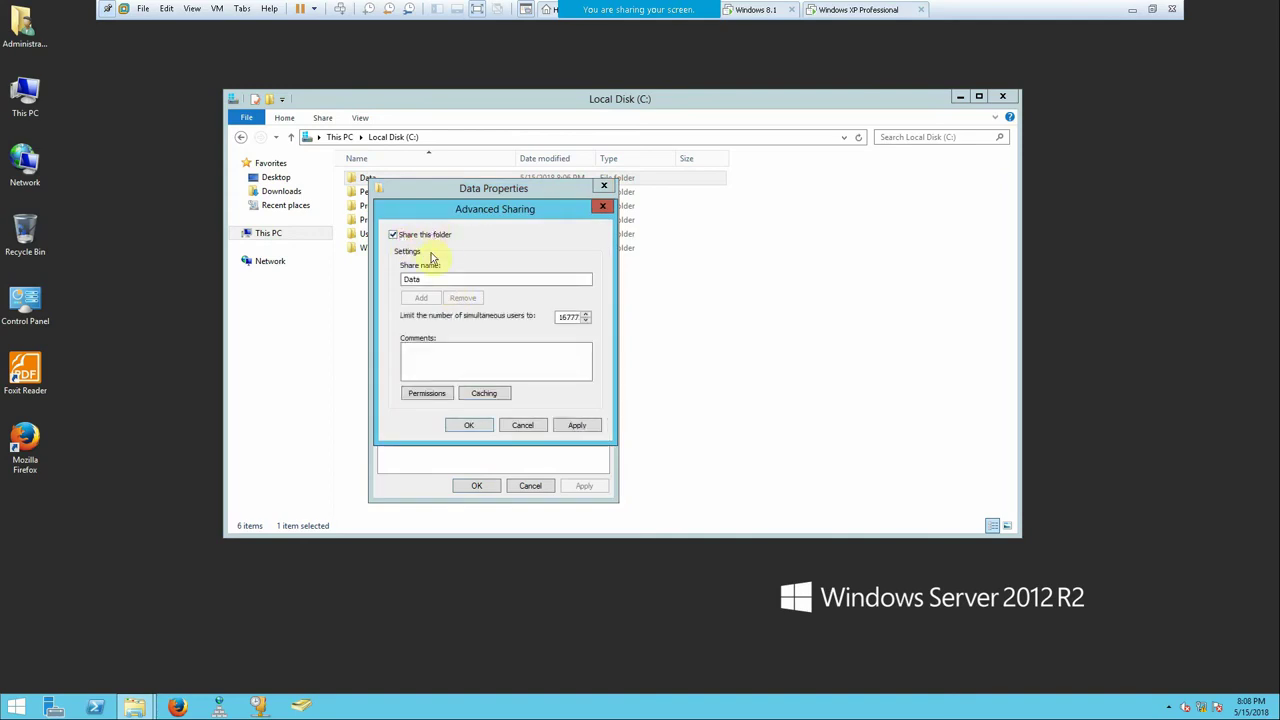
{"action": "left_click", "coordinate": [435, 279]}
- Browse Network for the available computers, then return to the presentation on the host
{"action": "left_click", "coordinate": [30, 160]}
{"action": "double_click", "coordinate": [53, 163]}
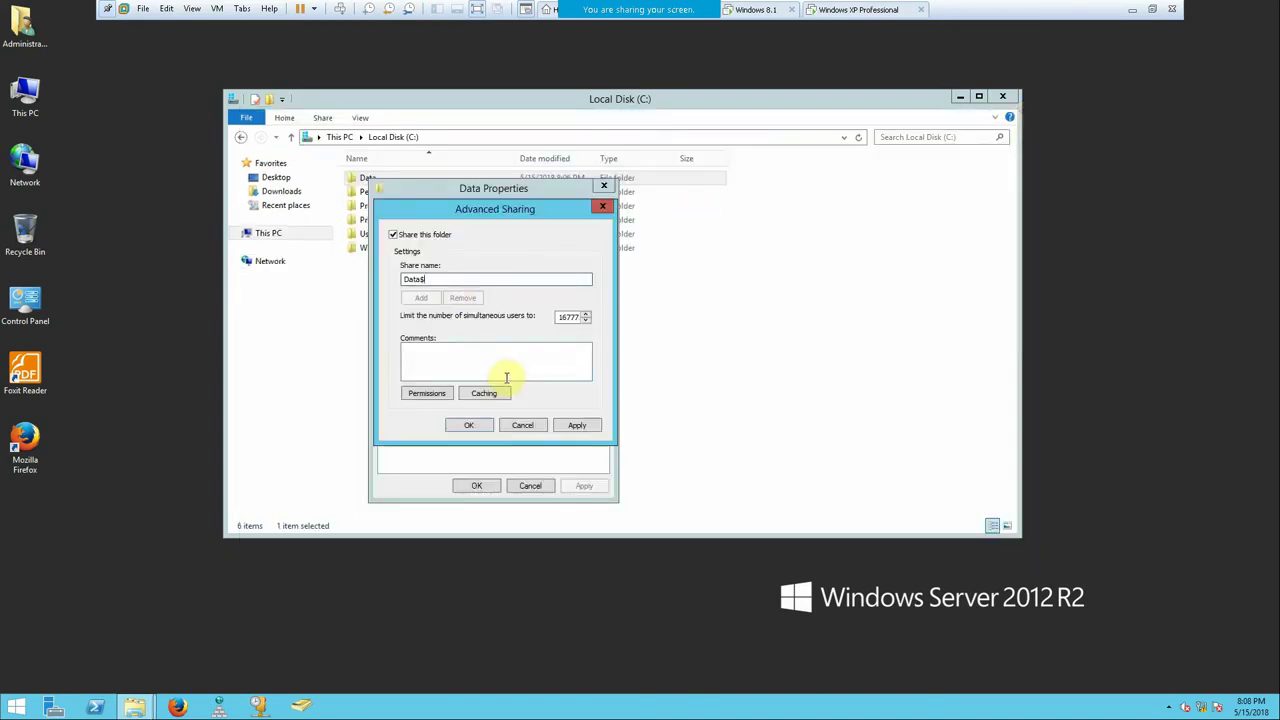
{"action": "left_click", "coordinate": [1128, 15]}
- Scroll from Permissions Inheritance through Effective Permissions and Offline Files to slide 8, What Is AccessBased Enumeration?
{"action": "scroll", "coordinate": [483, 414], "scroll_direction": "down", "scroll_amount": 2}
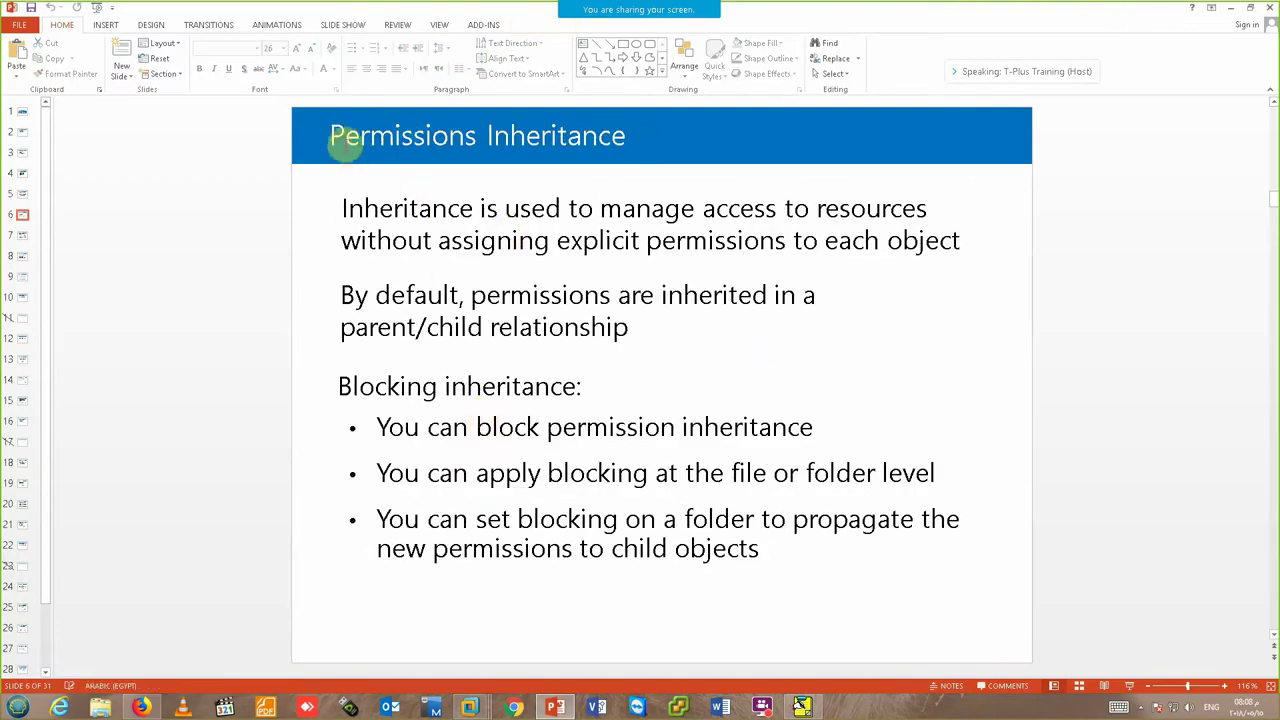
{"action": "left_click", "coordinate": [340, 140]}
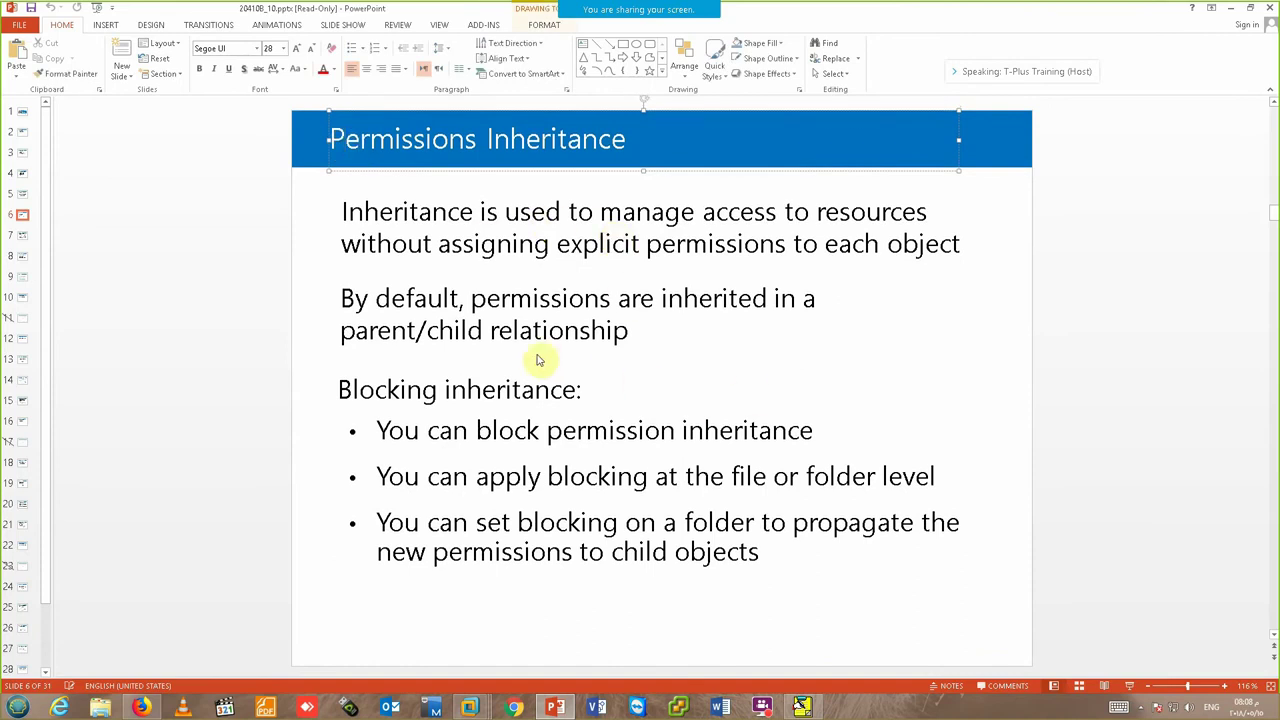
{"action": "scroll", "coordinate": [543, 328], "scroll_direction": "down", "scroll_amount": 1}
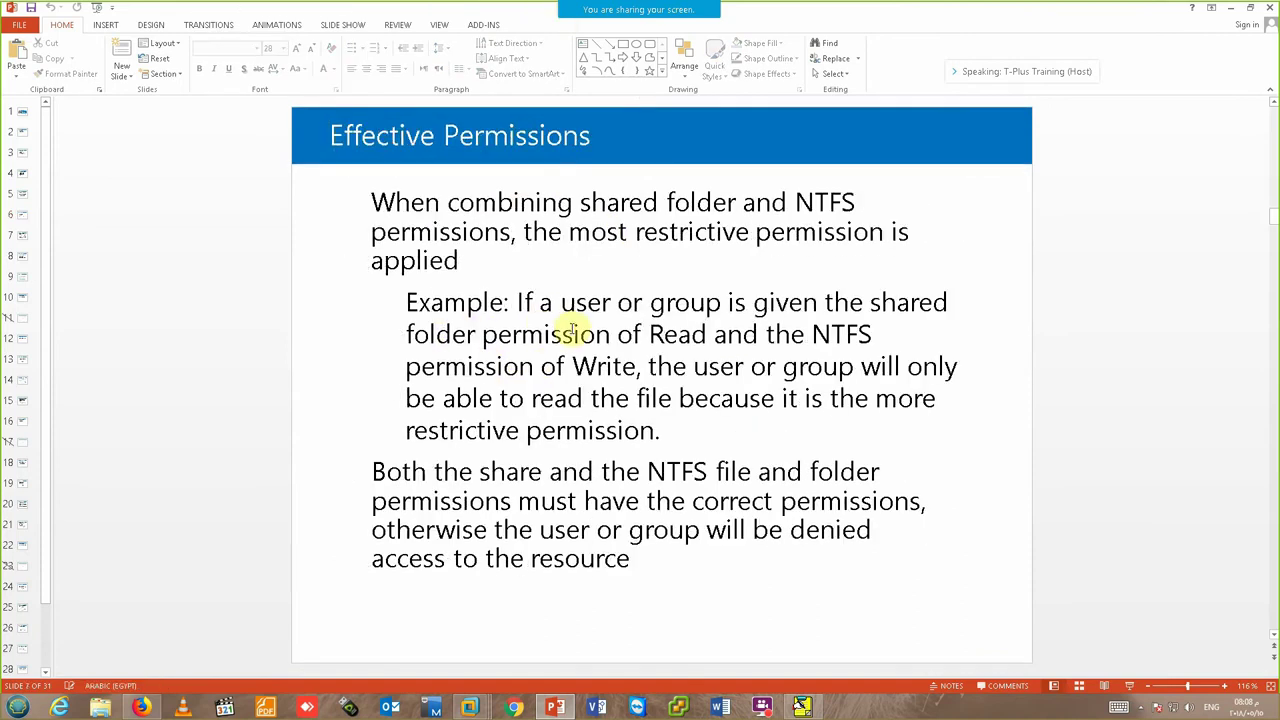
{"action": "scroll", "coordinate": [660, 334], "scroll_direction": "down", "scroll_amount": 1}
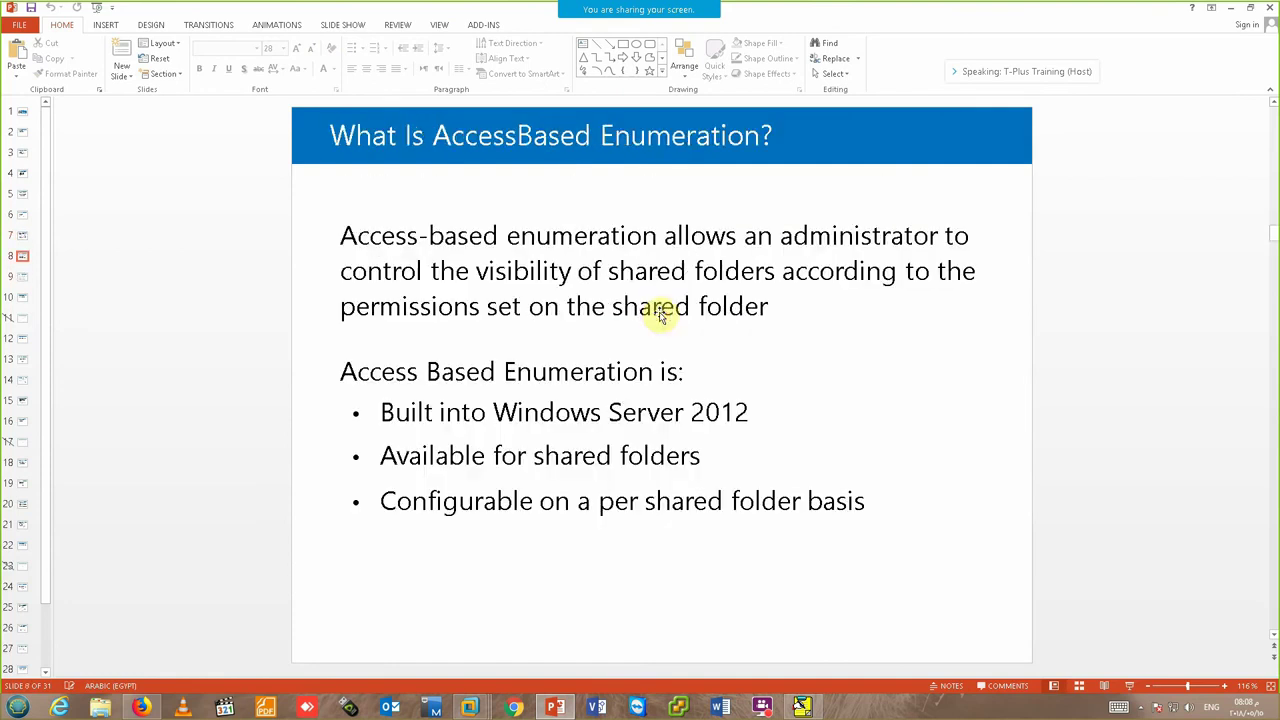
- Hide the presentation and drag the note pad down and to the right
{"action": "left_click", "coordinate": [1229, 9]}
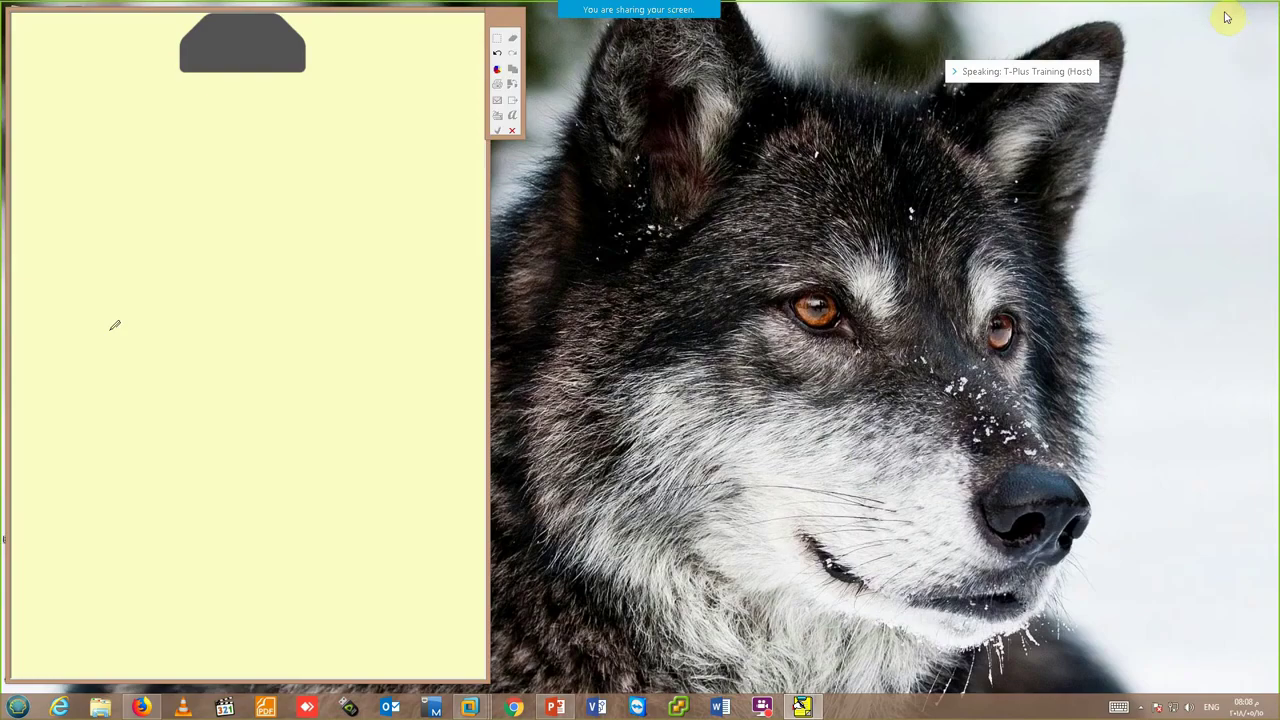
{"action": "left_click_drag", "start_coordinate": [139, 33], "coordinate": [241, 38]}
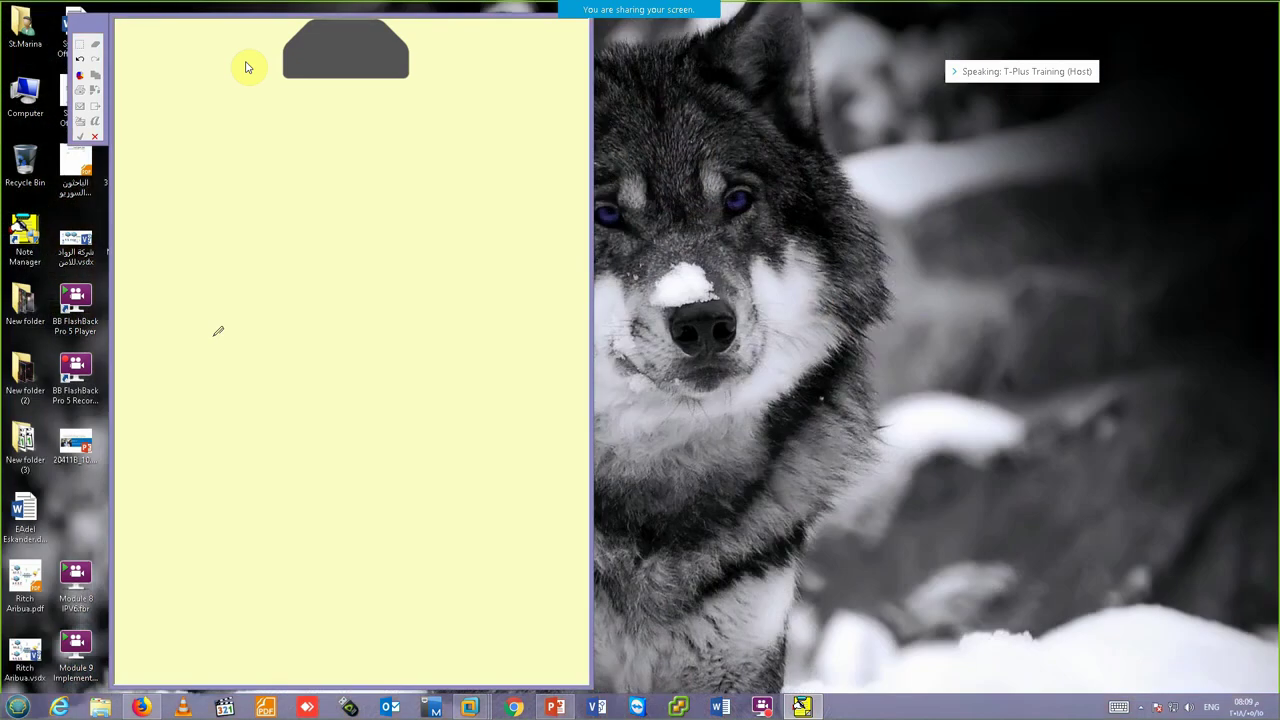
{"action": "left_click_drag", "start_coordinate": [248, 67], "coordinate": [303, 87]}
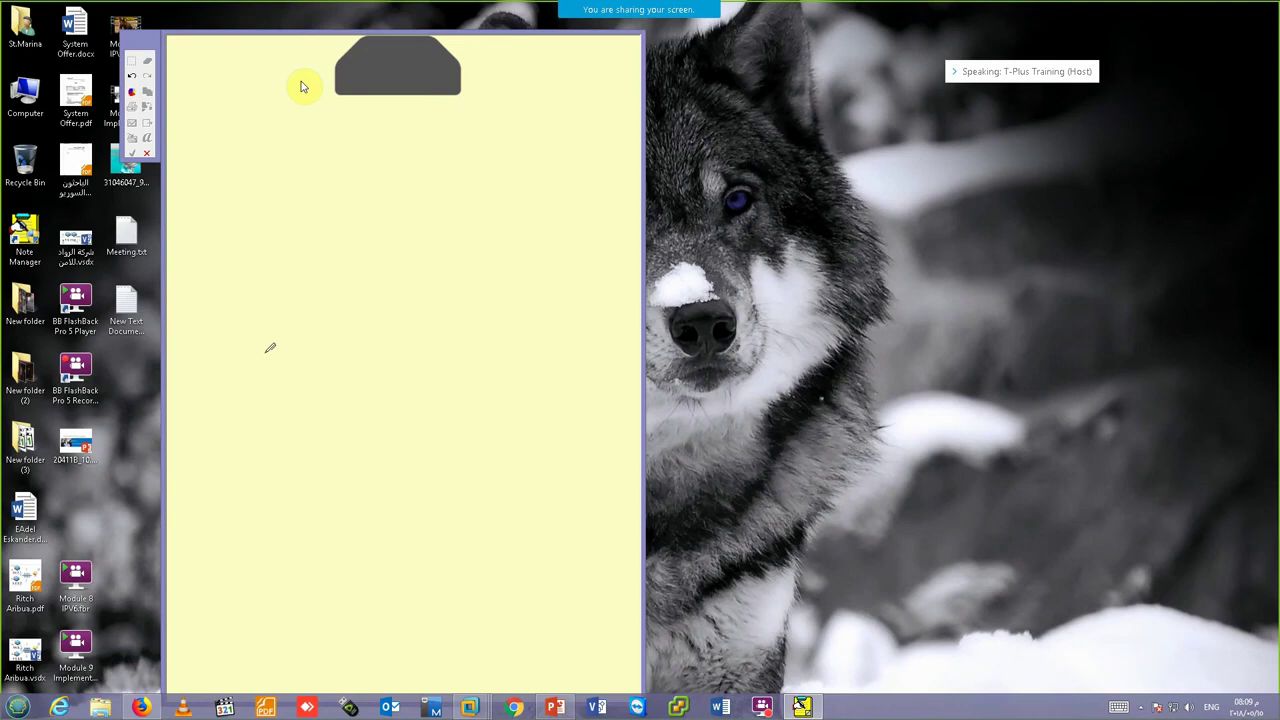
- Handwrite the list 1- Caching, 2- Quota, 3- Shadow copies, then erase it all
{"action": "left_click_drag", "start_coordinate": [313, 193], "coordinate": [338, 196]}
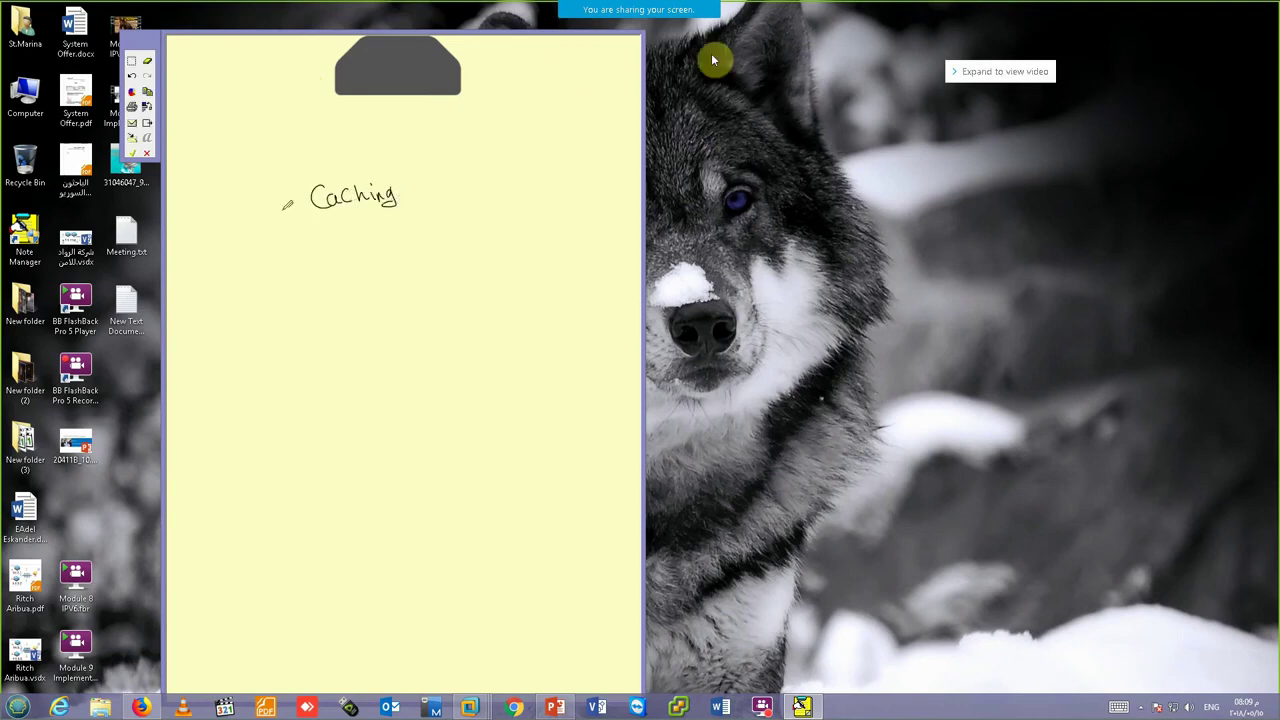
{"action": "left_click_drag", "start_coordinate": [284, 212], "coordinate": [293, 211]}
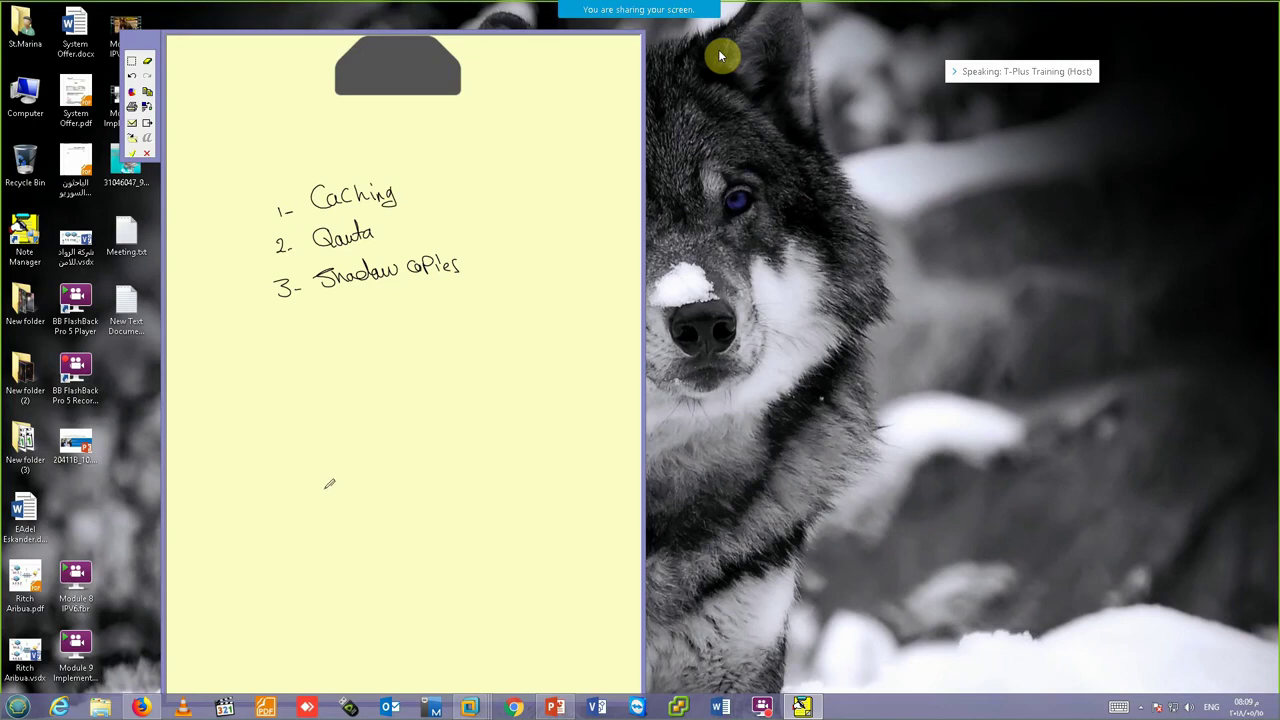
{"action": "left_click", "coordinate": [148, 64]}
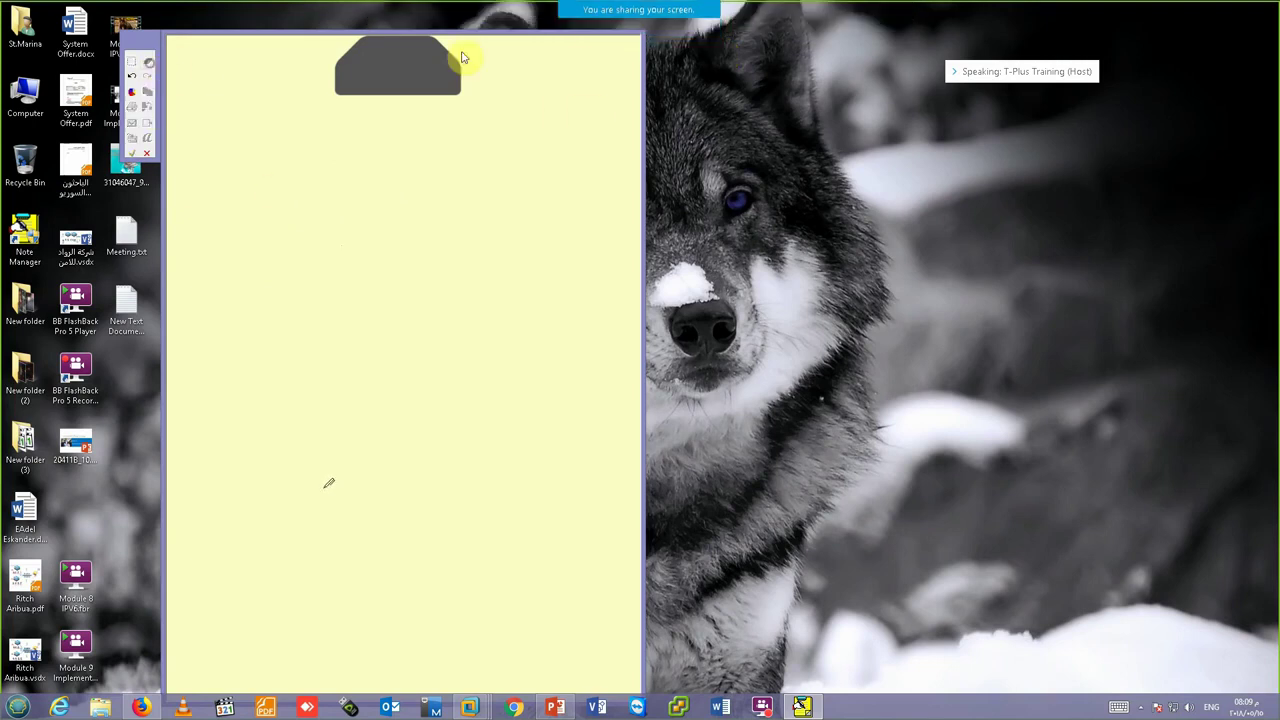
- Handwrite and underline the Quota heading, minimize the recorder, and write 2TB beneath it
{"action": "left_click", "coordinate": [1141, 710]}
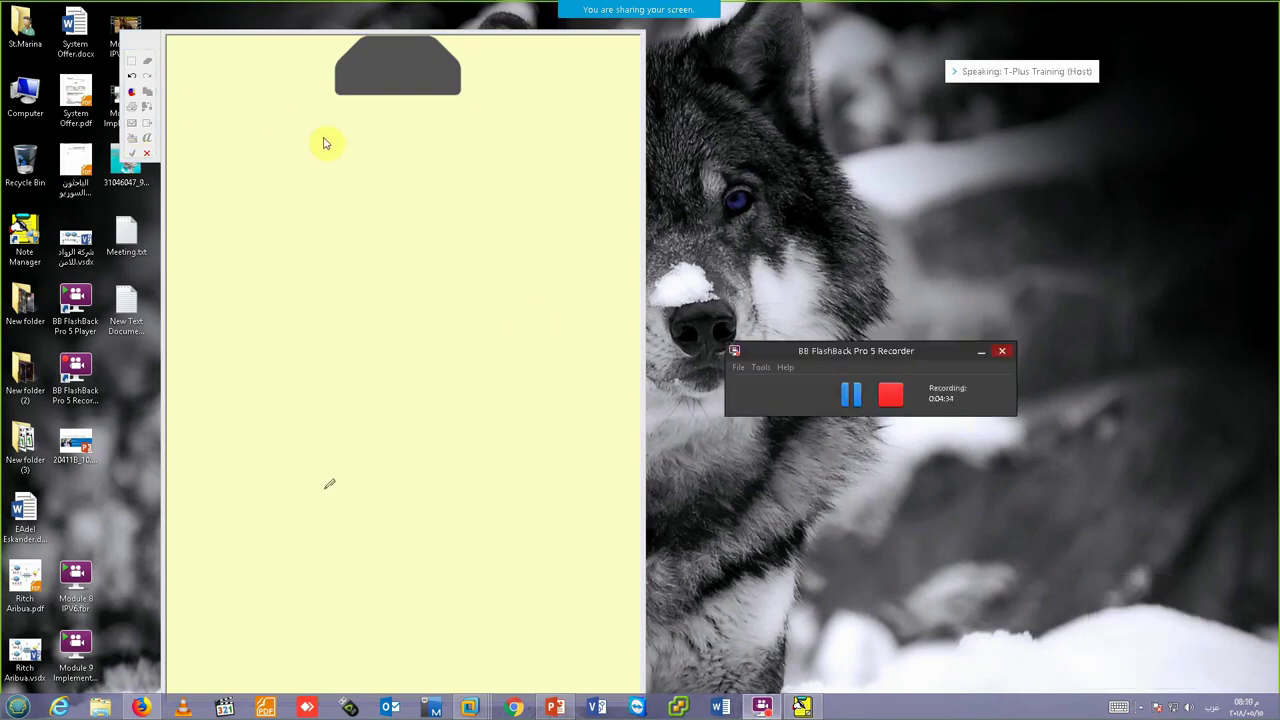
{"action": "mouse_move", "coordinate": [462, 130]}
{"action": "left_mouse_down"}
{"action": "mouse_move", "coordinate": [468, 161]}
{"action": "mouse_move", "coordinate": [492, 152]}
{"action": "mouse_move", "coordinate": [500, 114]}
{"action": "mouse_move", "coordinate": [518, 151]}
{"action": "left_mouse_up"}
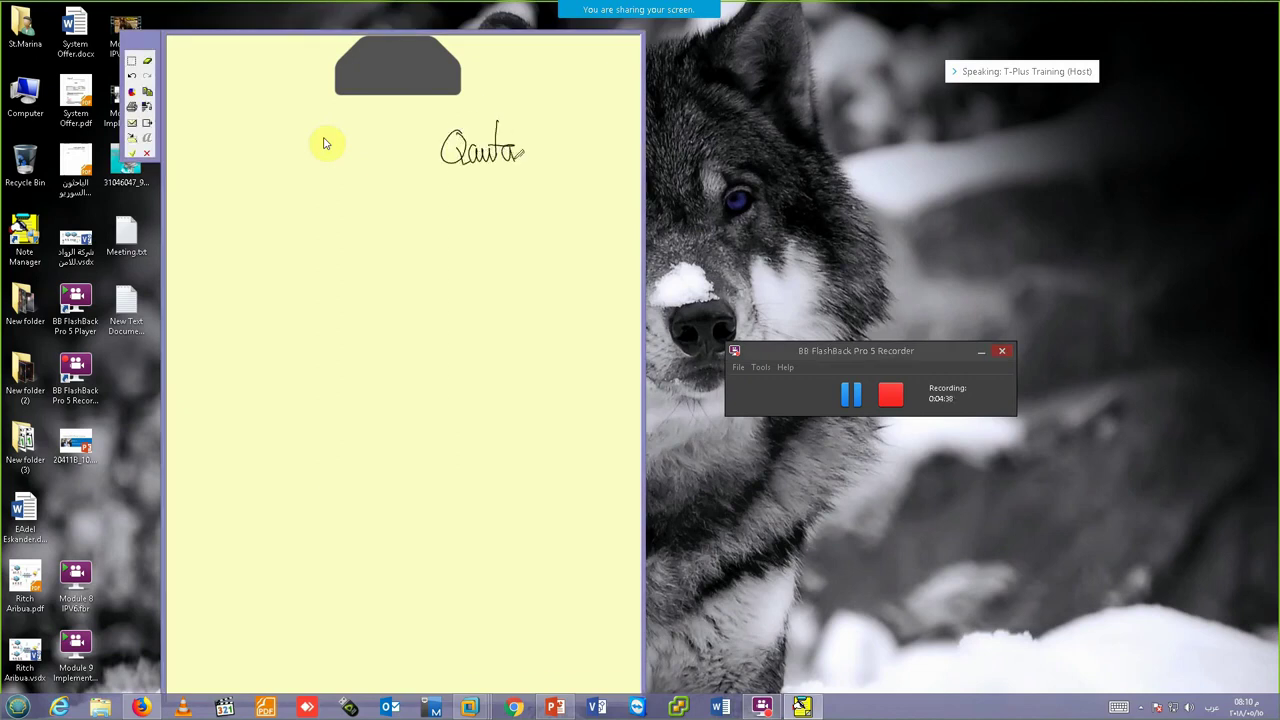
{"action": "left_click_drag", "start_coordinate": [456, 182], "coordinate": [481, 178]}
{"action": "left_click", "coordinate": [981, 351]}
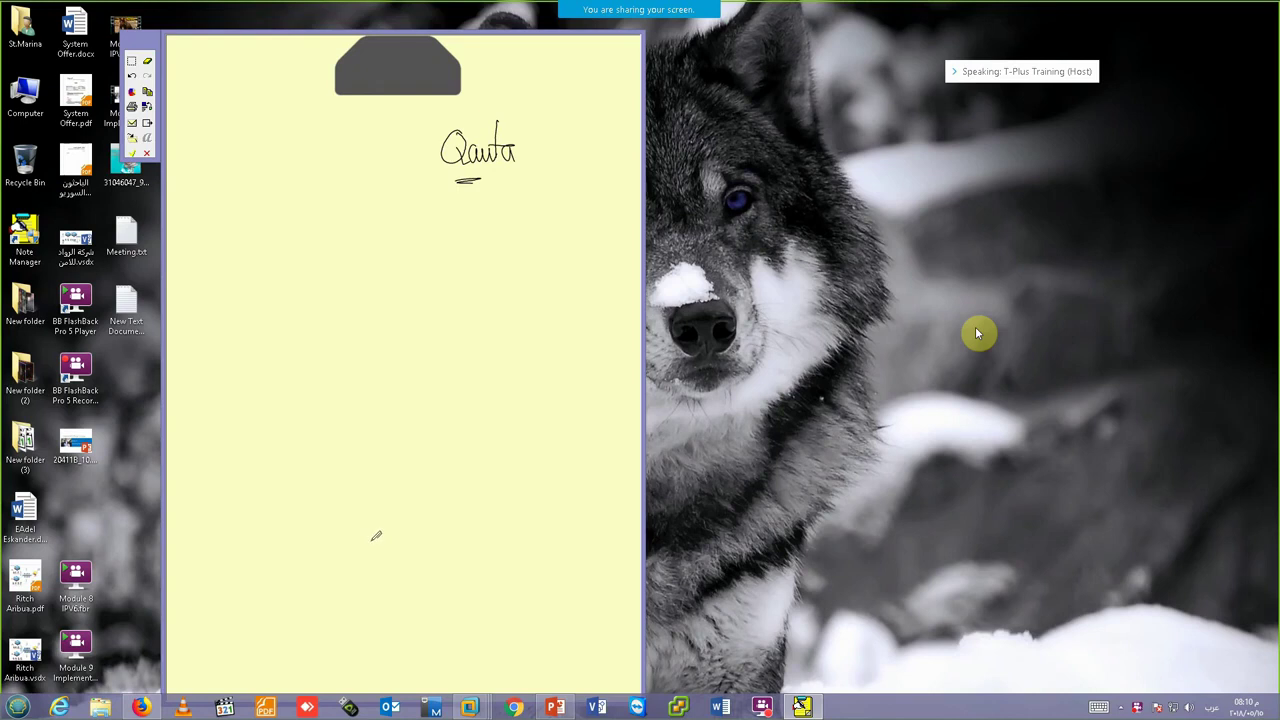
{"action": "mouse_move", "coordinate": [428, 200]}
{"action": "left_mouse_down"}
{"action": "mouse_move", "coordinate": [441, 215]}
{"action": "mouse_move", "coordinate": [476, 204]}
{"action": "mouse_move", "coordinate": [440, 222]}
{"action": "mouse_move", "coordinate": [458, 224]}
{"action": "left_mouse_up"}
- Circle 2TB, write 2GB and a 2 beside it, and add the line '20-411 Module 6'
{"action": "mouse_move", "coordinate": [481, 180]}
{"action": "left_mouse_down"}
{"action": "mouse_move", "coordinate": [449, 183]}
{"action": "mouse_move", "coordinate": [440, 231]}
{"action": "mouse_move", "coordinate": [468, 184]}
{"action": "left_mouse_up"}
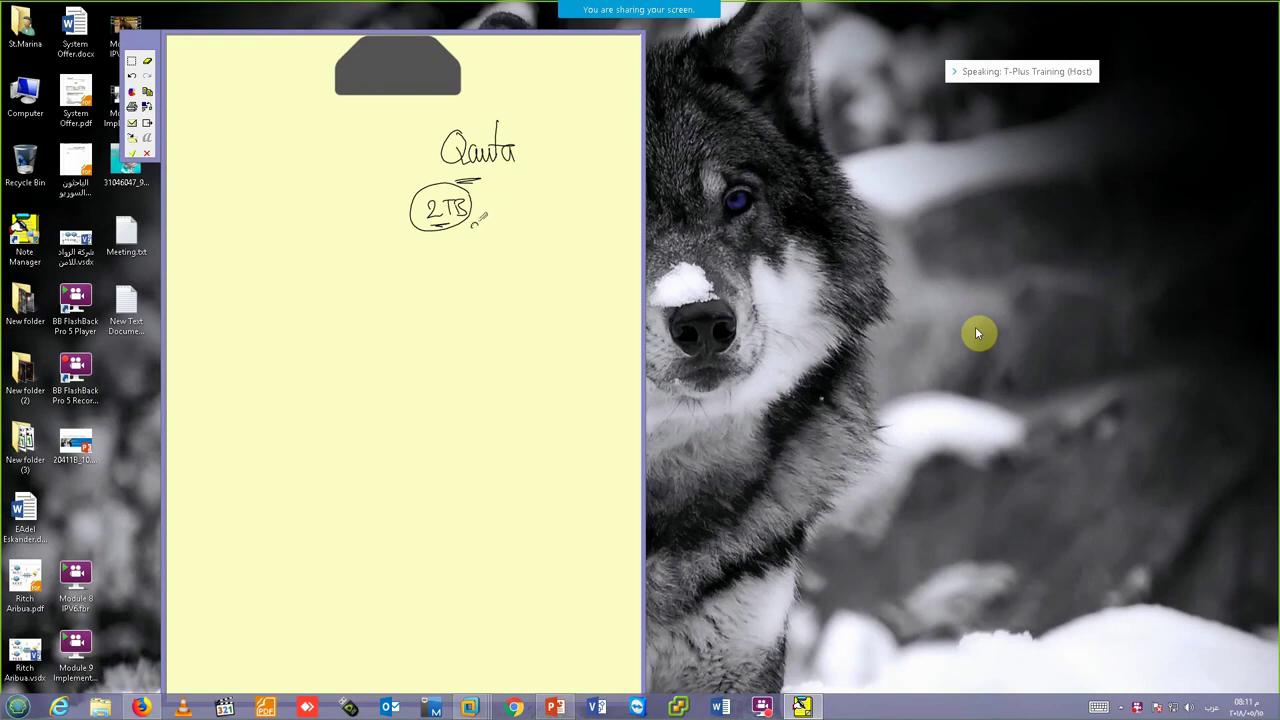
{"action": "mouse_move", "coordinate": [474, 226]}
{"action": "left_mouse_down"}
{"action": "mouse_move", "coordinate": [507, 230]}
{"action": "mouse_move", "coordinate": [478, 240]}
{"action": "mouse_move", "coordinate": [492, 238]}
{"action": "left_mouse_up"}
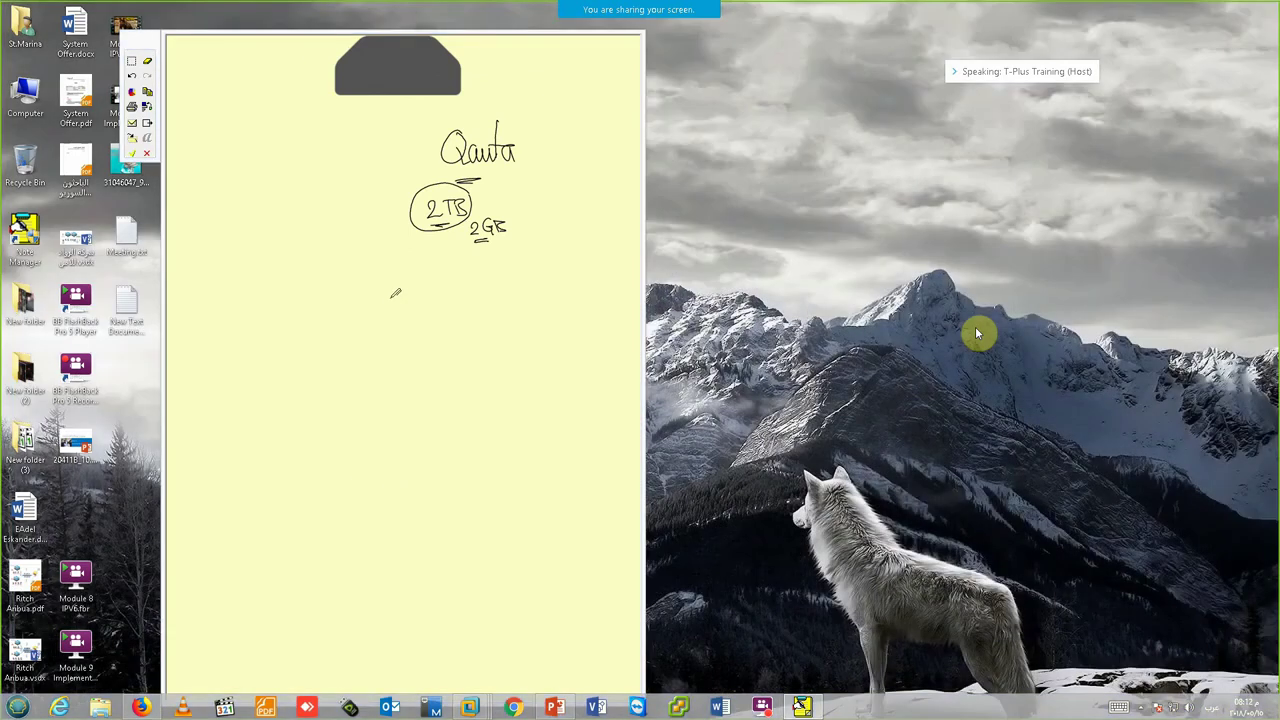
{"action": "mouse_move", "coordinate": [398, 236]}
{"action": "left_mouse_down"}
{"action": "mouse_move", "coordinate": [394, 250]}
{"action": "mouse_move", "coordinate": [420, 240]}
{"action": "mouse_move", "coordinate": [398, 258]}
{"action": "left_mouse_up"}
{"action": "mouse_move", "coordinate": [366, 292]}
{"action": "left_mouse_down"}
{"action": "mouse_move", "coordinate": [424, 292]}
{"action": "mouse_move", "coordinate": [400, 304]}
{"action": "mouse_move", "coordinate": [448, 284]}
{"action": "mouse_move", "coordinate": [506, 294]}
{"action": "left_mouse_up"}
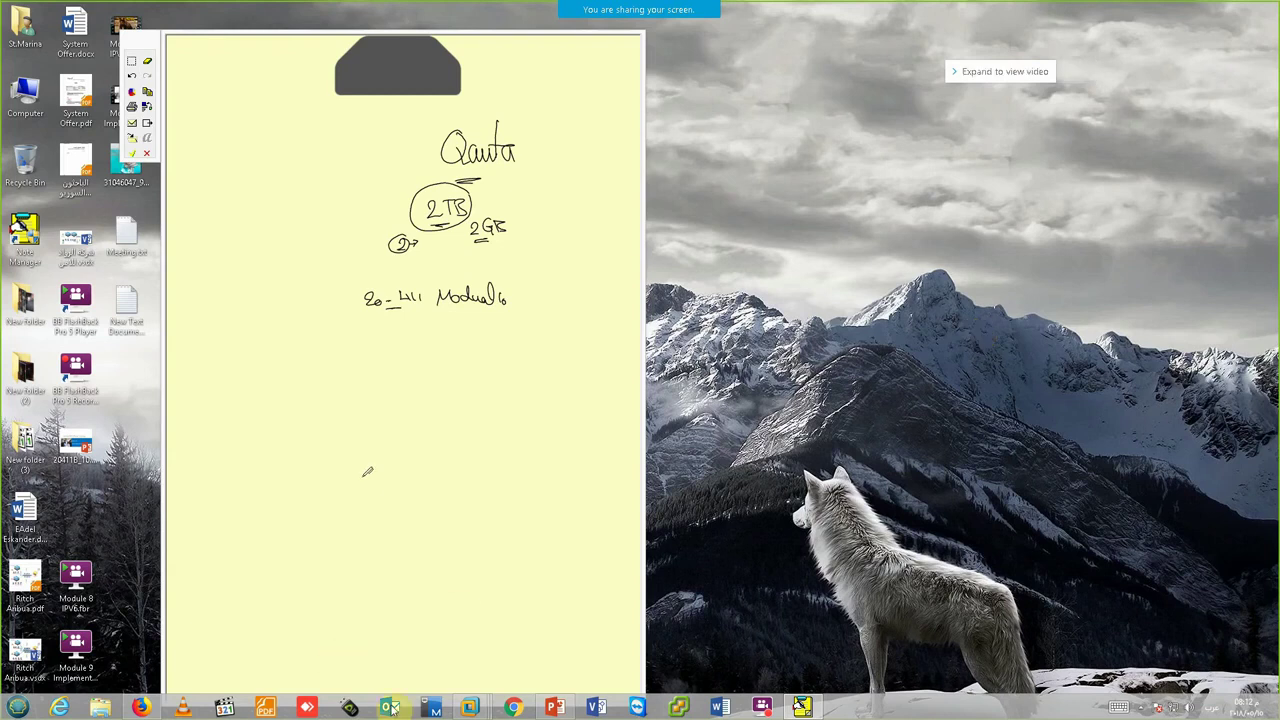
- Back on the DC VM, cancel the advanced sharing changes, close the open windows and open This PC
{"action": "left_click", "coordinate": [471, 707]}
{"action": "left_click", "coordinate": [310, 612]}
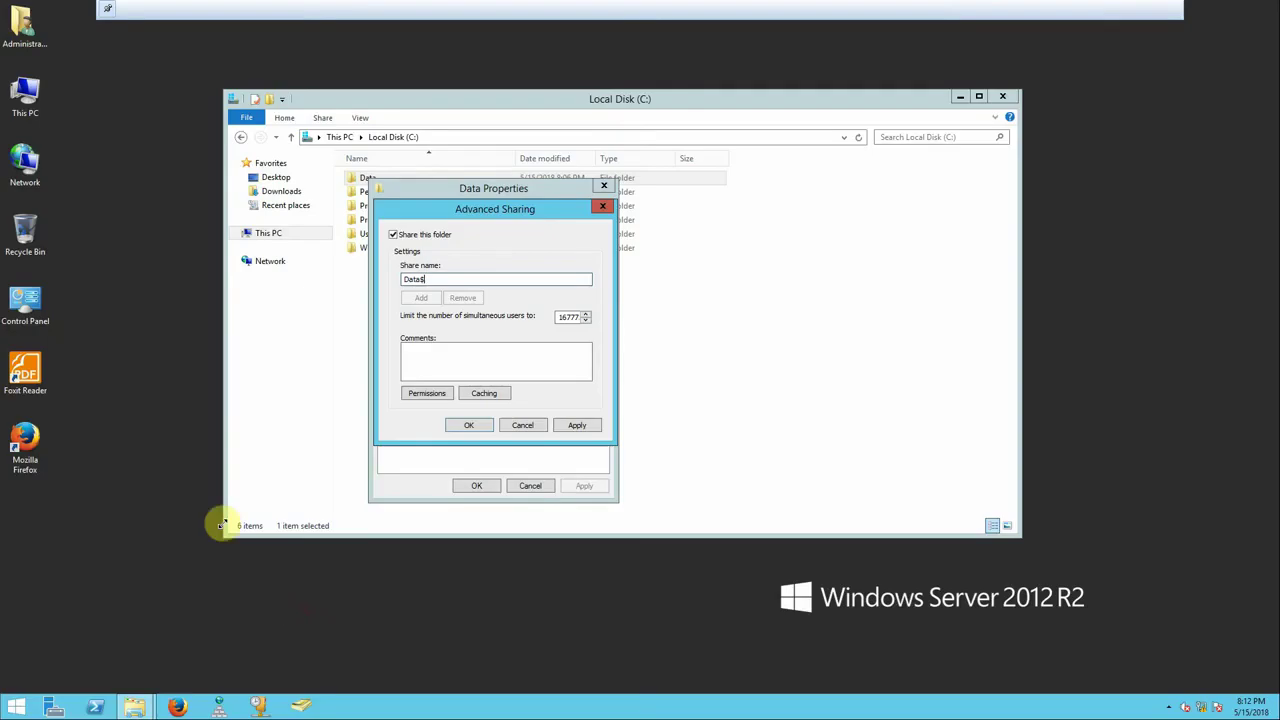
{"action": "left_click", "coordinate": [521, 426]}
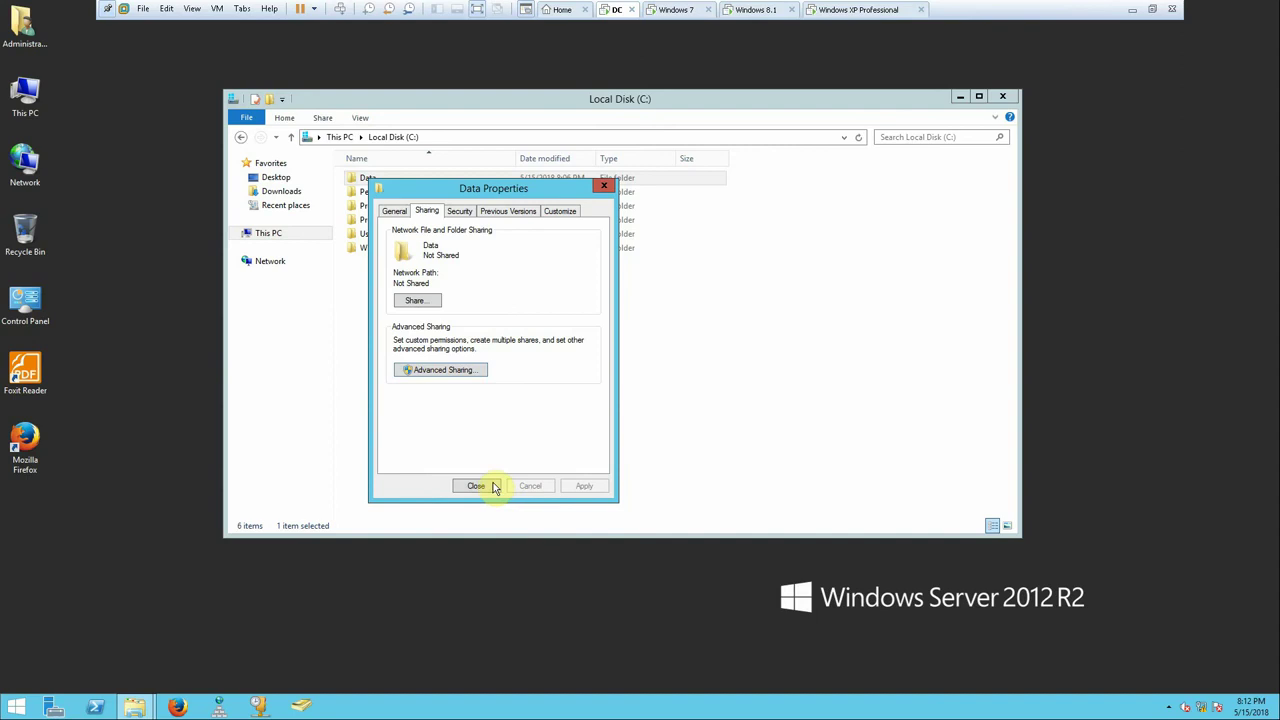
{"action": "left_click", "coordinate": [489, 485]}
{"action": "left_click", "coordinate": [1002, 96]}
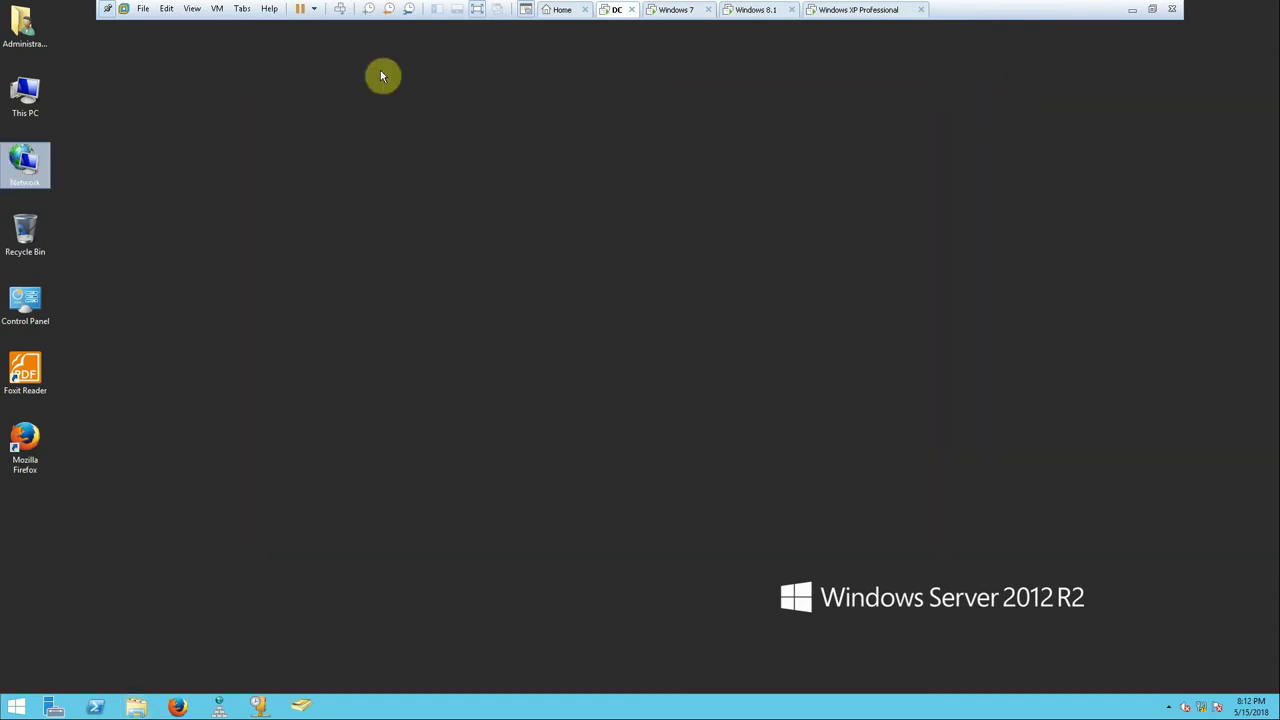
{"action": "double_click", "coordinate": [27, 94]}
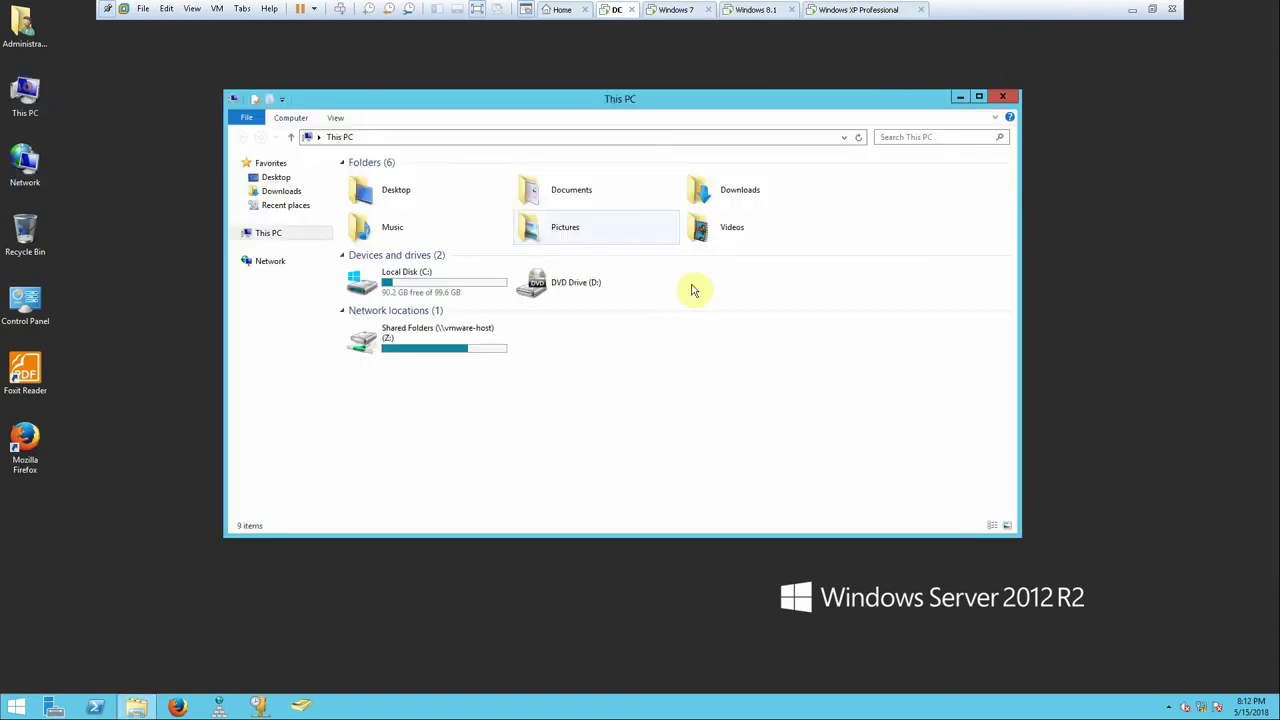
- In the DC VM's settings, add a new SCSI hard disk as a brand-new virtual disk
{"action": "right_click", "coordinate": [606, 18]}
{"action": "left_click", "coordinate": [643, 197]}
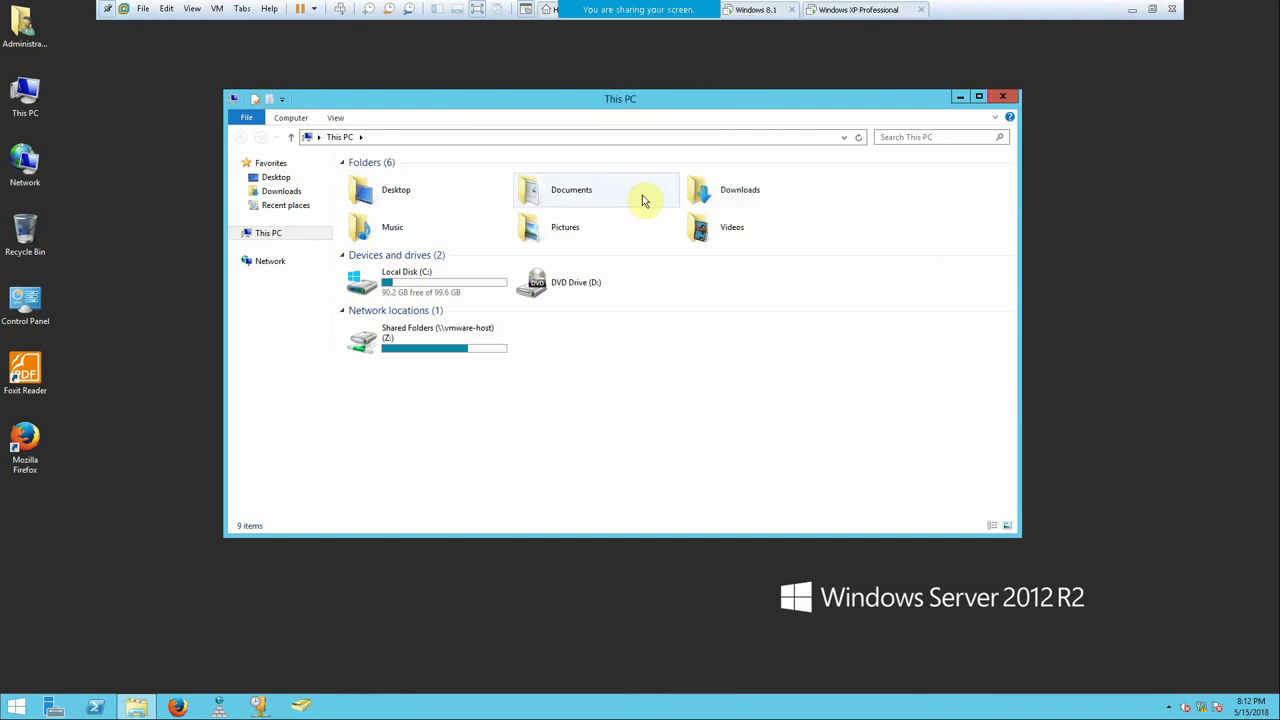
{"action": "left_click", "coordinate": [556, 526]}
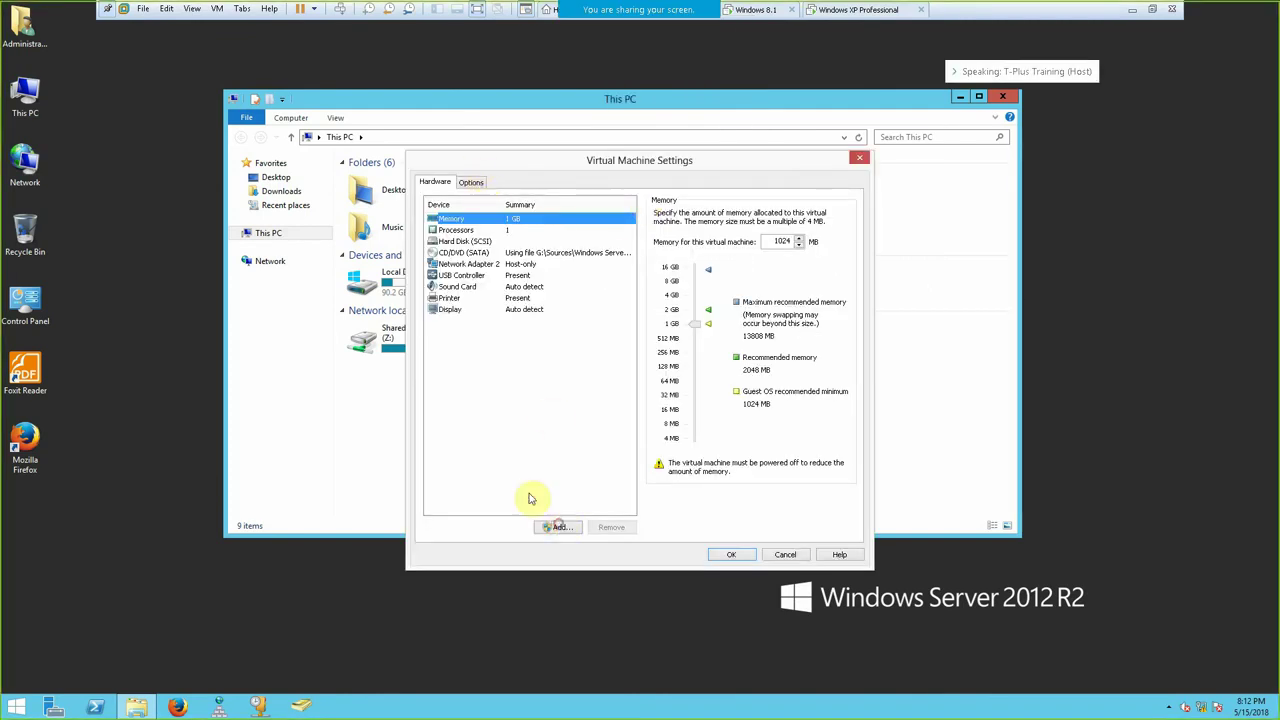
{"action": "left_click", "coordinate": [572, 530]}
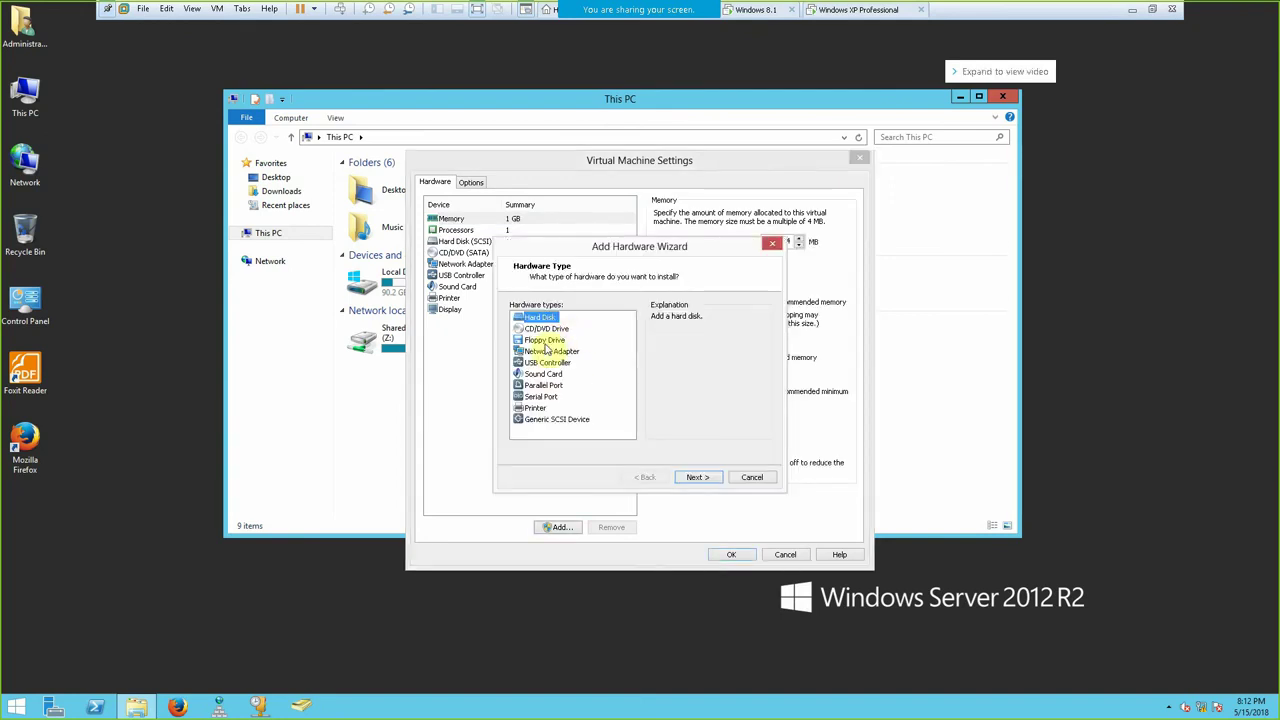
{"action": "left_click", "coordinate": [690, 478]}
{"action": "left_click", "coordinate": [514, 333]}
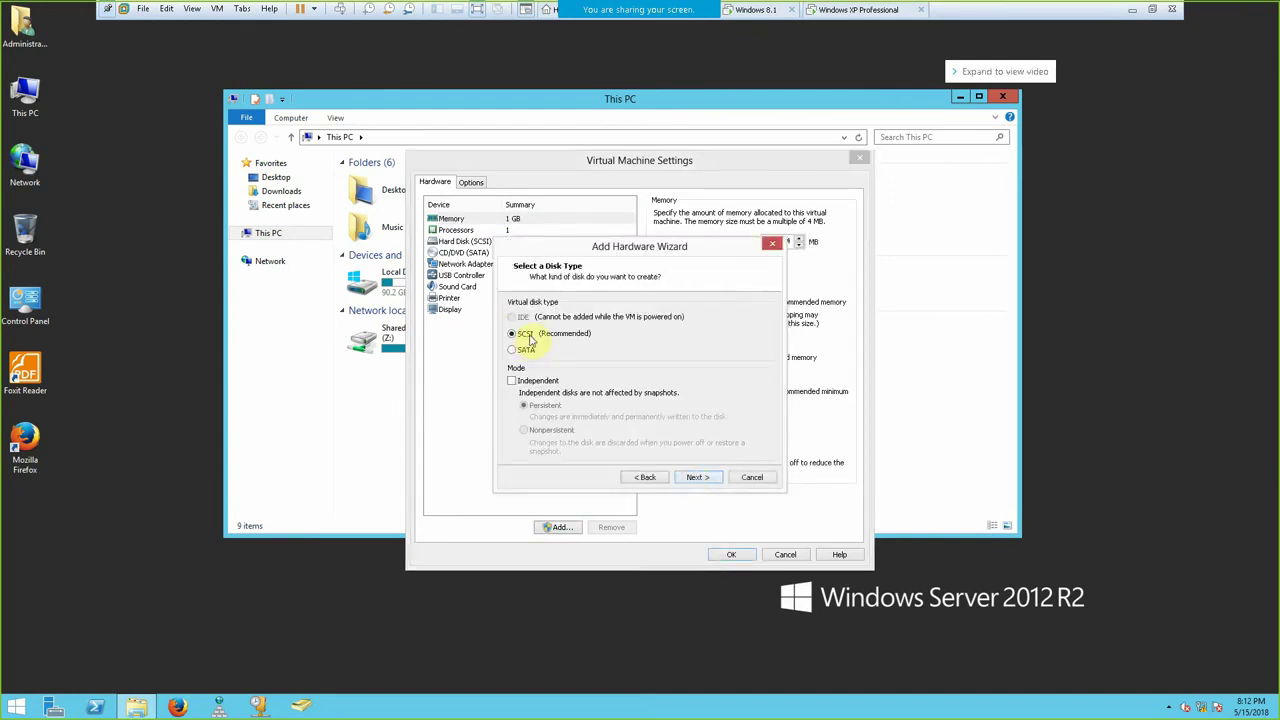
{"action": "left_click", "coordinate": [700, 477]}
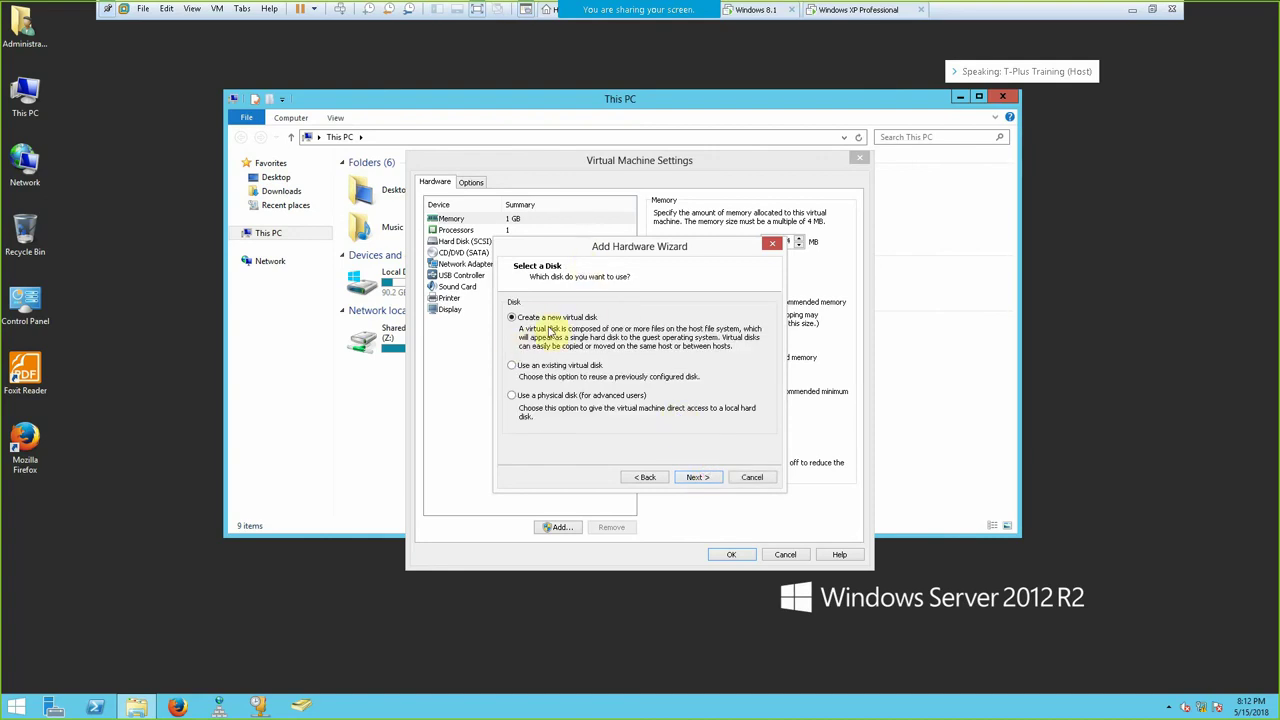
{"action": "left_click", "coordinate": [697, 477]}
- Size the new disk at 1000 GB stored as a single file, finish, and save the VM settings
{"action": "left_click_drag", "start_coordinate": [663, 246], "coordinate": [606, 212]}
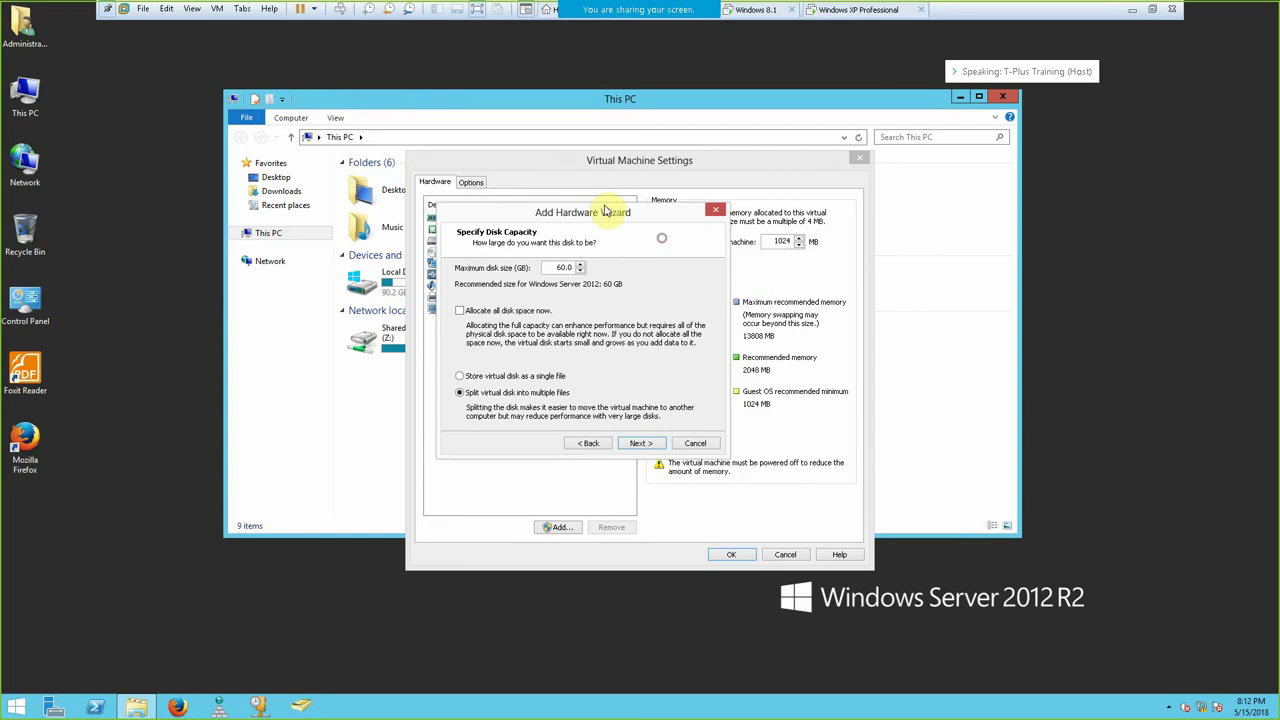
{"action": "left_click", "coordinate": [512, 377]}
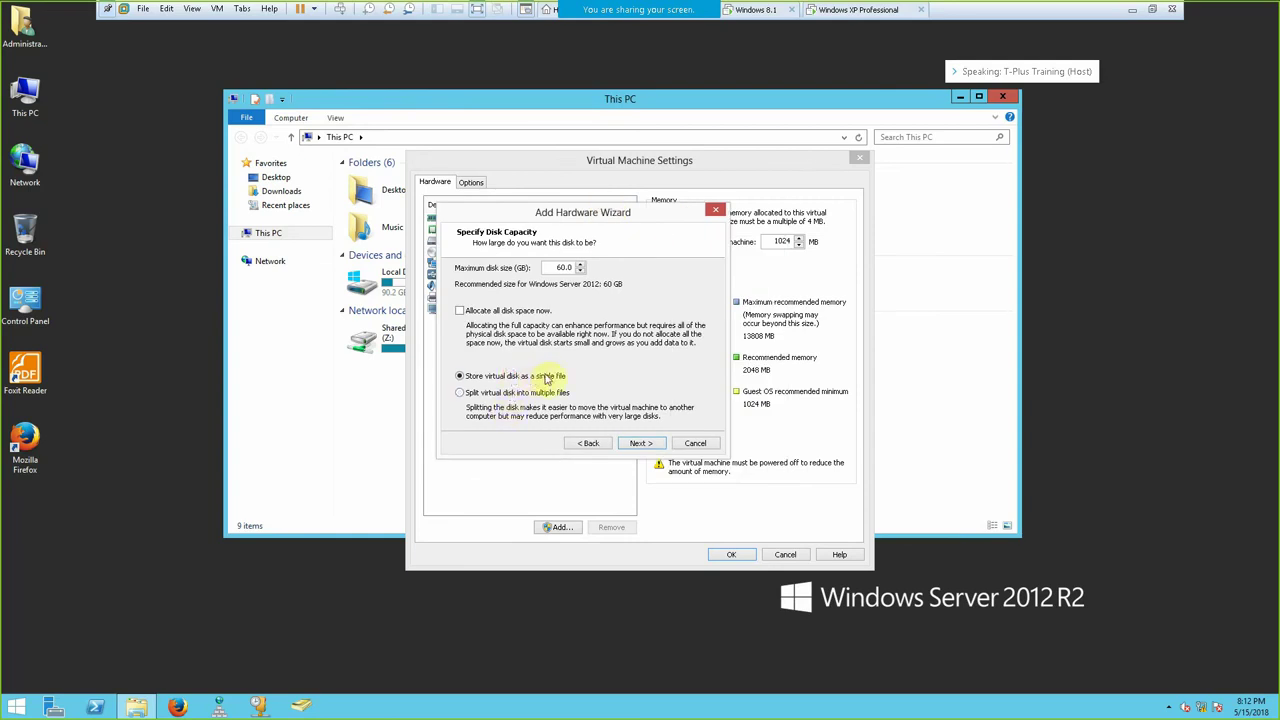
{"action": "double_click", "coordinate": [561, 265]}
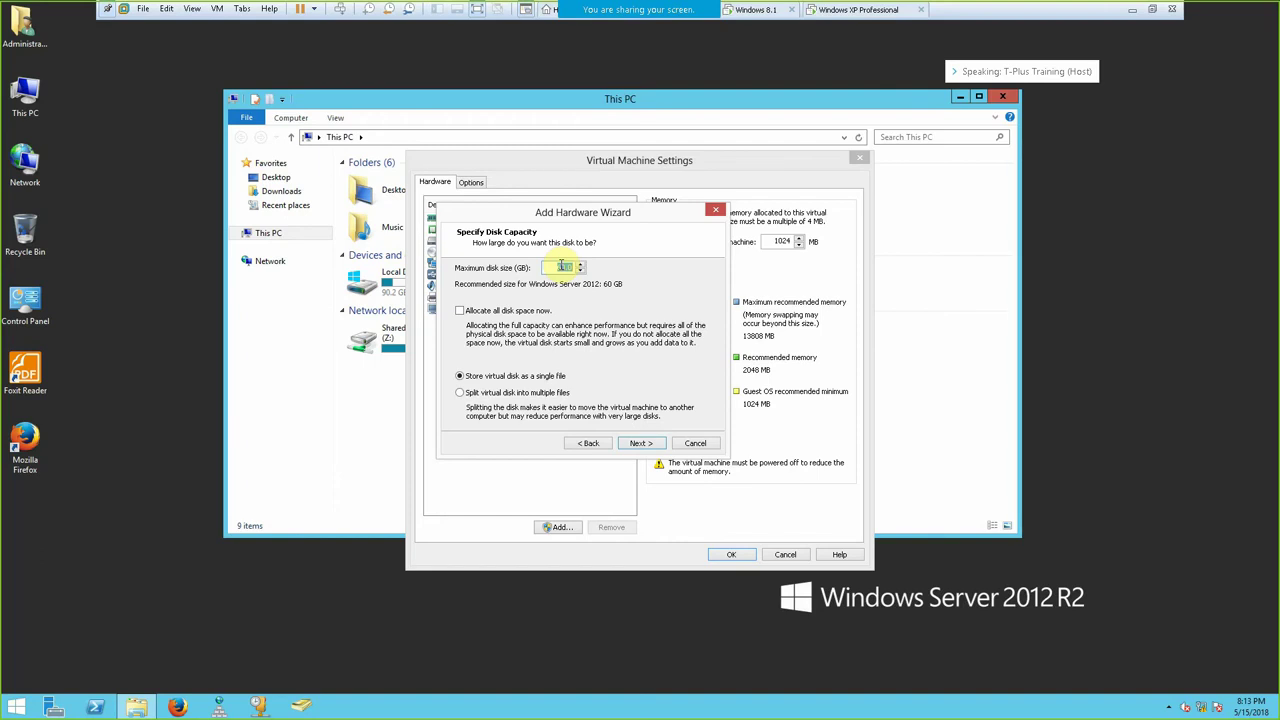
{"action": "type", "text": "500"}
{"action": "right_click", "coordinate": [562, 267]}
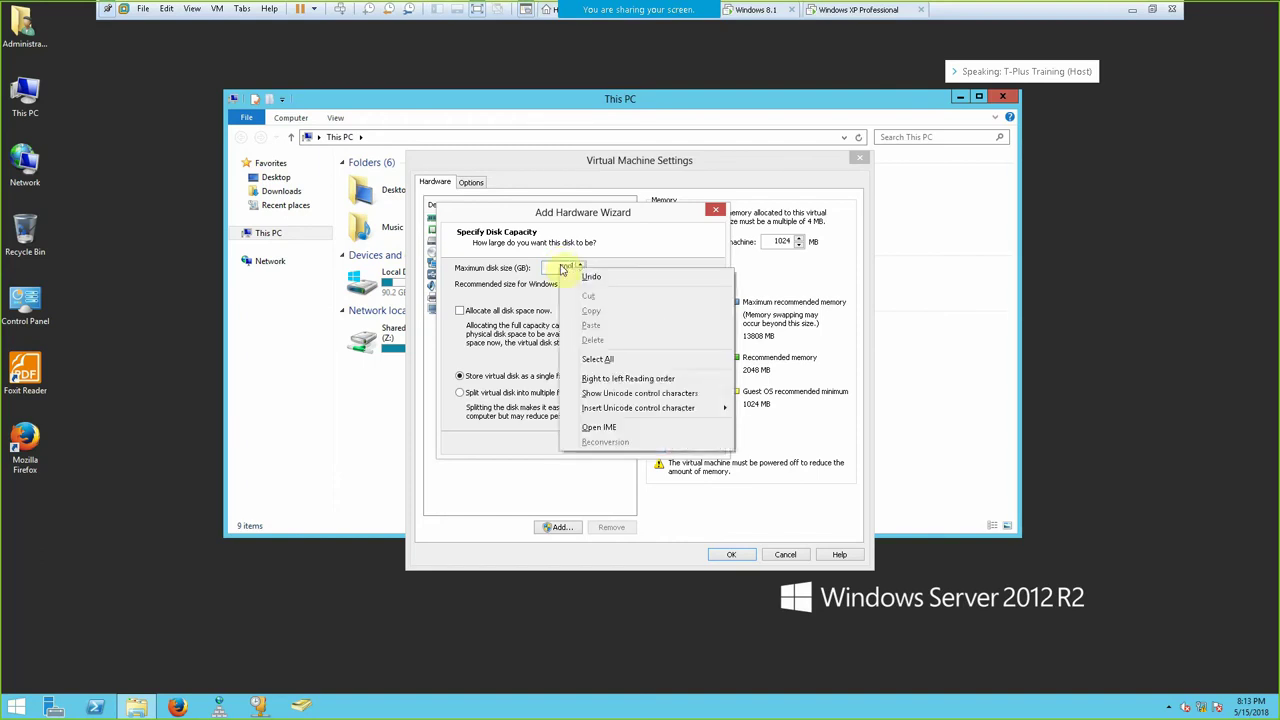
{"action": "left_click", "coordinate": [590, 276]}
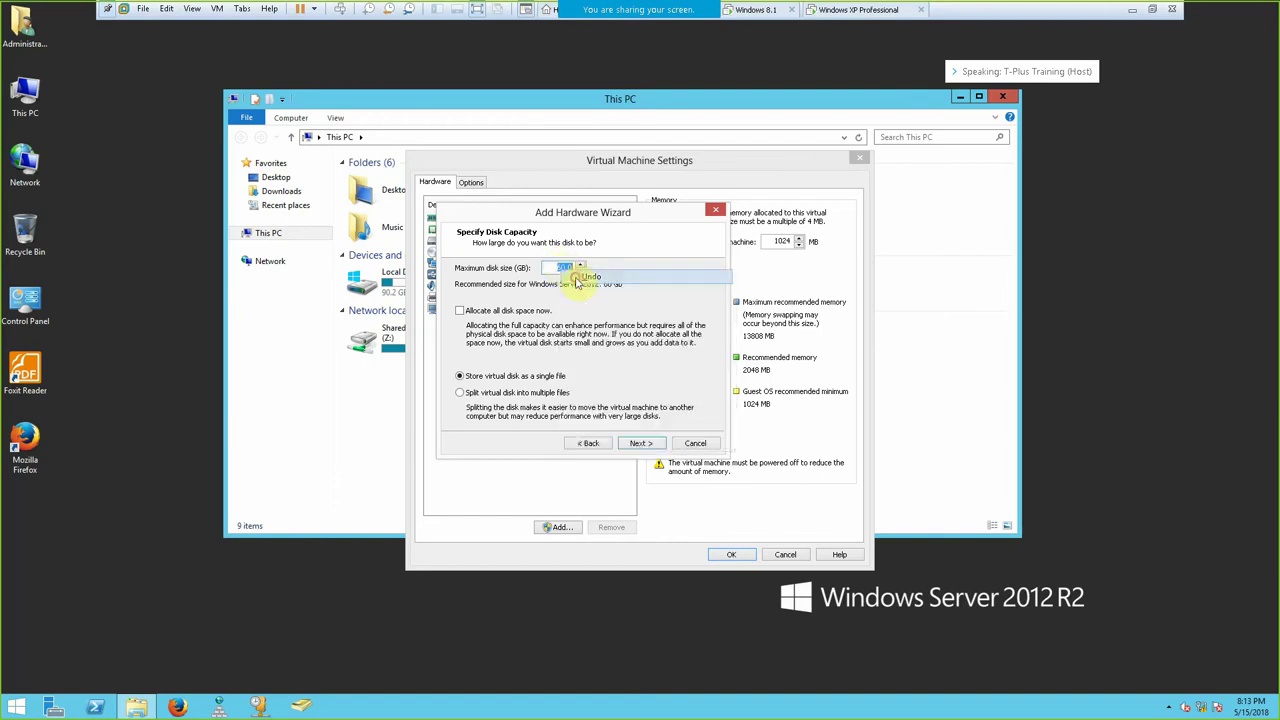
{"action": "type", "text": "10000"}
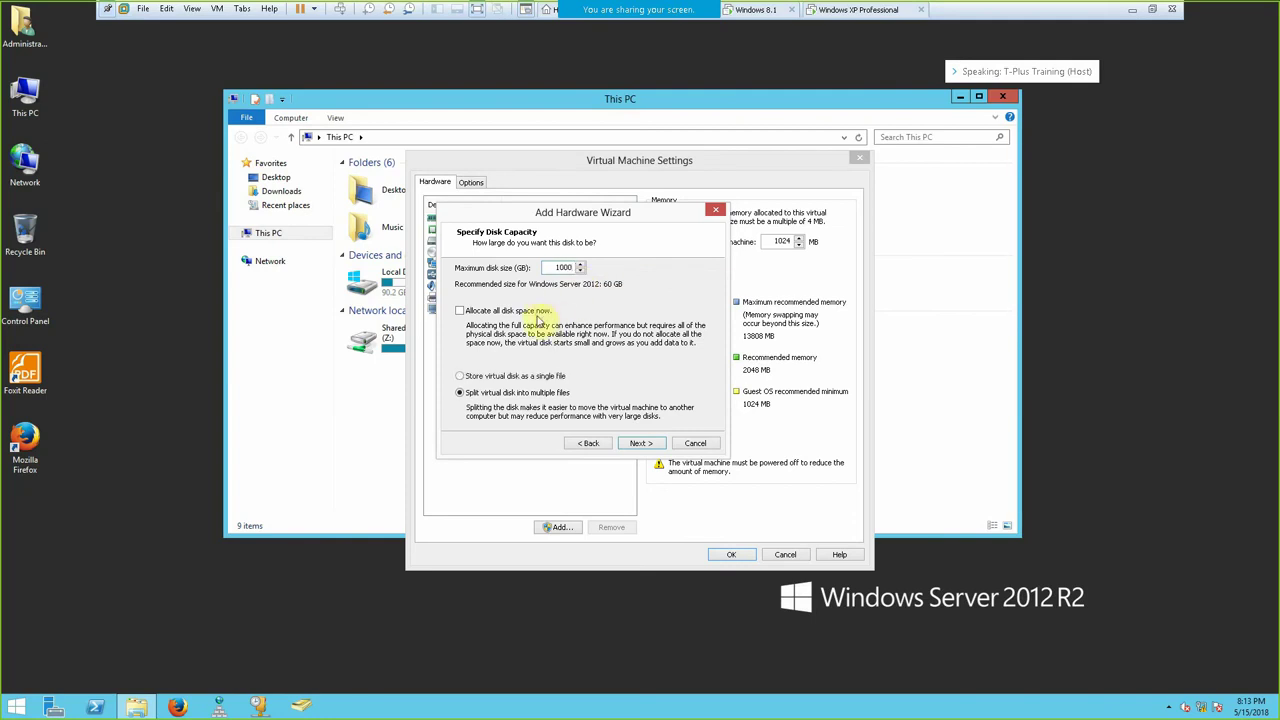
{"action": "left_click", "coordinate": [645, 443]}
{"action": "left_click", "coordinate": [641, 443]}
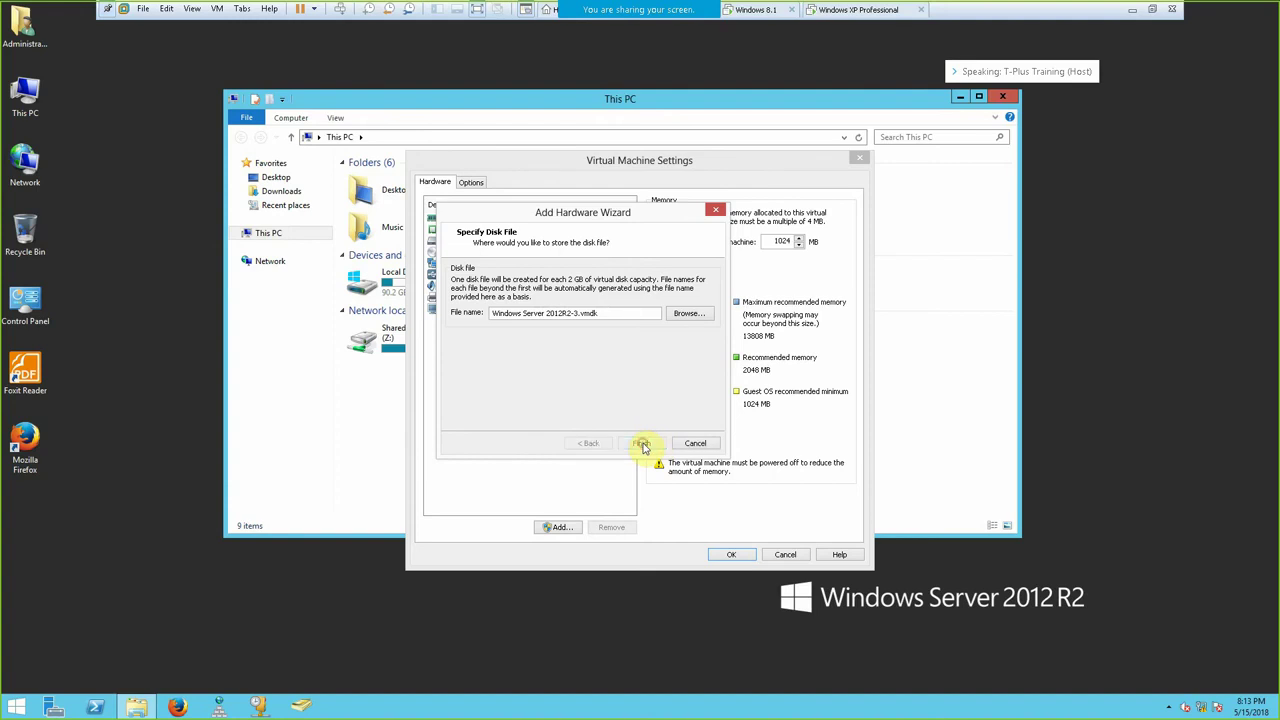
{"action": "left_click", "coordinate": [731, 555]}
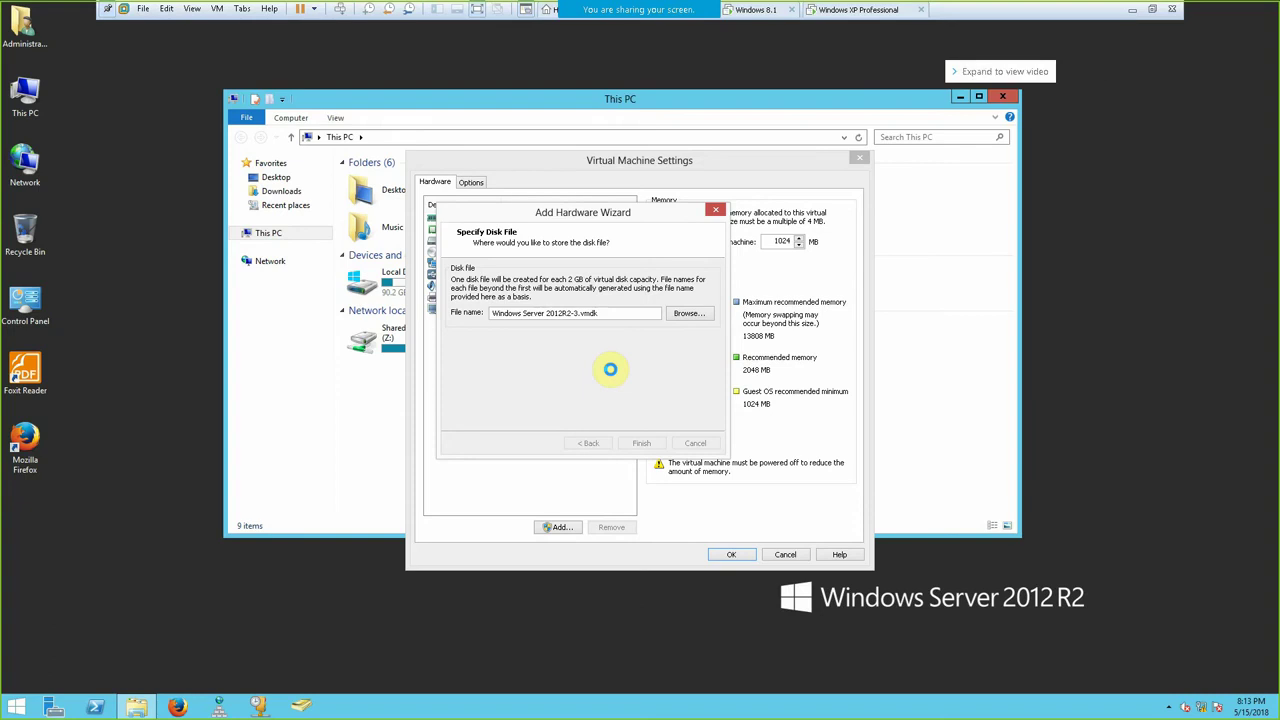
{"action": "left_click", "coordinate": [731, 555]}
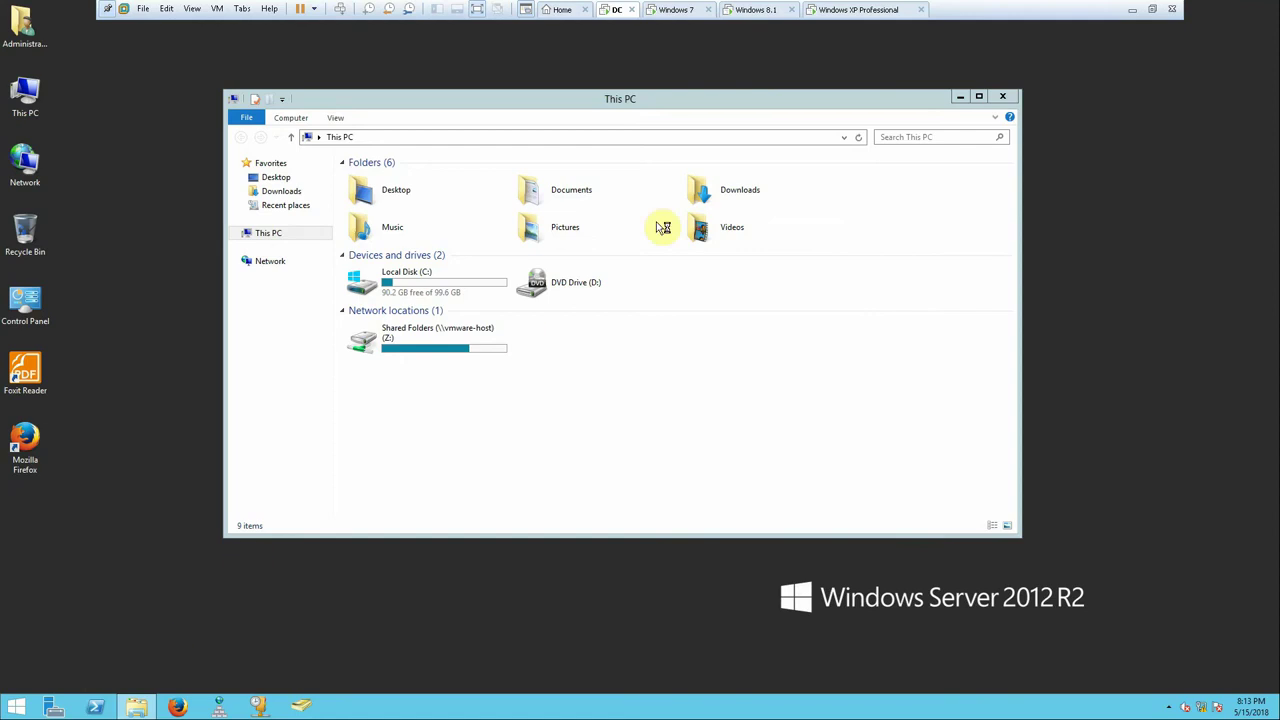
- Launch Computer Management from Server Manager Tools and open Disk Management maximized
{"action": "left_click", "coordinate": [962, 99]}
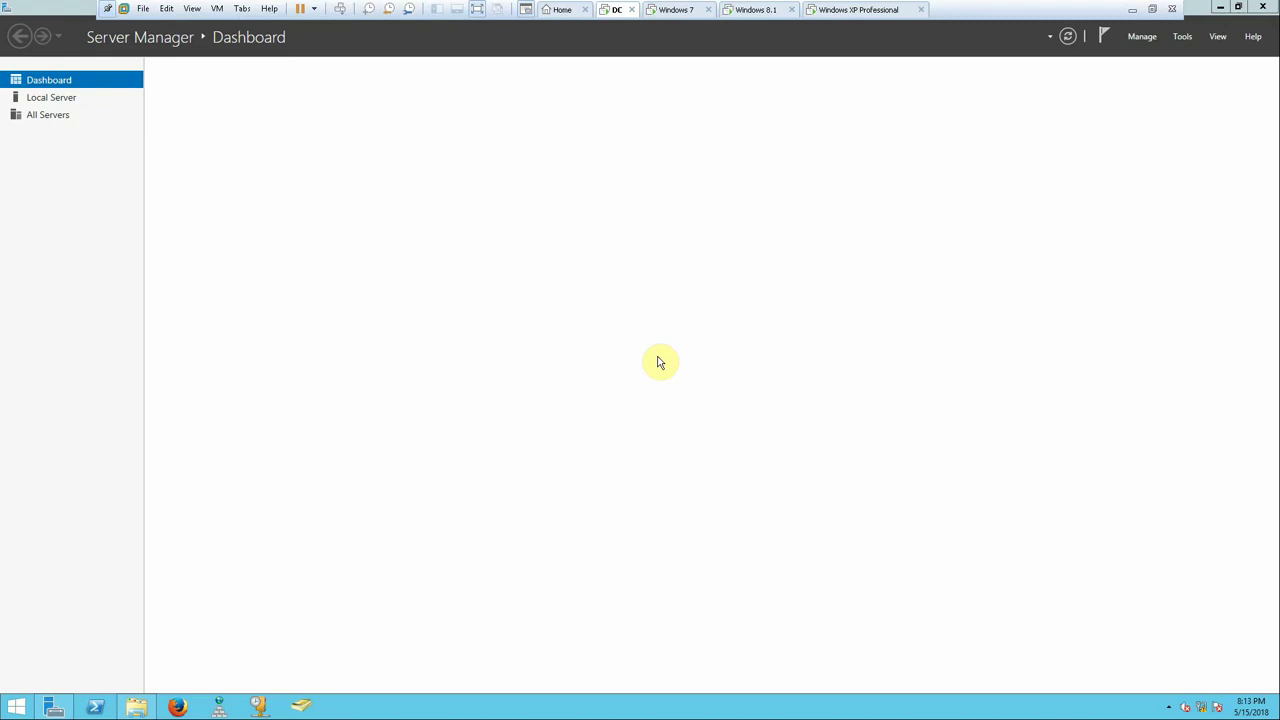
{"action": "left_click", "coordinate": [1182, 36]}
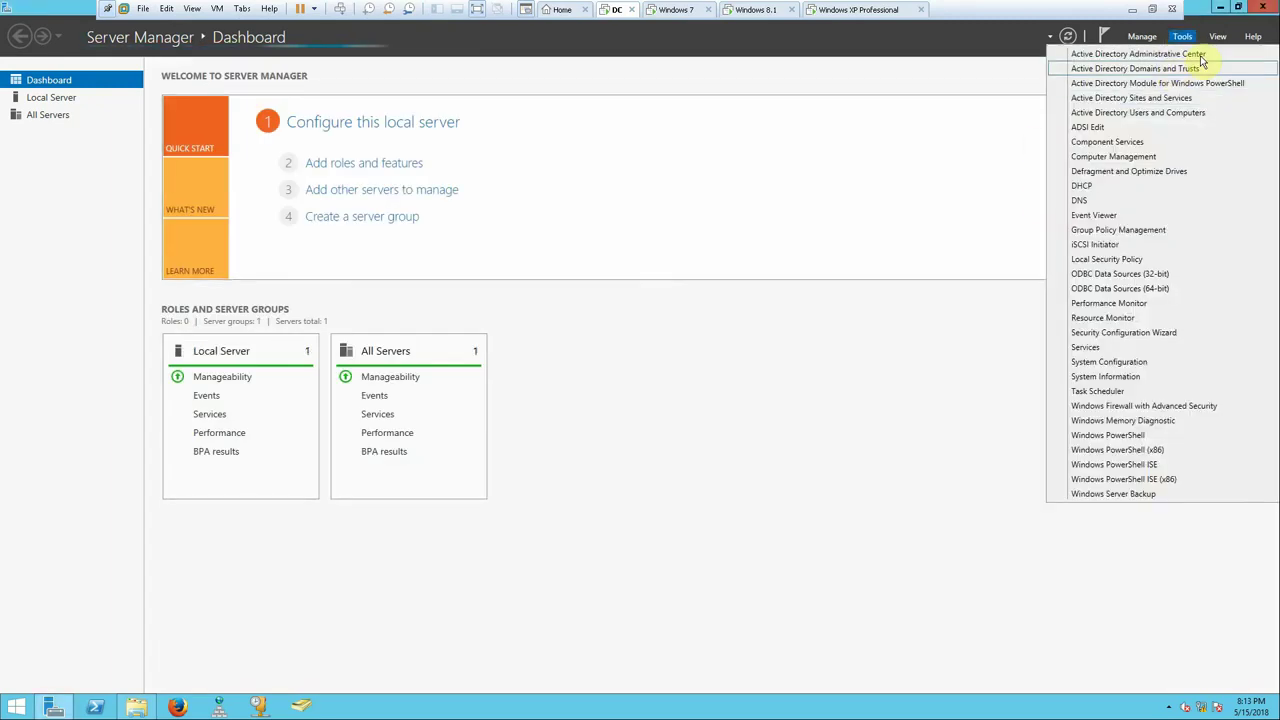
{"action": "left_click", "coordinate": [1100, 160]}
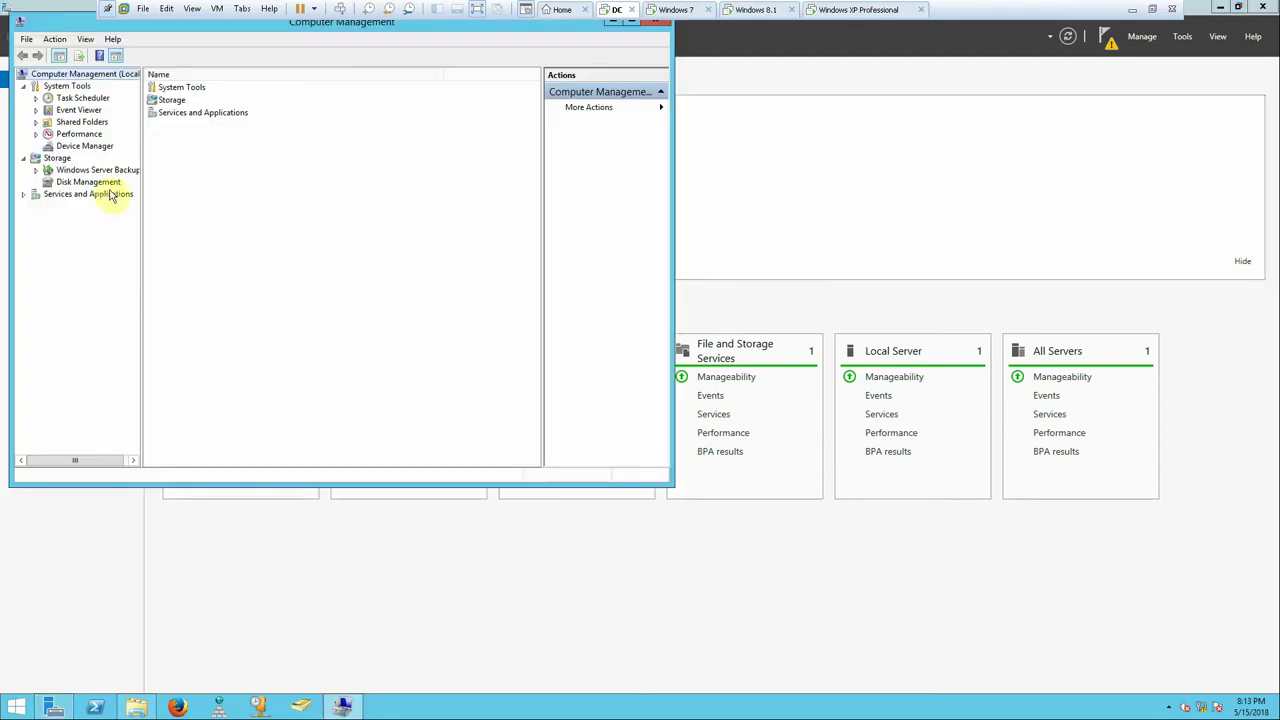
{"action": "left_click", "coordinate": [108, 185]}
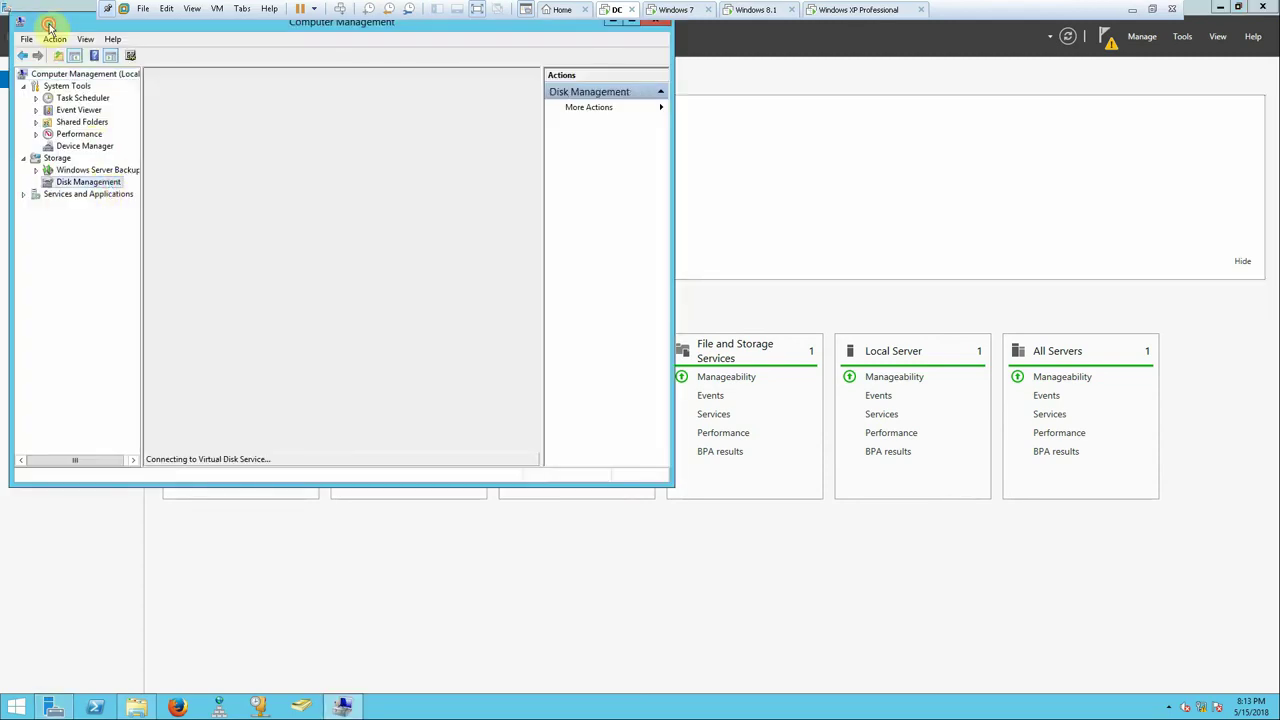
{"action": "double_click", "coordinate": [48, 24]}
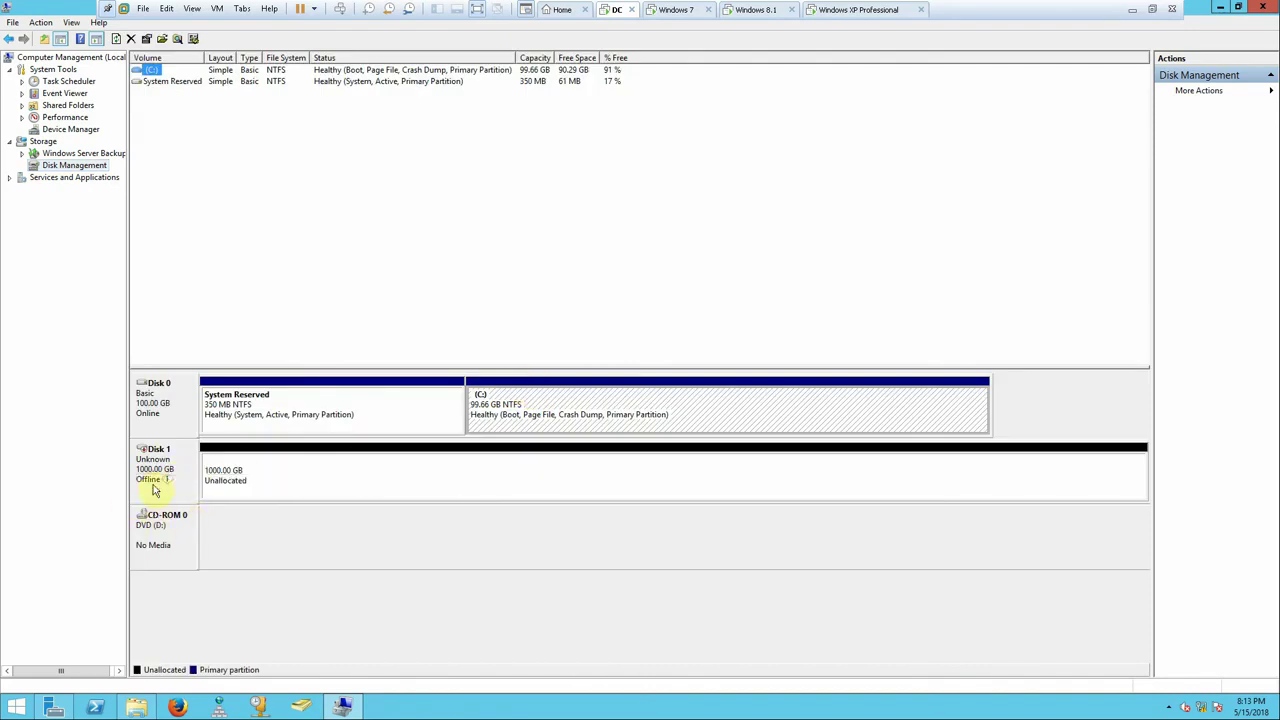
- Bring Disk 1 online, initialize it, and start a New Simple Volume on its unallocated space
{"action": "right_click", "coordinate": [161, 463]}
{"action": "left_click", "coordinate": [195, 467]}
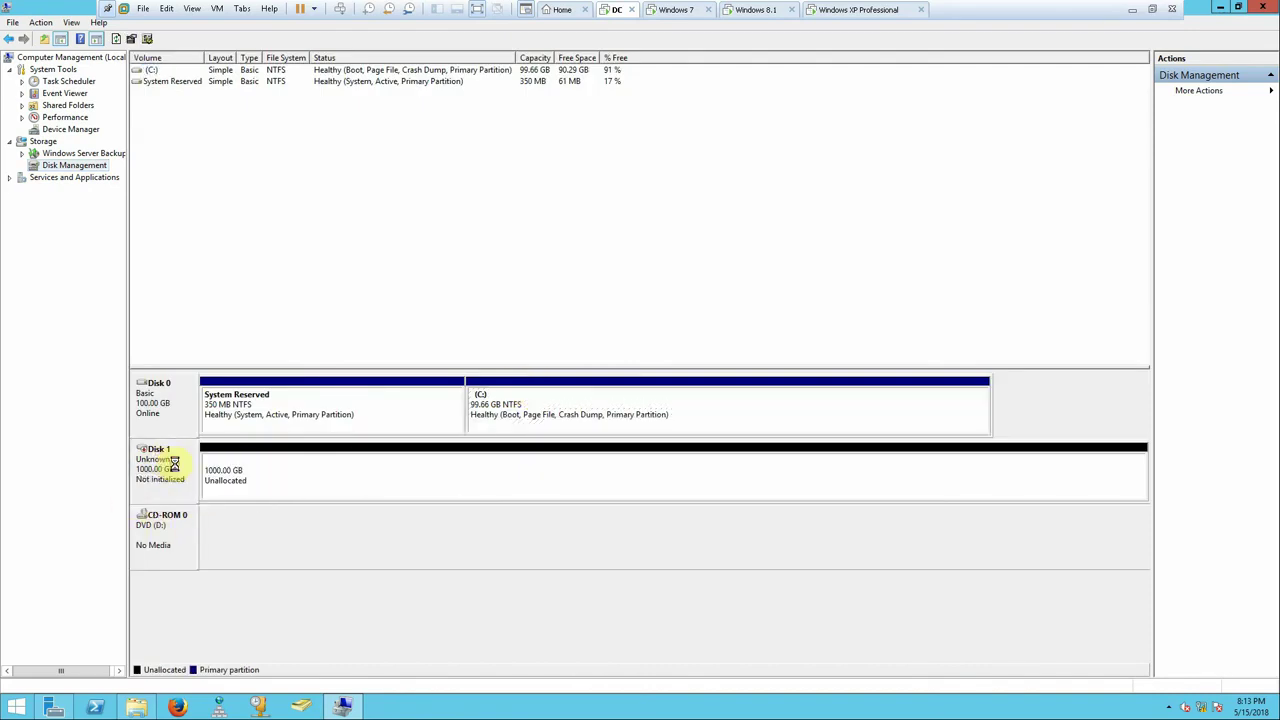
{"action": "right_click", "coordinate": [160, 452]}
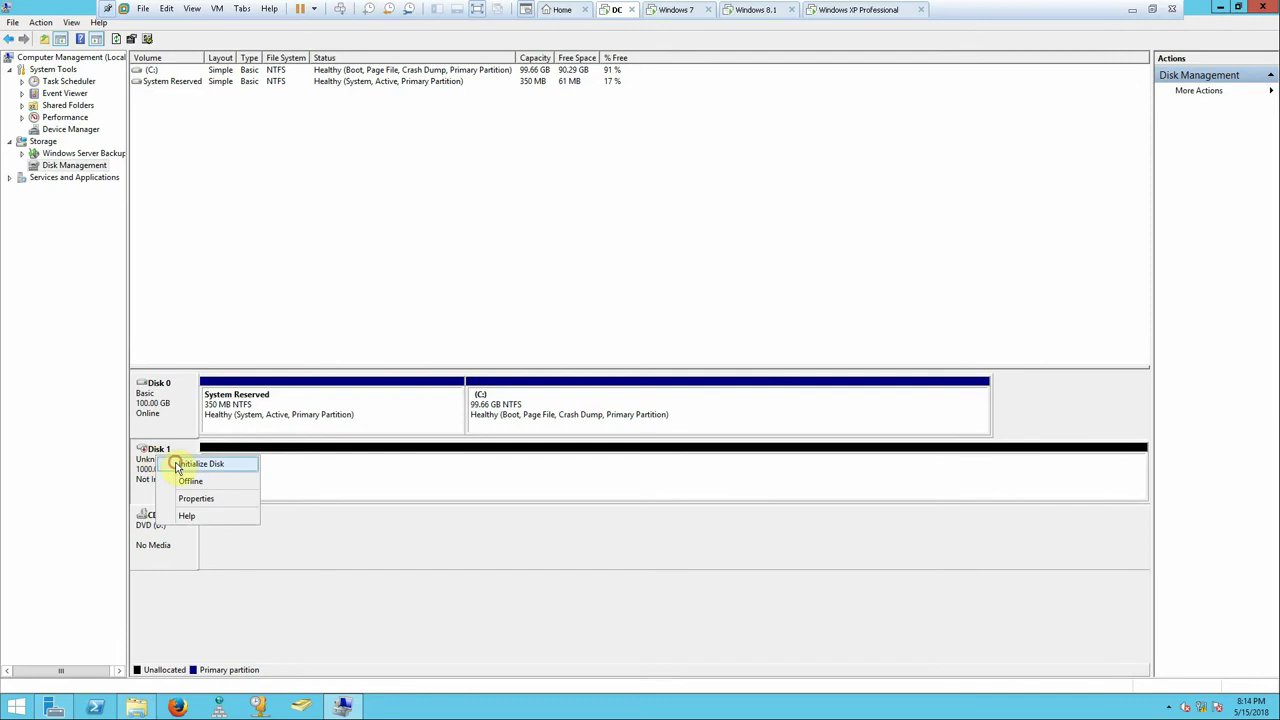
{"action": "left_click", "coordinate": [180, 462]}
{"action": "left_click", "coordinate": [672, 431]}
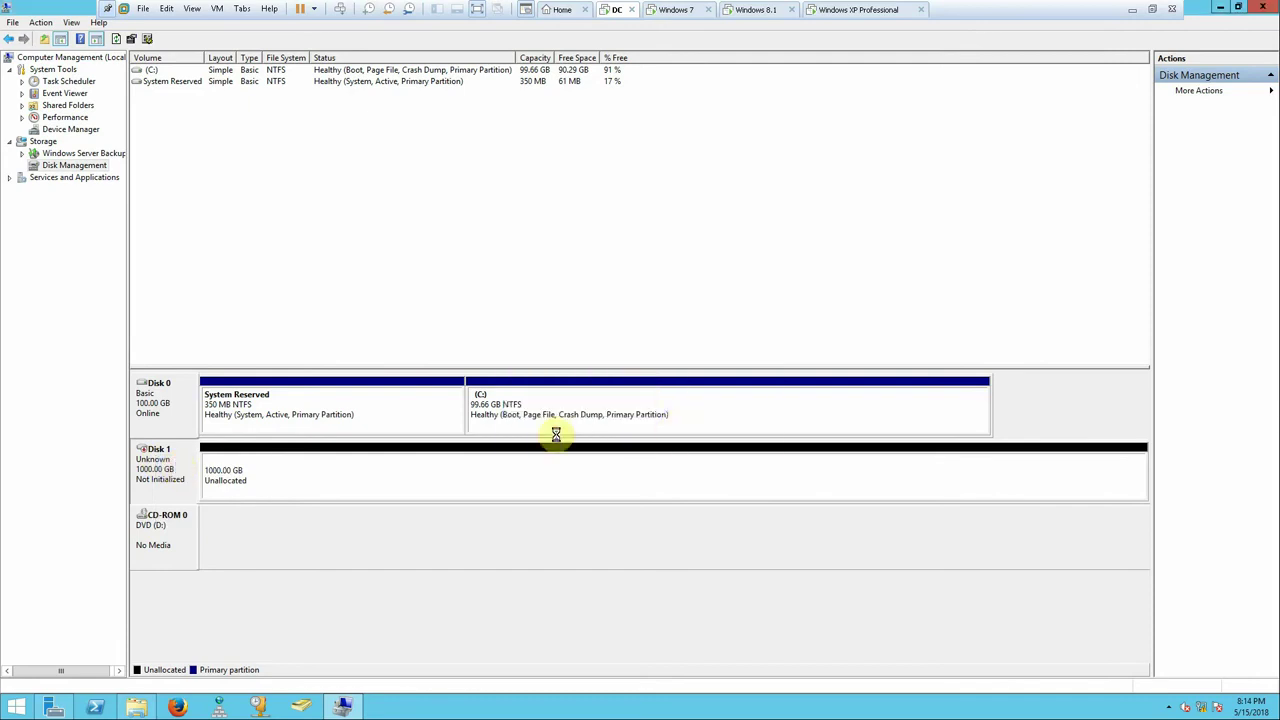
{"action": "right_click", "coordinate": [254, 470]}
{"action": "left_click", "coordinate": [302, 478]}
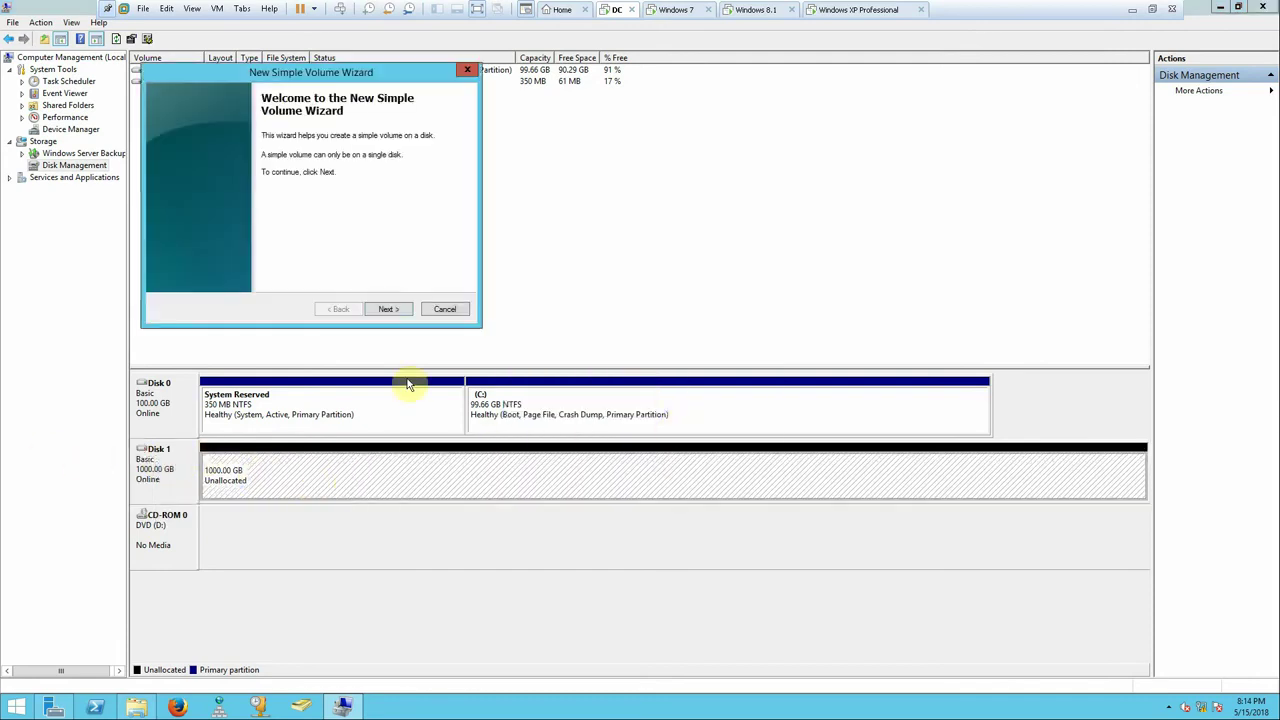
- Use Calculator to work out 200 GB in megabytes (200 × 1024 = 204800)
{"action": "left_click", "coordinate": [388, 308]}
{"action": "left_click_drag", "start_coordinate": [286, 66], "coordinate": [462, 141]}
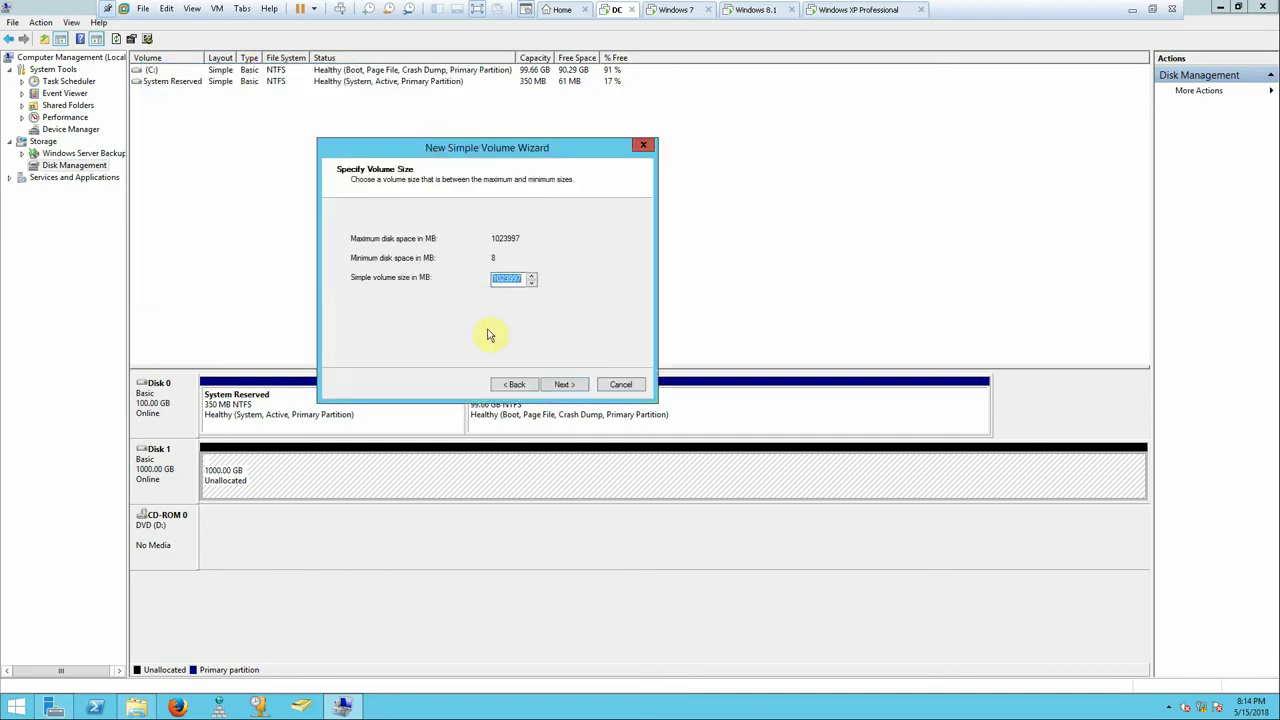
{"action": "key", "text": "super+r"}
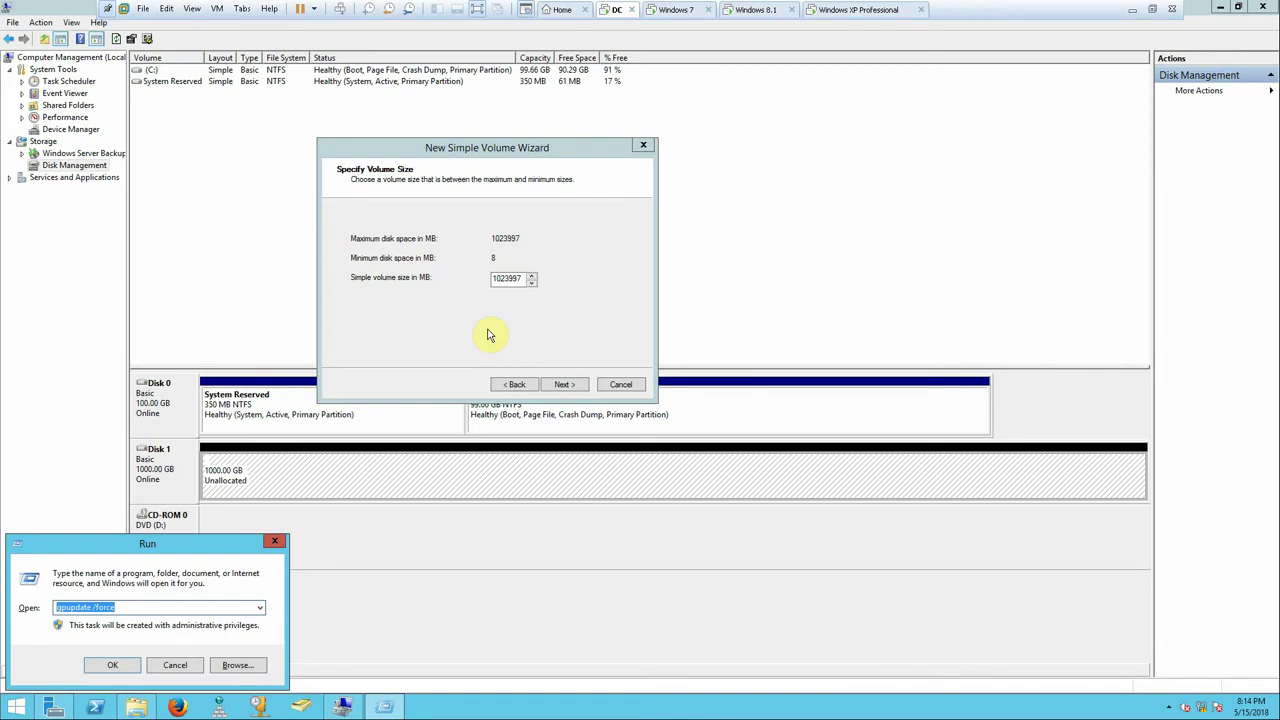
{"action": "type", "text": "calc"}
{"action": "key", "text": "Return"}
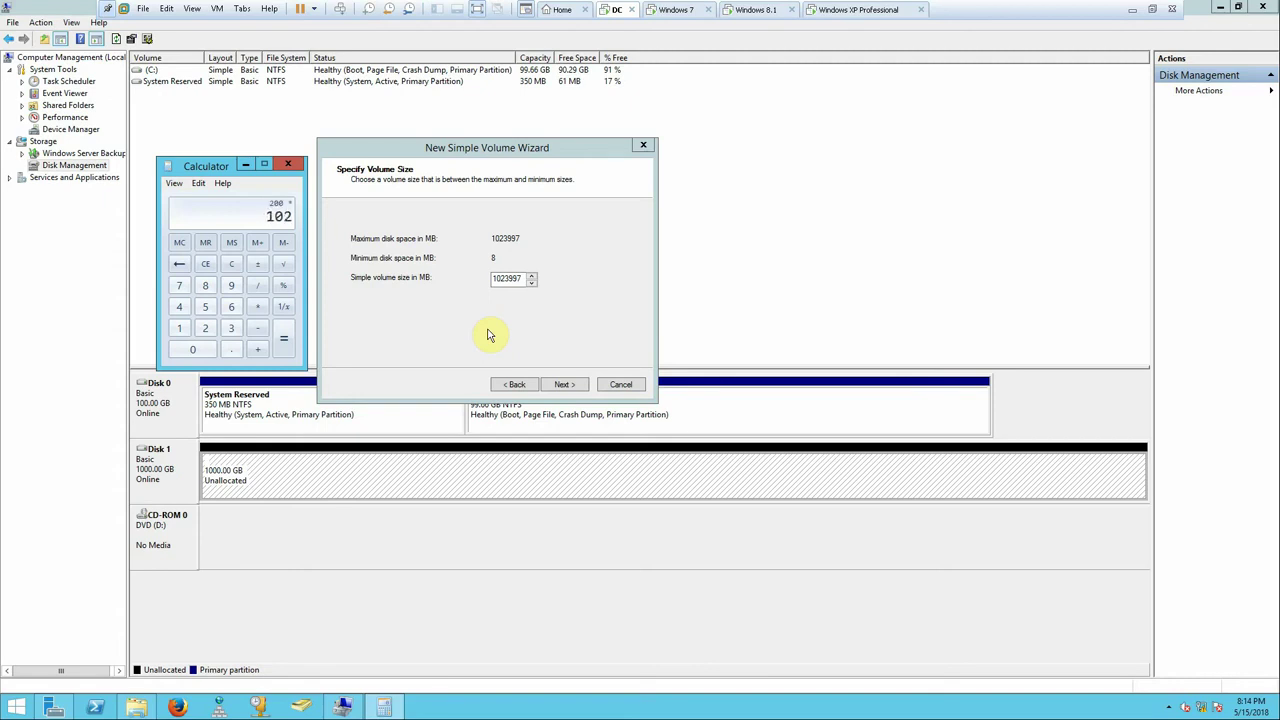
{"action": "type", "text": "4"}
{"action": "key", "text": "Return"}
- Create the 204800 MB volume as drive E: with NTFS quick format
{"action": "double_click", "coordinate": [517, 280]}
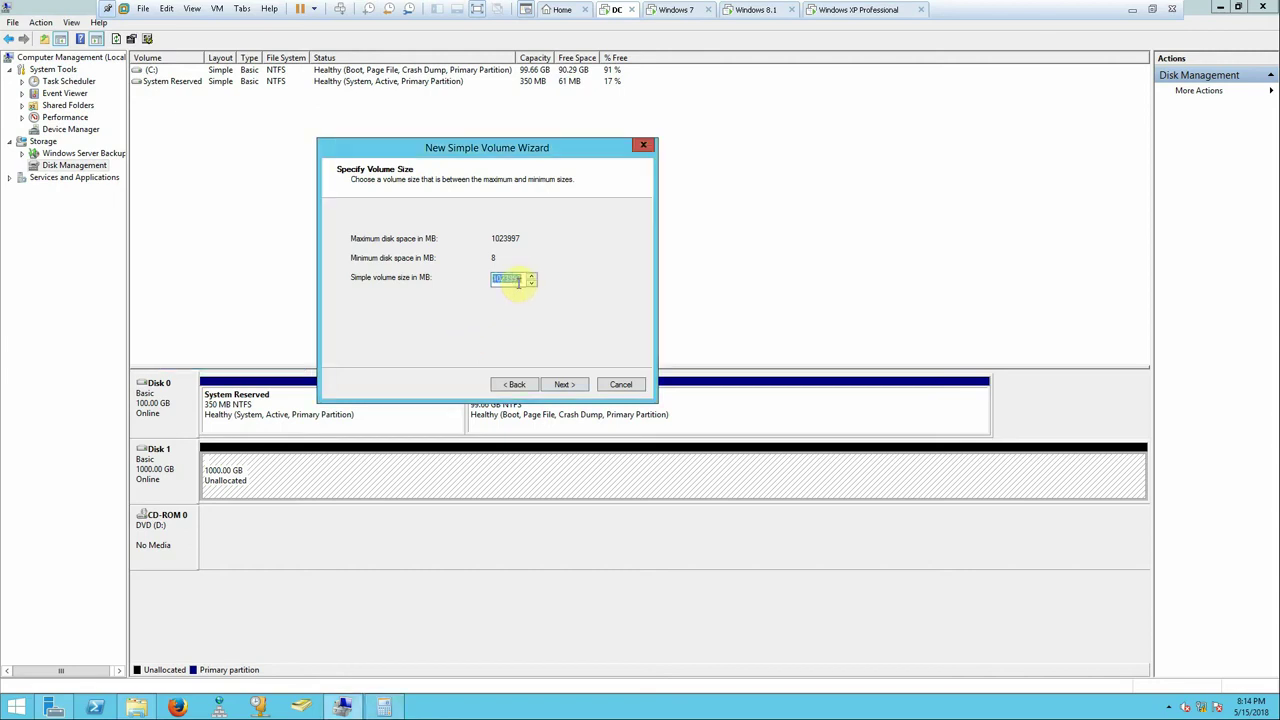
{"action": "key", "text": "ctrl+v"}
{"action": "left_click", "coordinate": [381, 708]}
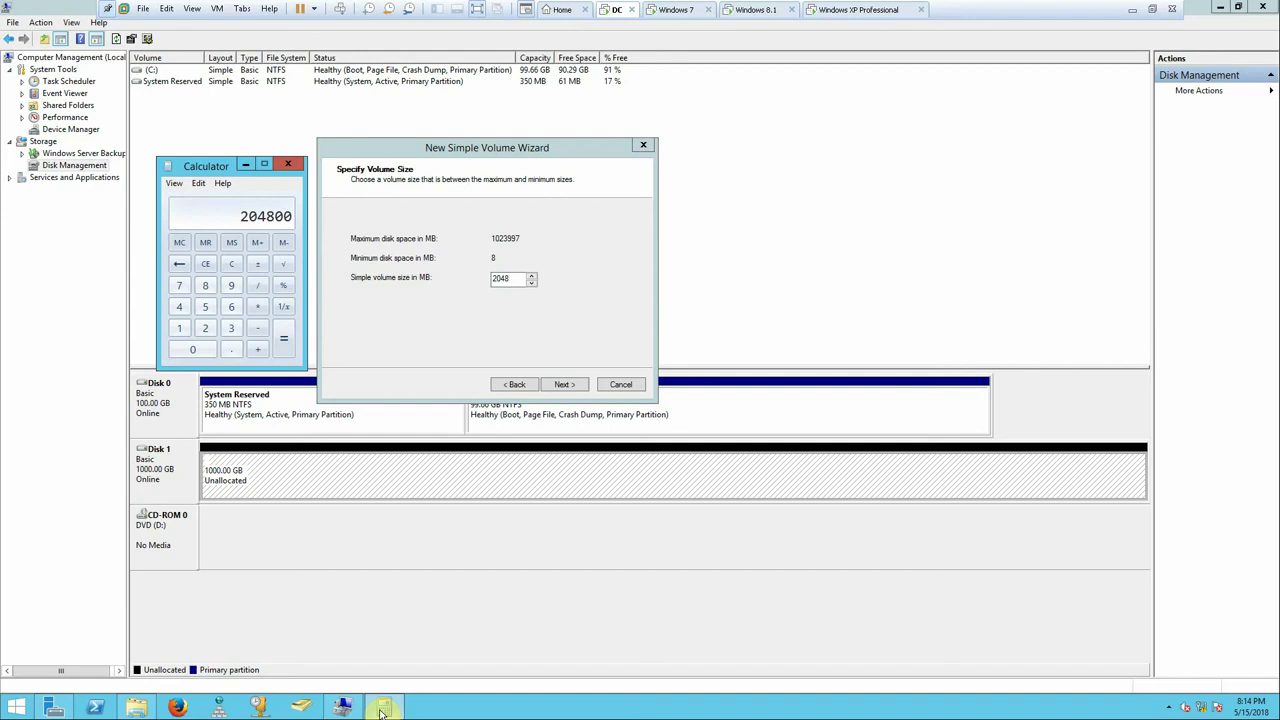
{"action": "left_click", "coordinate": [381, 708]}
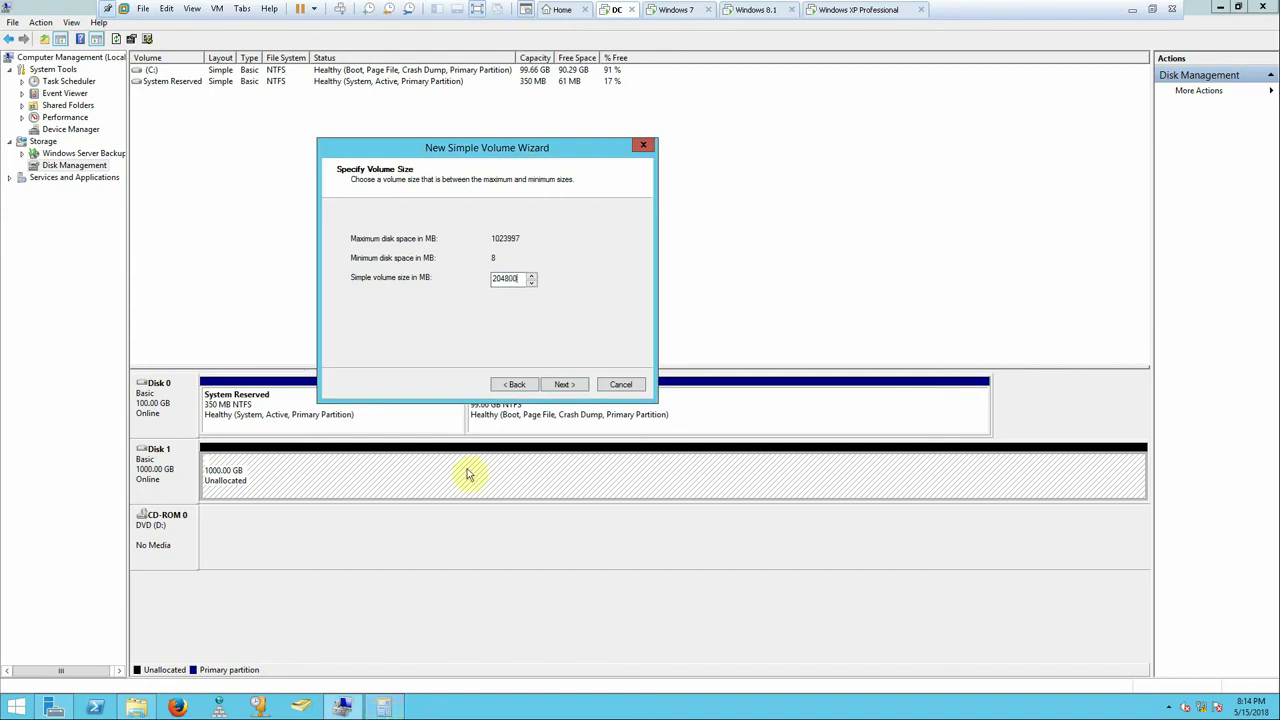
{"action": "left_click", "coordinate": [560, 385]}
{"action": "left_click", "coordinate": [560, 385]}
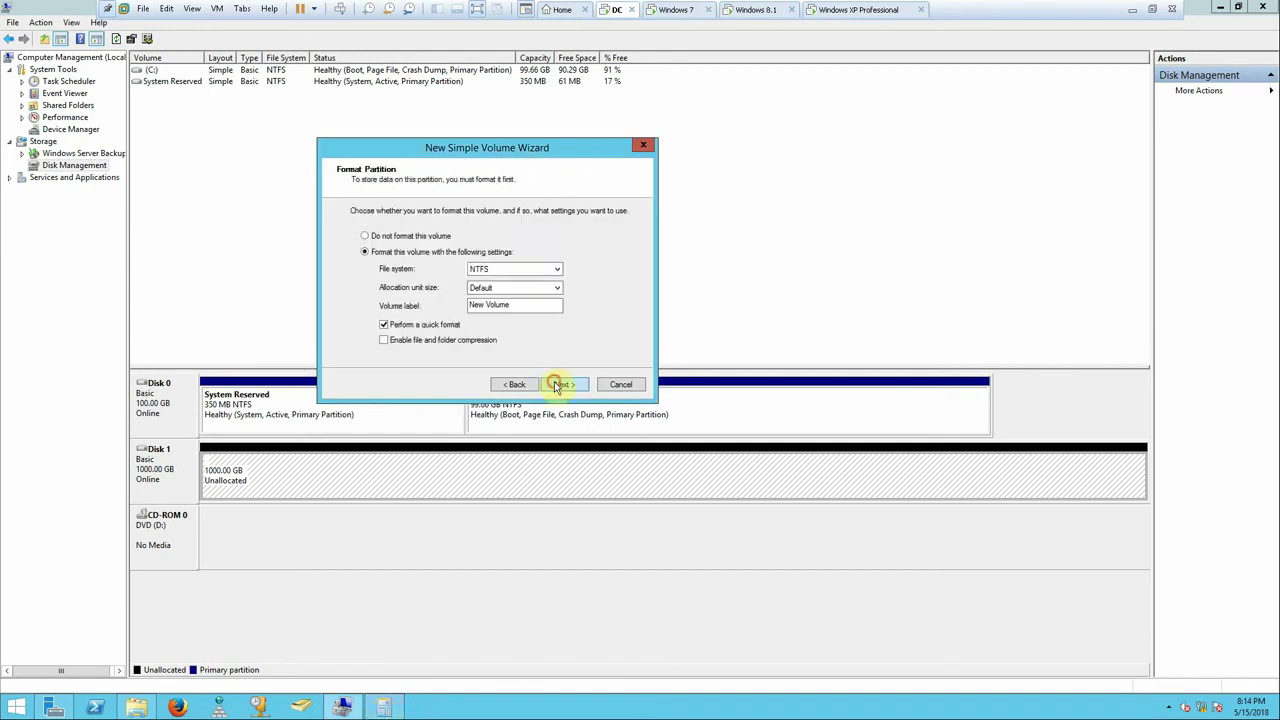
{"action": "left_click", "coordinate": [557, 386]}
{"action": "left_click", "coordinate": [571, 381]}
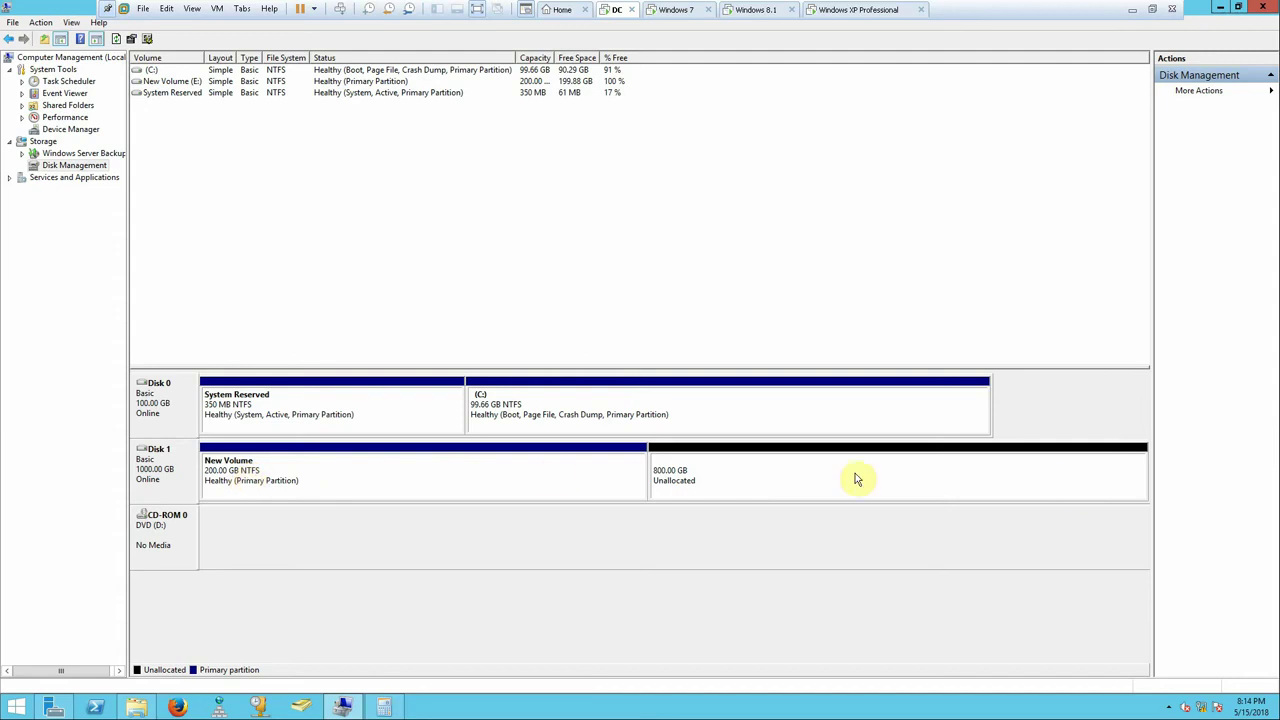
- Create a 10 GB FAT32 simple volume F: in the unallocated space
{"action": "right_click", "coordinate": [752, 477]}
{"action": "left_click", "coordinate": [810, 485]}
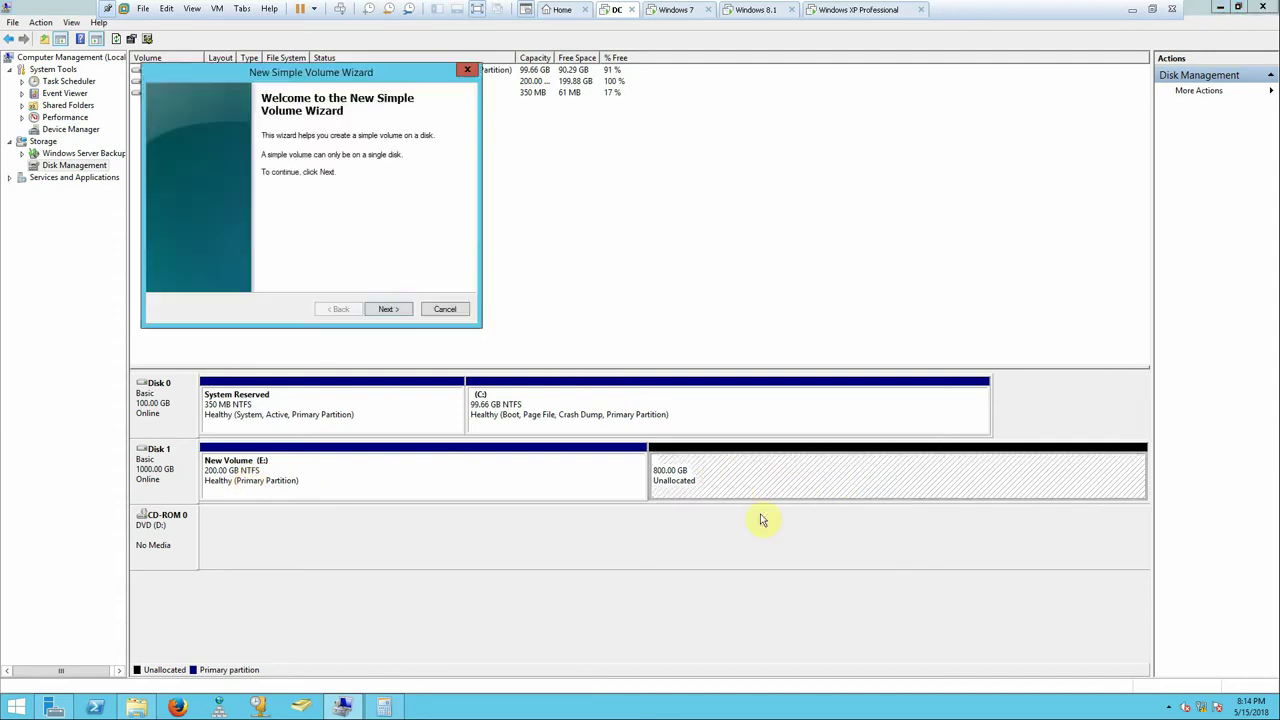
{"action": "left_click", "coordinate": [386, 309]}
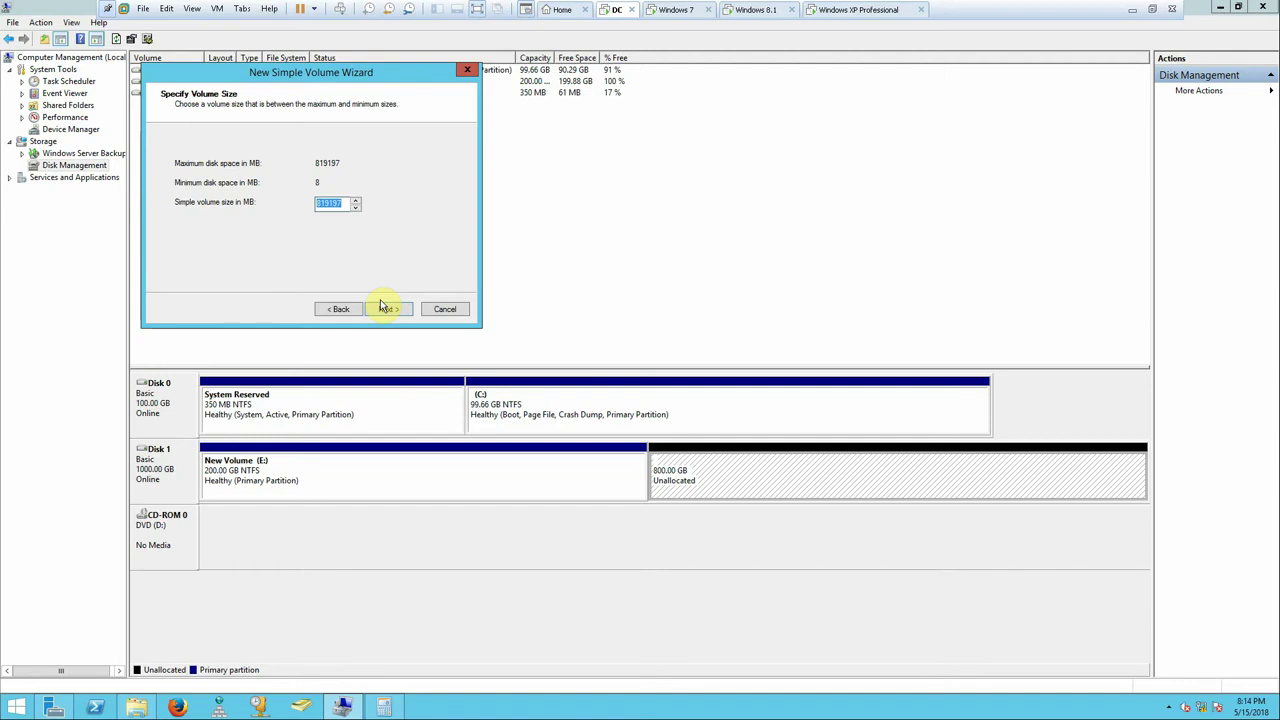
{"action": "type", "text": "10240"}
{"action": "left_click", "coordinate": [387, 311]}
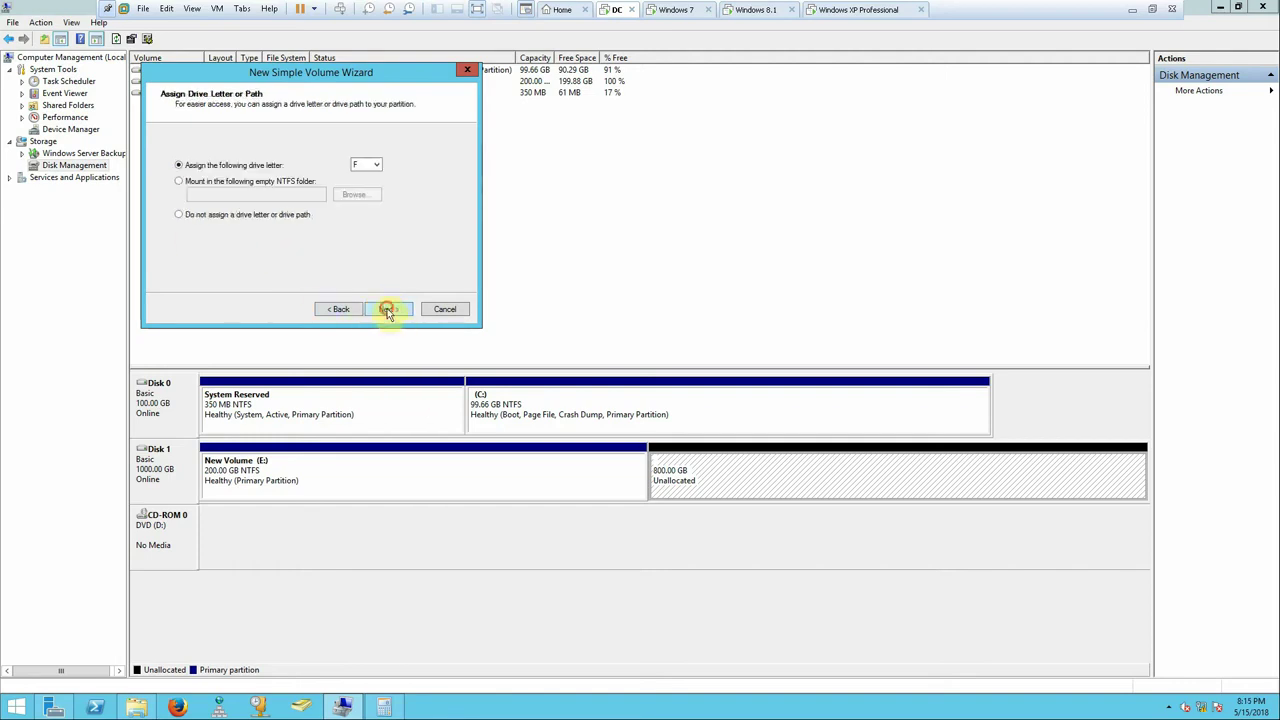
{"action": "left_click", "coordinate": [387, 311]}
{"action": "left_click", "coordinate": [330, 195]}
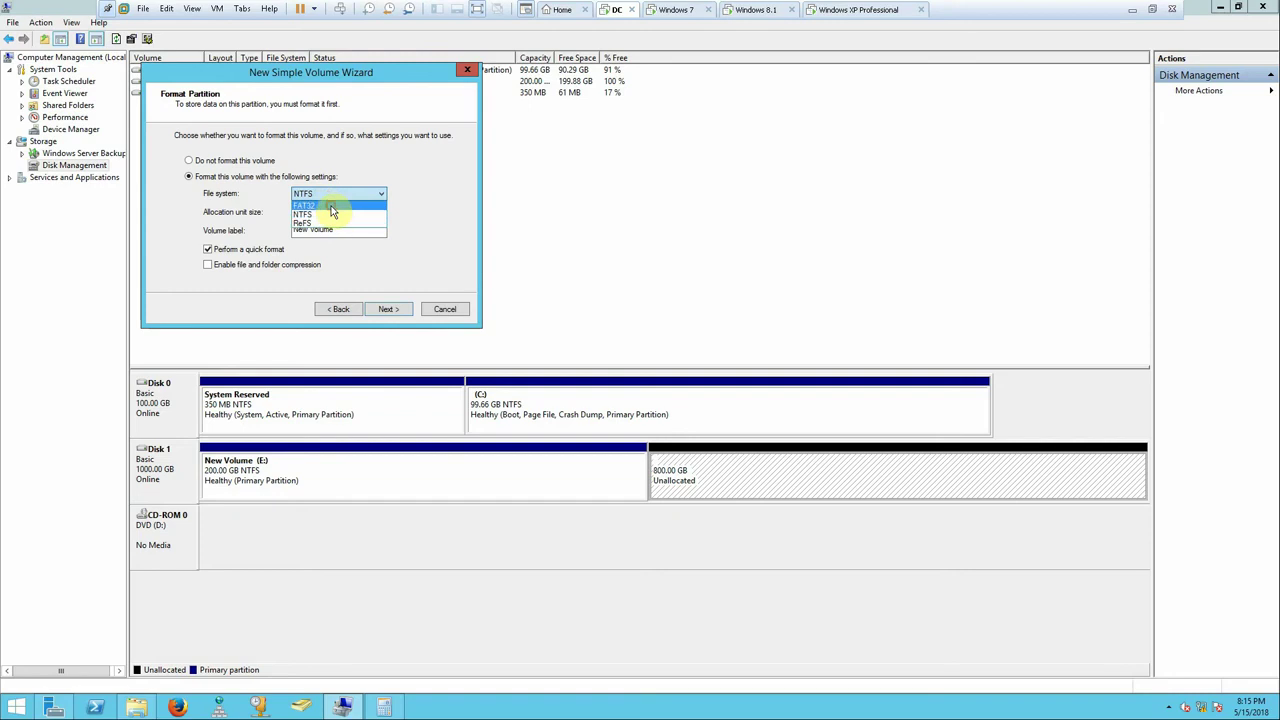
{"action": "left_click", "coordinate": [331, 206]}
{"action": "left_click", "coordinate": [377, 310]}
{"action": "left_click", "coordinate": [377, 311]}
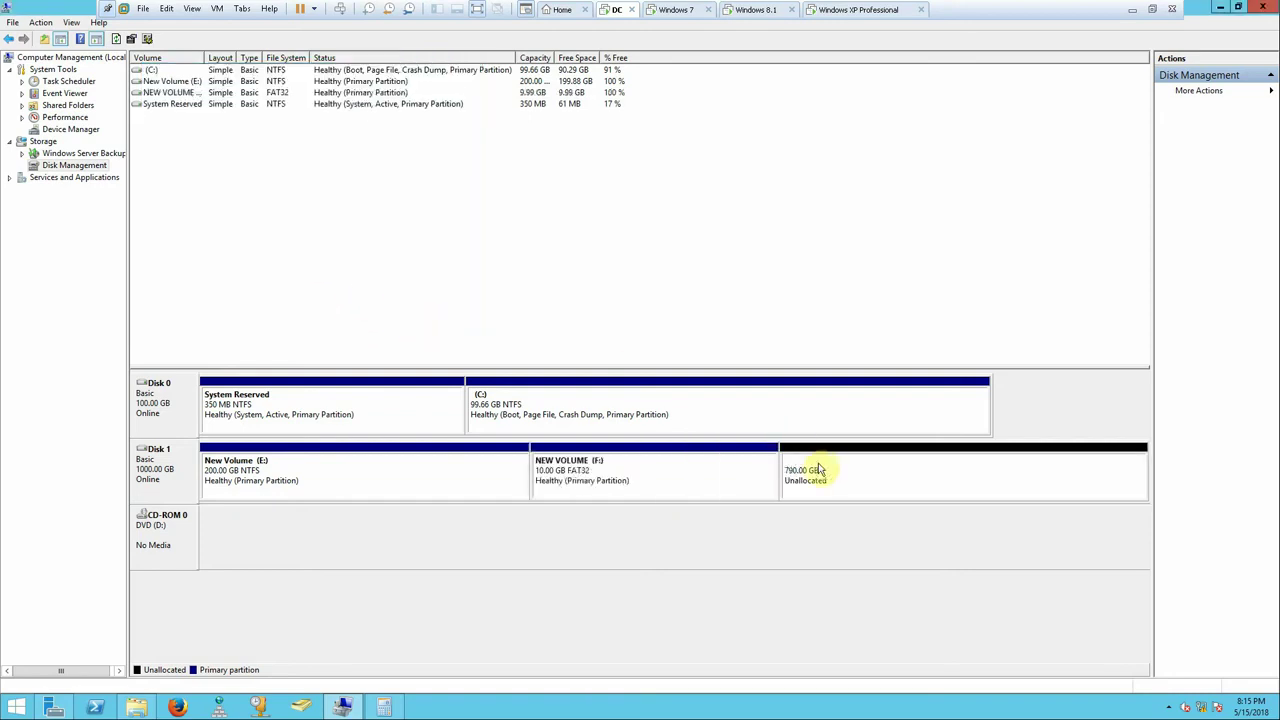
- Turn the remaining 790 GB into an NTFS volume G: with the default settings
{"action": "right_click", "coordinate": [818, 469]}
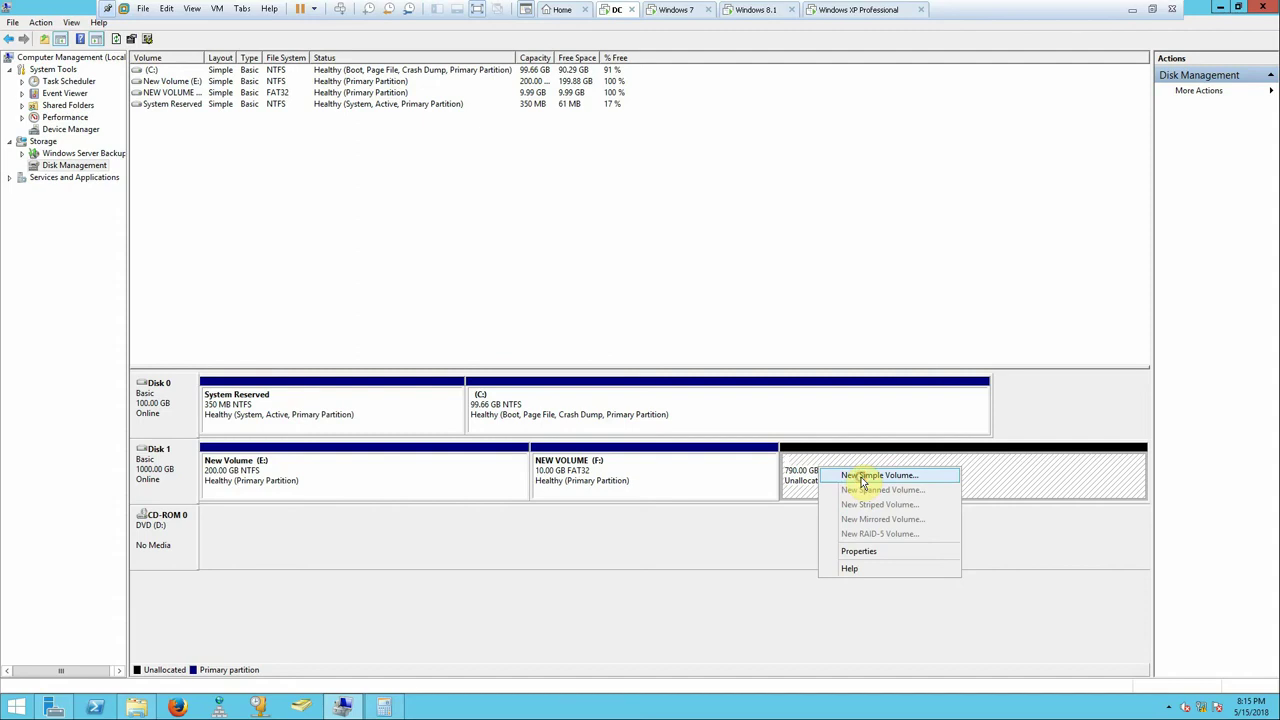
{"action": "left_click", "coordinate": [862, 476]}
{"action": "left_click", "coordinate": [413, 309]}
{"action": "left_click", "coordinate": [409, 309]}
{"action": "left_click", "coordinate": [409, 309]}
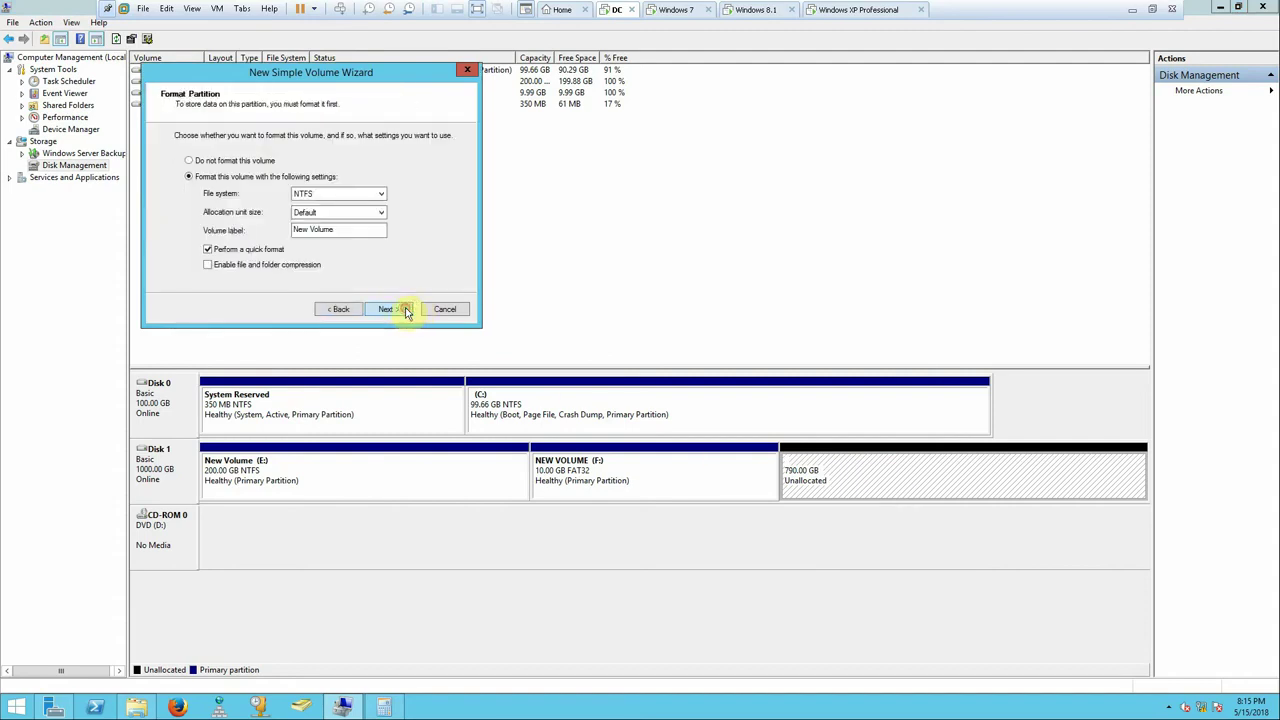
{"action": "left_click", "coordinate": [408, 309]}
{"action": "left_click", "coordinate": [405, 309]}
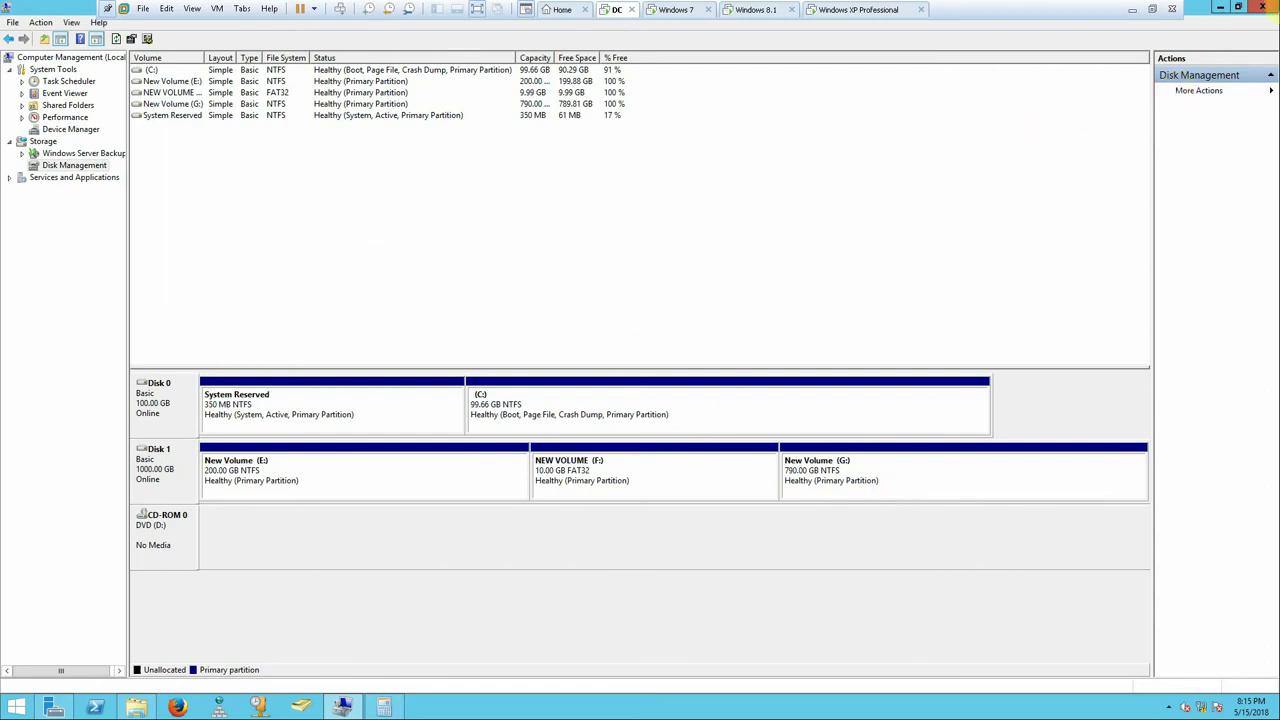
- Close Computer Management and review New Volume (E:) properties in This PC, including its quota settings
{"action": "left_click", "coordinate": [1265, 6]}
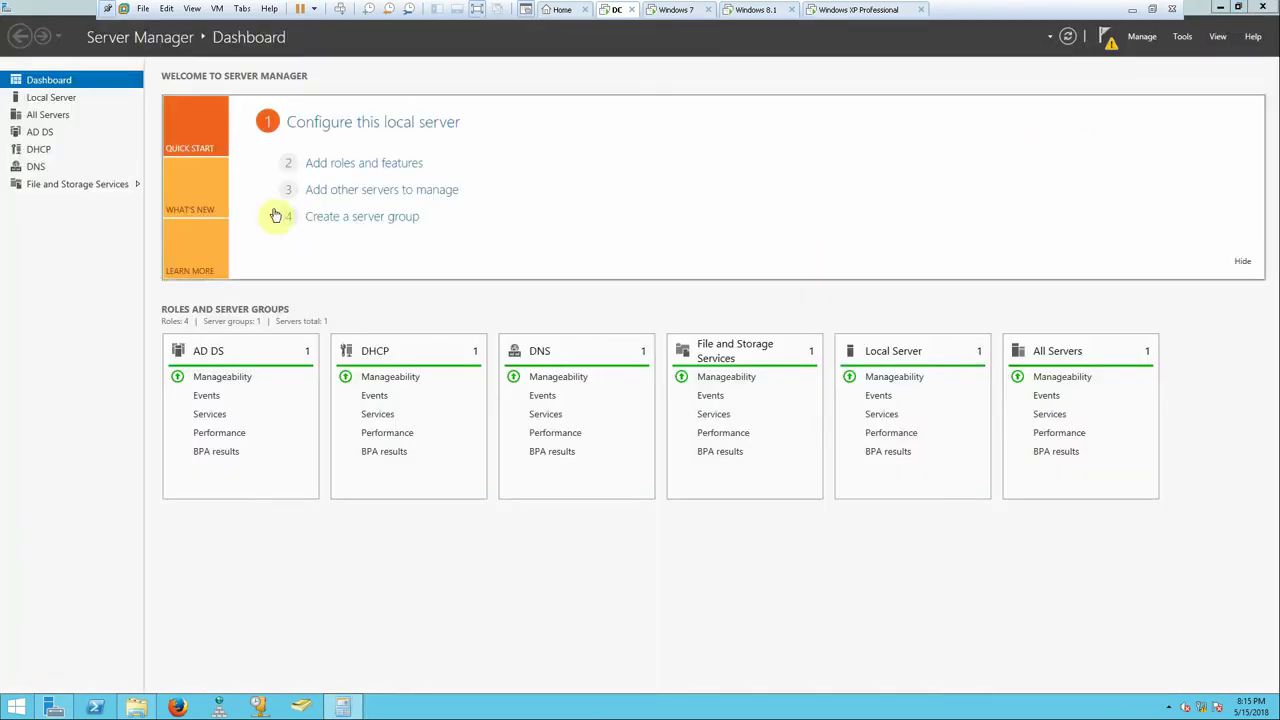
{"action": "left_click", "coordinate": [136, 707]}
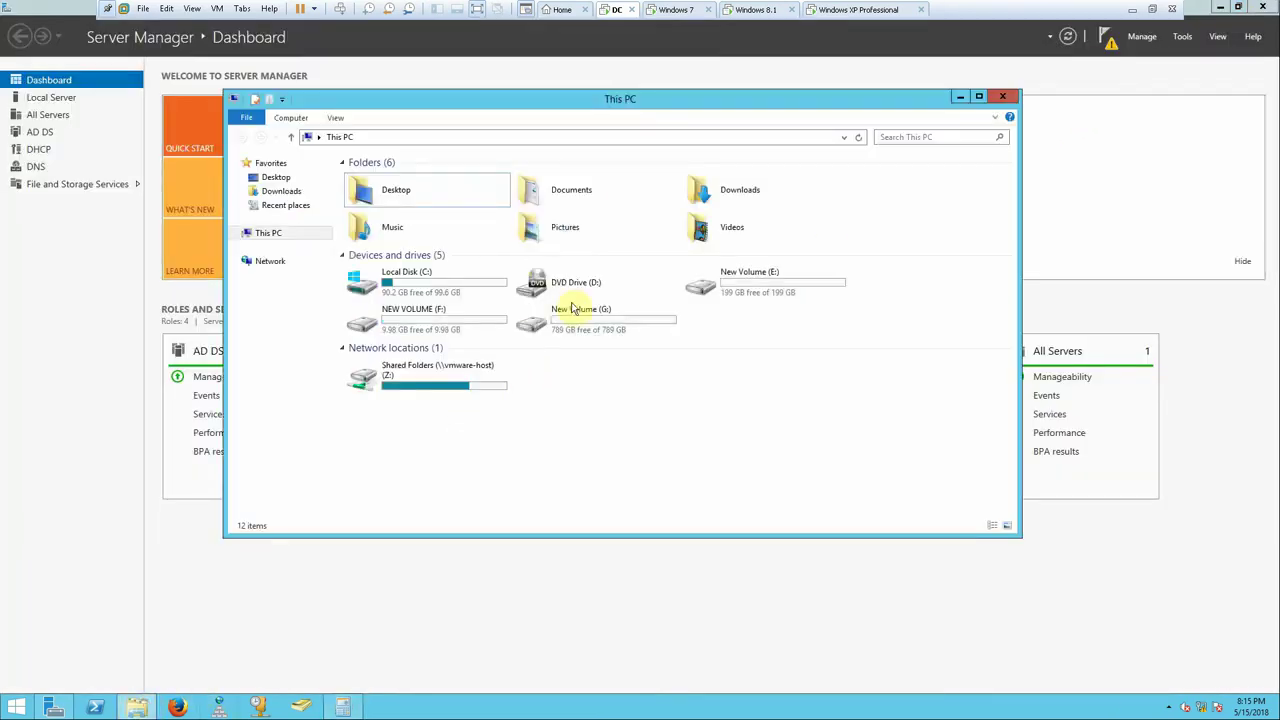
{"action": "right_click", "coordinate": [756, 290]}
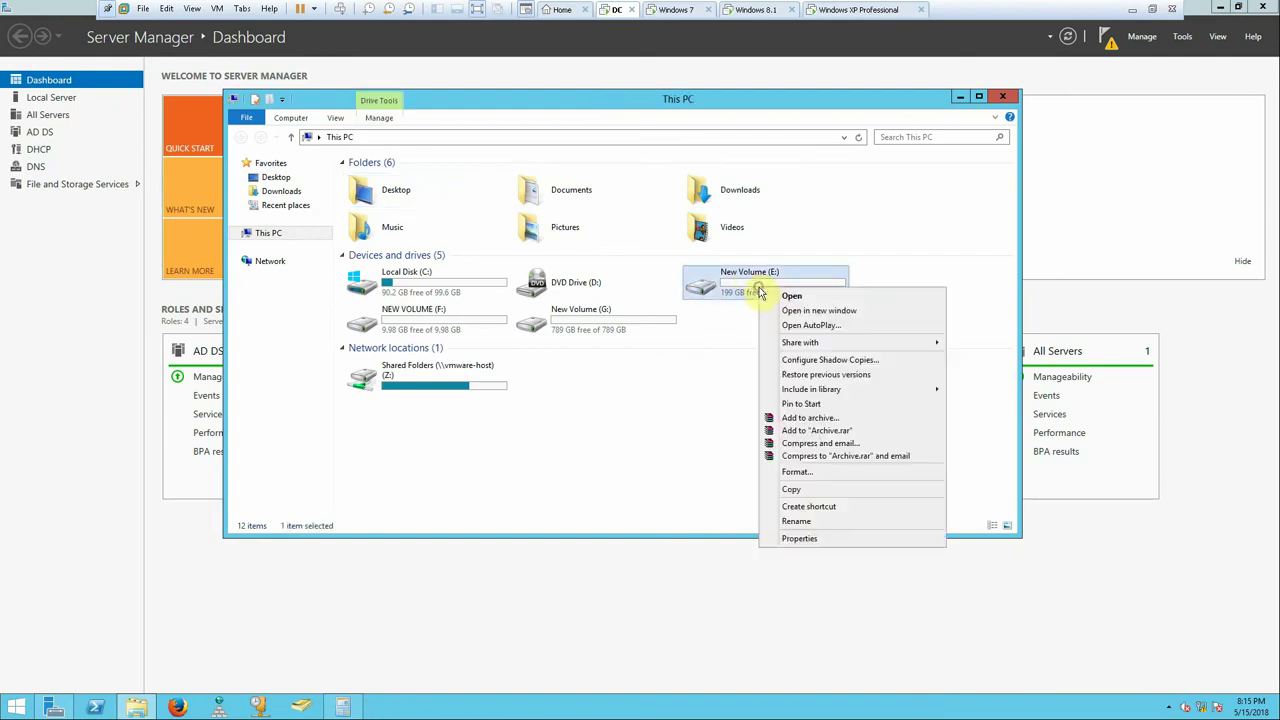
{"action": "left_click", "coordinate": [805, 538]}
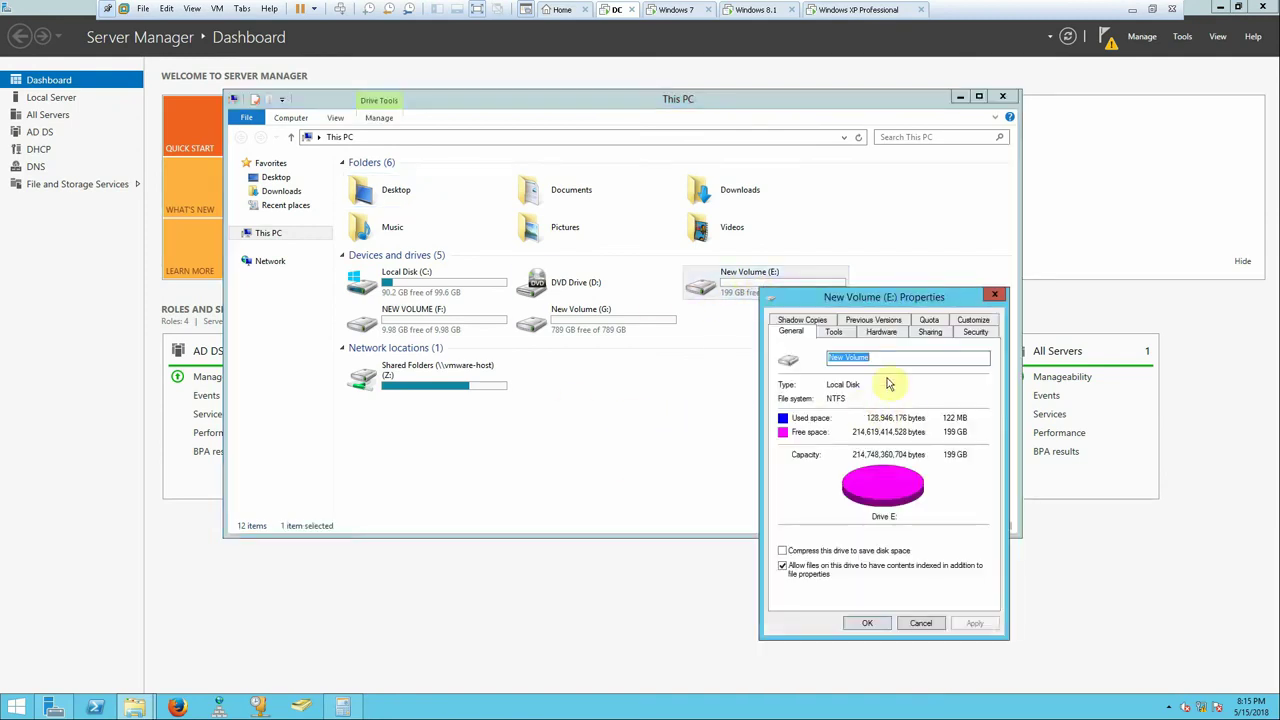
{"action": "left_click_drag", "start_coordinate": [891, 296], "coordinate": [757, 207]}
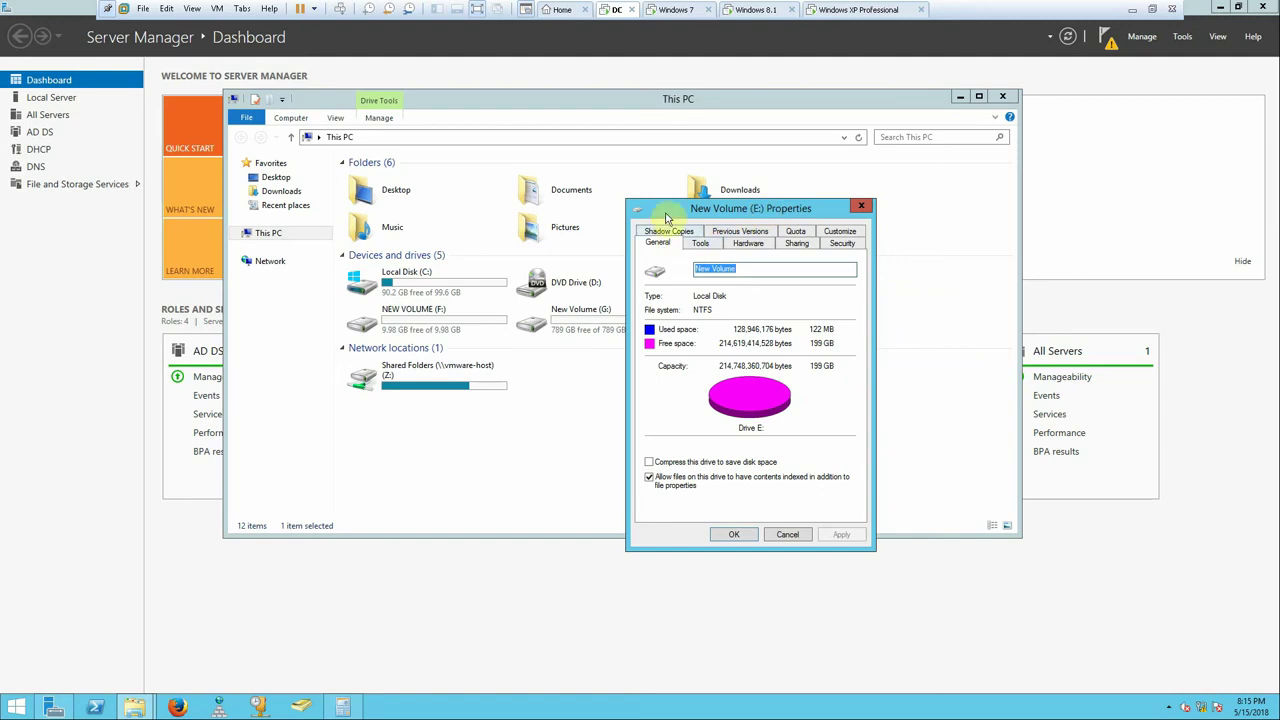
{"action": "left_click", "coordinate": [797, 231]}
{"action": "left_click", "coordinate": [860, 208]}
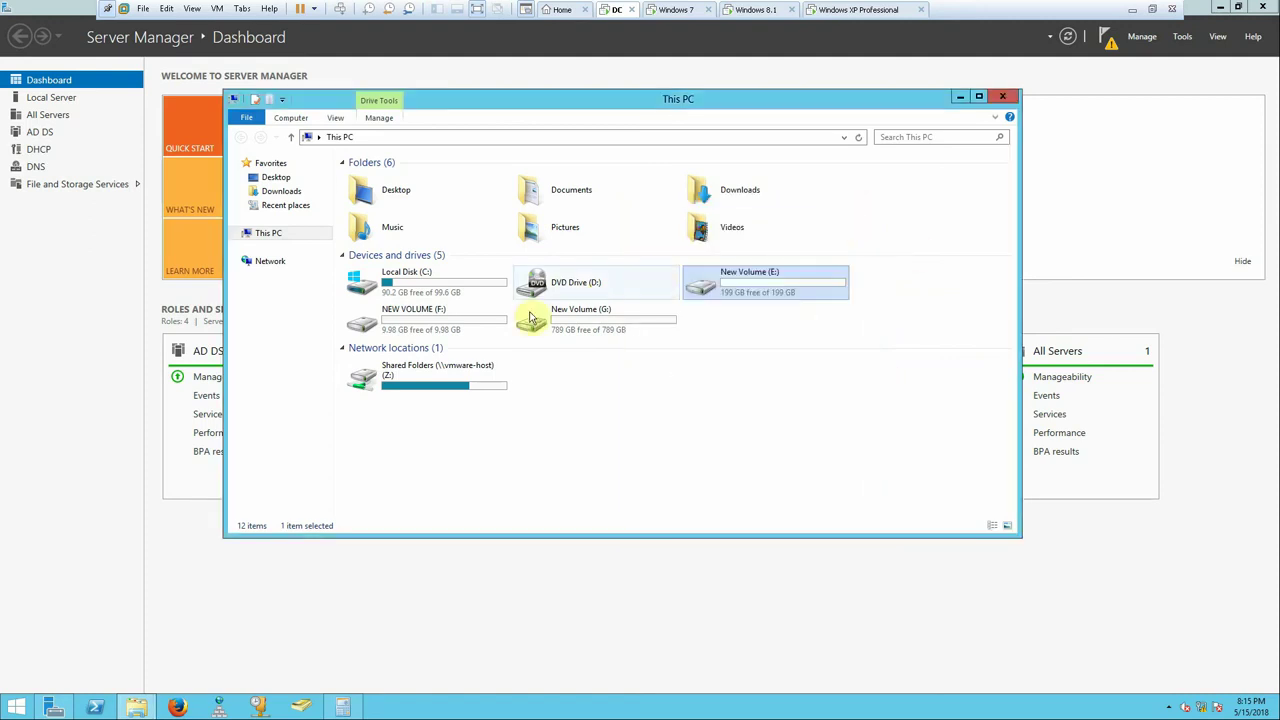
- Inspect and close the properties of the FAT32 NEW VOLUME (F:)
{"action": "right_click", "coordinate": [402, 317]}
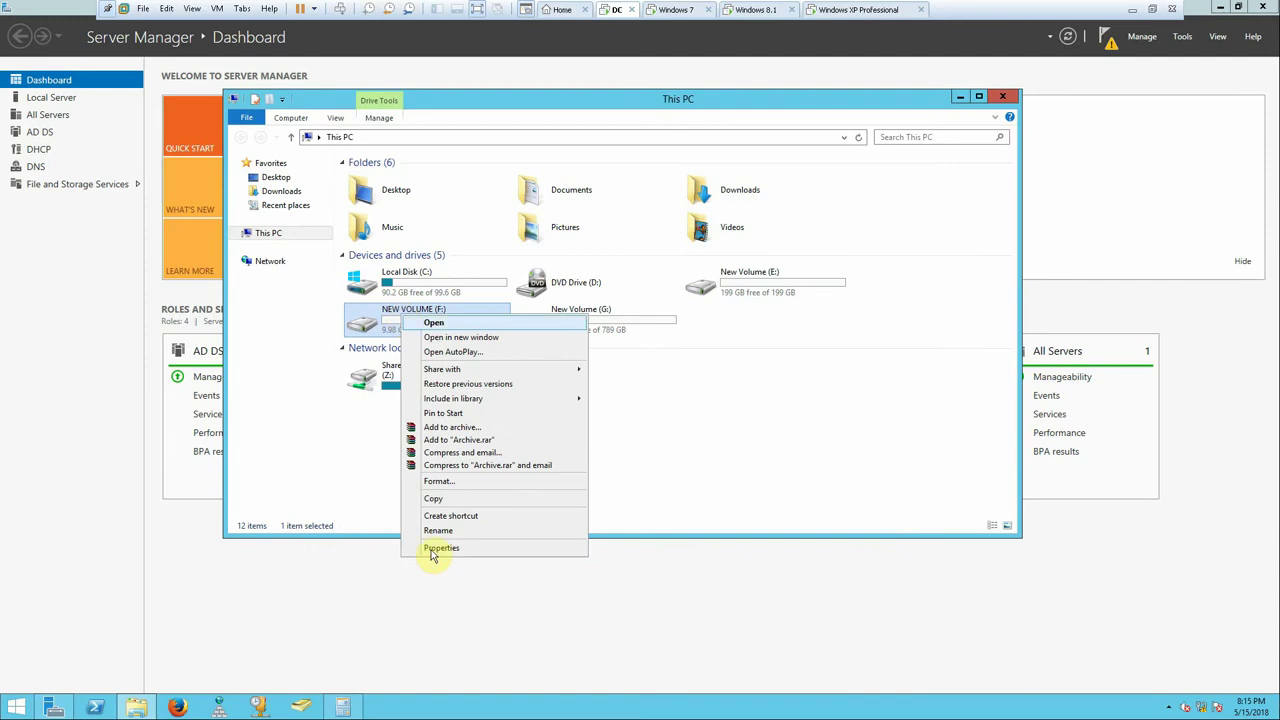
{"action": "left_click", "coordinate": [432, 548]}
{"action": "left_click_drag", "start_coordinate": [527, 326], "coordinate": [536, 253]}
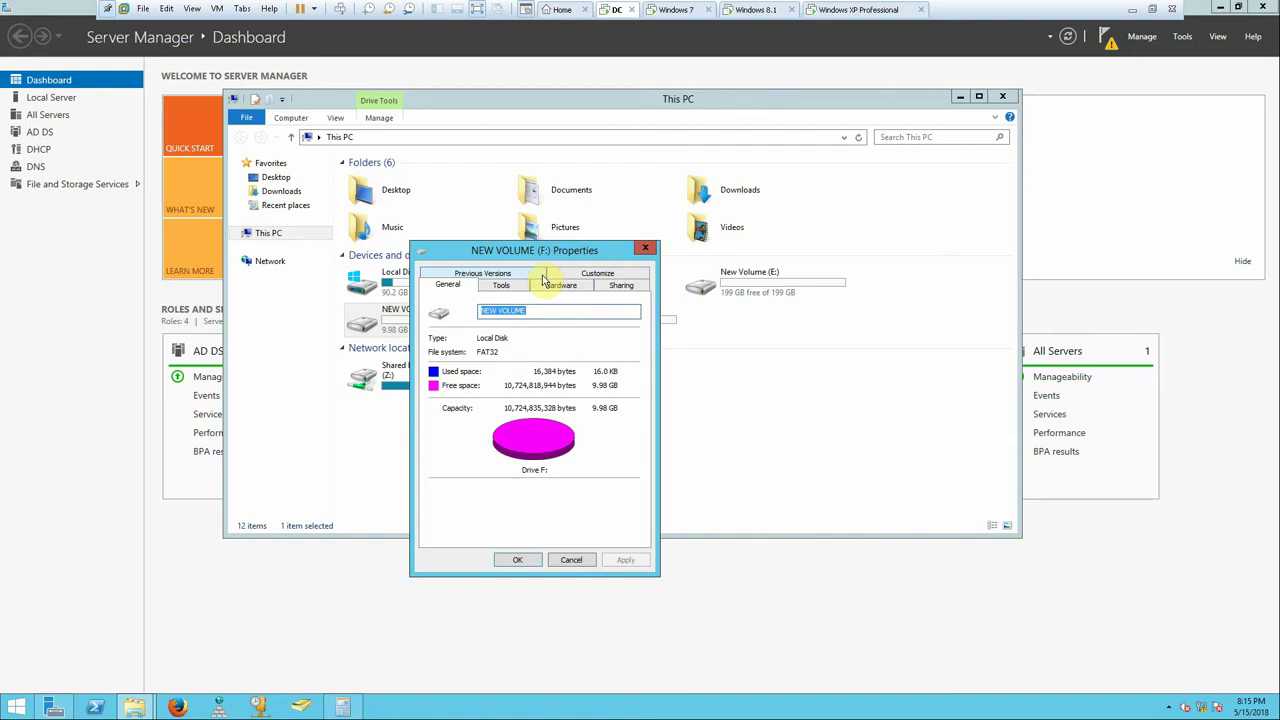
{"action": "left_click", "coordinate": [647, 250]}
- Create a new folder at the root of drive E:, then return to E: from This PC
{"action": "double_click", "coordinate": [737, 295]}
{"action": "right_click", "coordinate": [380, 240]}
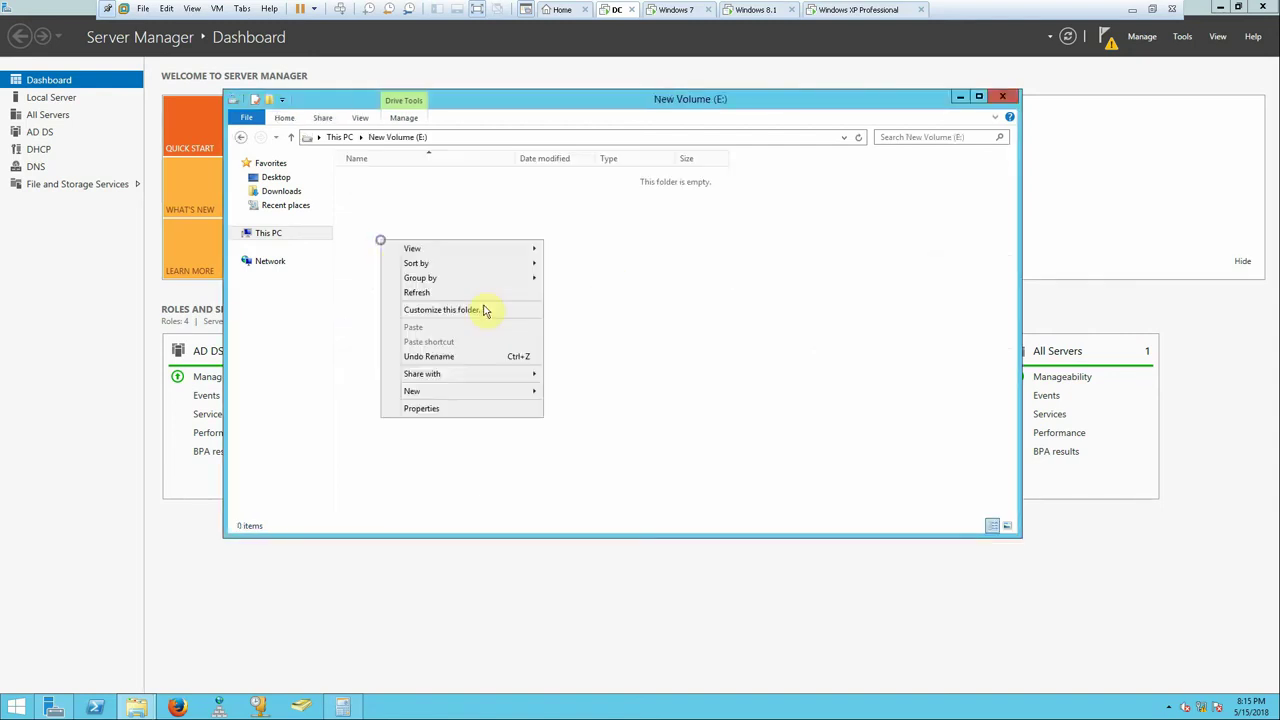
{"action": "mouse_move", "coordinate": [512, 394]}
{"action": "left_click", "coordinate": [557, 393]}
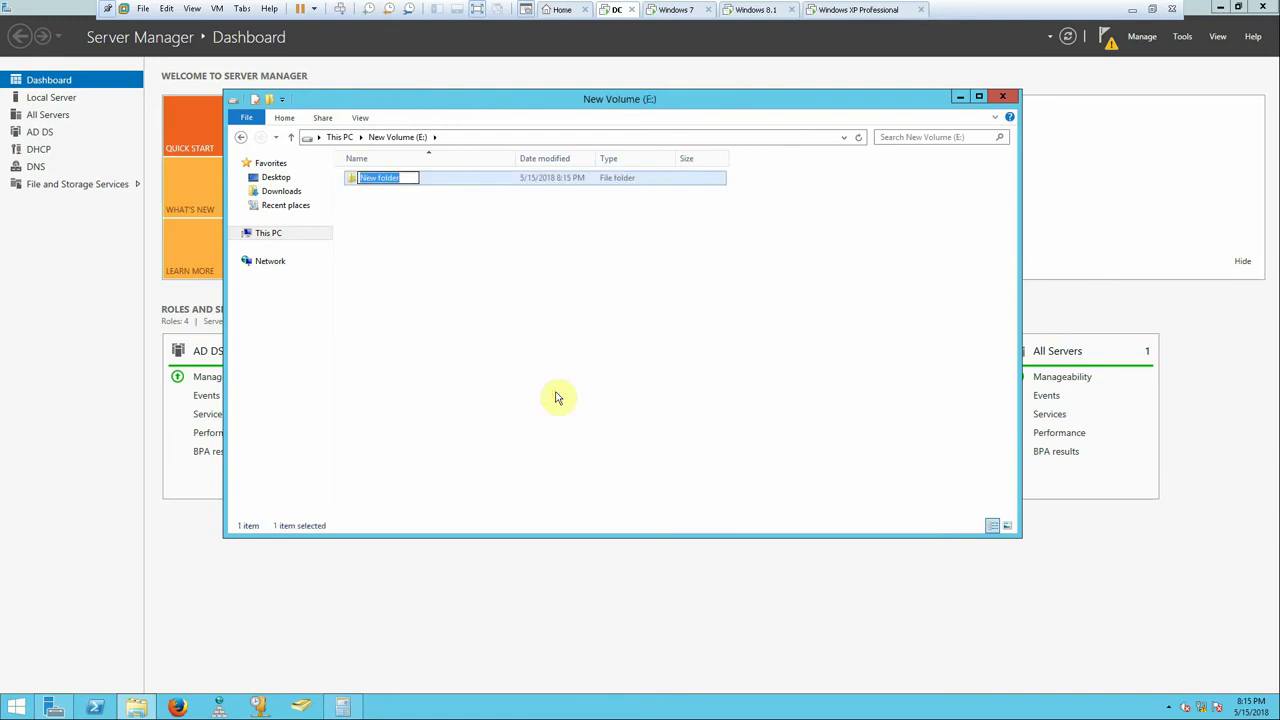
{"action": "left_click", "coordinate": [291, 137]}
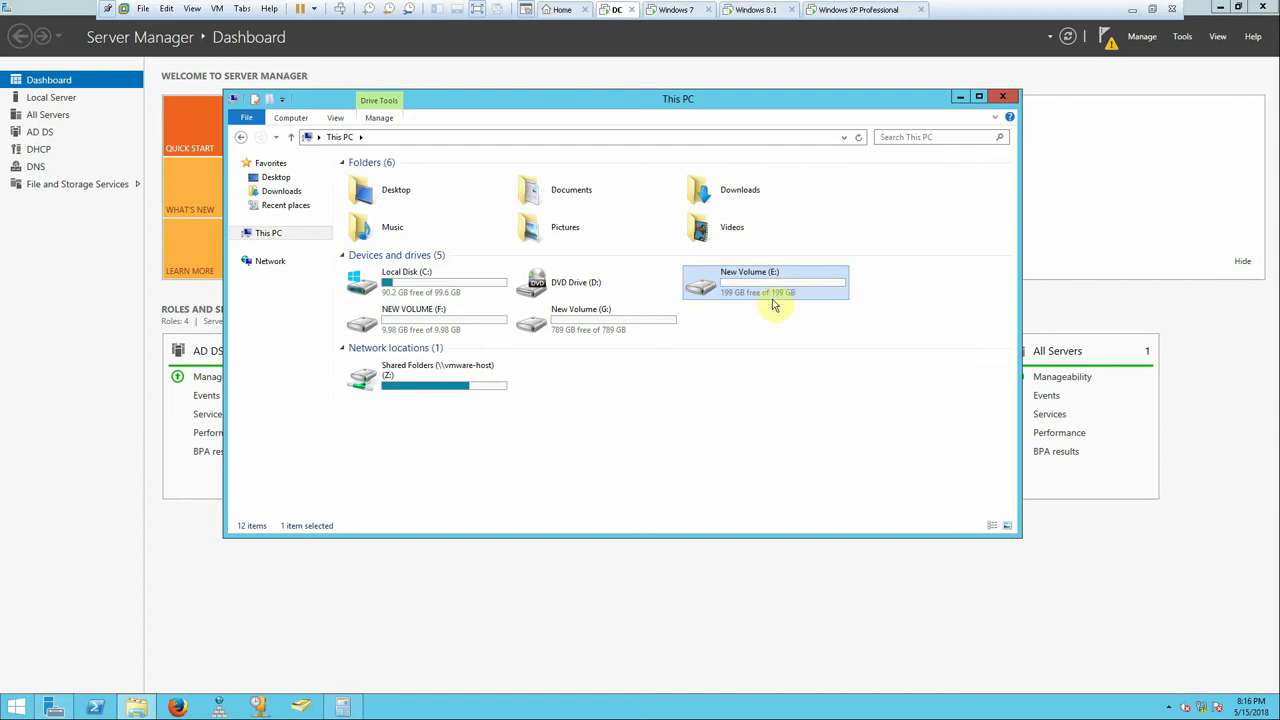
{"action": "left_click", "coordinate": [617, 331]}
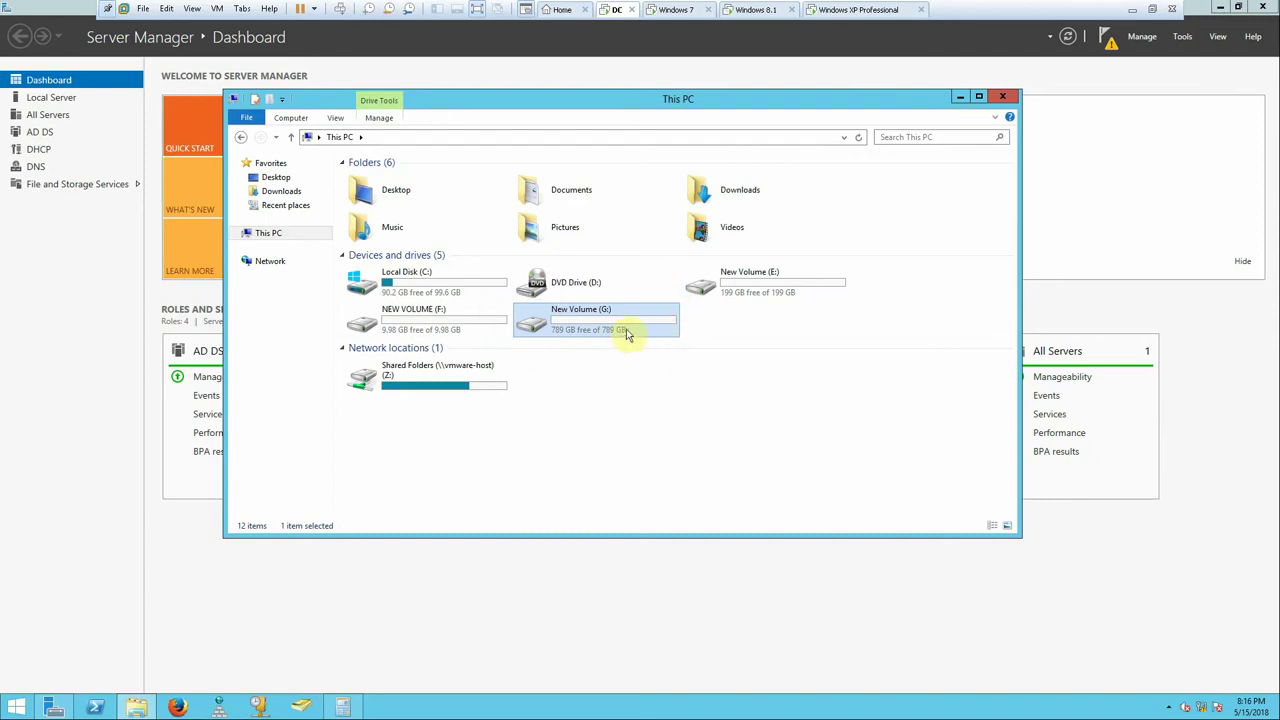
{"action": "left_click", "coordinate": [766, 296]}
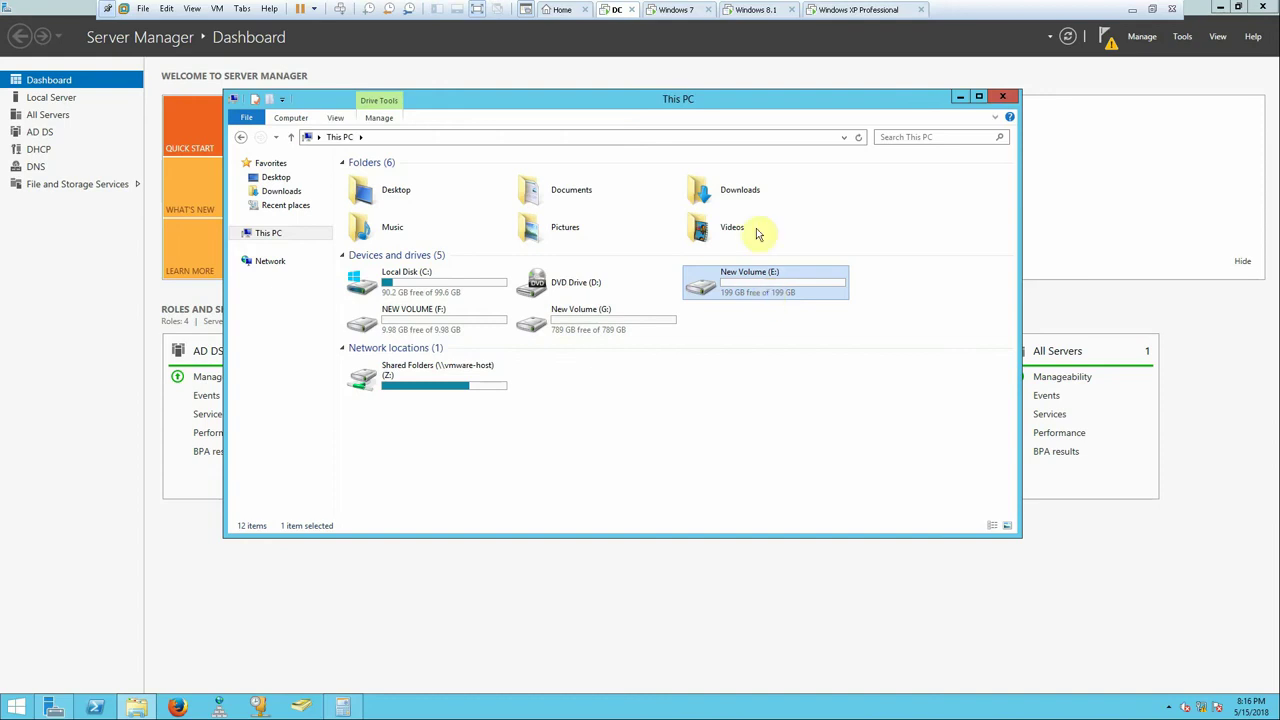
{"action": "double_click", "coordinate": [716, 283]}
- Rename the new folder to 'Data'
{"action": "right_click", "coordinate": [381, 184]}
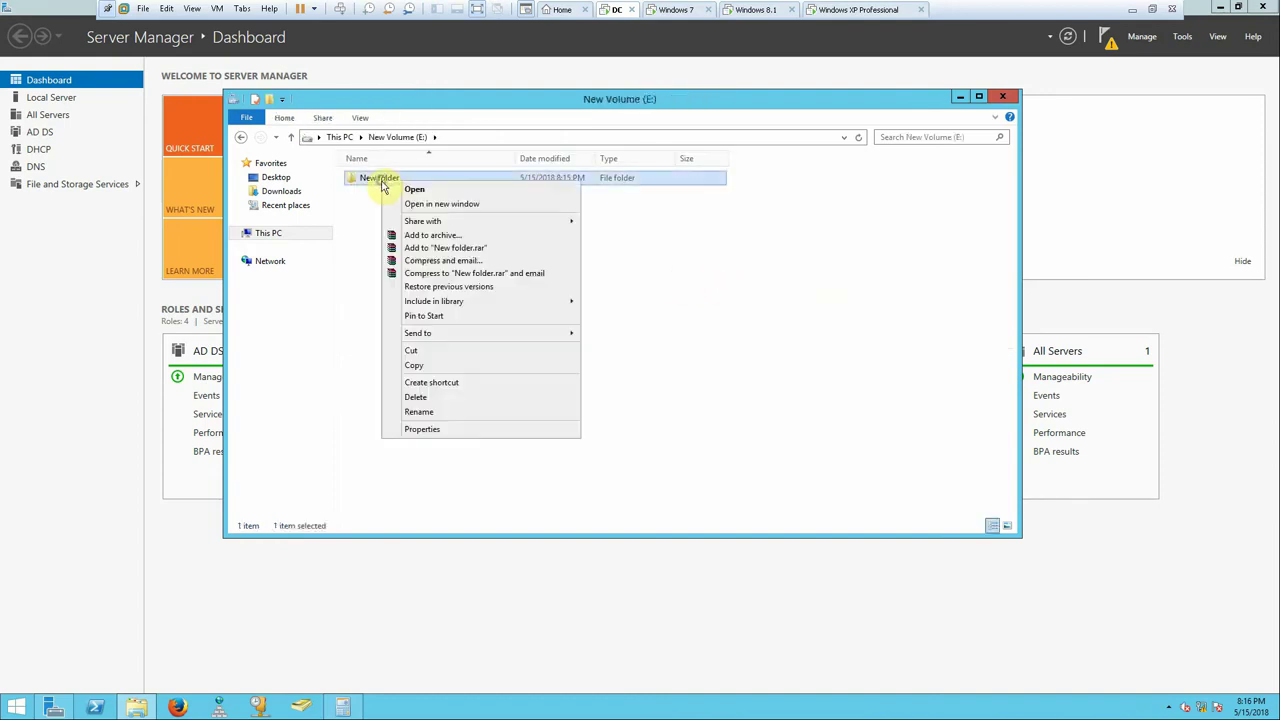
{"action": "left_click", "coordinate": [447, 414]}
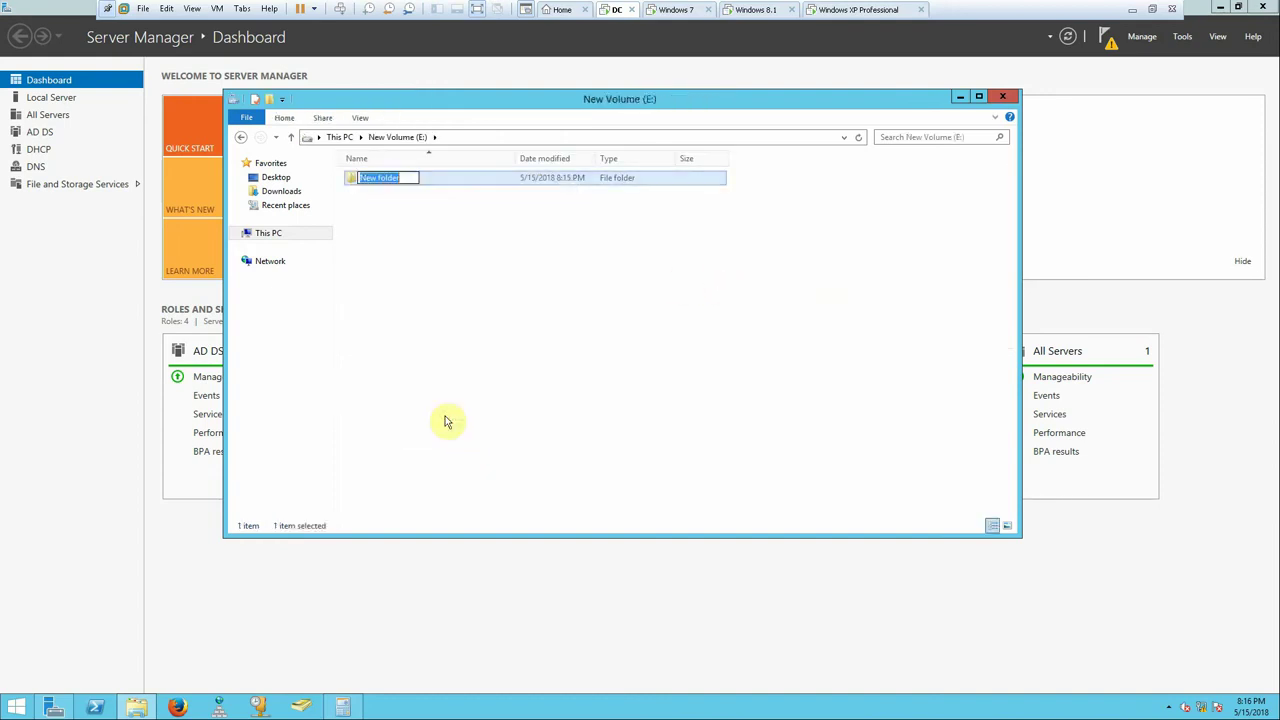
{"action": "type", "text": "Data"}
{"action": "left_click", "coordinate": [484, 364]}
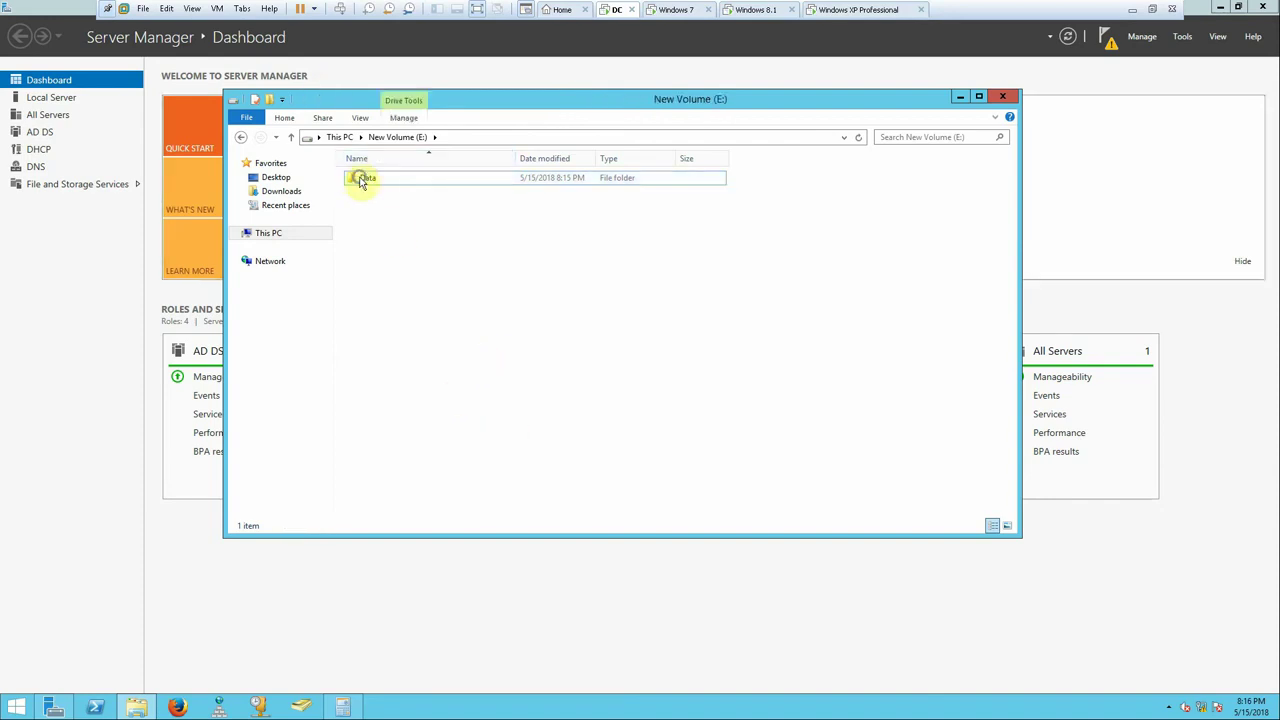
{"action": "right_click", "coordinate": [362, 180]}
- Enable advanced sharing on the Data folder and open its share permissions
{"action": "left_click", "coordinate": [417, 429]}
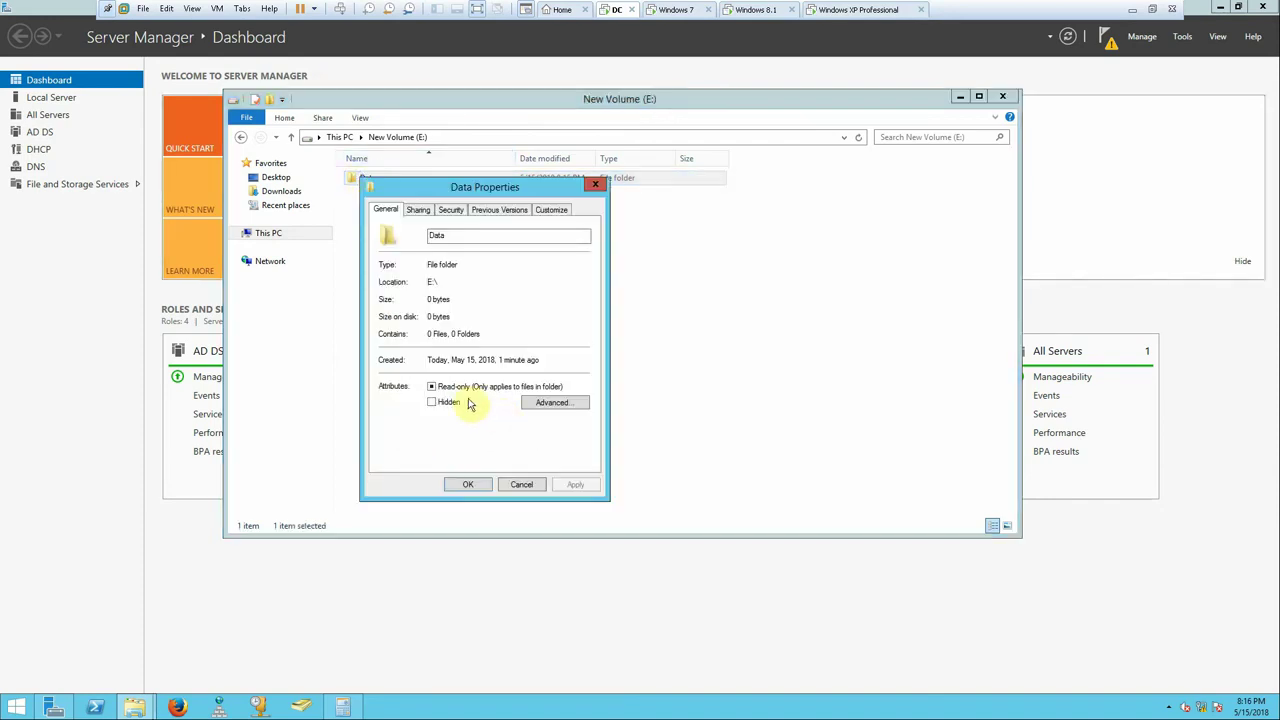
{"action": "left_click_drag", "start_coordinate": [451, 192], "coordinate": [478, 165]}
{"action": "left_click", "coordinate": [449, 184]}
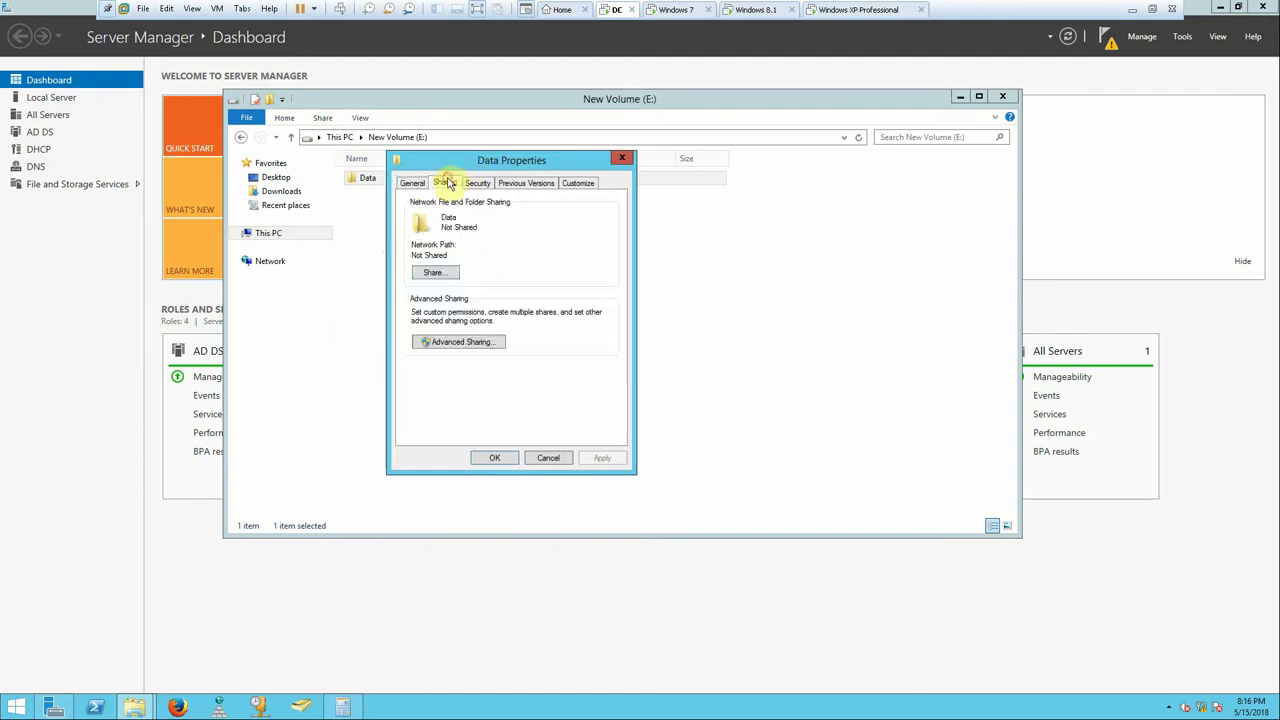
{"action": "left_click", "coordinate": [478, 342]}
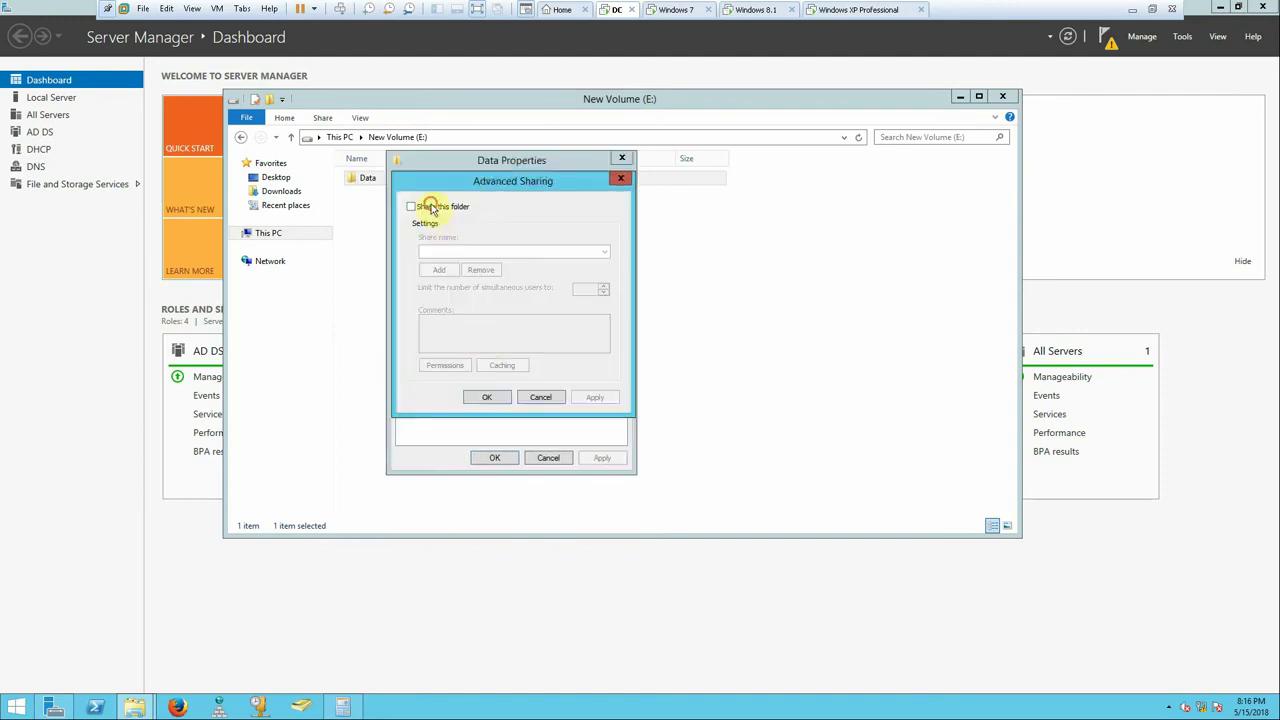
{"action": "left_click", "coordinate": [432, 207]}
{"action": "left_click", "coordinate": [440, 366]}
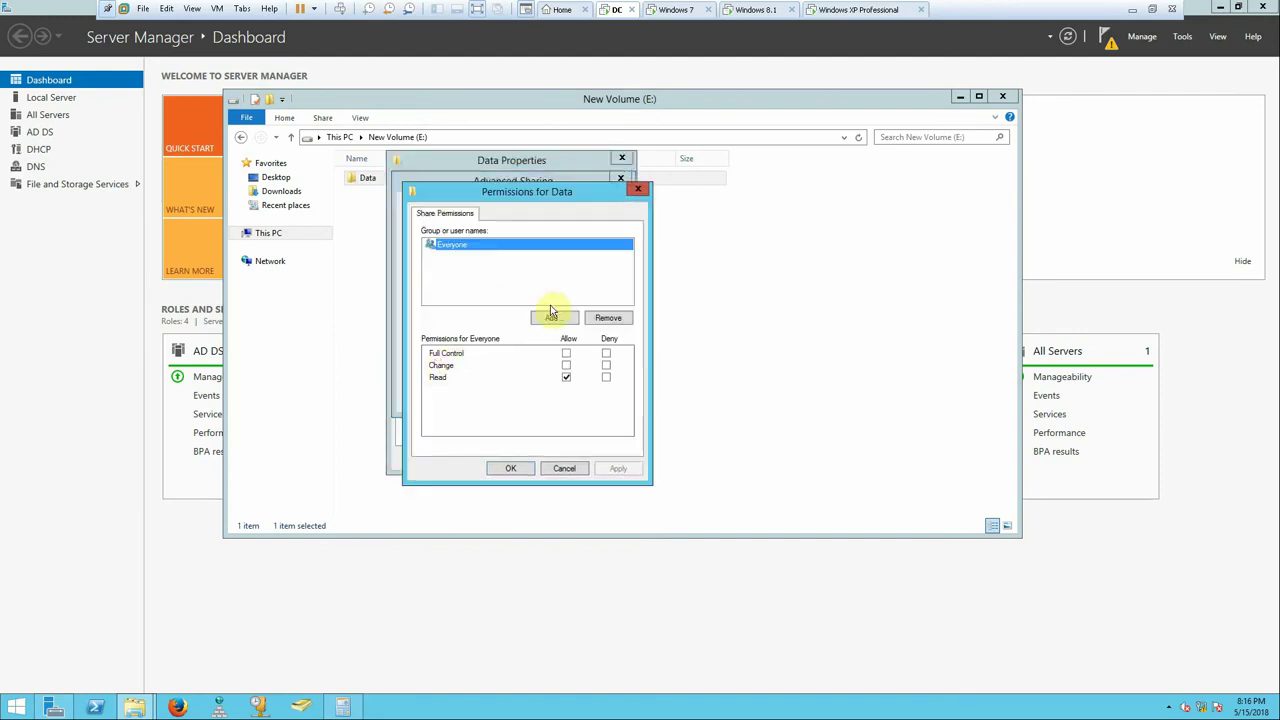
- Replace Everyone with Administrator at Full Control in the Data share permissions
{"action": "left_click", "coordinate": [600, 318]}
{"action": "left_click", "coordinate": [540, 317]}
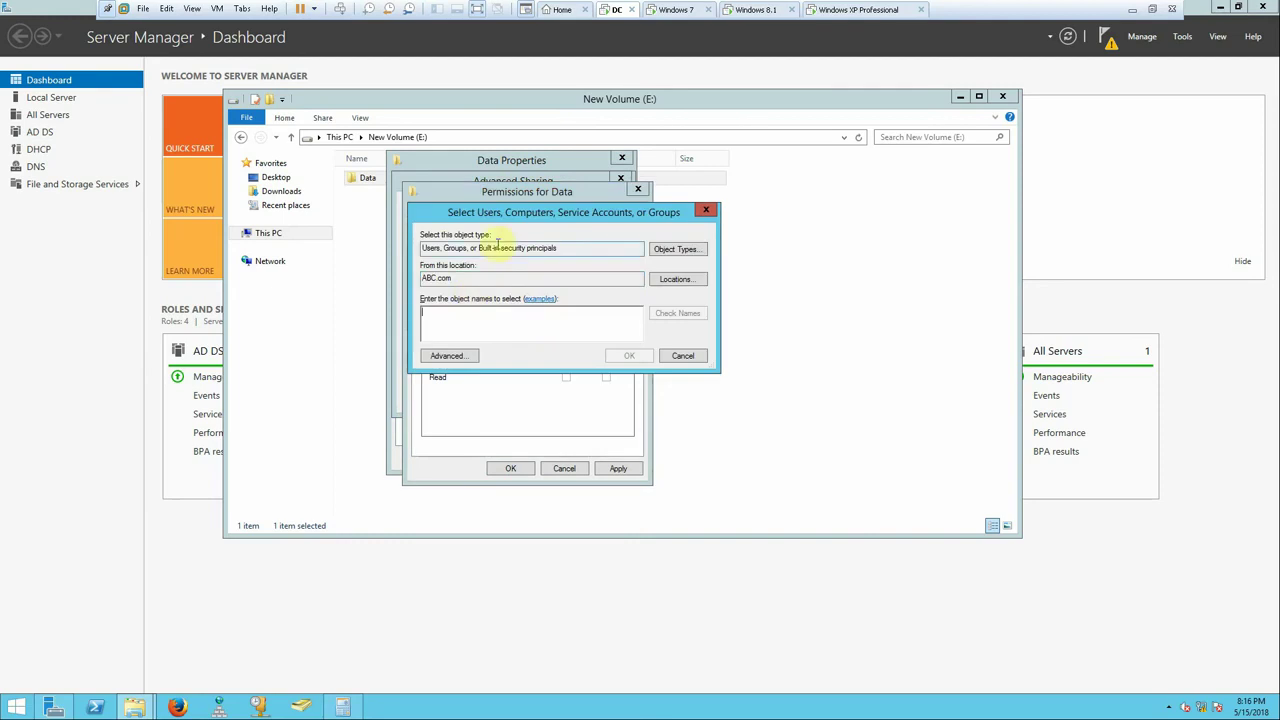
{"action": "type", "text": "ad"}
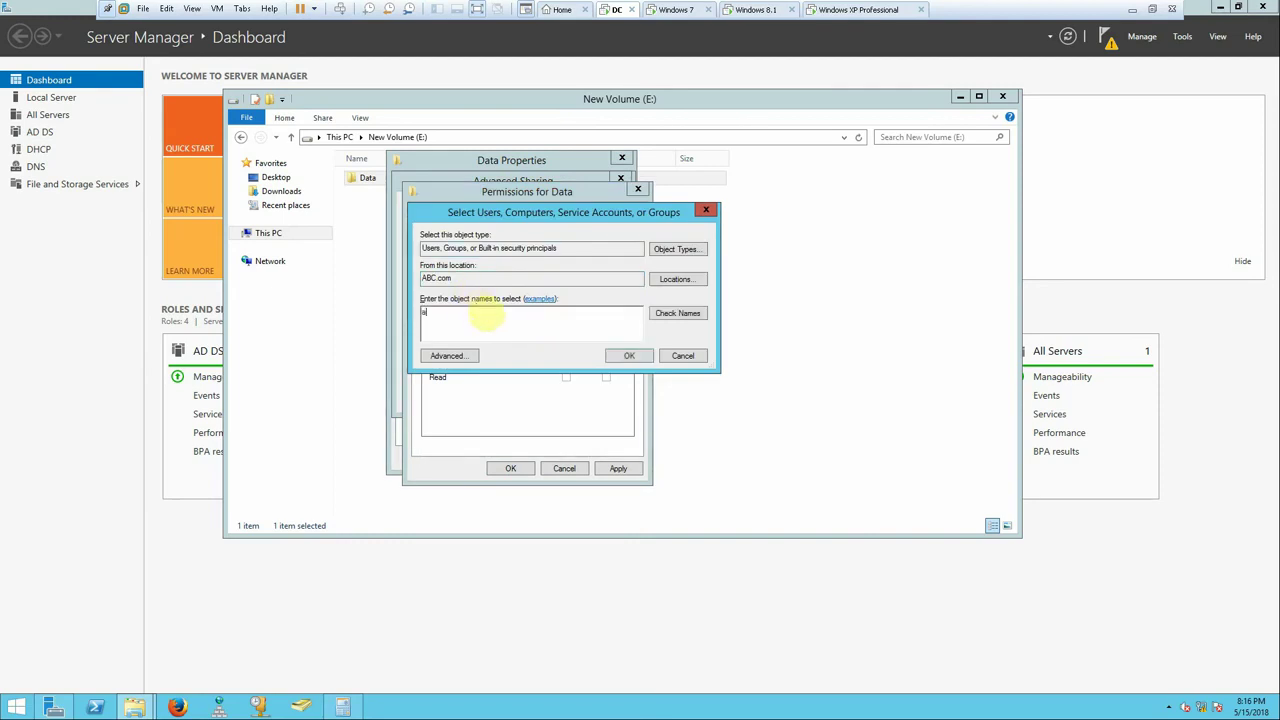
{"action": "left_click", "coordinate": [683, 317]}
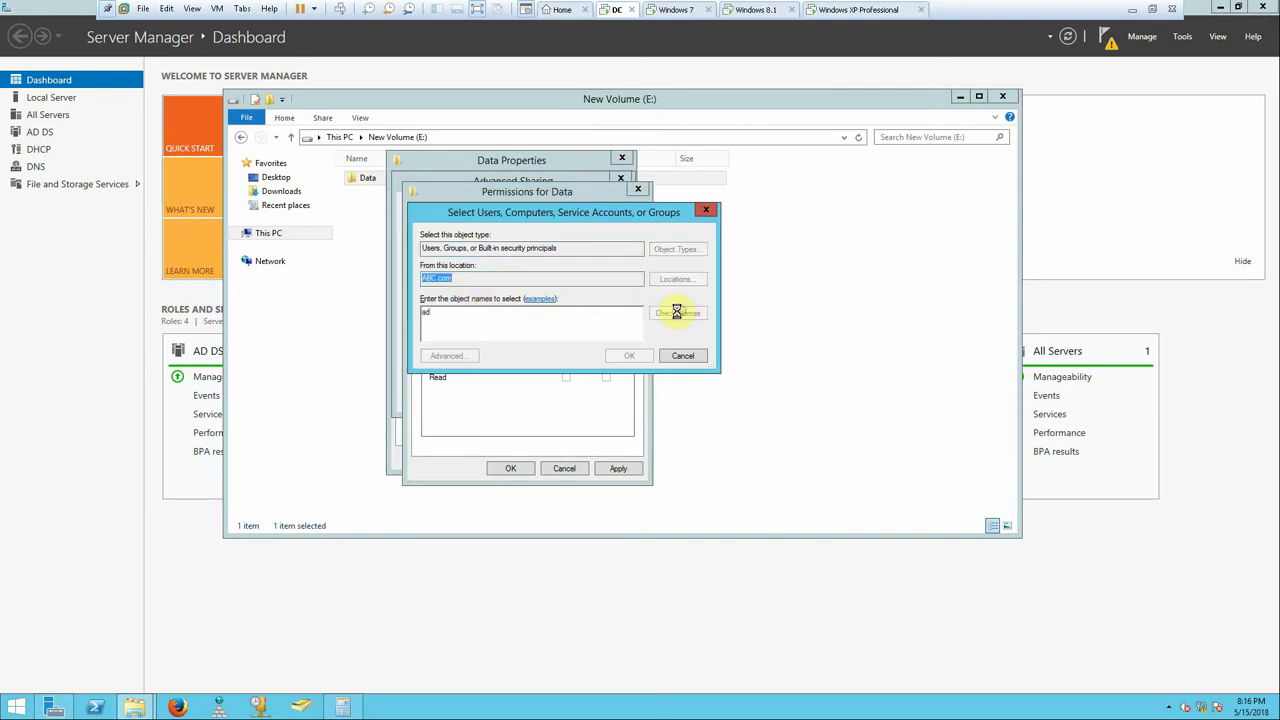
{"action": "double_click", "coordinate": [455, 312]}
{"action": "left_click", "coordinate": [627, 356]}
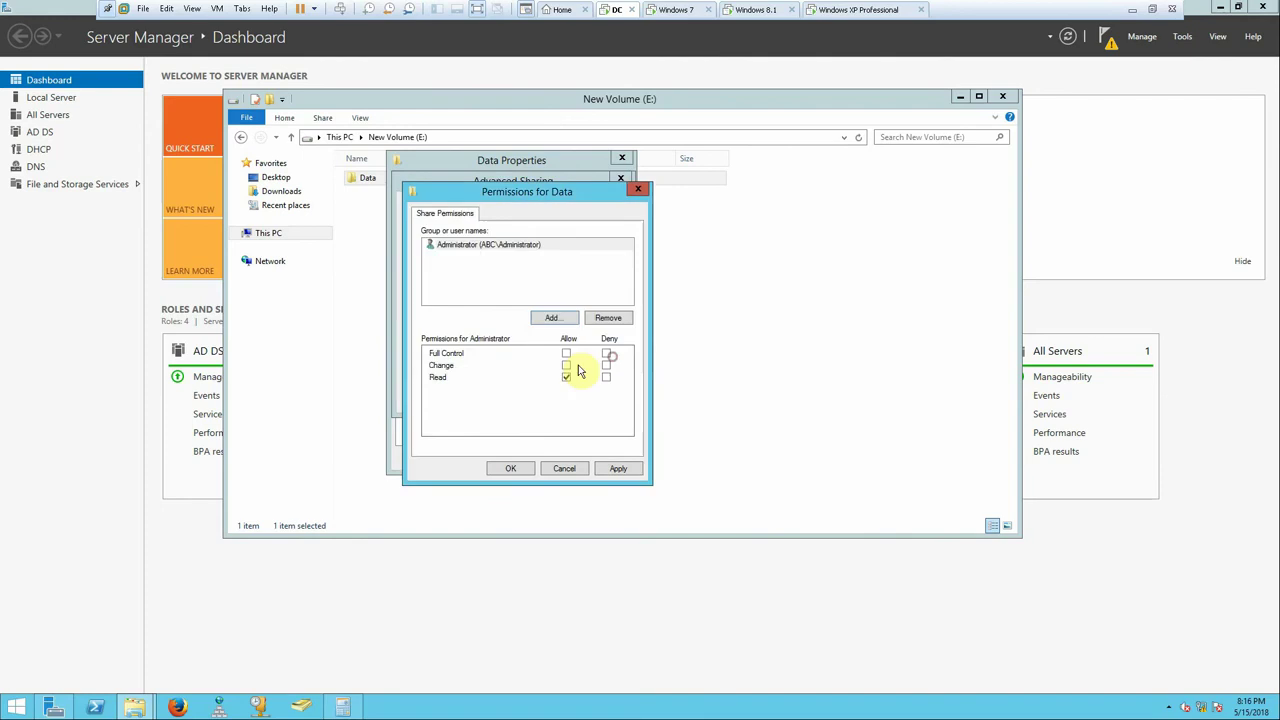
{"action": "left_click", "coordinate": [566, 353]}
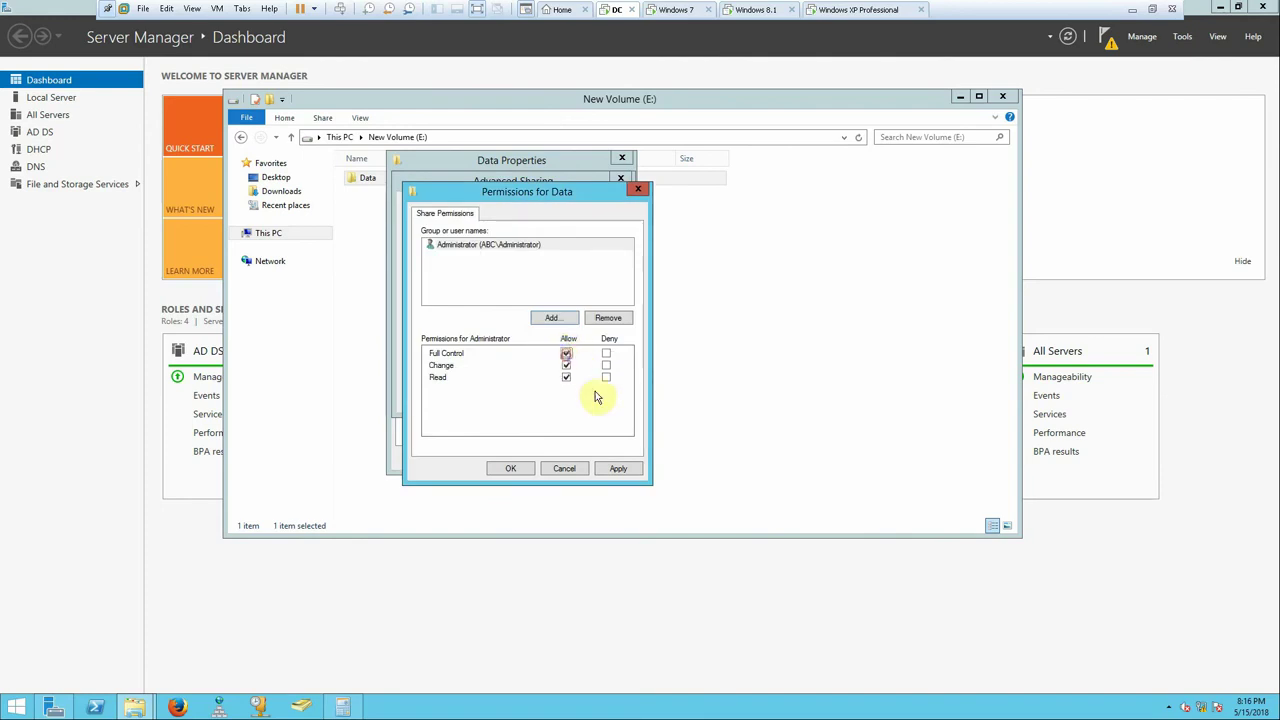
{"action": "left_click", "coordinate": [624, 469]}
- Add the domain user with Change and Read access, then confirm the sharing settings
{"action": "left_click", "coordinate": [553, 318]}
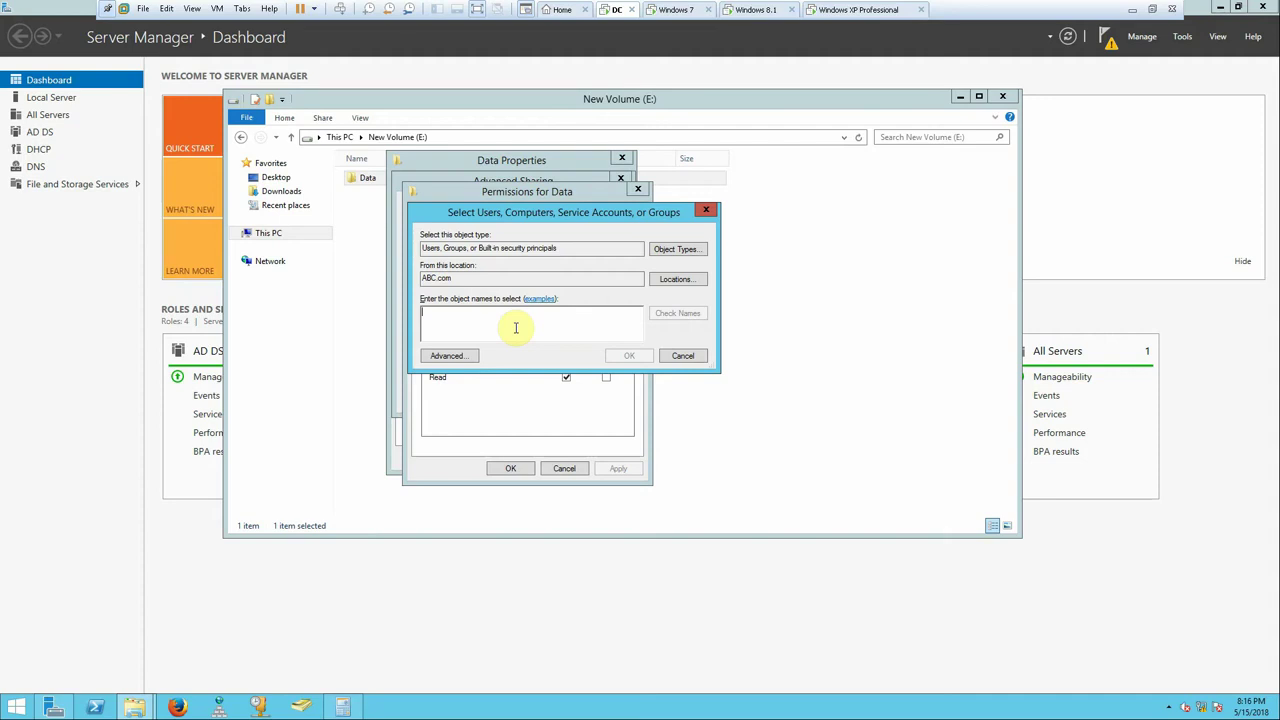
{"action": "type", "text": "ho"}
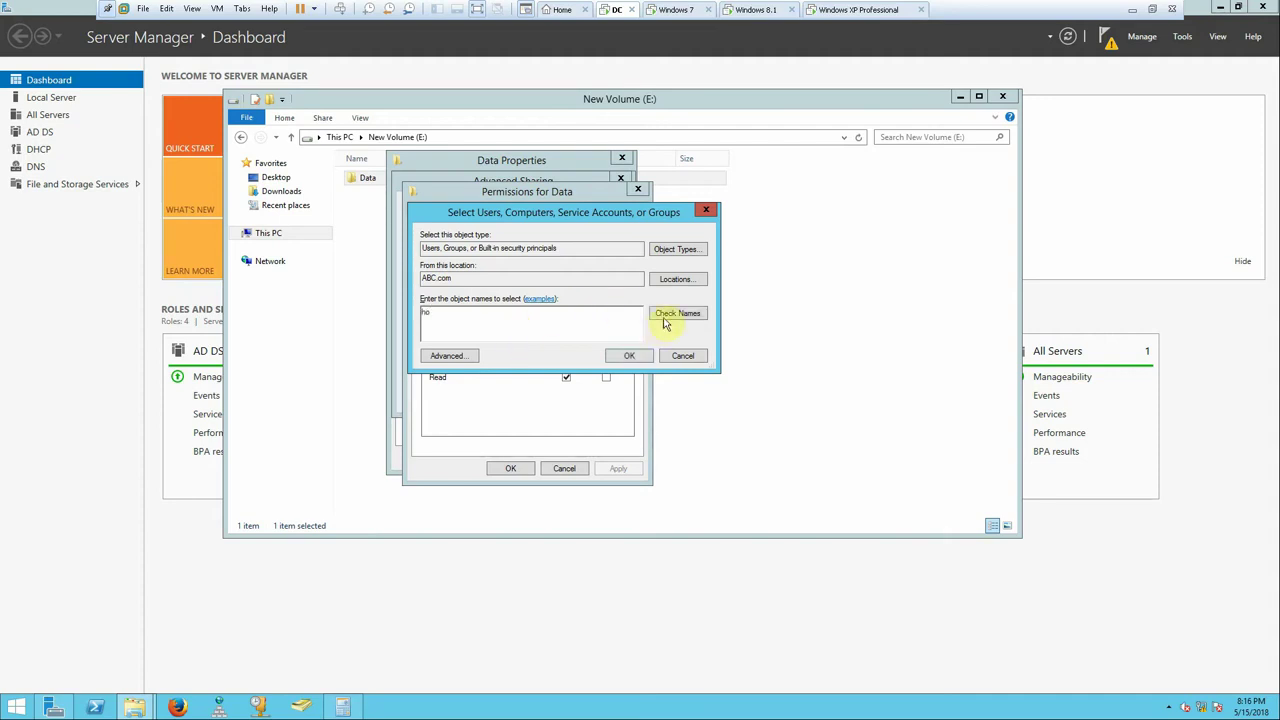
{"action": "left_click", "coordinate": [664, 319]}
{"action": "left_click", "coordinate": [630, 356]}
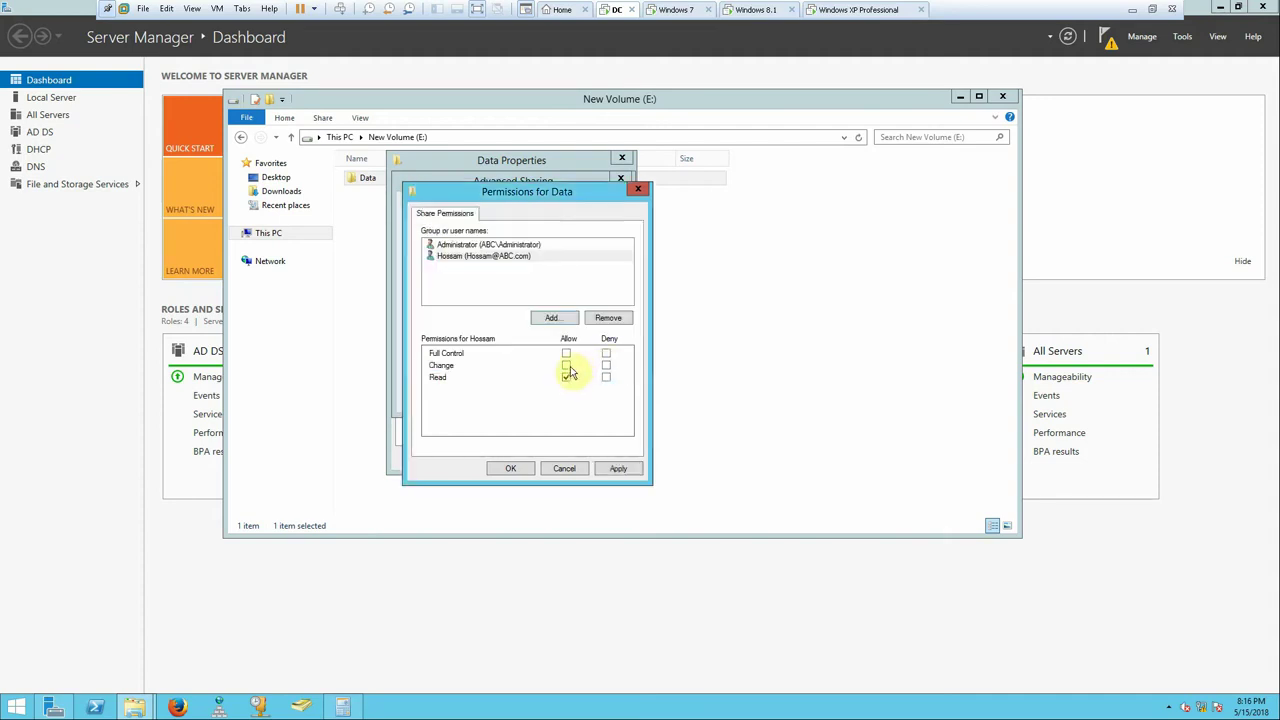
{"action": "left_click", "coordinate": [566, 366]}
{"action": "left_click", "coordinate": [618, 468]}
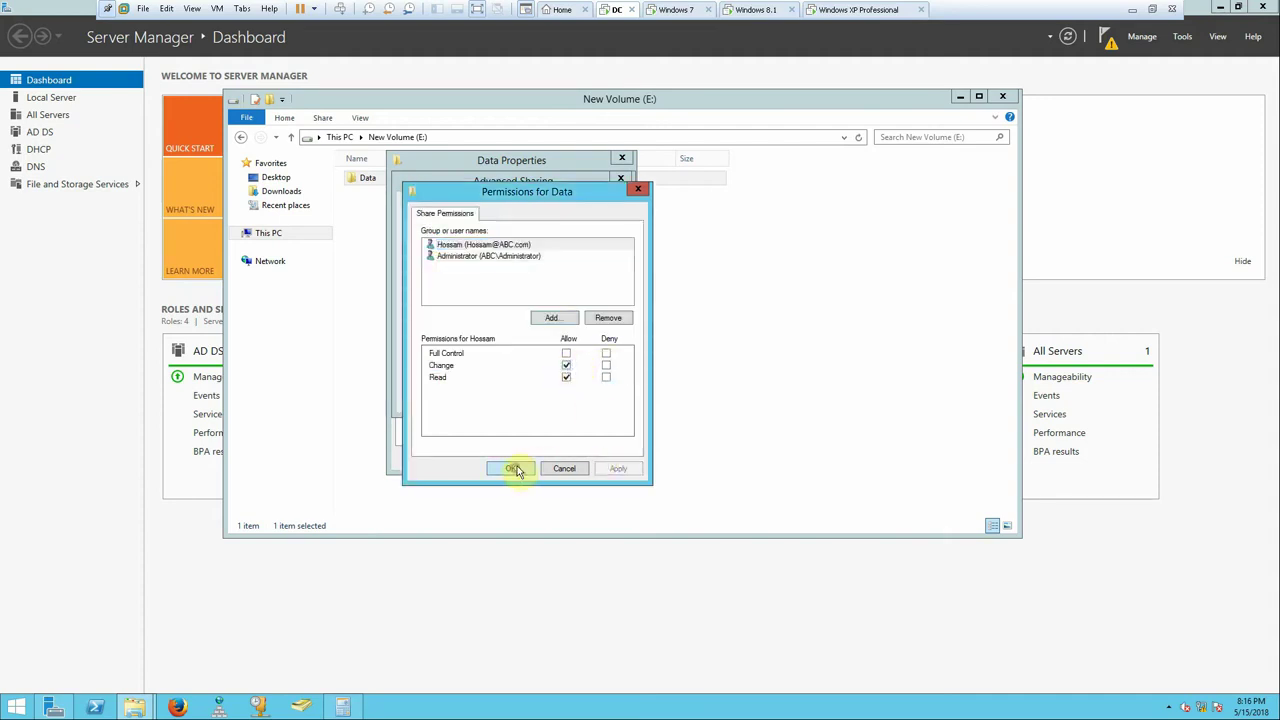
{"action": "left_click", "coordinate": [513, 468]}
{"action": "left_click", "coordinate": [492, 397]}
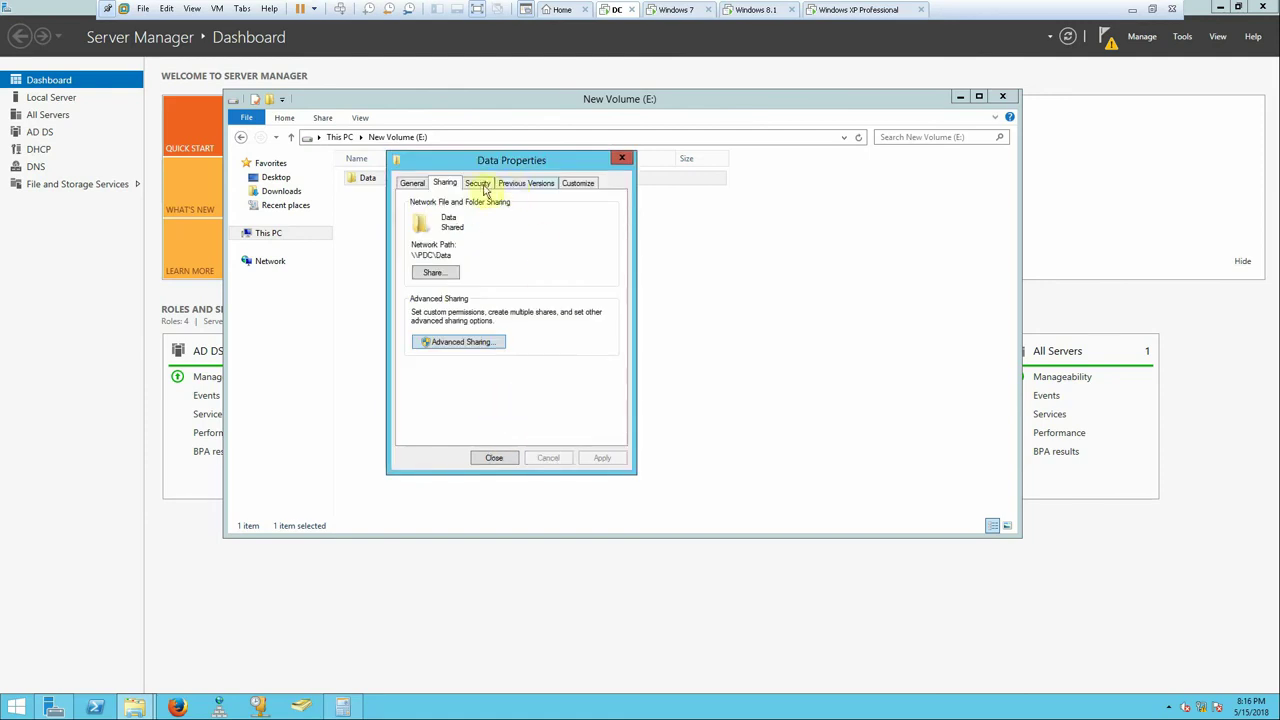
- Disable inheritance on Data's NTFS security and remove all inherited permissions
{"action": "left_click", "coordinate": [478, 184]}
{"action": "left_click", "coordinate": [586, 292]}
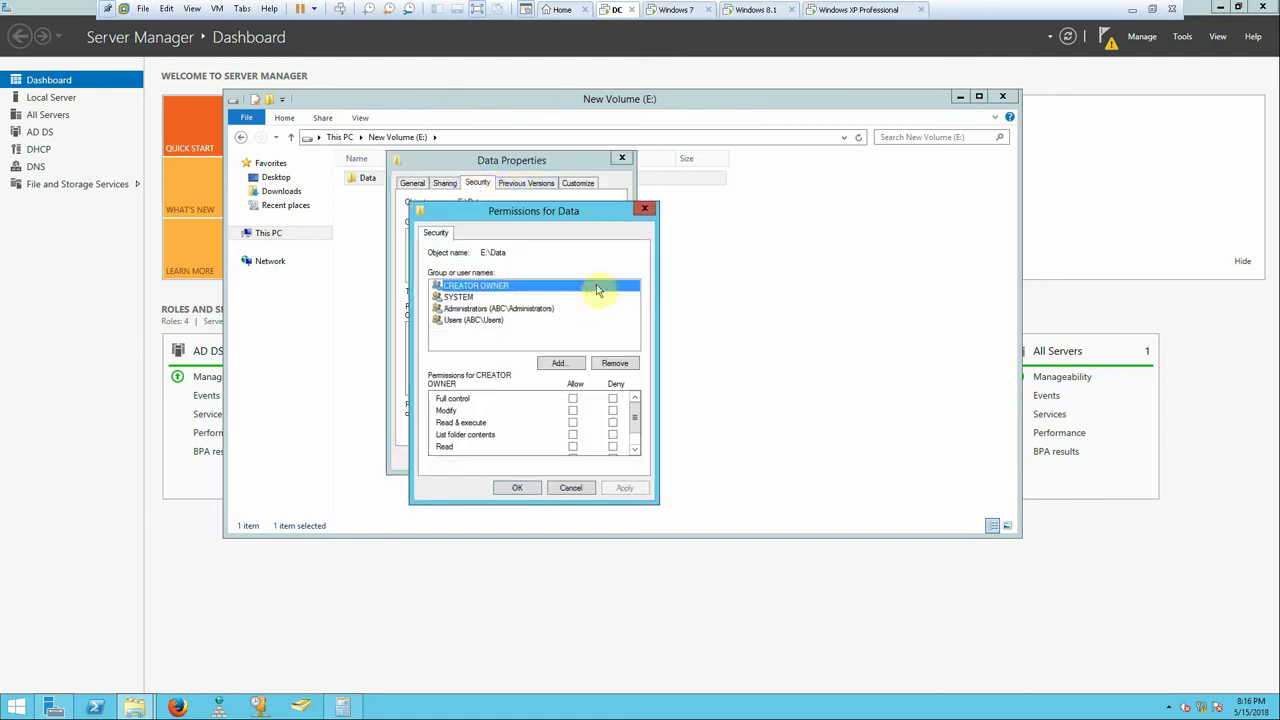
{"action": "left_click", "coordinate": [645, 208]}
{"action": "left_click", "coordinate": [586, 406]}
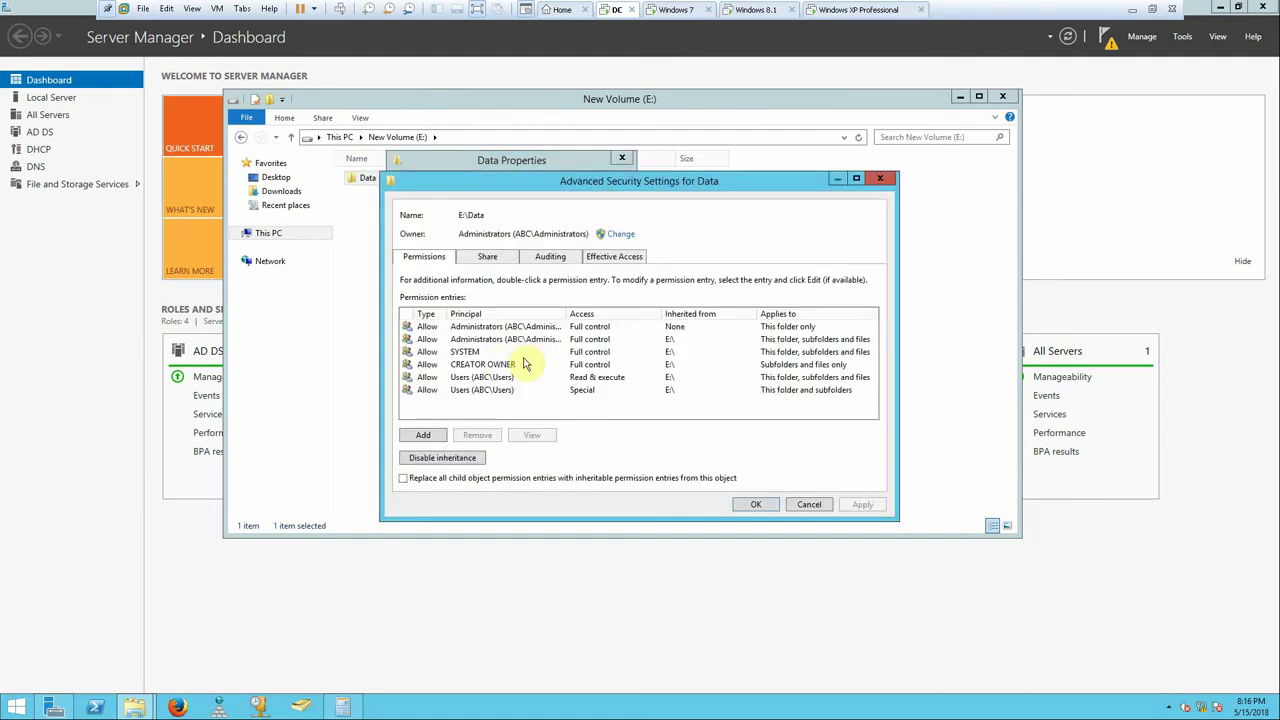
{"action": "left_click", "coordinate": [462, 458]}
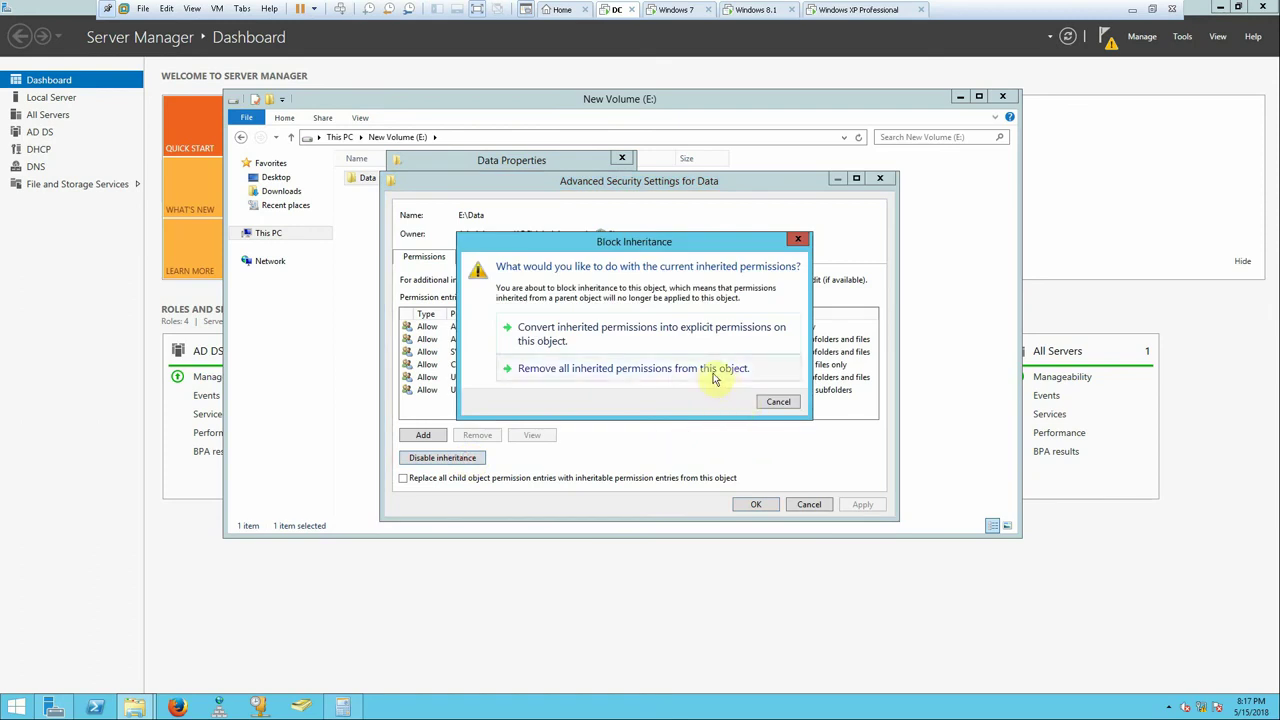
{"action": "left_click", "coordinate": [714, 370]}
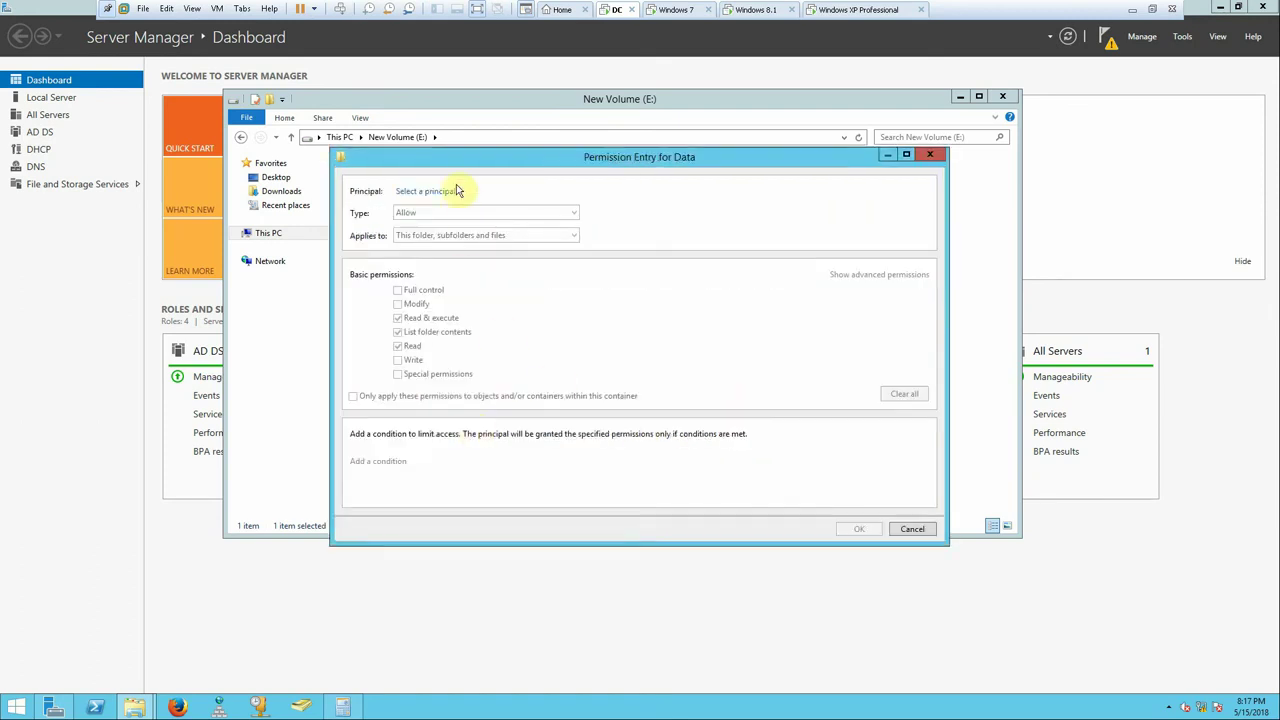
- Add a Read & execute entry for the domain user and apply the advanced security settings
{"action": "left_click", "coordinate": [446, 192]}
{"action": "type", "text": "hossam"}
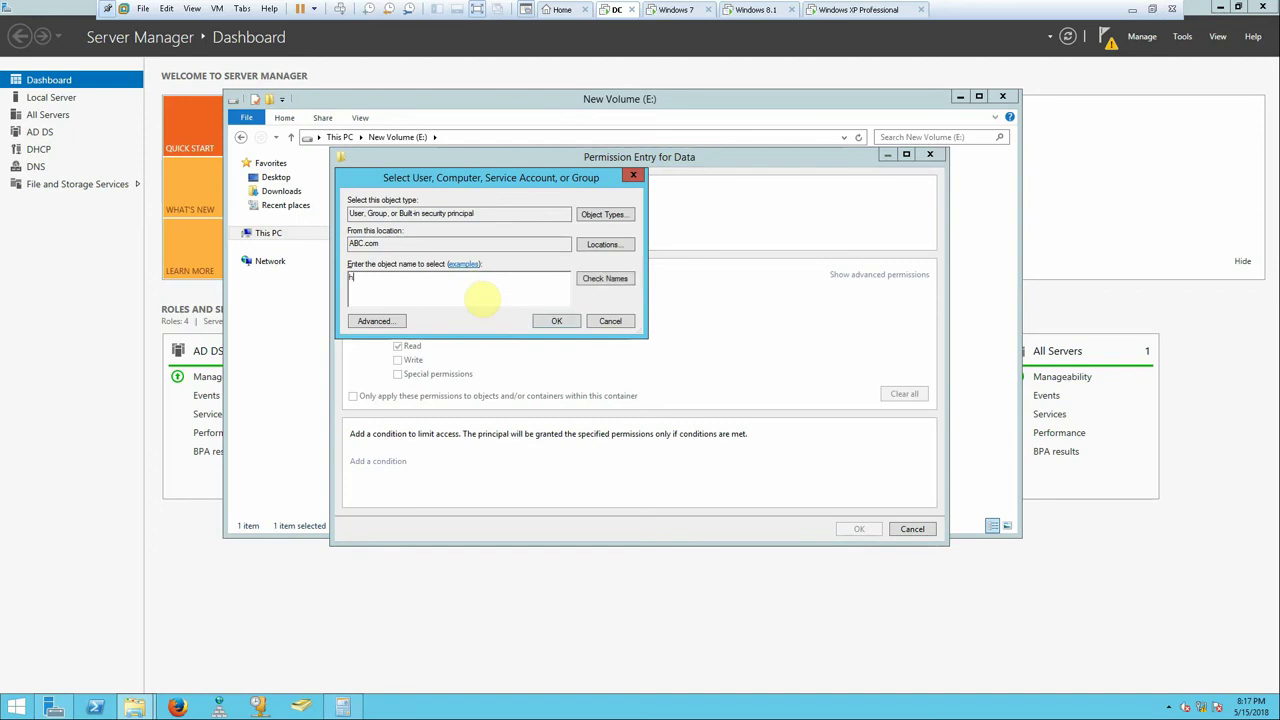
{"action": "left_click", "coordinate": [603, 278]}
{"action": "left_click", "coordinate": [557, 323]}
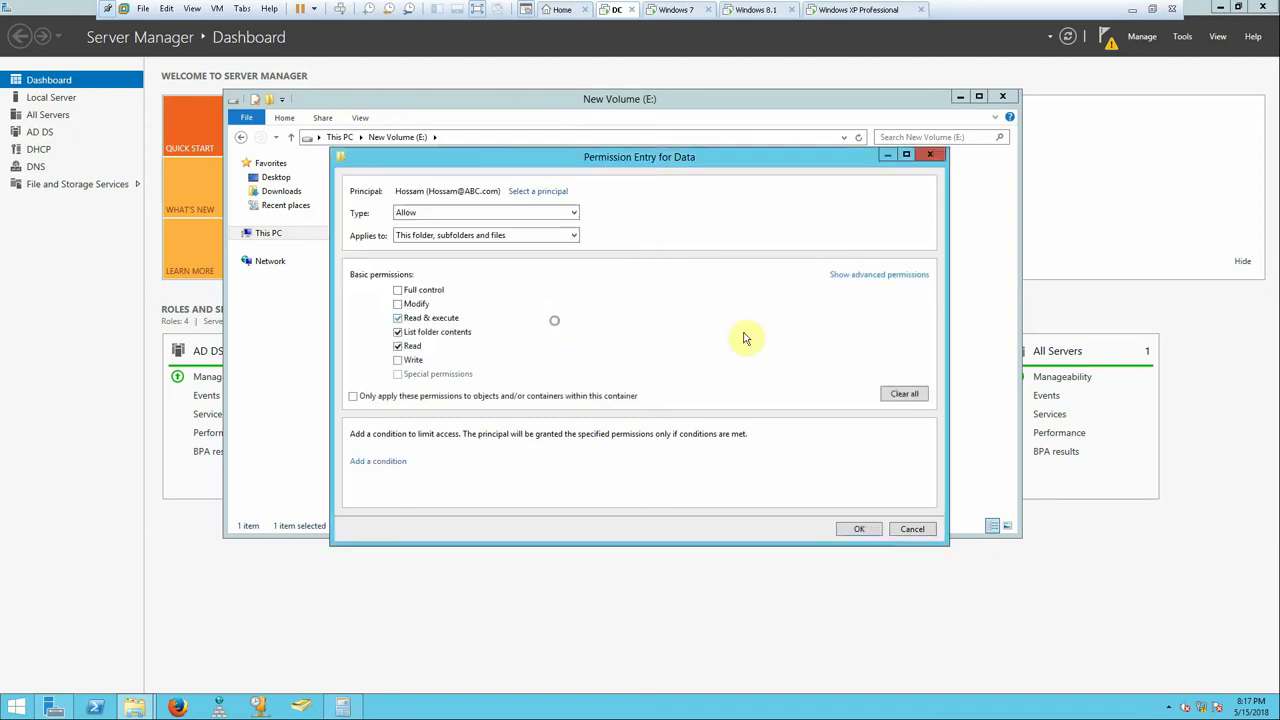
{"action": "left_click", "coordinate": [859, 529]}
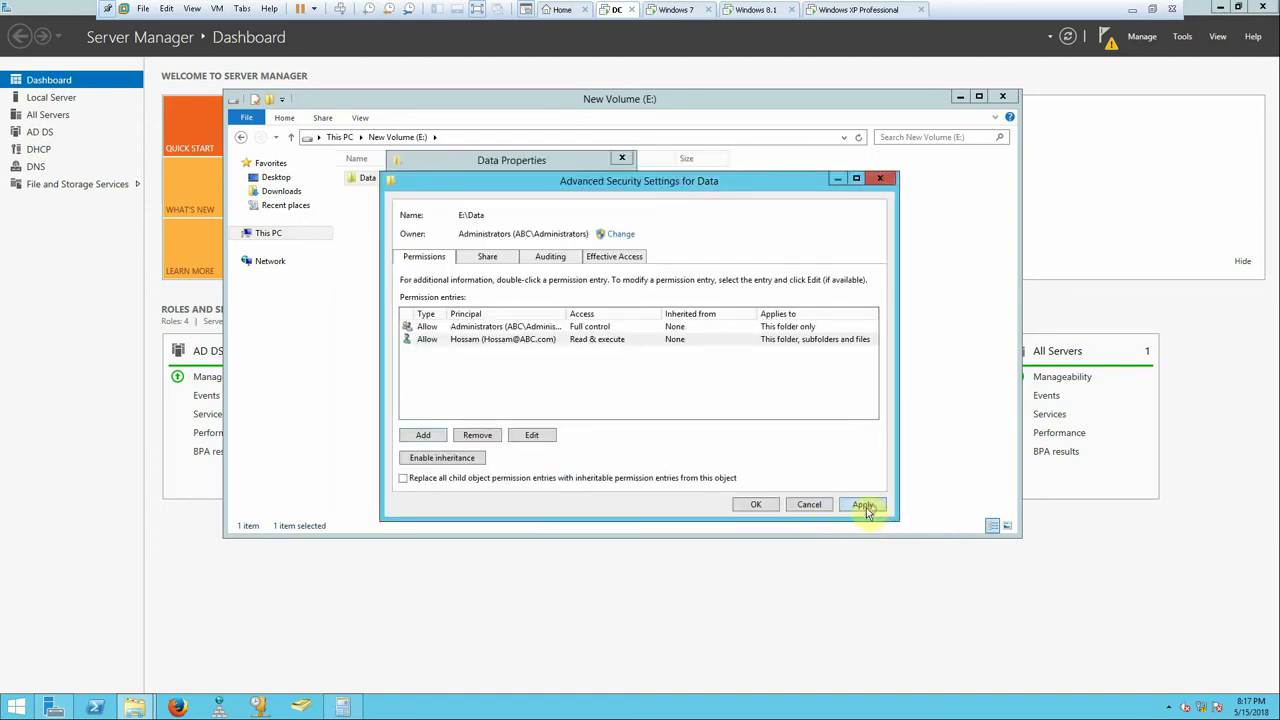
{"action": "left_click", "coordinate": [864, 505]}
{"action": "left_click", "coordinate": [768, 505]}
- Log on to the Windows 7 VM as Other User with the domain user's name and password
{"action": "left_click", "coordinate": [670, 10]}
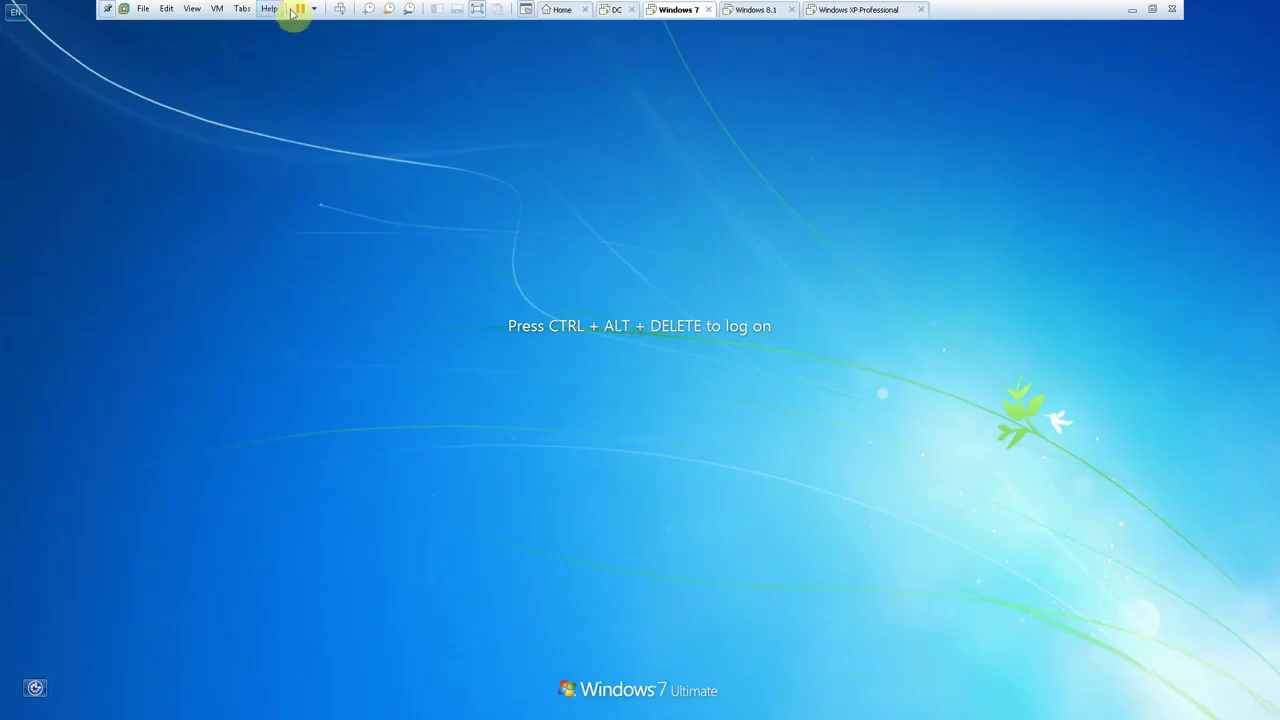
{"action": "left_click", "coordinate": [340, 10]}
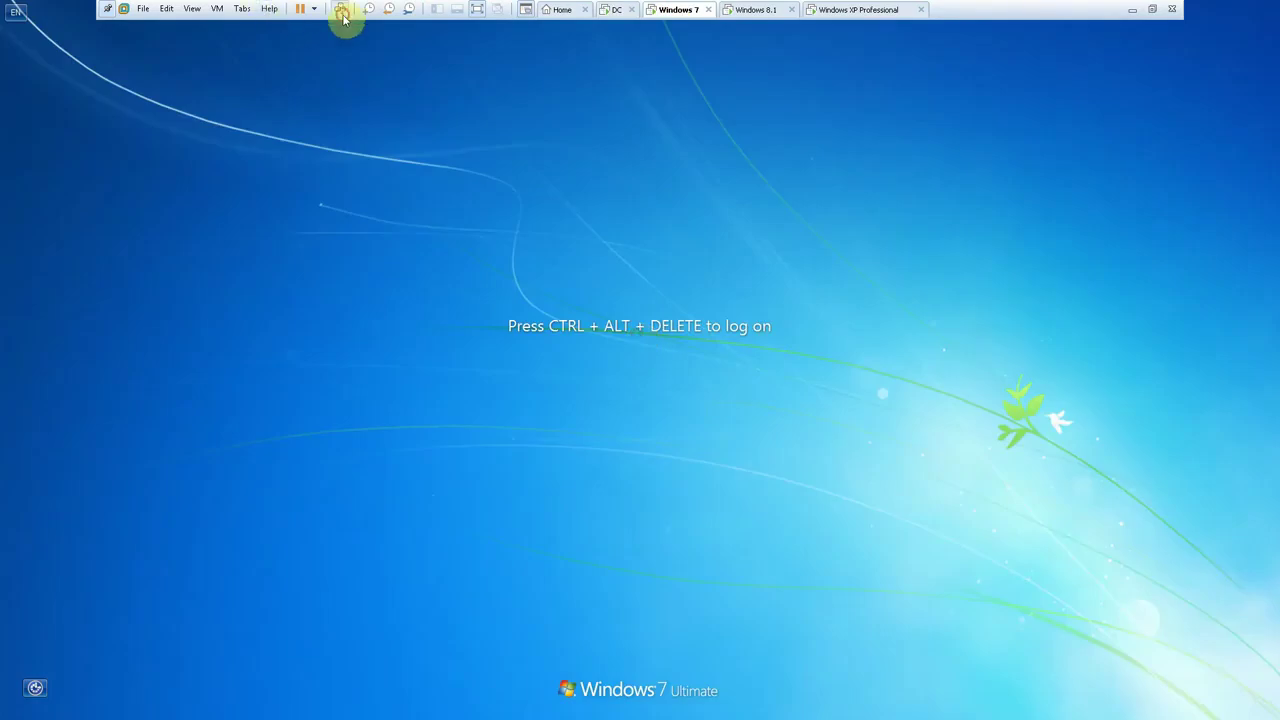
{"action": "left_click", "coordinate": [657, 481]}
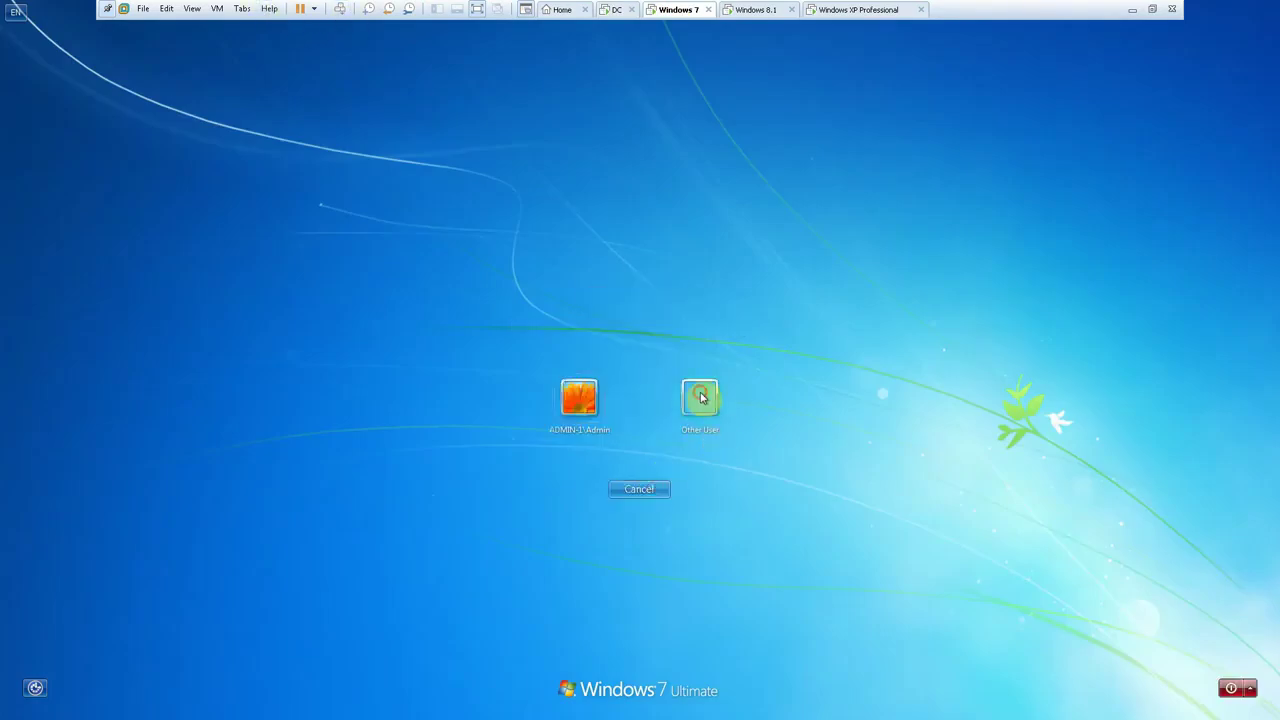
{"action": "left_click", "coordinate": [698, 396]}
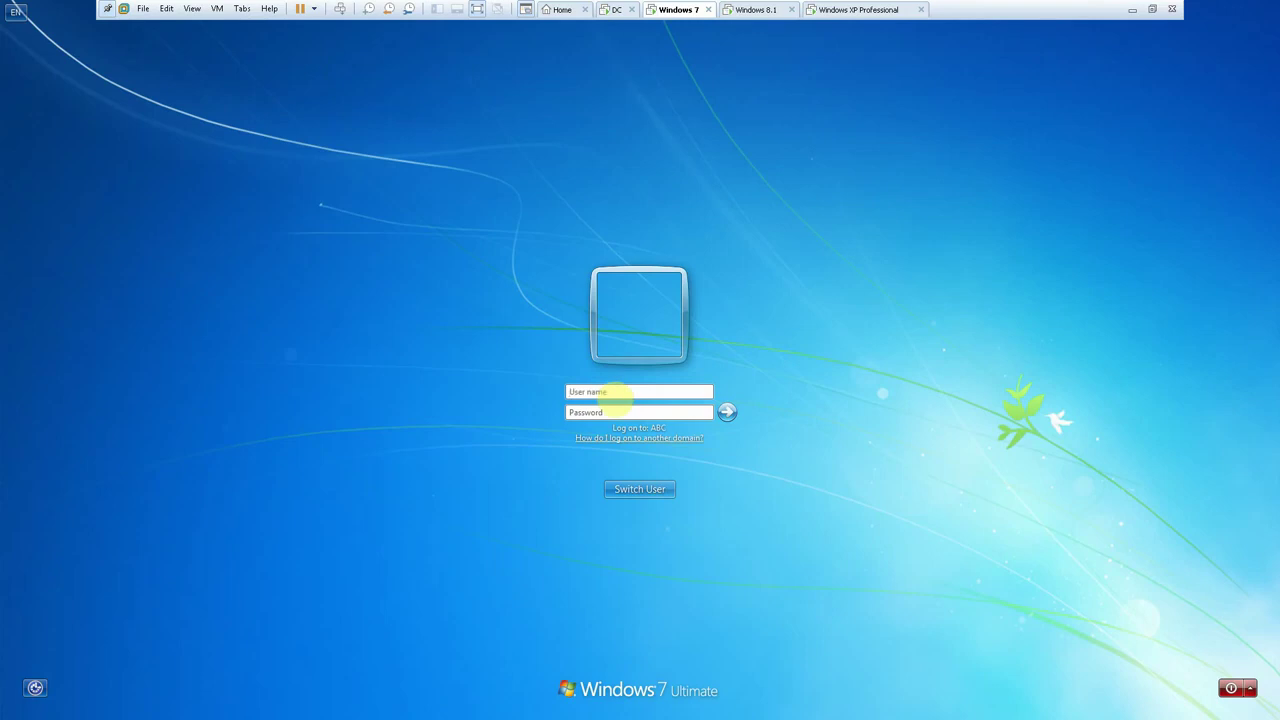
{"action": "type", "text": "Hossam"}
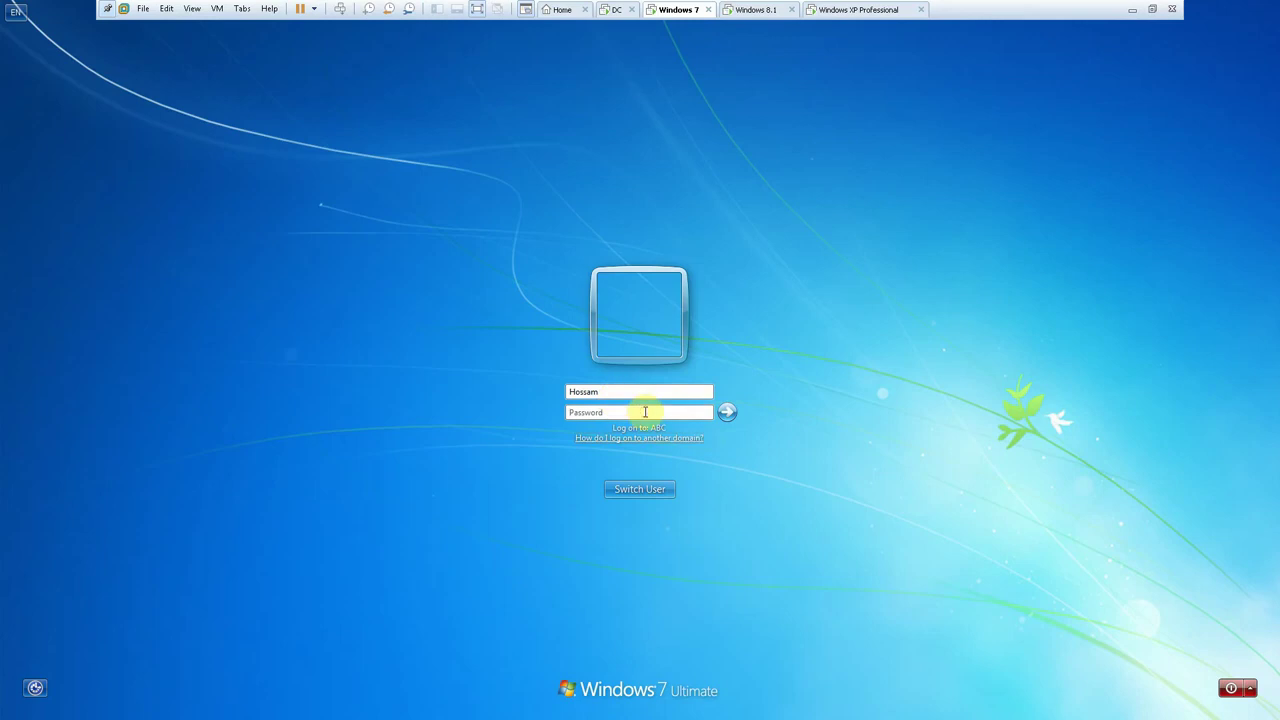
{"action": "type", "text": "P"}
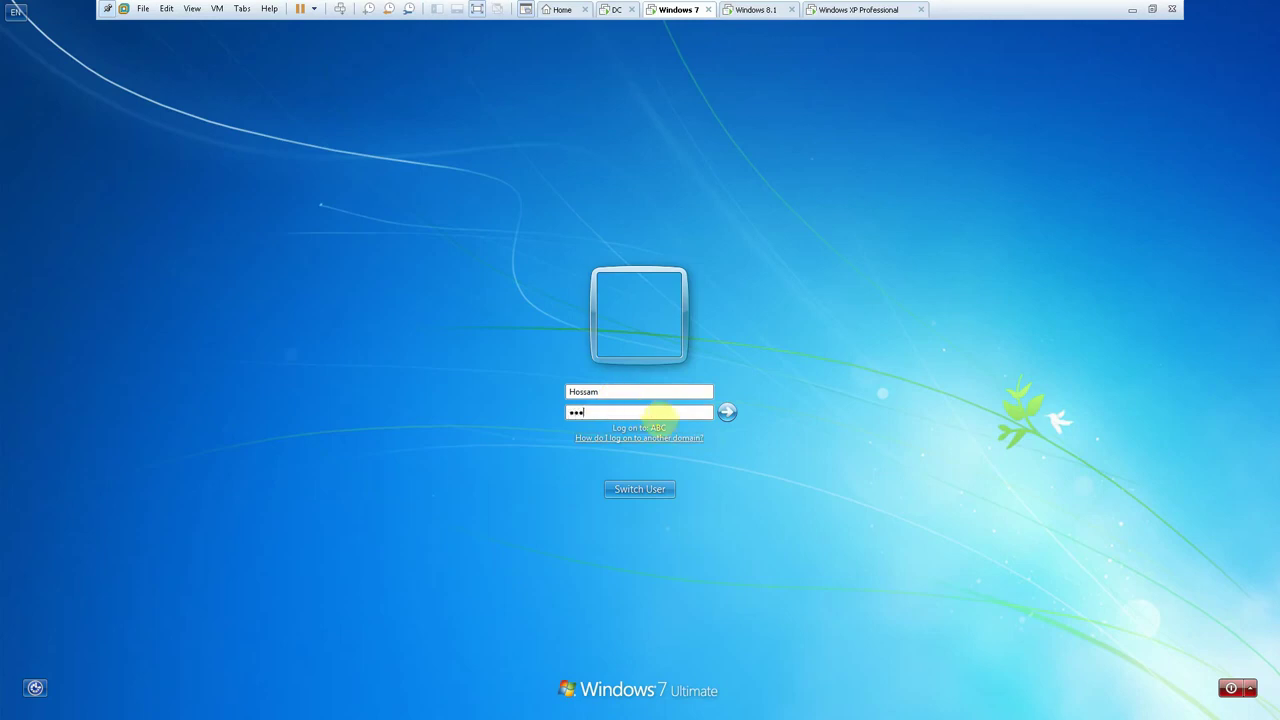
{"action": "key", "text": "Return"}
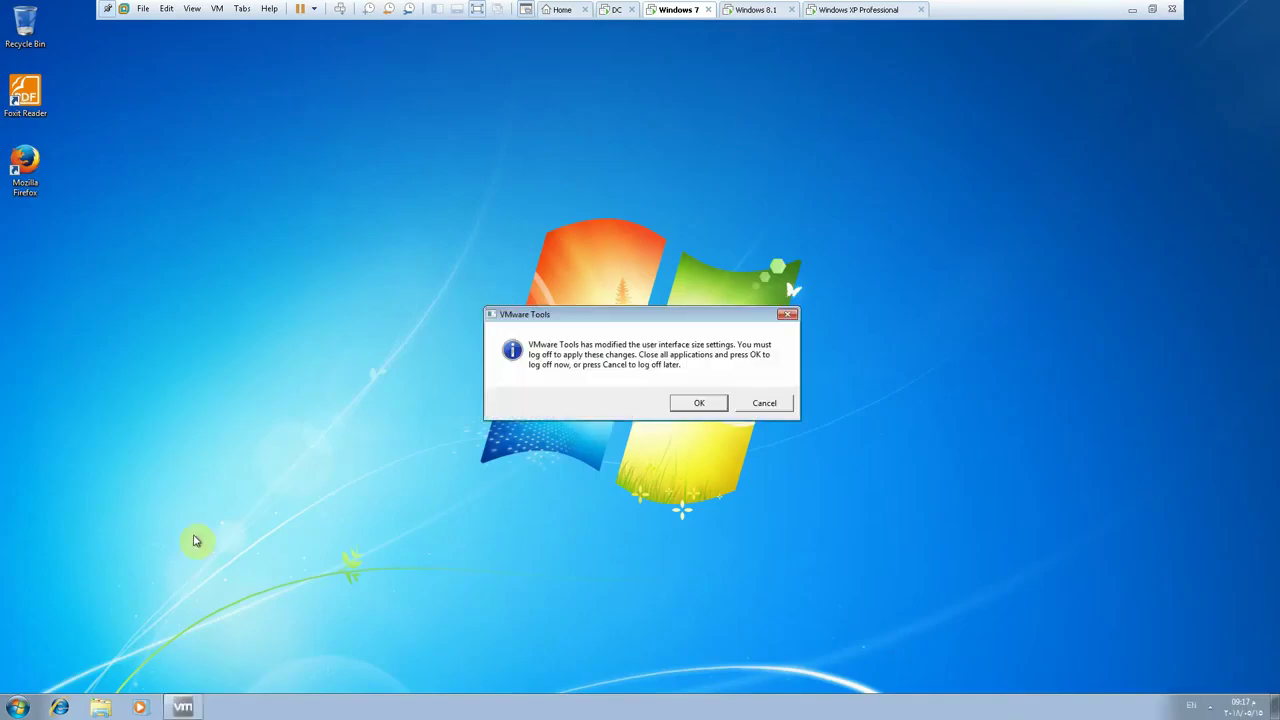
- Dismiss the VMware Tools prompt and show the Computer and user-files icons on the Windows 7 desktop
{"action": "left_click", "coordinate": [782, 403]}
{"action": "right_click", "coordinate": [300, 236]}
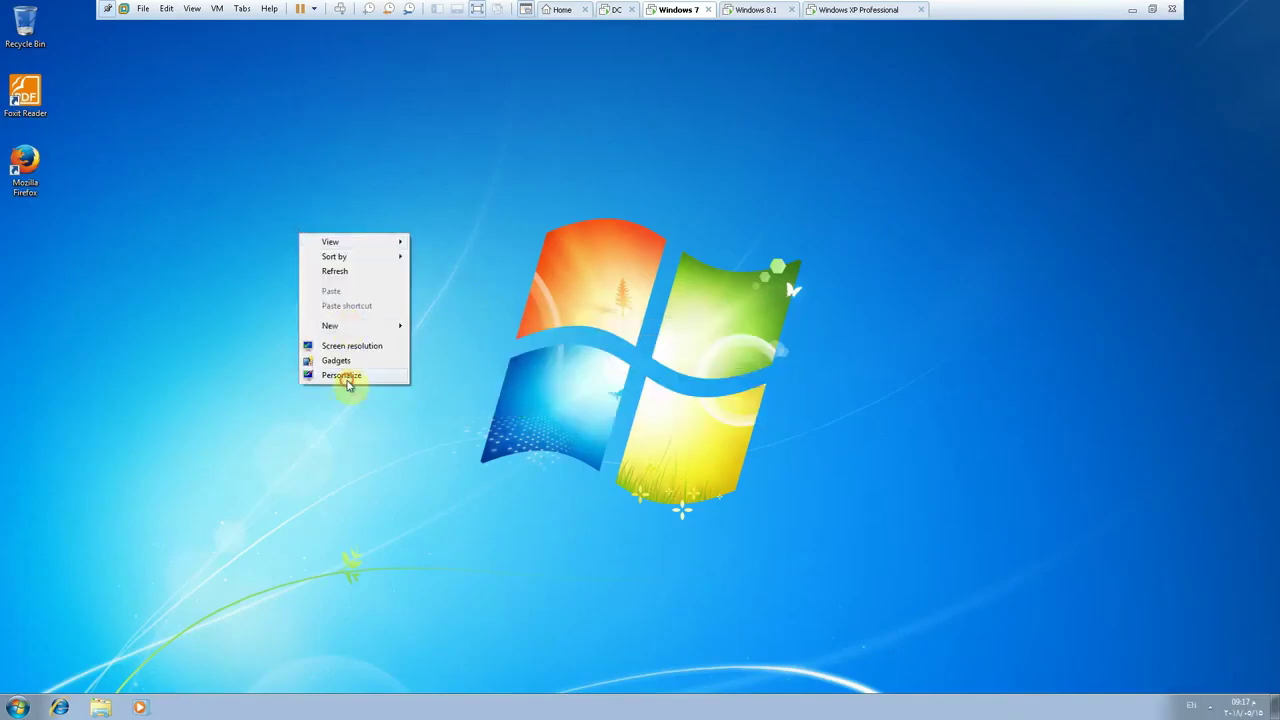
{"action": "left_click", "coordinate": [345, 377]}
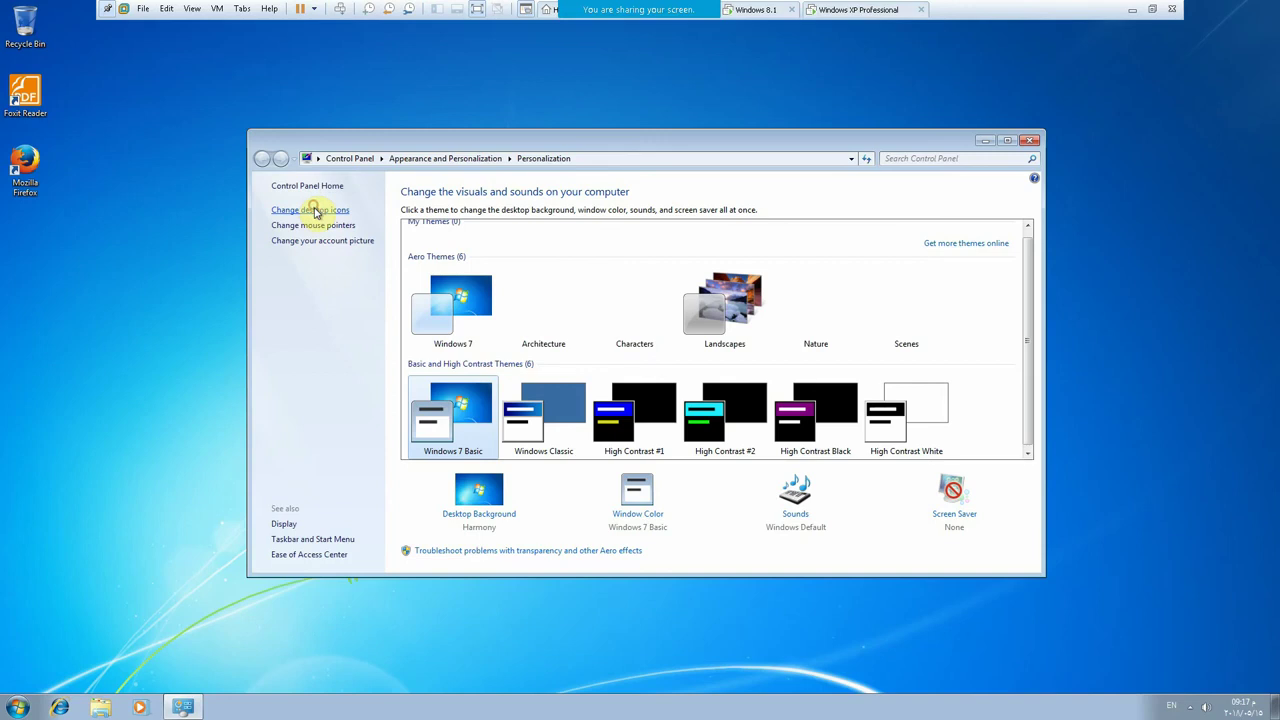
{"action": "left_click", "coordinate": [313, 210]}
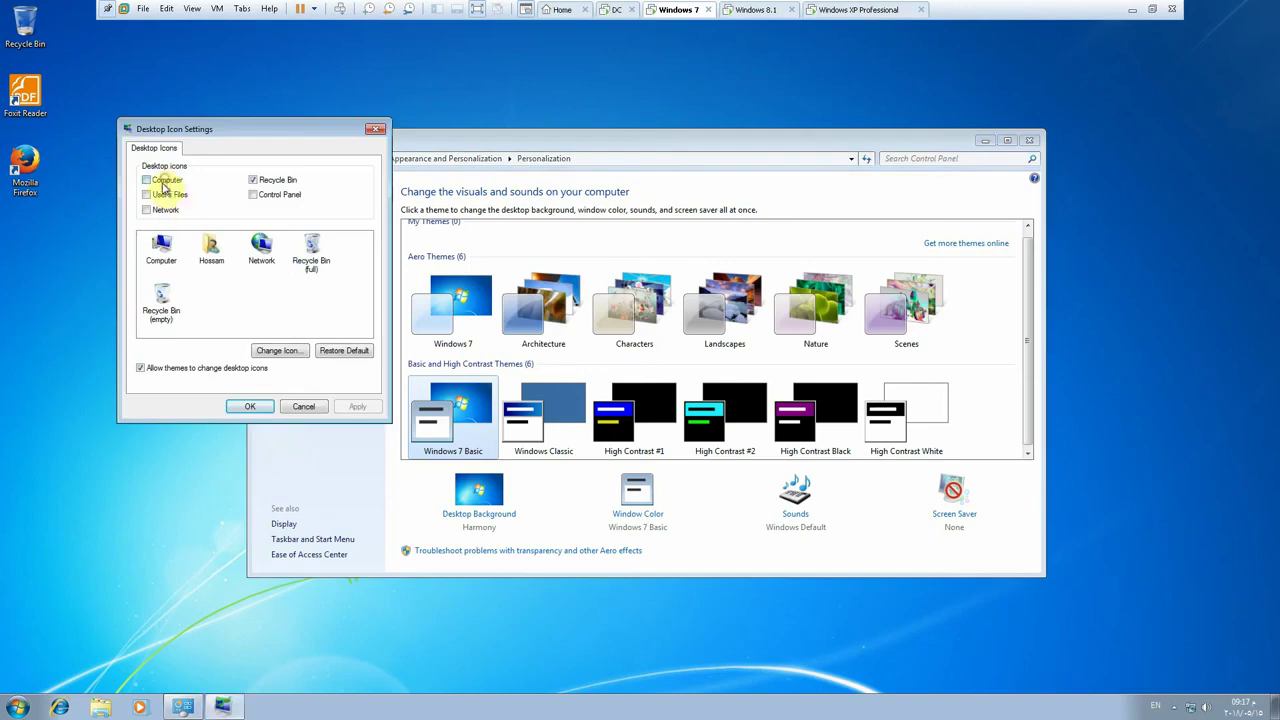
{"action": "left_click", "coordinate": [160, 181]}
{"action": "left_click", "coordinate": [160, 195]}
{"action": "left_click", "coordinate": [250, 406]}
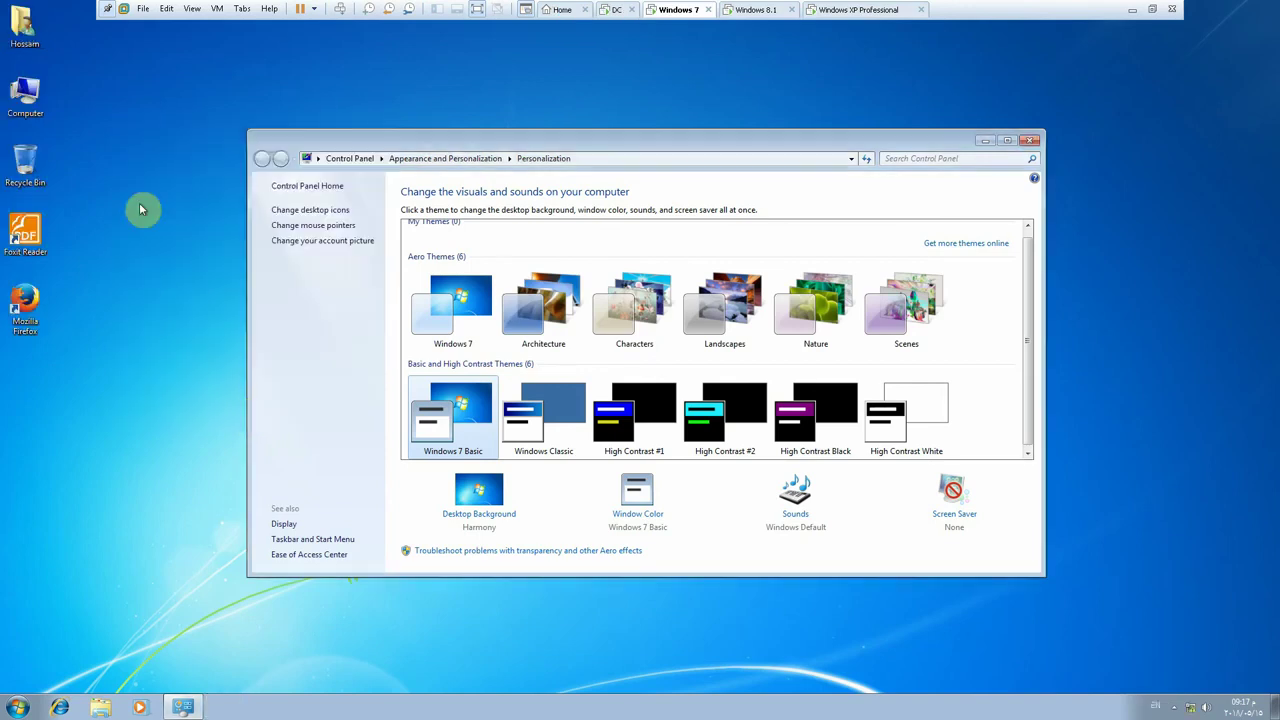
- Add the Network desktop icon and open the Network folder
{"action": "left_click", "coordinate": [300, 211]}
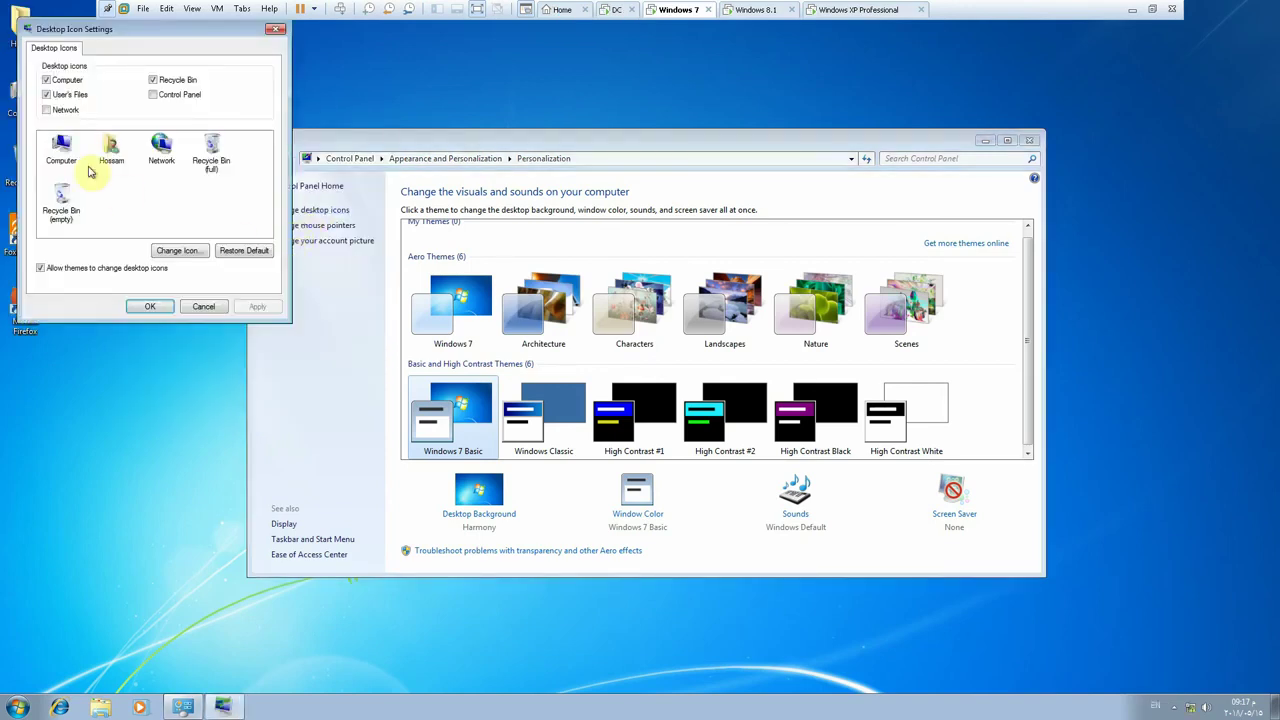
{"action": "left_click", "coordinate": [46, 109]}
{"action": "left_click", "coordinate": [150, 306]}
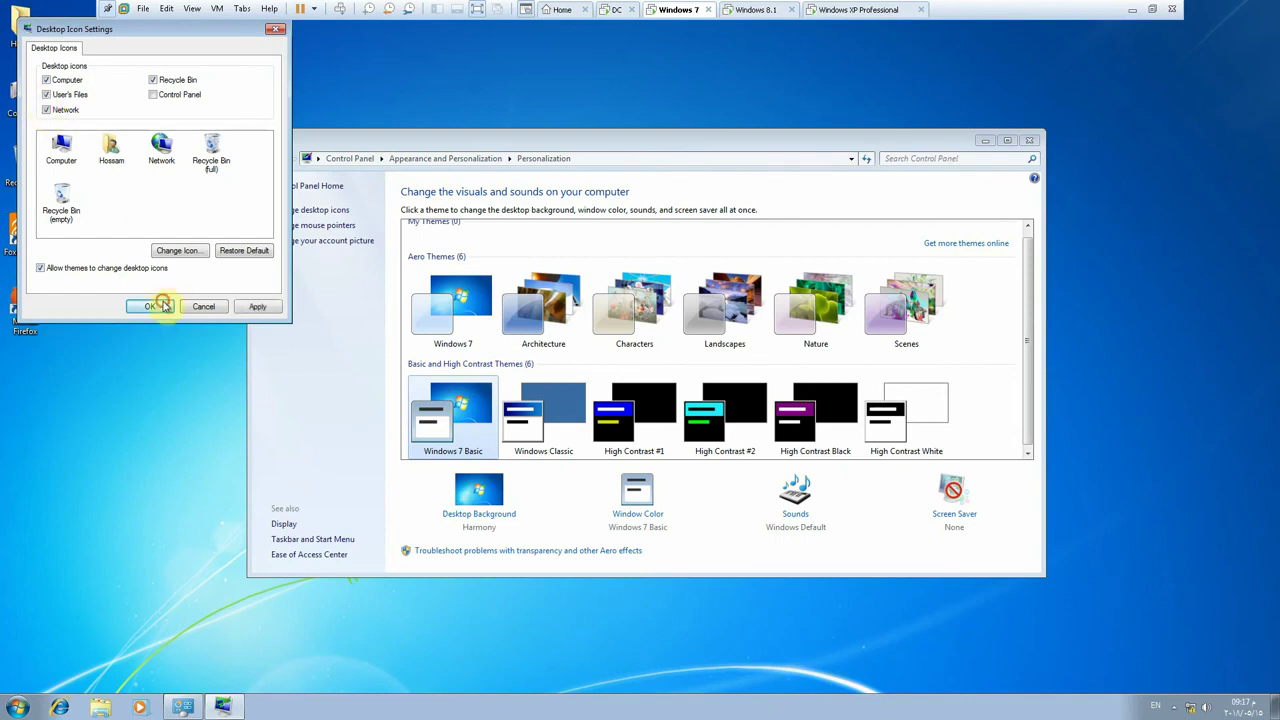
{"action": "double_click", "coordinate": [25, 165]}
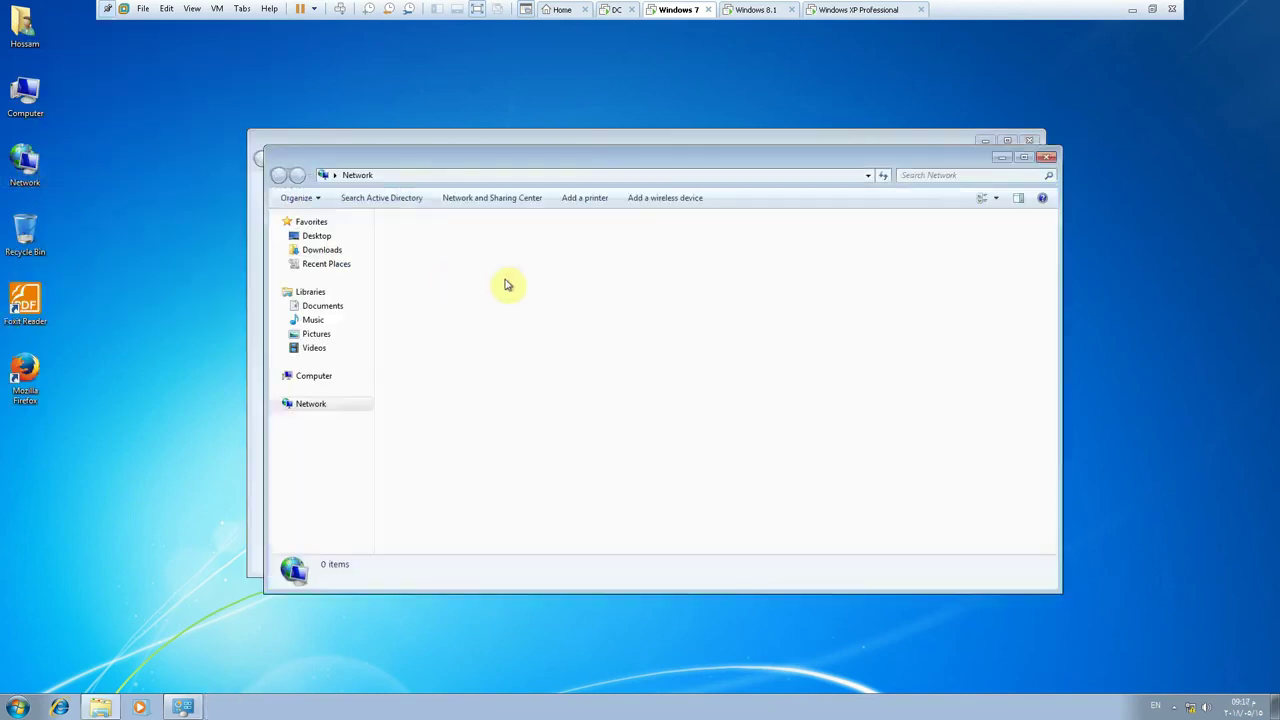
- Browse to \\pdc and map its Data share as network drive Y:
{"action": "left_click", "coordinate": [471, 229]}
{"action": "left_click", "coordinate": [392, 380]}
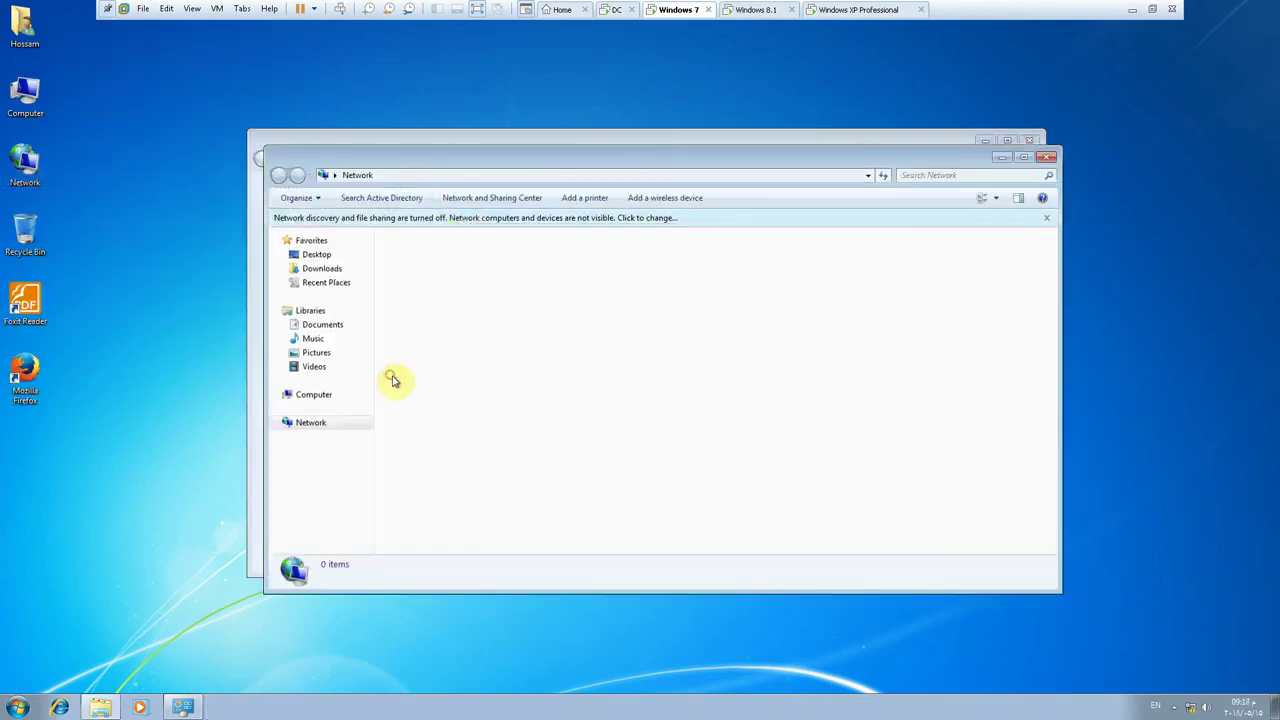
{"action": "key", "text": "super+r"}
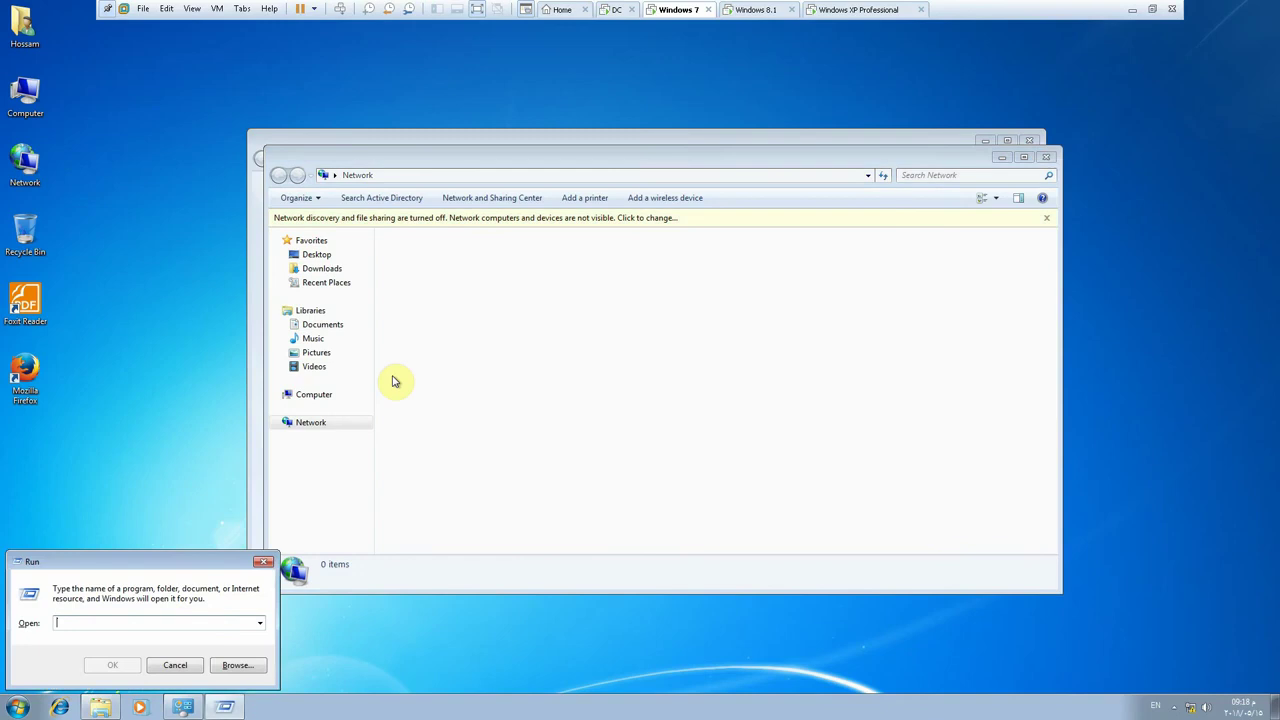
{"action": "type", "text": "\\\\pd"}
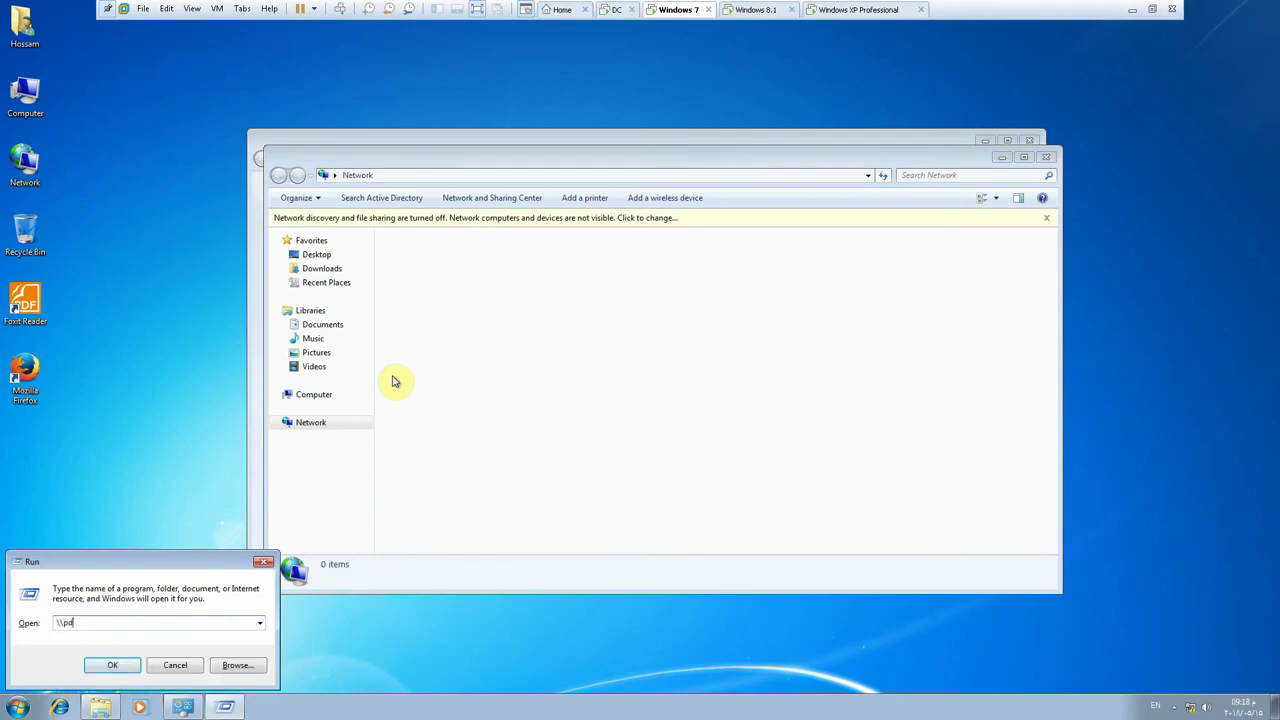
{"action": "type", "text": "c"}
{"action": "key", "text": "Return"}
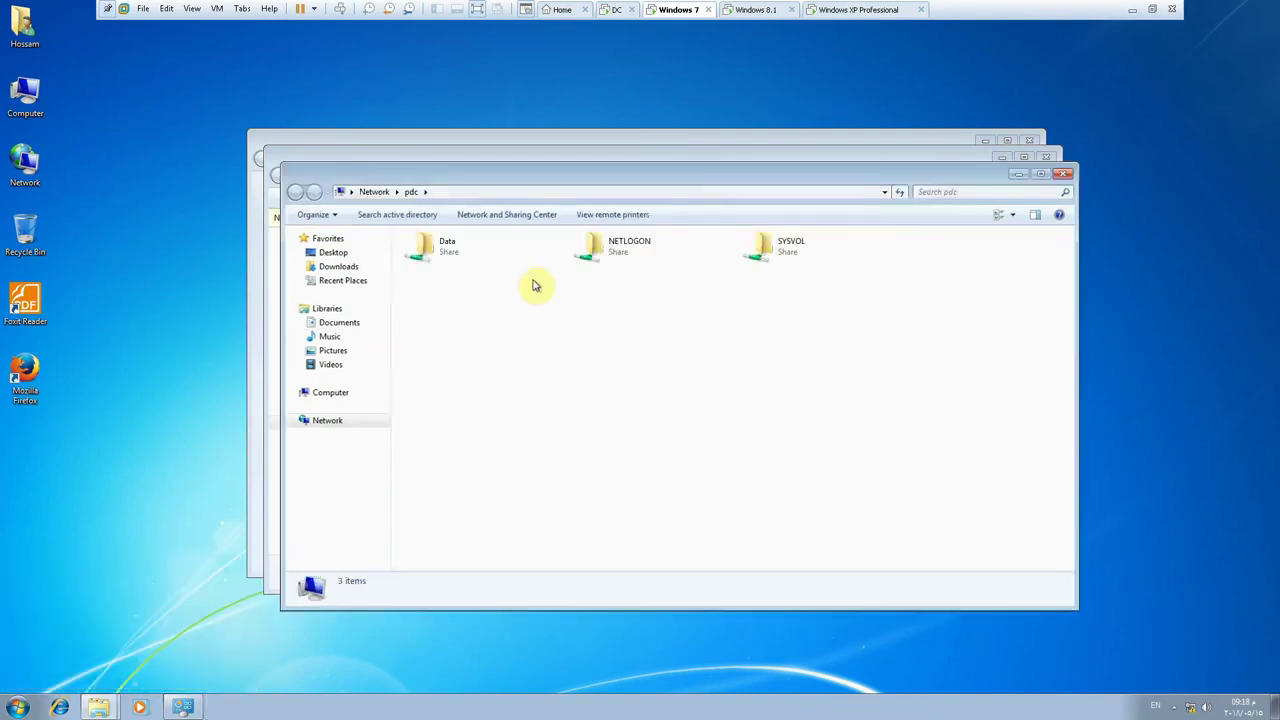
{"action": "left_click", "coordinate": [437, 255]}
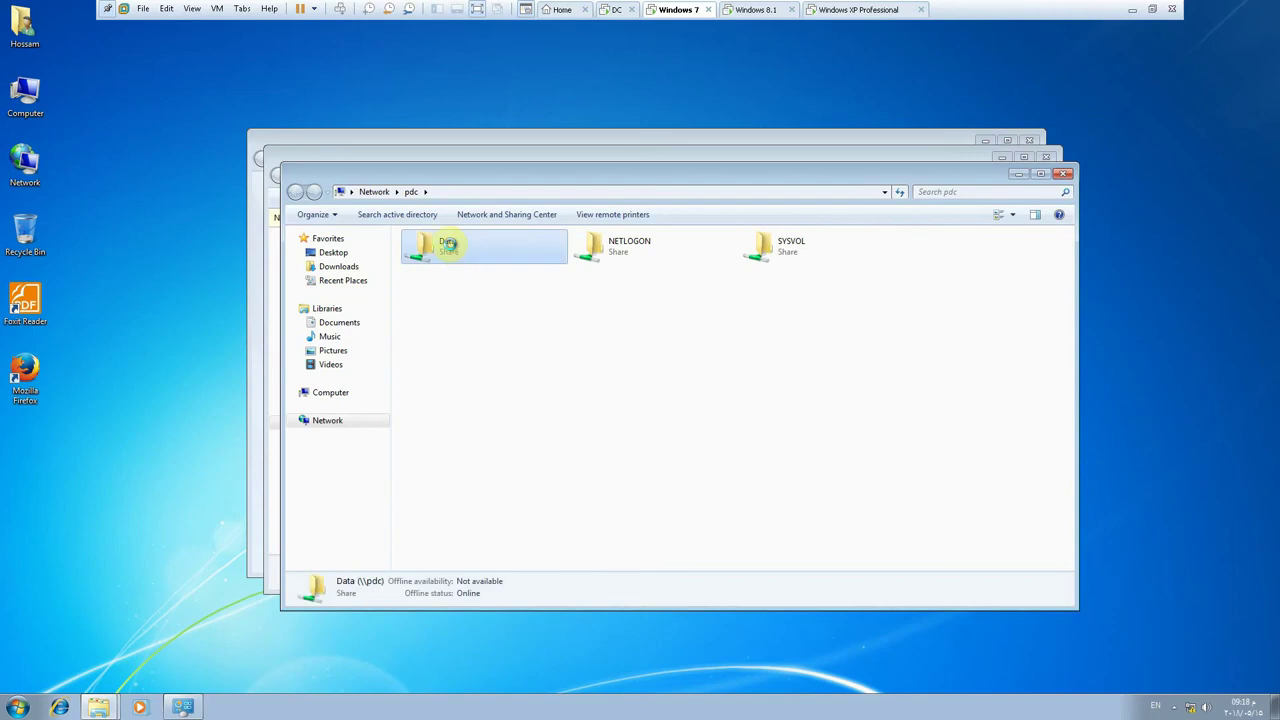
{"action": "right_click", "coordinate": [439, 254]}
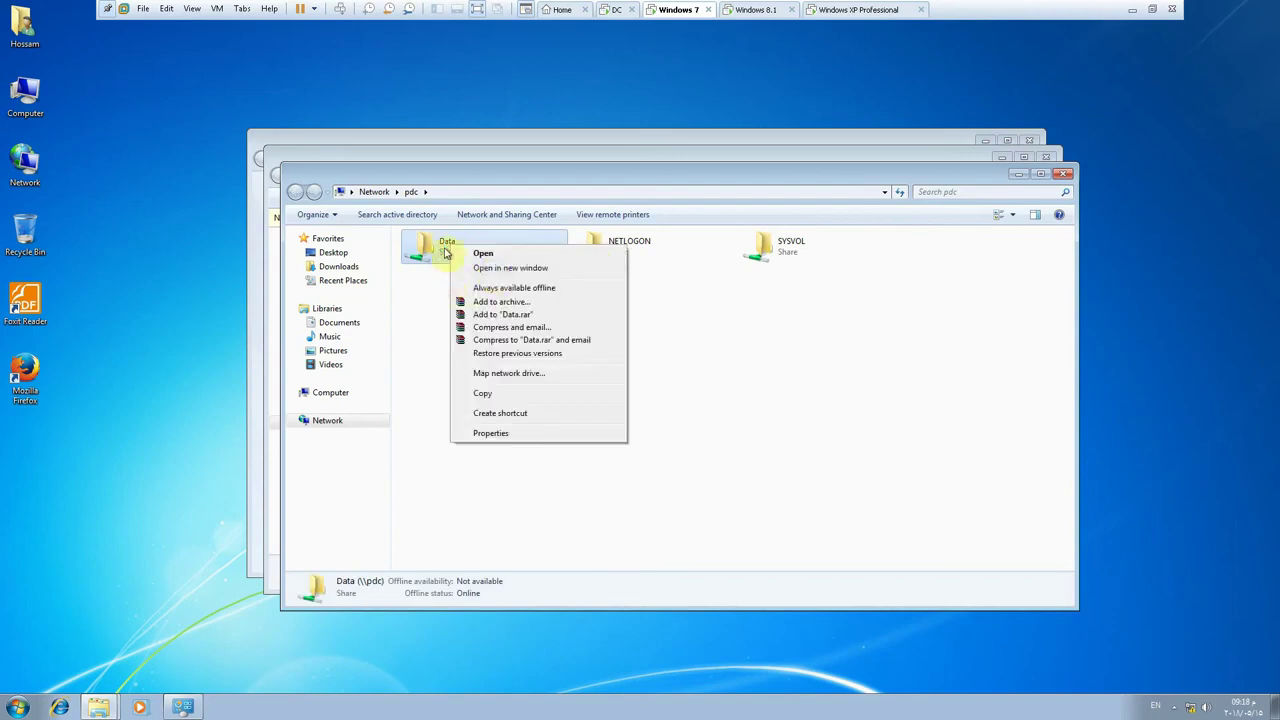
{"action": "left_click", "coordinate": [502, 376]}
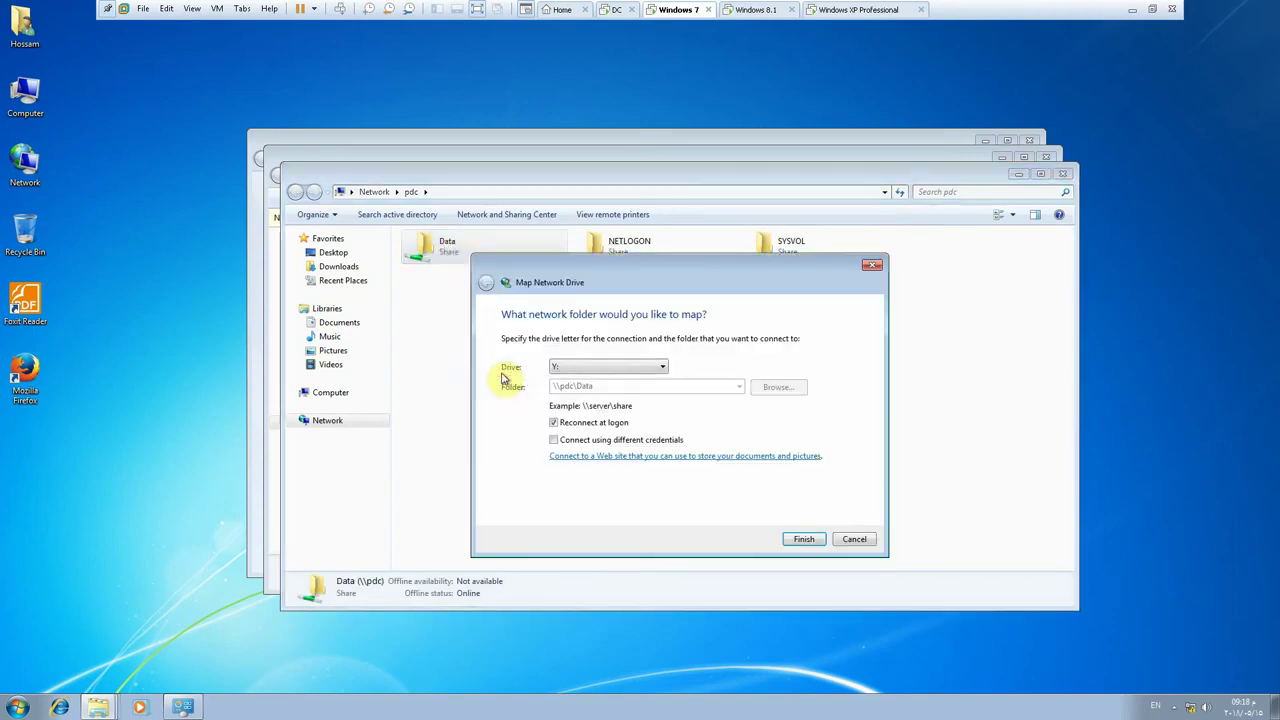
{"action": "left_click", "coordinate": [804, 536]}
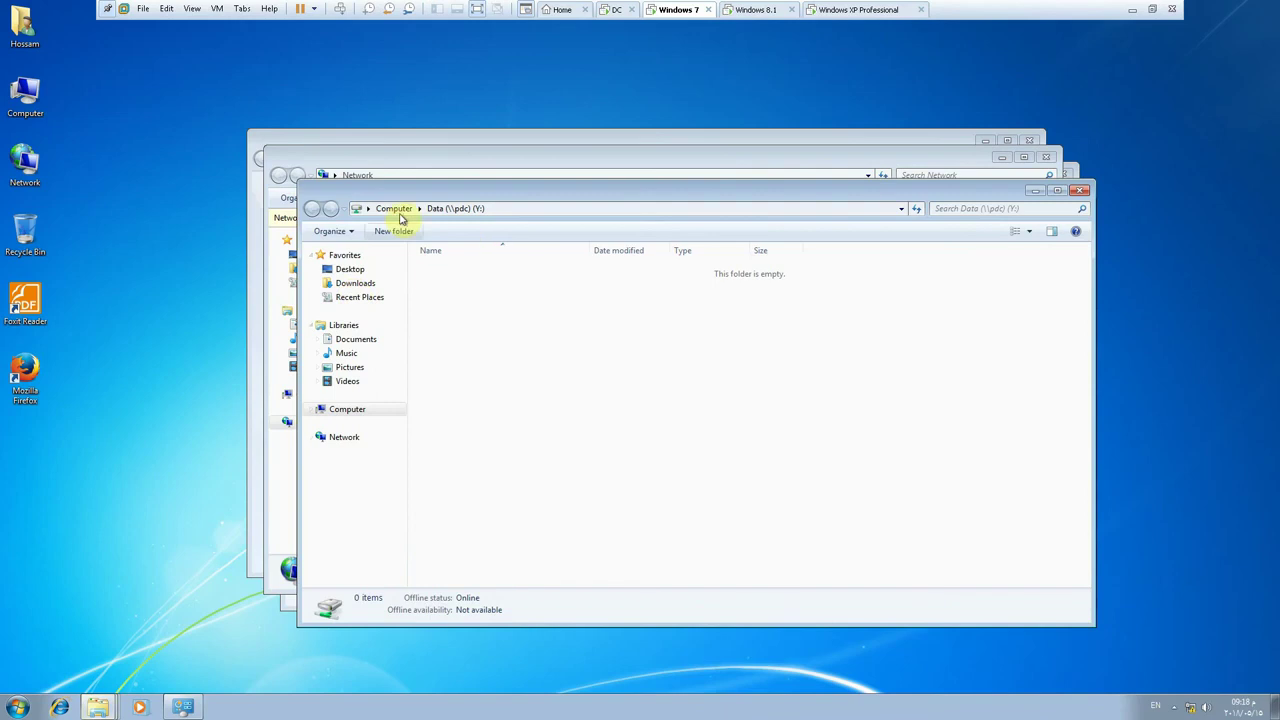
- Eject the disc from DVD Drive (D:) in Computer
{"action": "left_click", "coordinate": [394, 208]}
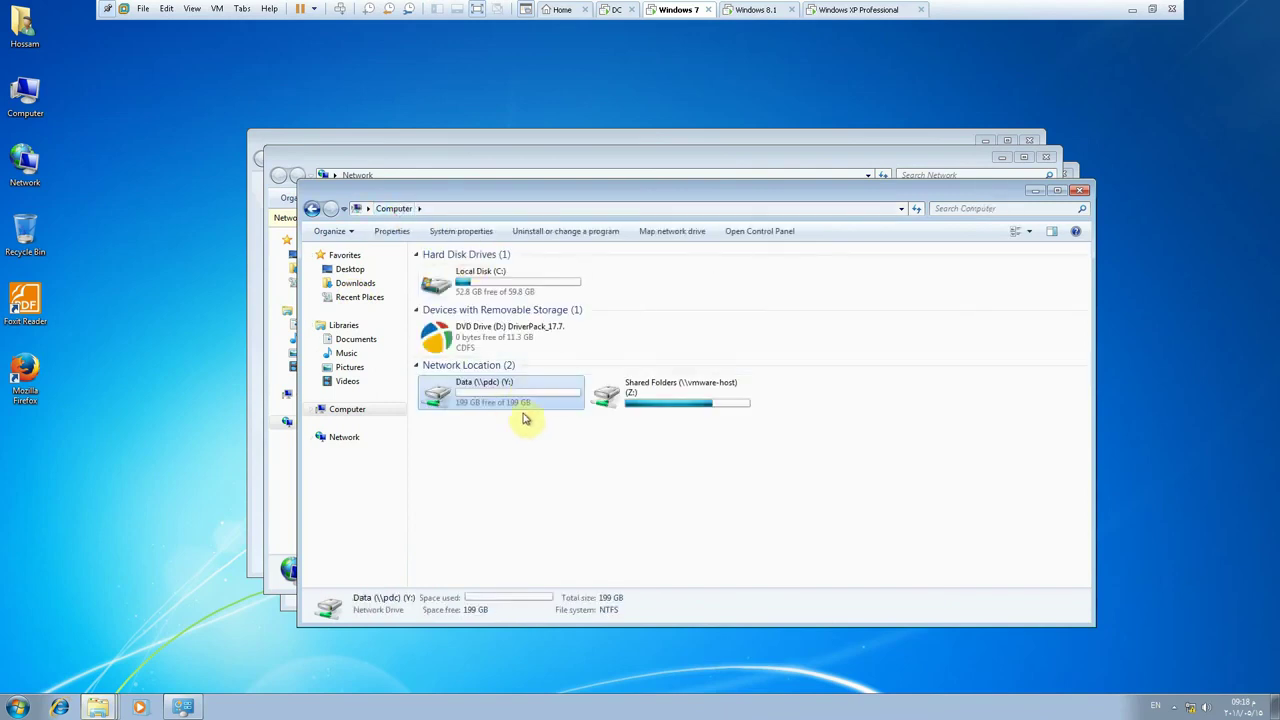
{"action": "left_click", "coordinate": [440, 334]}
{"action": "right_click", "coordinate": [462, 337]}
{"action": "left_click", "coordinate": [505, 467]}
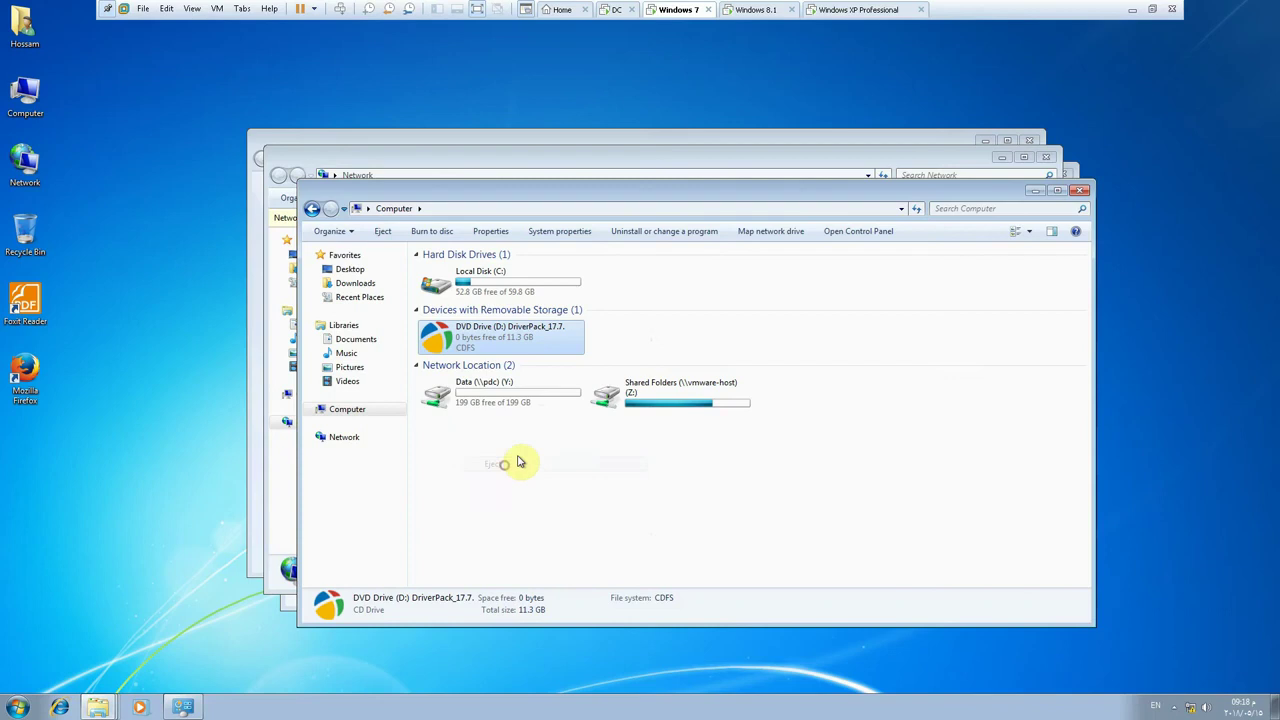
- On the DC server, close the Data Properties dialog and go up from New Volume (E:) to This PC
{"action": "left_click", "coordinate": [610, 9]}
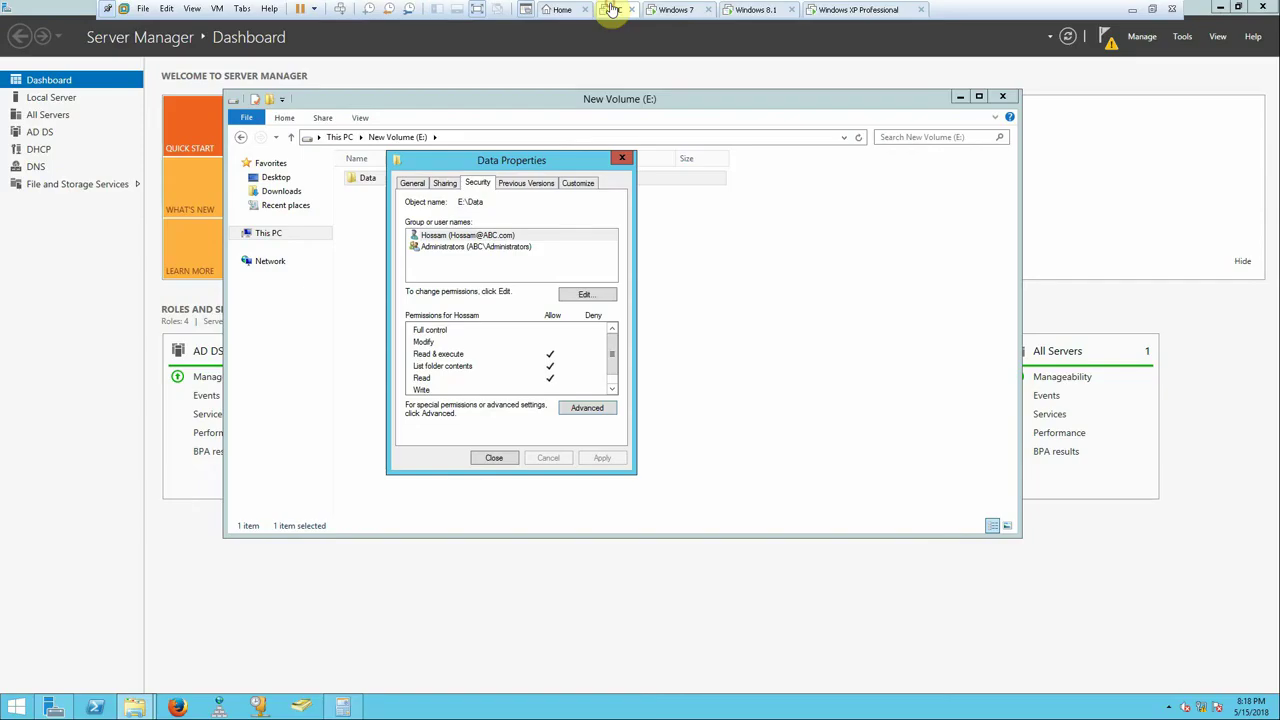
{"action": "key", "text": "Escape"}
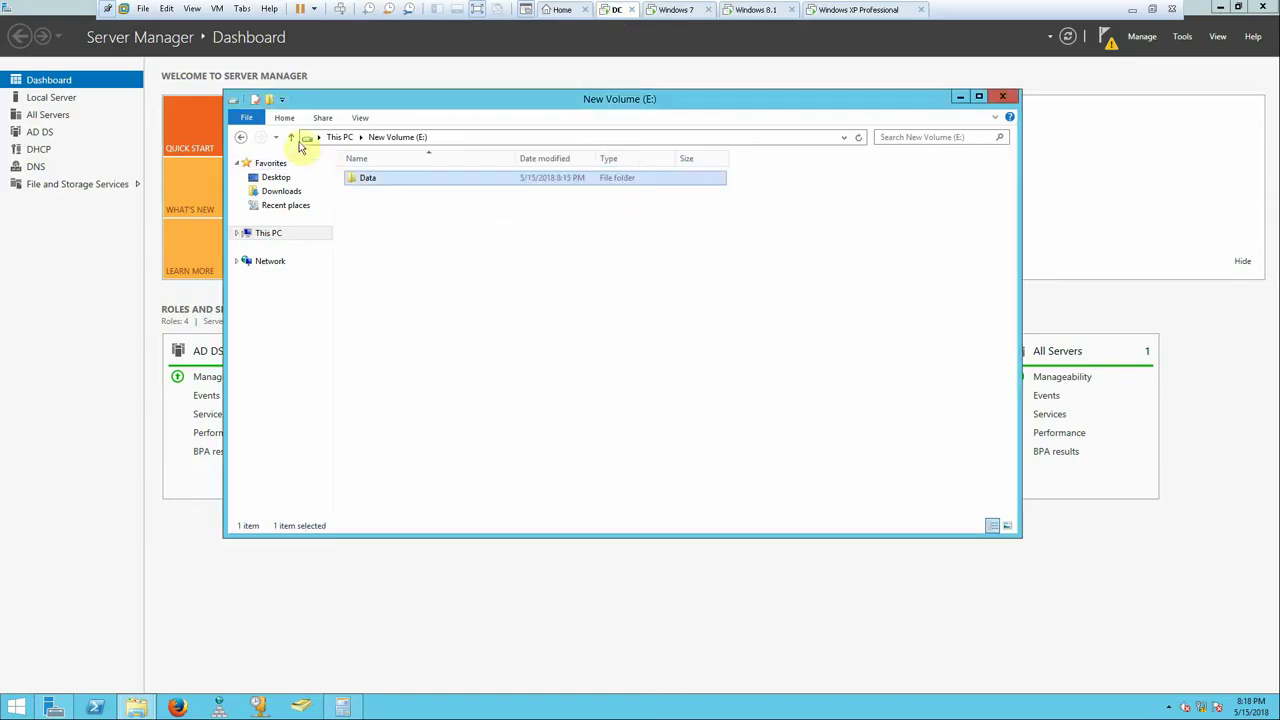
{"action": "left_click", "coordinate": [291, 137]}
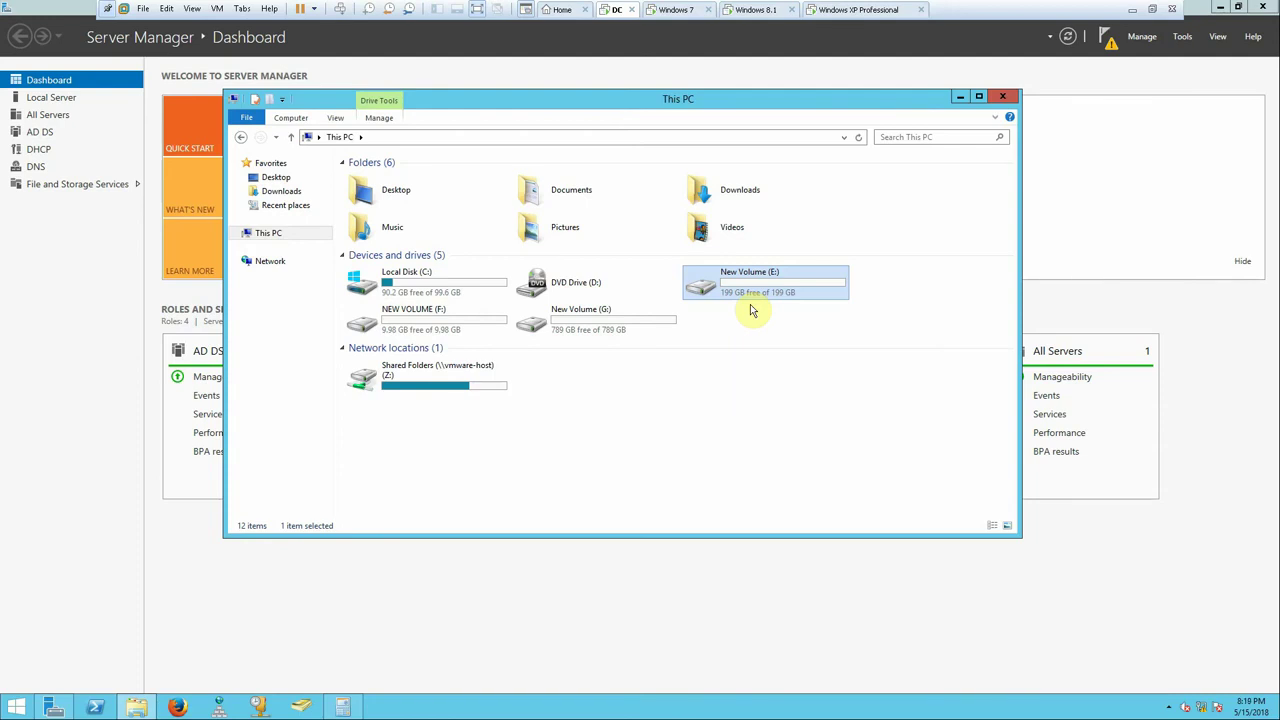
- Set the whiteboard pen colour to blue in Pen Styles
{"action": "left_click", "coordinate": [1138, 10]}
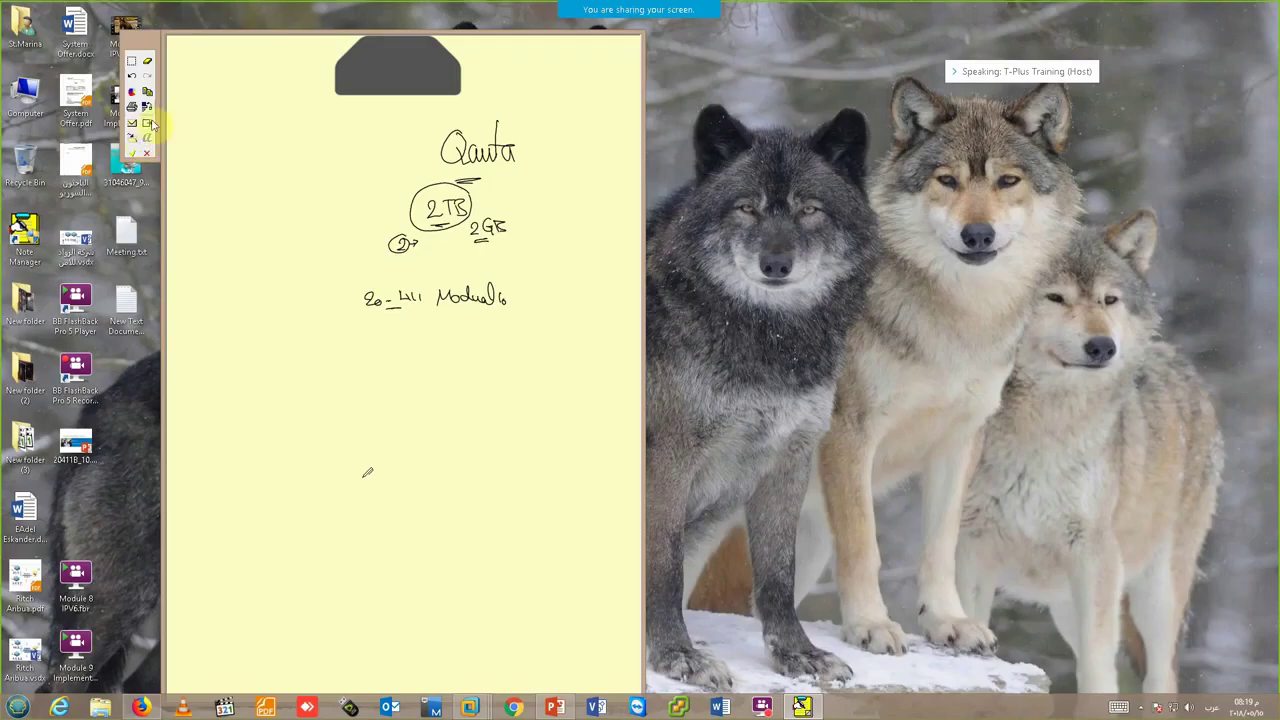
{"action": "left_click", "coordinate": [131, 91]}
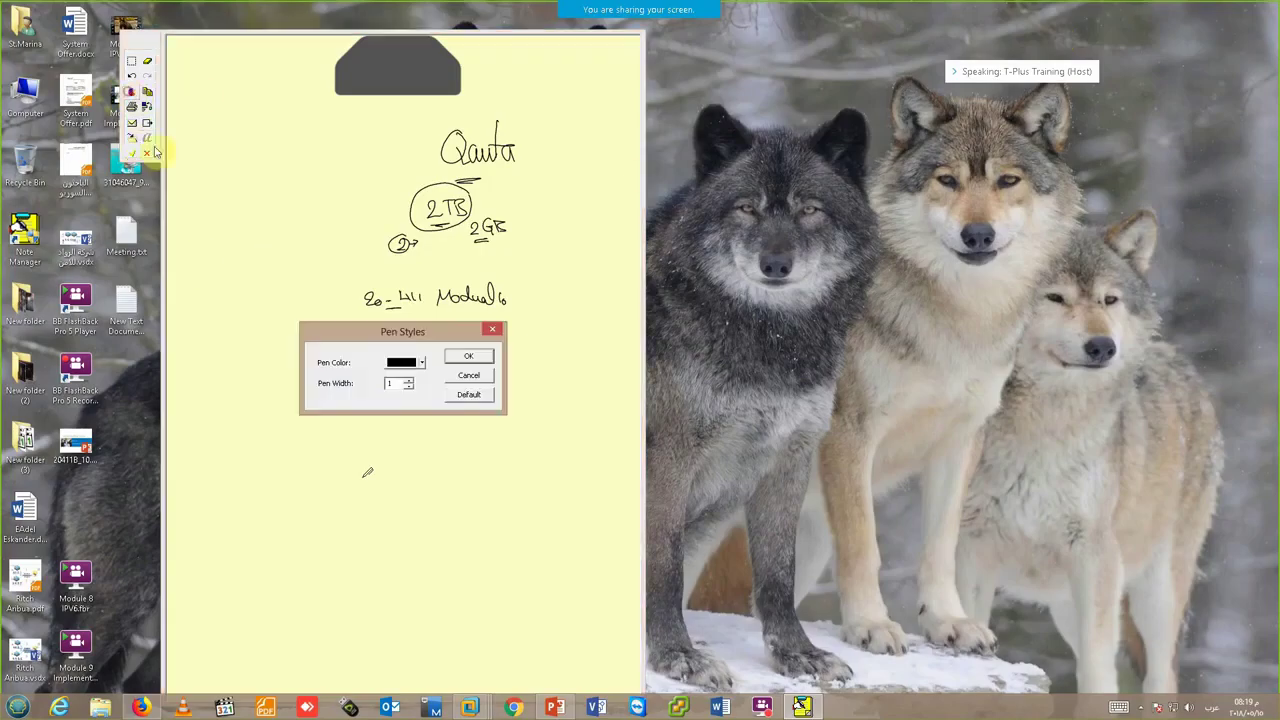
{"action": "left_click", "coordinate": [391, 364]}
{"action": "left_click", "coordinate": [397, 430]}
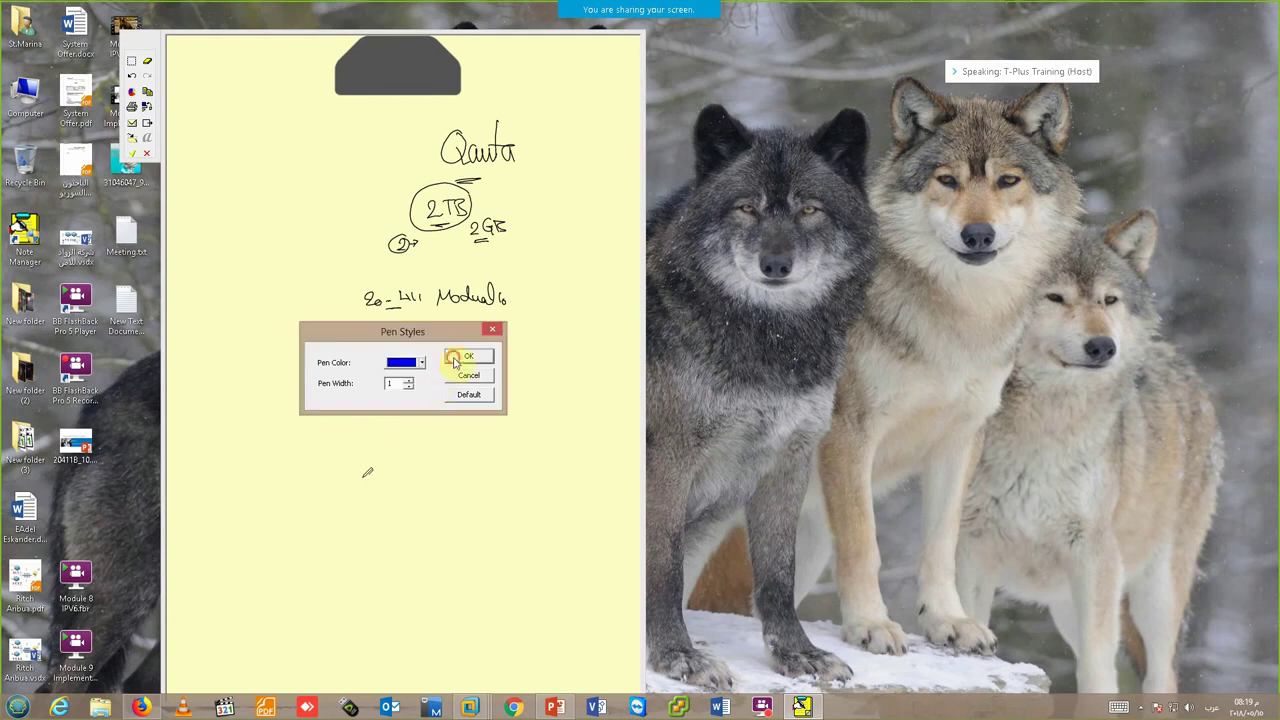
{"action": "left_click", "coordinate": [460, 358]}
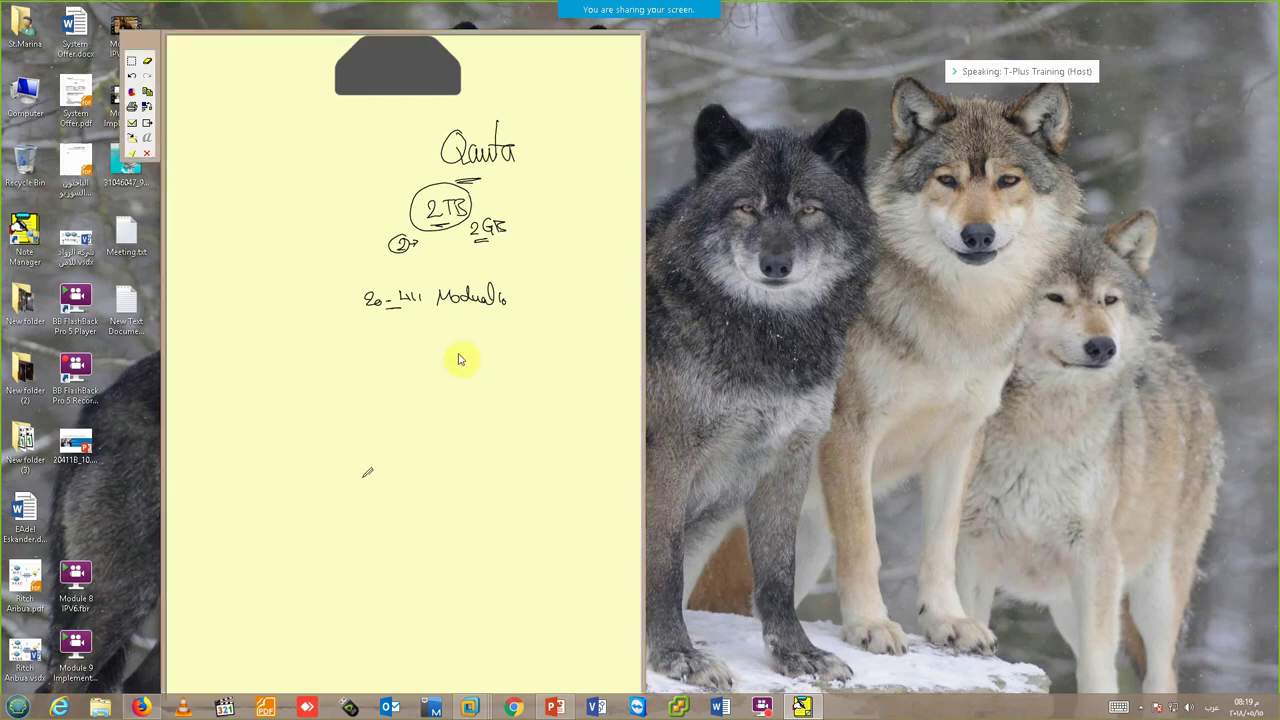
- Handwrite 'Sharefolder' and 'Client Access' with branching arrows beneath
{"action": "left_click_drag", "start_coordinate": [397, 321], "coordinate": [522, 326]}
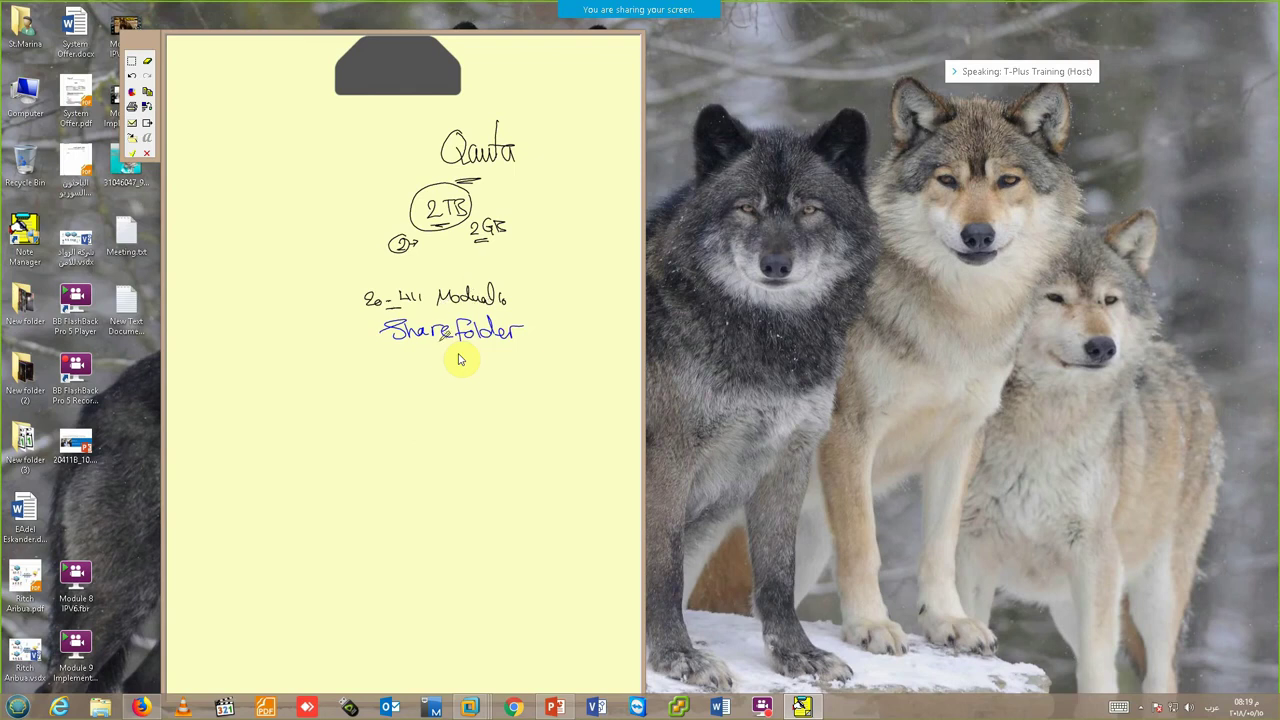
{"action": "left_click_drag", "start_coordinate": [450, 336], "coordinate": [429, 336]}
{"action": "mouse_move", "coordinate": [400, 352]}
{"action": "left_mouse_down"}
{"action": "mouse_move", "coordinate": [517, 358]}
{"action": "mouse_move", "coordinate": [372, 390]}
{"action": "mouse_move", "coordinate": [364, 406]}
{"action": "left_mouse_up"}
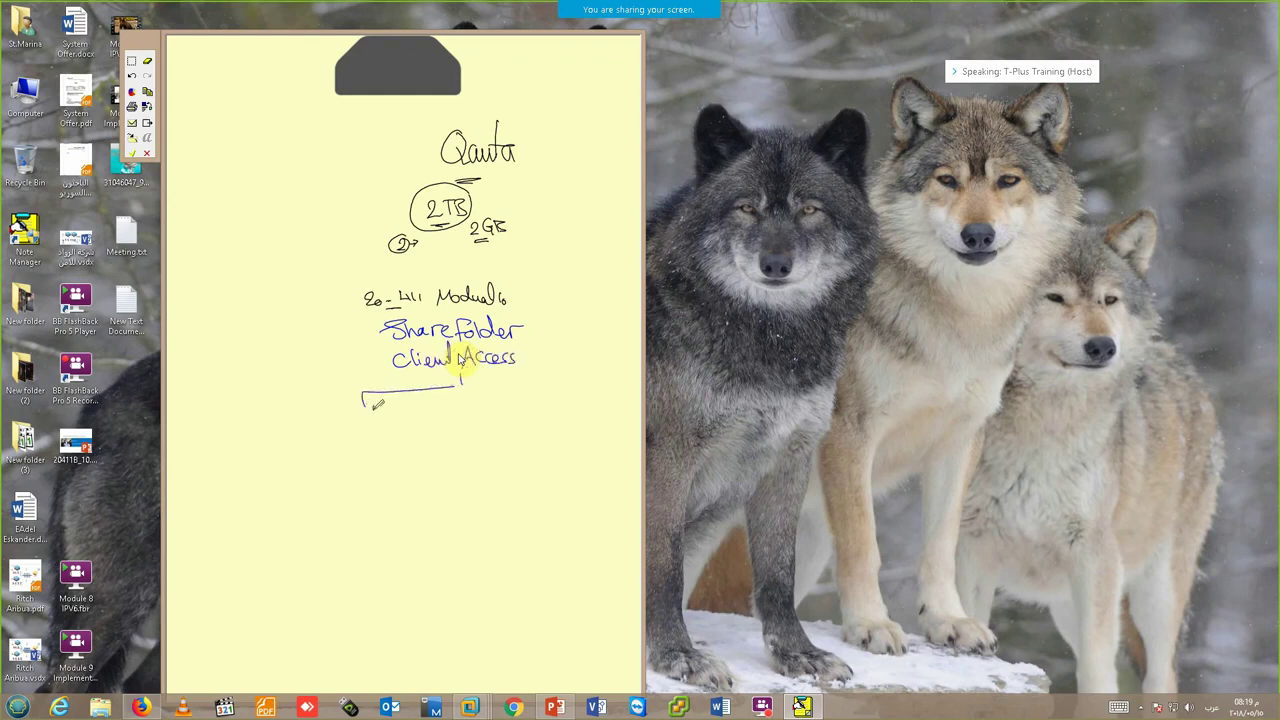
{"action": "mouse_move", "coordinate": [464, 378]}
{"action": "left_mouse_down"}
{"action": "mouse_move", "coordinate": [556, 375]}
{"action": "mouse_move", "coordinate": [558, 391]}
{"action": "left_mouse_up"}
- Write 'Network' and 'Local' under the arrows, adding a share path note under Network
{"action": "mouse_move", "coordinate": [348, 438]}
{"action": "left_mouse_down"}
{"action": "mouse_move", "coordinate": [360, 422]}
{"action": "mouse_move", "coordinate": [374, 434]}
{"action": "mouse_move", "coordinate": [422, 426]}
{"action": "left_mouse_up"}
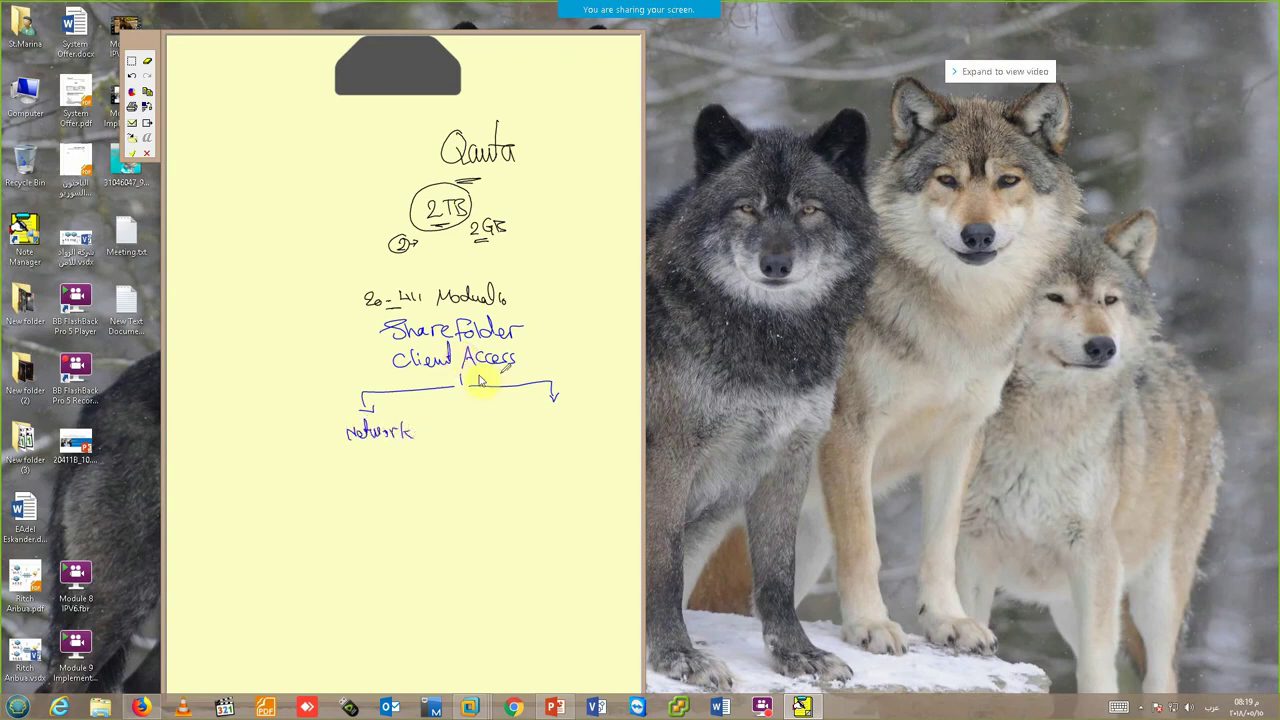
{"action": "mouse_move", "coordinate": [535, 408]}
{"action": "left_mouse_down"}
{"action": "mouse_move", "coordinate": [534, 423]}
{"action": "mouse_move", "coordinate": [569, 400]}
{"action": "mouse_move", "coordinate": [578, 426]}
{"action": "left_mouse_up"}
{"action": "mouse_move", "coordinate": [364, 400]}
{"action": "left_mouse_down"}
{"action": "mouse_move", "coordinate": [380, 392]}
{"action": "mouse_move", "coordinate": [370, 404]}
{"action": "left_mouse_up"}
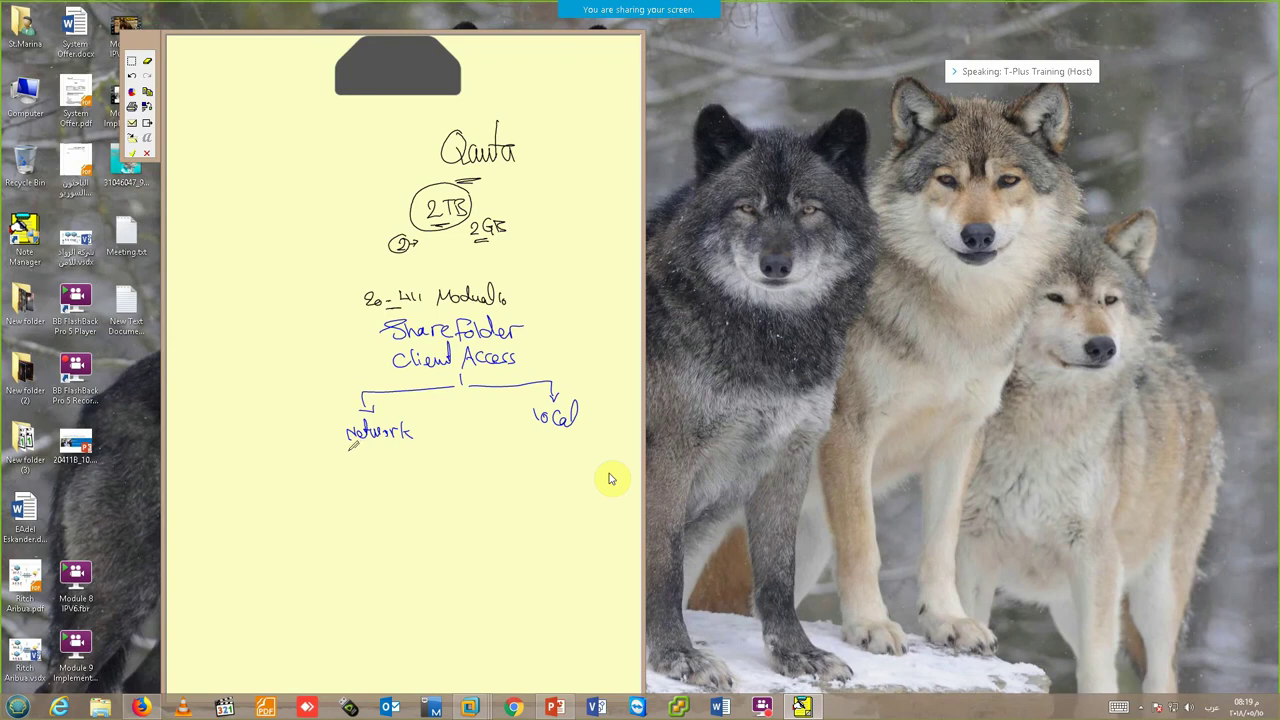
{"action": "left_click_drag", "start_coordinate": [348, 448], "coordinate": [352, 457]}
{"action": "mouse_move", "coordinate": [354, 448]}
{"action": "left_mouse_down"}
{"action": "mouse_move", "coordinate": [394, 456]}
{"action": "mouse_move", "coordinate": [398, 440]}
{"action": "left_mouse_up"}
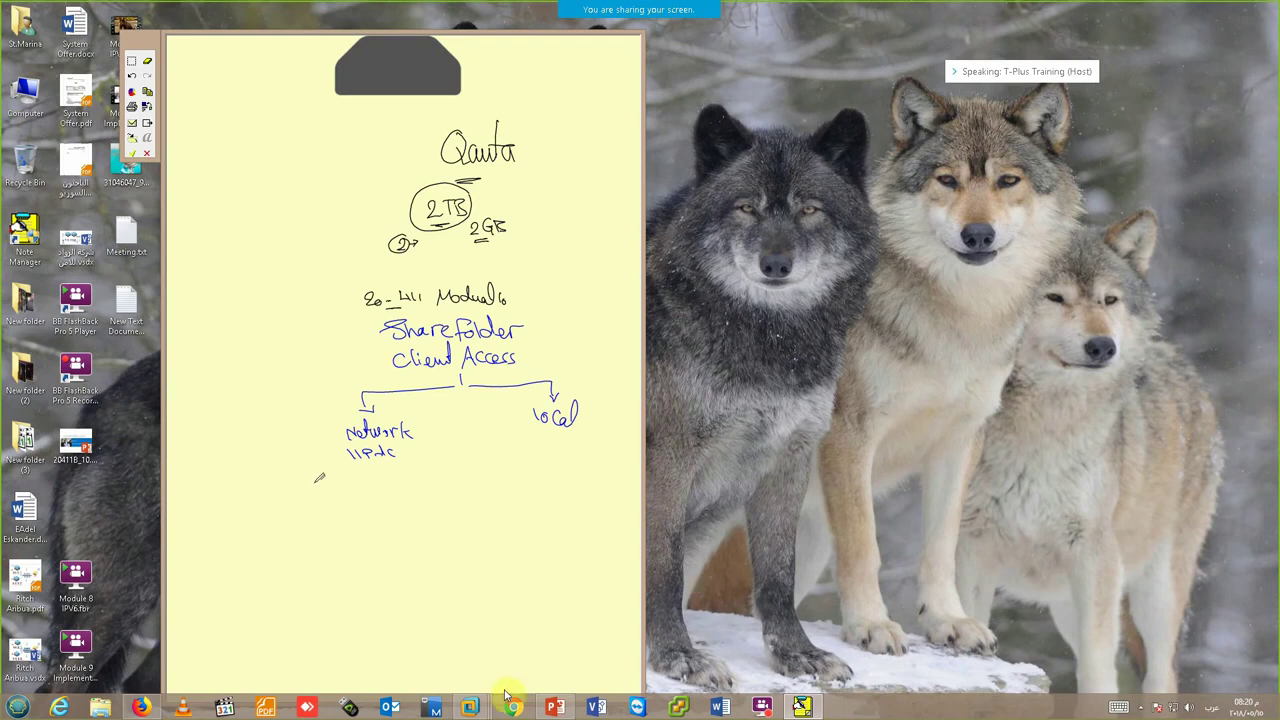
{"action": "left_click", "coordinate": [472, 708]}
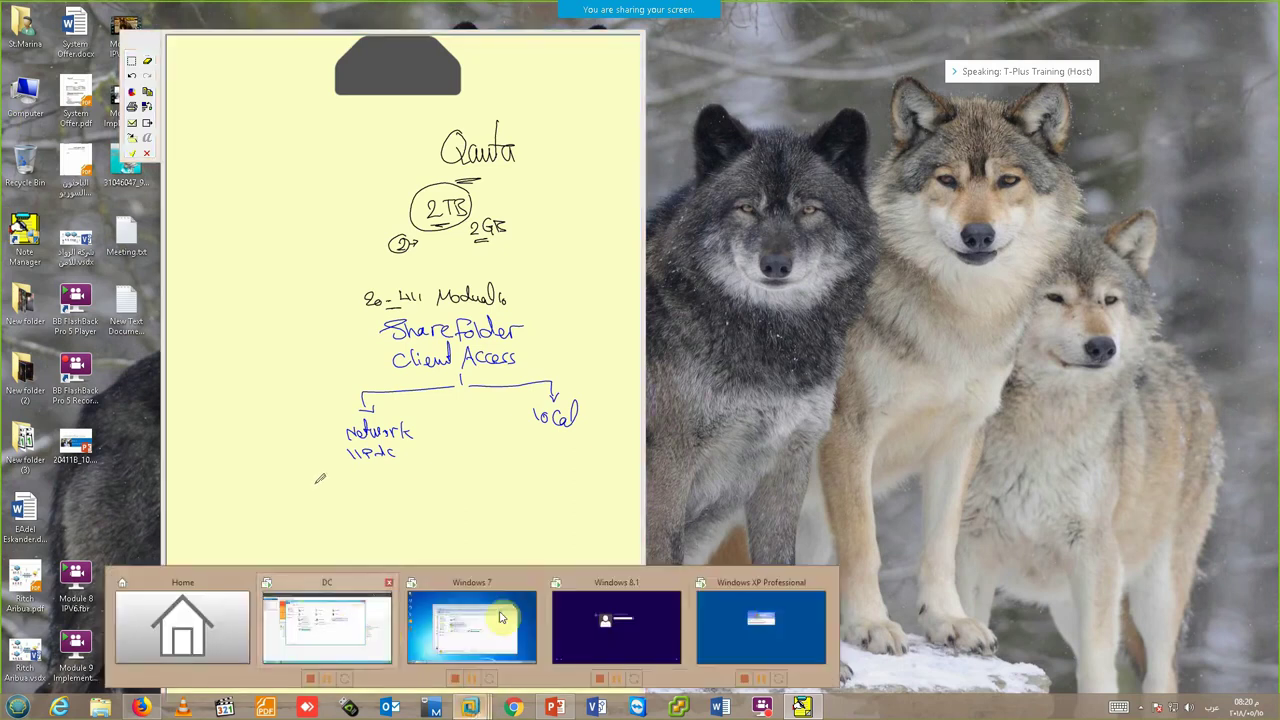
- On Windows 7, open the firewall on/off settings and enter the administrator username and password
{"action": "key", "text": "alt+Tab"}
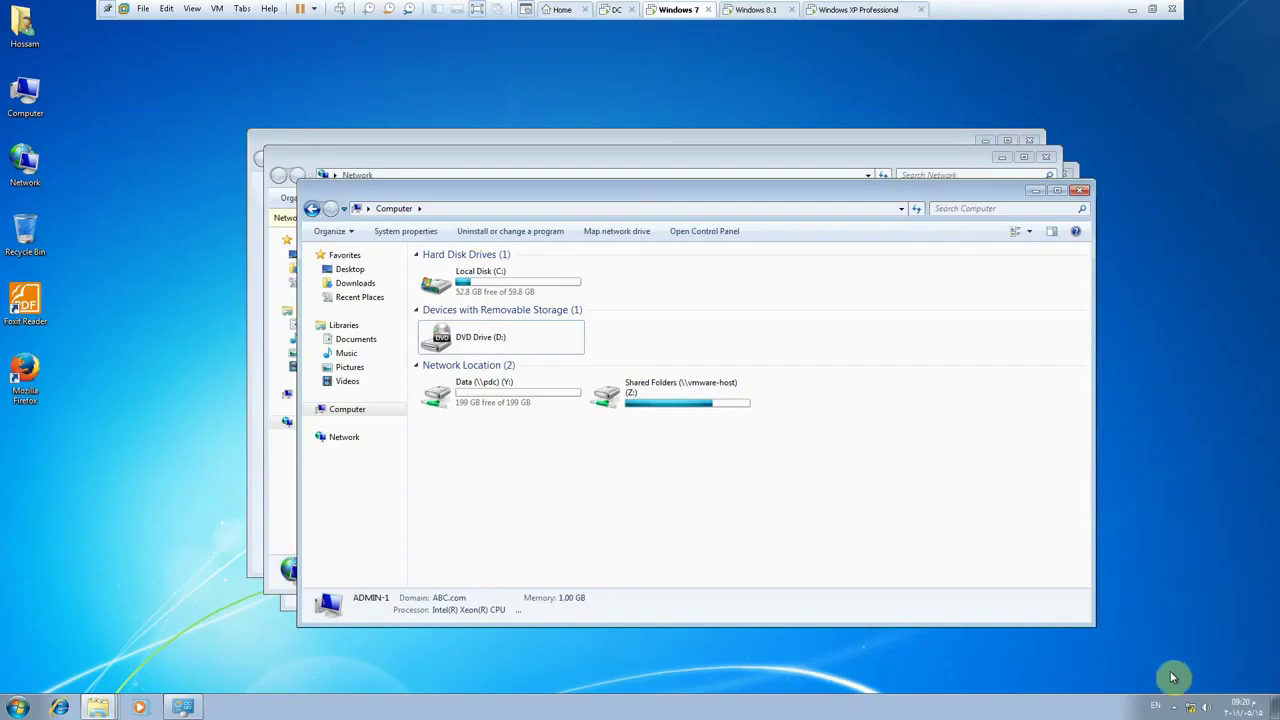
{"action": "right_click", "coordinate": [1190, 708]}
{"action": "left_click", "coordinate": [1100, 680]}
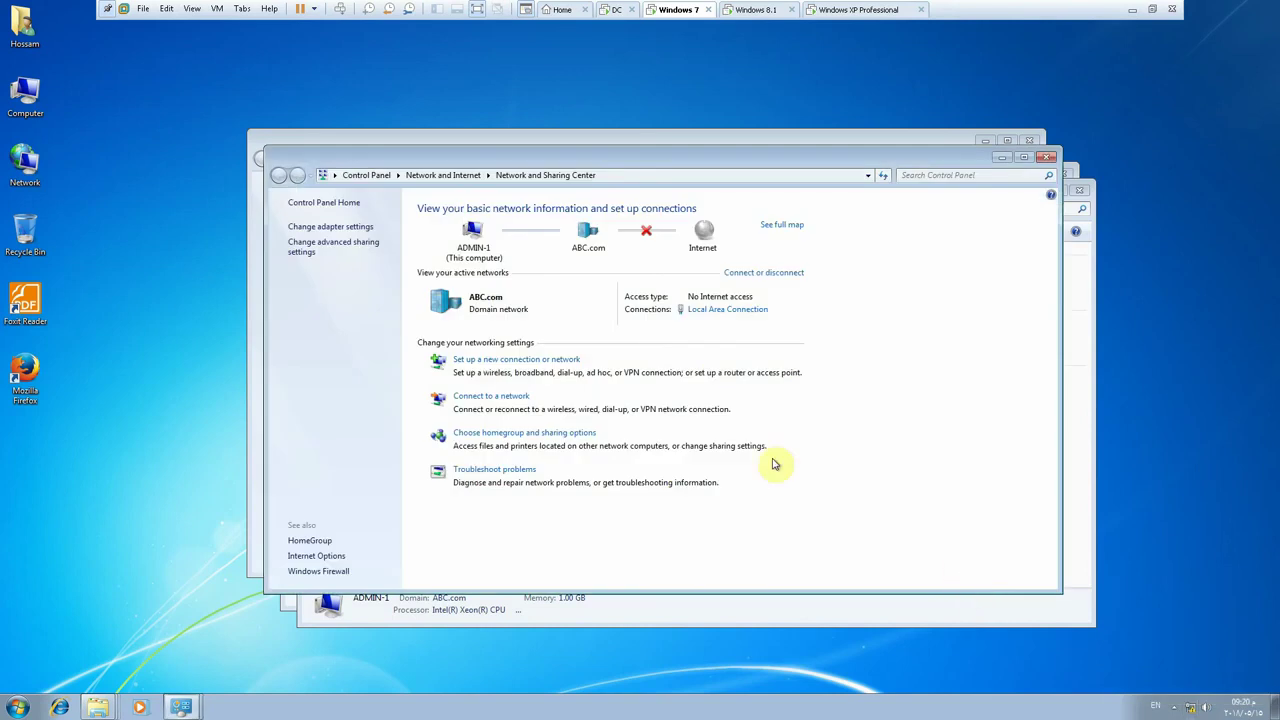
{"action": "left_click", "coordinate": [336, 571]}
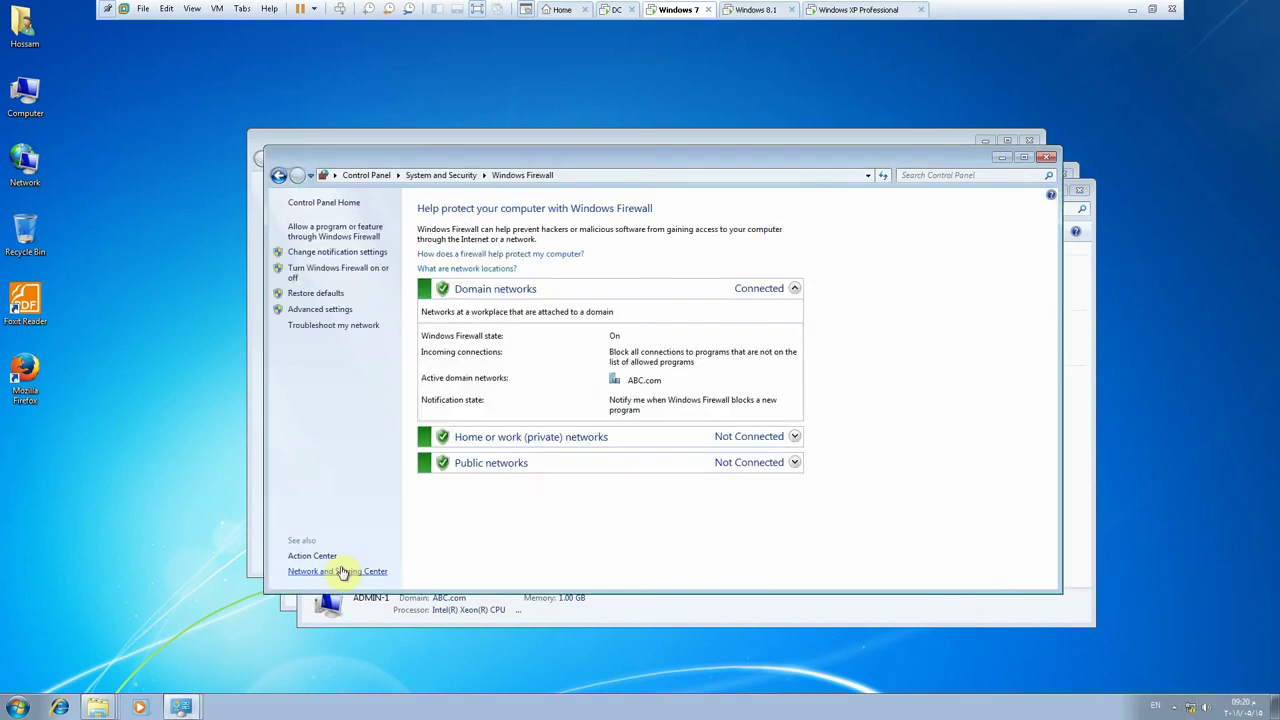
{"action": "left_click", "coordinate": [351, 268]}
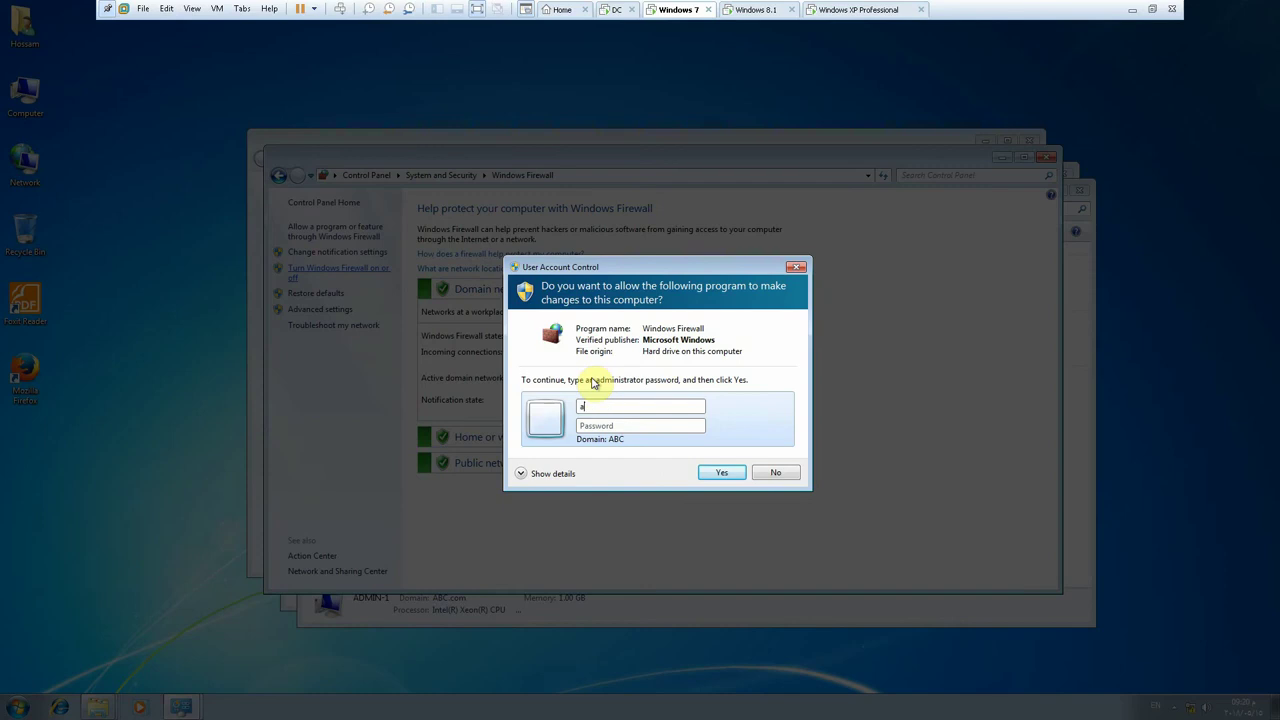
{"action": "type", "text": "dministrator"}
{"action": "key", "text": "Tab"}
{"action": "type", "text": "P"}
{"action": "key", "text": "Return"}
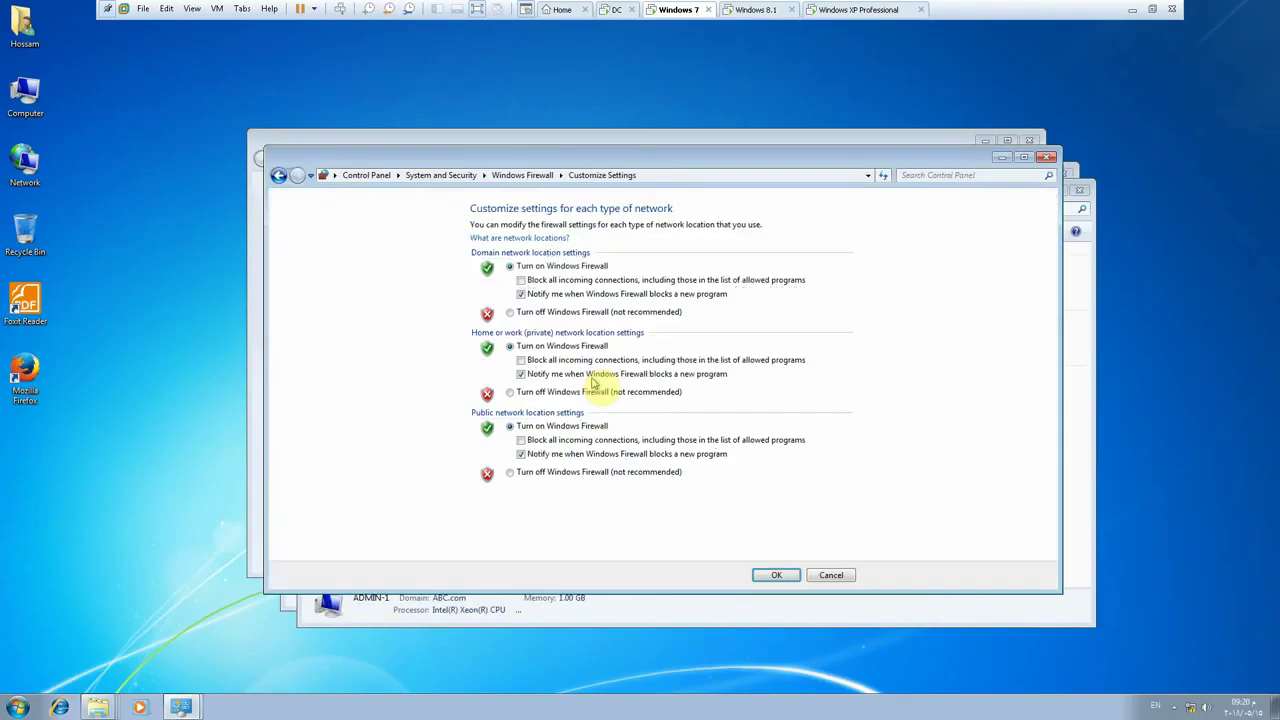
- Turn the firewall off for domain, private and public networks, then return to the DC
{"action": "left_click", "coordinate": [545, 312]}
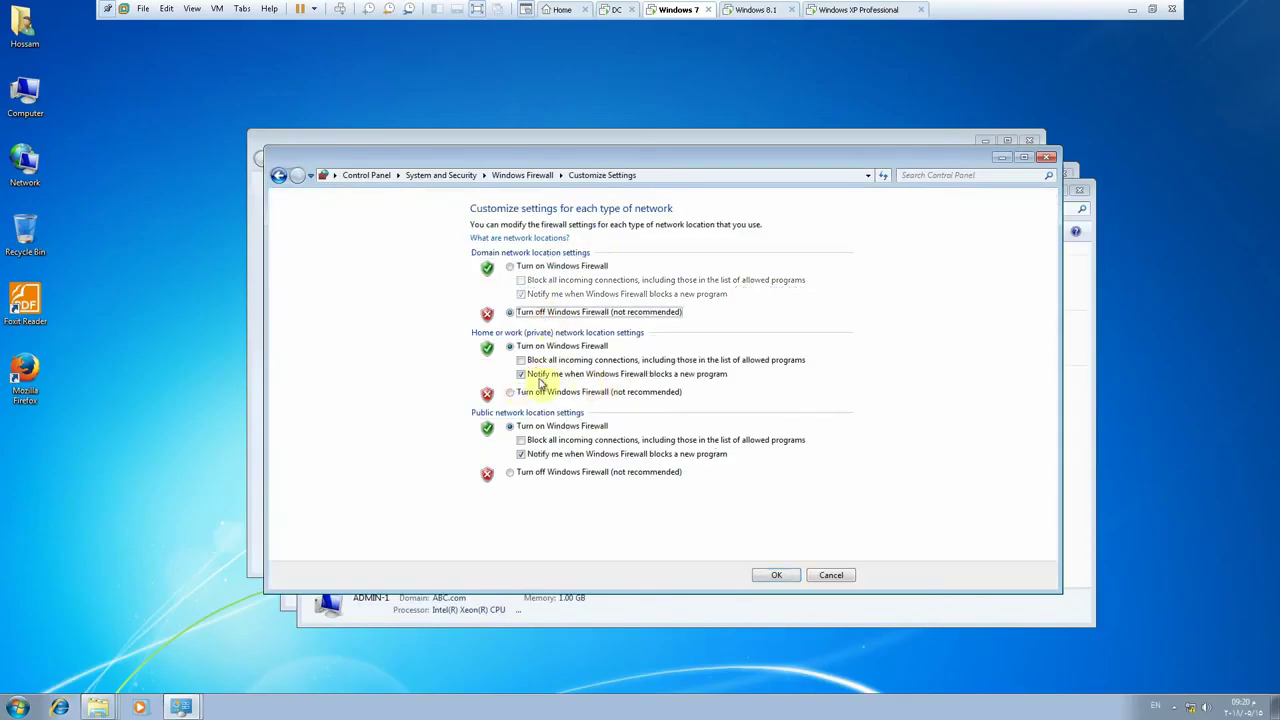
{"action": "left_click", "coordinate": [541, 391]}
{"action": "left_click", "coordinate": [537, 473]}
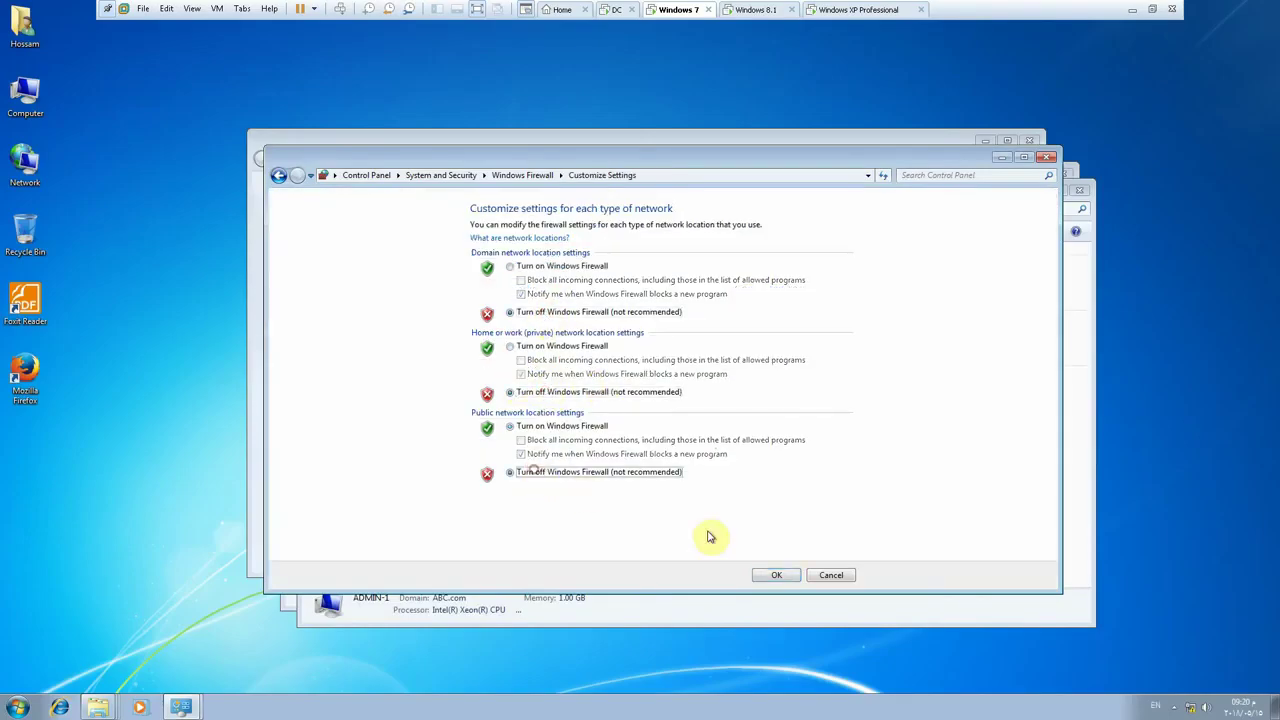
{"action": "left_click", "coordinate": [774, 576]}
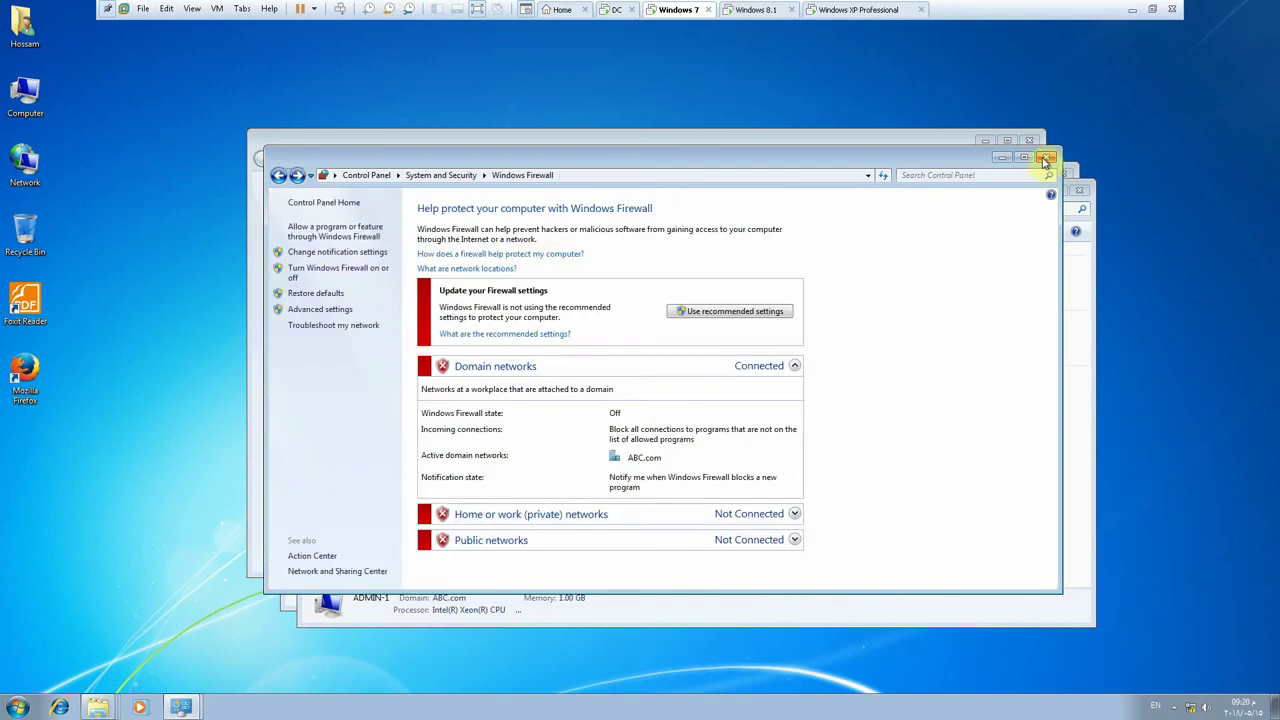
{"action": "left_click", "coordinate": [1046, 157]}
{"action": "left_click", "coordinate": [610, 9]}
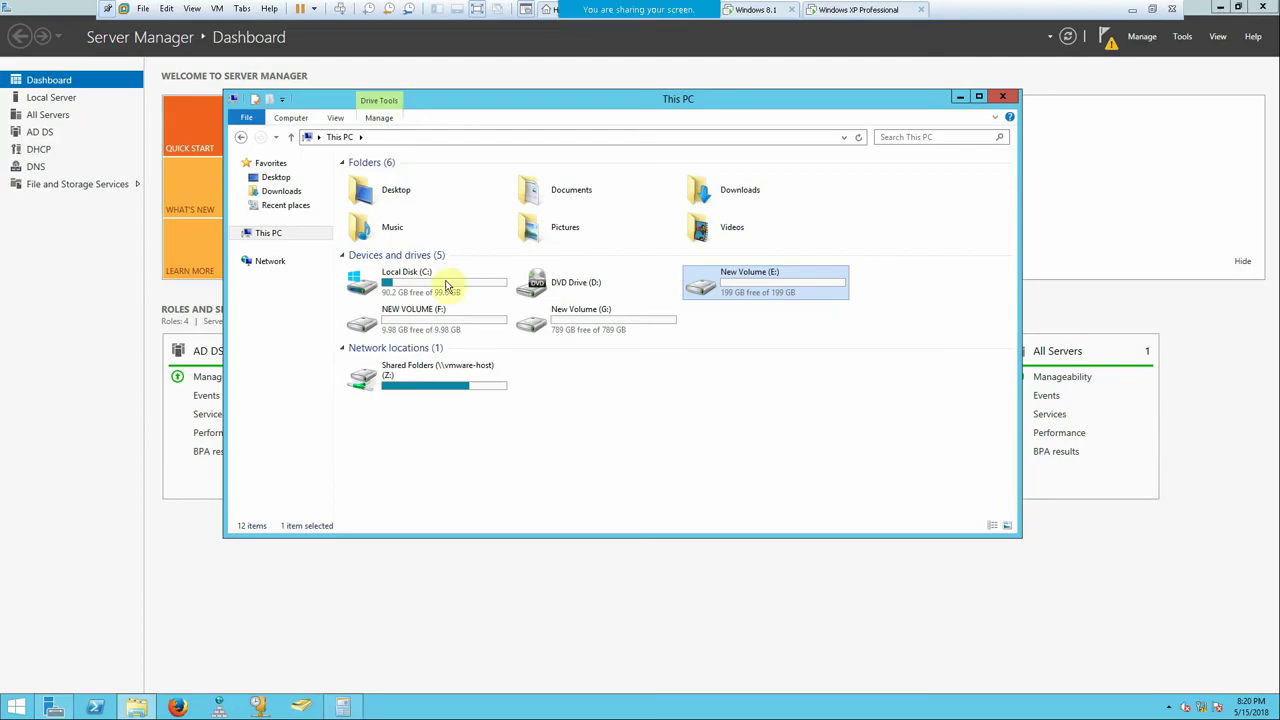
- Open Computer Management for computer ADMIN-1 from Active Directory Users and Computers
{"action": "left_click", "coordinate": [300, 706]}
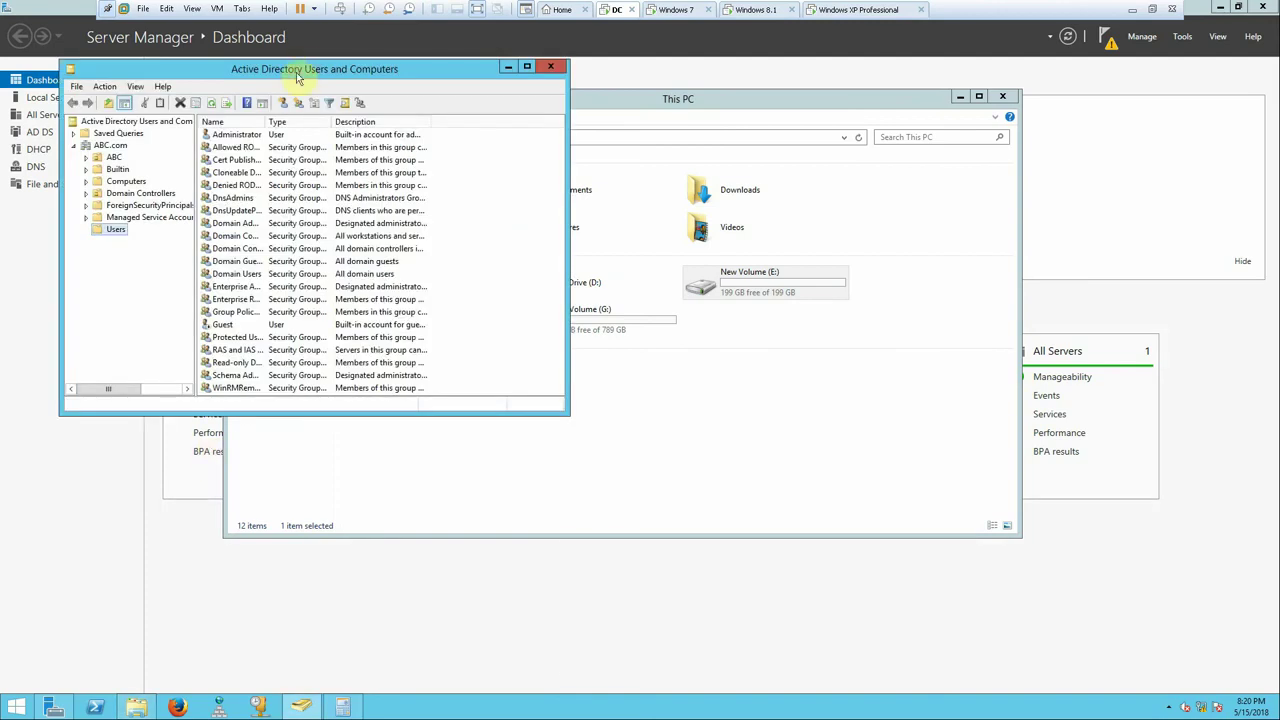
{"action": "double_click", "coordinate": [306, 66]}
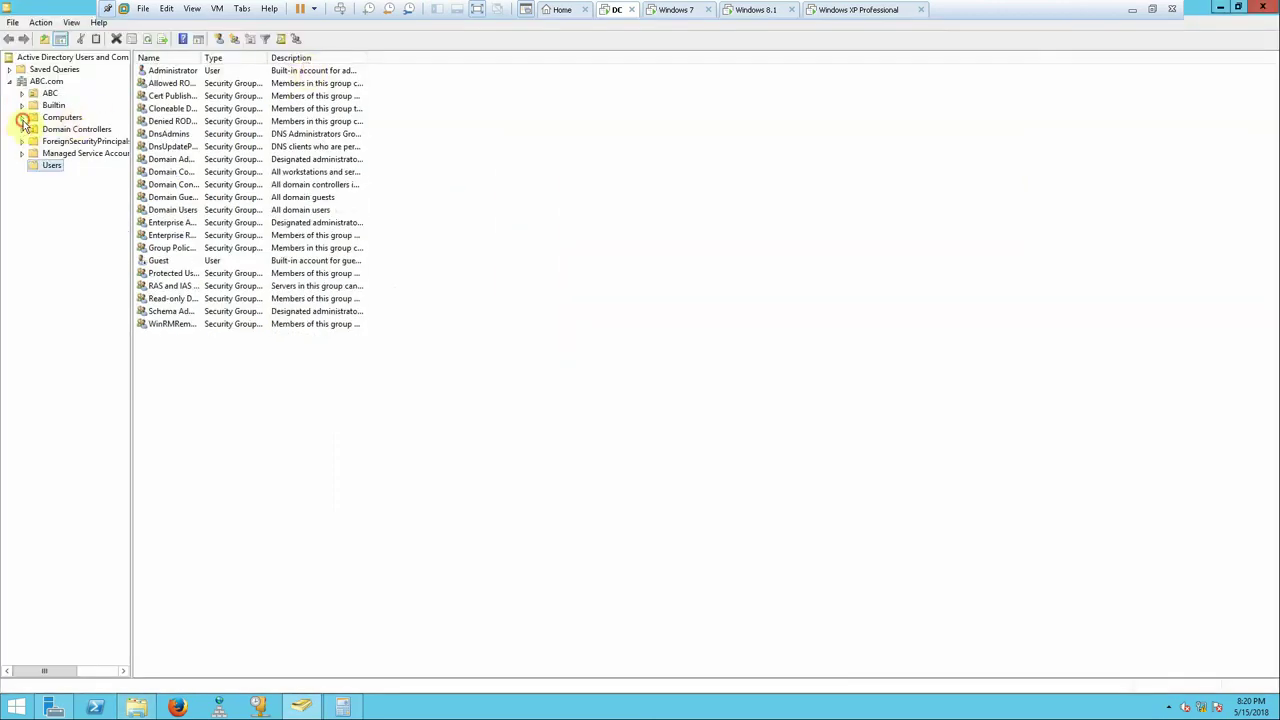
{"action": "left_click", "coordinate": [55, 118]}
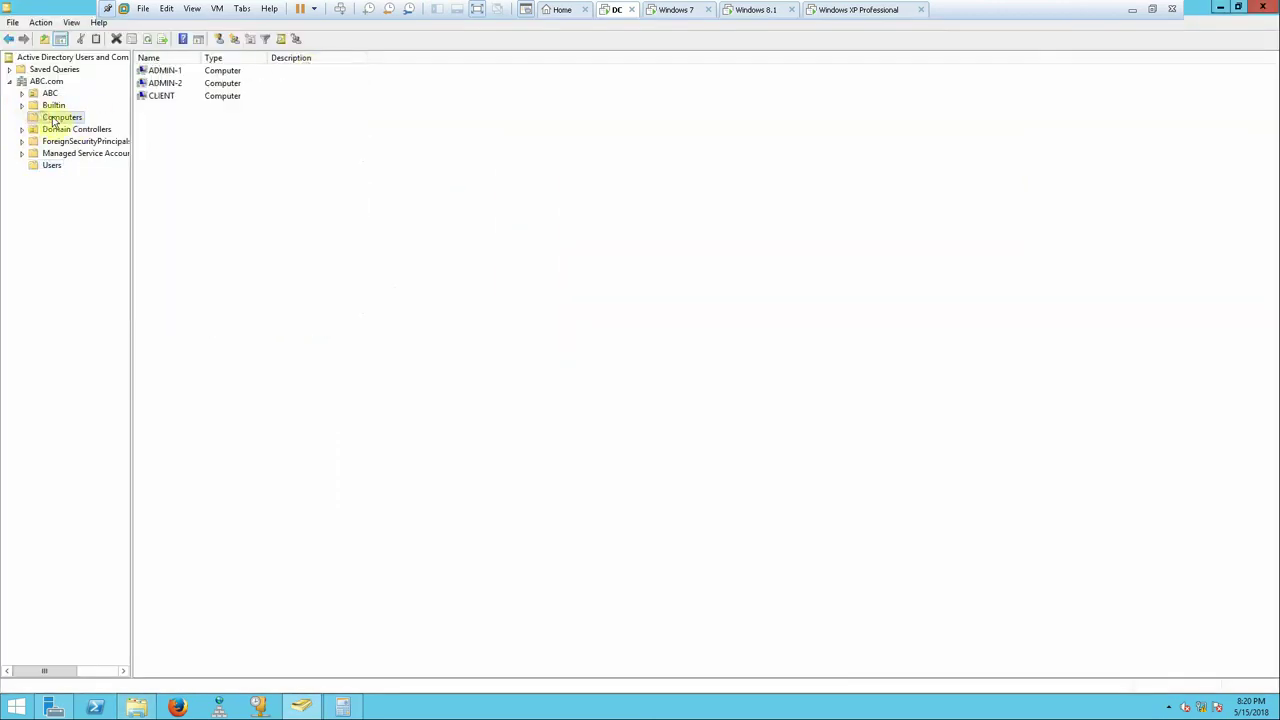
{"action": "right_click", "coordinate": [178, 73]}
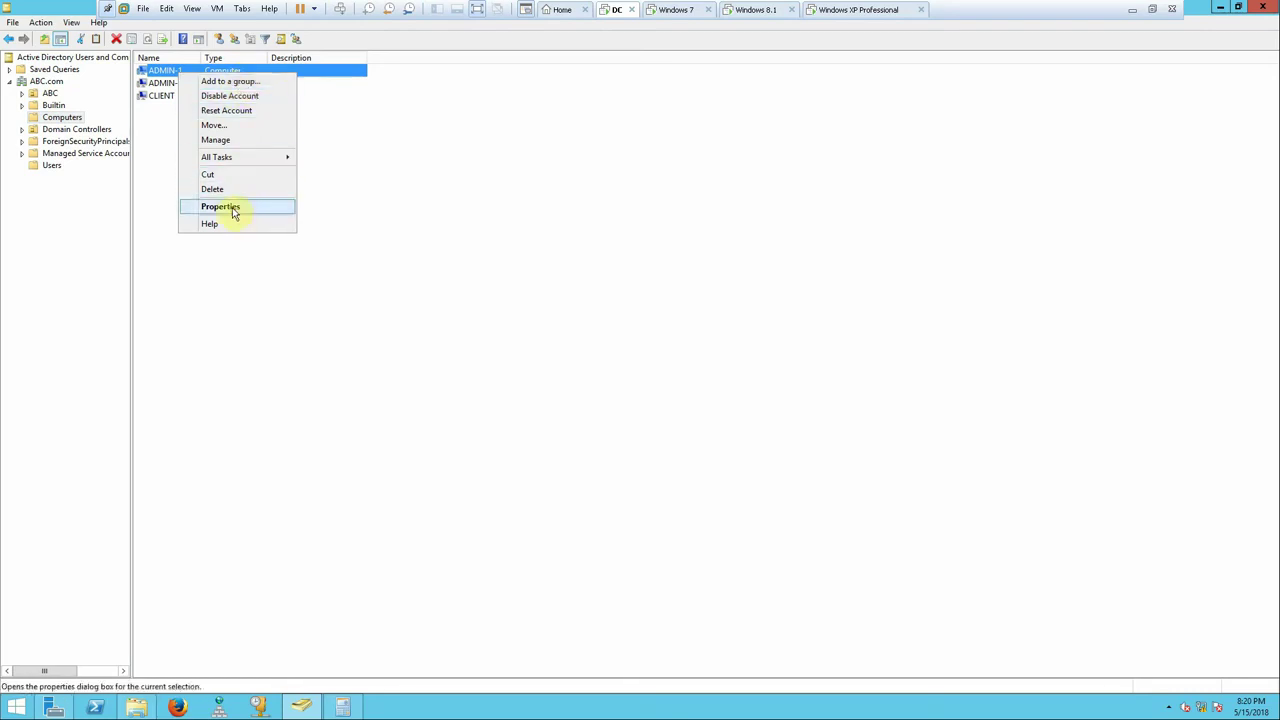
{"action": "left_click", "coordinate": [236, 141]}
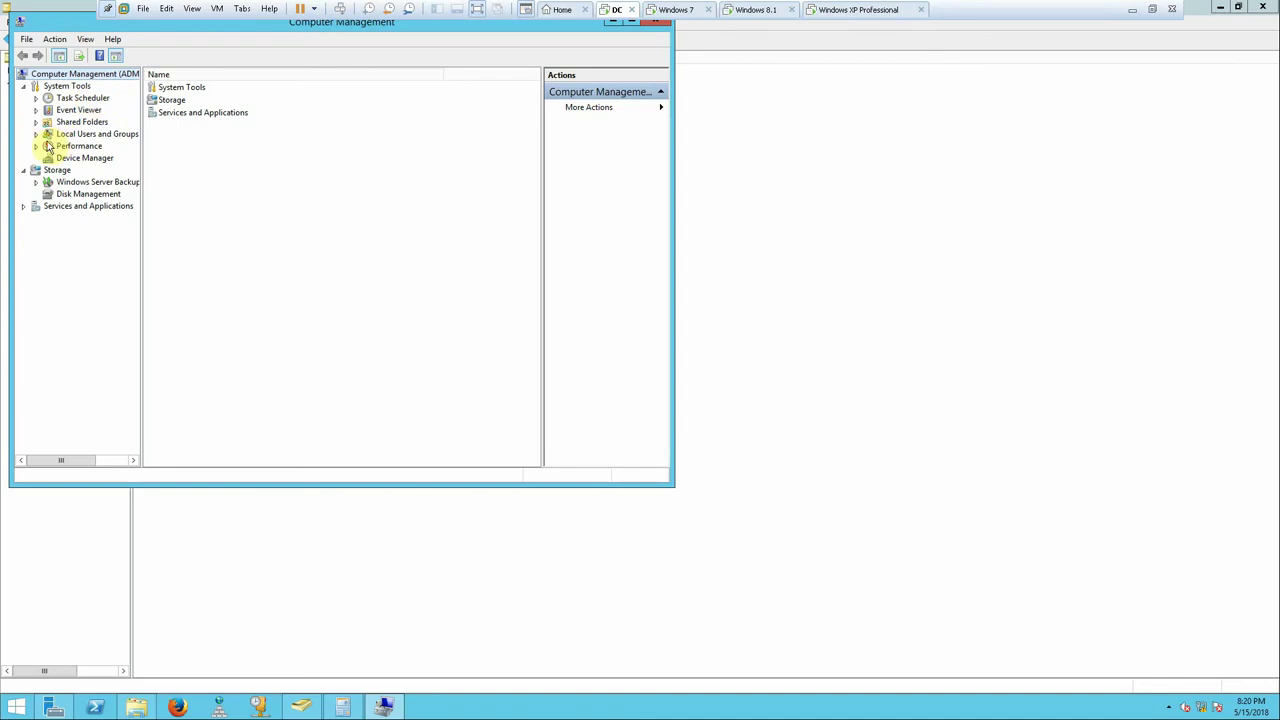
{"action": "left_click", "coordinate": [100, 134]}
{"action": "left_click", "coordinate": [37, 135]}
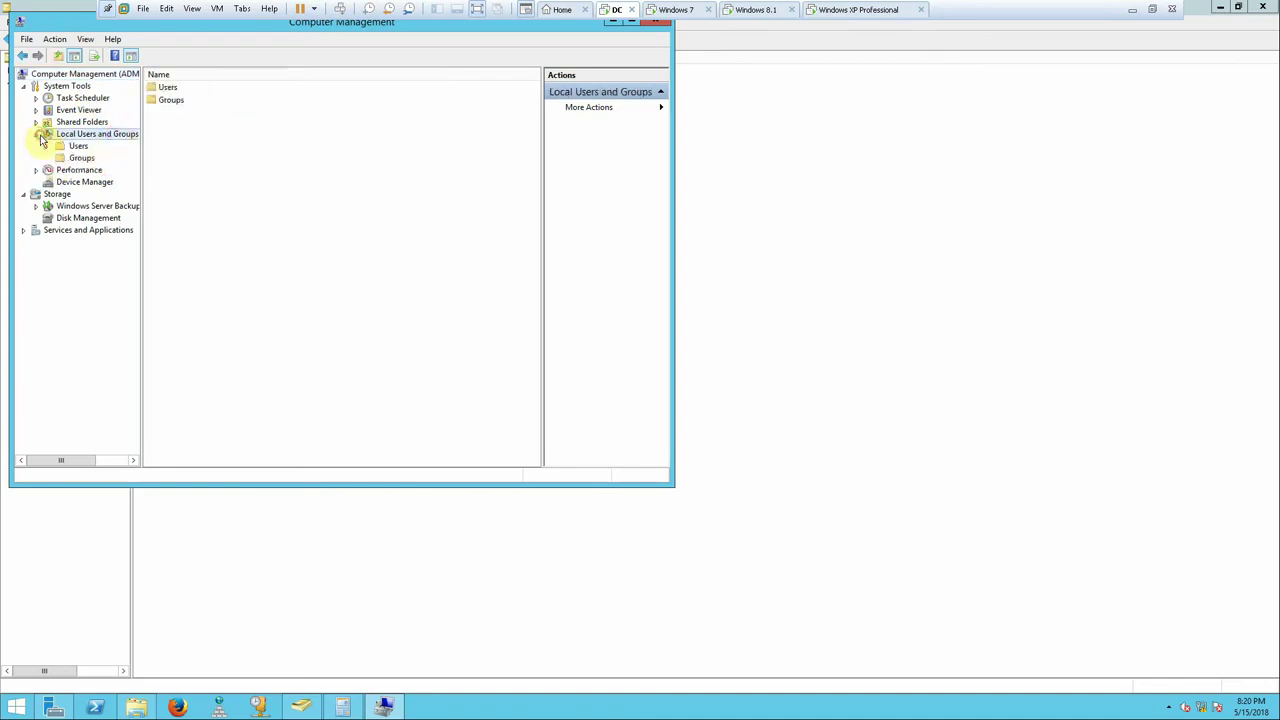
{"action": "left_click_drag", "start_coordinate": [673, 484], "coordinate": [817, 573]}
- Open the C$ share from ADMIN-1's Shared Folders > Shares list, then close it
{"action": "left_click", "coordinate": [80, 122]}
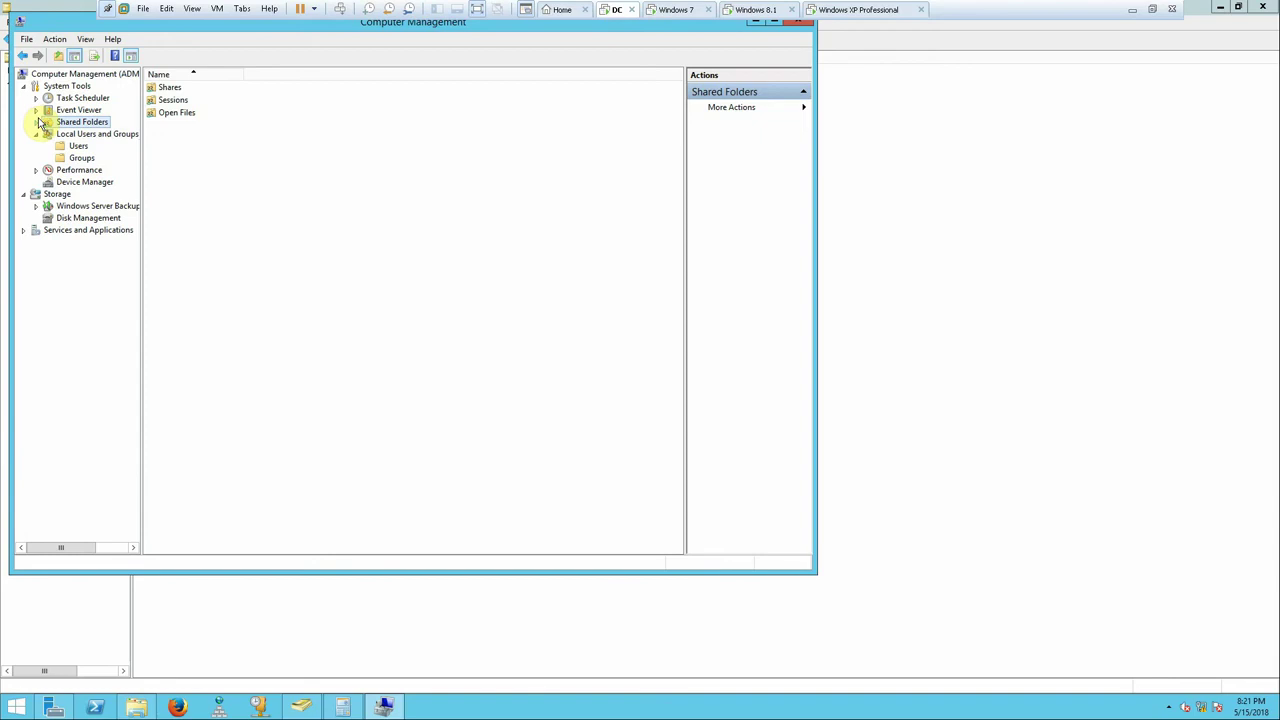
{"action": "left_click", "coordinate": [36, 122]}
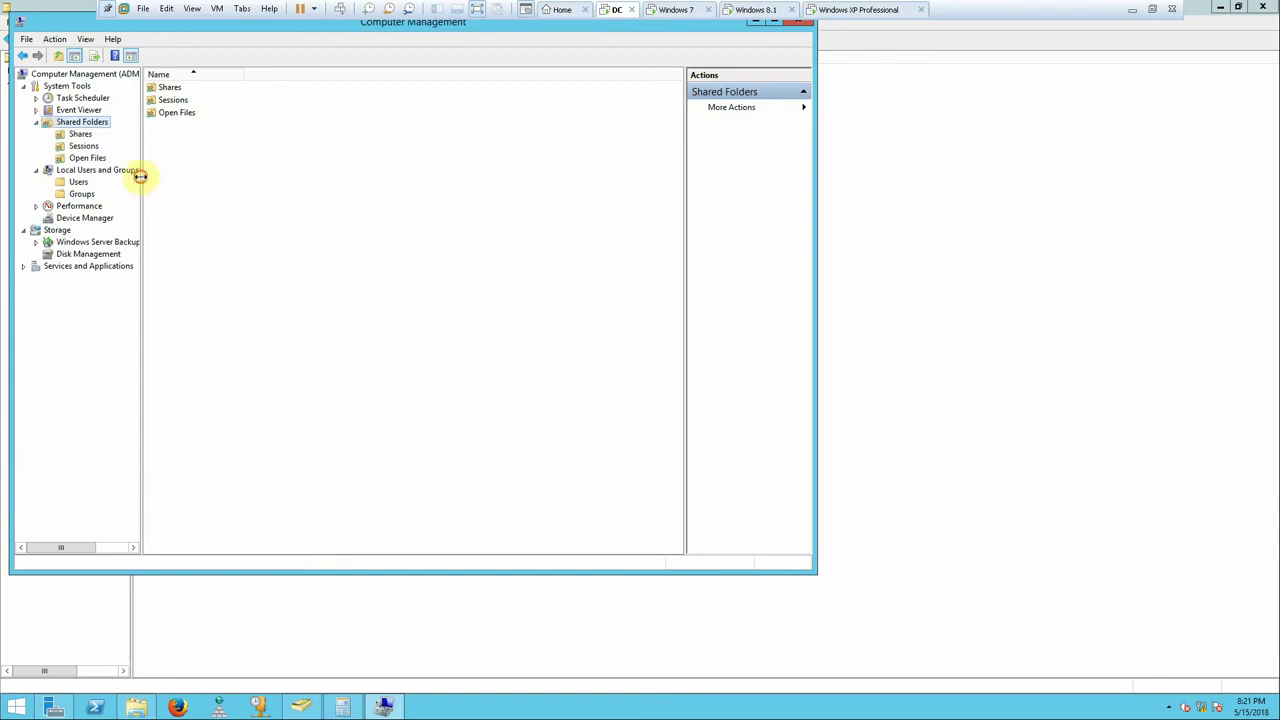
{"action": "left_click_drag", "start_coordinate": [140, 180], "coordinate": [195, 195]}
{"action": "left_click", "coordinate": [80, 134]}
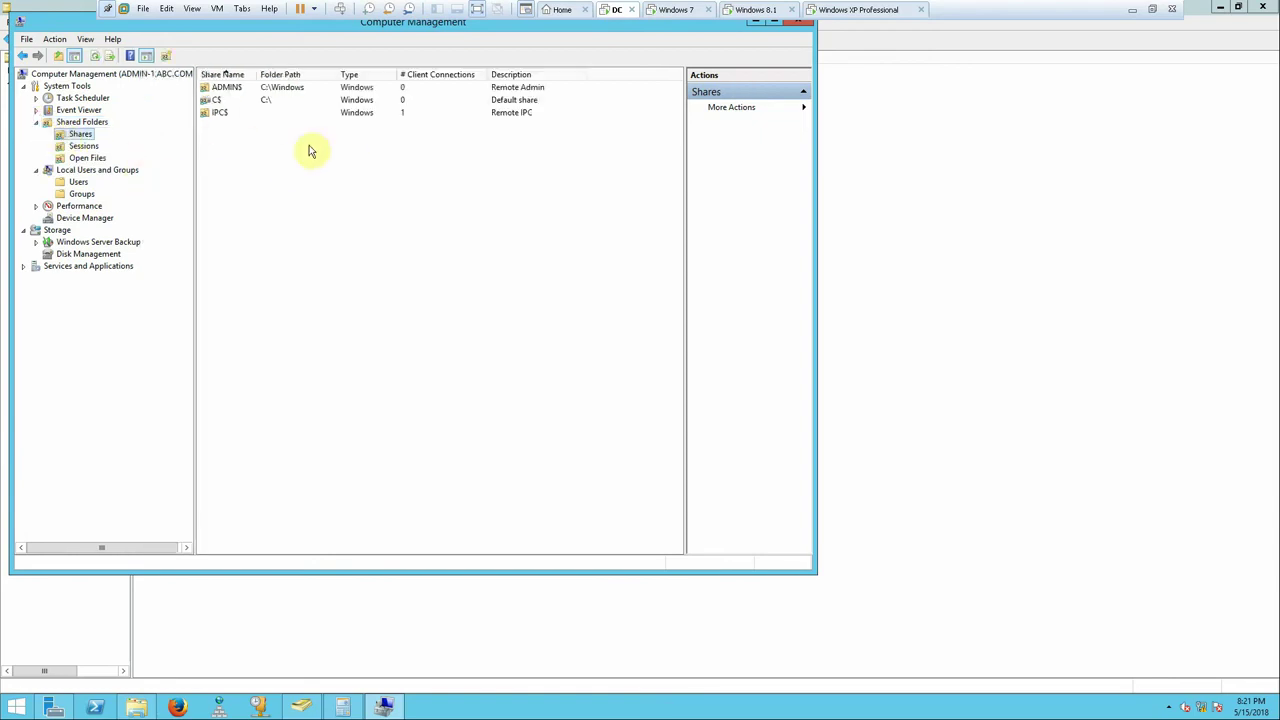
{"action": "right_click", "coordinate": [239, 102]}
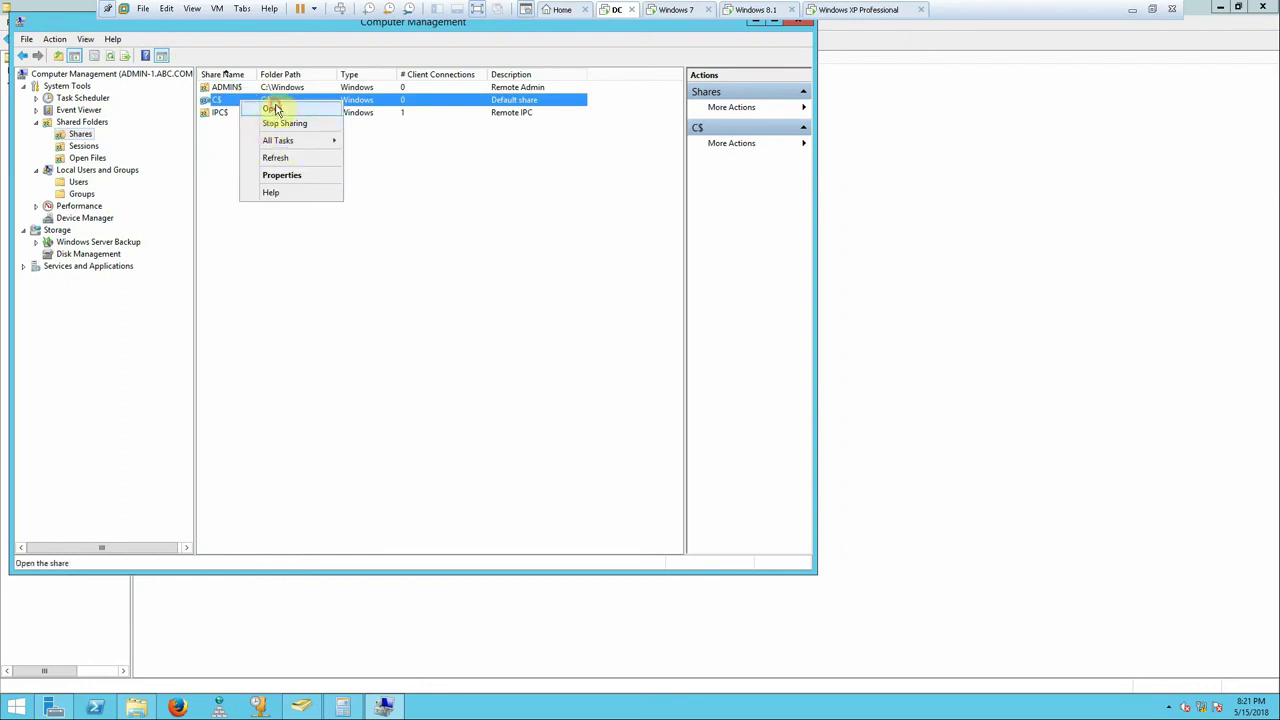
{"action": "left_click", "coordinate": [272, 108]}
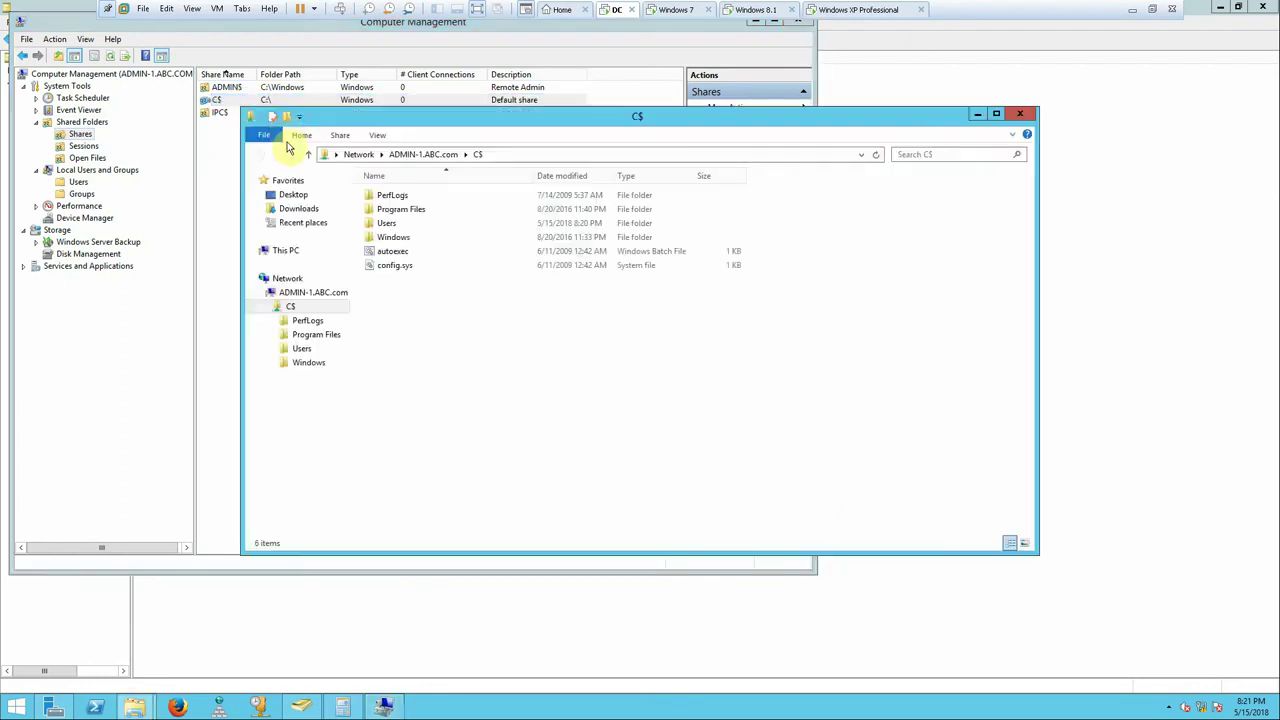
{"action": "left_click", "coordinate": [1020, 114]}
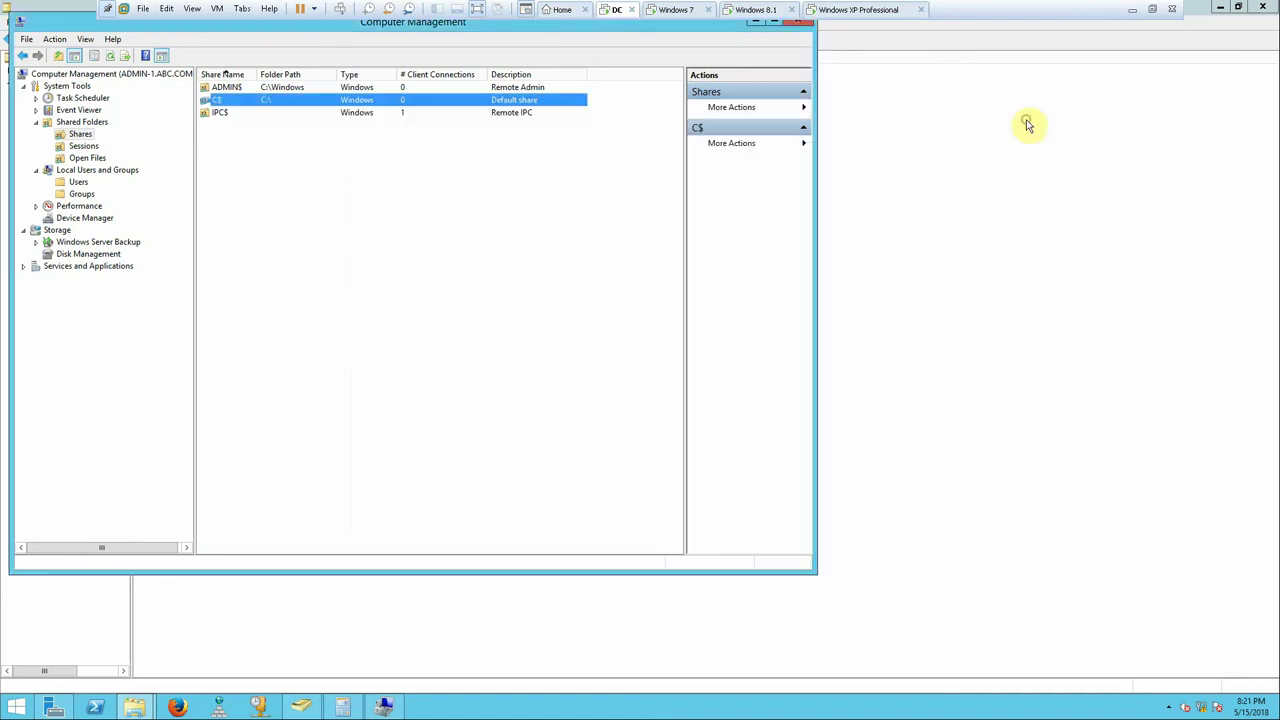
{"action": "left_click", "coordinate": [1132, 9]}
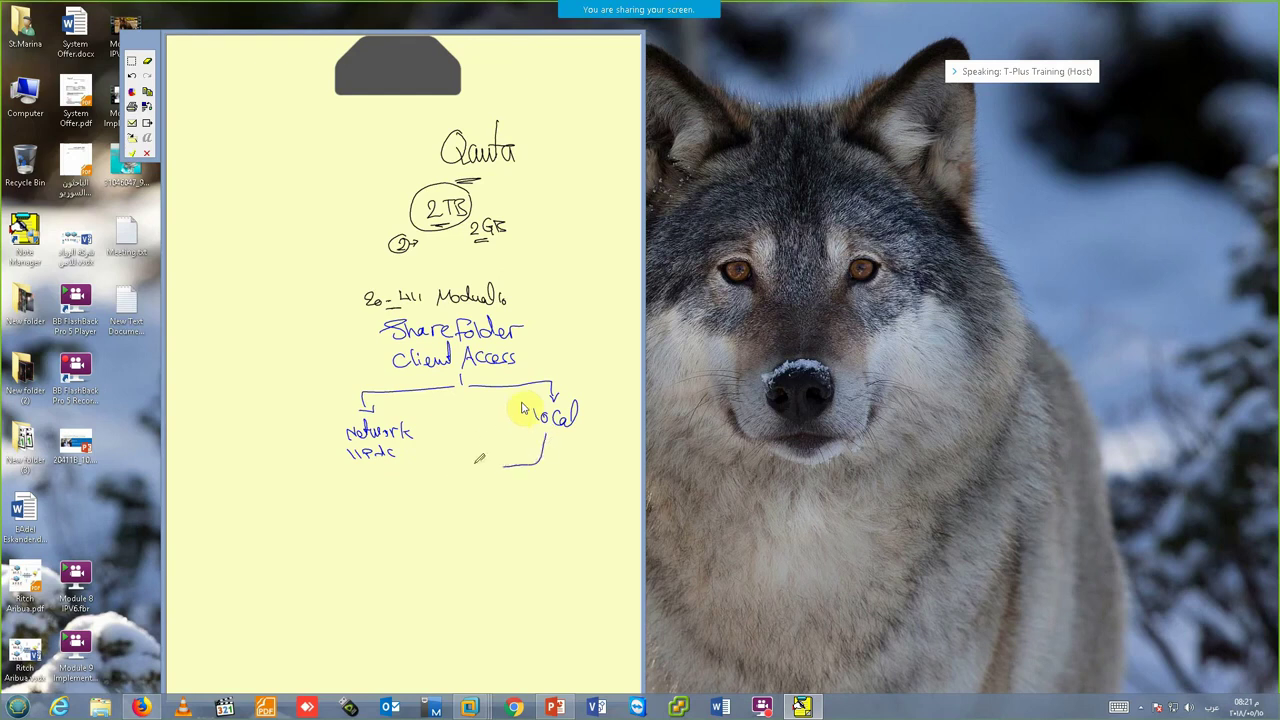
- Connect Network and Local to a Permission label branching into Share and Security
{"action": "left_click_drag", "start_coordinate": [403, 465], "coordinate": [473, 464]}
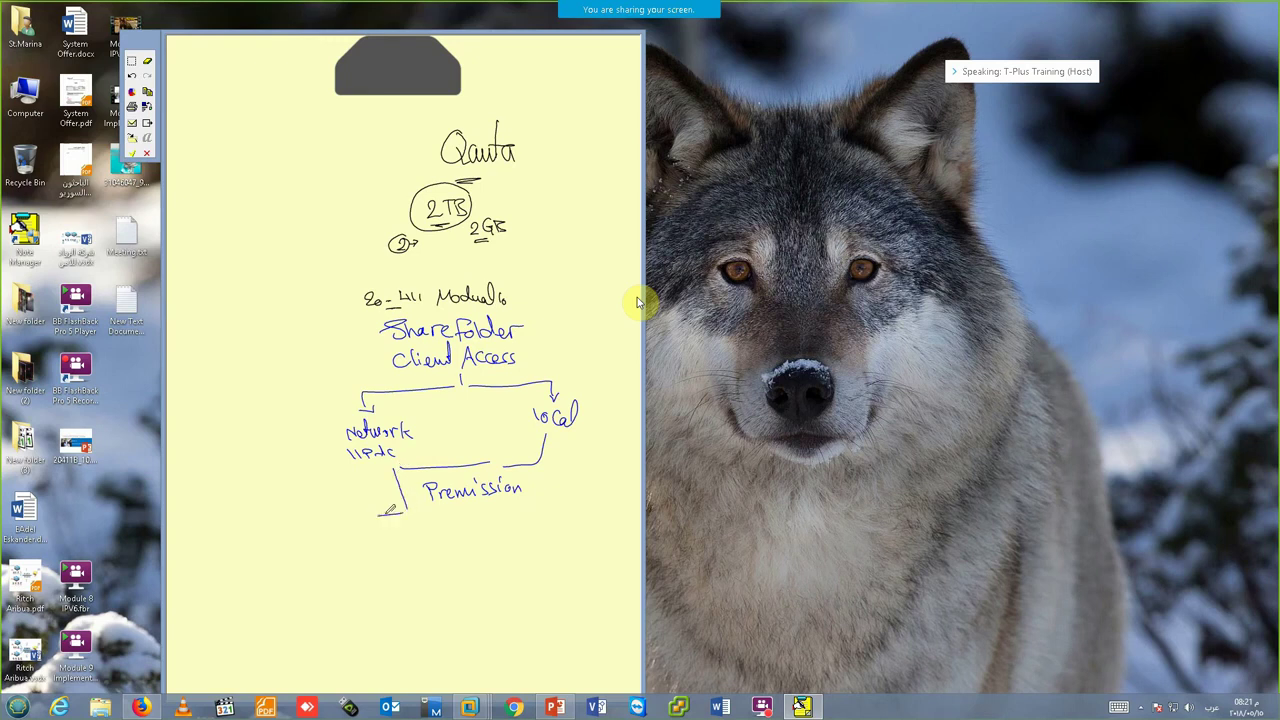
{"action": "left_click_drag", "start_coordinate": [390, 510], "coordinate": [342, 530]}
{"action": "mouse_move", "coordinate": [341, 545]}
{"action": "left_mouse_down"}
{"action": "mouse_move", "coordinate": [330, 548]}
{"action": "mouse_move", "coordinate": [366, 546]}
{"action": "left_mouse_up"}
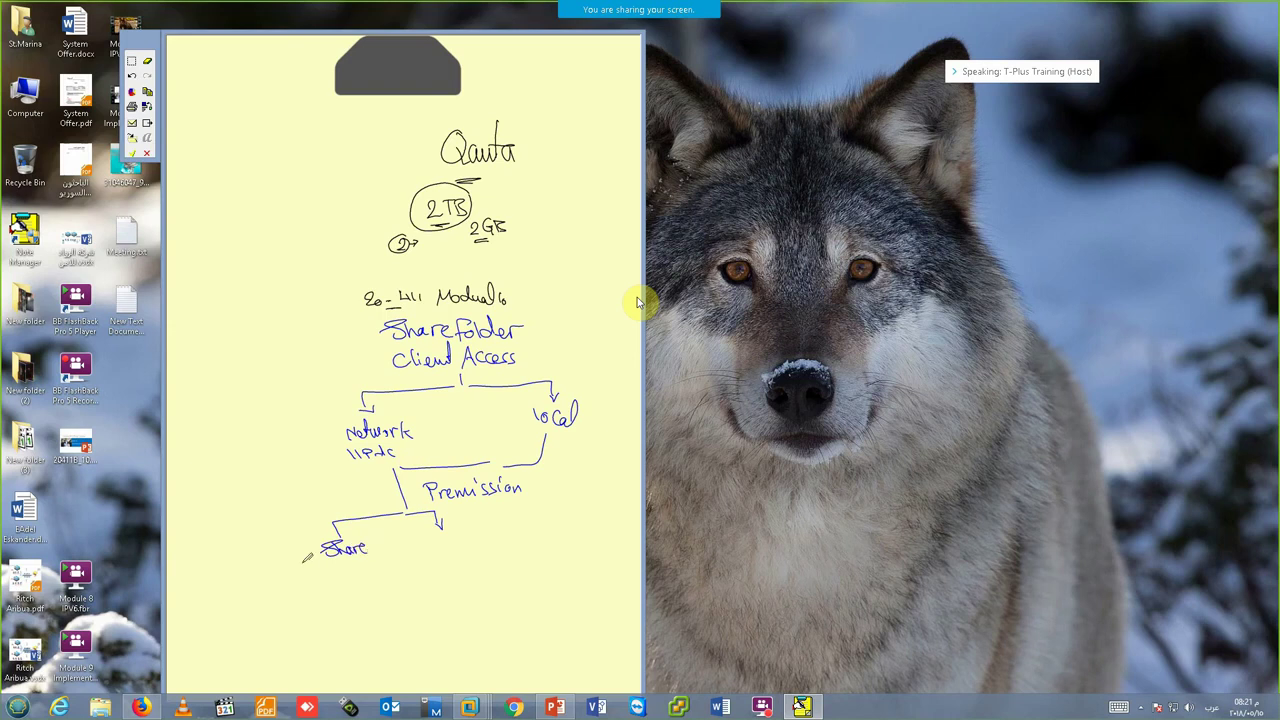
{"action": "left_click_drag", "start_coordinate": [418, 532], "coordinate": [423, 540]}
- Close Computer Management and open the properties of the E:\Data folder
{"action": "mouse_move", "coordinate": [447, 712]}
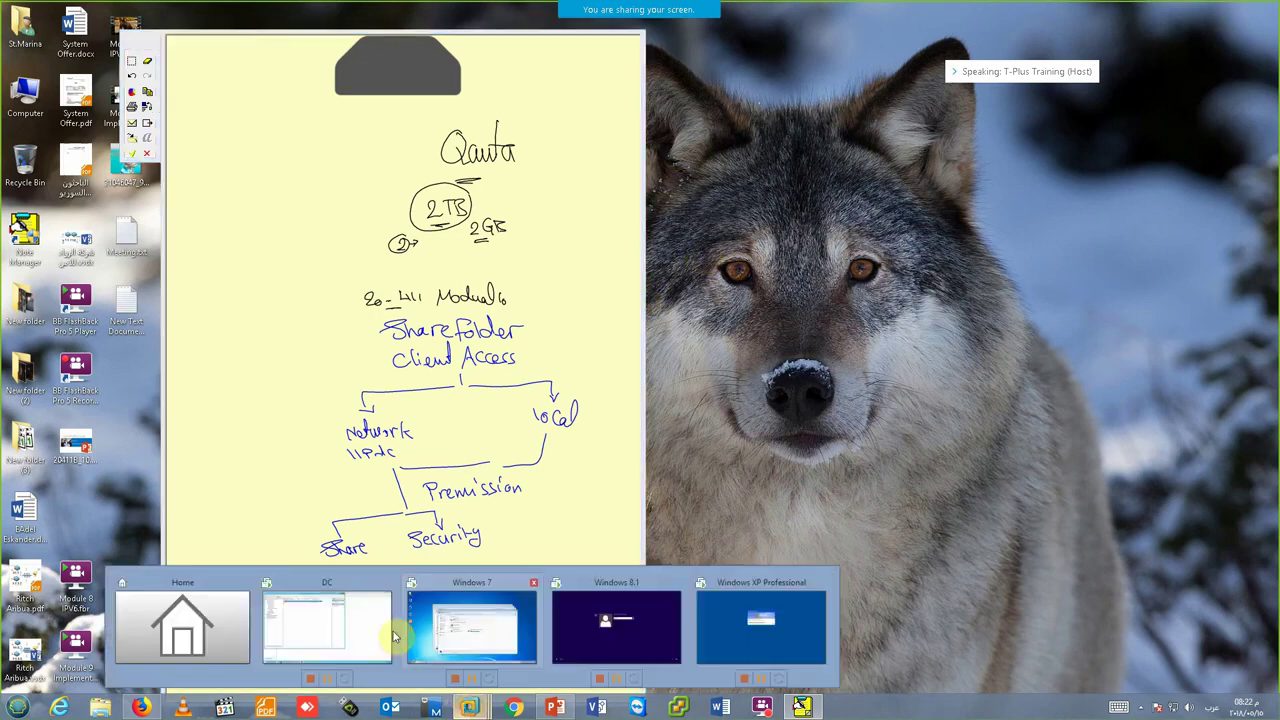
{"action": "left_click", "coordinate": [385, 628]}
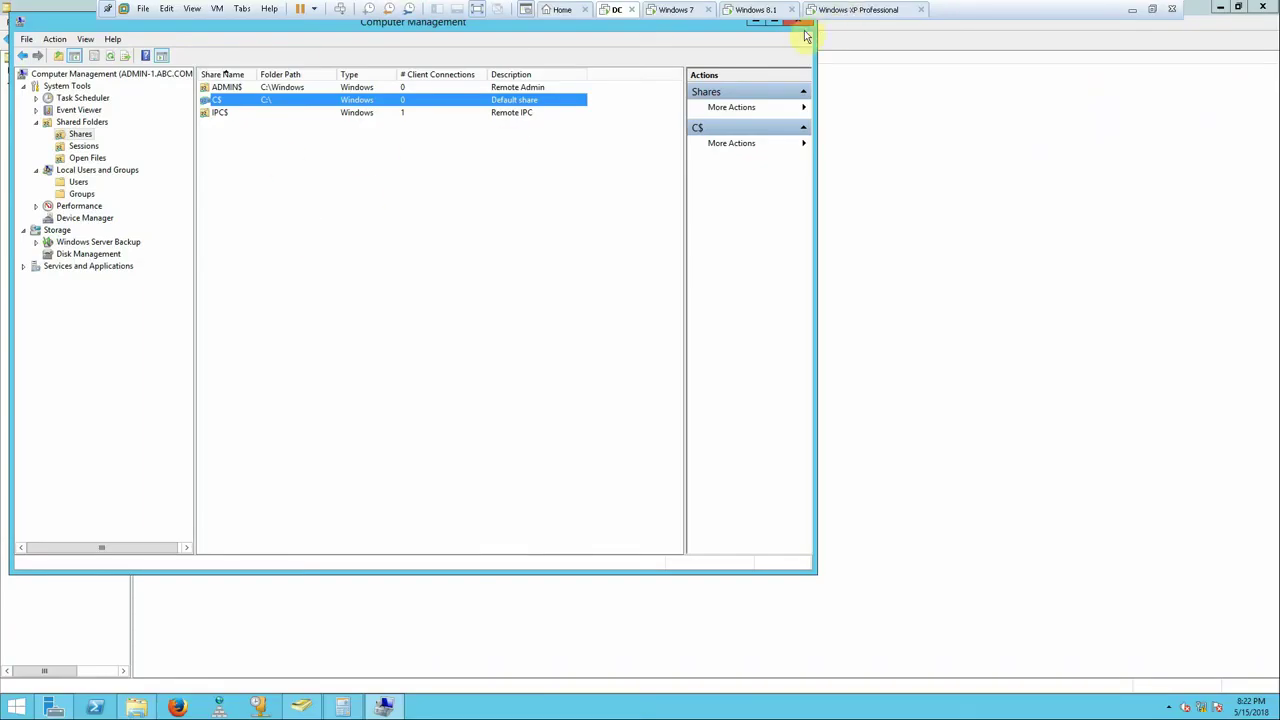
{"action": "left_click", "coordinate": [800, 21]}
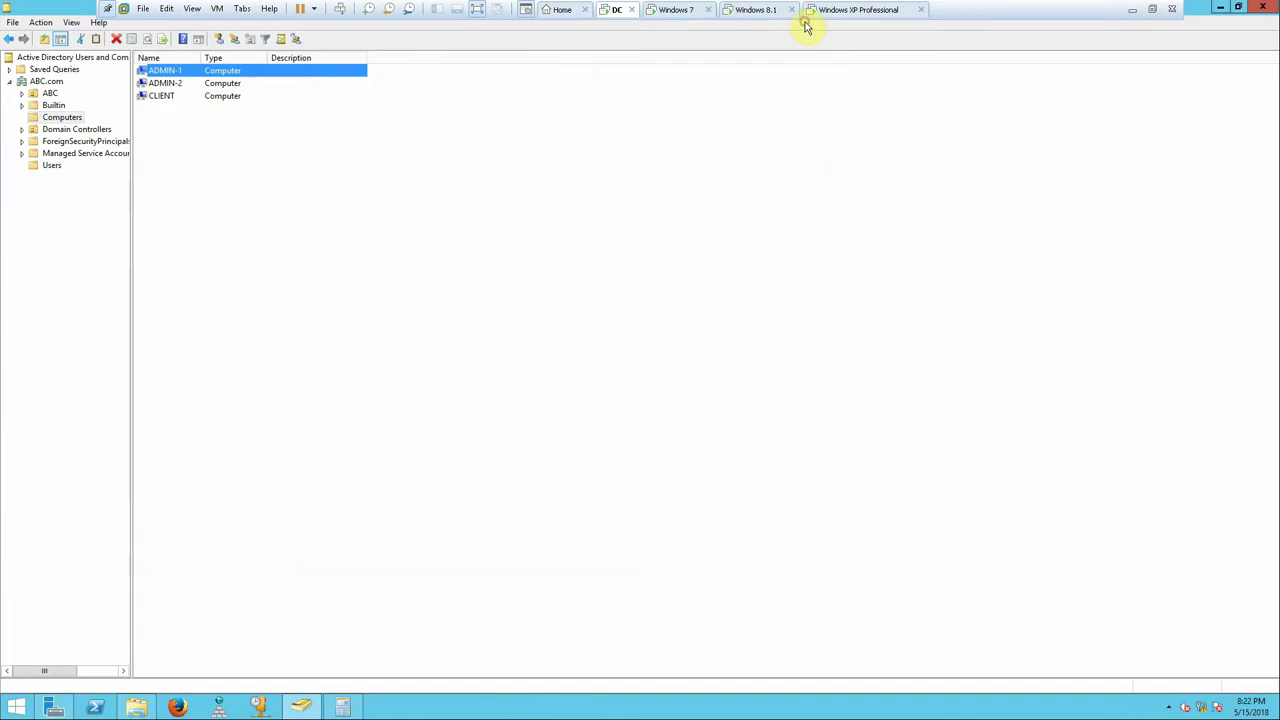
{"action": "left_click", "coordinate": [136, 707]}
{"action": "double_click", "coordinate": [766, 286]}
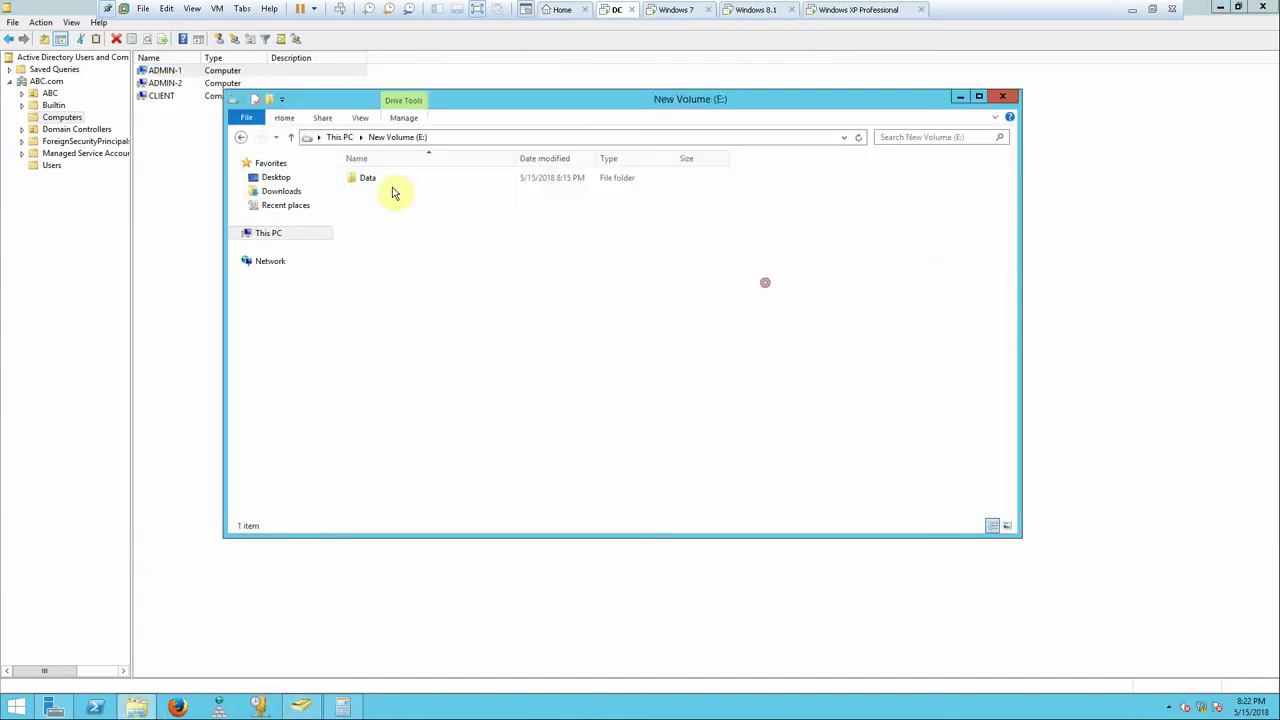
{"action": "right_click", "coordinate": [355, 179]}
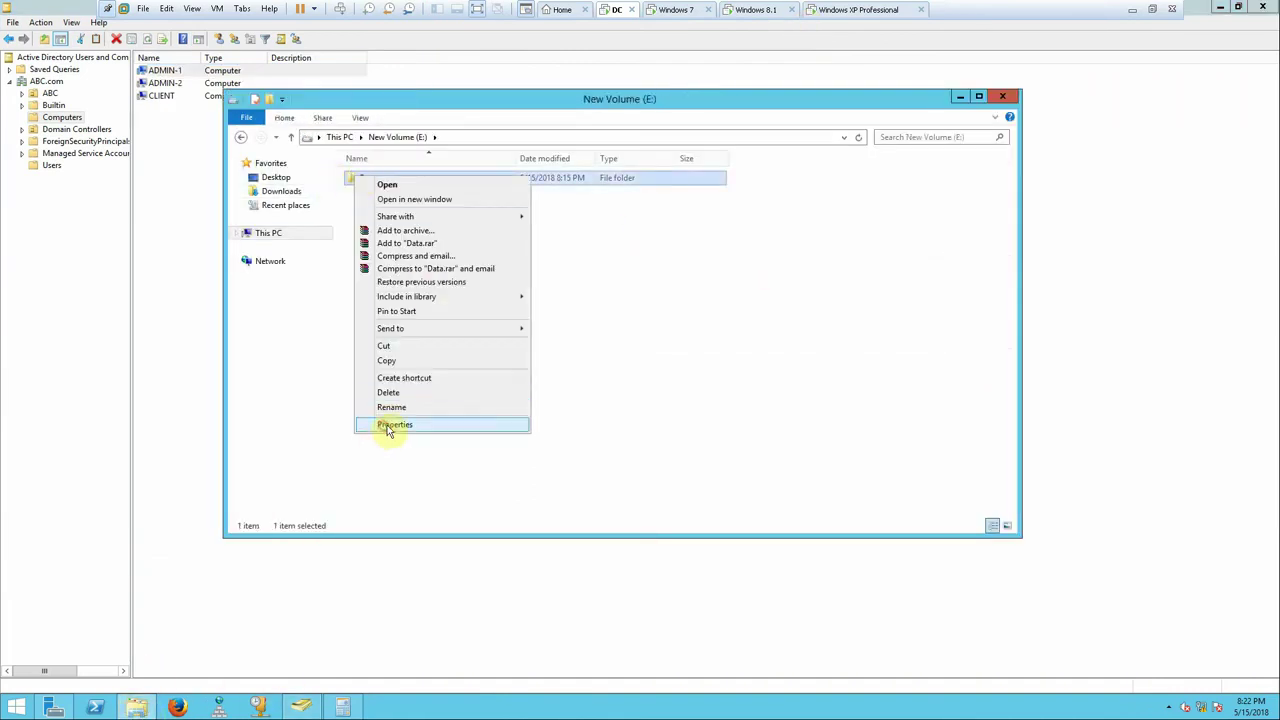
{"action": "left_click", "coordinate": [388, 424]}
- Review Data's share and security permissions, cancelling each dialog without changes
{"action": "left_click", "coordinate": [413, 210]}
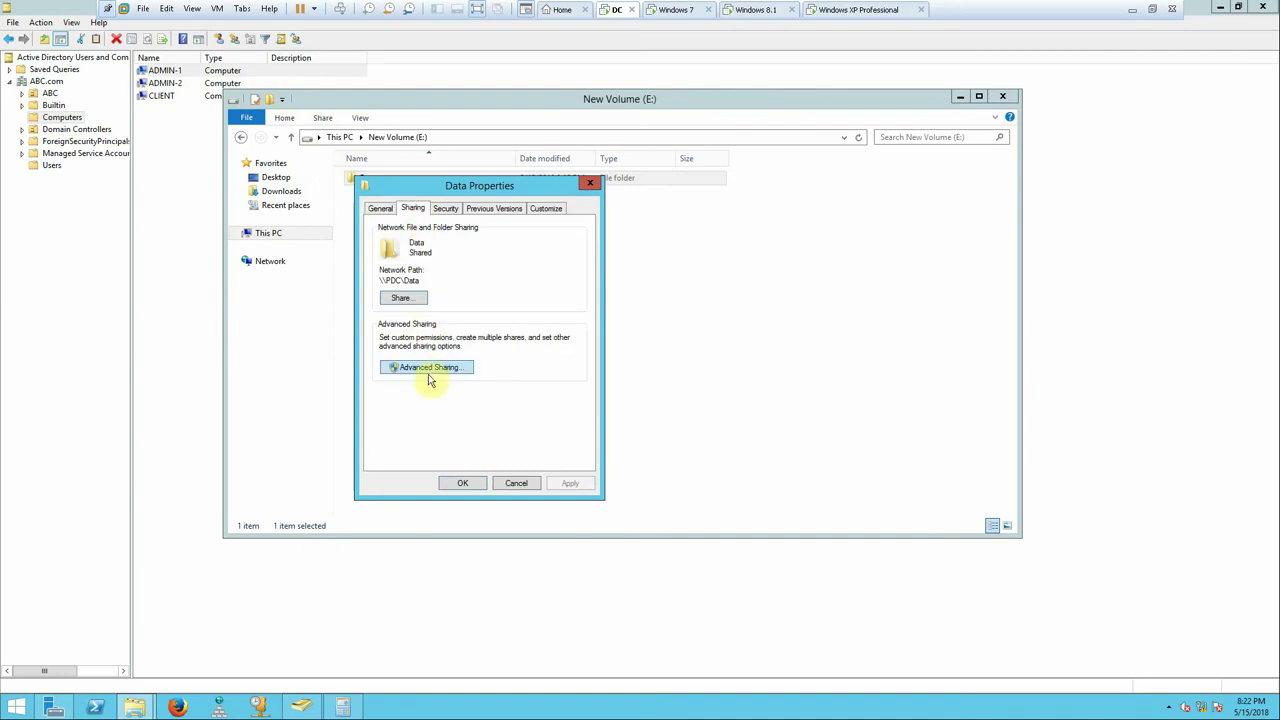
{"action": "left_click", "coordinate": [430, 368]}
{"action": "left_click", "coordinate": [433, 398]}
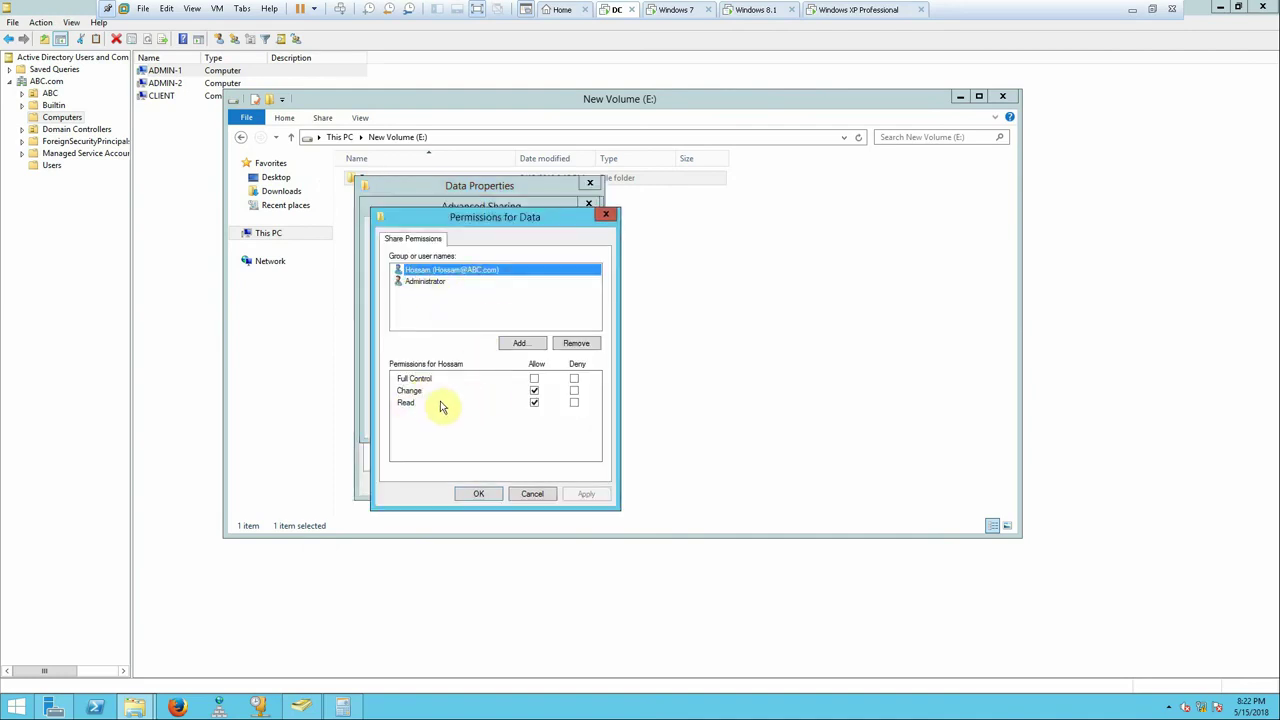
{"action": "left_click", "coordinate": [531, 493]}
{"action": "left_click", "coordinate": [498, 421]}
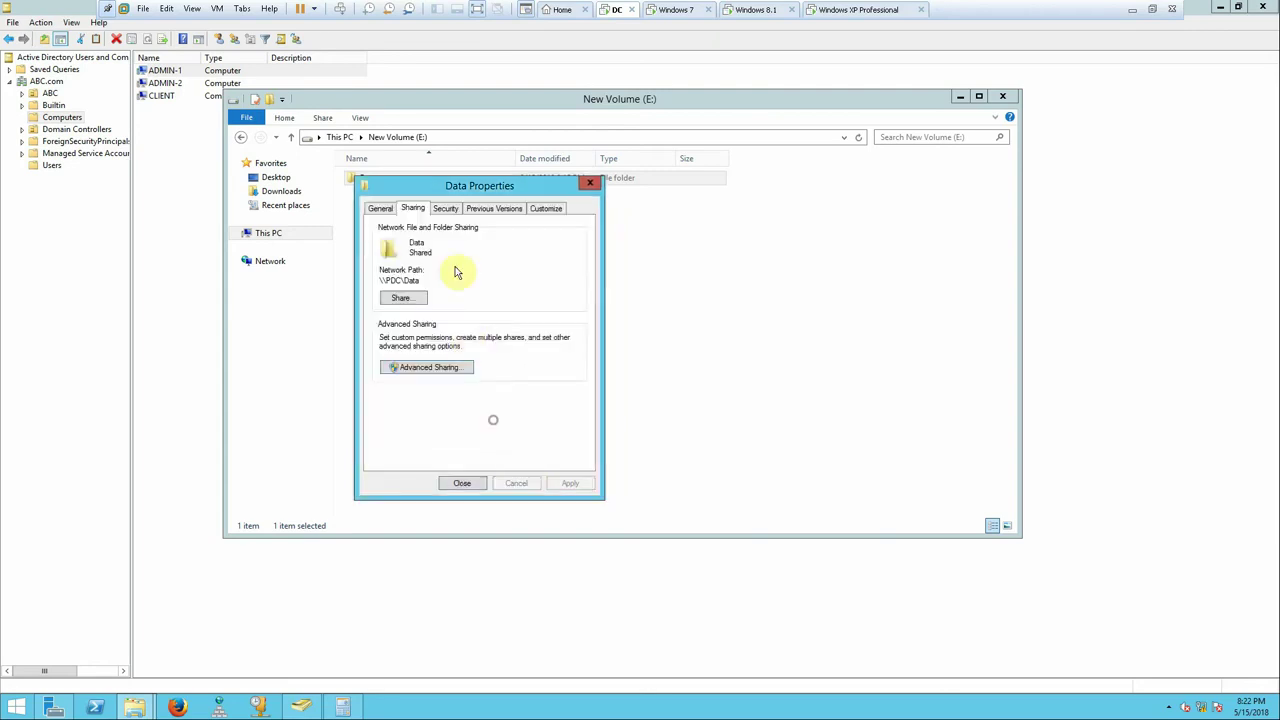
{"action": "left_click", "coordinate": [445, 208]}
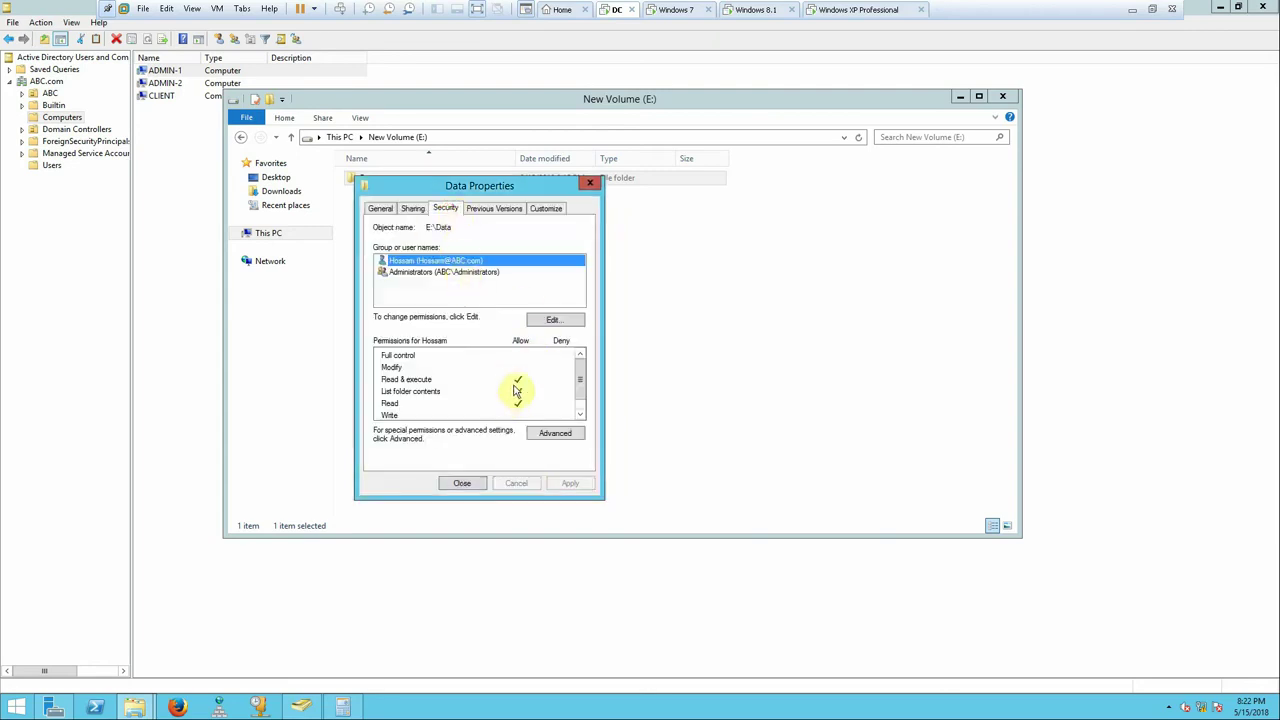
{"action": "left_click", "coordinate": [555, 321]}
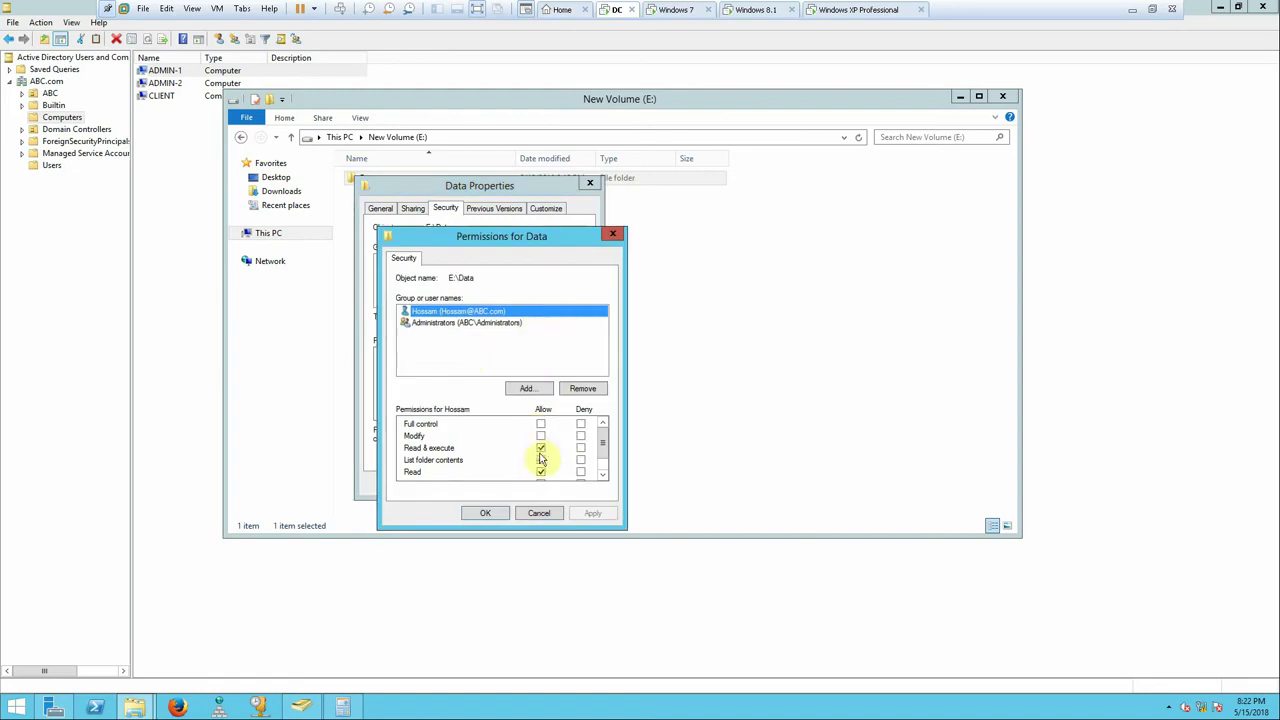
{"action": "scroll", "coordinate": [598, 470], "scroll_direction": "down", "scroll_amount": 2}
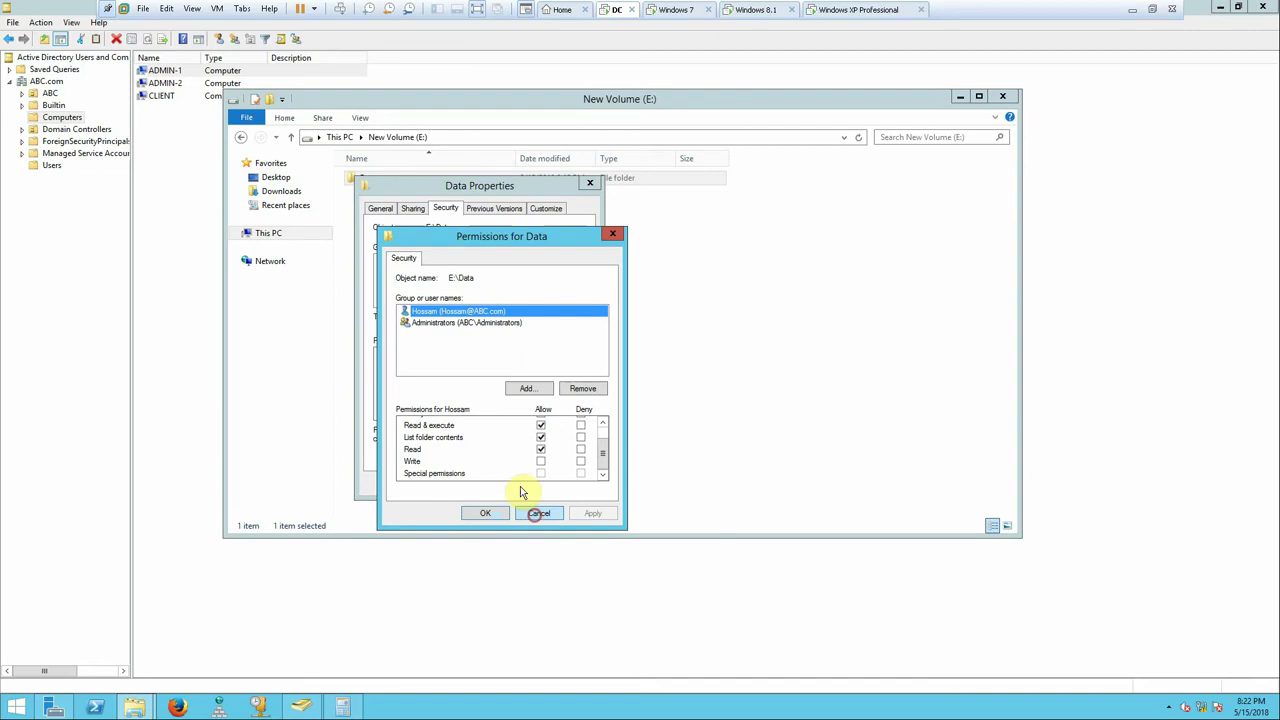
{"action": "left_click", "coordinate": [537, 513]}
{"action": "left_click", "coordinate": [476, 485]}
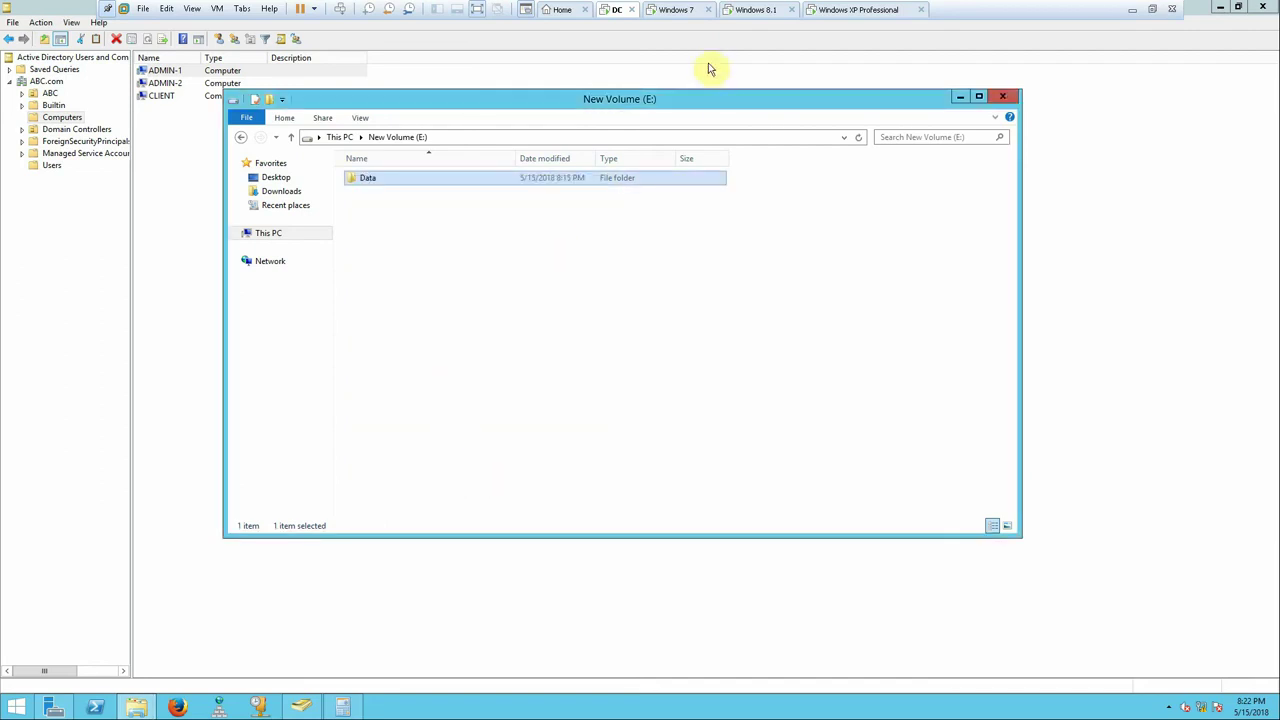
- Create a New folder and a New Text Document inside E:\Data
{"action": "double_click", "coordinate": [368, 178]}
{"action": "right_click", "coordinate": [396, 218]}
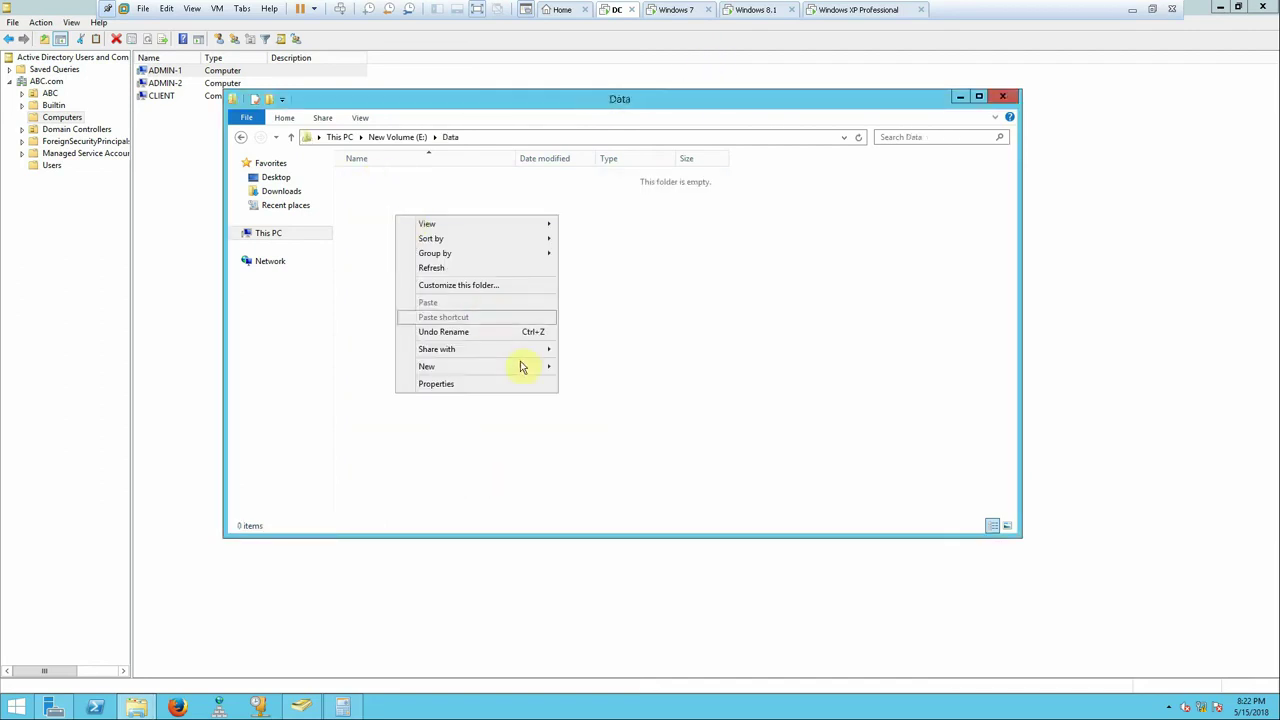
{"action": "mouse_move", "coordinate": [528, 367]}
{"action": "left_click", "coordinate": [588, 366]}
{"action": "right_click", "coordinate": [455, 298]}
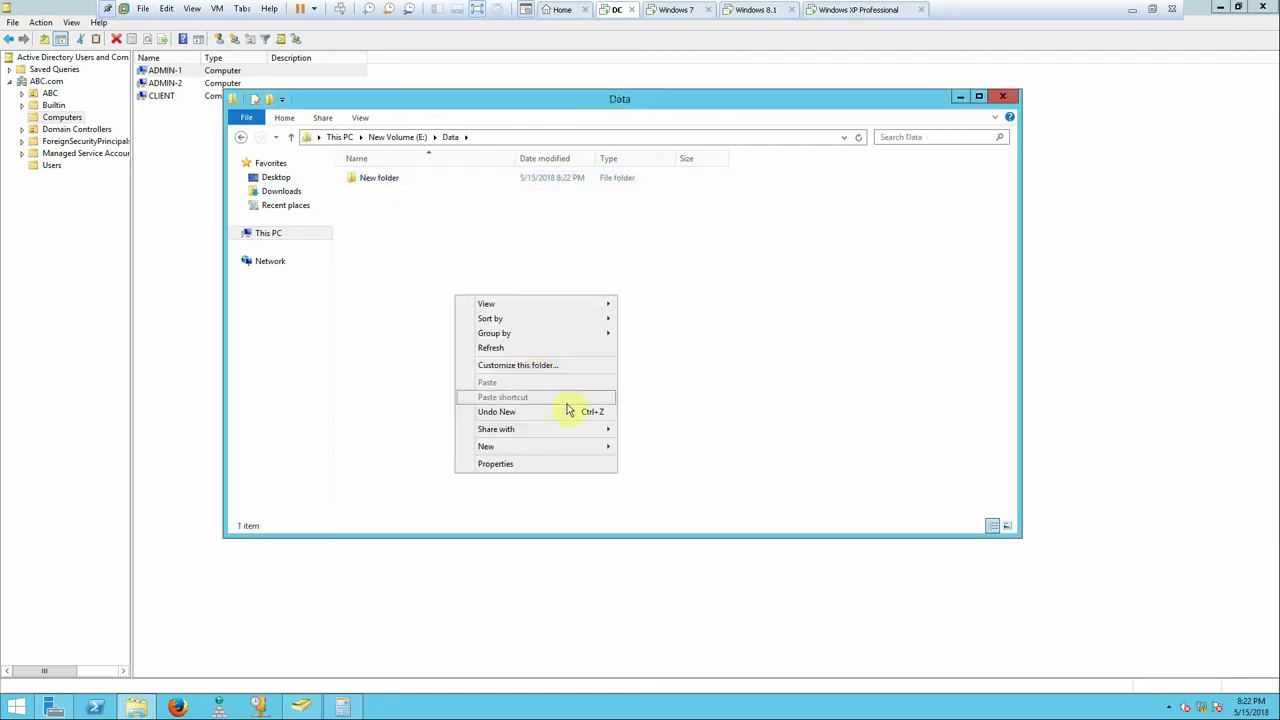
{"action": "mouse_move", "coordinate": [600, 446]}
{"action": "left_click", "coordinate": [668, 537]}
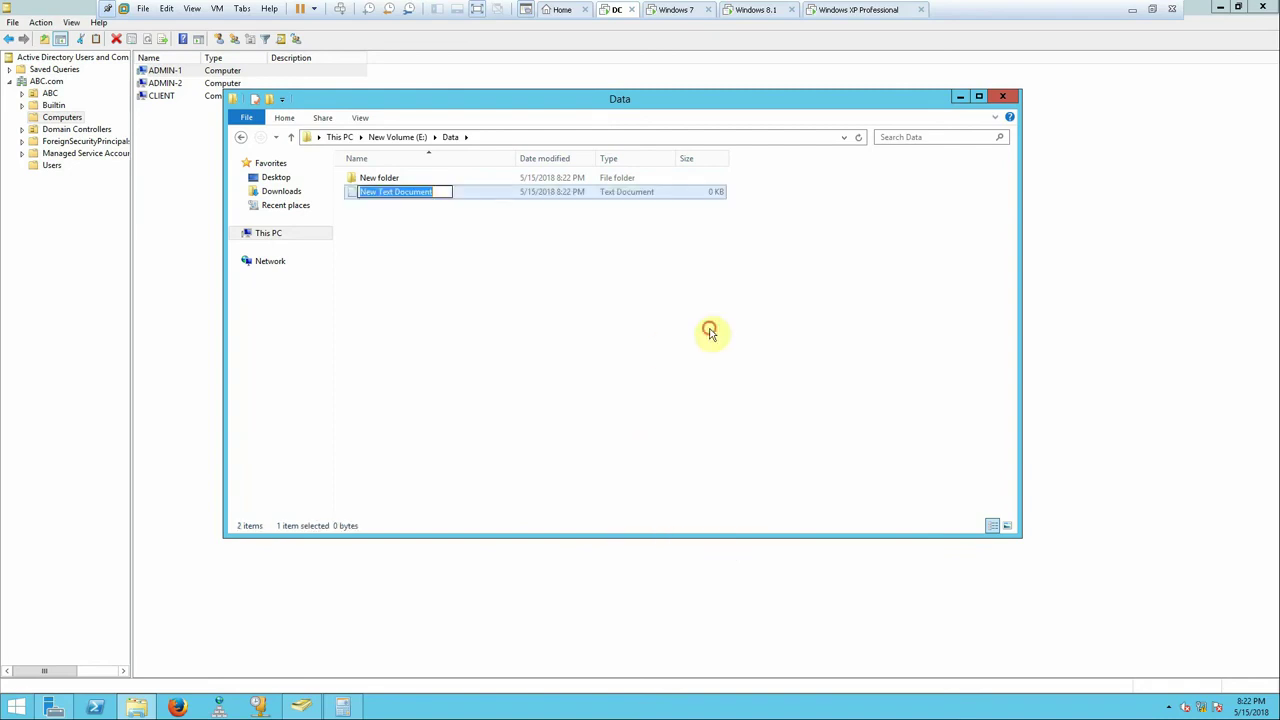
{"action": "left_click", "coordinate": [709, 331]}
- On Windows 7, try deleting New Text Document from mapped drive Y:, then return to the DC
{"action": "left_click", "coordinate": [679, 10]}
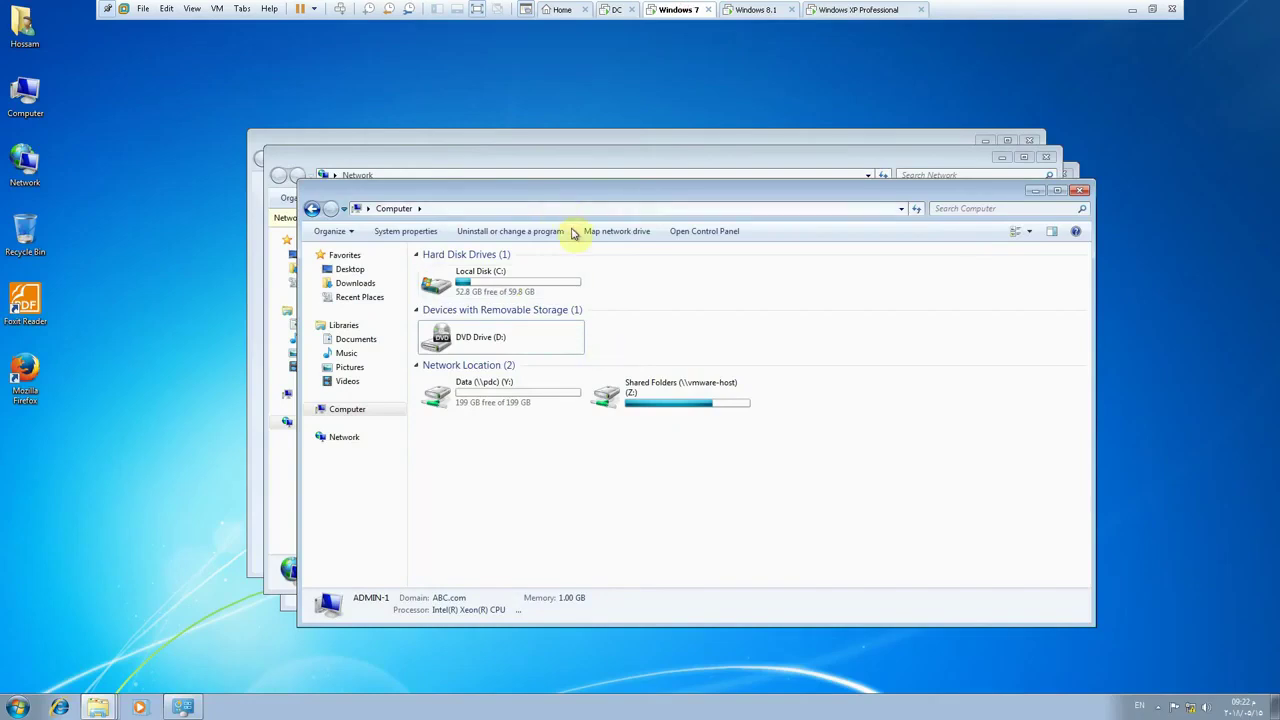
{"action": "left_click", "coordinate": [519, 401]}
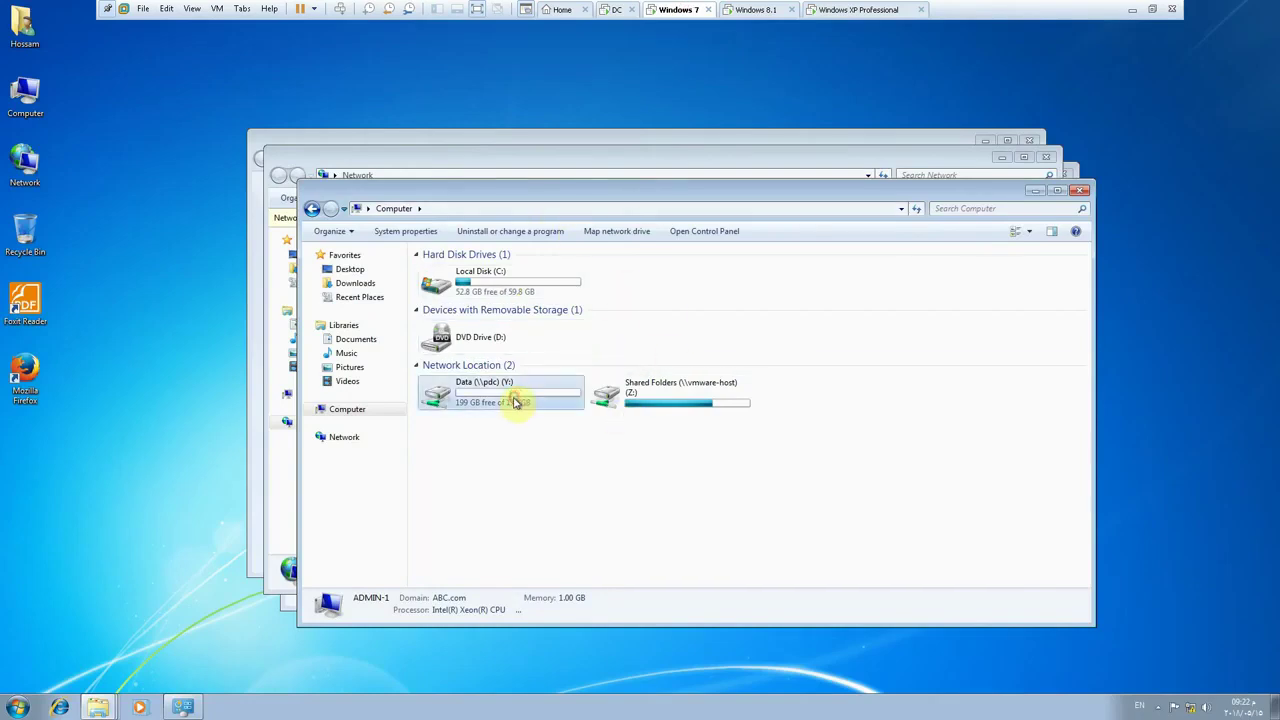
{"action": "double_click", "coordinate": [537, 401]}
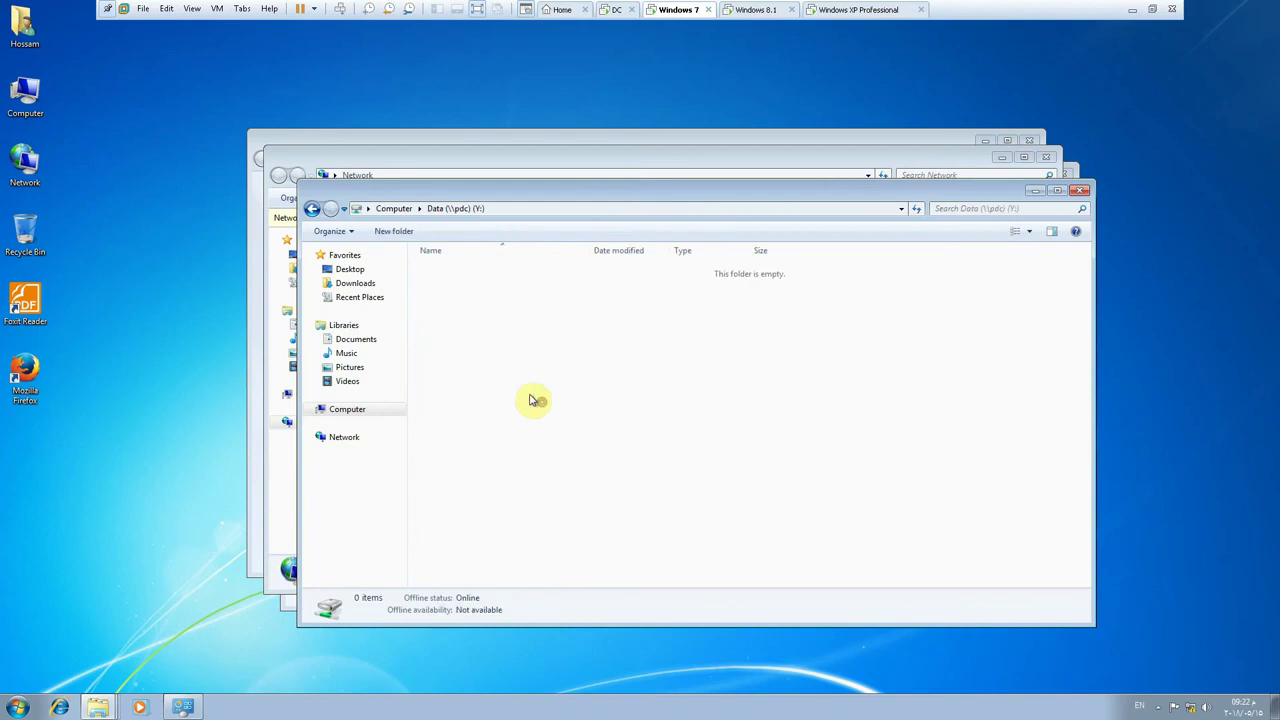
{"action": "right_click", "coordinate": [489, 313]}
{"action": "right_click", "coordinate": [484, 285]}
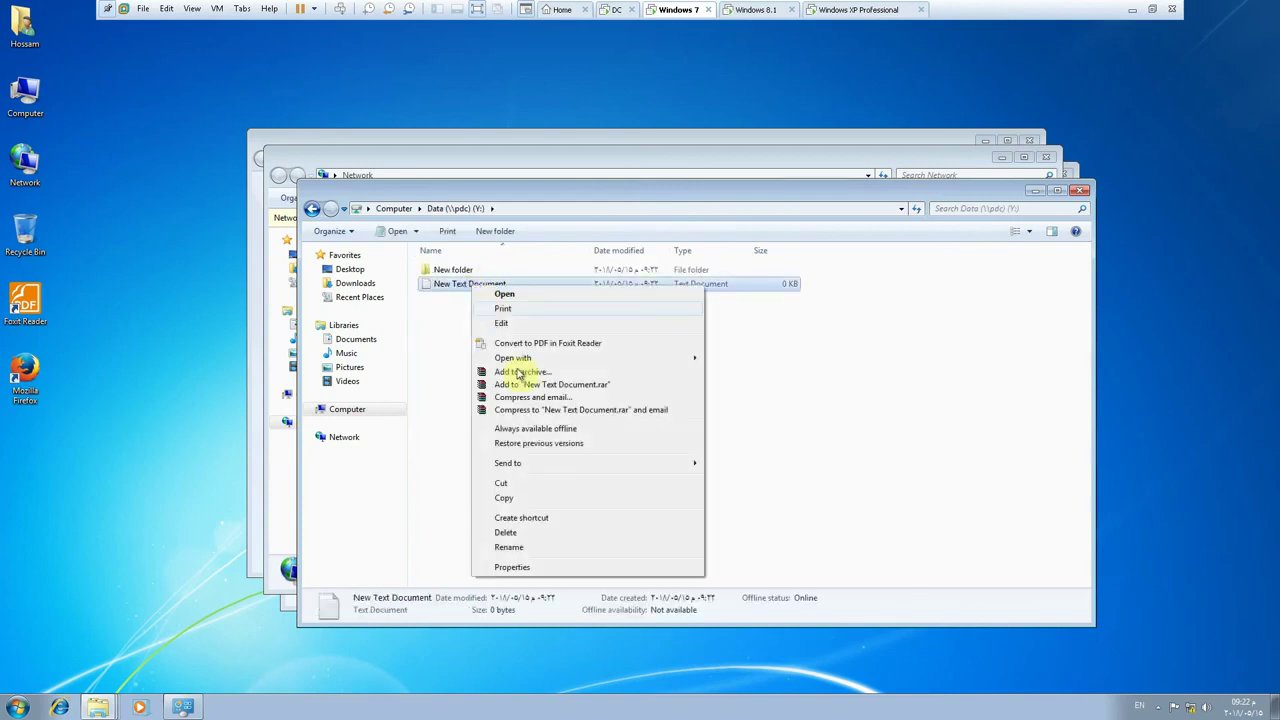
{"action": "left_click", "coordinate": [510, 531]}
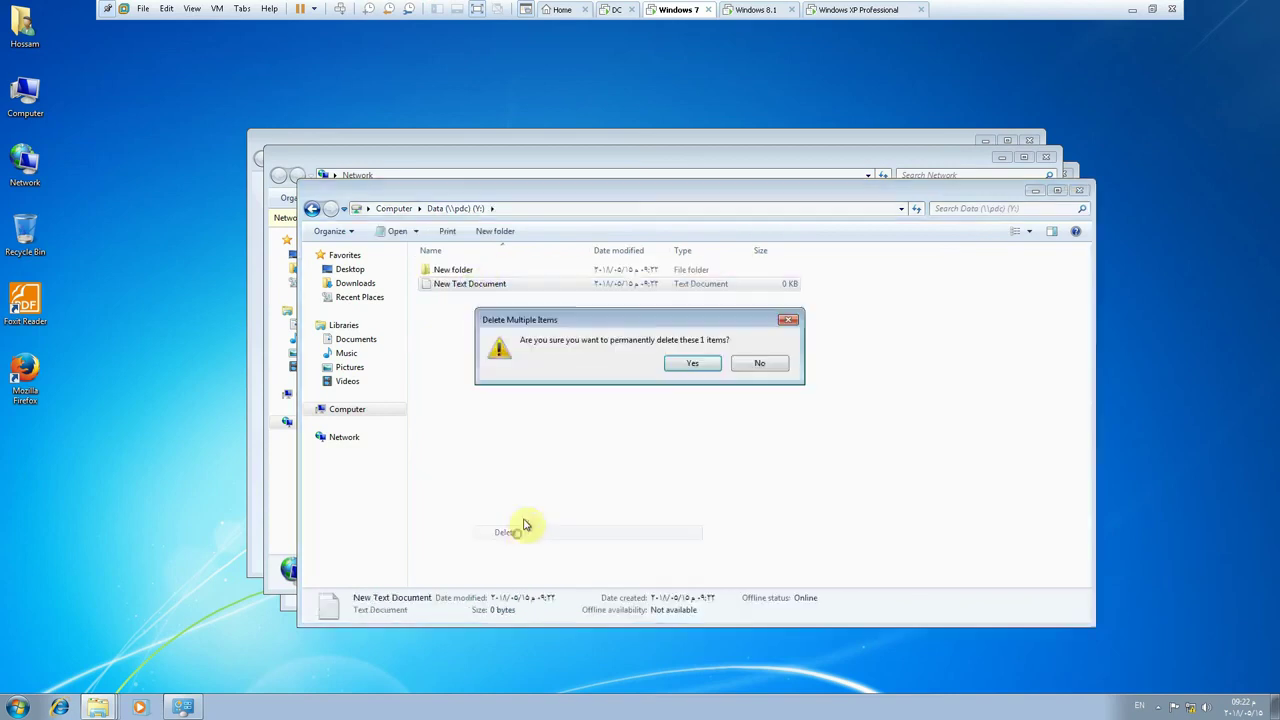
{"action": "left_click", "coordinate": [700, 362]}
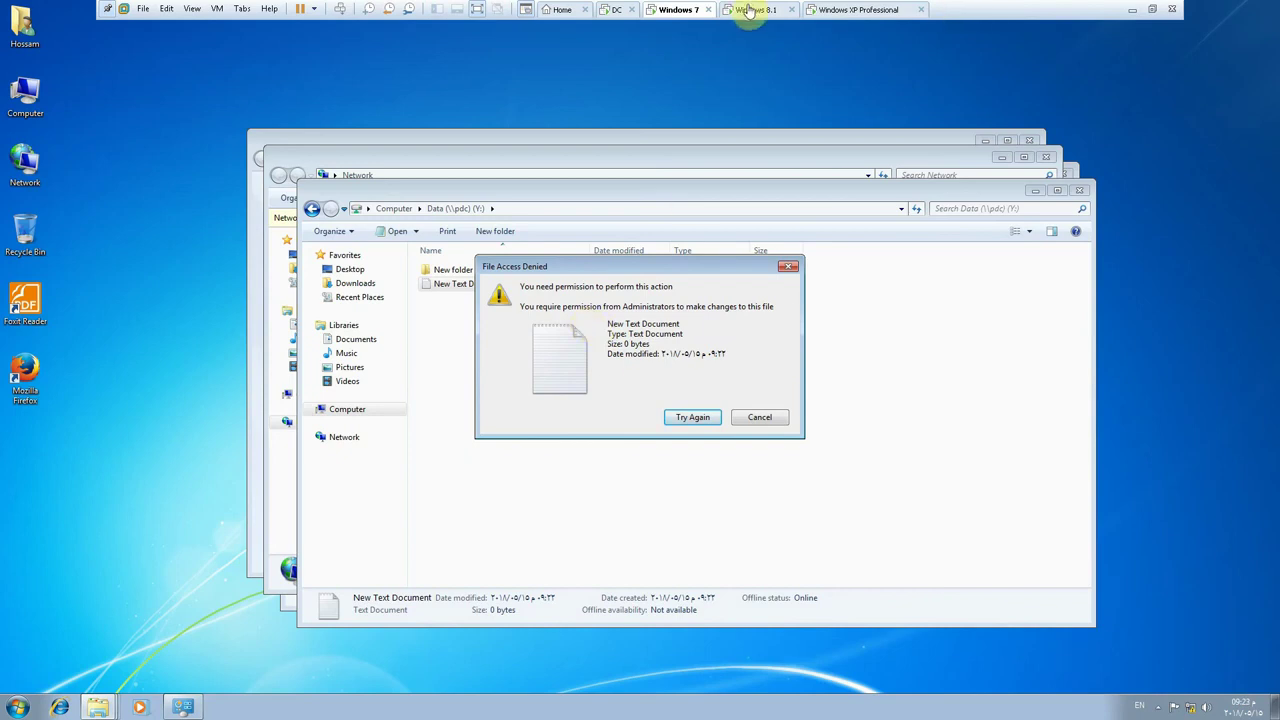
{"action": "left_click", "coordinate": [609, 11]}
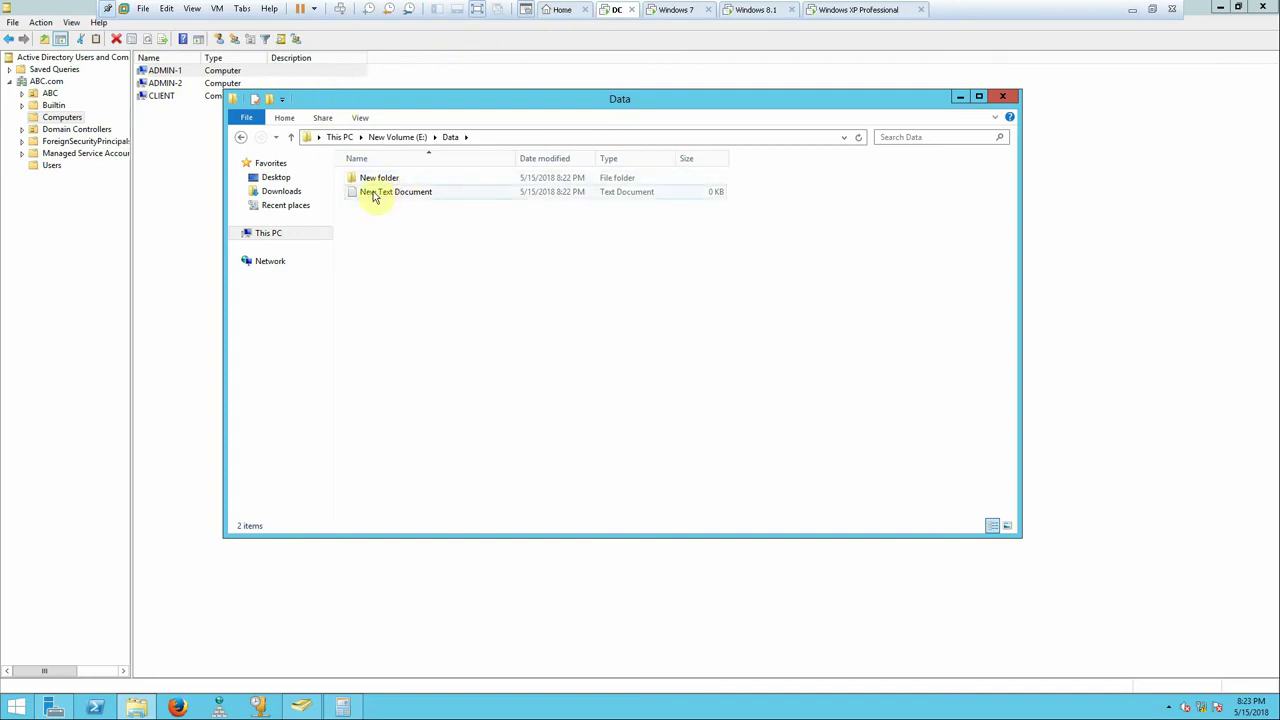
- Reopen the Data folder's security permissions from E:, then close them and its properties
{"action": "left_click", "coordinate": [289, 140]}
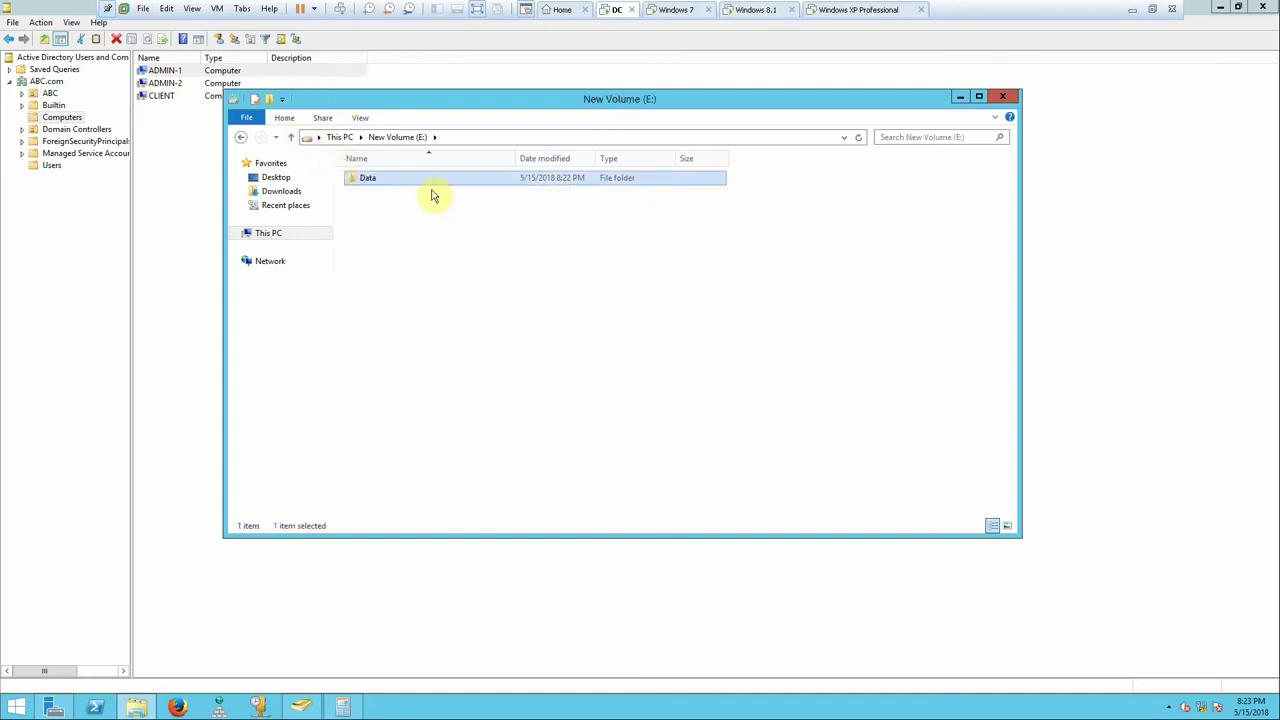
{"action": "right_click", "coordinate": [362, 177]}
{"action": "left_click", "coordinate": [400, 424]}
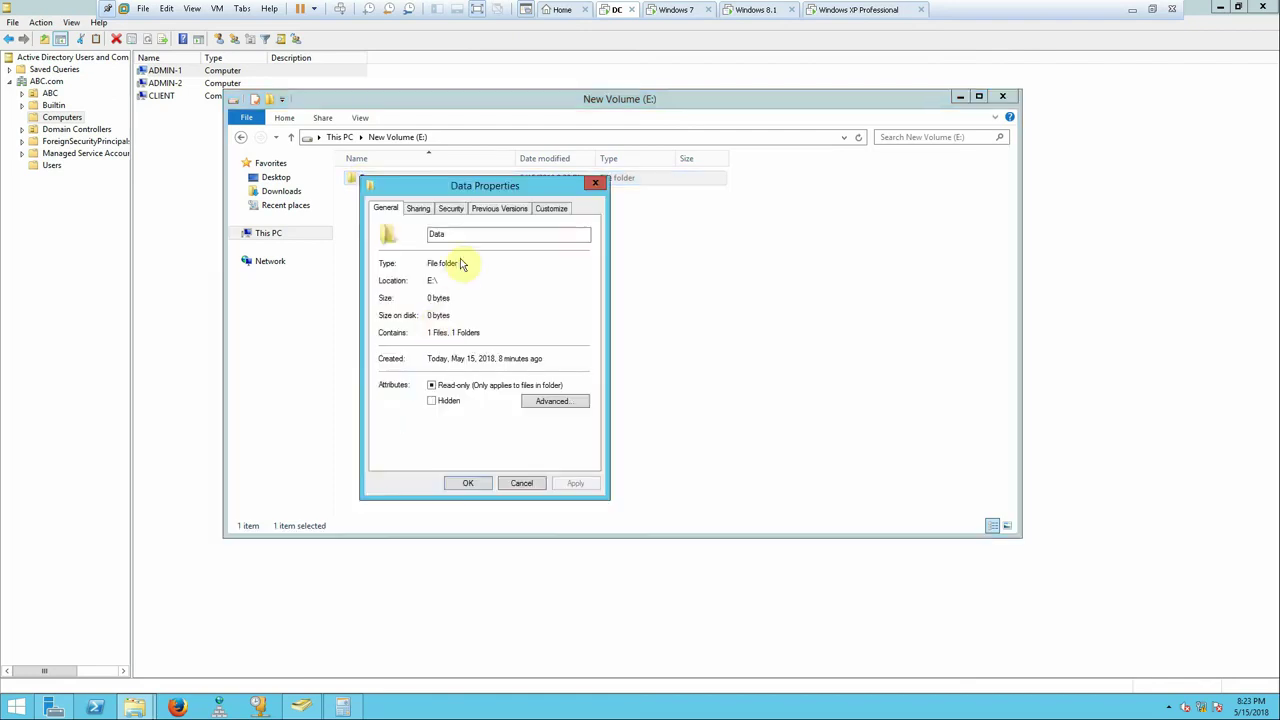
{"action": "left_click", "coordinate": [450, 208]}
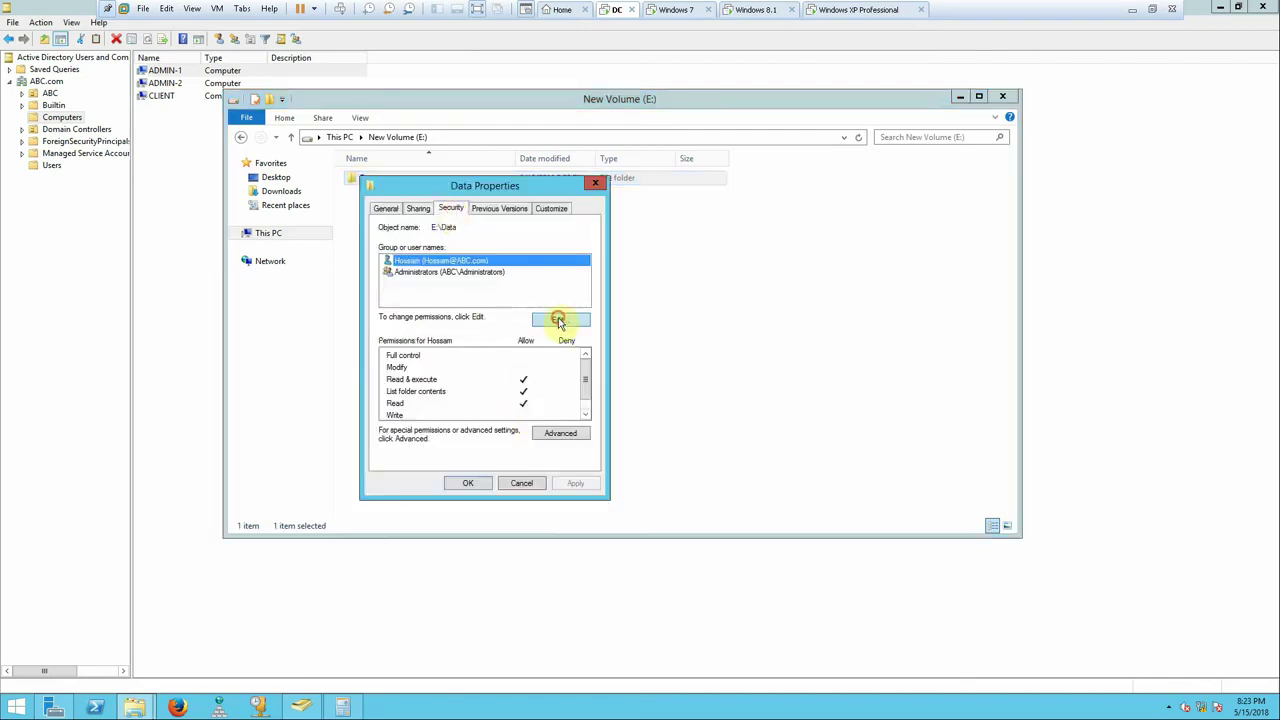
{"action": "left_click", "coordinate": [558, 319]}
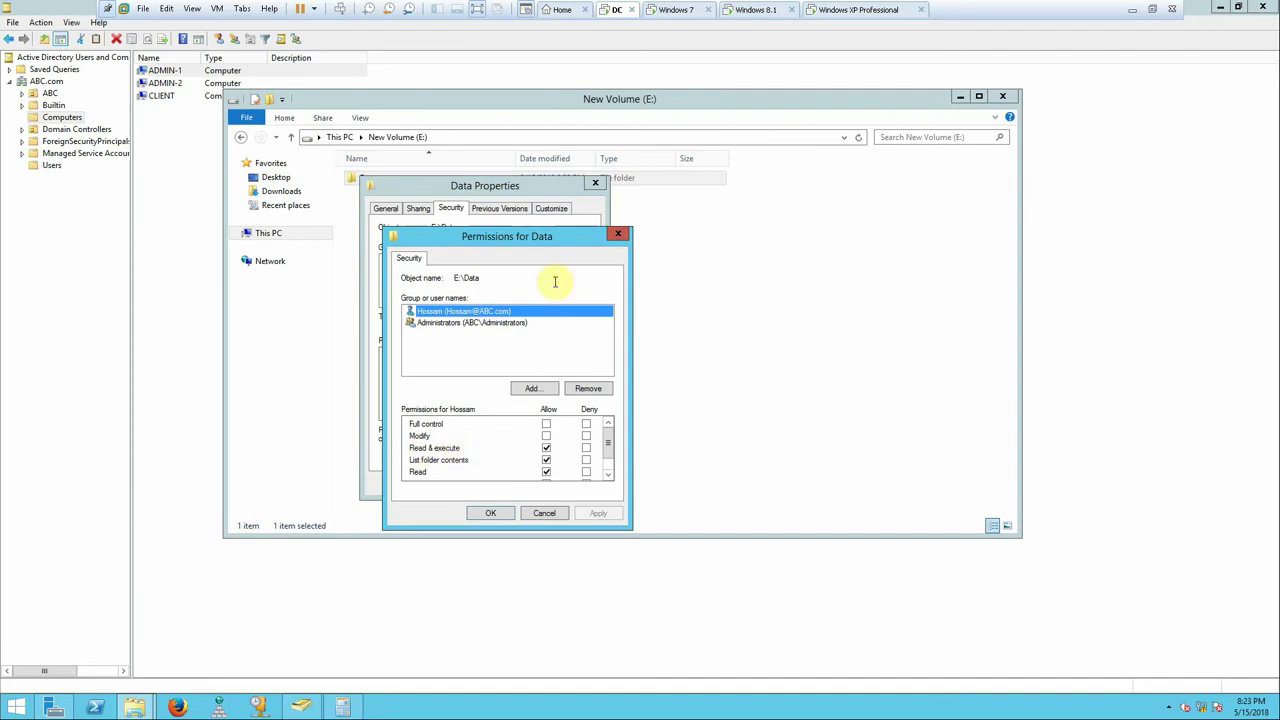
{"action": "left_click", "coordinate": [617, 234]}
{"action": "left_click", "coordinate": [597, 186]}
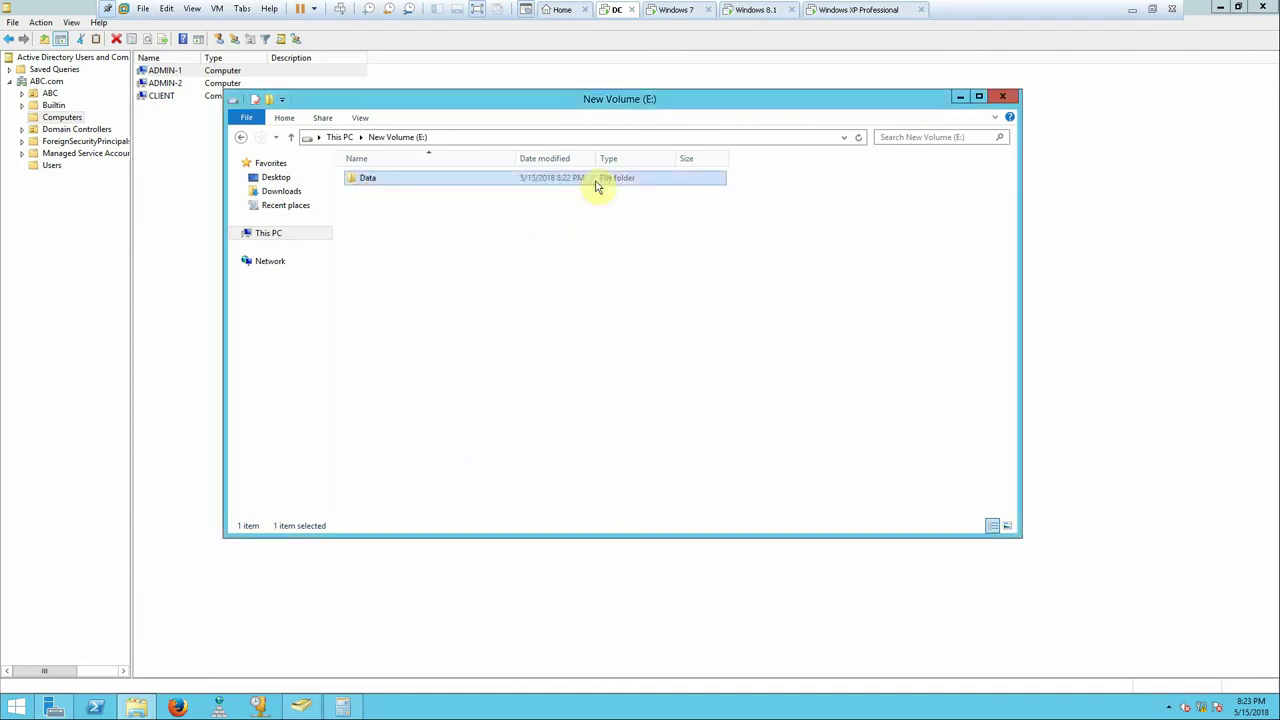
{"action": "left_click", "coordinate": [1128, 8]}
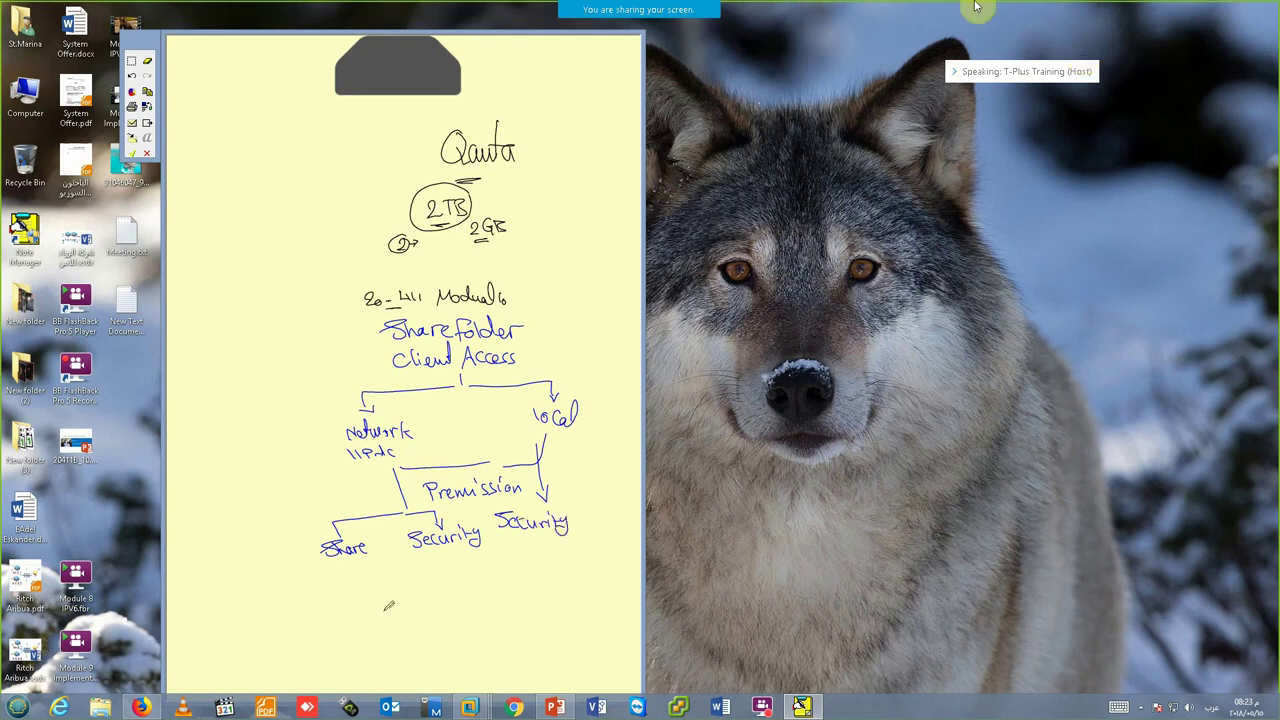
{"action": "mouse_move", "coordinate": [696, 6]}
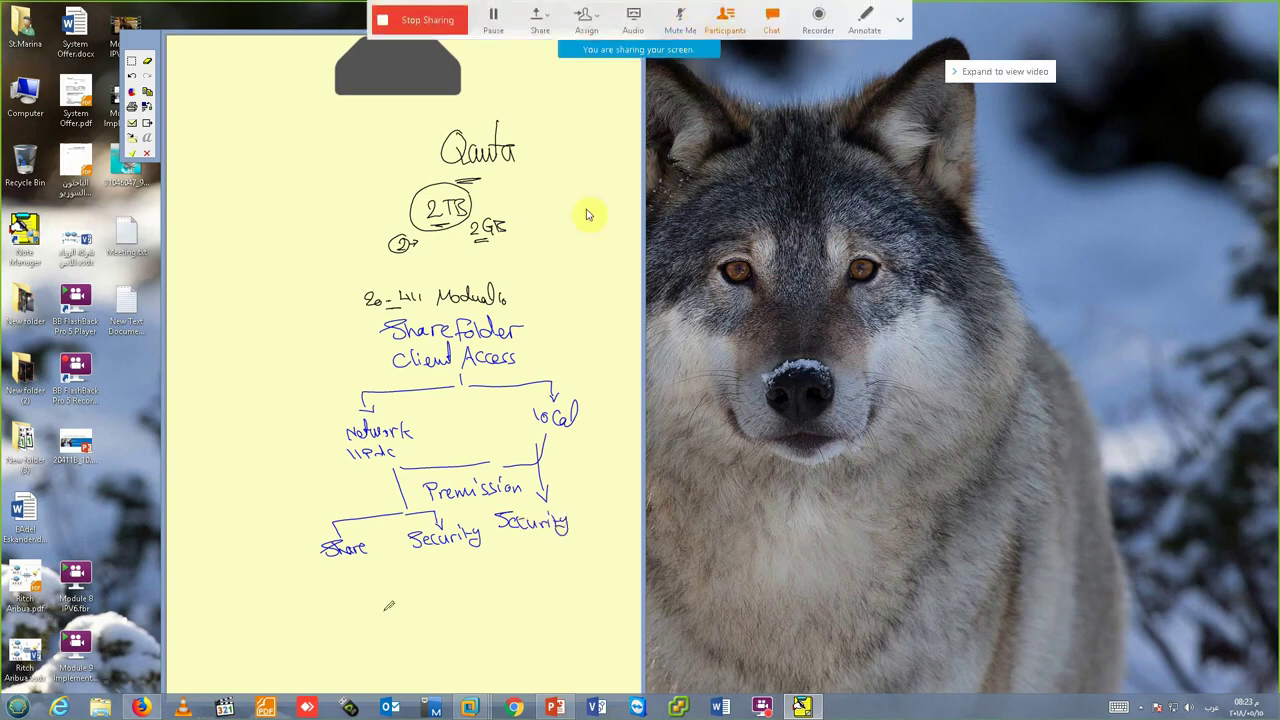
{"action": "mouse_move", "coordinate": [465, 700]}
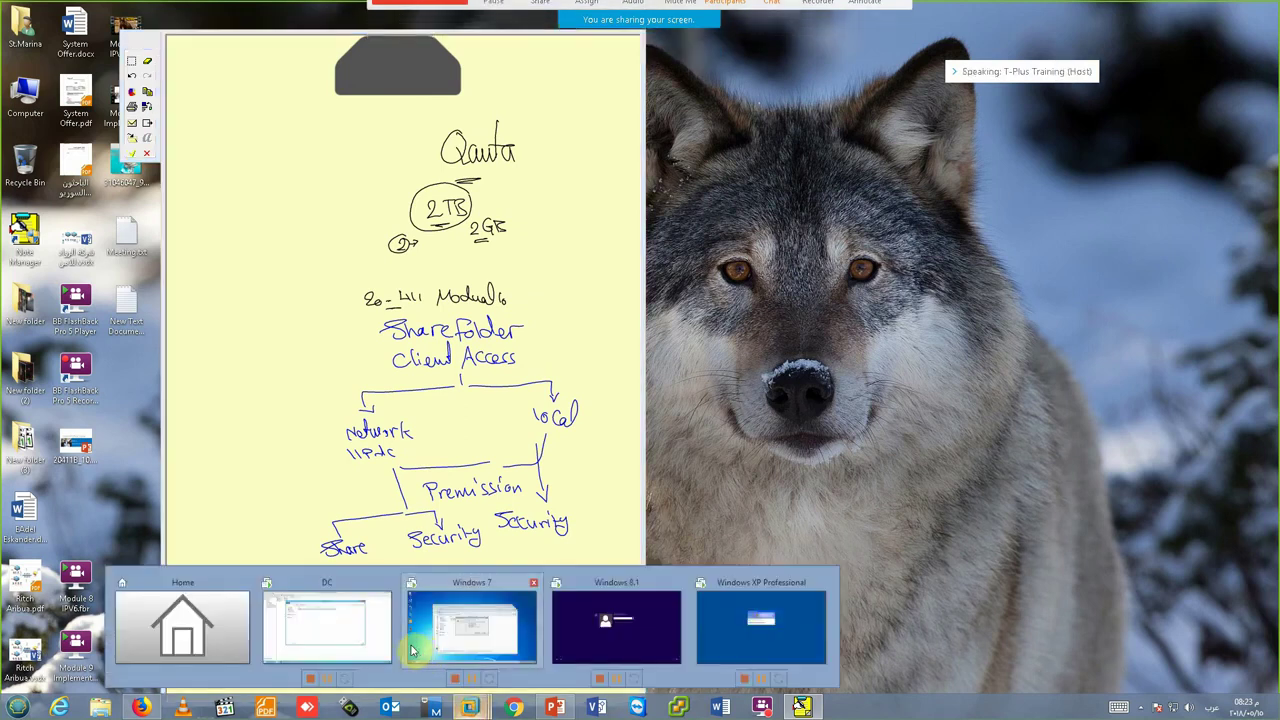
- In the Windows 7 VM, dismiss the access-denied error and create a New folder on the desktop
{"action": "left_click", "coordinate": [472, 625]}
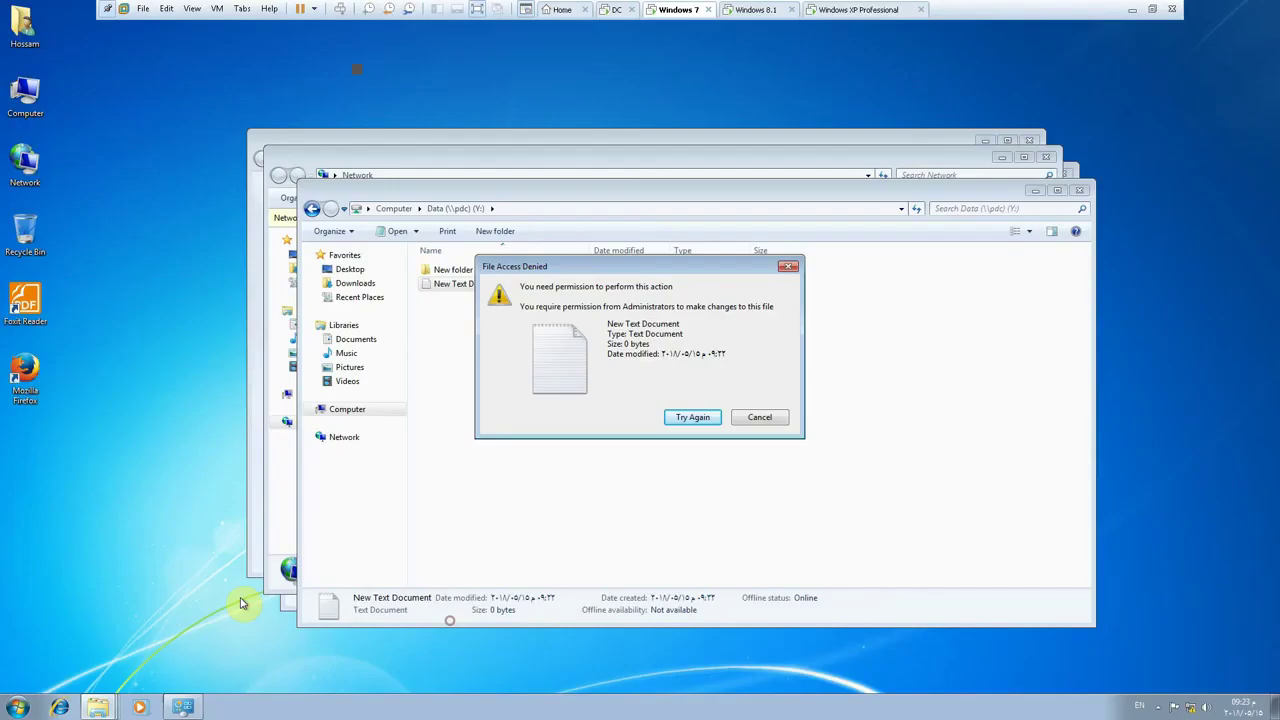
{"action": "left_click", "coordinate": [759, 417]}
{"action": "right_click", "coordinate": [150, 285]}
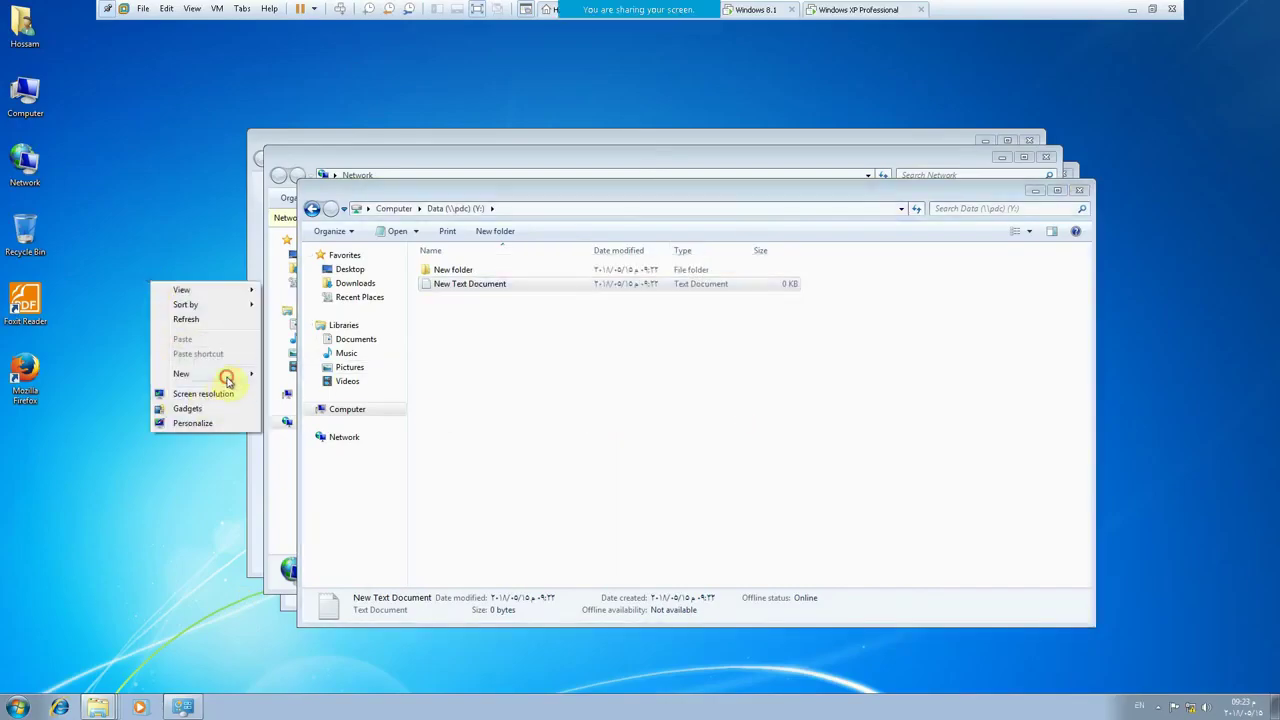
{"action": "mouse_move", "coordinate": [240, 374]}
{"action": "left_click", "coordinate": [285, 368]}
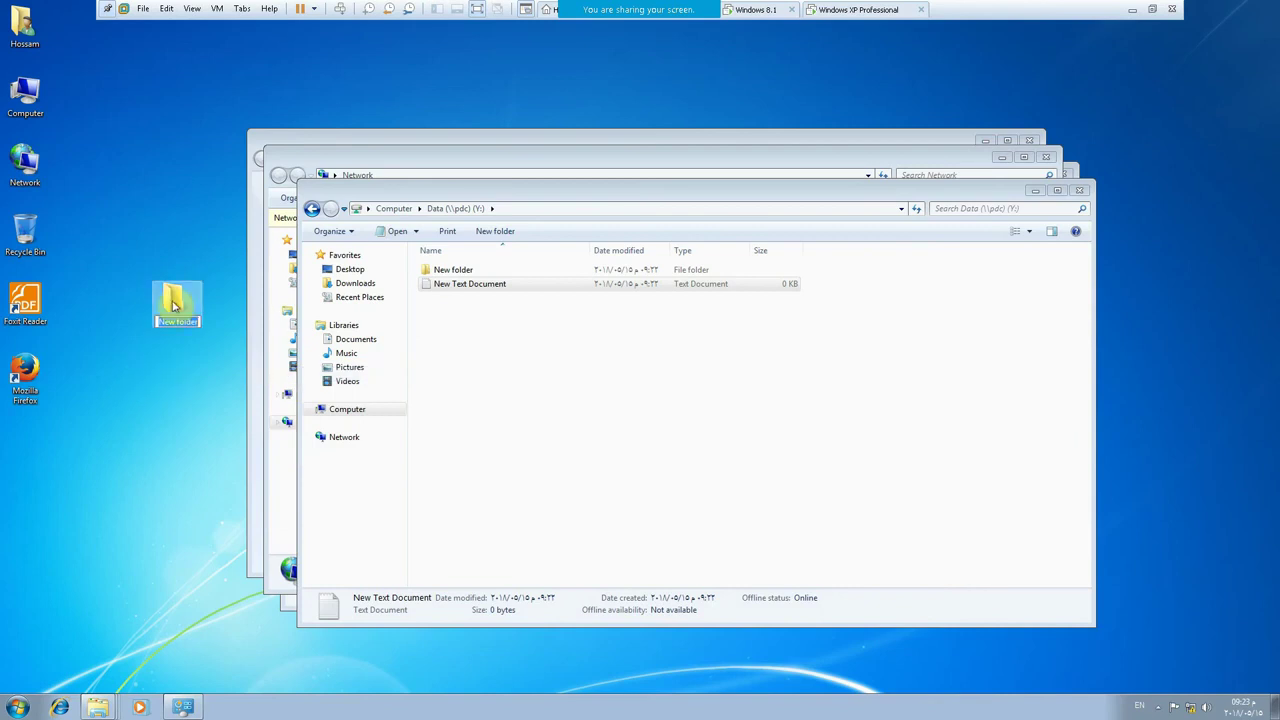
- Open the new folder's Advanced Sharing settings, decline the administrator prompt, and minimize the VM
{"action": "right_click", "coordinate": [171, 299]}
{"action": "left_click", "coordinate": [222, 535]}
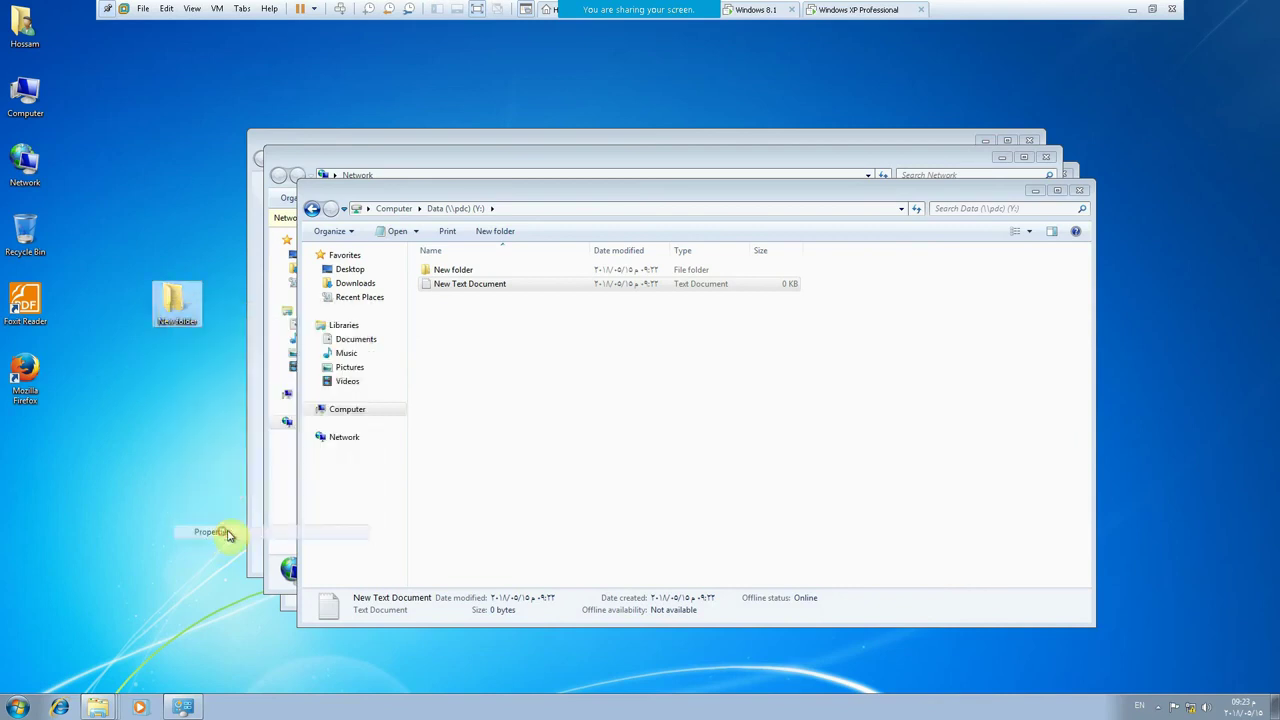
{"action": "left_click_drag", "start_coordinate": [278, 292], "coordinate": [365, 170]}
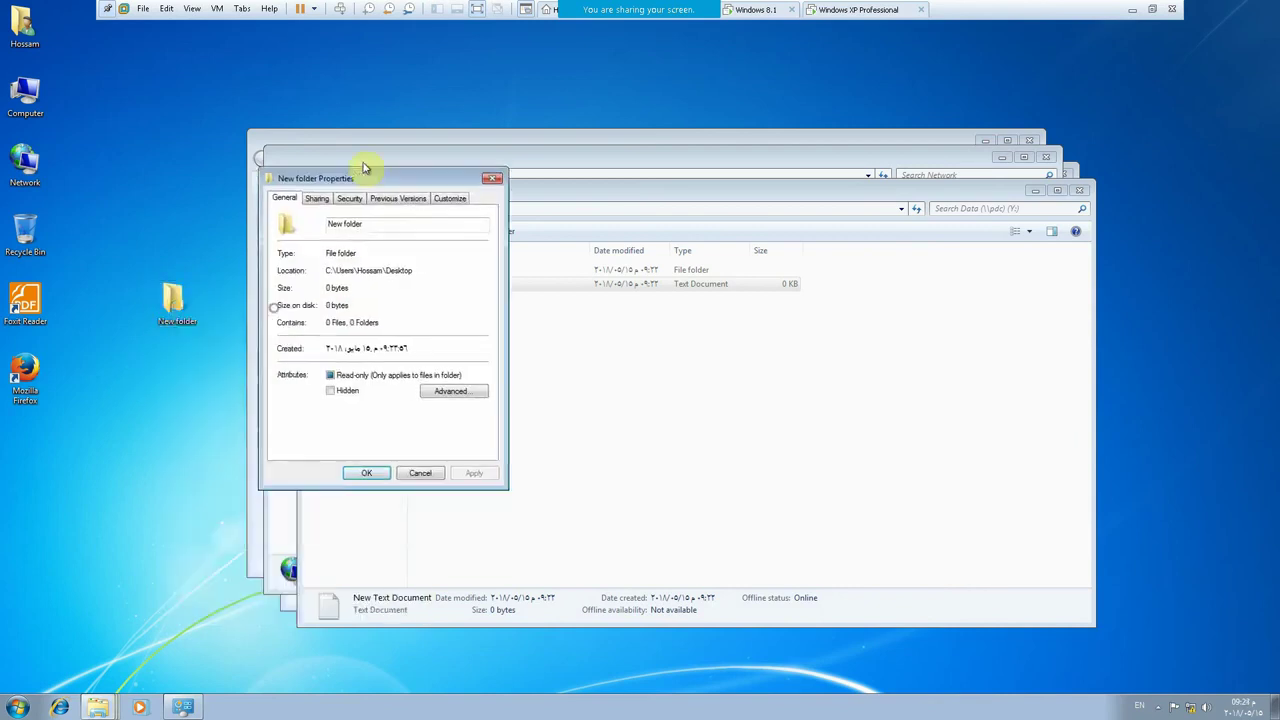
{"action": "left_click", "coordinate": [316, 198]}
{"action": "left_click", "coordinate": [331, 357]}
{"action": "left_click", "coordinate": [329, 356]}
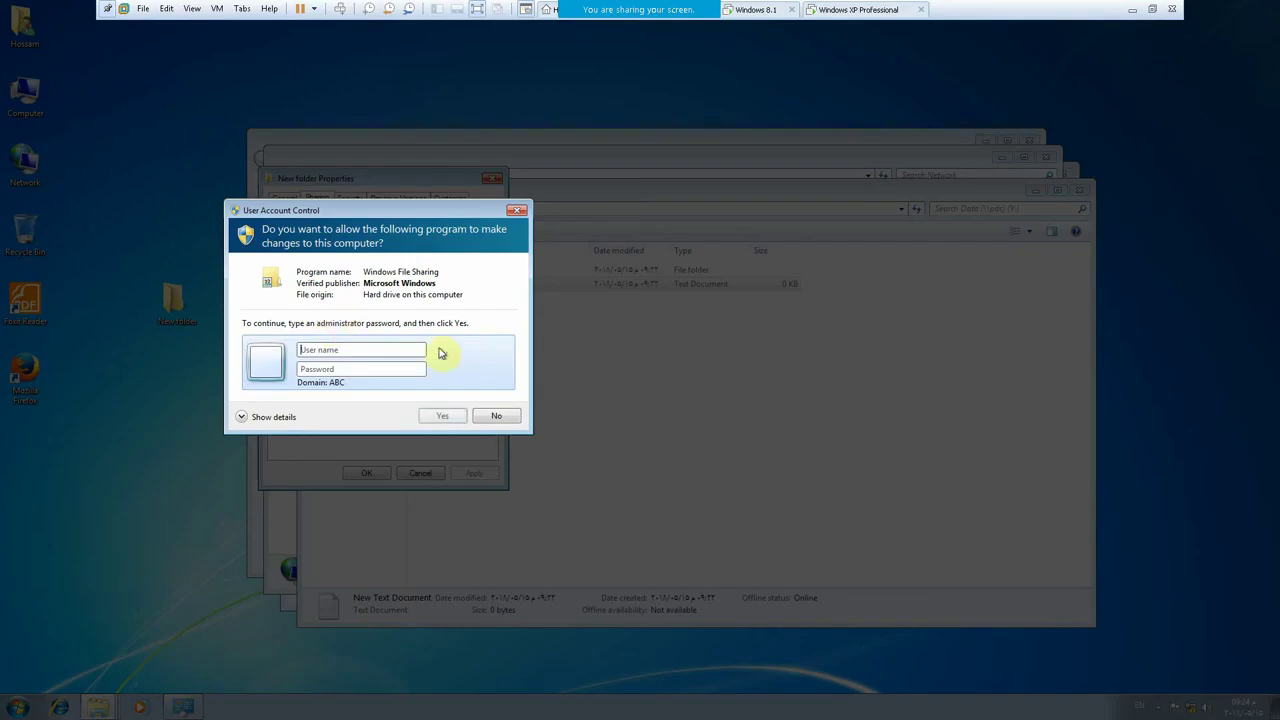
{"action": "left_click", "coordinate": [485, 415]}
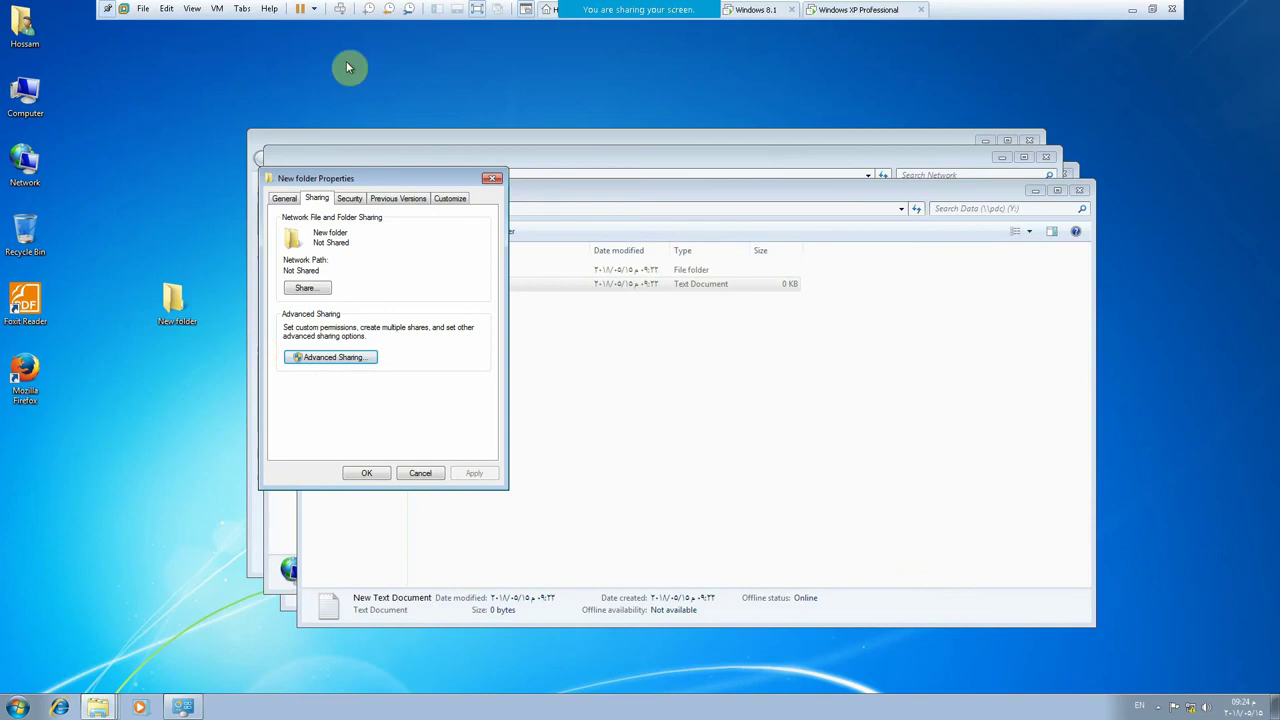
{"action": "left_click", "coordinate": [1132, 9]}
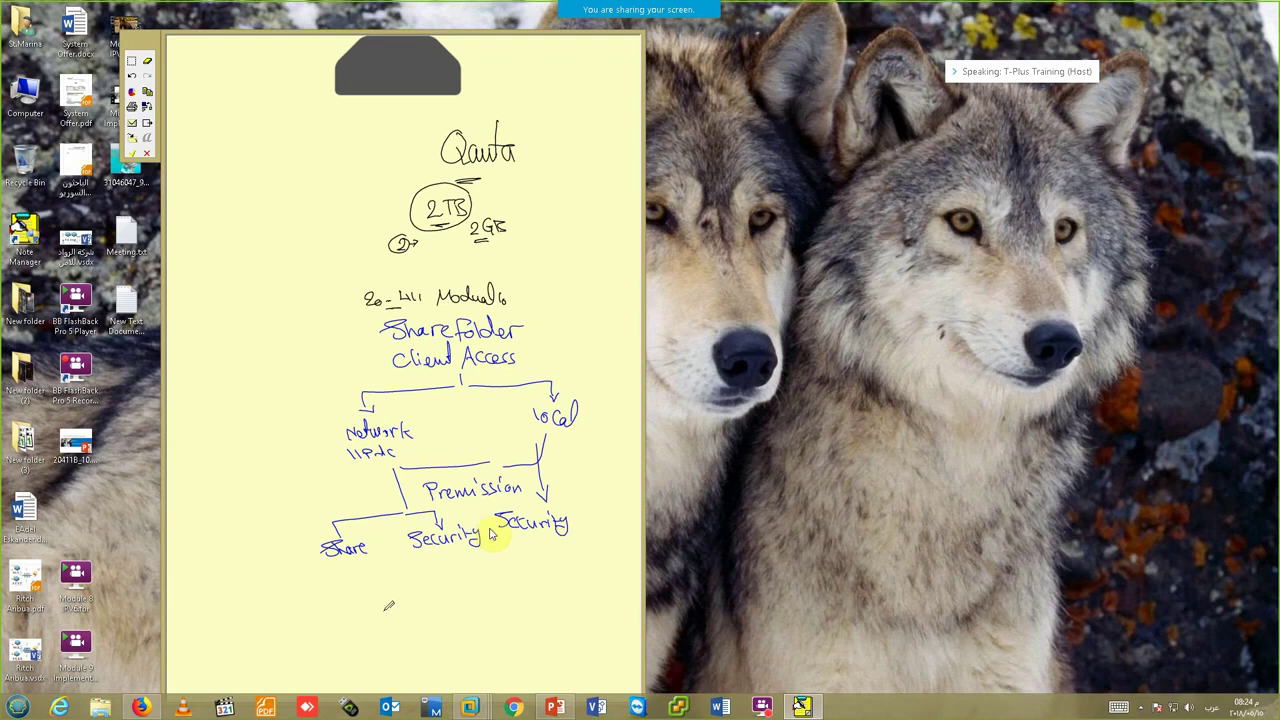
- On the DC server, open Computer Management for ADMIN-1 from Active Directory Users and Computers
{"action": "mouse_move", "coordinate": [469, 706]}
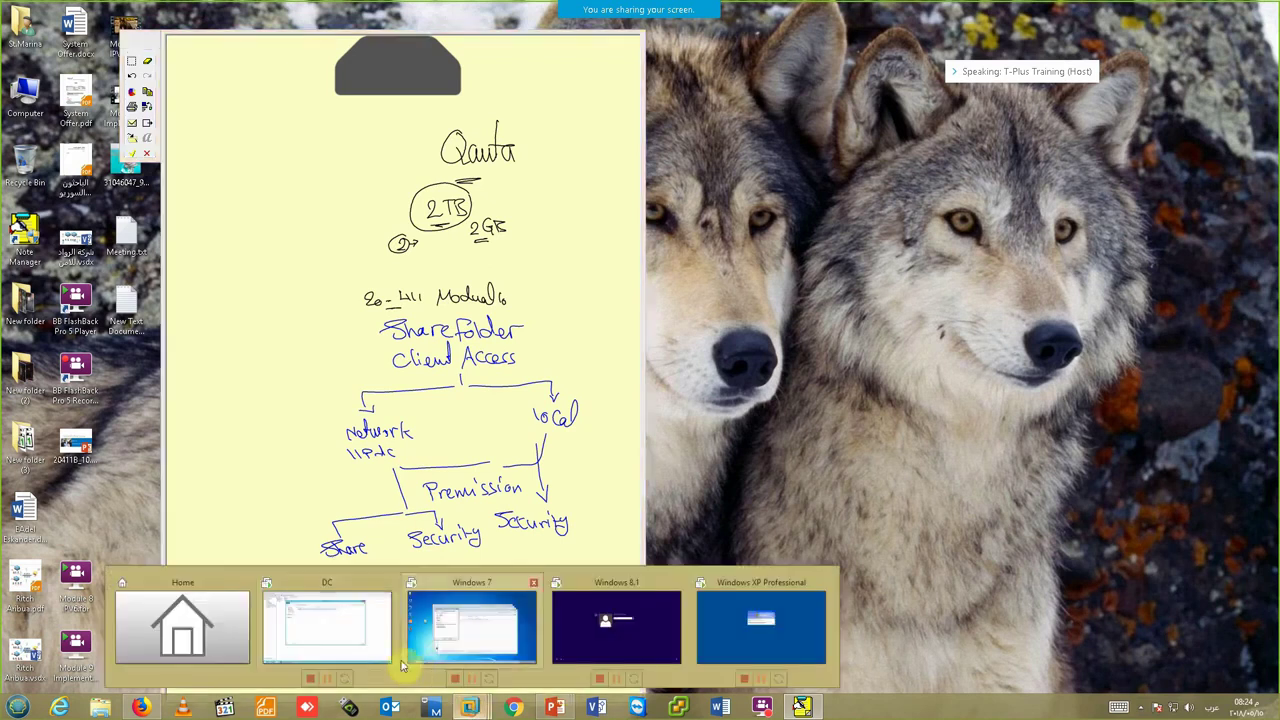
{"action": "left_click", "coordinate": [330, 628]}
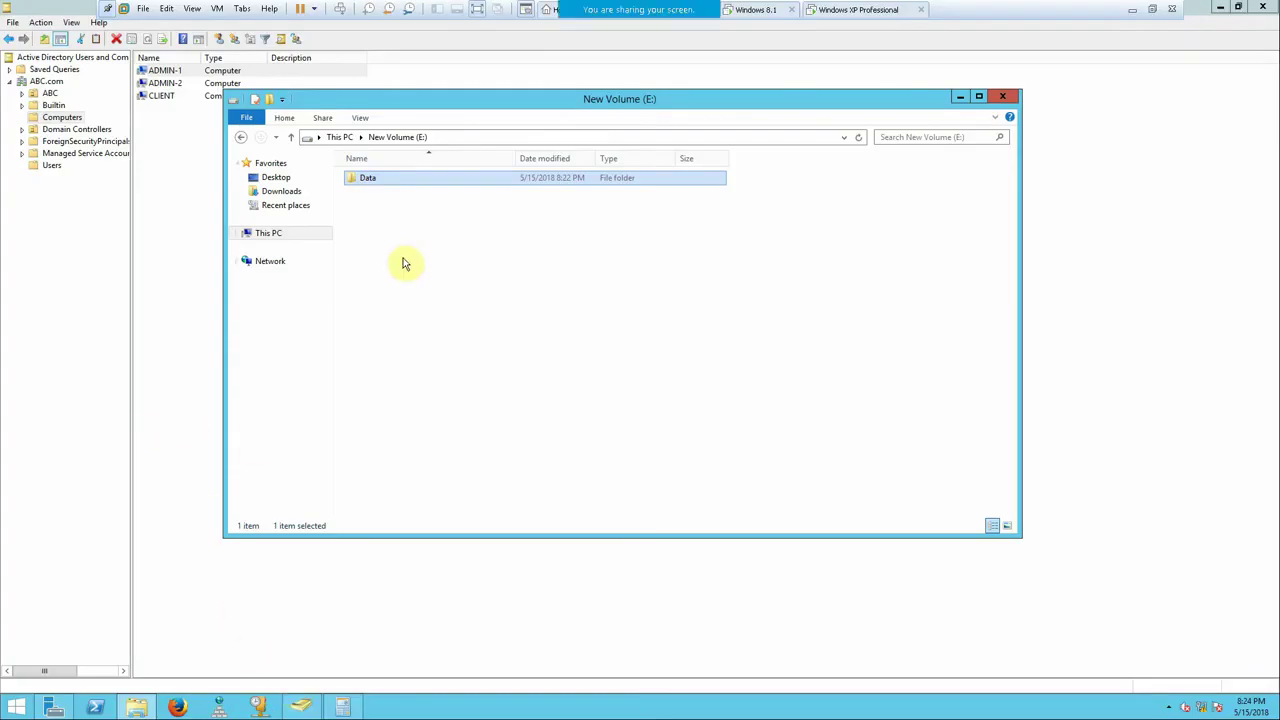
{"action": "left_click", "coordinate": [185, 163]}
{"action": "right_click", "coordinate": [155, 70]}
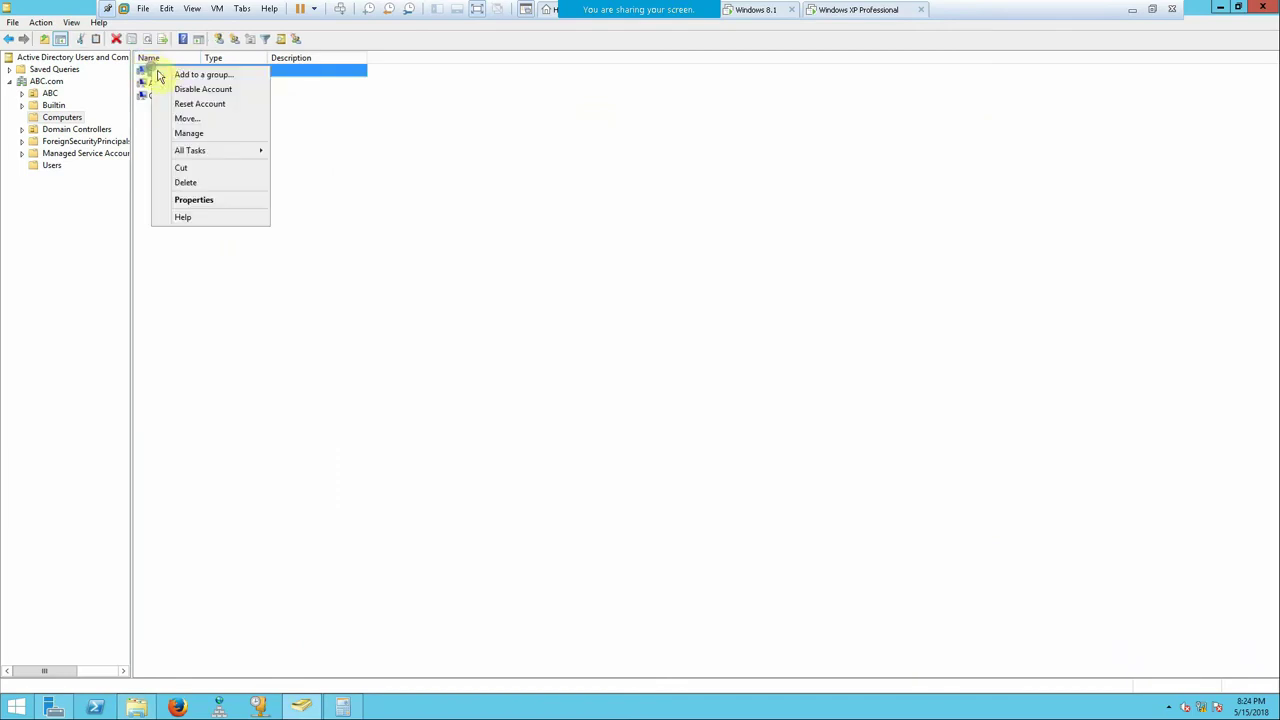
{"action": "left_click", "coordinate": [209, 136]}
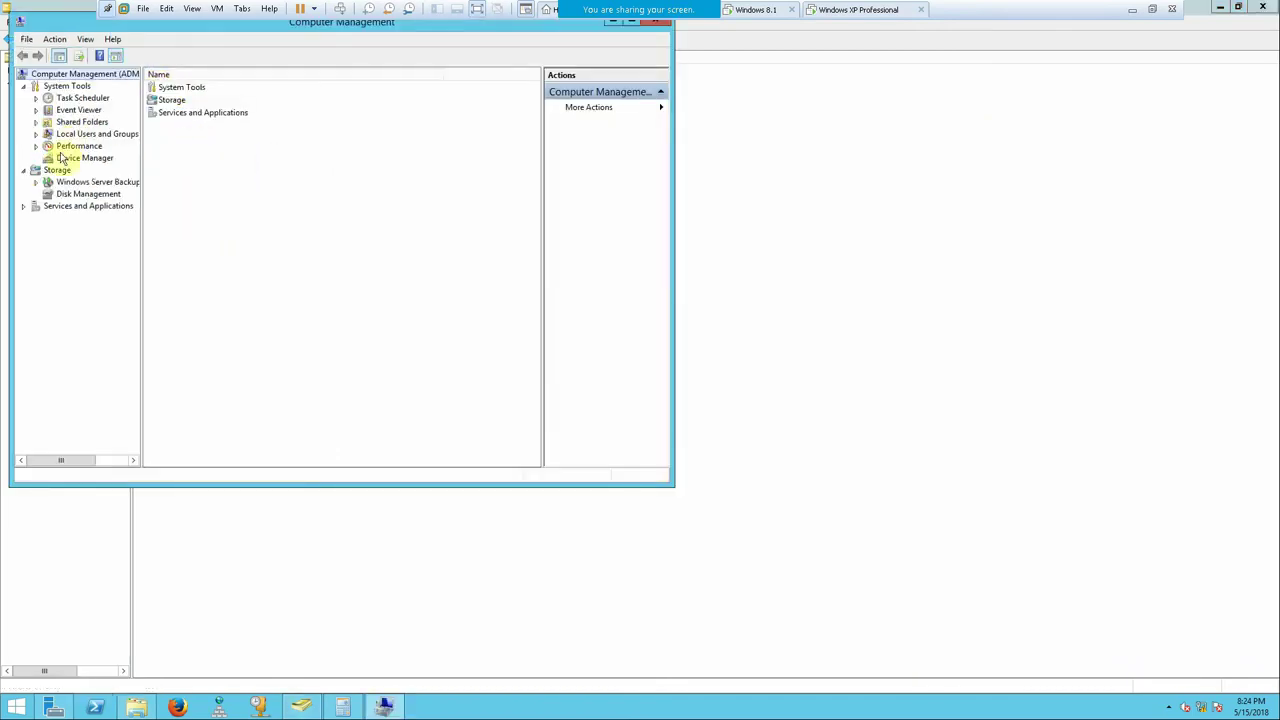
- Review the ADMIN$, C$ and IPC$ shares under Shared Folders, then close Computer Management
{"action": "left_click", "coordinate": [66, 122]}
{"action": "left_click", "coordinate": [36, 122]}
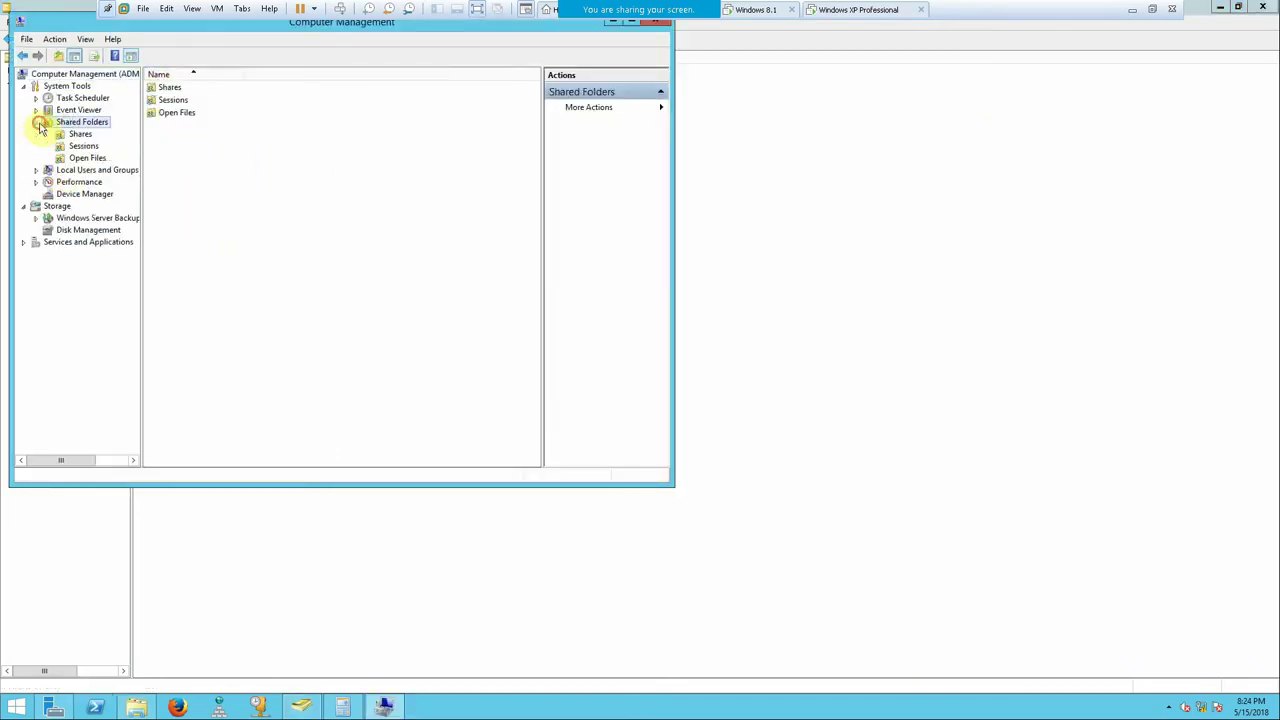
{"action": "left_click", "coordinate": [84, 134]}
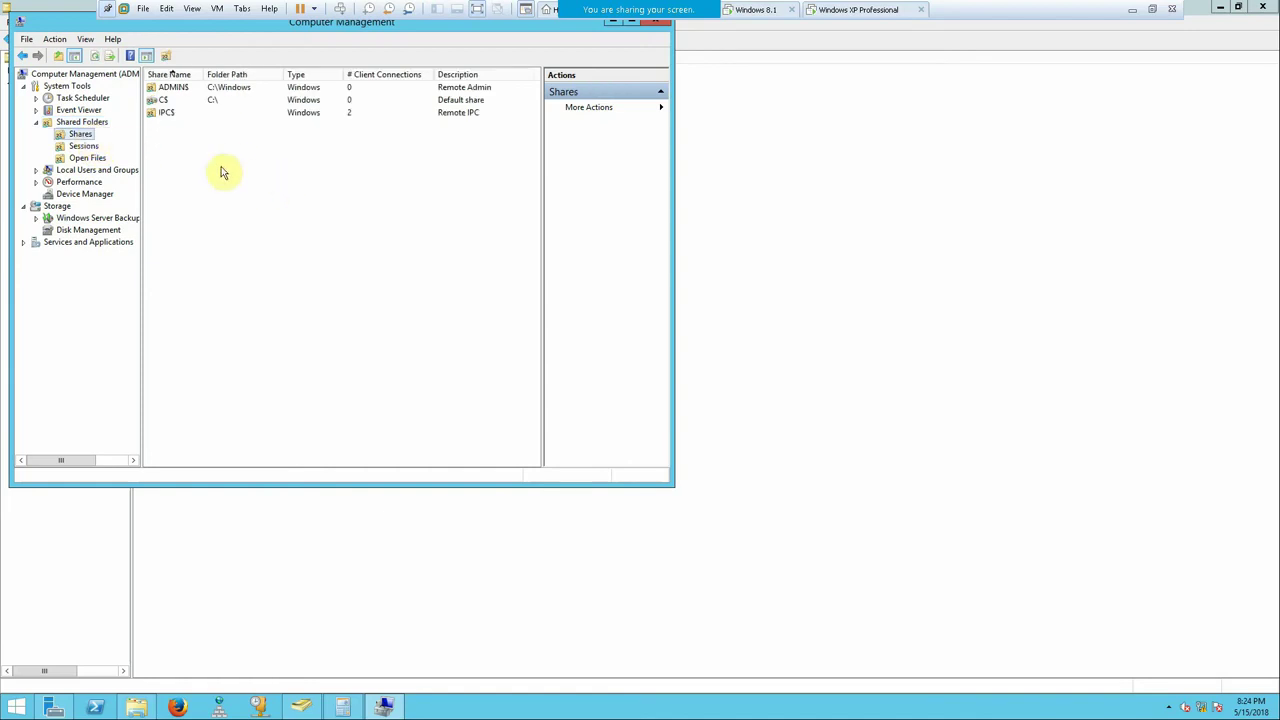
{"action": "left_click", "coordinate": [186, 104]}
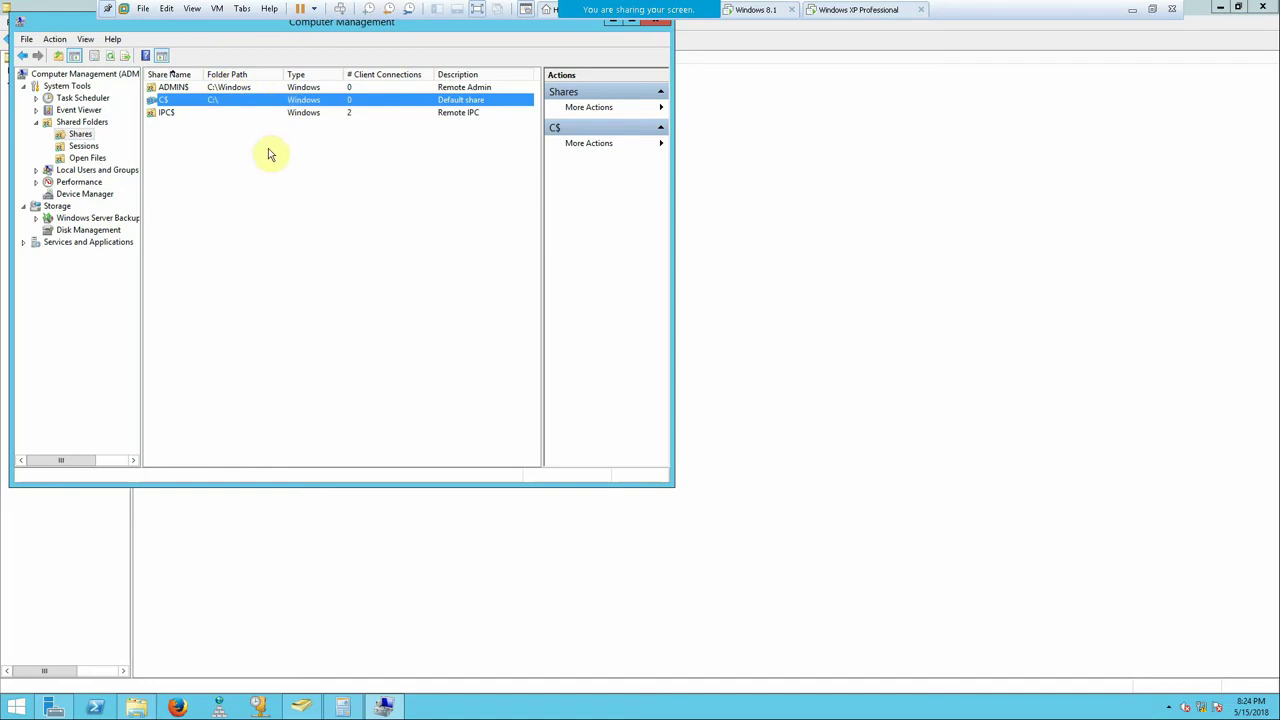
{"action": "left_click", "coordinate": [655, 22]}
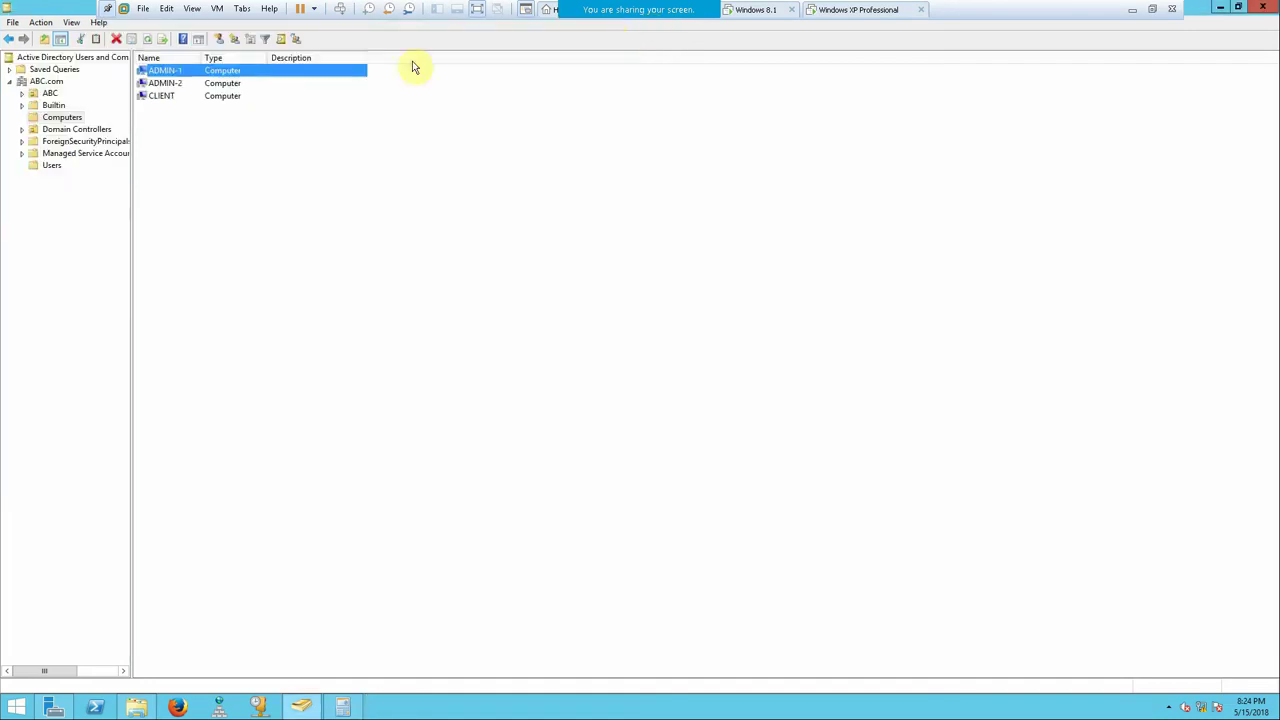
- Delete the Data folder from drive E: and dismiss the Item Not Found message
{"action": "left_click", "coordinate": [1222, 9]}
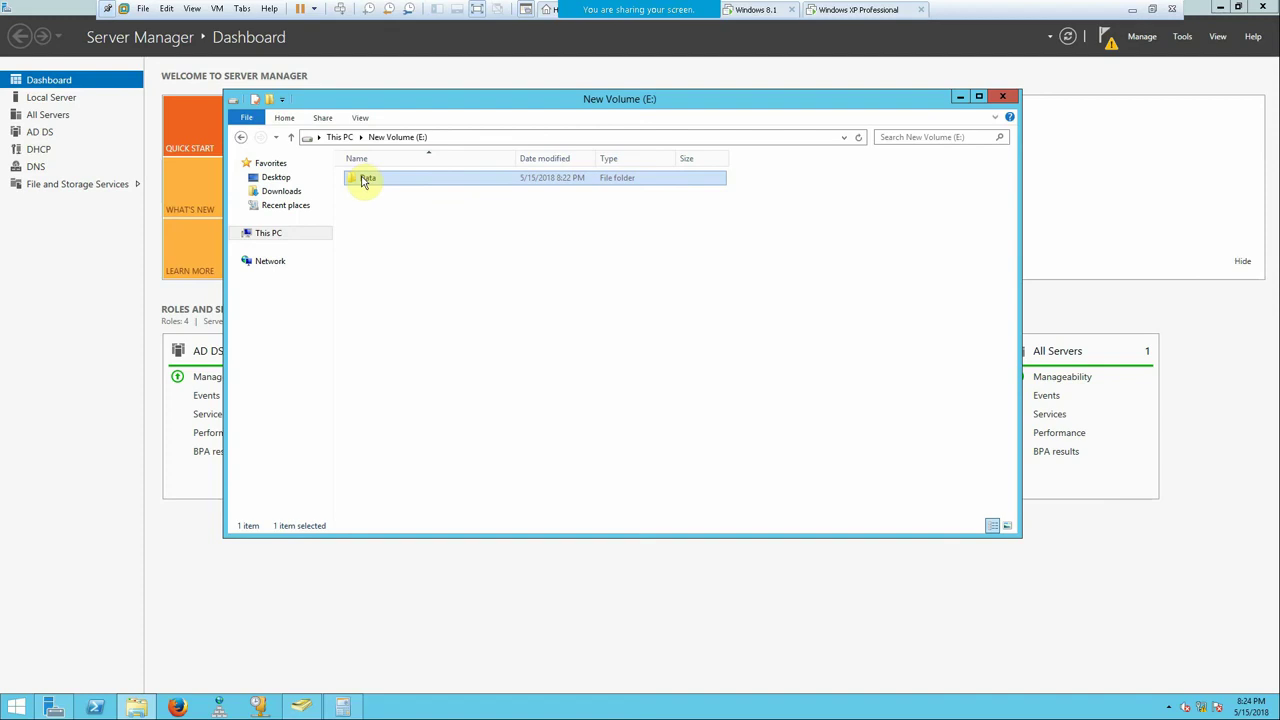
{"action": "right_click", "coordinate": [362, 181]}
{"action": "left_click", "coordinate": [409, 390]}
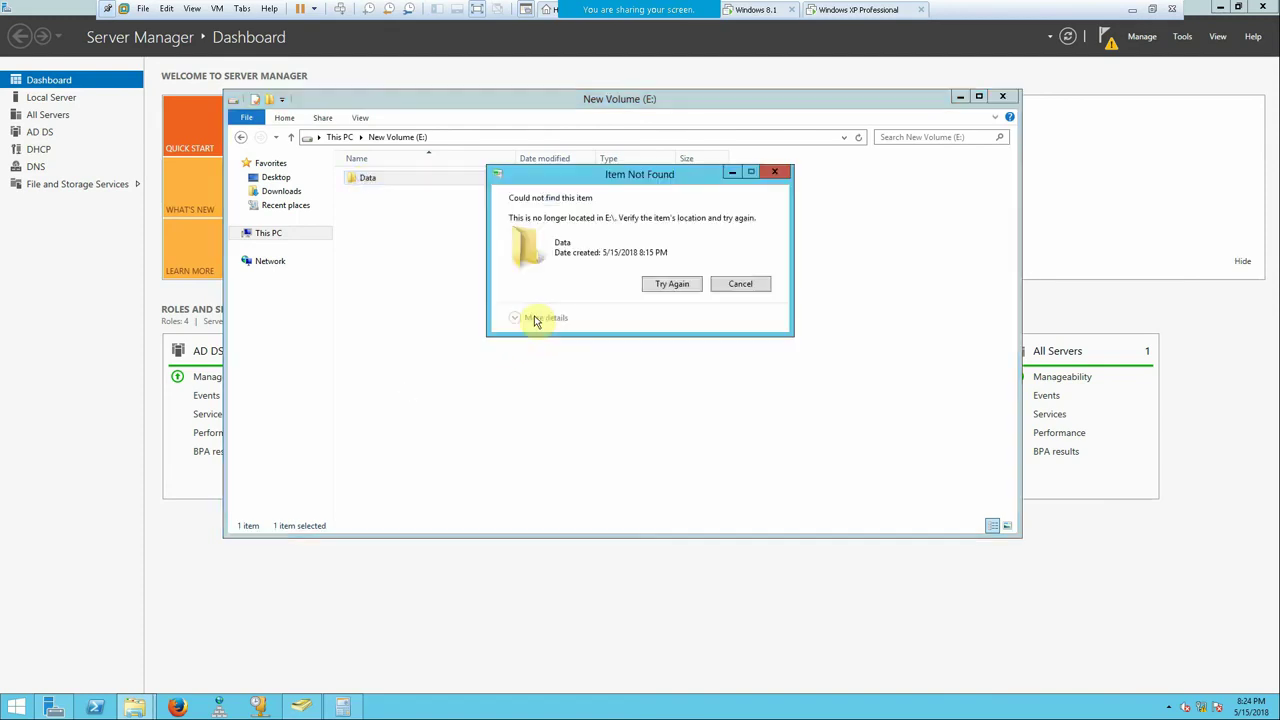
{"action": "left_click", "coordinate": [736, 285]}
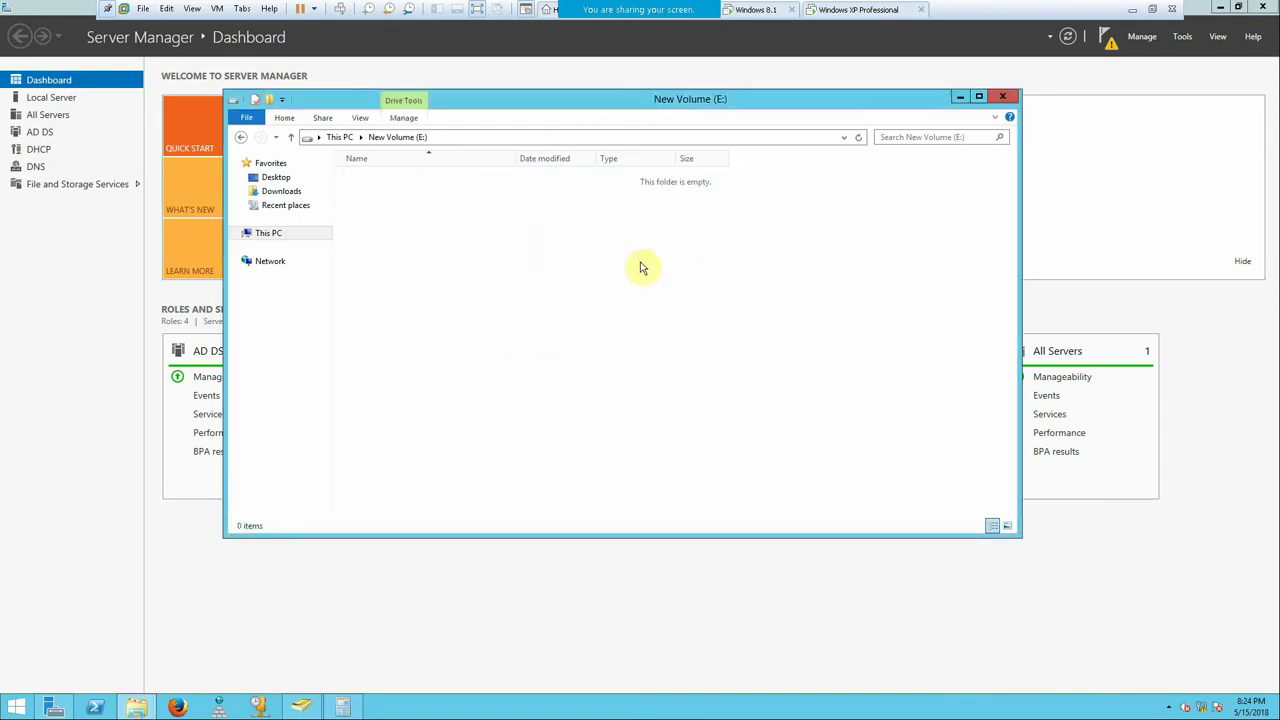
- Confirm drive E: is empty, then open the empty New Volume (G:) drive from This PC
{"action": "left_click", "coordinate": [339, 137]}
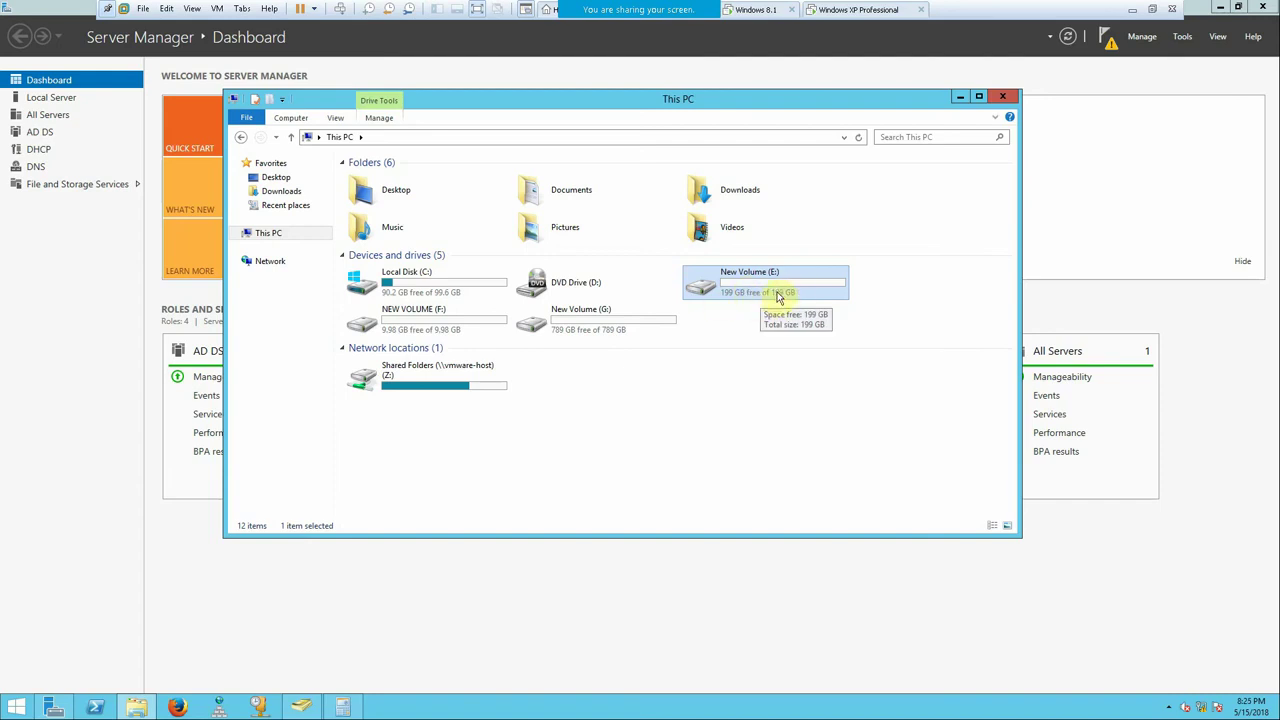
{"action": "double_click", "coordinate": [721, 279]}
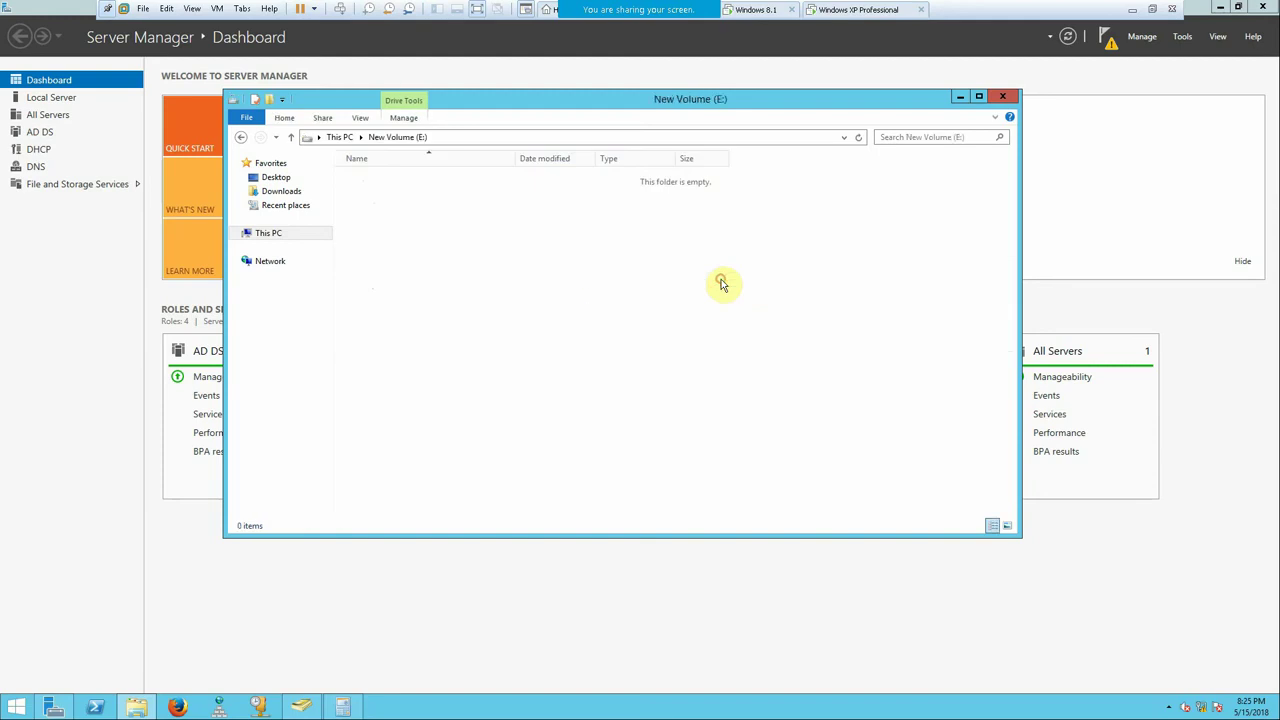
{"action": "left_click", "coordinate": [290, 137]}
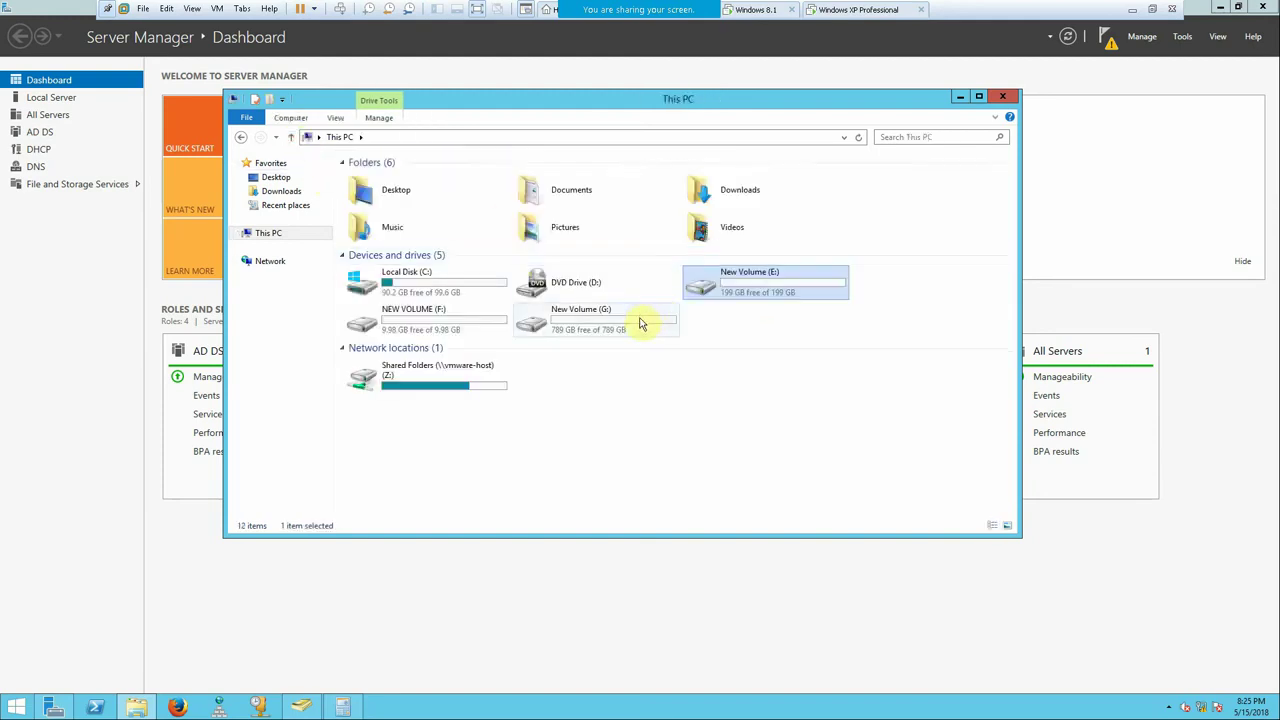
{"action": "double_click", "coordinate": [640, 321]}
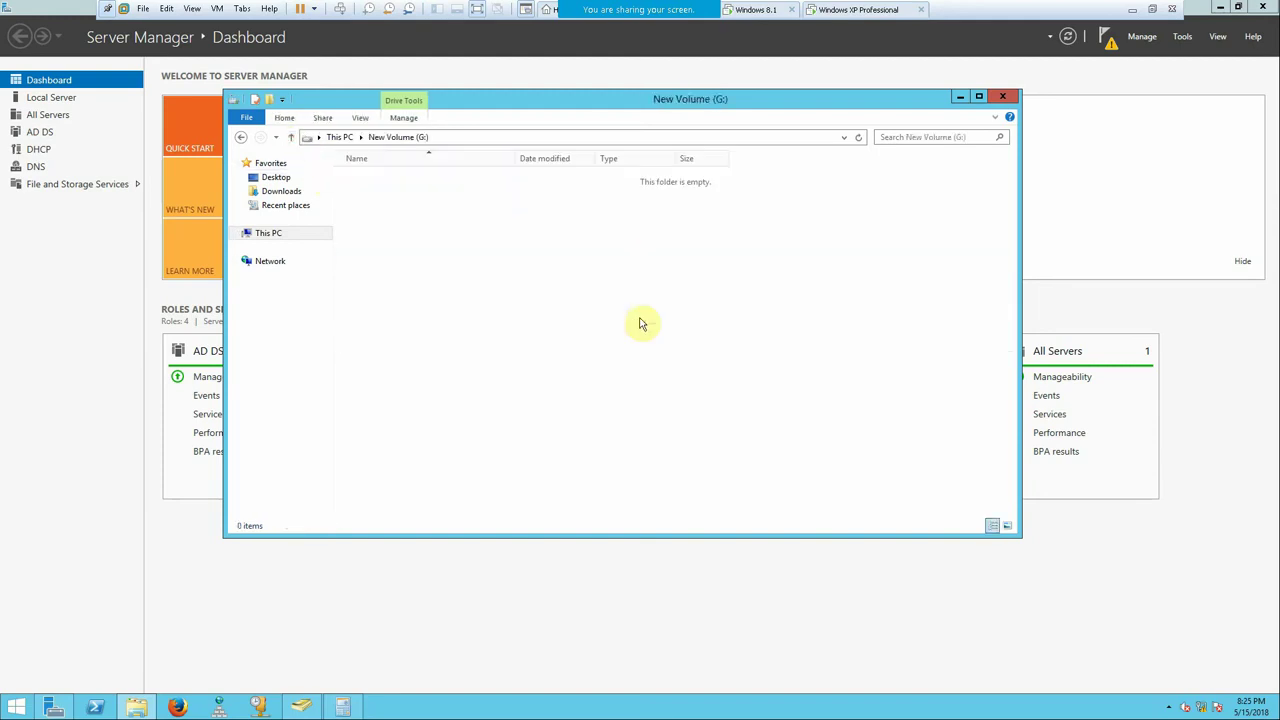
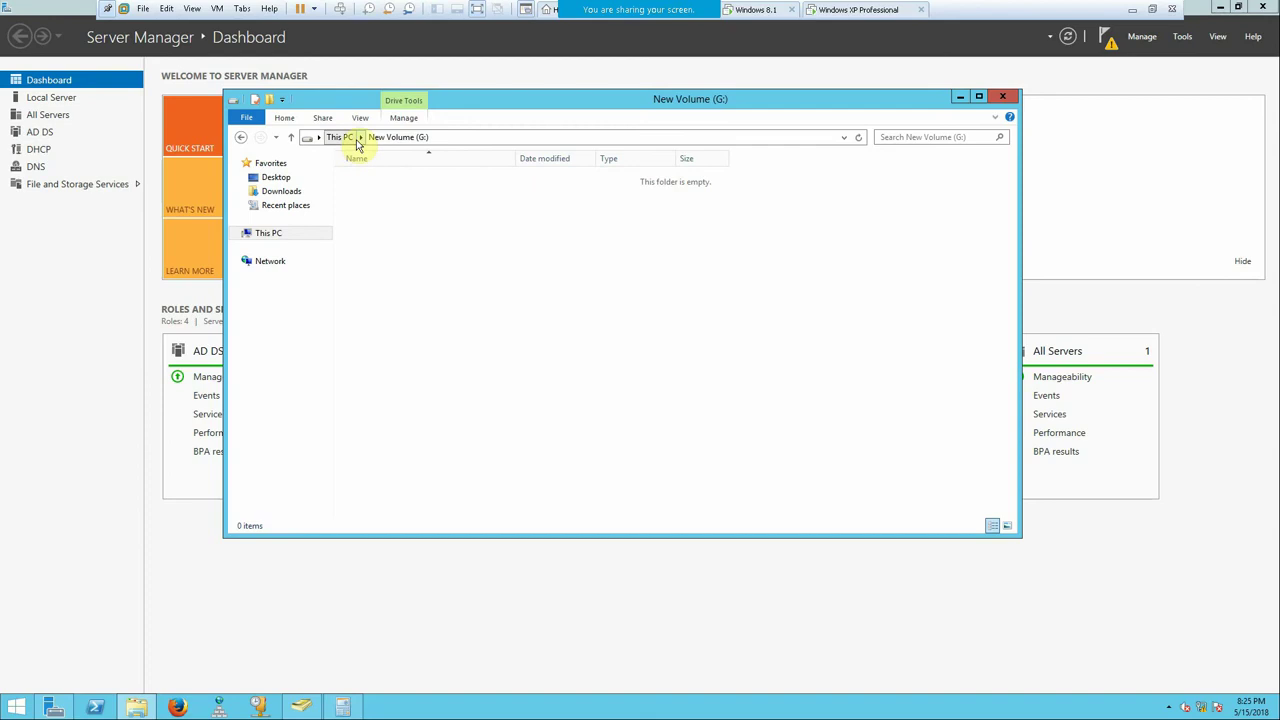
- Create a New folder on New Volume (E:), keeping the default name, and return to This PC
{"action": "left_click", "coordinate": [358, 139]}
{"action": "left_click", "coordinate": [337, 137]}
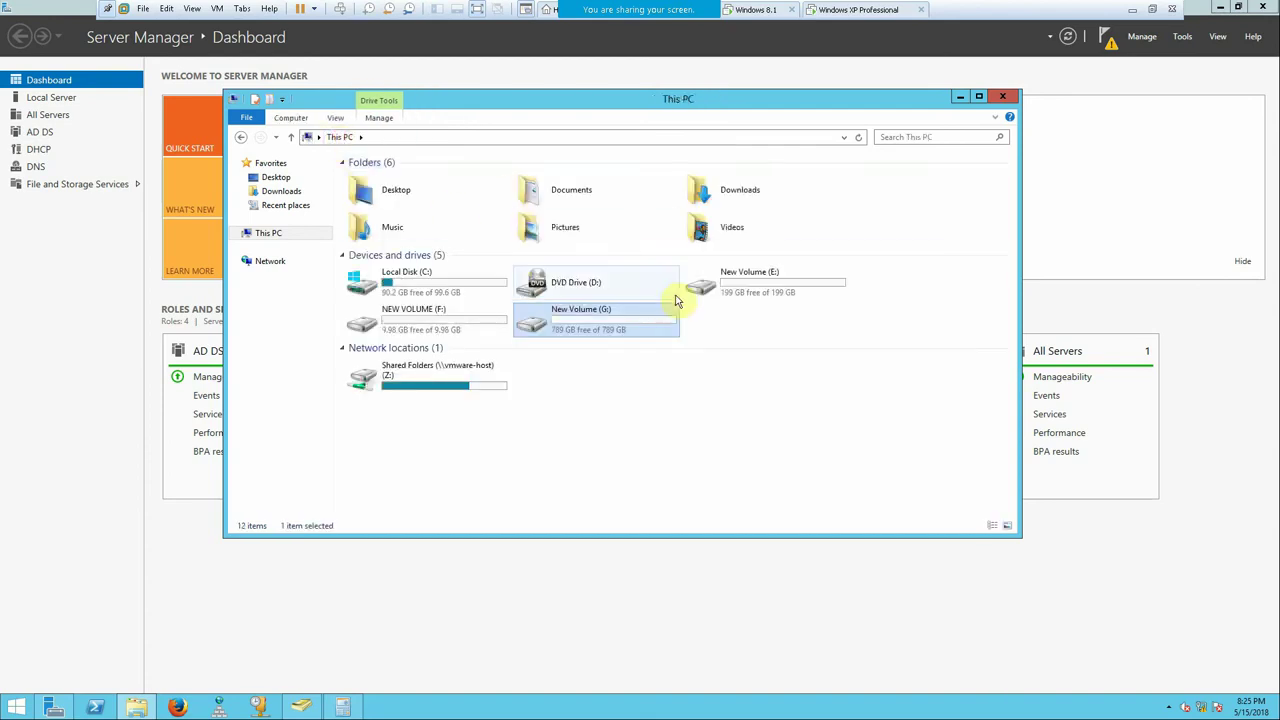
{"action": "right_click", "coordinate": [724, 284]}
{"action": "left_click", "coordinate": [720, 282]}
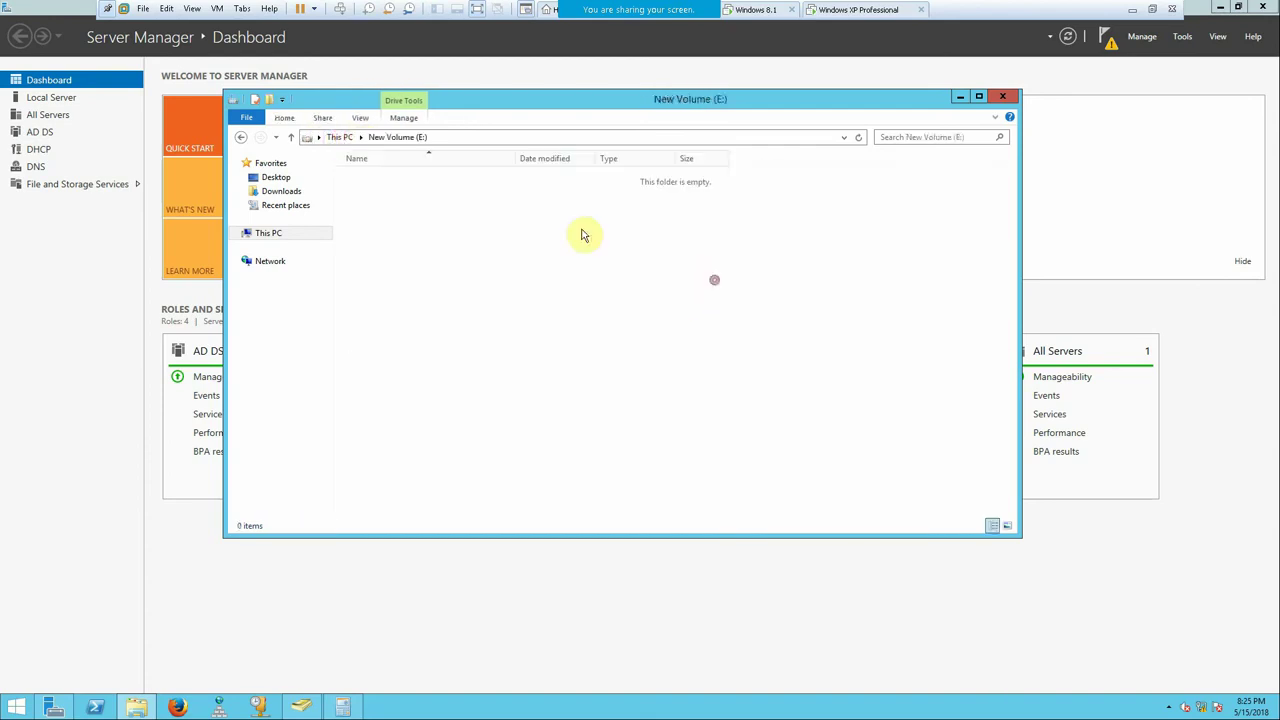
{"action": "right_click", "coordinate": [520, 207]}
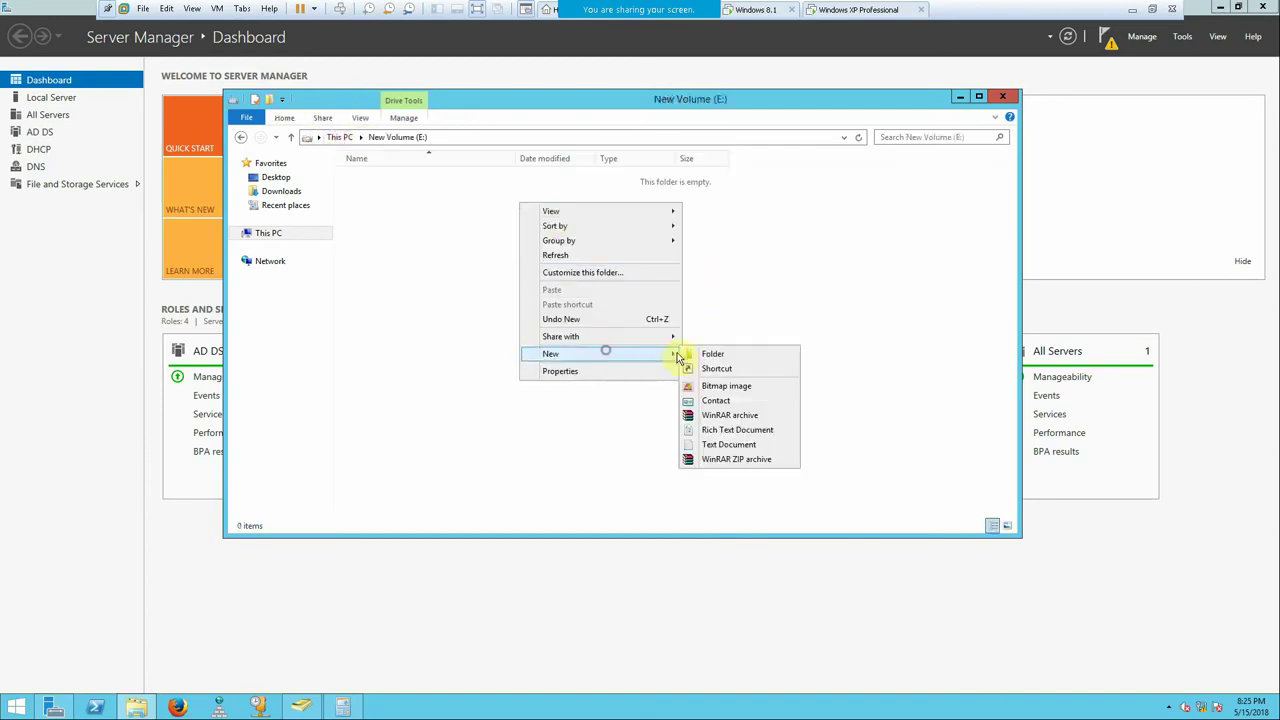
{"action": "left_click", "coordinate": [712, 354]}
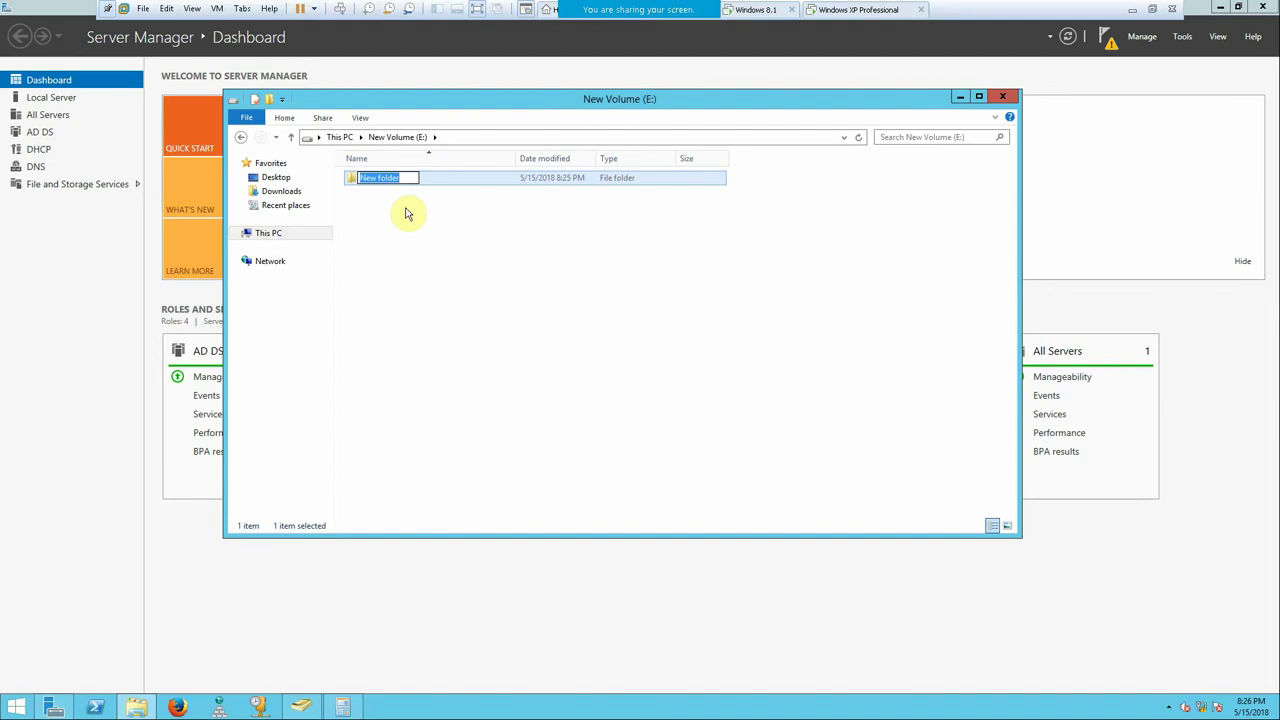
{"action": "left_click", "coordinate": [291, 137]}
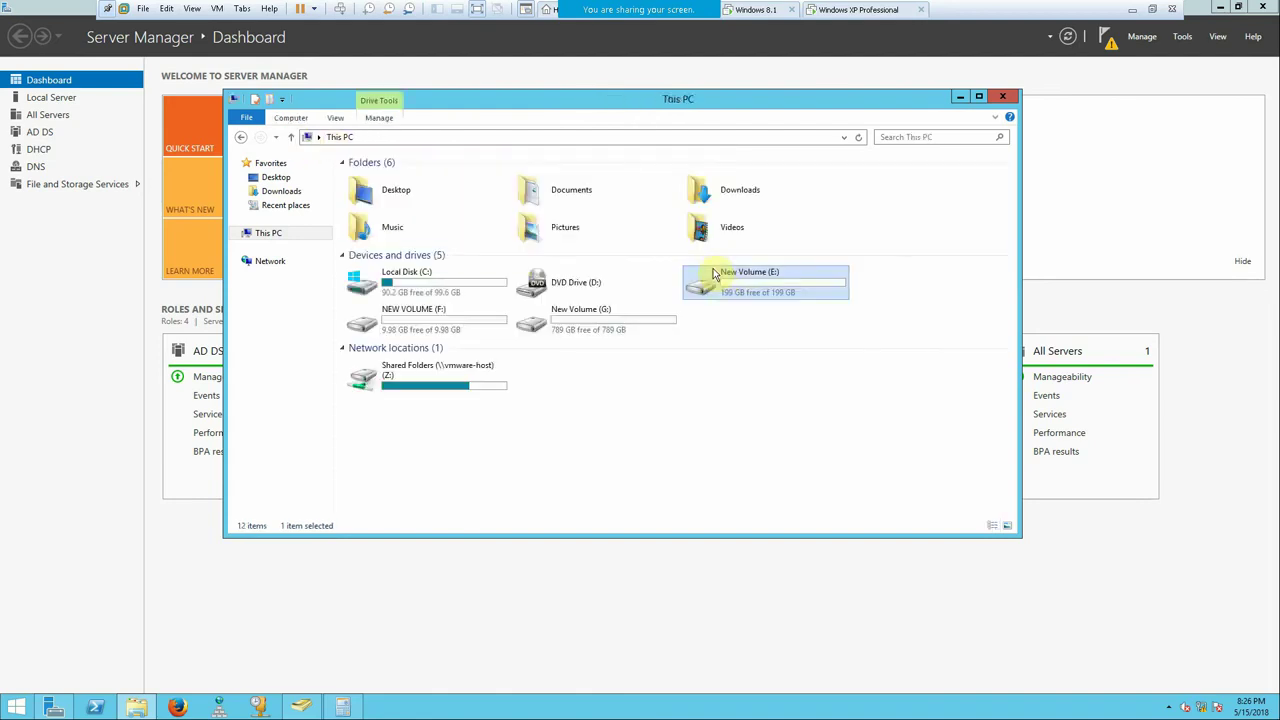
{"action": "right_click", "coordinate": [714, 274]}
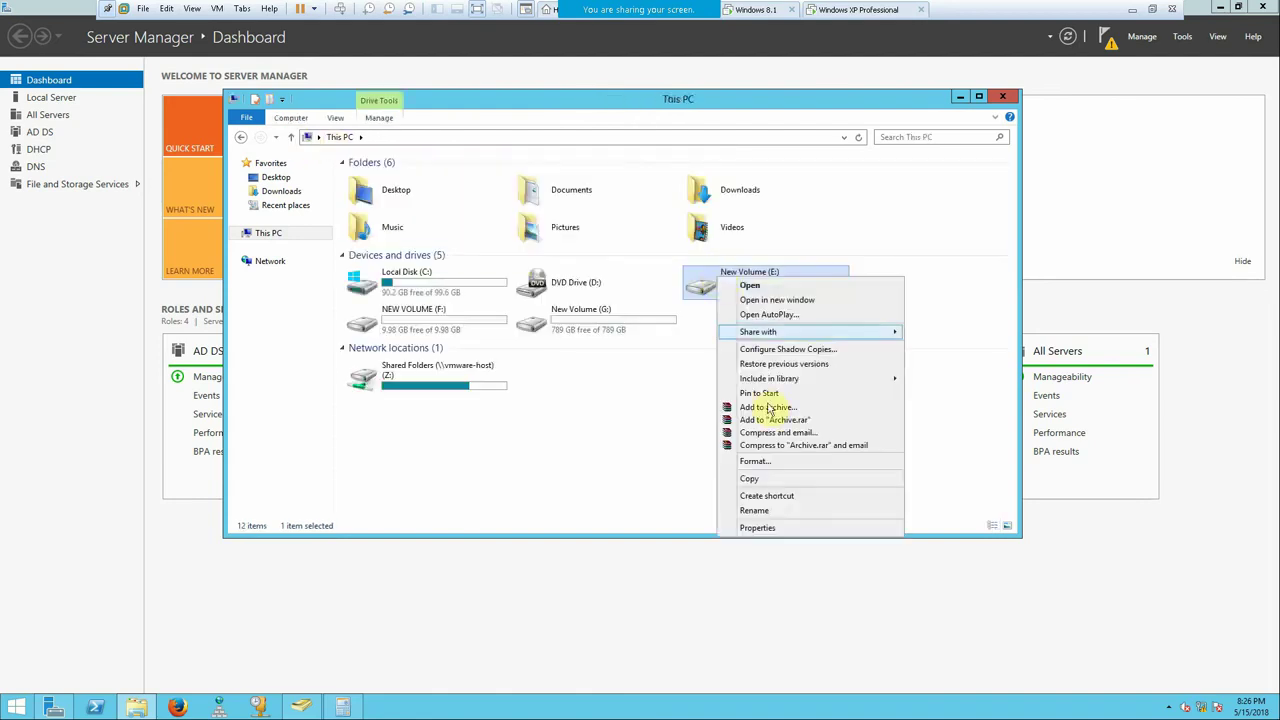
{"action": "left_click", "coordinate": [757, 528]}
{"action": "left_click_drag", "start_coordinate": [865, 290], "coordinate": [777, 206]}
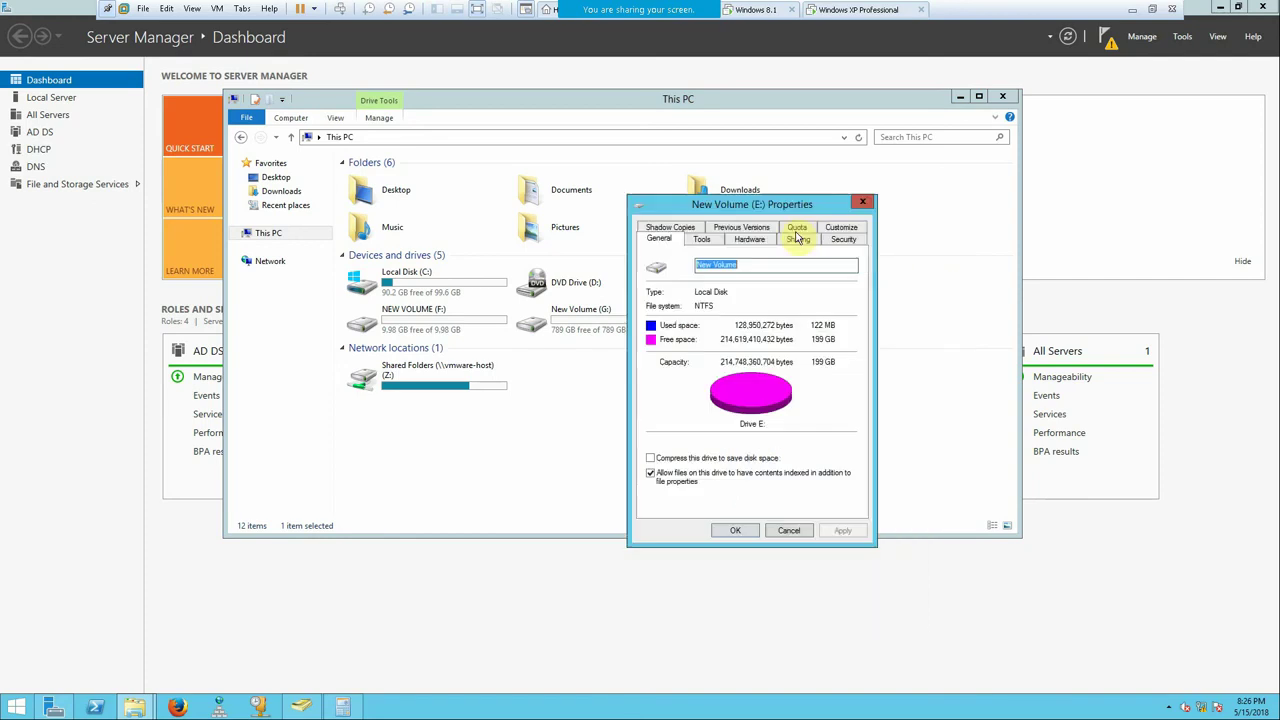
{"action": "left_click", "coordinate": [797, 228]}
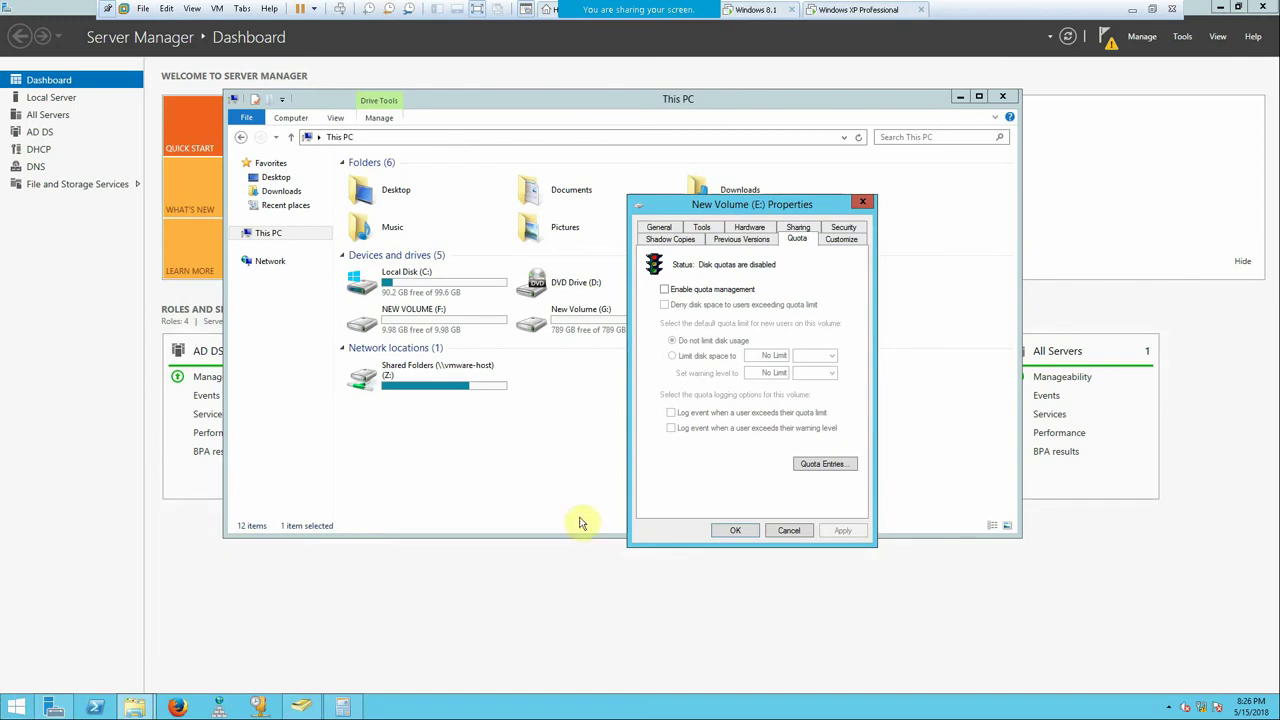
{"action": "left_click", "coordinate": [862, 203]}
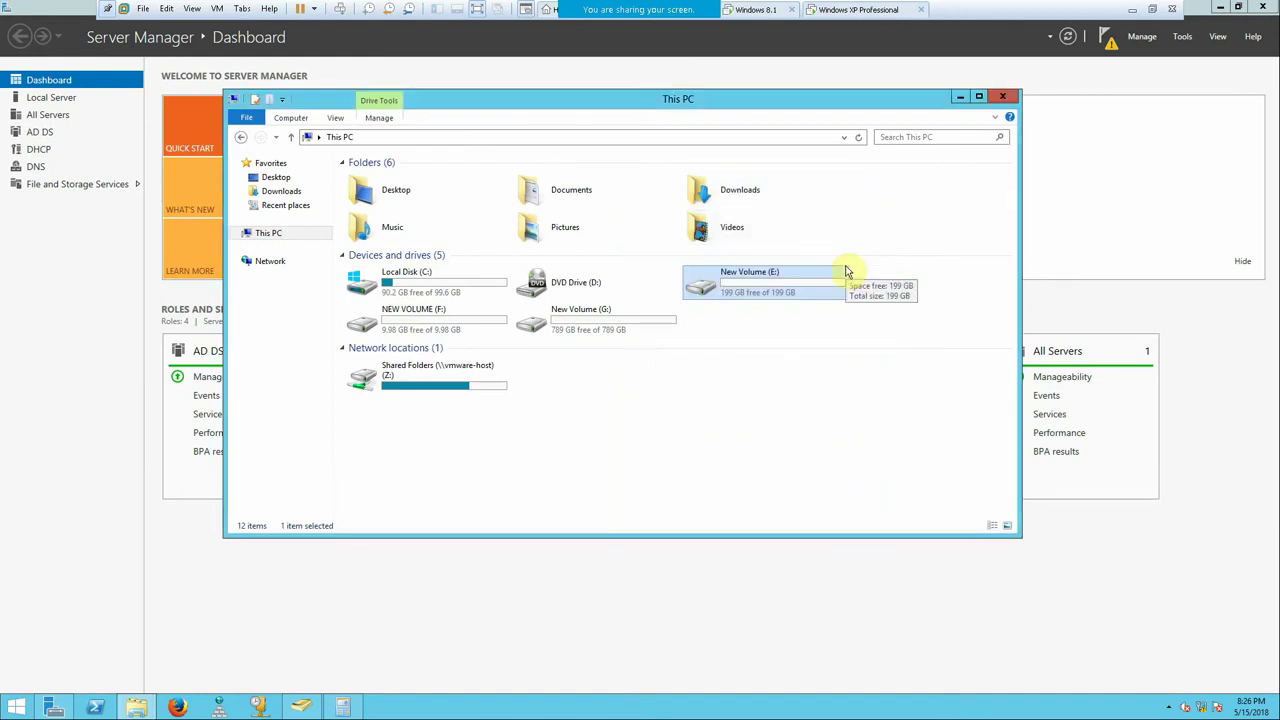
{"action": "key", "text": "super+r"}
- Launch cmd and run 'fsutil fsinfo volume info e:', which returns an invalid parameter error
{"action": "type", "text": "cmd"}
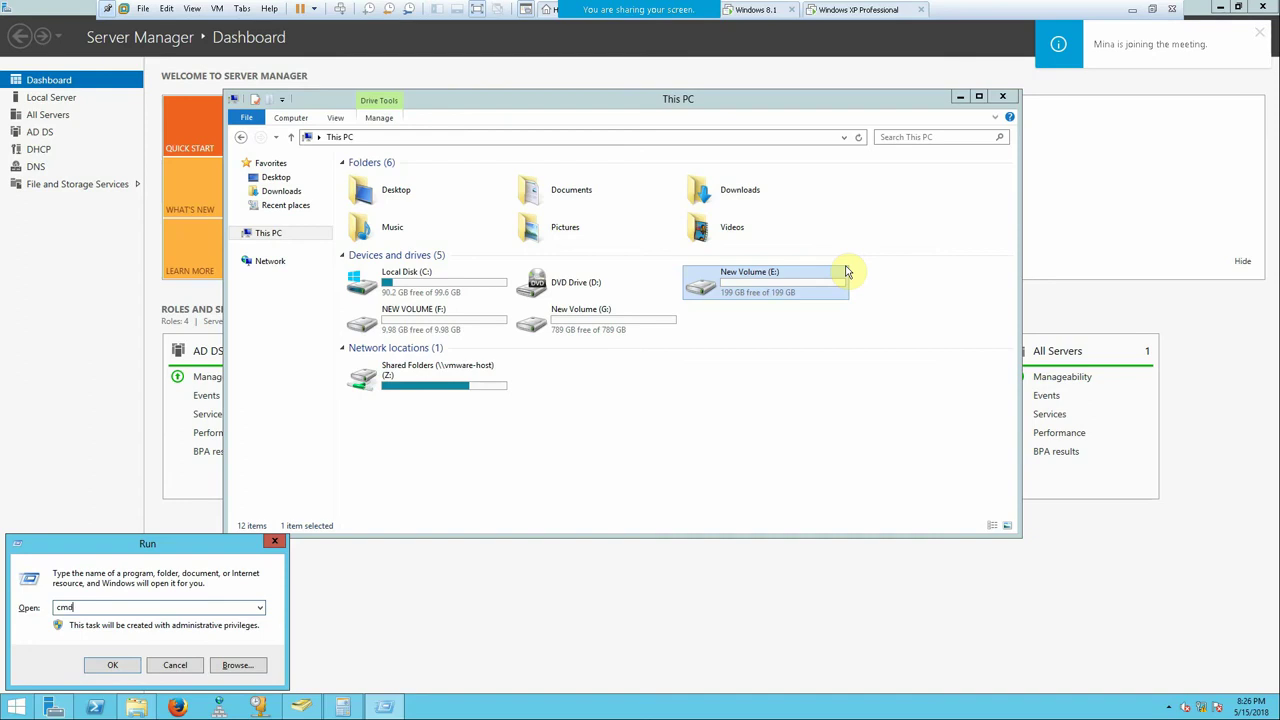
{"action": "key", "text": "Return"}
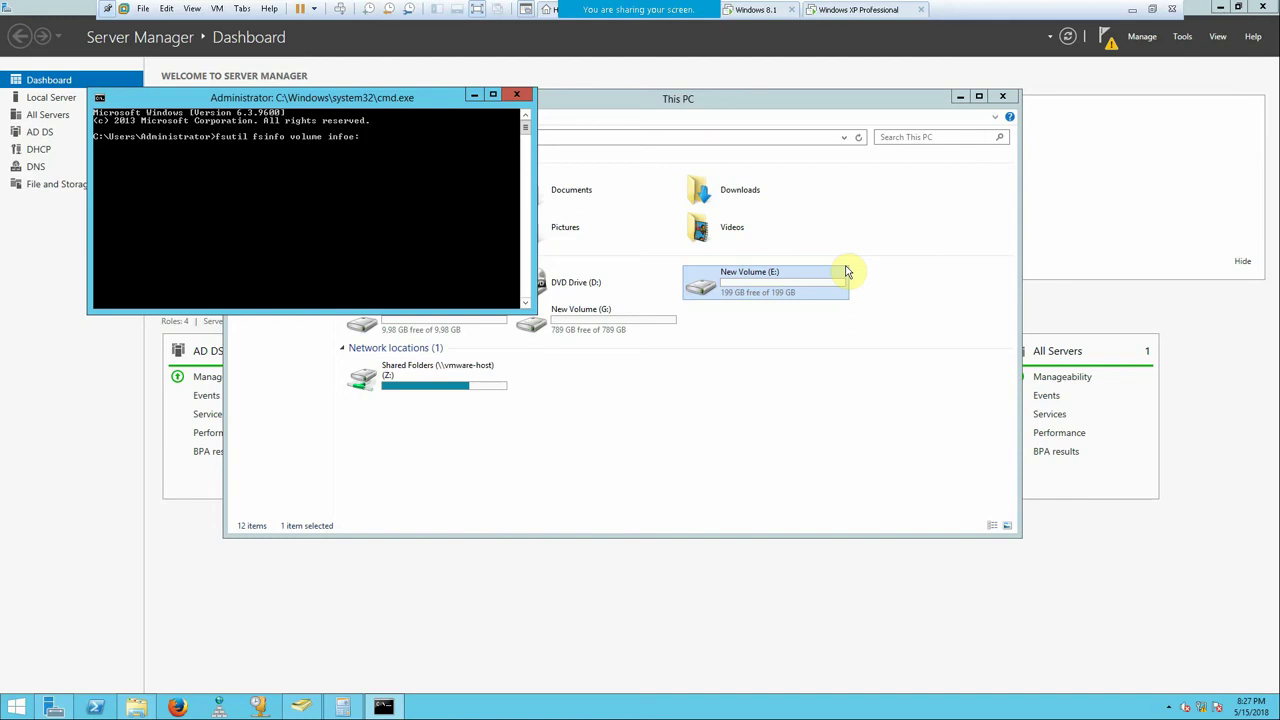
{"action": "key", "text": "Return"}
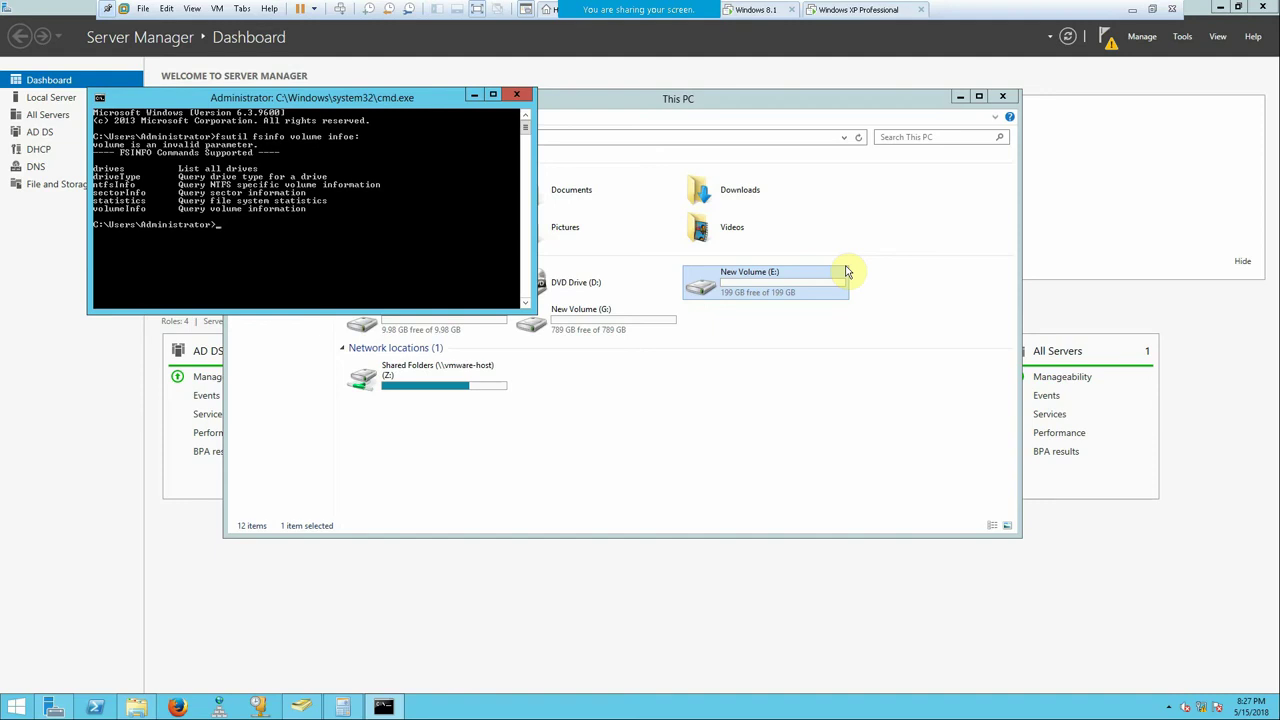
{"action": "key", "text": "Up"}
{"action": "key", "text": "Return"}
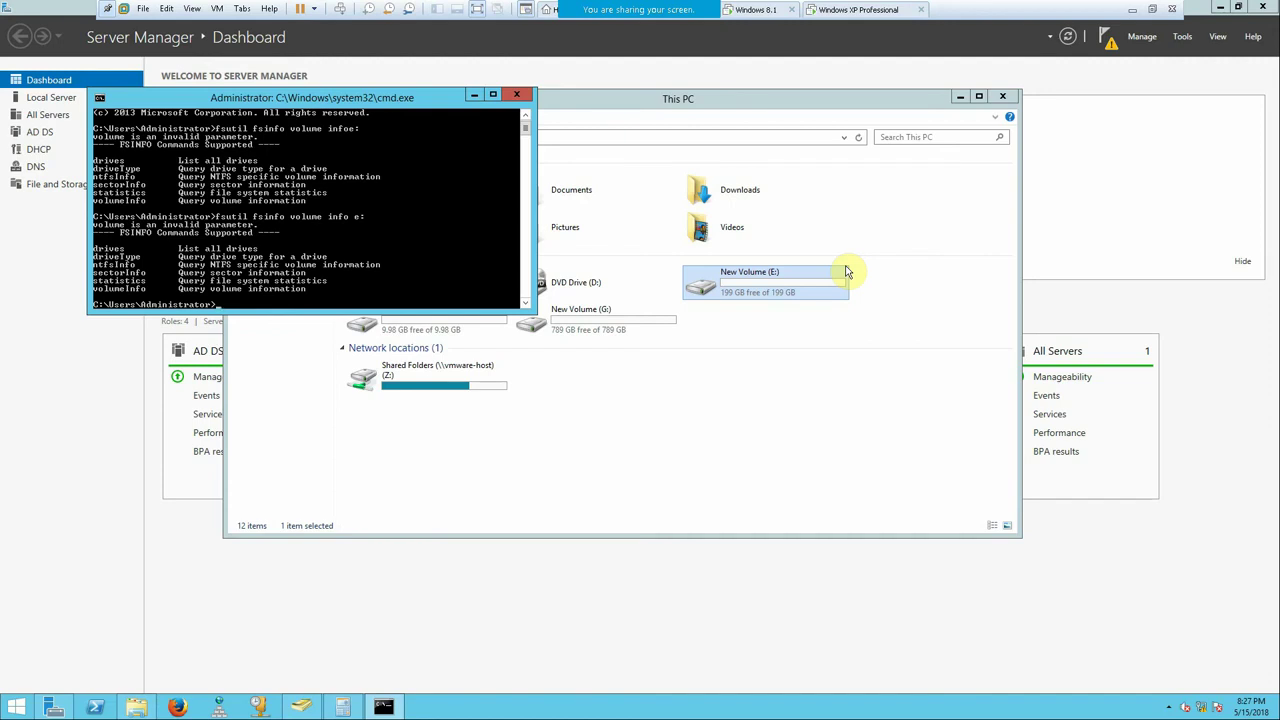
{"action": "key", "text": "Up"}
- Run 'fsutil fsinfo volumeinfo' for E: (NTFS) and F: (FAT32), then close Command Prompt
{"action": "key", "text": "BackSpace"}
{"action": "key", "text": "Return"}
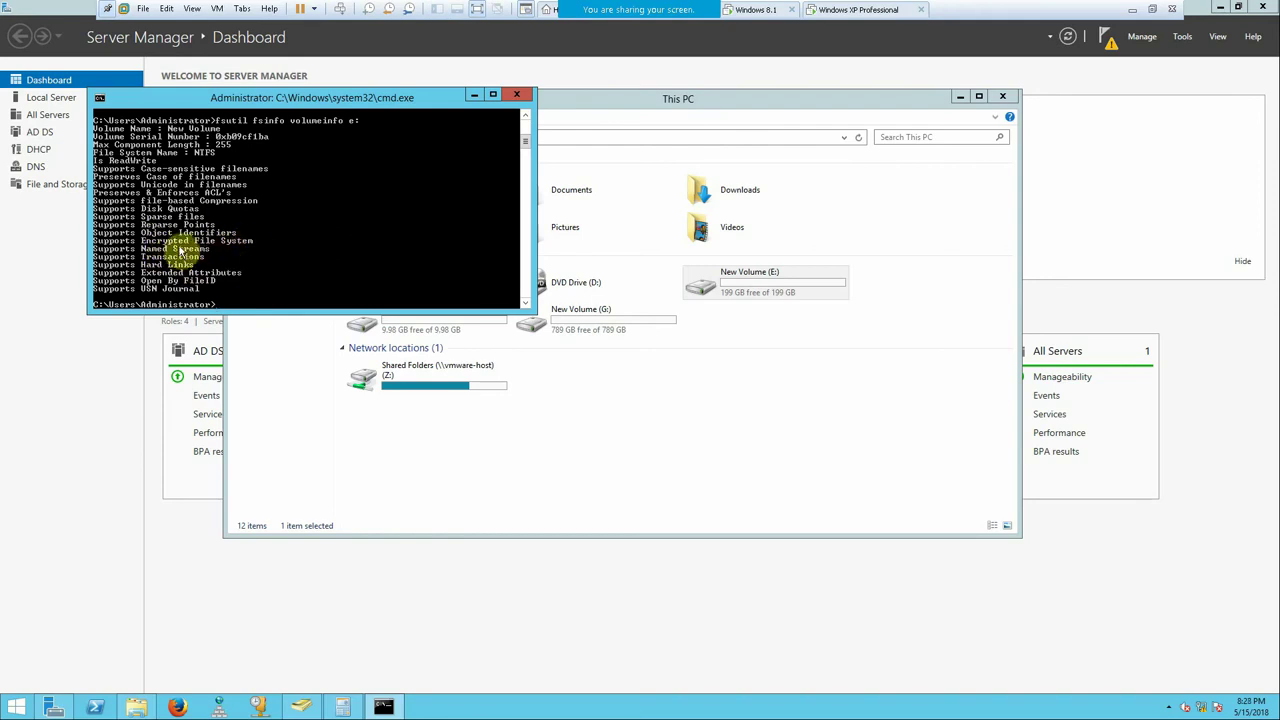
{"action": "key", "text": "Up"}
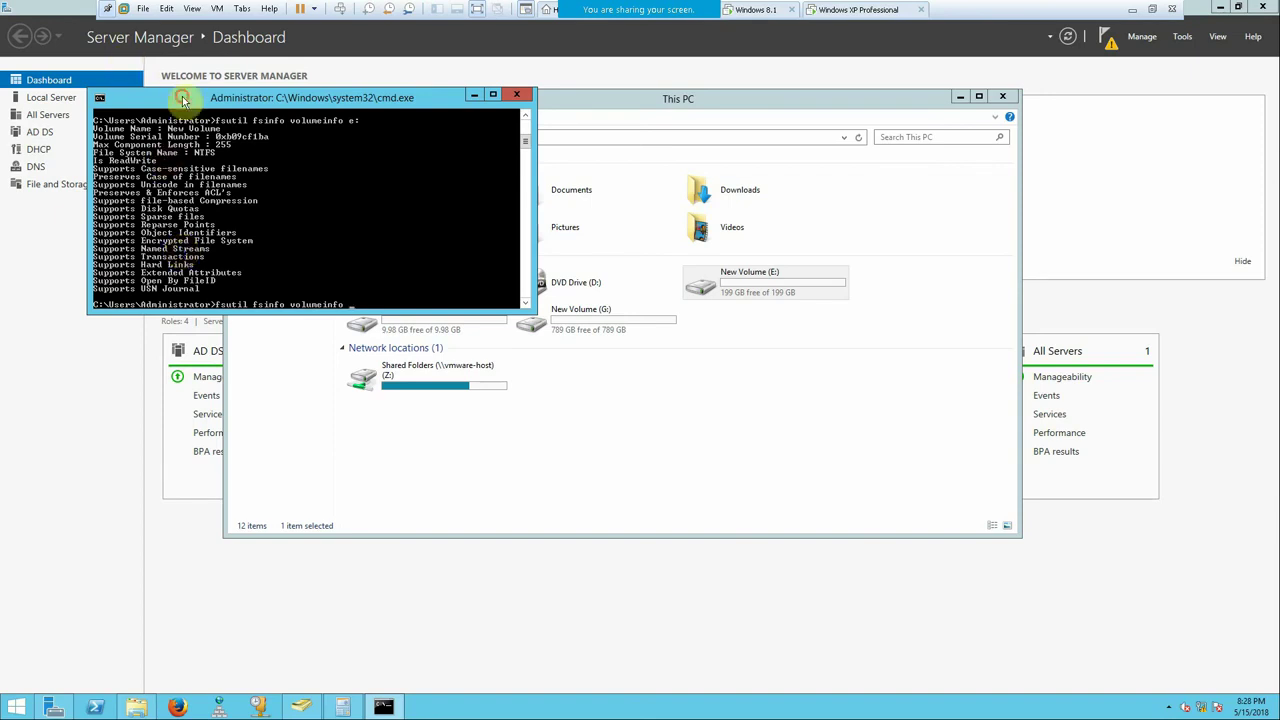
{"action": "left_click_drag", "start_coordinate": [185, 100], "coordinate": [183, 73]}
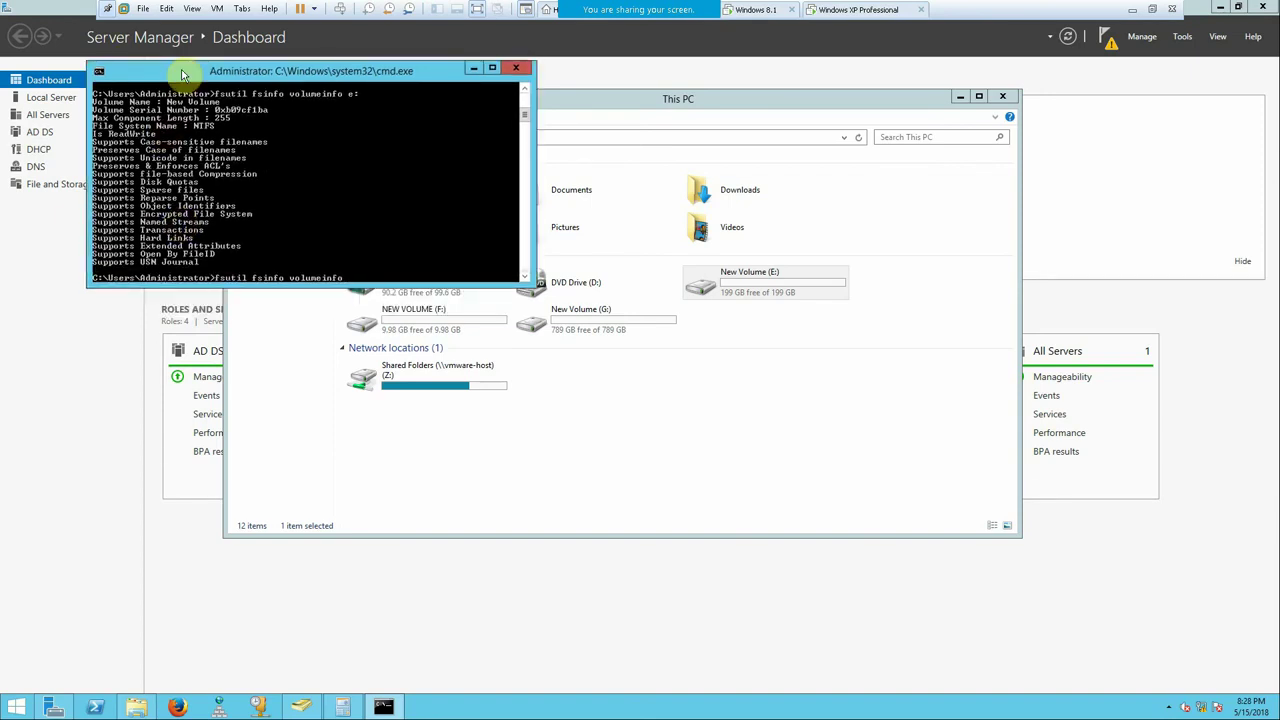
{"action": "type", "text": "f:"}
{"action": "key", "text": "Return"}
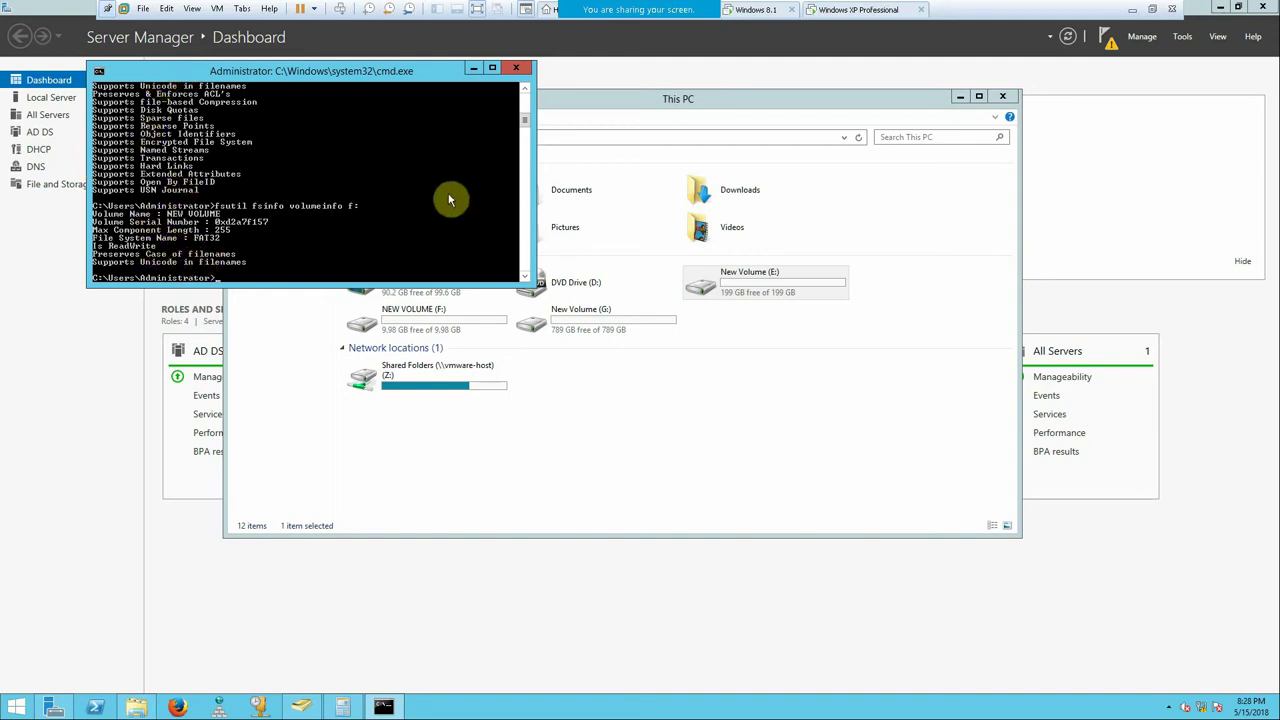
{"action": "left_click", "coordinate": [515, 71]}
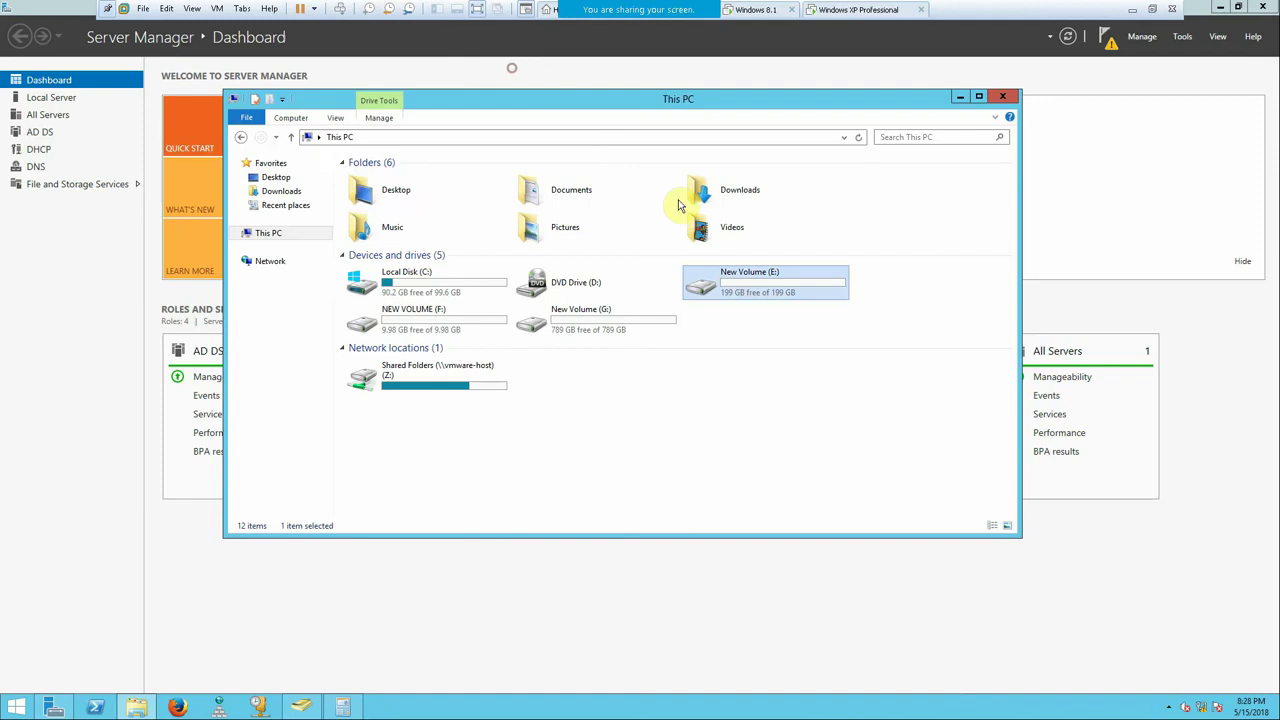
- Rename the New folder on E: to 'Quota'
{"action": "double_click", "coordinate": [731, 281]}
{"action": "right_click", "coordinate": [366, 176]}
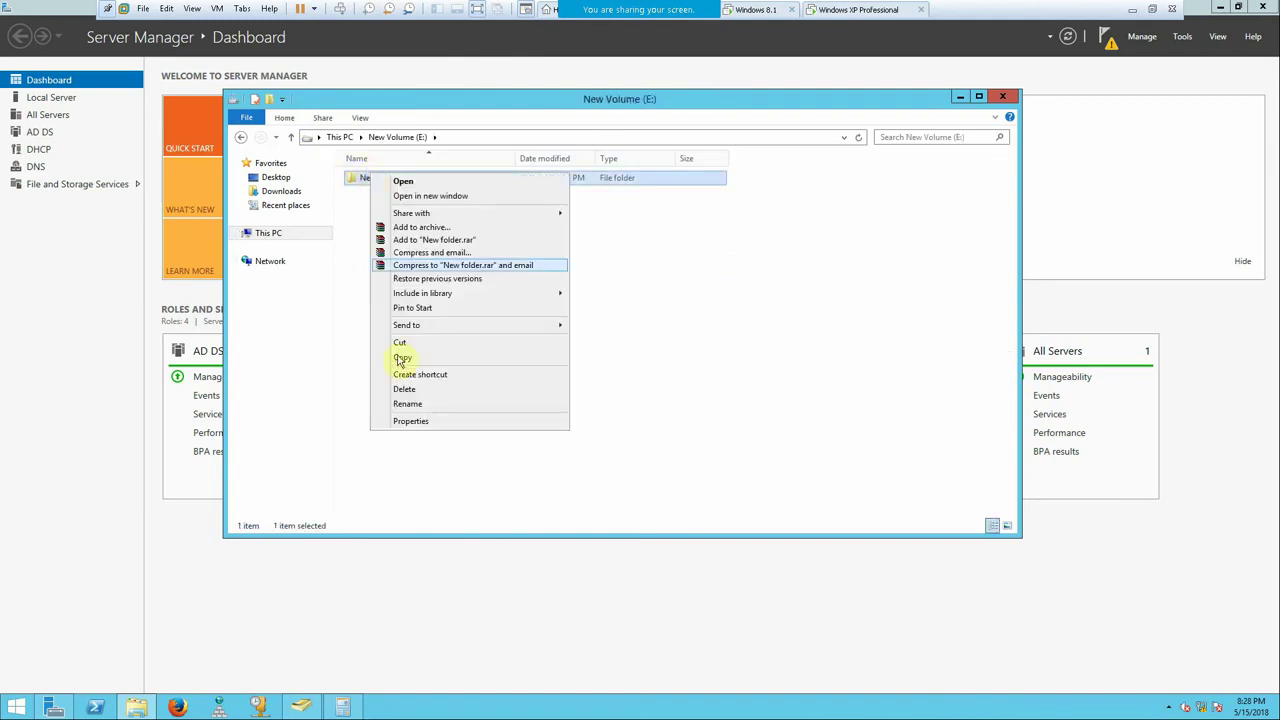
{"action": "left_click", "coordinate": [410, 404]}
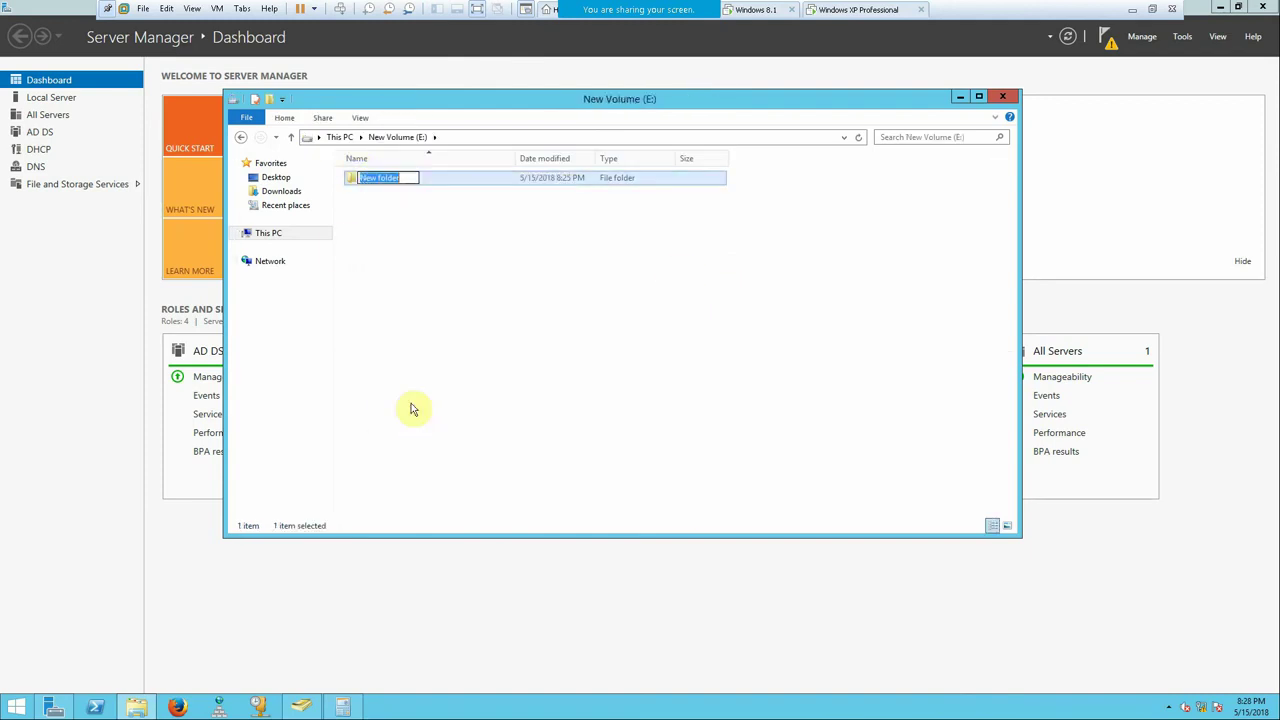
{"action": "type", "text": "Quota/"}
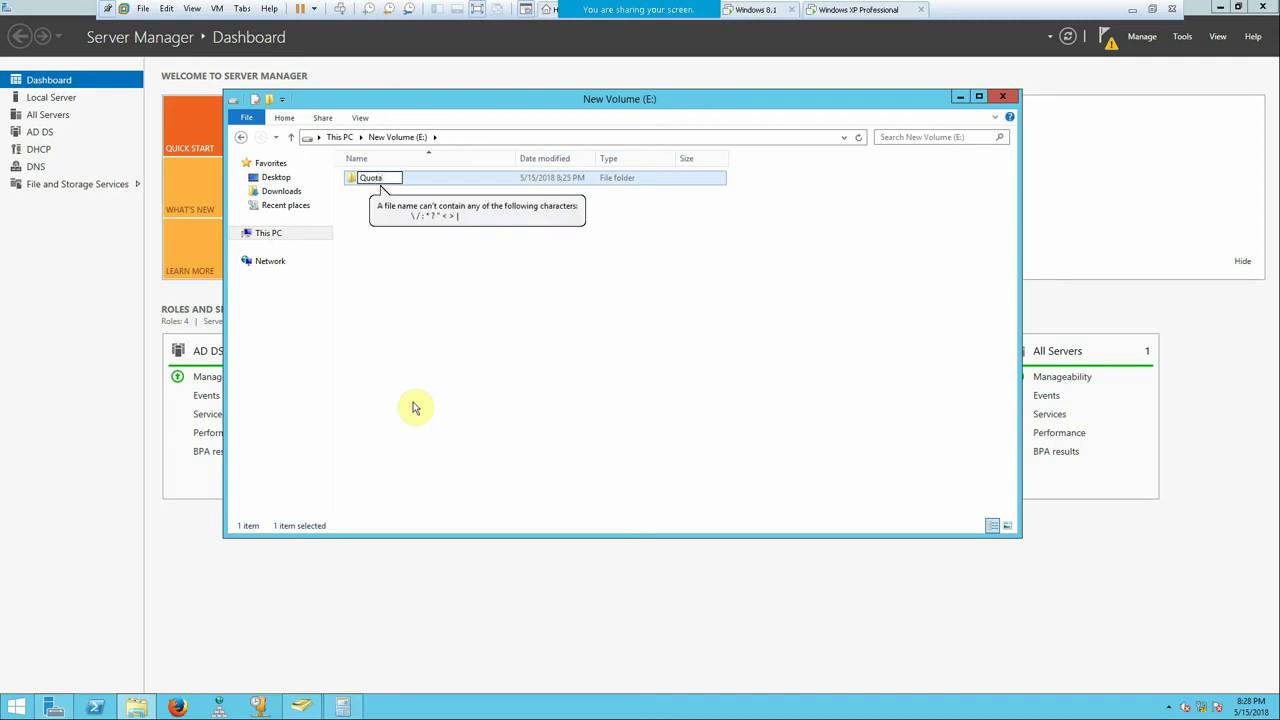
{"action": "left_click", "coordinate": [443, 373]}
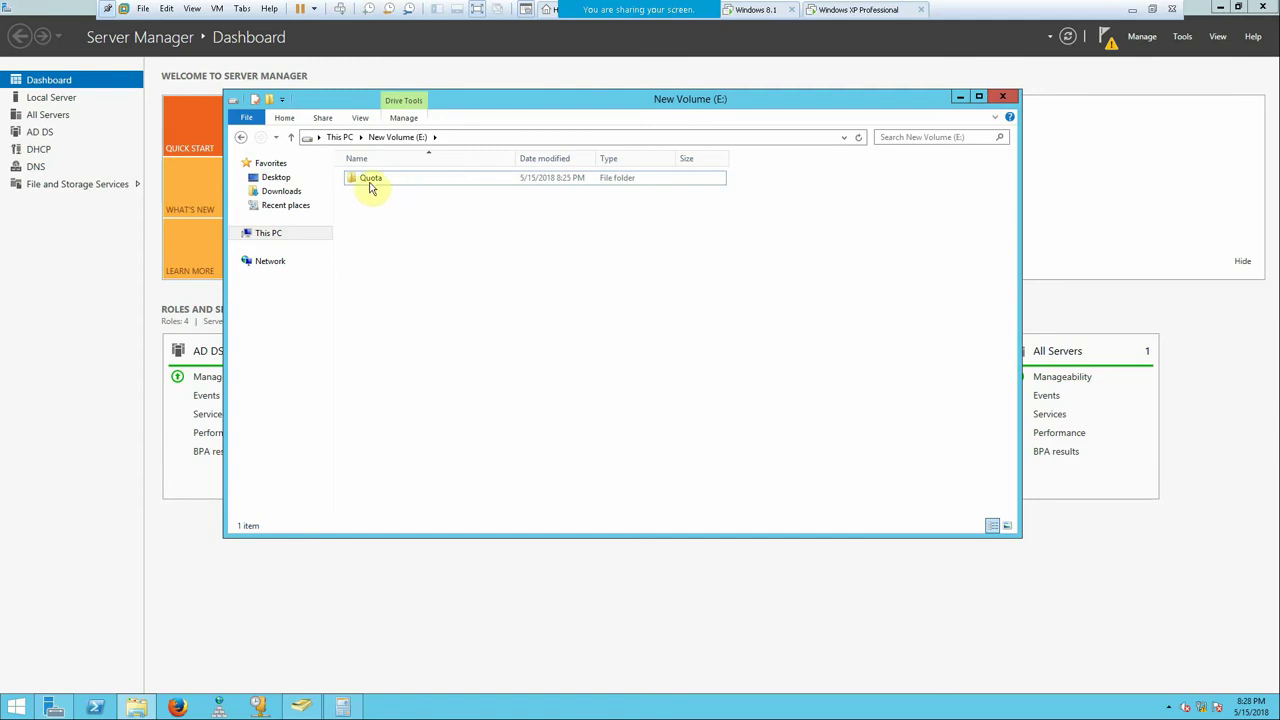
- Turn on advanced sharing for Quota with a simultaneous user limit of 100
{"action": "right_click", "coordinate": [369, 188]}
{"action": "left_click", "coordinate": [403, 435]}
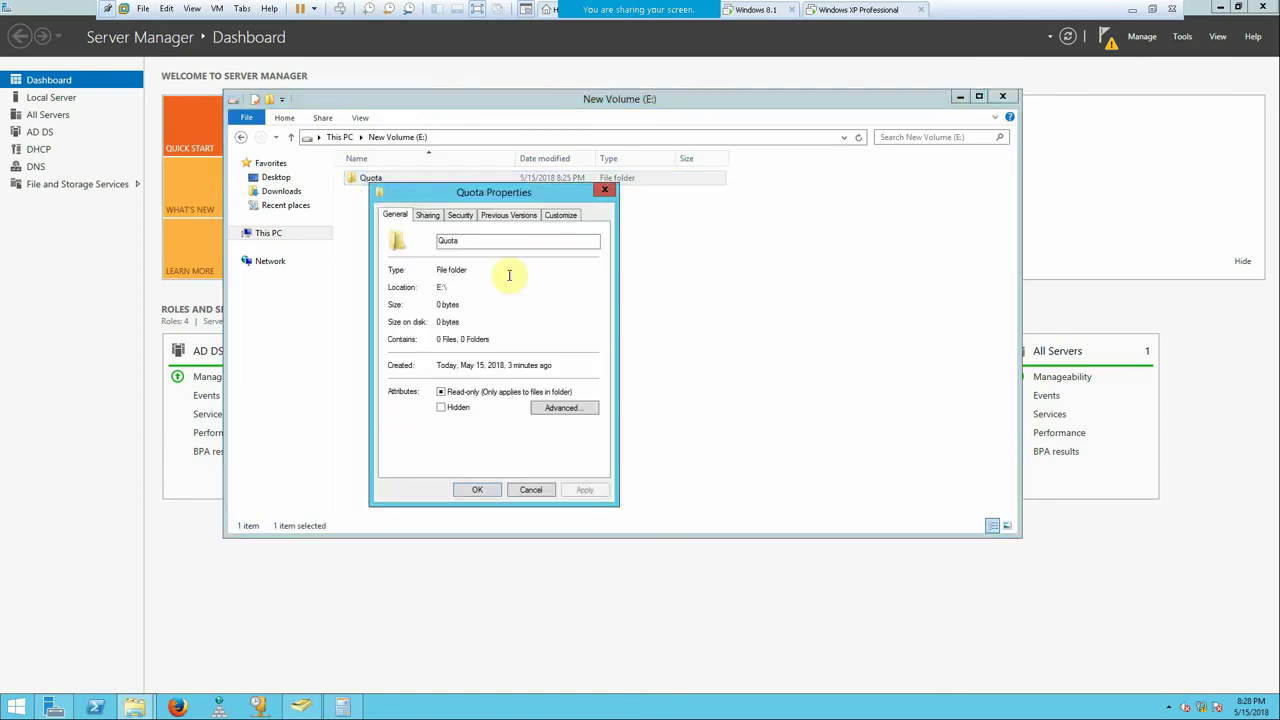
{"action": "left_click", "coordinate": [427, 214]}
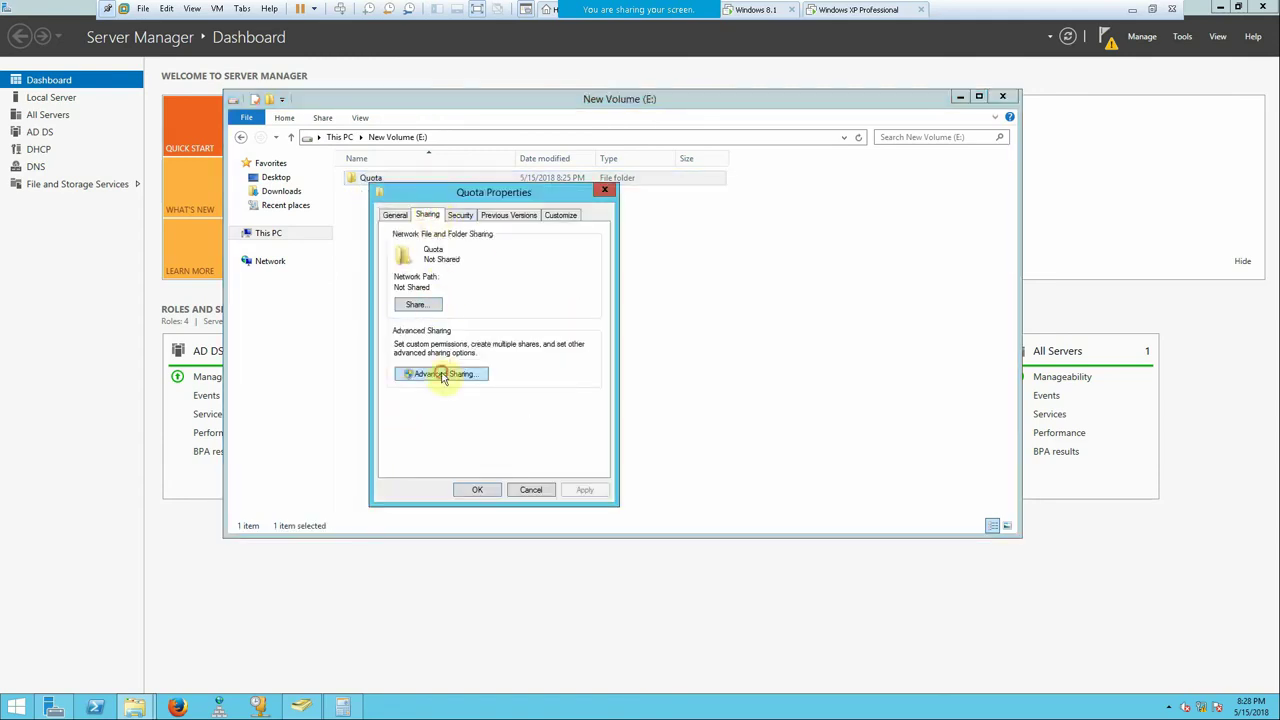
{"action": "left_click", "coordinate": [443, 375]}
{"action": "left_click", "coordinate": [394, 238]}
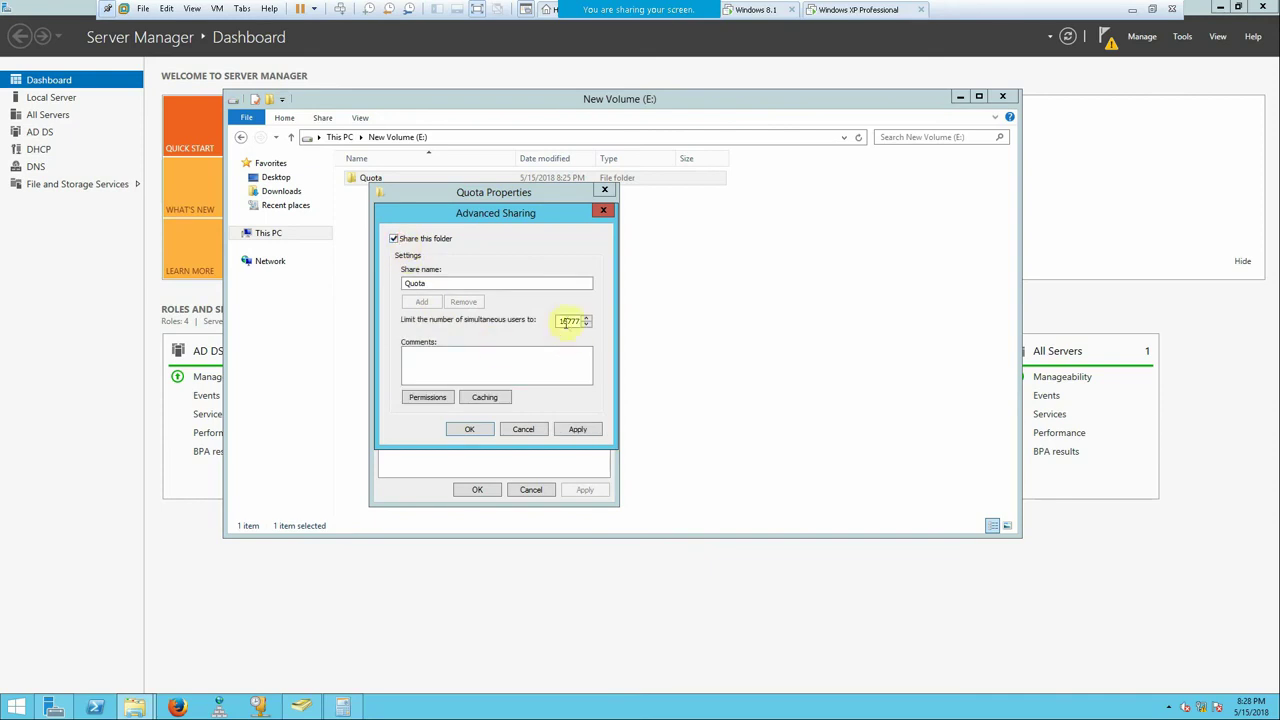
{"action": "double_click", "coordinate": [567, 319]}
{"action": "type", "text": "100"}
- Replace Everyone in the Quota share permissions with Domain Admins and Domain Users
{"action": "left_click", "coordinate": [409, 400]}
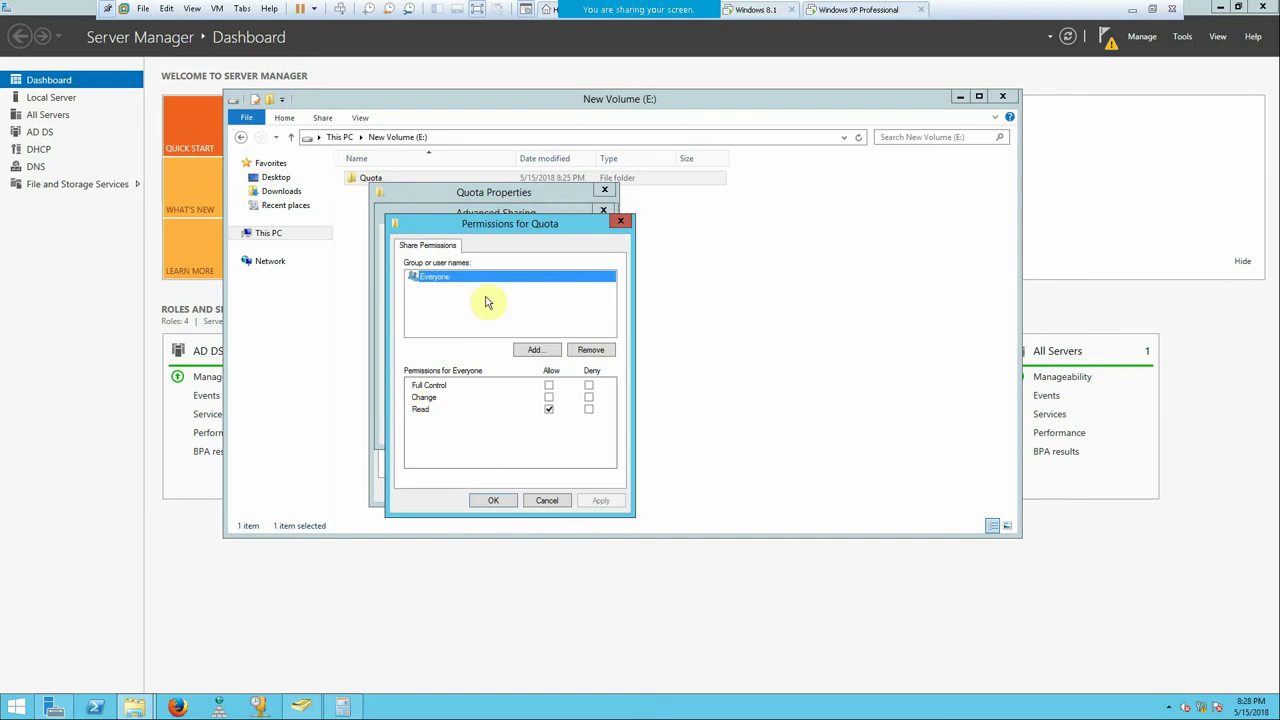
{"action": "left_click", "coordinate": [586, 349]}
{"action": "left_click", "coordinate": [537, 350]}
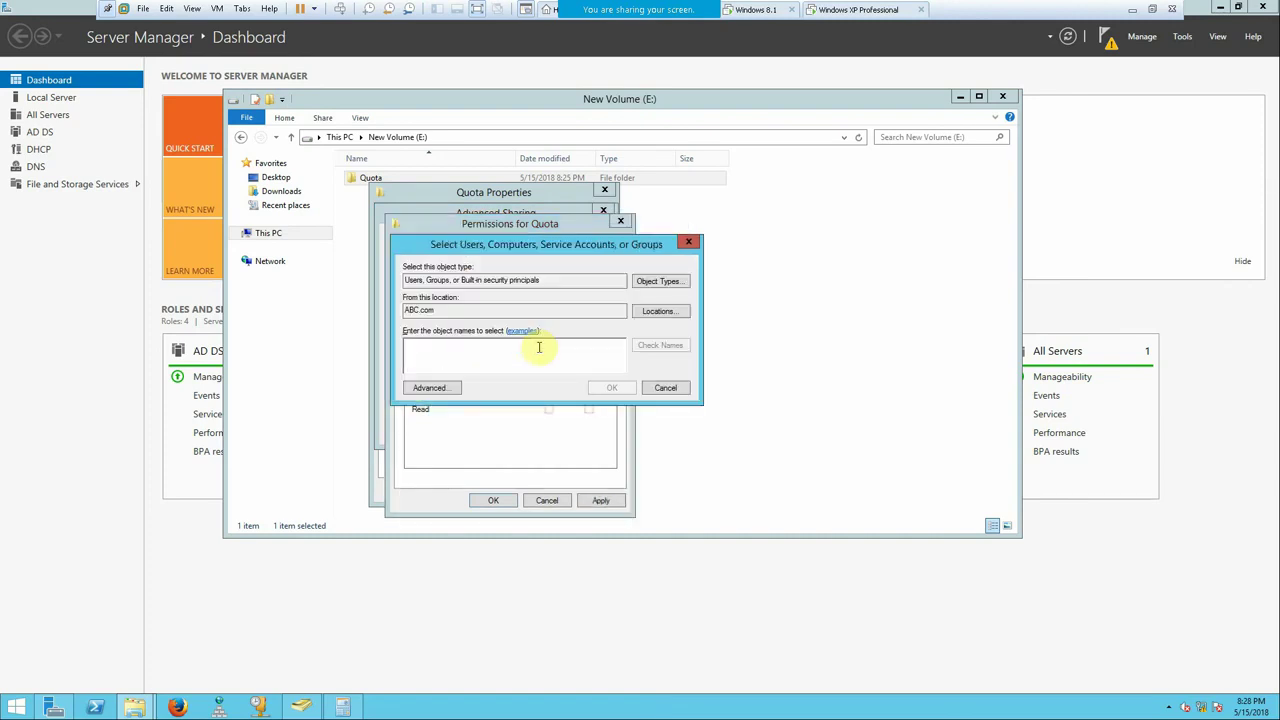
{"action": "type", "text": "dom"}
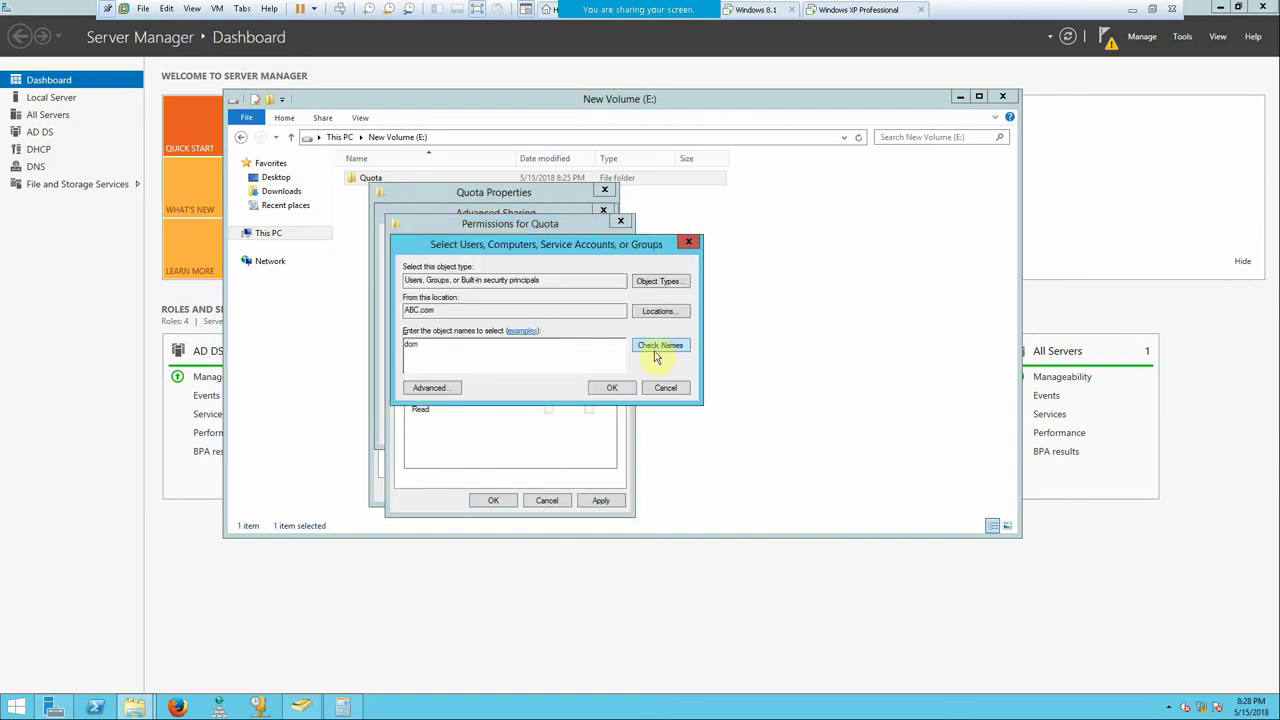
{"action": "left_click", "coordinate": [466, 346]}
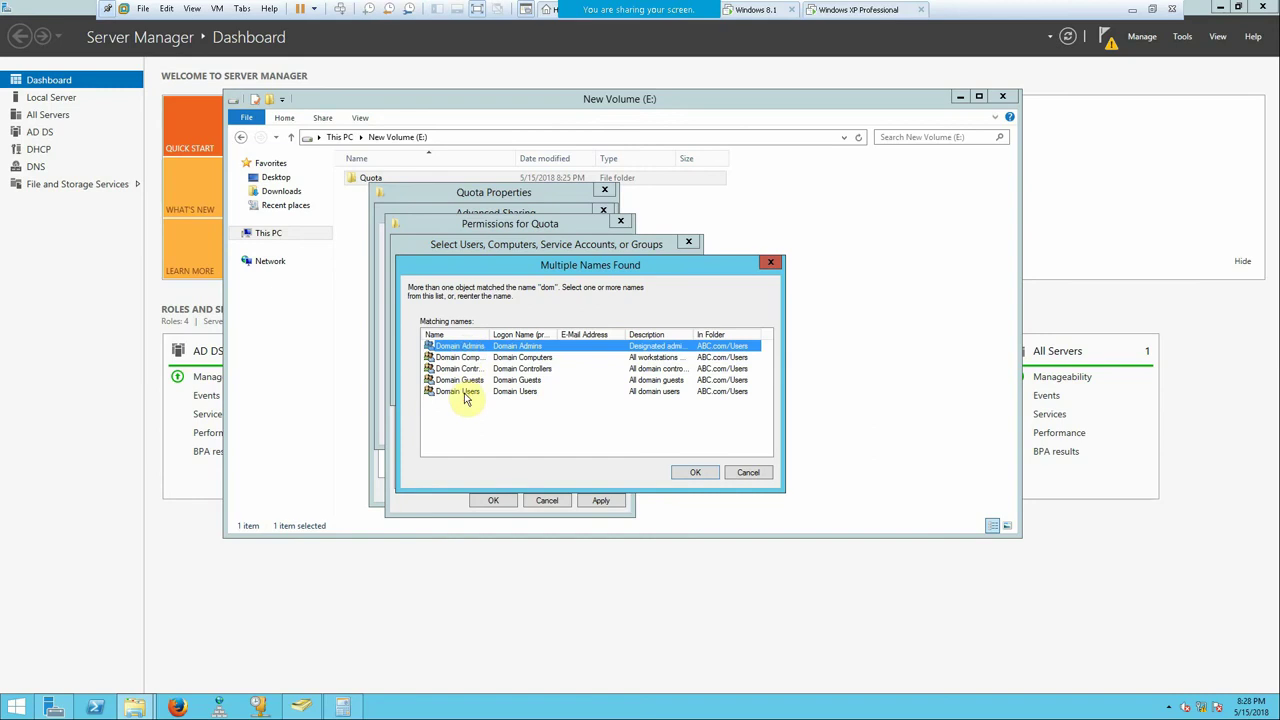
{"action": "left_click", "coordinate": [479, 392], "text": "ctrl"}
{"action": "left_click", "coordinate": [705, 475]}
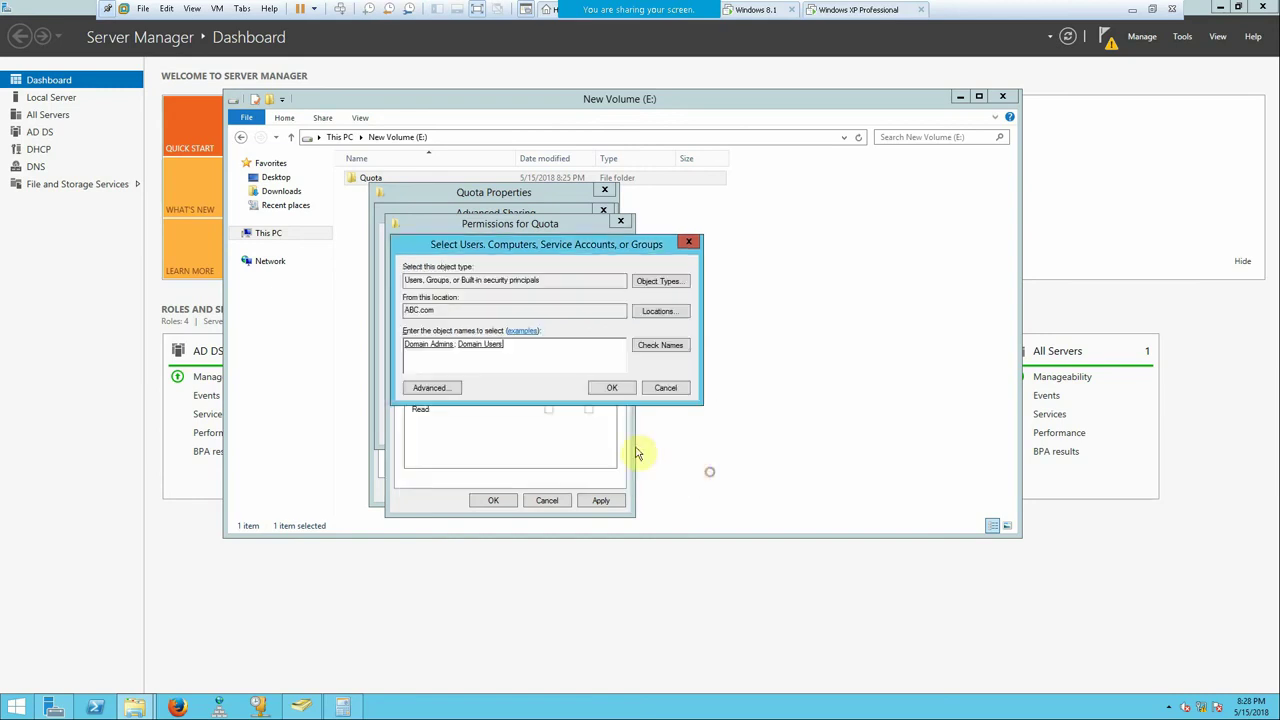
{"action": "left_click", "coordinate": [618, 390]}
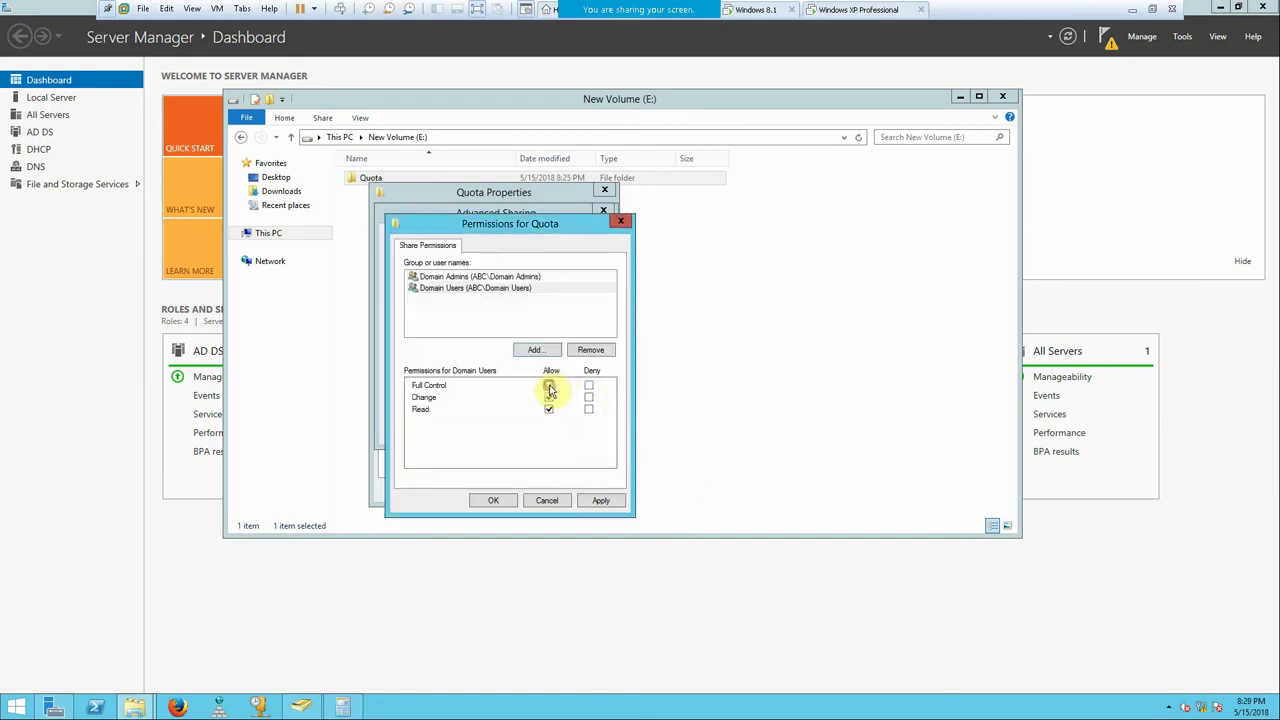
- Grant Domain Admins Full Control on the share and confirm the sharing settings
{"action": "left_click", "coordinate": [472, 277]}
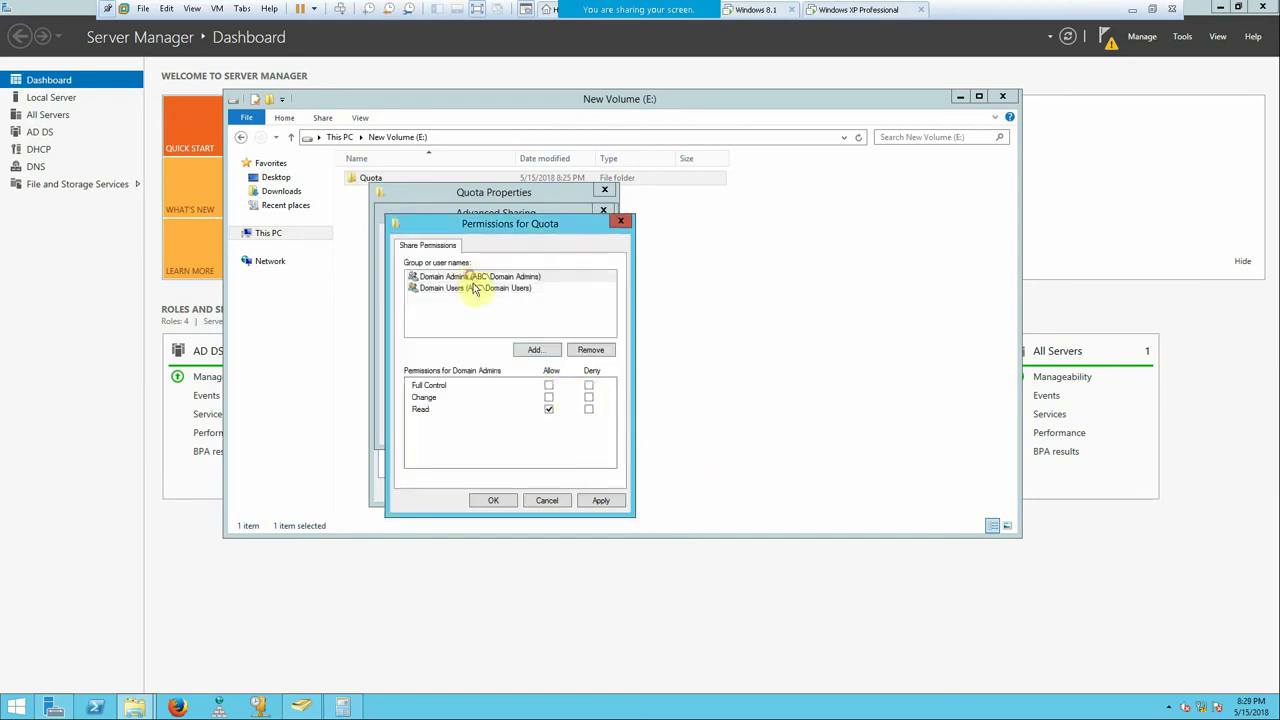
{"action": "left_click", "coordinate": [548, 386]}
{"action": "left_click", "coordinate": [601, 500]}
{"action": "left_click", "coordinate": [500, 501]}
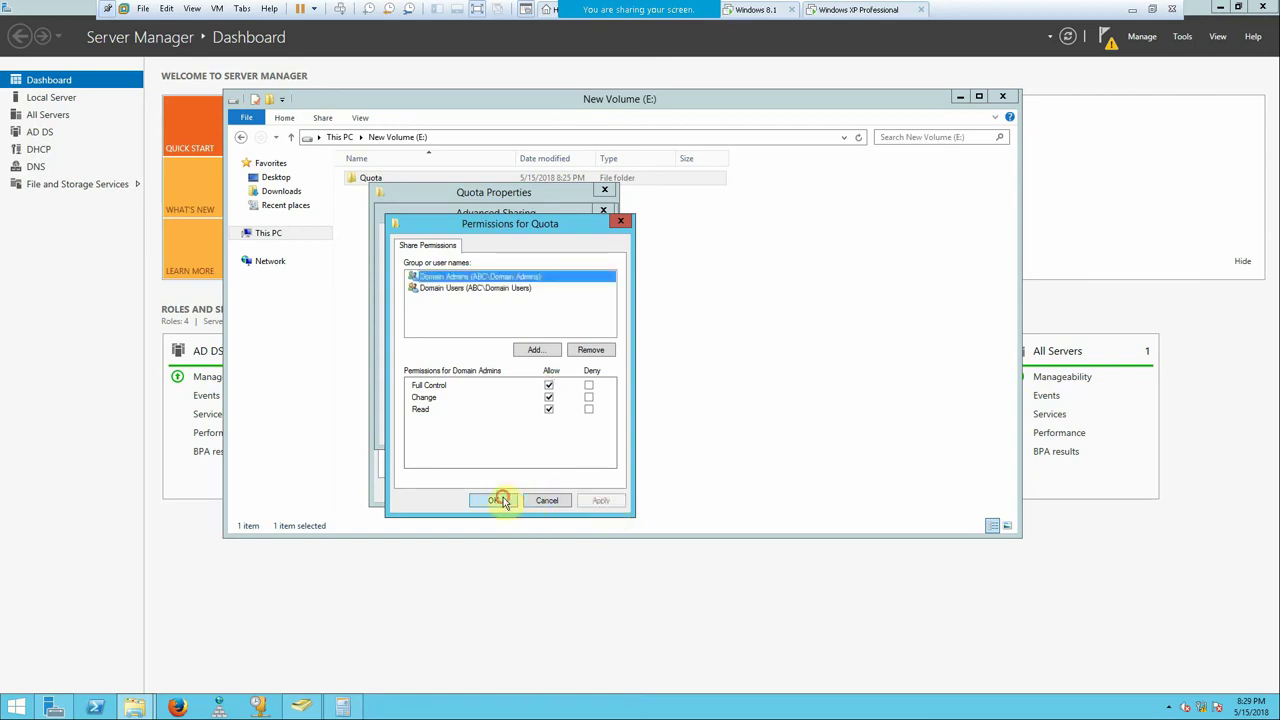
{"action": "left_click", "coordinate": [466, 428]}
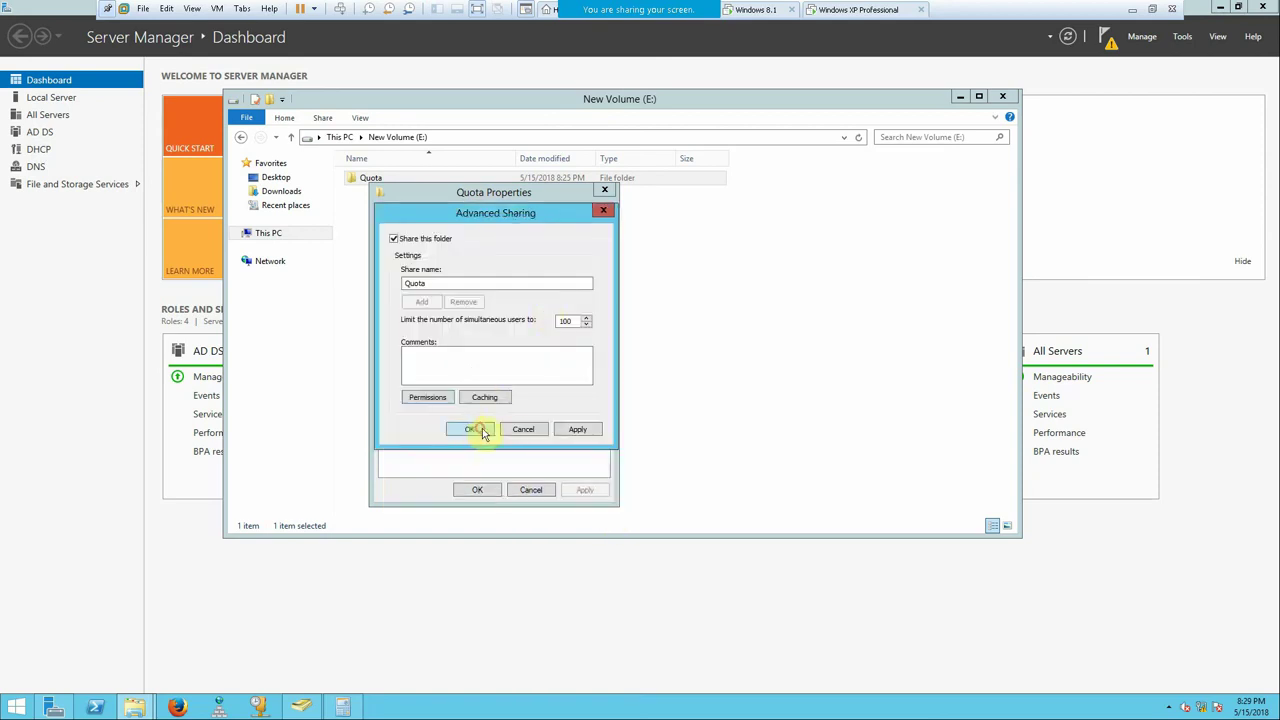
{"action": "left_click", "coordinate": [460, 215]}
- Disable inheritance on Quota and remove all inherited permissions
{"action": "left_click", "coordinate": [570, 440]}
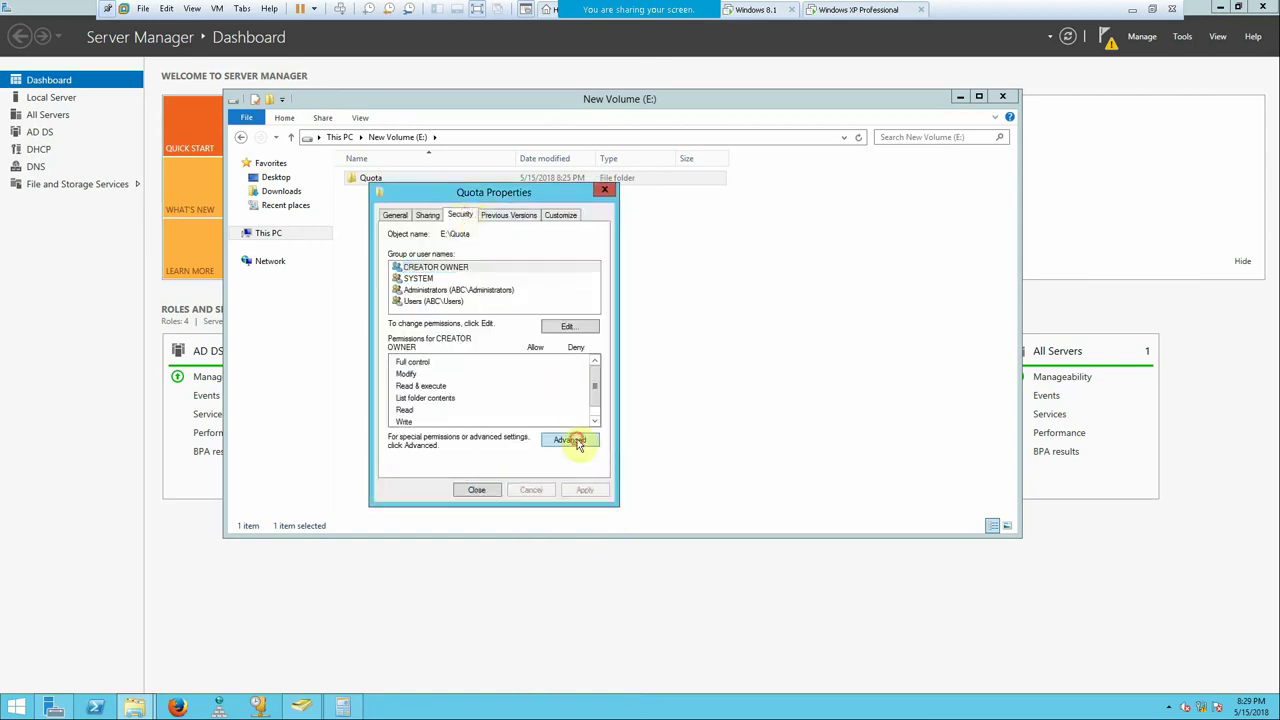
{"action": "left_click", "coordinate": [457, 456]}
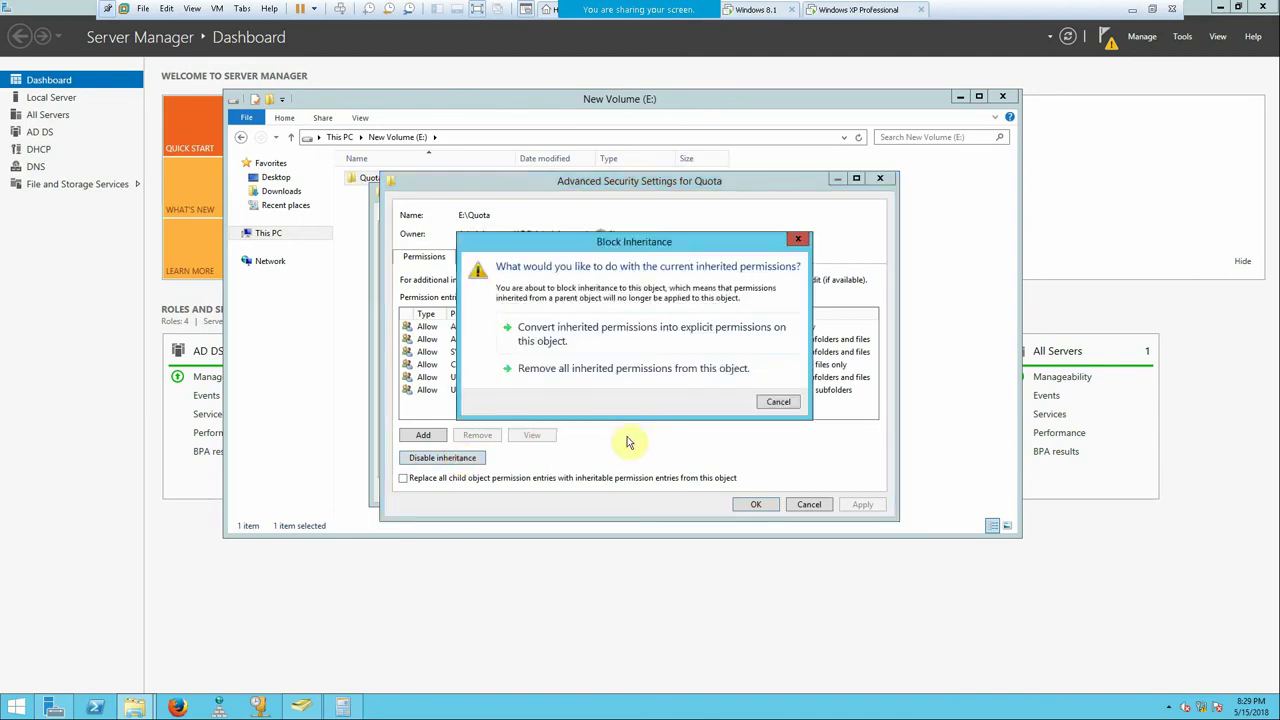
{"action": "left_click", "coordinate": [676, 370]}
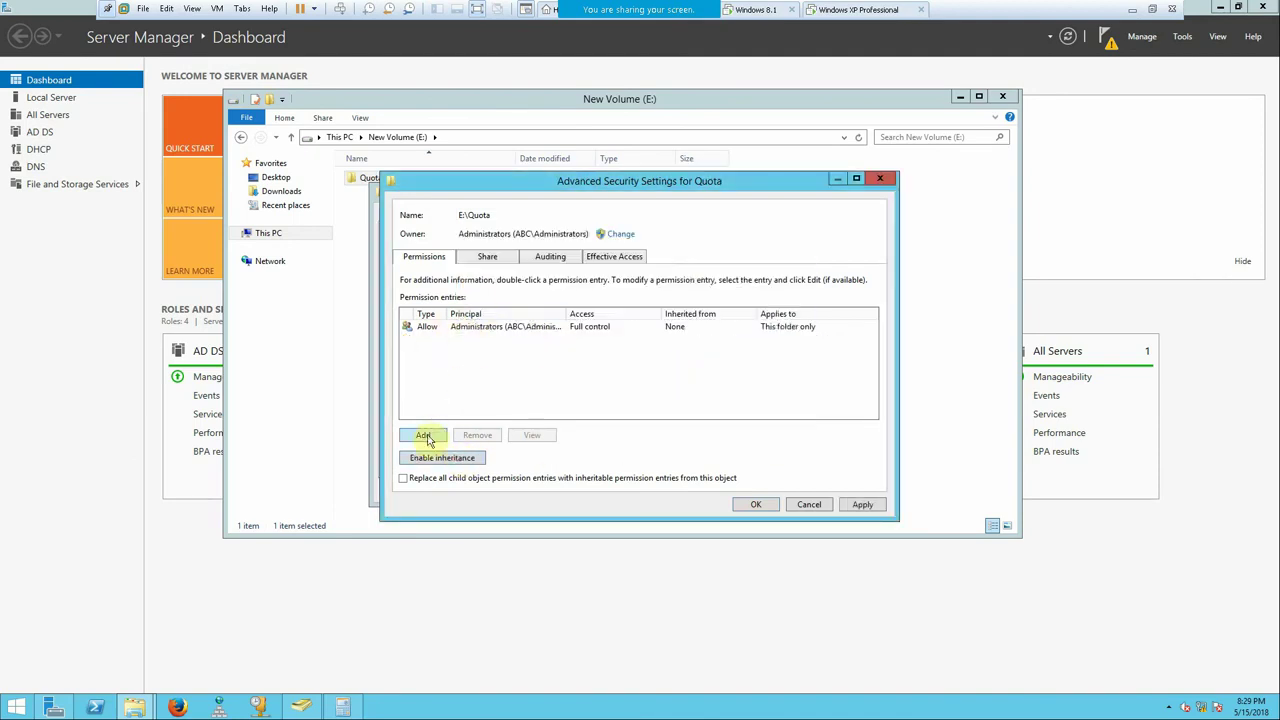
{"action": "left_click", "coordinate": [868, 504]}
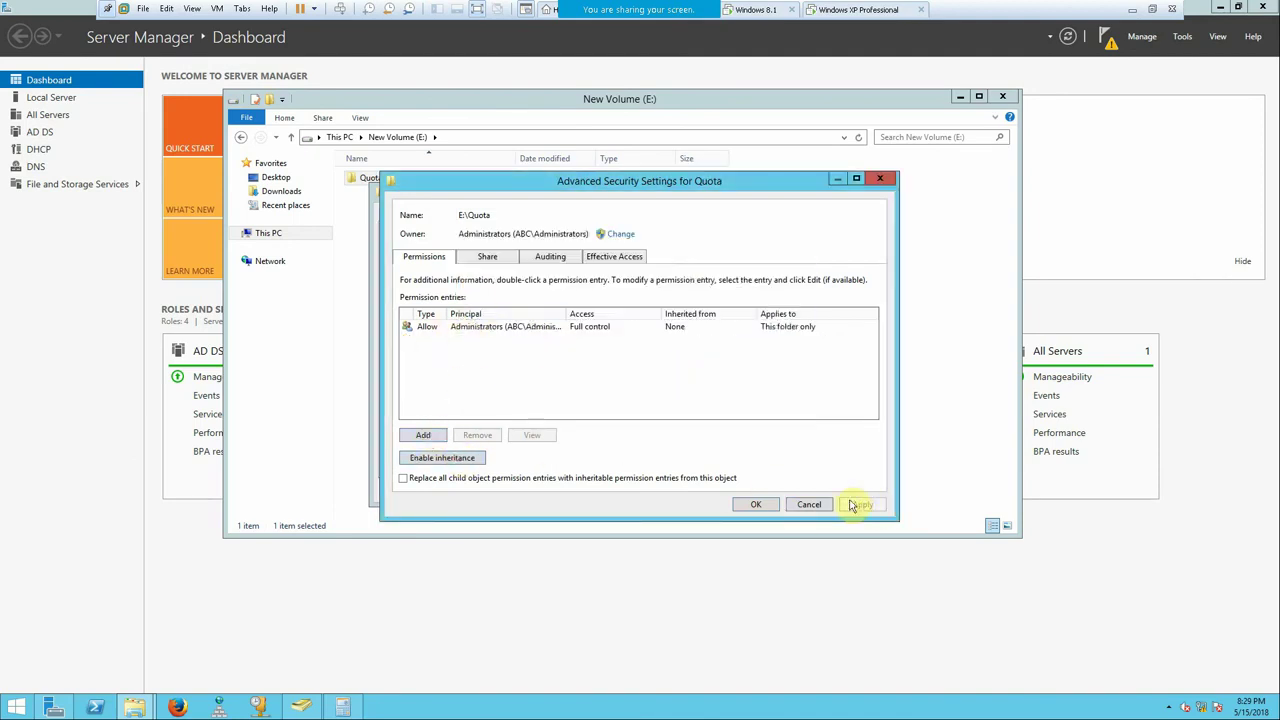
- Add a new permission entry for Quota with Domain Users as the principal
{"action": "left_click", "coordinate": [420, 438]}
{"action": "left_click", "coordinate": [440, 190]}
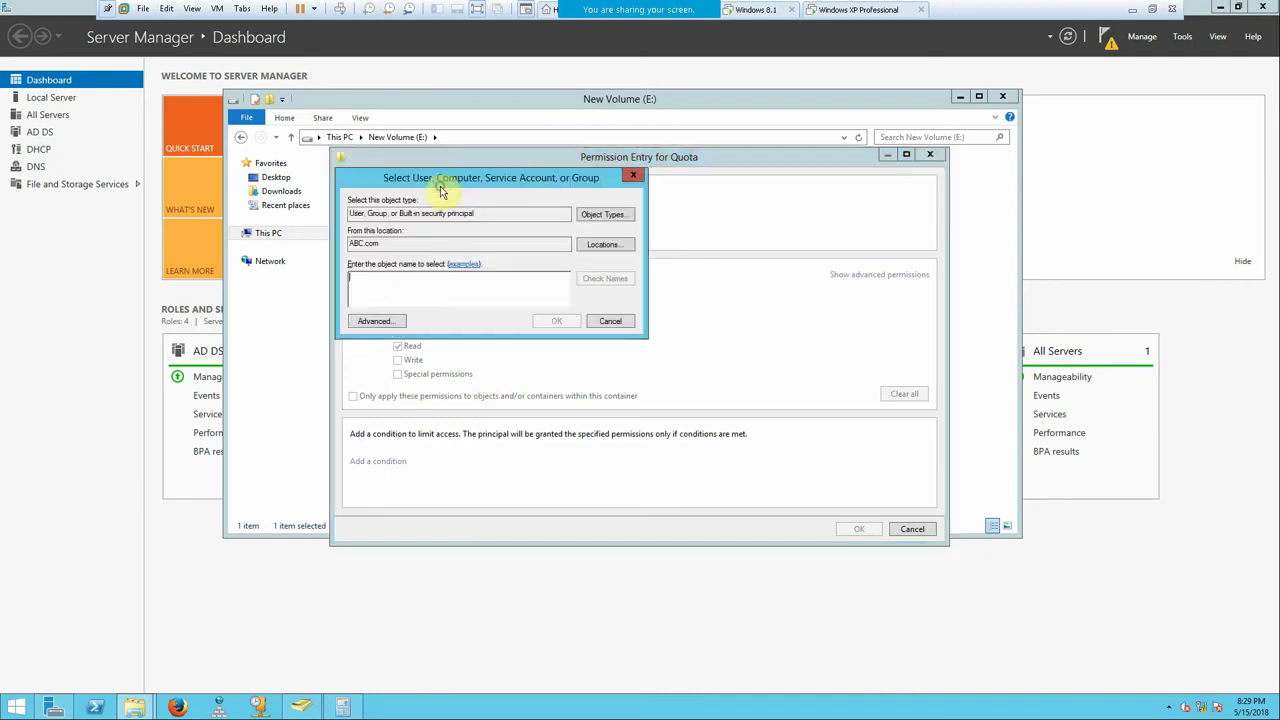
{"action": "type", "text": "d"}
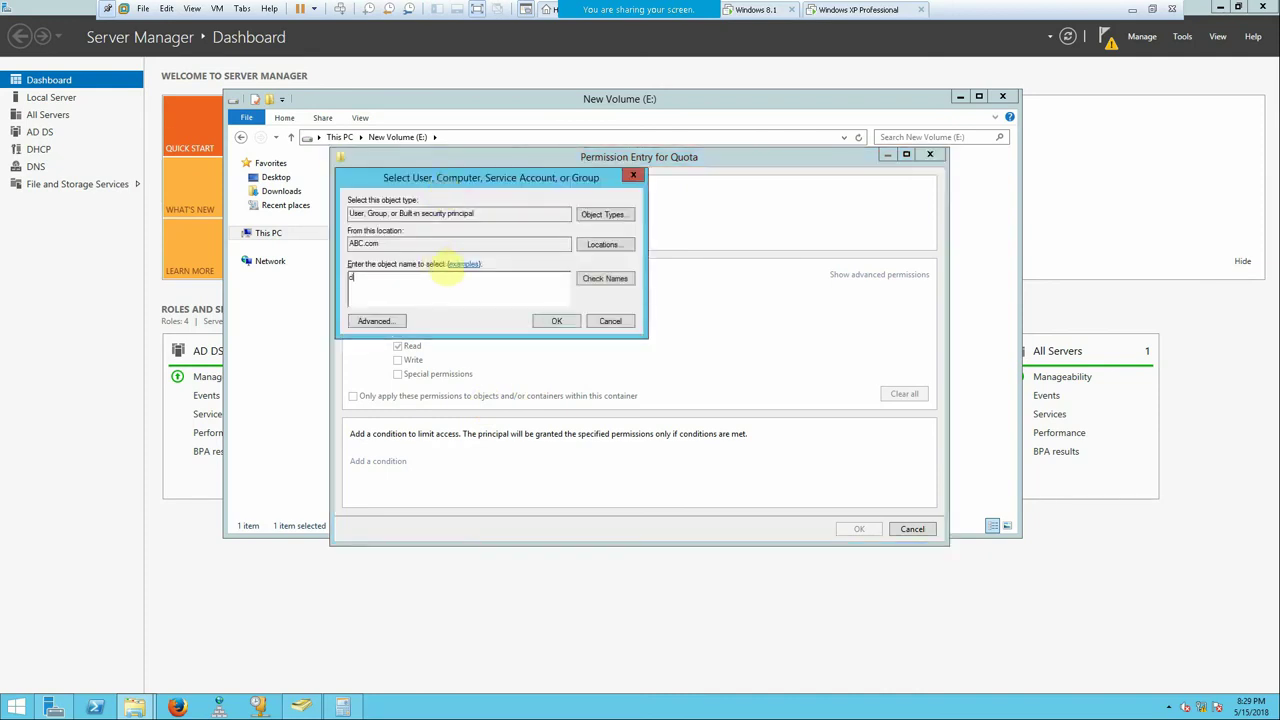
{"action": "type", "text": "o"}
{"action": "left_click", "coordinate": [607, 278]}
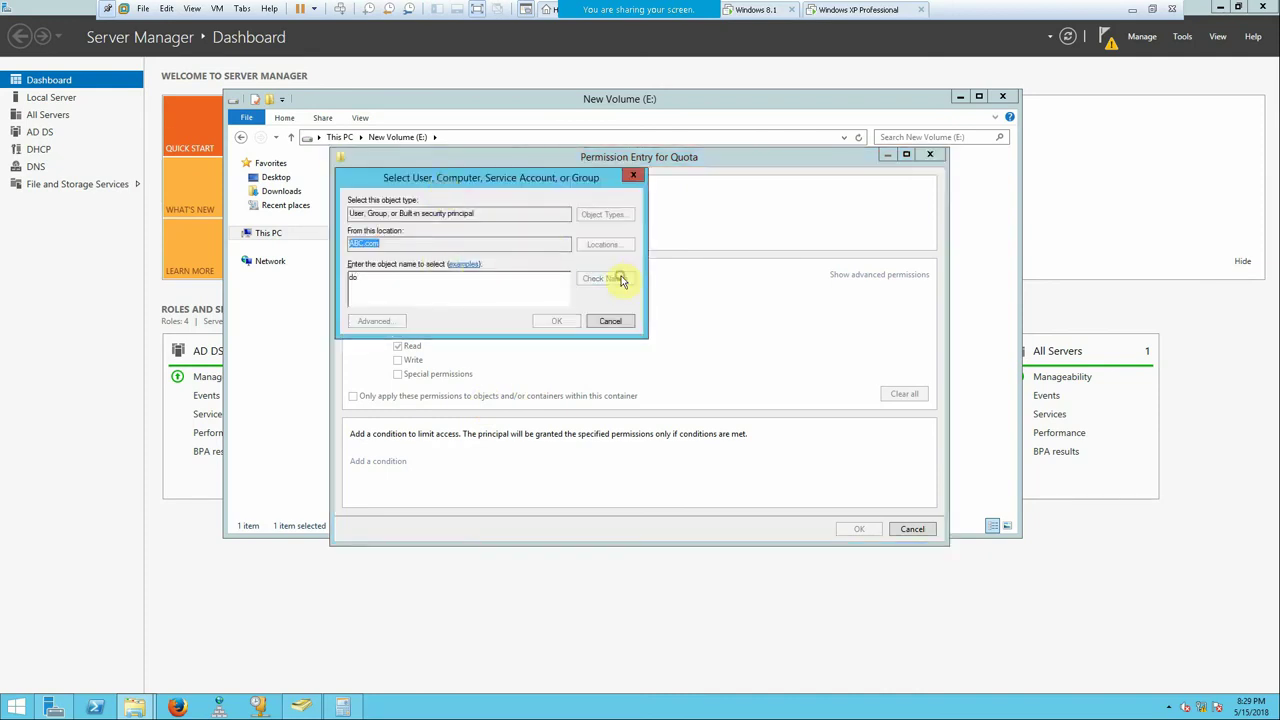
{"action": "left_click", "coordinate": [430, 324]}
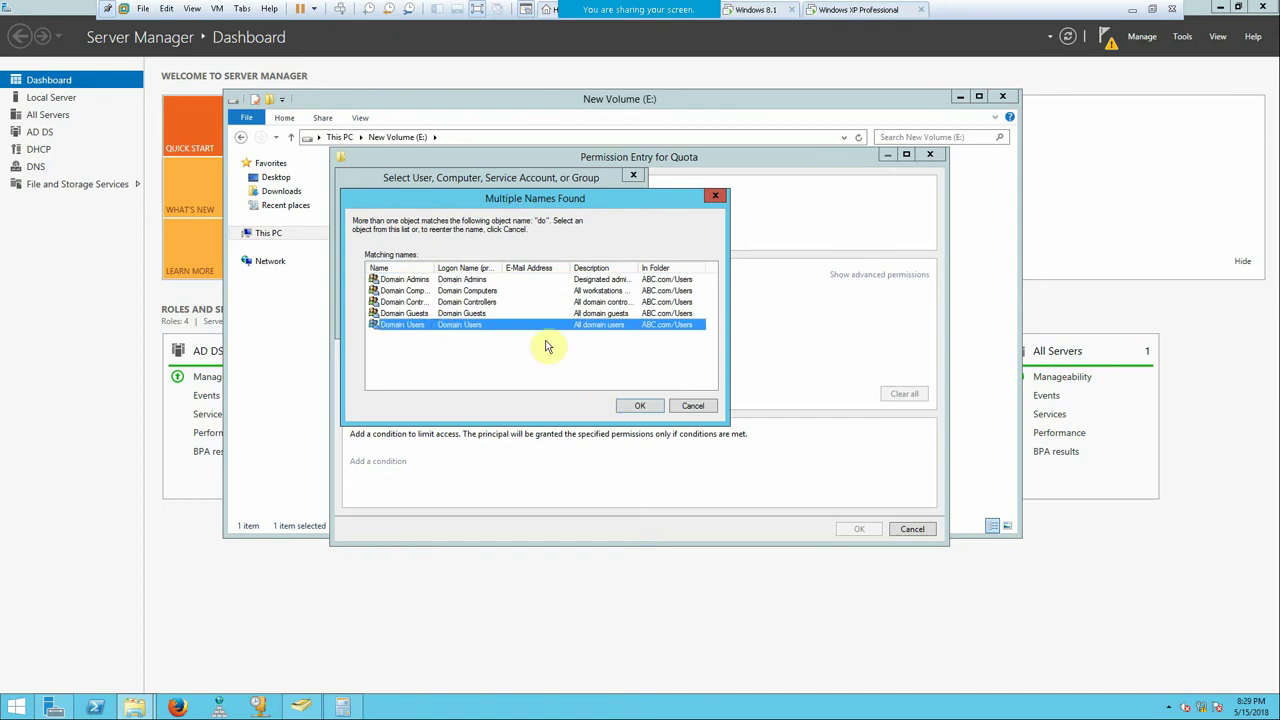
{"action": "left_click", "coordinate": [510, 289]}
{"action": "left_click", "coordinate": [491, 324]}
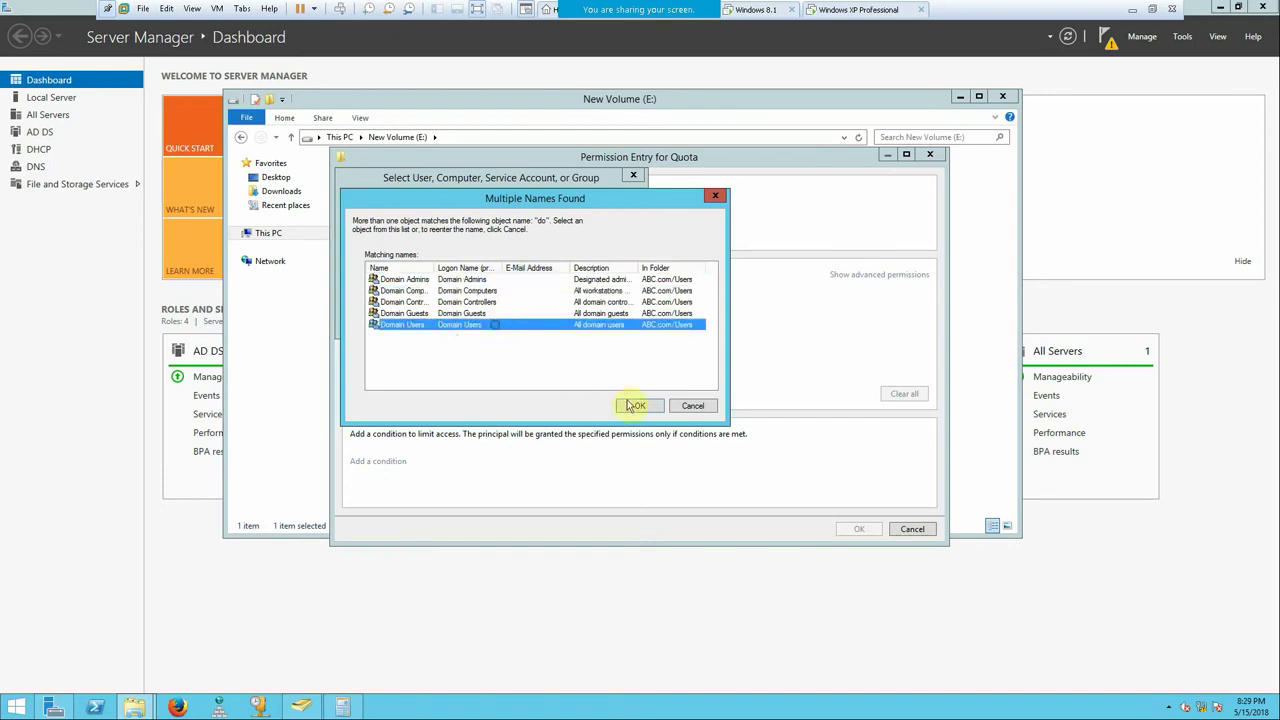
{"action": "left_click", "coordinate": [632, 405]}
{"action": "left_click", "coordinate": [552, 321]}
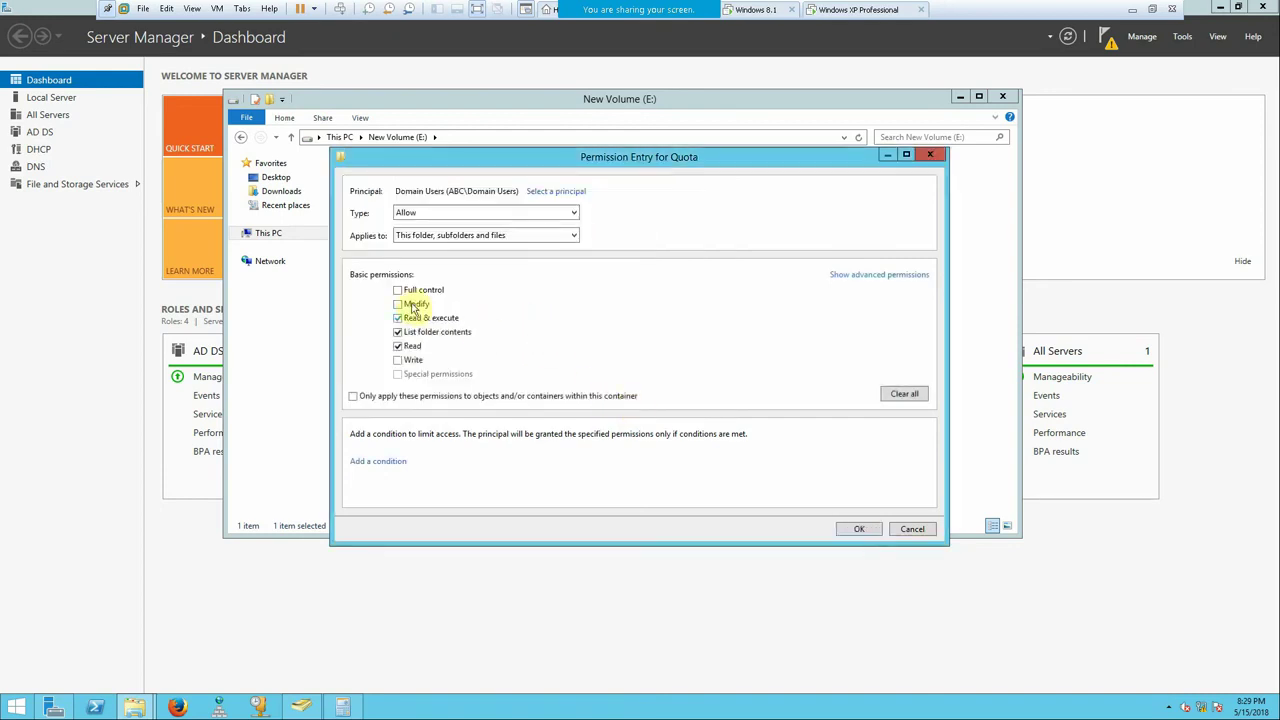
- Give Domain Users Modify permission, apply, and close the Quota properties
{"action": "left_click", "coordinate": [410, 305]}
{"action": "left_click", "coordinate": [858, 528]}
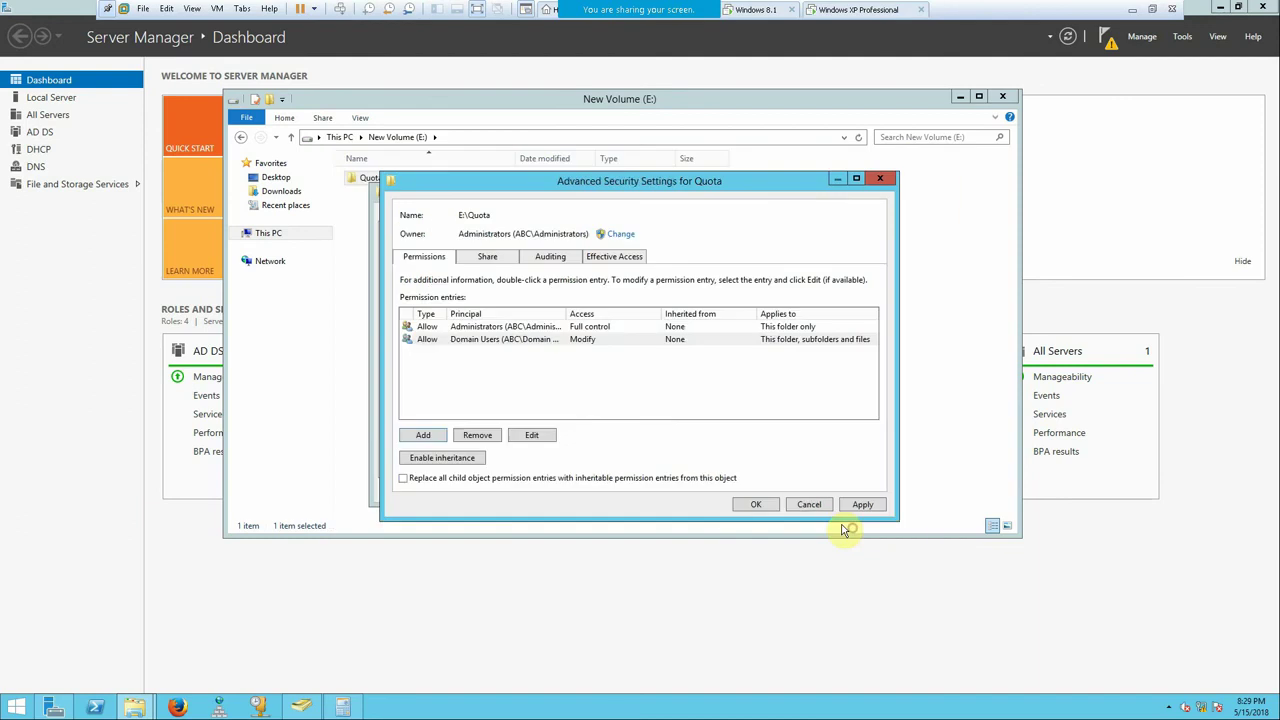
{"action": "left_click", "coordinate": [862, 504]}
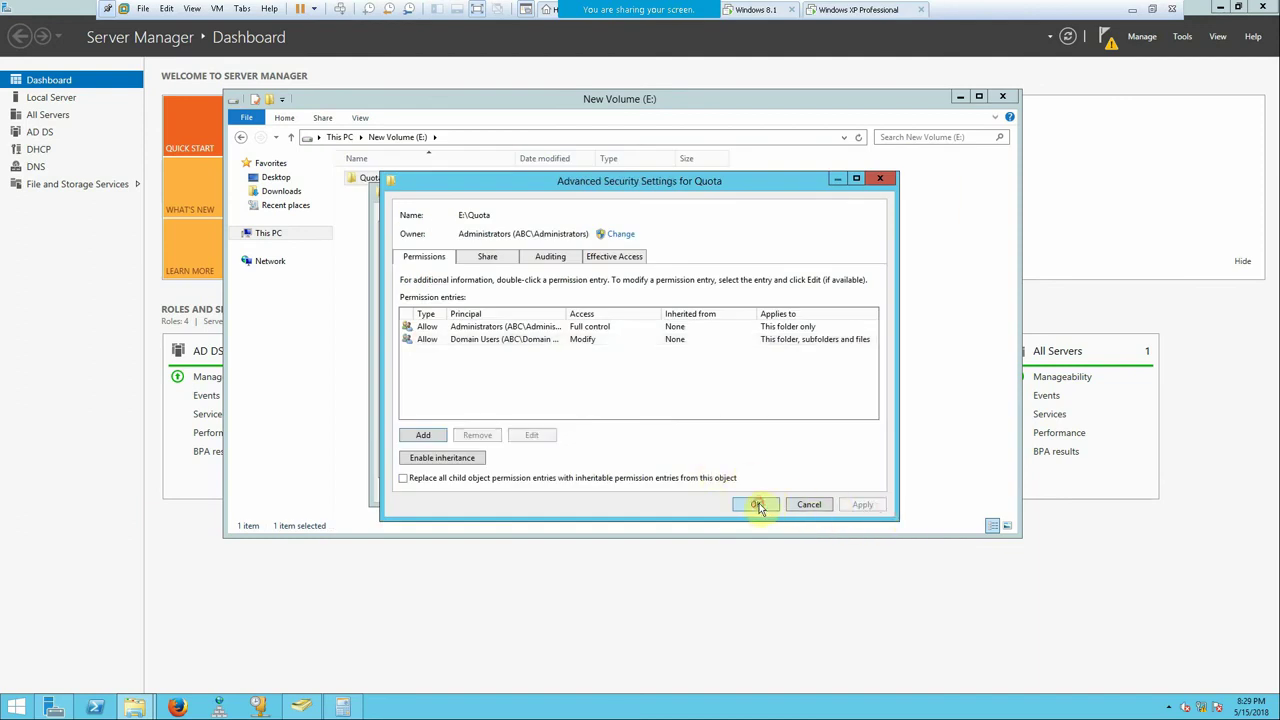
{"action": "left_click", "coordinate": [756, 504]}
{"action": "left_click", "coordinate": [476, 489]}
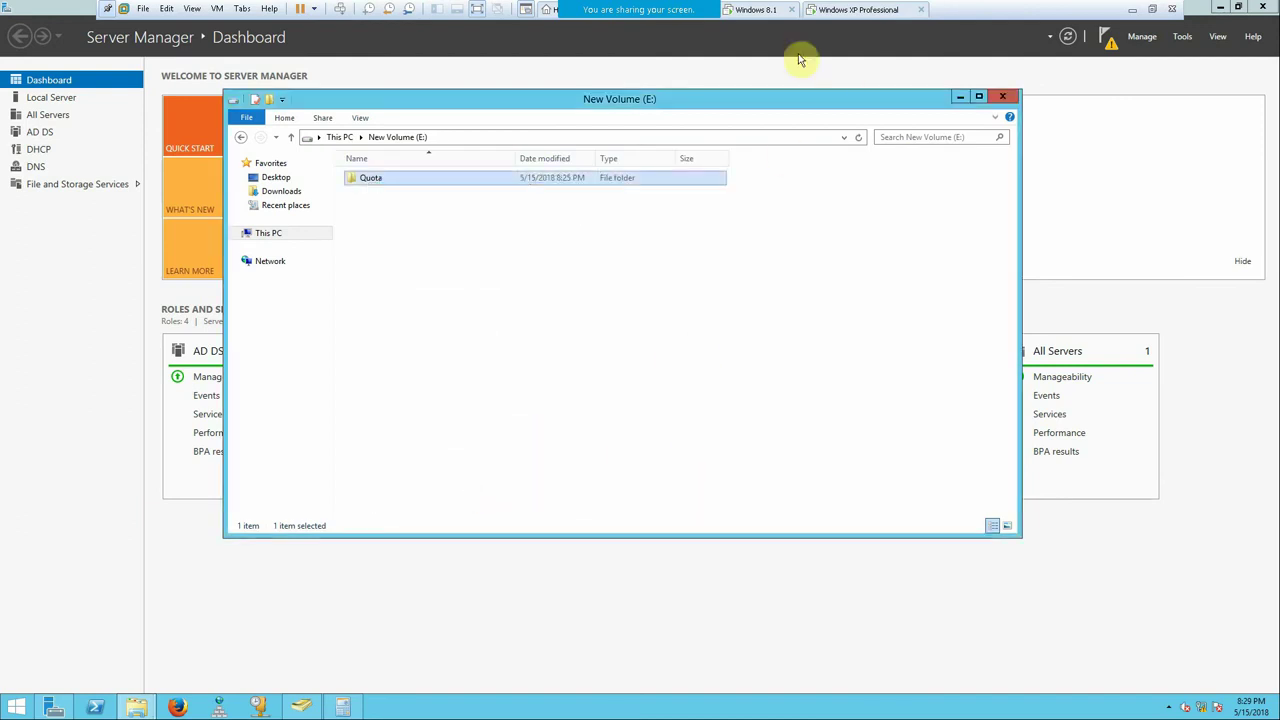
- Switch to the other virtual machine and leave full-screen view
{"action": "left_click", "coordinate": [757, 16]}
{"action": "mouse_move", "coordinate": [668, 13]}
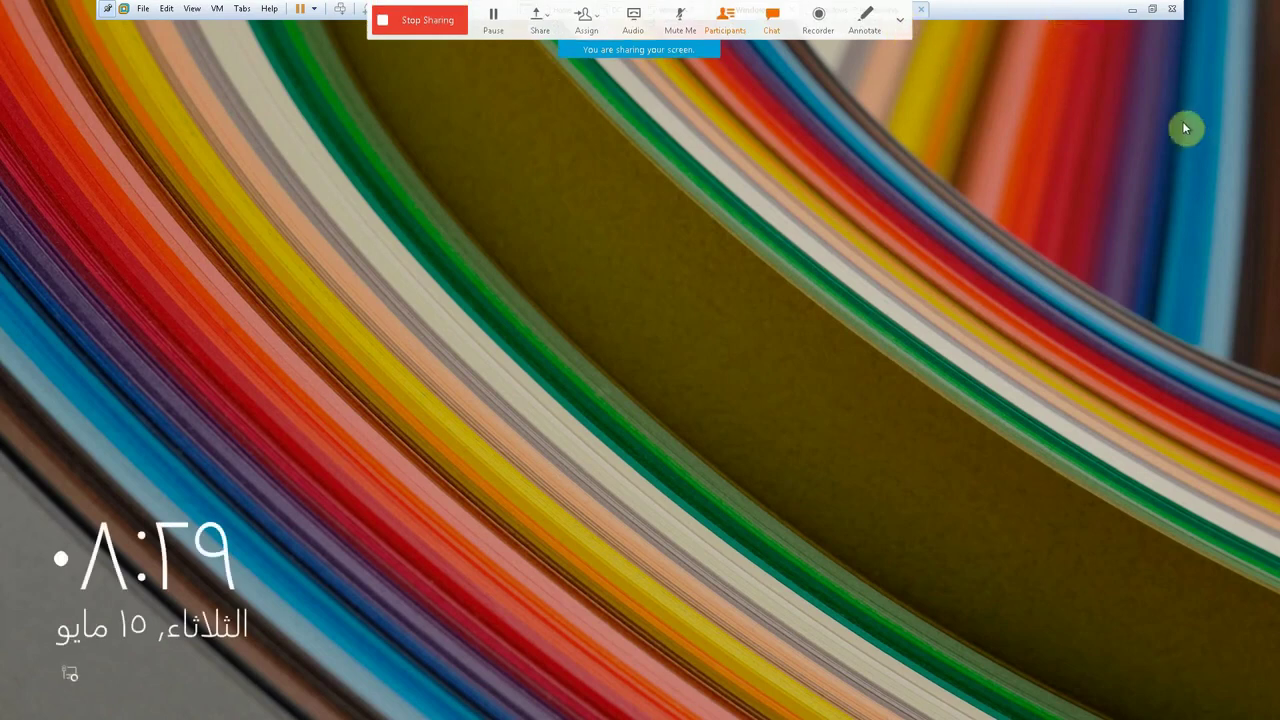
{"action": "left_click", "coordinate": [1152, 9]}
- On the Windows 7 VM, close New folder properties and disconnect the Data (\\pdc) drive
{"action": "left_click", "coordinate": [290, 52]}
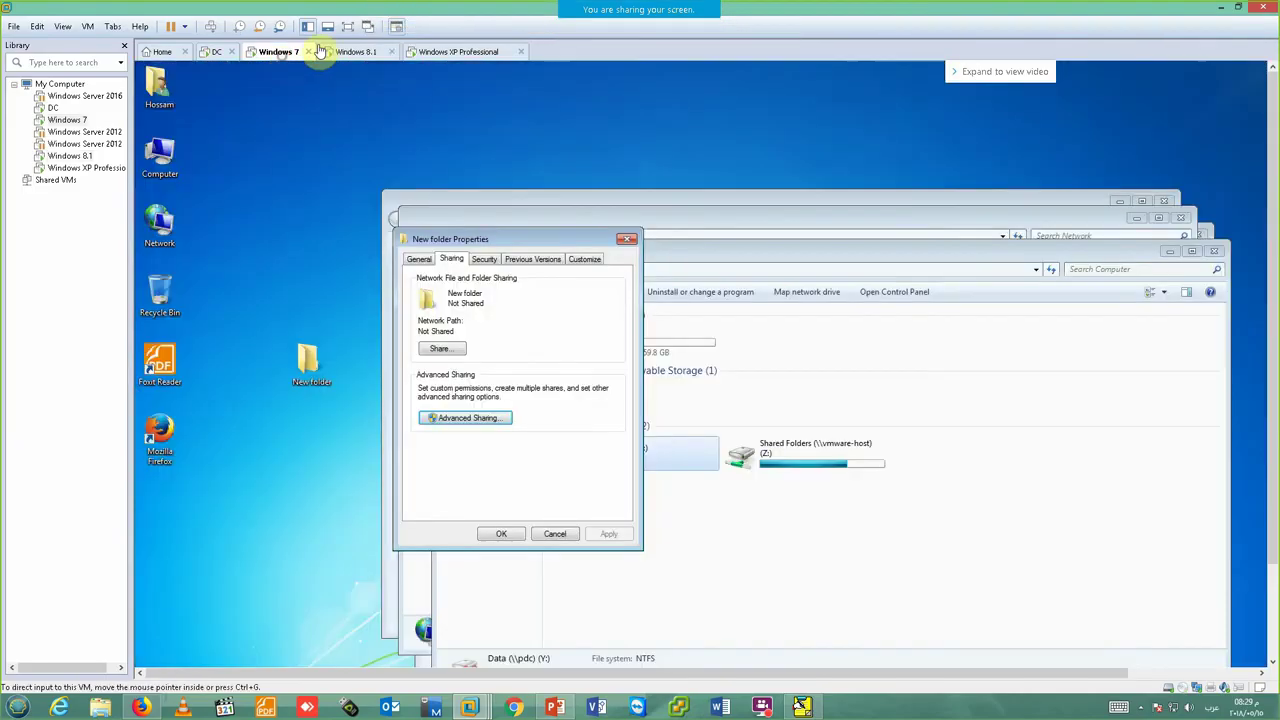
{"action": "left_click", "coordinate": [347, 26]}
{"action": "left_click", "coordinate": [492, 180]}
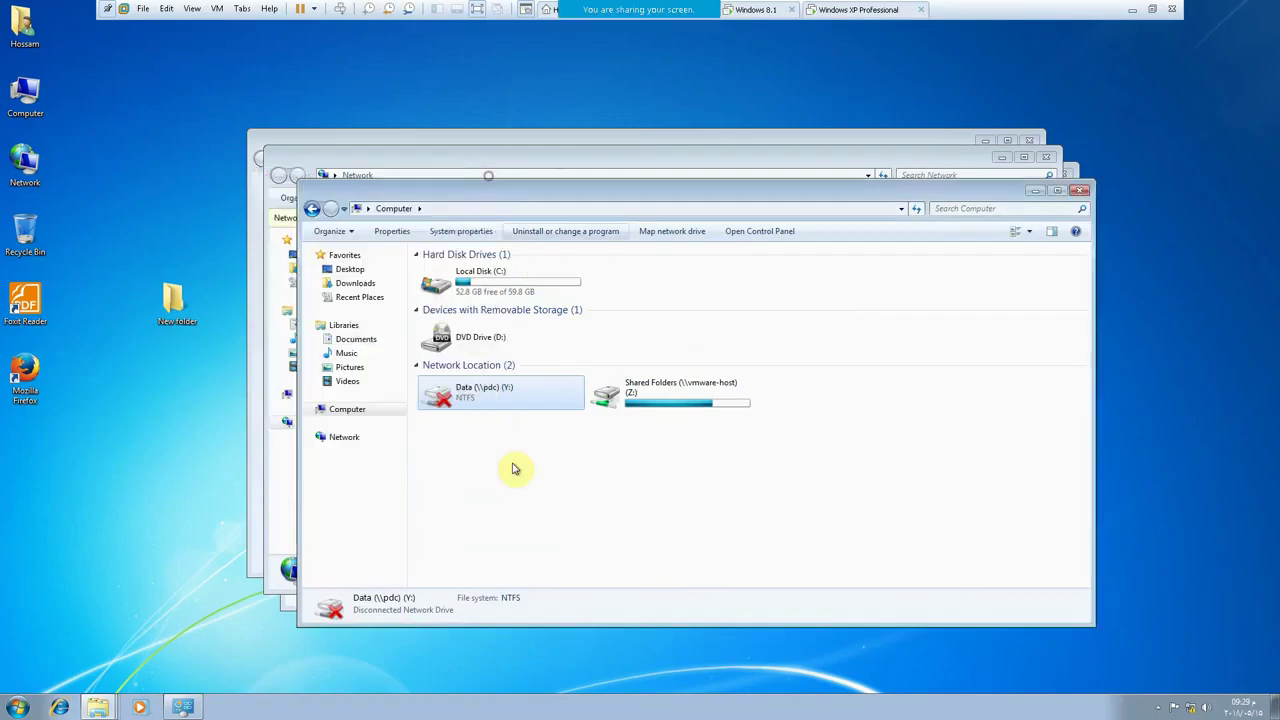
{"action": "right_click", "coordinate": [517, 479]}
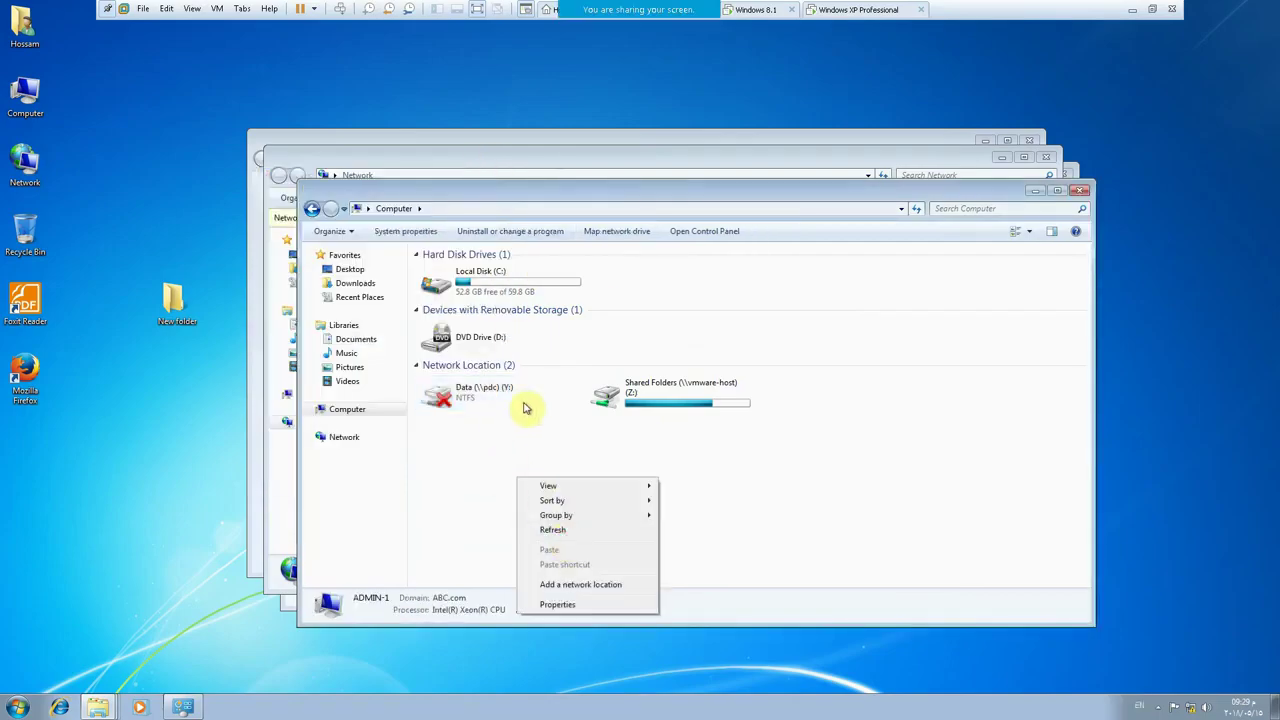
{"action": "right_click", "coordinate": [486, 391]}
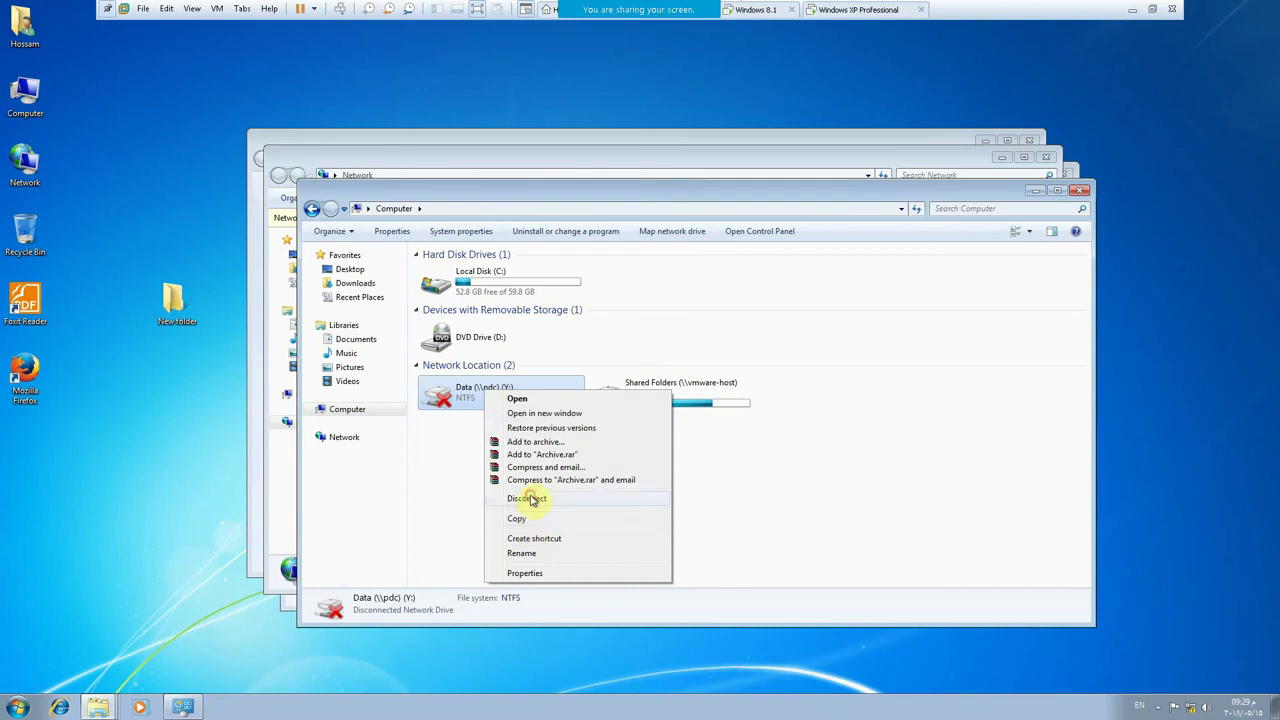
{"action": "left_click", "coordinate": [530, 498]}
- Map \\pdc\Data as drive Y:, then disconnect it again and close the Computer window
{"action": "key", "text": "super+r"}
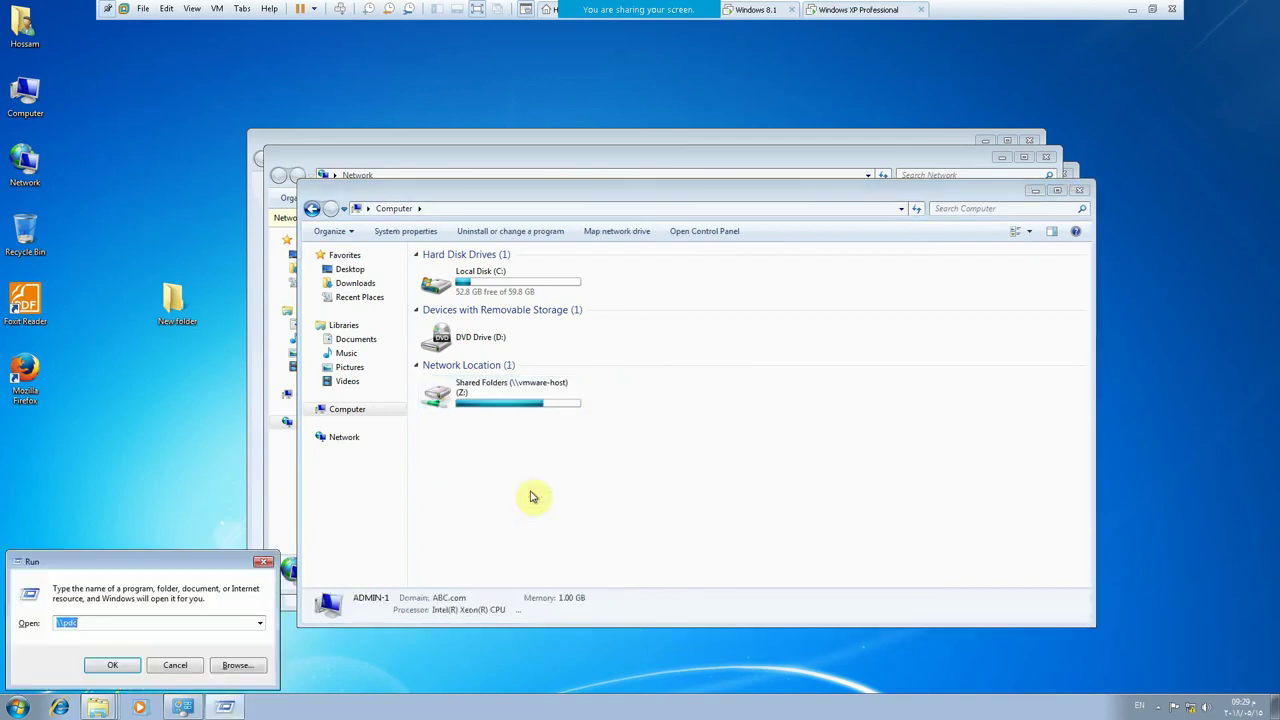
{"action": "key", "text": "Return"}
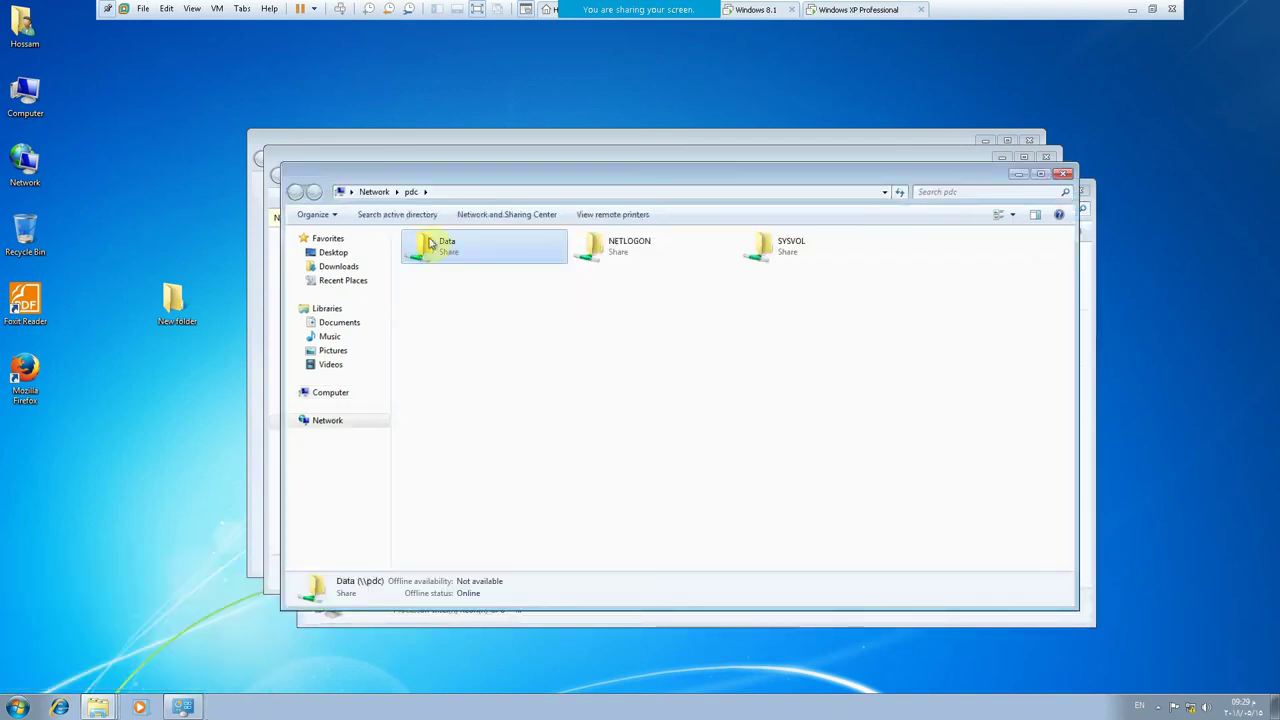
{"action": "right_click", "coordinate": [445, 252]}
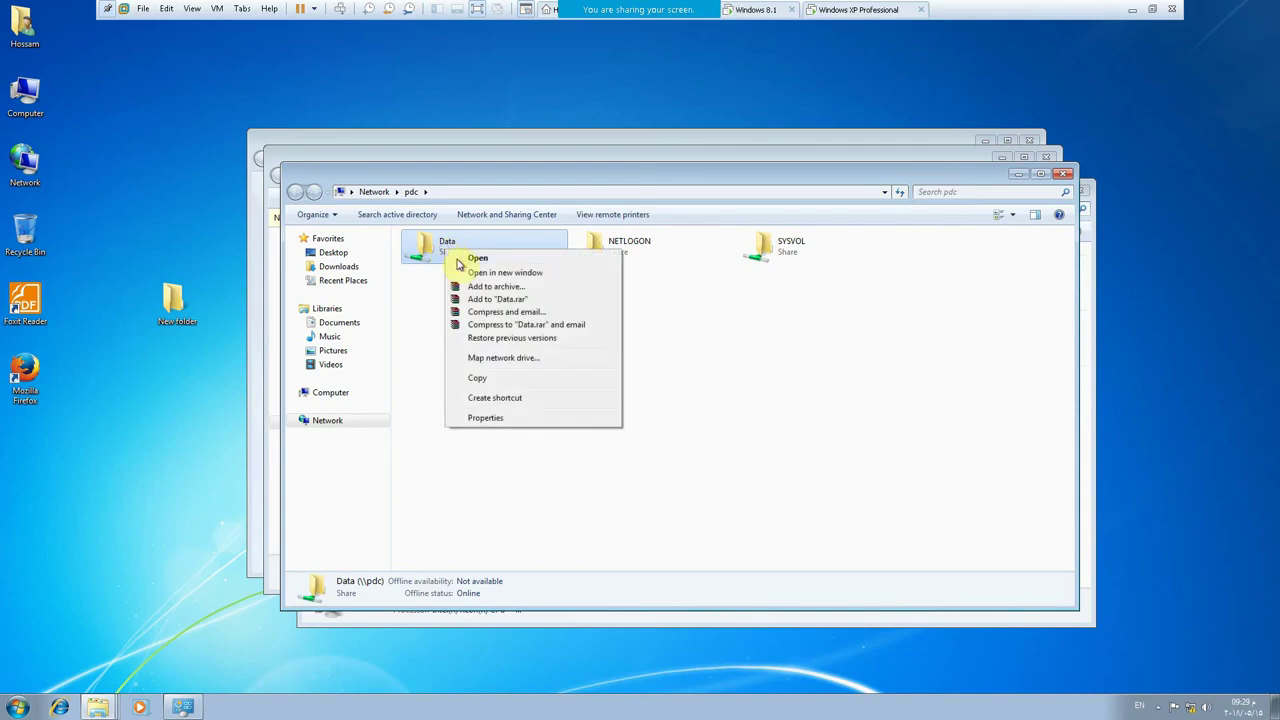
{"action": "left_click", "coordinate": [502, 359]}
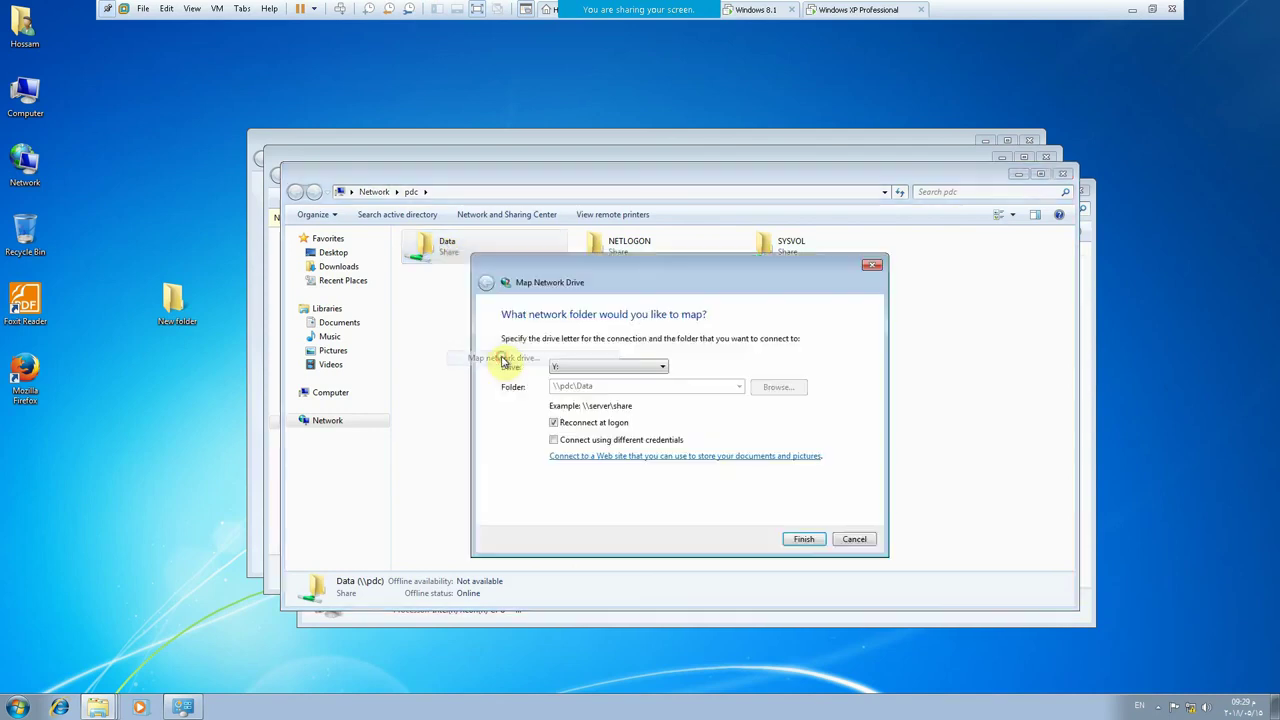
{"action": "left_click", "coordinate": [804, 539]}
{"action": "left_click", "coordinate": [721, 363]}
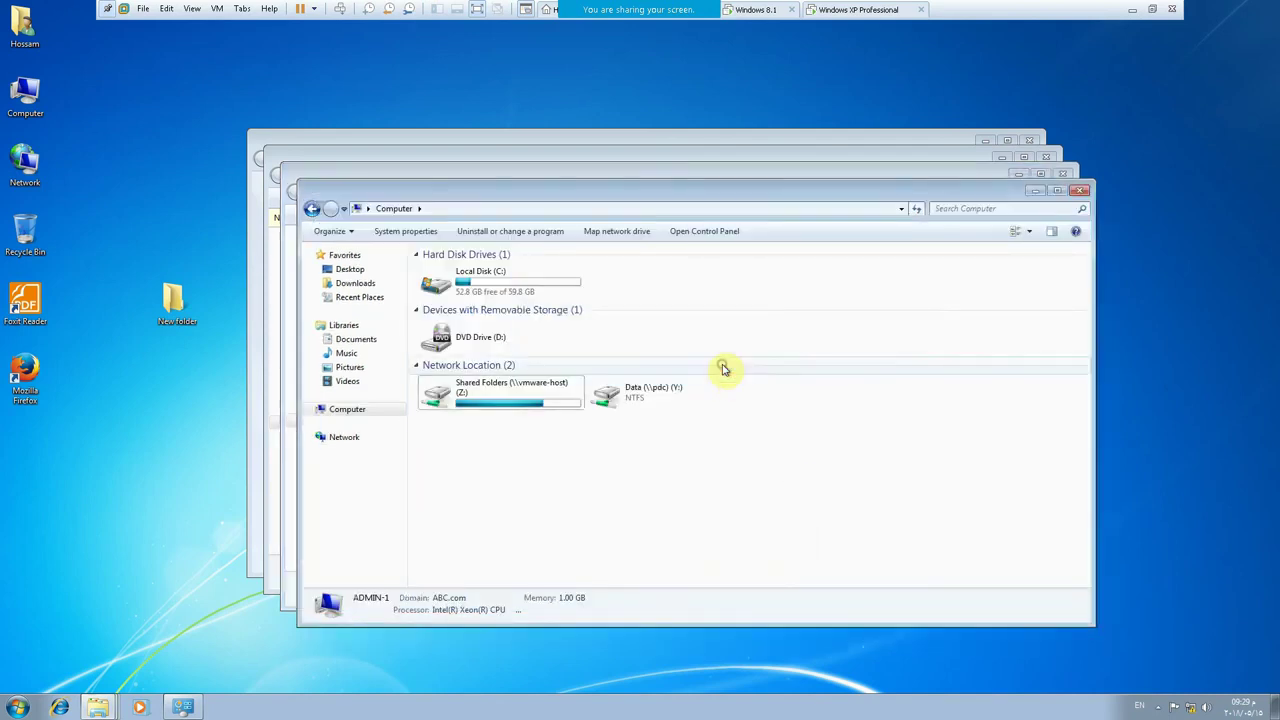
{"action": "right_click", "coordinate": [620, 396]}
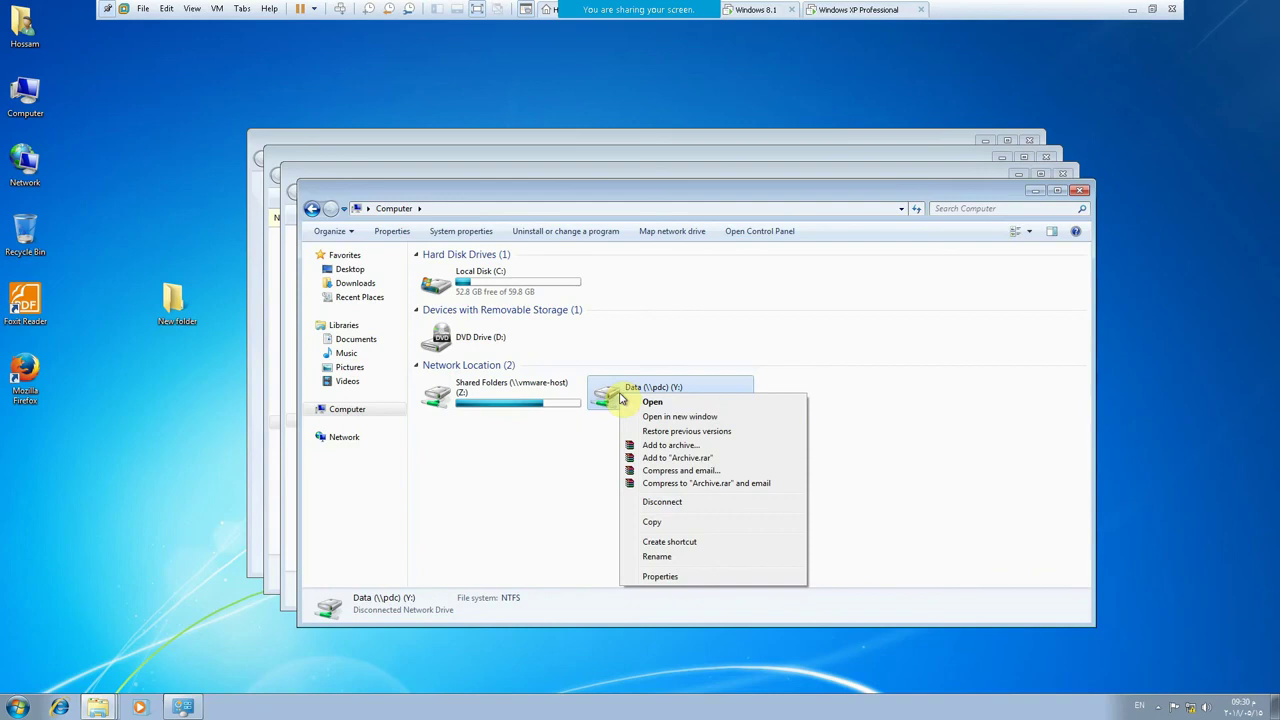
{"action": "left_click", "coordinate": [660, 502]}
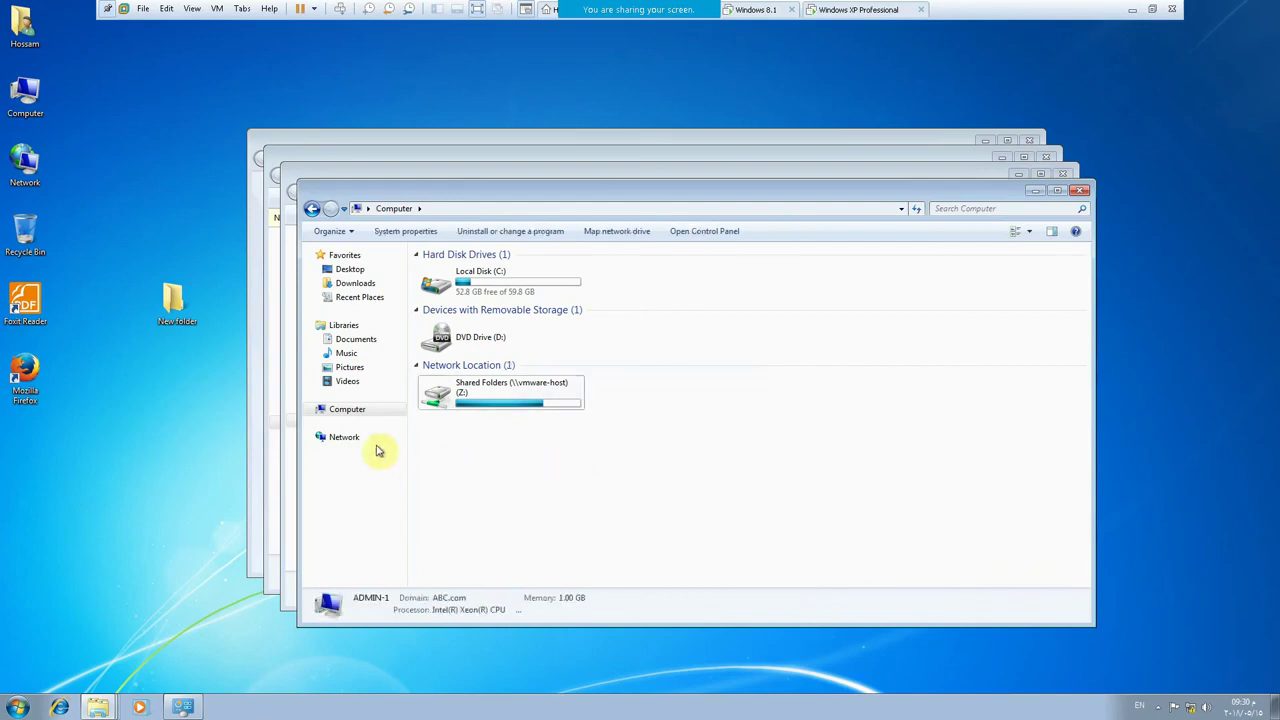
{"action": "left_click", "coordinate": [1080, 190]}
- Close the open pdc, Network and Personalization windows and log off Windows 7
{"action": "left_click", "coordinate": [1065, 174]}
{"action": "left_click", "coordinate": [1049, 153]}
{"action": "left_click", "coordinate": [1020, 137]}
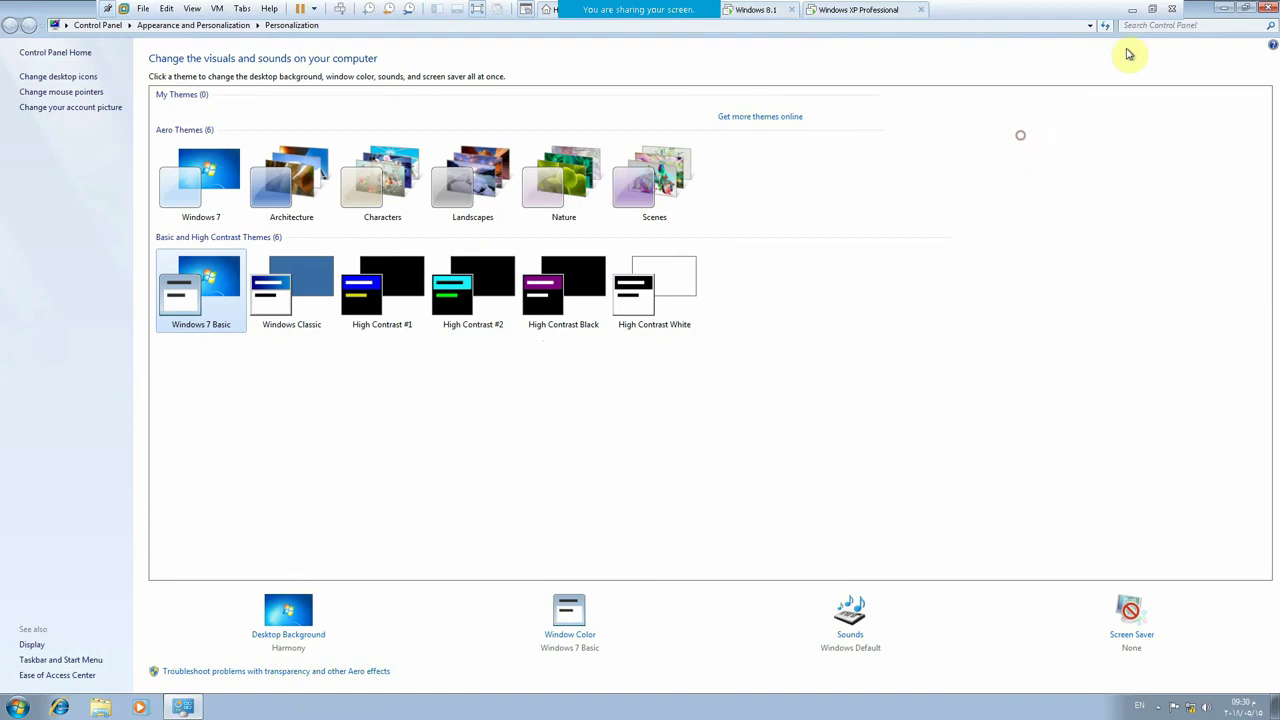
{"action": "left_click", "coordinate": [1268, 8]}
{"action": "left_click", "coordinate": [18, 707]}
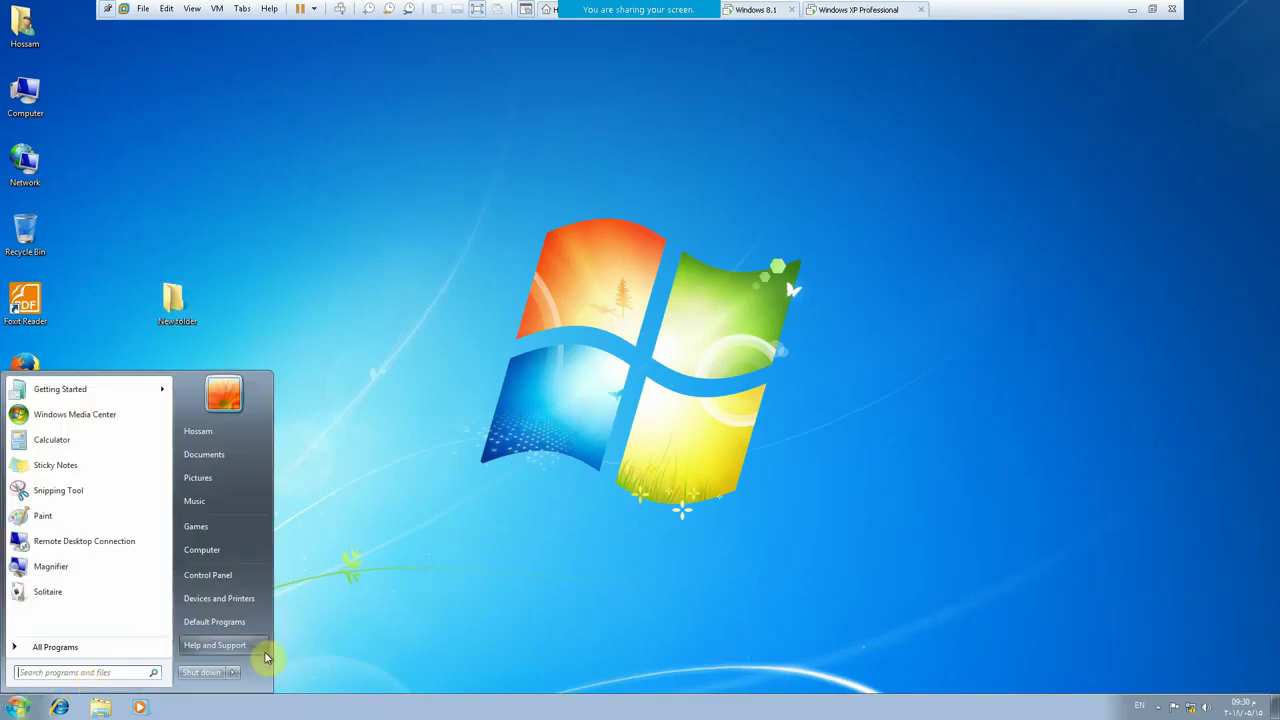
{"action": "left_click", "coordinate": [231, 677]}
{"action": "left_click", "coordinate": [277, 624]}
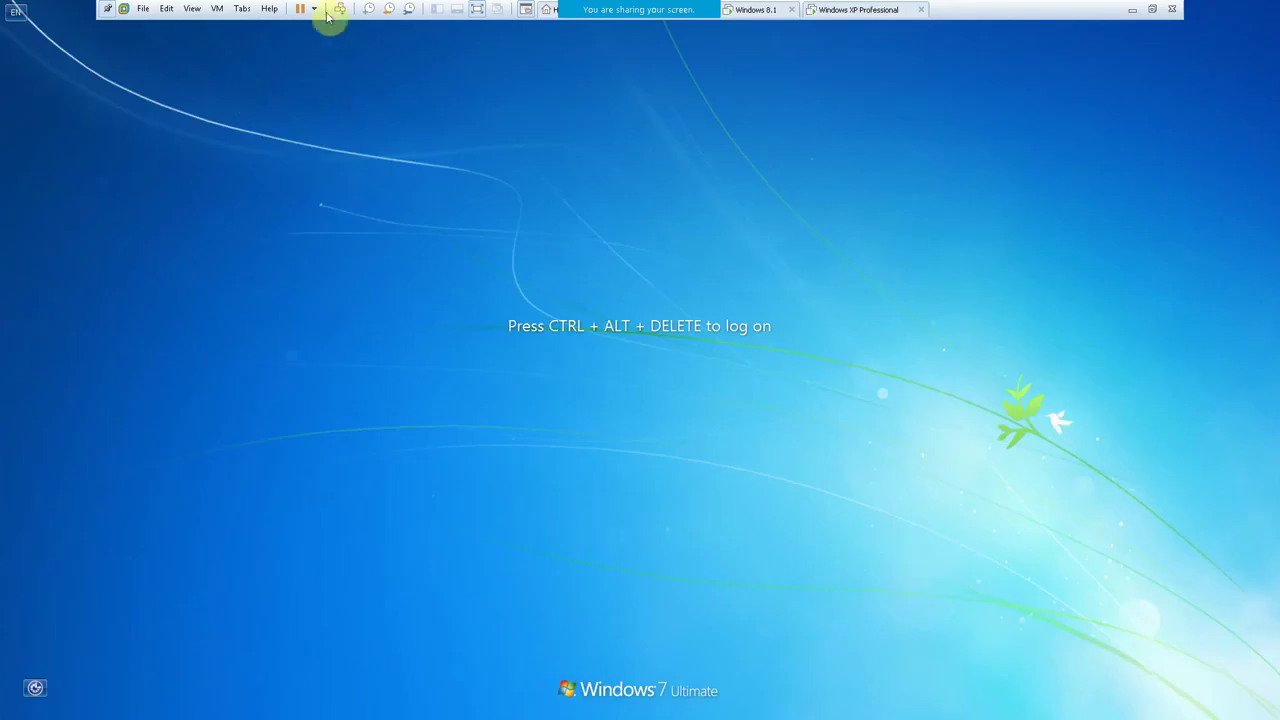
- Log back on with the domain user's password
{"action": "left_click", "coordinate": [340, 9]}
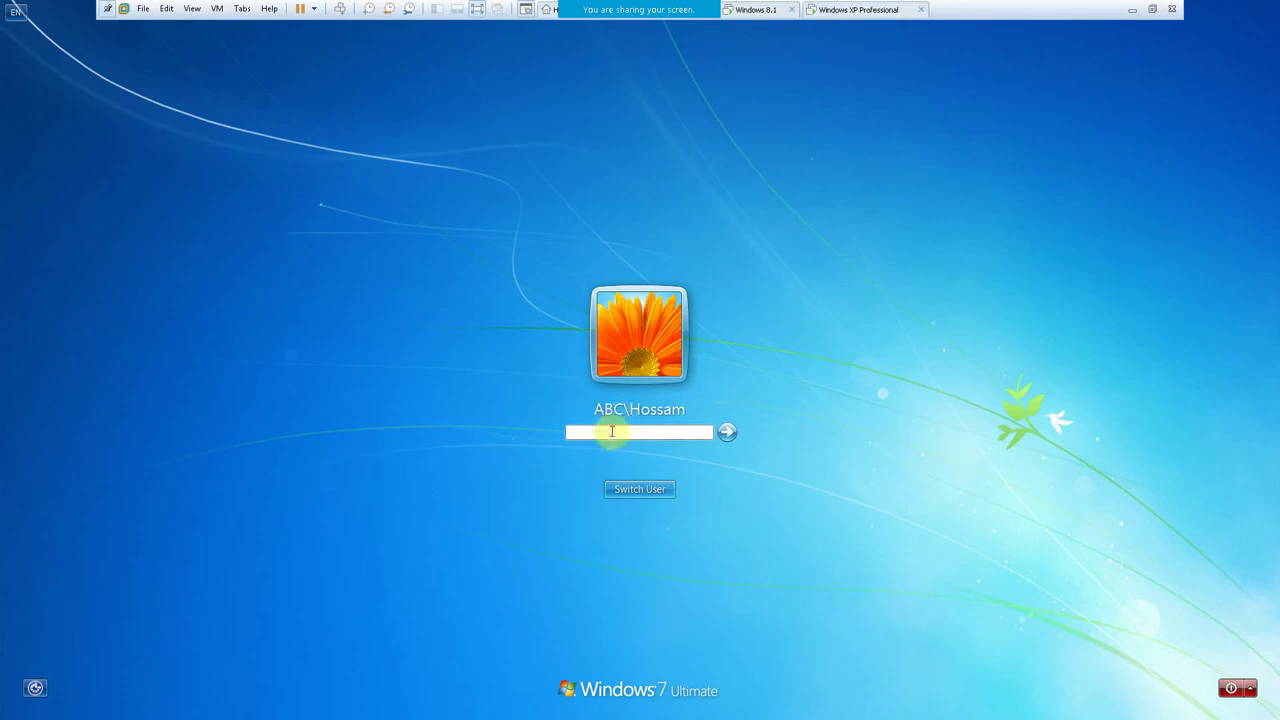
{"action": "type", "text": "*"}
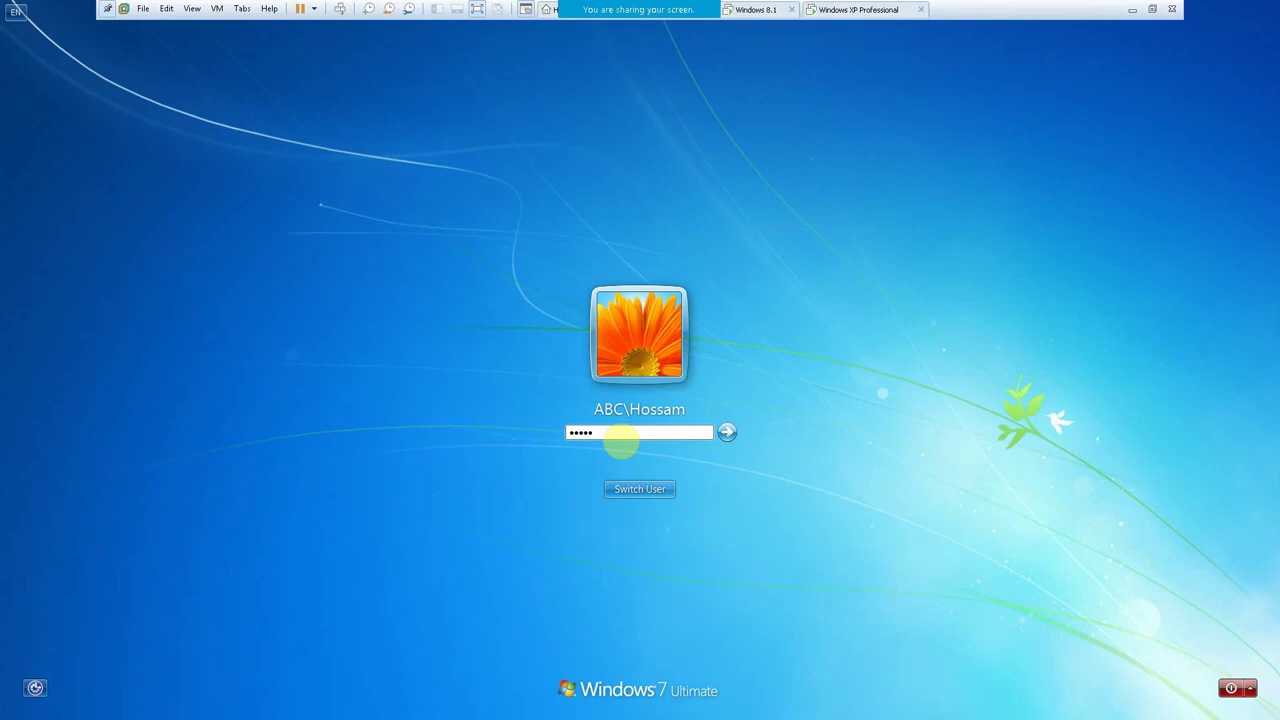
{"action": "key", "text": "Return"}
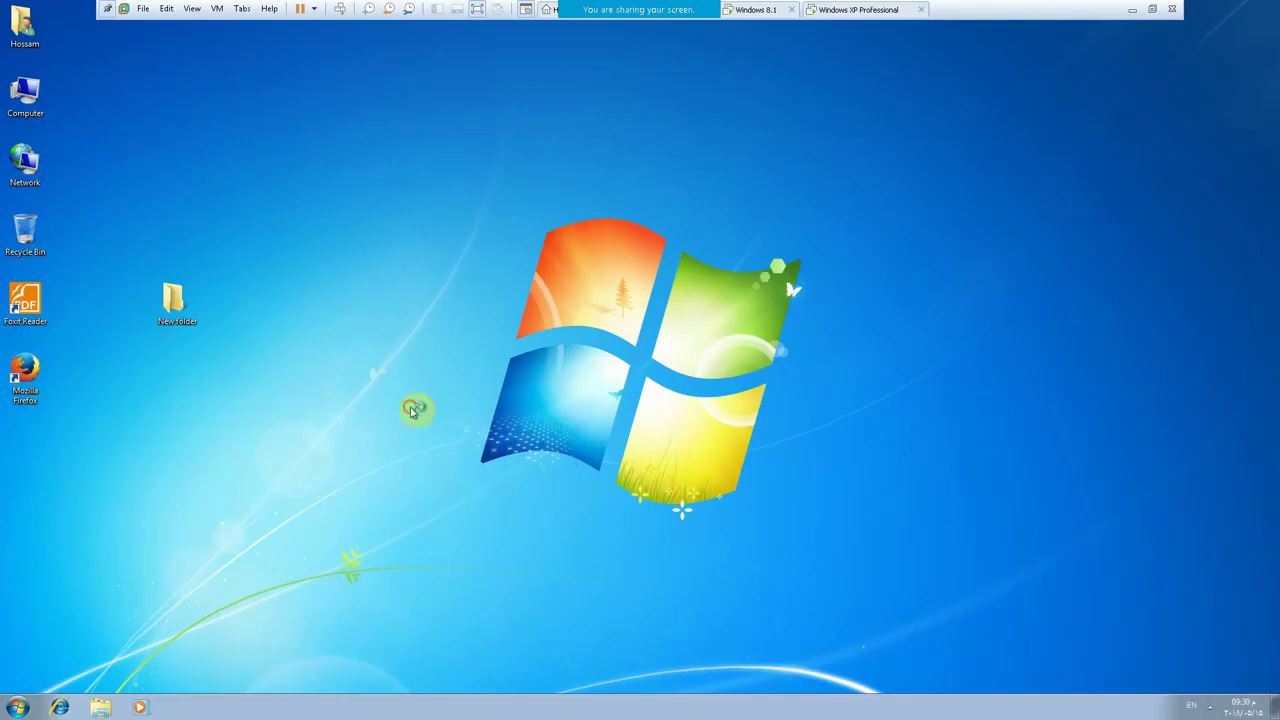
- Open \\pdc via Run, map the Quota share as drive Y:, and view Computer
{"action": "key", "text": "super+r"}
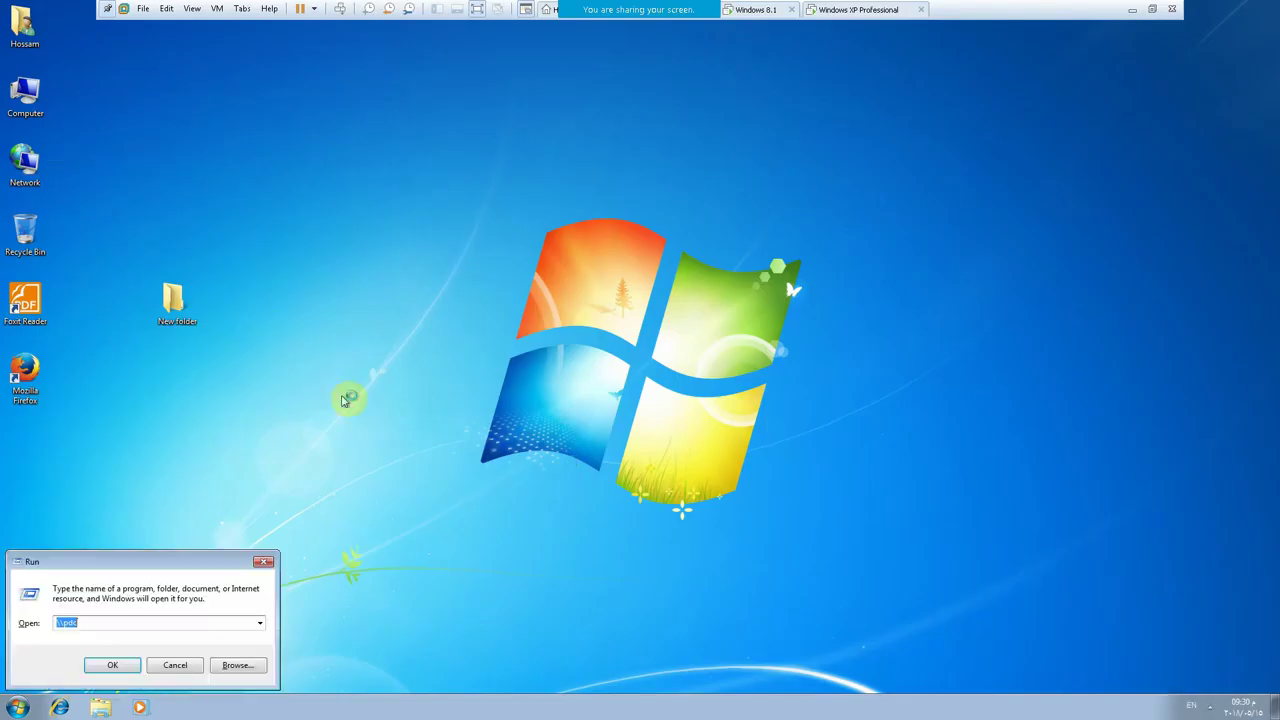
{"action": "key", "text": "Return"}
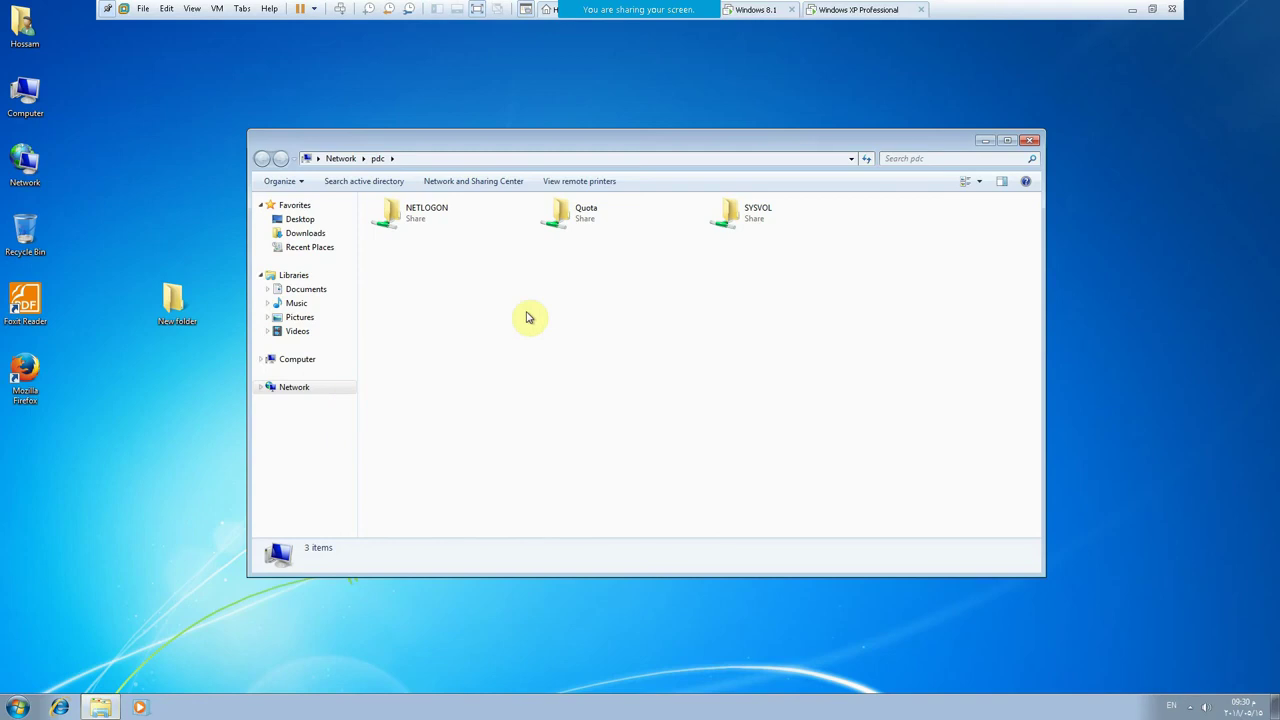
{"action": "left_click", "coordinate": [582, 216]}
{"action": "right_click", "coordinate": [583, 212]}
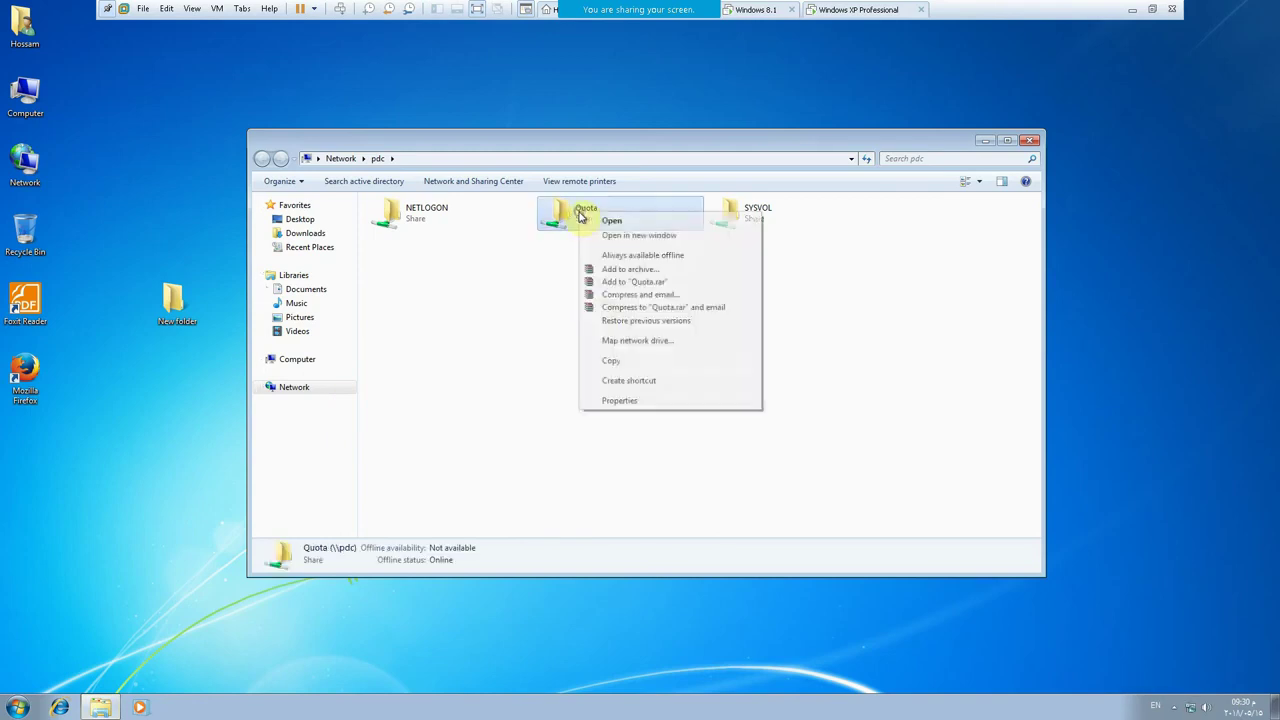
{"action": "left_click", "coordinate": [619, 342]}
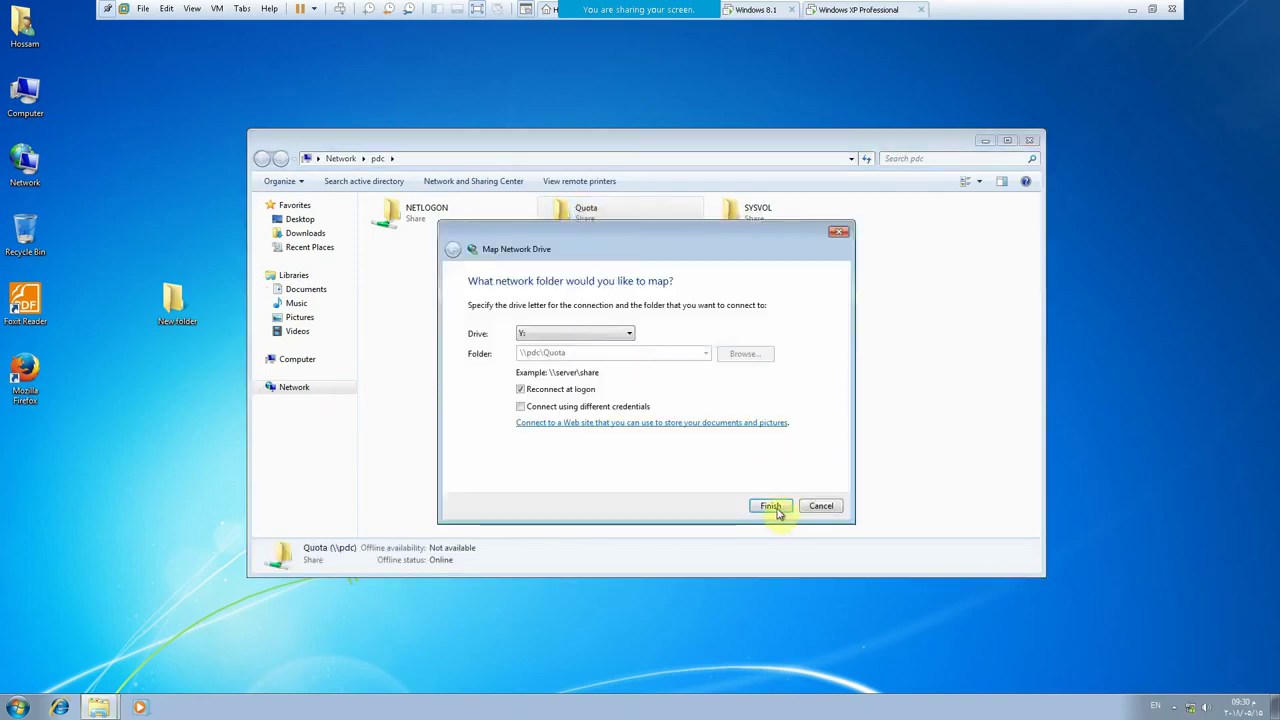
{"action": "left_click", "coordinate": [769, 506]}
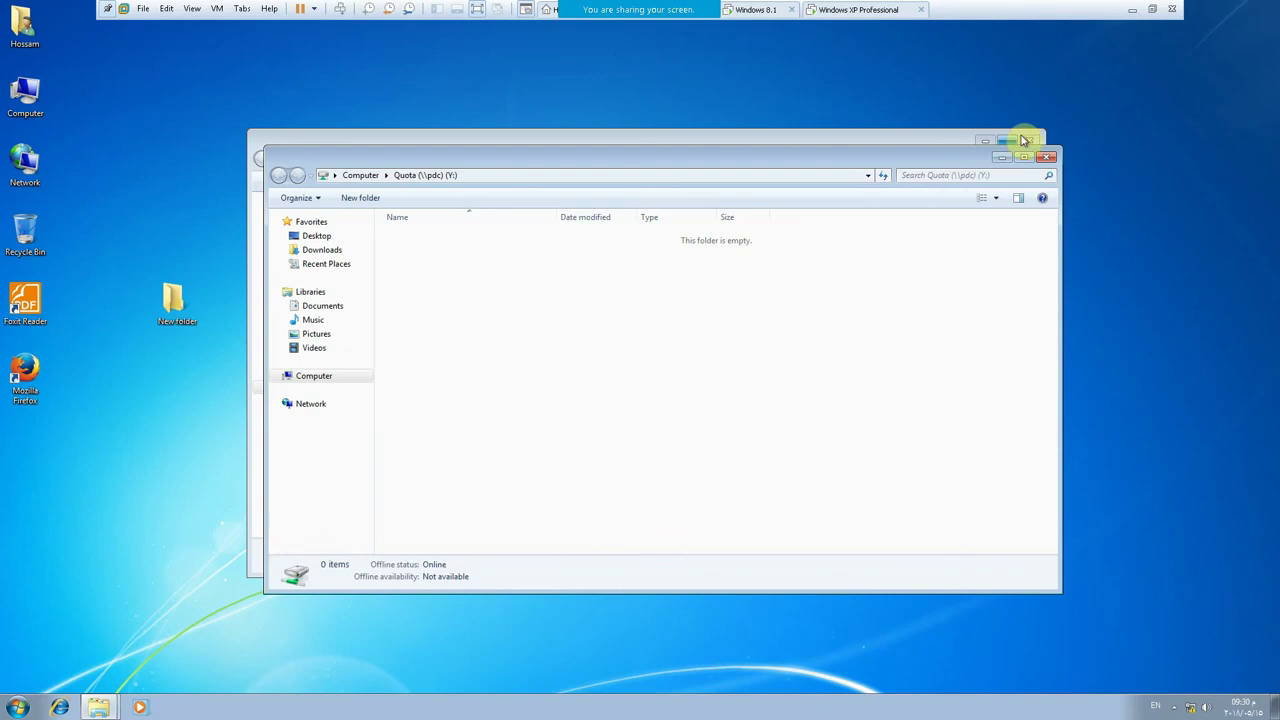
{"action": "left_click", "coordinate": [1029, 140]}
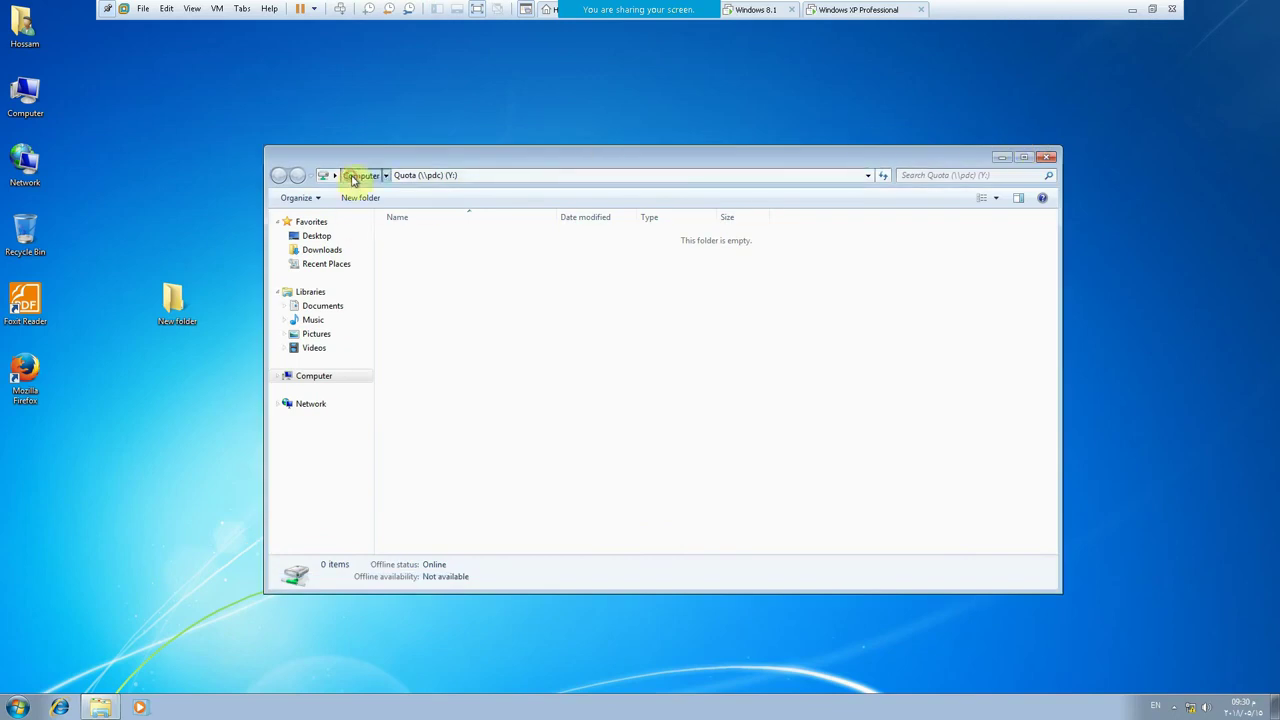
{"action": "left_click", "coordinate": [358, 175]}
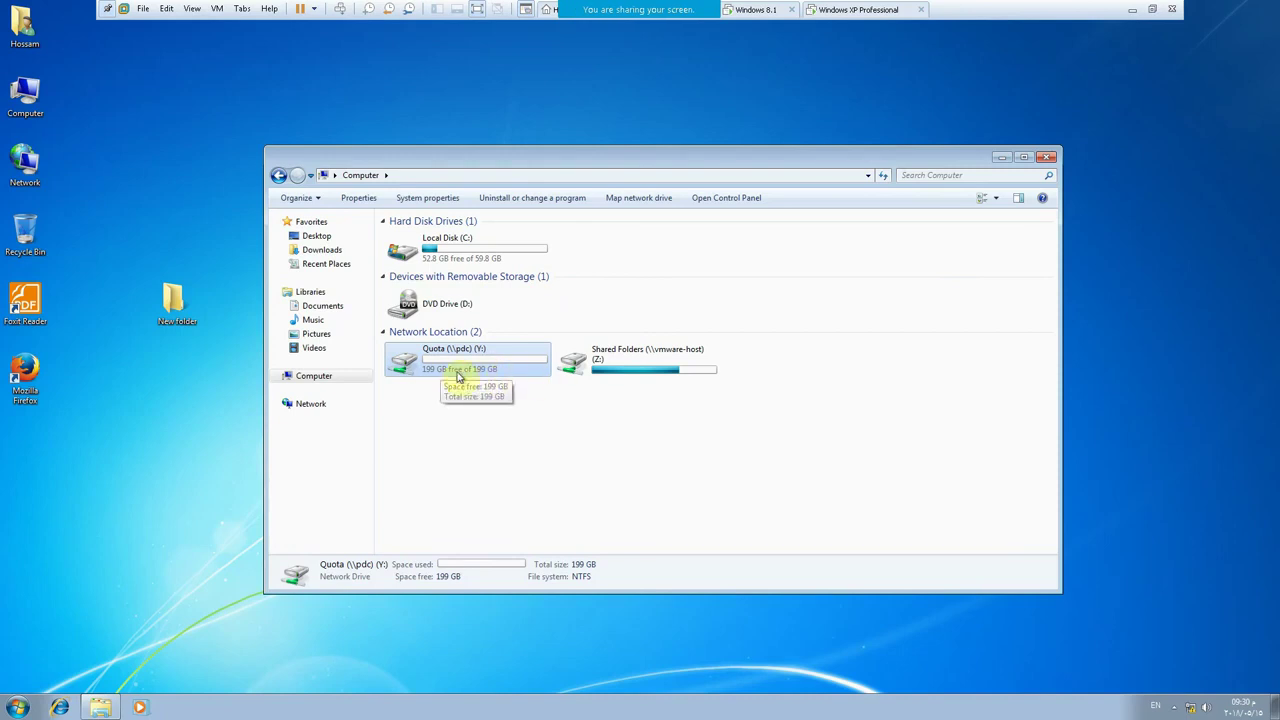
- Switch to the DC server VM in full screen and go up to This PC
{"action": "left_click", "coordinate": [1152, 9]}
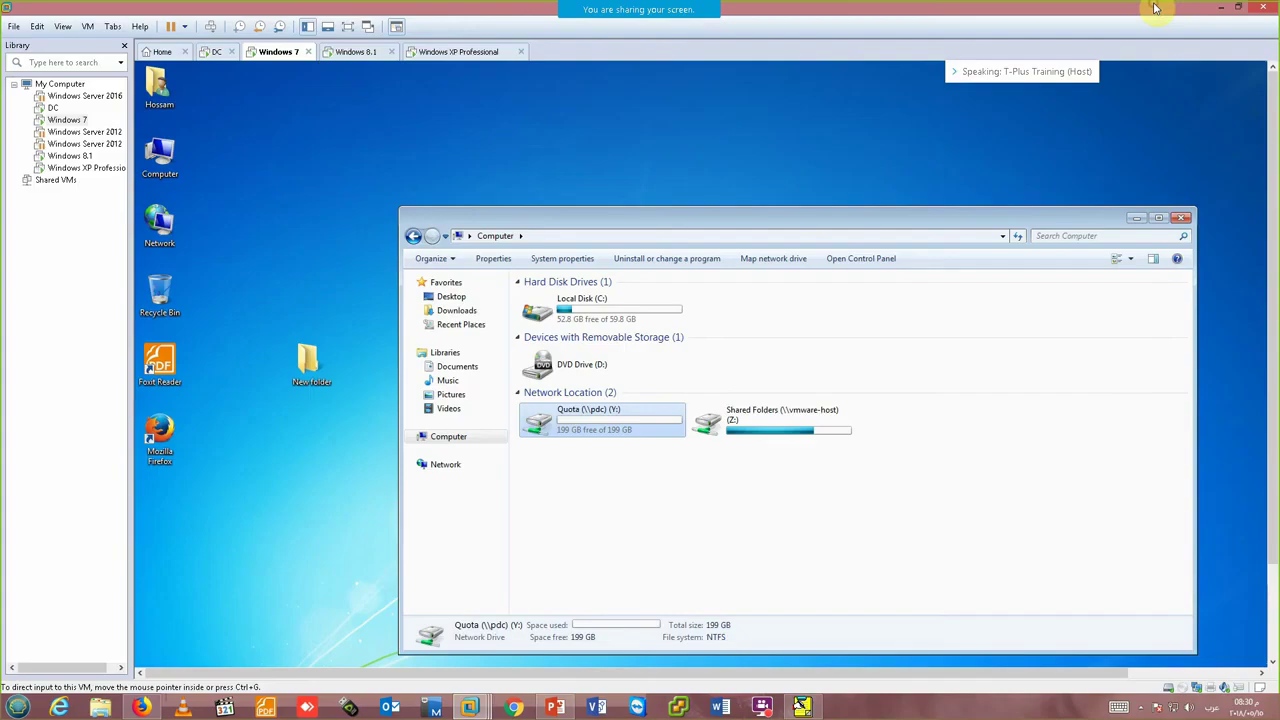
{"action": "left_click", "coordinate": [216, 51]}
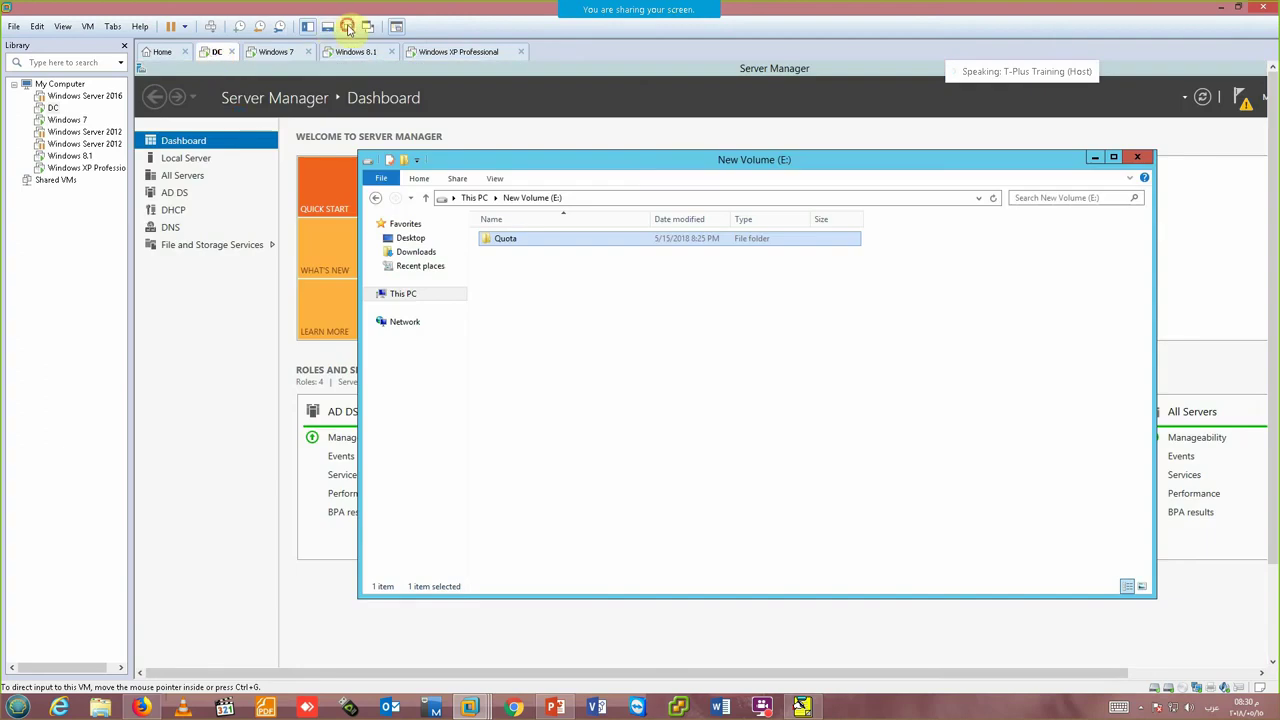
{"action": "left_click", "coordinate": [347, 26]}
{"action": "left_click", "coordinate": [414, 180]}
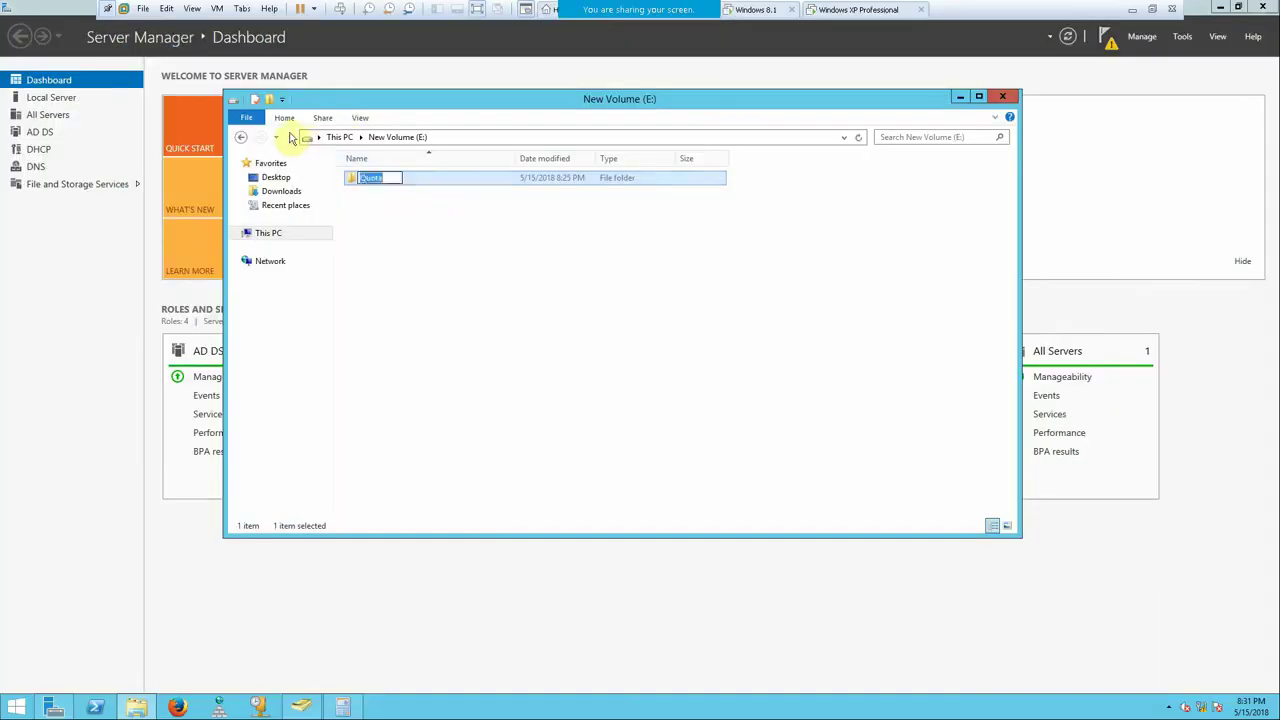
{"action": "left_click", "coordinate": [292, 136]}
{"action": "left_click", "coordinate": [292, 136]}
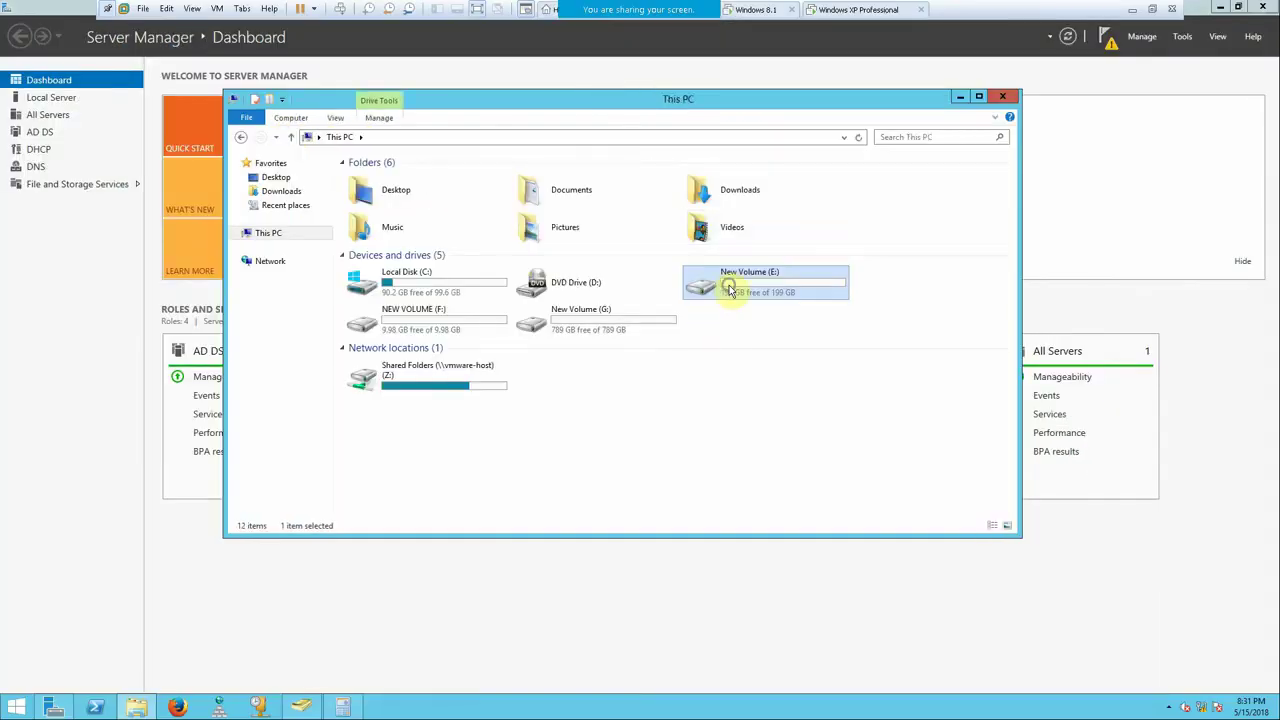
- On New Volume (E:)'s Quota tab, enable quota management and deny disk space over limit
{"action": "right_click", "coordinate": [728, 286]}
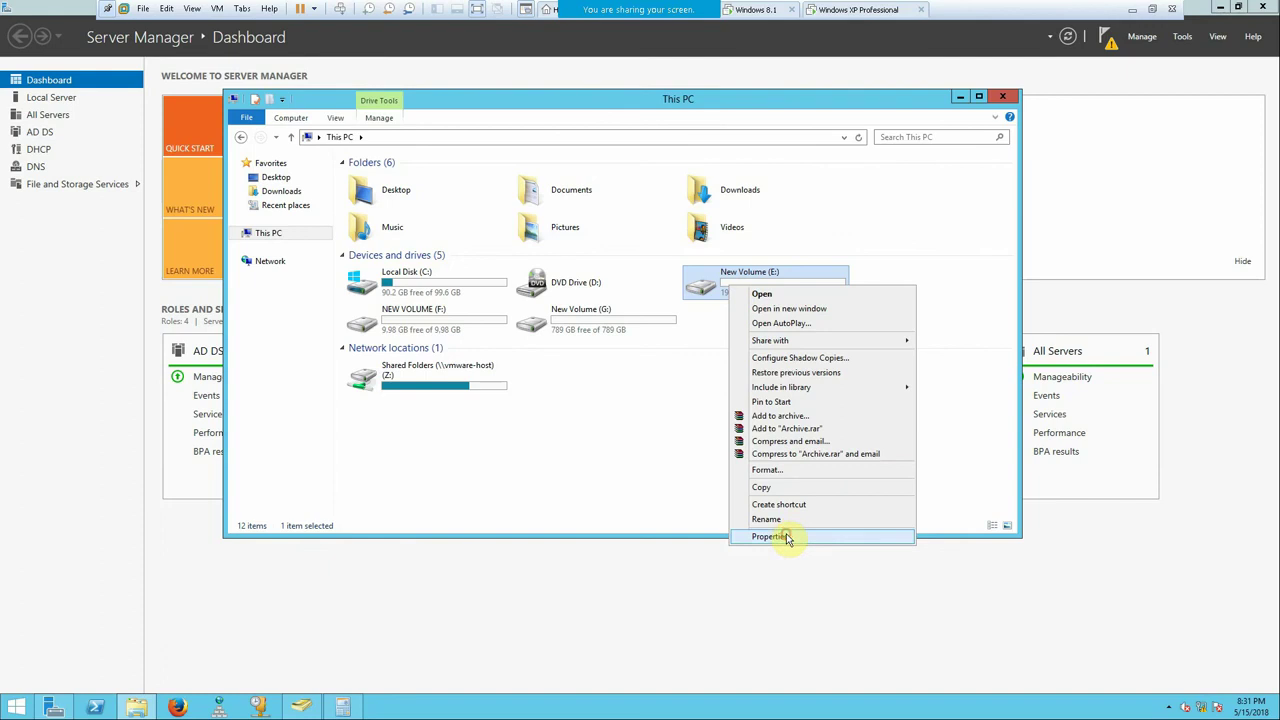
{"action": "left_click", "coordinate": [785, 536]}
{"action": "left_click", "coordinate": [899, 318]}
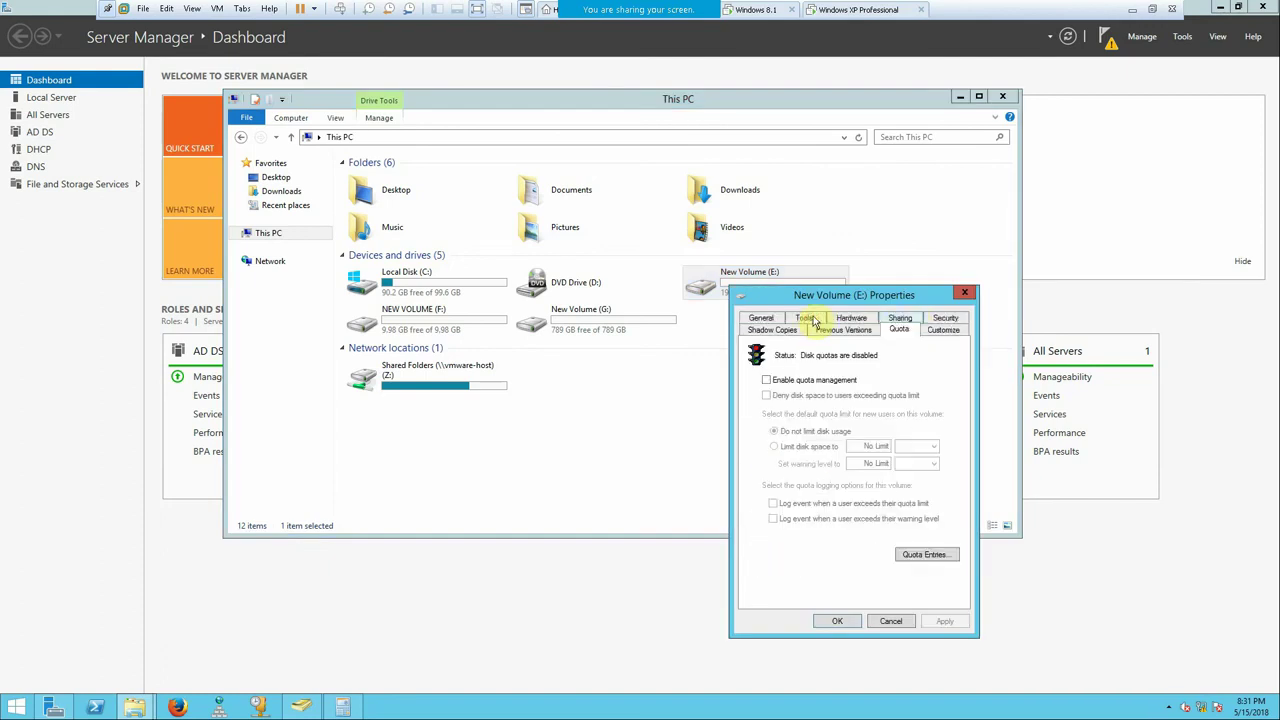
{"action": "left_click_drag", "start_coordinate": [816, 301], "coordinate": [730, 250]}
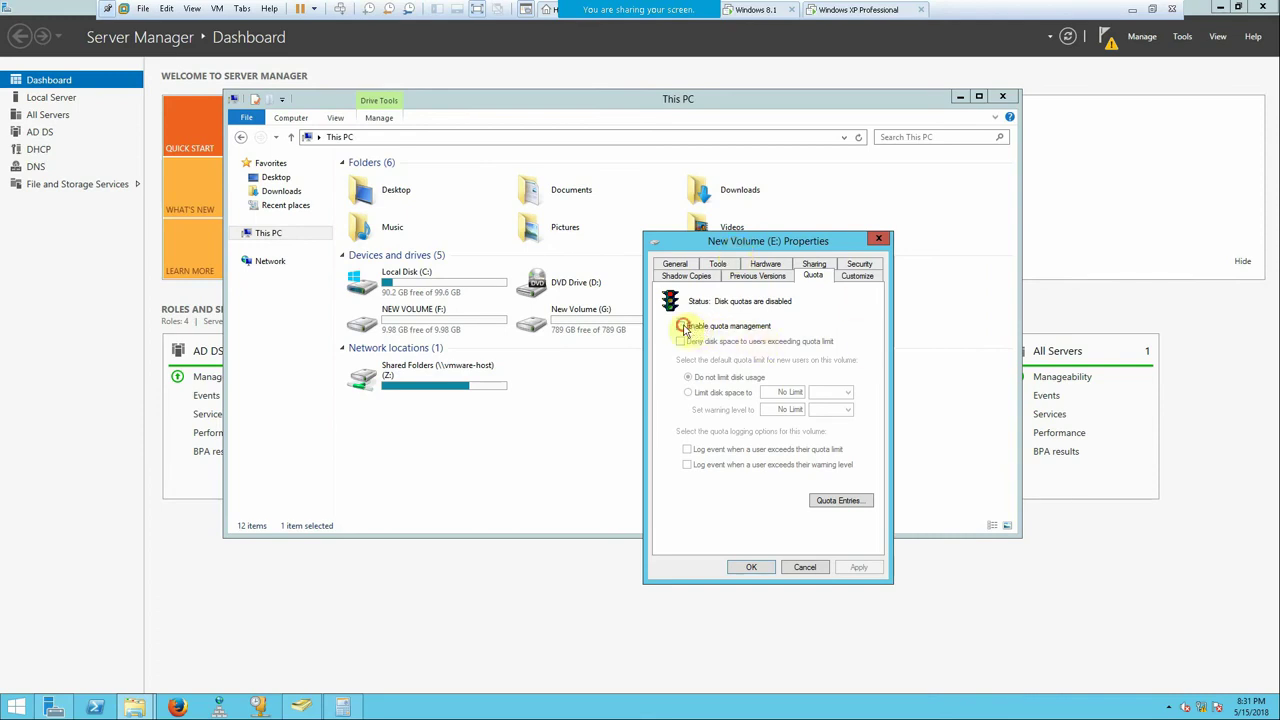
{"action": "left_click", "coordinate": [681, 327]}
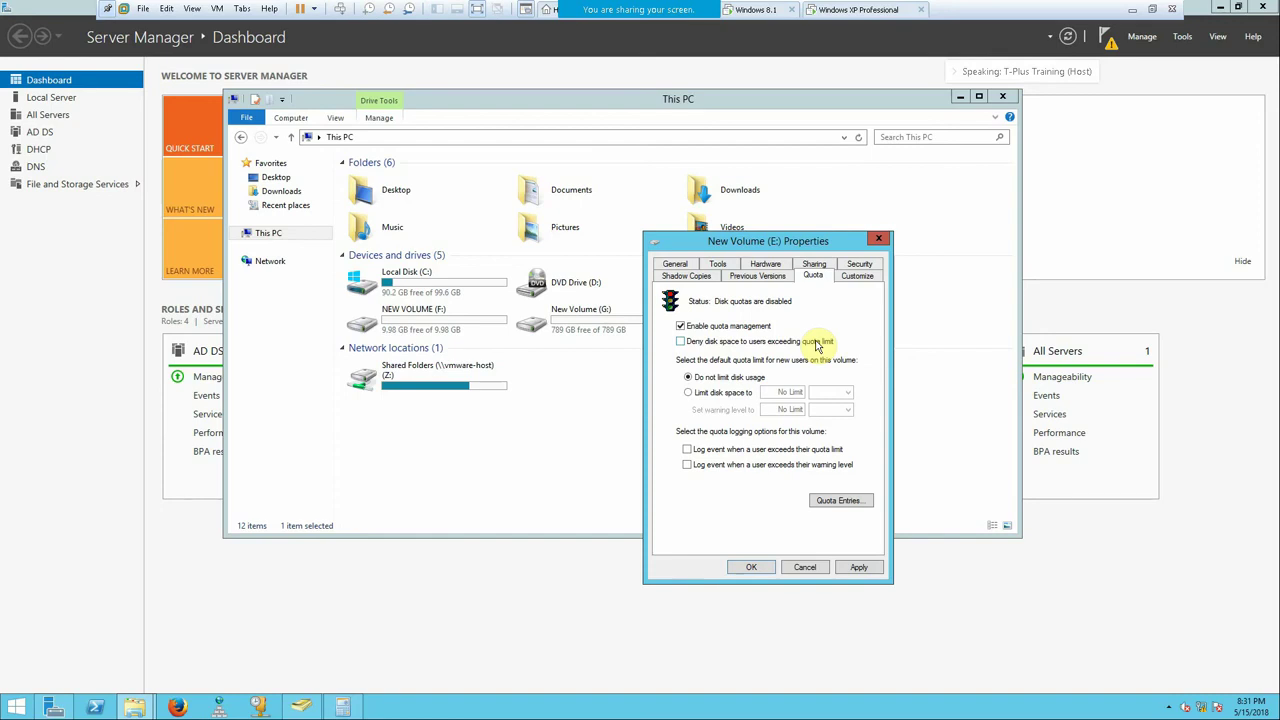
{"action": "left_click", "coordinate": [700, 341]}
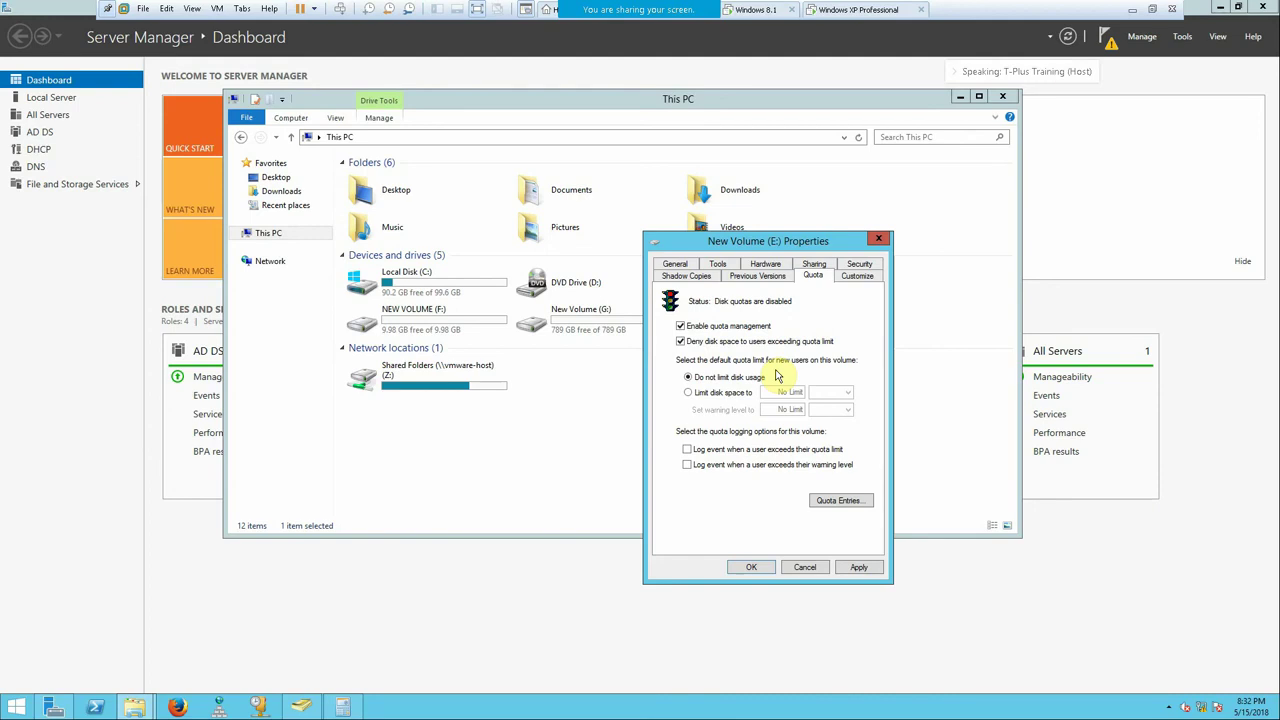
{"action": "left_click", "coordinate": [1132, 8]}
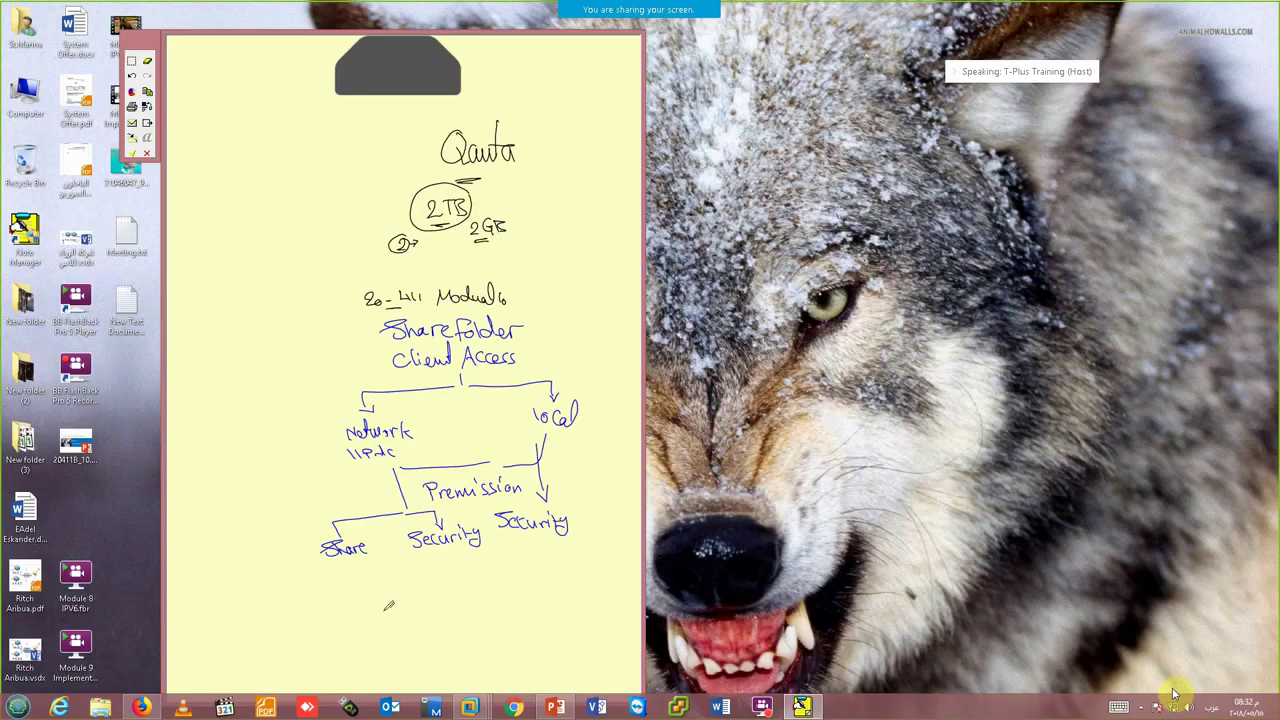
- Open the FlashBack recorder from the tray, then return to the DC server VM
{"action": "left_click", "coordinate": [1140, 707]}
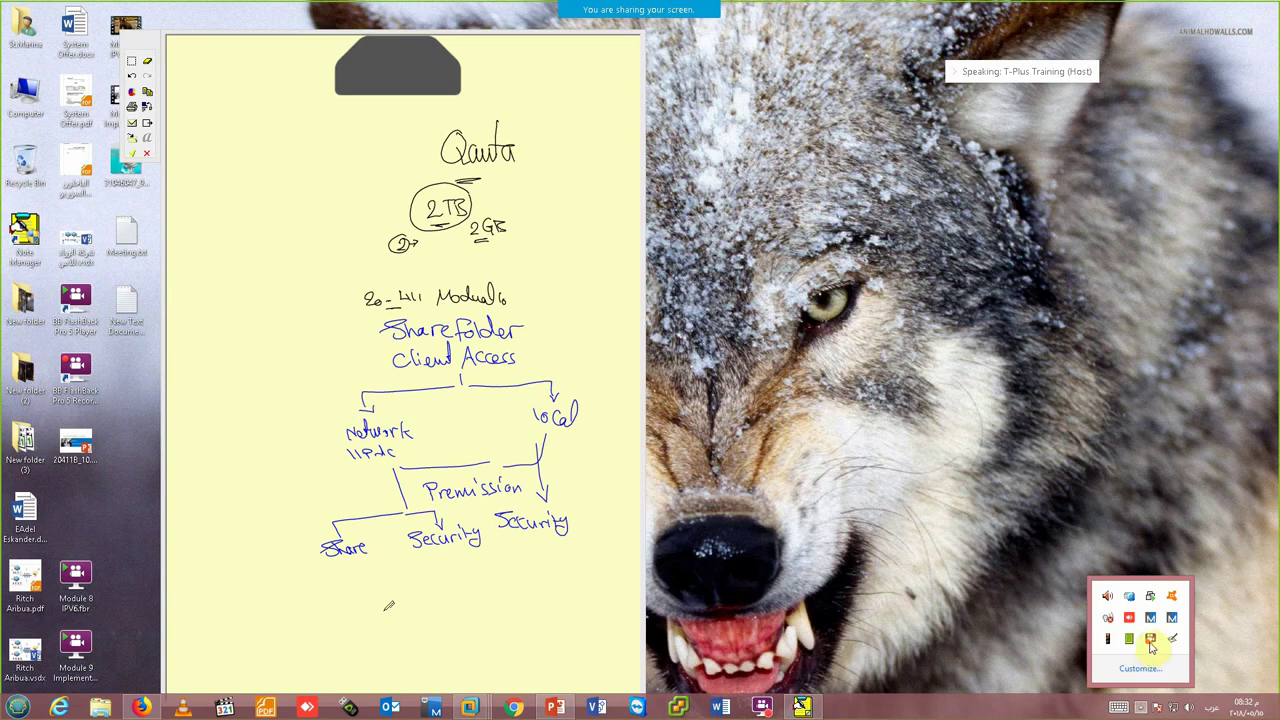
{"action": "left_click", "coordinate": [1150, 640]}
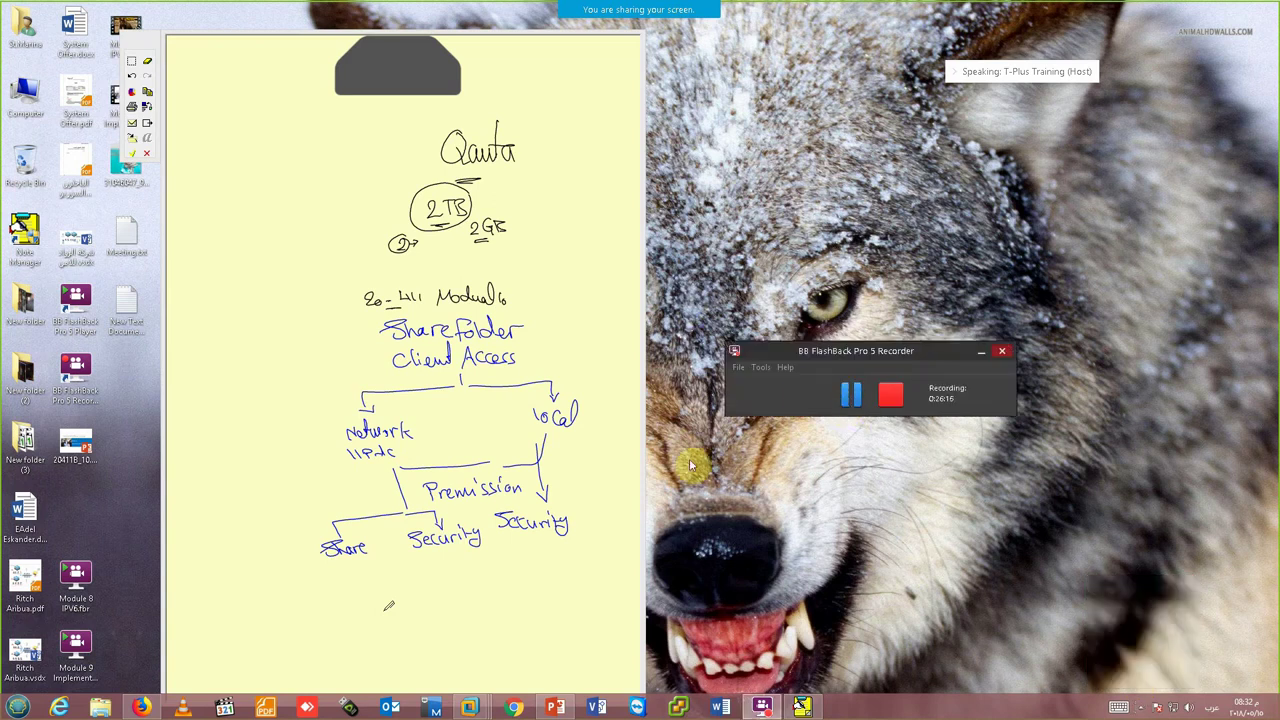
{"action": "mouse_move", "coordinate": [469, 707]}
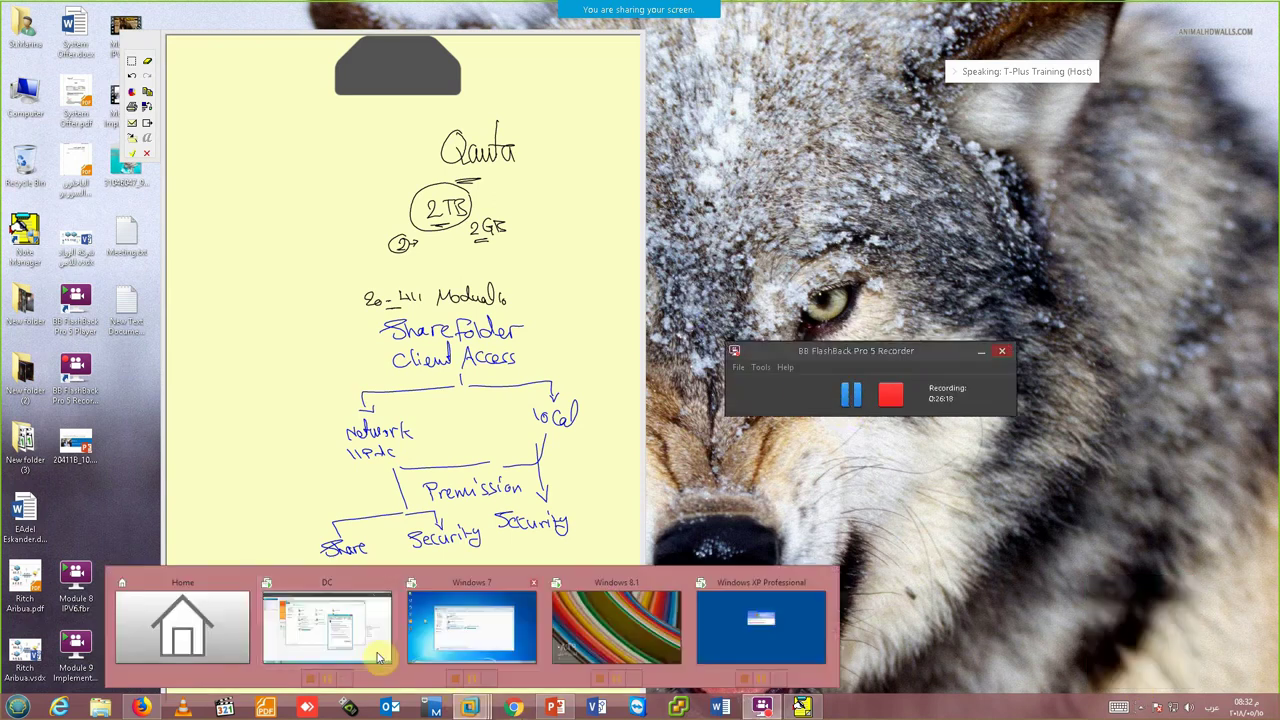
{"action": "left_click", "coordinate": [378, 657]}
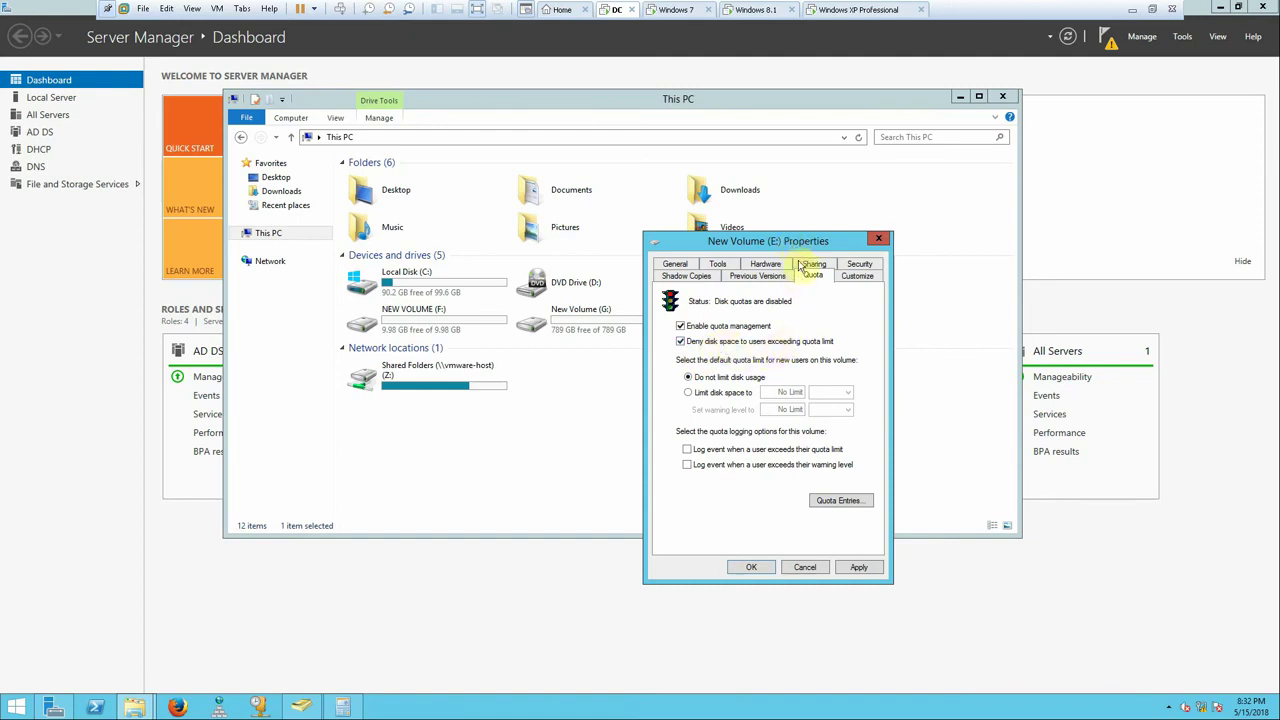
- Limit new users on New Volume (E:) to 1 KB with a 1 KB warning, and view the quota entries
{"action": "left_click_drag", "start_coordinate": [795, 245], "coordinate": [789, 174]}
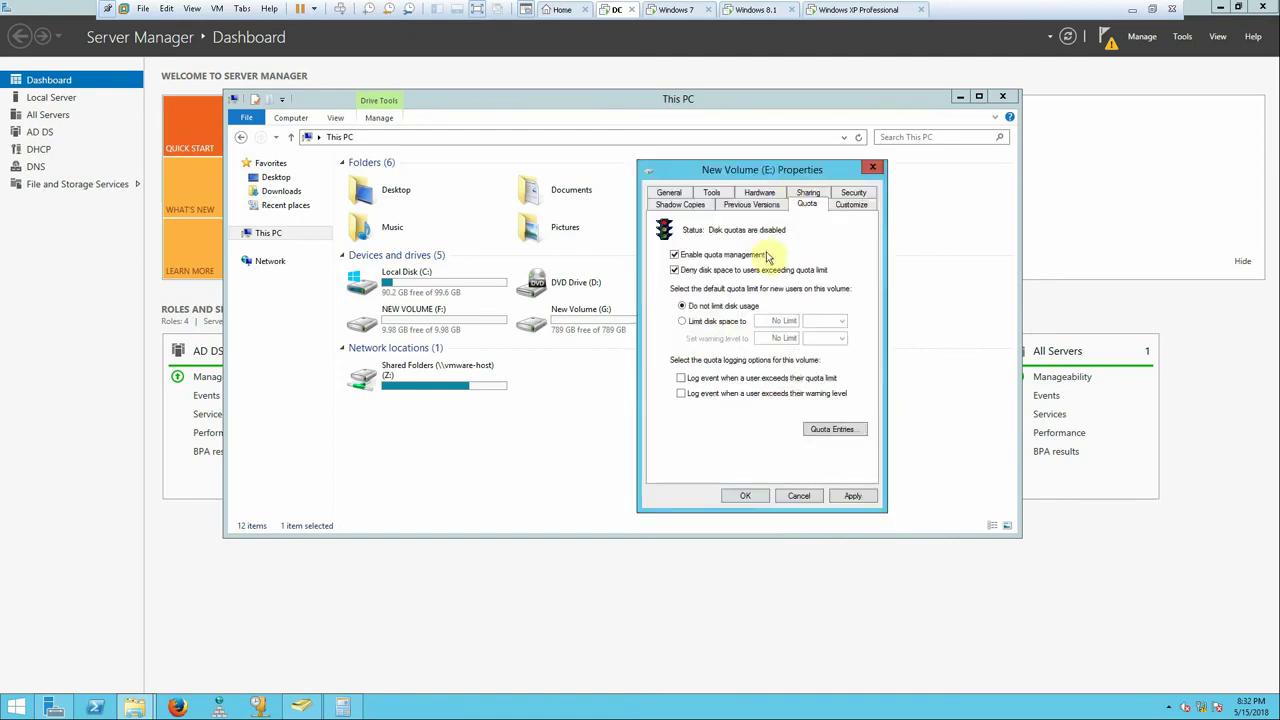
{"action": "left_click", "coordinate": [698, 322]}
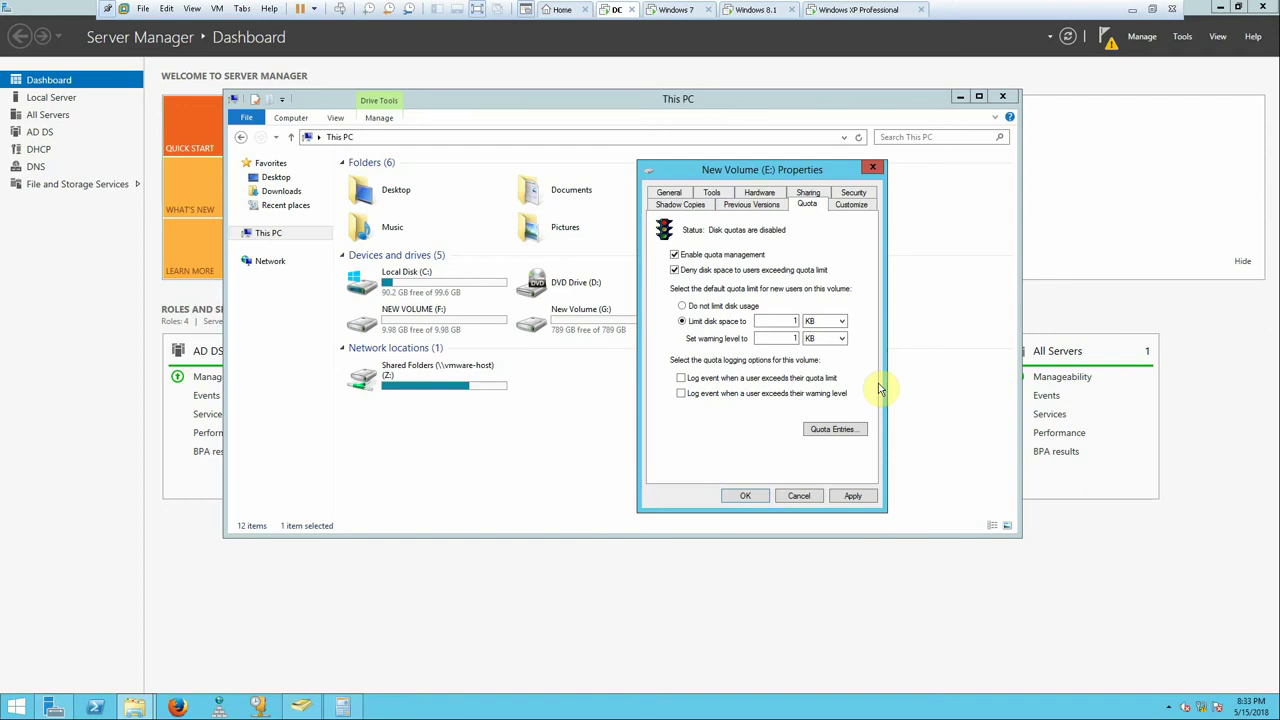
{"action": "left_click", "coordinate": [828, 430]}
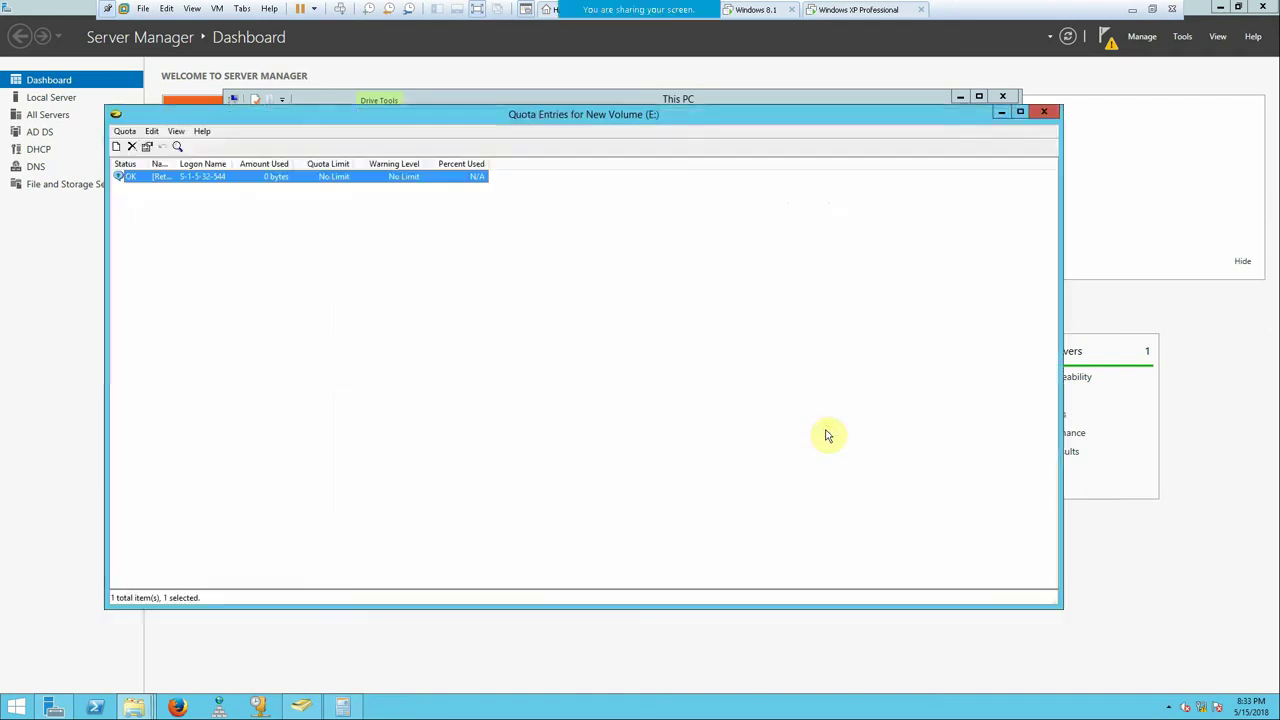
- Start a new quota entry, cancel it, and widen the Logon Name column
{"action": "left_click", "coordinate": [122, 132]}
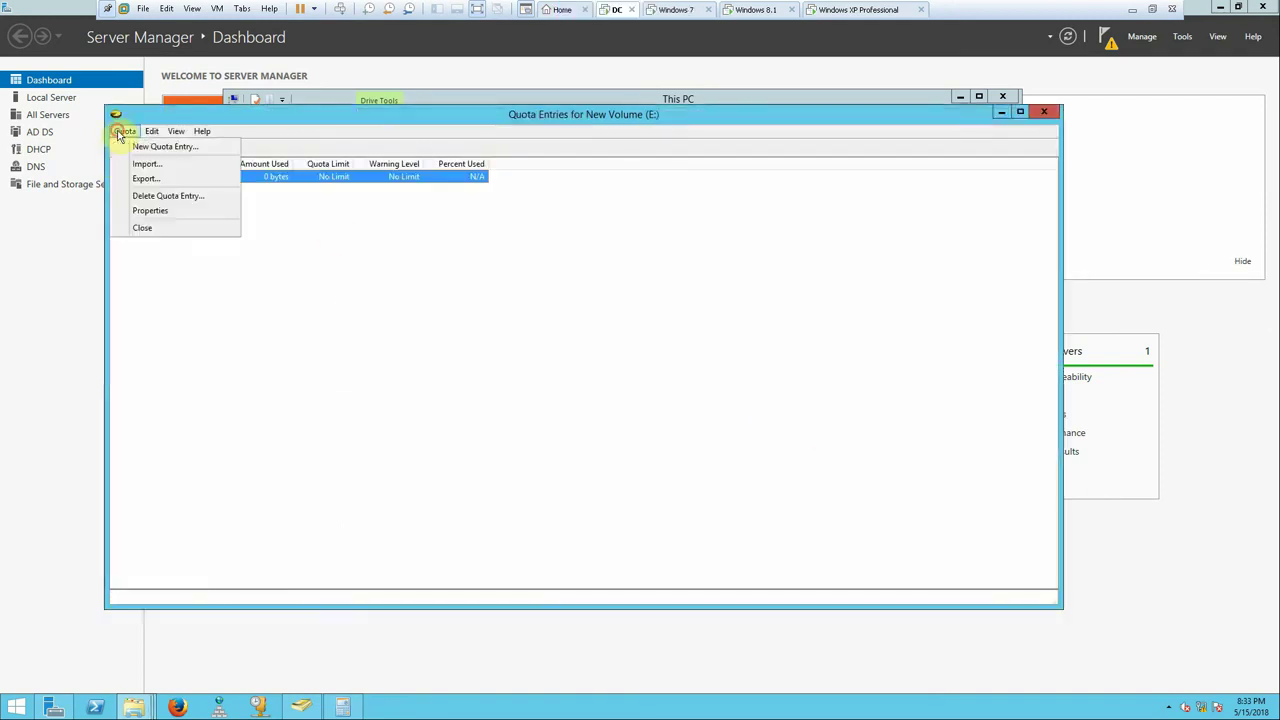
{"action": "left_click", "coordinate": [135, 147]}
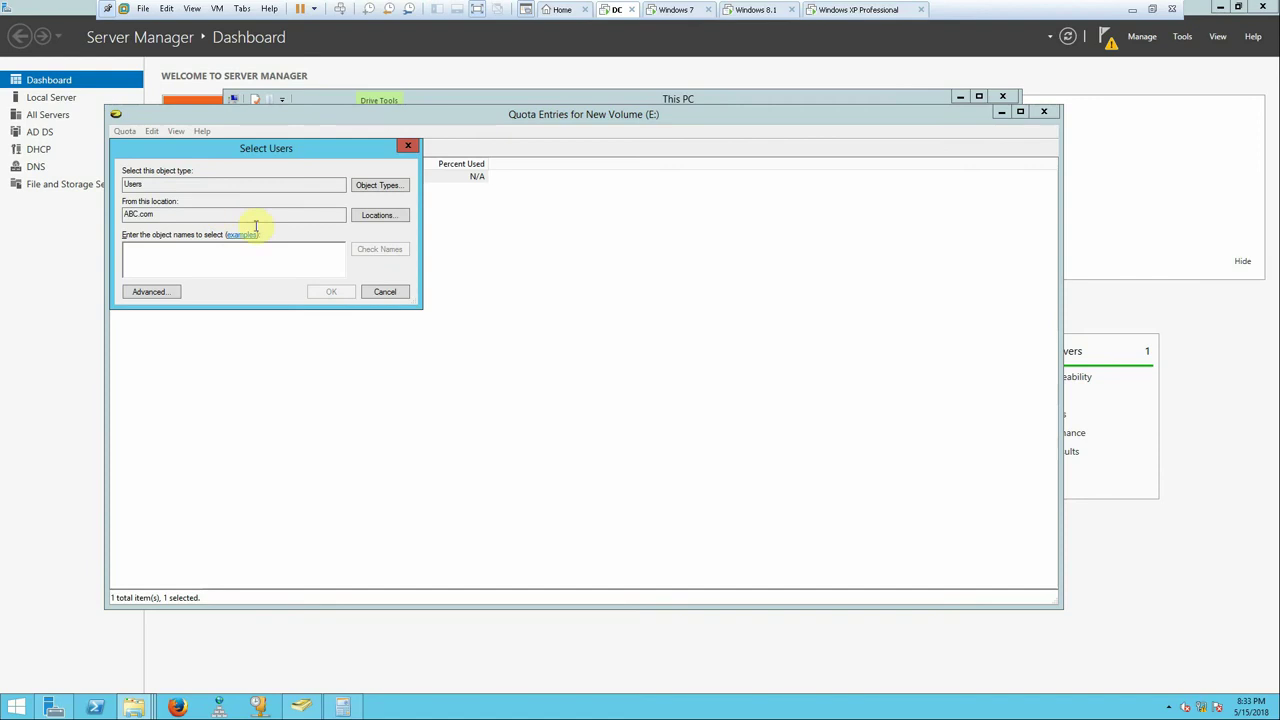
{"action": "left_click", "coordinate": [364, 292]}
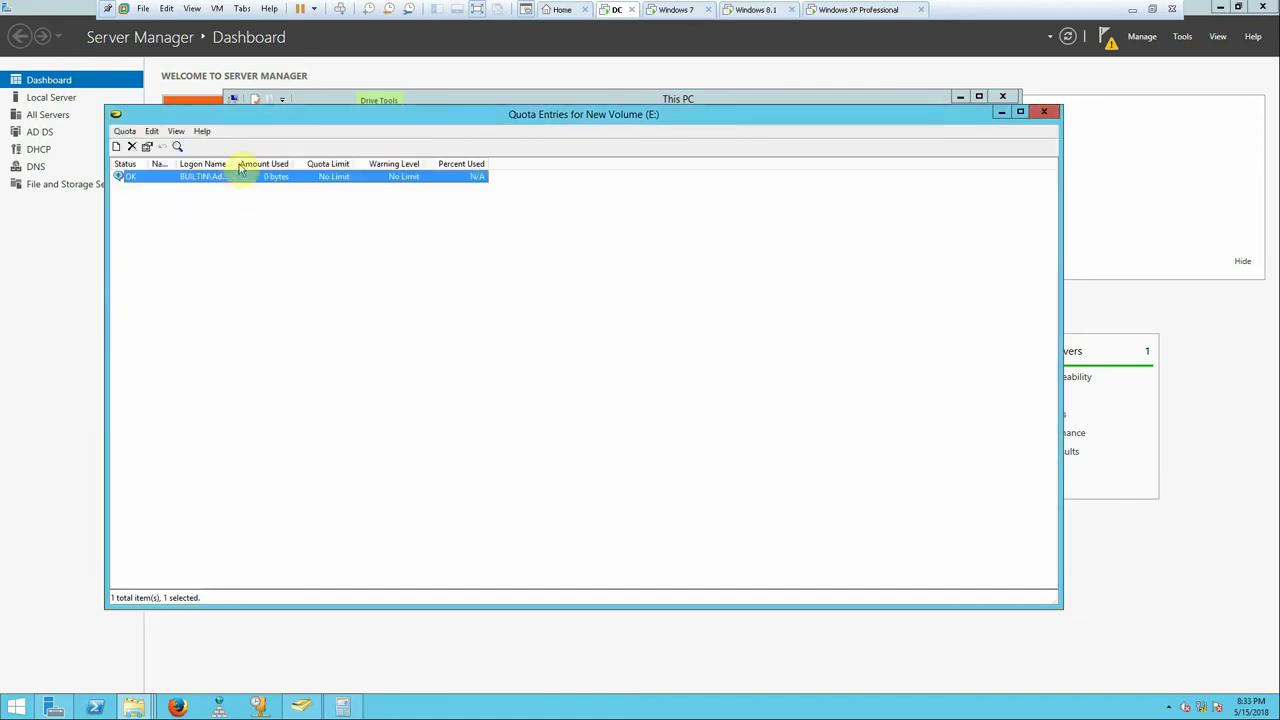
{"action": "left_click_drag", "start_coordinate": [234, 163], "coordinate": [336, 164]}
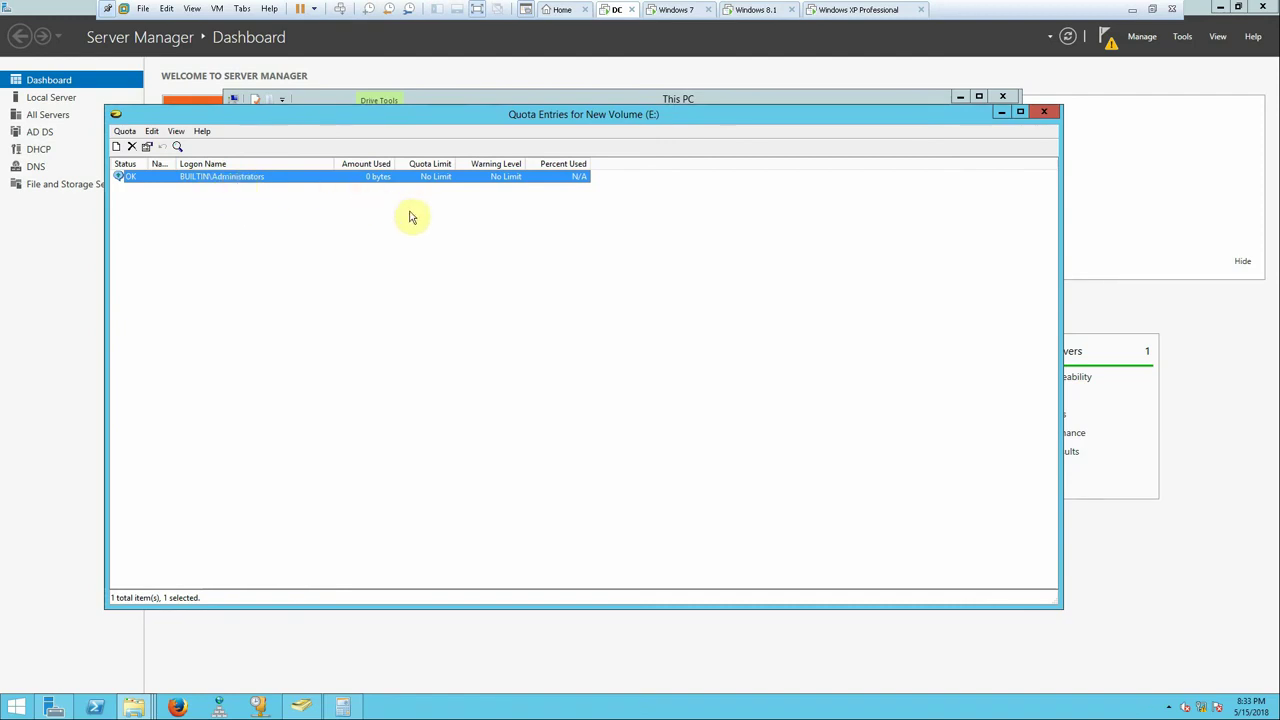
- Switch the new-user default to Do not limit disk usage and reopen the quota entries
{"action": "left_click", "coordinate": [1043, 112]}
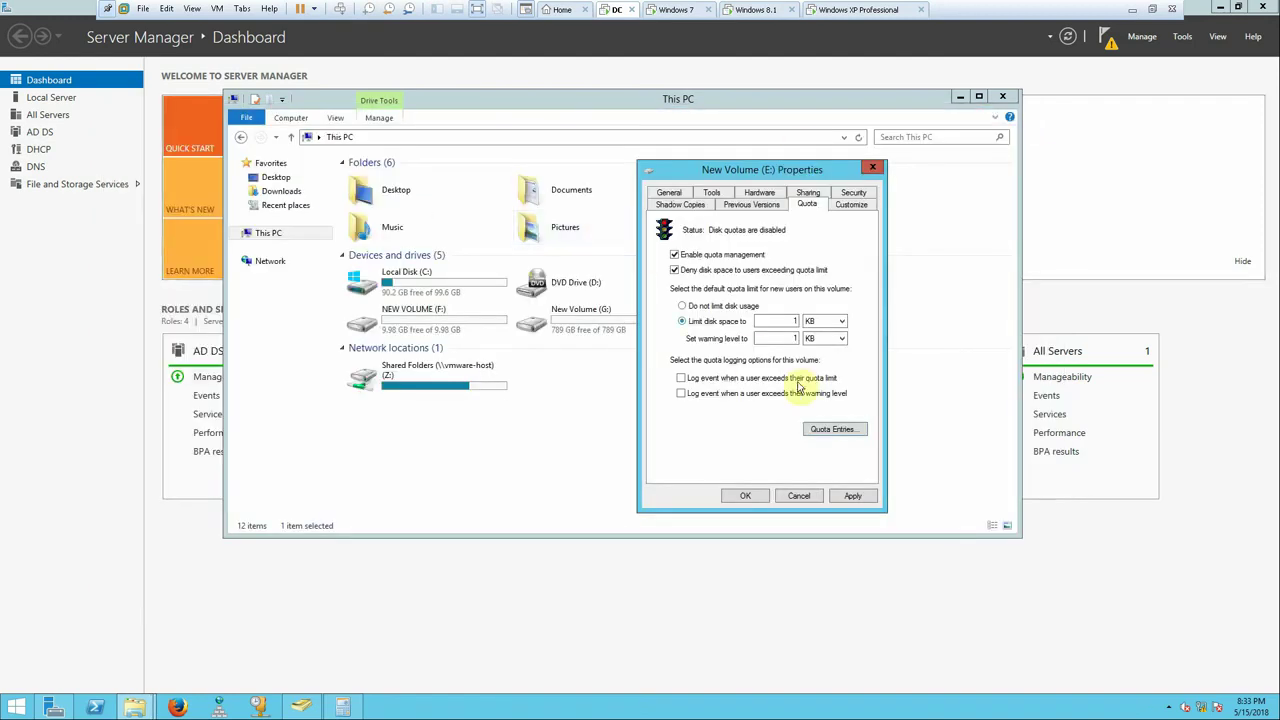
{"action": "left_click", "coordinate": [714, 305]}
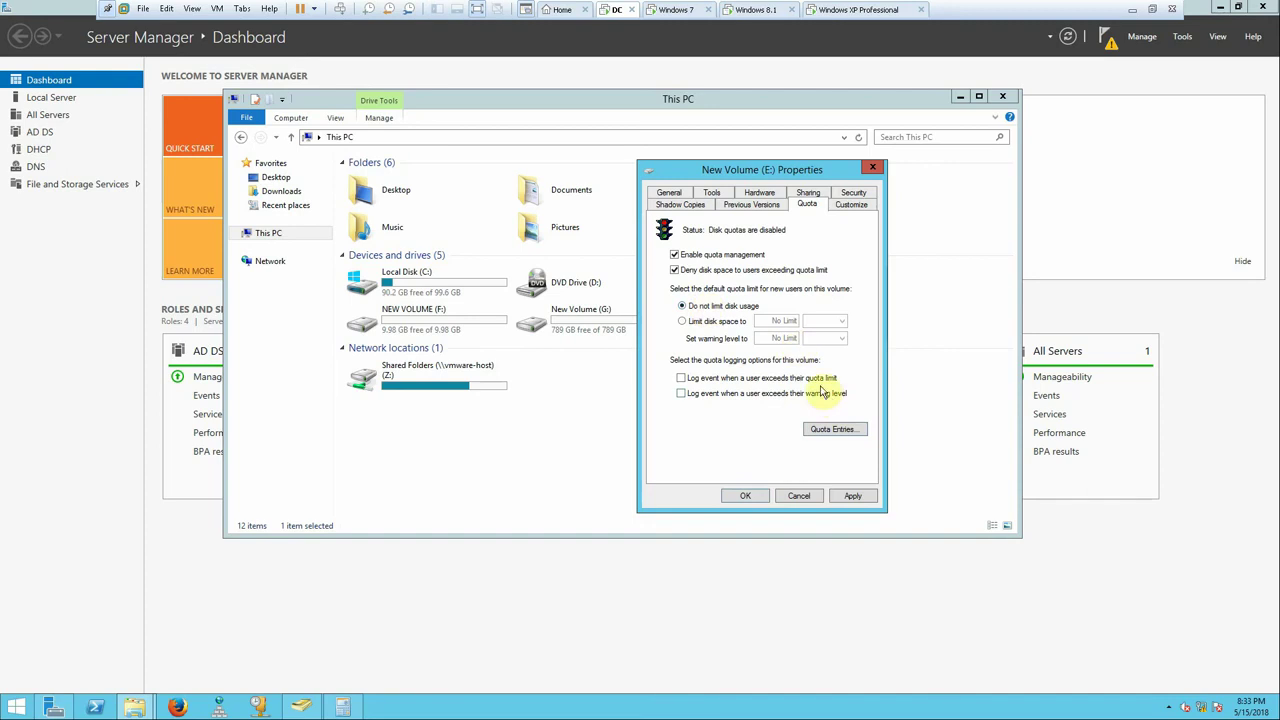
{"action": "left_click", "coordinate": [828, 432]}
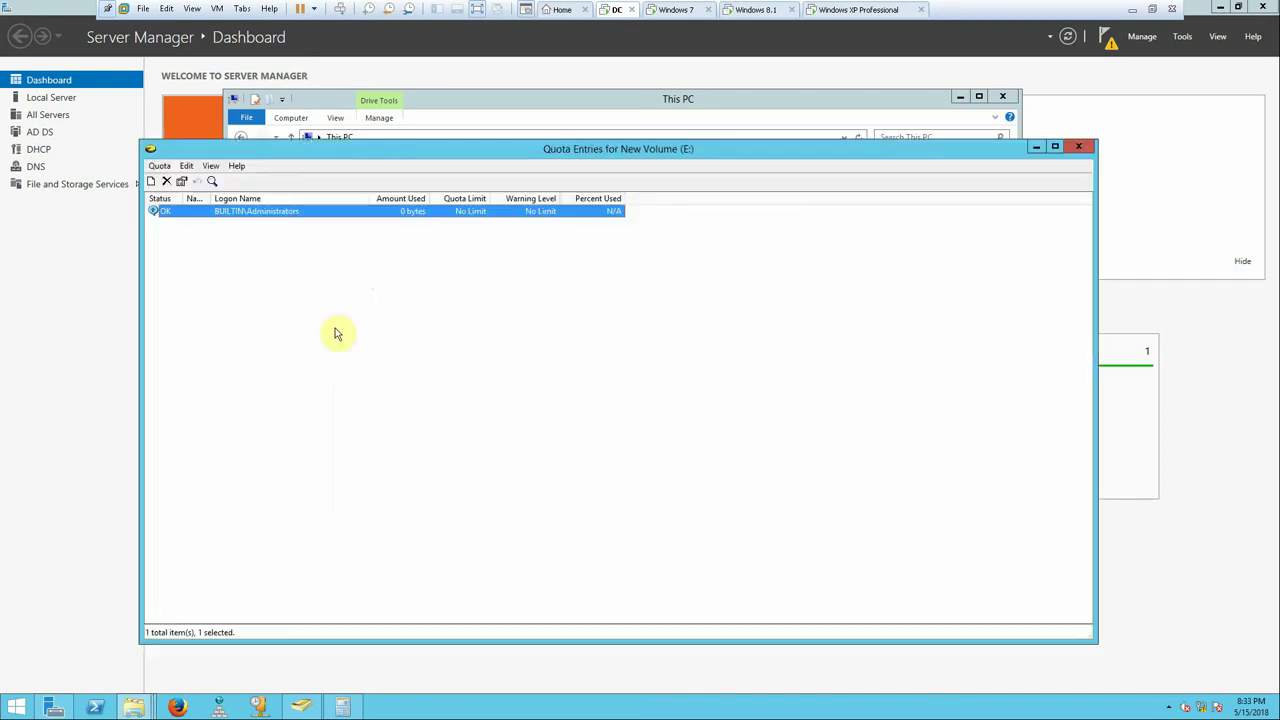
{"action": "left_click", "coordinate": [159, 165]}
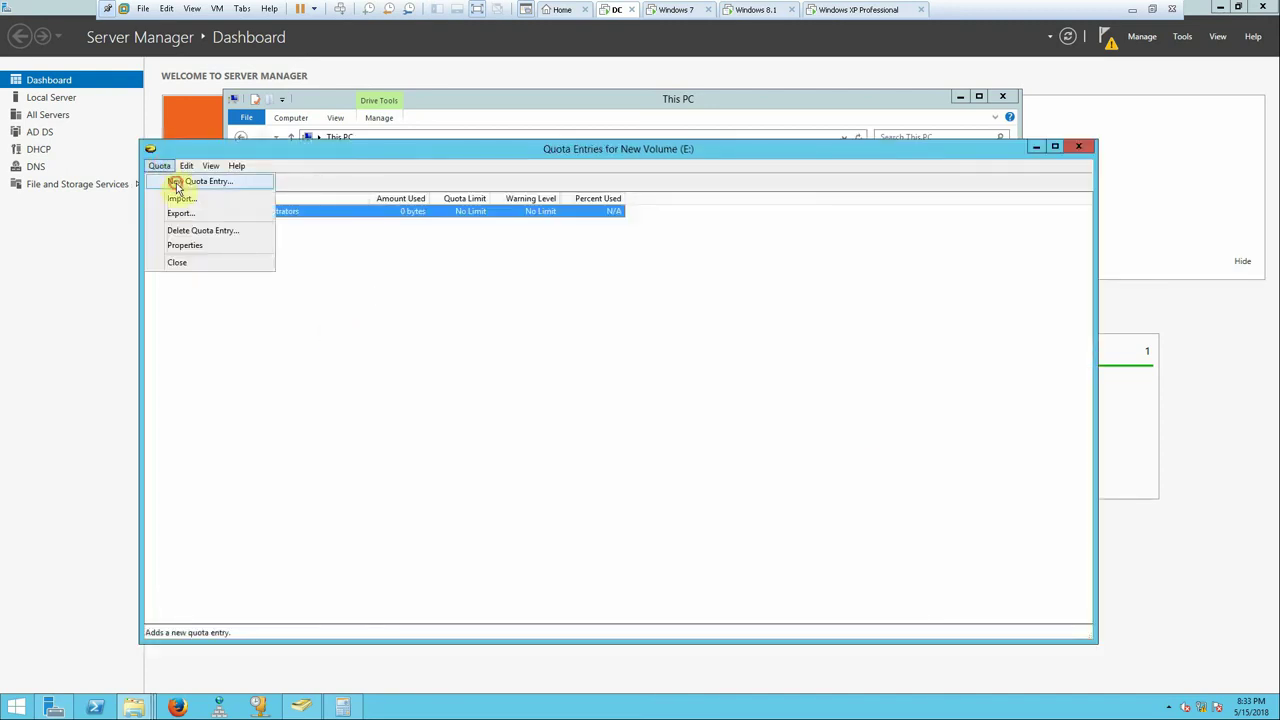
- Create a new quota entry and pick the domain user from a partial name
{"action": "left_click", "coordinate": [176, 184]}
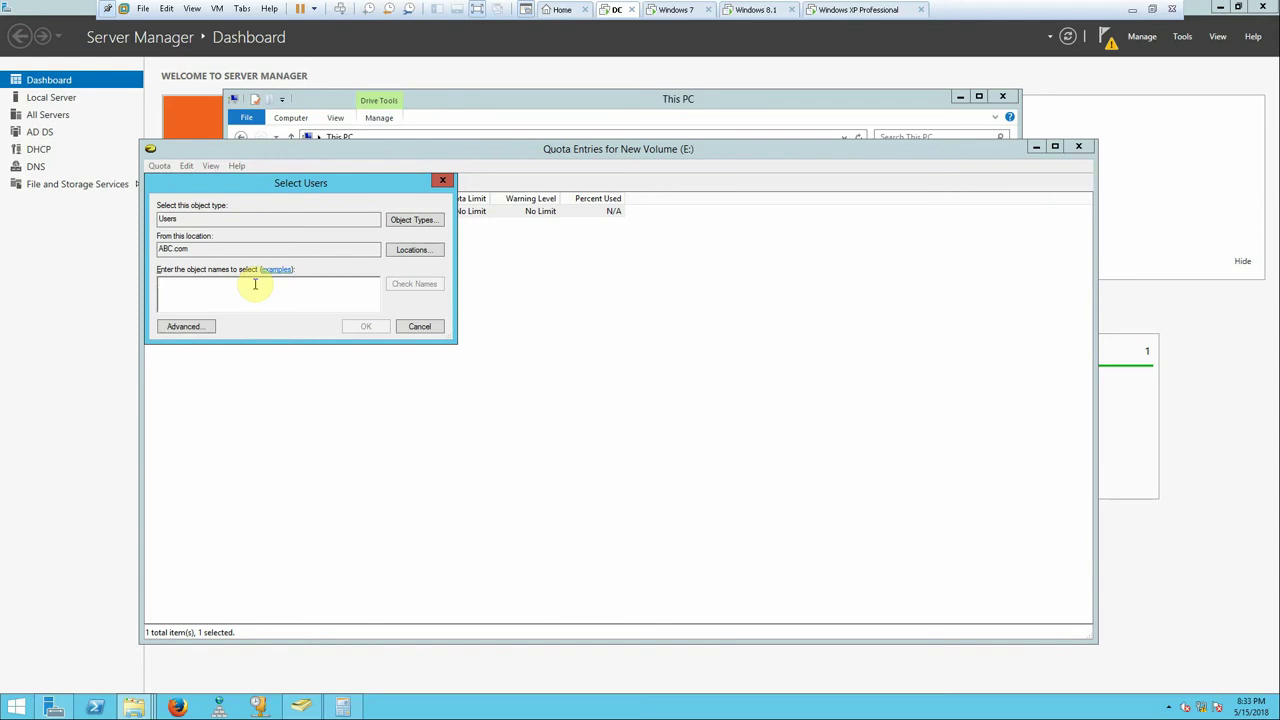
{"action": "type", "text": "ho"}
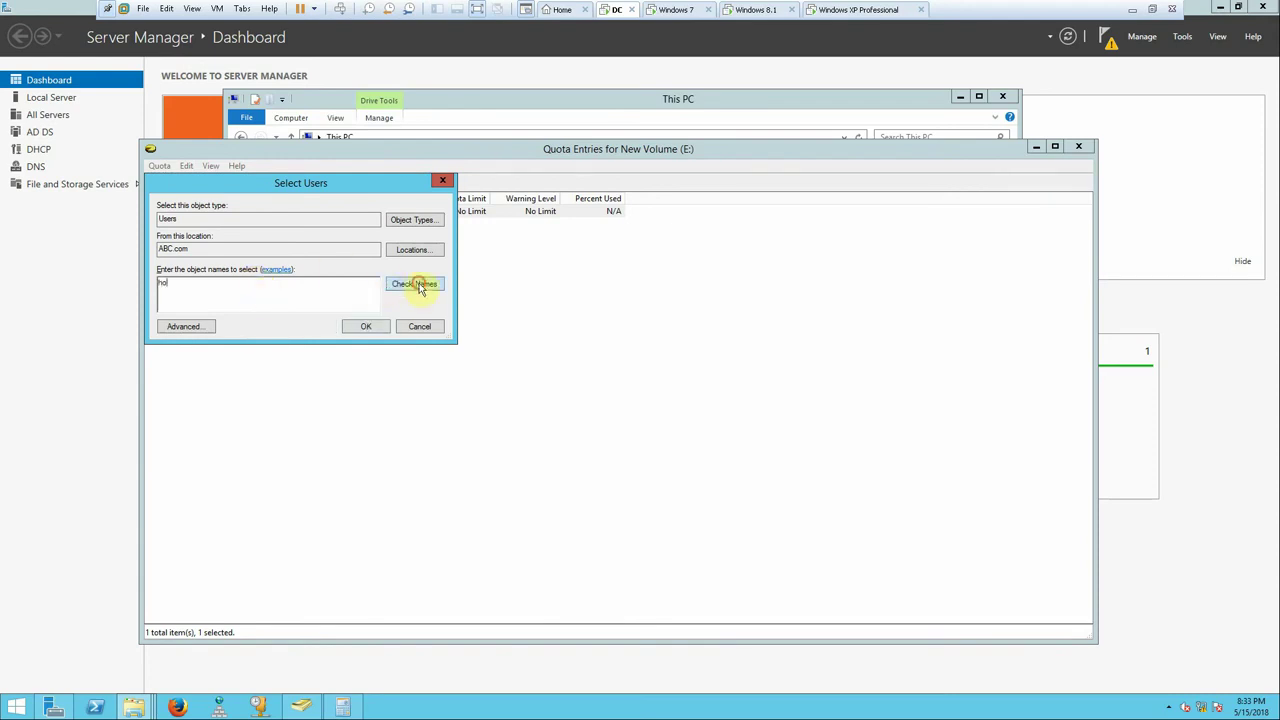
{"action": "left_click", "coordinate": [419, 285]}
{"action": "left_click", "coordinate": [360, 326]}
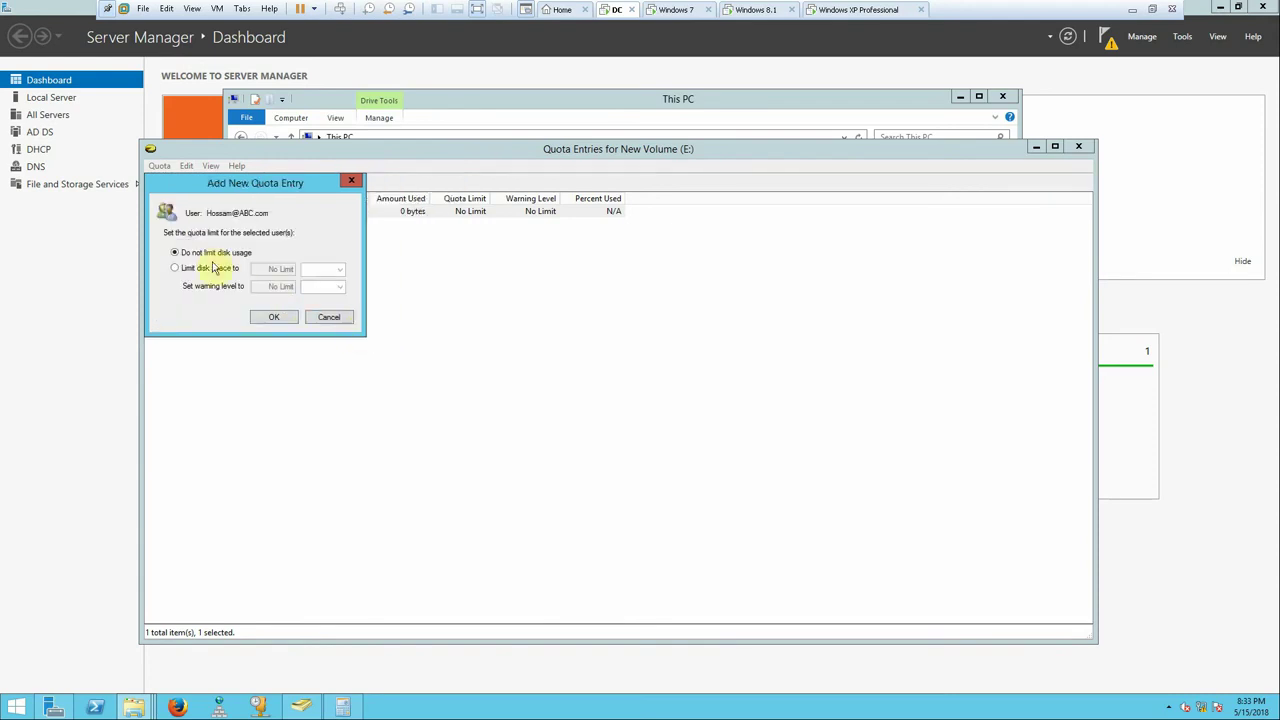
- Limit the user's disk space to 5 GB with a 4.8 GB warning level and add the entry
{"action": "left_click", "coordinate": [175, 268]}
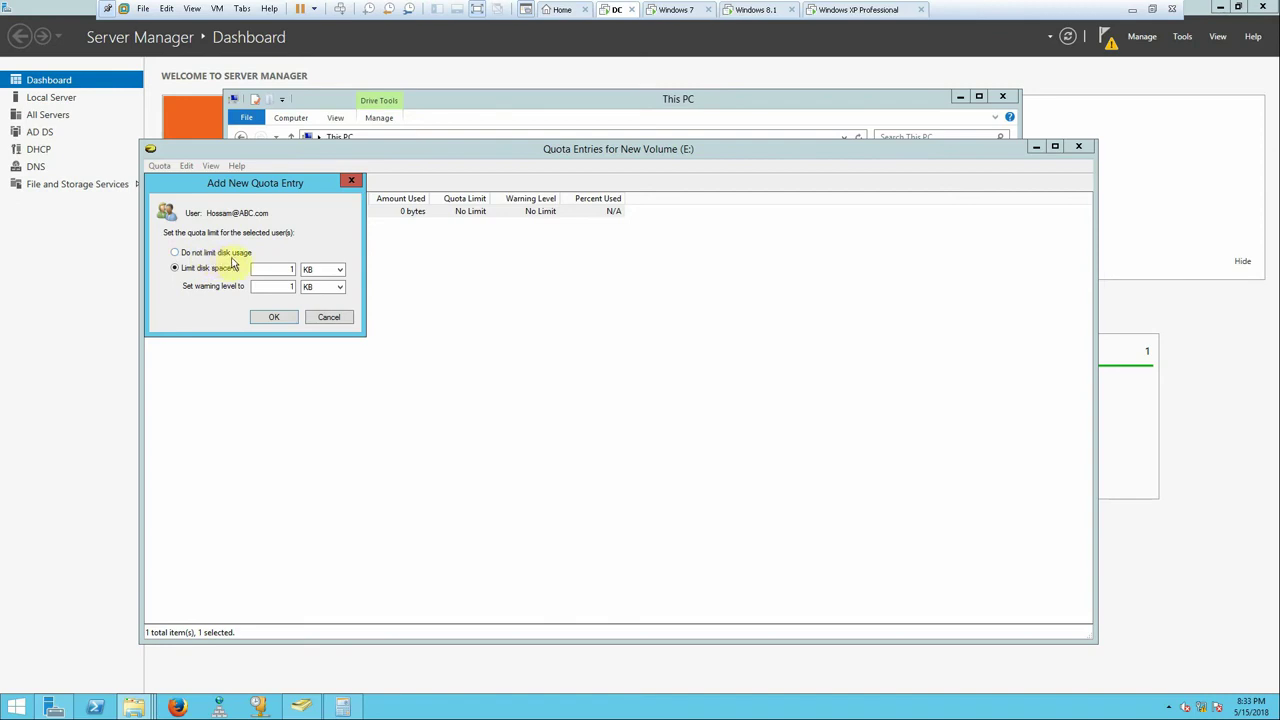
{"action": "left_click", "coordinate": [285, 269]}
{"action": "left_click", "coordinate": [314, 269]}
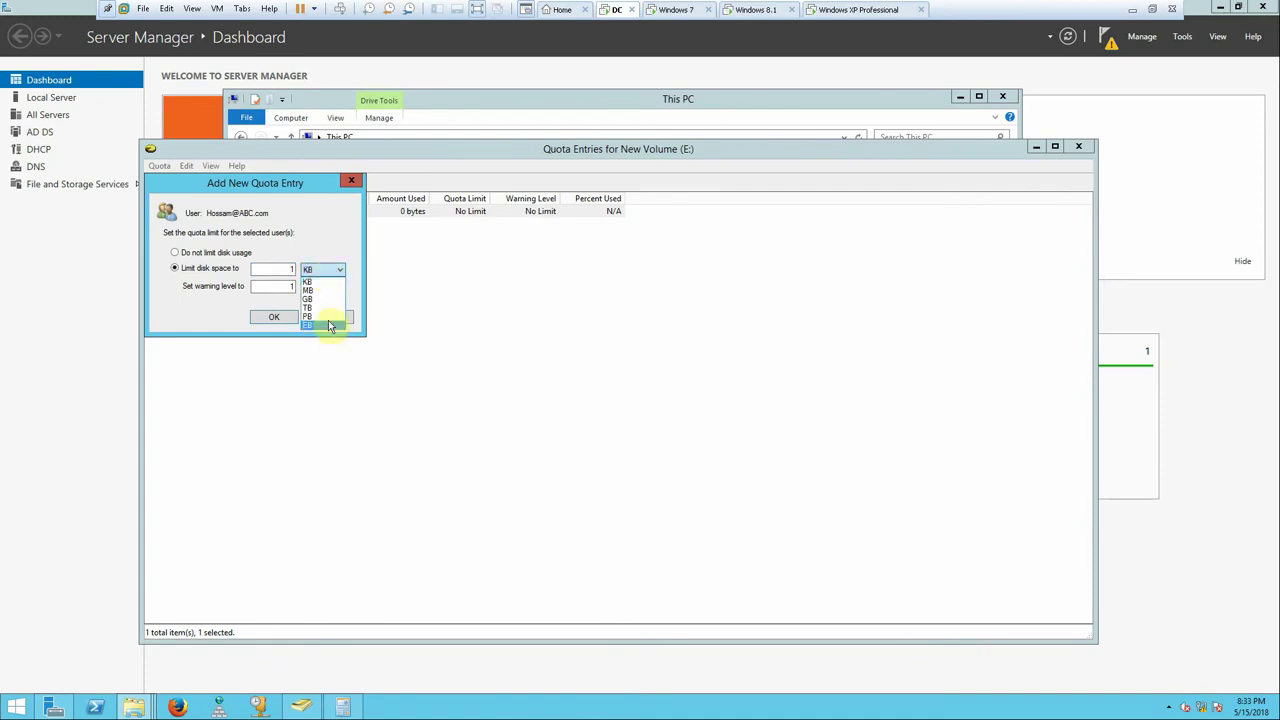
{"action": "left_click", "coordinate": [303, 280]}
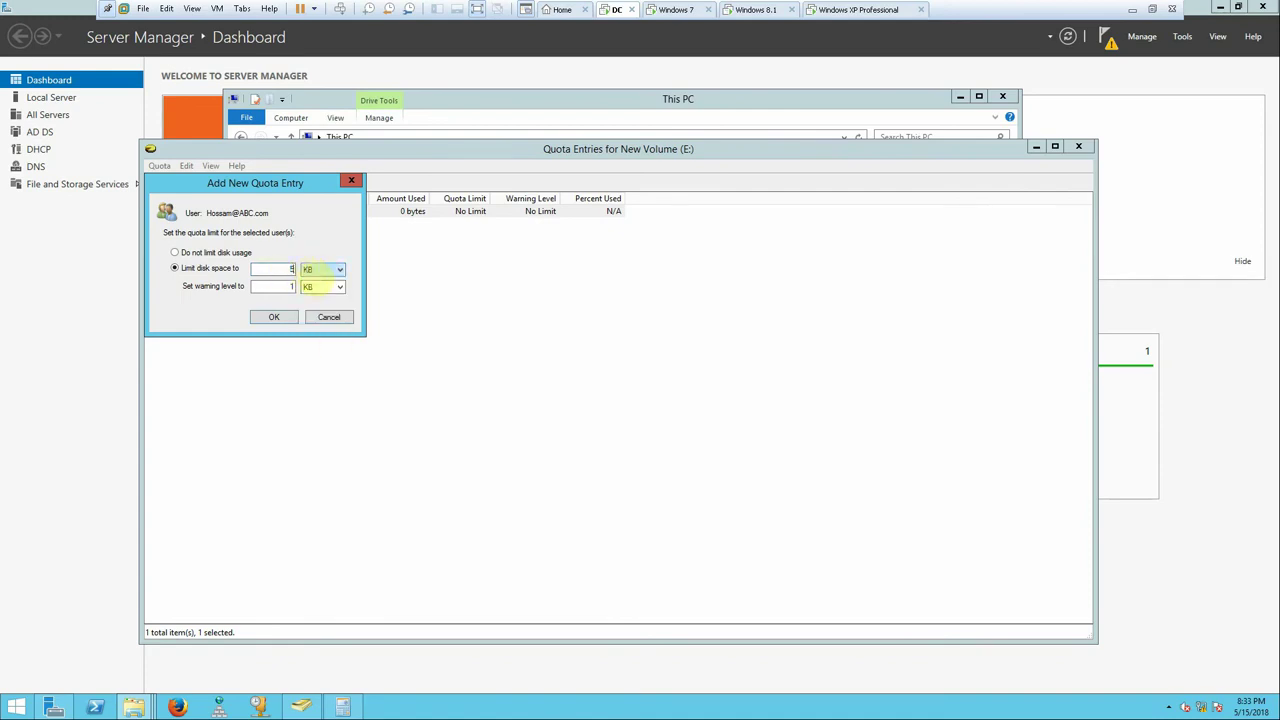
{"action": "left_click", "coordinate": [307, 270]}
{"action": "left_click", "coordinate": [316, 300]}
{"action": "left_click", "coordinate": [287, 289]}
{"action": "type", "text": "4.8"}
{"action": "left_click", "coordinate": [324, 287]}
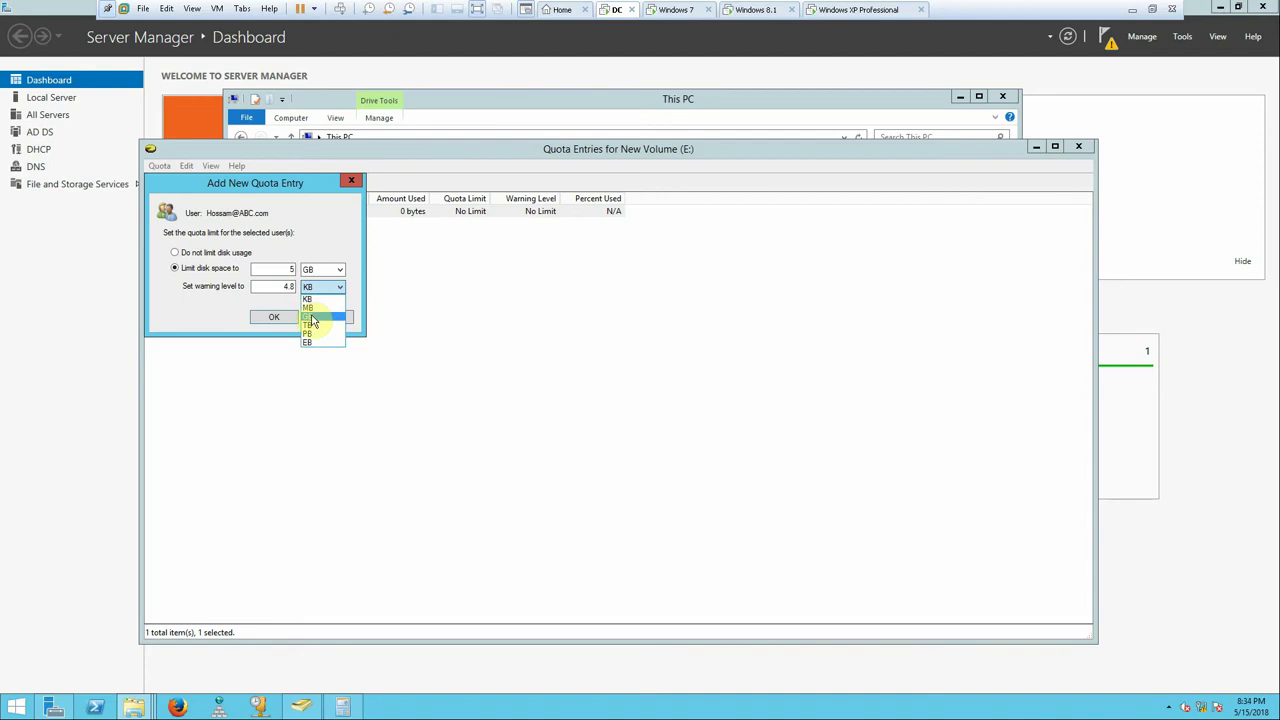
{"action": "left_click", "coordinate": [311, 318]}
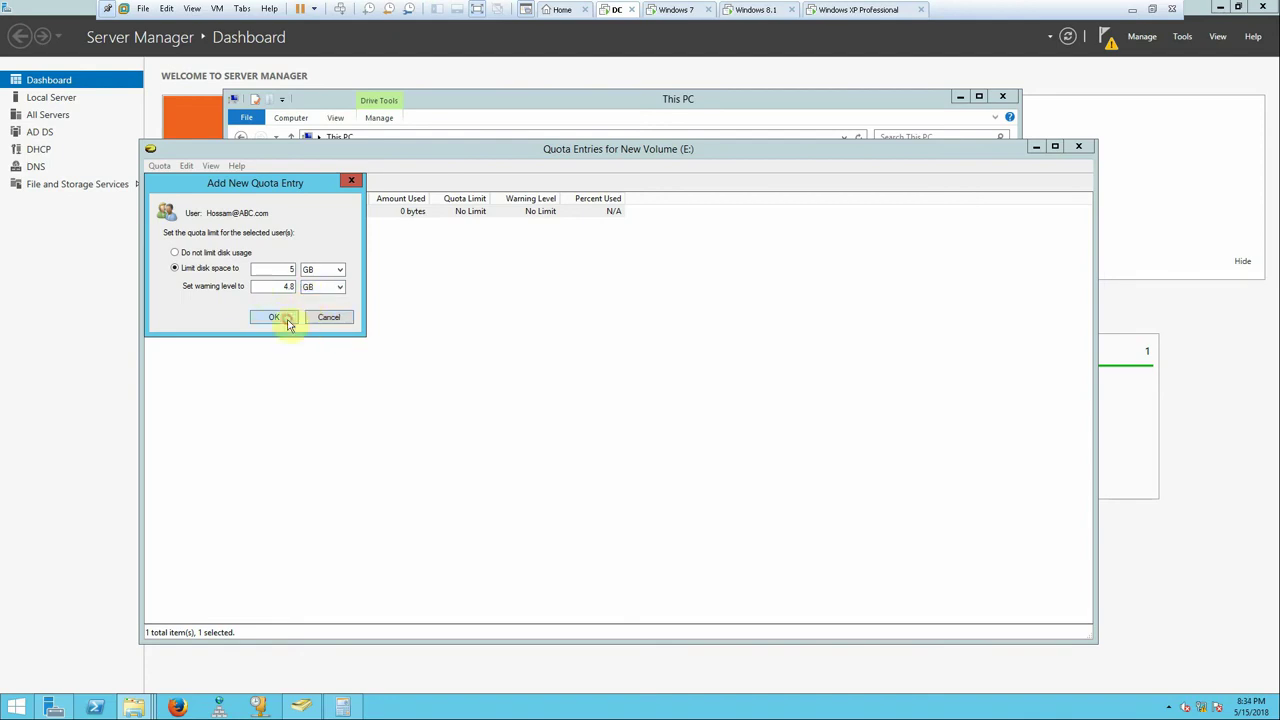
{"action": "left_click", "coordinate": [287, 318]}
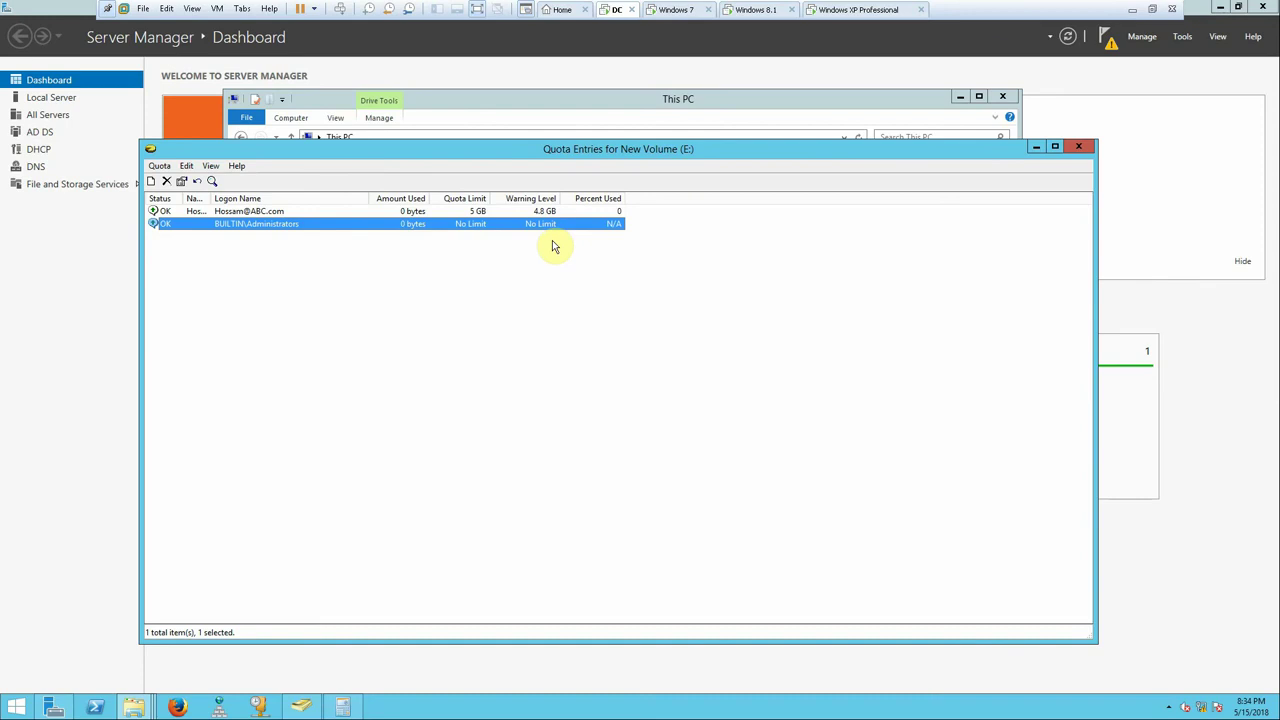
- Apply the settings, confirm enabling disk quotas, and close the volume properties
{"action": "left_click", "coordinate": [1078, 147]}
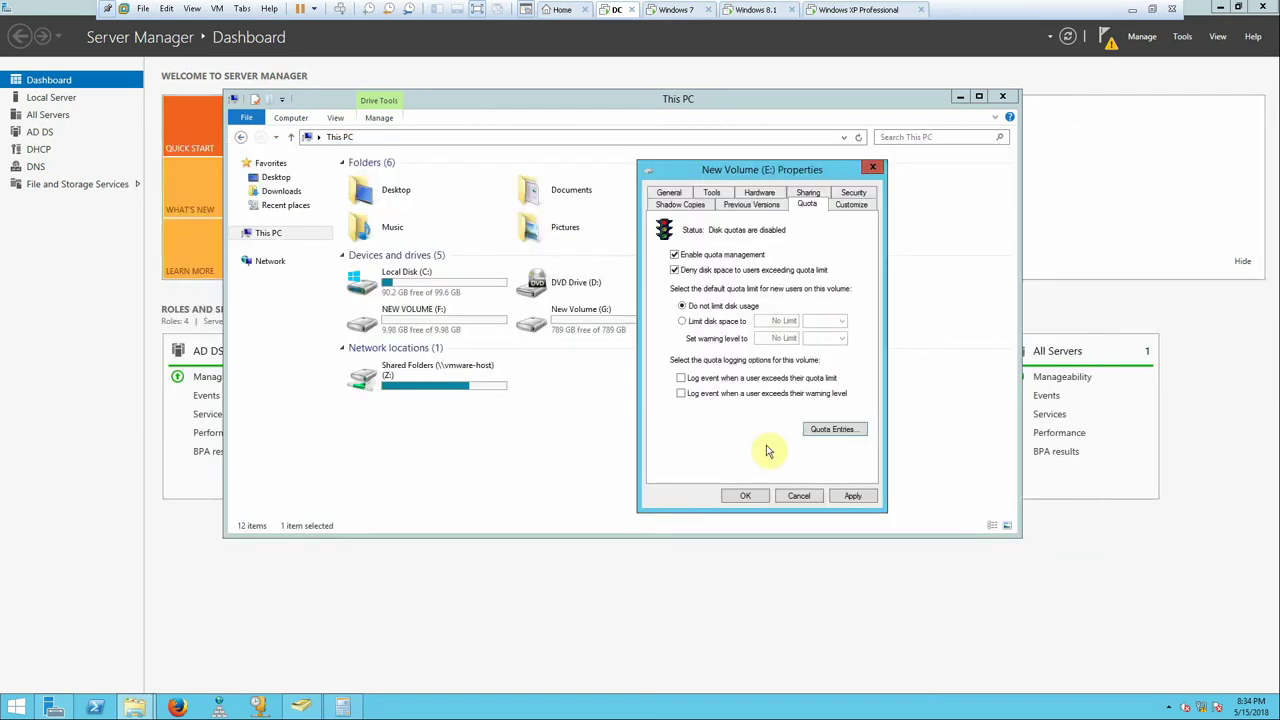
{"action": "left_click", "coordinate": [851, 497]}
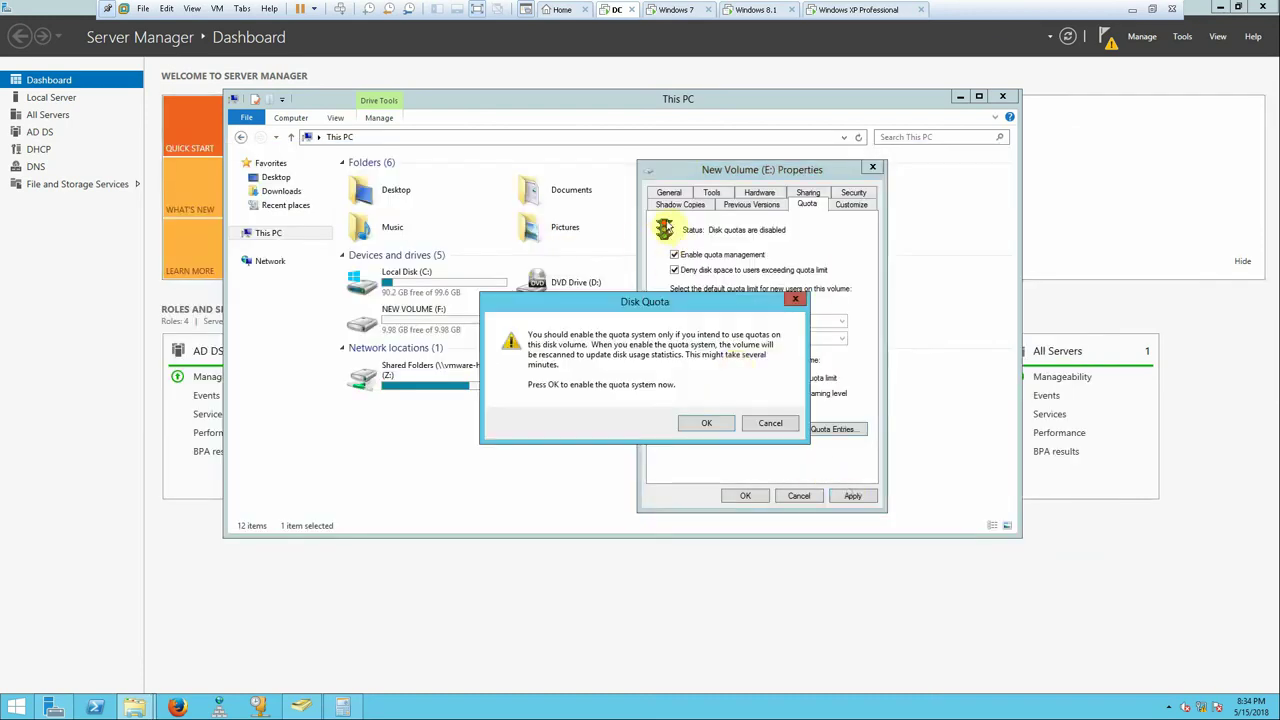
{"action": "left_click", "coordinate": [705, 424]}
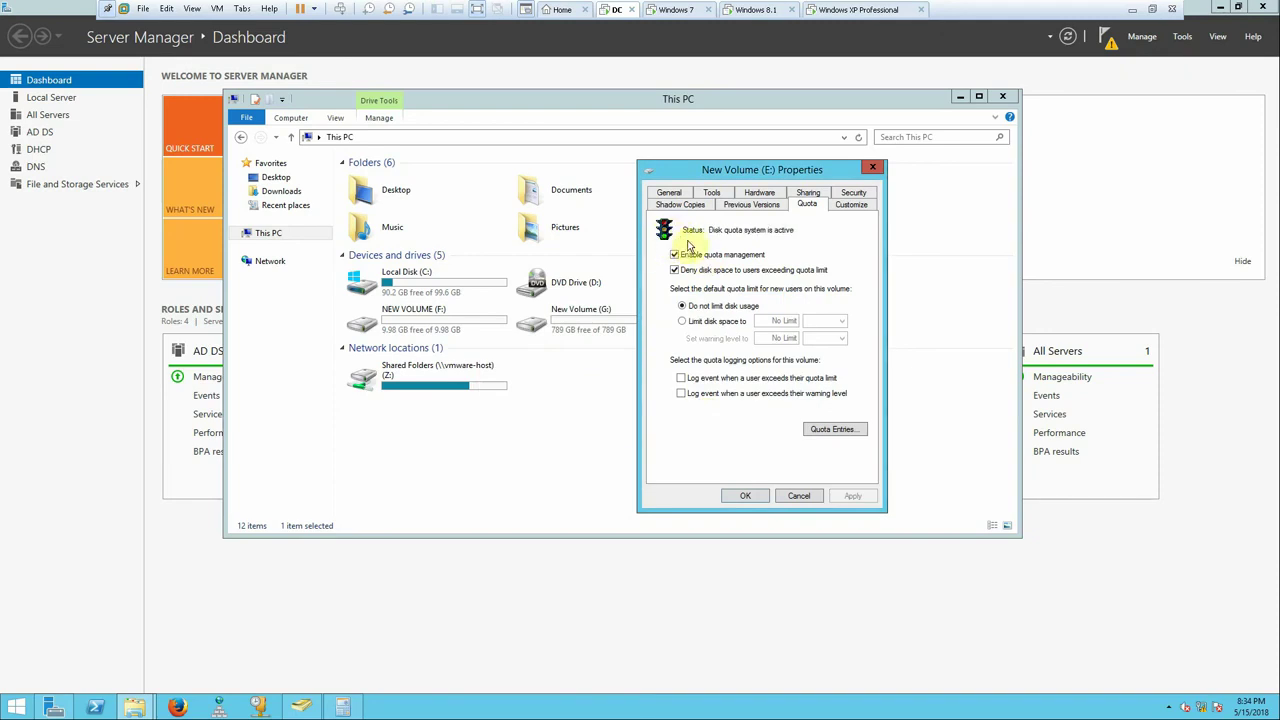
{"action": "left_click", "coordinate": [745, 495]}
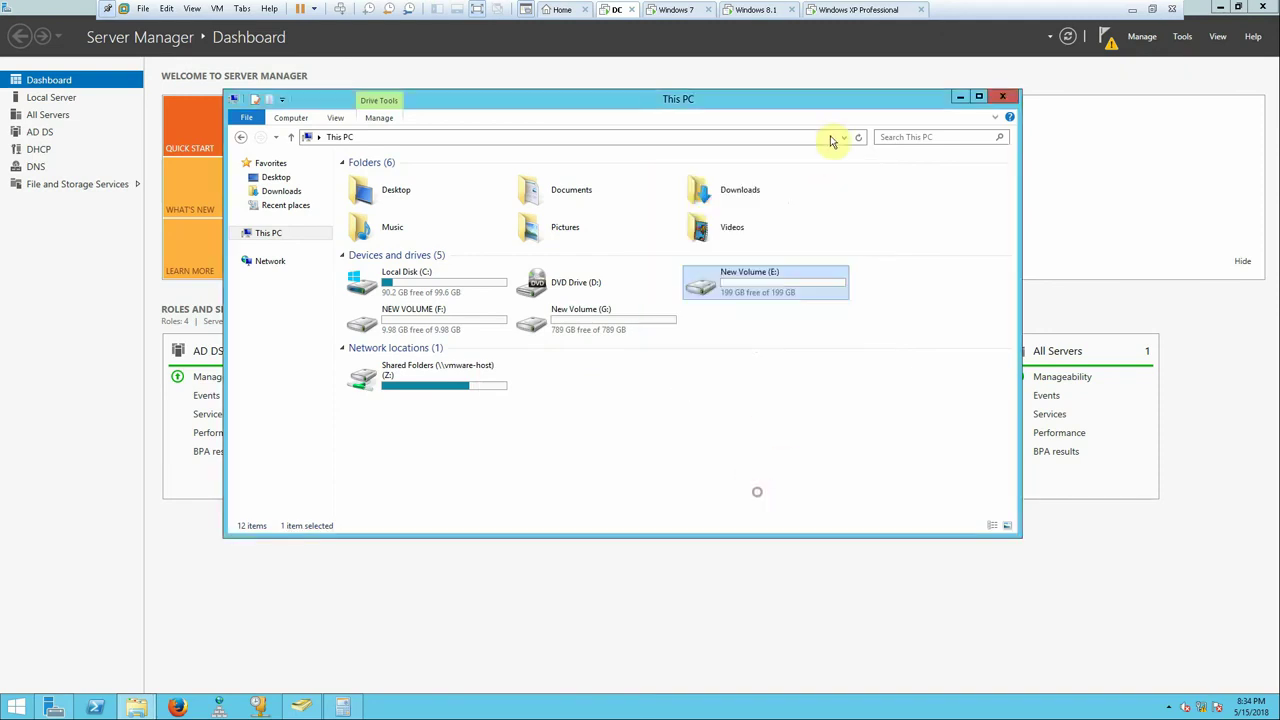
{"action": "left_click", "coordinate": [668, 14]}
- Refresh Windows 7's Computer view so Quota (Y:) shows 5.00 GB, then return to the server
{"action": "right_click", "coordinate": [491, 408]}
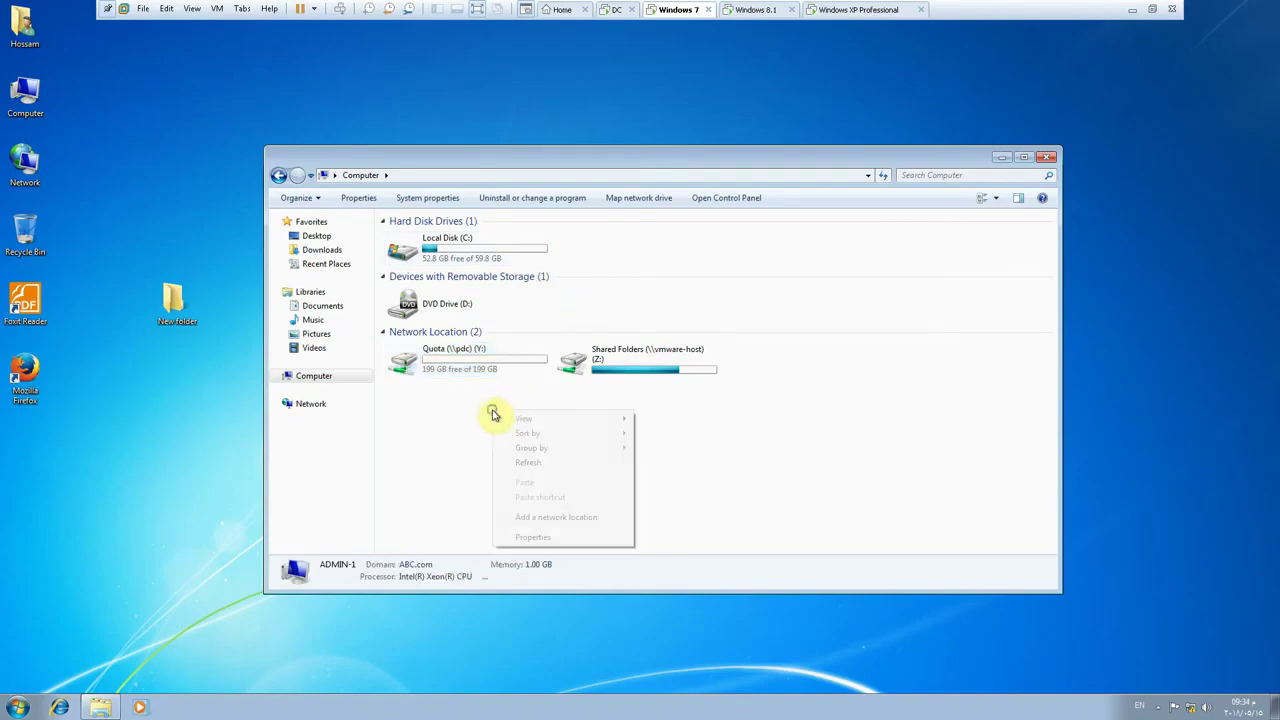
{"action": "left_click", "coordinate": [527, 463]}
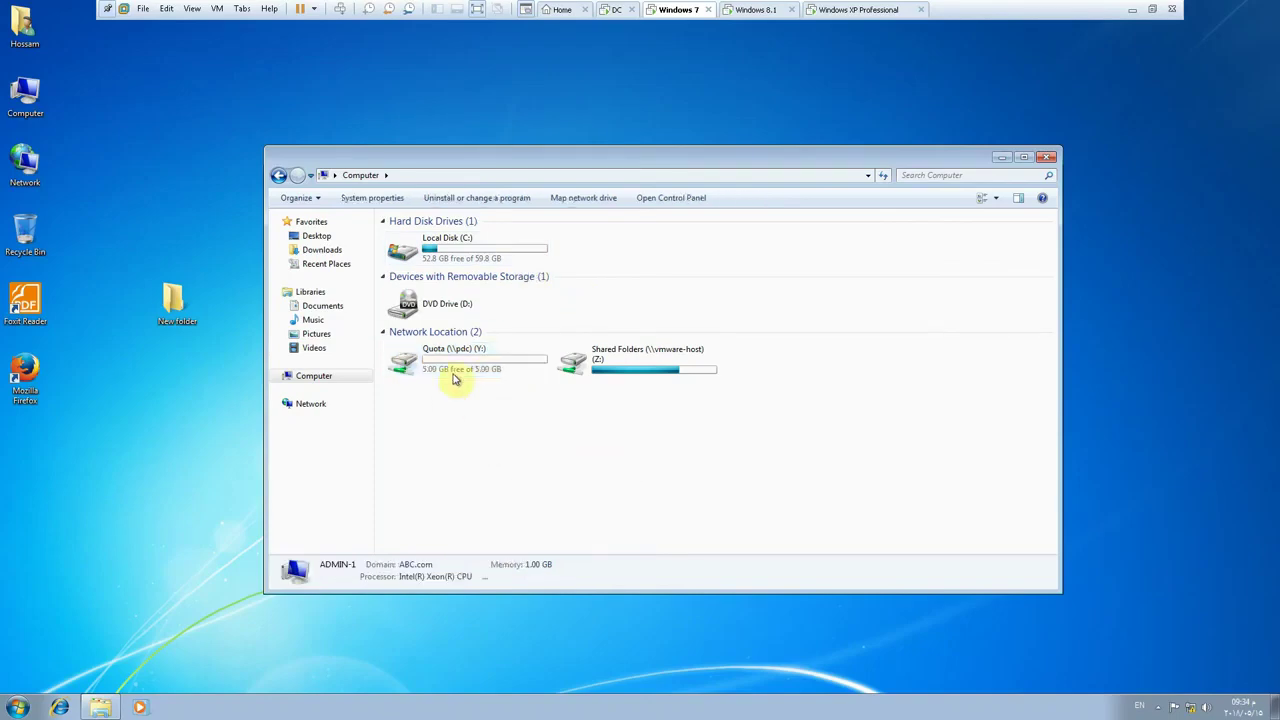
{"action": "mouse_move", "coordinate": [472, 370]}
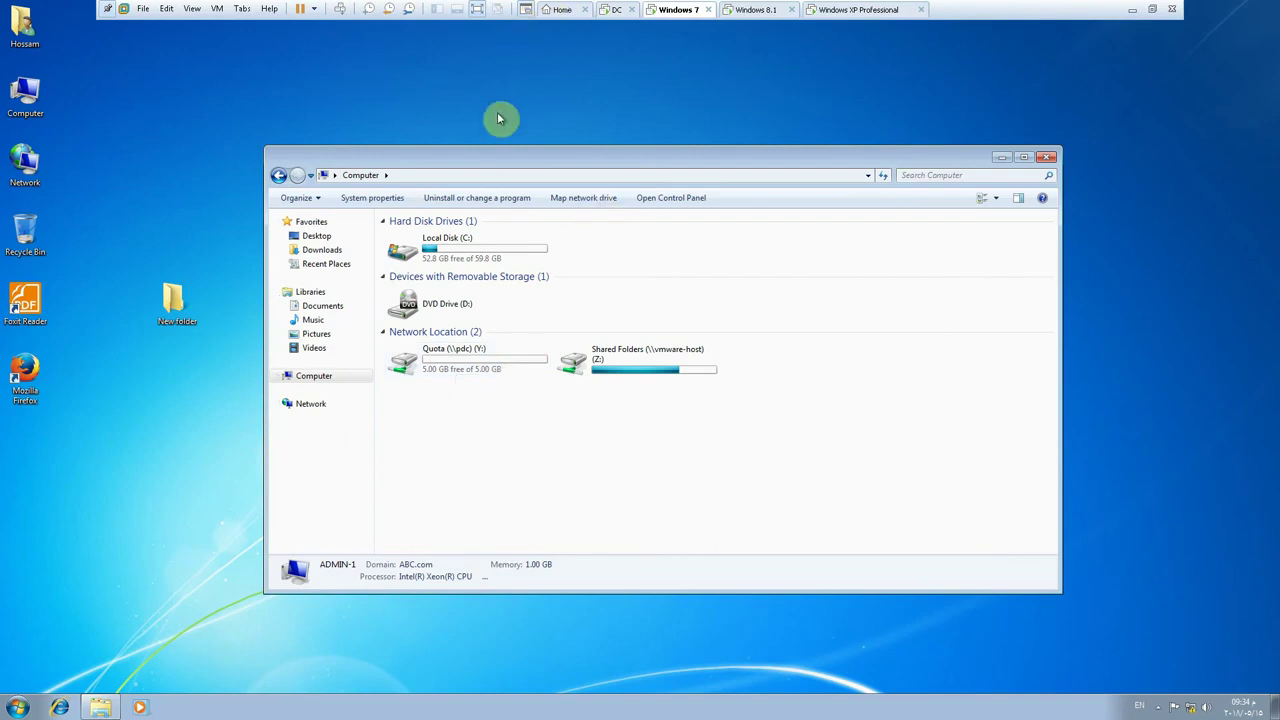
{"action": "left_click", "coordinate": [612, 9]}
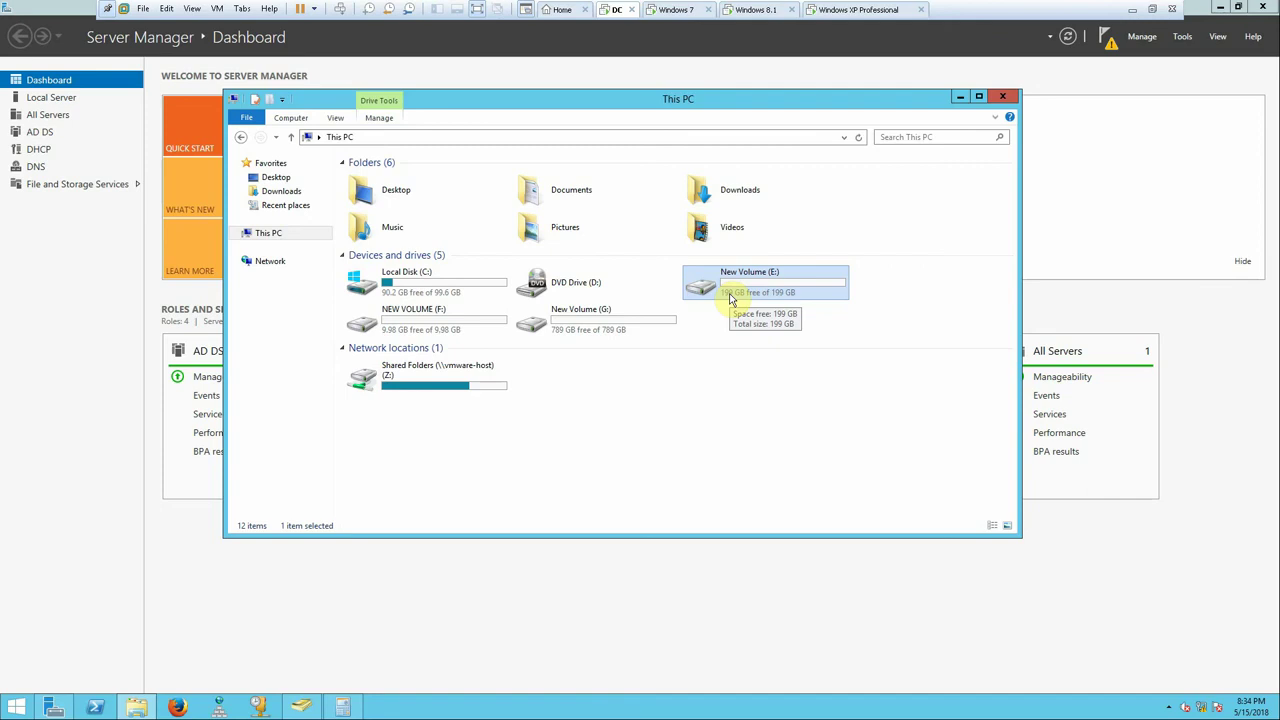
- Create a new folder on New Volume (E:) named for the domain user
{"action": "double_click", "coordinate": [731, 300]}
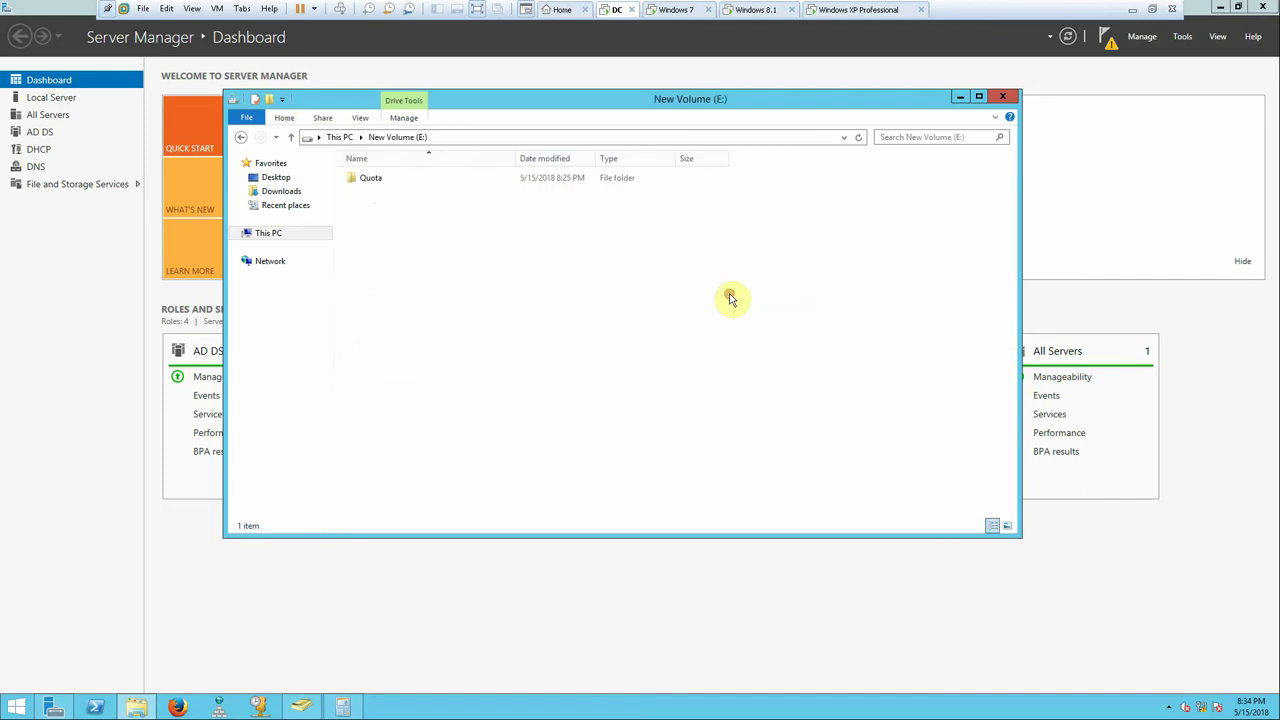
{"action": "right_click", "coordinate": [391, 198]}
{"action": "mouse_move", "coordinate": [514, 350]}
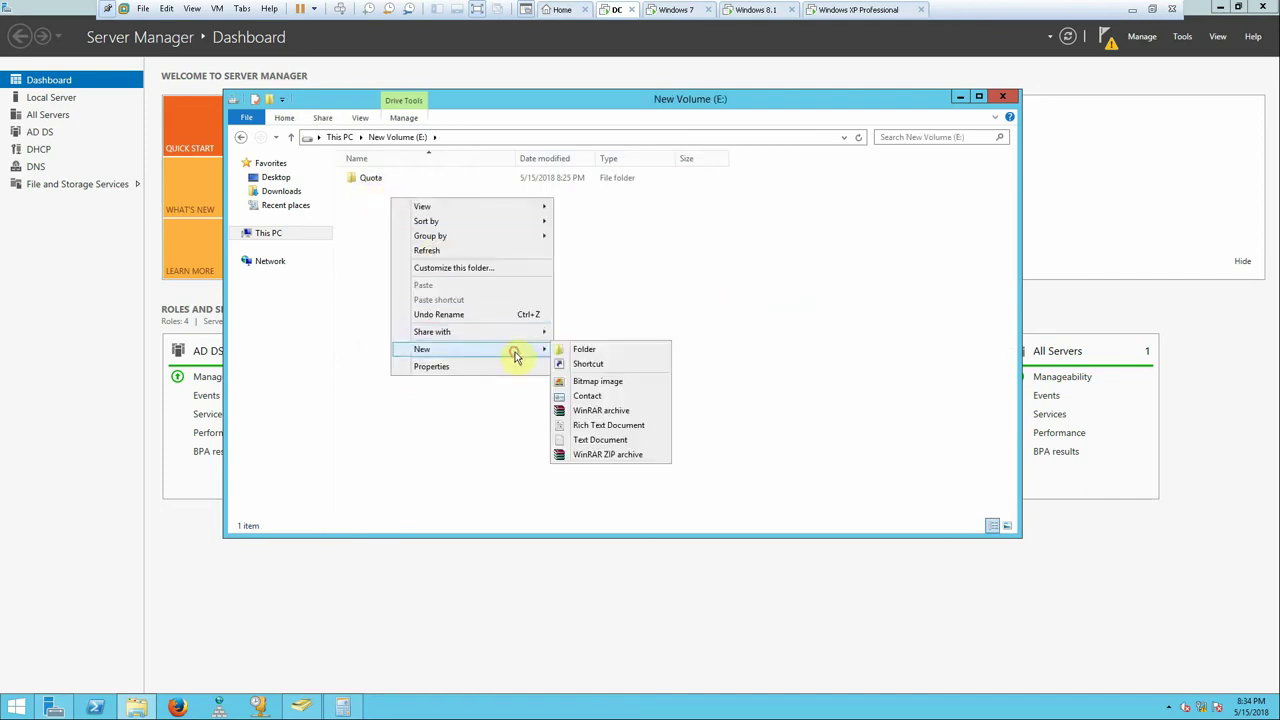
{"action": "left_click", "coordinate": [583, 350]}
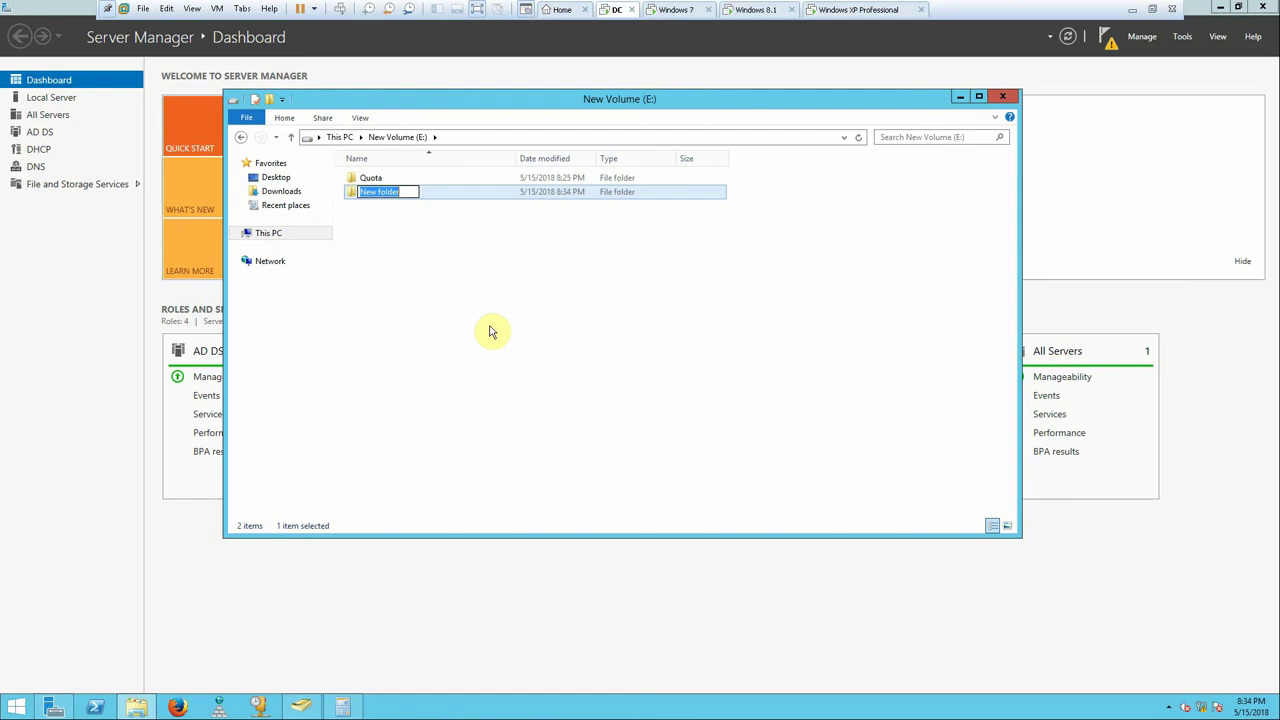
{"action": "type", "text": "Mahmoud"}
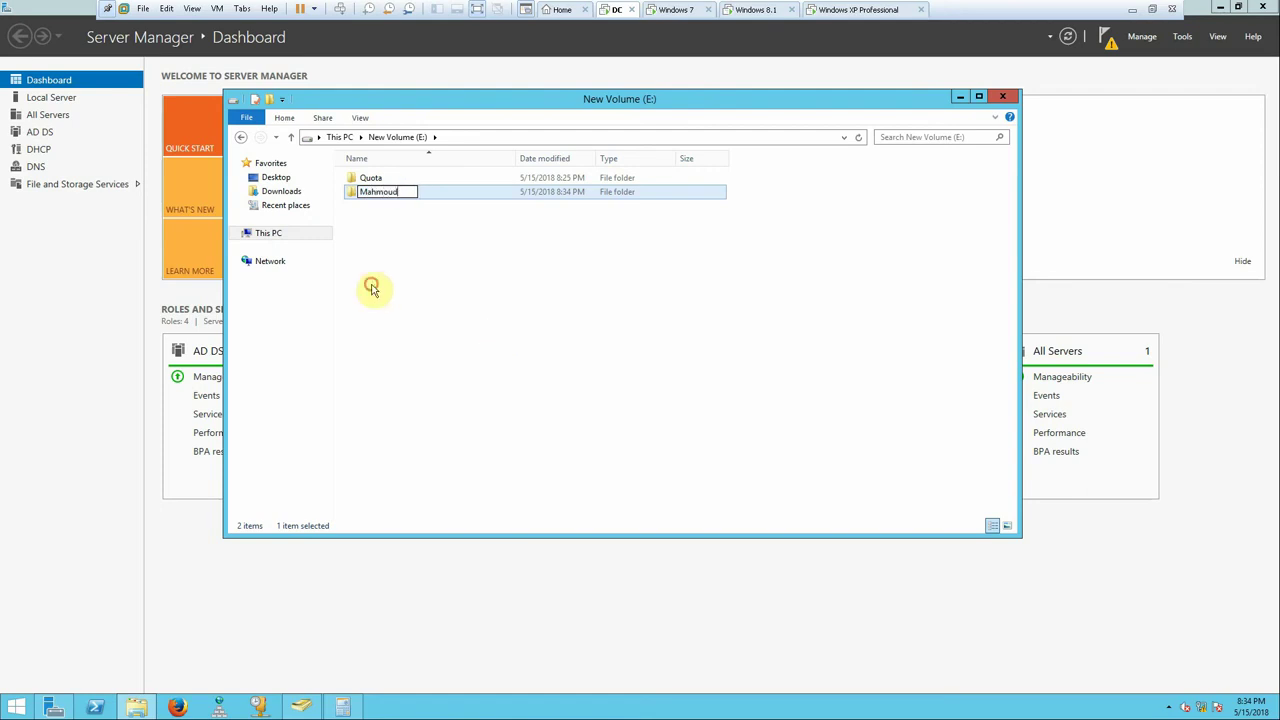
{"action": "left_click", "coordinate": [362, 288]}
- Turn on advanced sharing for the new folder and edit its share name
{"action": "right_click", "coordinate": [369, 193]}
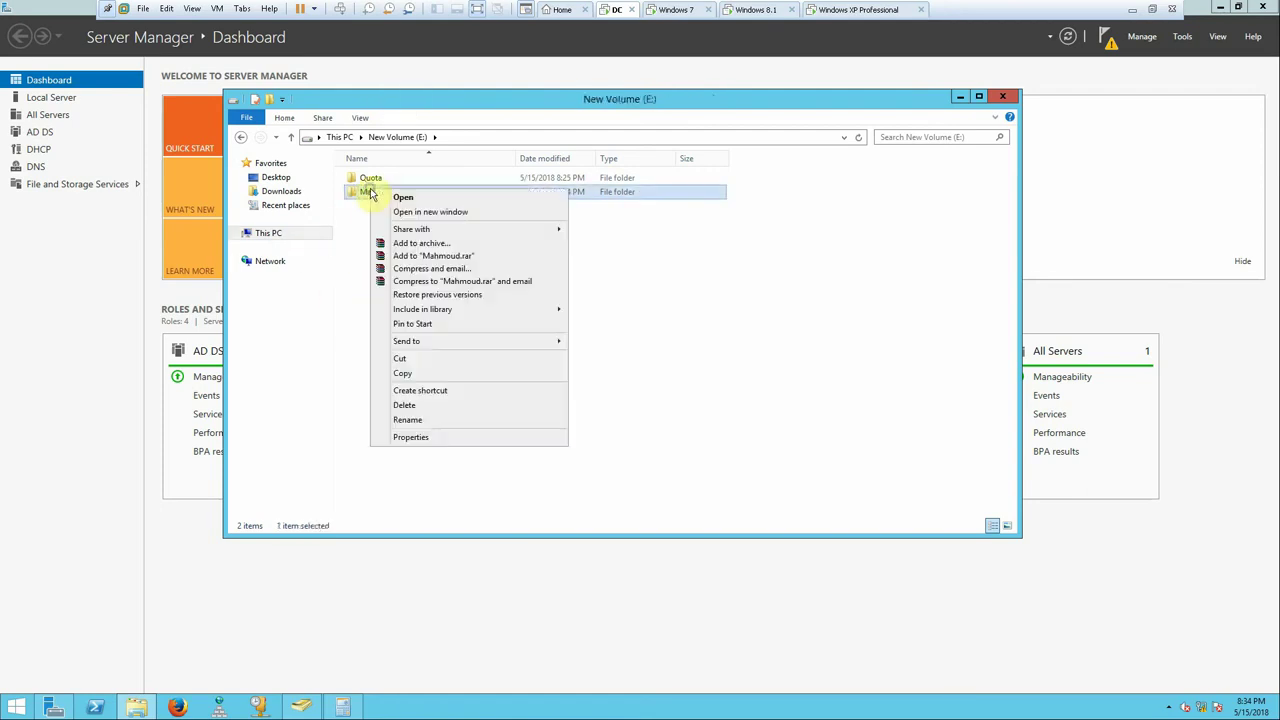
{"action": "left_click", "coordinate": [411, 437]}
{"action": "left_click", "coordinate": [430, 223]}
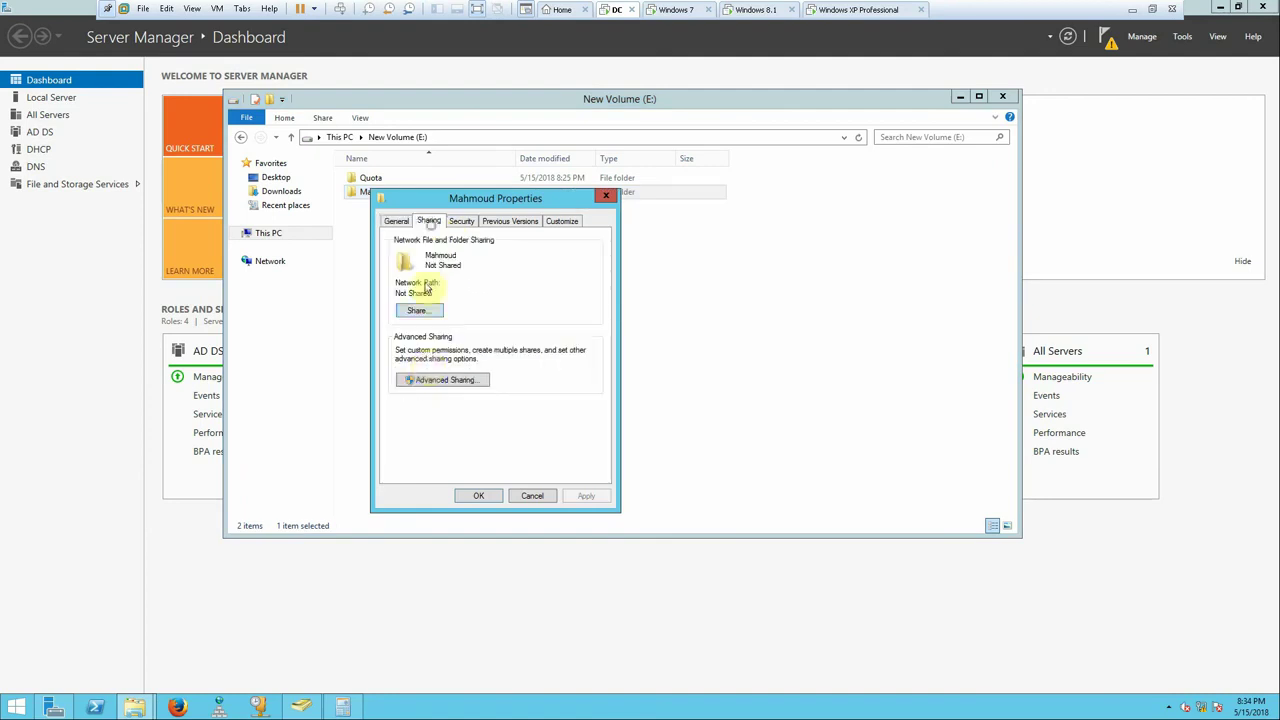
{"action": "left_click", "coordinate": [408, 376]}
{"action": "left_click", "coordinate": [430, 245]}
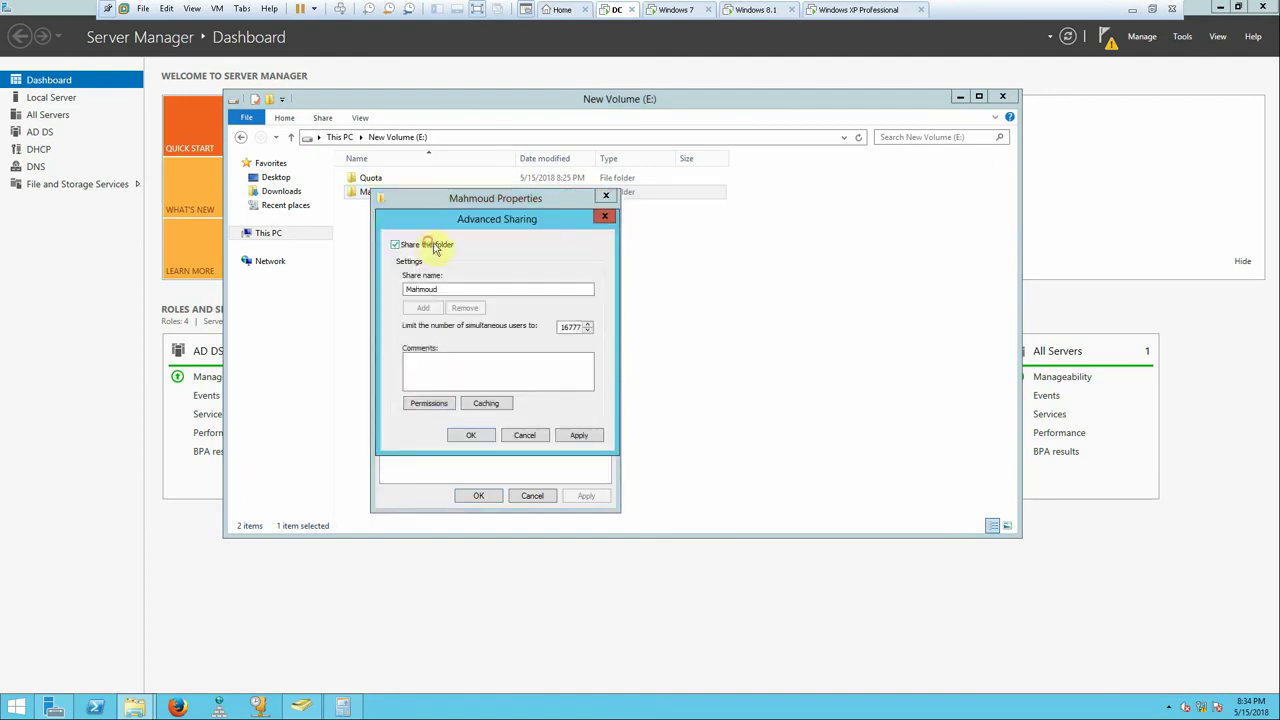
{"action": "left_click", "coordinate": [459, 289]}
{"action": "type", "text": "10"}
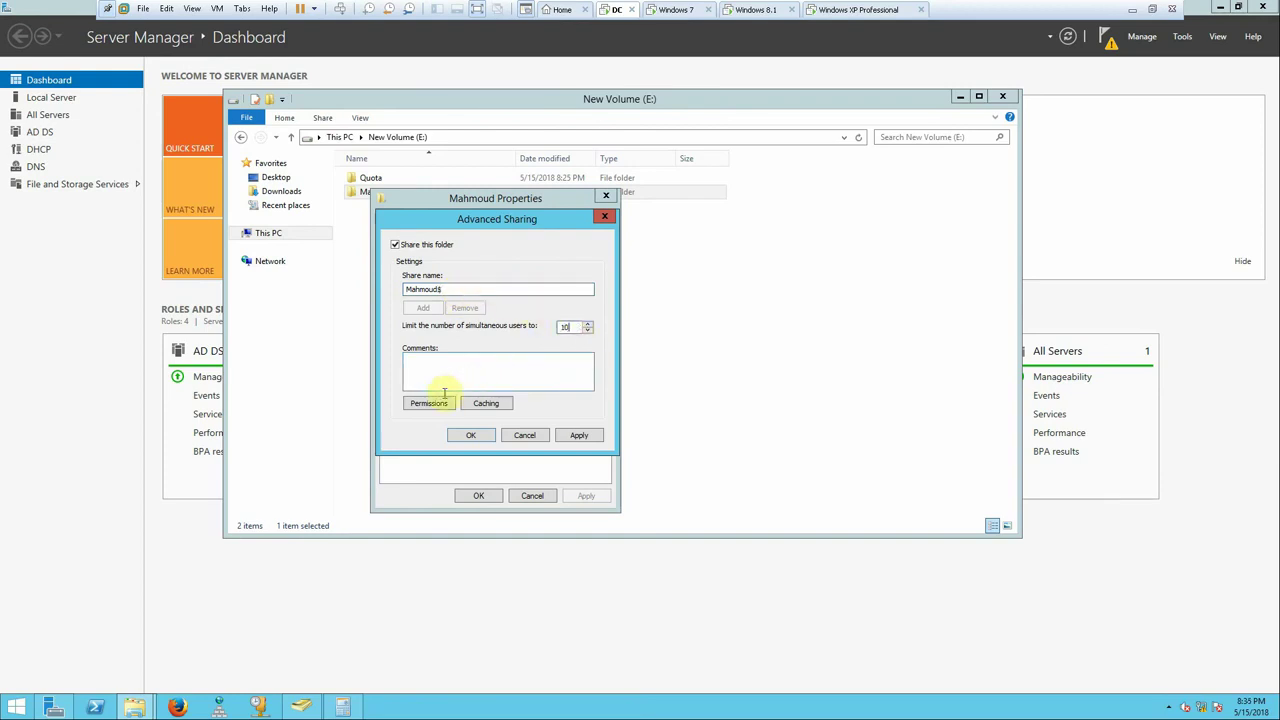
- In share permissions, remove Everyone and give Domain Admins Full Control
{"action": "left_click", "coordinate": [432, 403]}
{"action": "left_click", "coordinate": [592, 356]}
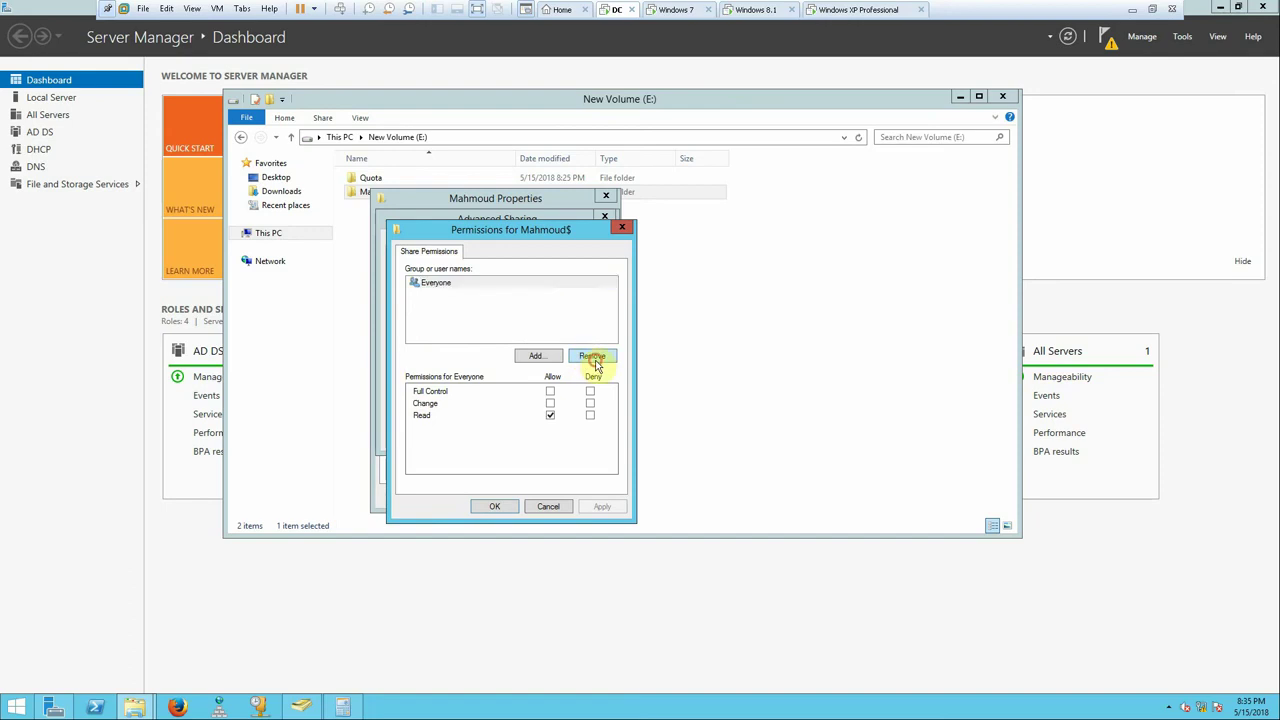
{"action": "left_click", "coordinate": [538, 356]}
{"action": "type", "text": "do"}
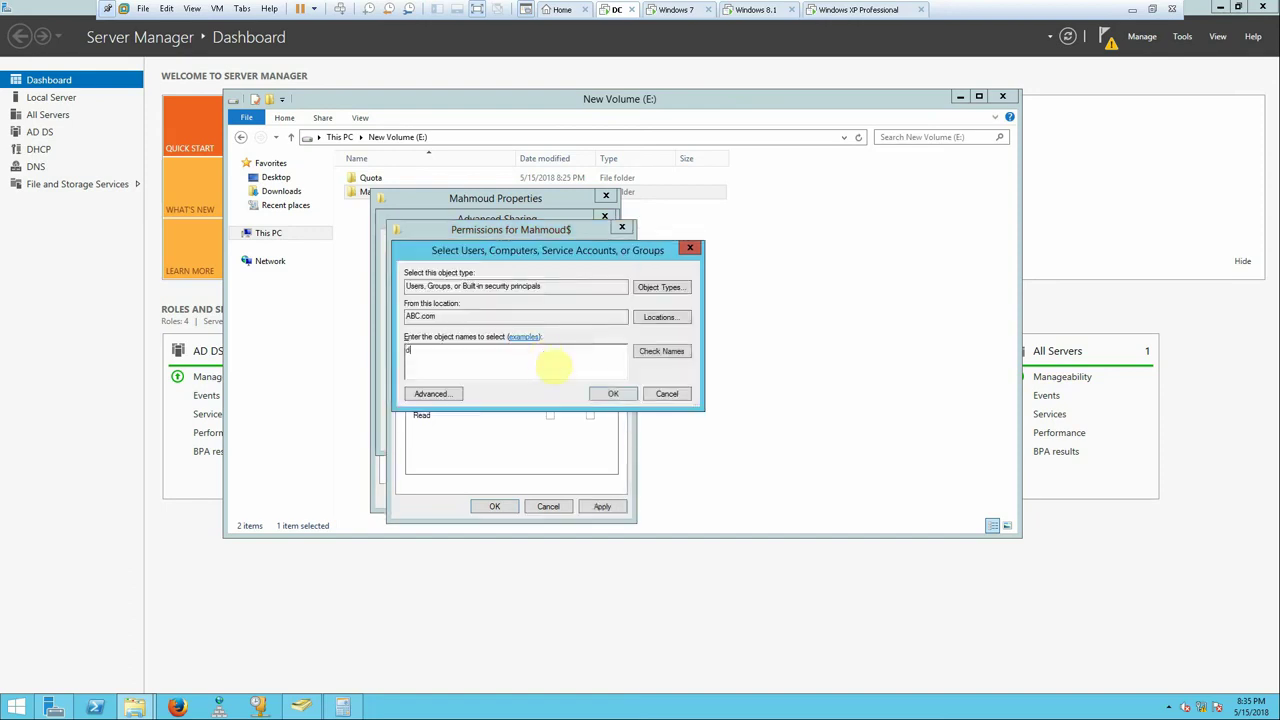
{"action": "left_click", "coordinate": [480, 355]}
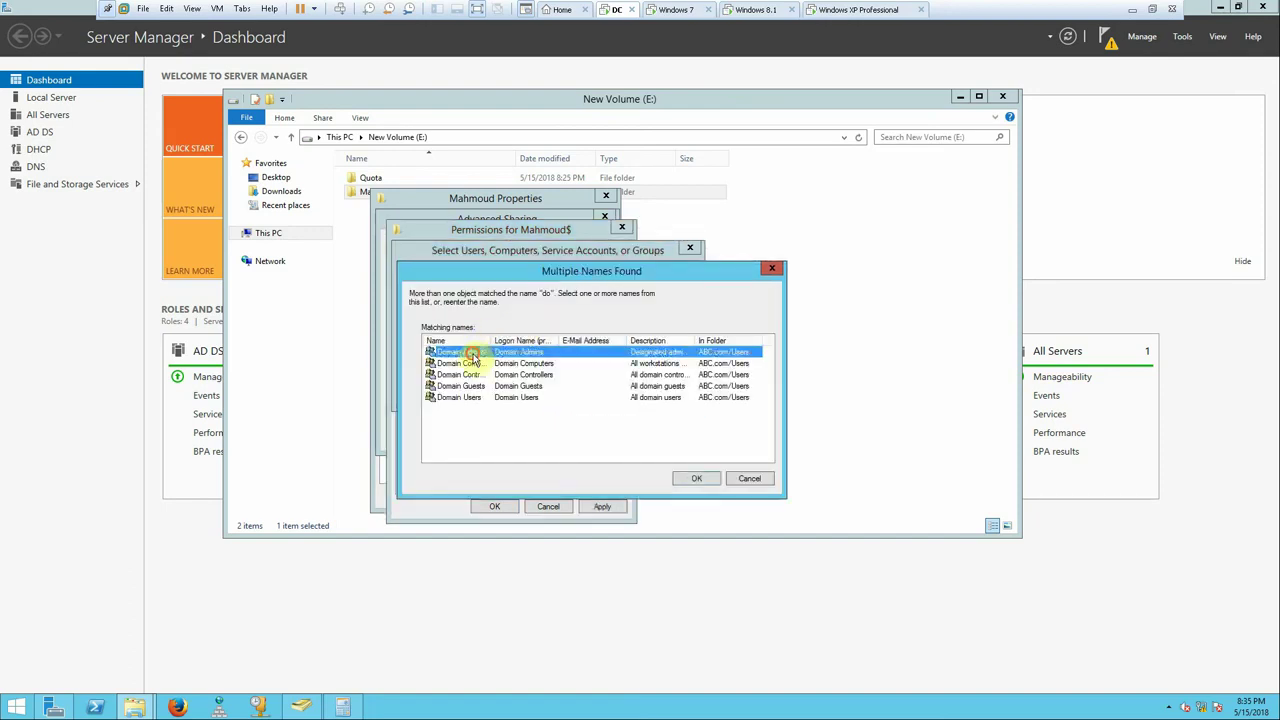
{"action": "double_click", "coordinate": [603, 360]}
{"action": "left_click", "coordinate": [610, 394]}
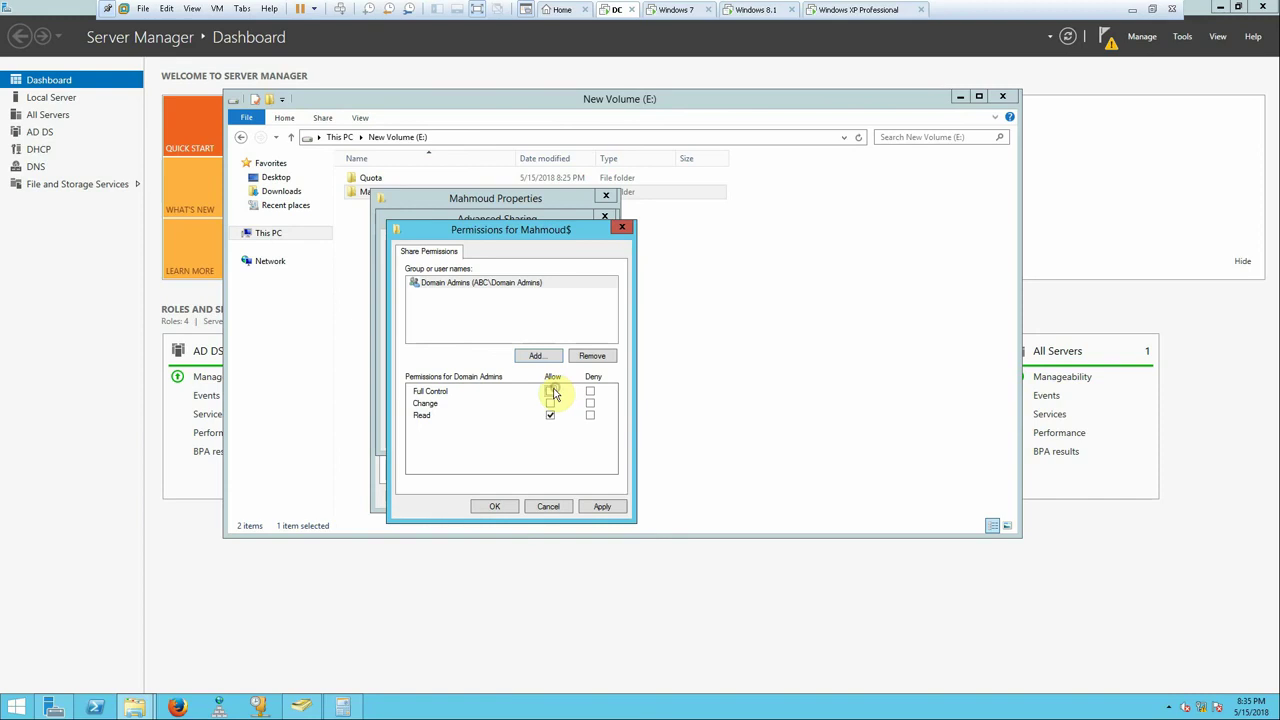
{"action": "left_click", "coordinate": [551, 392]}
- Add the domain user with Full Control, then save the share permissions and advanced sharing settings
{"action": "left_click", "coordinate": [540, 356]}
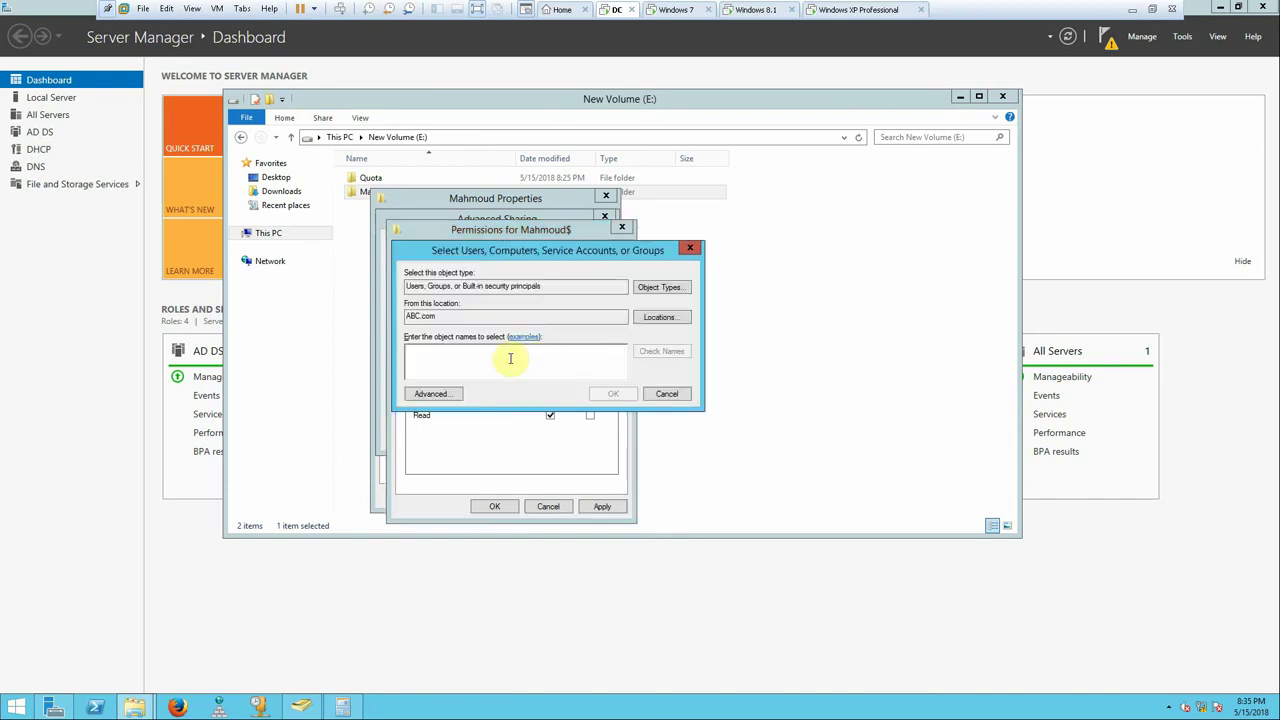
{"action": "type", "text": "mah"}
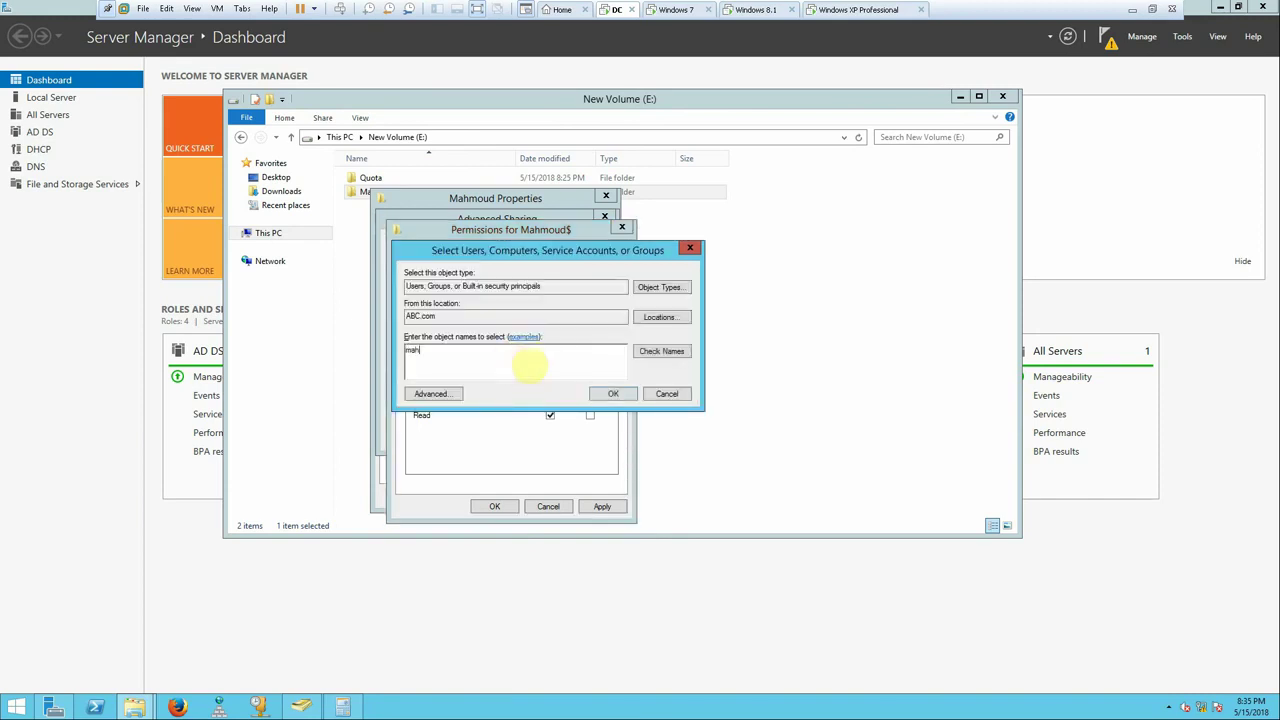
{"action": "left_click", "coordinate": [651, 351]}
{"action": "left_click", "coordinate": [608, 394]}
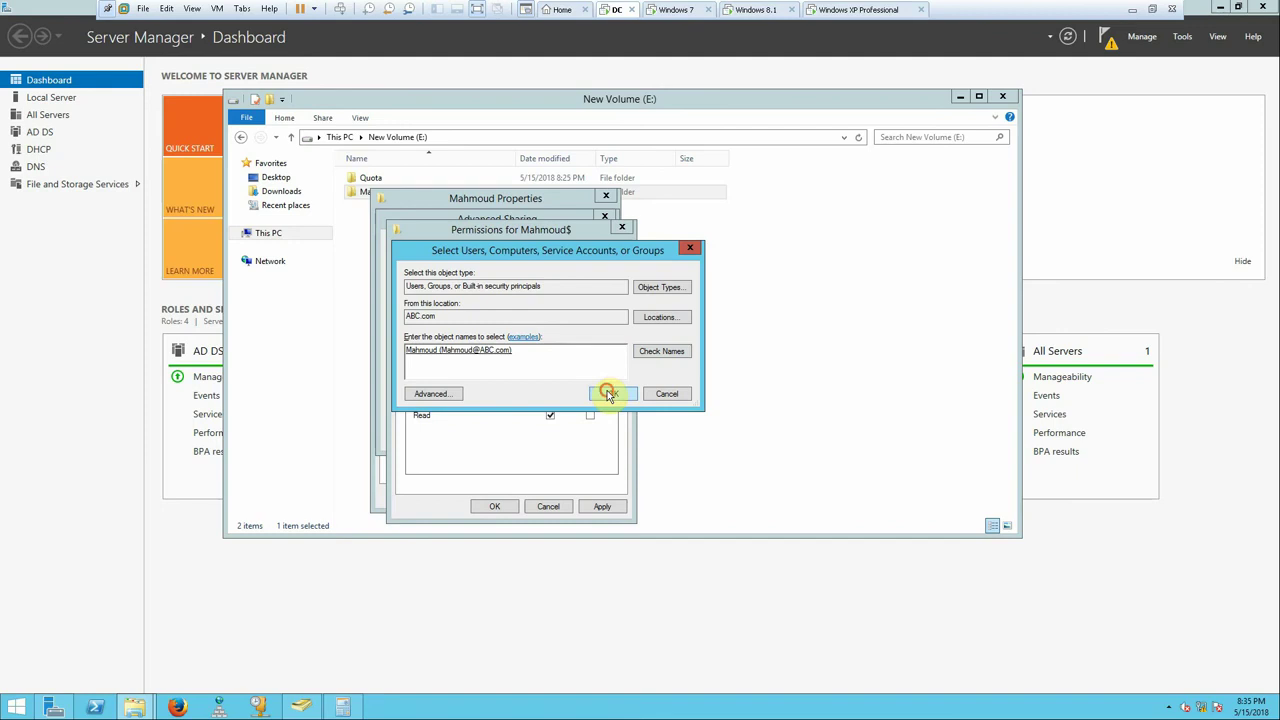
{"action": "left_click", "coordinate": [550, 403]}
{"action": "left_click", "coordinate": [550, 391]}
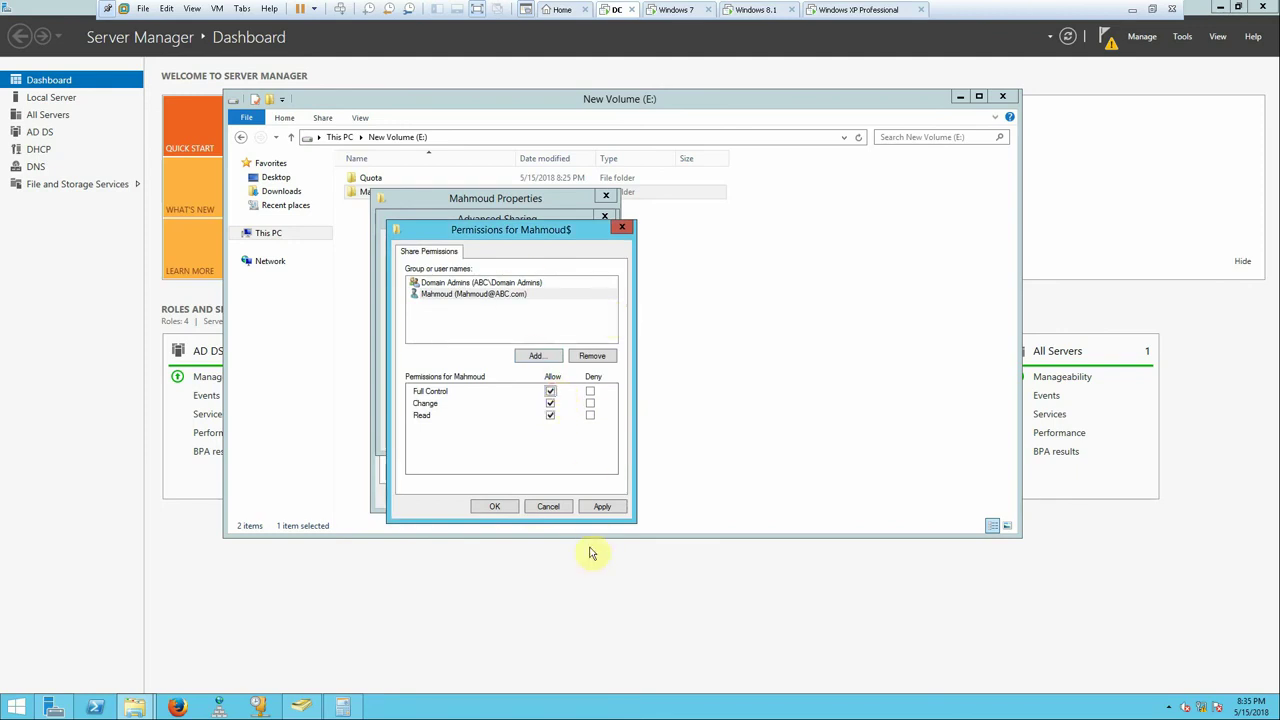
{"action": "left_click", "coordinate": [601, 506]}
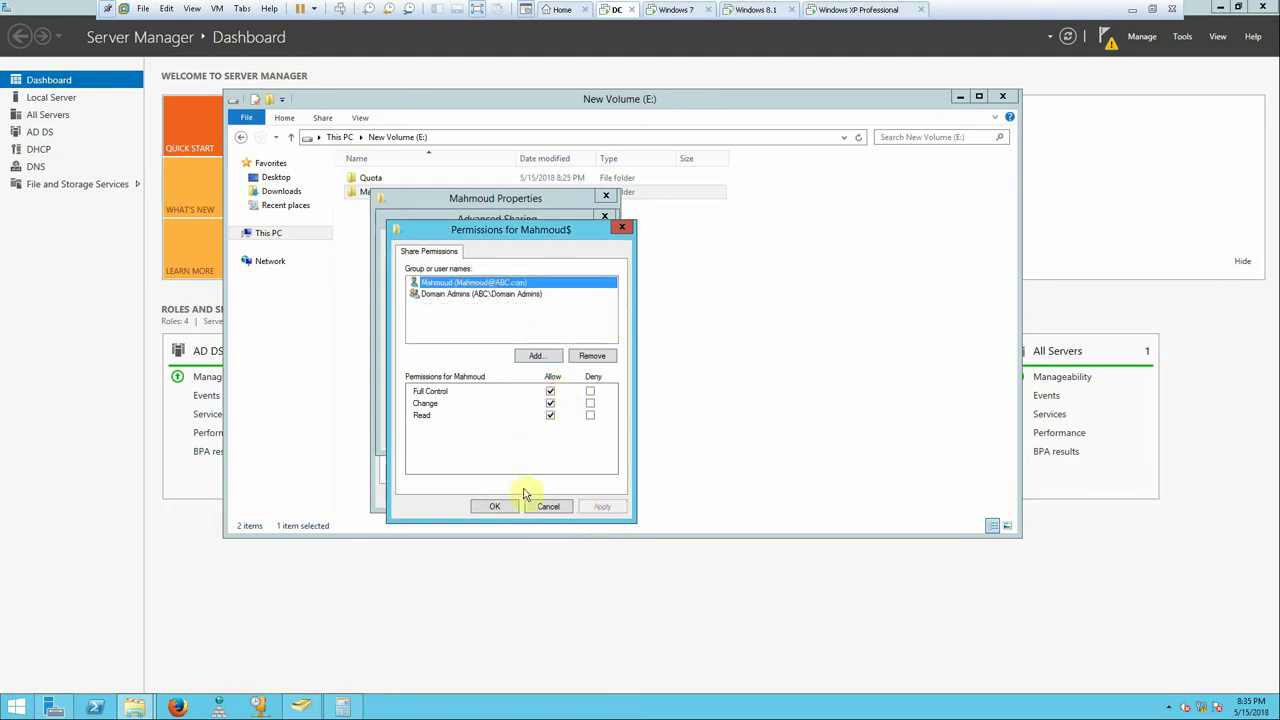
{"action": "left_click", "coordinate": [498, 506]}
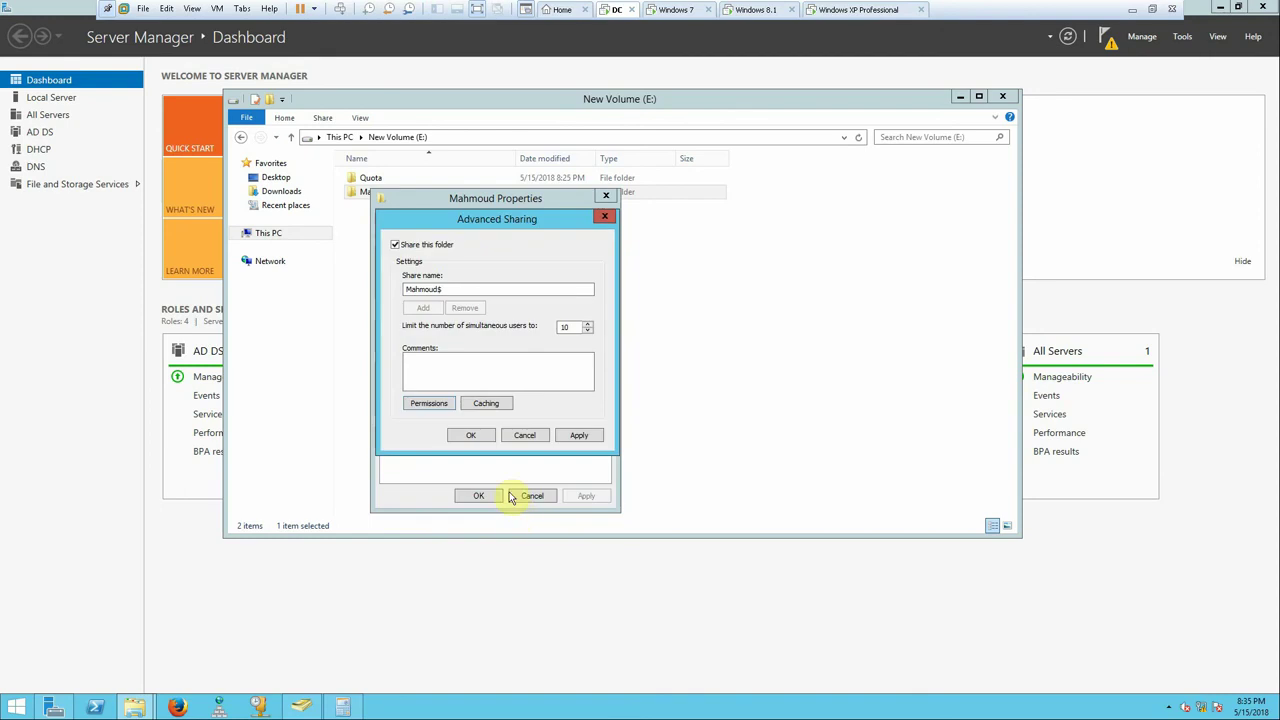
{"action": "left_click", "coordinate": [580, 435]}
{"action": "left_click", "coordinate": [481, 436]}
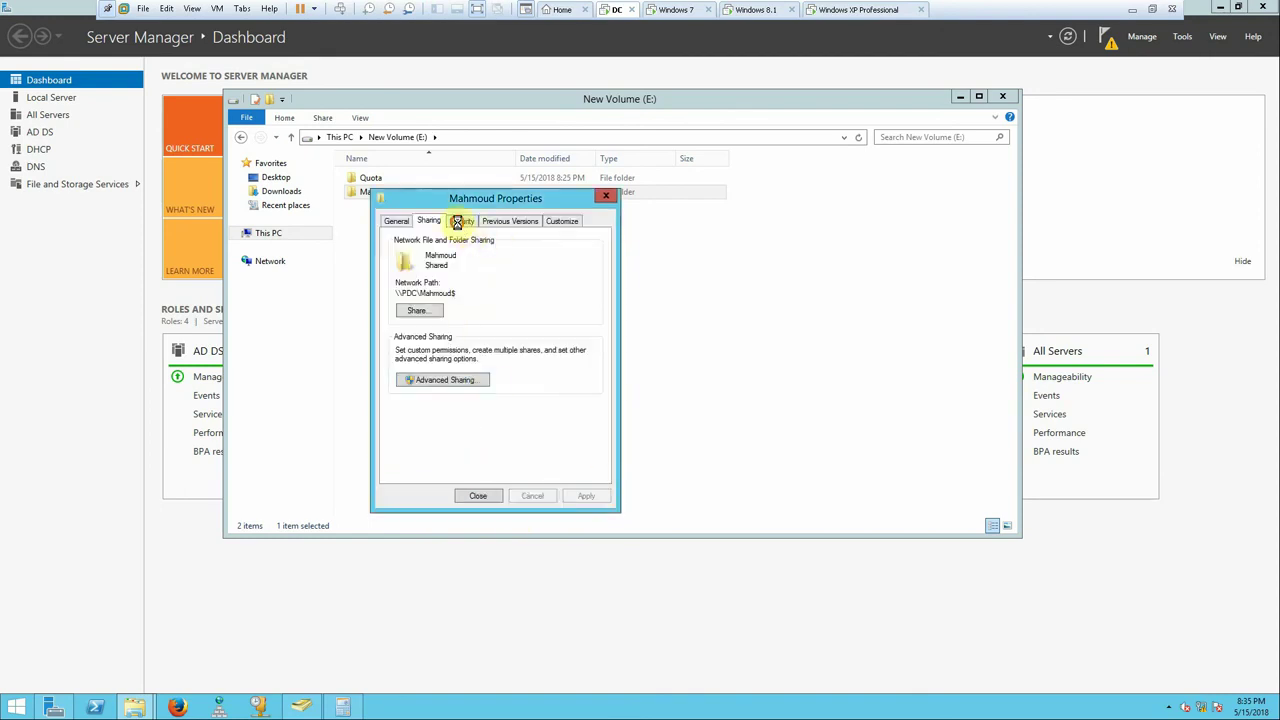
- Disable inheritance on the folder and remove all inherited permissions
{"action": "left_click", "coordinate": [459, 220]}
{"action": "left_click", "coordinate": [576, 447]}
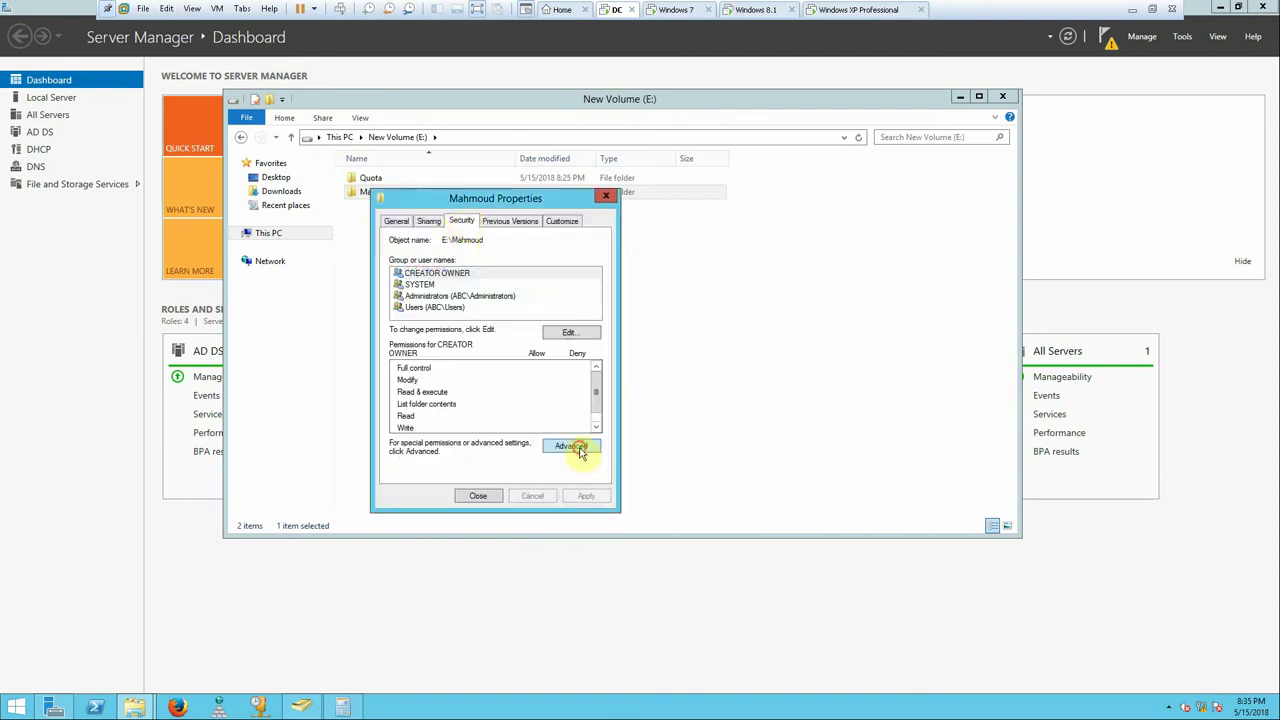
{"action": "left_click", "coordinate": [462, 459]}
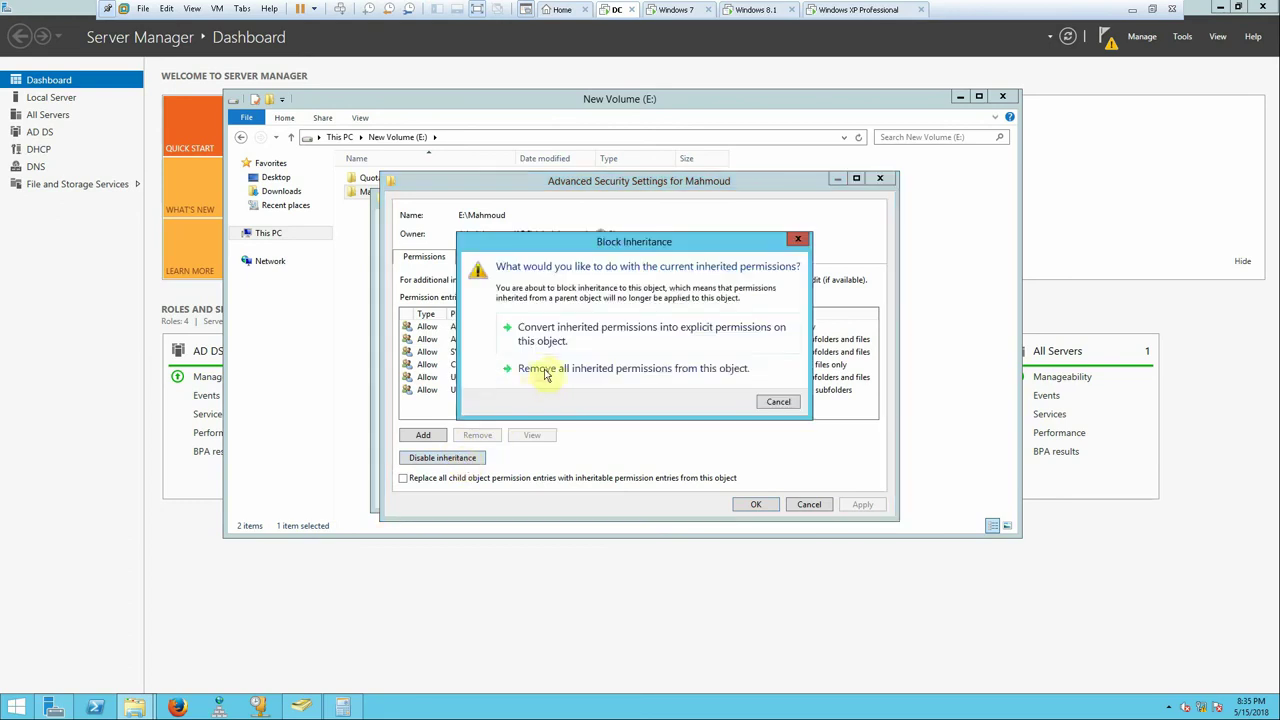
{"action": "left_click", "coordinate": [549, 369]}
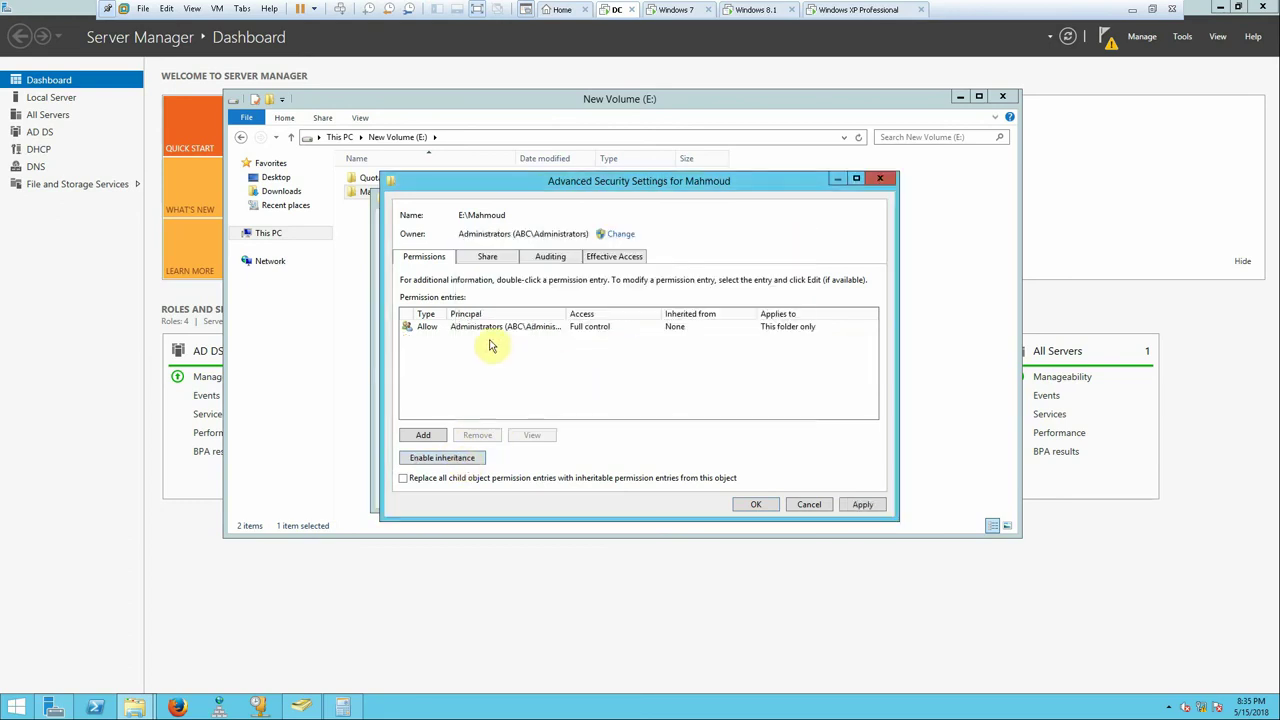
{"action": "left_click", "coordinate": [856, 505]}
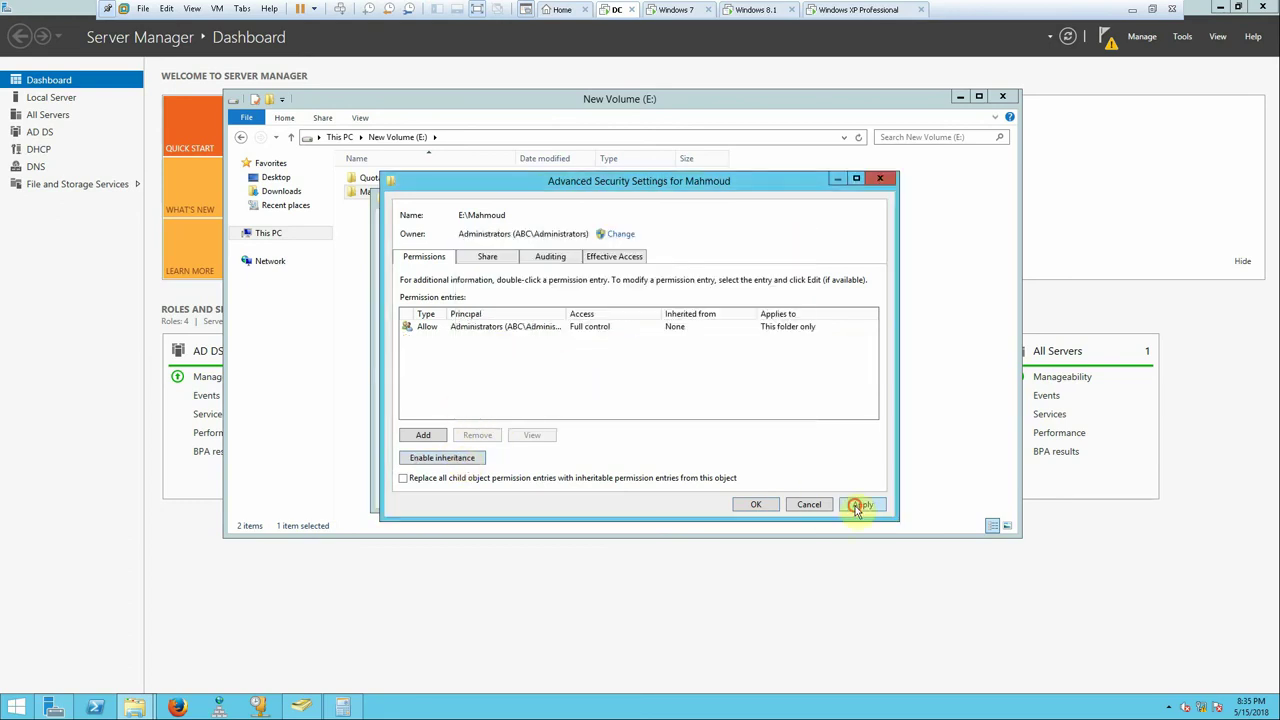
{"action": "left_click", "coordinate": [756, 504]}
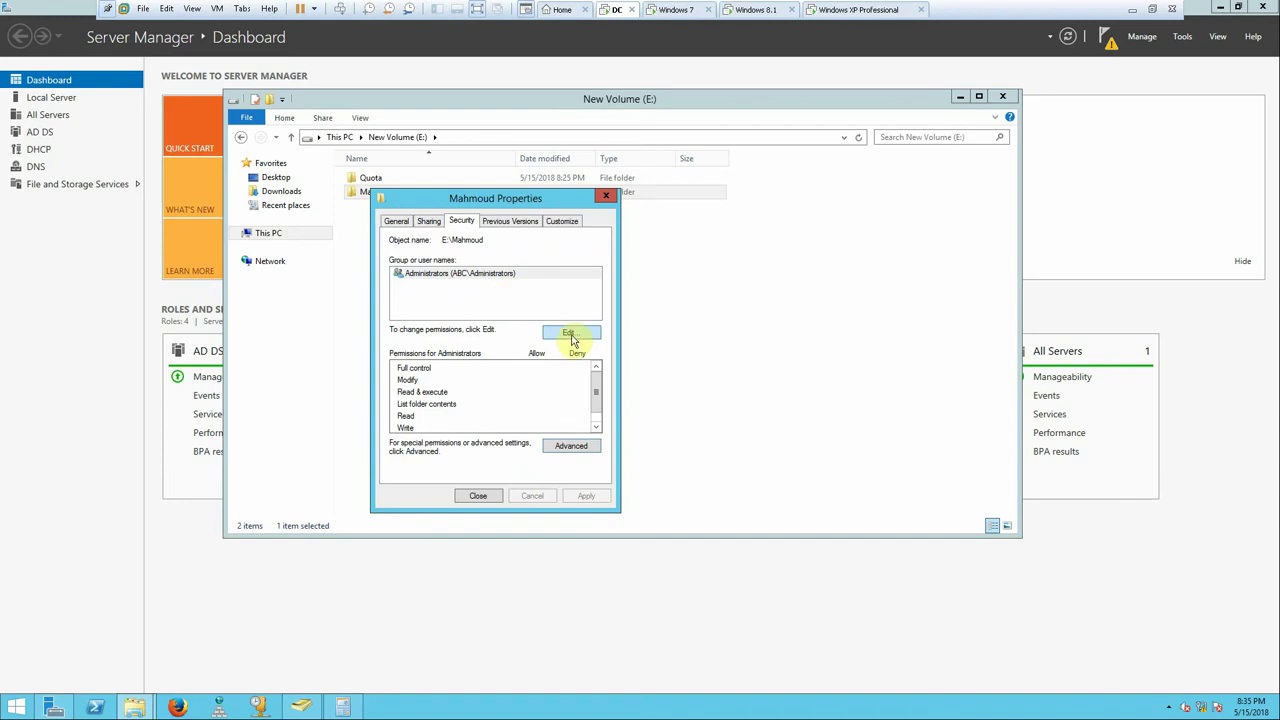
- Give Administrators Full control and add the domain user with Modify permission
{"action": "left_click", "coordinate": [570, 336]}
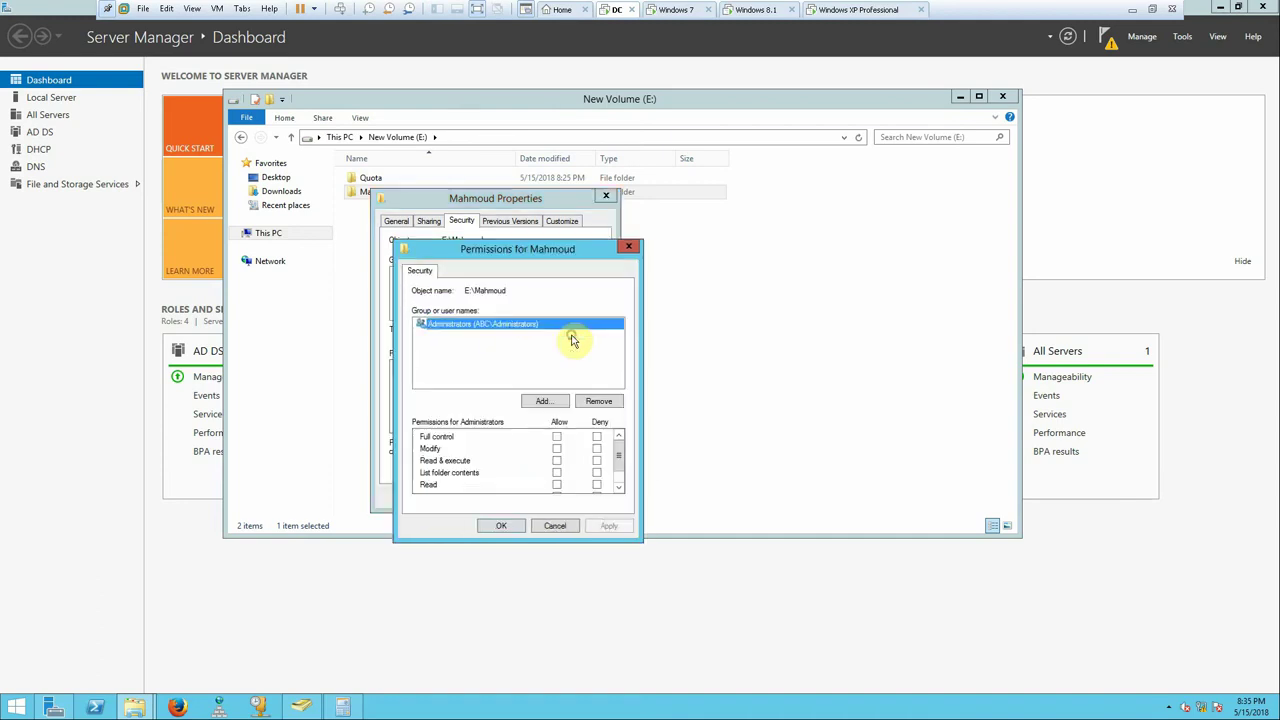
{"action": "left_click", "coordinate": [558, 437]}
{"action": "left_click", "coordinate": [608, 525]}
{"action": "left_click", "coordinate": [548, 401]}
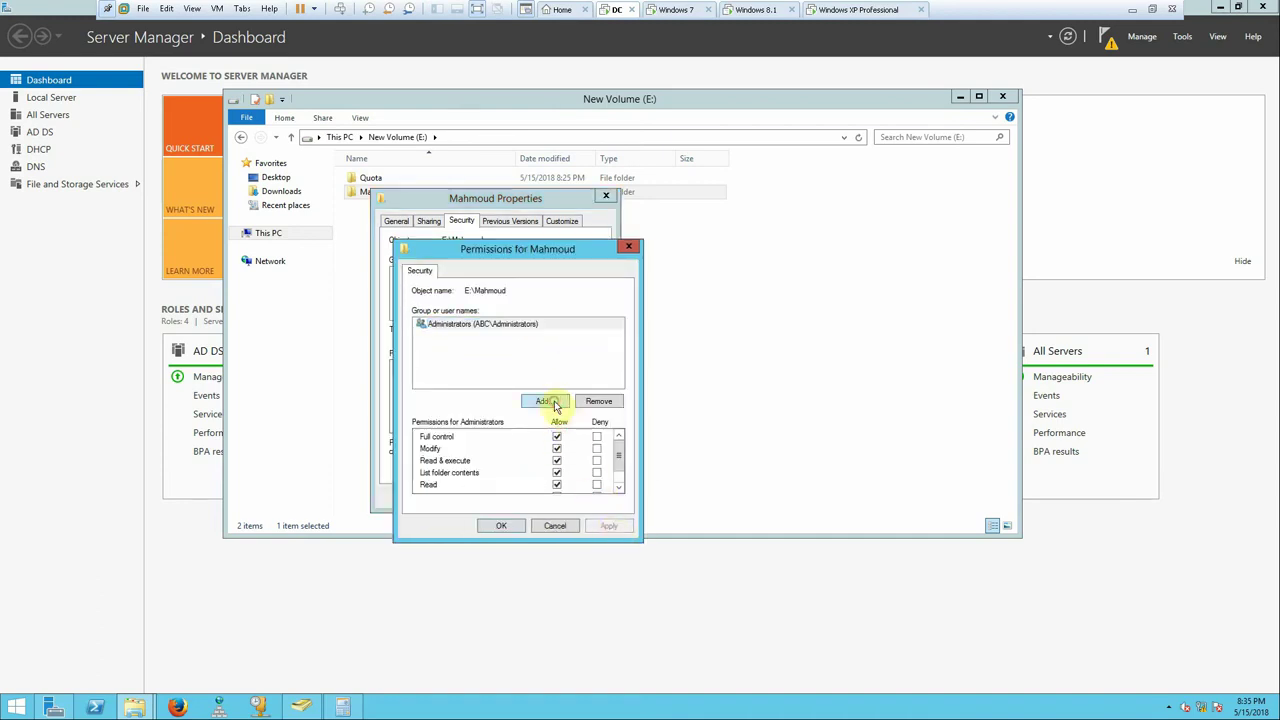
{"action": "type", "text": "ma"}
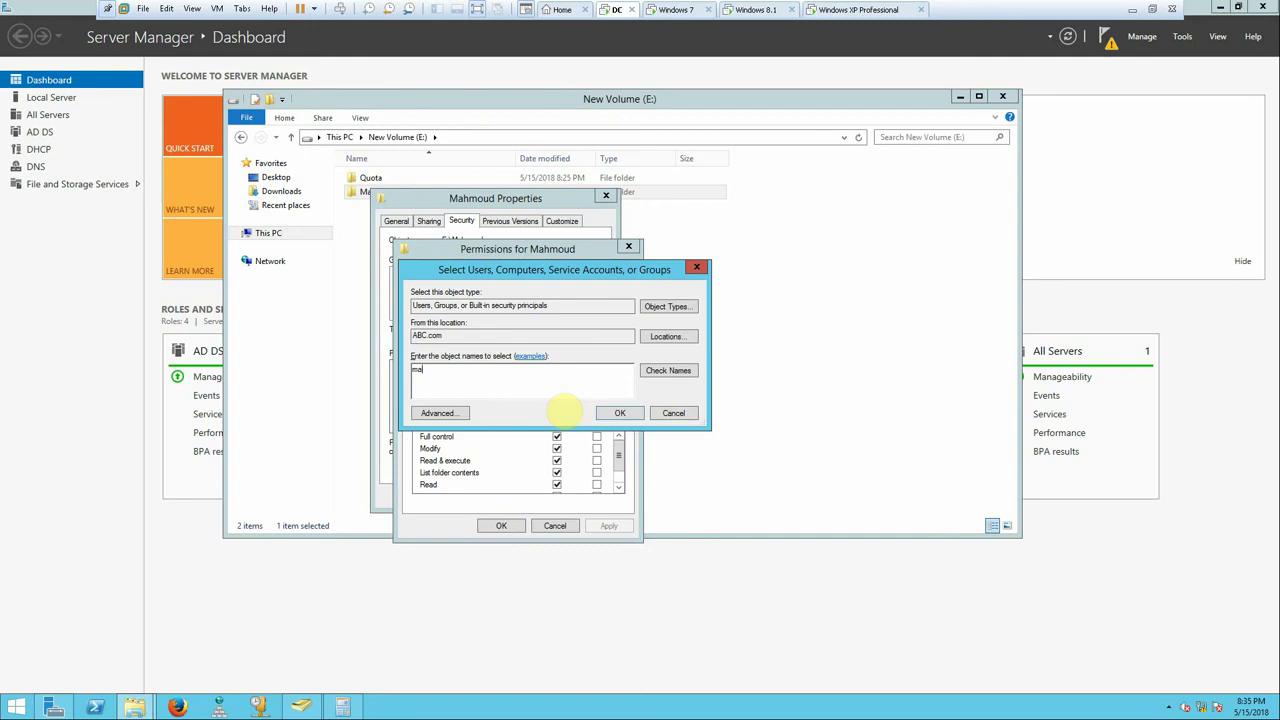
{"action": "type", "text": "h"}
{"action": "left_click", "coordinate": [662, 369]}
{"action": "left_click", "coordinate": [622, 413]}
{"action": "left_click", "coordinate": [557, 448]}
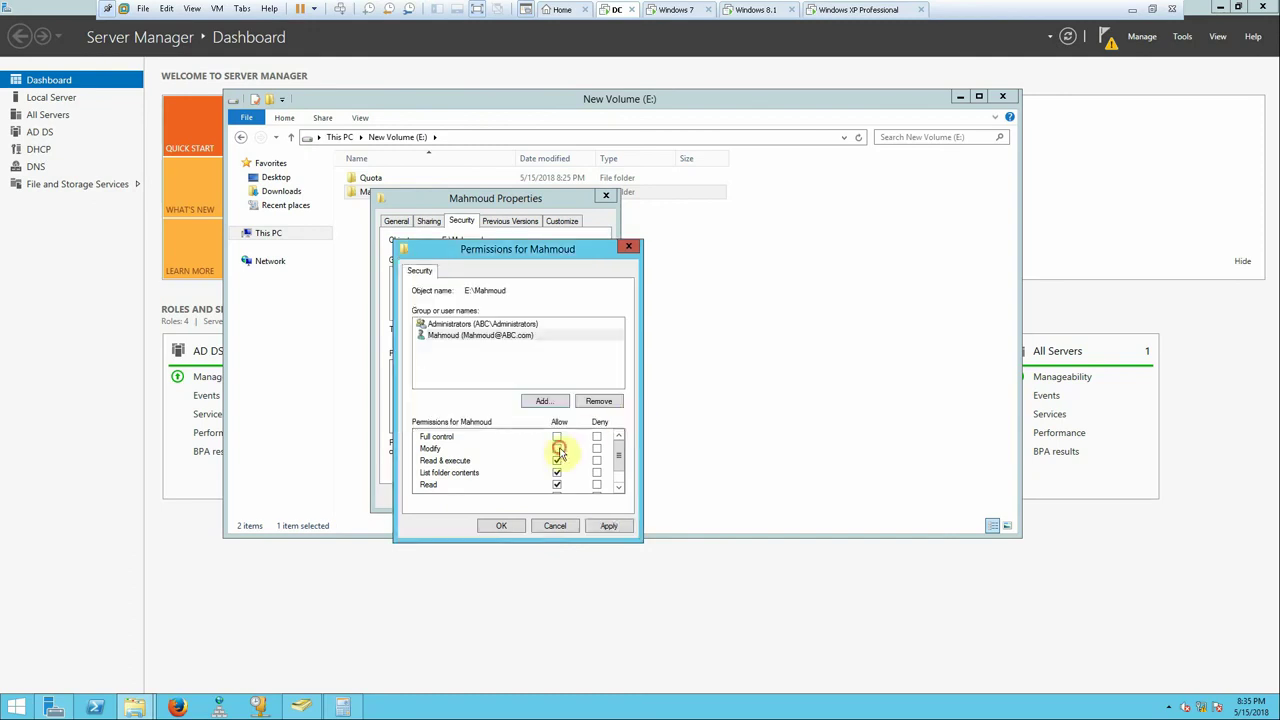
{"action": "left_click", "coordinate": [607, 526]}
{"action": "left_click", "coordinate": [501, 526]}
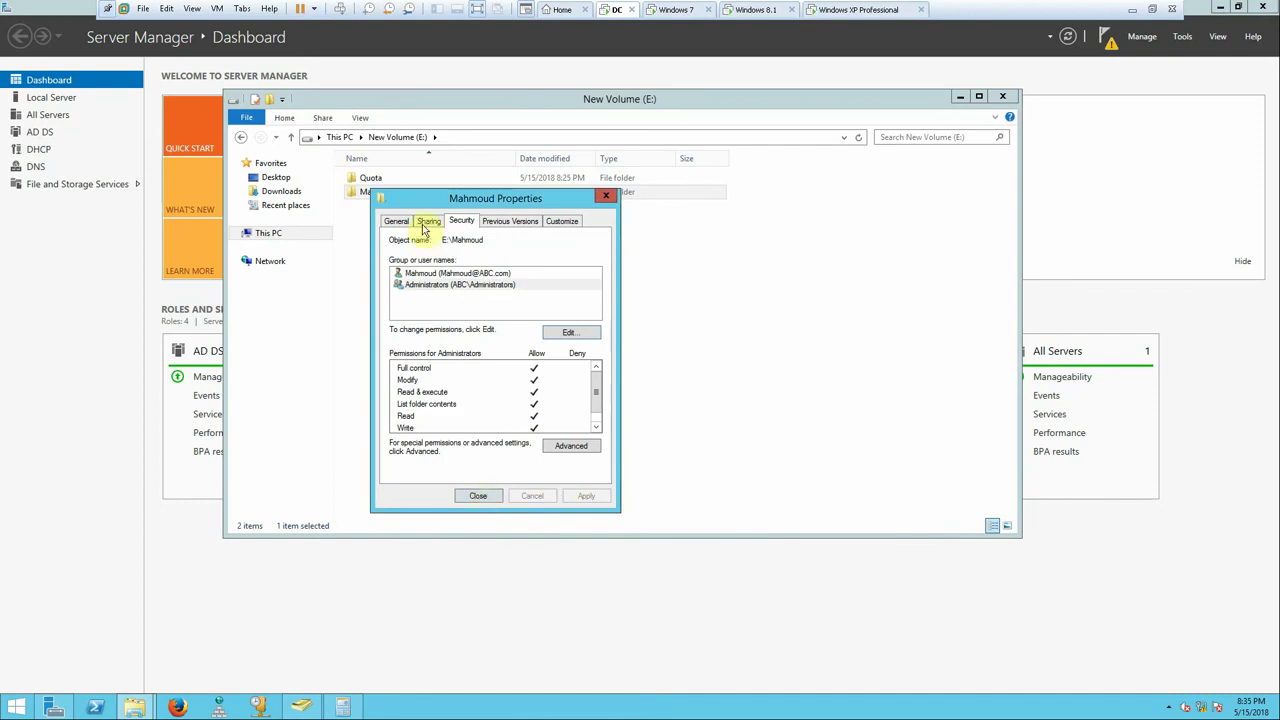
- Copy the share's \\PDC network path from the Sharing tab
{"action": "left_click", "coordinate": [428, 221]}
{"action": "left_click_drag", "start_coordinate": [470, 293], "coordinate": [400, 291]}
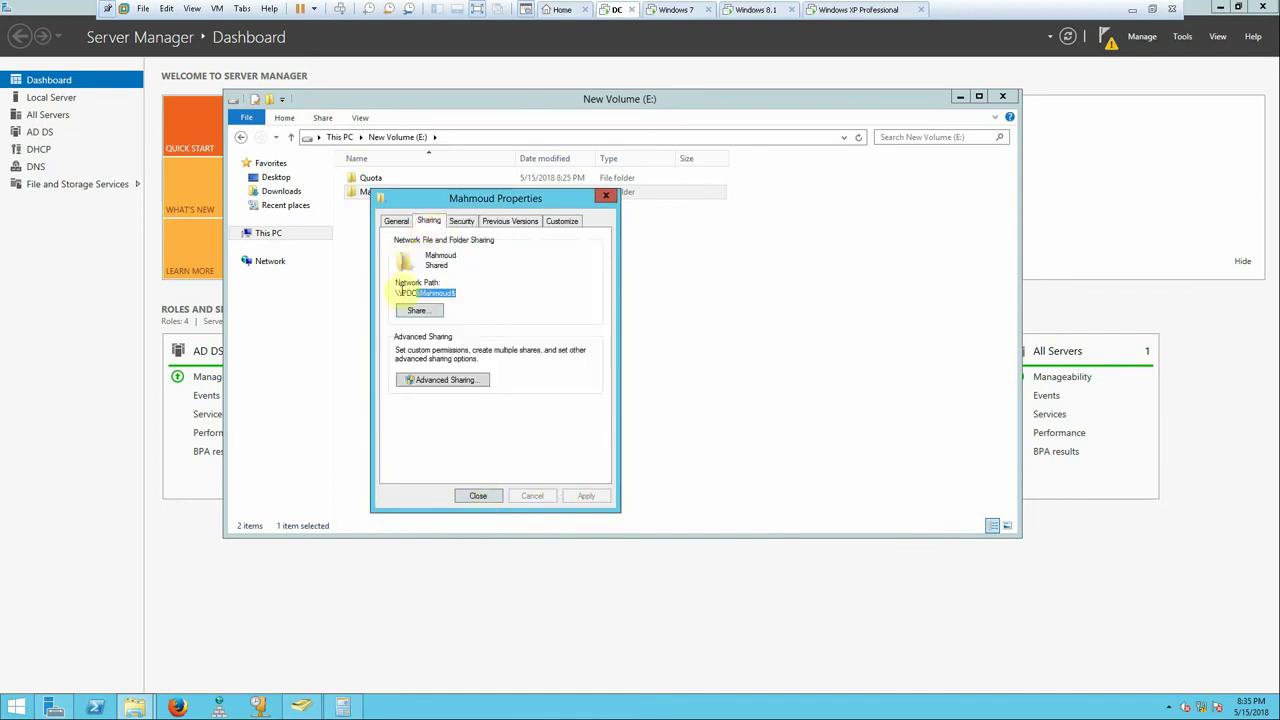
{"action": "right_click", "coordinate": [410, 292]}
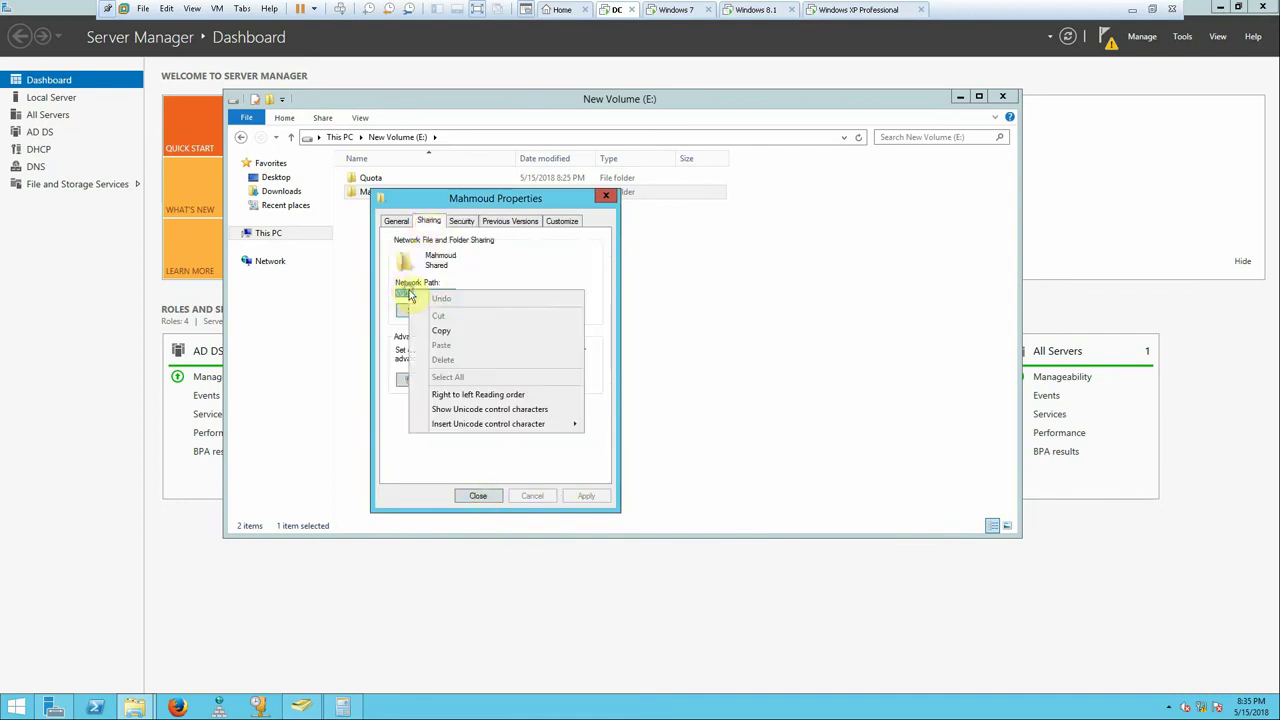
{"action": "left_click", "coordinate": [443, 333]}
- Browse the ABC OU to the Store unit and open its user's properties
{"action": "left_click", "coordinate": [301, 706]}
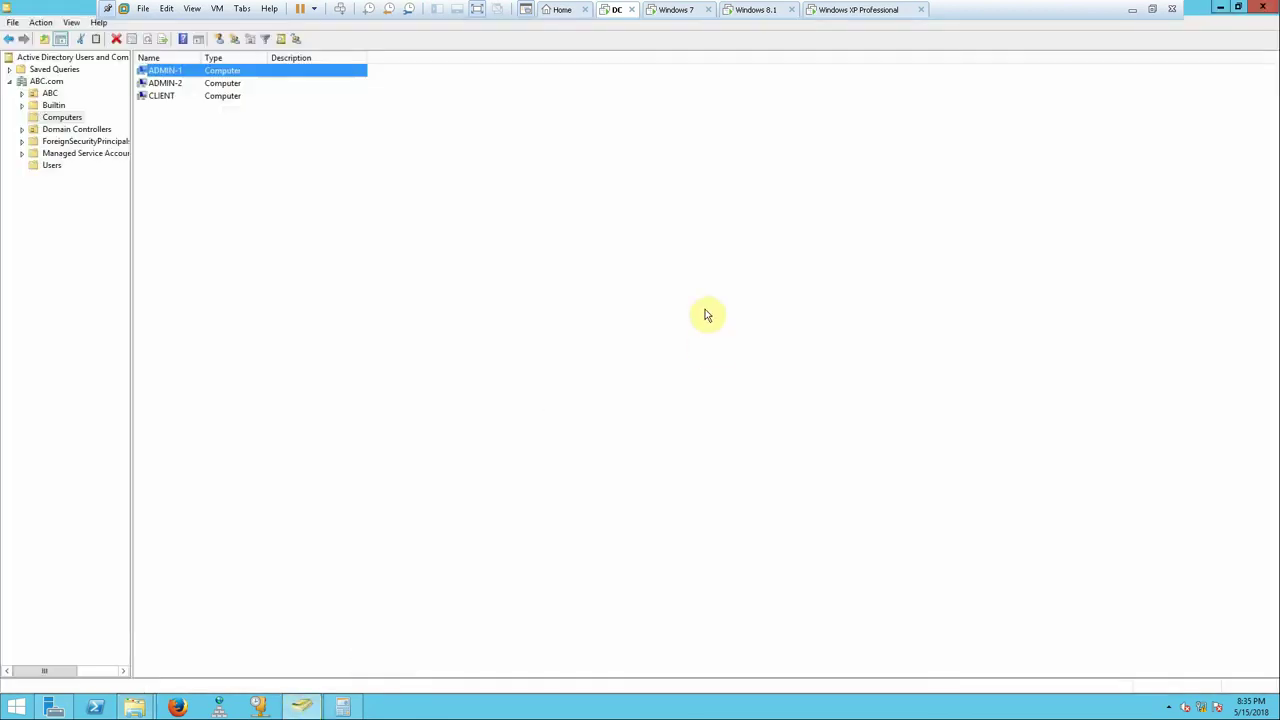
{"action": "left_click", "coordinate": [22, 93]}
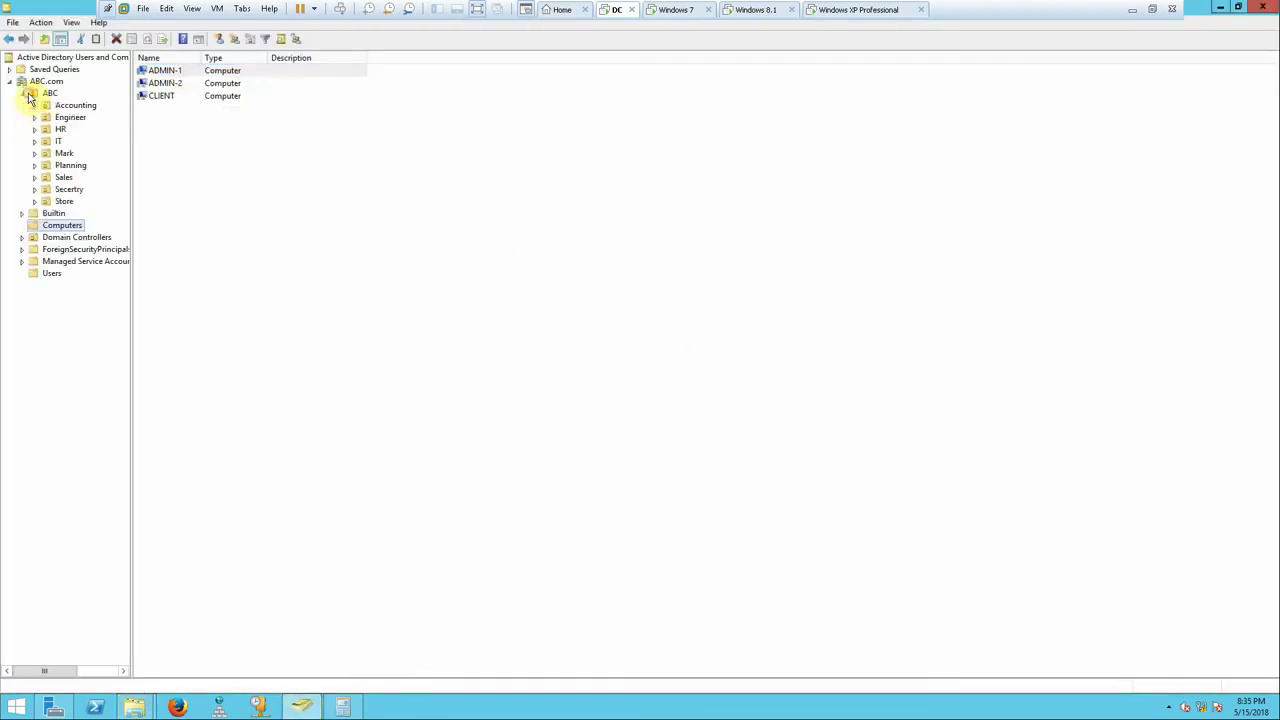
{"action": "left_click", "coordinate": [62, 154]}
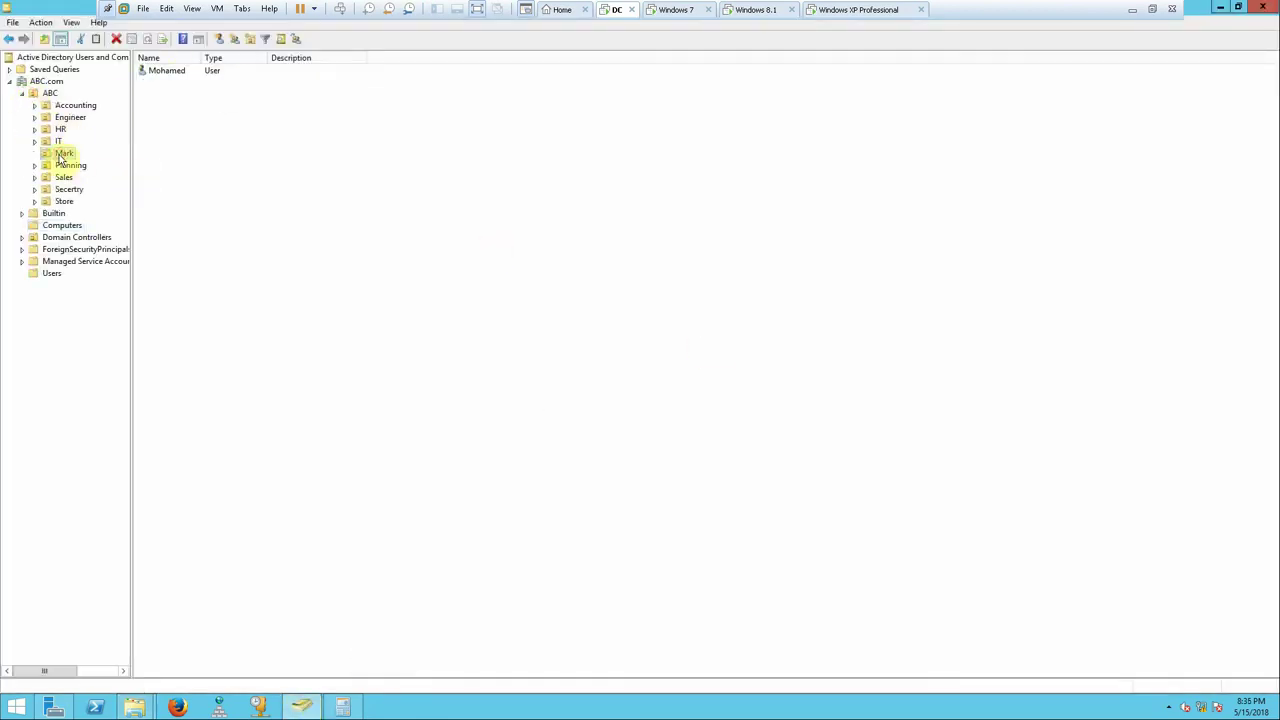
{"action": "left_click", "coordinate": [68, 166]}
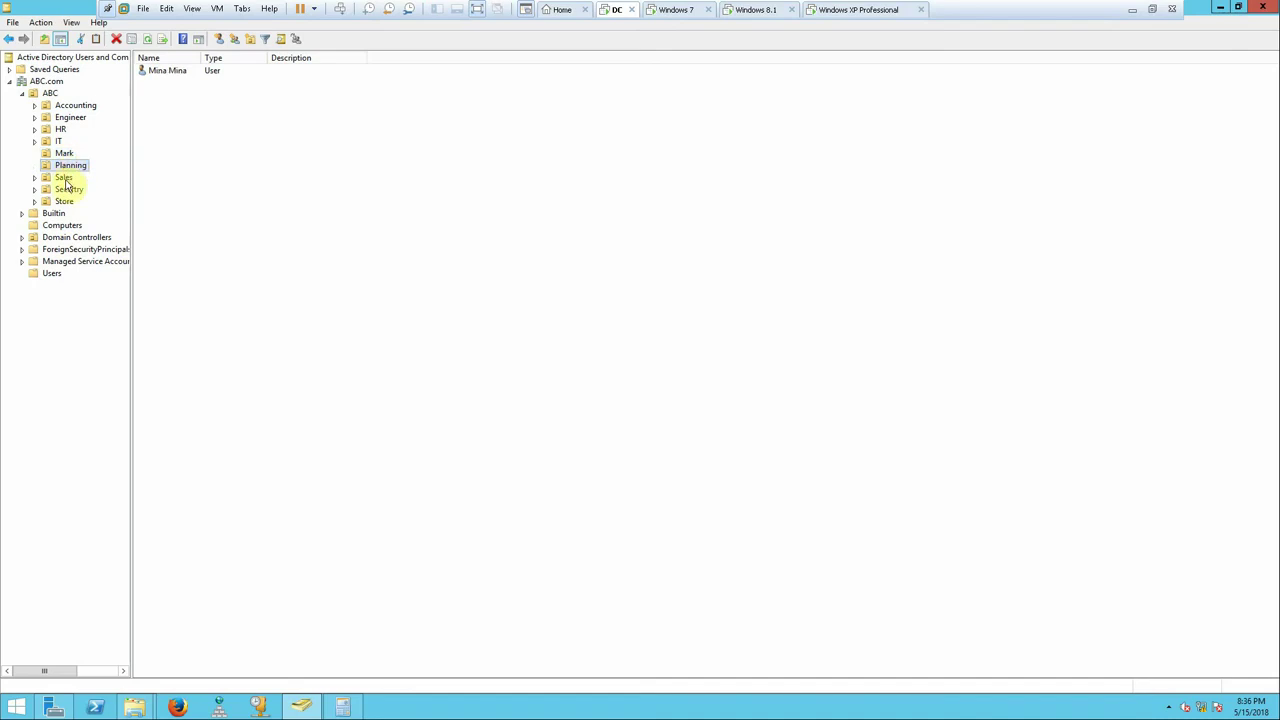
{"action": "left_click", "coordinate": [65, 177]}
{"action": "left_click", "coordinate": [67, 190]}
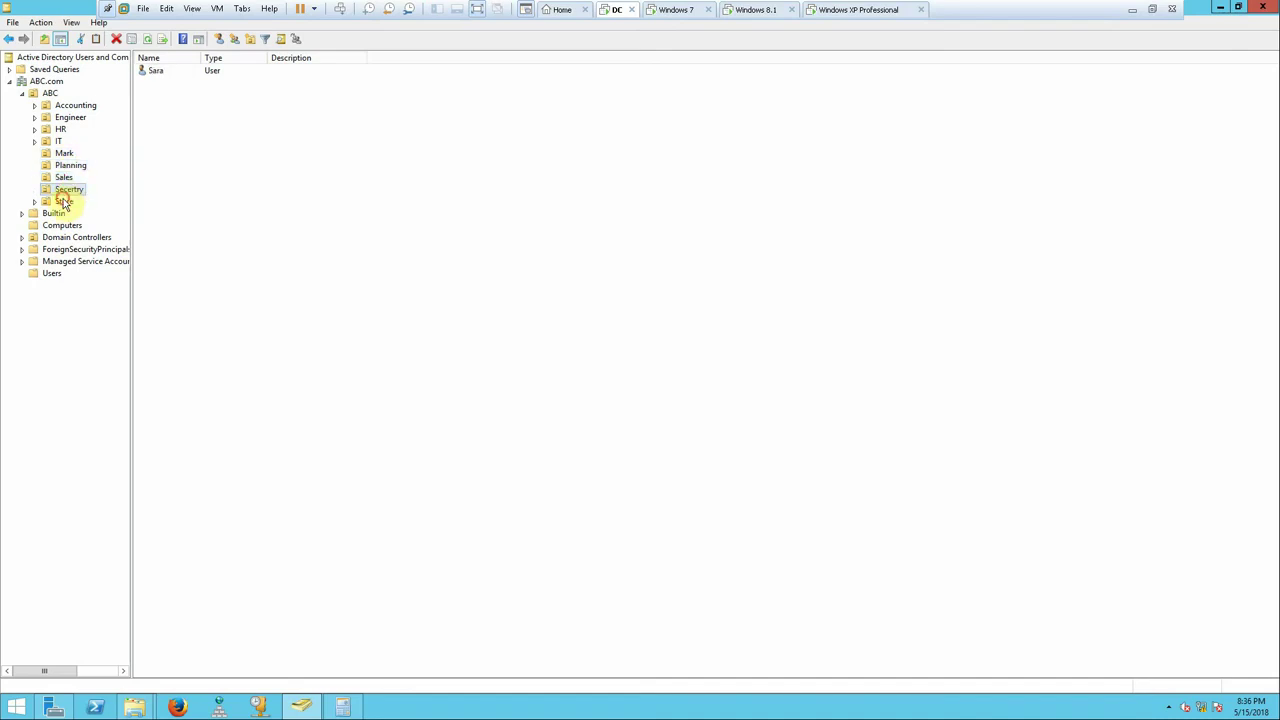
{"action": "left_click", "coordinate": [64, 202]}
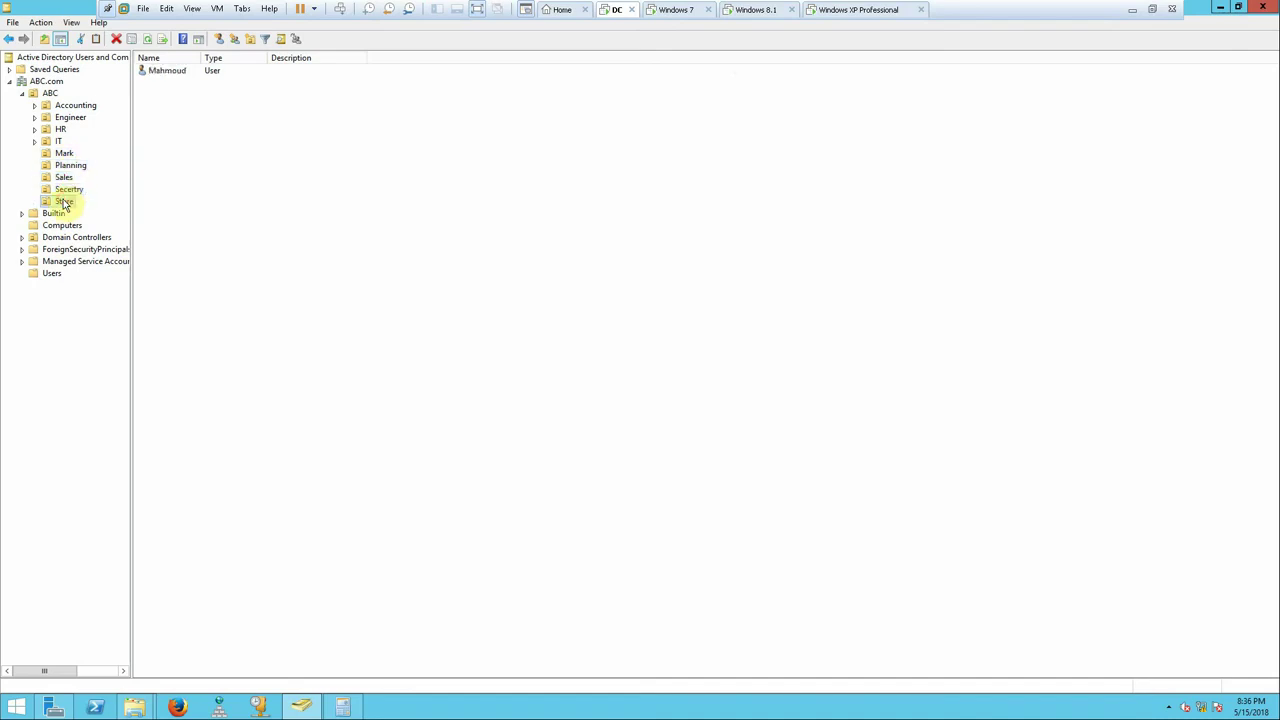
{"action": "double_click", "coordinate": [167, 71]}
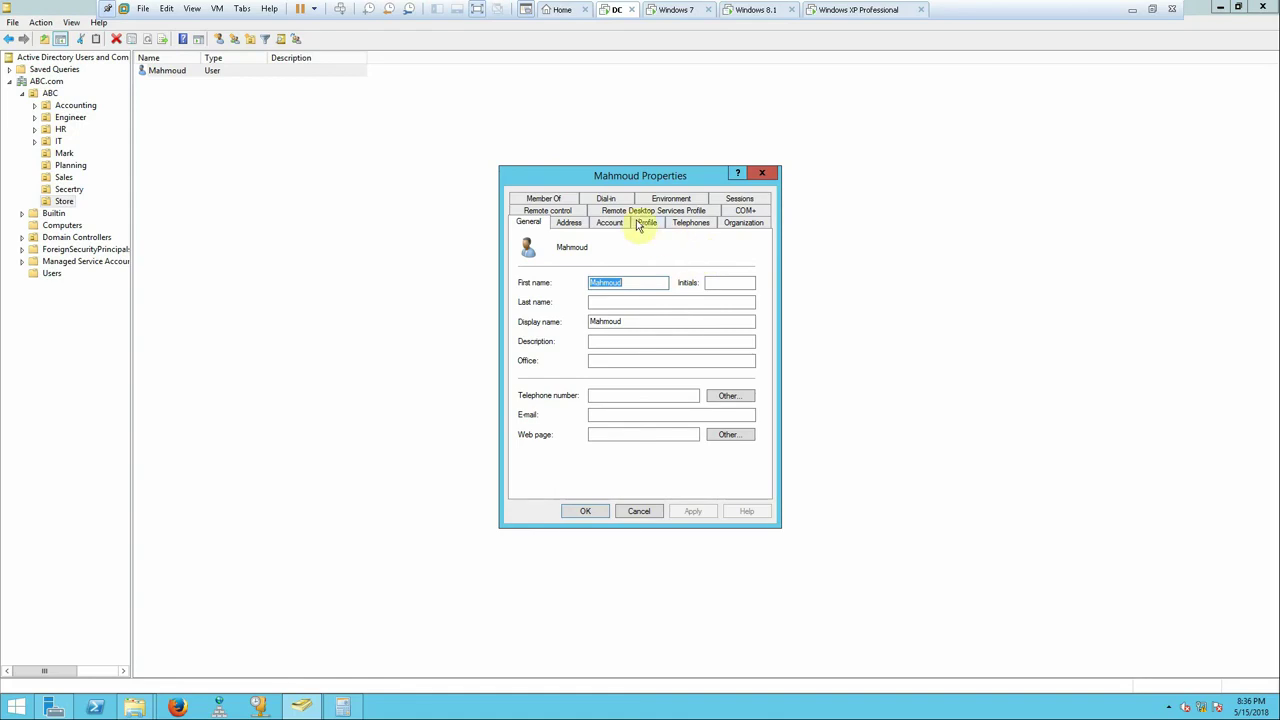
- Connect the home folder as drive L: to the pasted share path and save
{"action": "left_click", "coordinate": [637, 225]}
{"action": "left_click", "coordinate": [547, 344]}
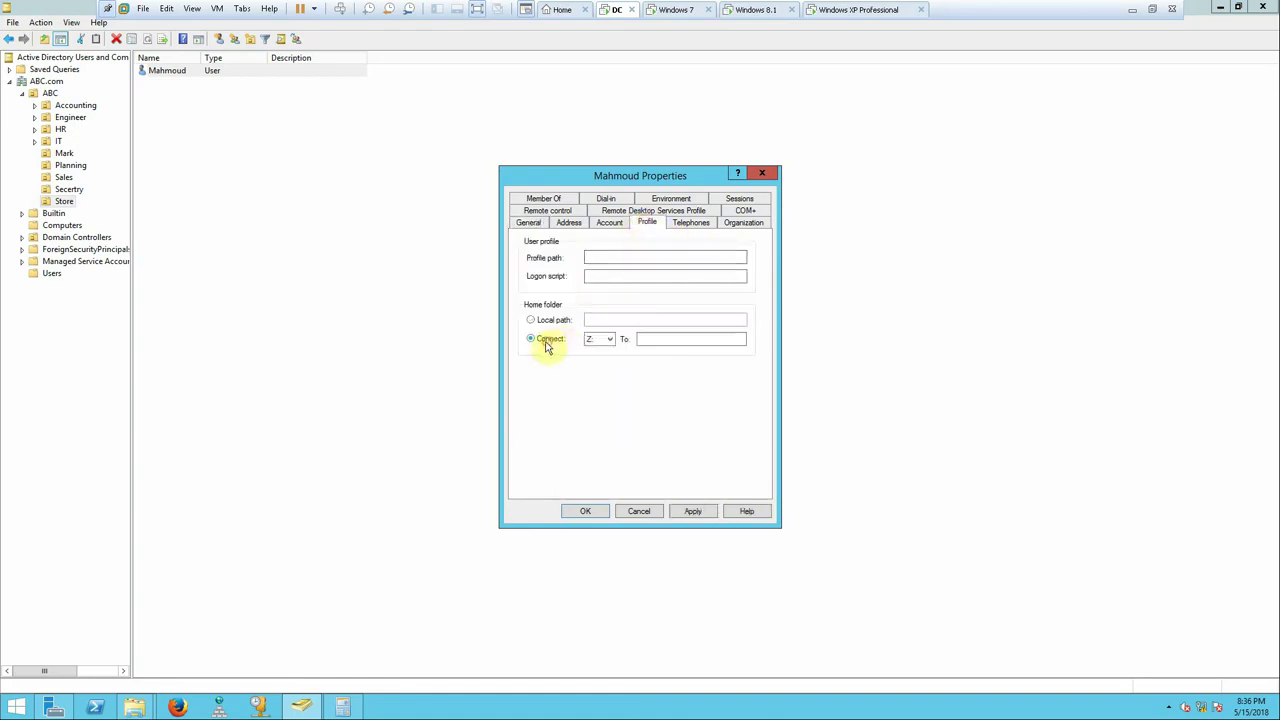
{"action": "right_click", "coordinate": [677, 344]}
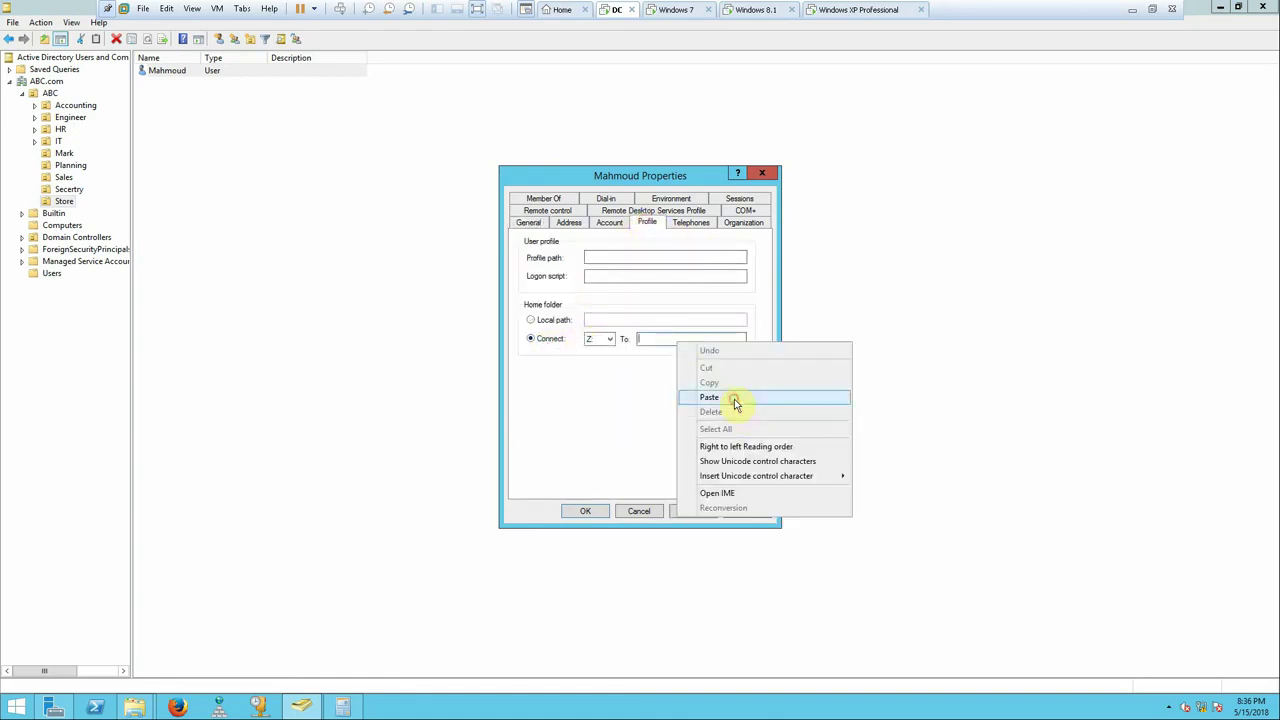
{"action": "left_click", "coordinate": [735, 396]}
{"action": "left_click", "coordinate": [611, 340]}
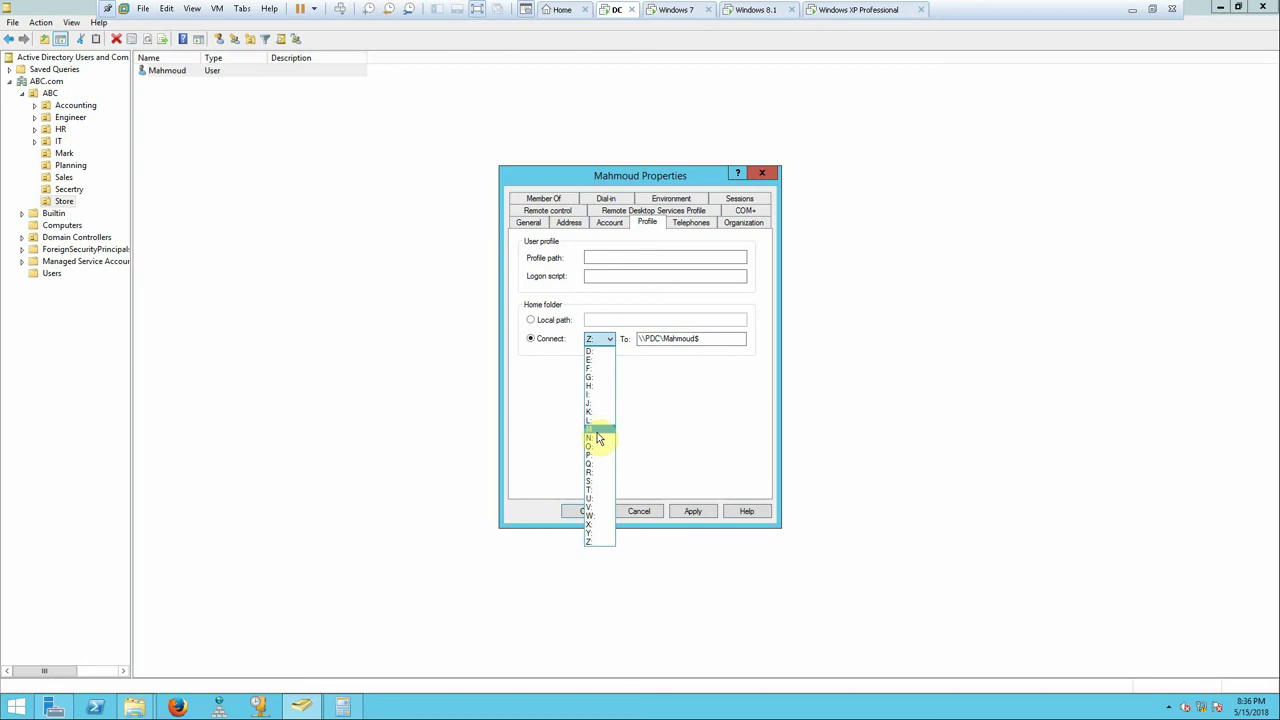
{"action": "left_click", "coordinate": [590, 420]}
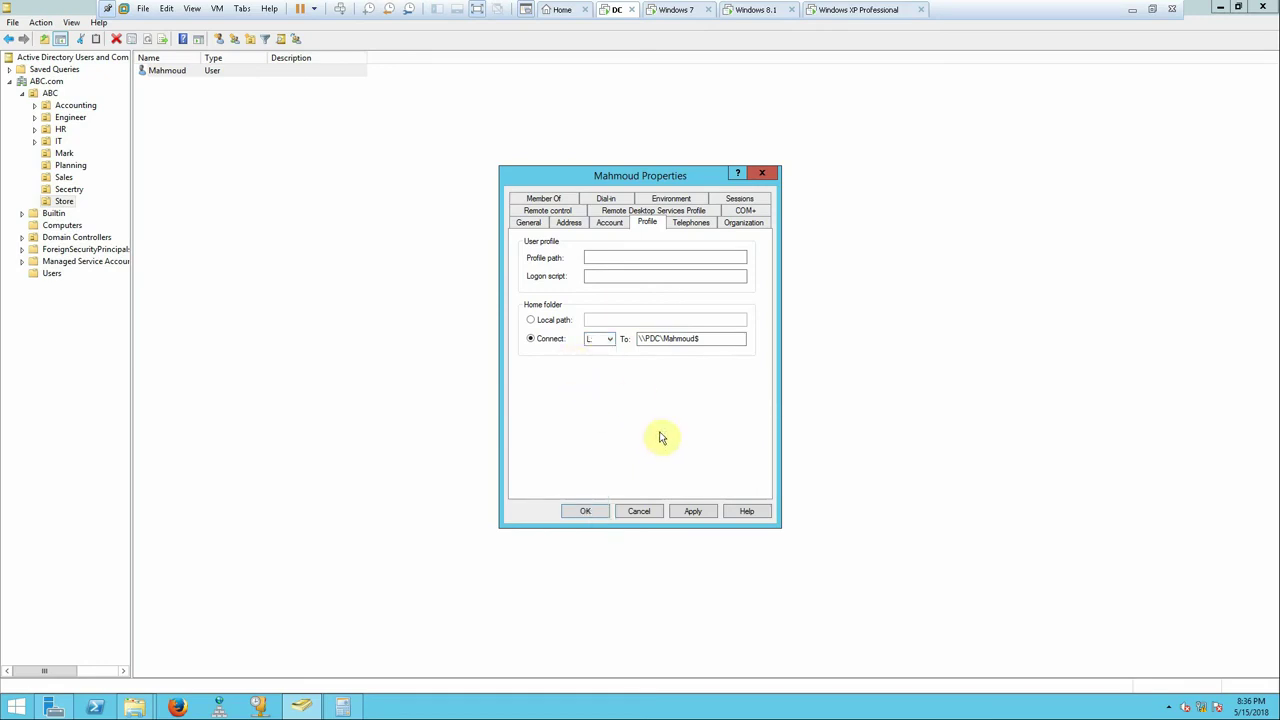
{"action": "left_click", "coordinate": [695, 511]}
{"action": "left_click", "coordinate": [770, 437]}
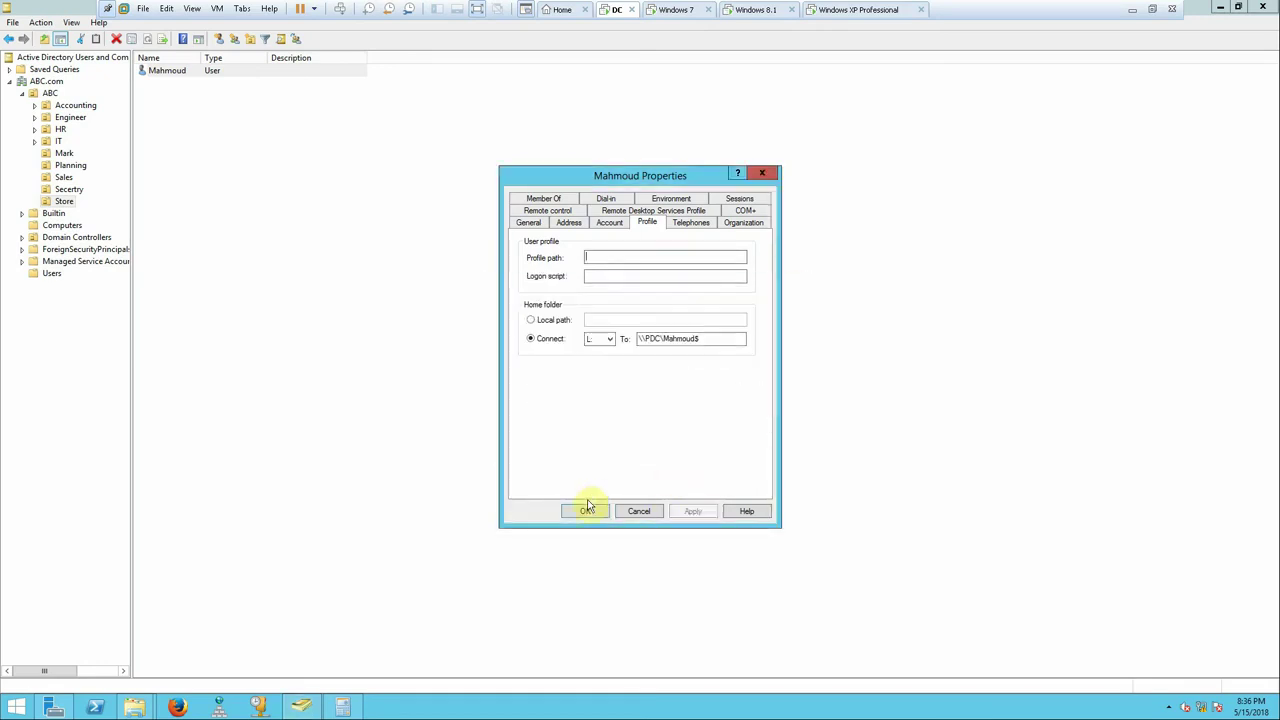
{"action": "left_click", "coordinate": [586, 511]}
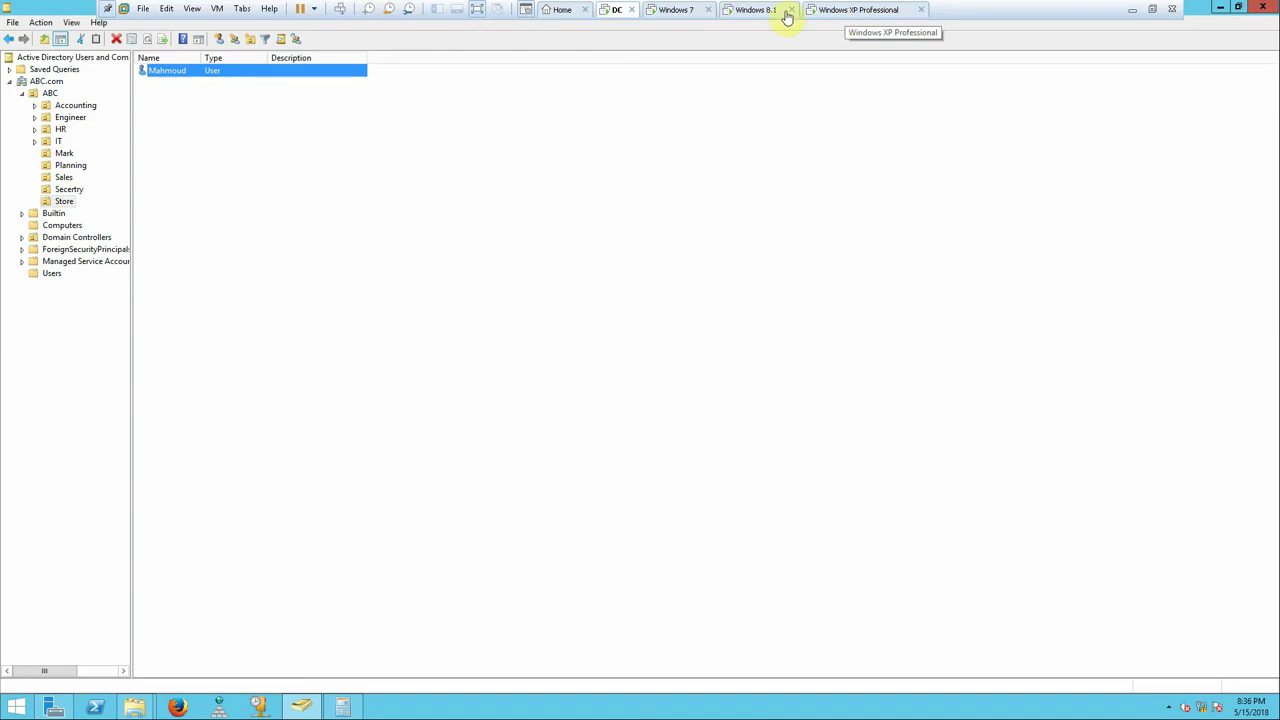
{"action": "left_click", "coordinate": [741, 11]}
- On Windows 8.1, sign in as the Store domain user with its password, then return to the DC
{"action": "left_click", "coordinate": [191, 8]}
{"action": "left_click", "coordinate": [592, 243]}
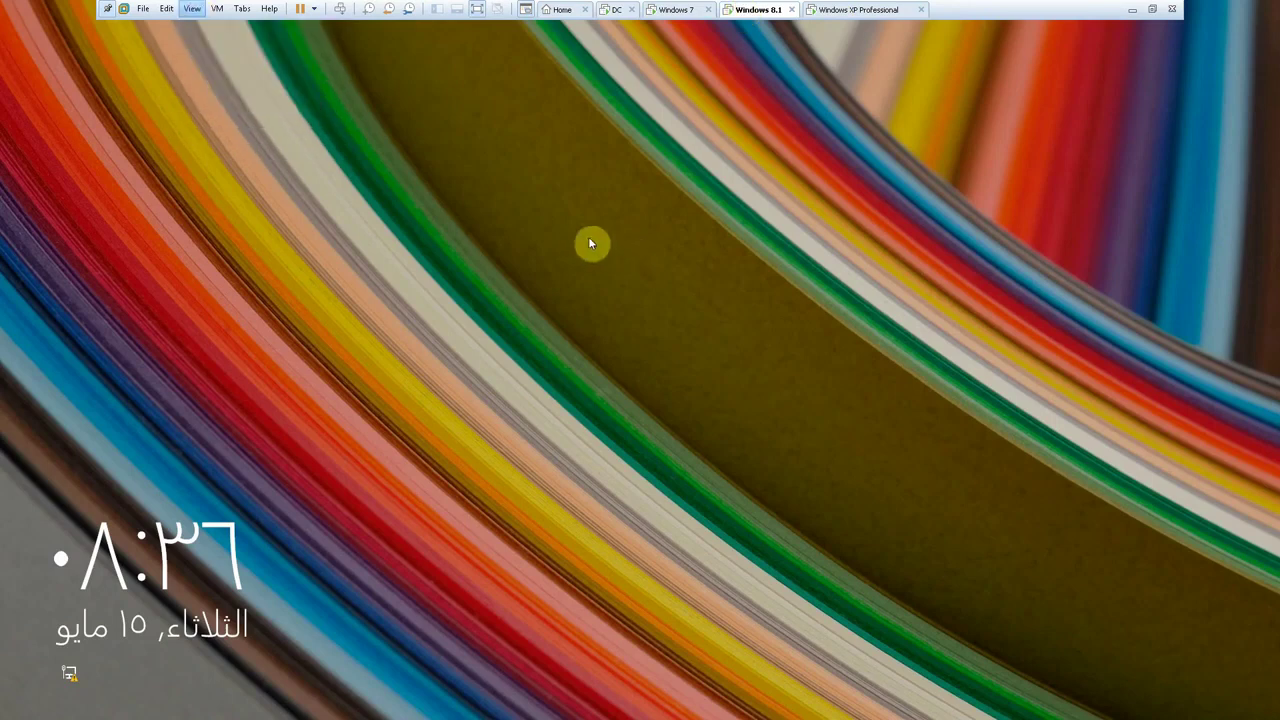
{"action": "left_click", "coordinate": [588, 240]}
{"action": "left_click", "coordinate": [434, 237]}
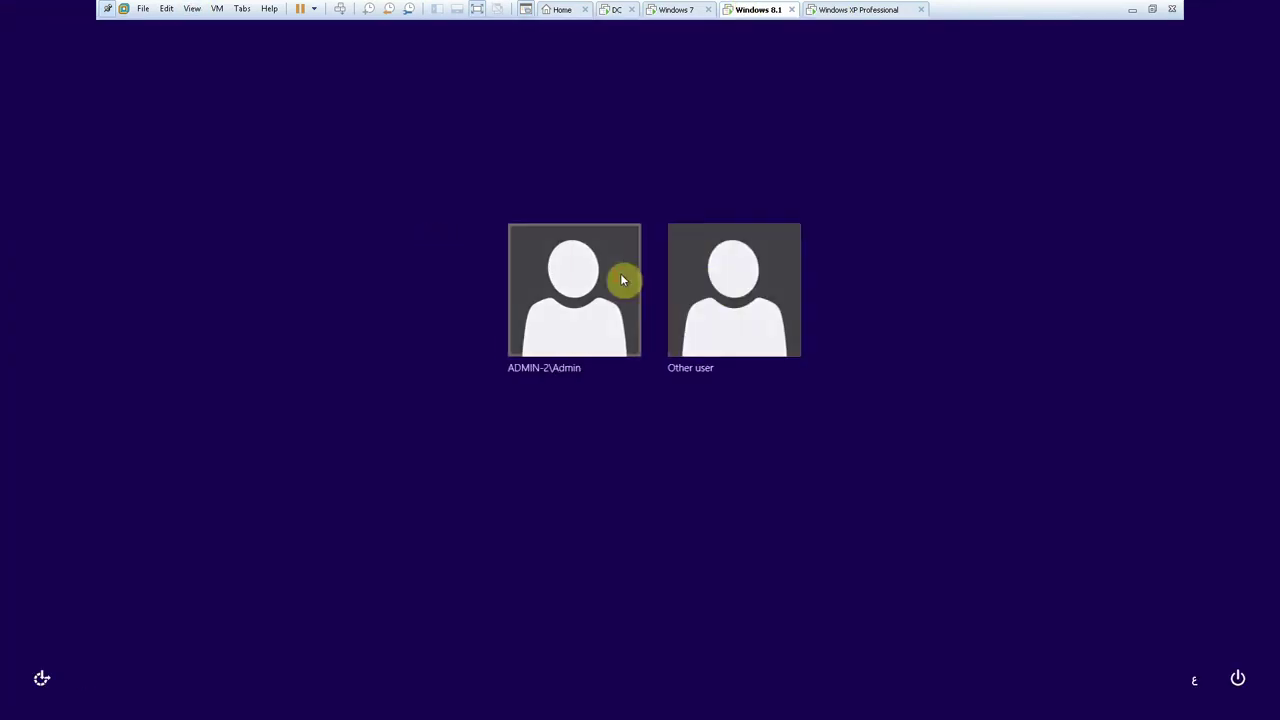
{"action": "left_click", "coordinate": [699, 286]}
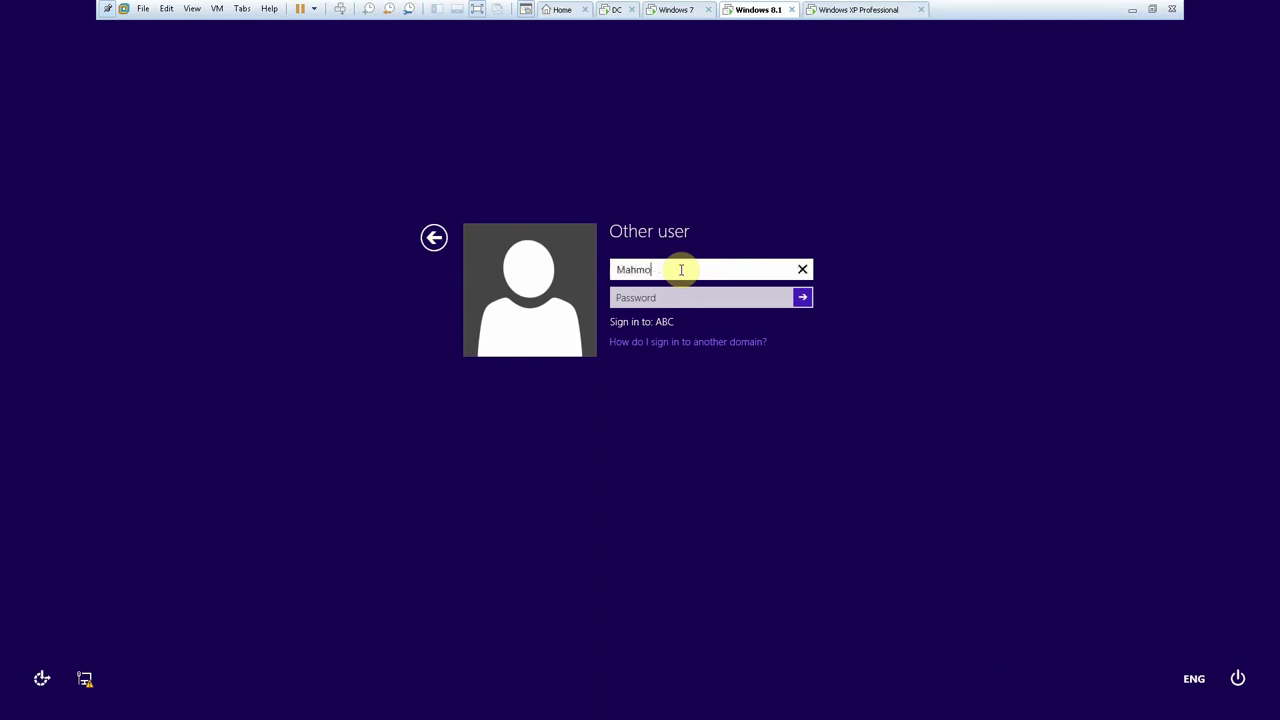
{"action": "type", "text": "Mahmoud"}
{"action": "key", "text": "Tab"}
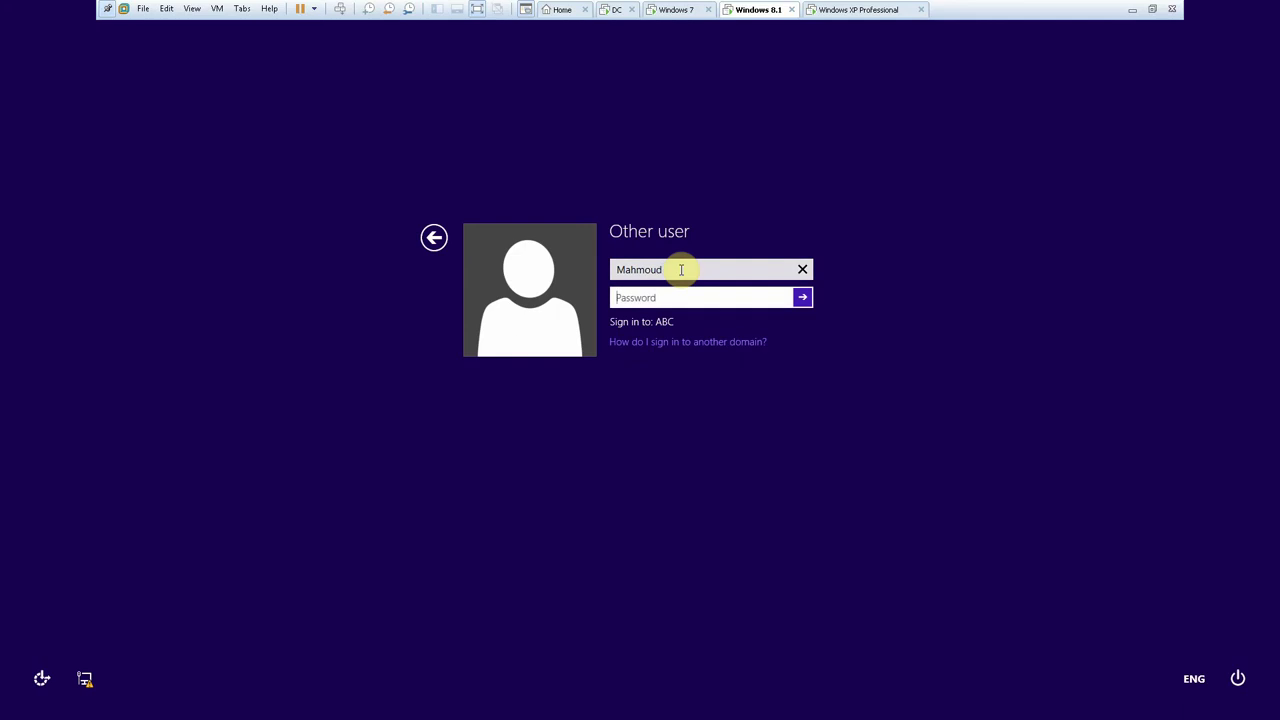
{"action": "key", "text": "Return"}
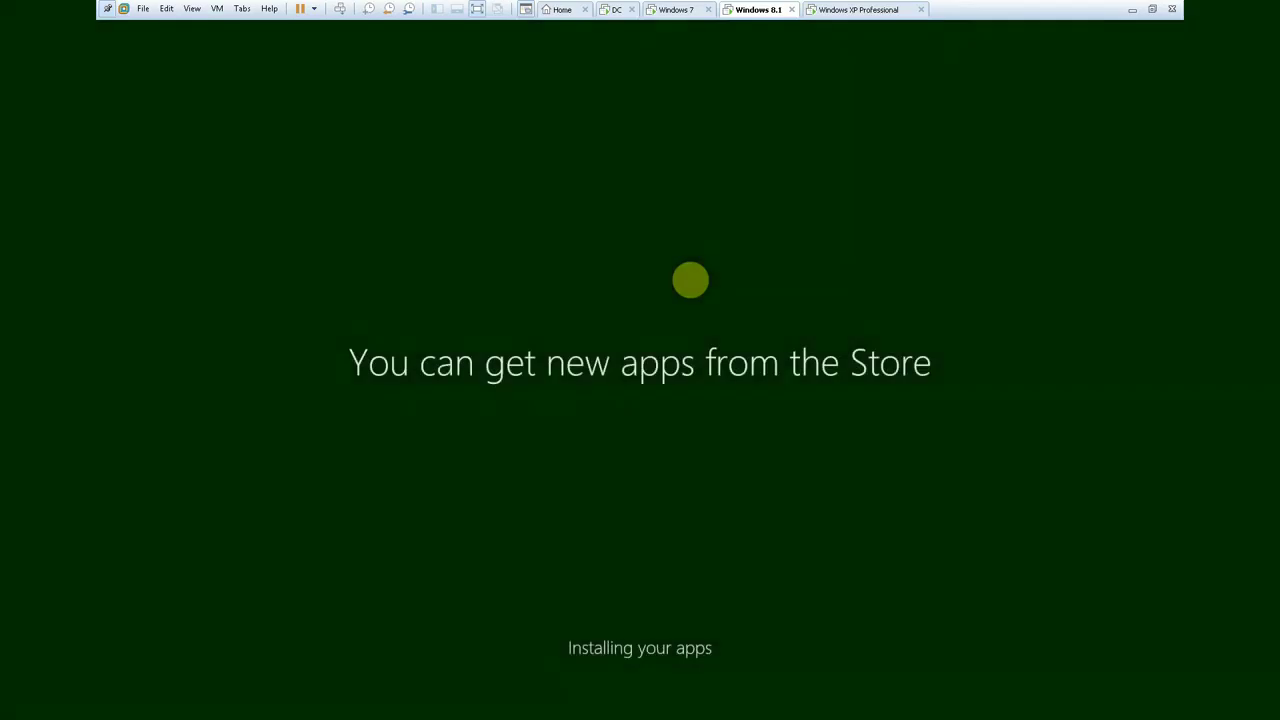
{"action": "left_click", "coordinate": [660, 9]}
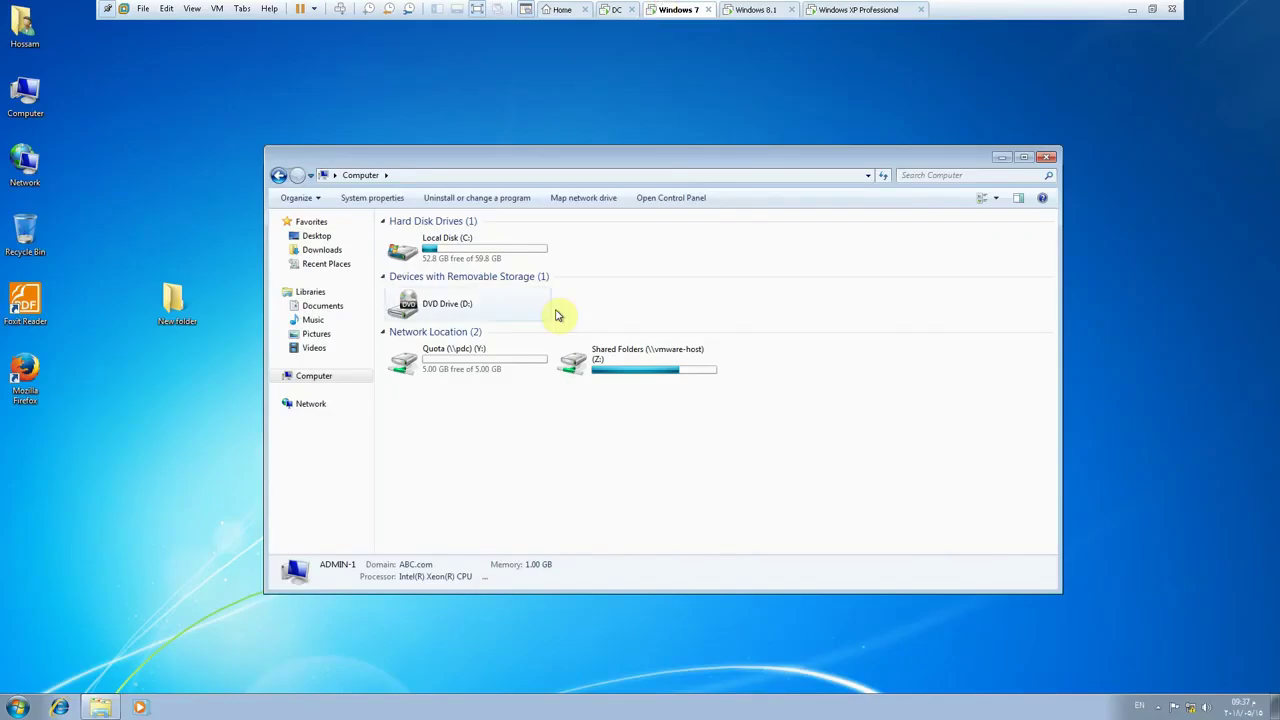
{"action": "left_click", "coordinate": [612, 9]}
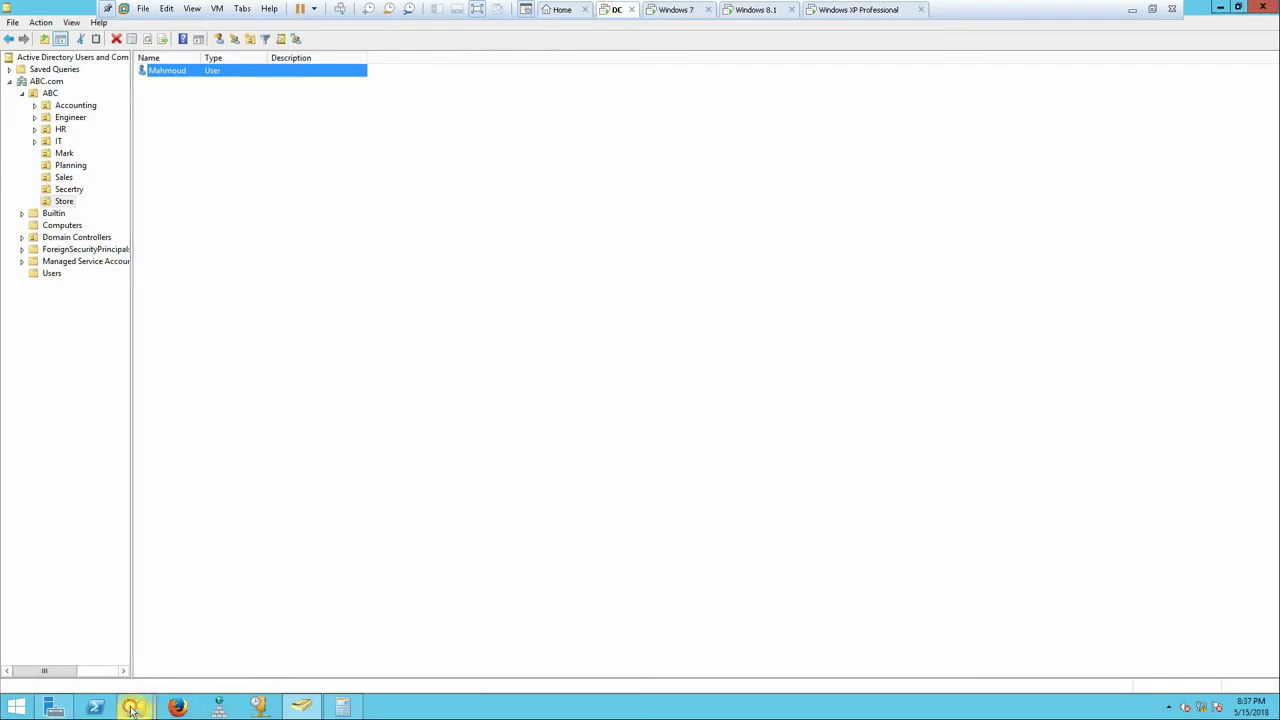
- Open the quota entries of New Volume (E:) from This PC
{"action": "left_click", "coordinate": [133, 705]}
{"action": "left_click", "coordinate": [103, 650]}
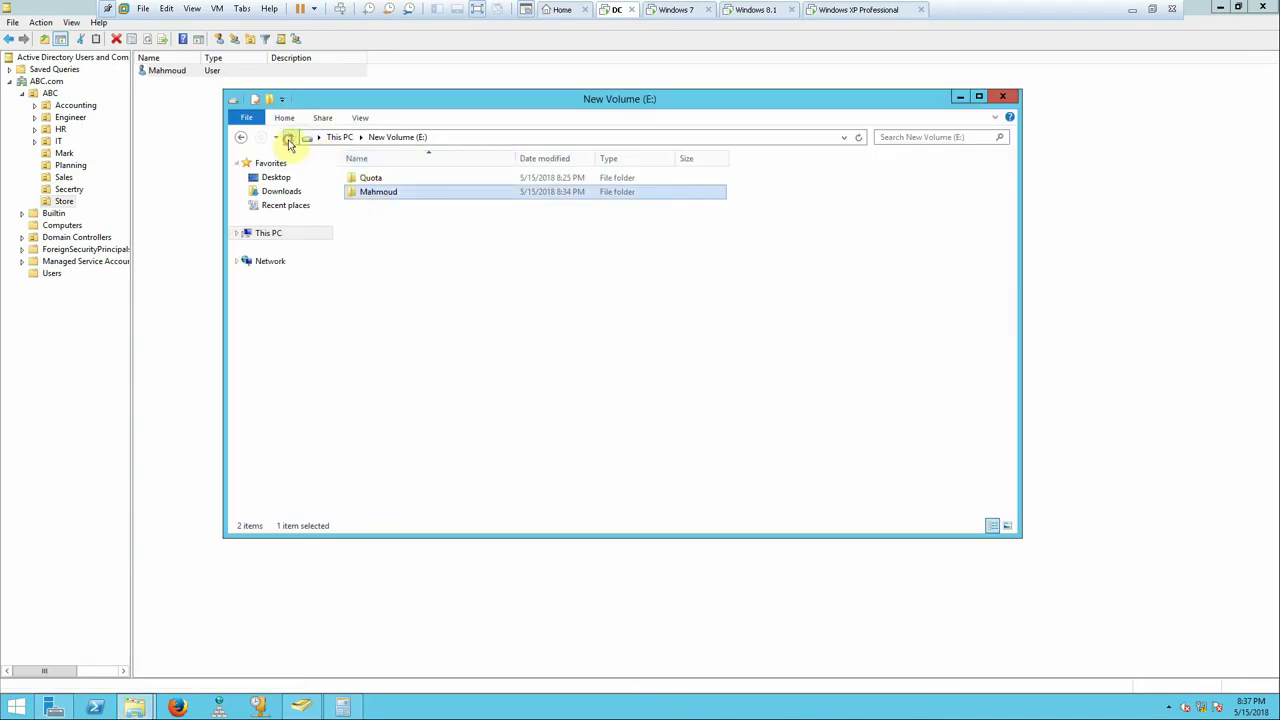
{"action": "left_click", "coordinate": [289, 140]}
{"action": "right_click", "coordinate": [766, 282]}
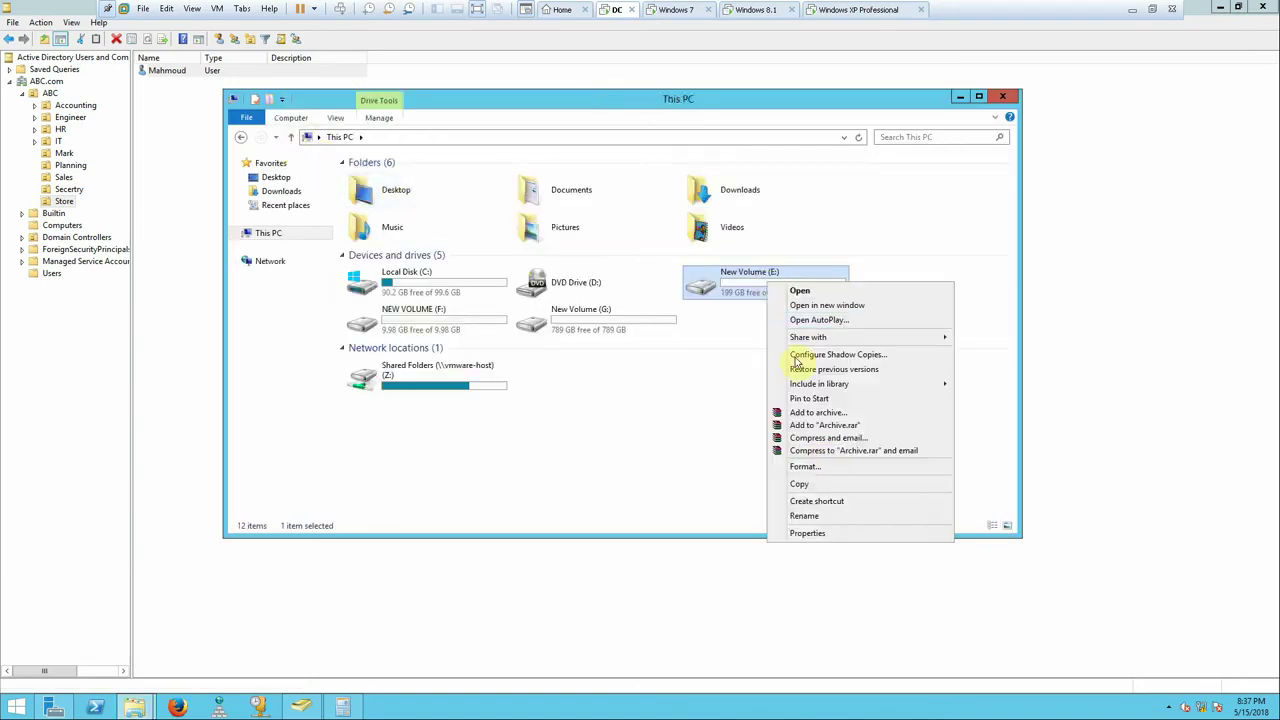
{"action": "left_click", "coordinate": [826, 534]}
{"action": "left_click_drag", "start_coordinate": [894, 289], "coordinate": [783, 212]}
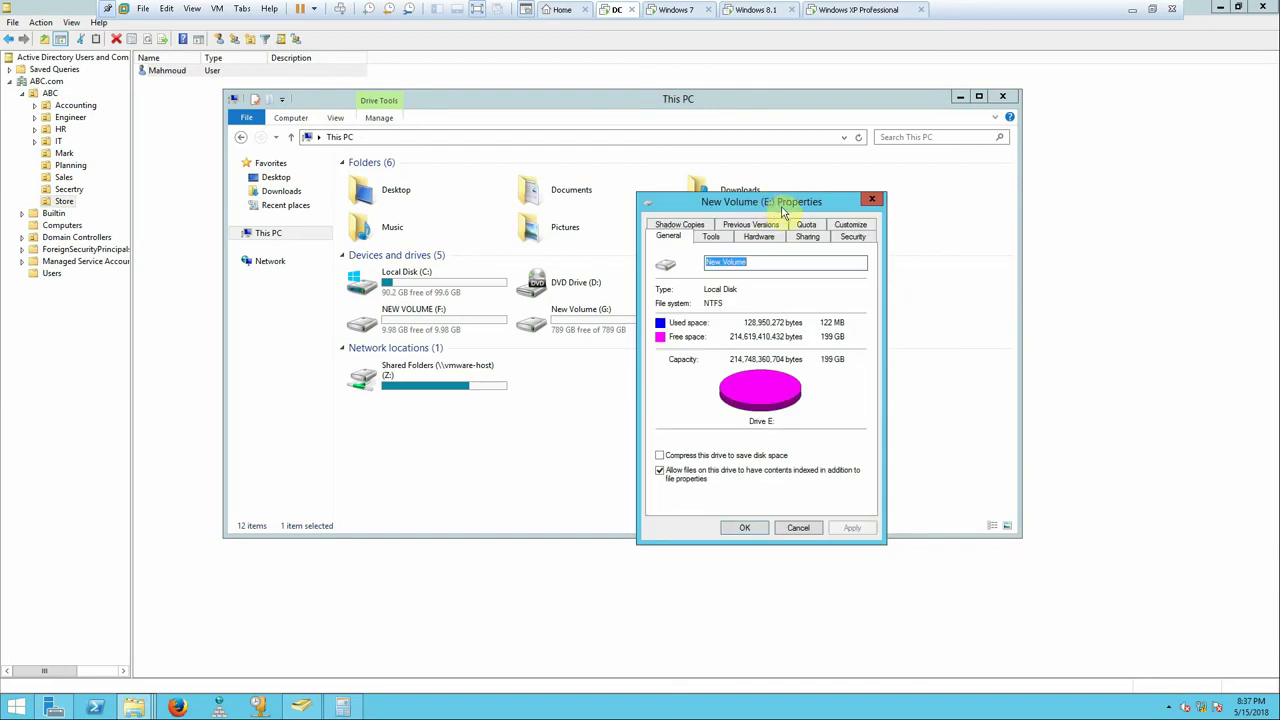
{"action": "left_click", "coordinate": [806, 224]}
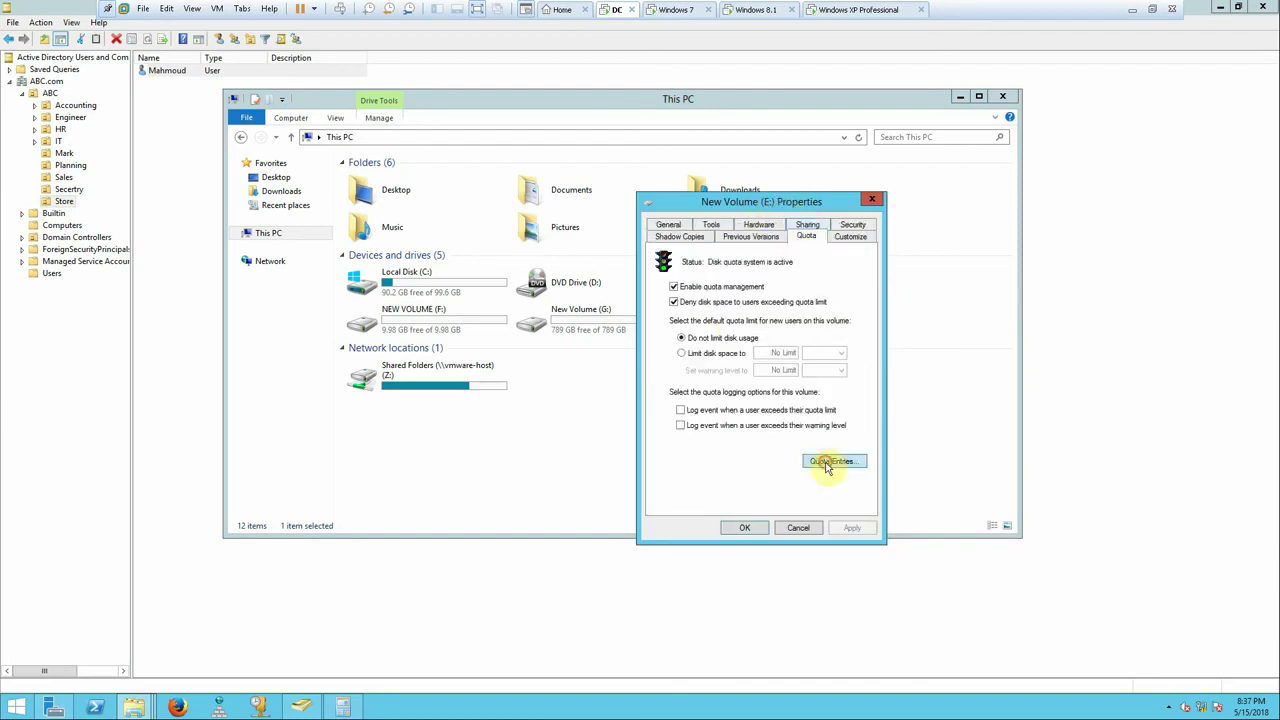
{"action": "left_click", "coordinate": [830, 461]}
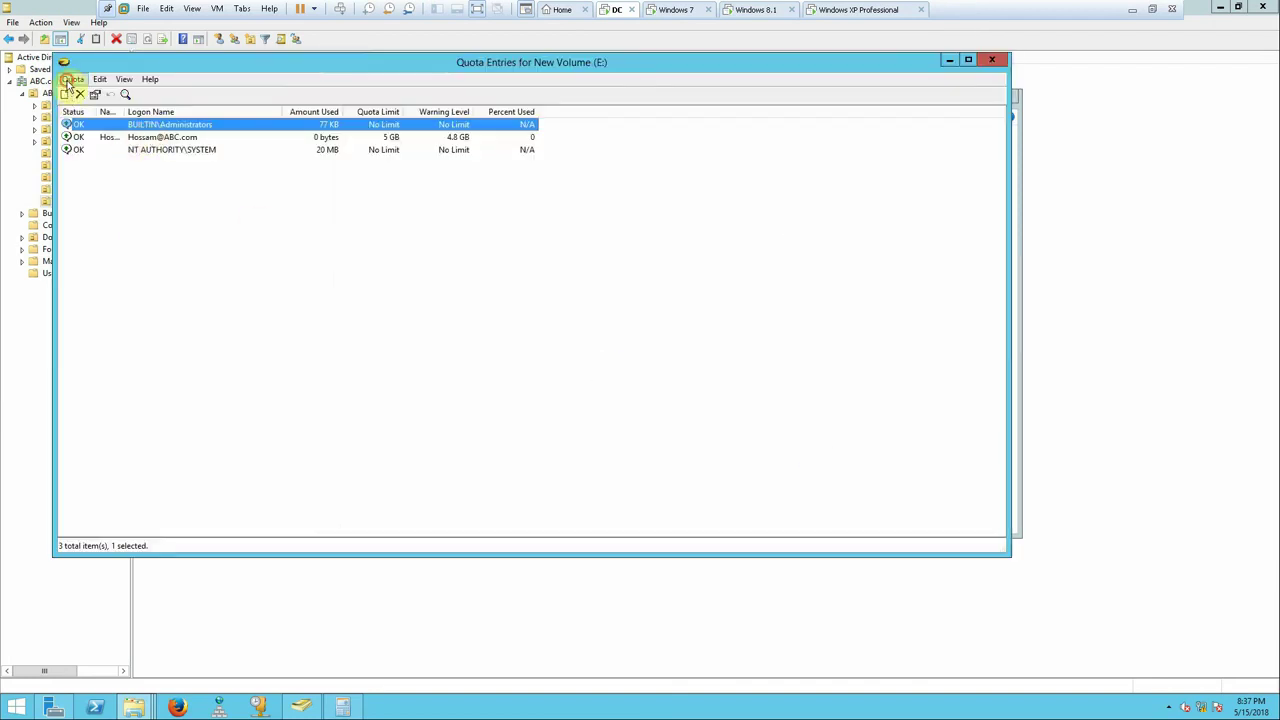
- Start a new quota entry and pick the domain user from a partial name
{"action": "left_click", "coordinate": [68, 80]}
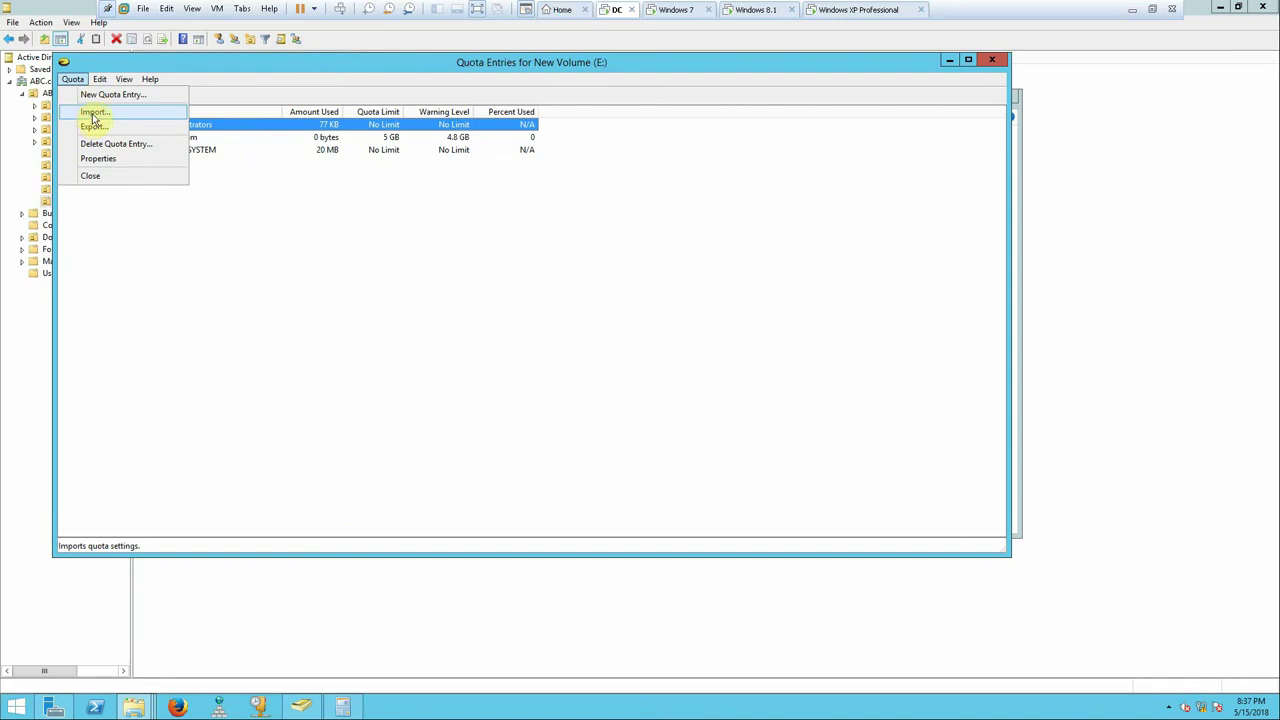
{"action": "left_click", "coordinate": [103, 95]}
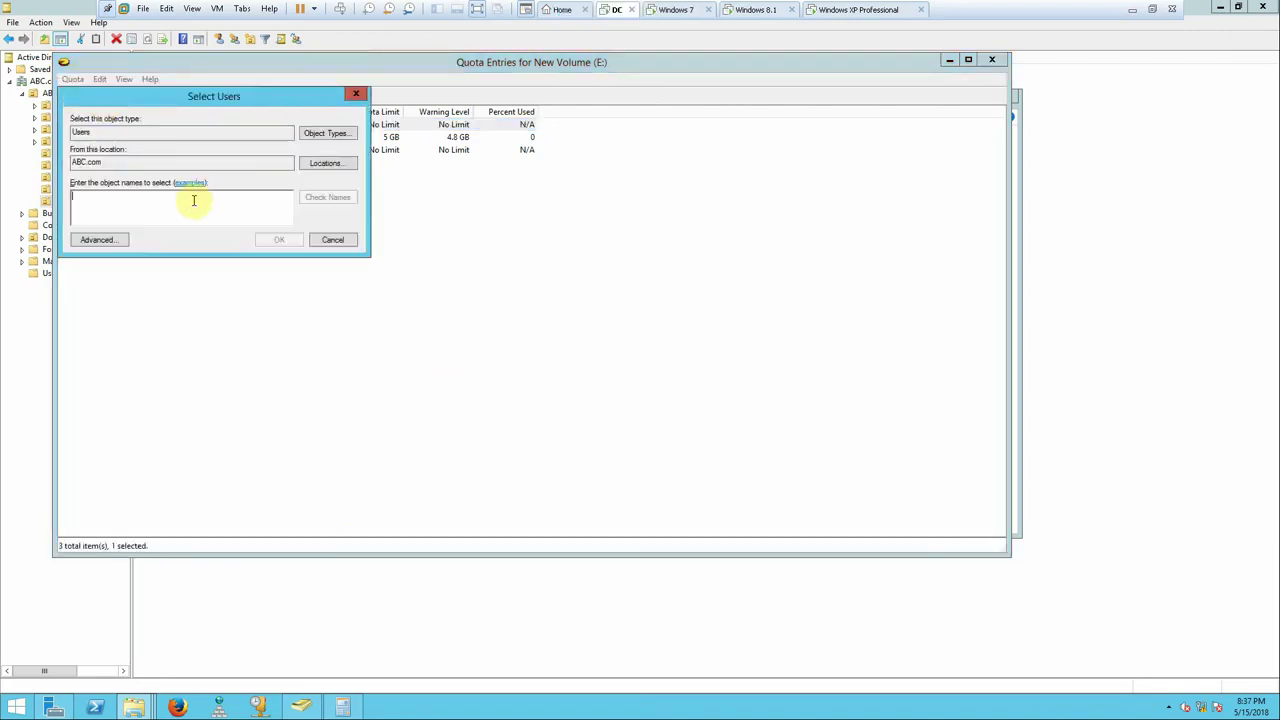
{"action": "type", "text": "ma"}
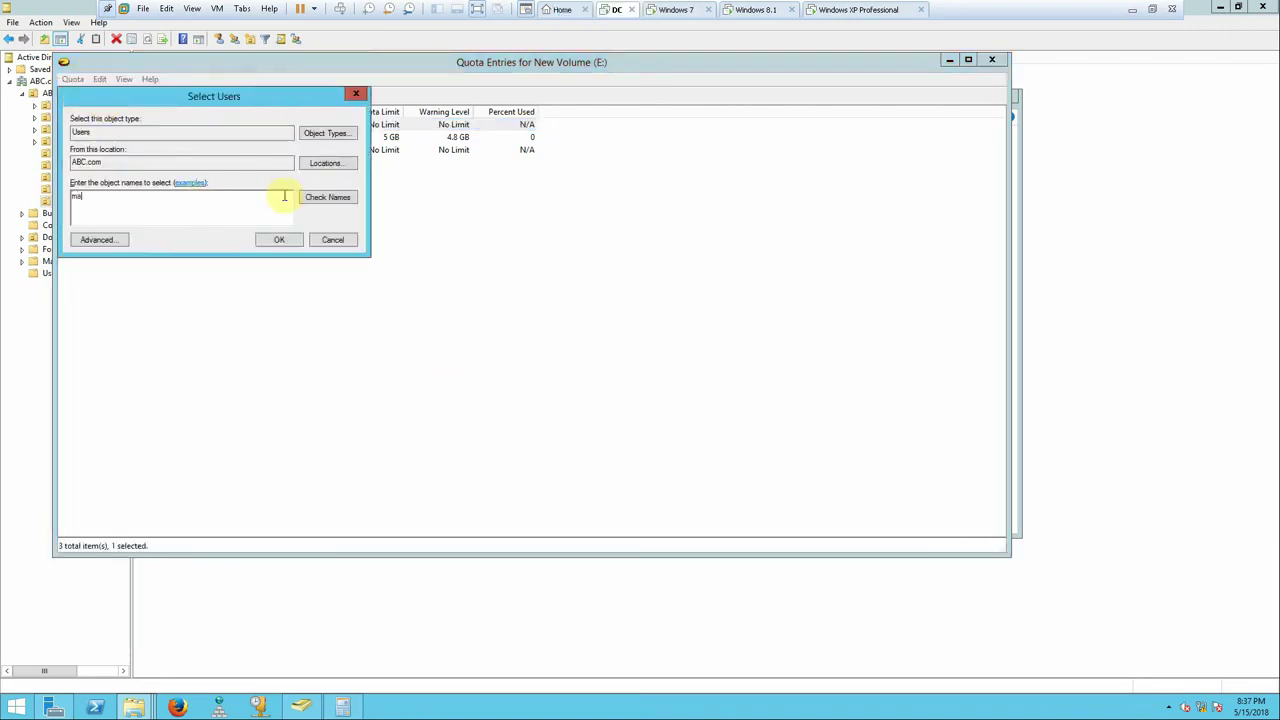
{"action": "left_click", "coordinate": [318, 198]}
{"action": "left_click", "coordinate": [282, 240]}
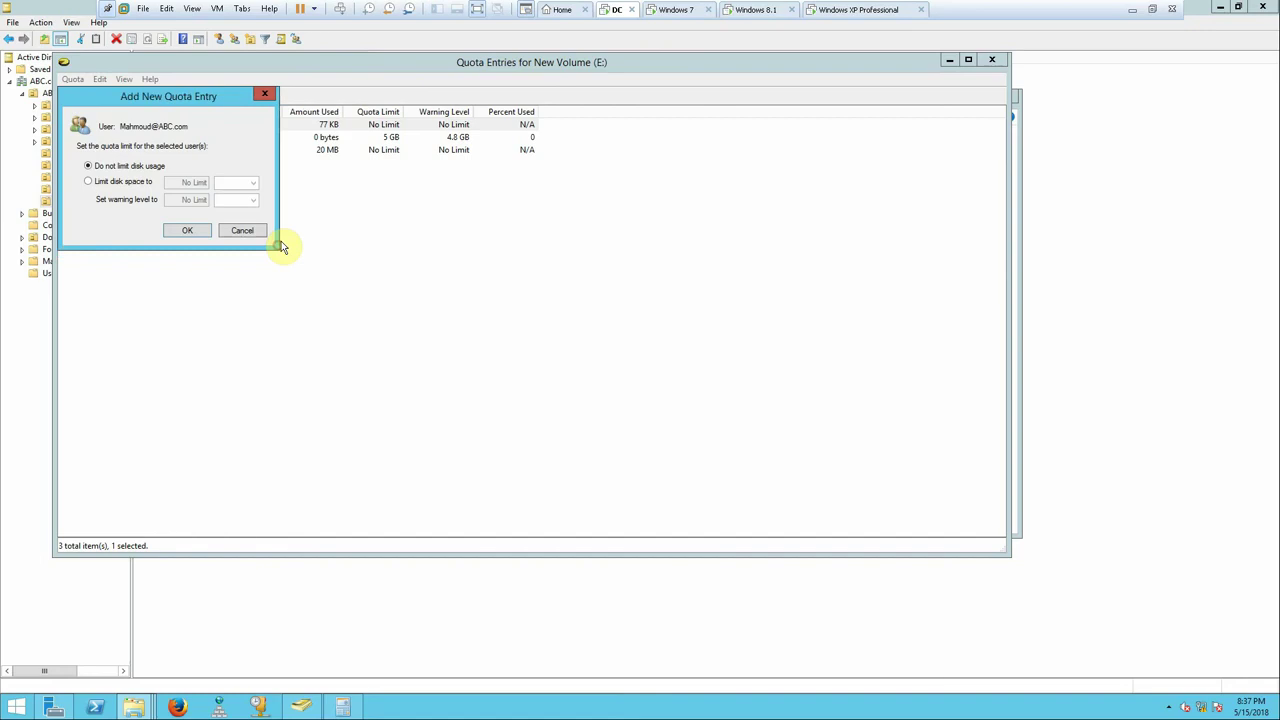
- Give the user a 10 GB limit with a warning level in GB, add it, and close the dialogs
{"action": "left_click", "coordinate": [128, 182]}
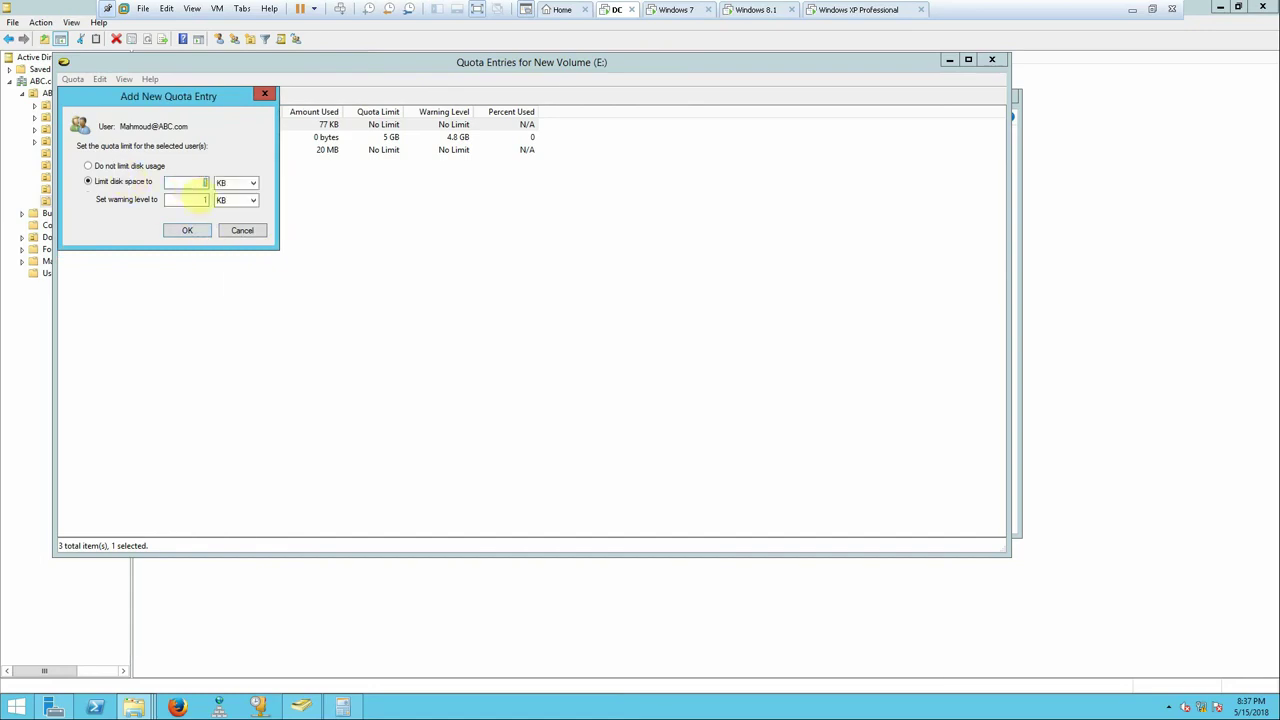
{"action": "left_click", "coordinate": [248, 183]}
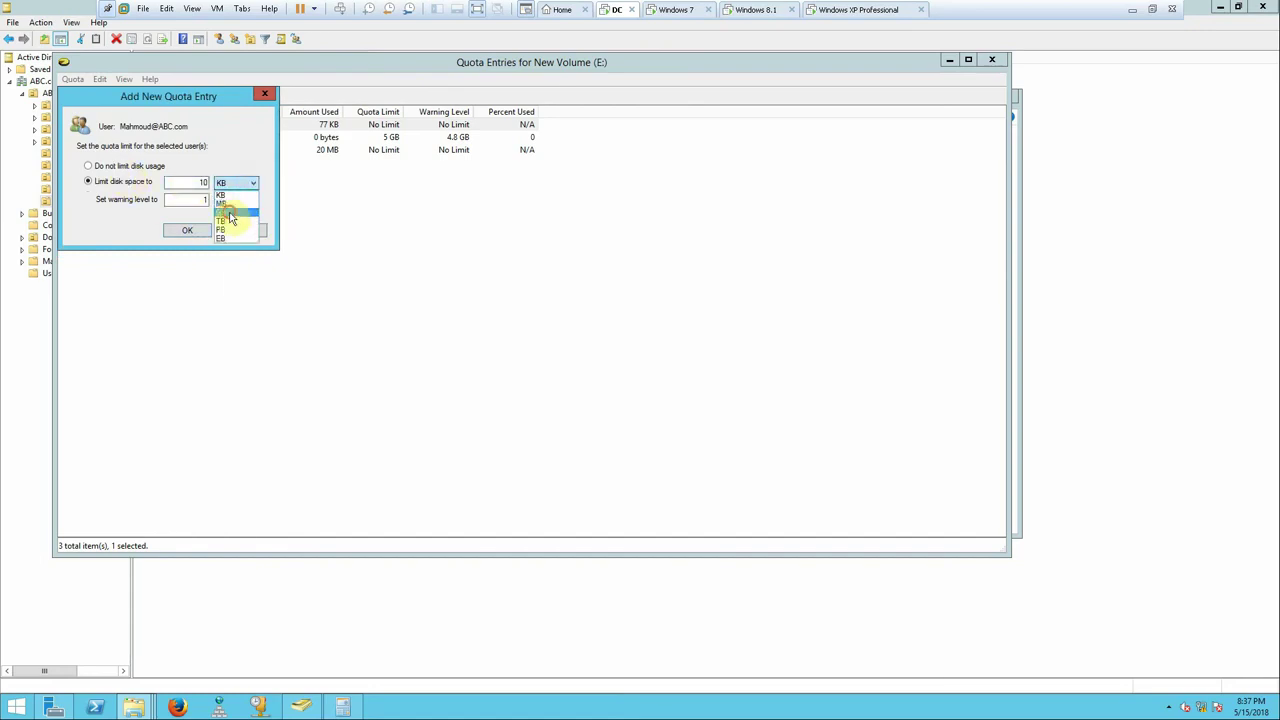
{"action": "left_click", "coordinate": [232, 214]}
{"action": "double_click", "coordinate": [179, 199]}
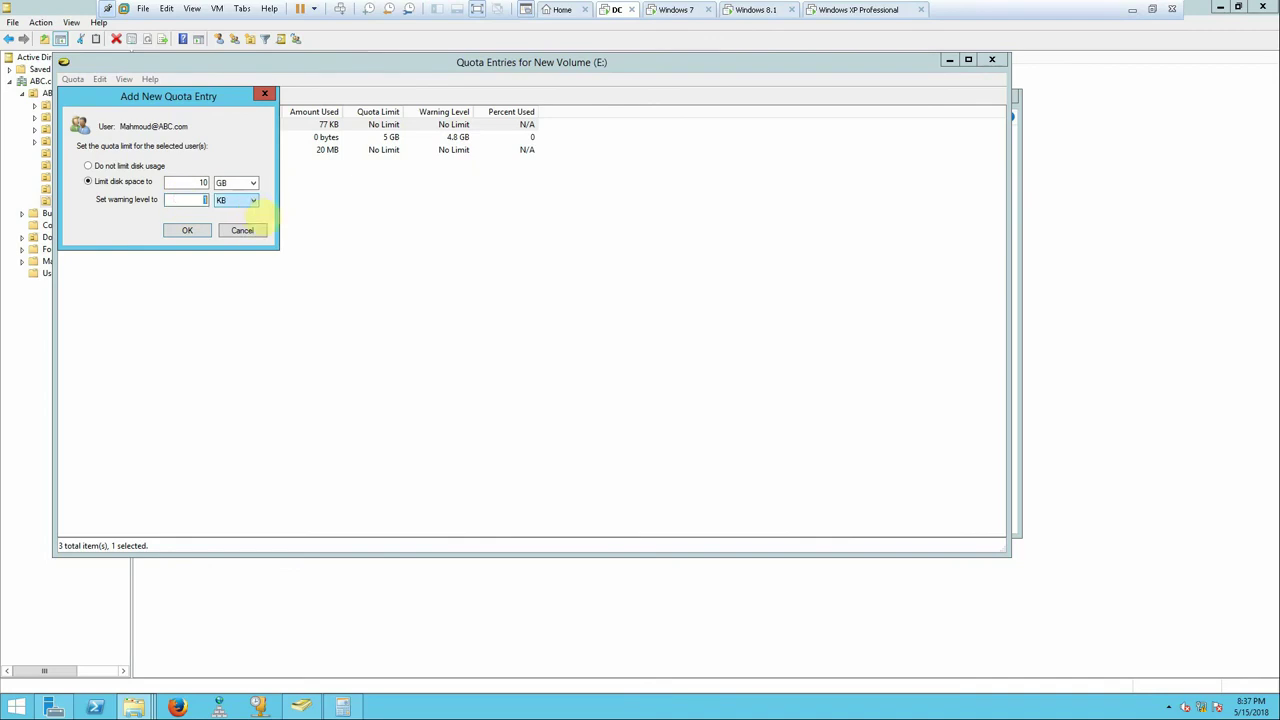
{"action": "type", "text": "50"}
{"action": "left_click", "coordinate": [241, 203]}
{"action": "left_click", "coordinate": [245, 198]}
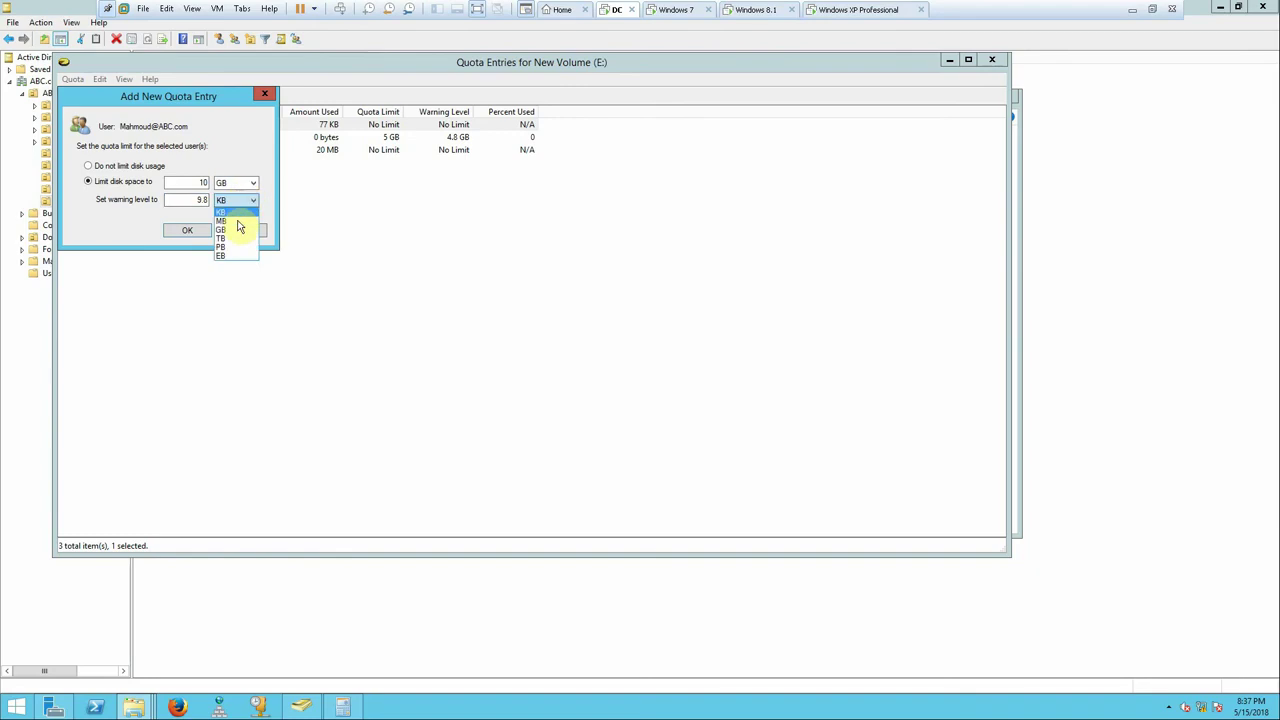
{"action": "left_click", "coordinate": [236, 232]}
{"action": "left_click", "coordinate": [192, 231]}
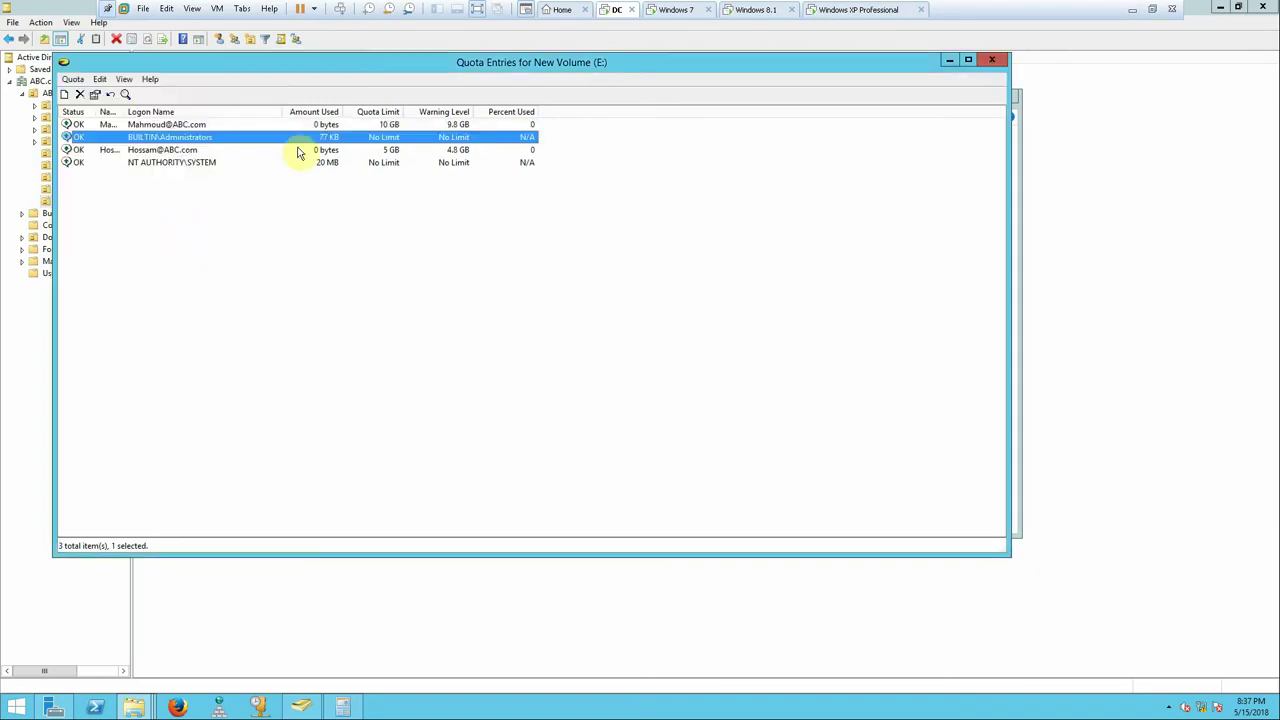
{"action": "left_click", "coordinate": [991, 60]}
{"action": "left_click", "coordinate": [750, 527]}
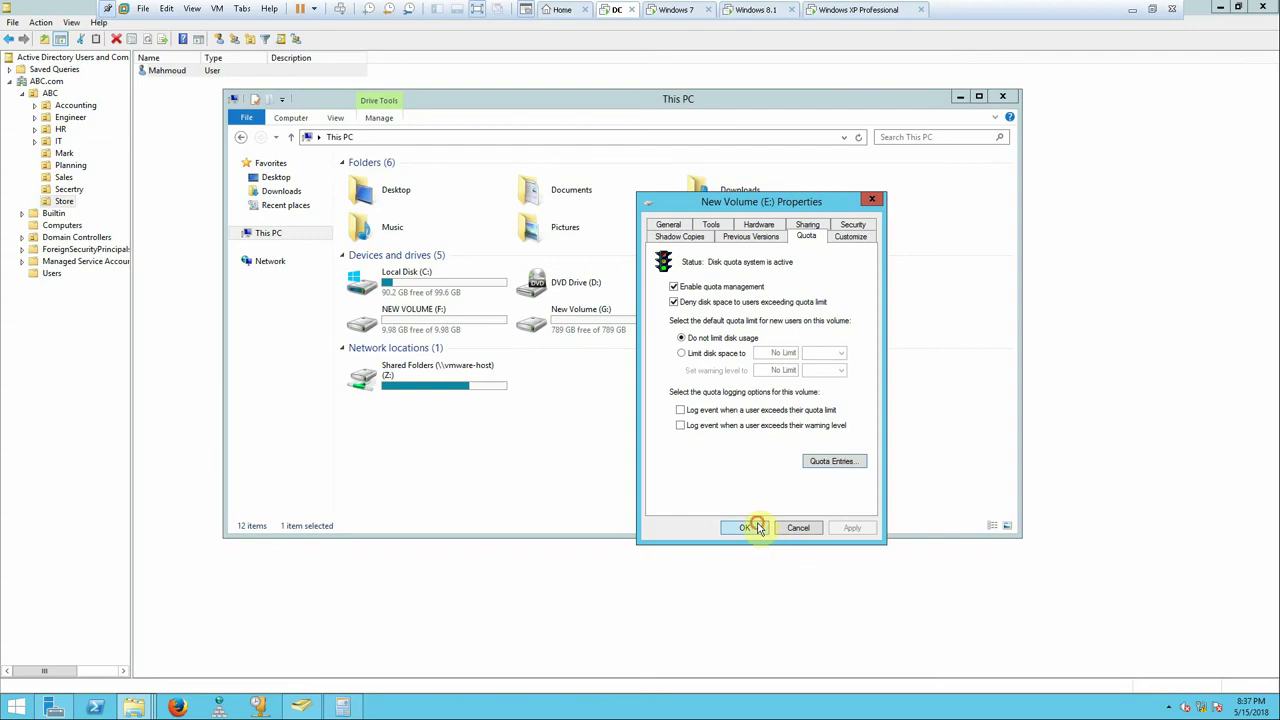
{"action": "left_click", "coordinate": [765, 10]}
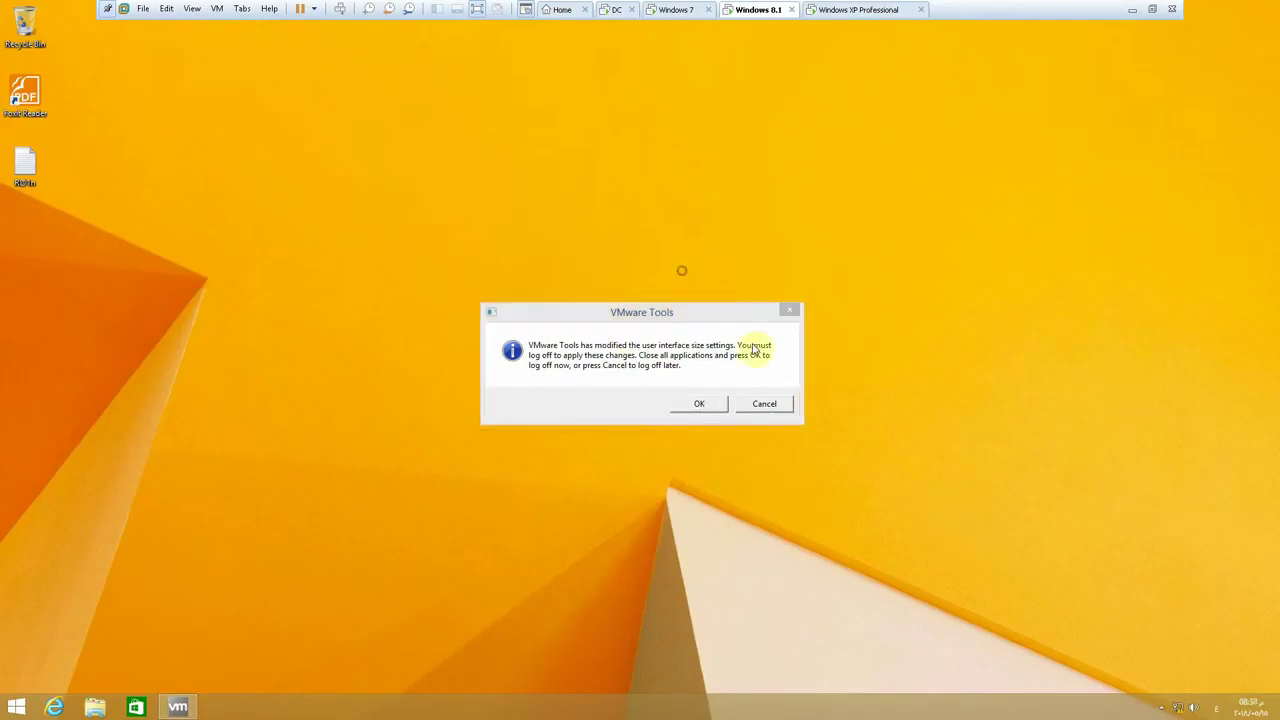
- Dismiss the VMware Tools log-off prompt and check that drive L: in This PC shows 10.0 GB free
{"action": "left_click", "coordinate": [762, 403]}
{"action": "left_click", "coordinate": [94, 707]}
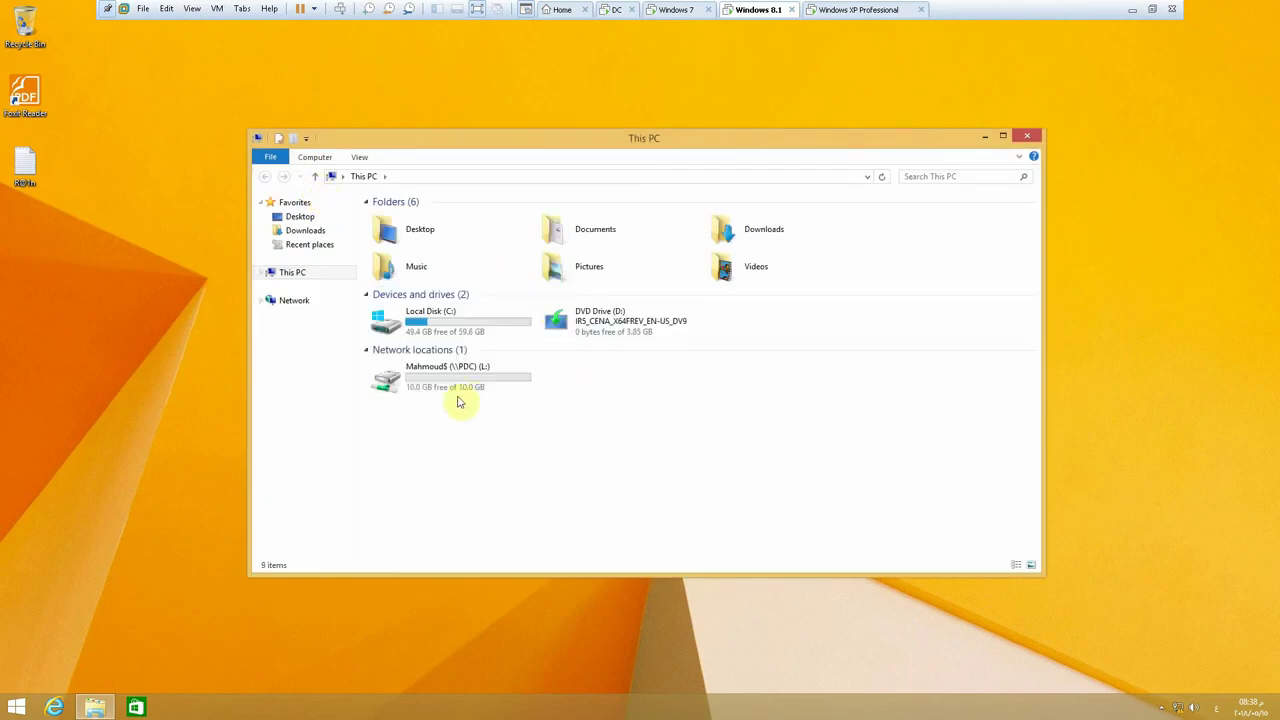
{"action": "mouse_move", "coordinate": [480, 386]}
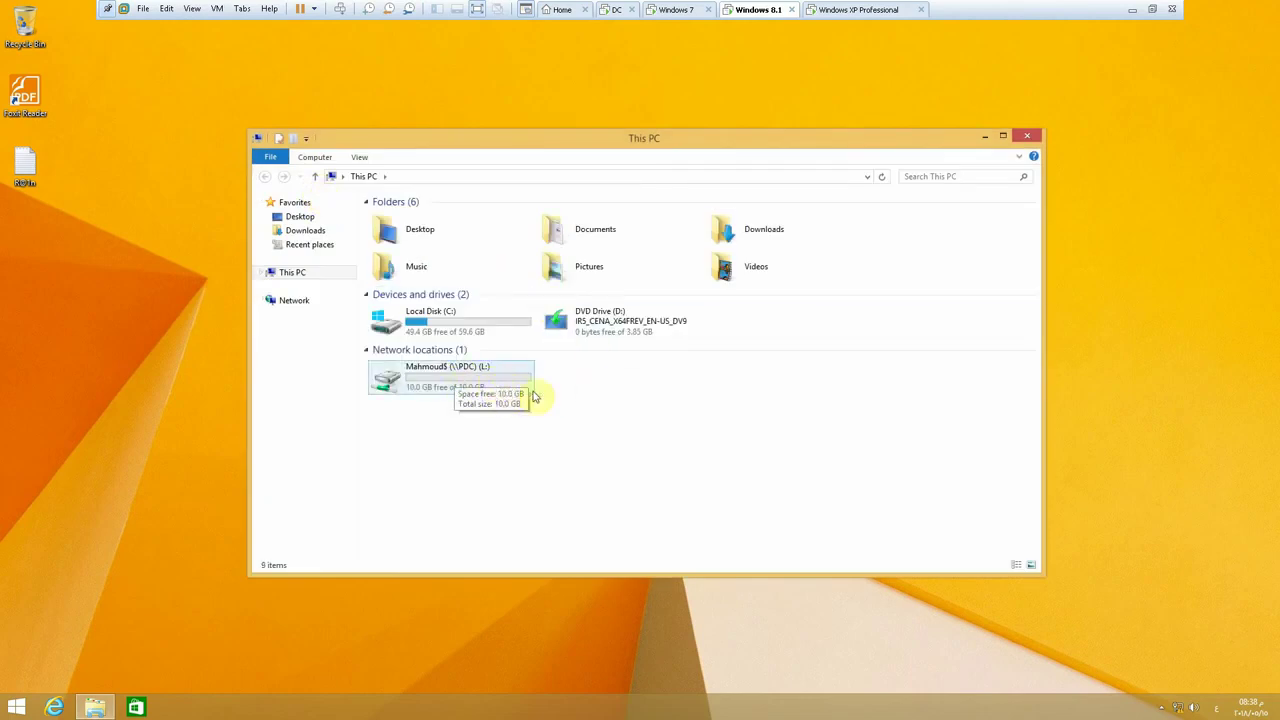
{"action": "left_click", "coordinate": [852, 12]}
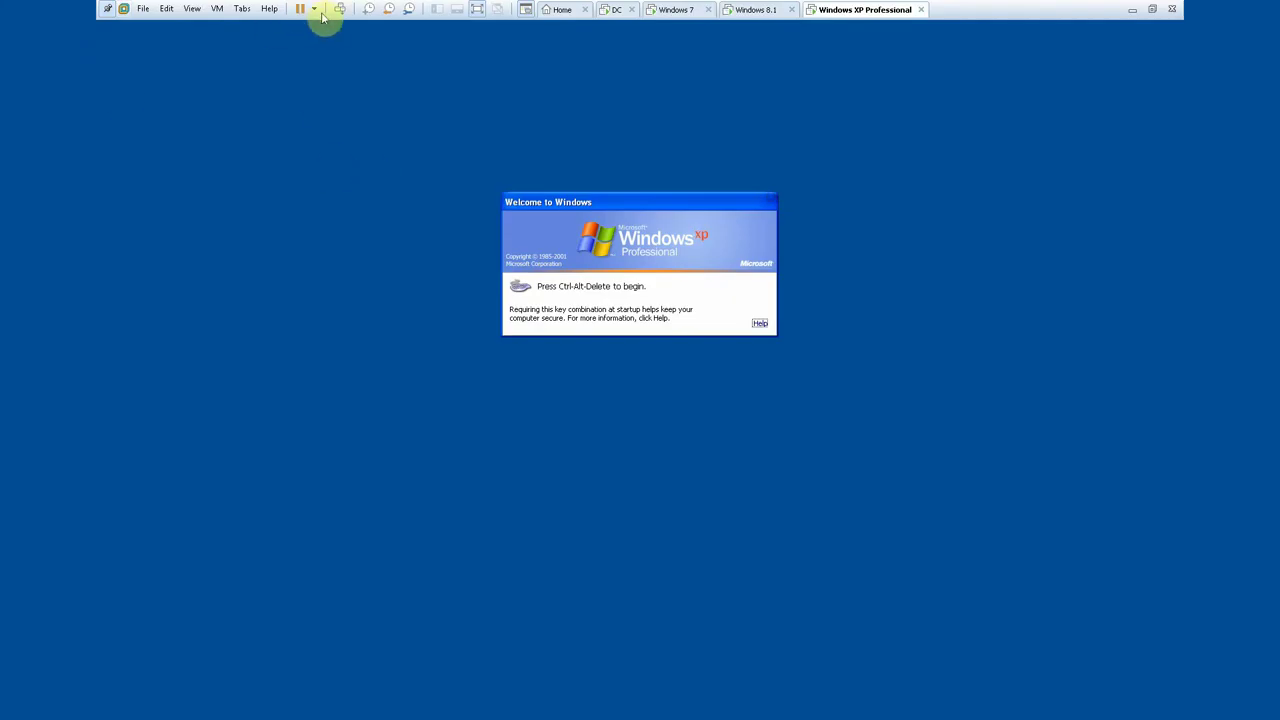
- Log on to Windows XP in the ABC domain with the Store user's account and password
{"action": "left_click", "coordinate": [340, 12]}
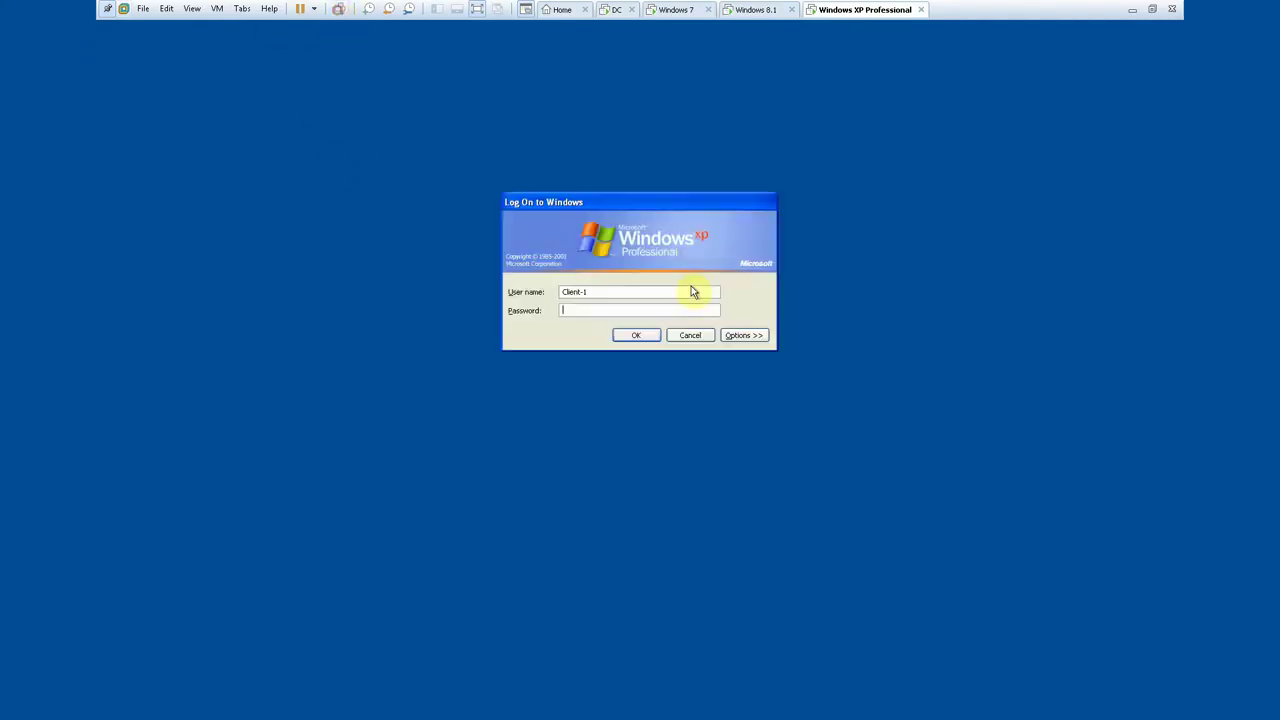
{"action": "left_click", "coordinate": [744, 336]}
{"action": "double_click", "coordinate": [614, 289]}
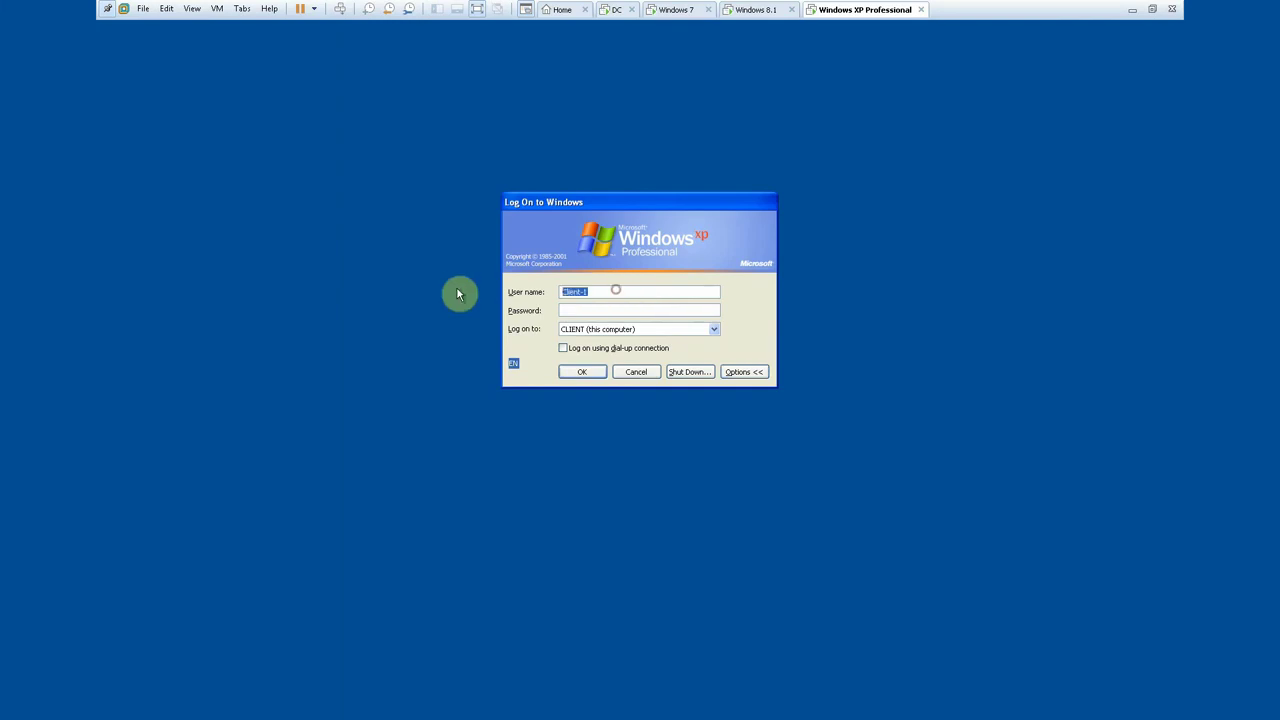
{"action": "left_click", "coordinate": [714, 330]}
{"action": "left_click", "coordinate": [640, 341]}
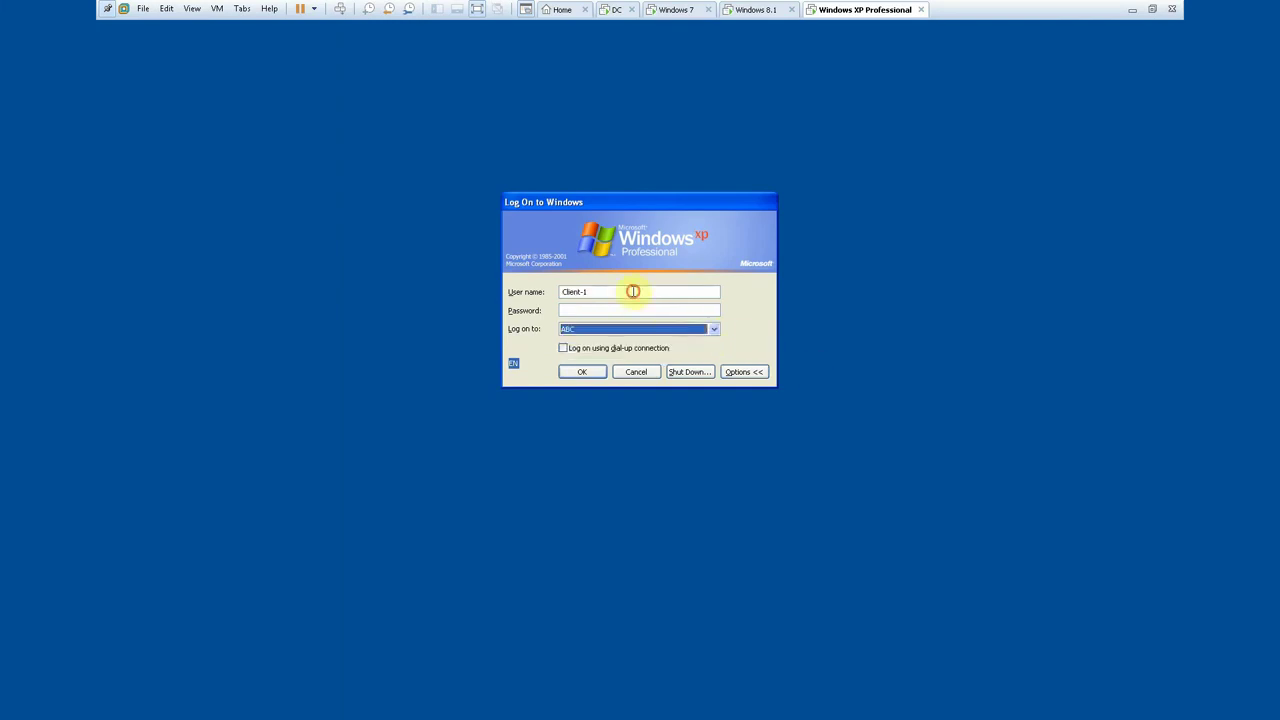
{"action": "left_click_drag", "start_coordinate": [634, 289], "coordinate": [478, 289]}
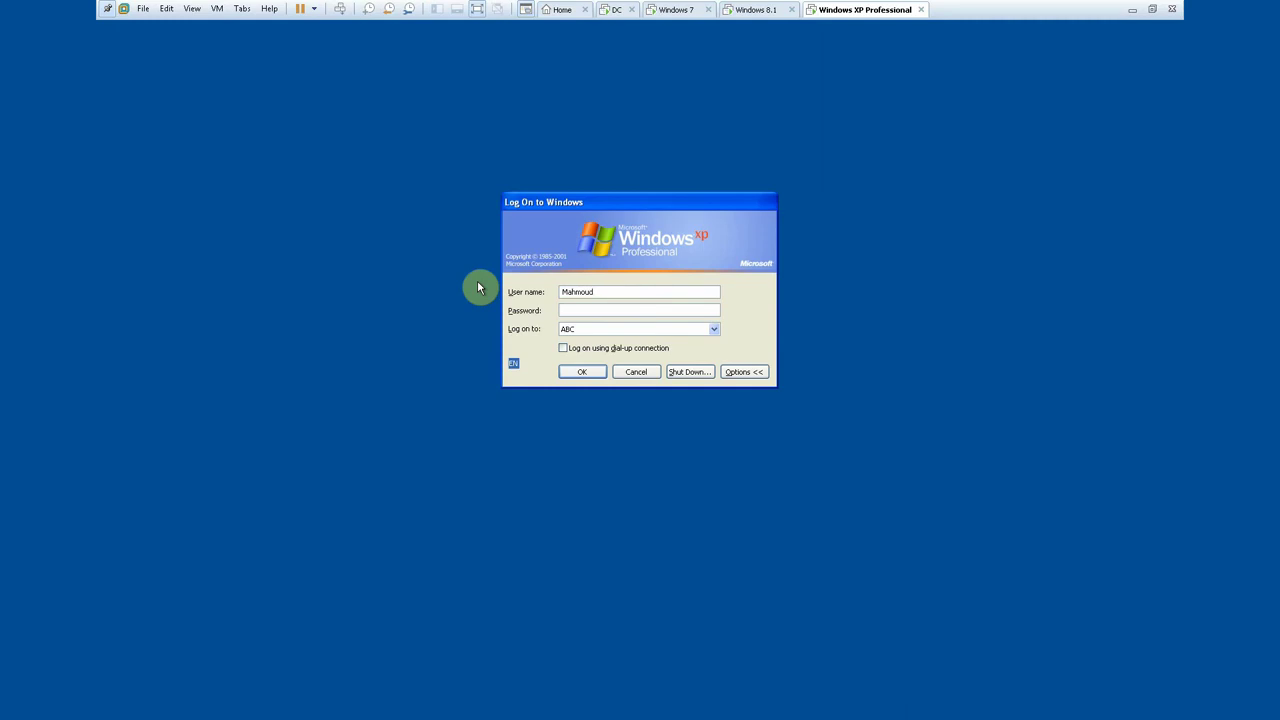
{"action": "key", "text": "Return"}
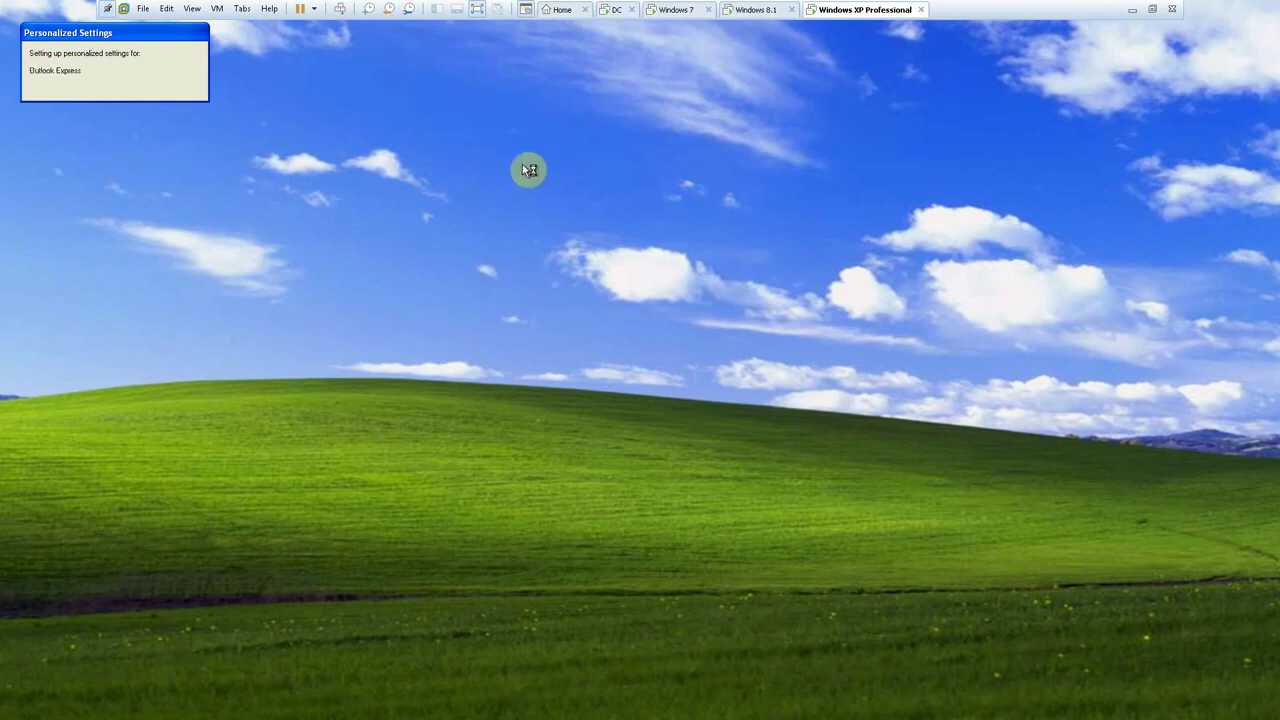
{"action": "left_click", "coordinate": [38, 705]}
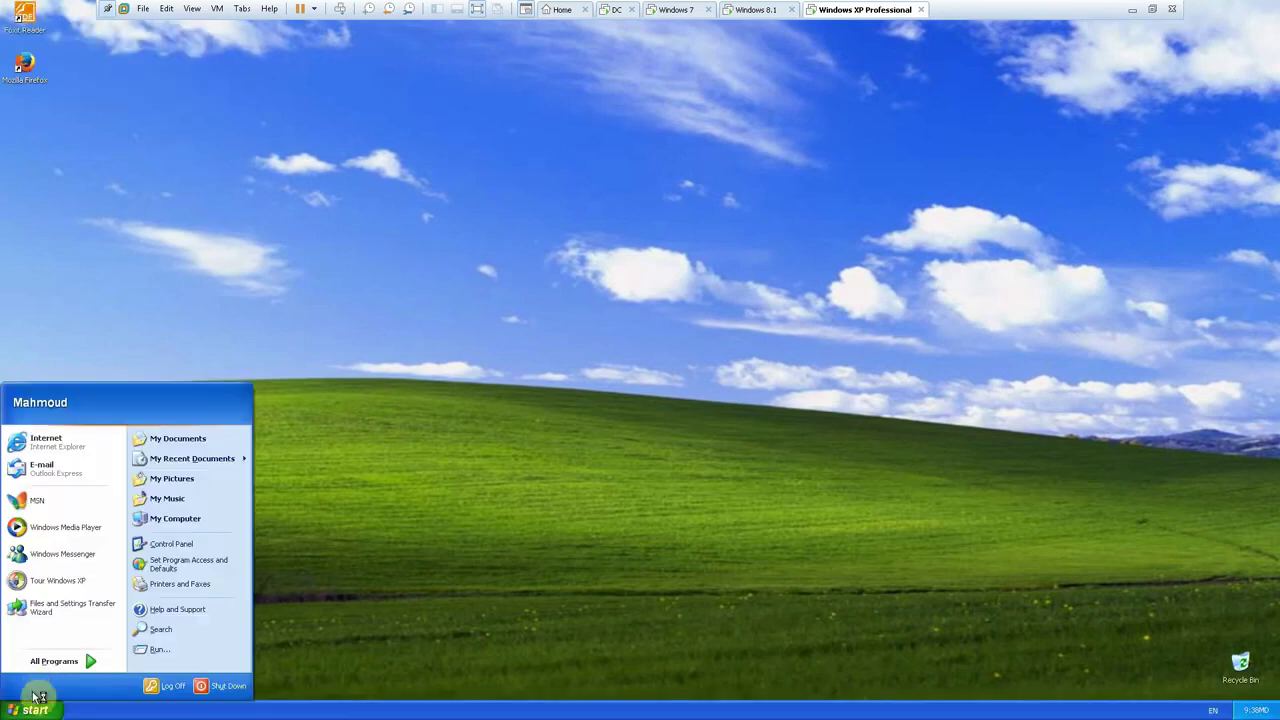
- Open My Computer on XP and select the mapped network drive L: showing 10.0 GB
{"action": "left_click", "coordinate": [178, 520]}
{"action": "left_click", "coordinate": [315, 348]}
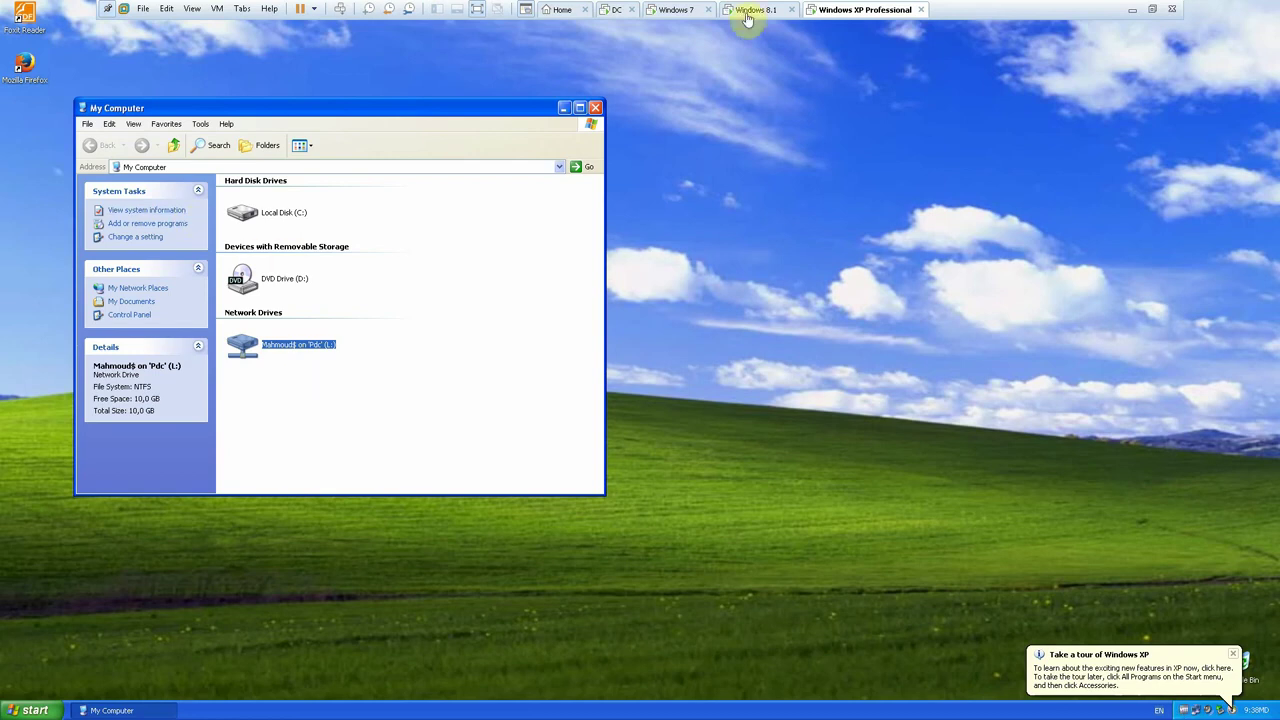
{"action": "left_click", "coordinate": [605, 14]}
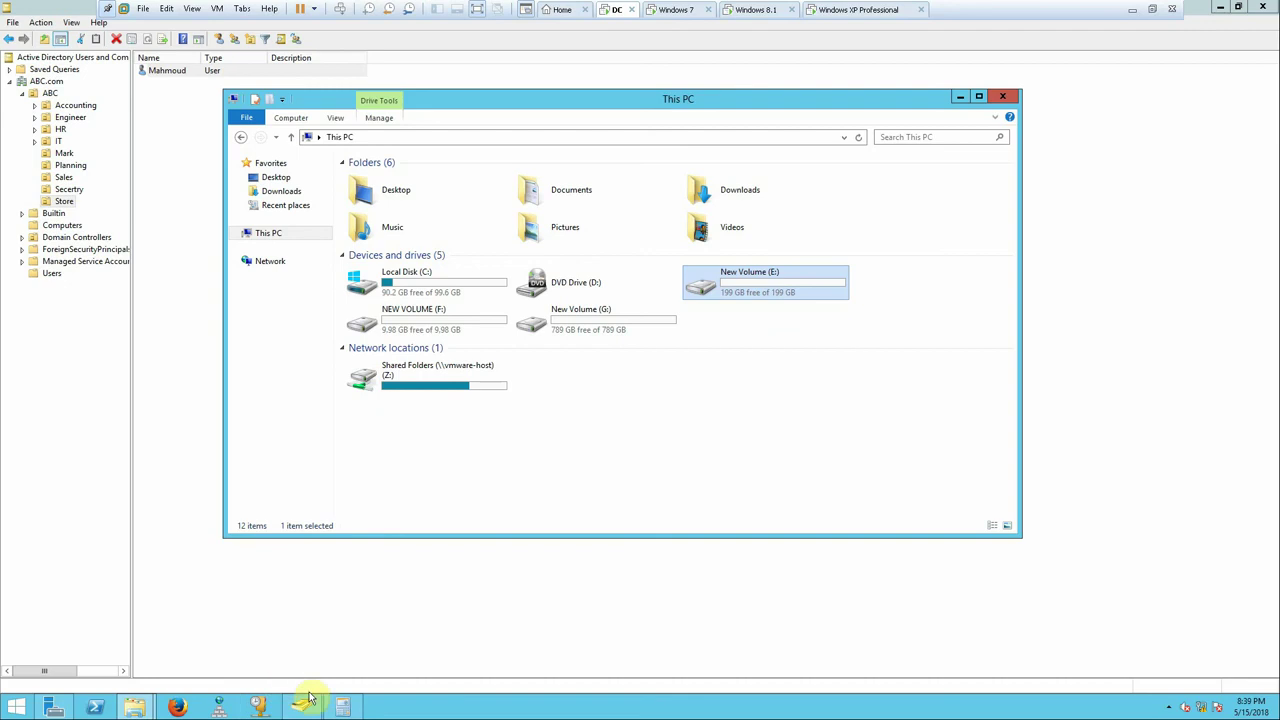
- Launch Group Policy Management from Server Manager Tools, maximize it and expand Forest: ABC.com
{"action": "left_click", "coordinate": [53, 706]}
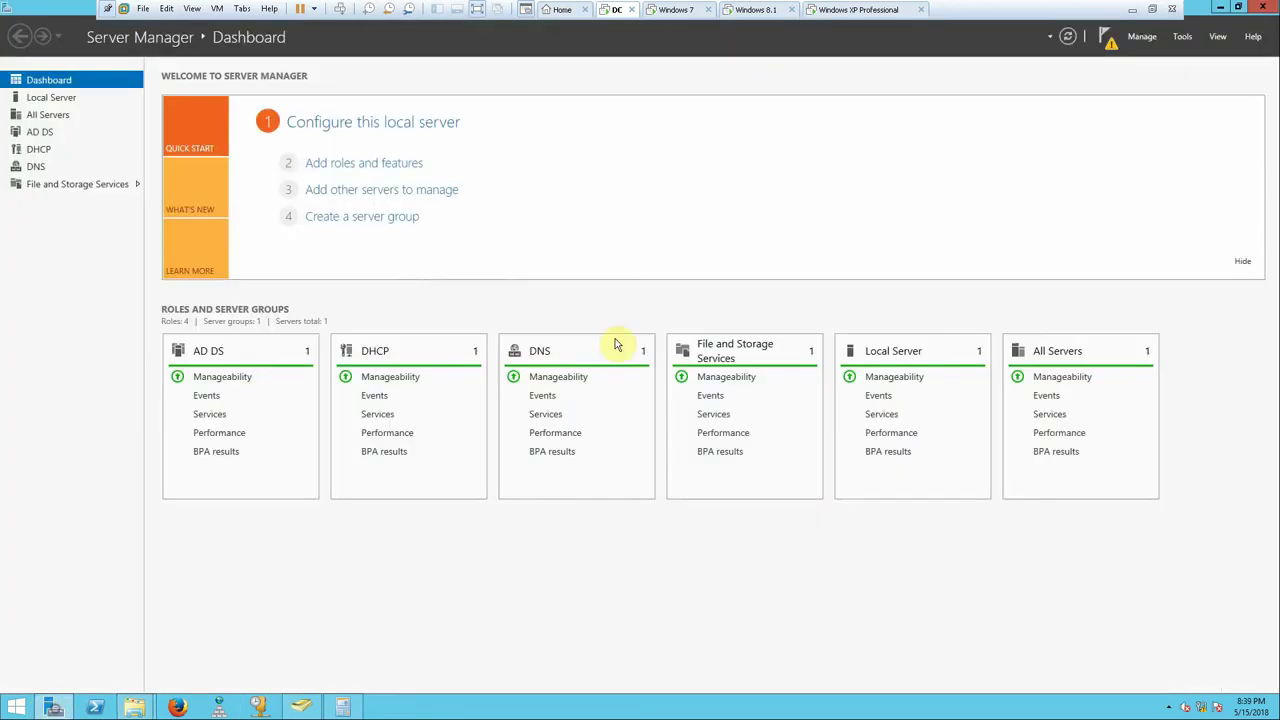
{"action": "left_click", "coordinate": [1183, 37]}
{"action": "left_click", "coordinate": [1118, 231]}
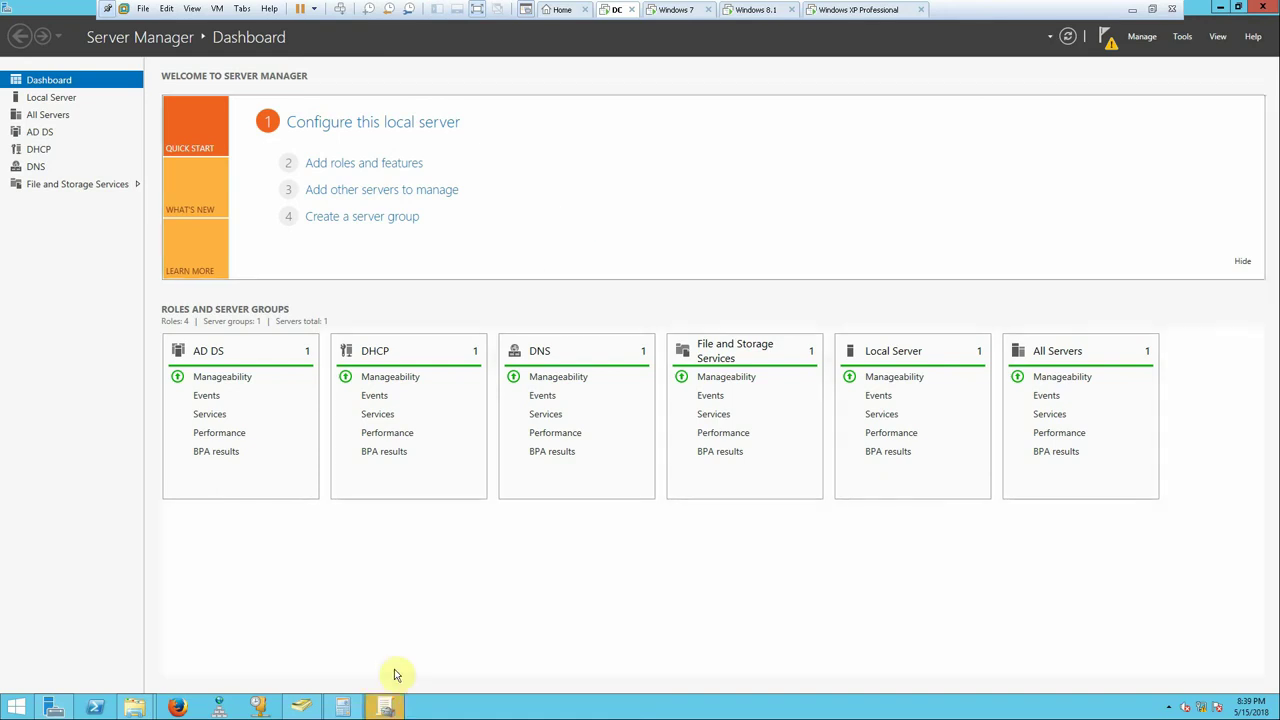
{"action": "left_click", "coordinate": [385, 706]}
{"action": "left_click", "coordinate": [108, 164]}
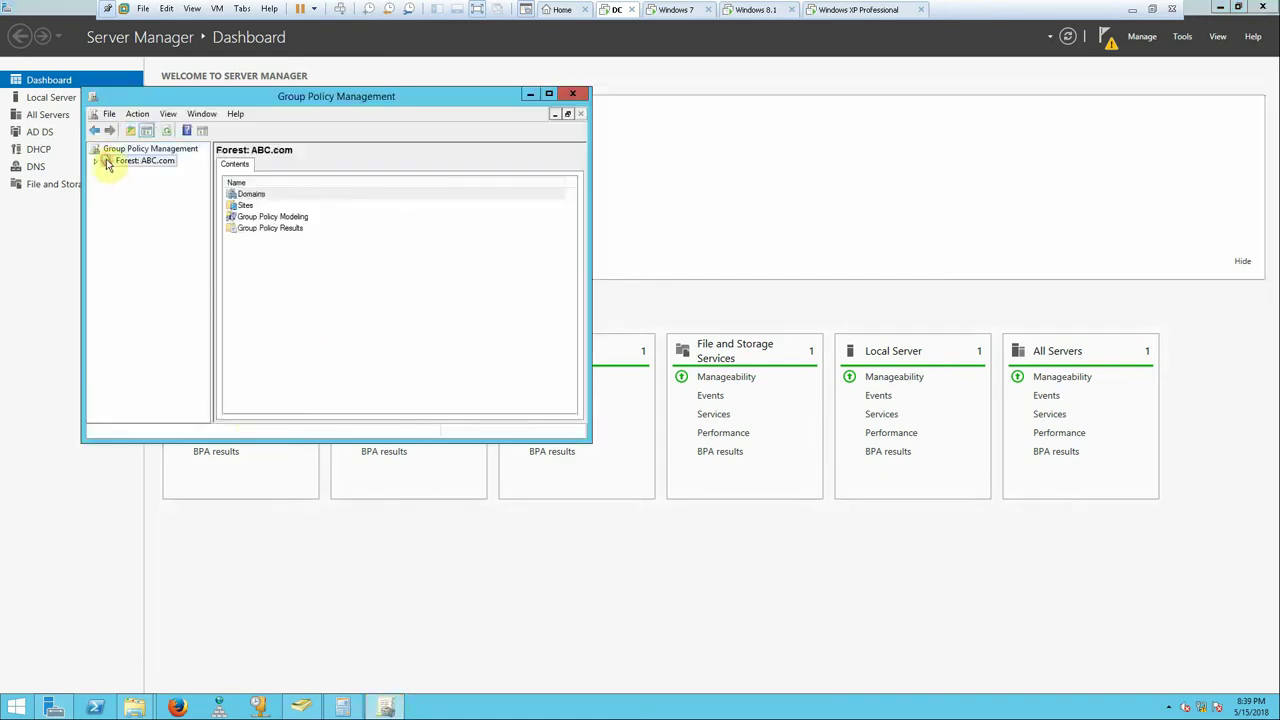
{"action": "left_click", "coordinate": [98, 165]}
{"action": "double_click", "coordinate": [258, 95]}
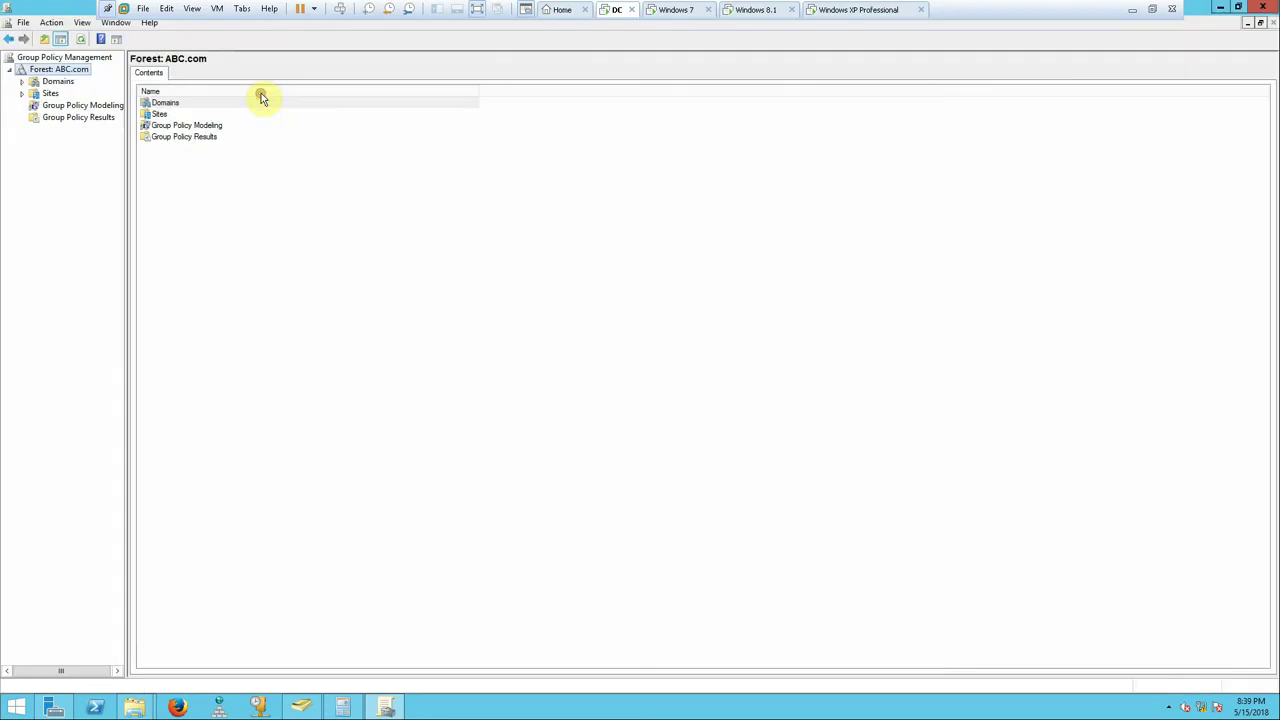
- Expand Domains > ABC.com > ABC to list the department OUs, including Store
{"action": "left_click", "coordinate": [23, 82]}
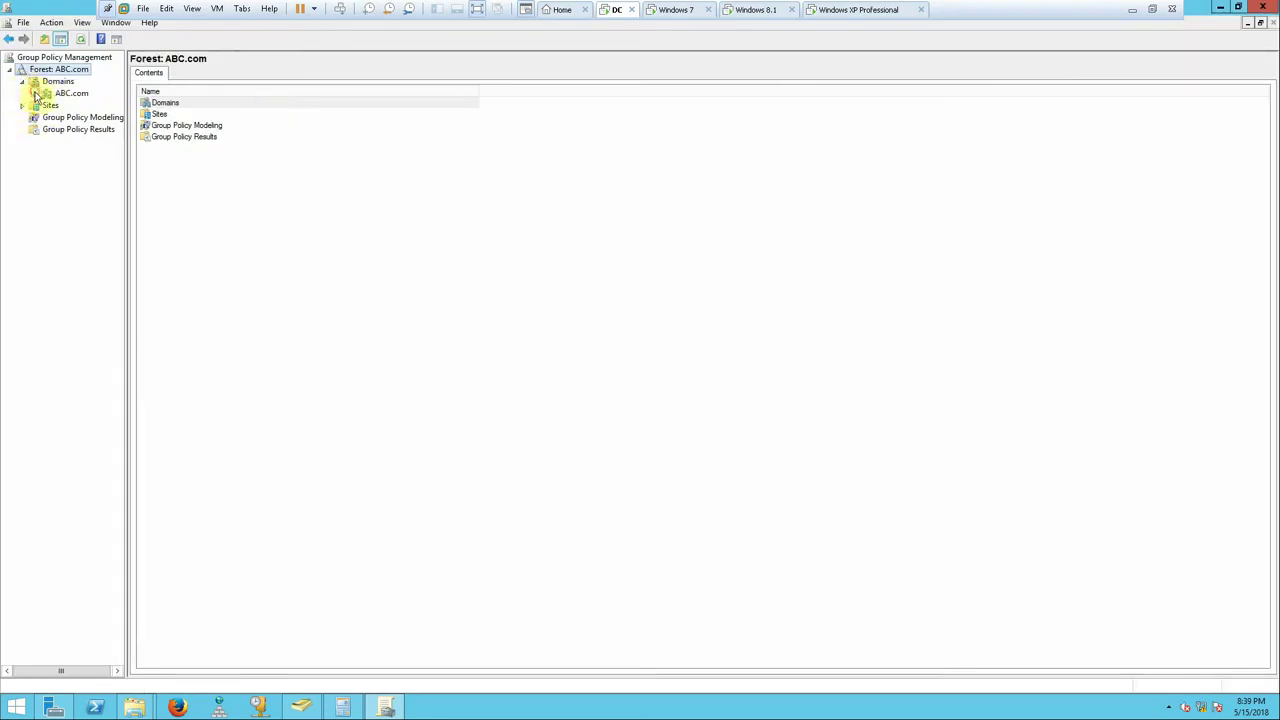
{"action": "left_click", "coordinate": [34, 94]}
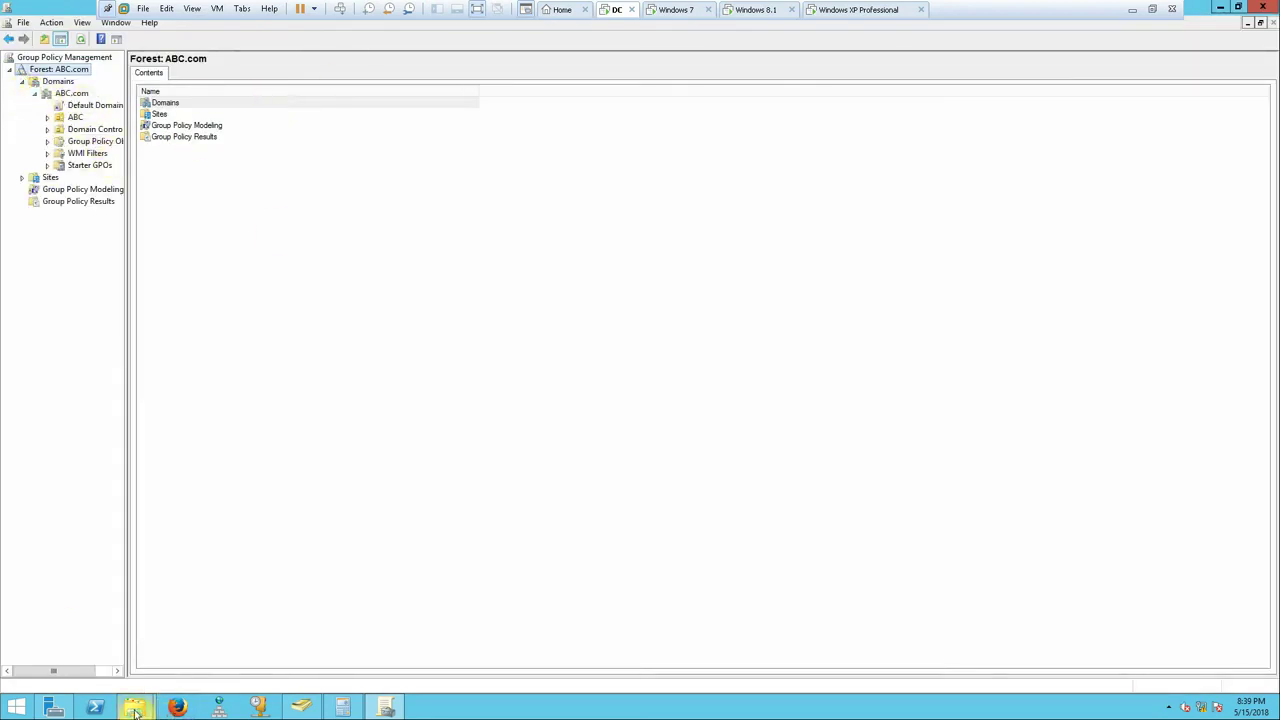
{"action": "mouse_move", "coordinate": [136, 708]}
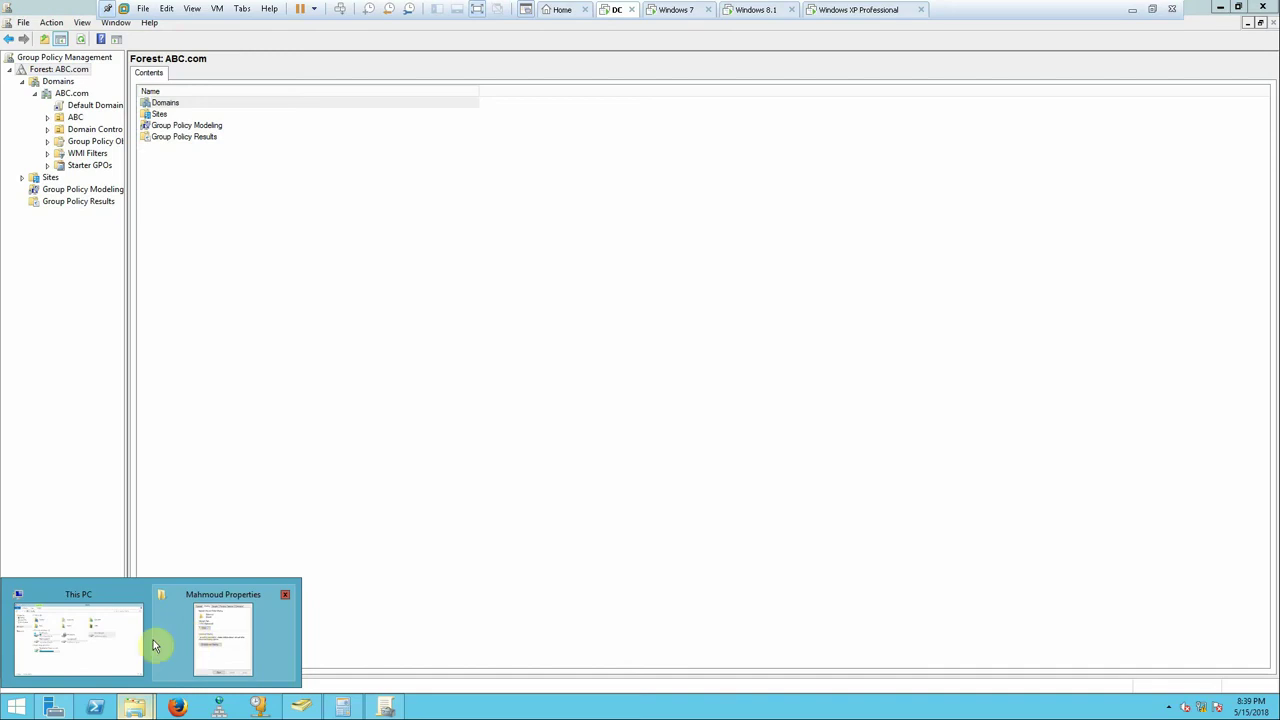
{"action": "left_click", "coordinate": [300, 707]}
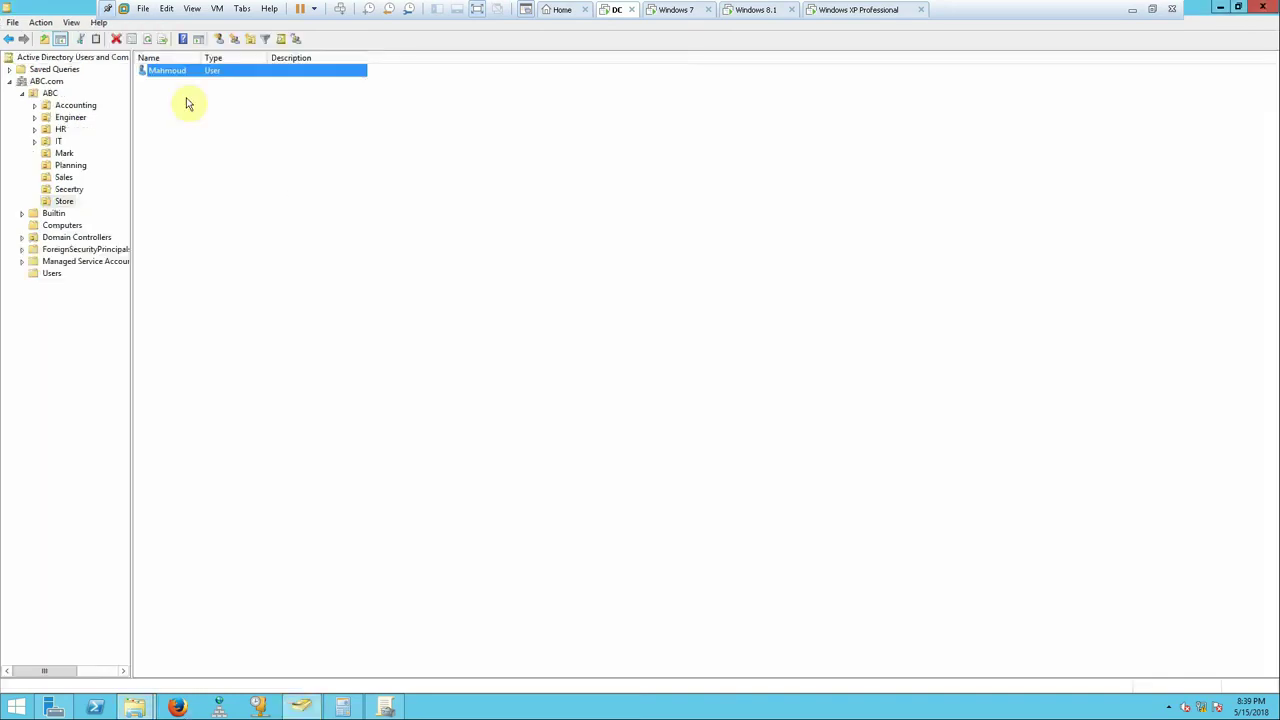
{"action": "left_click", "coordinate": [136, 710]}
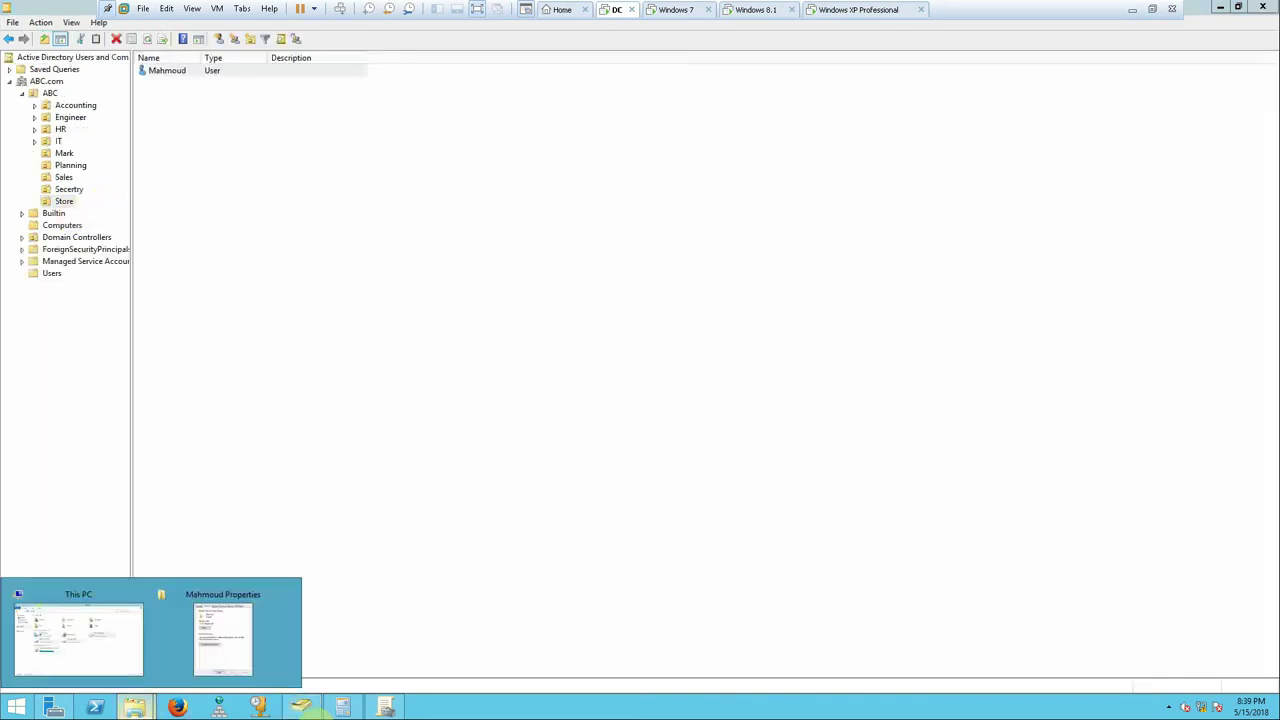
{"action": "left_click", "coordinate": [385, 707]}
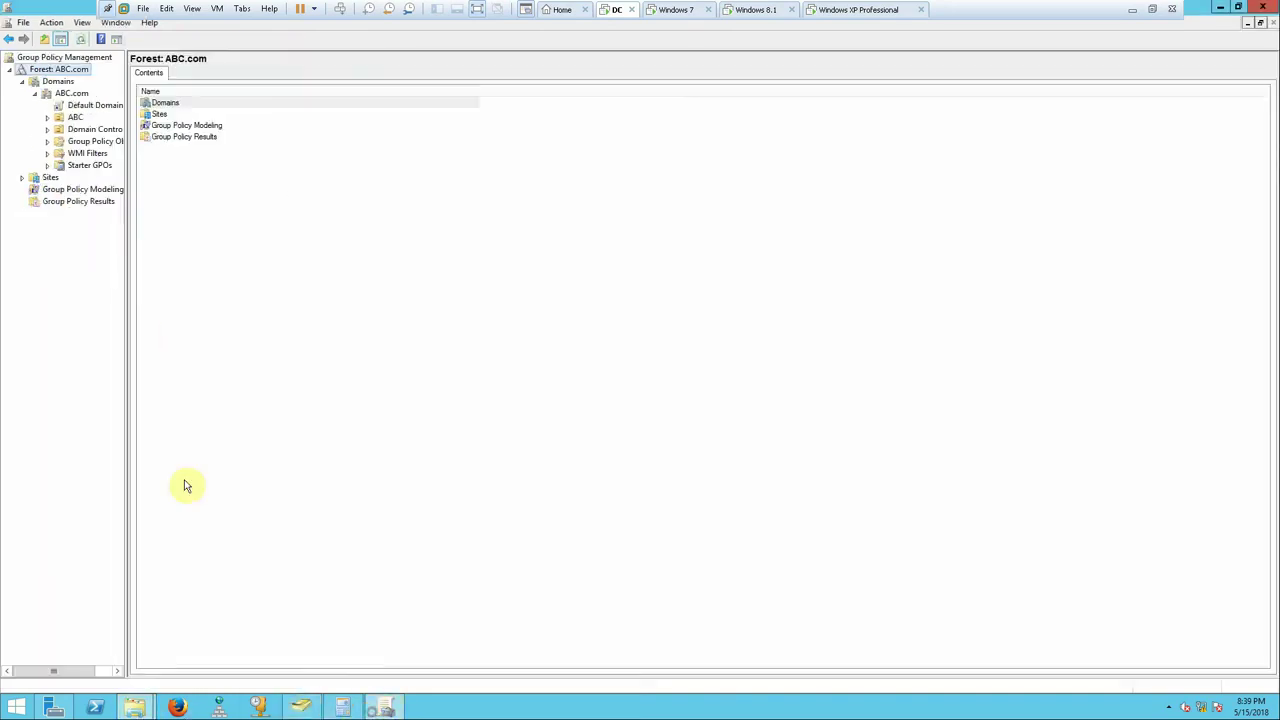
{"action": "left_click", "coordinate": [47, 118]}
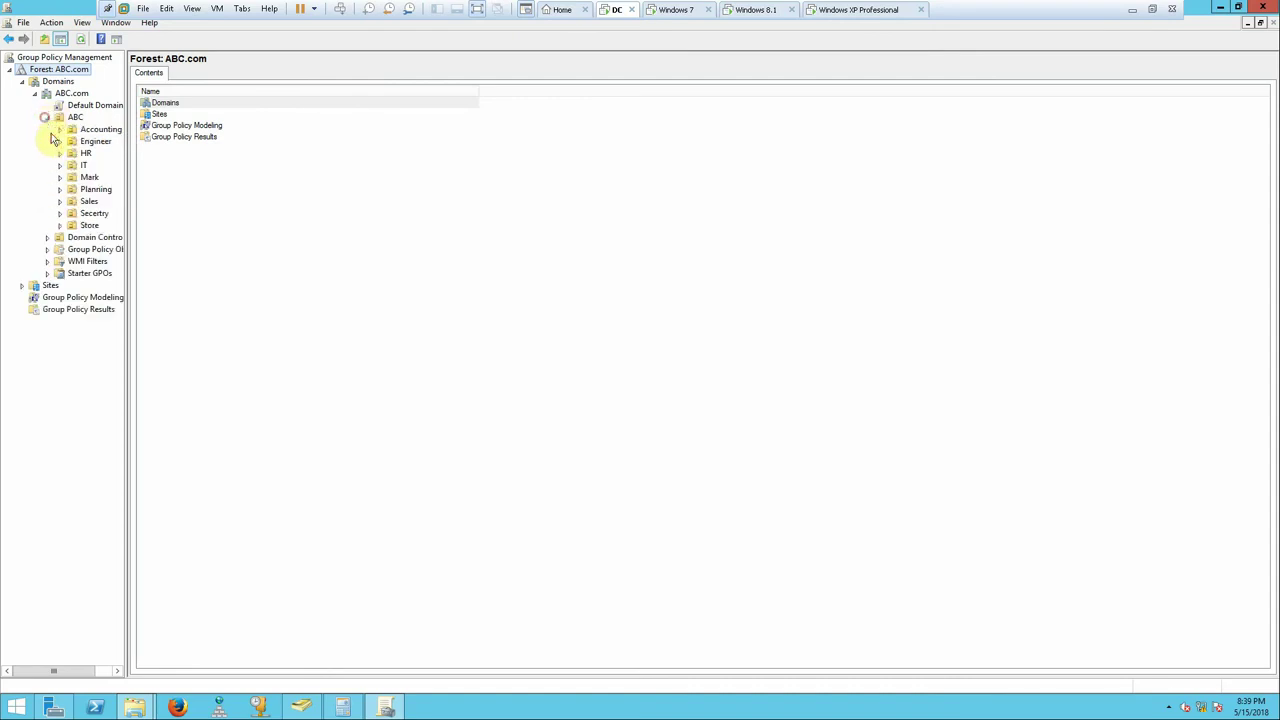
- Create a GPO named Map linked to the Store OU
{"action": "right_click", "coordinate": [87, 226]}
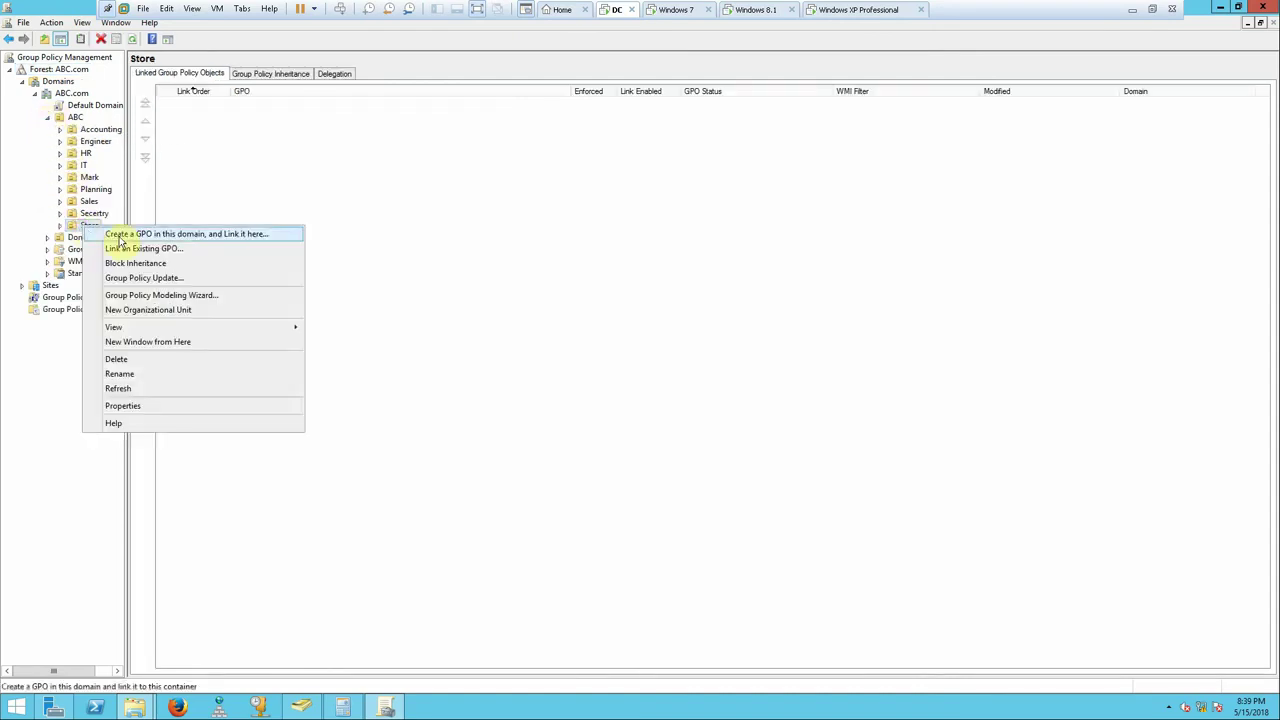
{"action": "left_click", "coordinate": [119, 236]}
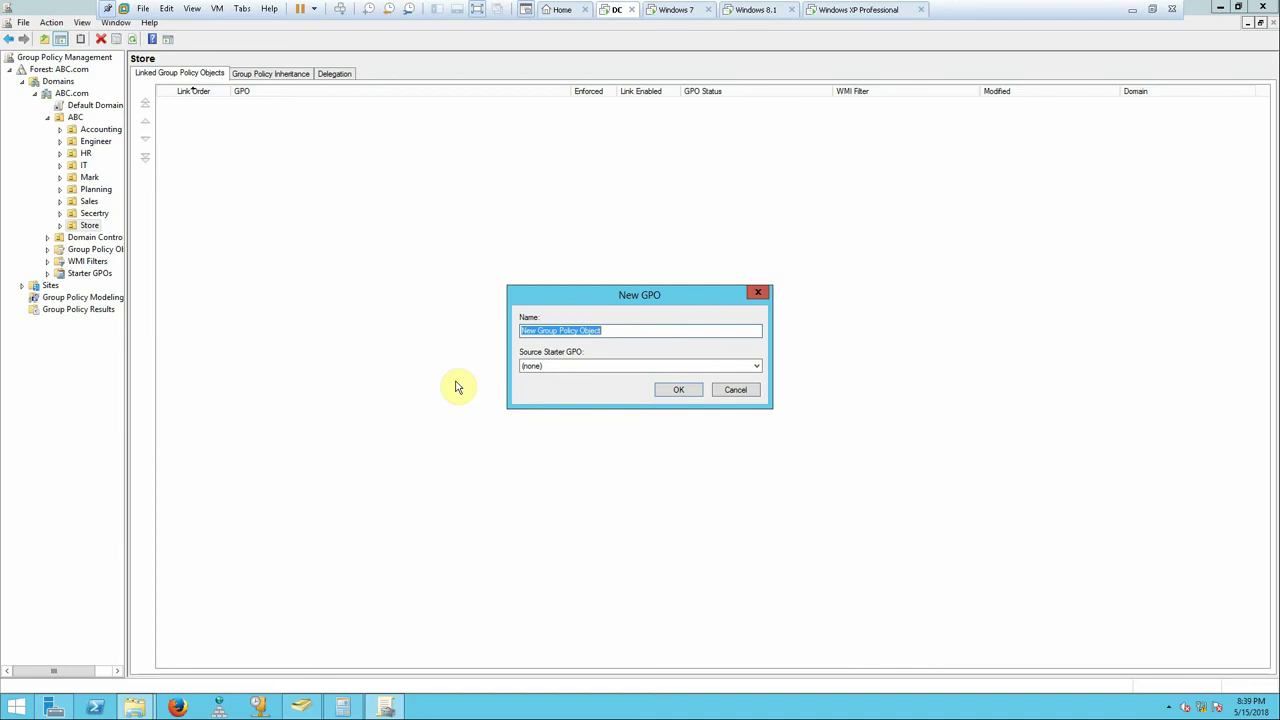
{"action": "type", "text": "Map"}
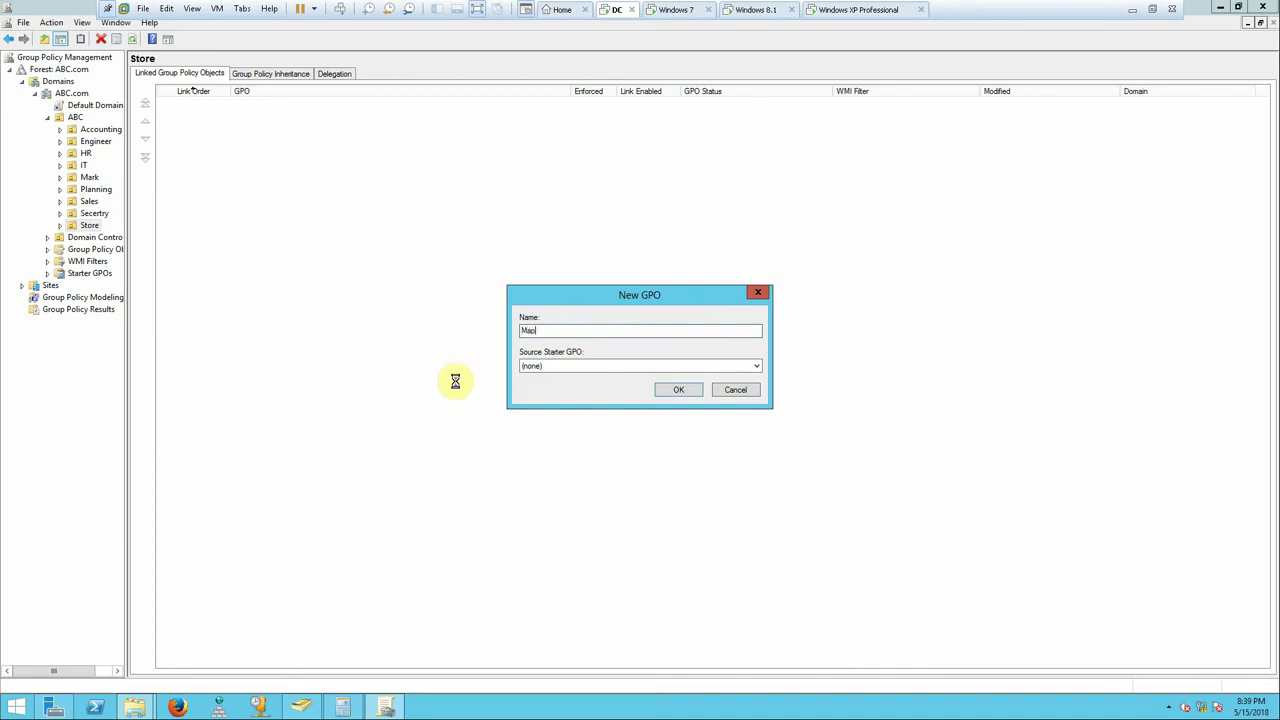
{"action": "key", "text": "Return"}
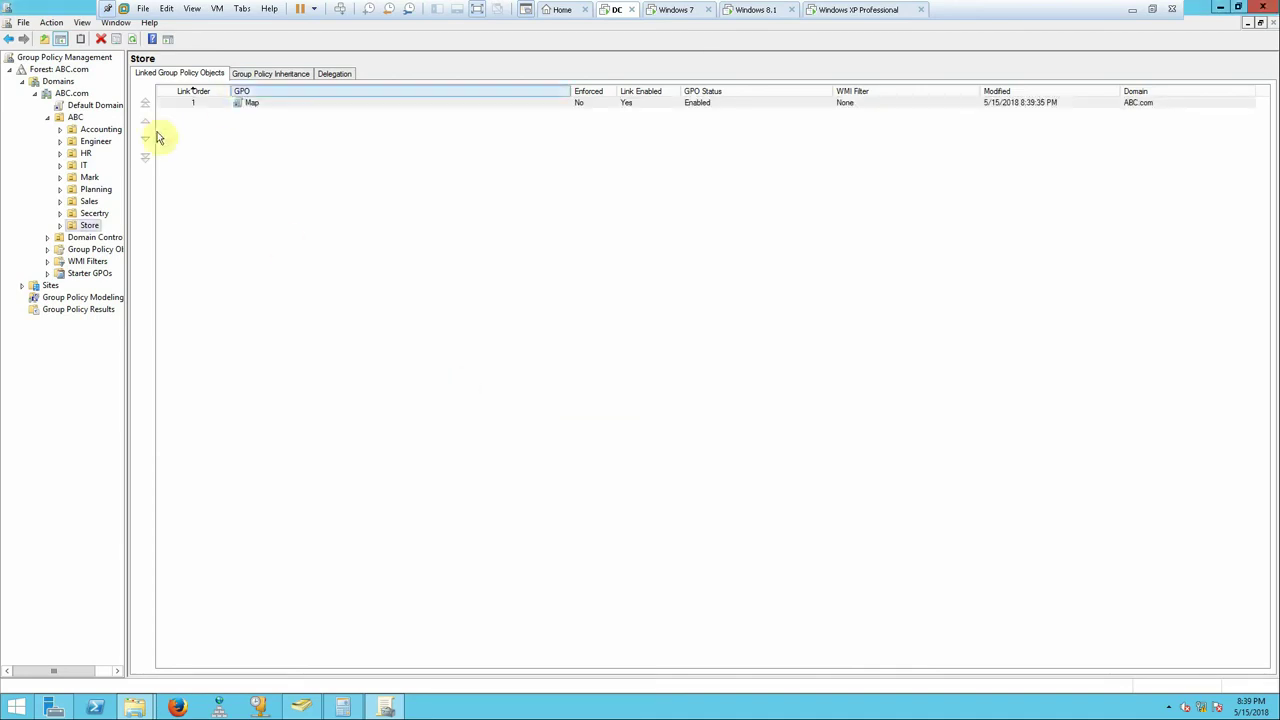
{"action": "left_click", "coordinate": [59, 225]}
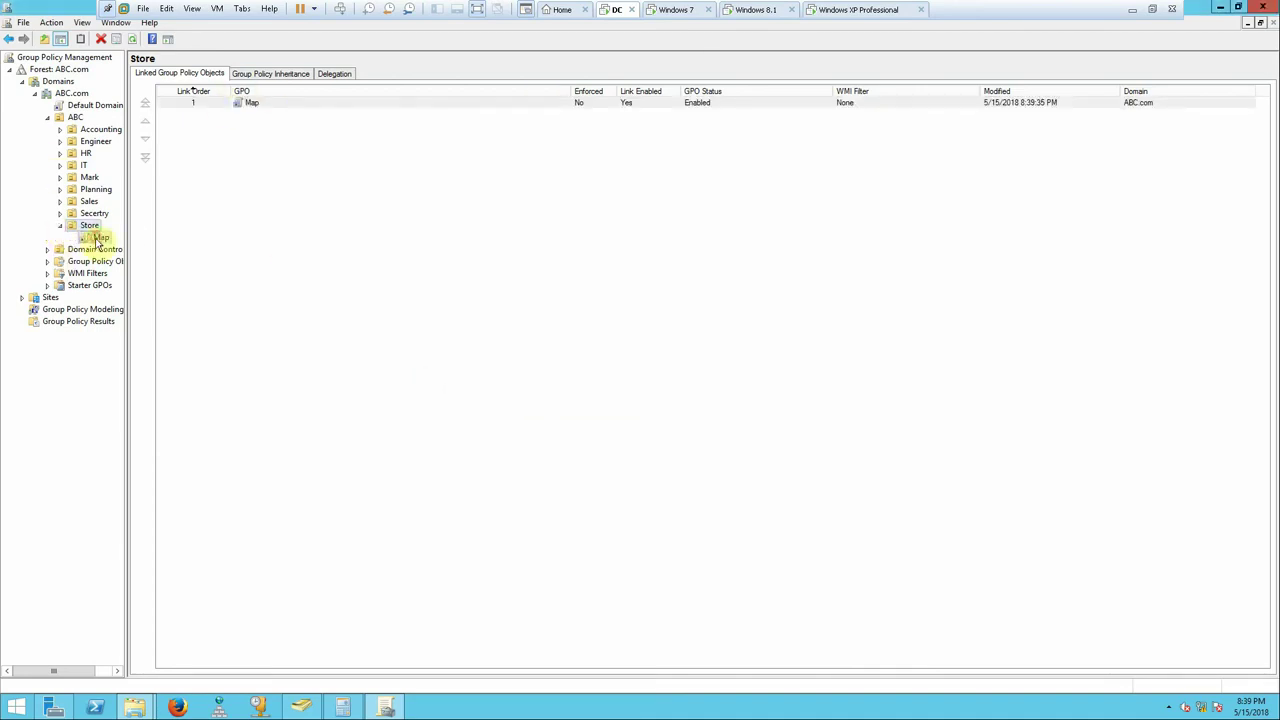
{"action": "left_click", "coordinate": [100, 237]}
{"action": "left_click", "coordinate": [757, 385]}
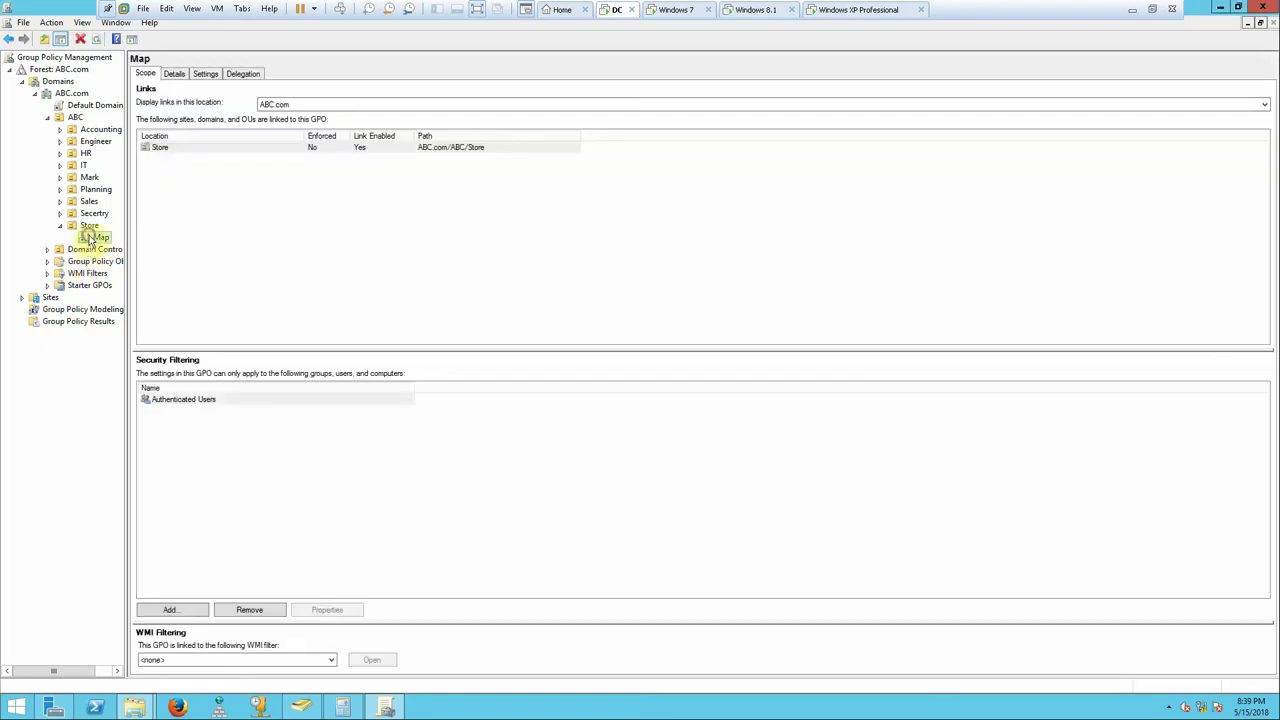
- Edit the Map GPO and go to User Configuration > Preferences > Windows Settings > Drive Maps
{"action": "right_click", "coordinate": [88, 238]}
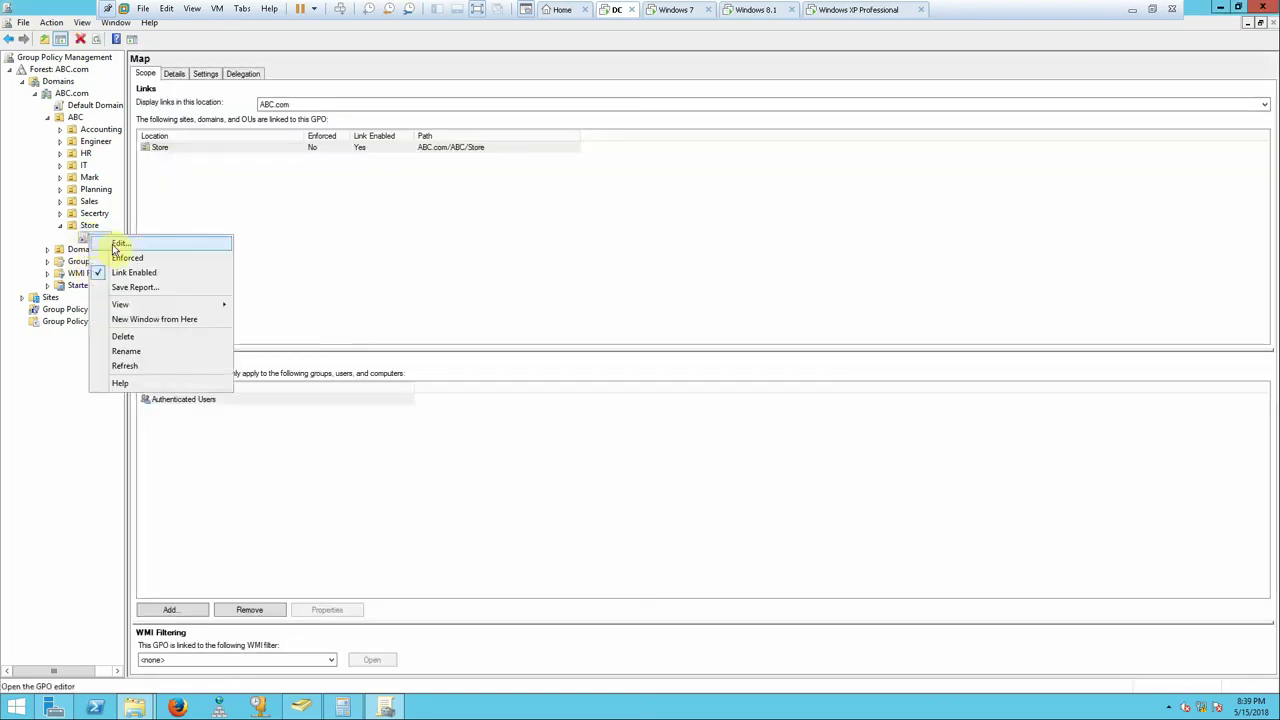
{"action": "left_click", "coordinate": [116, 244]}
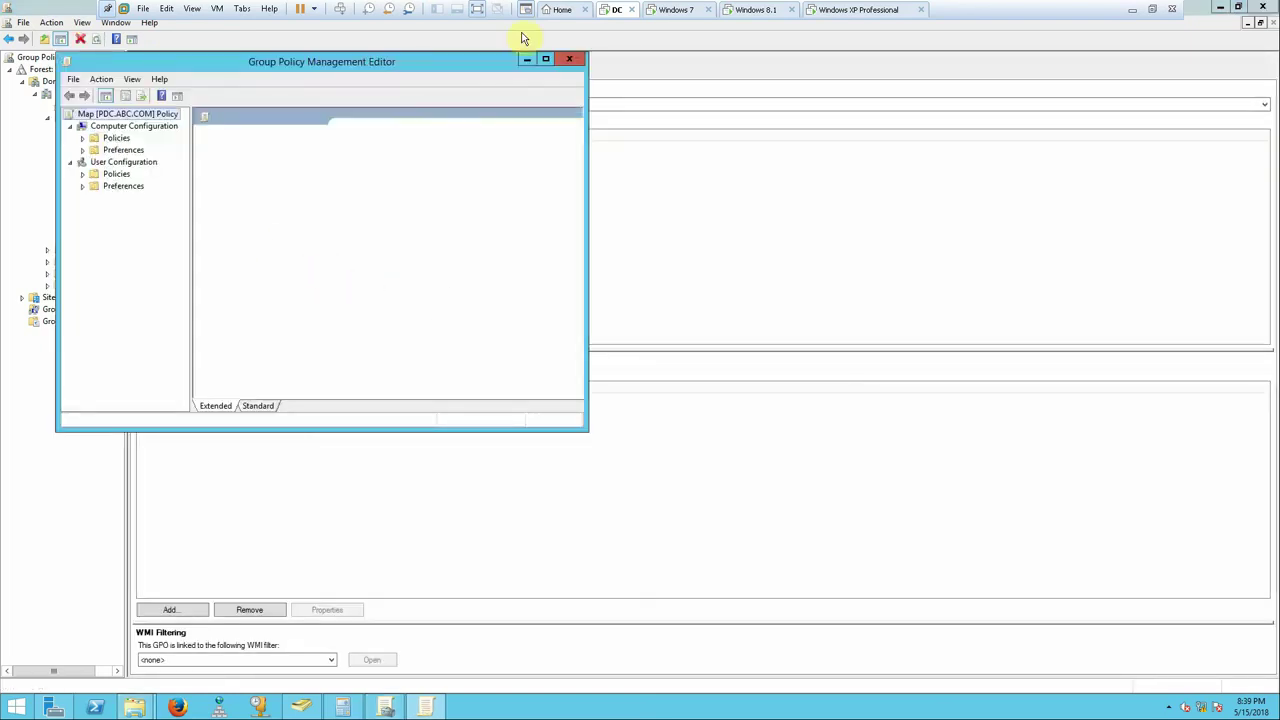
{"action": "left_click", "coordinate": [545, 59]}
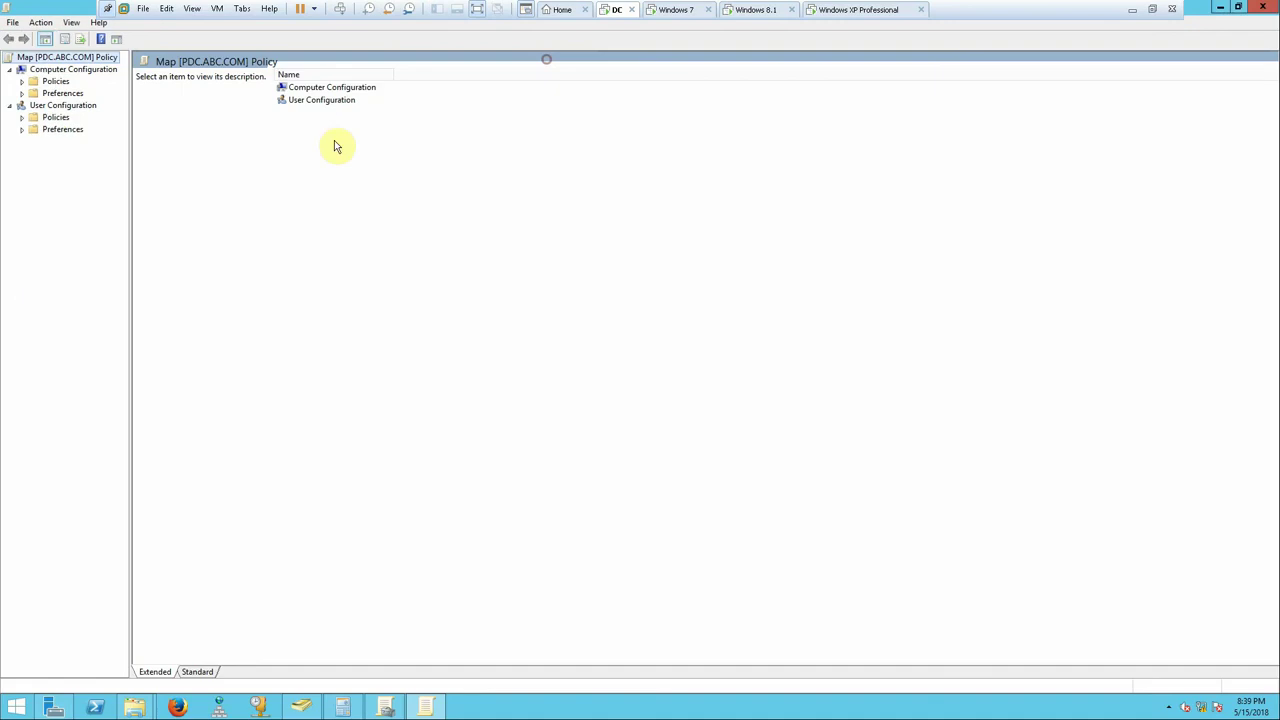
{"action": "double_click", "coordinate": [45, 133]}
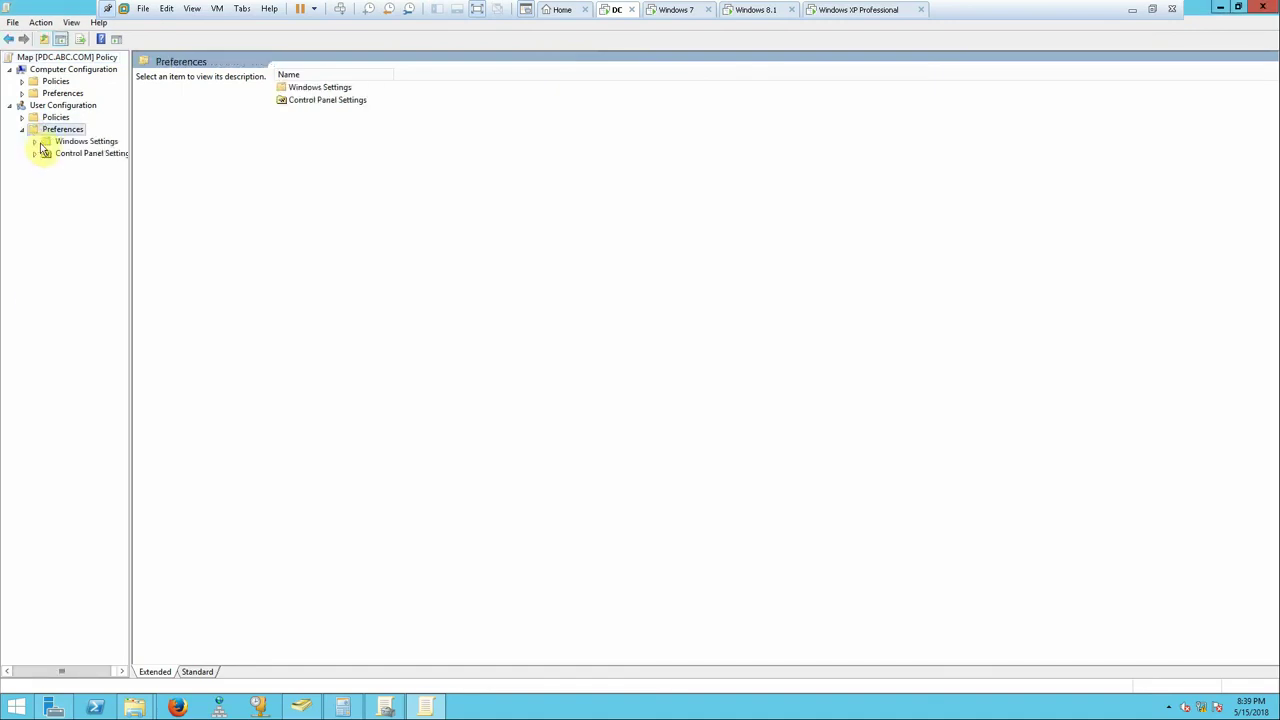
{"action": "left_click", "coordinate": [35, 144]}
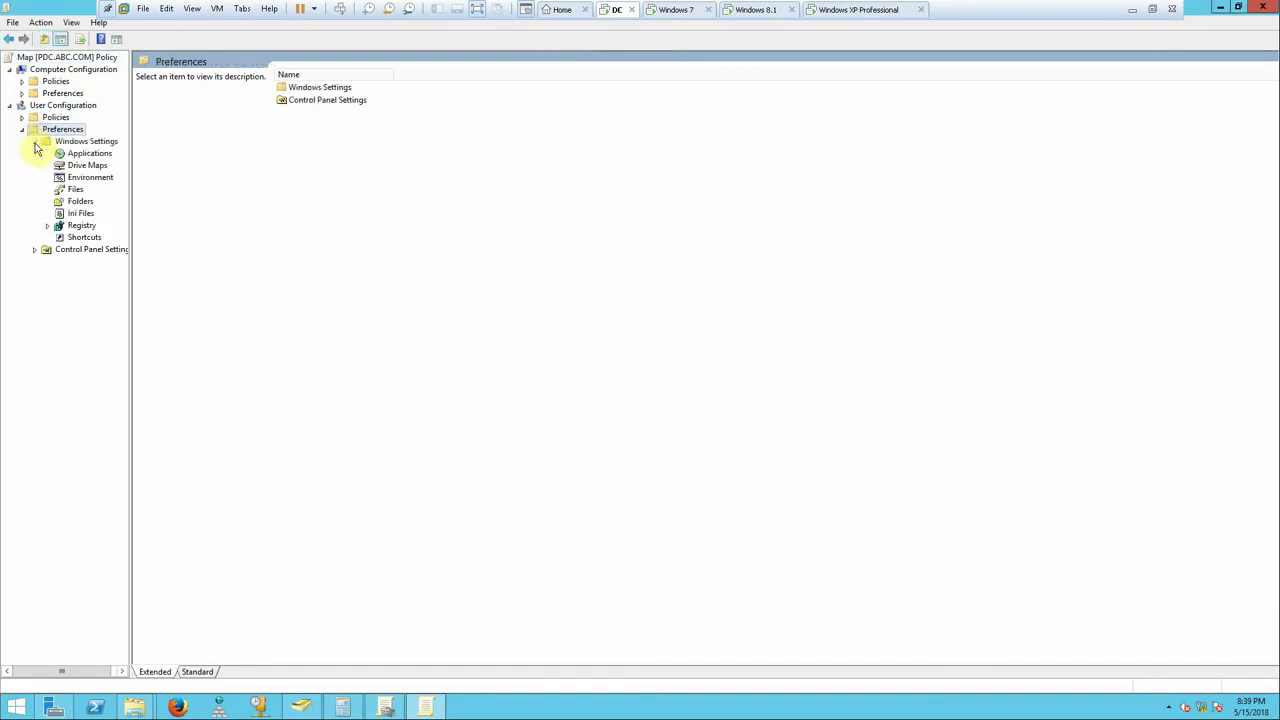
{"action": "left_click", "coordinate": [90, 166]}
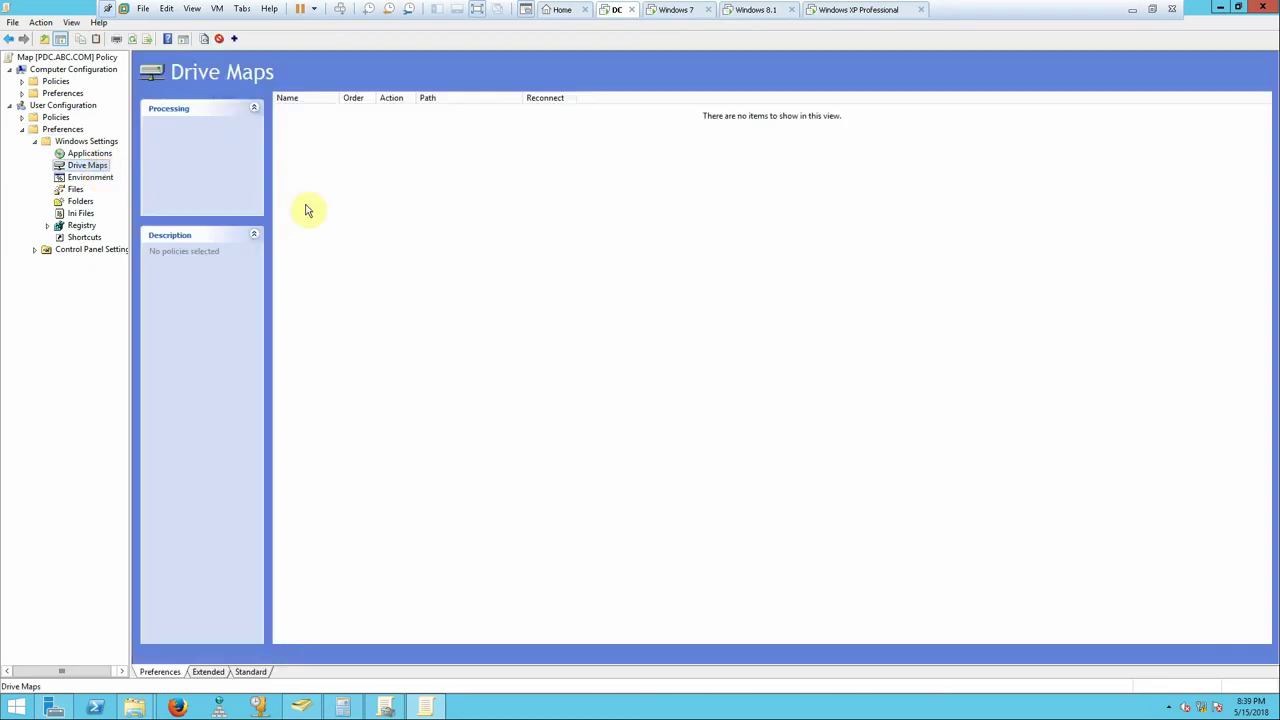
- Add a new mapped drive pointing to the user's hidden \\PDC share, set to reconnect
{"action": "right_click", "coordinate": [462, 183]}
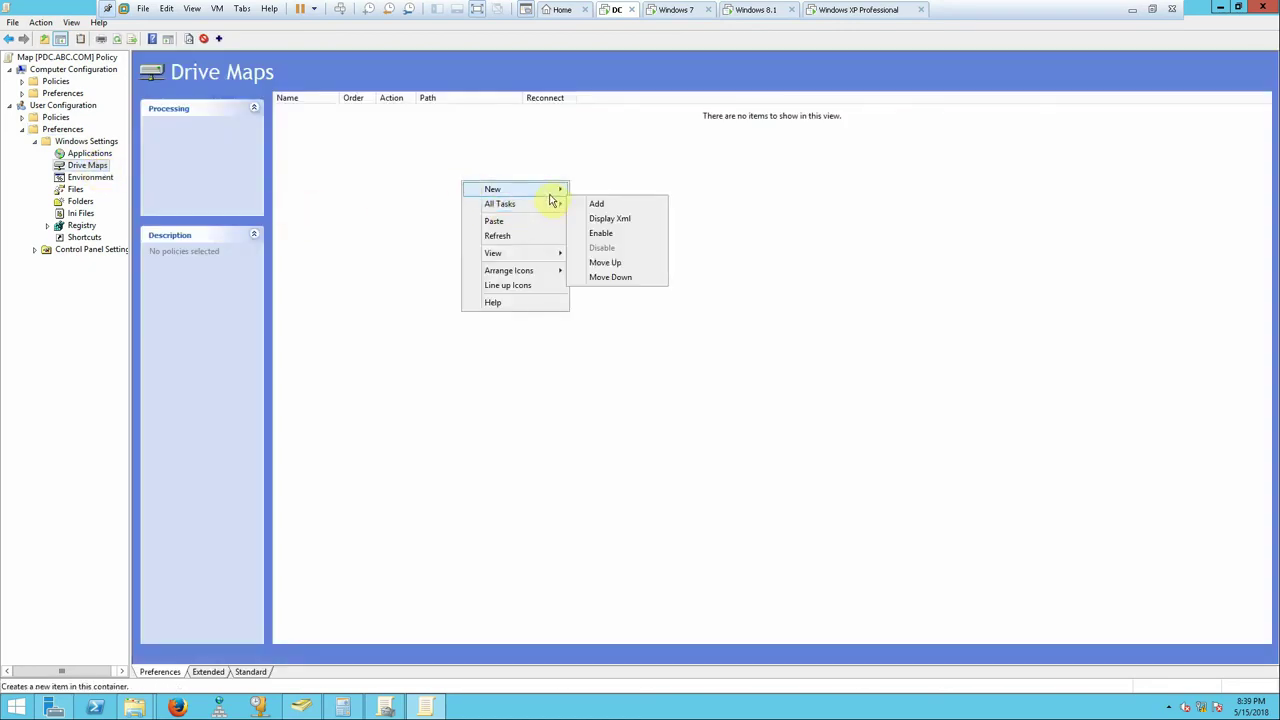
{"action": "mouse_move", "coordinate": [549, 192]}
{"action": "left_click", "coordinate": [603, 192]}
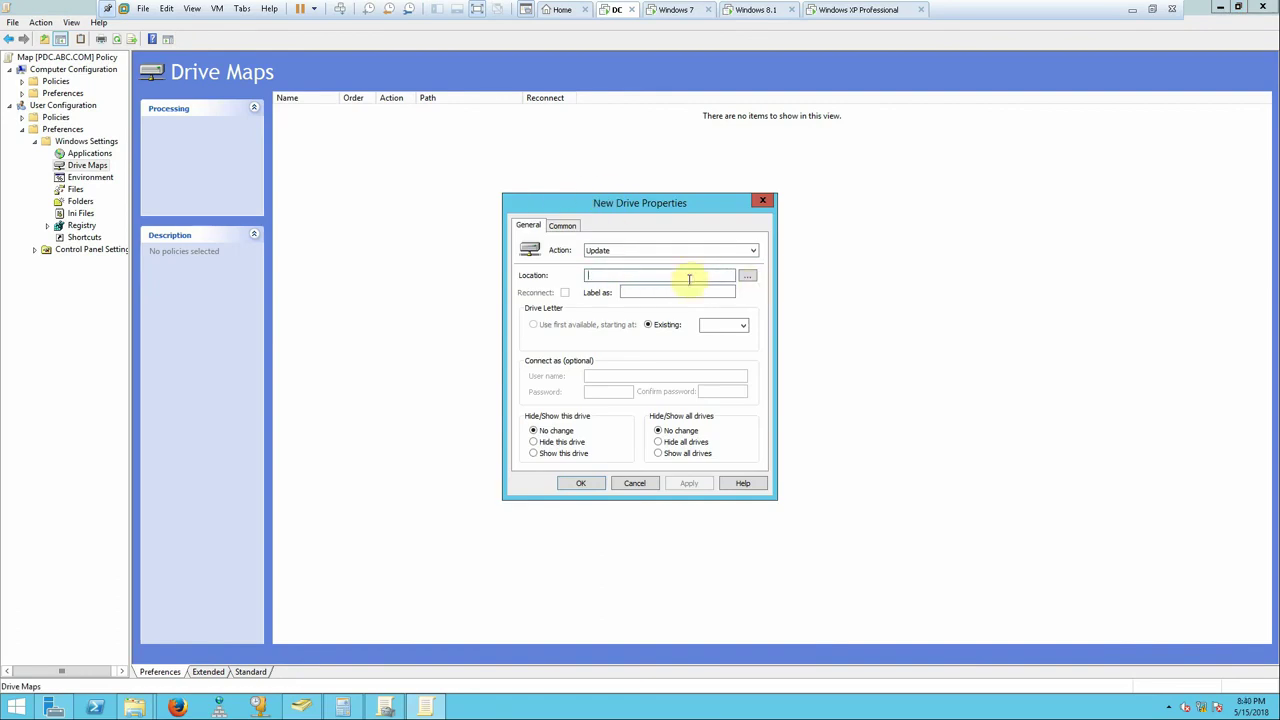
{"action": "type", "text": "\\\\PDC\\Mahmoud$"}
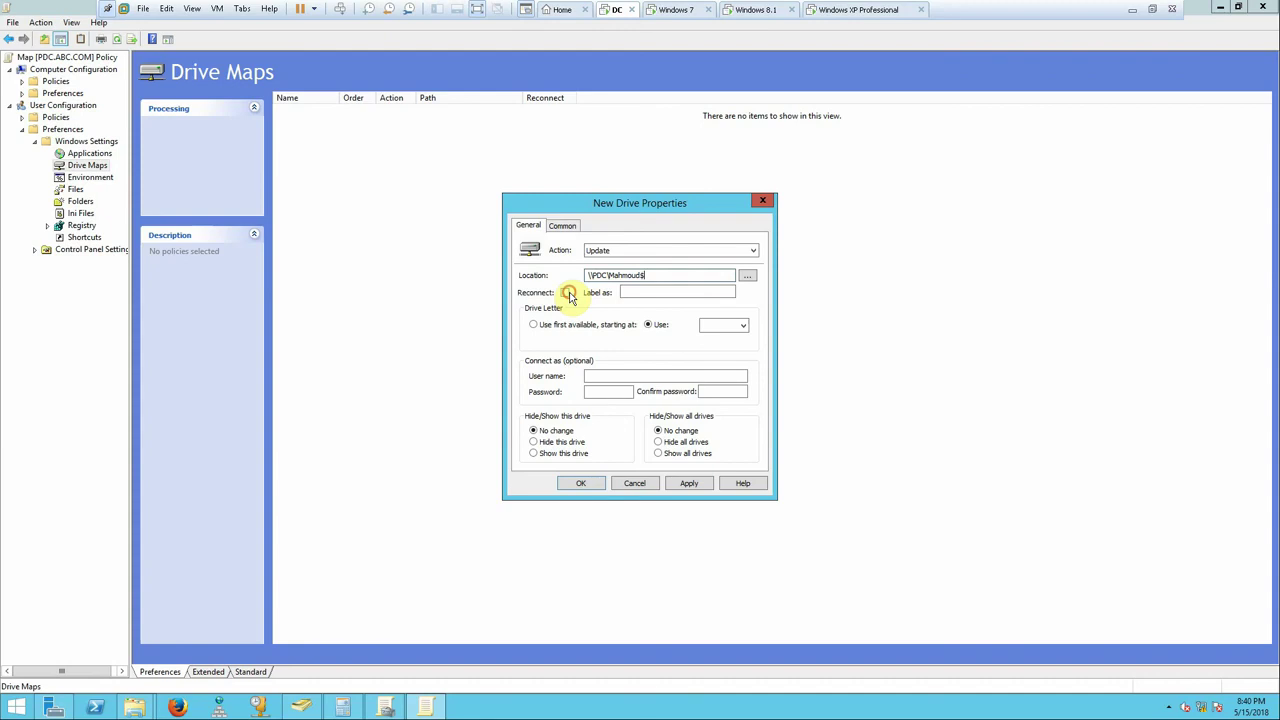
{"action": "left_click", "coordinate": [566, 293]}
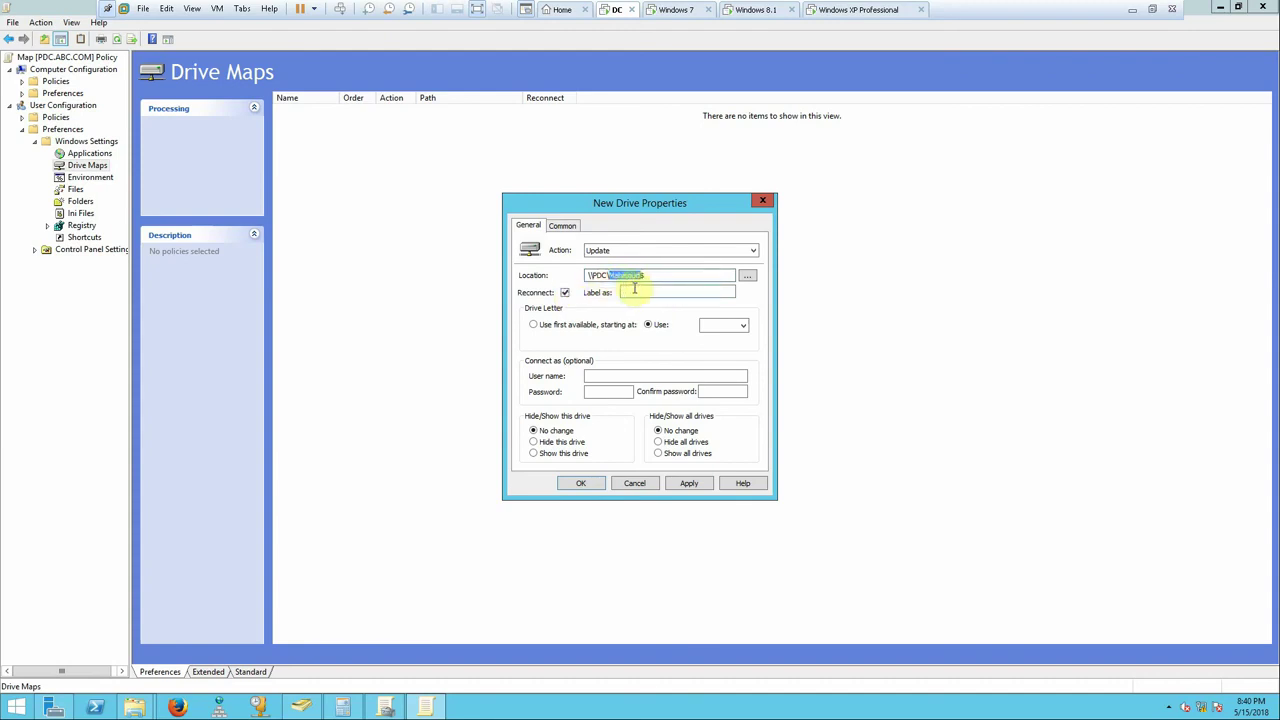
- Label the drive with the user's name, assign letter F, and apply the settings
{"action": "left_click", "coordinate": [634, 290]}
{"action": "type", "text": "Mahmoud"}
{"action": "left_click", "coordinate": [741, 325]}
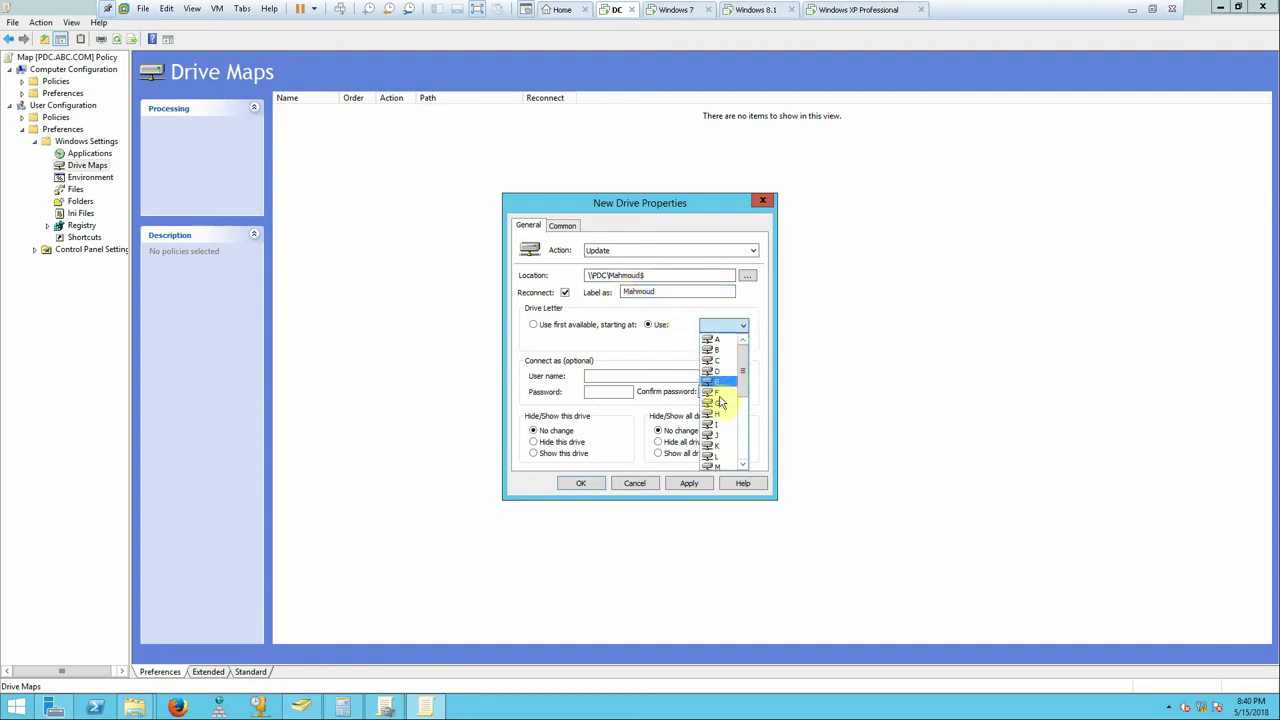
{"action": "left_click", "coordinate": [720, 392]}
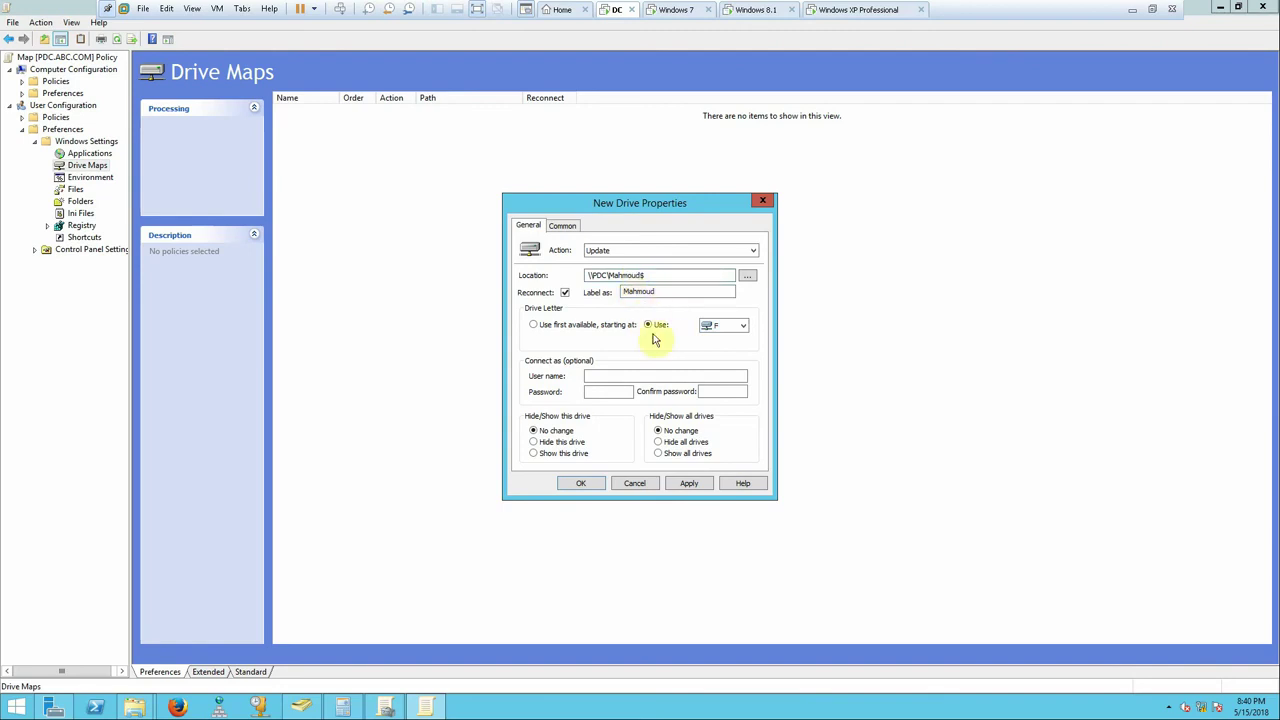
{"action": "left_click", "coordinate": [689, 483]}
{"action": "left_click", "coordinate": [598, 486]}
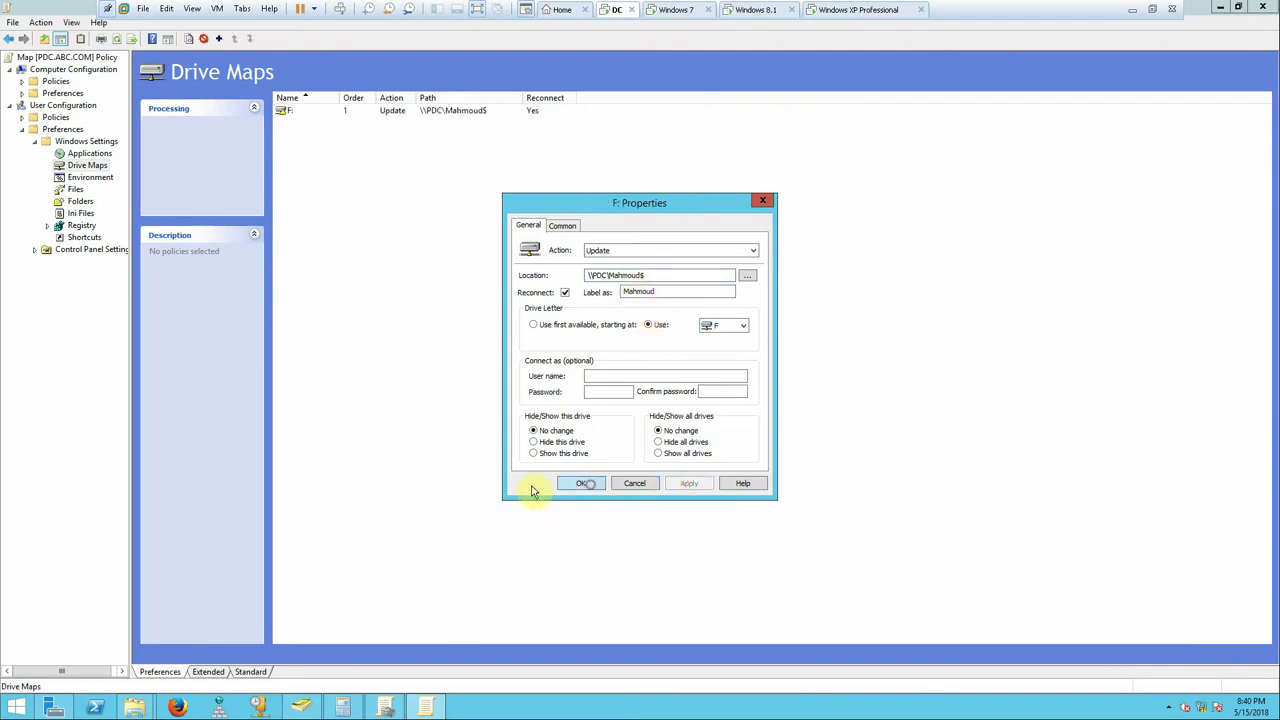
{"action": "right_click", "coordinate": [16, 707]}
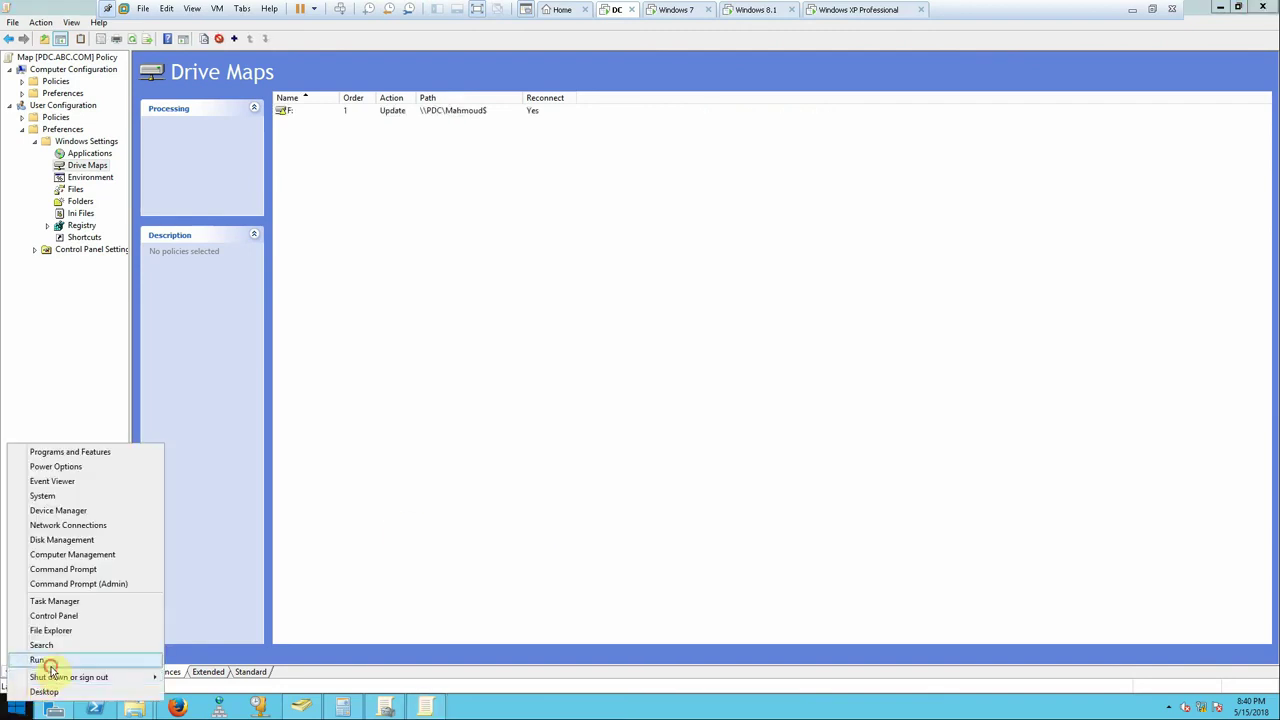
- Run gpupdate /force on the server from the Run box
{"action": "left_click", "coordinate": [40, 660]}
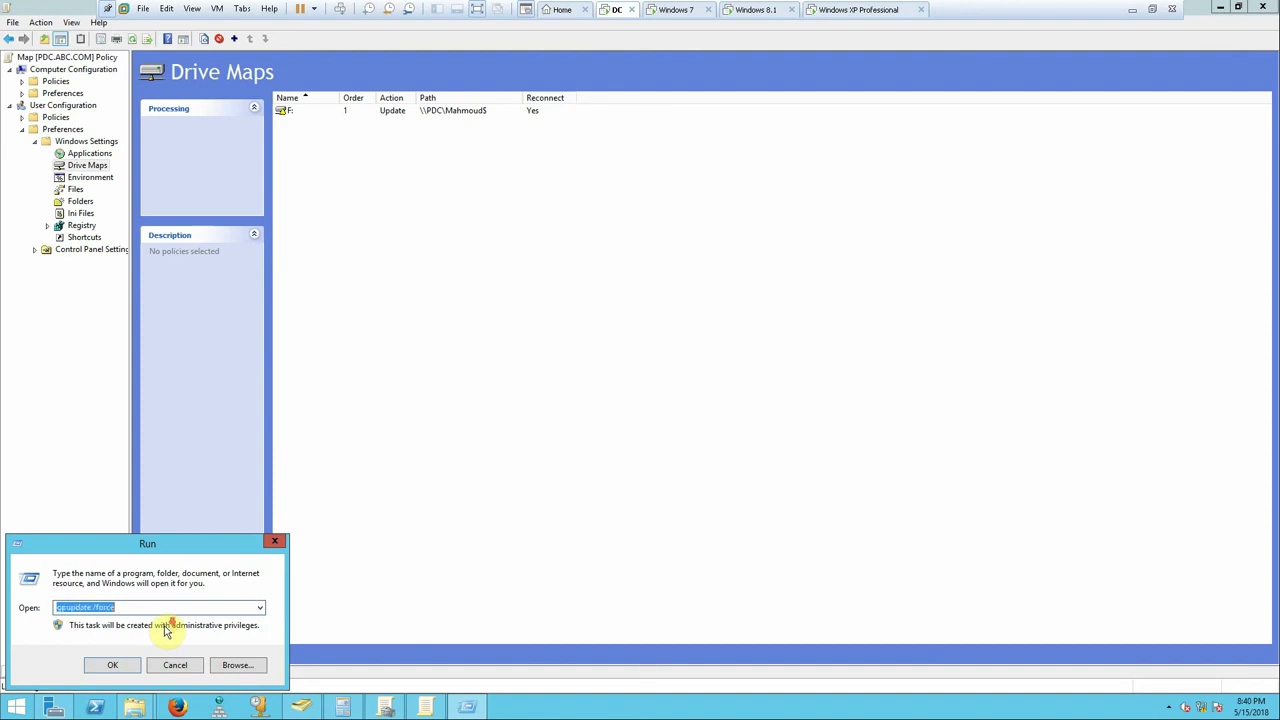
{"action": "key", "text": "Down"}
{"action": "left_click", "coordinate": [100, 665]}
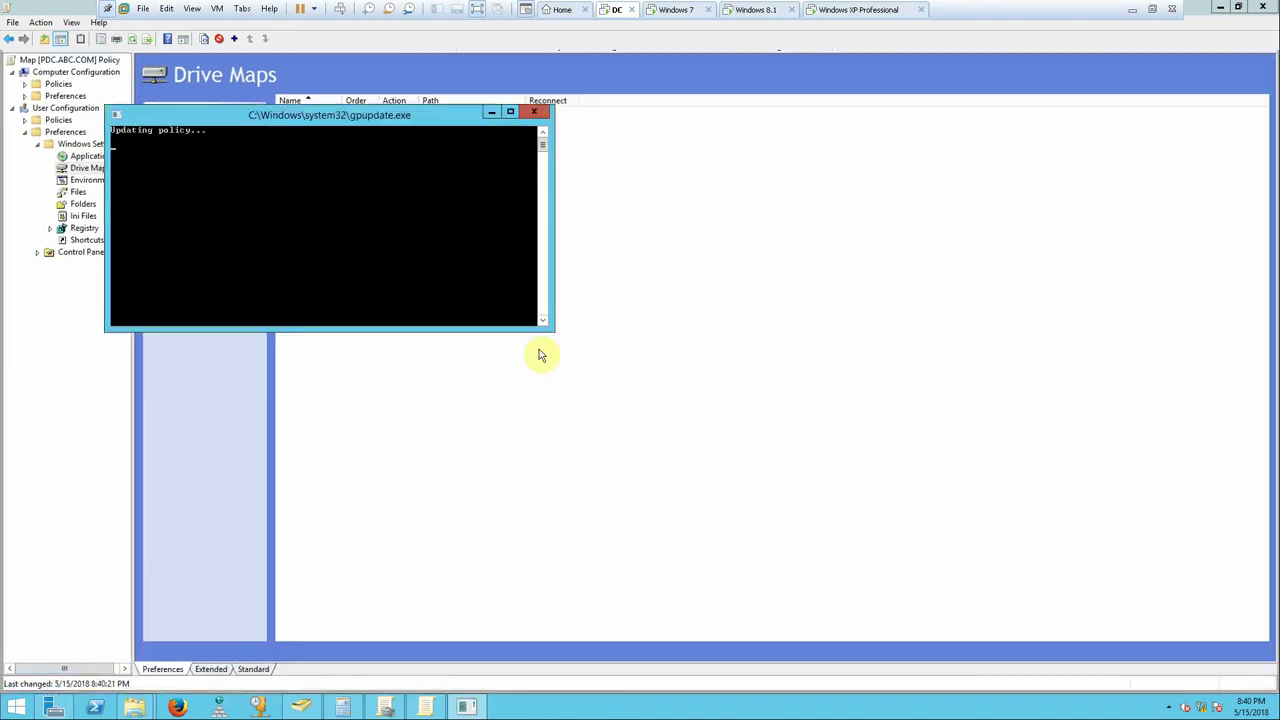
- Set the user's home folder to Local path in their Profile properties
{"action": "left_click", "coordinate": [308, 710]}
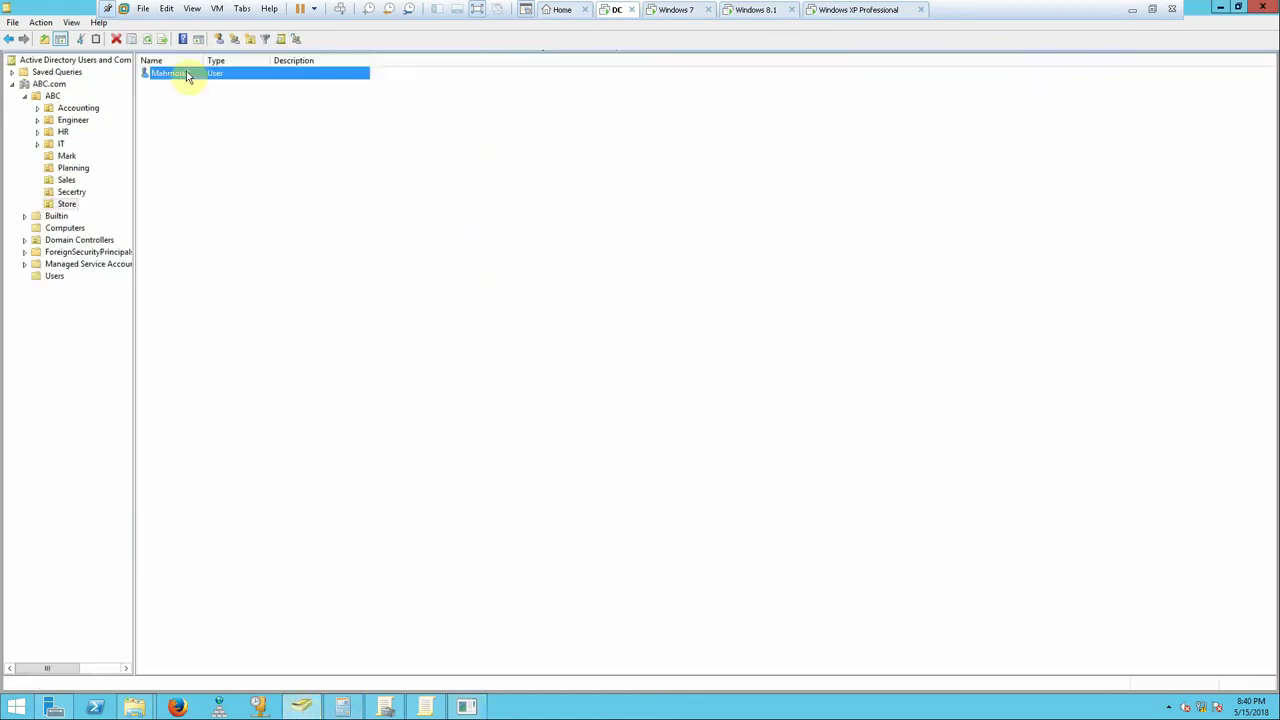
{"action": "double_click", "coordinate": [186, 73]}
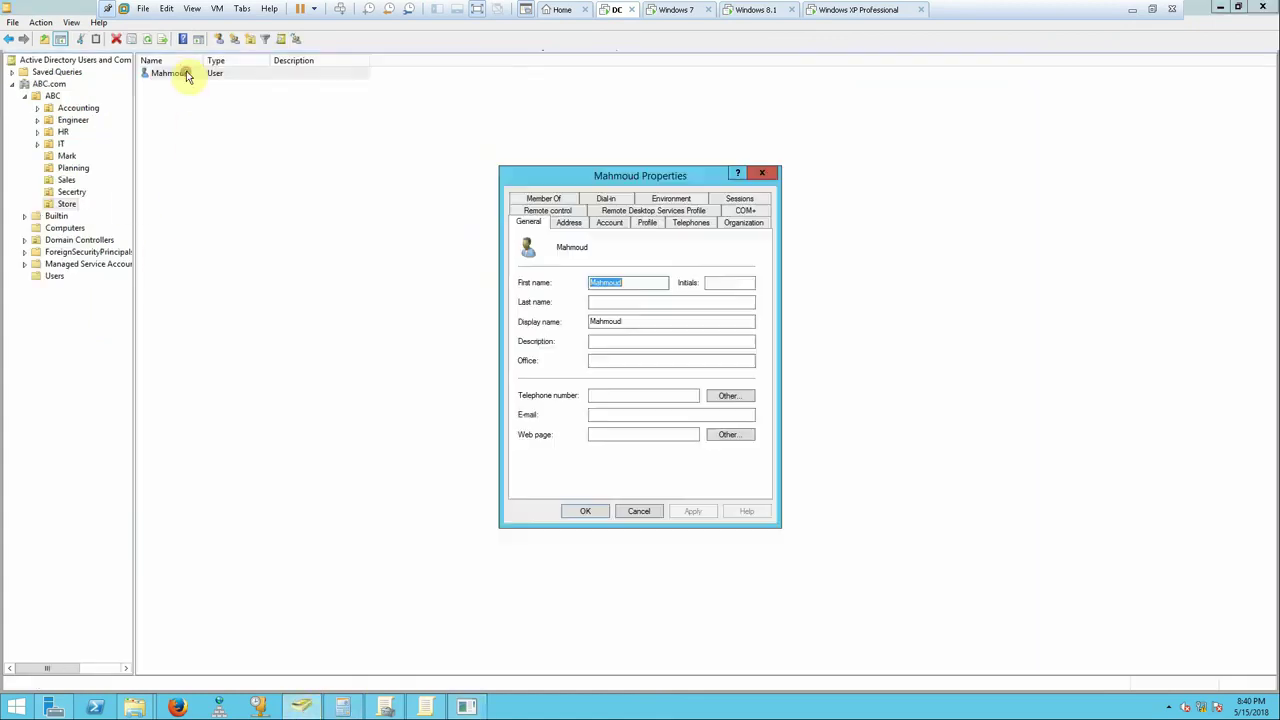
{"action": "left_click", "coordinate": [656, 224]}
{"action": "left_click", "coordinate": [560, 325]}
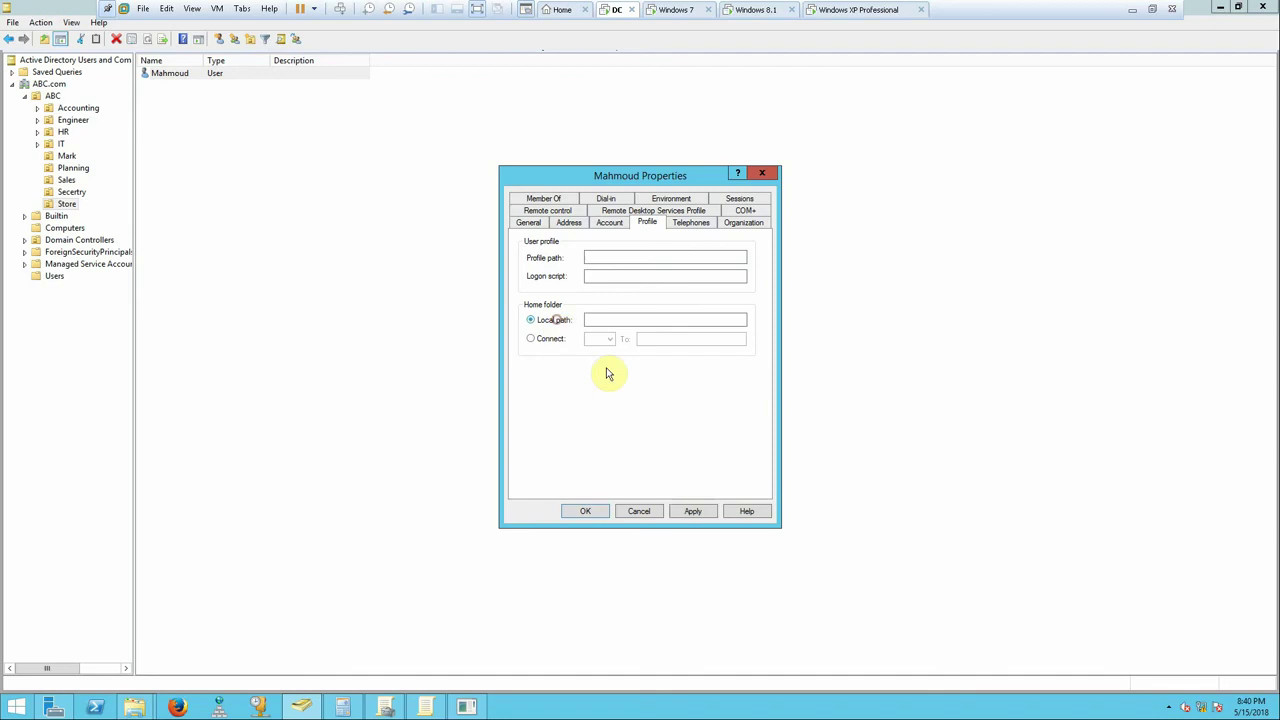
{"action": "left_click", "coordinate": [706, 512]}
{"action": "left_click", "coordinate": [601, 512]}
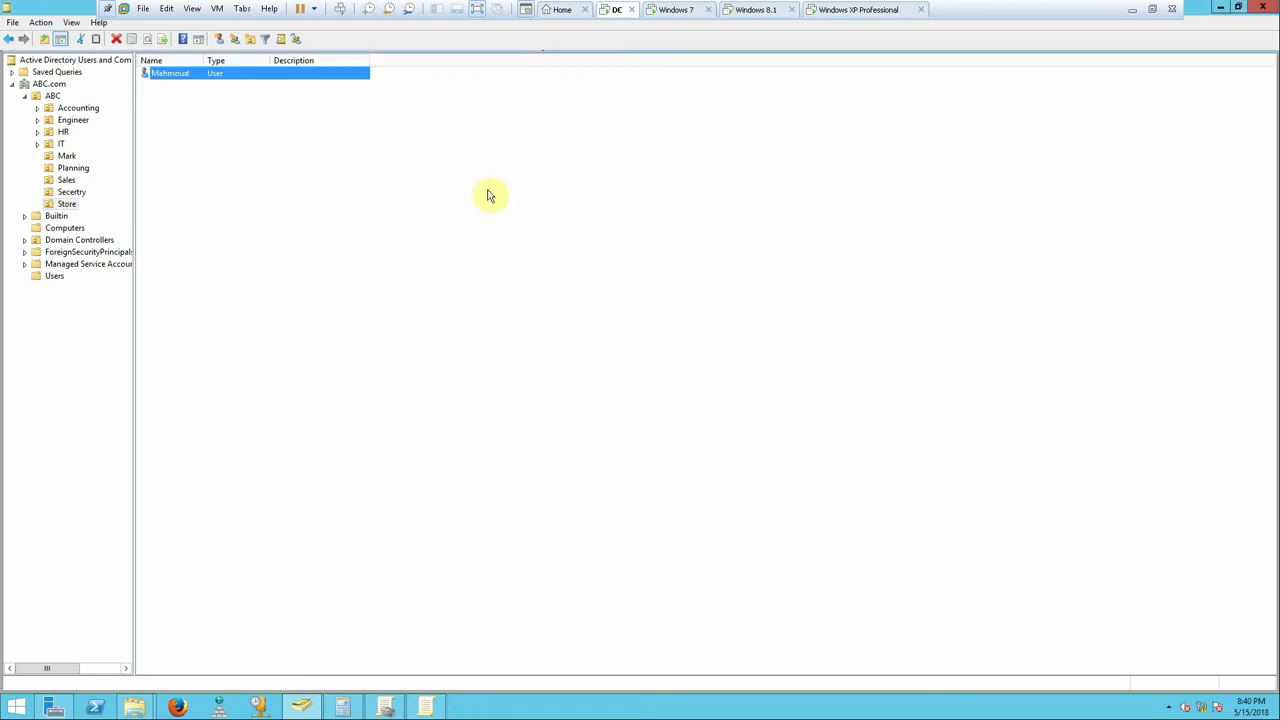
{"action": "left_click", "coordinate": [420, 707]}
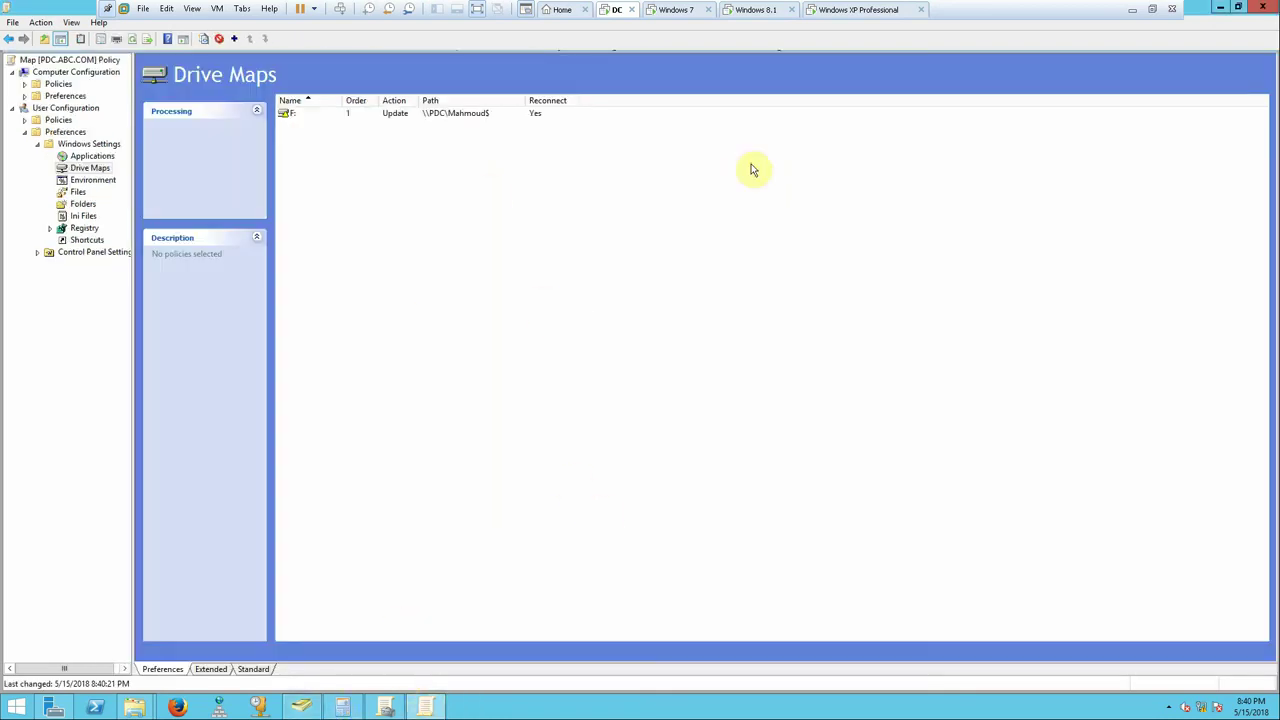
- Close the policy editor, log off the XP session and restart the Windows 8.1 client
{"action": "left_click", "coordinate": [1270, 7]}
{"action": "left_click", "coordinate": [830, 9]}
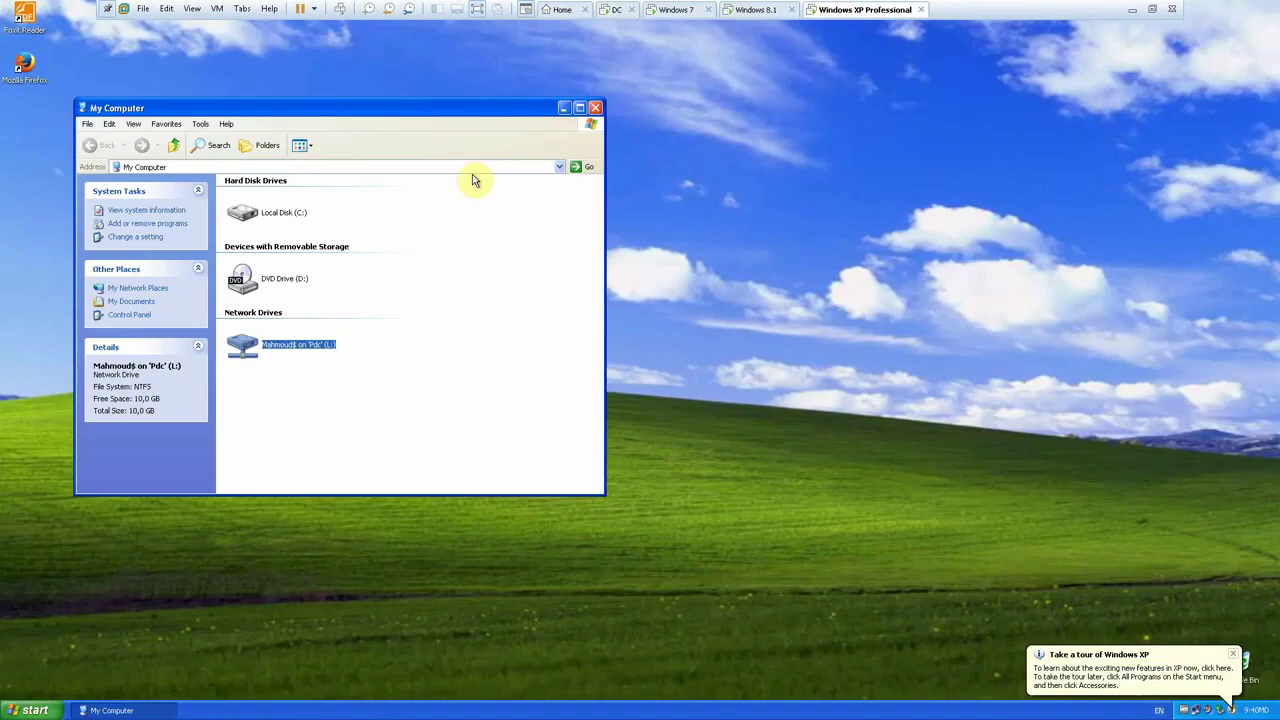
{"action": "left_click", "coordinate": [10, 712]}
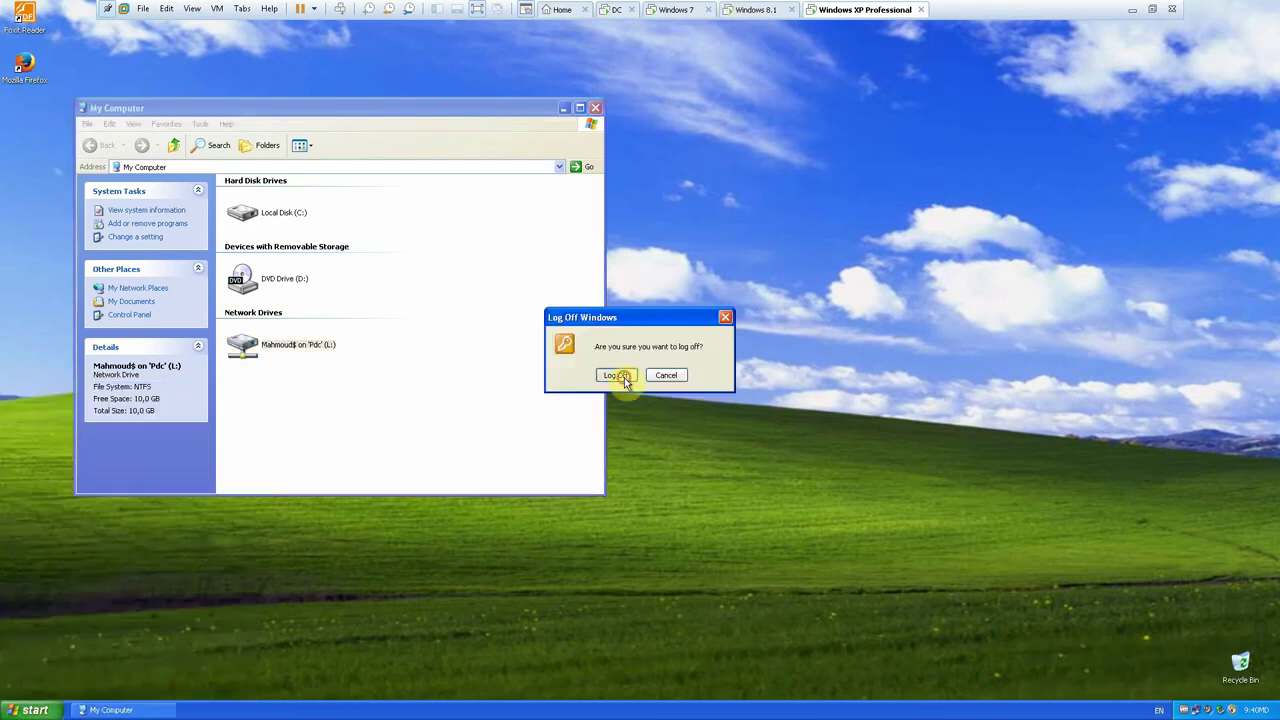
{"action": "left_click", "coordinate": [617, 375]}
{"action": "left_click", "coordinate": [776, 10]}
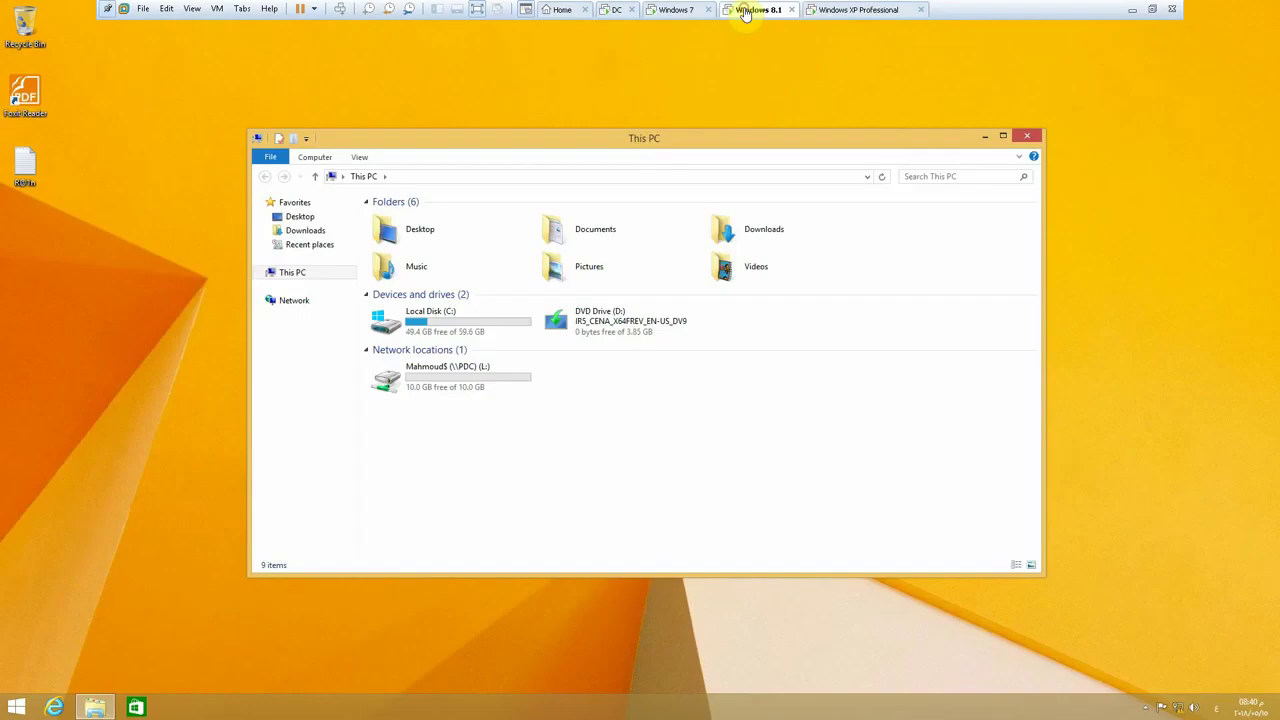
{"action": "right_click", "coordinate": [15, 708]}
{"action": "mouse_move", "coordinate": [86, 687]}
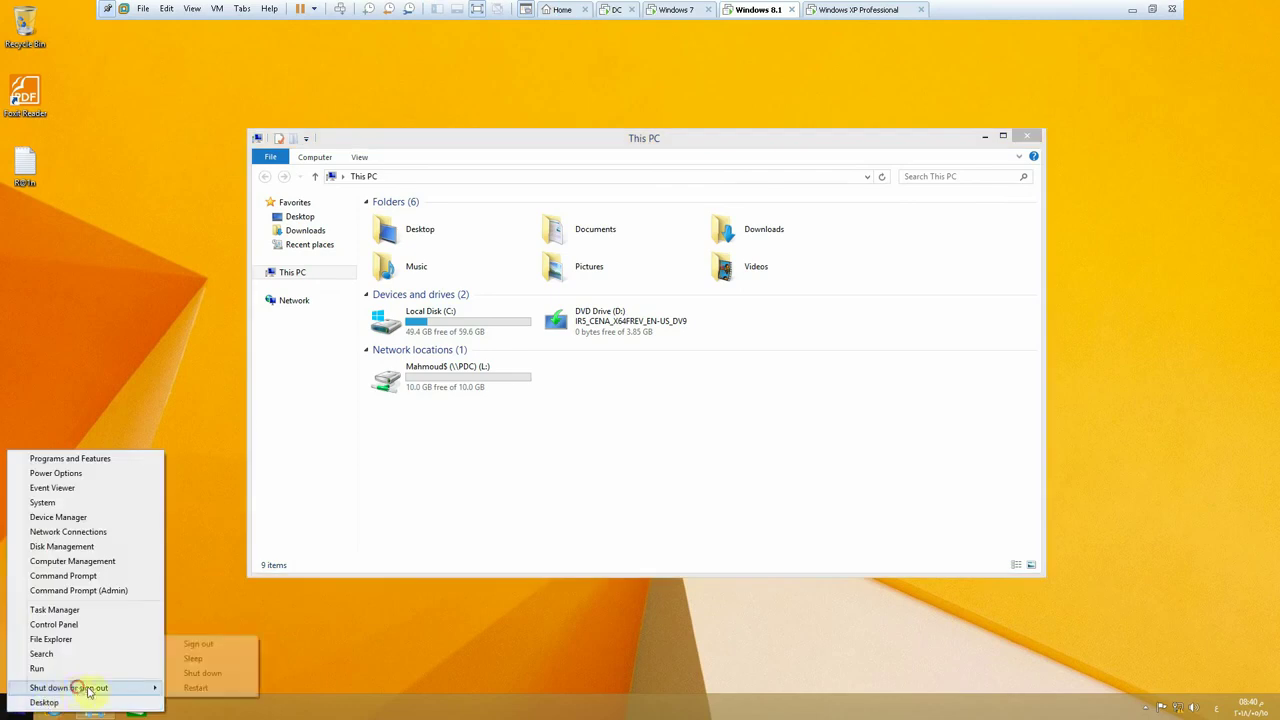
{"action": "left_click", "coordinate": [188, 688]}
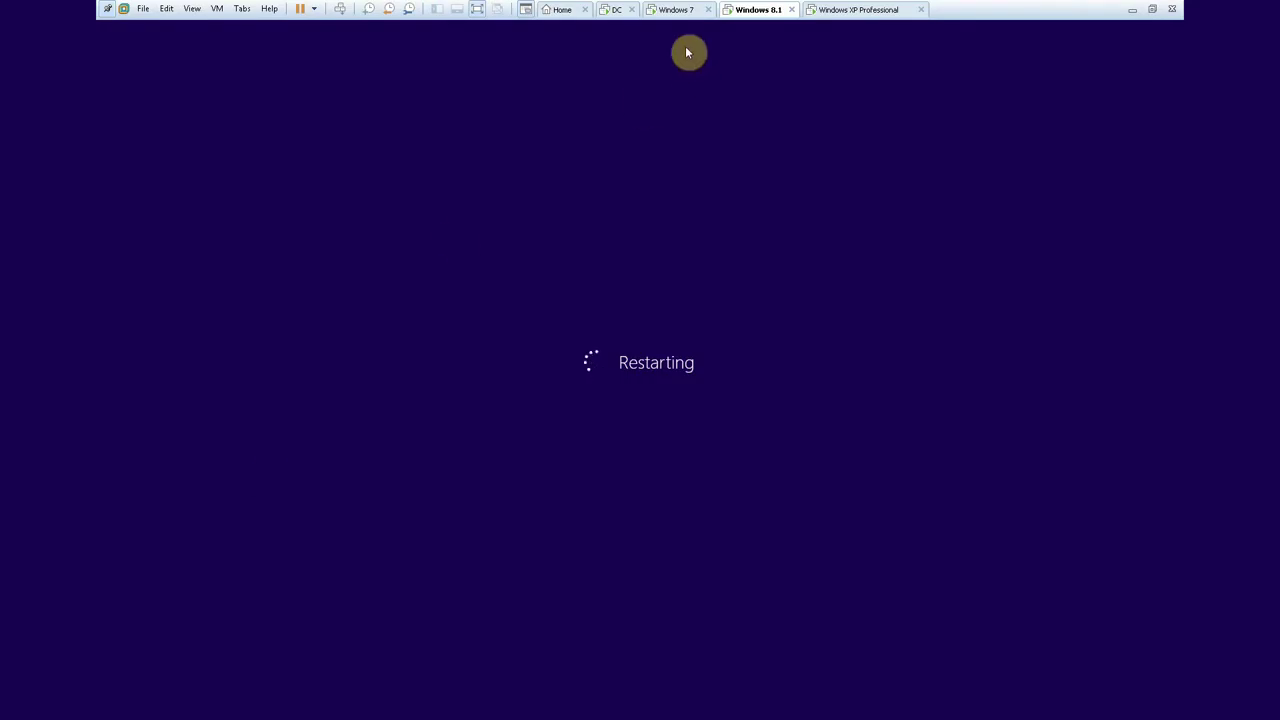
- Log back on to XP and refresh My Computer to confirm the network drive is gone
{"action": "left_click", "coordinate": [855, 12]}
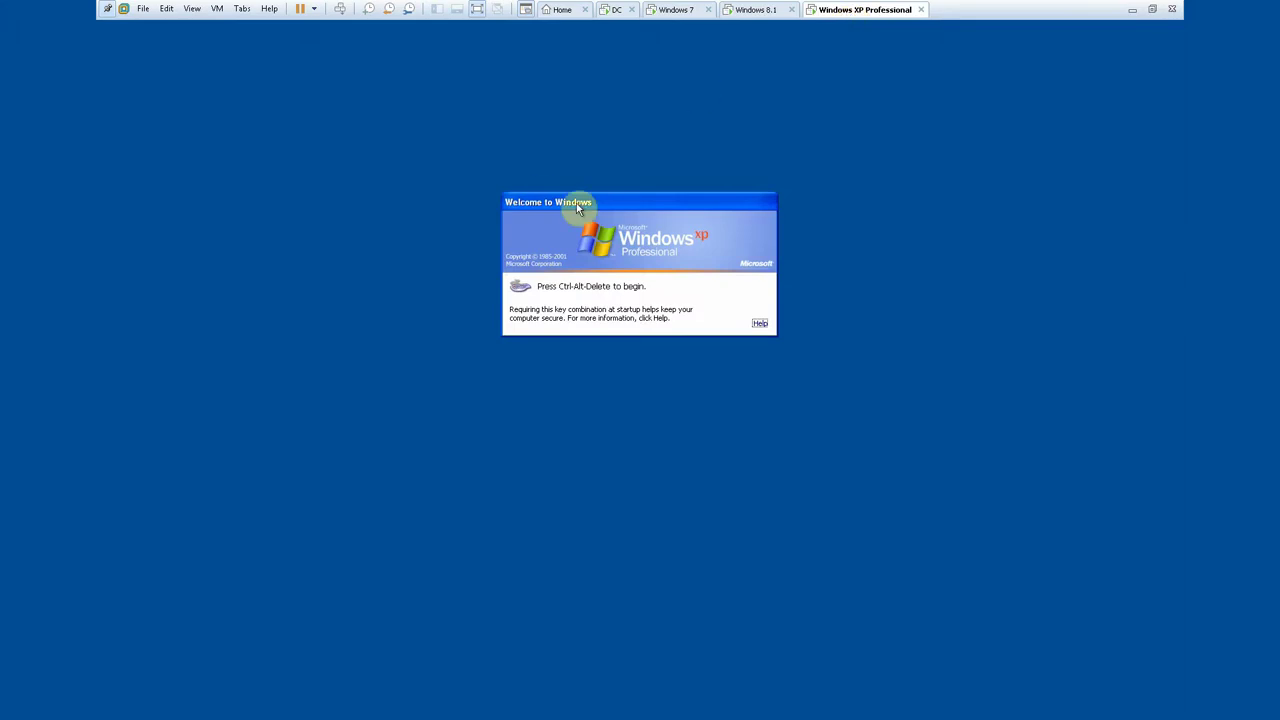
{"action": "left_click", "coordinate": [342, 10]}
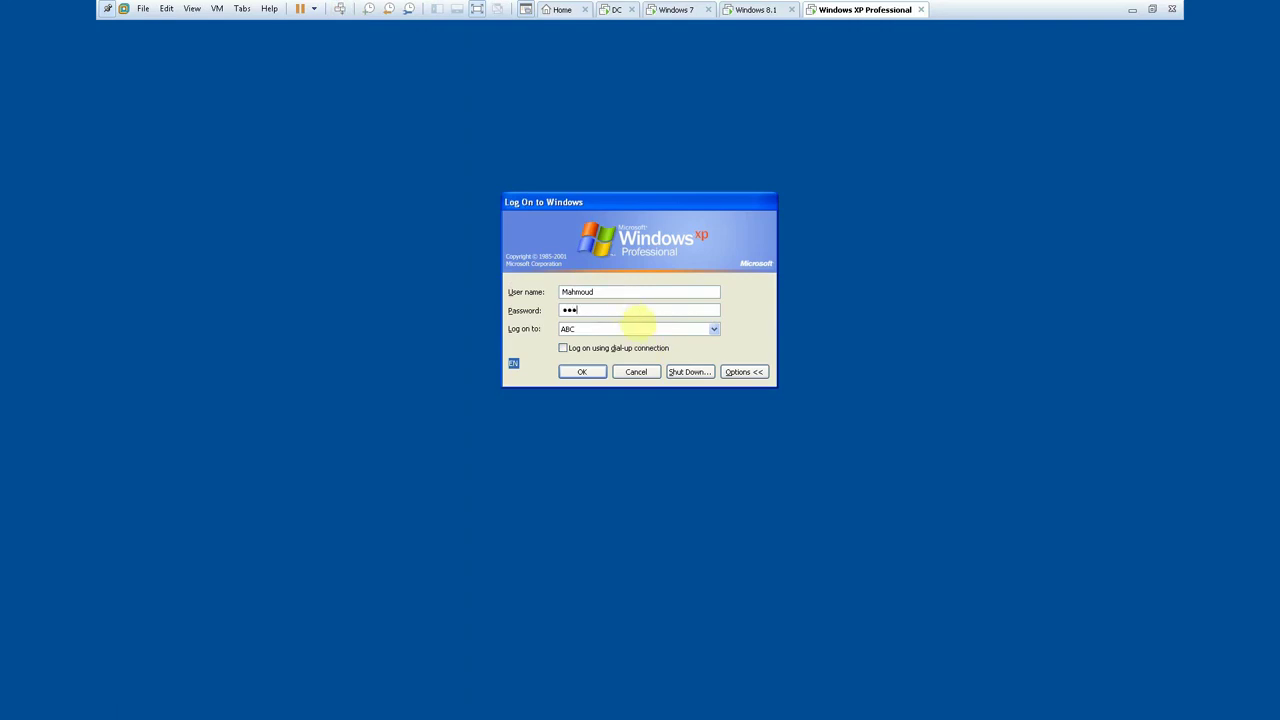
{"action": "key", "text": "Return"}
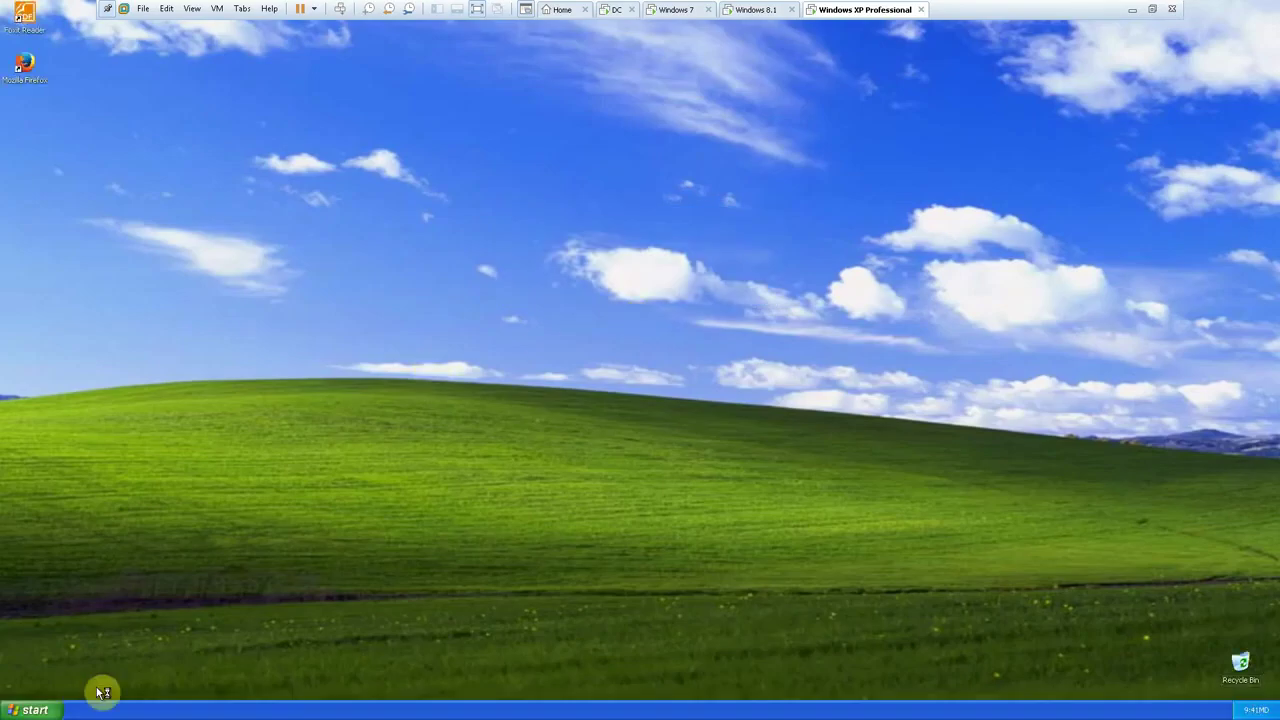
{"action": "left_click", "coordinate": [57, 712]}
{"action": "left_click", "coordinate": [188, 528]}
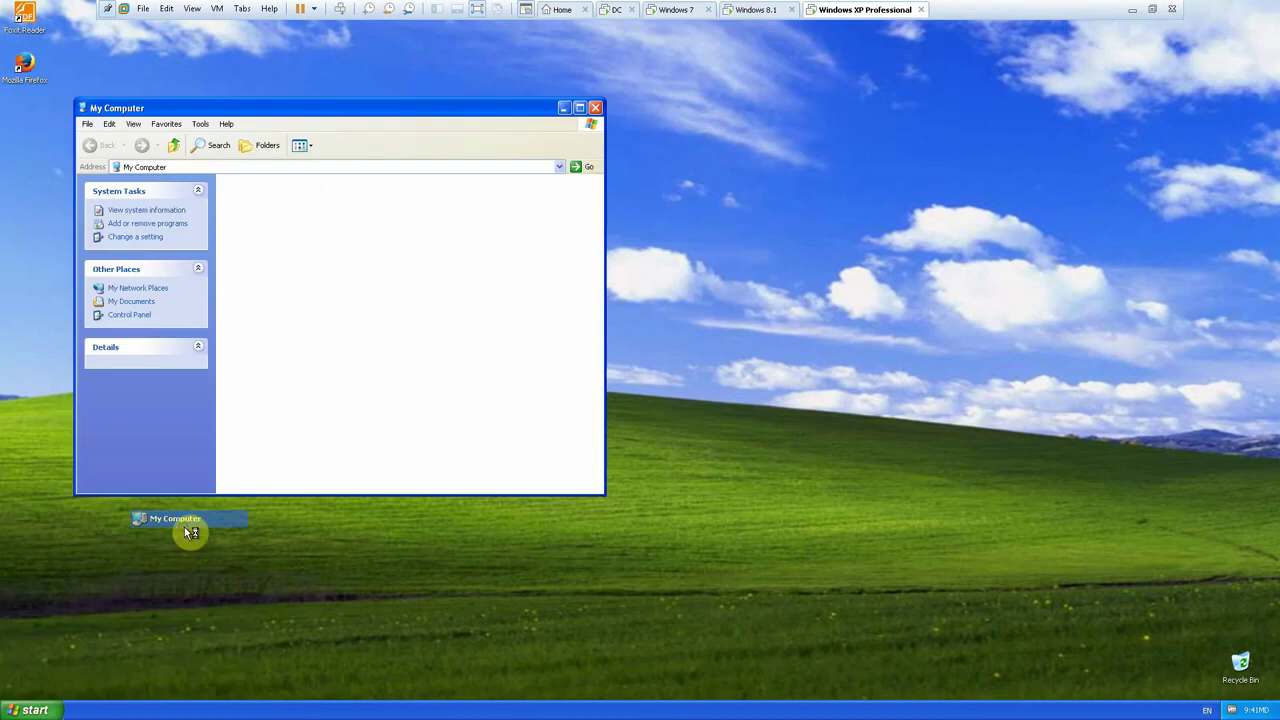
{"action": "right_click", "coordinate": [394, 333]}
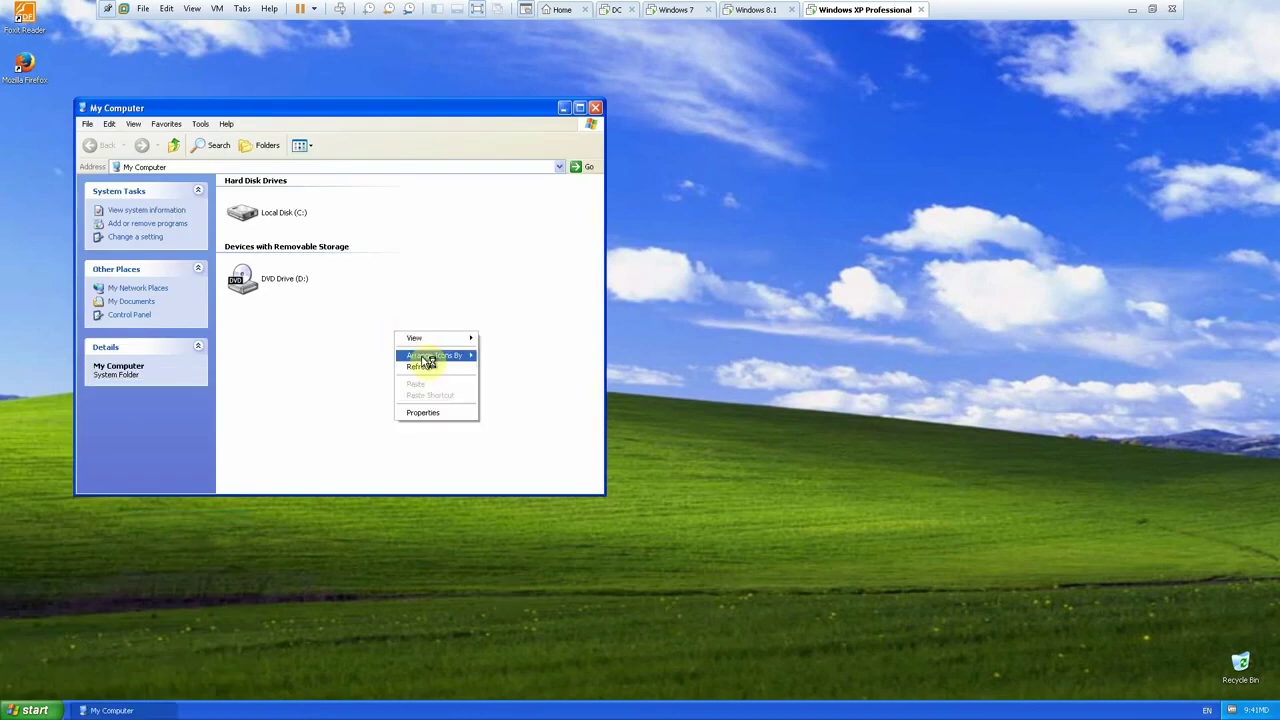
{"action": "left_click", "coordinate": [426, 366]}
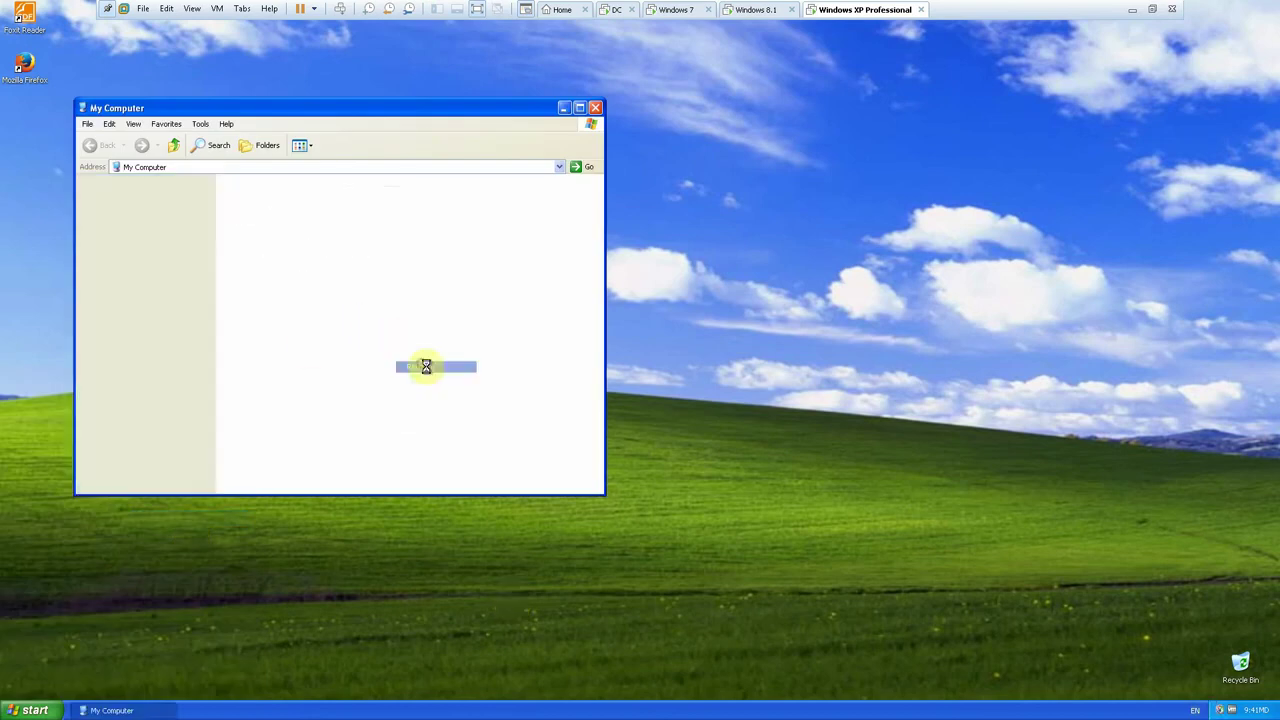
- Log off the XP session again
{"action": "left_click", "coordinate": [30, 710]}
{"action": "left_click", "coordinate": [155, 650]}
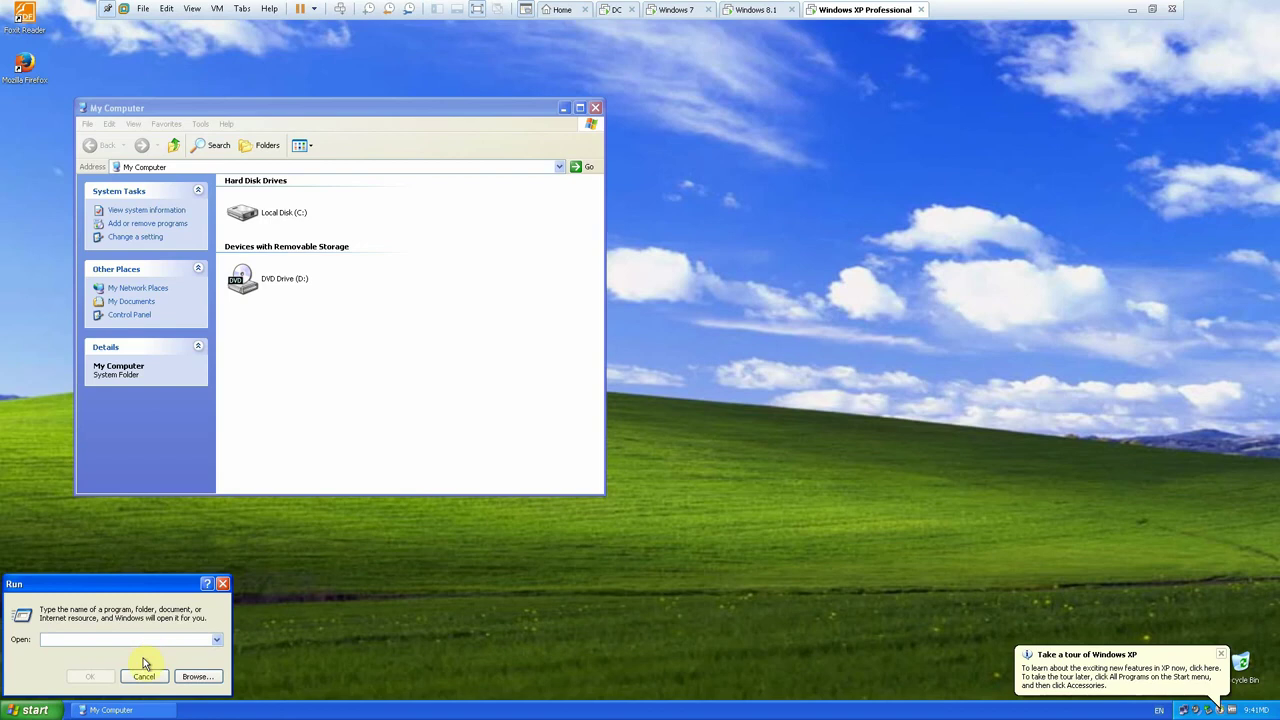
{"action": "left_click", "coordinate": [146, 677]}
{"action": "left_click", "coordinate": [40, 710]}
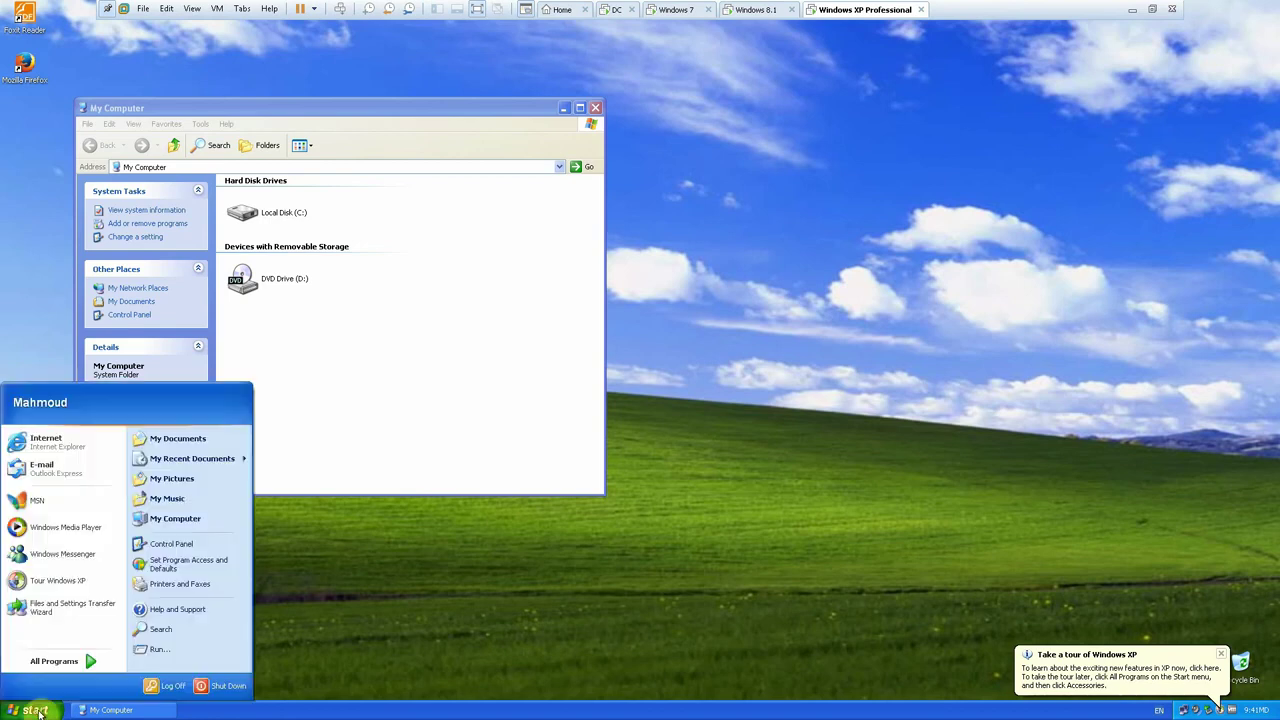
{"action": "left_click", "coordinate": [177, 686]}
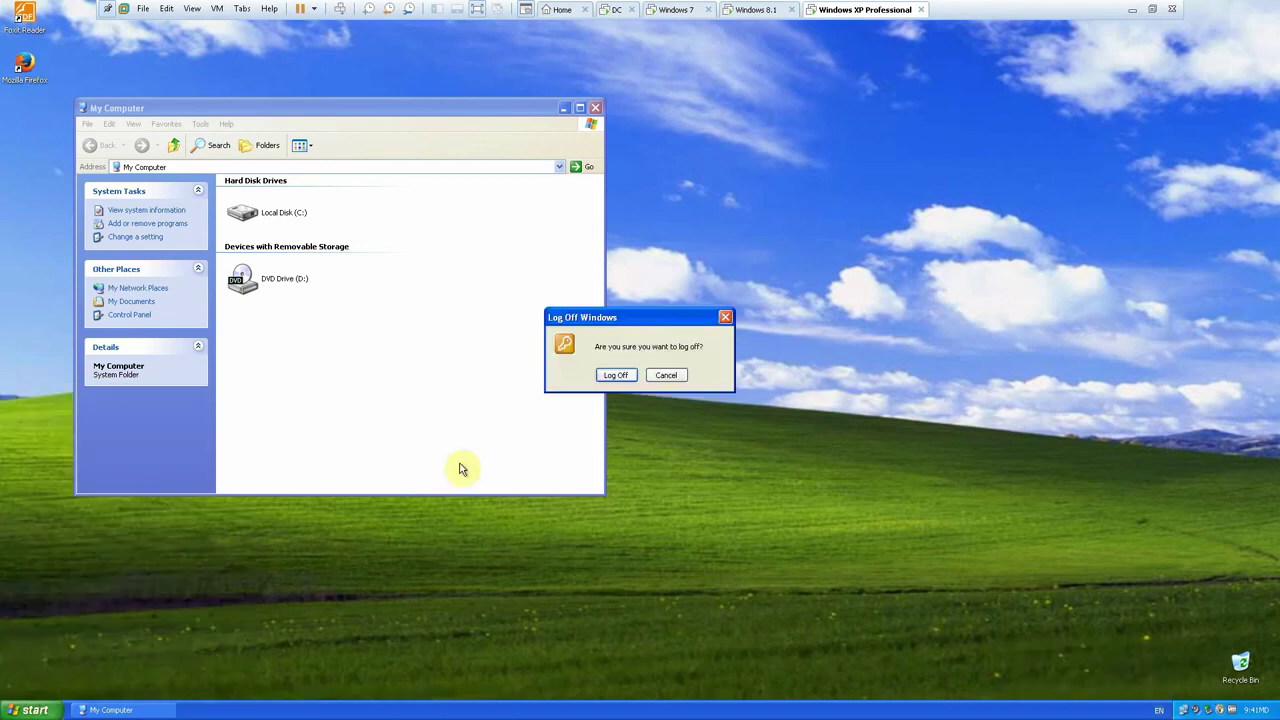
{"action": "left_click", "coordinate": [624, 377]}
- Run gpupdate /force again on the domain controller
{"action": "left_click", "coordinate": [617, 10]}
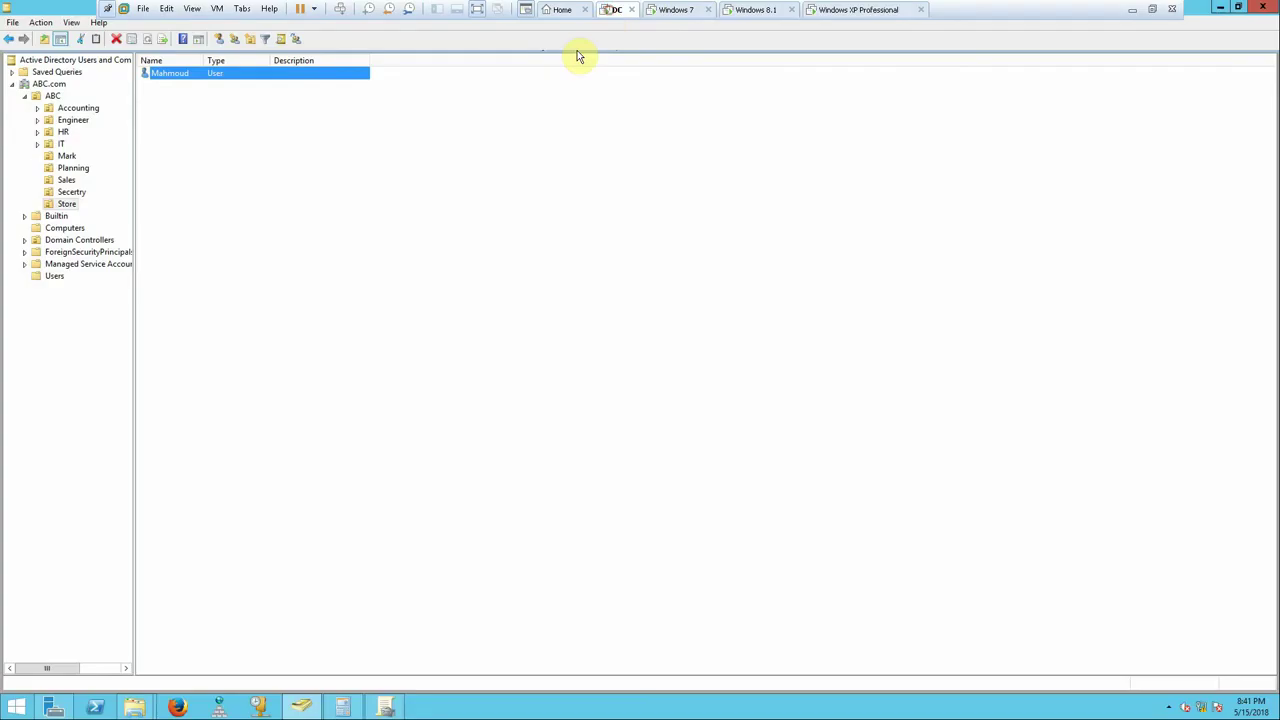
{"action": "right_click", "coordinate": [18, 708]}
{"action": "left_click", "coordinate": [32, 668]}
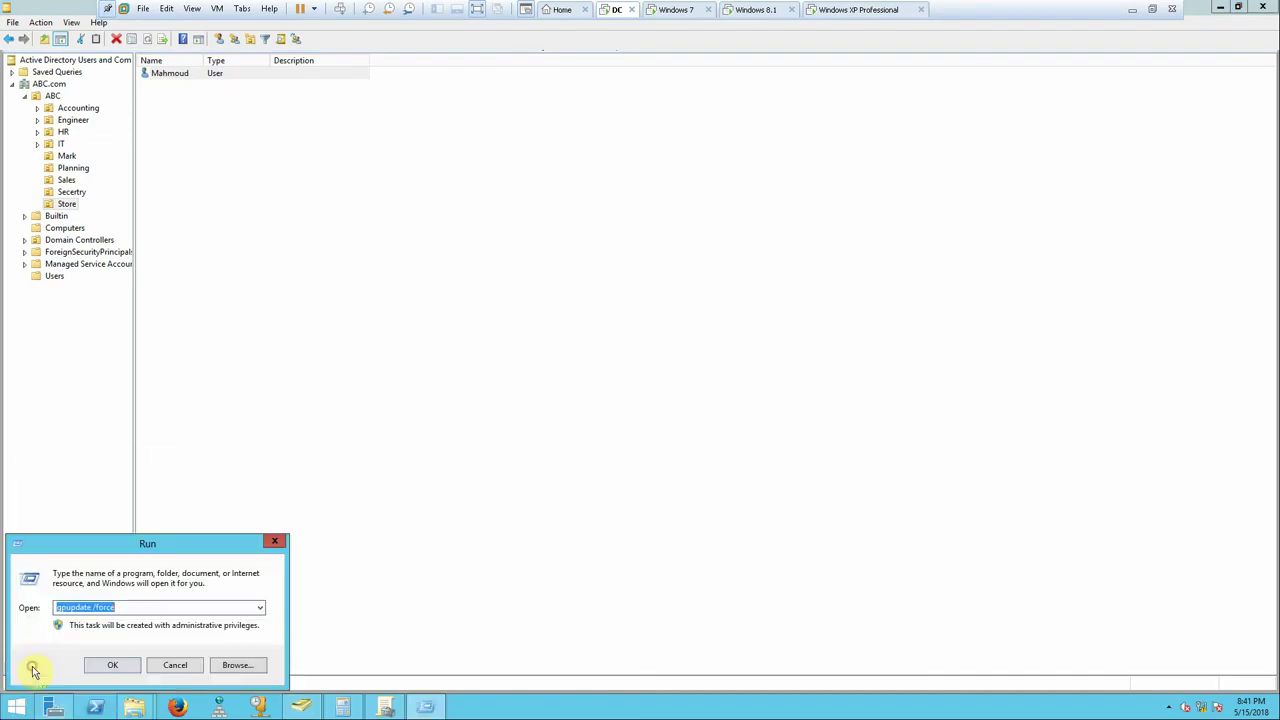
{"action": "left_click", "coordinate": [114, 665]}
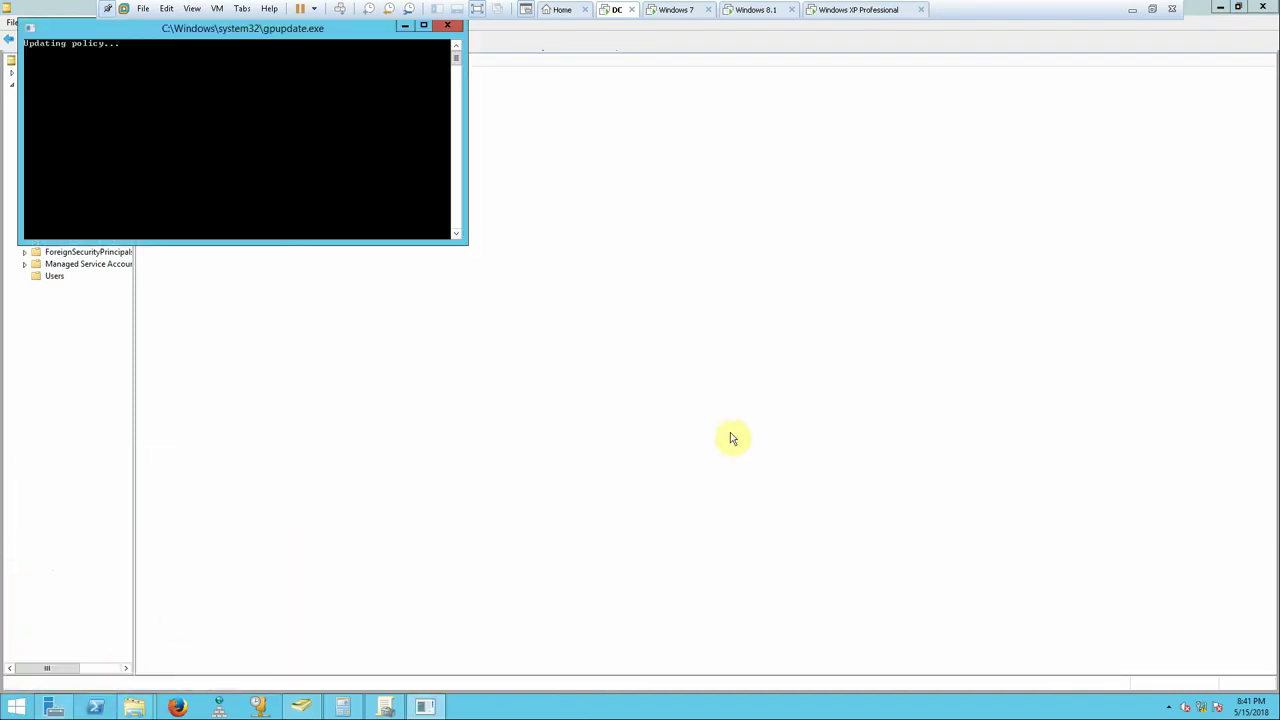
- Bring up the XP logon dialog, then return to Group Policy Management on the DC
{"action": "left_click", "coordinate": [850, 10]}
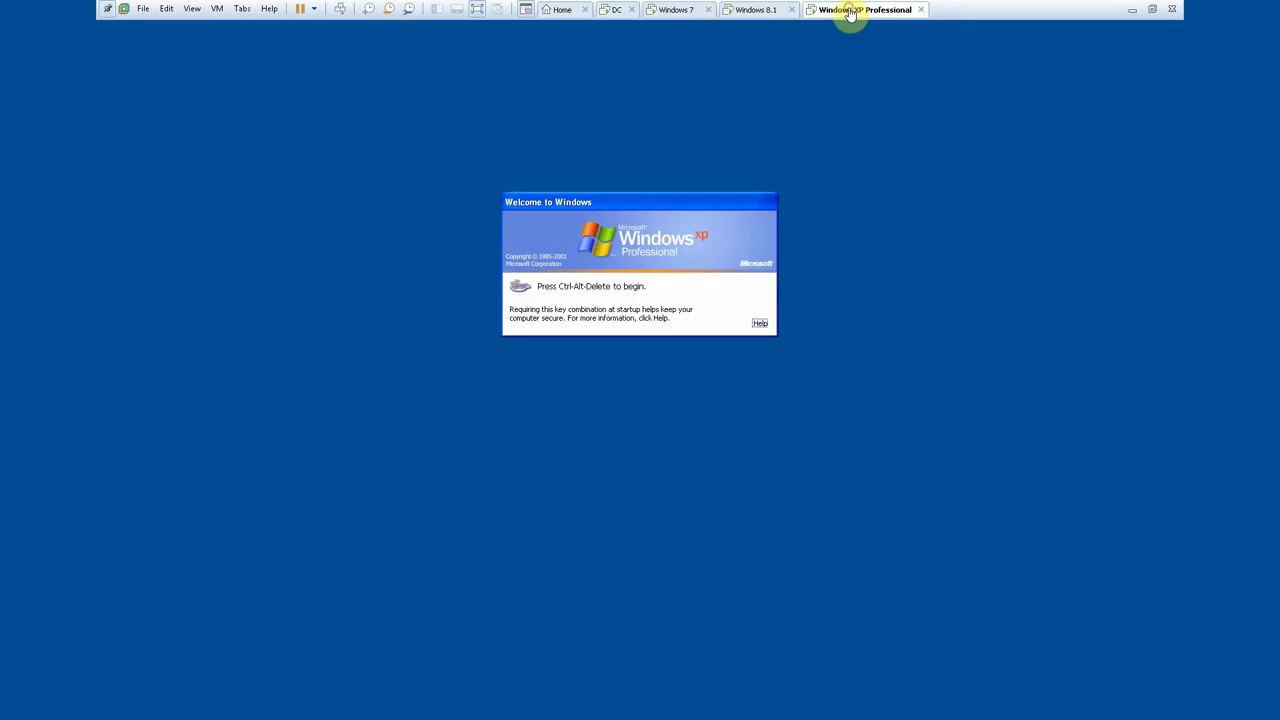
{"action": "left_click", "coordinate": [751, 11]}
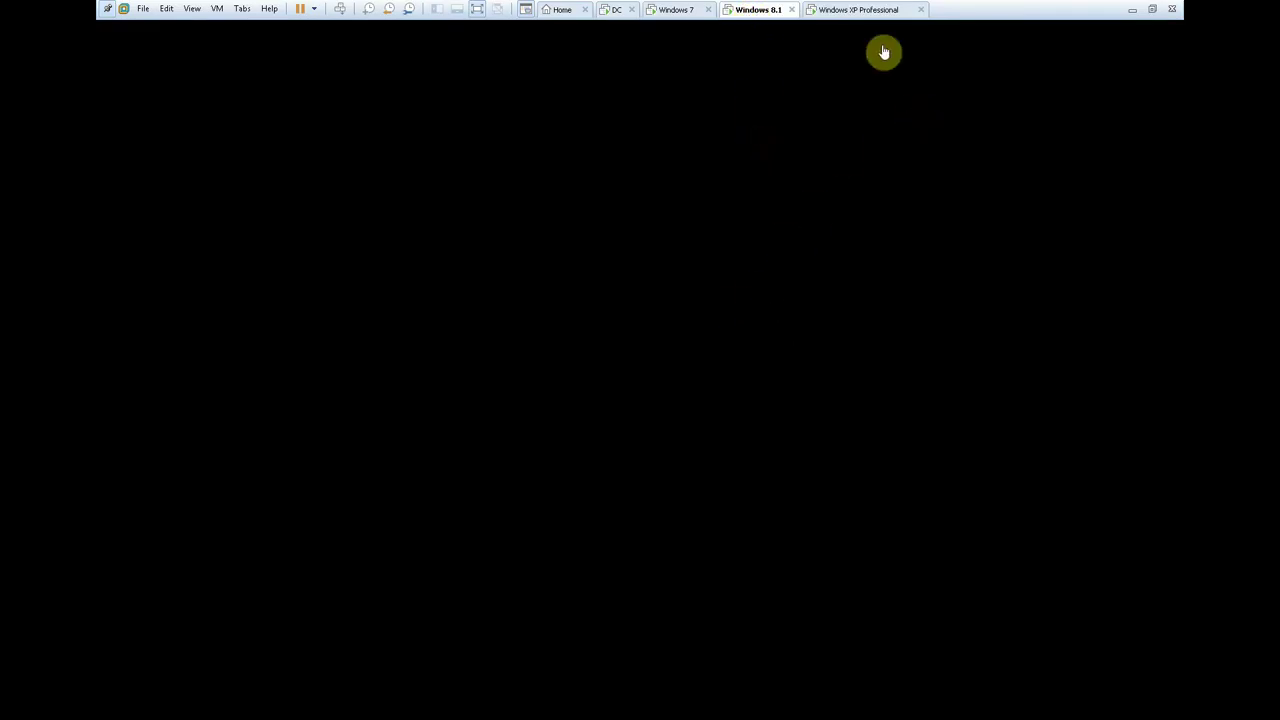
{"action": "left_click", "coordinate": [851, 10]}
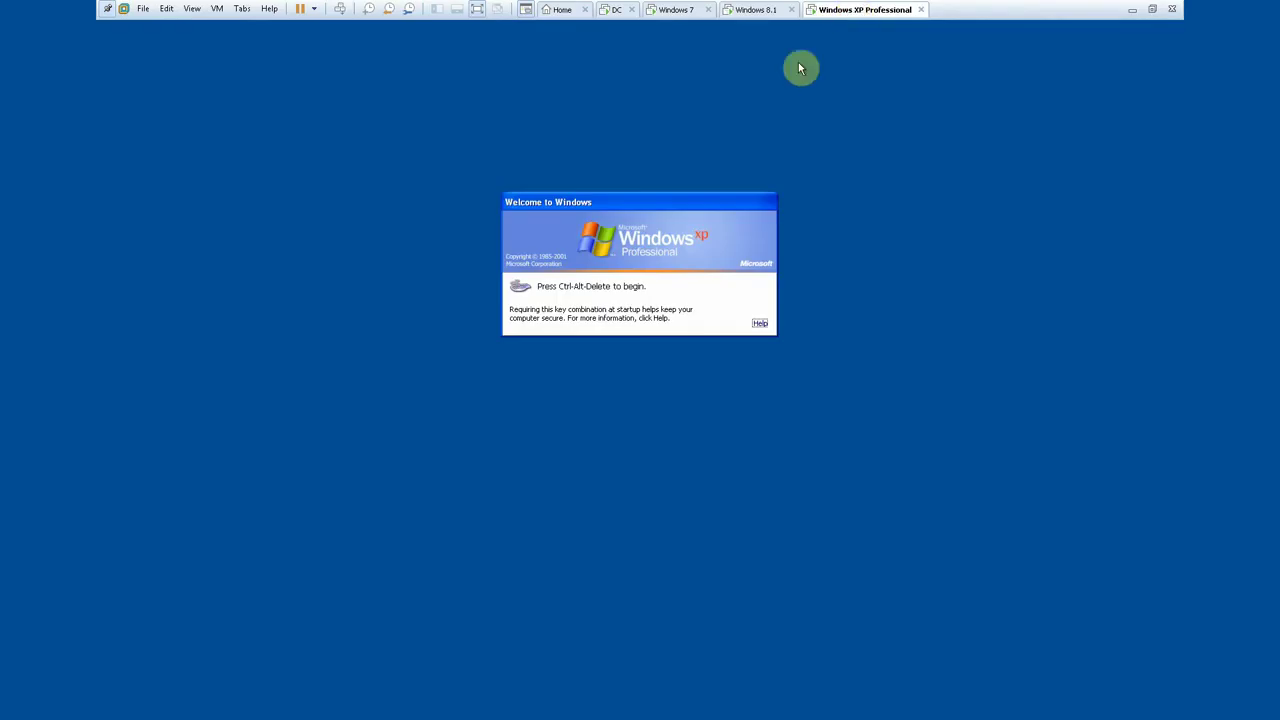
{"action": "left_click", "coordinate": [339, 9]}
{"action": "left_click", "coordinate": [614, 10]}
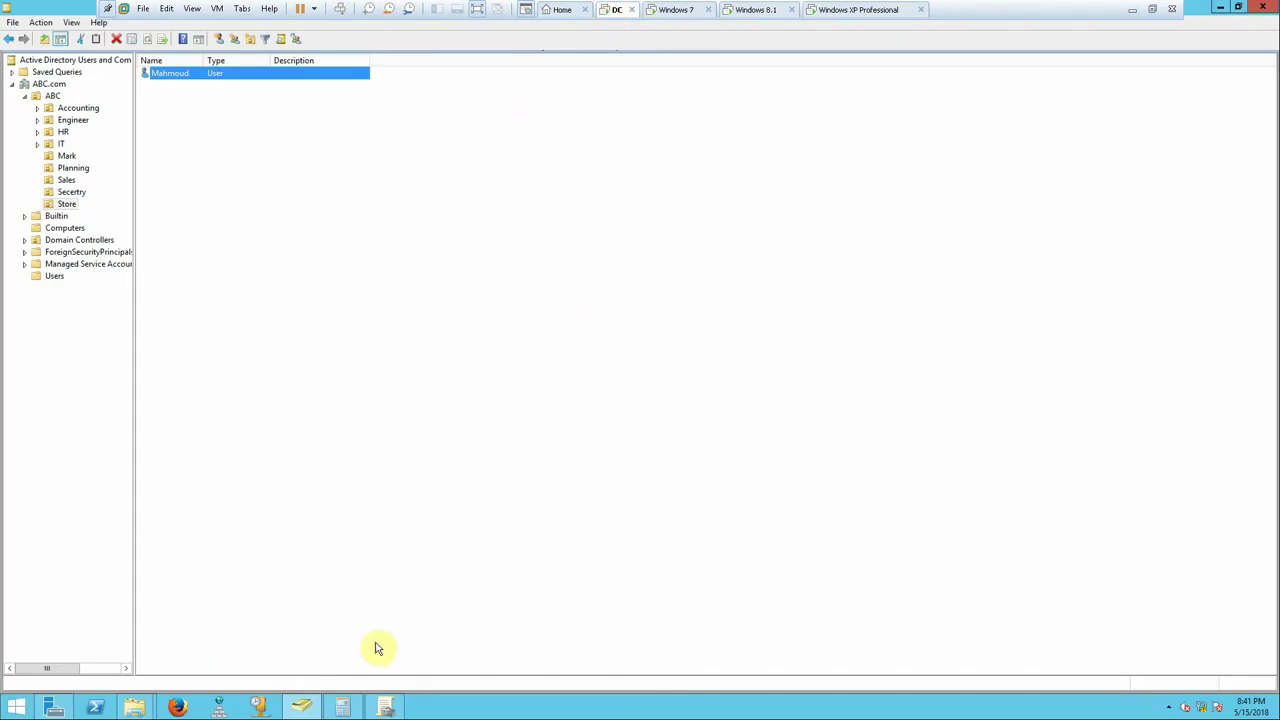
{"action": "left_click", "coordinate": [385, 706]}
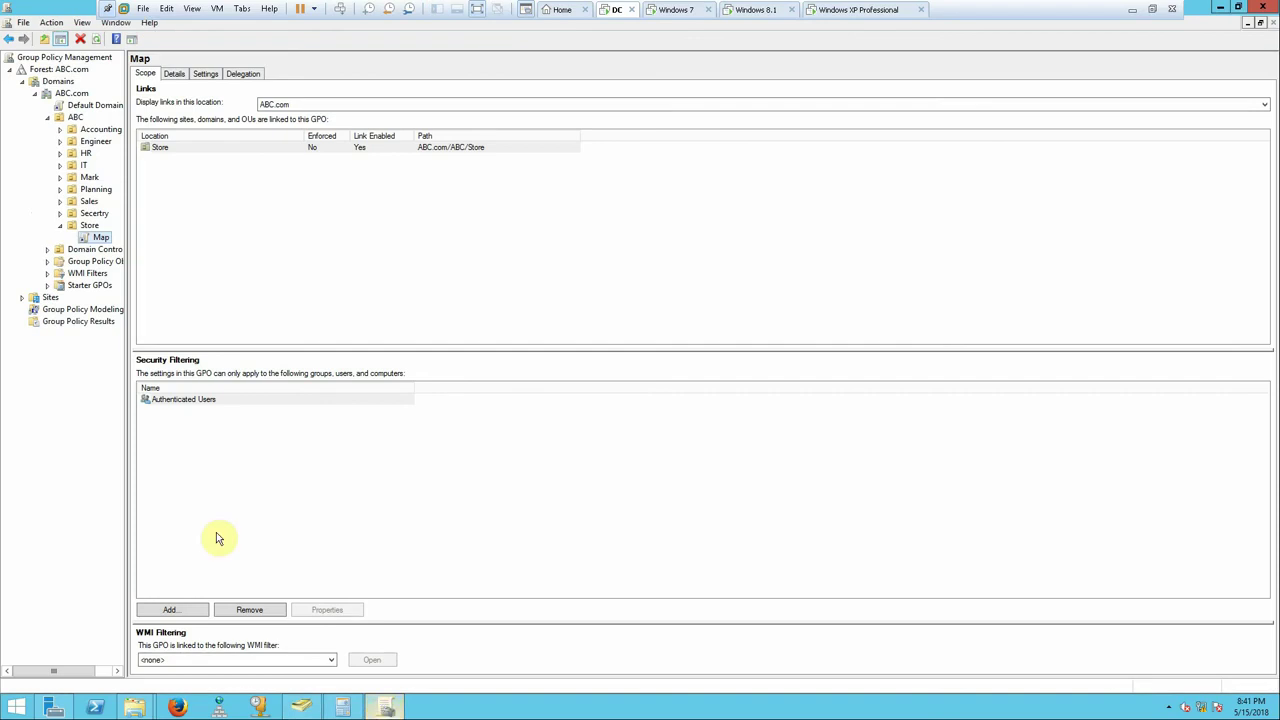
- Edit the Map GPO and expand User Policies > Administrative Templates > Network, maximized
{"action": "right_click", "coordinate": [90, 240]}
{"action": "left_click", "coordinate": [115, 249]}
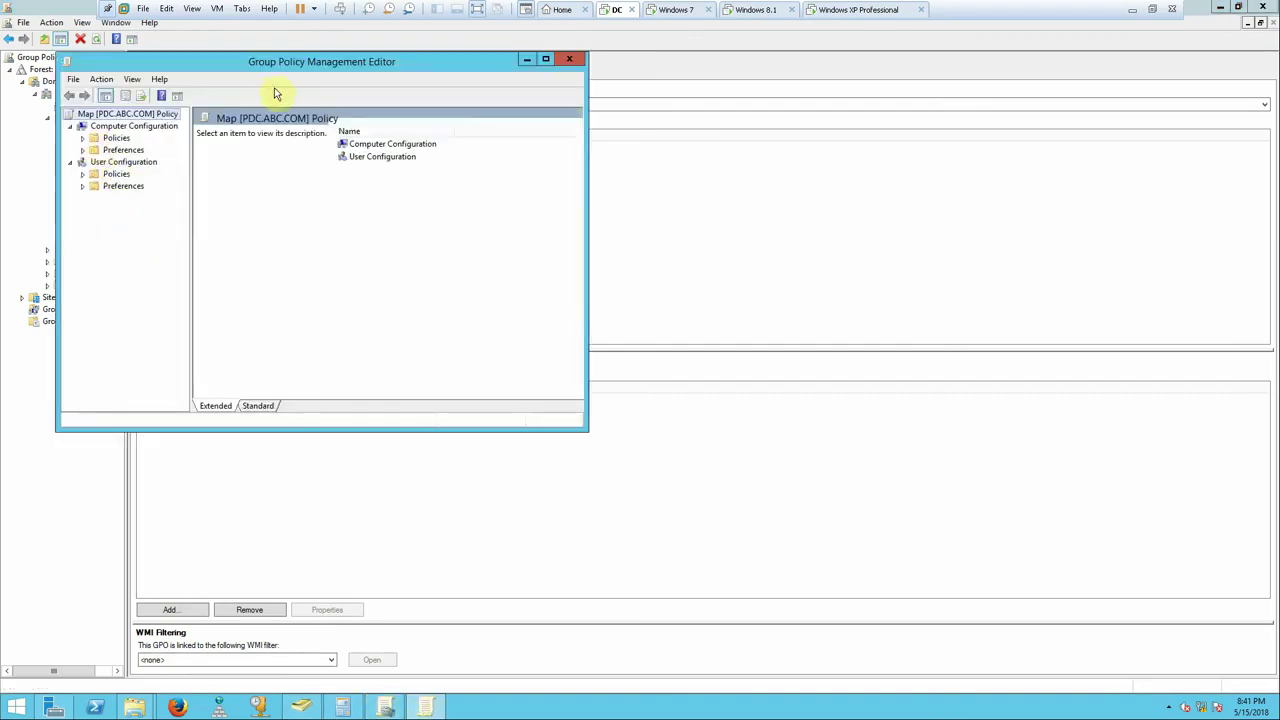
{"action": "left_click", "coordinate": [81, 175]}
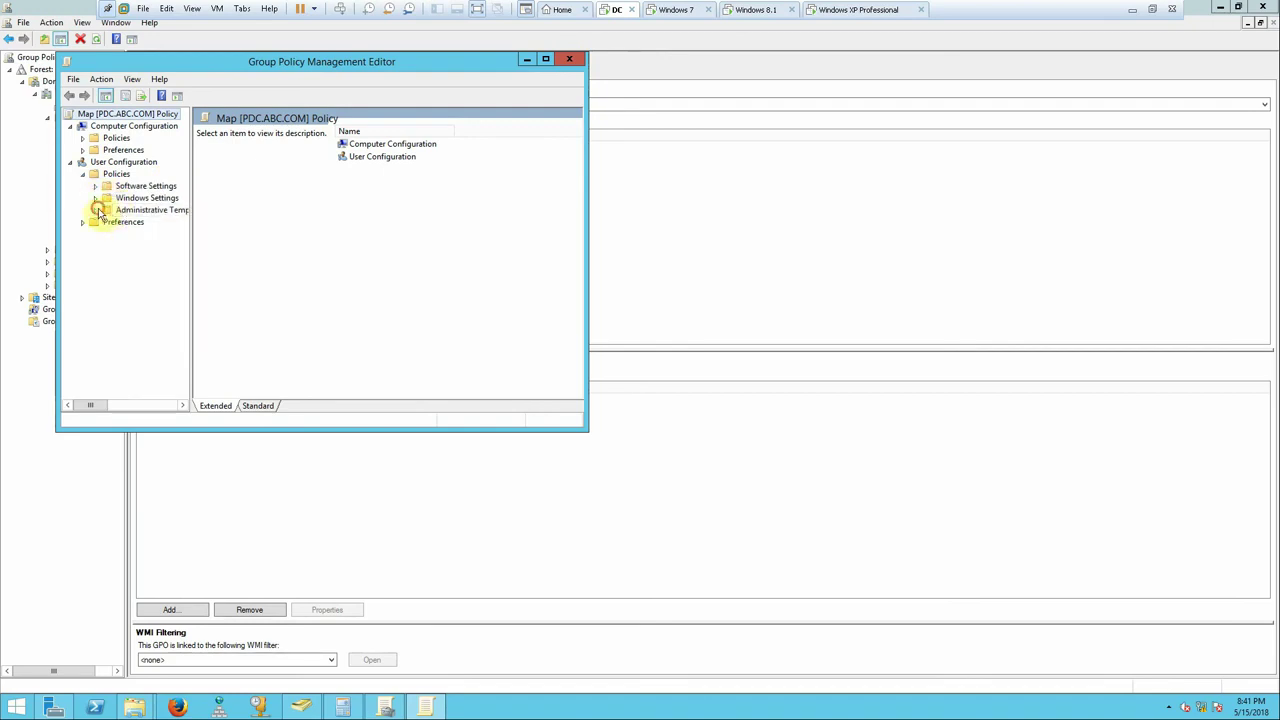
{"action": "left_click", "coordinate": [96, 210]}
{"action": "left_click_drag", "start_coordinate": [191, 256], "coordinate": [342, 300]}
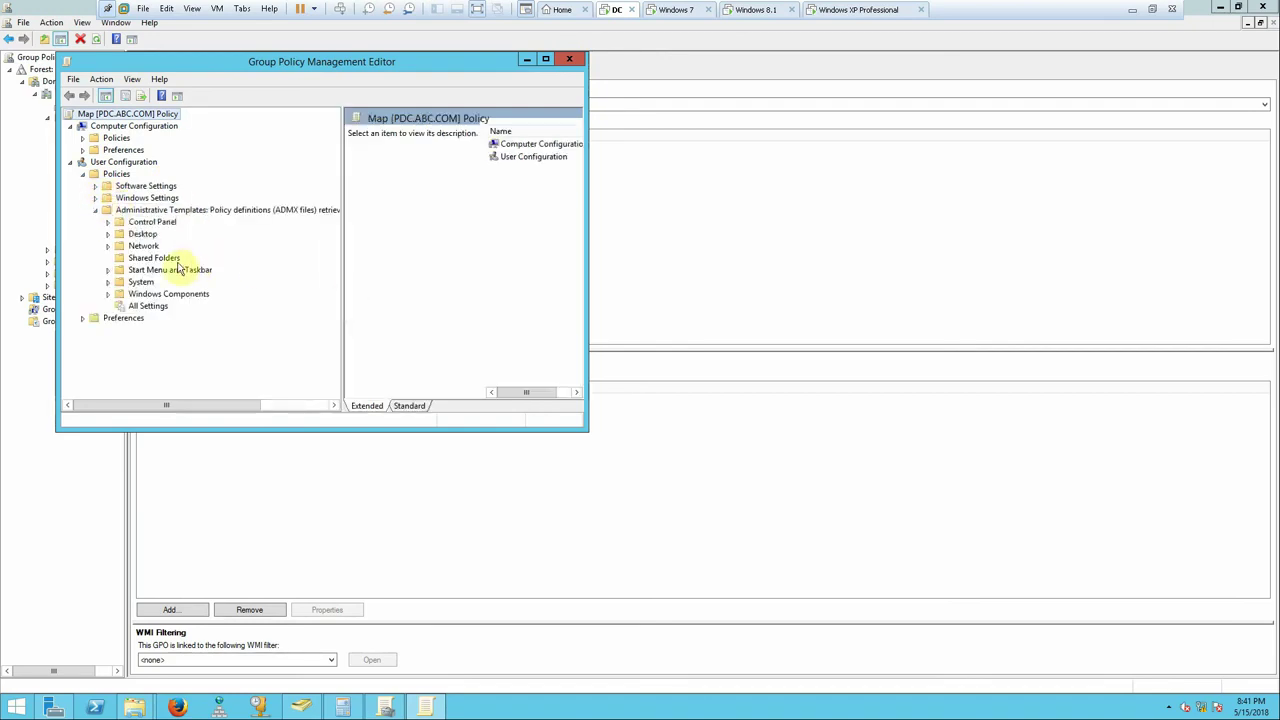
{"action": "left_click", "coordinate": [121, 245]}
{"action": "left_click", "coordinate": [108, 246]}
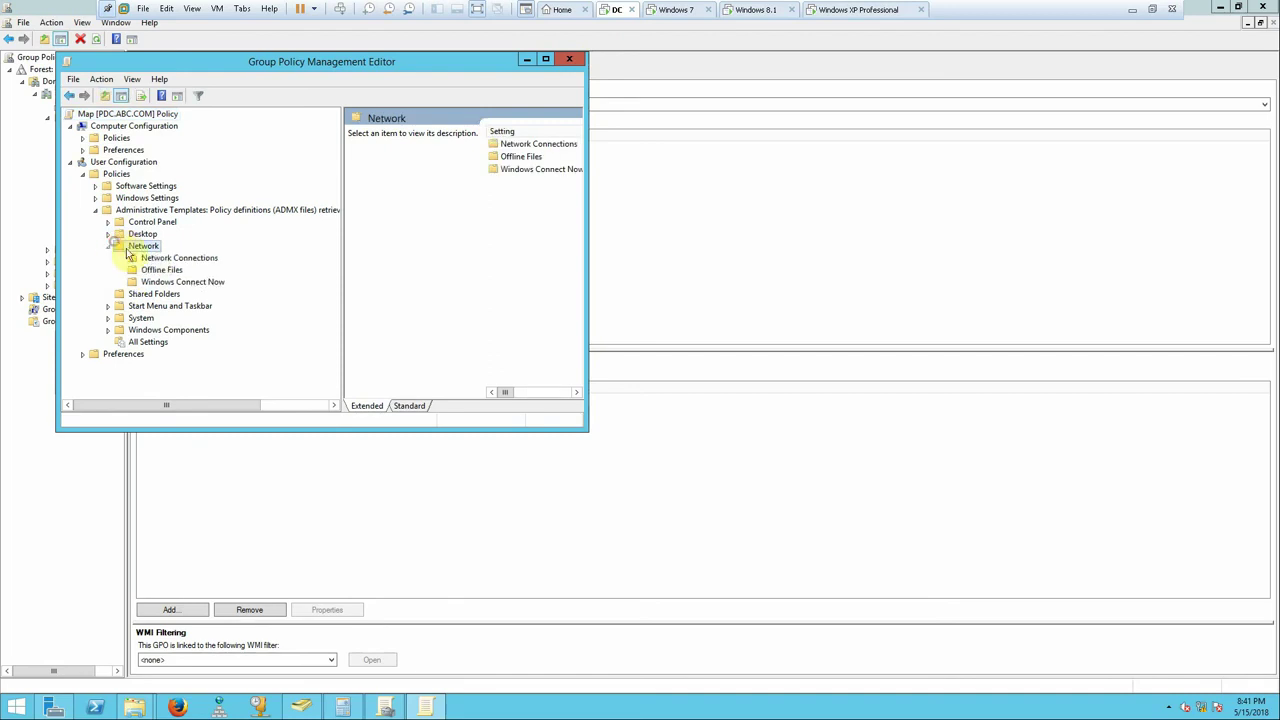
{"action": "left_click", "coordinate": [545, 60]}
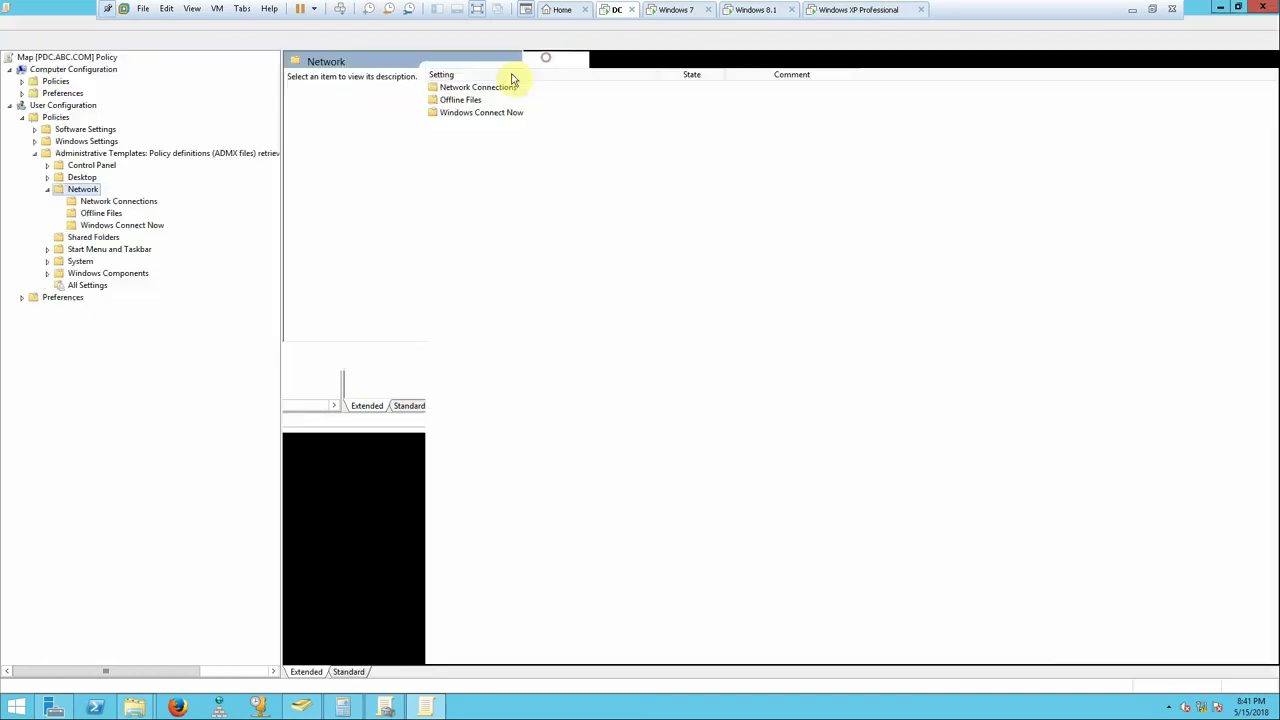
- Review the Remote Access Preferences and LAN-rename policies under Network Connections, all Not configured
{"action": "left_click", "coordinate": [78, 203]}
{"action": "left_click", "coordinate": [495, 160]}
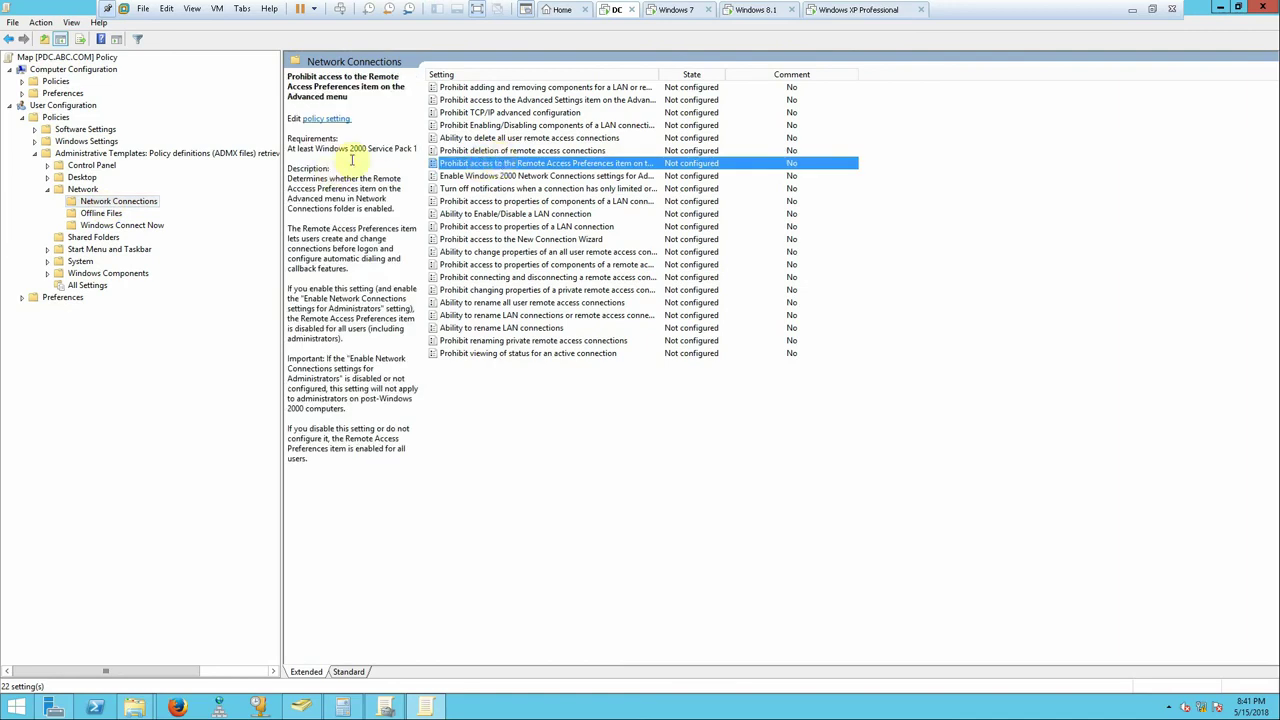
{"action": "left_click", "coordinate": [405, 148]}
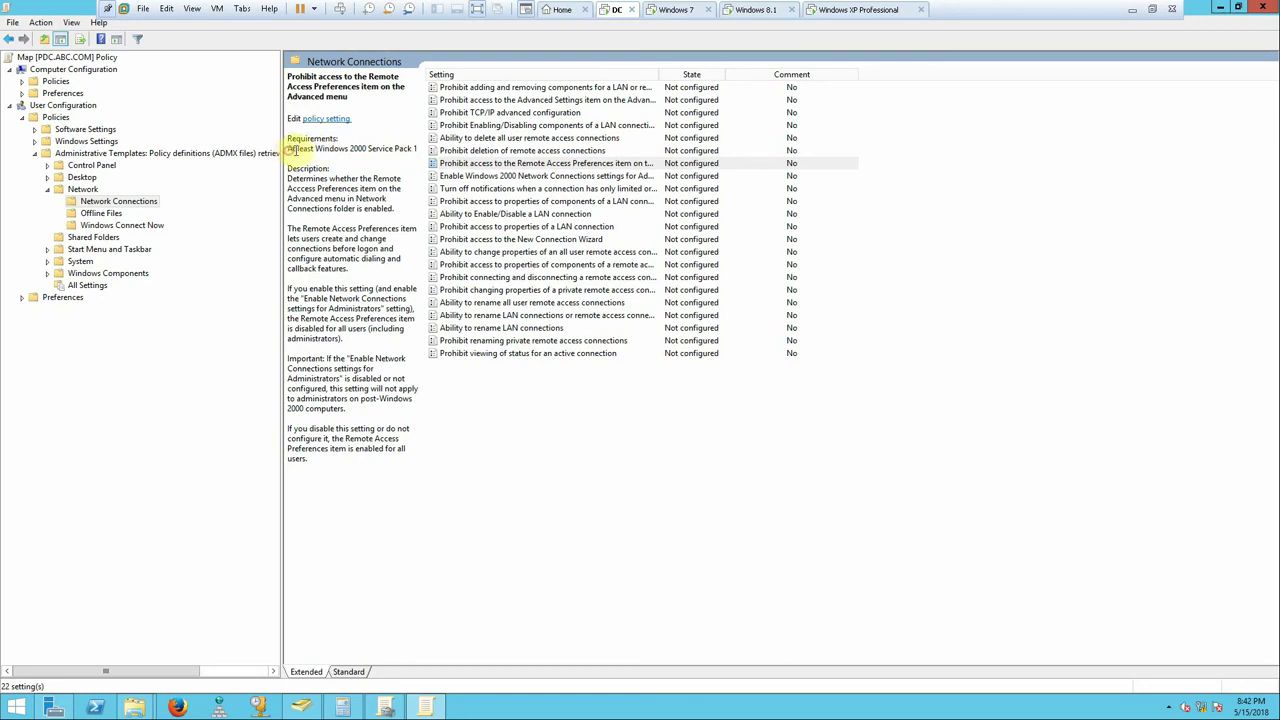
{"action": "left_click", "coordinate": [364, 148]}
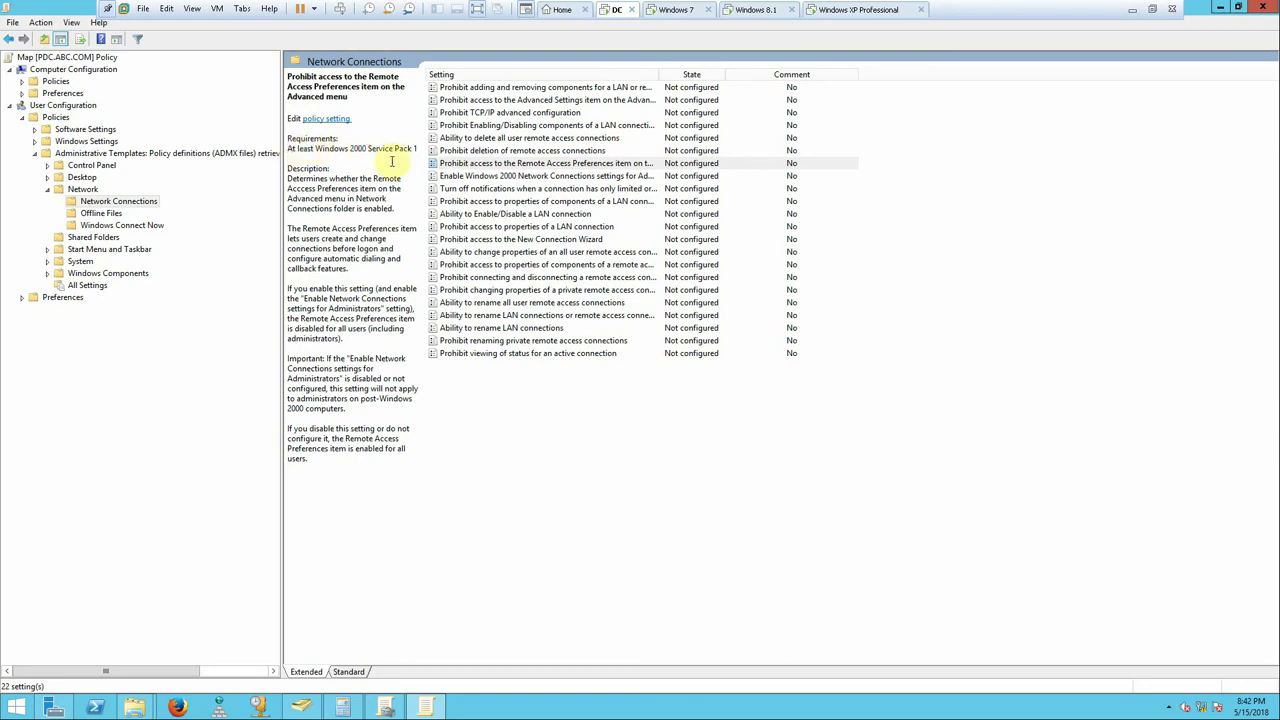
{"action": "left_click", "coordinate": [489, 166]}
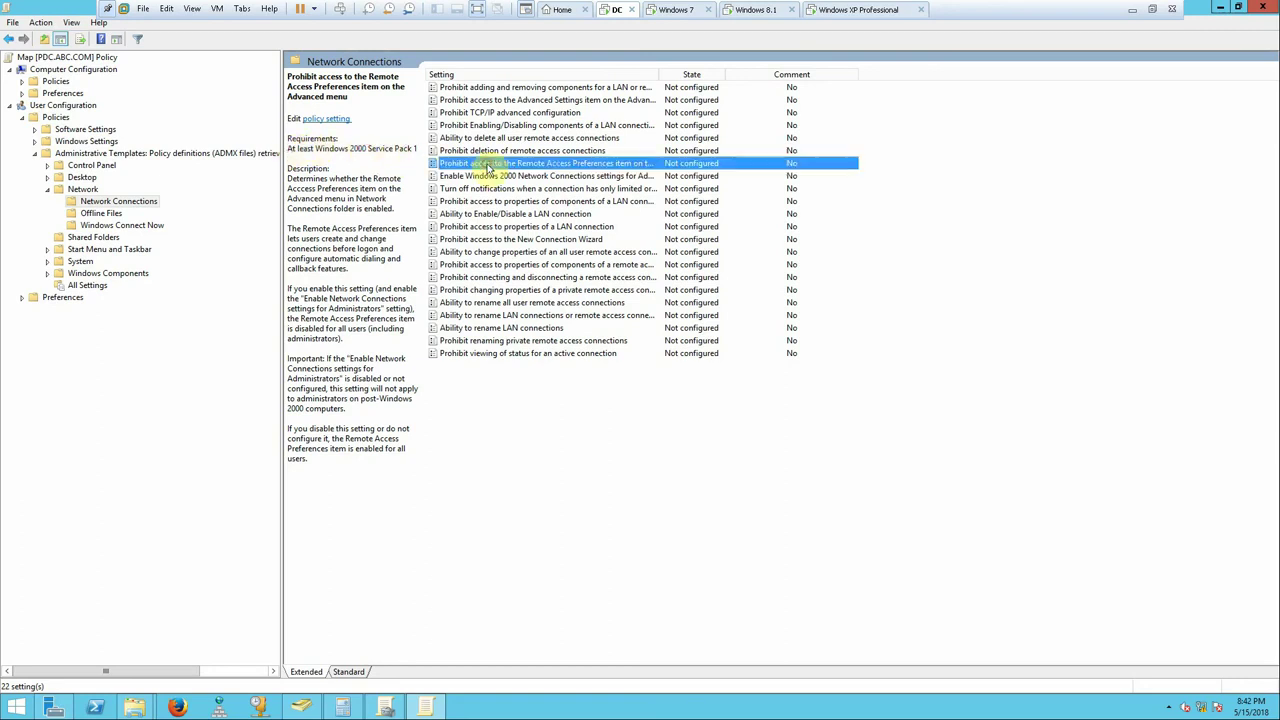
{"action": "left_click", "coordinate": [497, 330]}
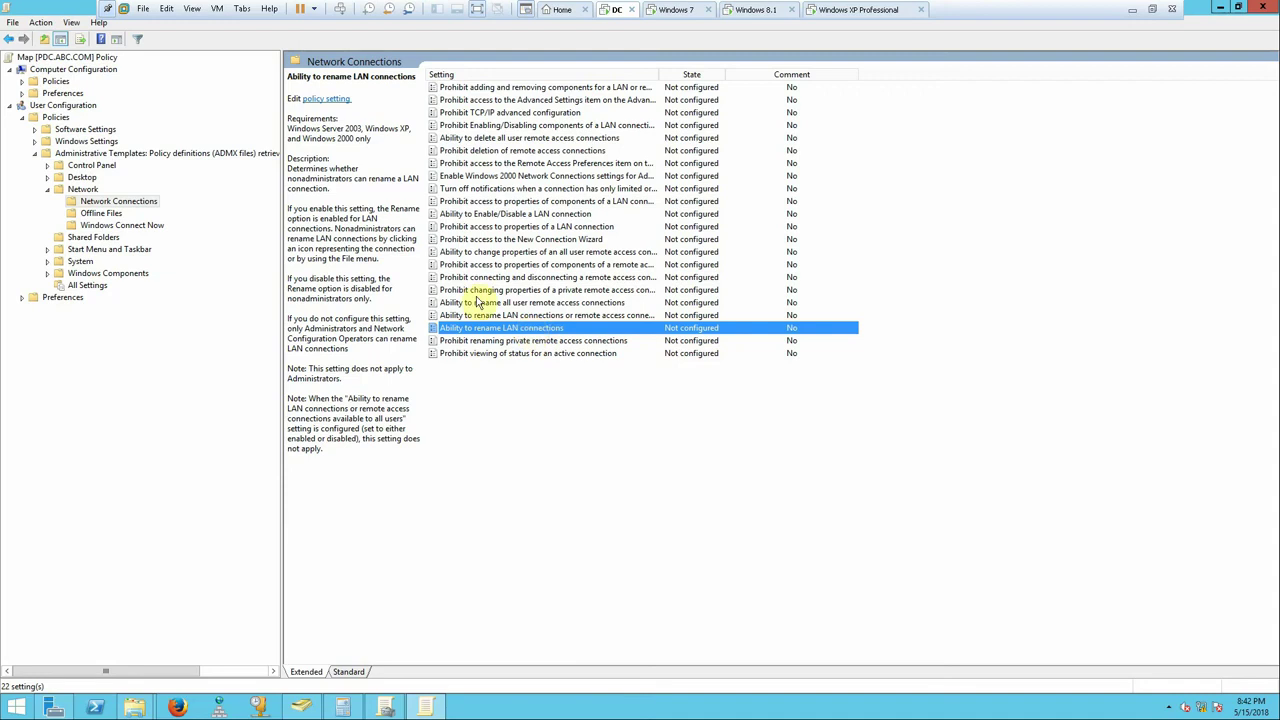
{"action": "left_click", "coordinate": [323, 135]}
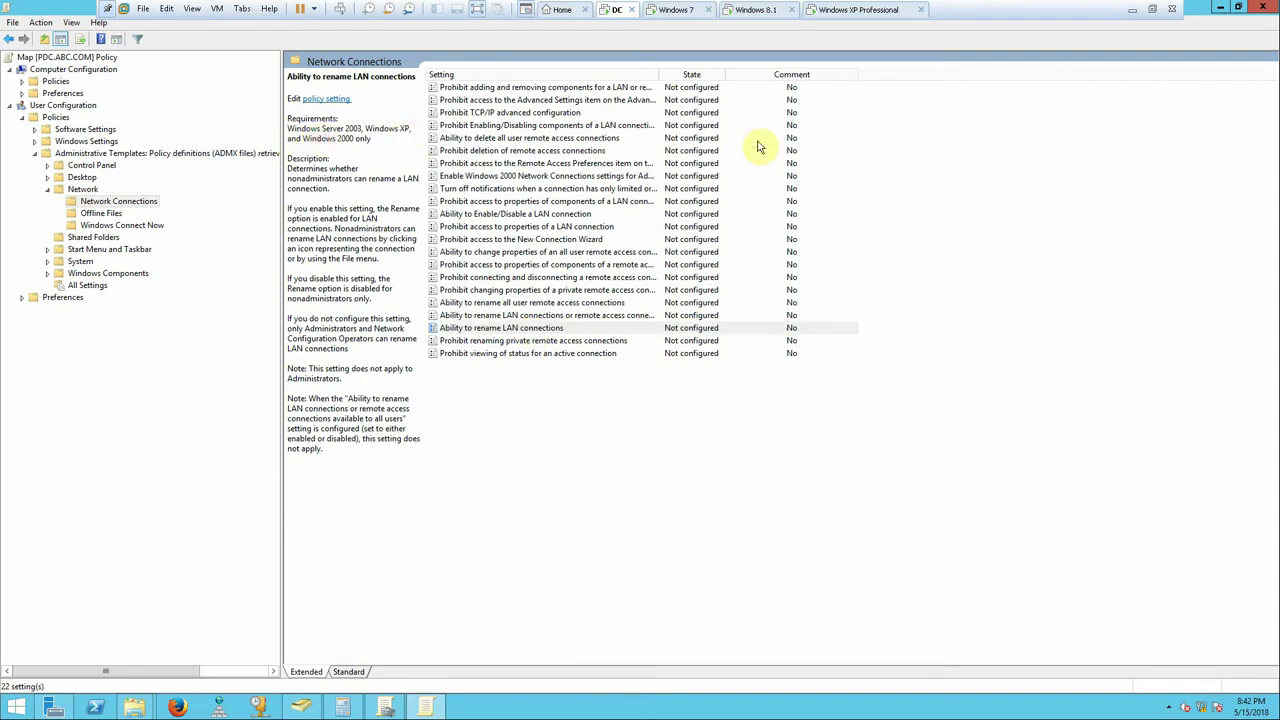
{"action": "left_click", "coordinate": [758, 12]}
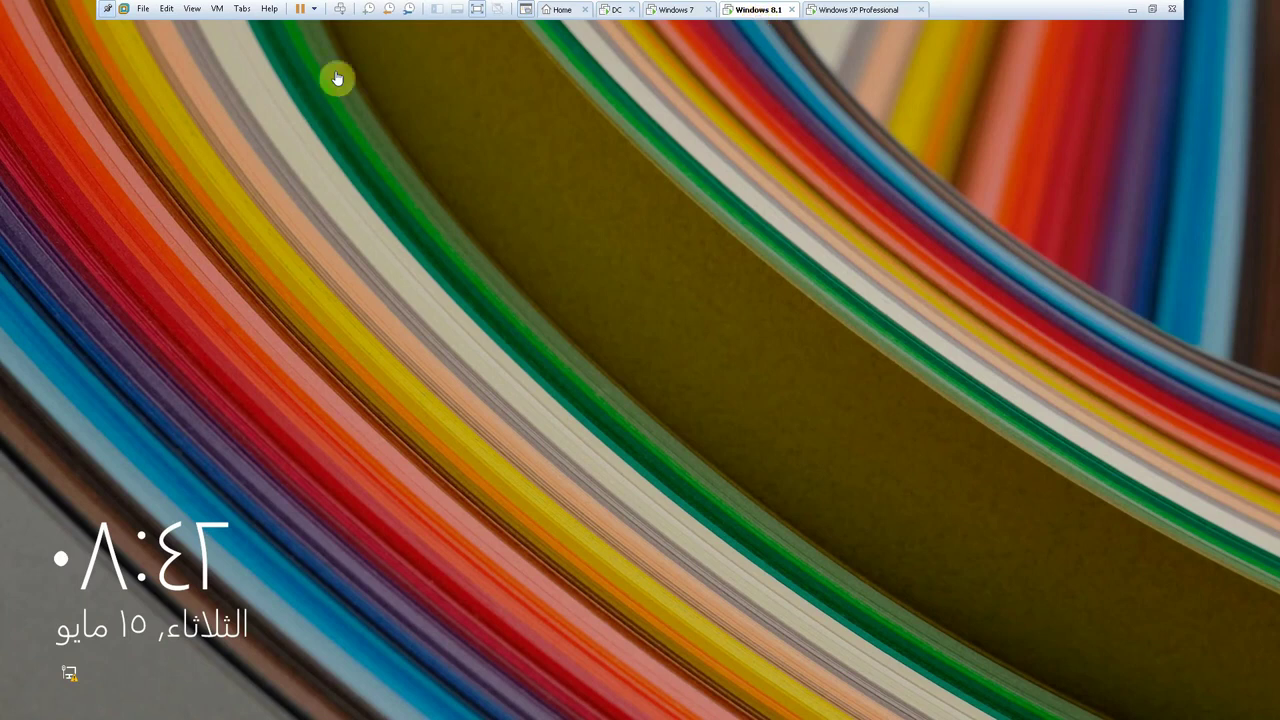
- Sign the domain user in on both the Windows 8.1 and Windows XP clients
{"action": "left_click", "coordinate": [548, 247]}
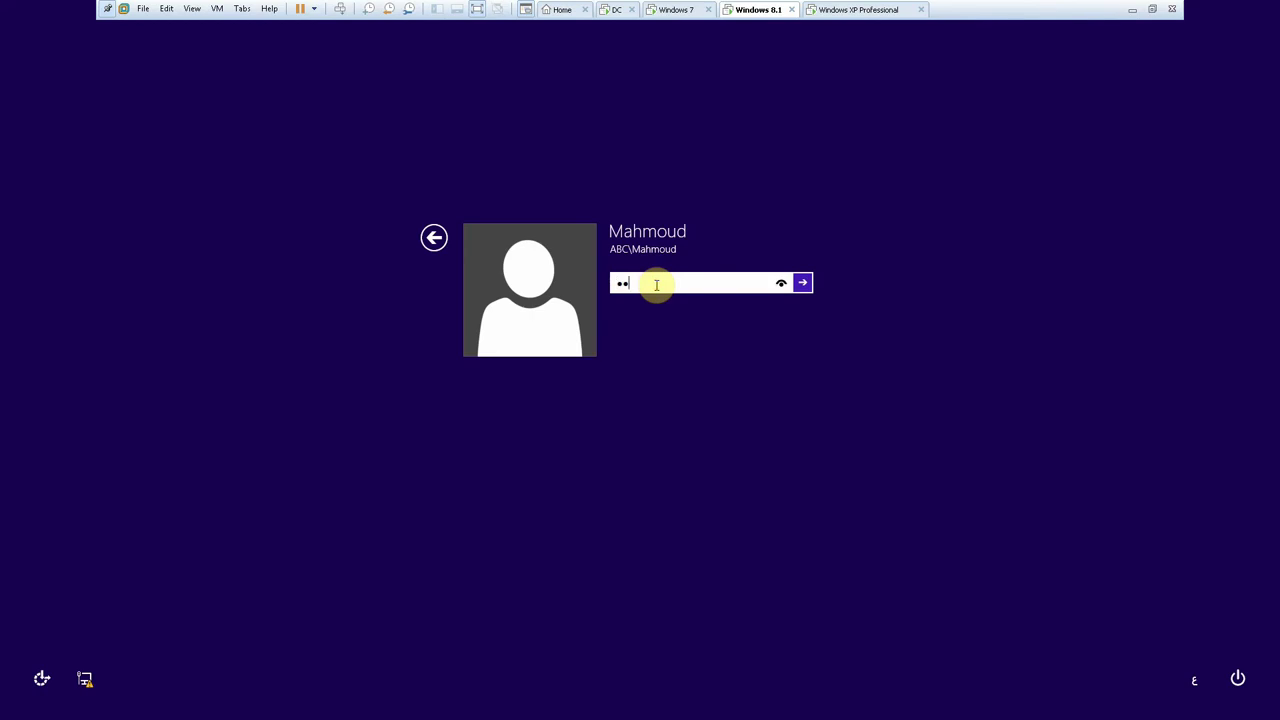
{"action": "key", "text": "Return"}
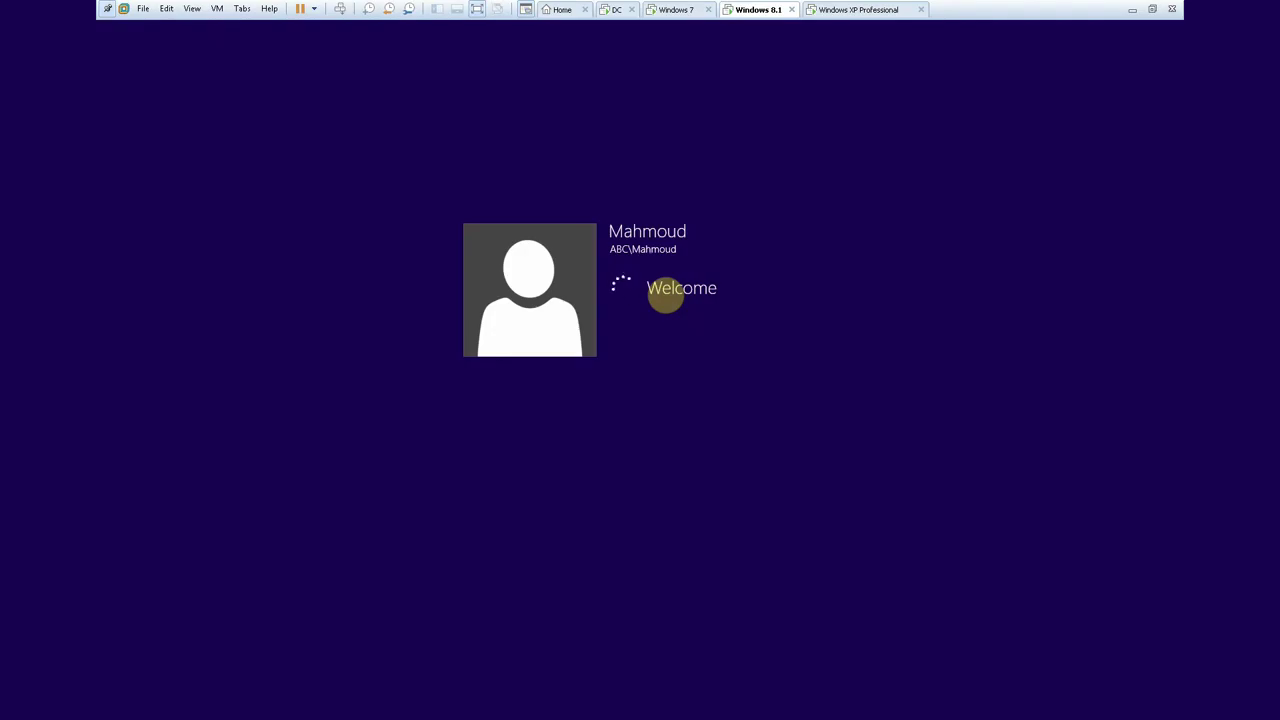
{"action": "left_click", "coordinate": [832, 12]}
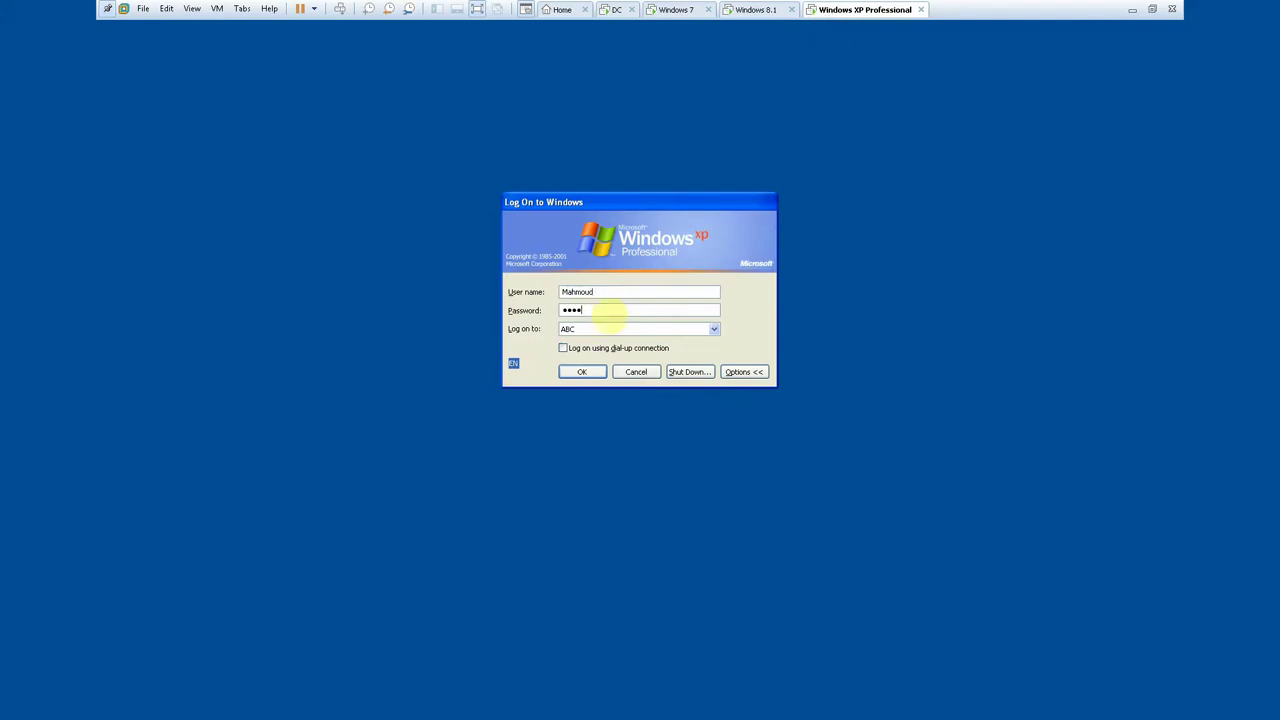
{"action": "key", "text": "Return"}
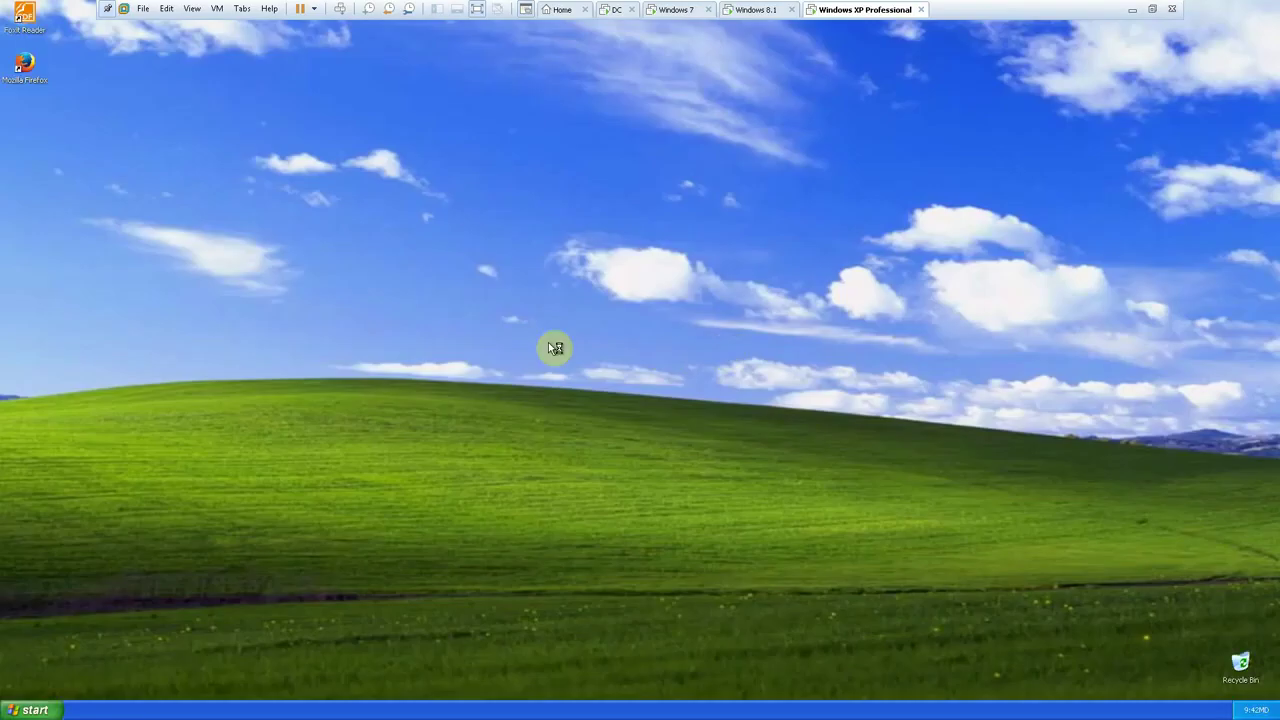
- Check My Computer on XP for the mapped drive (only C: and D: appear), then return to the DC
{"action": "left_click", "coordinate": [33, 709]}
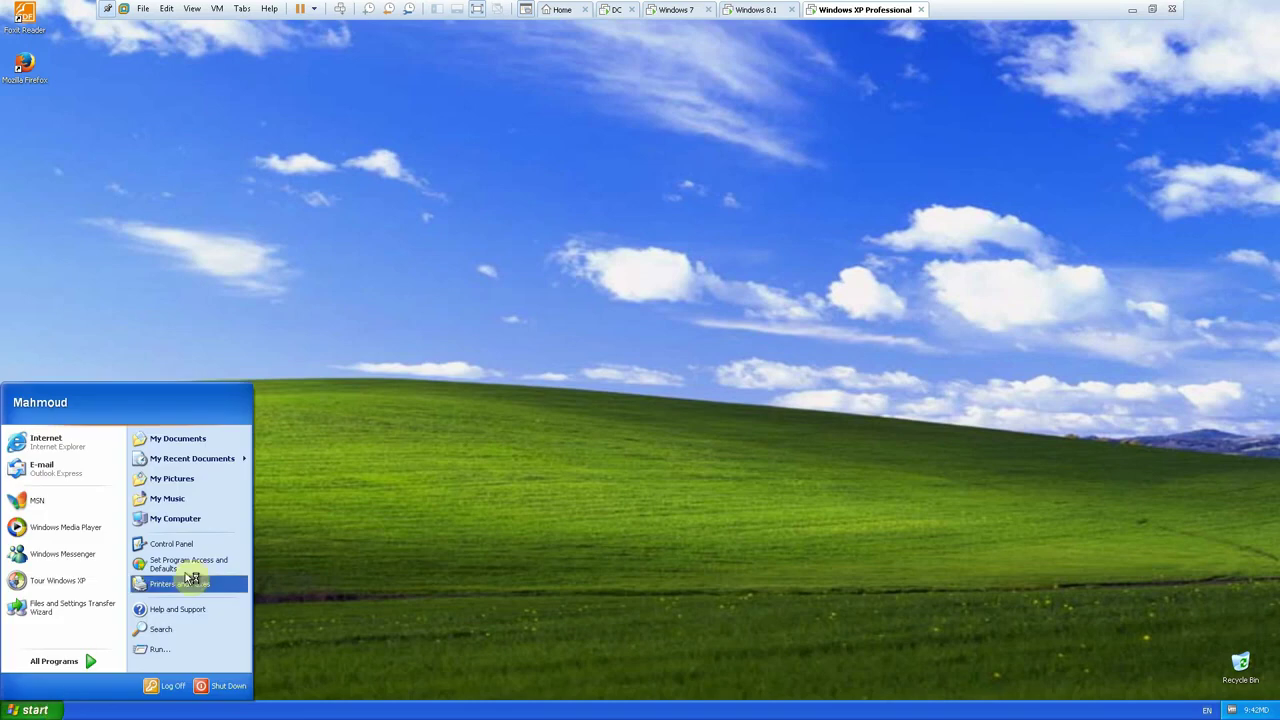
{"action": "left_click", "coordinate": [183, 524]}
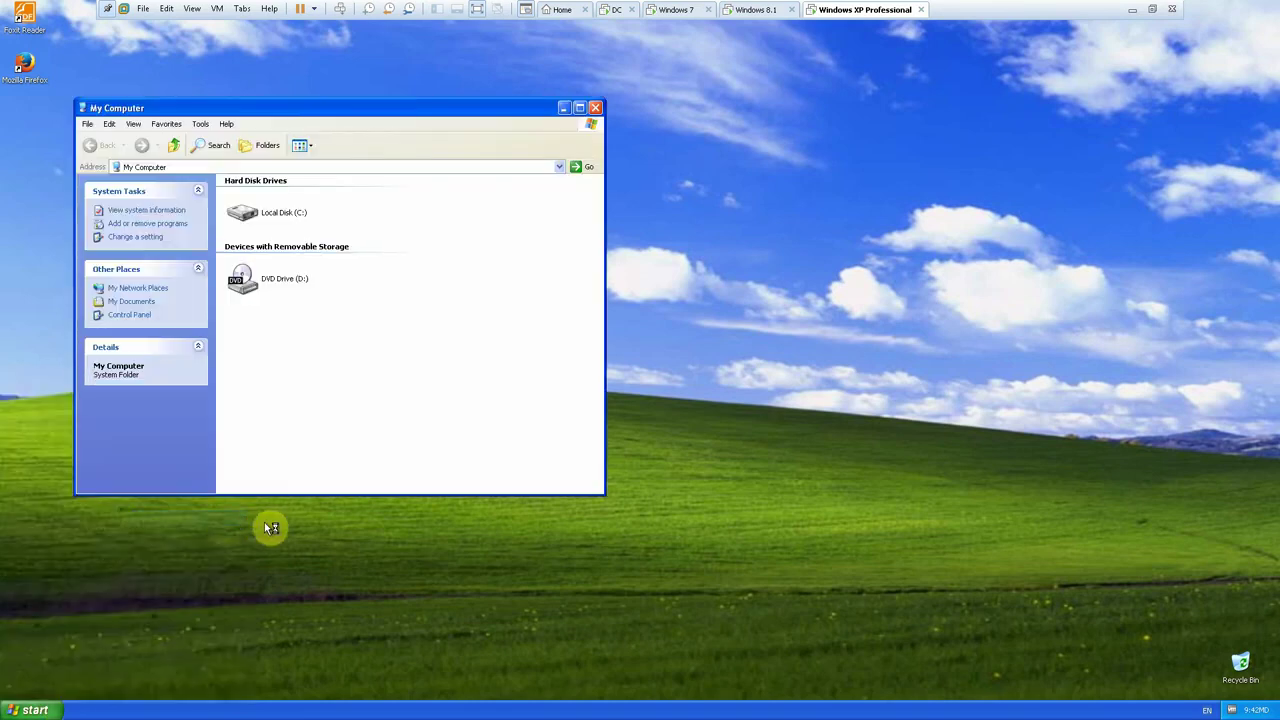
{"action": "left_click", "coordinate": [627, 12]}
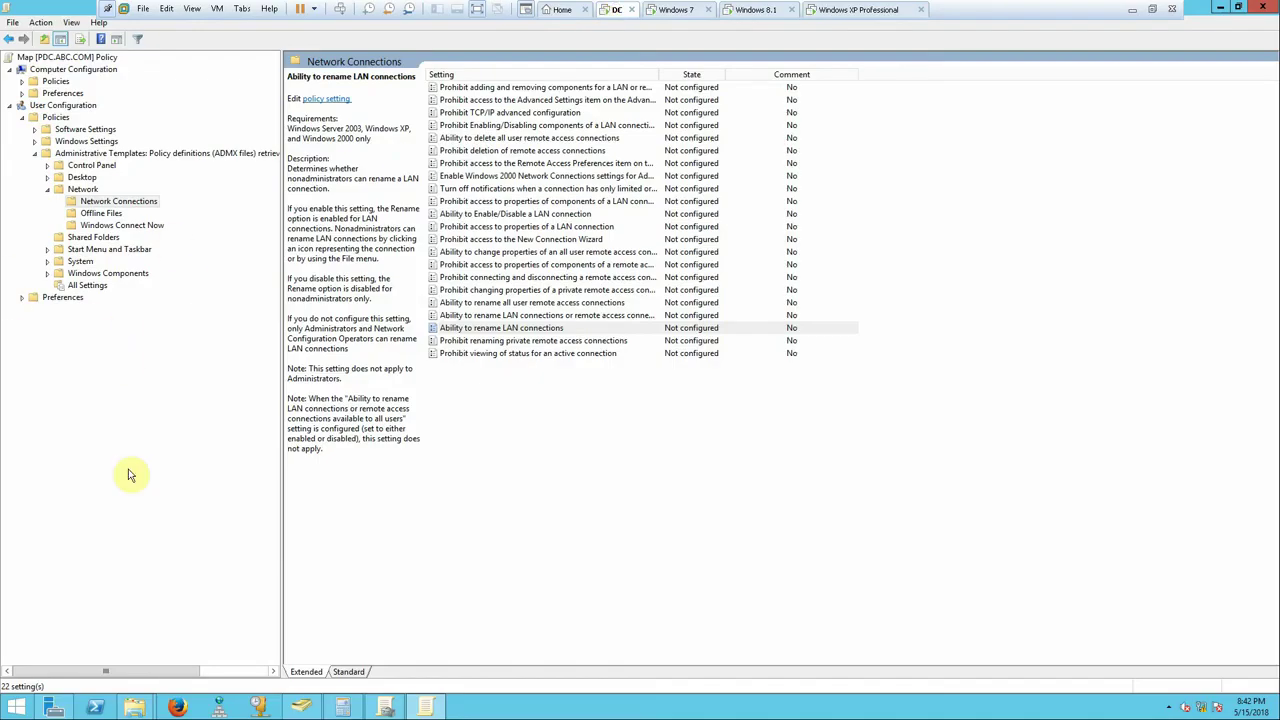
- Expand User Configuration > Preferences > Windows Settings and select Drive Maps to view the F: mapping
{"action": "left_click", "coordinate": [22, 297]}
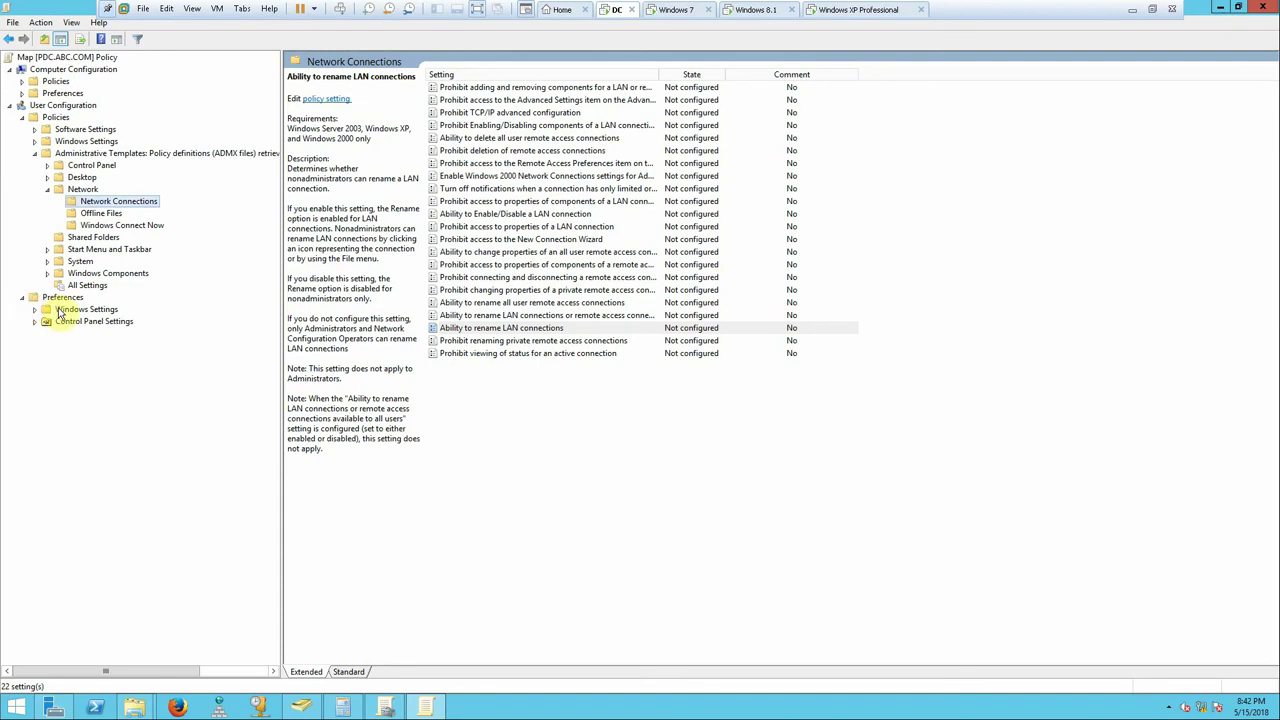
{"action": "double_click", "coordinate": [62, 310]}
{"action": "left_click", "coordinate": [88, 335]}
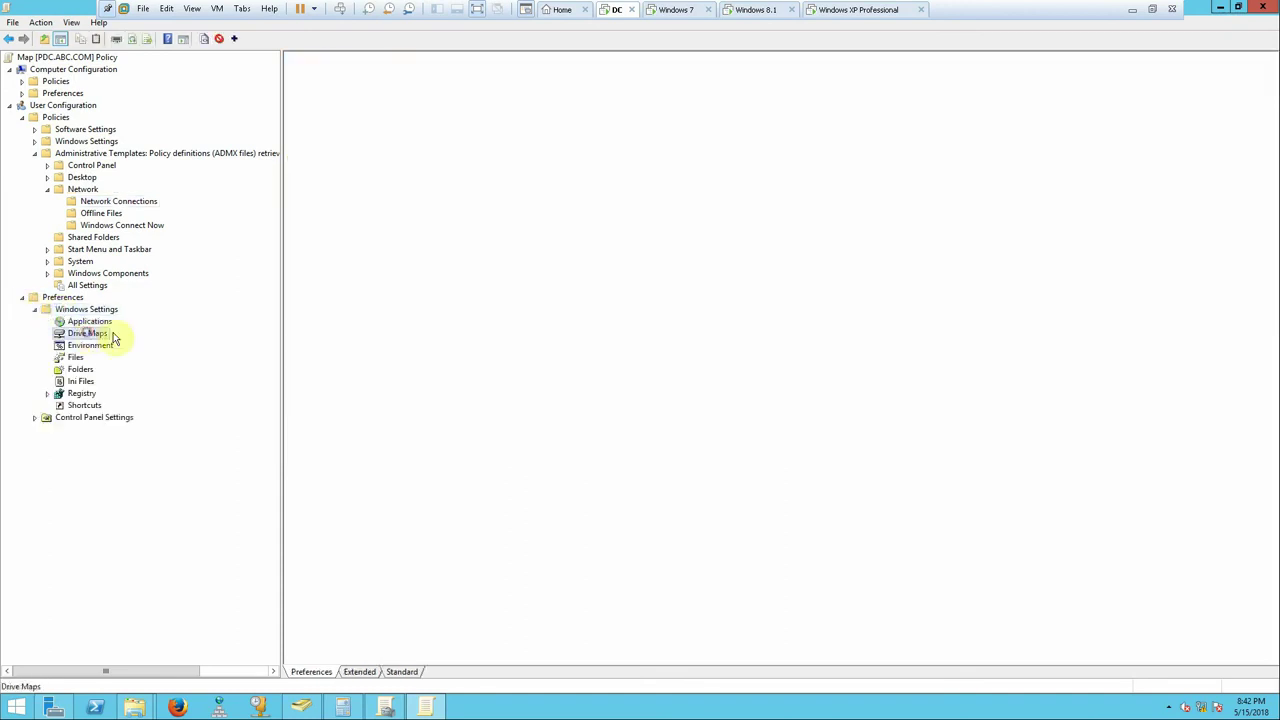
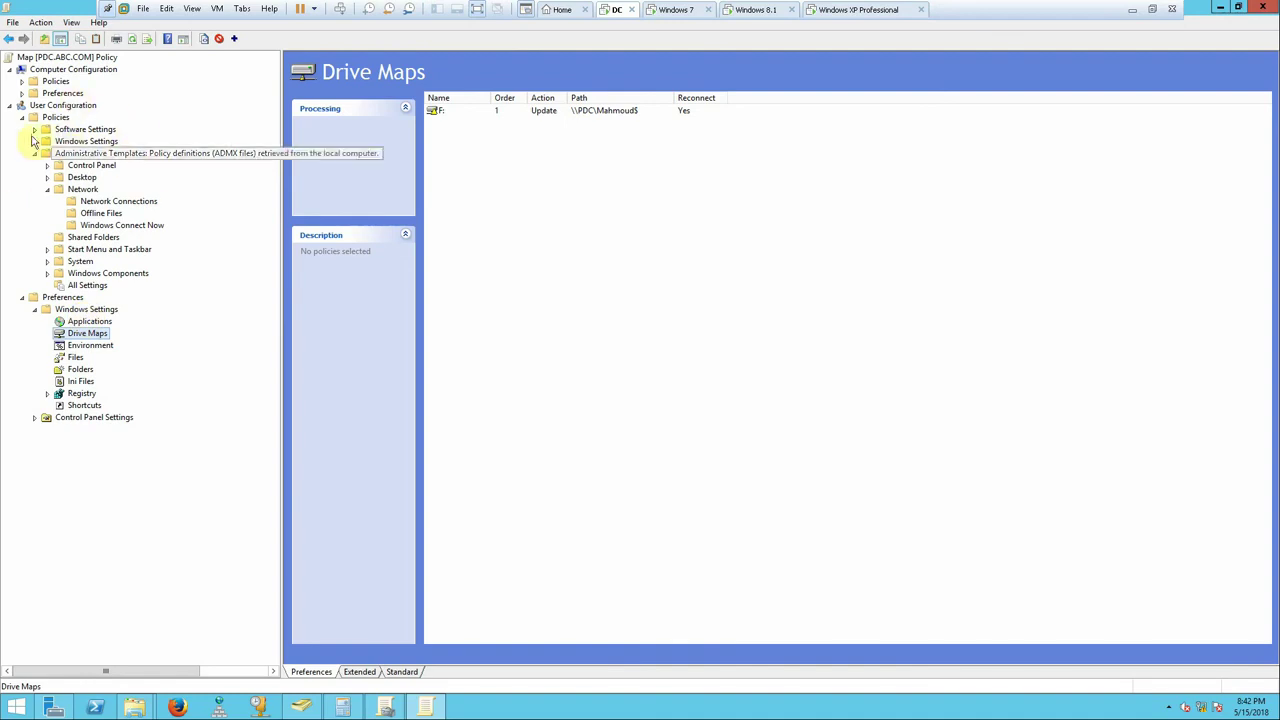
- Expand Computer Configuration > Policies > Windows Settings down to Scripts (Startup/Shutdown)
{"action": "left_click", "coordinate": [47, 84]}
{"action": "left_click", "coordinate": [22, 81]}
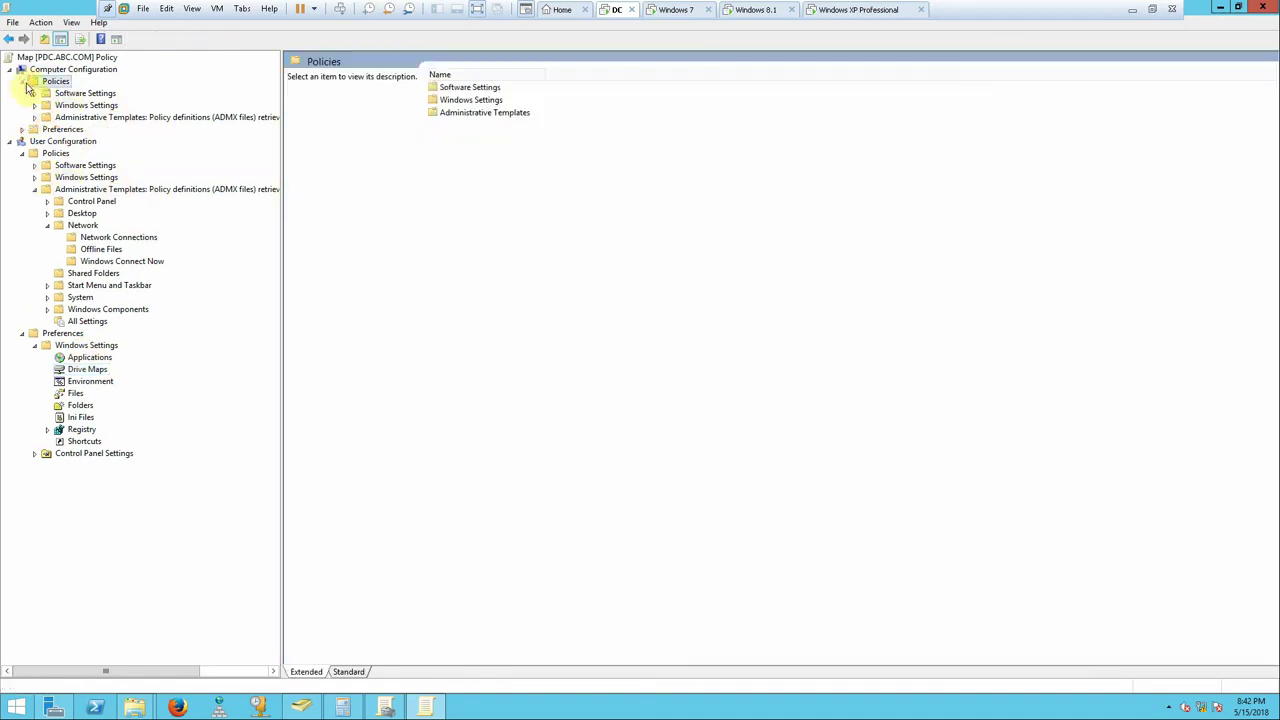
{"action": "left_click", "coordinate": [41, 105]}
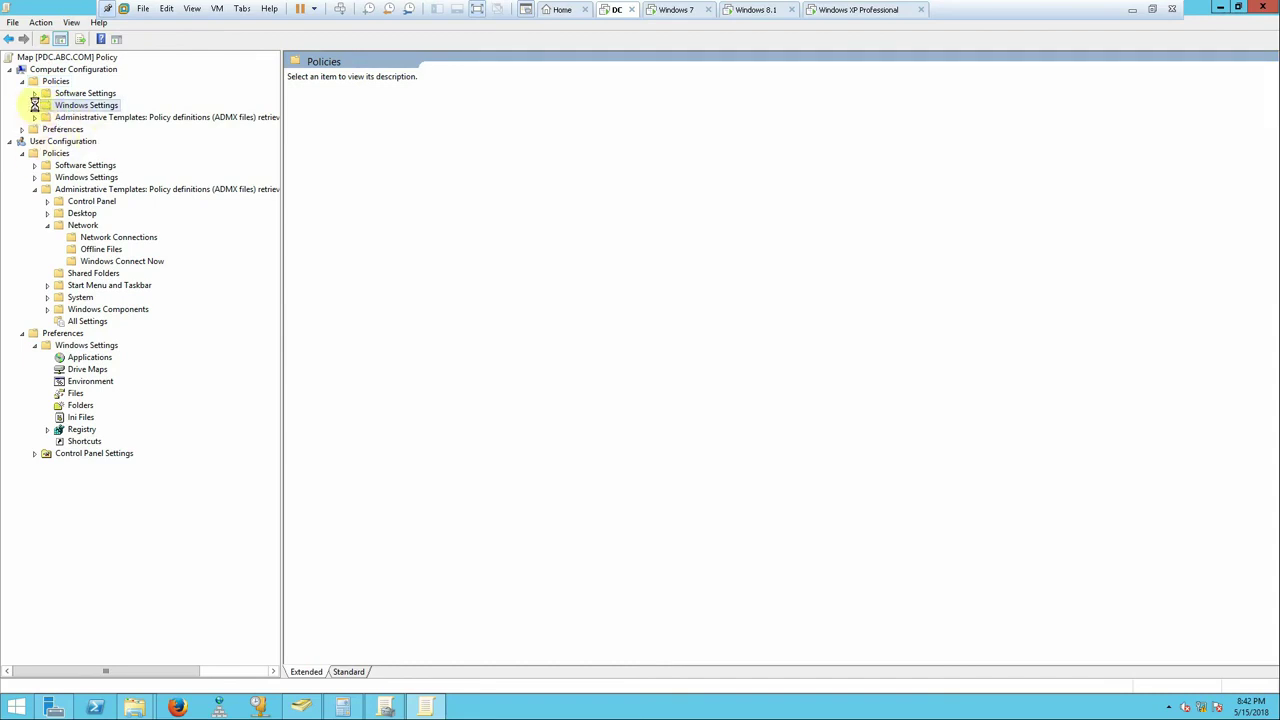
{"action": "left_click", "coordinate": [34, 105]}
{"action": "left_click", "coordinate": [78, 131]}
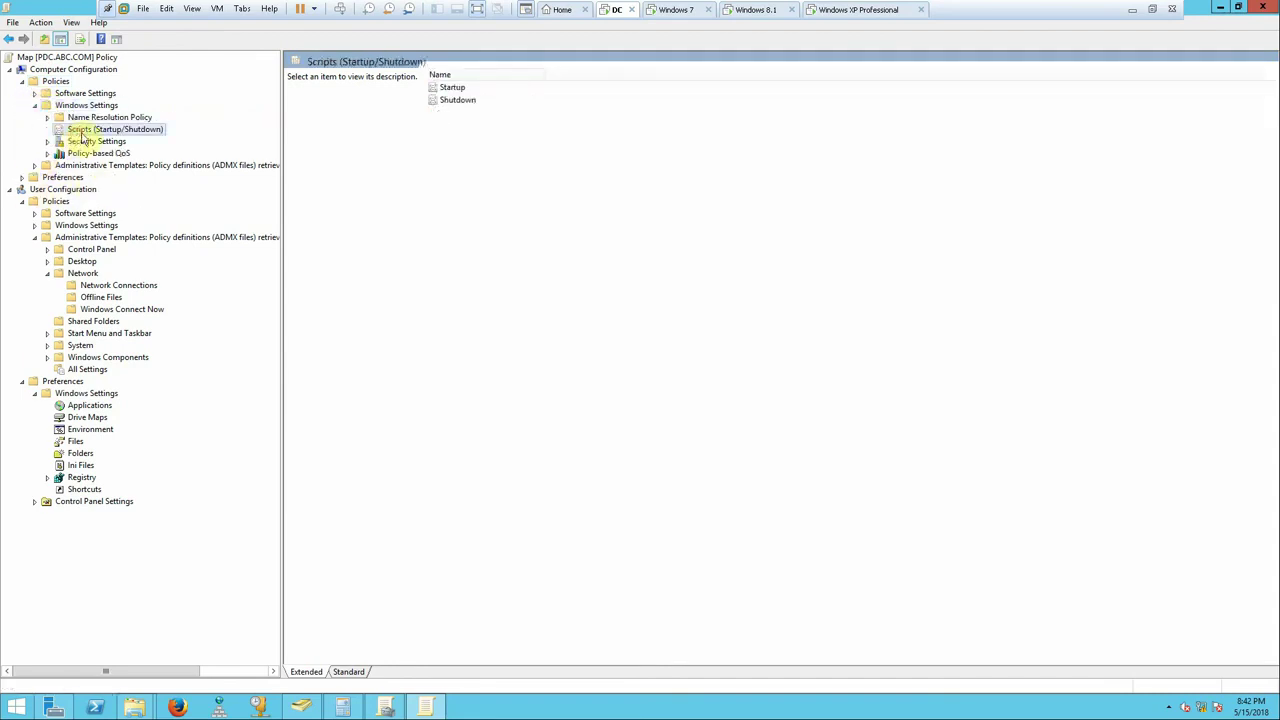
- Confirm the Map policy's Startup properties list no scripts, then switch to the Windows 8.1 machine
{"action": "left_click", "coordinate": [437, 98]}
{"action": "double_click", "coordinate": [445, 88]}
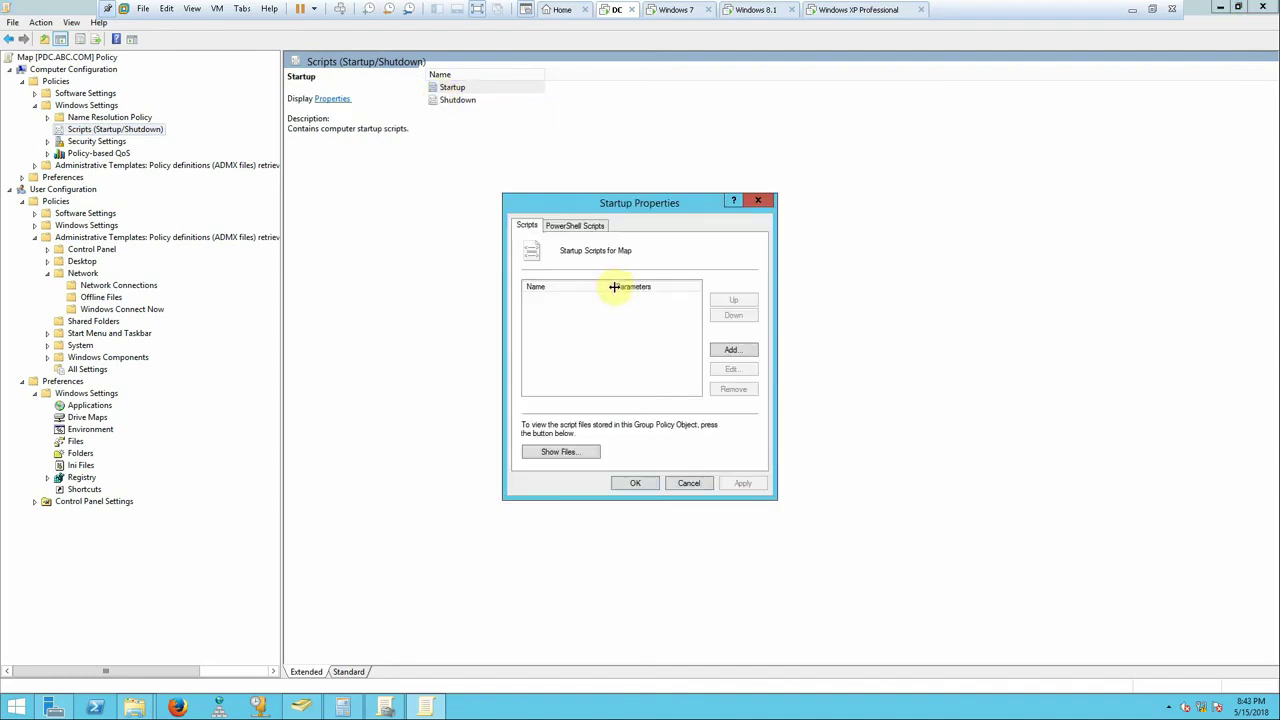
{"action": "left_click", "coordinate": [758, 200]}
{"action": "left_click", "coordinate": [340, 99]}
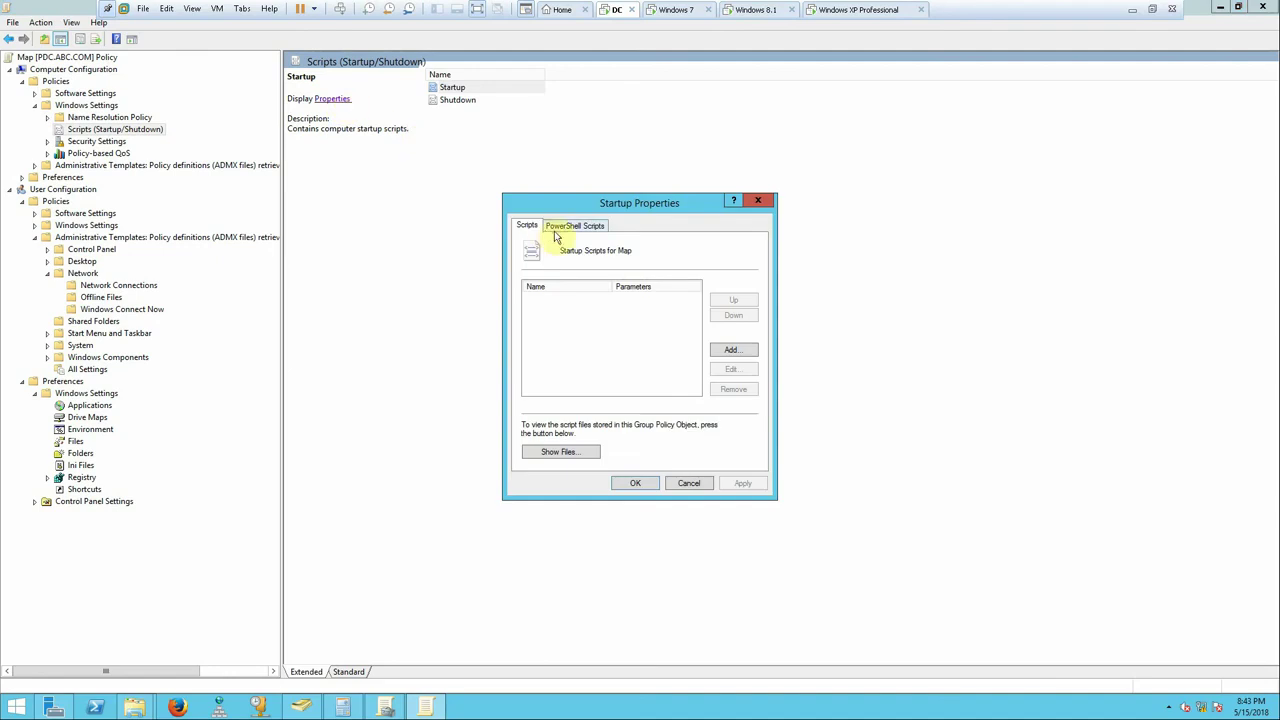
{"action": "left_click", "coordinate": [755, 201]}
{"action": "left_click", "coordinate": [768, 12]}
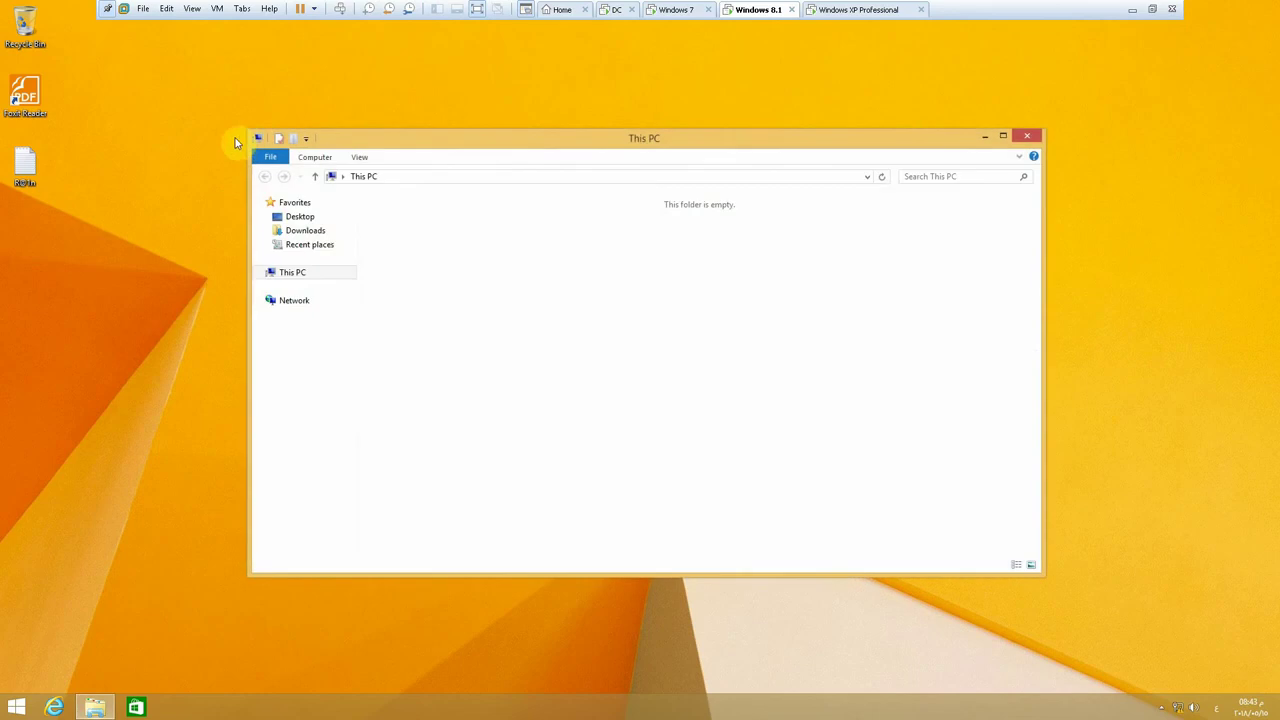
- On Windows 8.1, open This PC and the mapped F: drive, find it empty, then return to the DC
{"action": "double_click", "coordinate": [450, 388]}
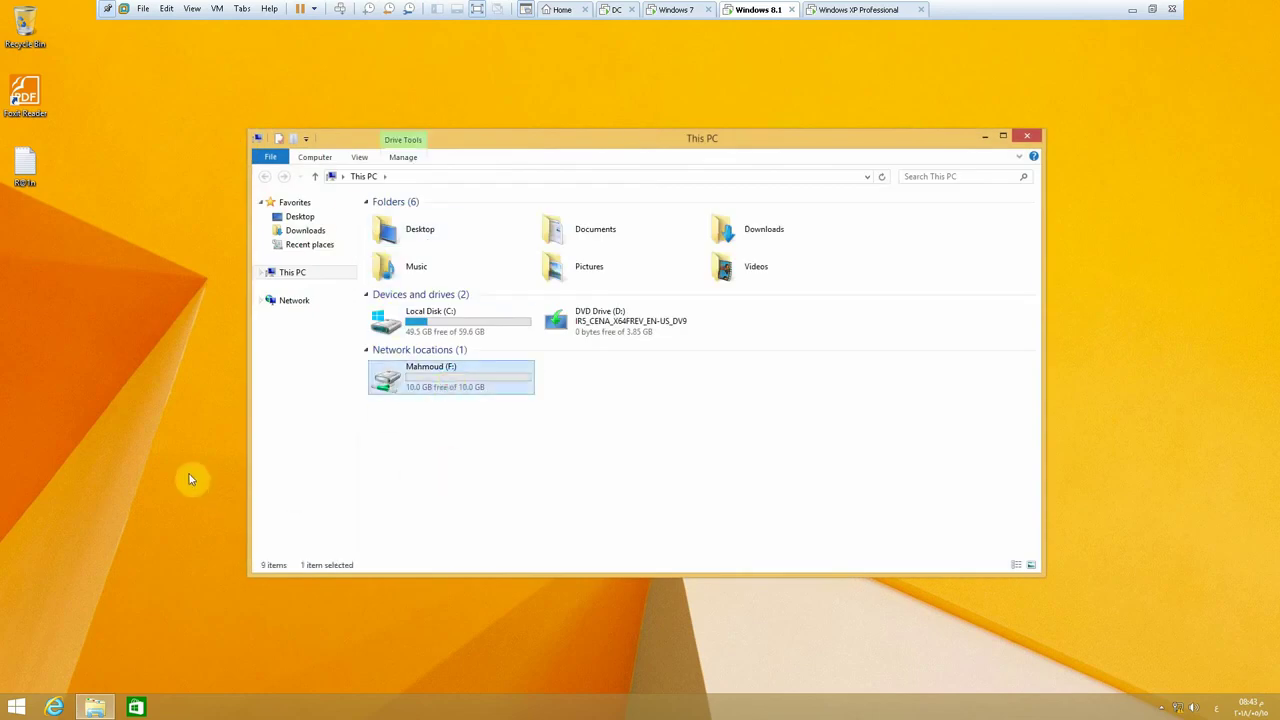
{"action": "double_click", "coordinate": [450, 380]}
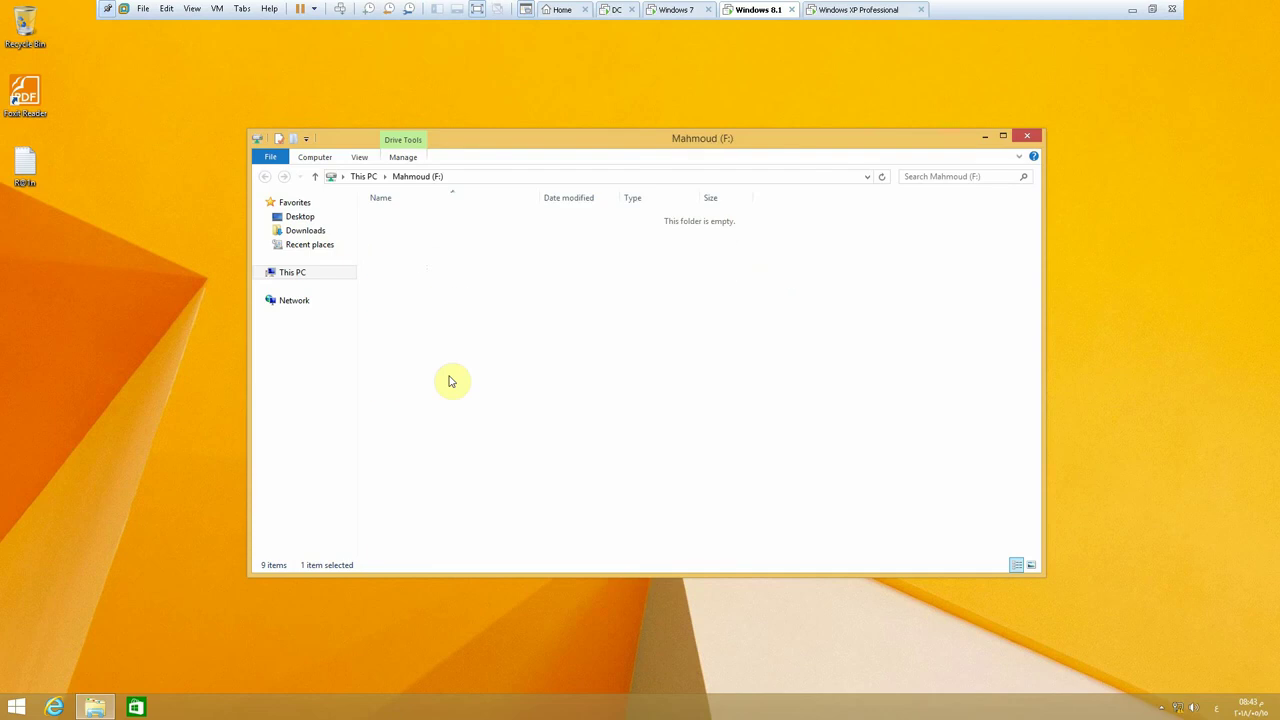
{"action": "left_click", "coordinate": [322, 178]}
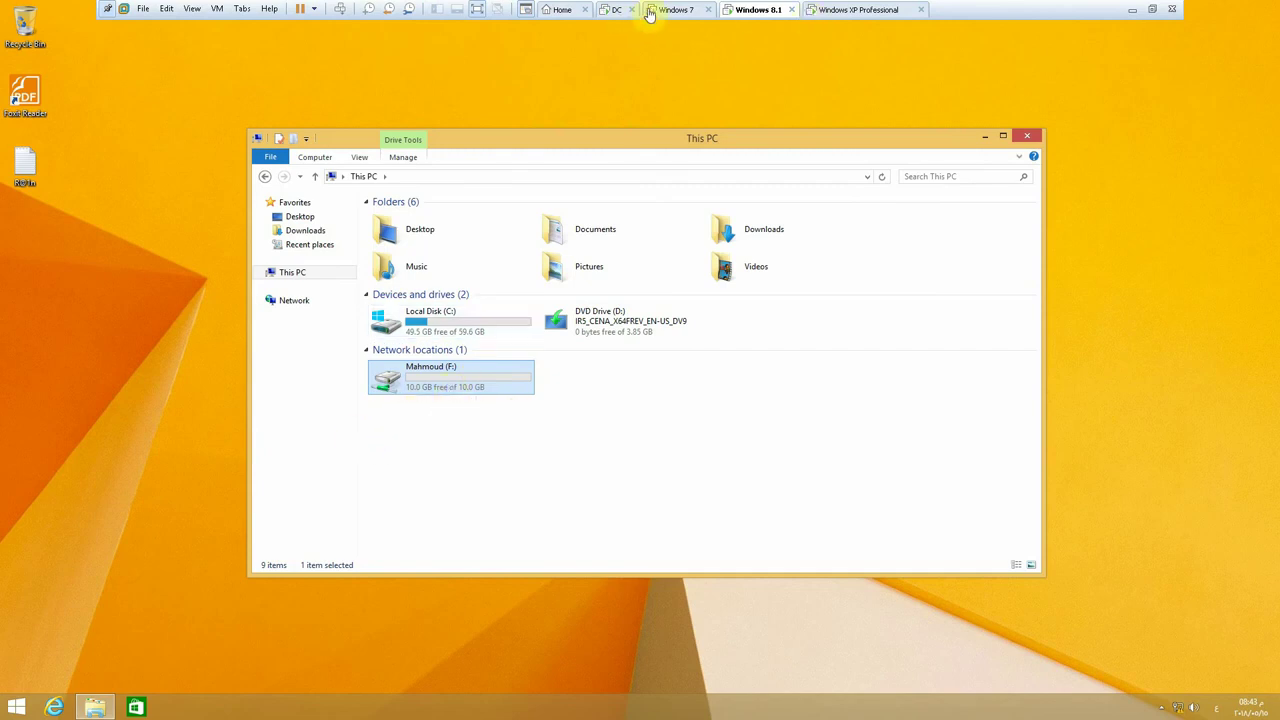
{"action": "left_click", "coordinate": [607, 10]}
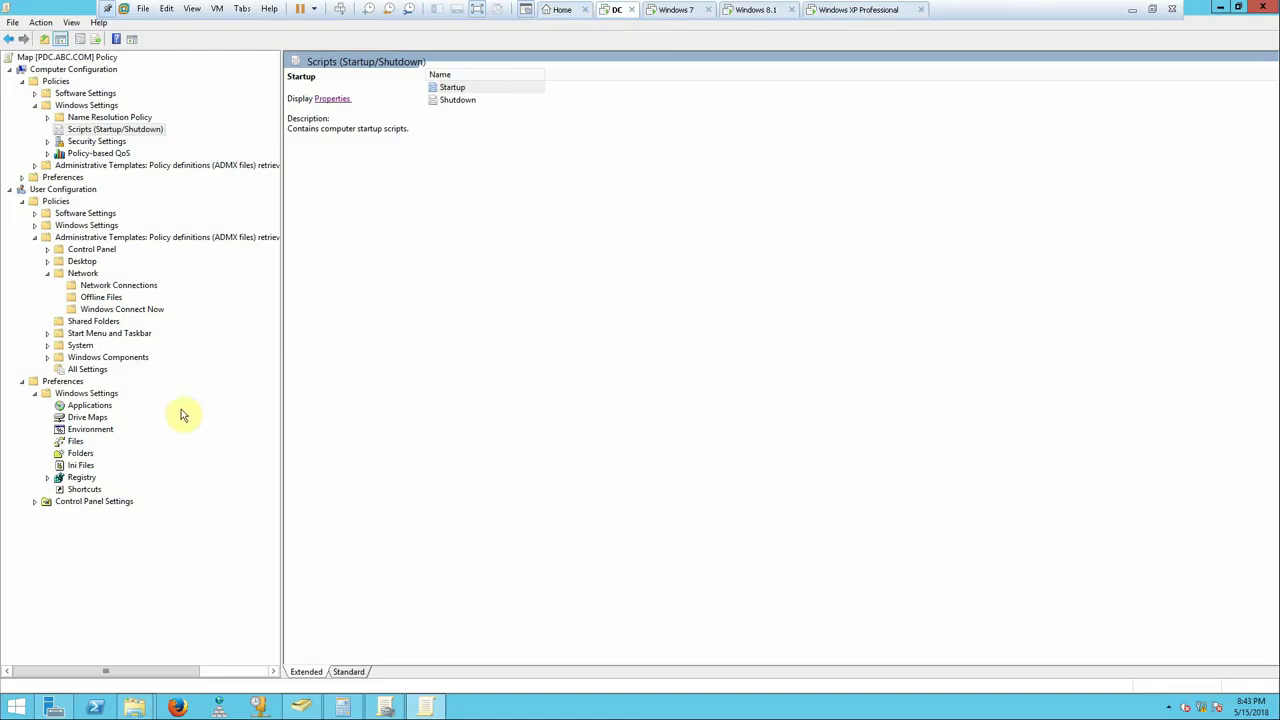
- Inspect the F: drive map's Location path under Drive Maps, then bring the DC's This PC window forward
{"action": "left_click", "coordinate": [100, 407]}
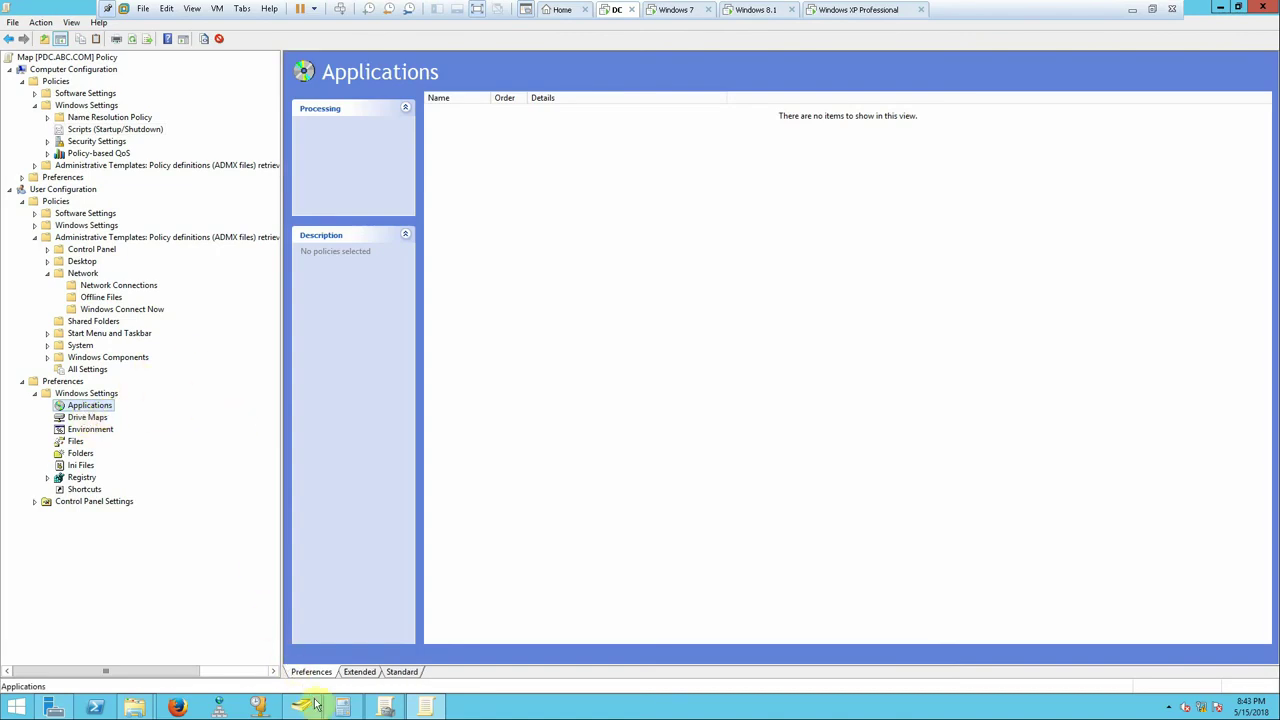
{"action": "left_click", "coordinate": [87, 417]}
{"action": "double_click", "coordinate": [617, 112]}
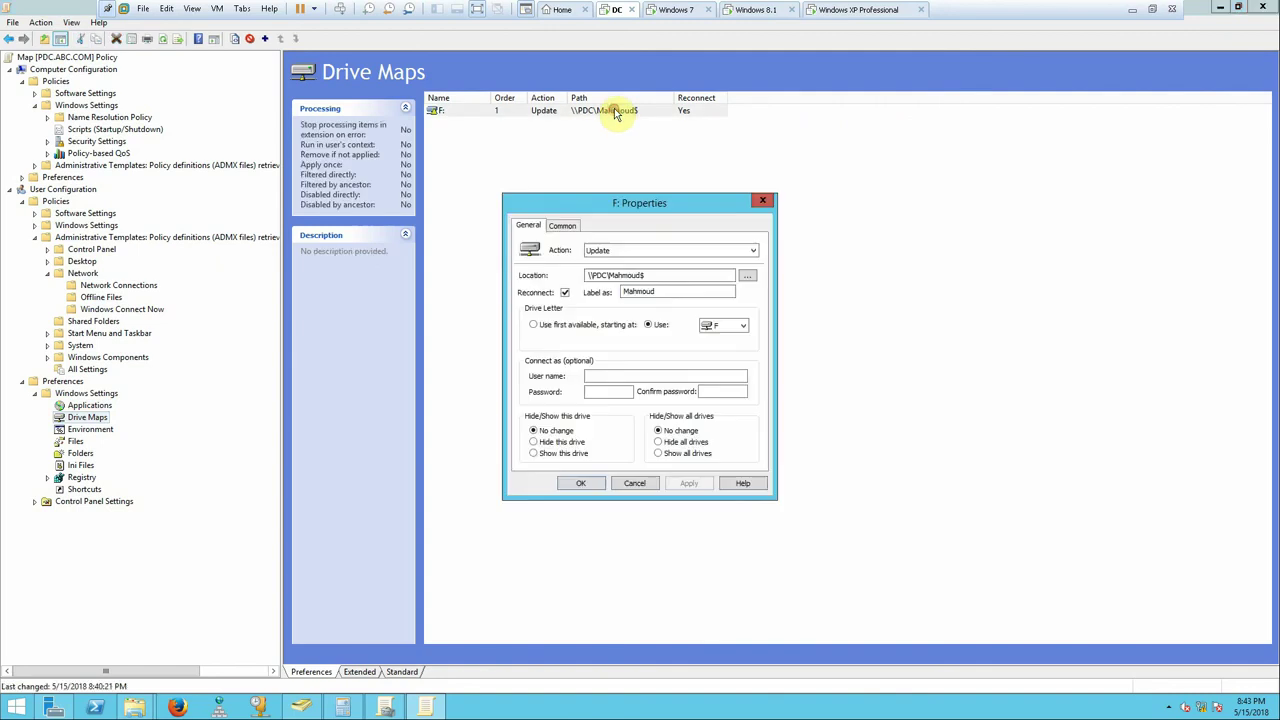
{"action": "left_click_drag", "start_coordinate": [669, 275], "coordinate": [577, 278]}
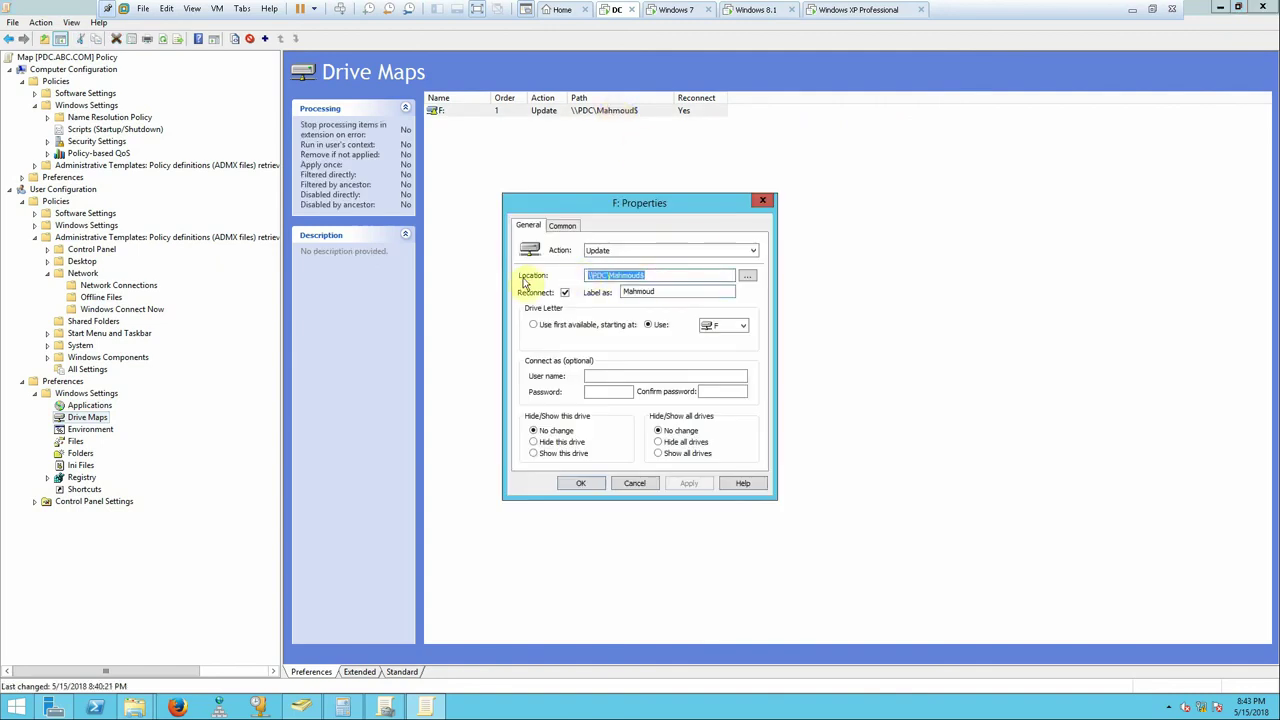
{"action": "left_click", "coordinate": [134, 707]}
{"action": "left_click", "coordinate": [124, 658]}
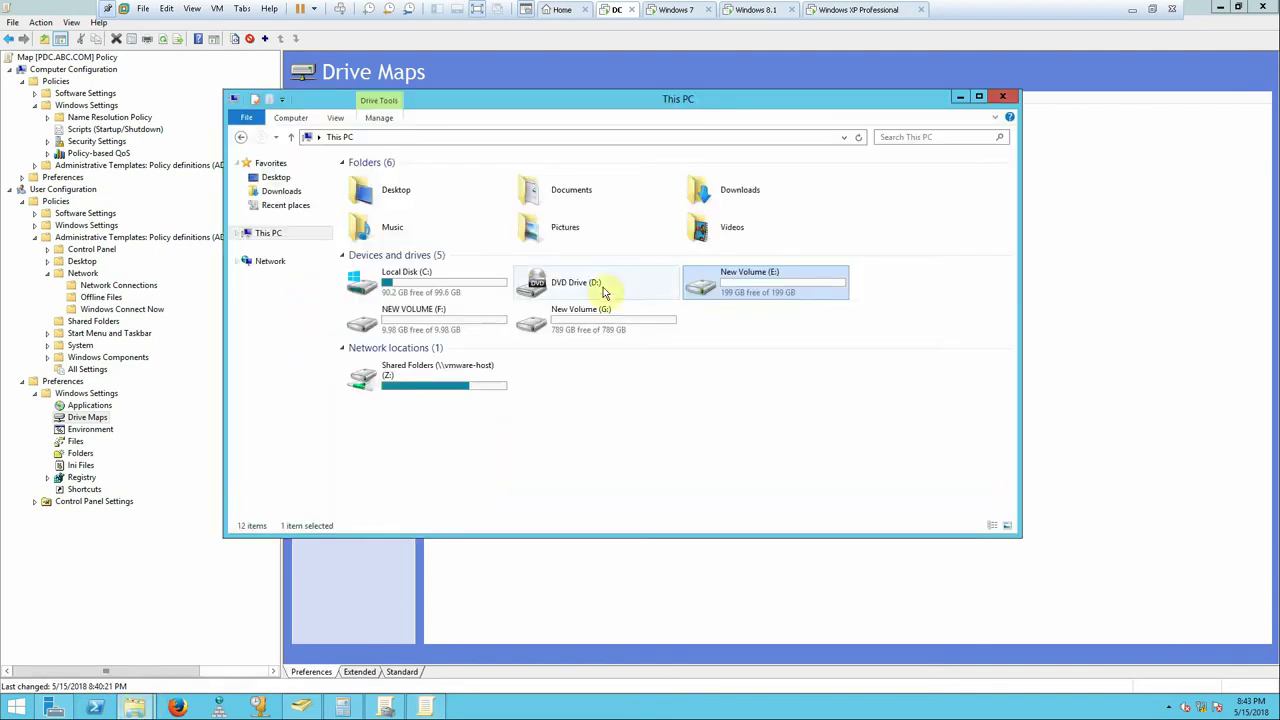
- Open New Volume (E:) and check the user folder's network path on its Sharing tab
{"action": "left_click", "coordinate": [786, 290]}
{"action": "double_click", "coordinate": [786, 290]}
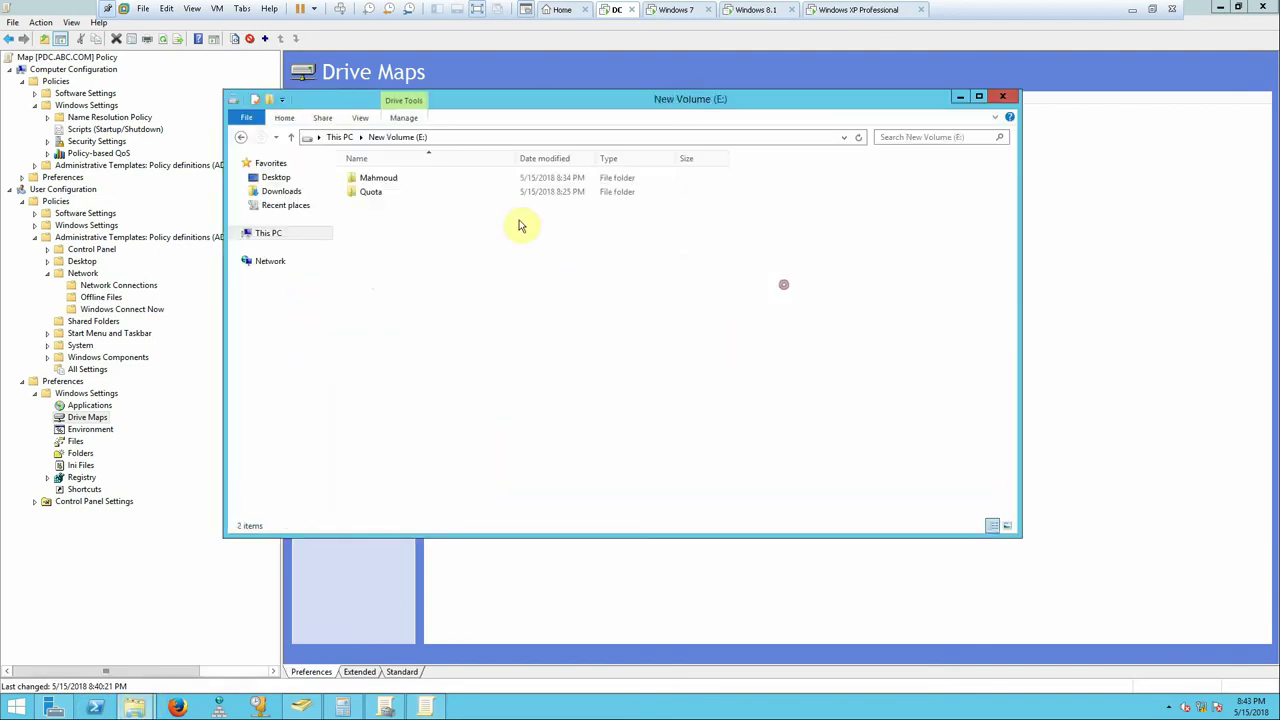
{"action": "right_click", "coordinate": [385, 185]}
{"action": "left_click", "coordinate": [457, 428]}
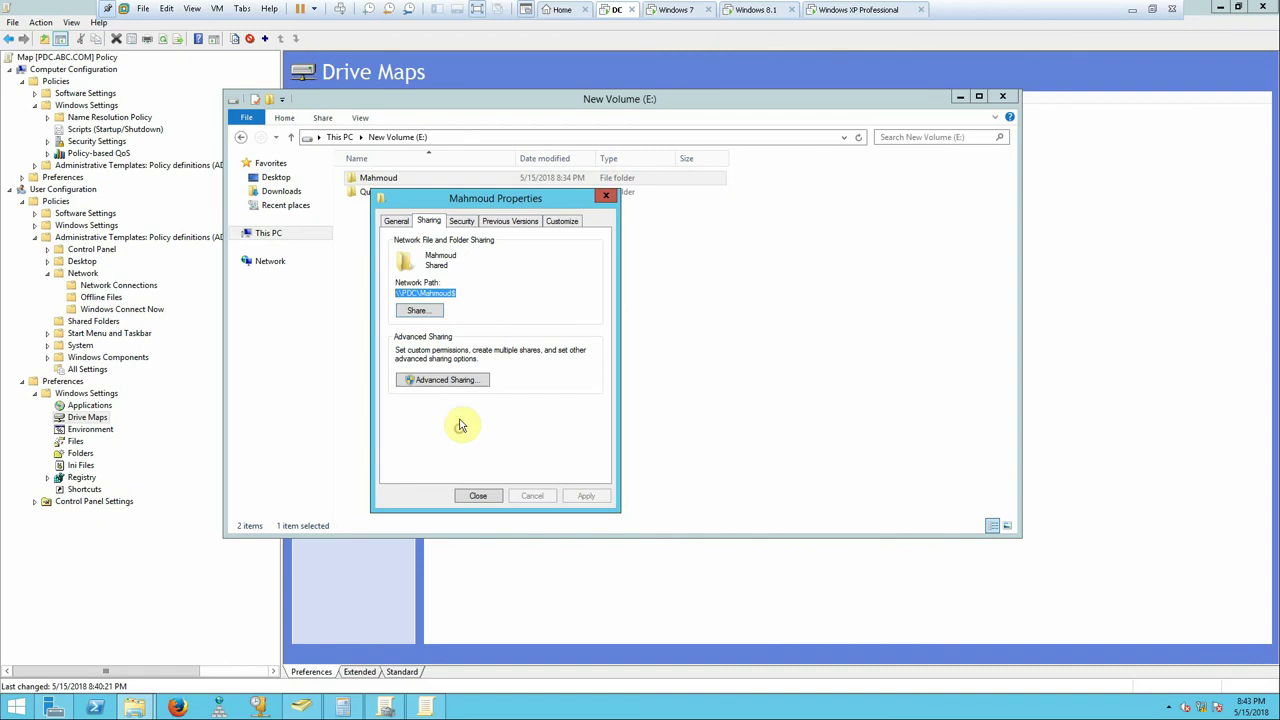
{"action": "left_click_drag", "start_coordinate": [457, 294], "coordinate": [425, 292]}
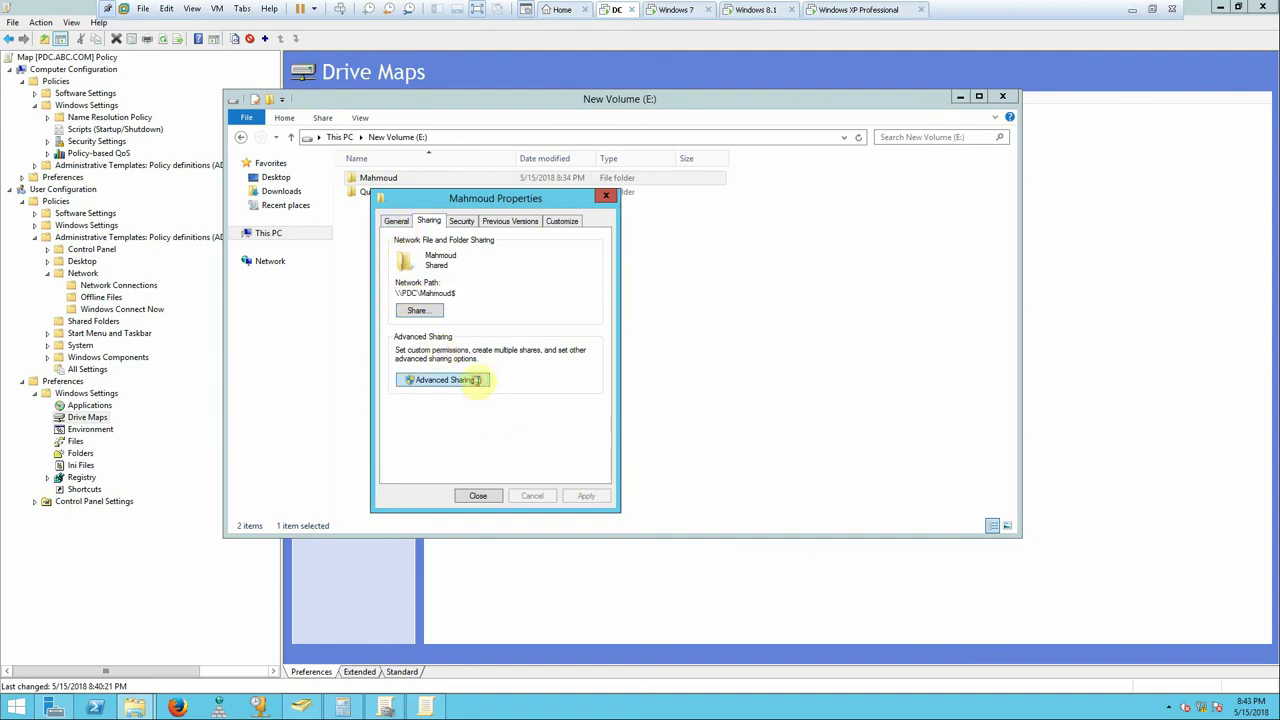
- Review the folder's Advanced Sharing permissions, then cancel out without changes
{"action": "left_click", "coordinate": [476, 380]}
{"action": "left_click", "coordinate": [429, 404]}
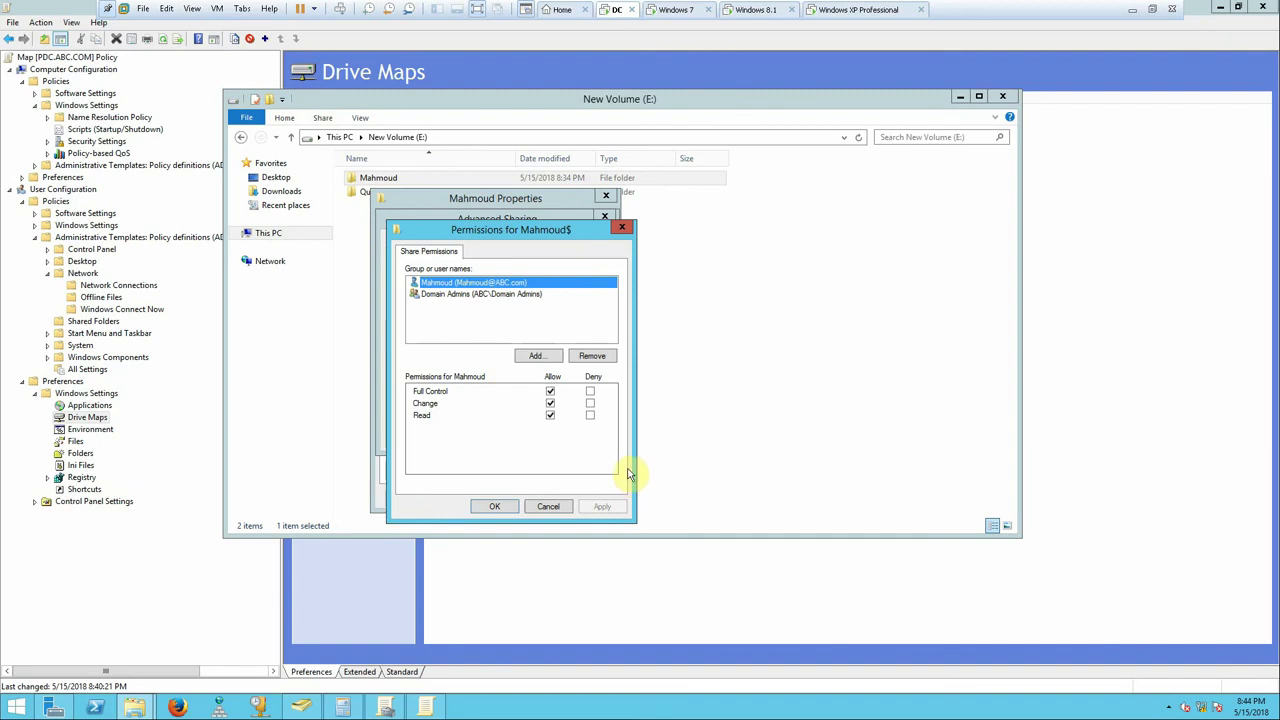
{"action": "left_click", "coordinate": [548, 507]}
{"action": "left_click", "coordinate": [530, 437]}
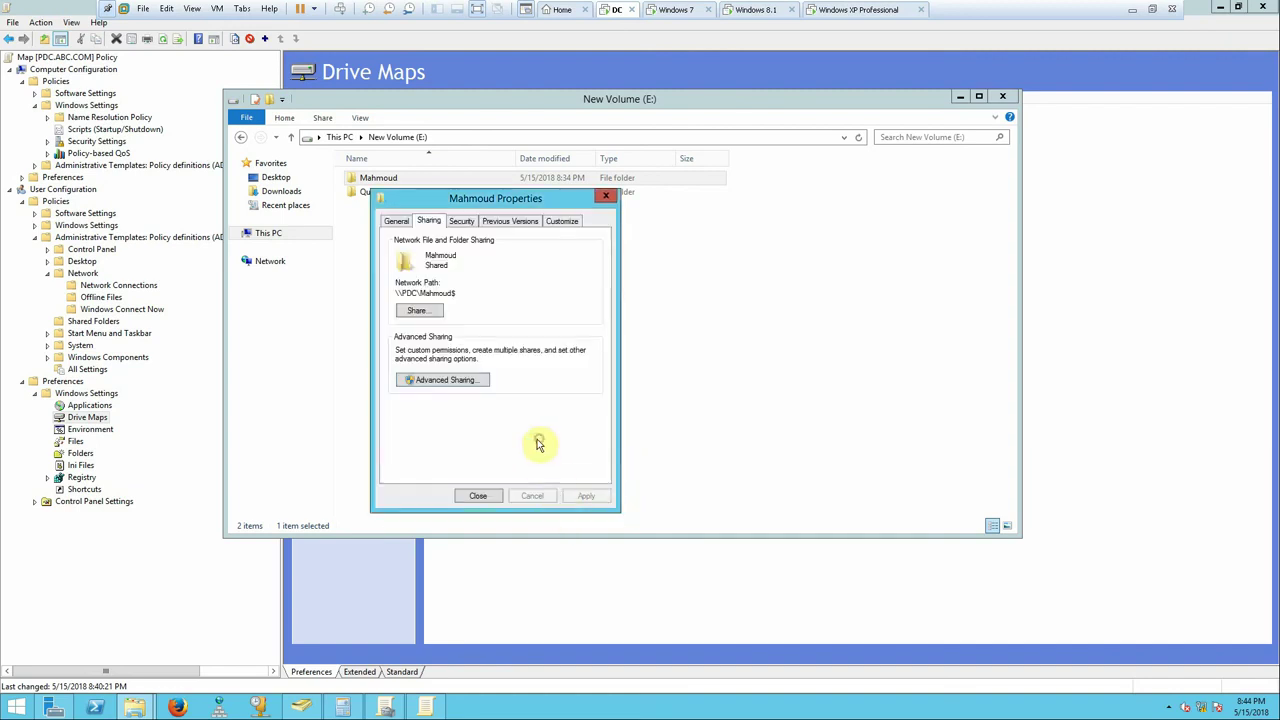
{"action": "left_click", "coordinate": [479, 494]}
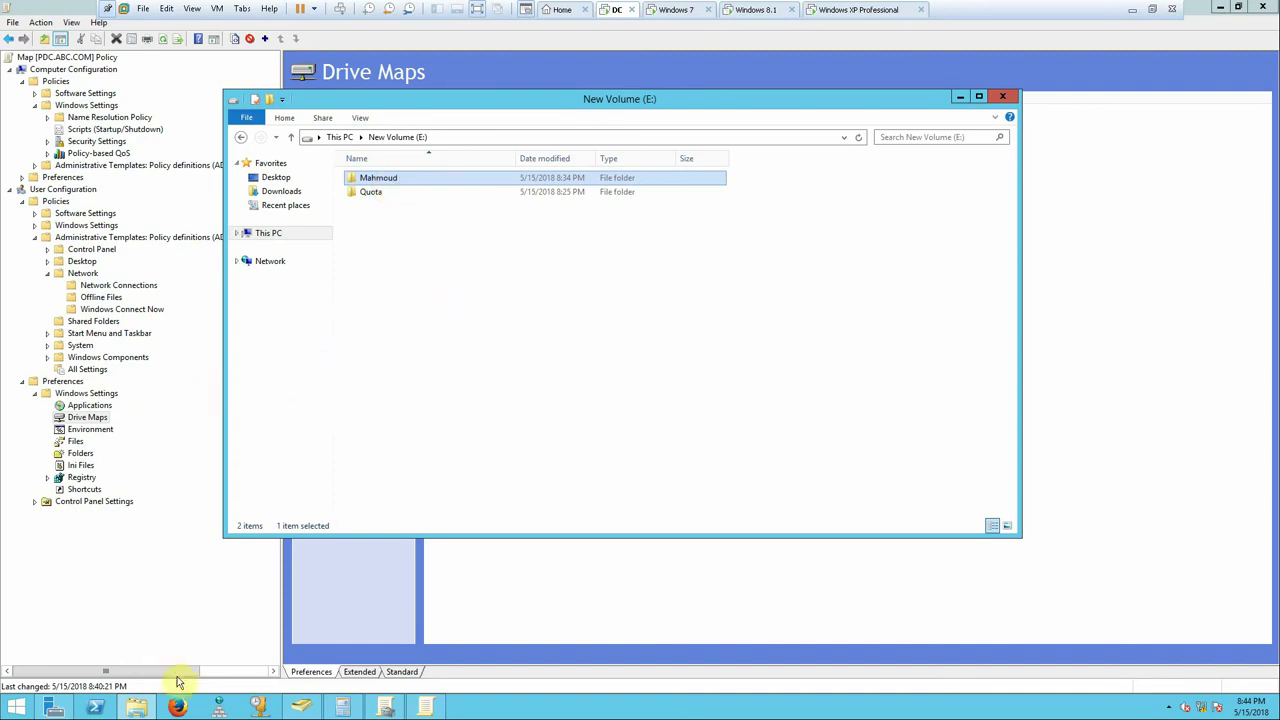
- Check the user account's properties in Active Directory Users and Computers, then minimize it
{"action": "left_click", "coordinate": [299, 706]}
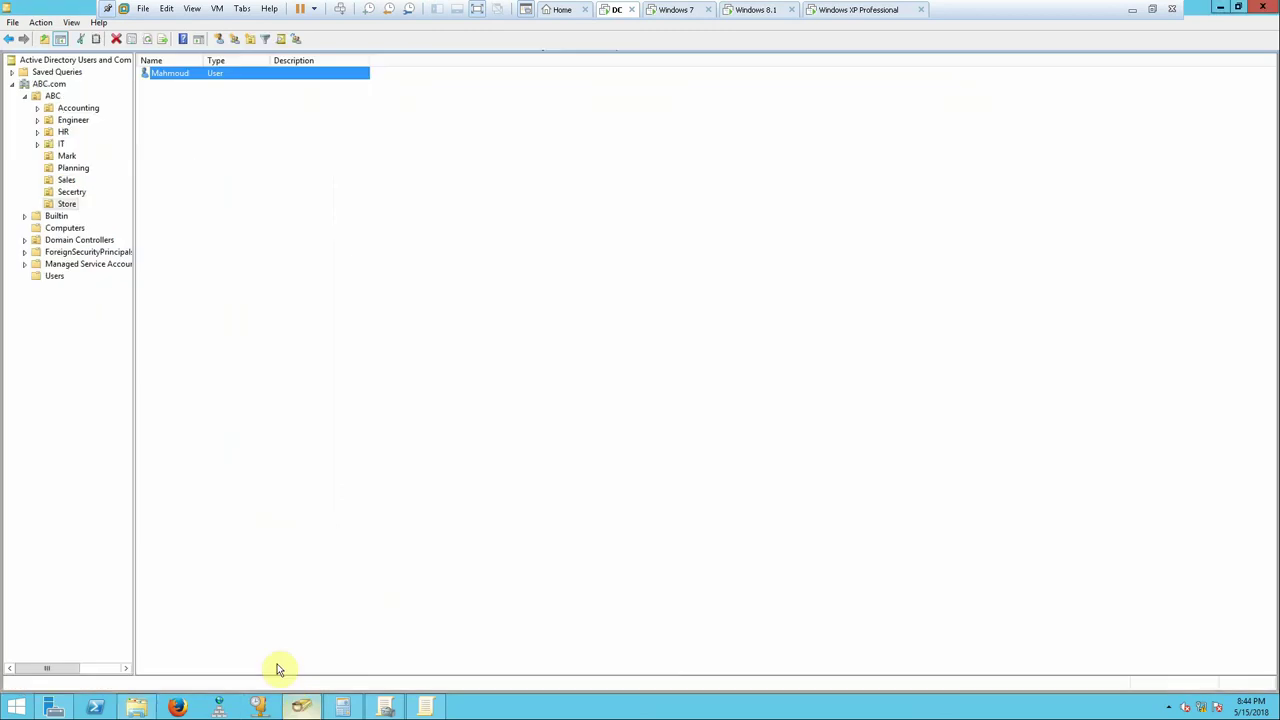
{"action": "double_click", "coordinate": [230, 77]}
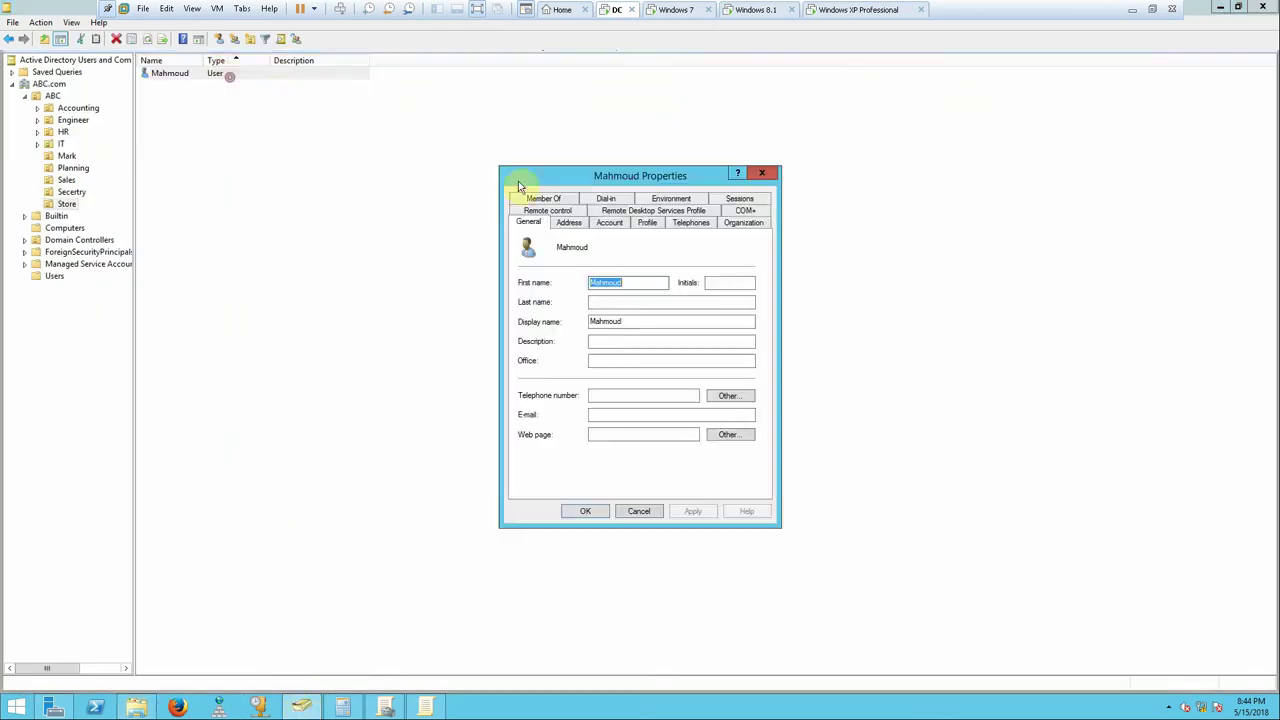
{"action": "left_click", "coordinate": [1222, 8]}
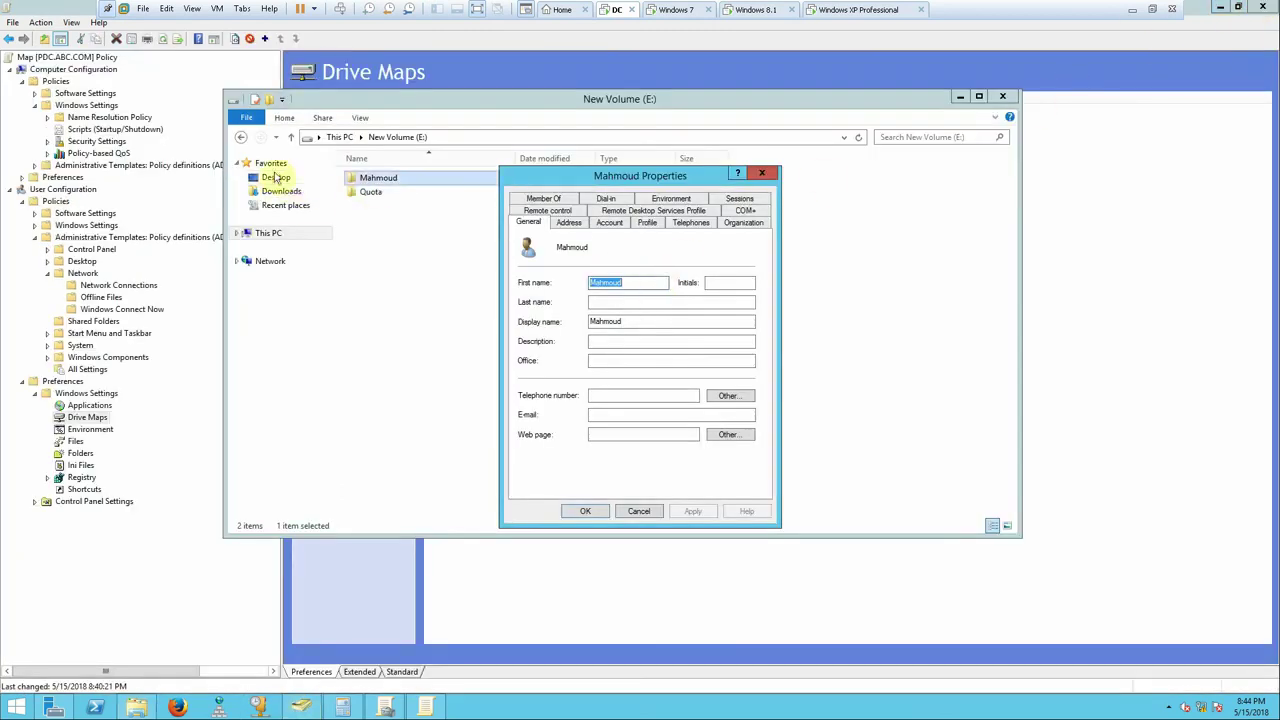
- Reopen the computer Startup script properties to confirm they're still empty, then close them
{"action": "left_click", "coordinate": [115, 129]}
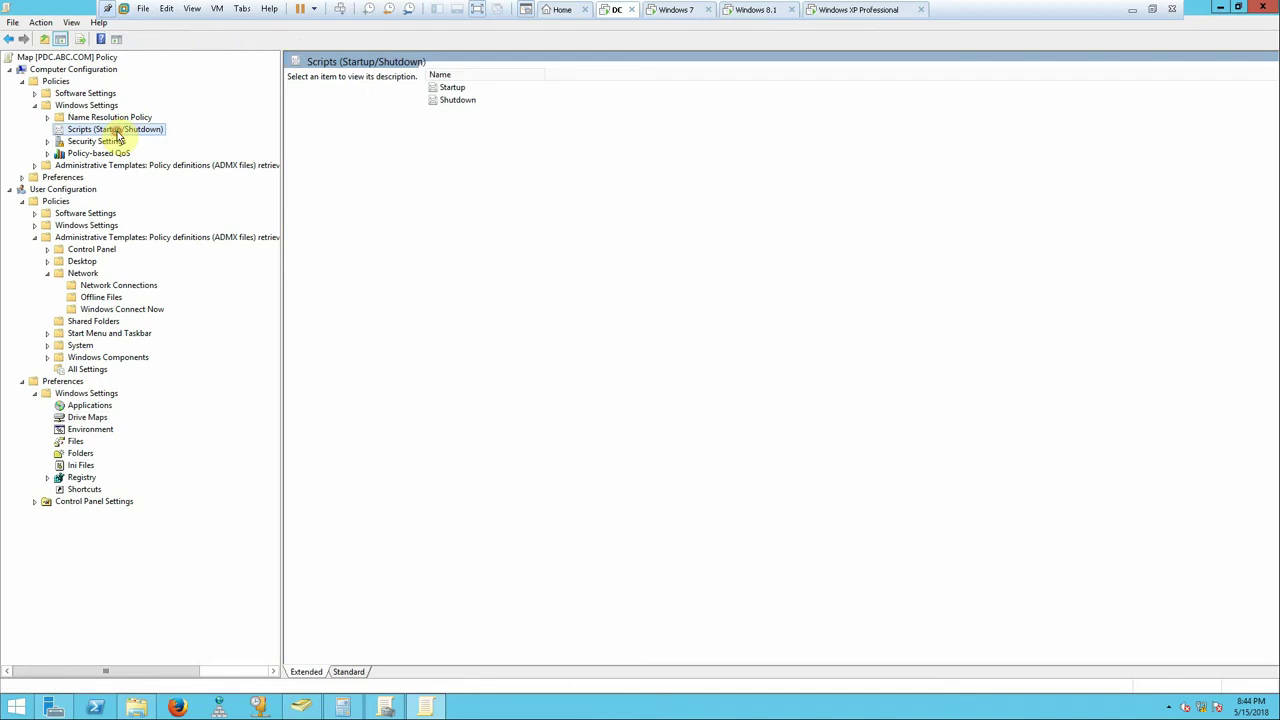
{"action": "double_click", "coordinate": [455, 89]}
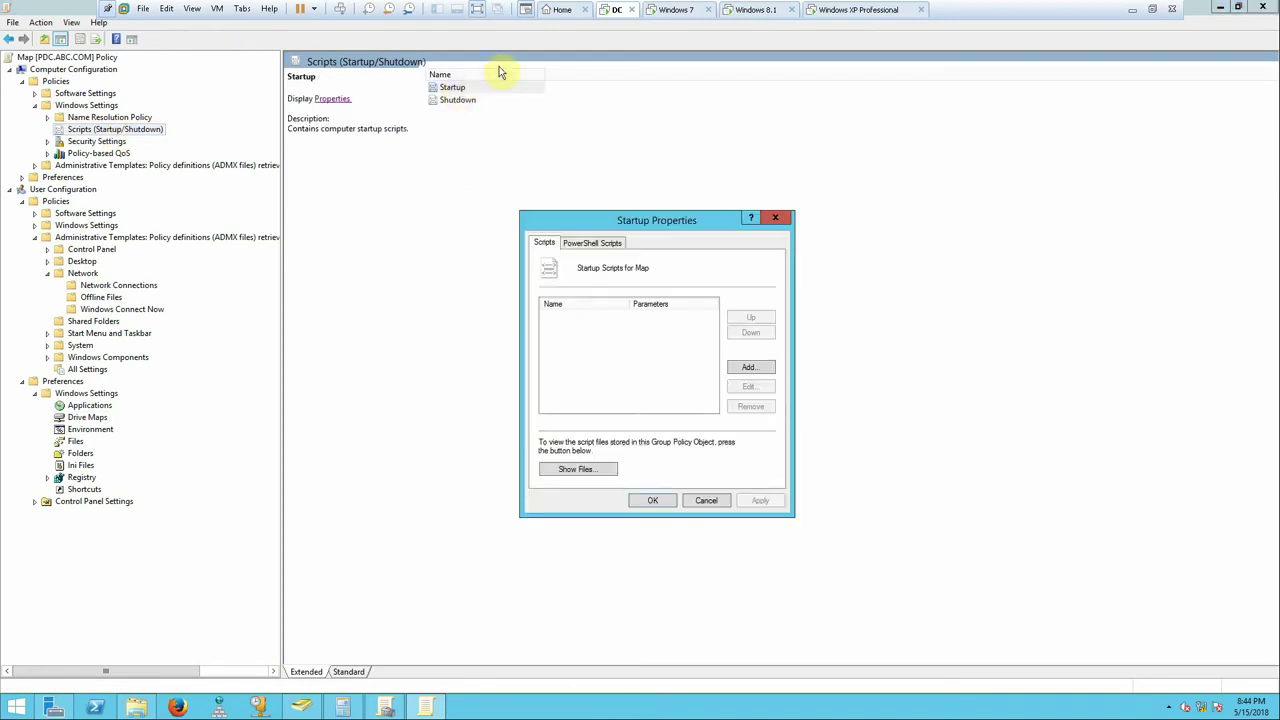
{"action": "left_click_drag", "start_coordinate": [622, 222], "coordinate": [645, 184]}
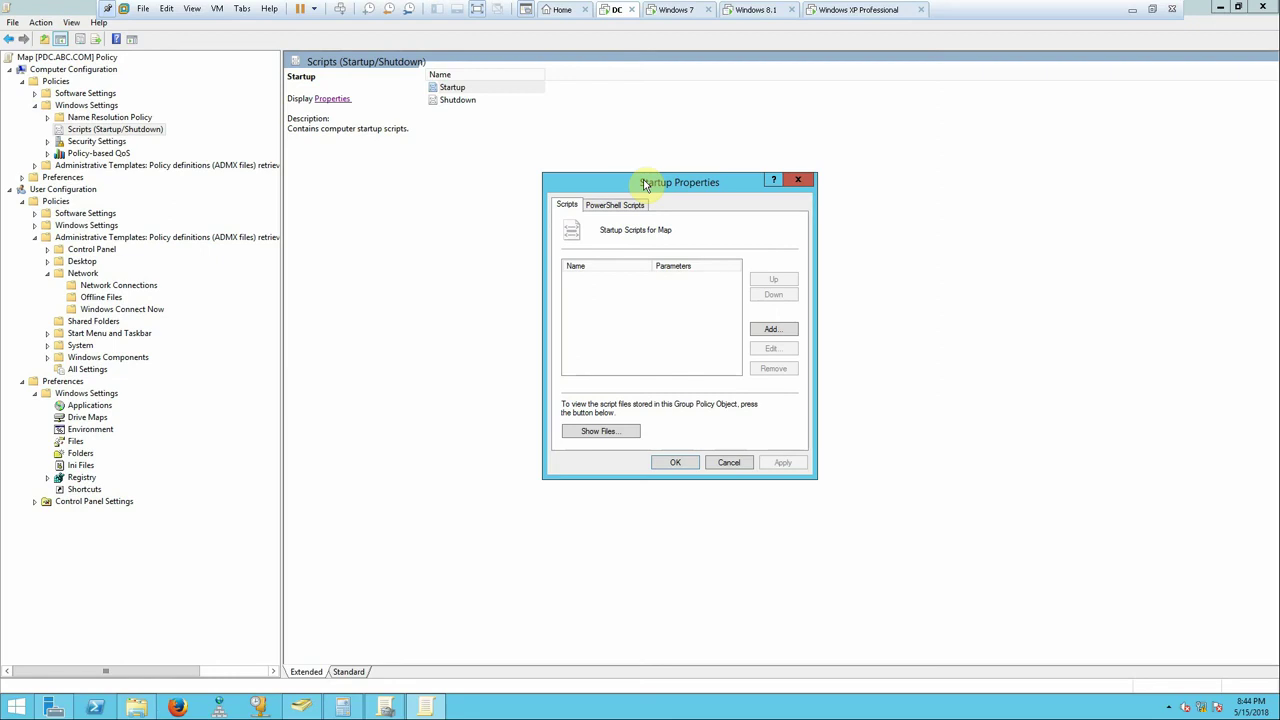
{"action": "left_click", "coordinate": [798, 180]}
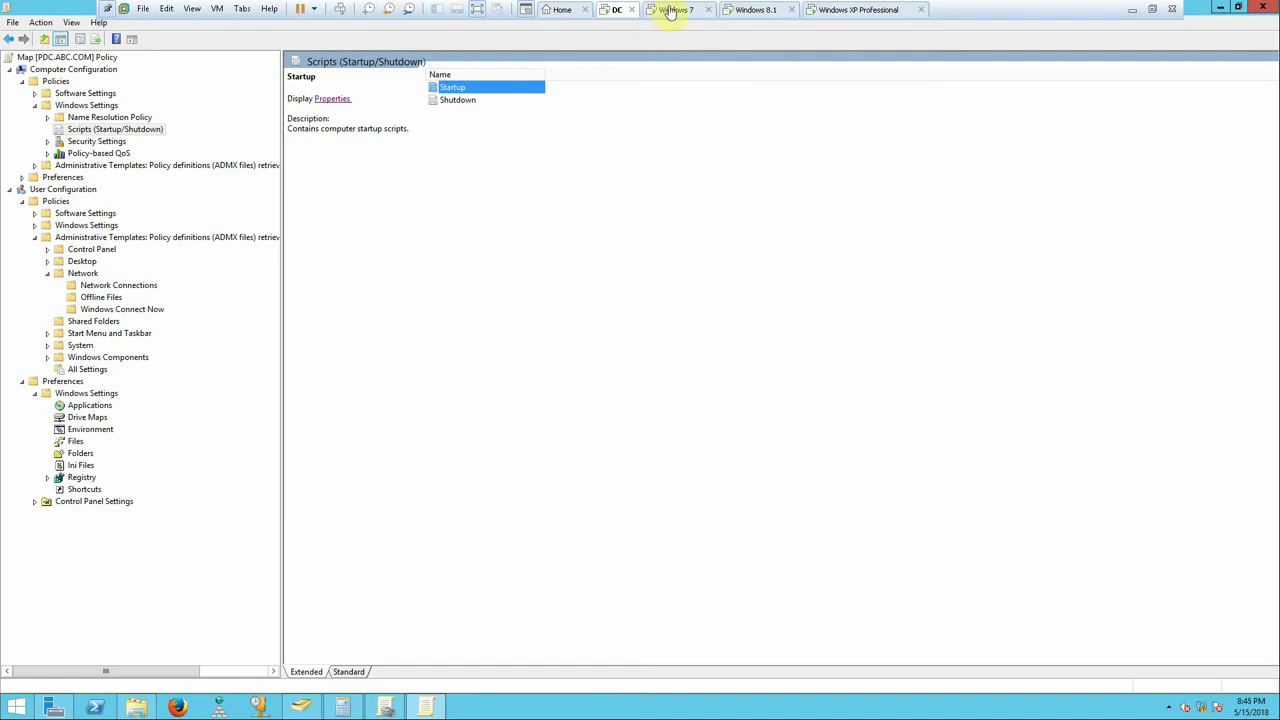
- On the Windows 8.1 machine, sign out of the current session from the power-user menu
{"action": "left_click", "coordinate": [671, 10]}
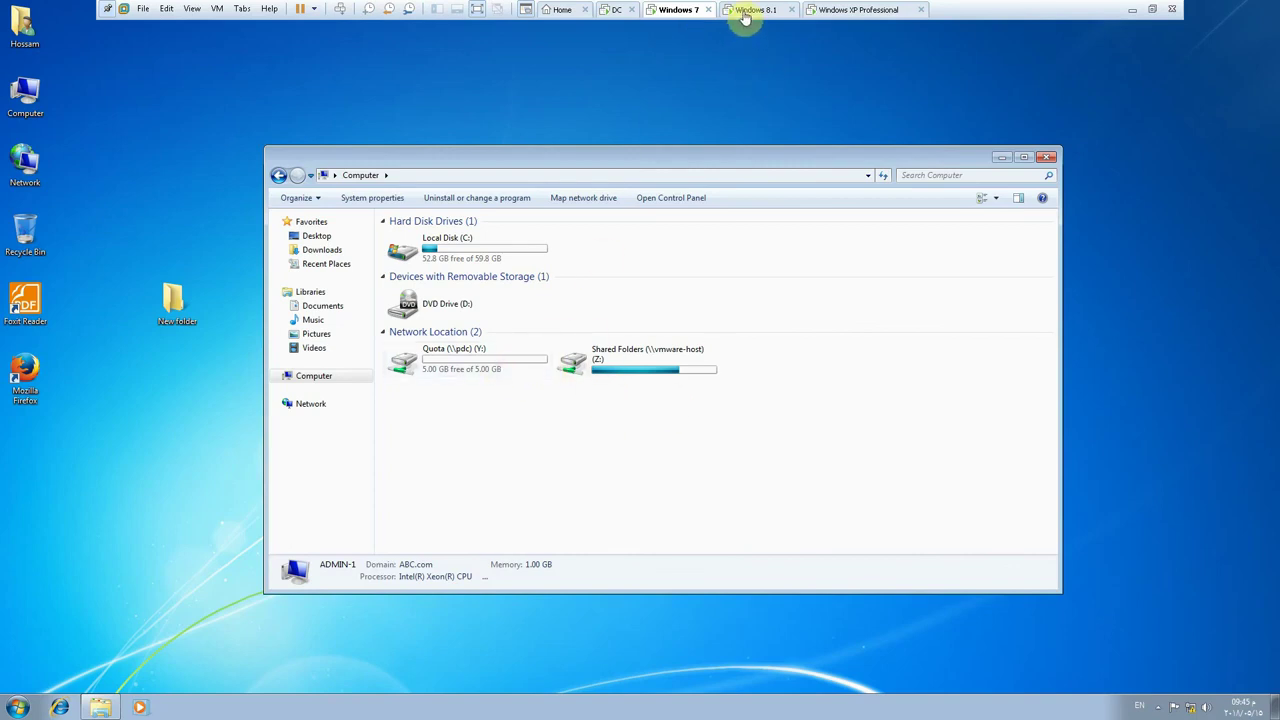
{"action": "left_click", "coordinate": [612, 12]}
{"action": "left_click", "coordinate": [748, 9]}
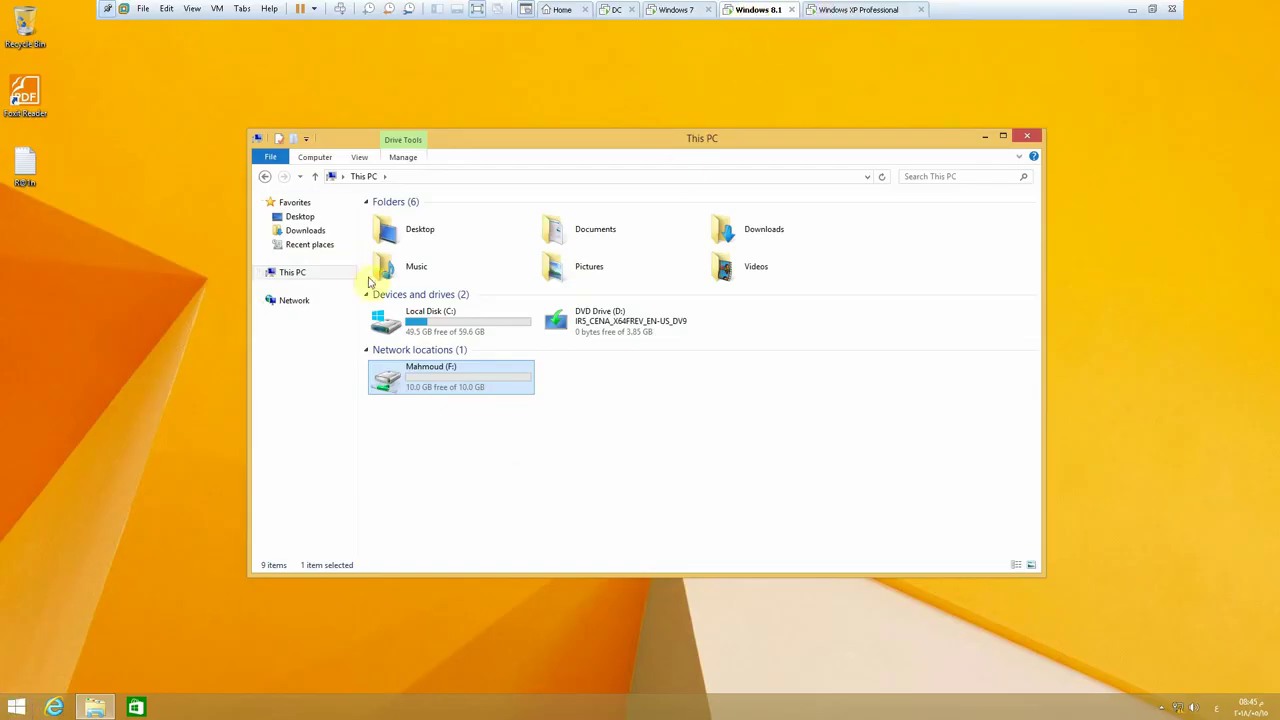
{"action": "left_click", "coordinate": [13, 712]}
{"action": "right_click", "coordinate": [13, 712]}
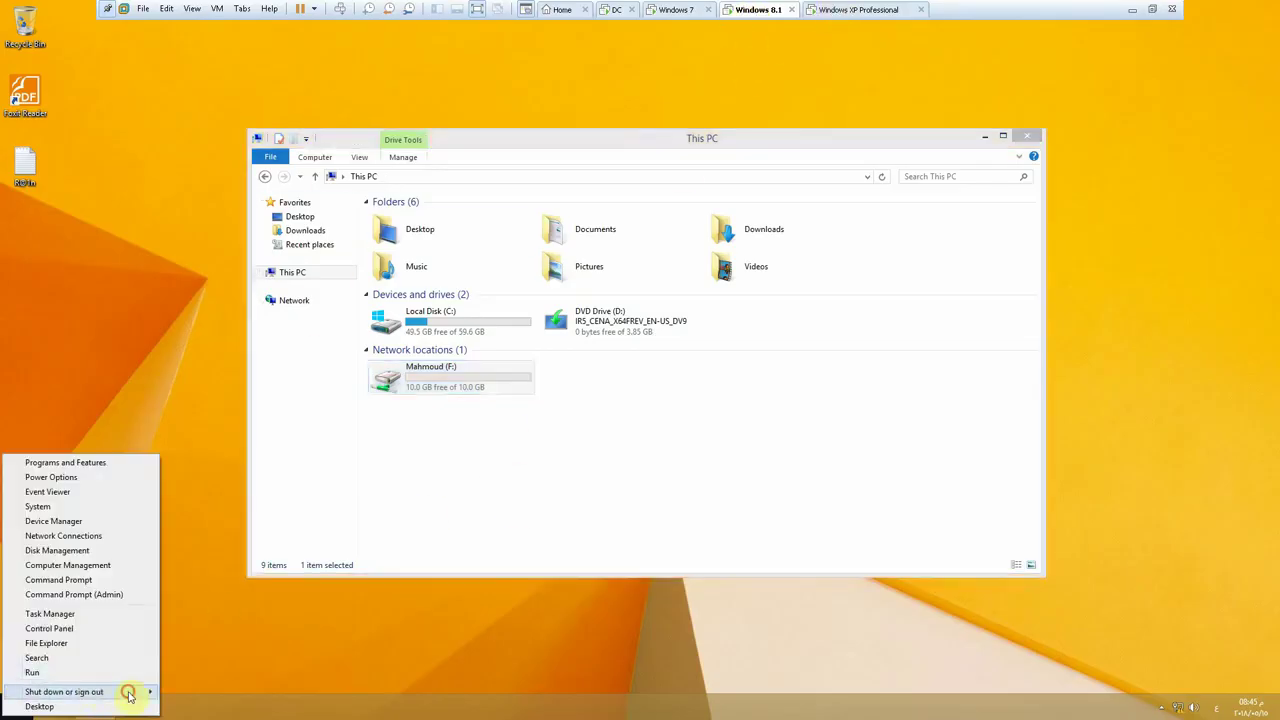
{"action": "mouse_move", "coordinate": [125, 691]}
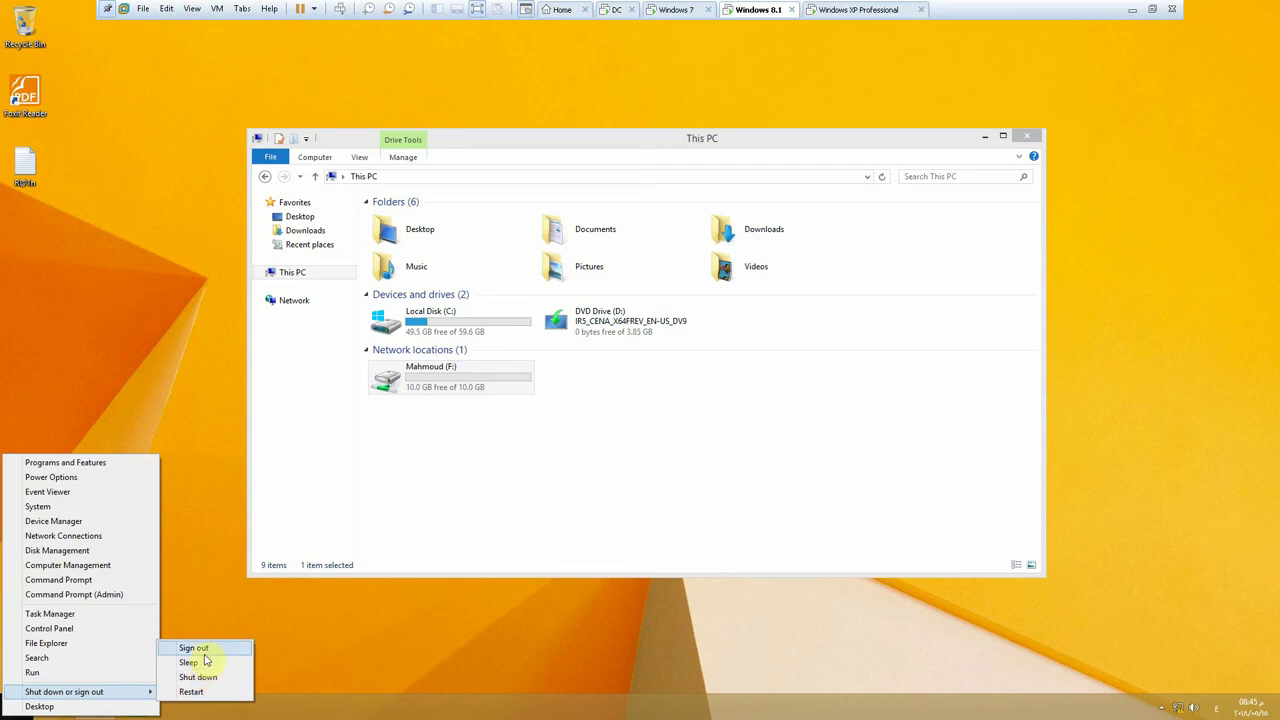
{"action": "left_click", "coordinate": [197, 648]}
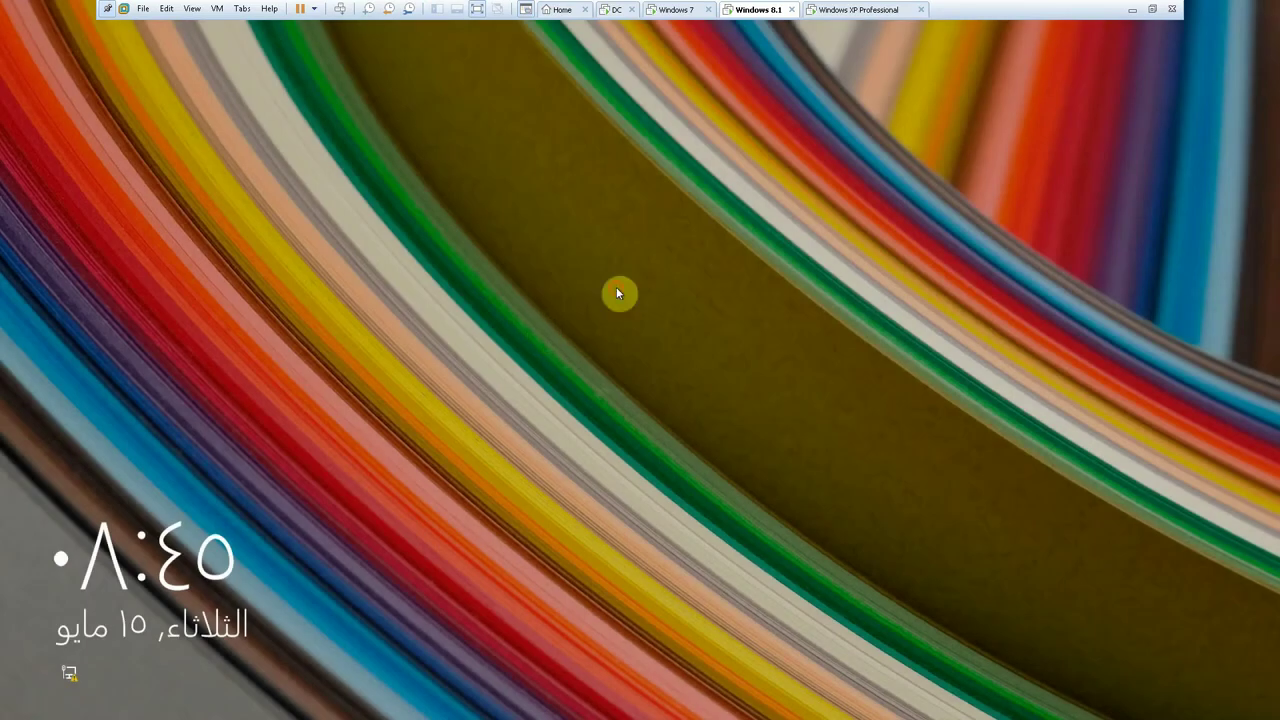
- From the lock screen, choose Other user and sign in with the domain user's name and password
{"action": "left_click_drag", "start_coordinate": [616, 287], "coordinate": [306, 114]}
{"action": "left_click", "coordinate": [343, 27]}
{"action": "left_click", "coordinate": [686, 276]}
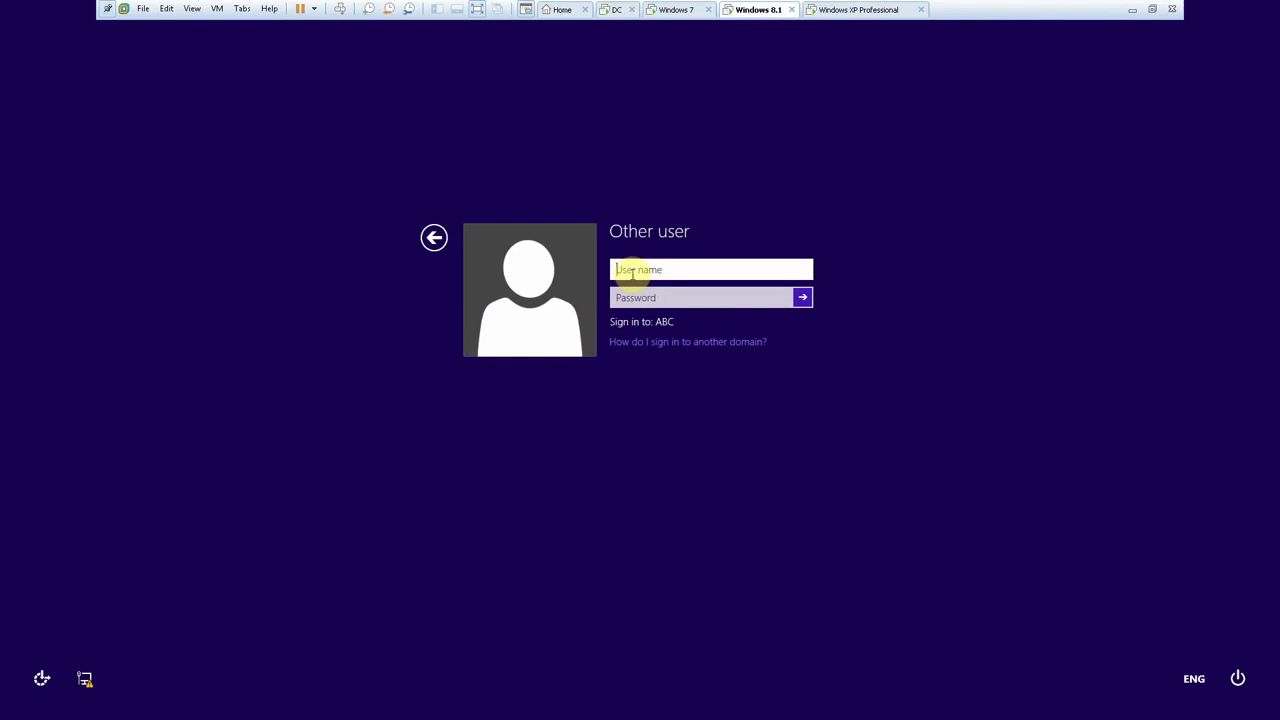
{"action": "type", "text": "Ahmed"}
{"action": "key", "text": "Tab"}
{"action": "type", "text": "P"}
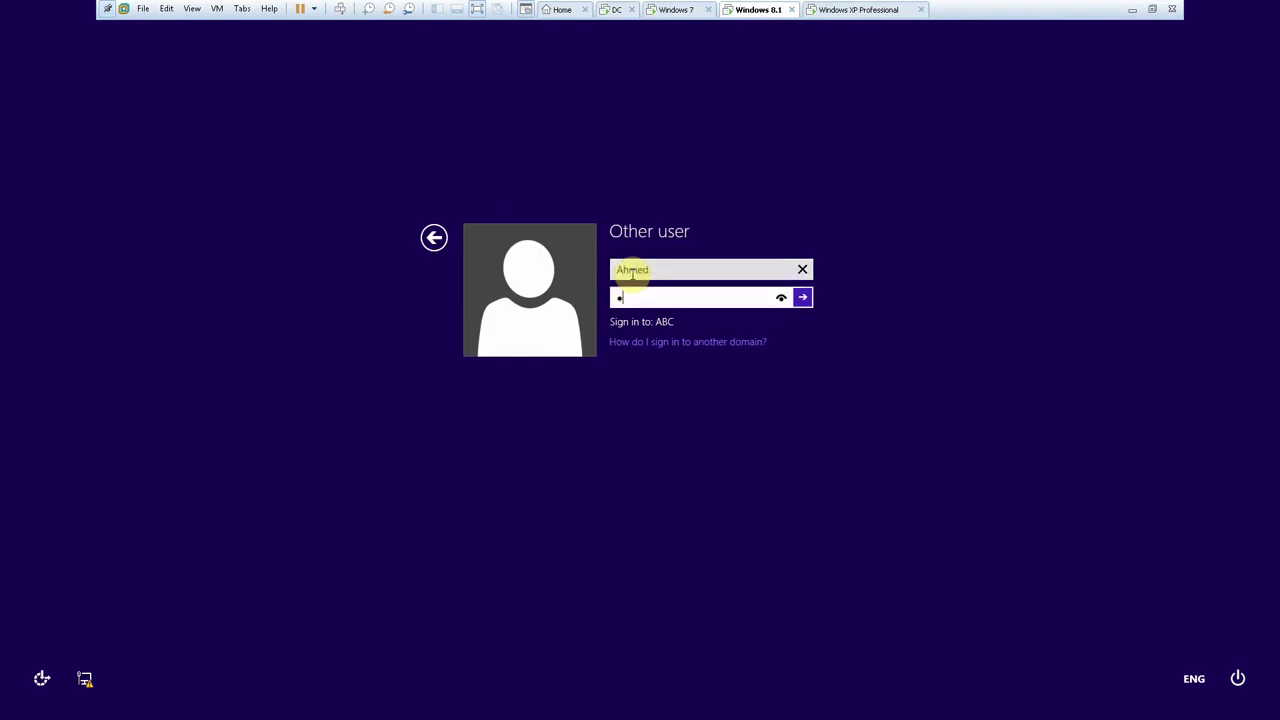
{"action": "key", "text": "BackSpace"}
{"action": "type", "text": "P"}
{"action": "key", "text": "Return"}
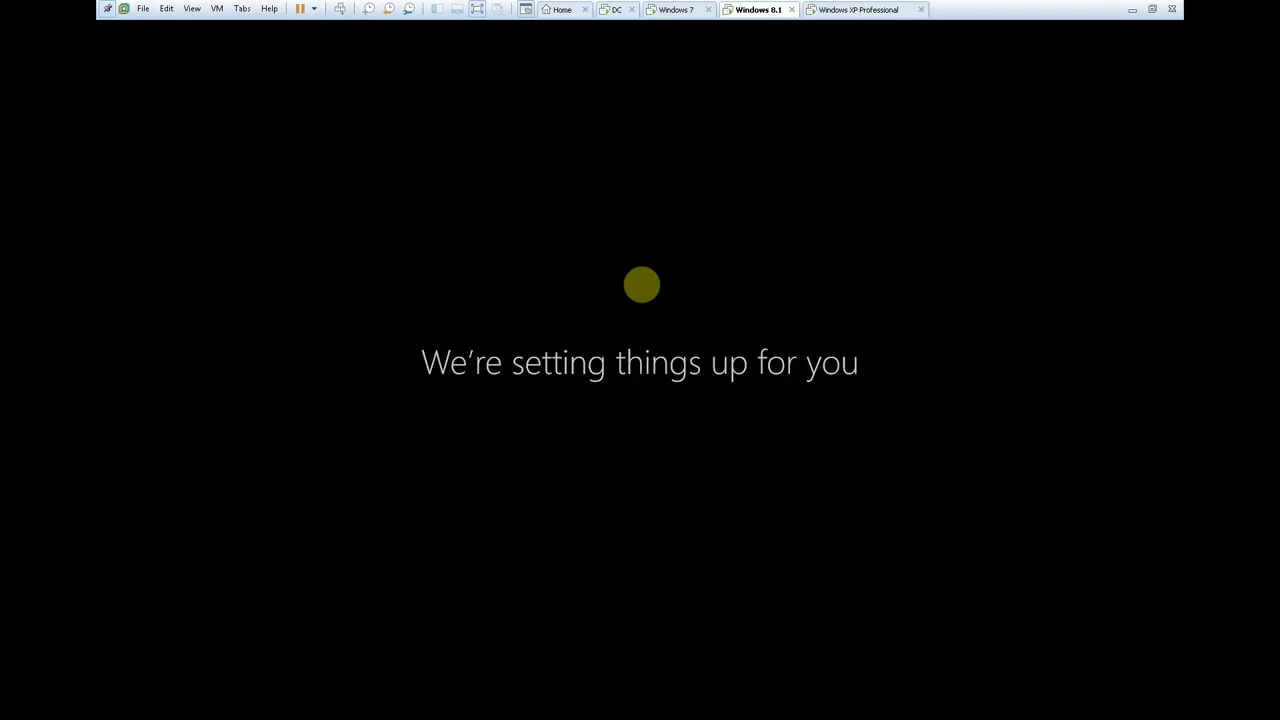
- On the DC, browse the IT, Mark, Planning, Sales, HR, Engineer and Accounting OUs' users
{"action": "left_click", "coordinate": [670, 11]}
{"action": "left_click", "coordinate": [608, 10]}
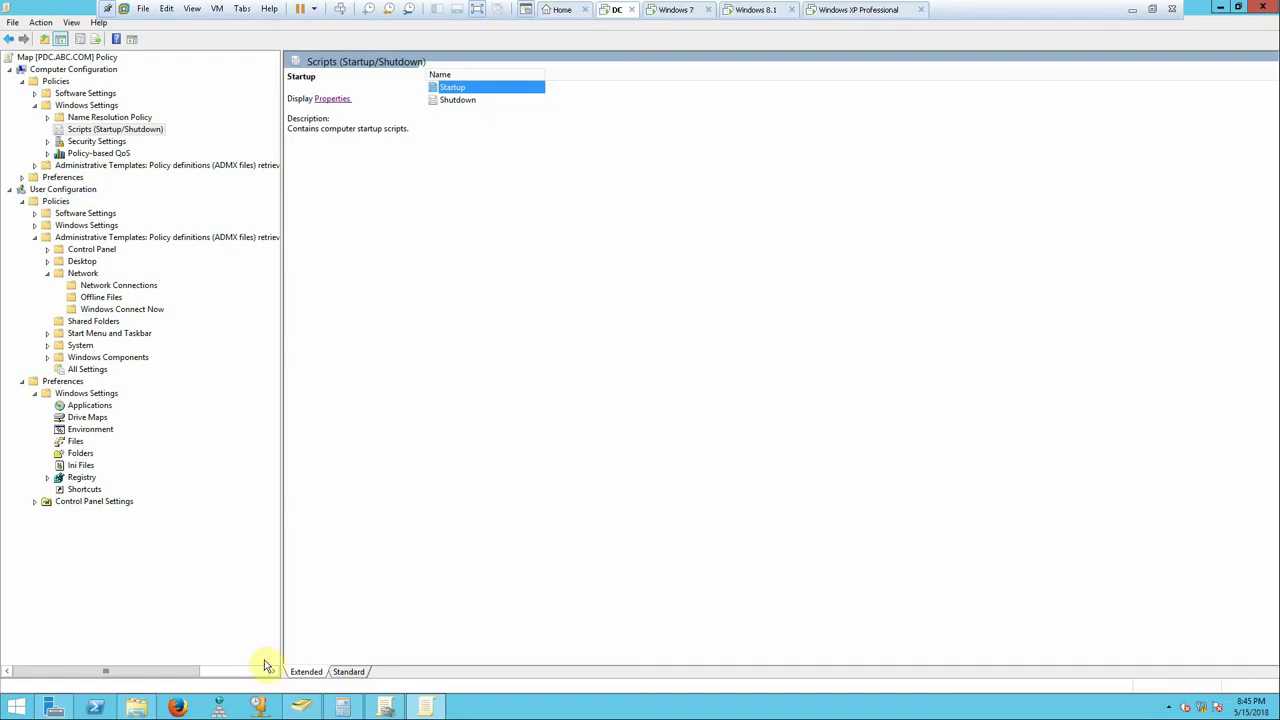
{"action": "left_click", "coordinate": [301, 708]}
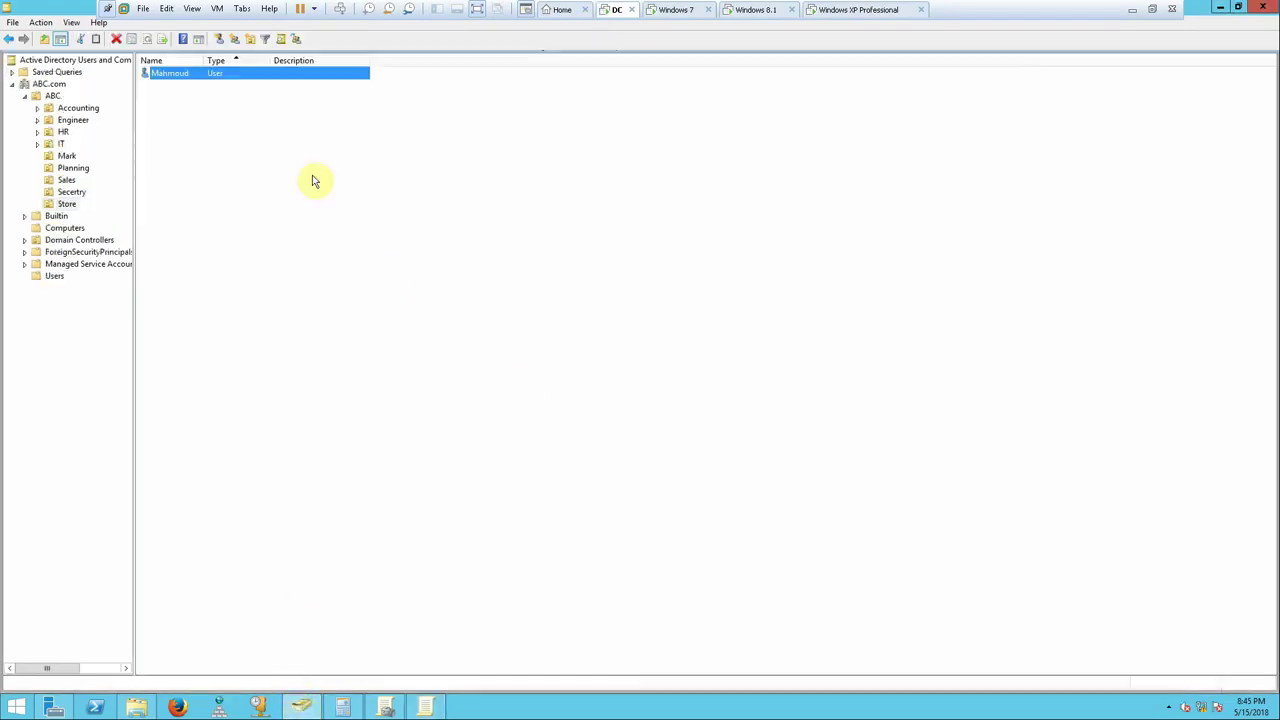
{"action": "right_click", "coordinate": [178, 173]}
{"action": "left_click", "coordinate": [62, 144]}
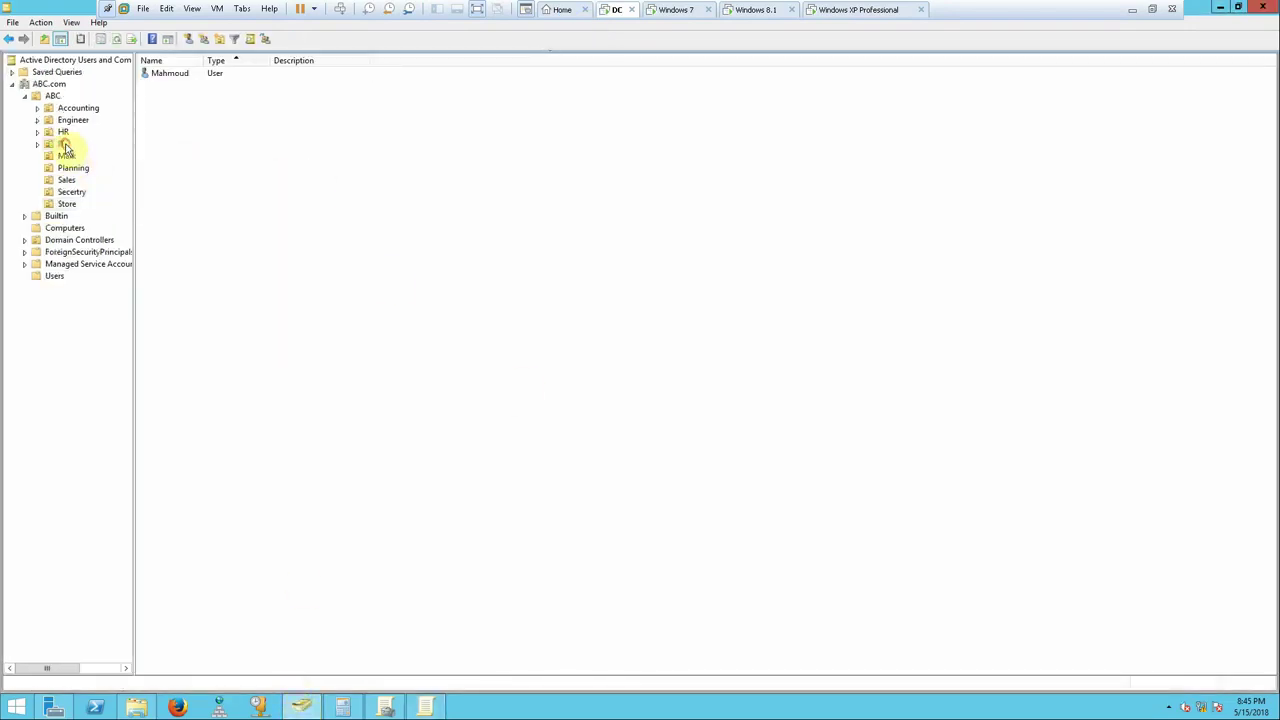
{"action": "left_click", "coordinate": [63, 157]}
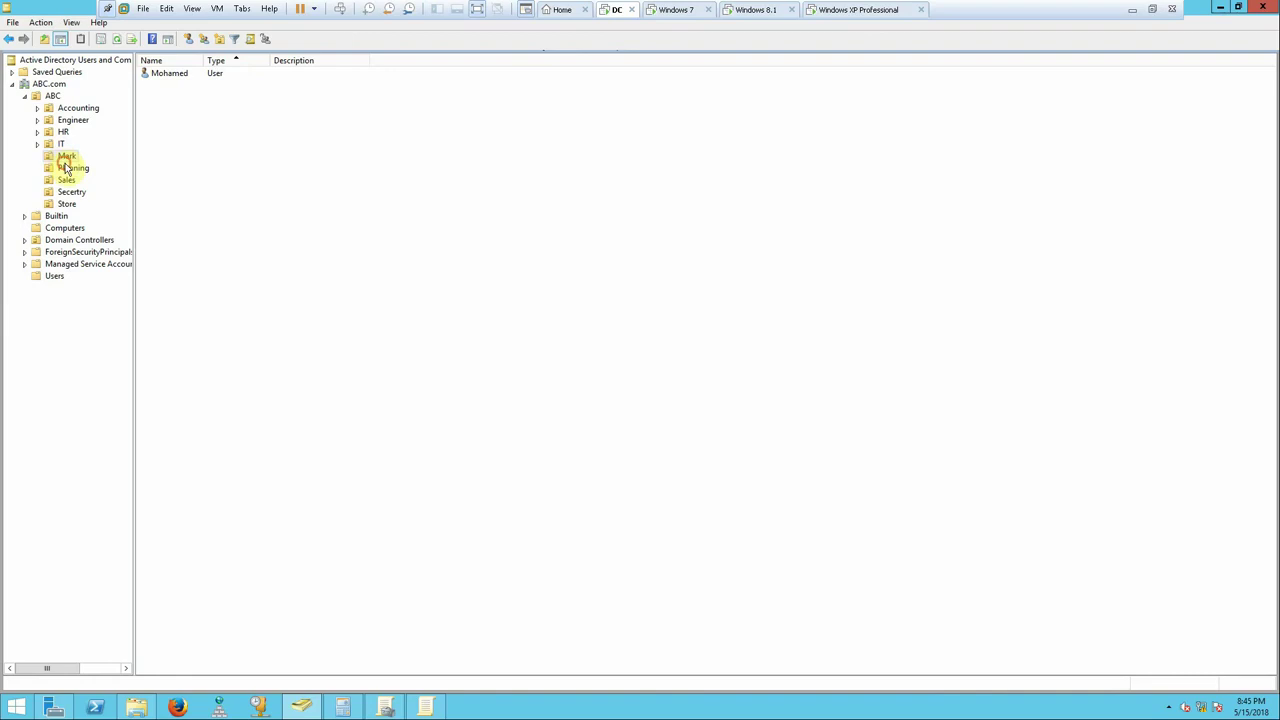
{"action": "left_click", "coordinate": [67, 168]}
{"action": "left_click", "coordinate": [69, 180]}
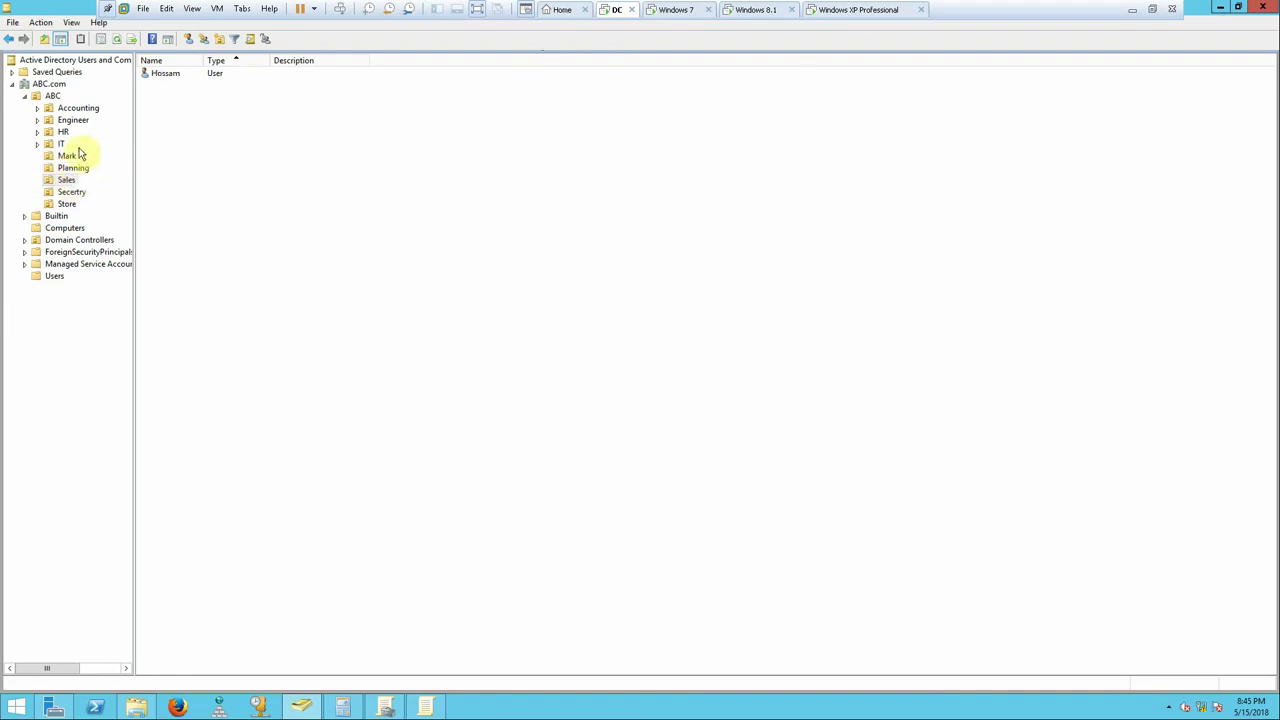
{"action": "left_click", "coordinate": [62, 132]}
{"action": "left_click", "coordinate": [66, 121]}
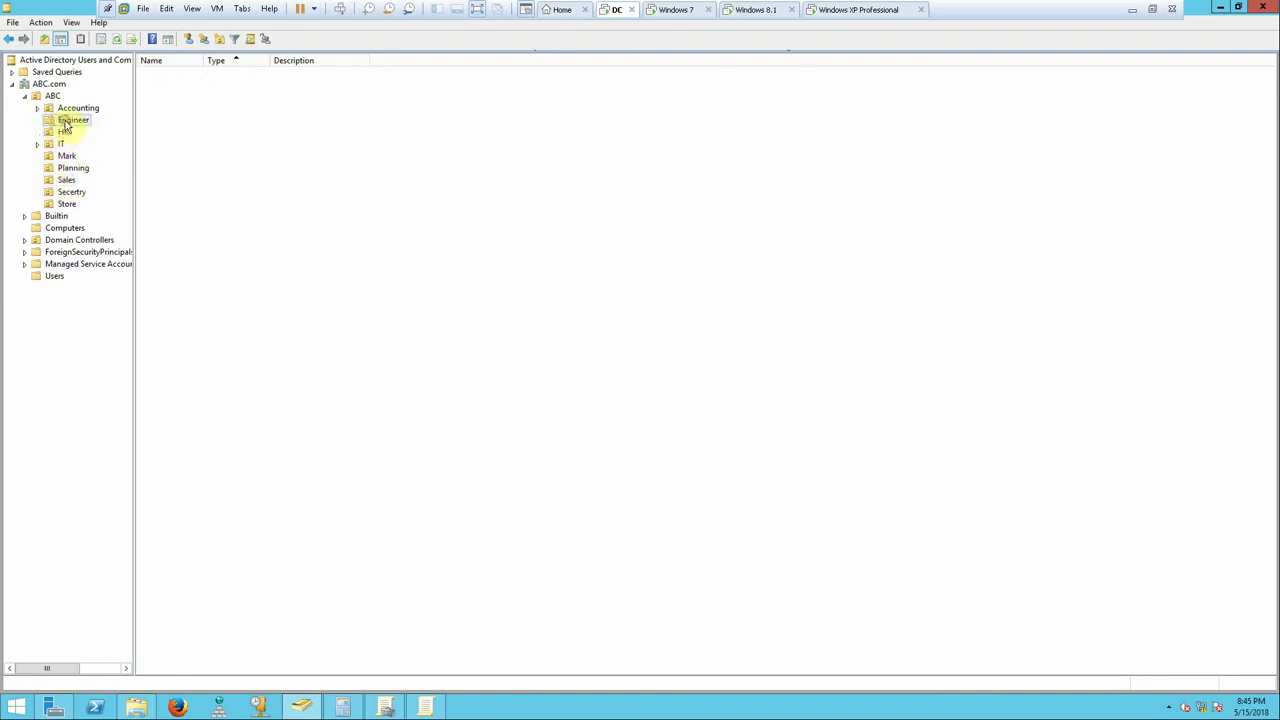
{"action": "left_click", "coordinate": [80, 109]}
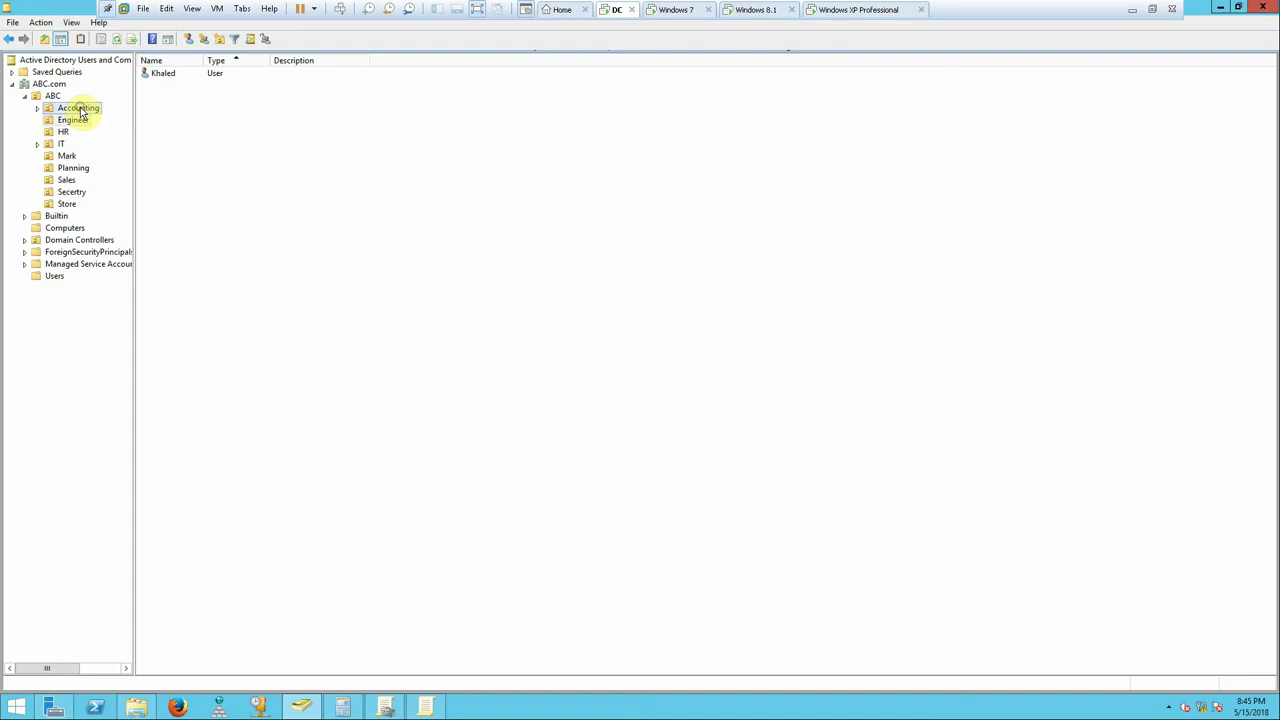
- Move the Accounting user into the Store OU and confirm the move
{"action": "left_click", "coordinate": [160, 74]}
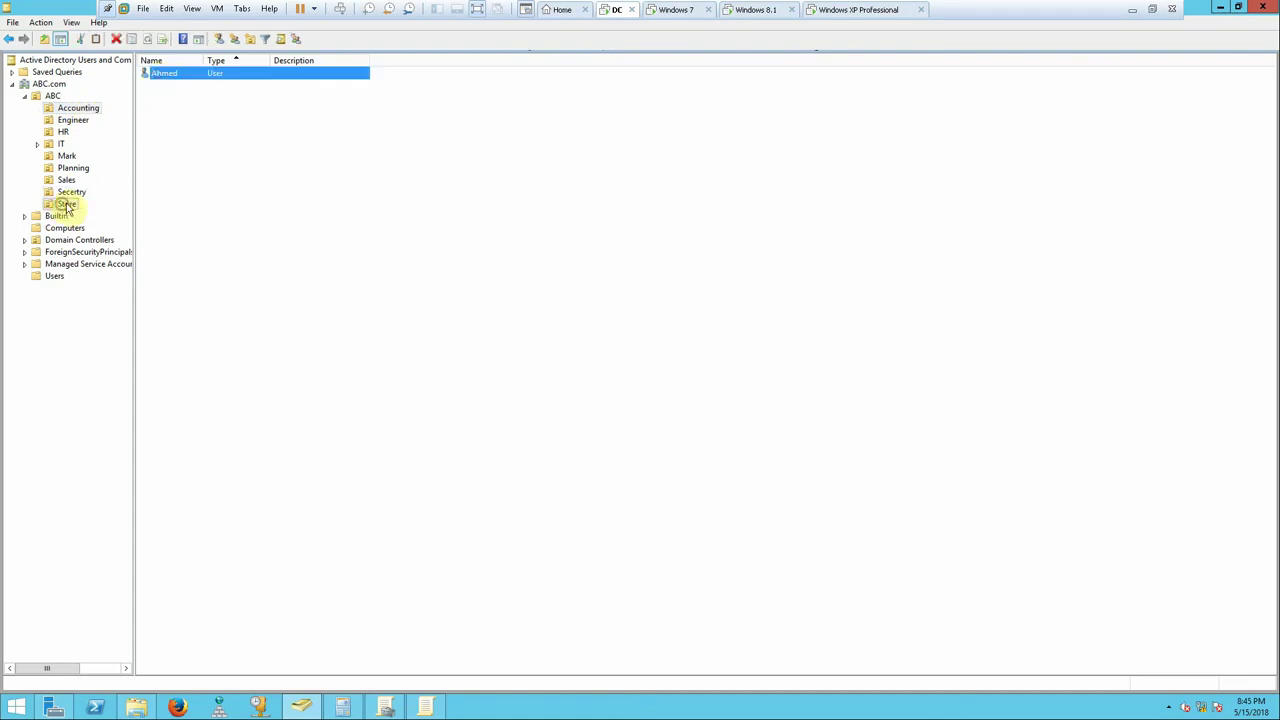
{"action": "left_click_drag", "start_coordinate": [66, 207], "coordinate": [66, 207]}
{"action": "left_click", "coordinate": [591, 391]}
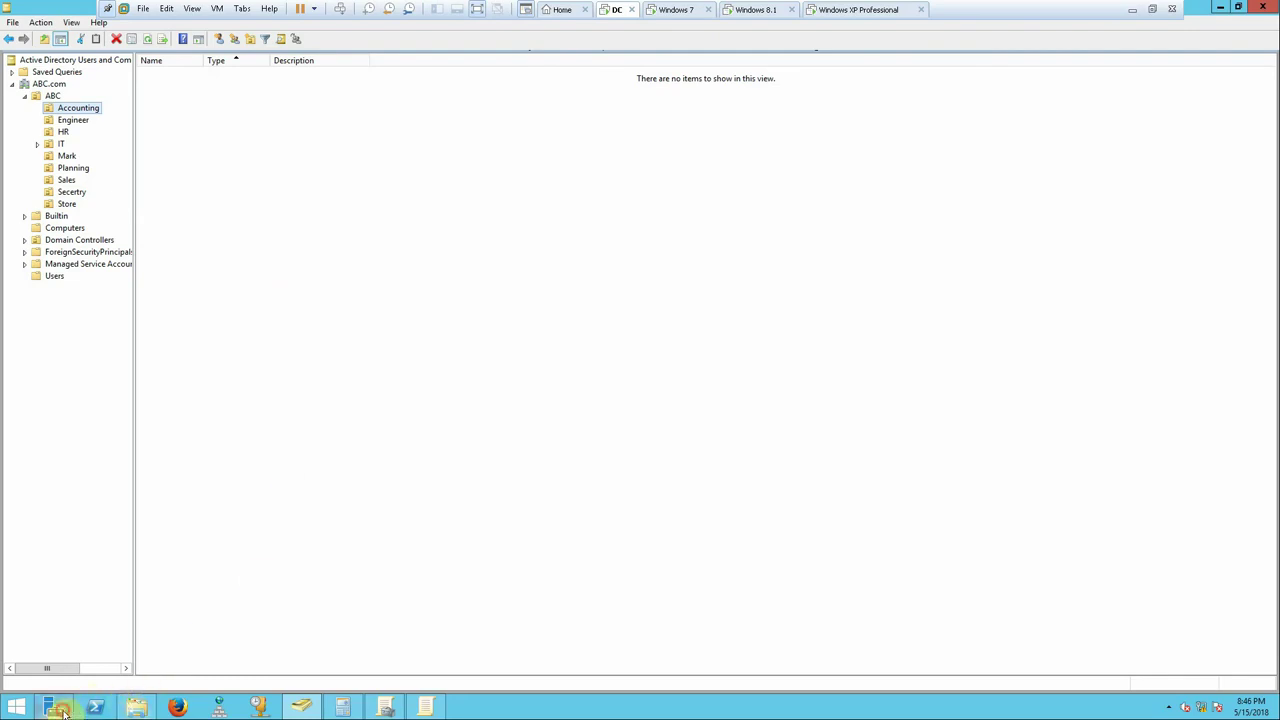
{"action": "left_click", "coordinate": [54, 707]}
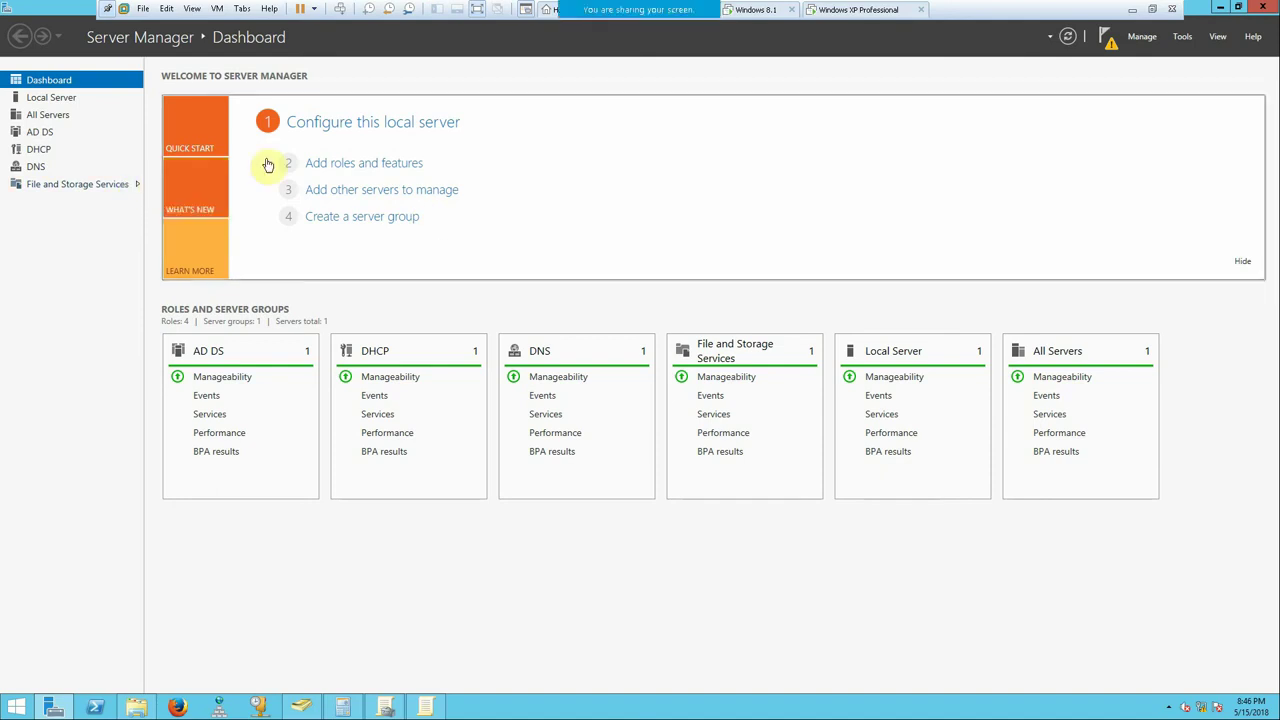
- Open File and Storage Services in Server Manager, then switch to the Windows 8.1 machine
{"action": "left_click", "coordinate": [60, 186]}
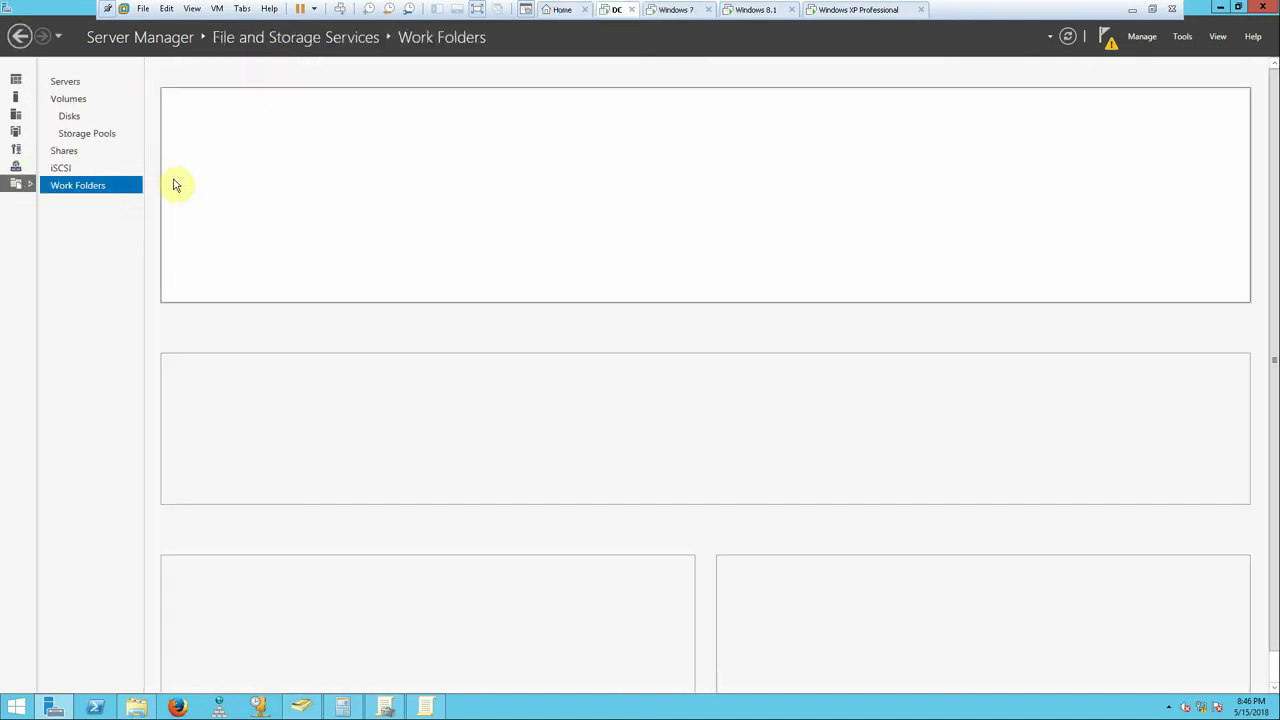
{"action": "left_click", "coordinate": [722, 12]}
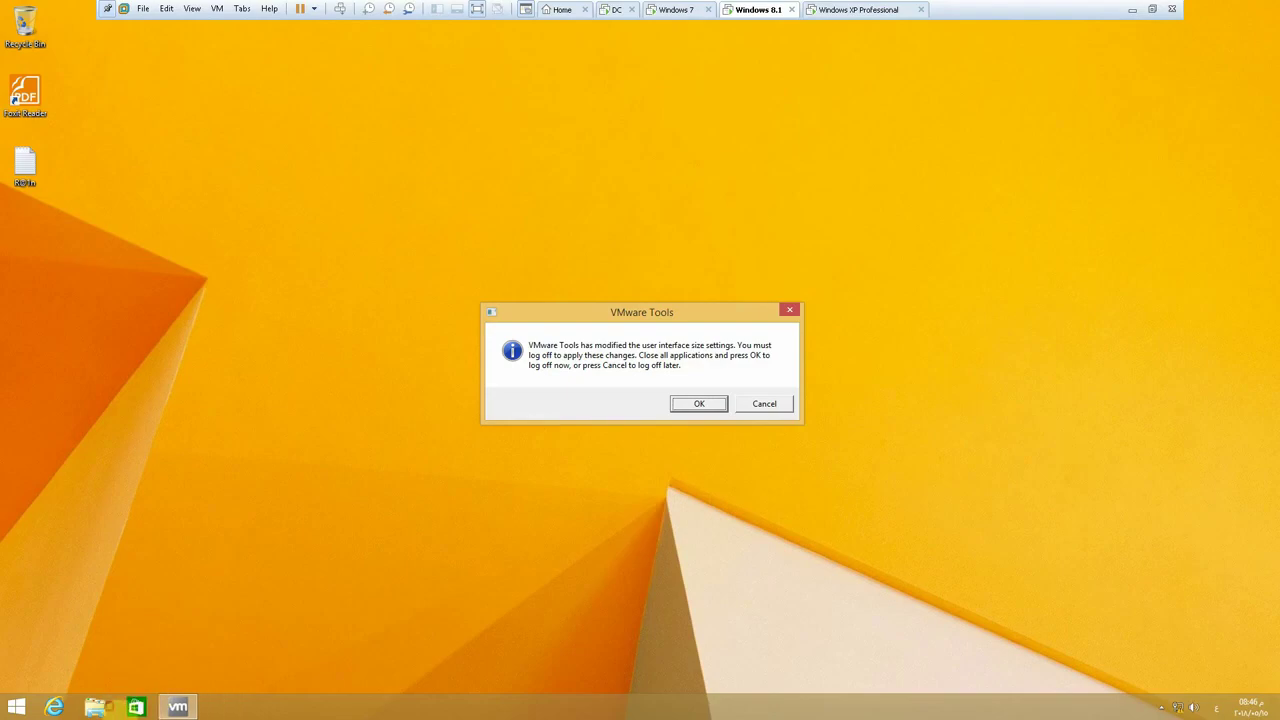
- Cancel the VMware Tools log-off prompt, open This PC showing no network drive, then return to the DC
{"action": "left_click", "coordinate": [757, 404]}
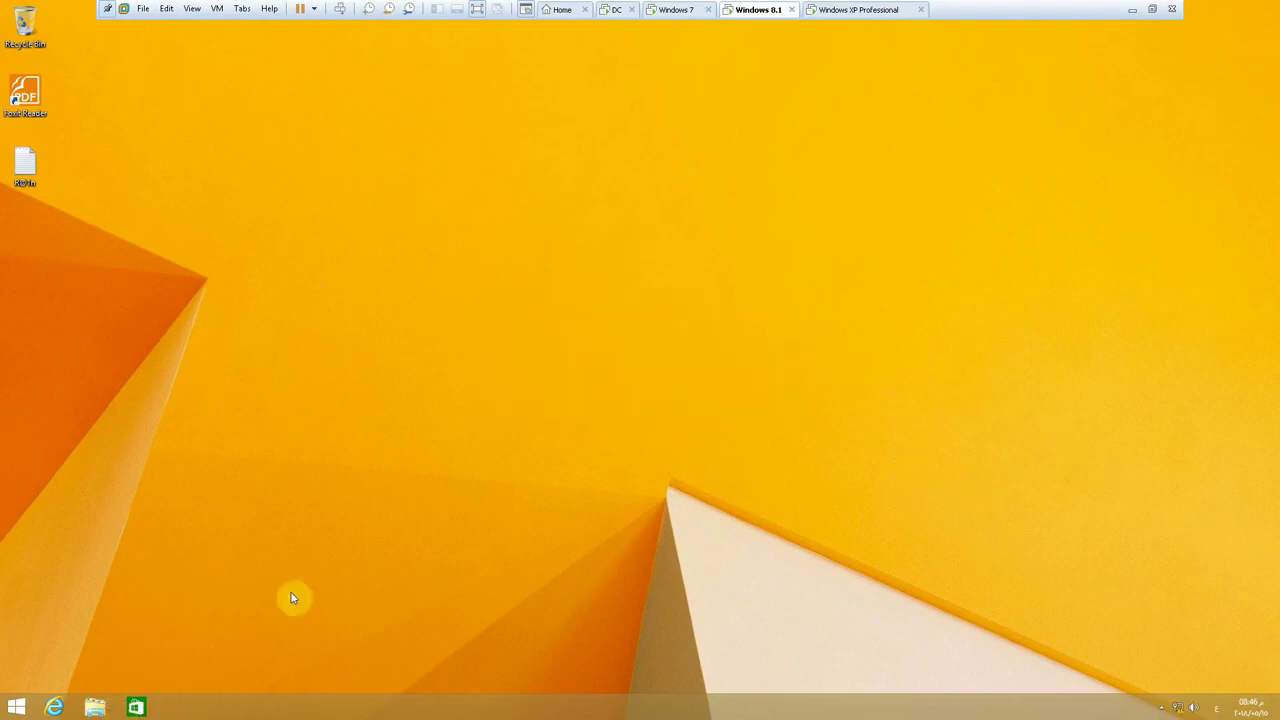
{"action": "left_click", "coordinate": [95, 707]}
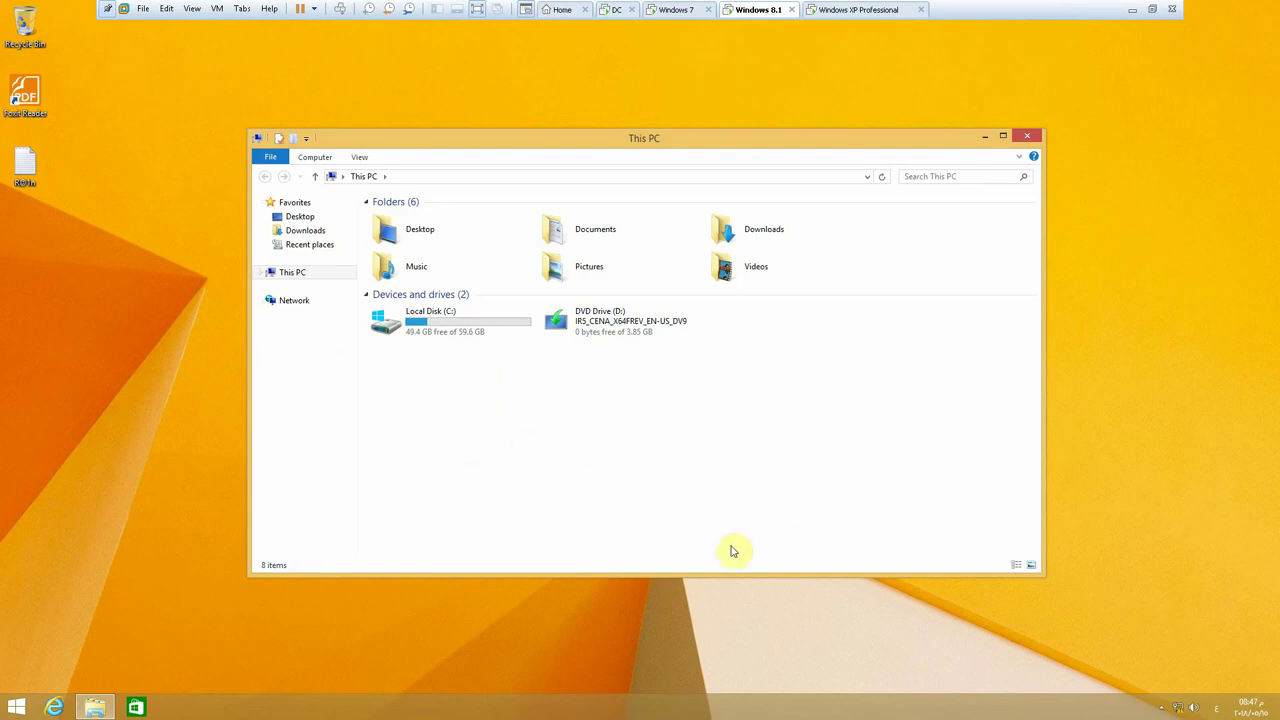
{"action": "left_click", "coordinate": [612, 12]}
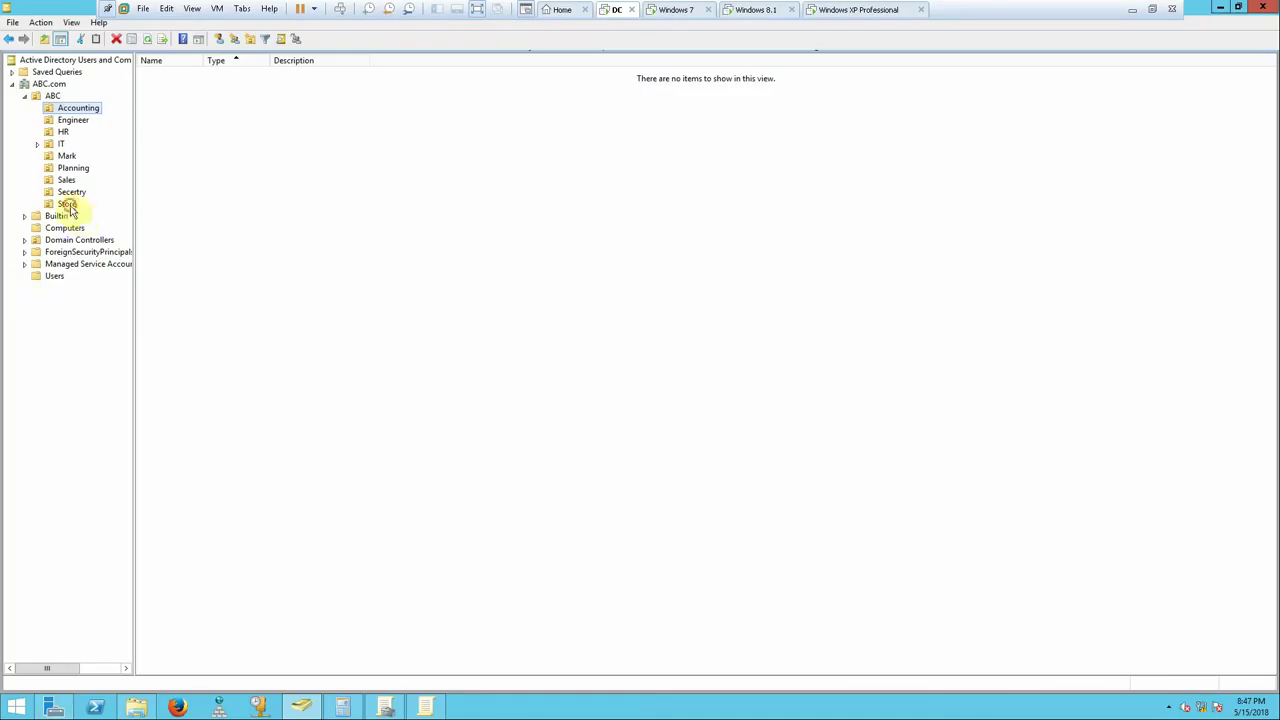
- Show the Store OU's two users, glance at the Windows 7 and 8.1 machines, then return to the DC
{"action": "left_click", "coordinate": [67, 204]}
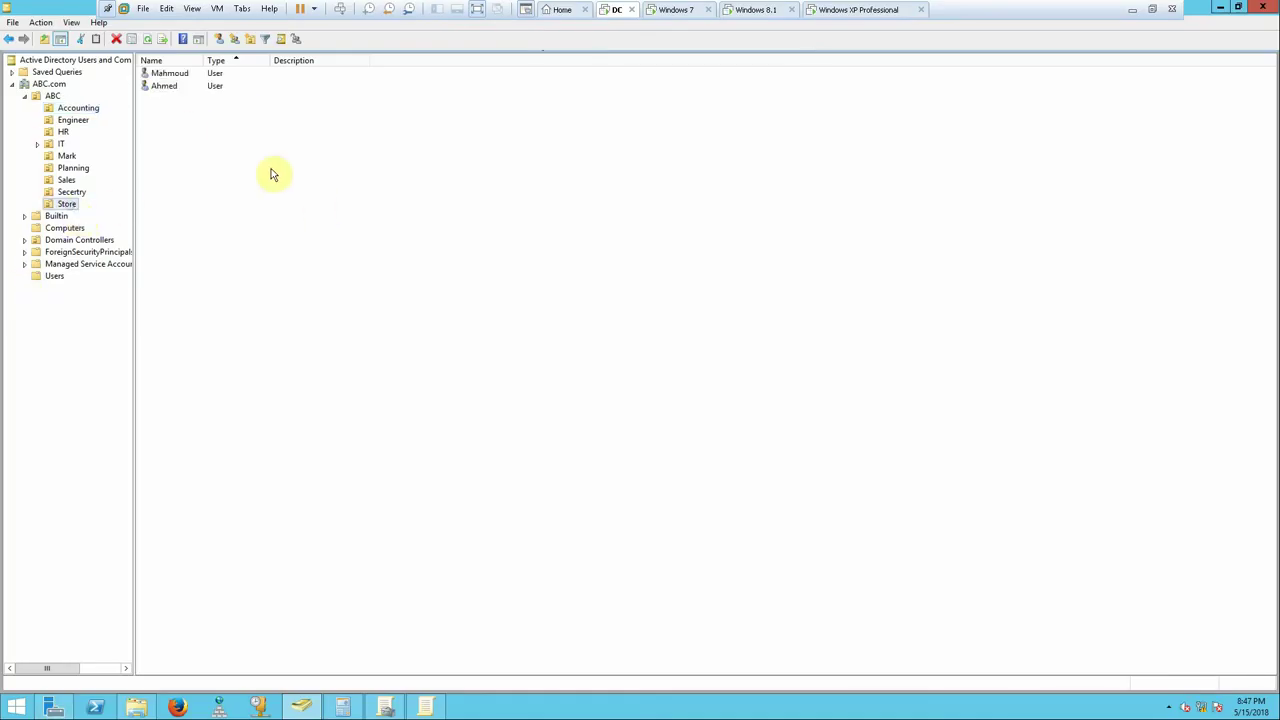
{"action": "left_click", "coordinate": [676, 10]}
{"action": "left_click", "coordinate": [757, 9]}
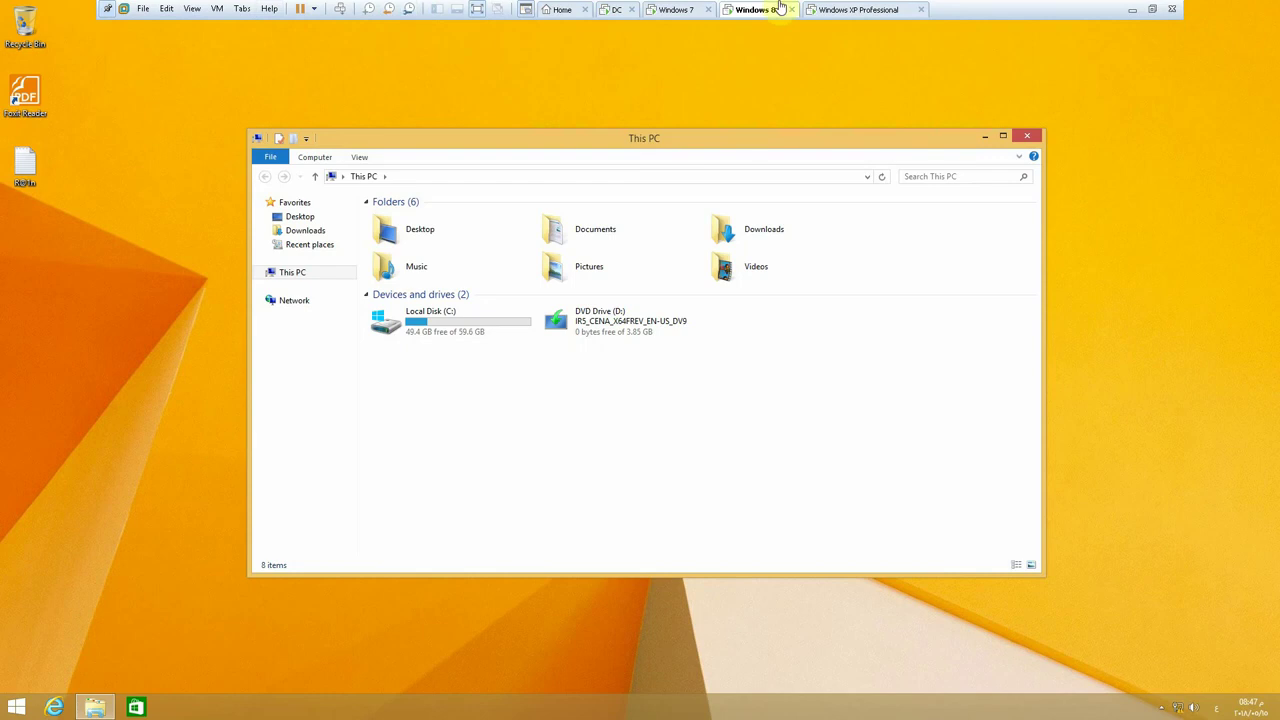
{"action": "left_click", "coordinate": [615, 9]}
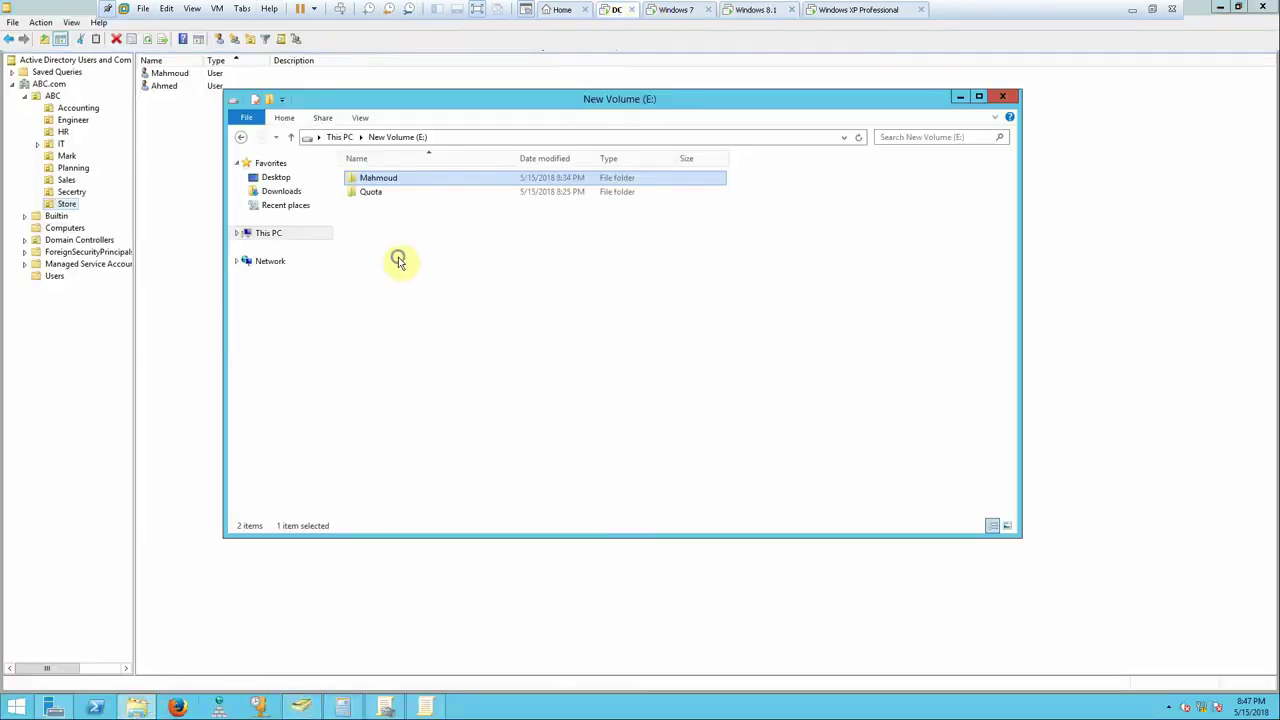
- Create a new folder on drive E: named after the user
{"action": "right_click", "coordinate": [397, 257]}
{"action": "mouse_move", "coordinate": [546, 408]}
{"action": "left_click", "coordinate": [590, 408]}
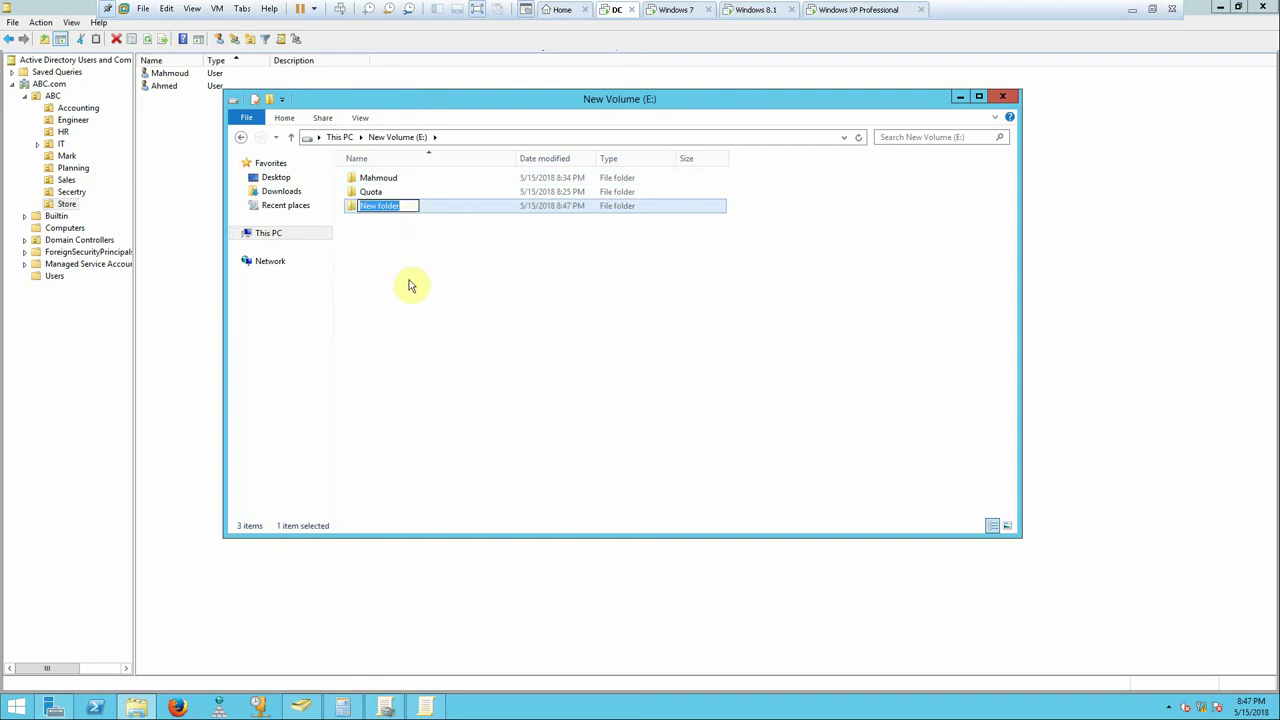
{"action": "type", "text": "Ahmed"}
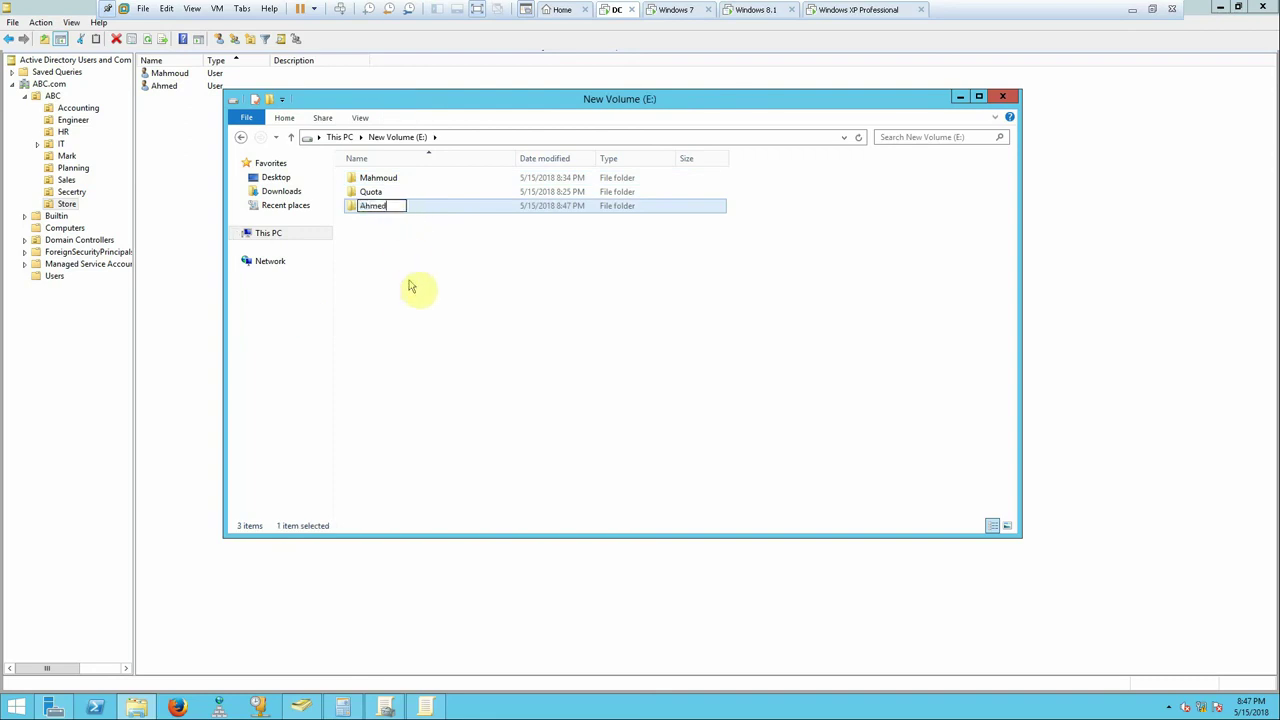
{"action": "key", "text": "Return"}
- Enable advanced sharing on the folder and append $ to make it a hidden share
{"action": "right_click", "coordinate": [381, 207]}
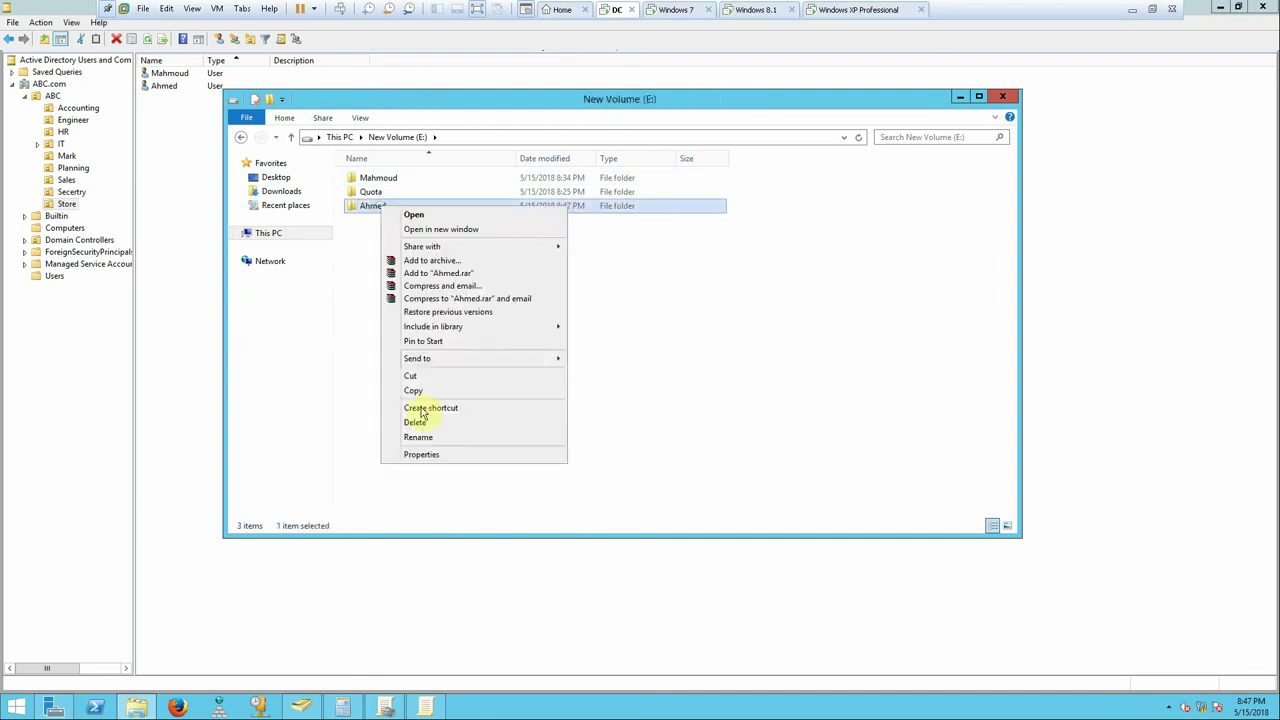
{"action": "left_click", "coordinate": [422, 454]}
{"action": "left_click", "coordinate": [440, 238]}
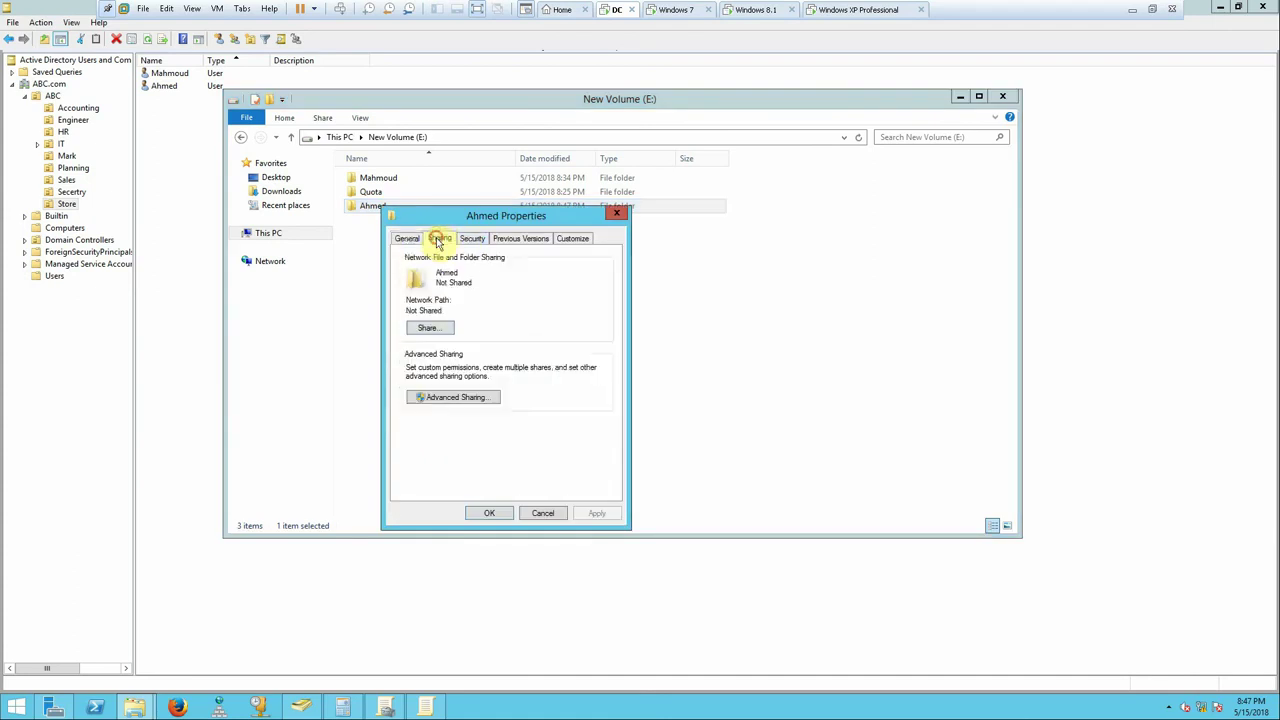
{"action": "left_click", "coordinate": [455, 398]}
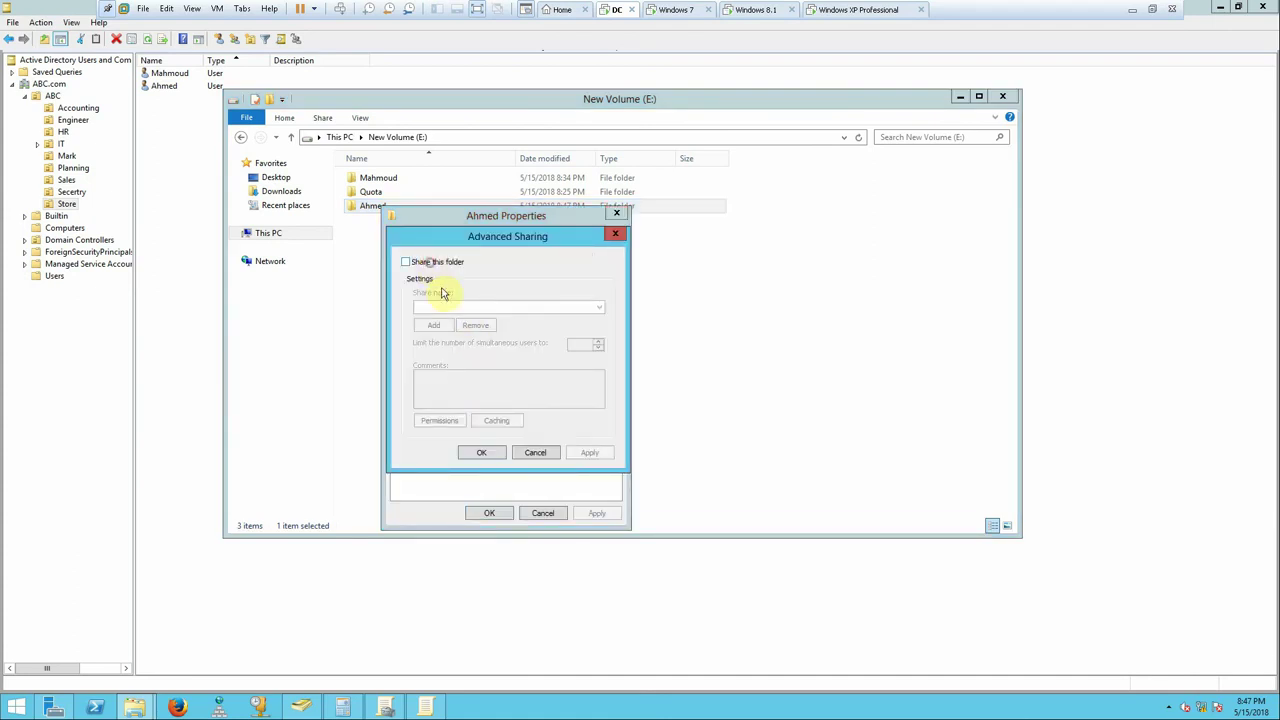
{"action": "left_click", "coordinate": [430, 262]}
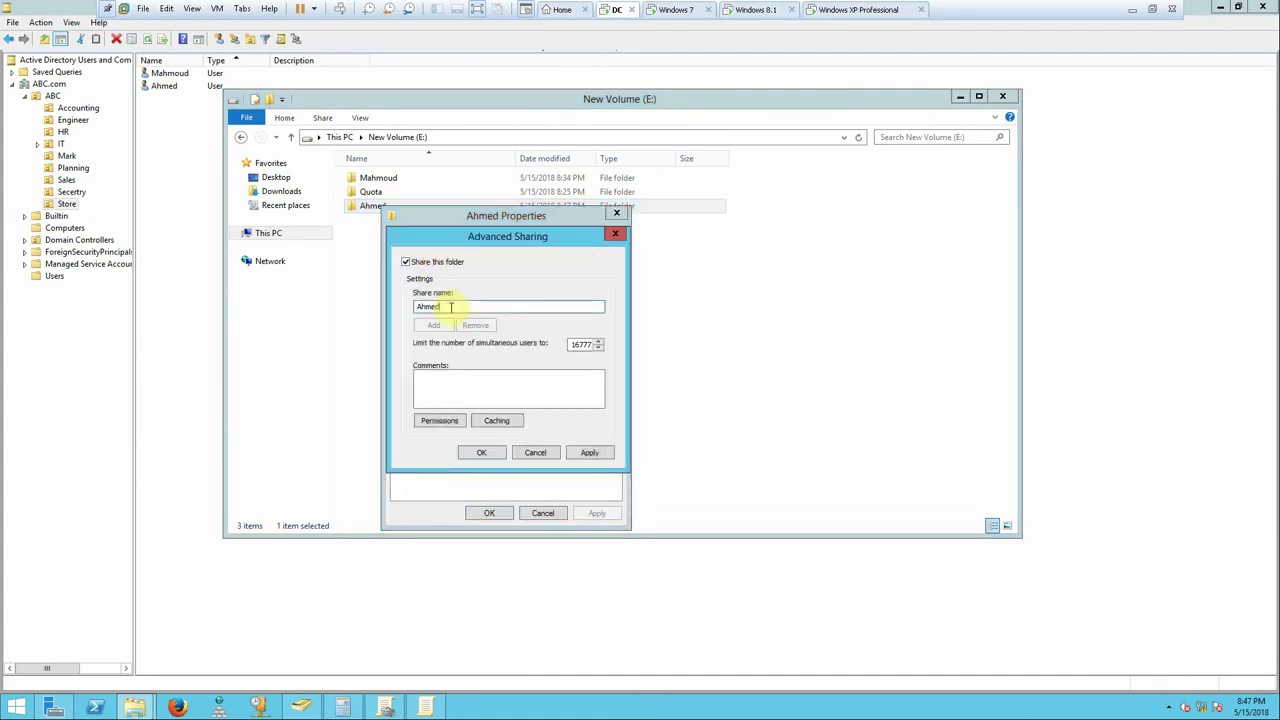
{"action": "type", "text": "$"}
- In share permissions, remove Everyone and add Domain Admins with Full Control
{"action": "left_click", "coordinate": [440, 420]}
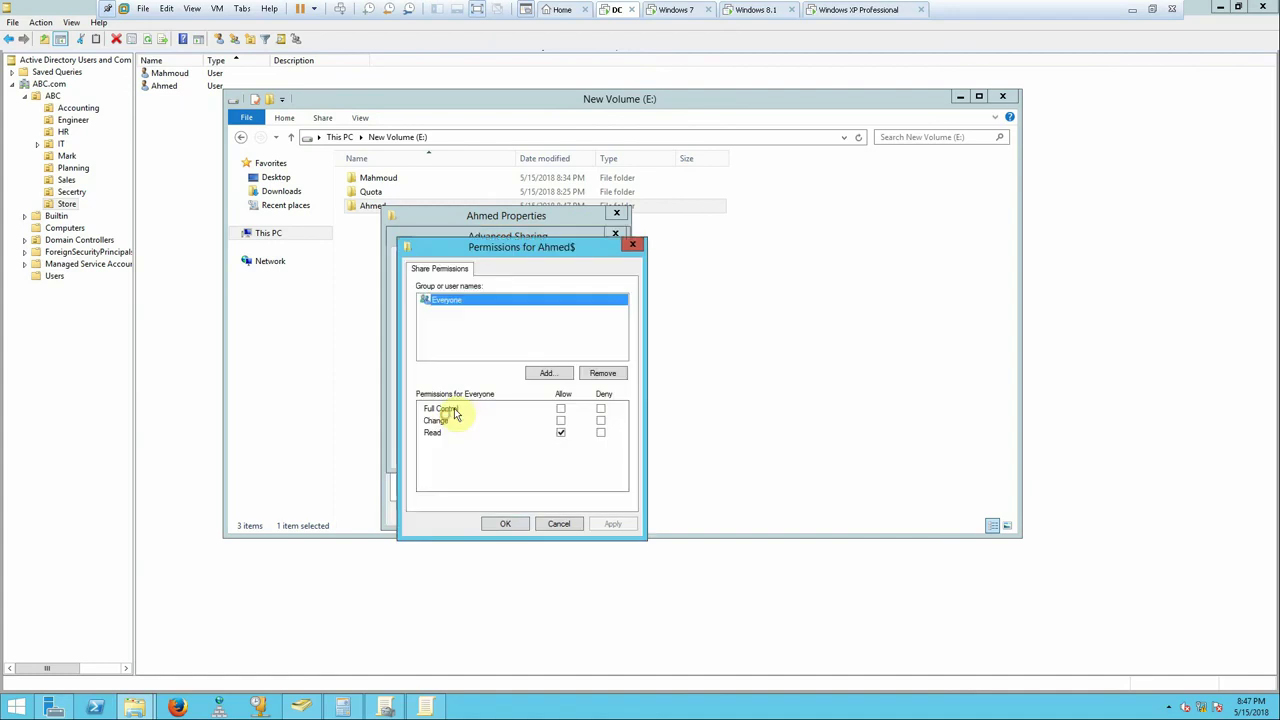
{"action": "left_click", "coordinate": [592, 372]}
{"action": "left_click", "coordinate": [548, 373]}
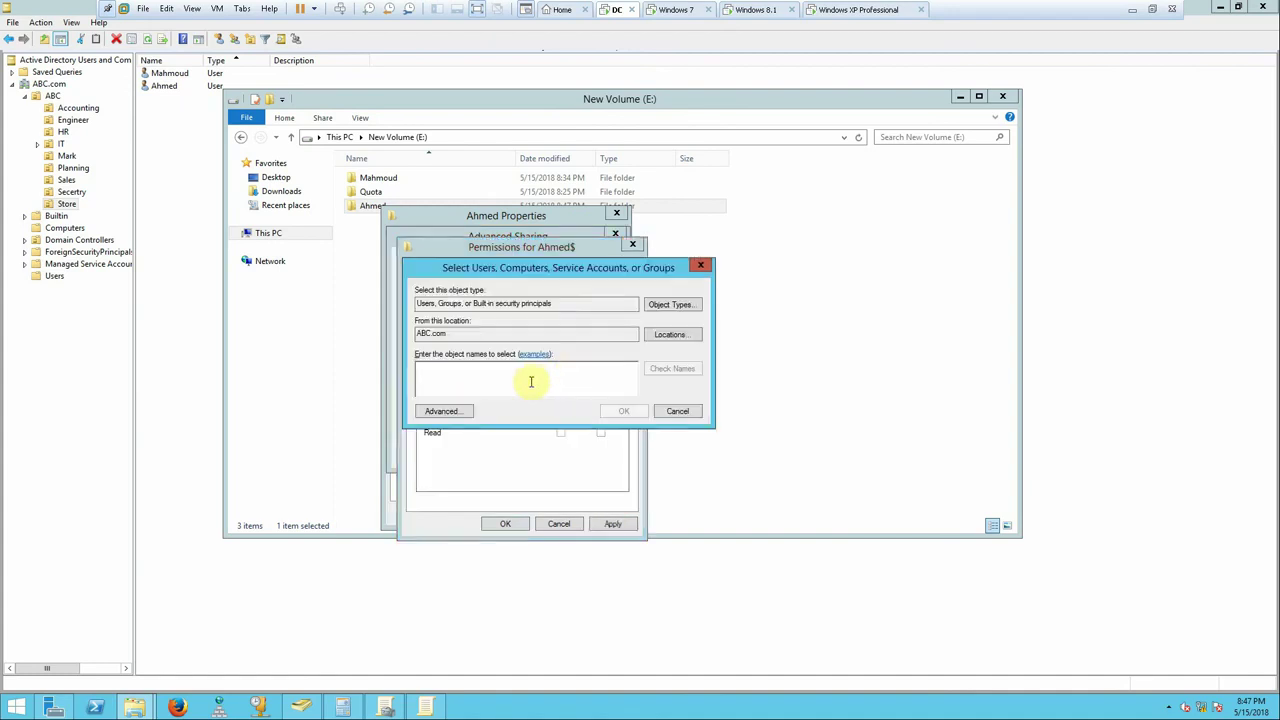
{"action": "type", "text": "a"}
{"action": "key", "text": "BackSpace"}
{"action": "type", "text": "do"}
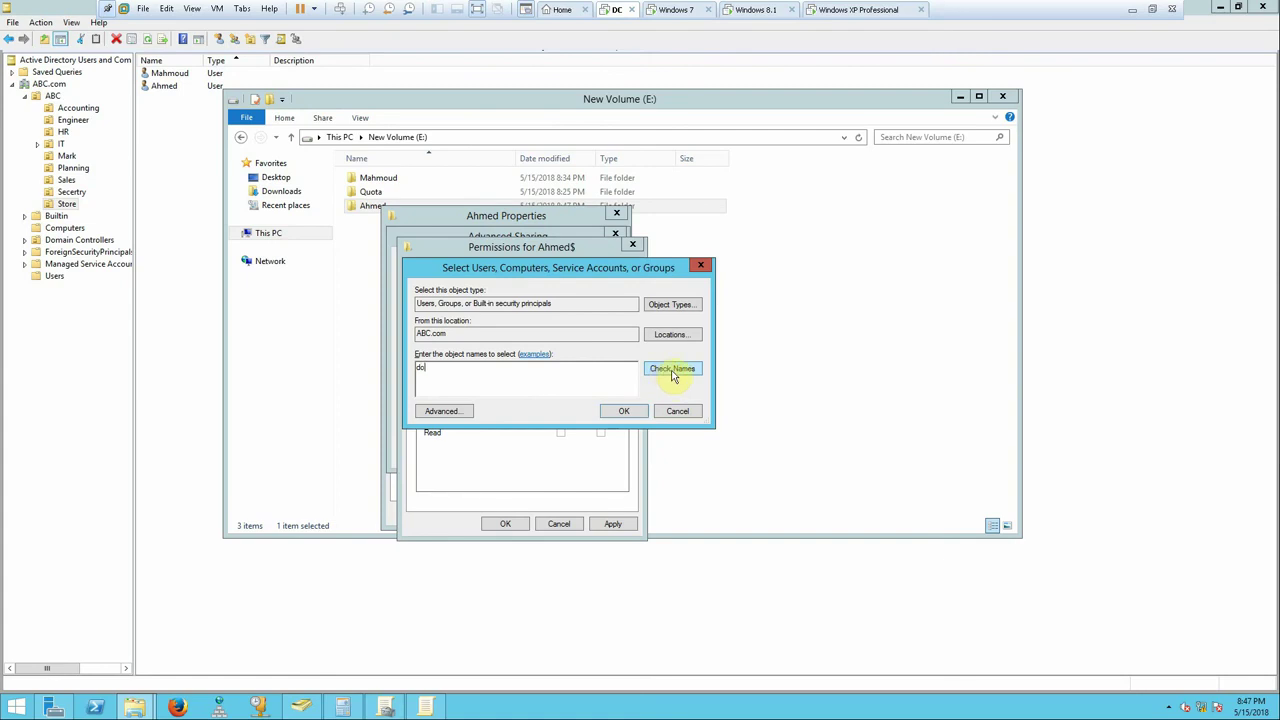
{"action": "left_click", "coordinate": [672, 370]}
{"action": "double_click", "coordinate": [486, 374]}
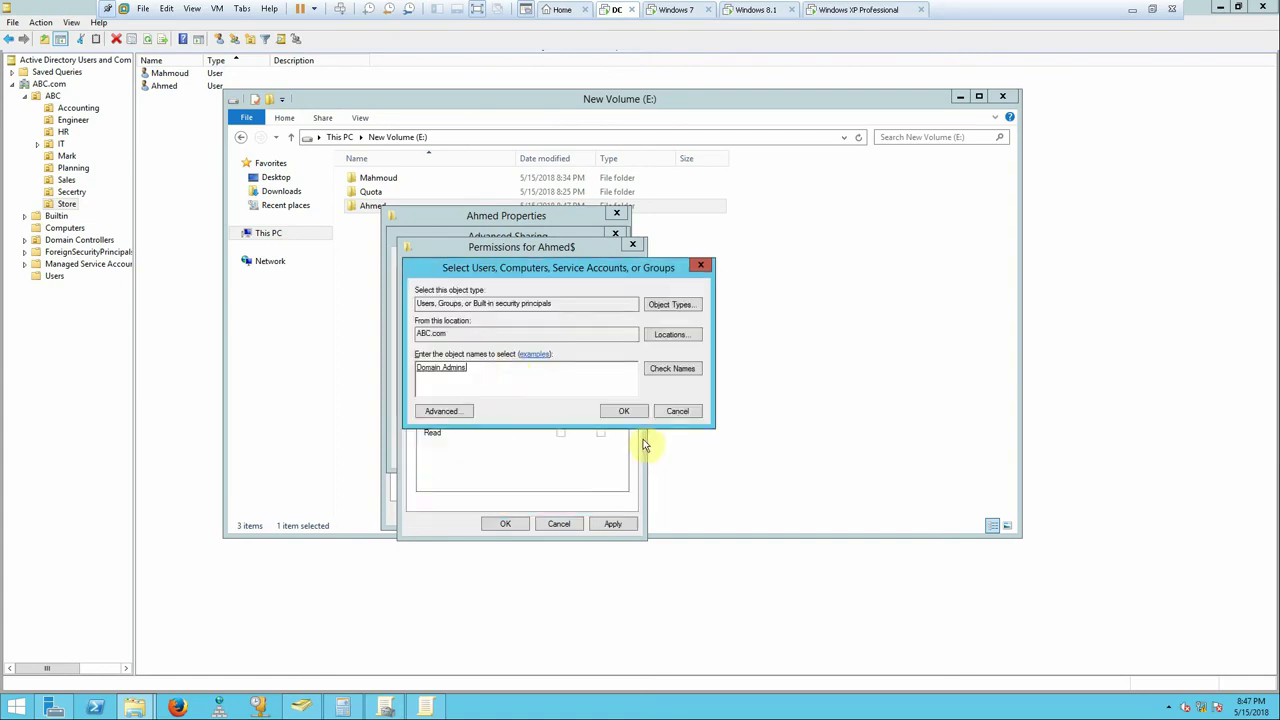
{"action": "left_click", "coordinate": [623, 411]}
{"action": "left_click", "coordinate": [560, 408]}
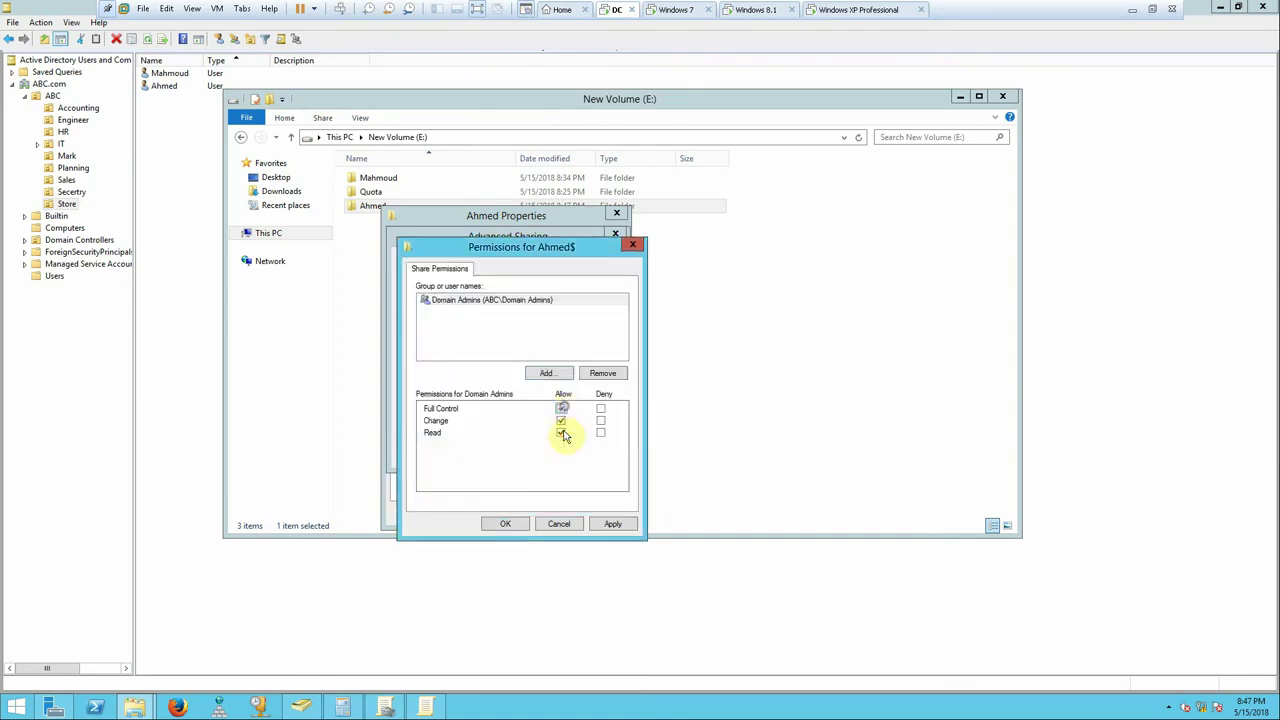
{"action": "left_click", "coordinate": [610, 524]}
- Add the folder's user with Change and Read share access, then confirm the sharing settings
{"action": "left_click", "coordinate": [546, 373]}
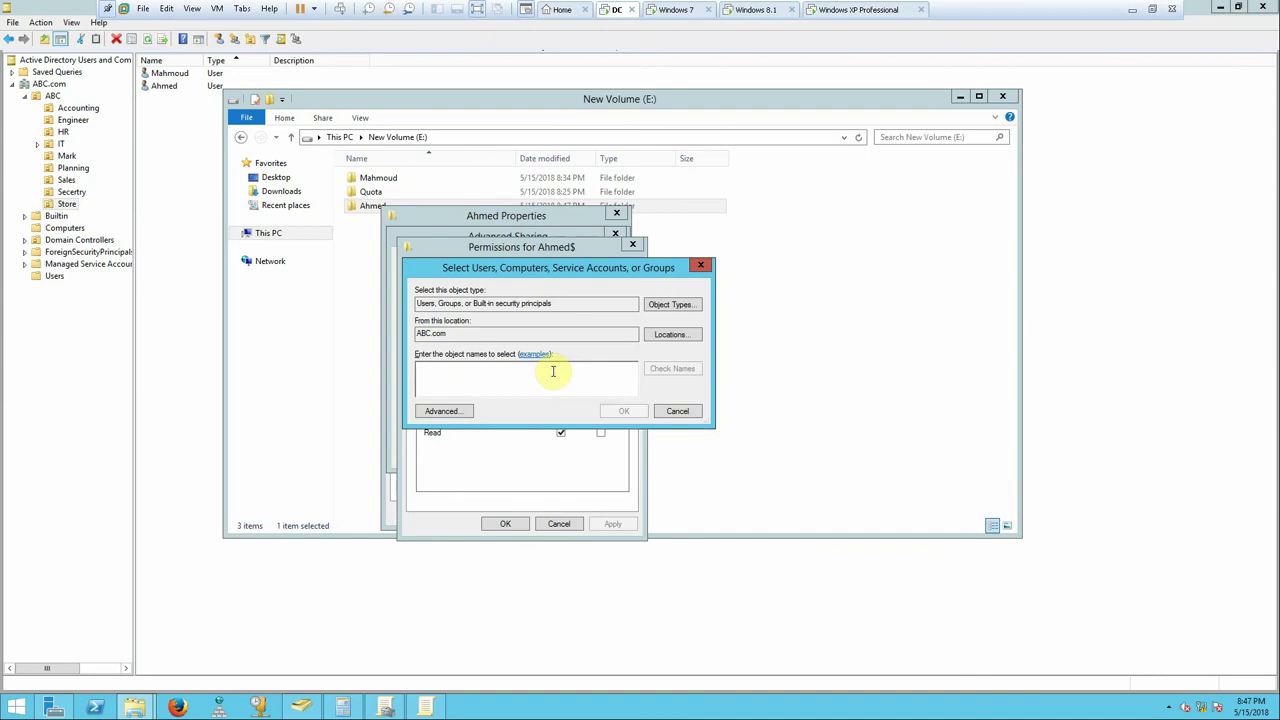
{"action": "type", "text": "ah"}
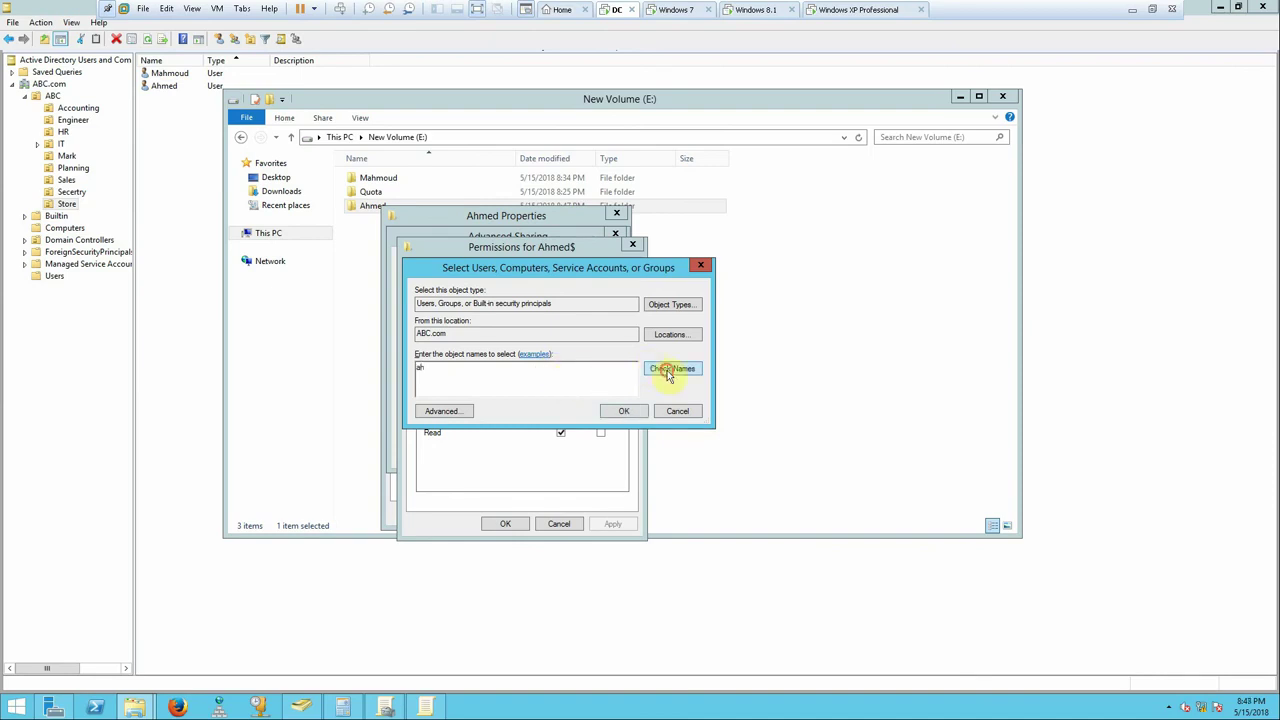
{"action": "left_click", "coordinate": [672, 368]}
{"action": "left_click", "coordinate": [626, 410]}
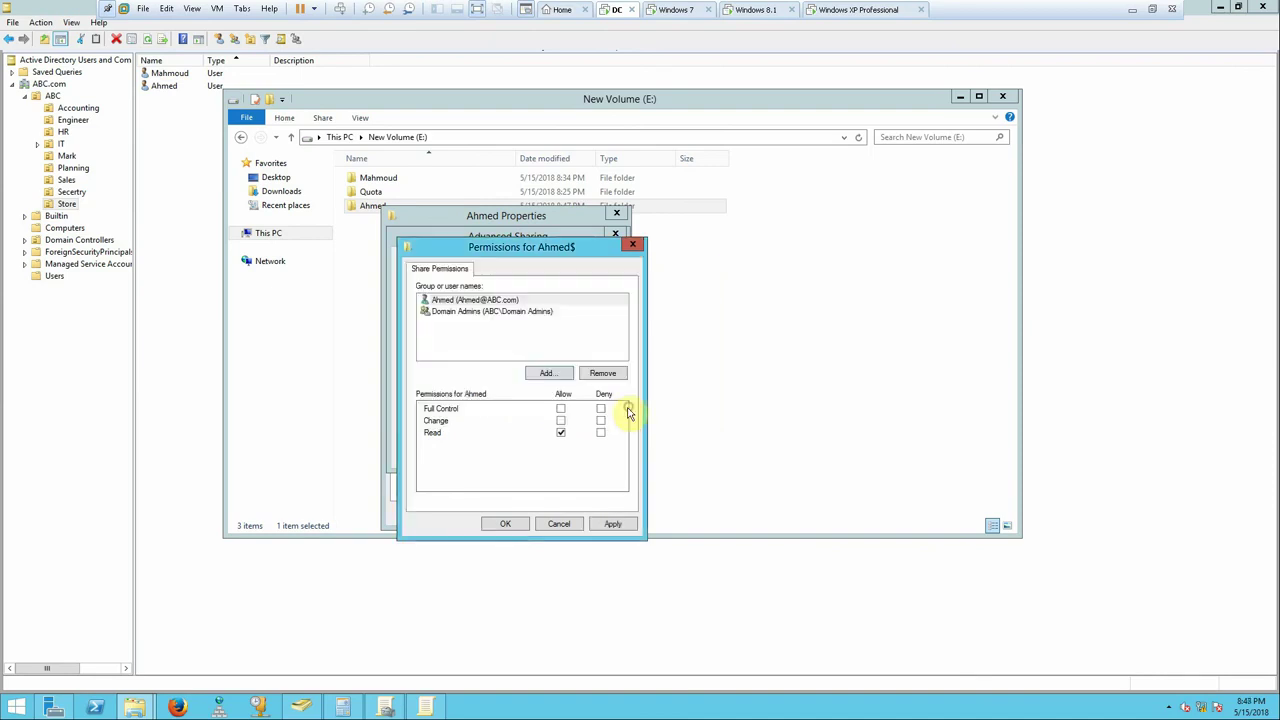
{"action": "left_click", "coordinate": [561, 421]}
{"action": "left_click", "coordinate": [609, 523]}
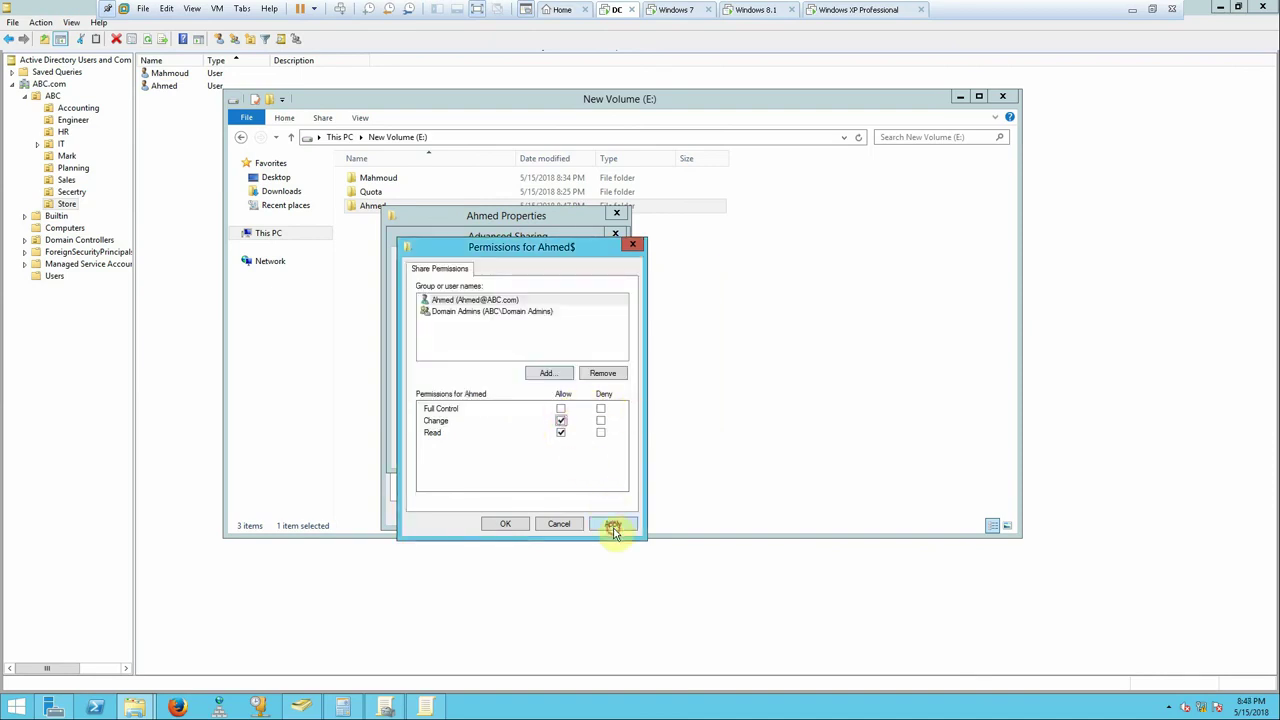
{"action": "left_click", "coordinate": [501, 524]}
{"action": "left_click", "coordinate": [500, 453]}
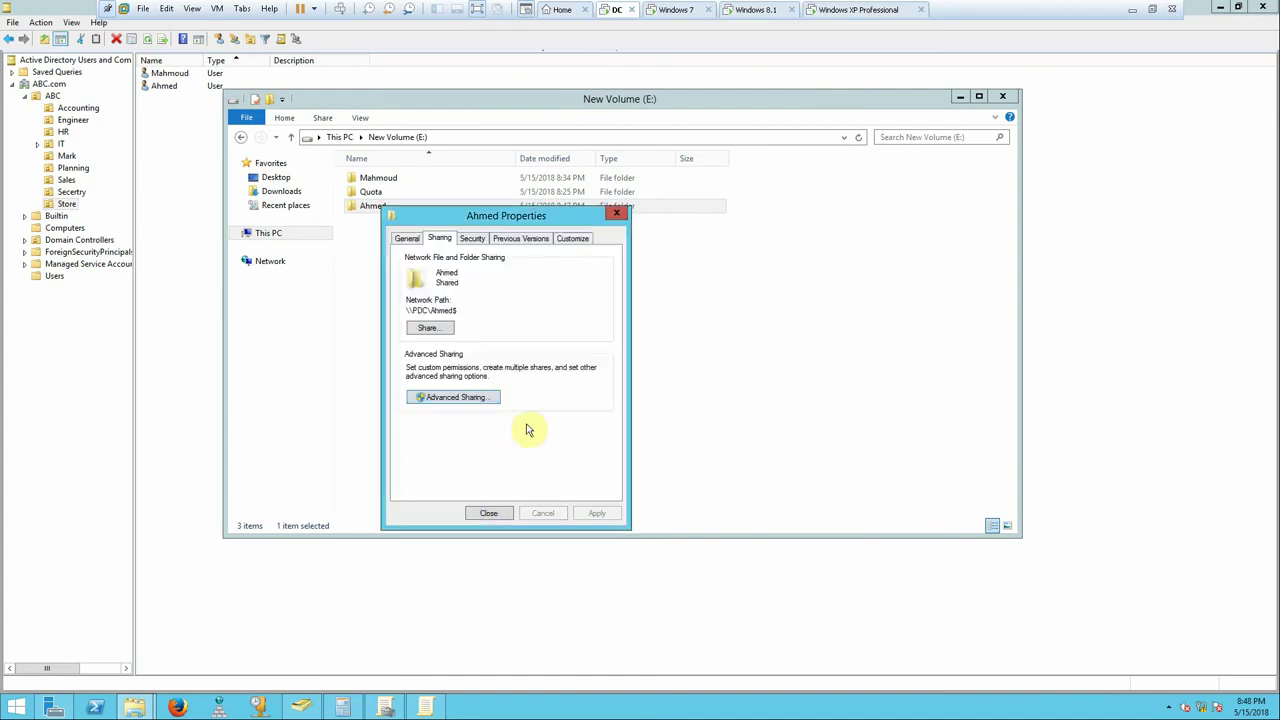
- Compare the two hidden user shares in Server Manager's Shares list, then return to the New Volume (E:) window
{"action": "left_click", "coordinate": [54, 706]}
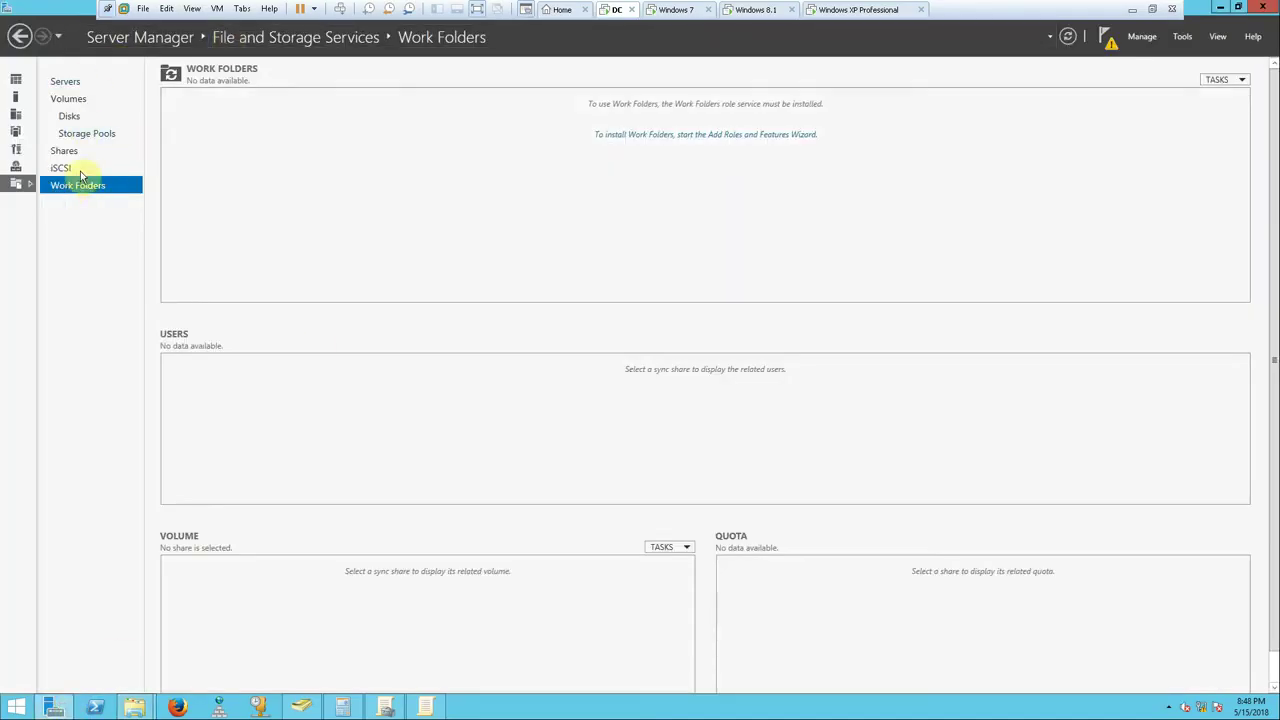
{"action": "left_click", "coordinate": [64, 151]}
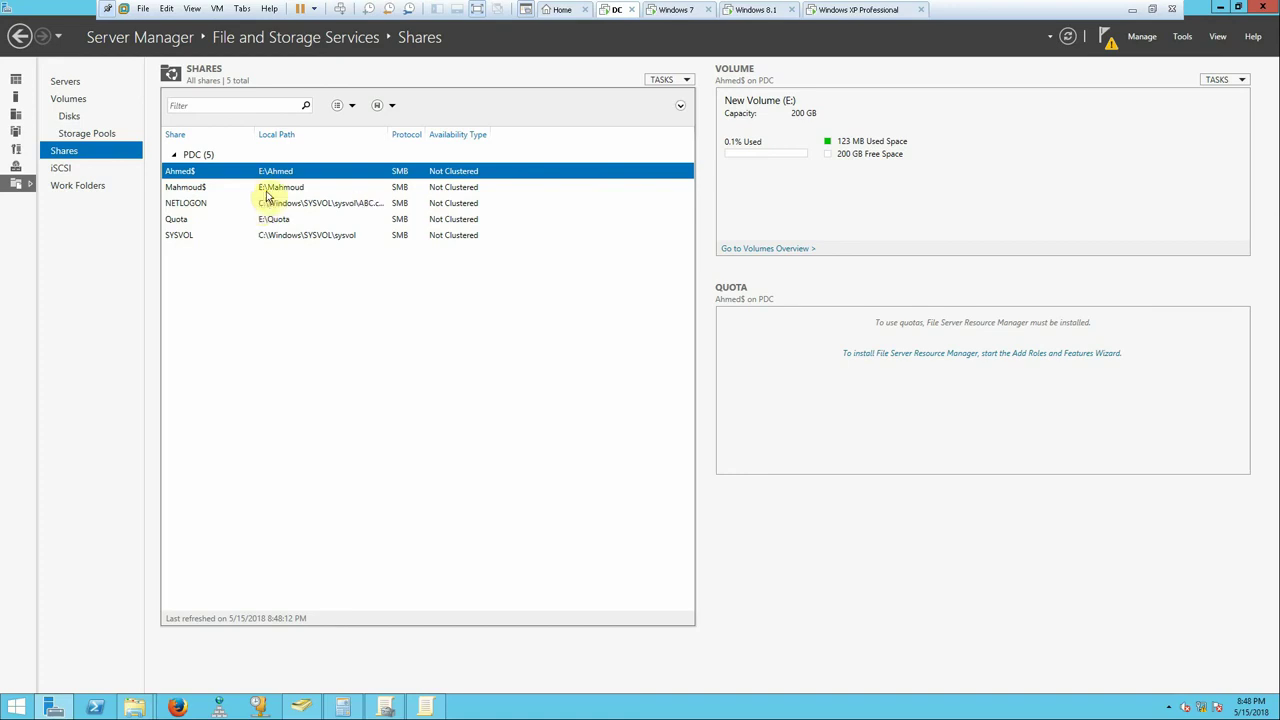
{"action": "left_click", "coordinate": [268, 188]}
{"action": "left_click", "coordinate": [276, 172]}
{"action": "left_click", "coordinate": [280, 182]}
{"action": "left_click", "coordinate": [280, 174]}
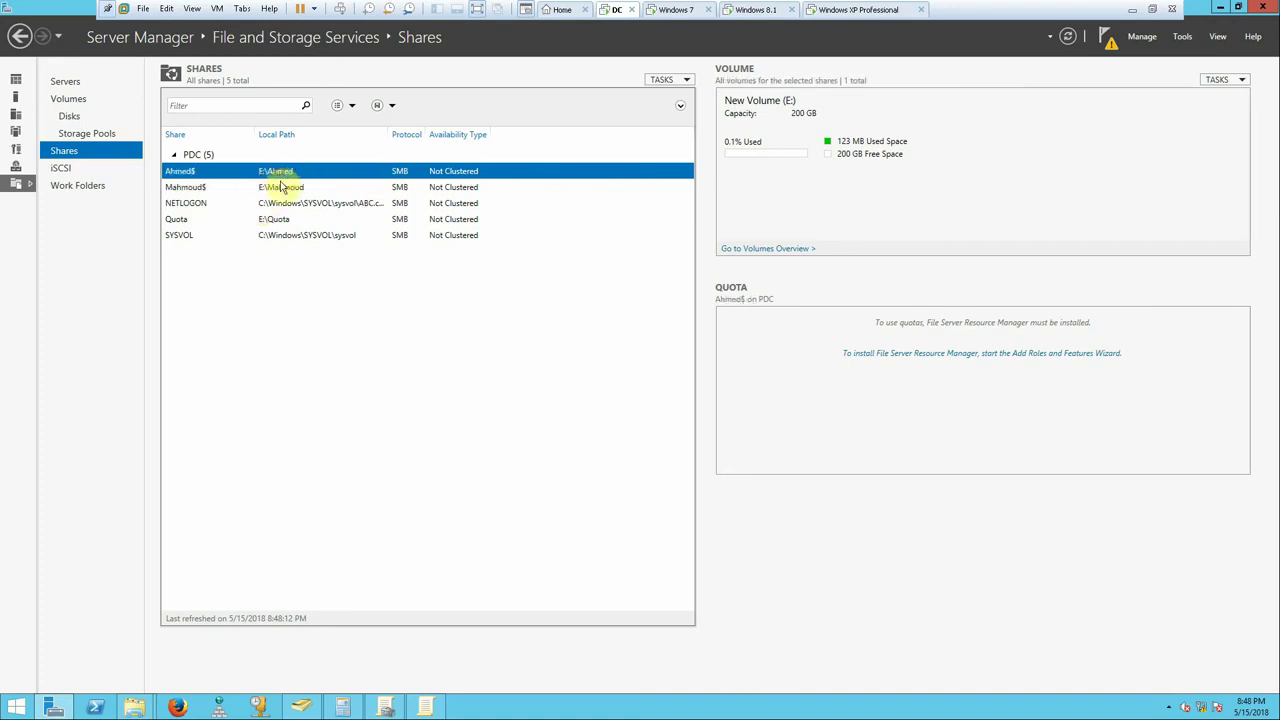
{"action": "left_click", "coordinate": [284, 187]}
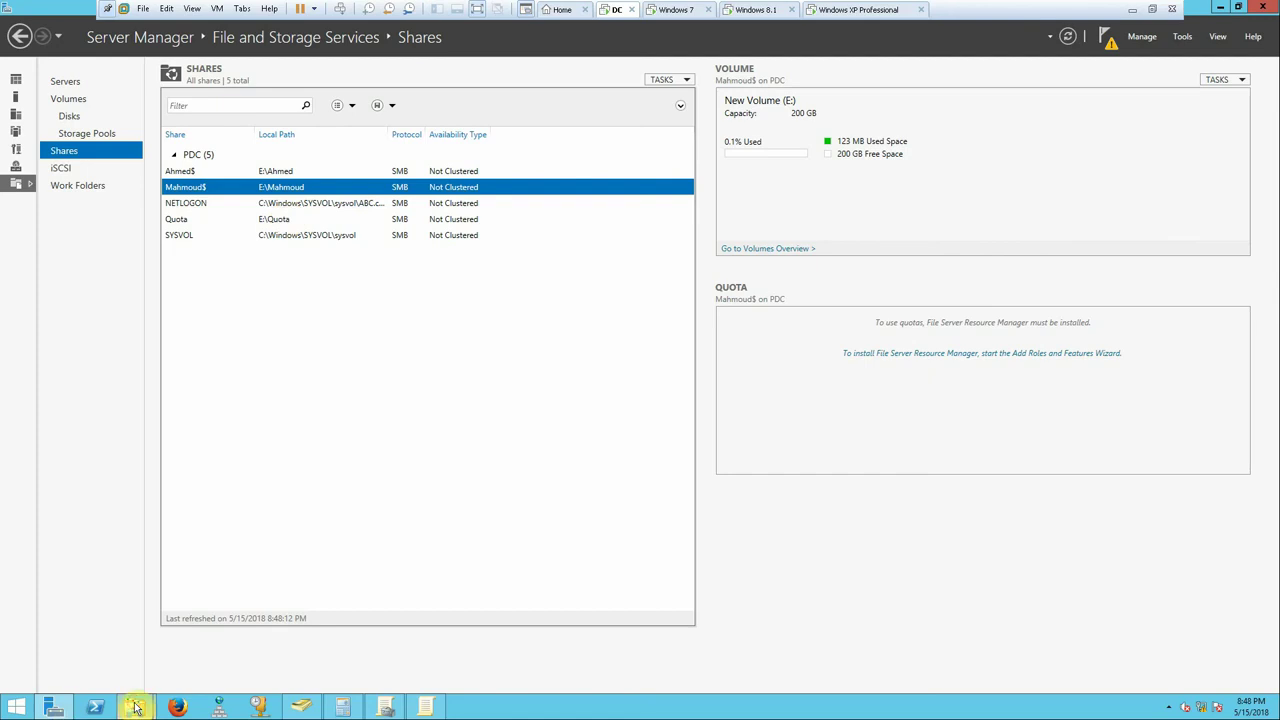
{"action": "mouse_move", "coordinate": [134, 703]}
{"action": "left_click", "coordinate": [120, 651]}
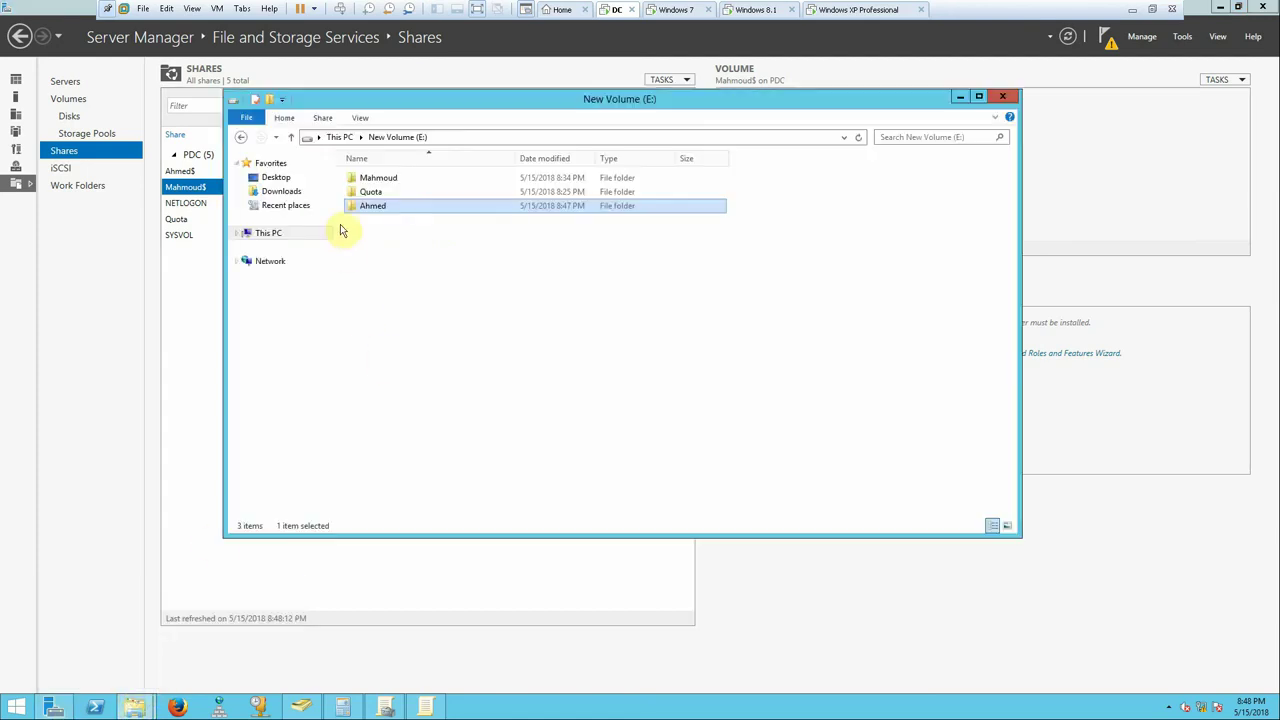
- Disable inheritance on the user folder and remove all inherited permissions
{"action": "right_click", "coordinate": [378, 210]}
{"action": "left_click", "coordinate": [440, 452]}
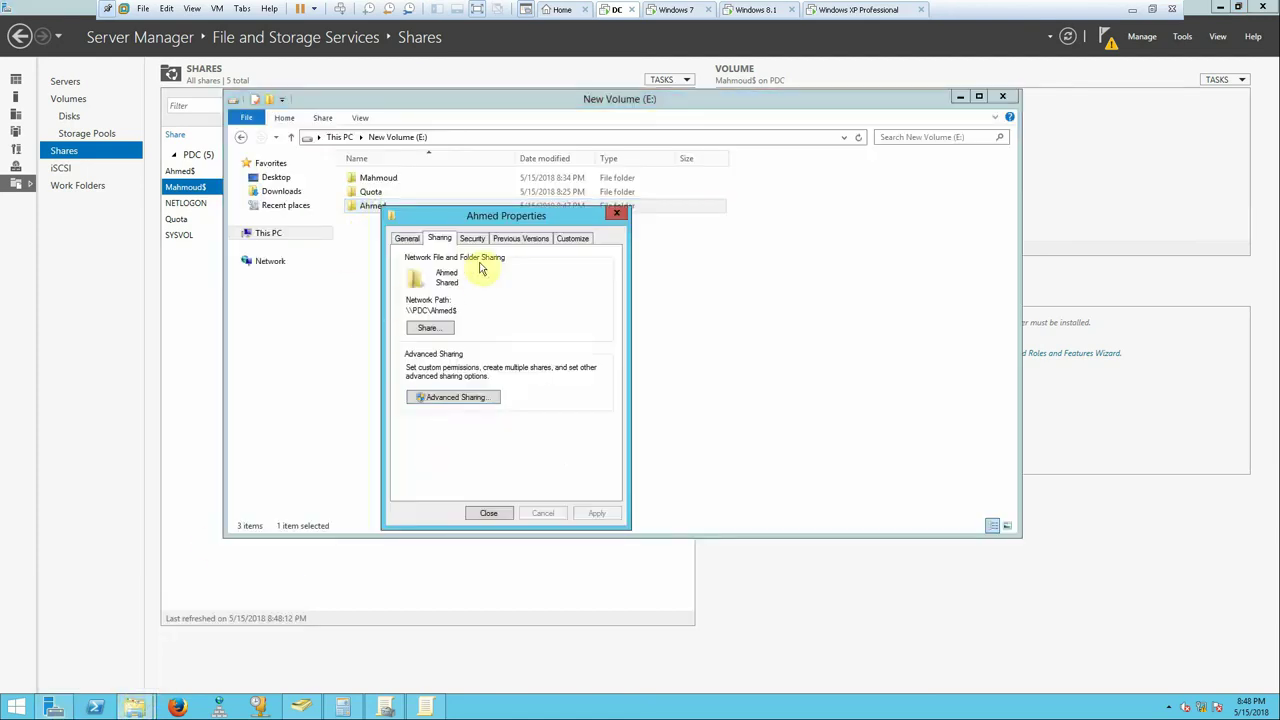
{"action": "left_click", "coordinate": [474, 239]}
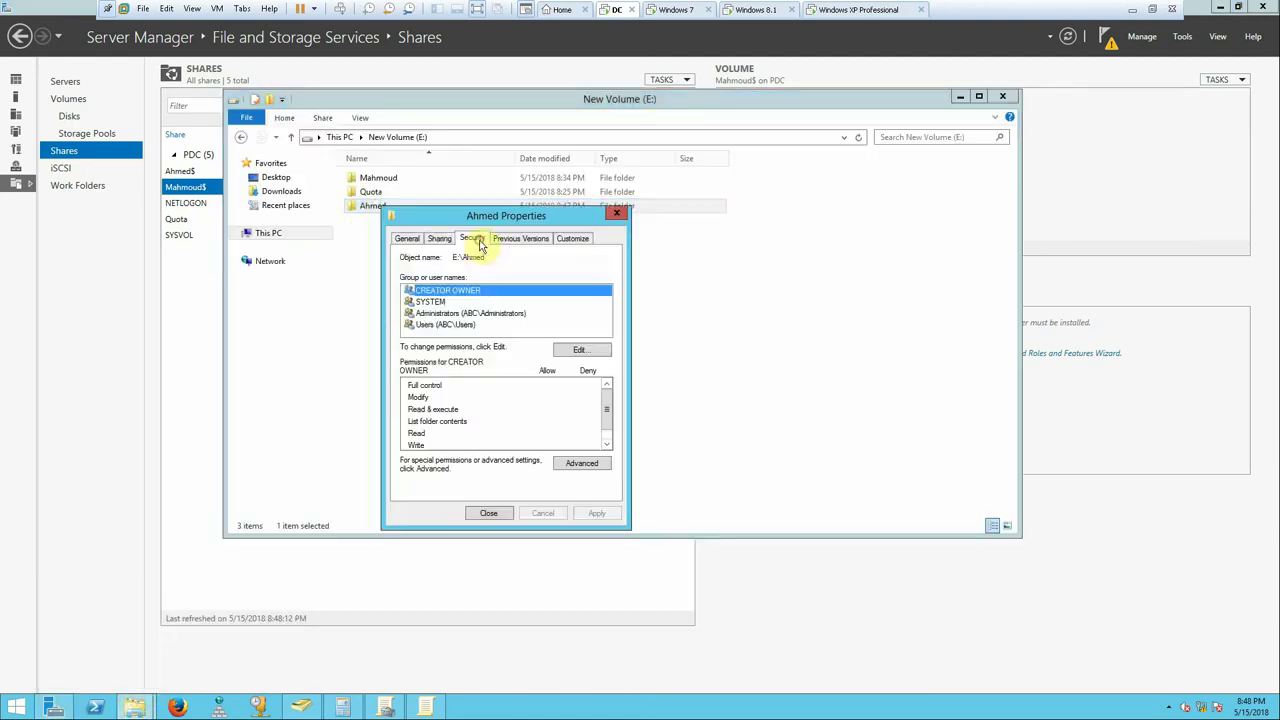
{"action": "left_click", "coordinate": [565, 462]}
{"action": "left_click", "coordinate": [445, 457]}
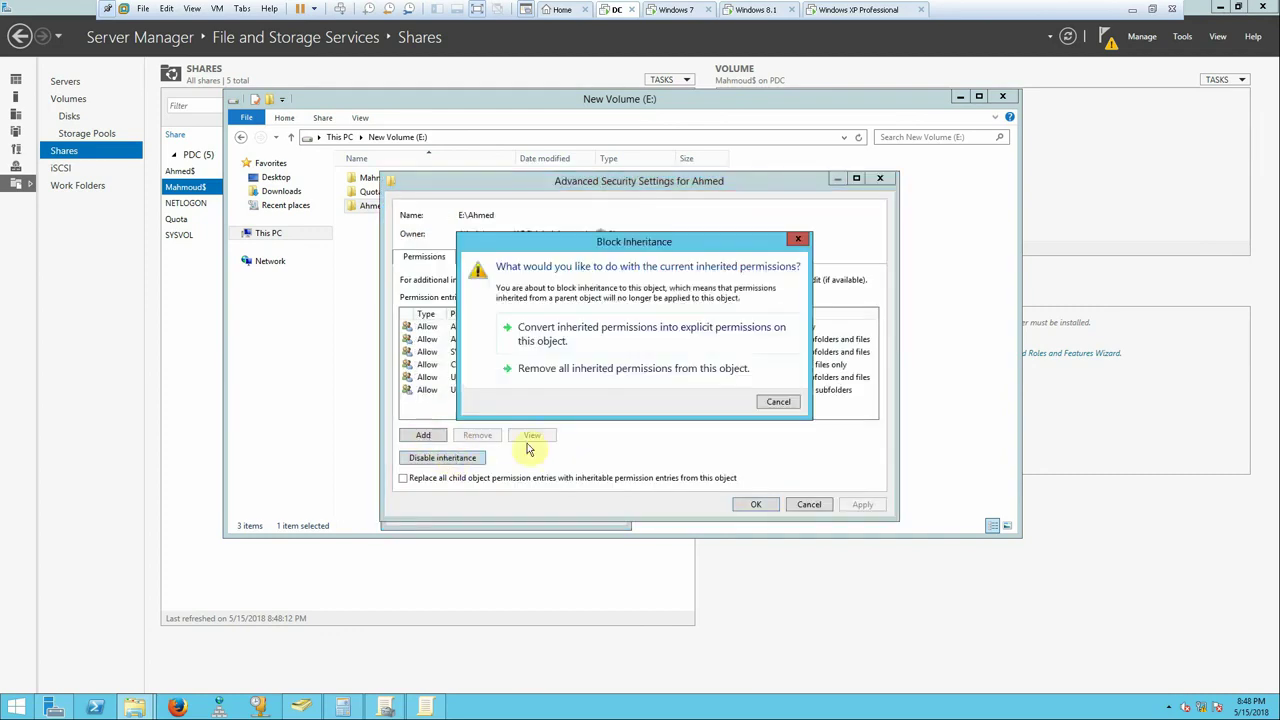
{"action": "left_click", "coordinate": [620, 368]}
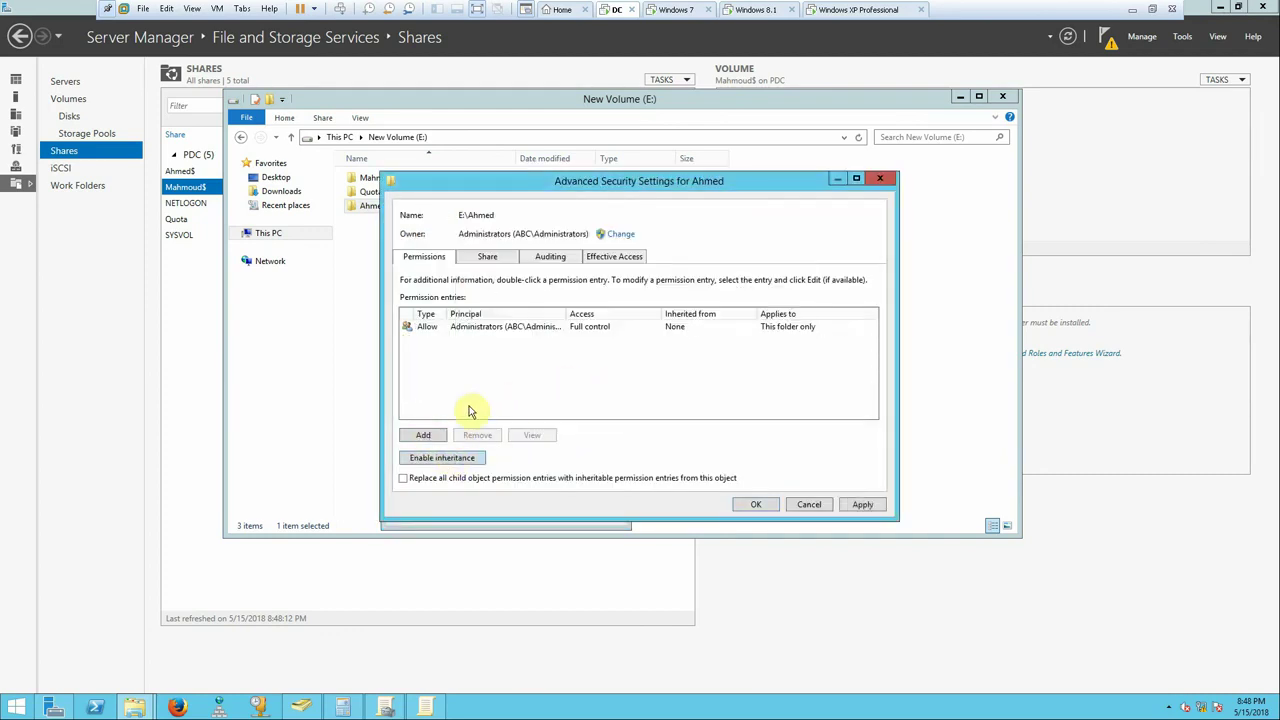
{"action": "left_click", "coordinate": [862, 504]}
- Add a permission entry giving the folder's user Modify access
{"action": "left_click", "coordinate": [424, 436]}
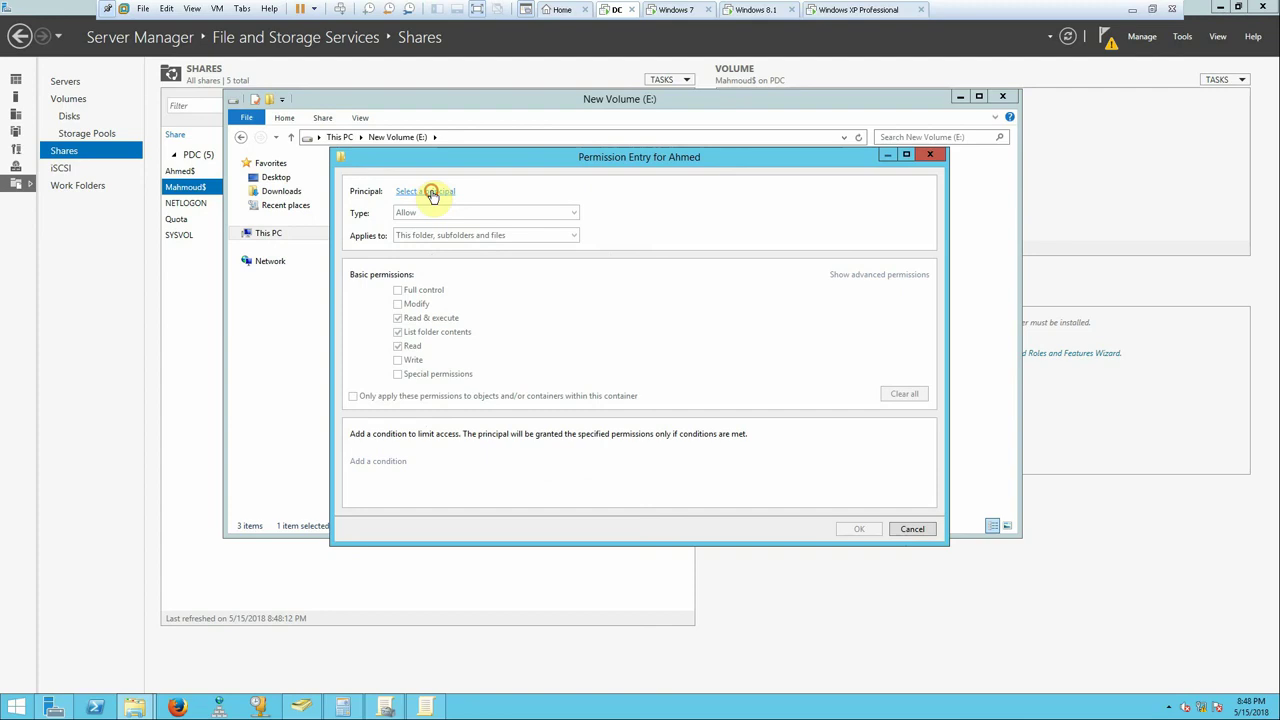
{"action": "left_click", "coordinate": [430, 194]}
{"action": "type", "text": "a"}
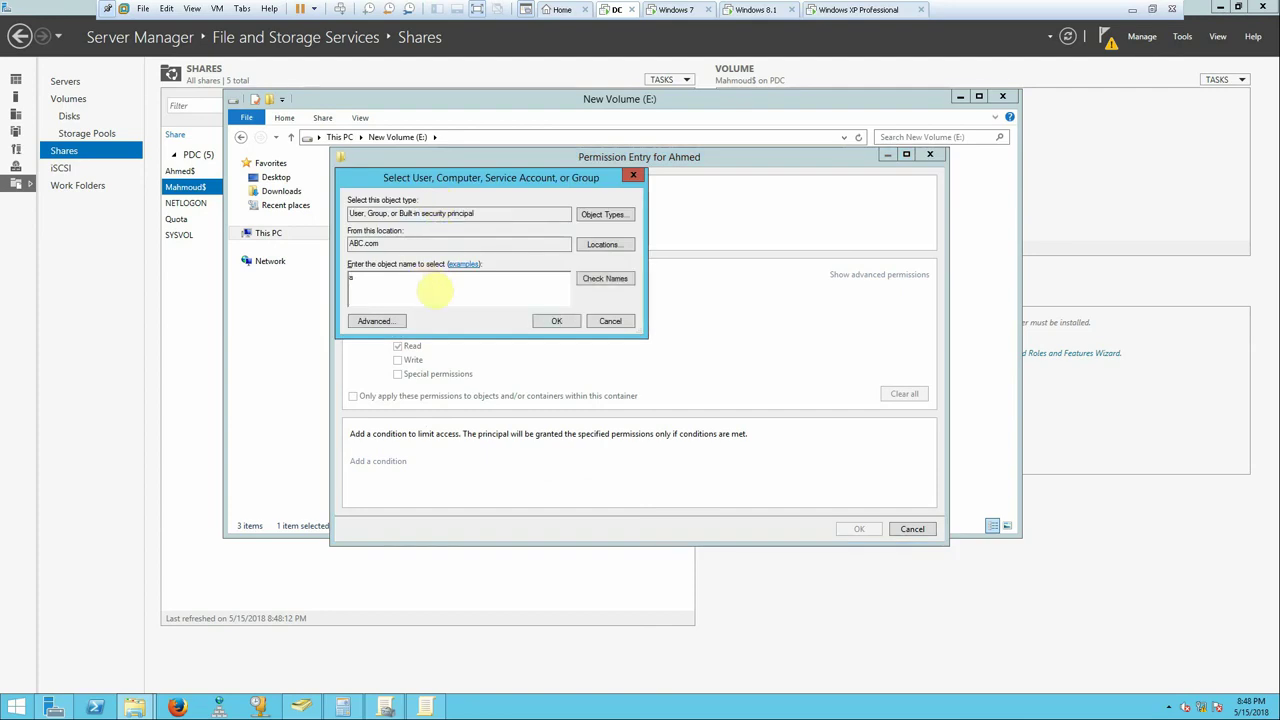
{"action": "type", "text": "h"}
{"action": "left_click", "coordinate": [600, 280]}
{"action": "left_click", "coordinate": [556, 320]}
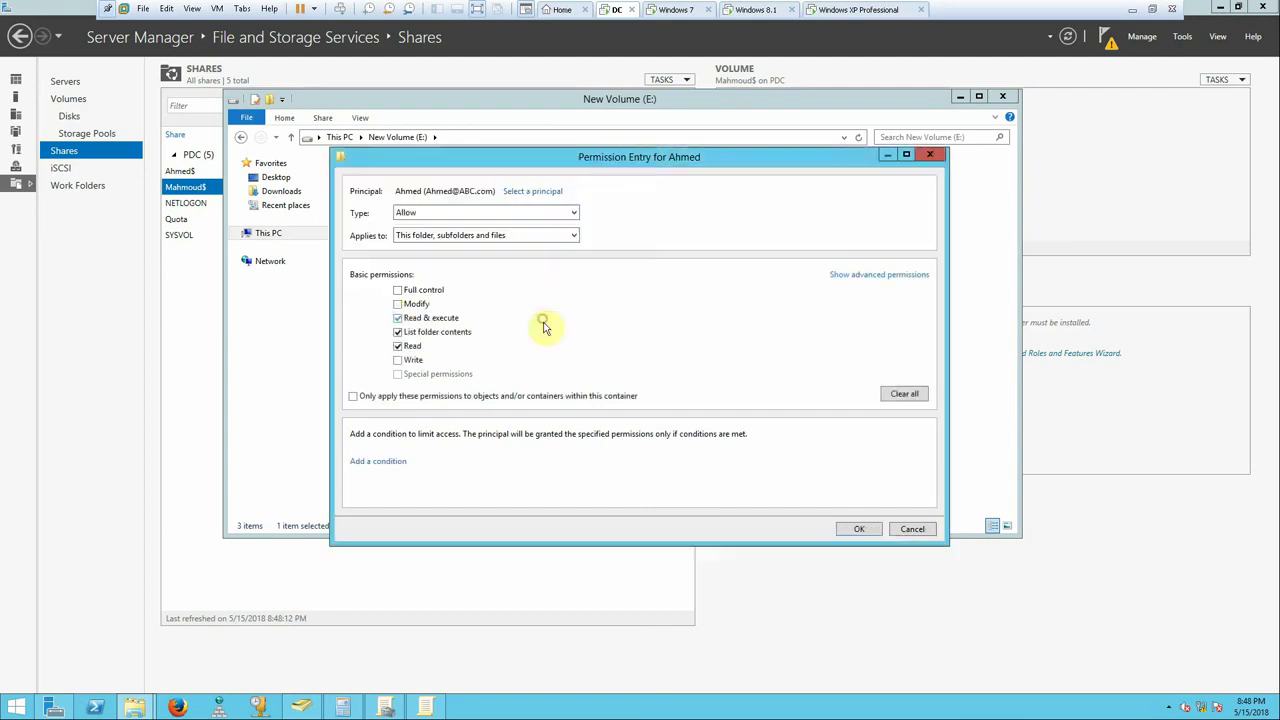
{"action": "left_click", "coordinate": [397, 303]}
{"action": "left_click", "coordinate": [858, 528]}
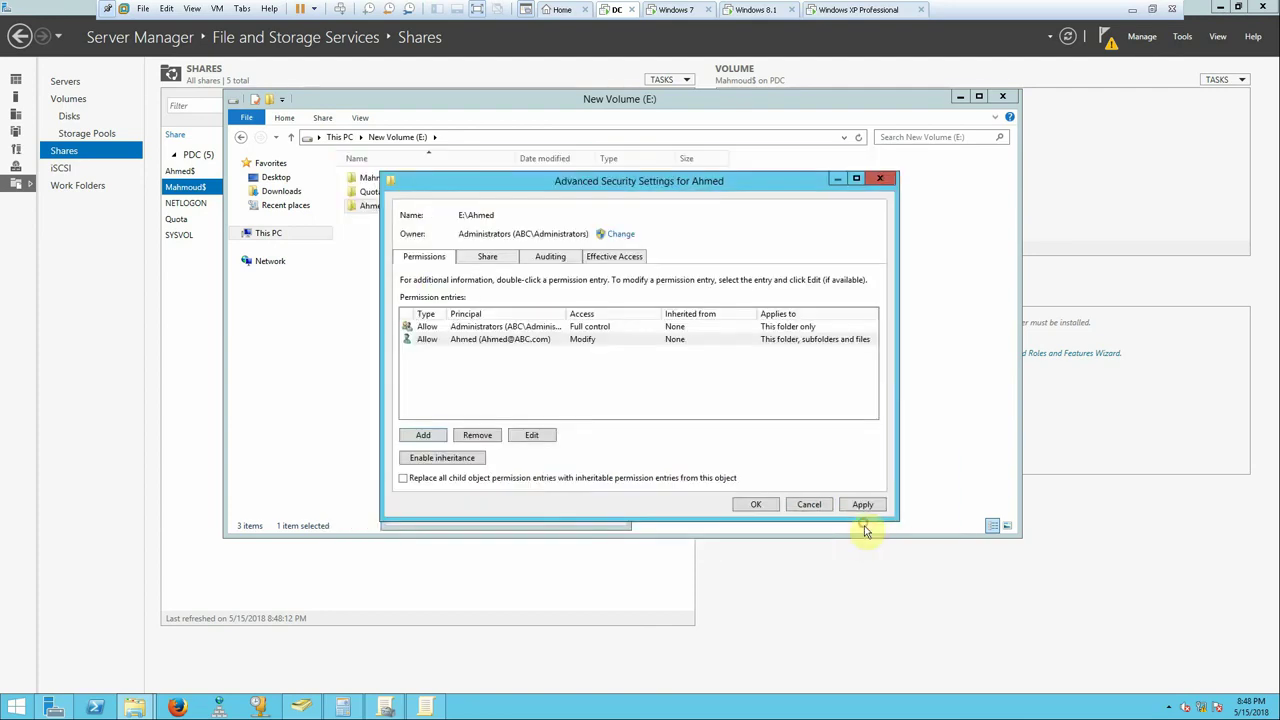
{"action": "left_click", "coordinate": [756, 504]}
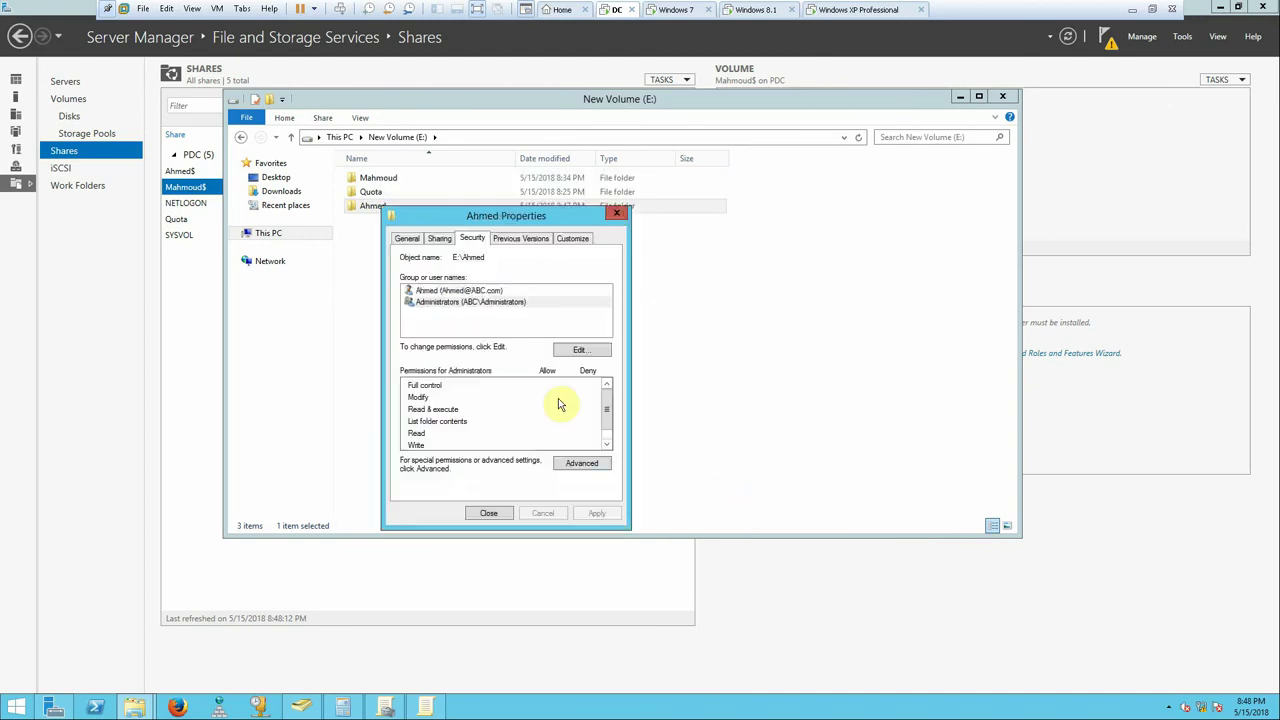
- Give Administrators Full control, then select the folder's network path on the Sharing tab
{"action": "left_click", "coordinate": [470, 291]}
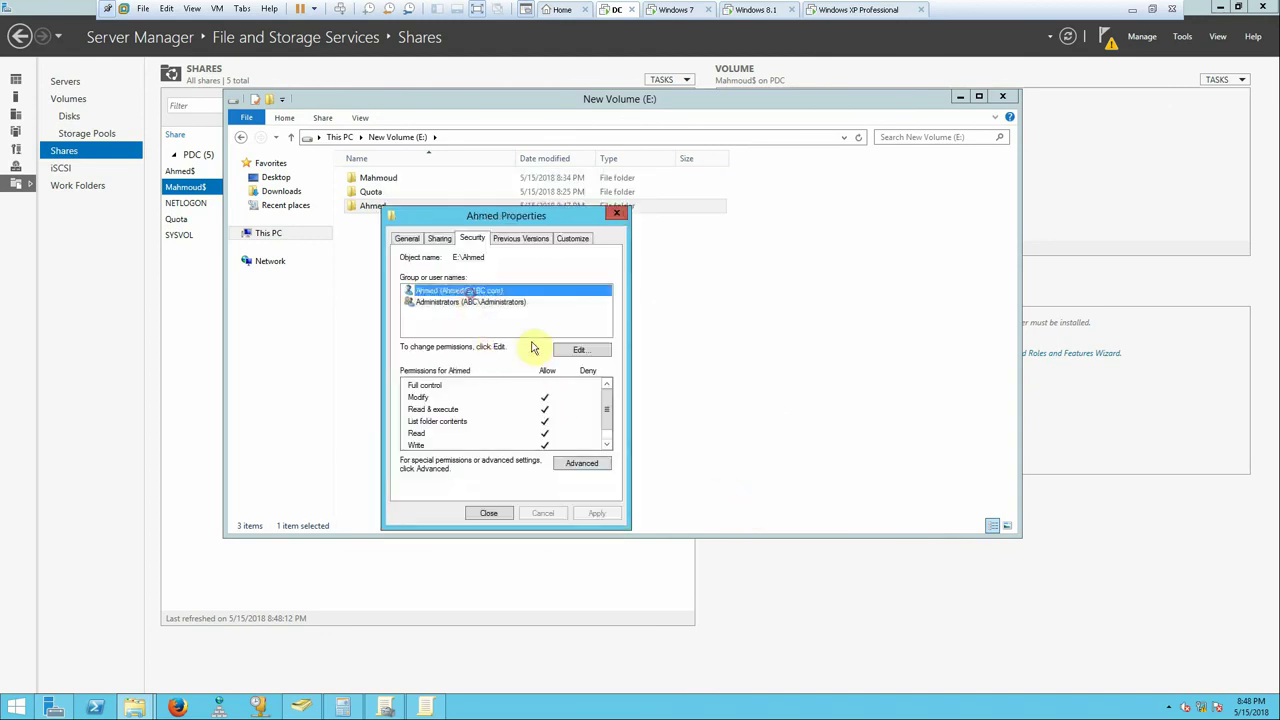
{"action": "left_click", "coordinate": [500, 302]}
{"action": "left_click", "coordinate": [576, 352]}
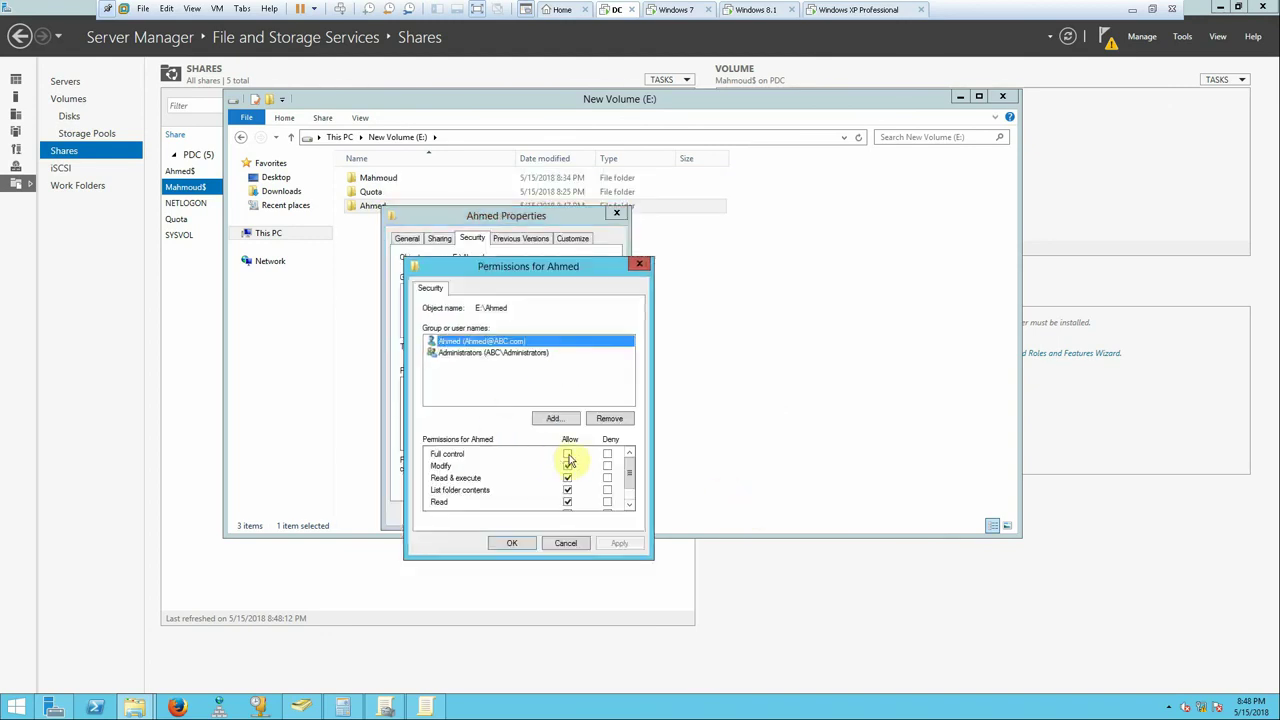
{"action": "left_click", "coordinate": [512, 352]}
{"action": "left_click", "coordinate": [567, 456]}
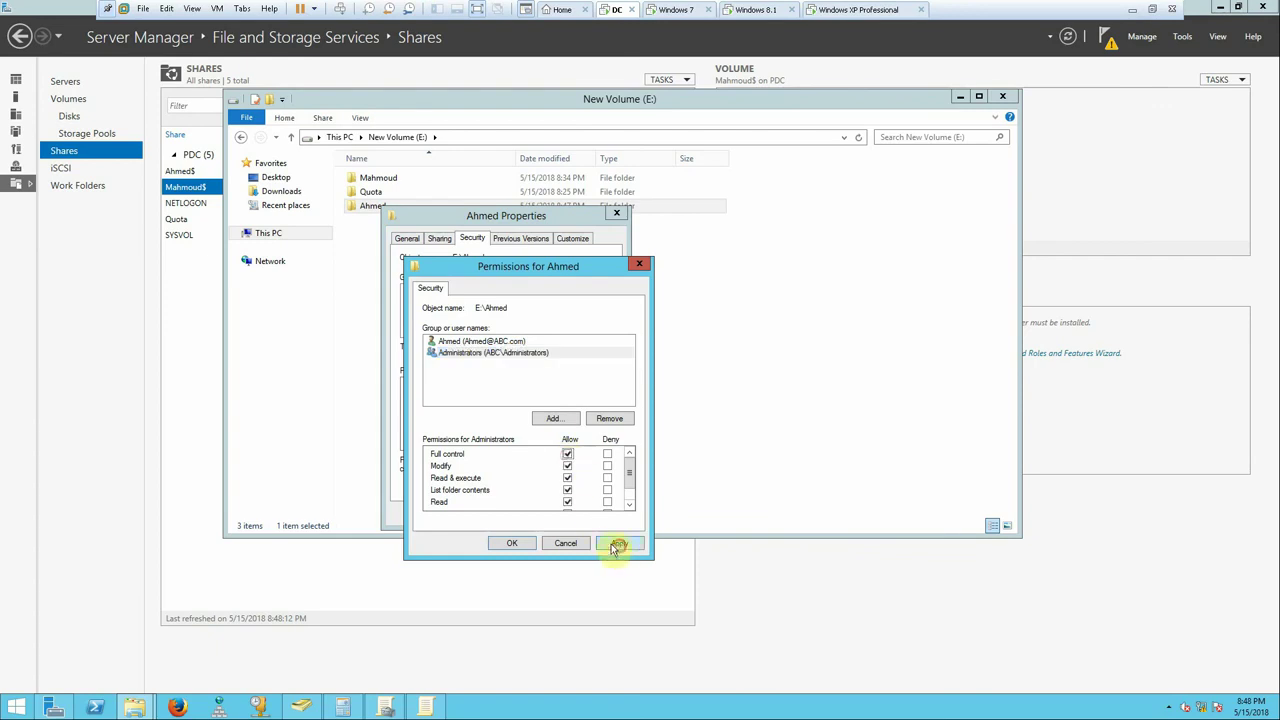
{"action": "left_click", "coordinate": [619, 543]}
{"action": "left_click", "coordinate": [514, 543]}
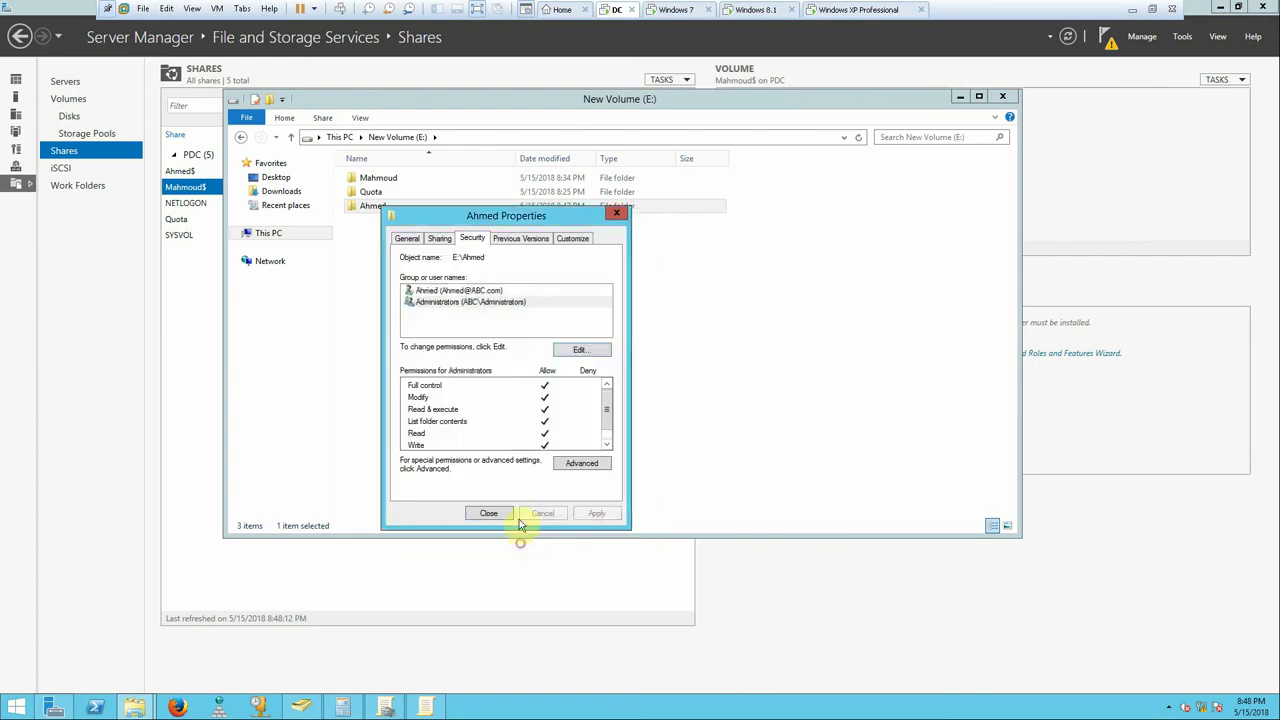
{"action": "left_click", "coordinate": [438, 238]}
{"action": "left_click_drag", "start_coordinate": [469, 311], "coordinate": [362, 310]}
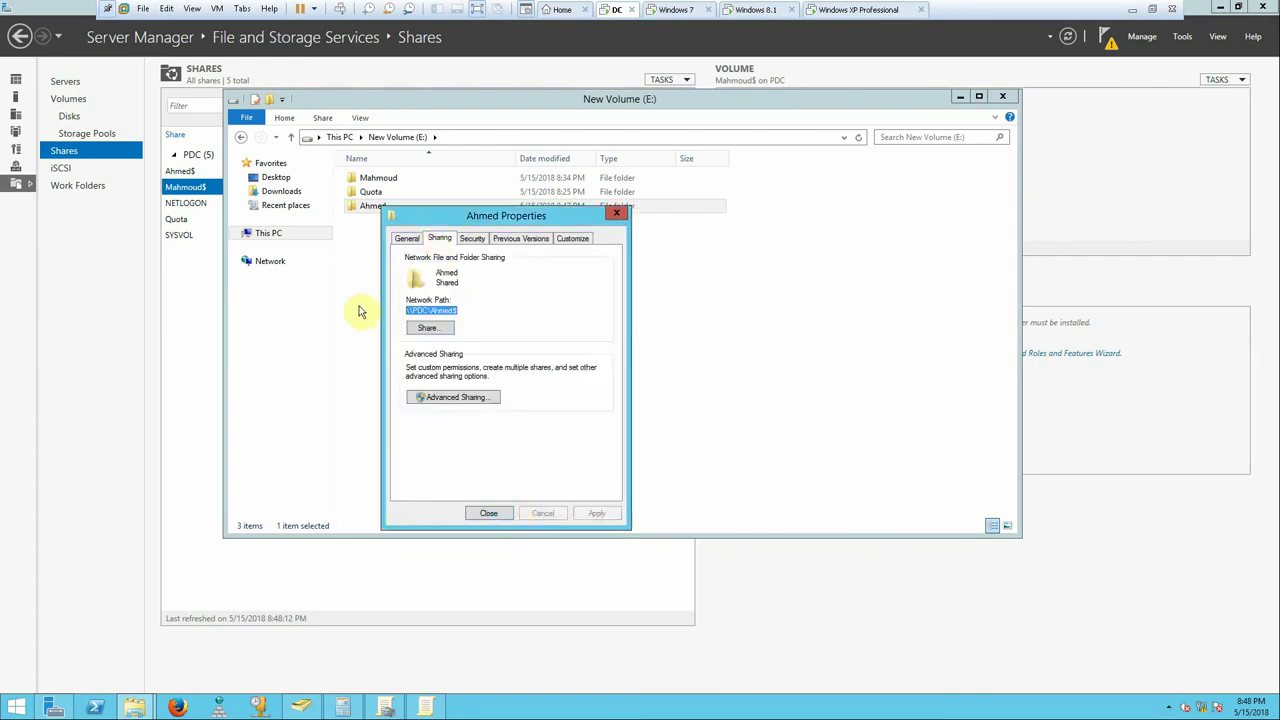
- Start a new mapped drive under Drive Maps pointing to the user's hidden share on PDC
{"action": "left_click", "coordinate": [426, 707]}
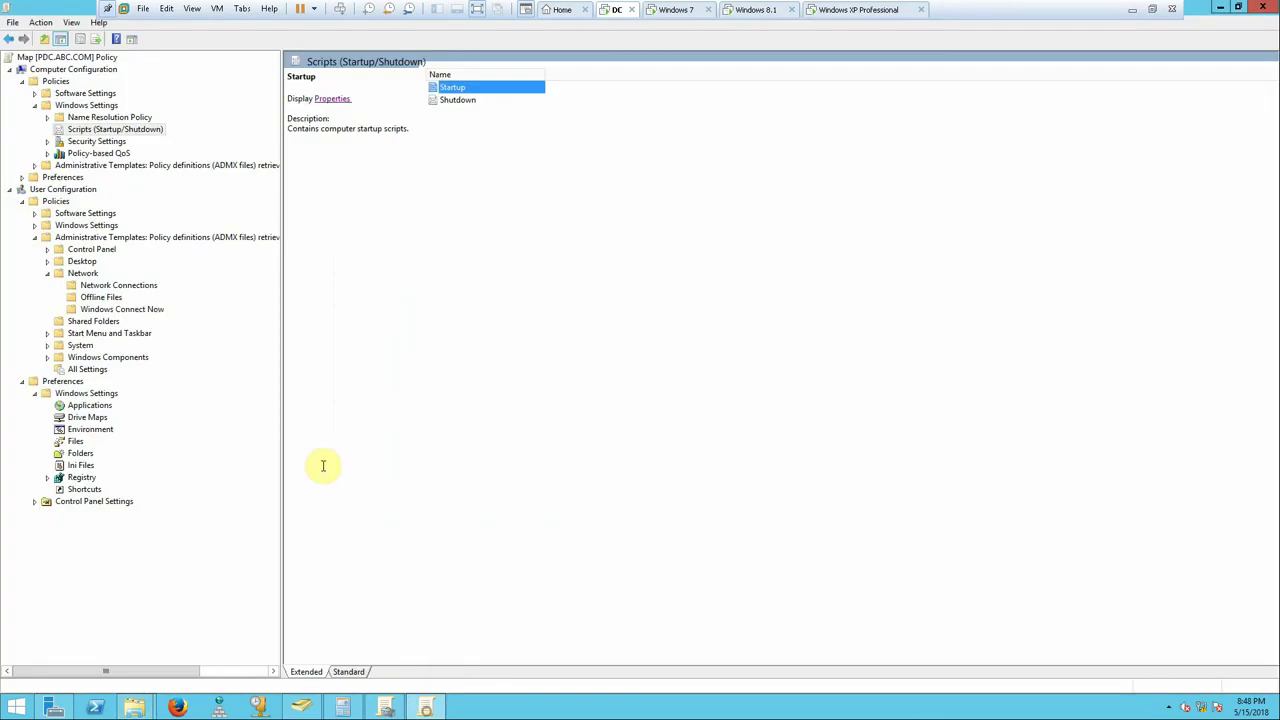
{"action": "left_click", "coordinate": [87, 418]}
{"action": "right_click", "coordinate": [530, 182]}
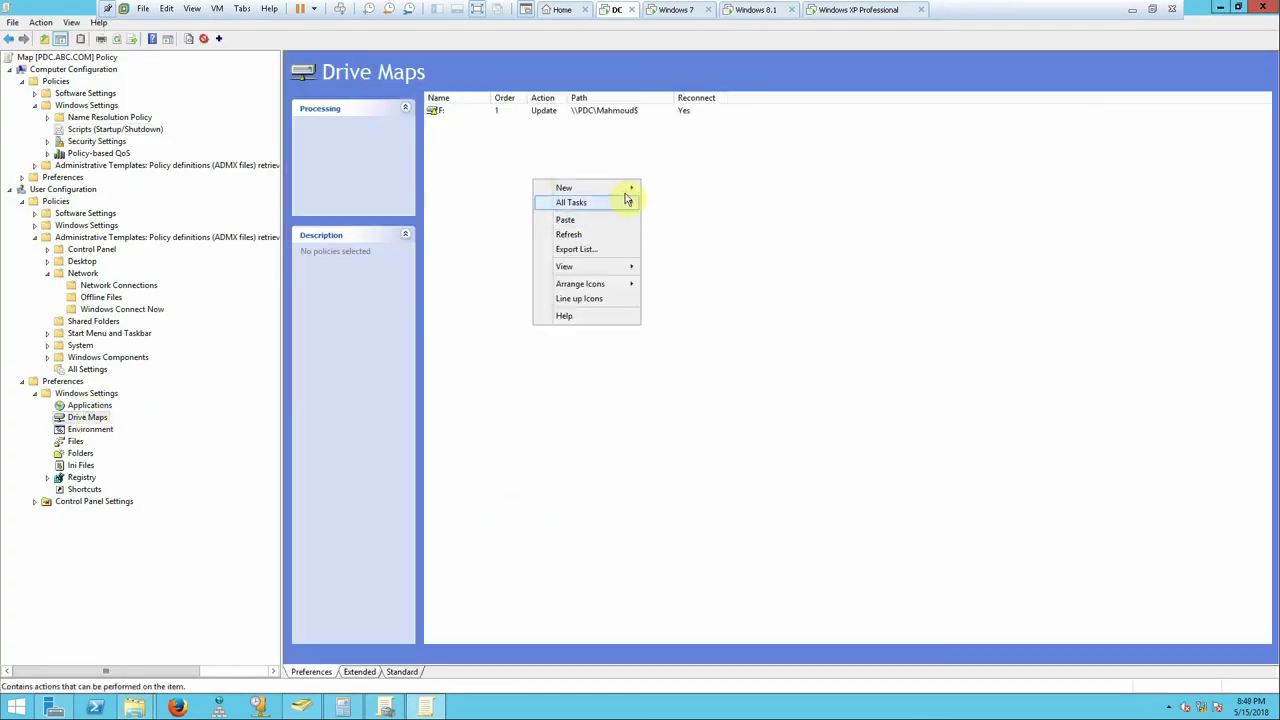
{"action": "mouse_move", "coordinate": [628, 188]}
{"action": "left_click", "coordinate": [674, 190]}
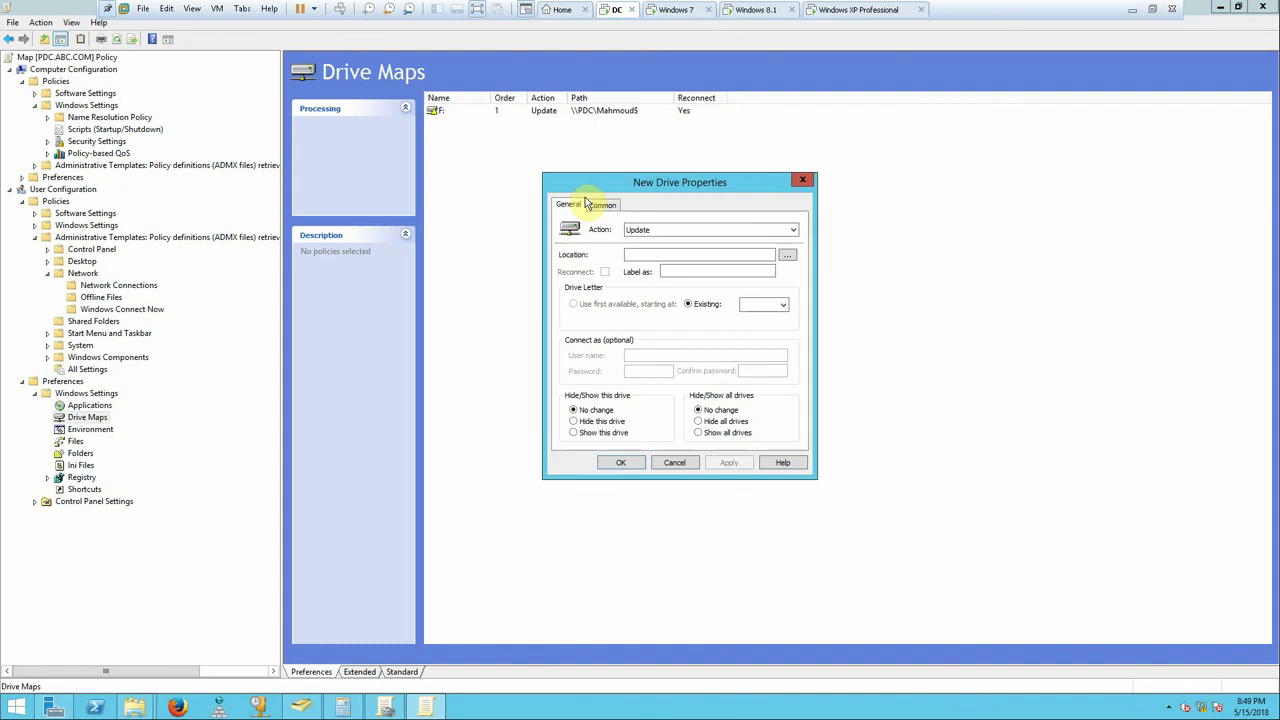
{"action": "left_click", "coordinate": [659, 258]}
{"action": "type", "text": "\\PDC\\Ahmed$"}
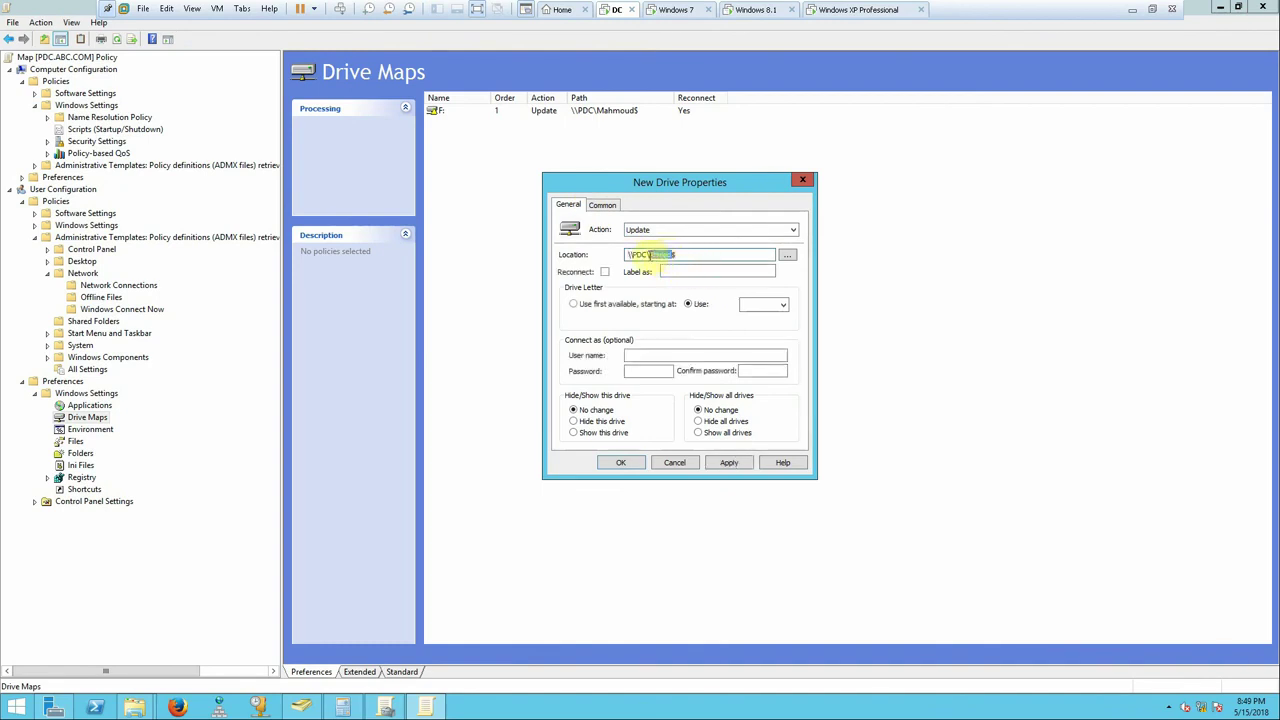
- Label the mapping with the user's name, enable Reconnect, set drive letter E, and apply
{"action": "left_click", "coordinate": [696, 270]}
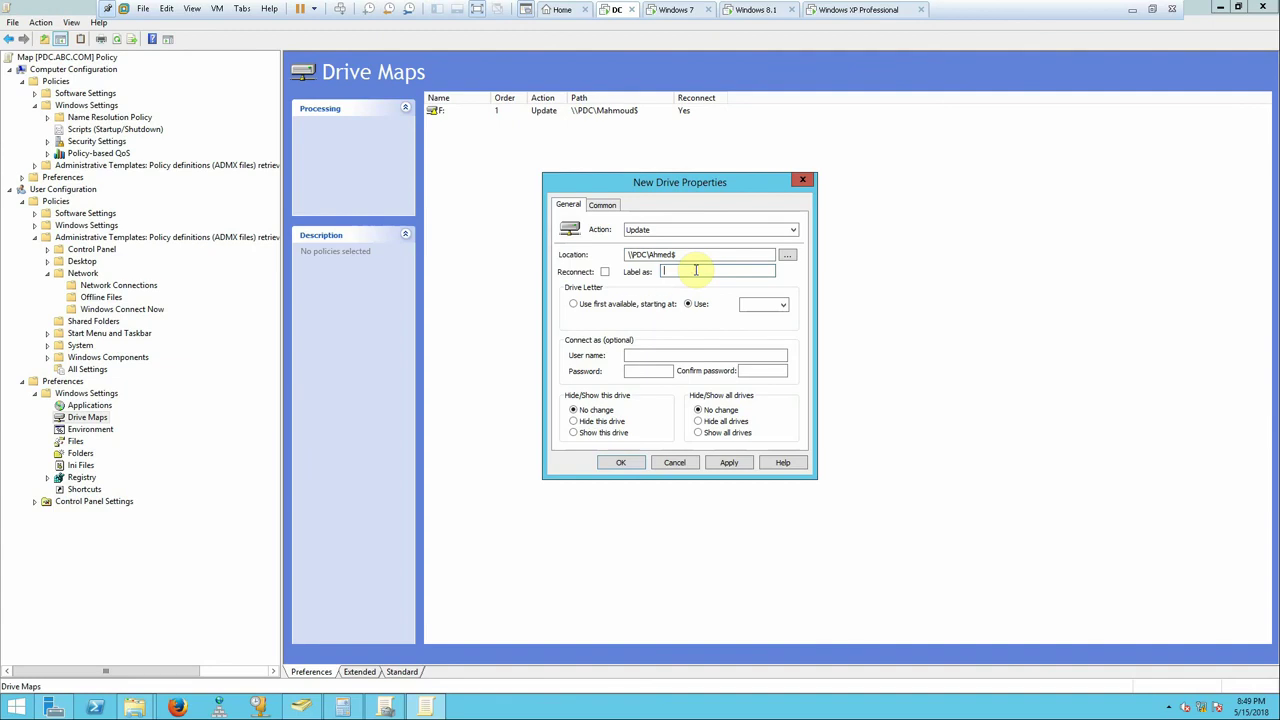
{"action": "type", "text": "Ahmed"}
{"action": "left_click", "coordinate": [604, 272]}
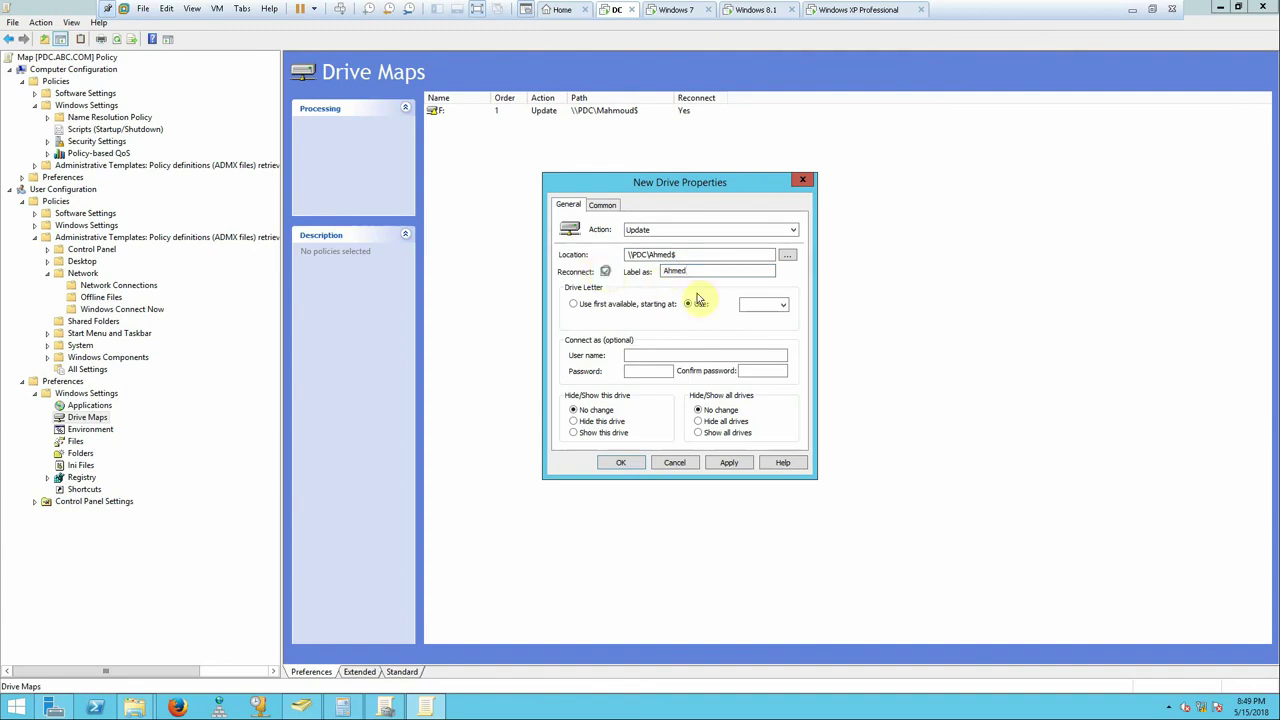
{"action": "left_click", "coordinate": [766, 305]}
{"action": "left_click", "coordinate": [753, 330]}
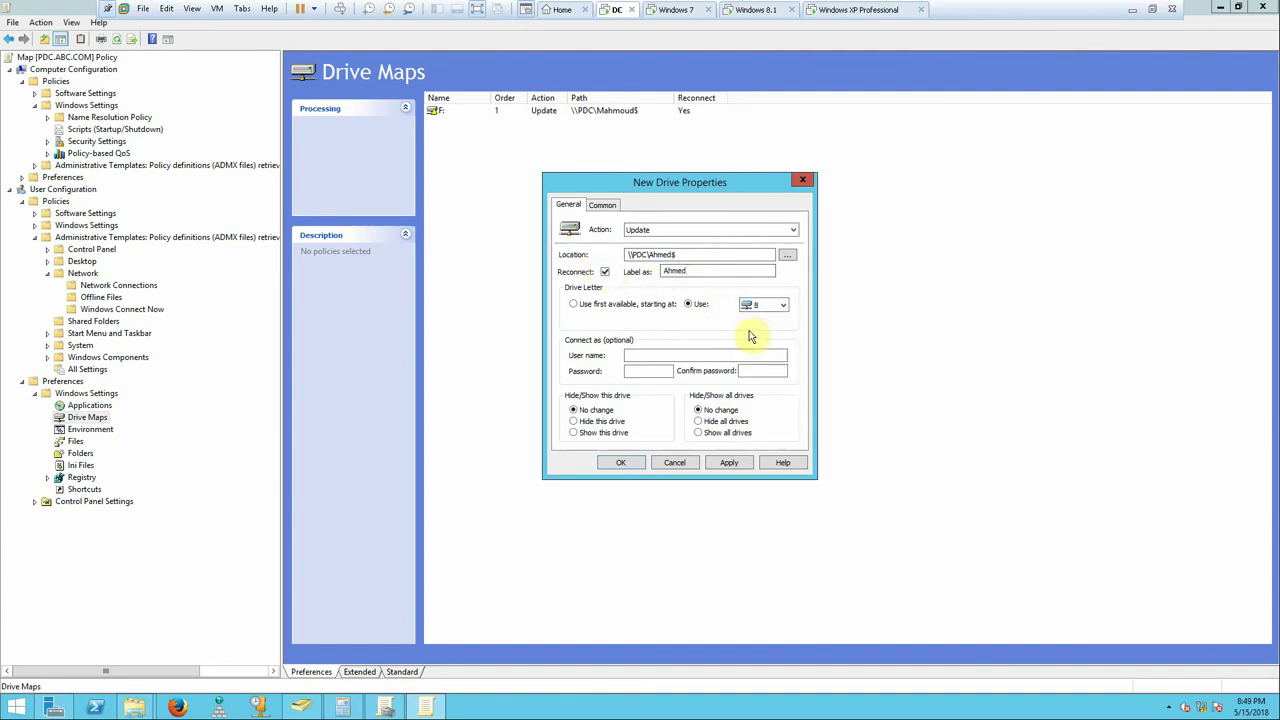
{"action": "left_click", "coordinate": [775, 307]}
{"action": "left_click", "coordinate": [756, 361]}
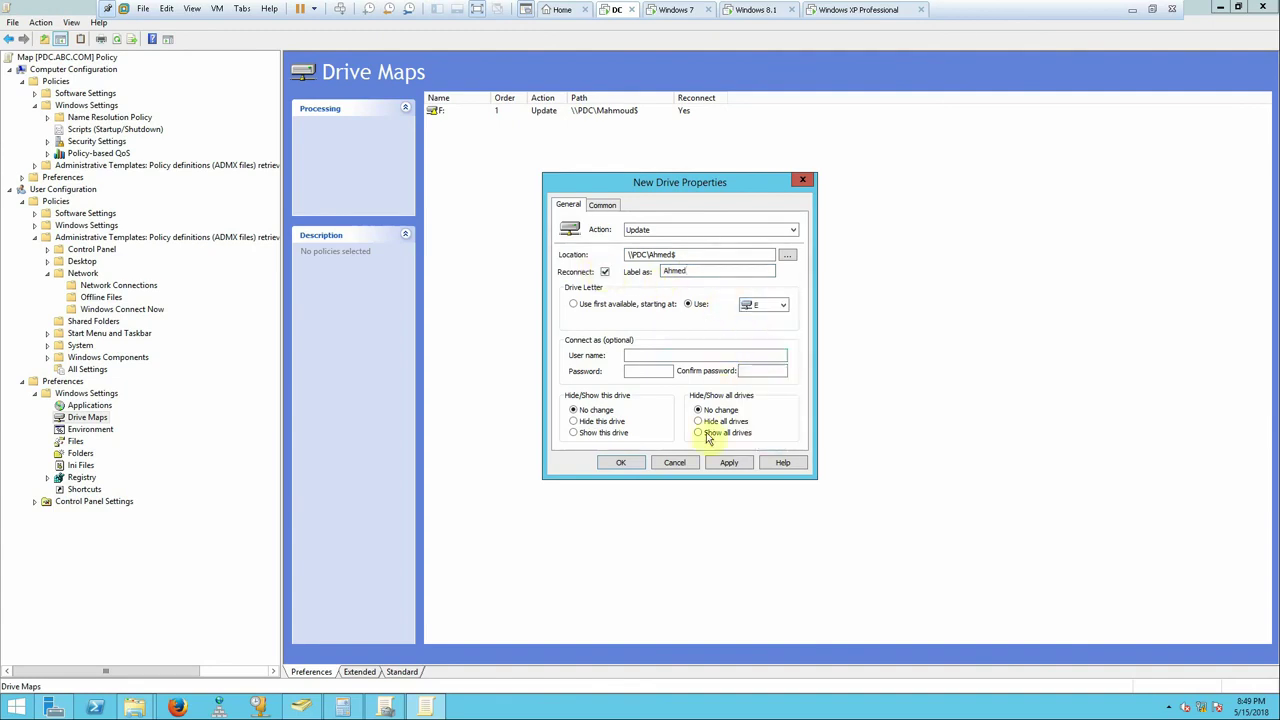
{"action": "left_click", "coordinate": [730, 463]}
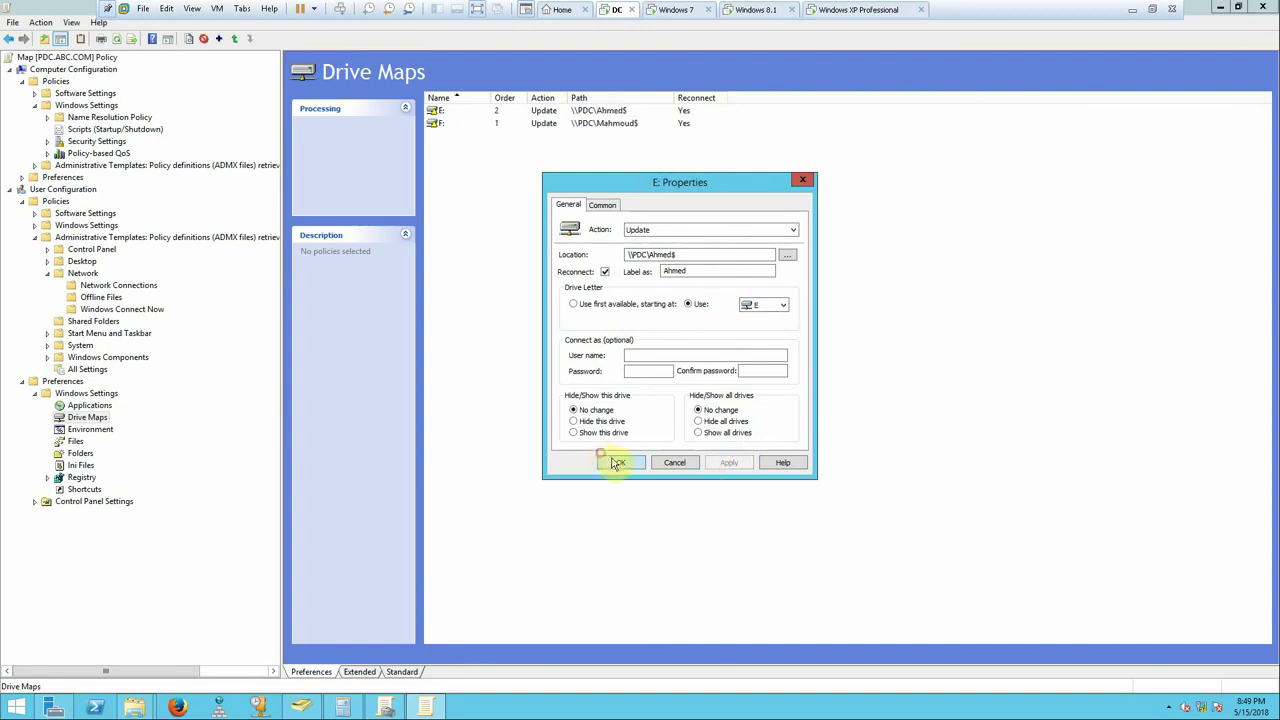
{"action": "left_click", "coordinate": [615, 463]}
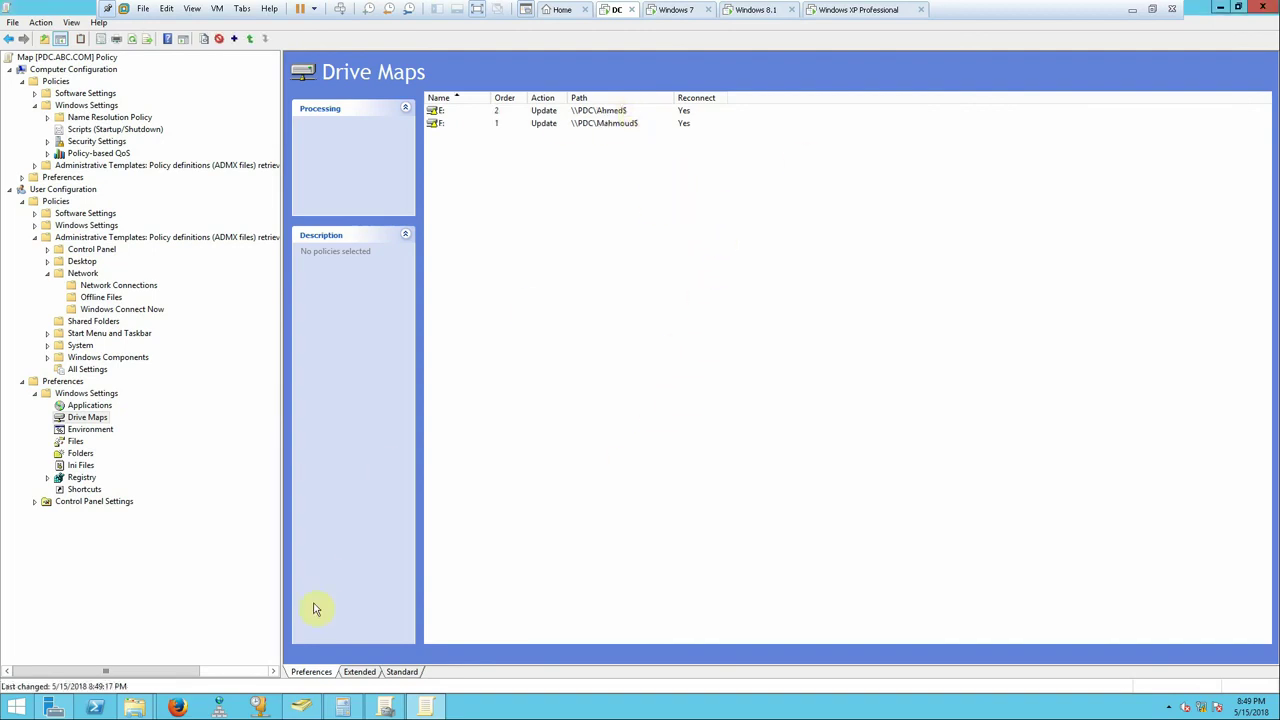
- Close the shared folder's Properties dialog and return to the New Volume (E:) window
{"action": "mouse_move", "coordinate": [135, 706]}
{"action": "left_click", "coordinate": [214, 655]}
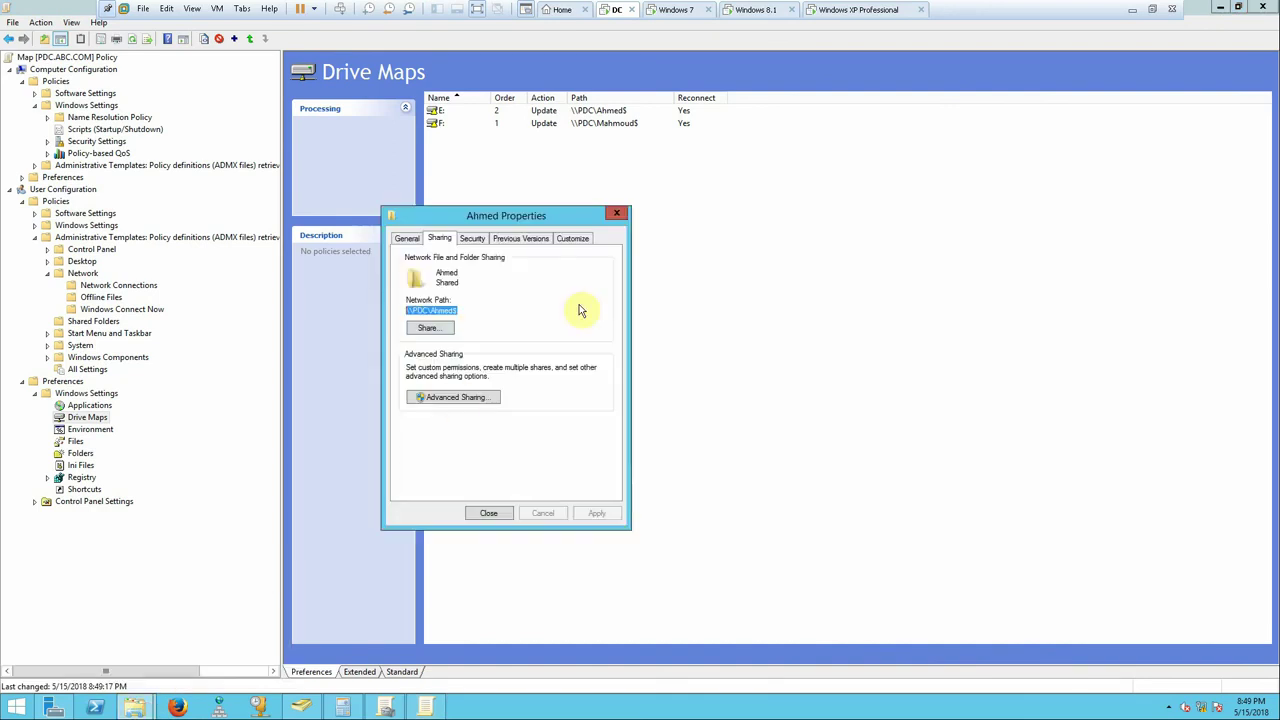
{"action": "left_click", "coordinate": [489, 514]}
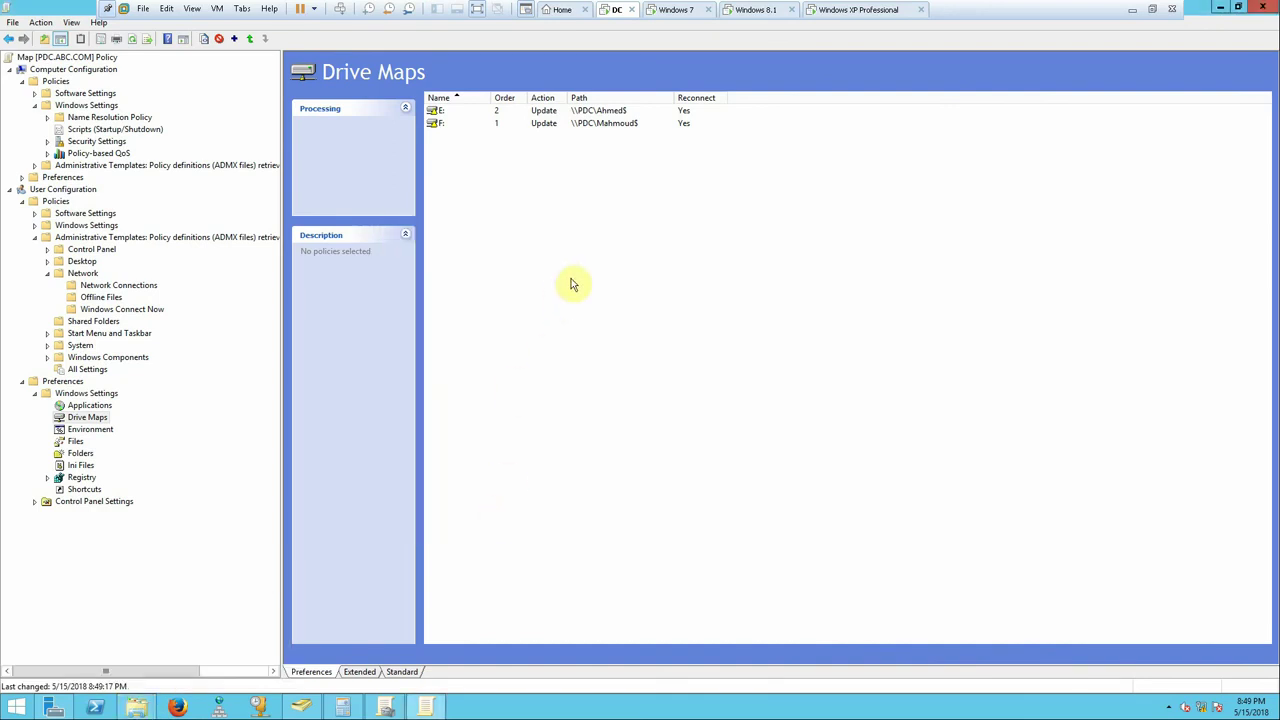
{"action": "left_click", "coordinate": [141, 712]}
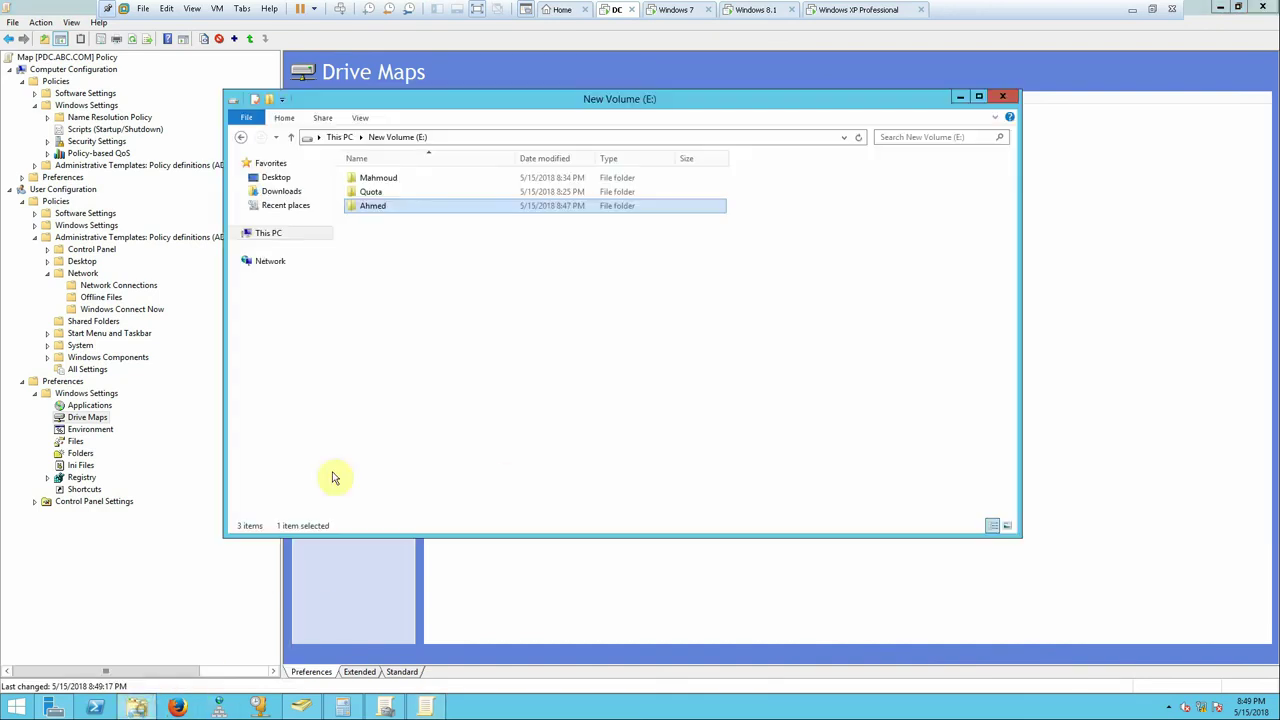
- Create a folder named Store on E:, then go up to This PC and close it
{"action": "right_click", "coordinate": [384, 242]}
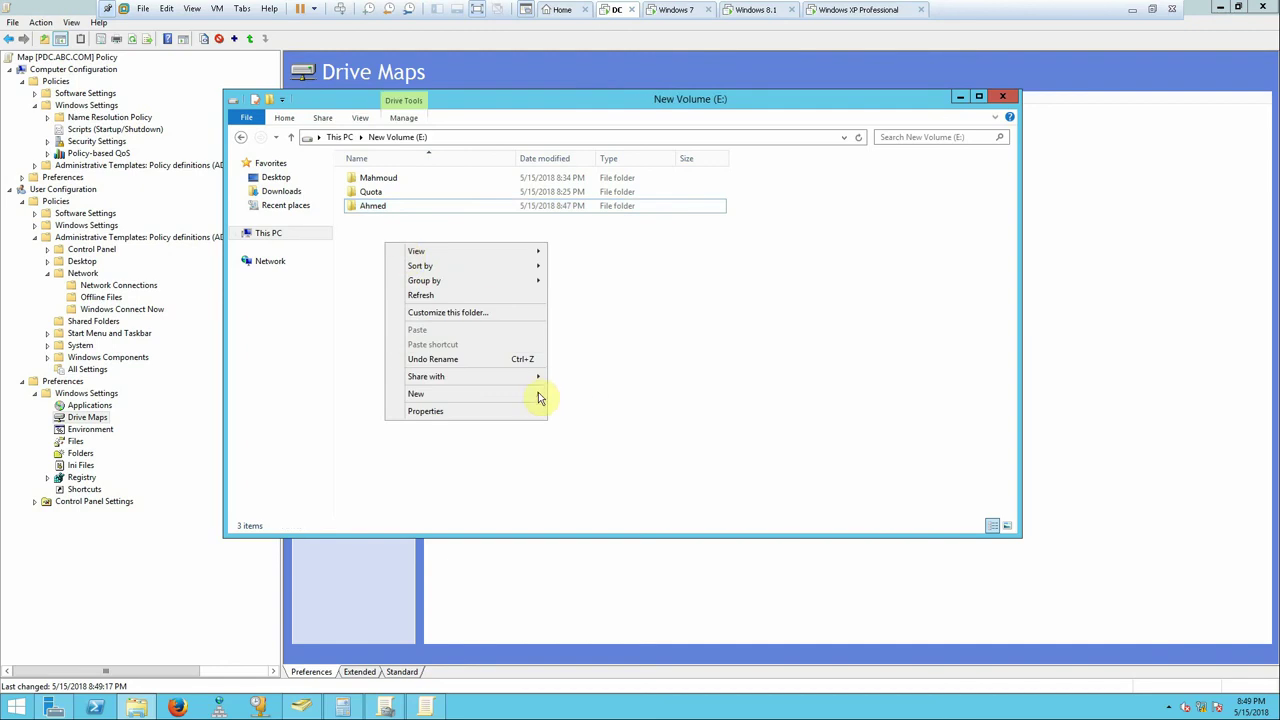
{"action": "mouse_move", "coordinate": [532, 393]}
{"action": "left_click", "coordinate": [576, 394]}
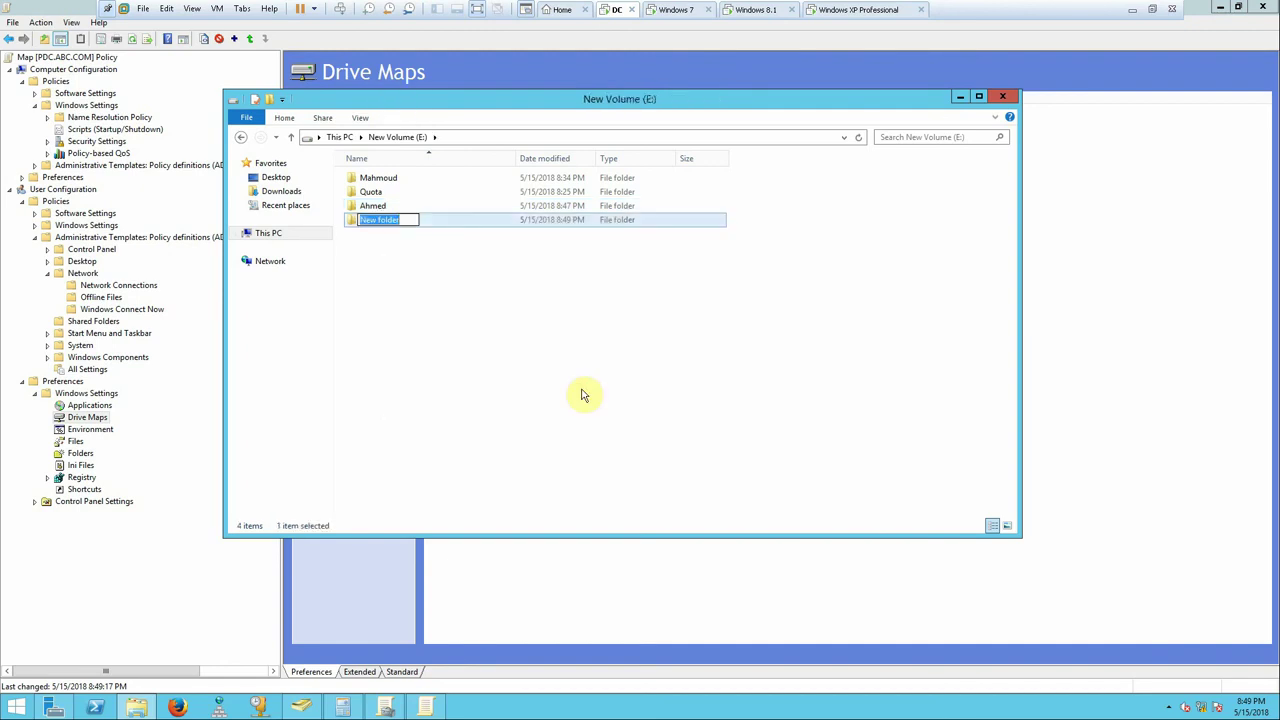
{"action": "type", "text": "Store"}
{"action": "left_click", "coordinate": [373, 330]}
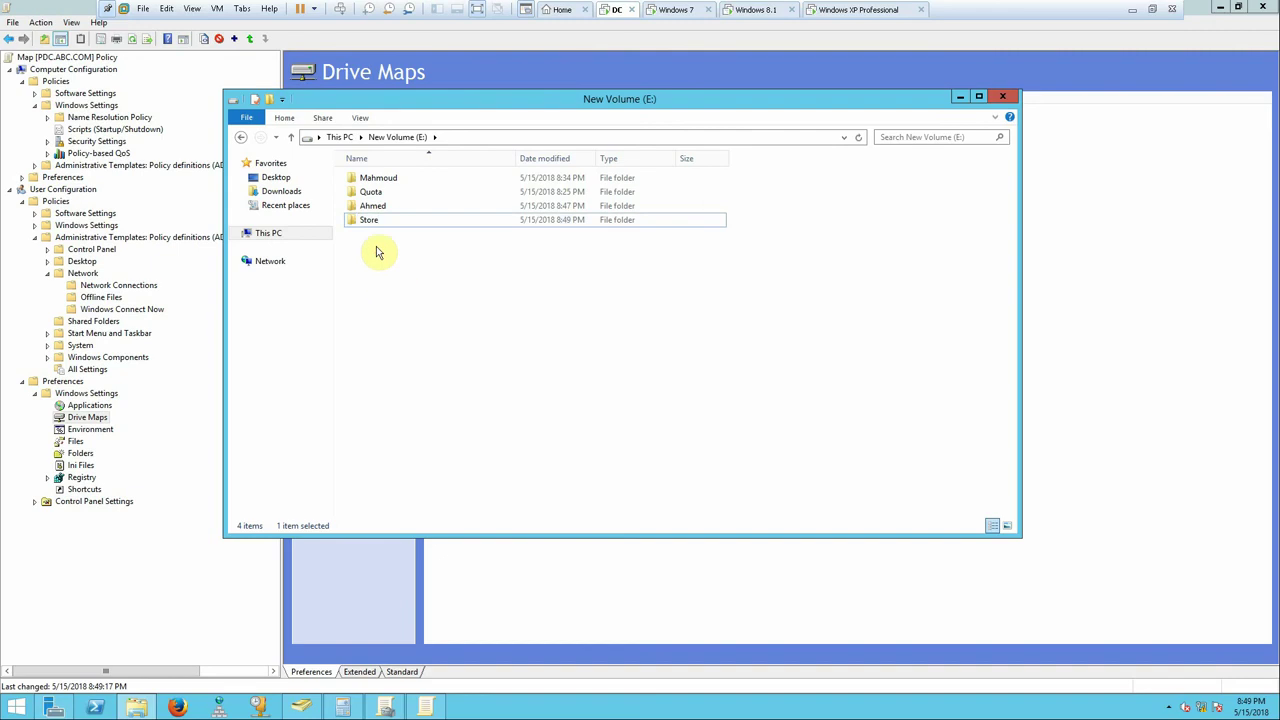
{"action": "left_click", "coordinate": [366, 225]}
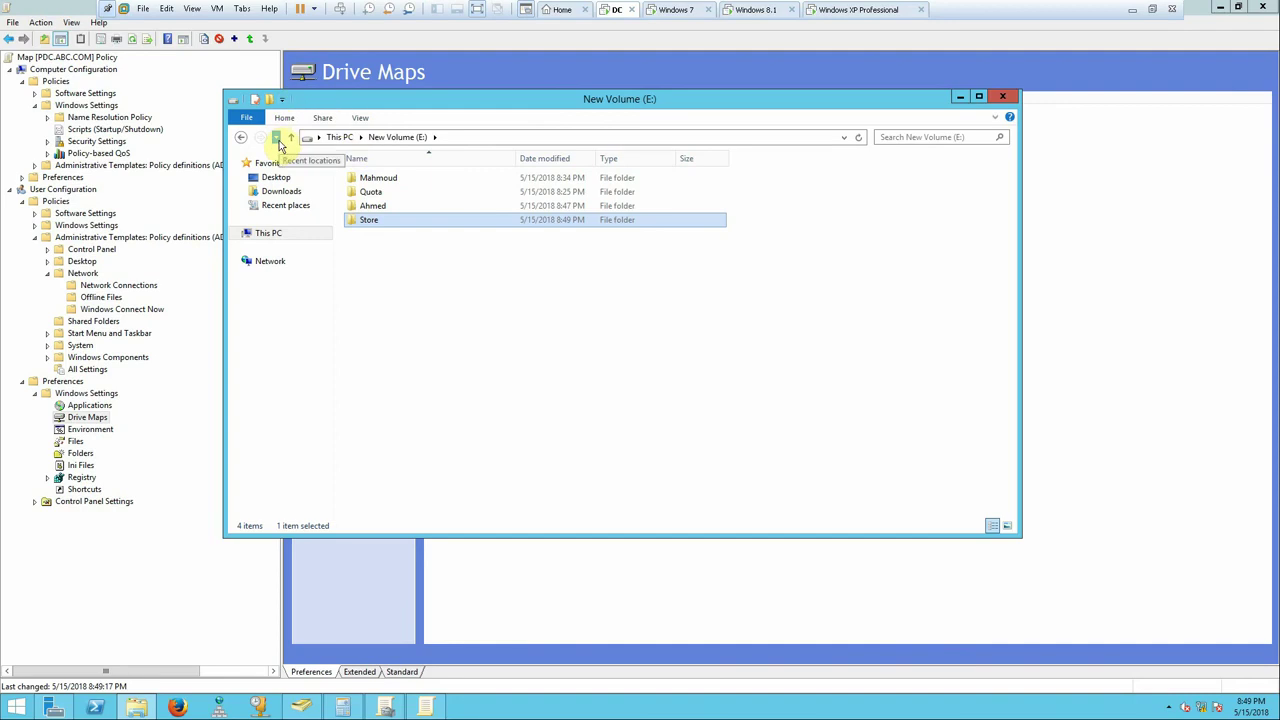
{"action": "left_click", "coordinate": [291, 137]}
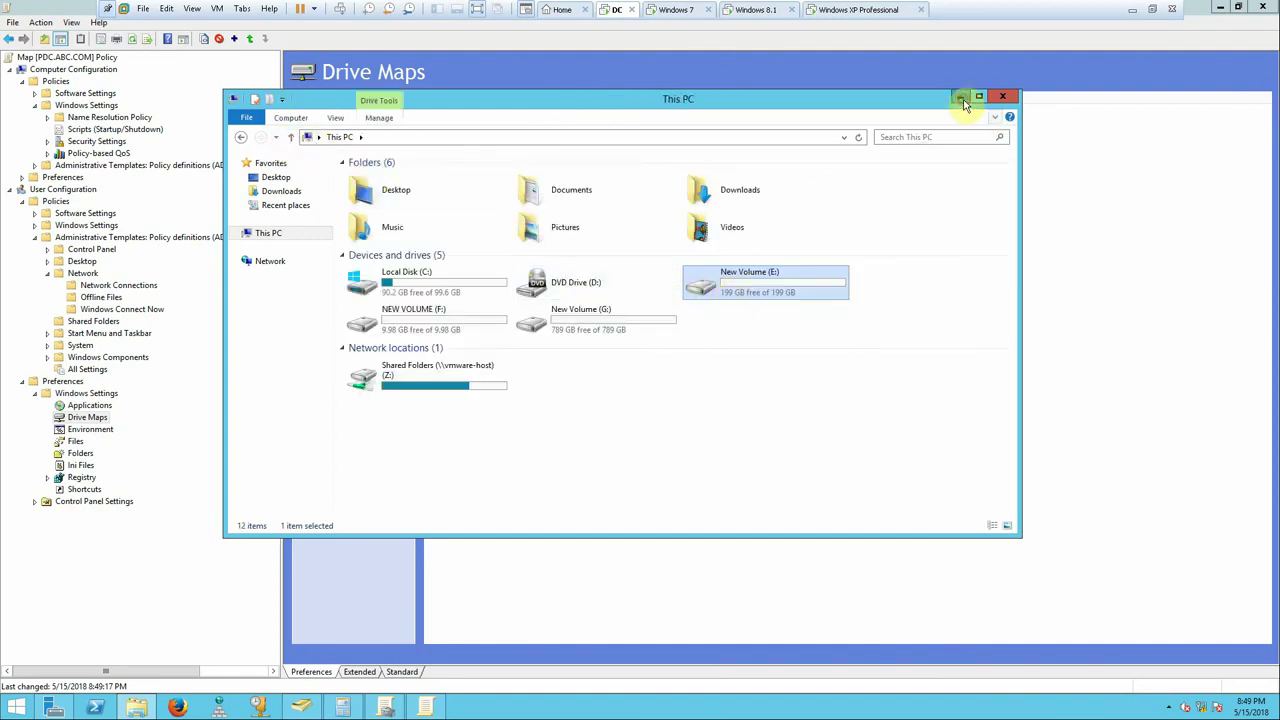
{"action": "left_click", "coordinate": [1002, 96]}
- Dismiss the MMC error, close the F: mapping properties, then close the policy editor and Server Manager
{"action": "left_click", "coordinate": [1263, 8]}
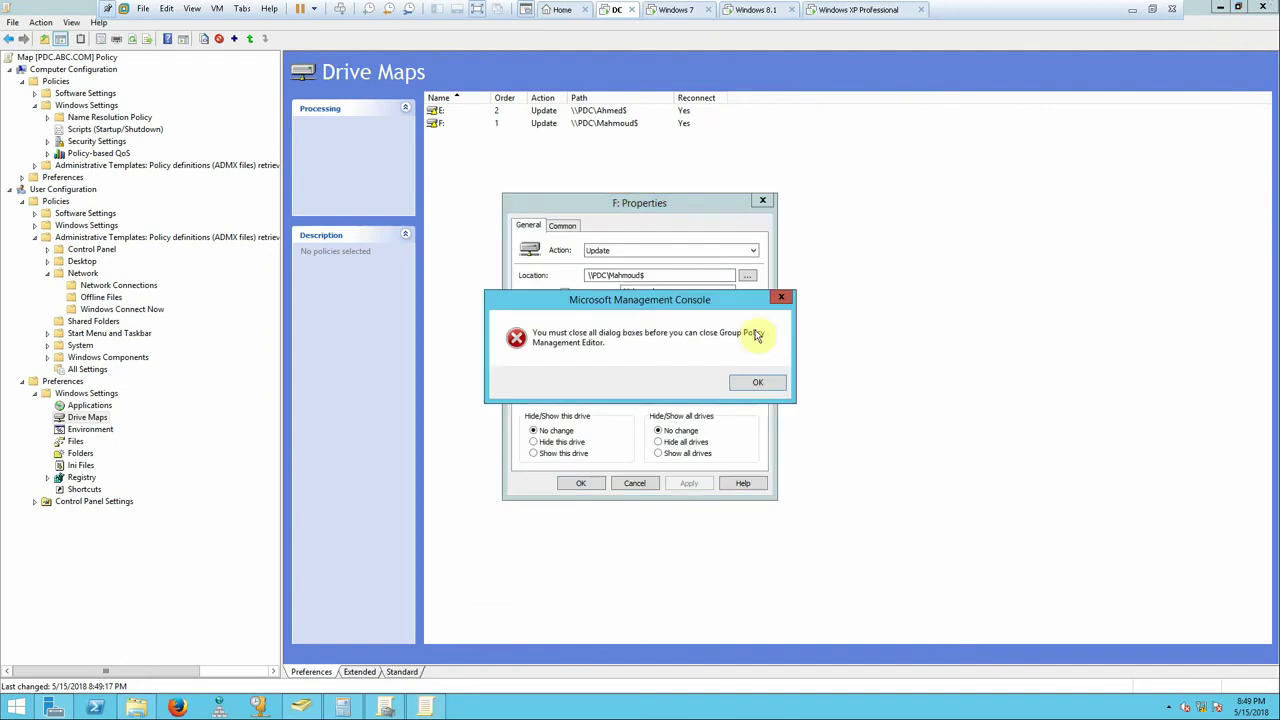
{"action": "left_click", "coordinate": [757, 382]}
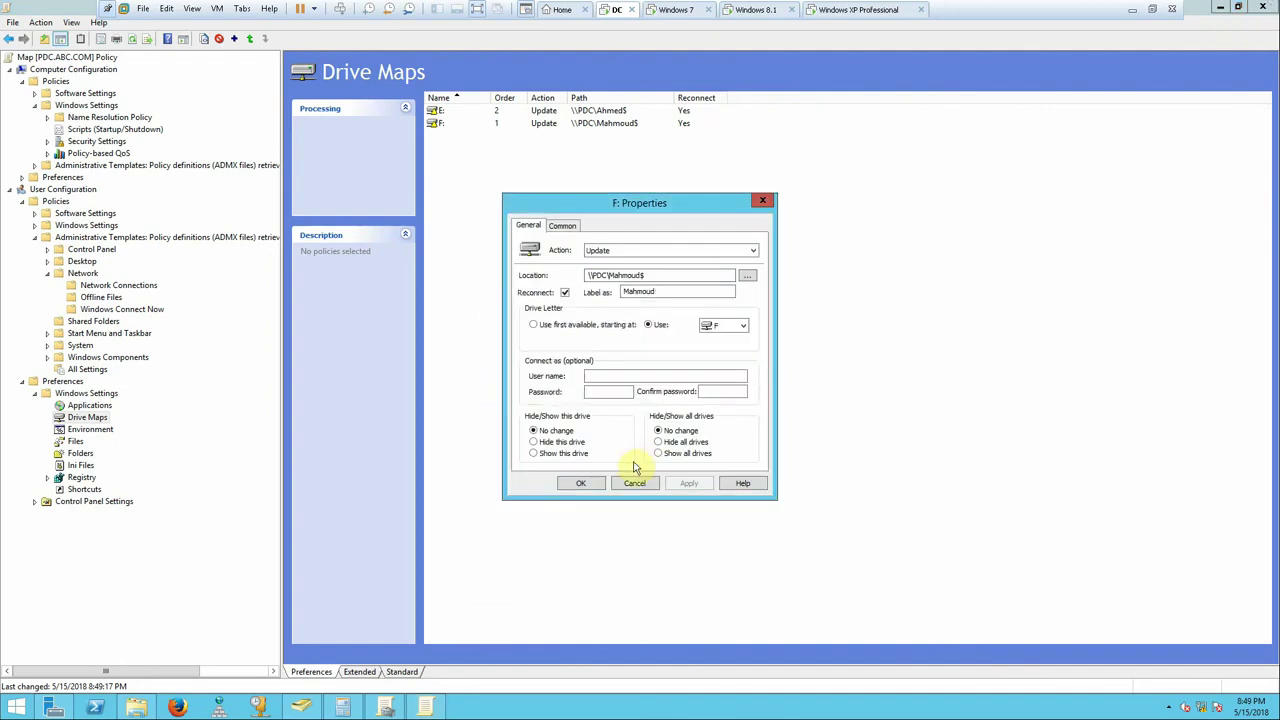
{"action": "left_click", "coordinate": [580, 484]}
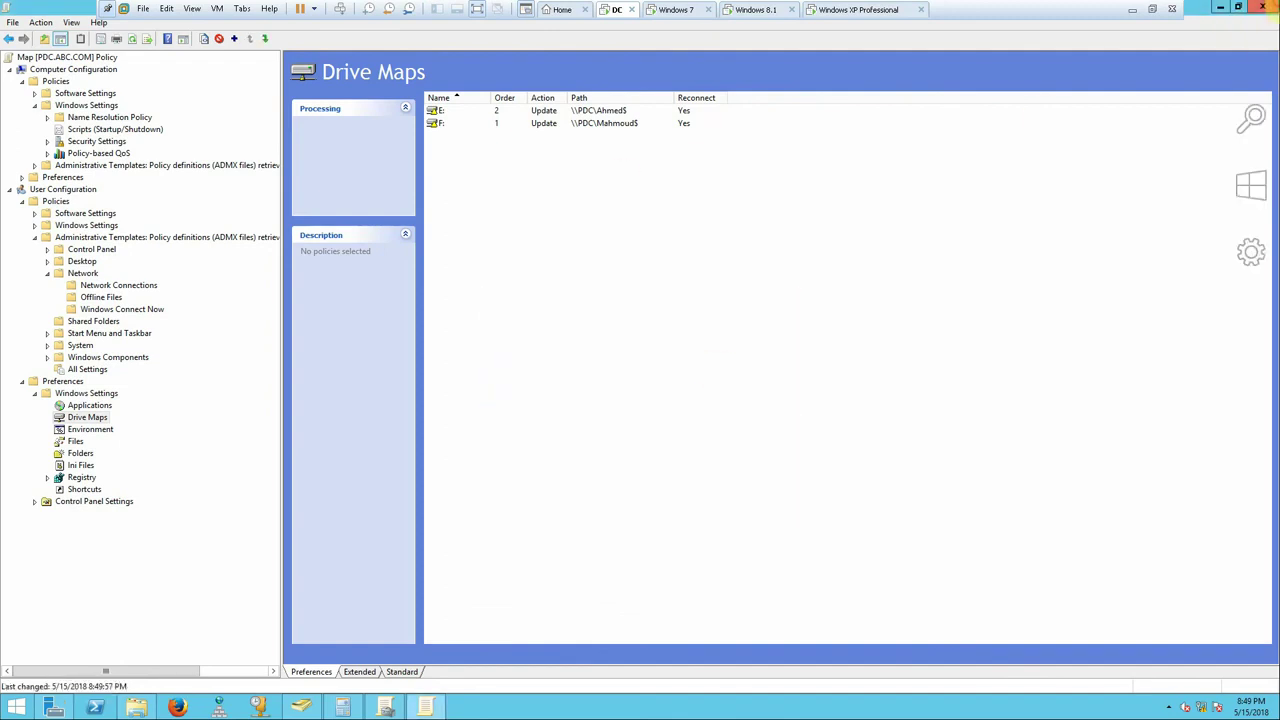
{"action": "left_click", "coordinate": [1263, 8]}
{"action": "left_click", "coordinate": [1263, 8]}
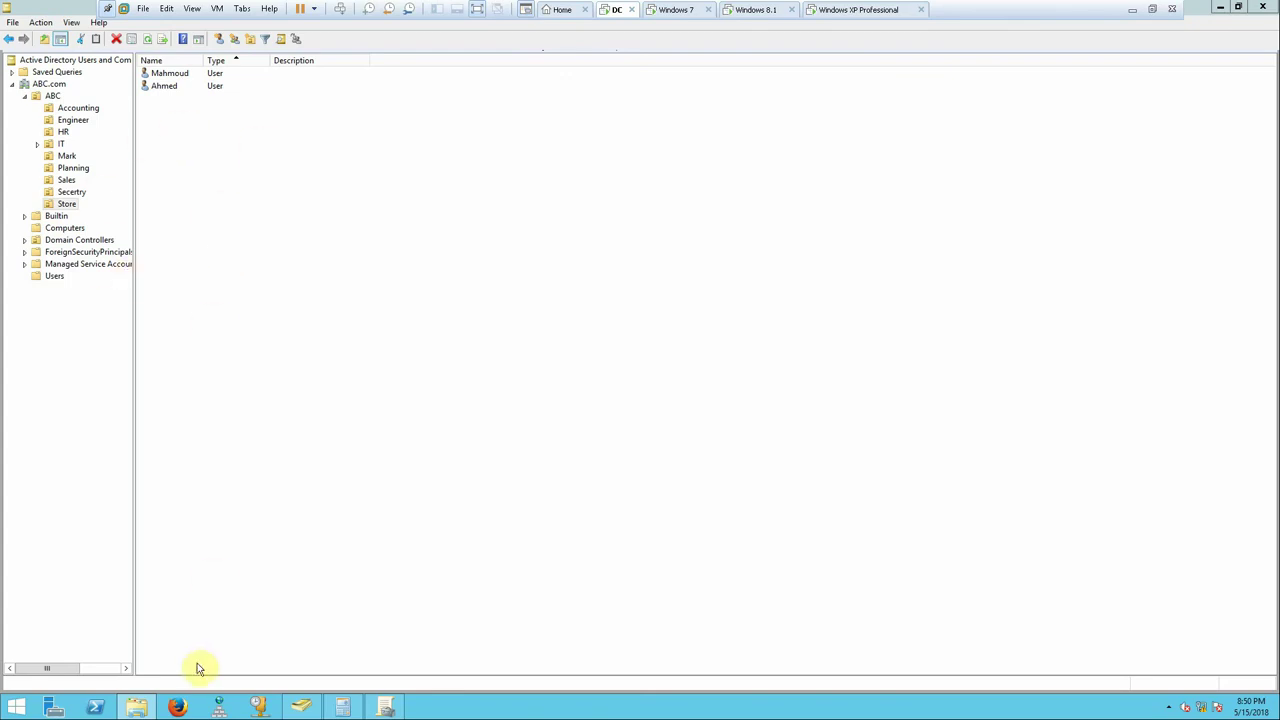
- Open New Volume (E:) properties and review the existing quota entries on the Quota tab
{"action": "left_click", "coordinate": [136, 707]}
{"action": "right_click", "coordinate": [738, 280]}
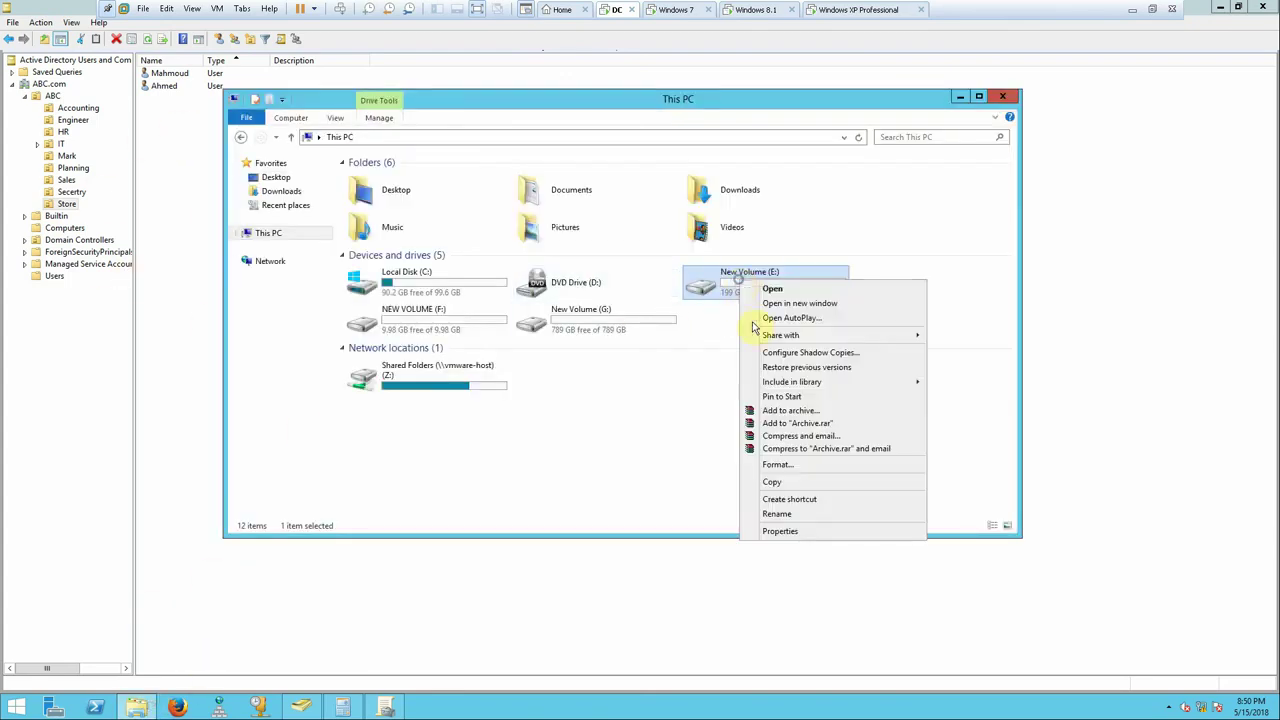
{"action": "left_click", "coordinate": [785, 531]}
{"action": "left_click_drag", "start_coordinate": [886, 291], "coordinate": [802, 152]}
{"action": "left_click", "coordinate": [825, 172]}
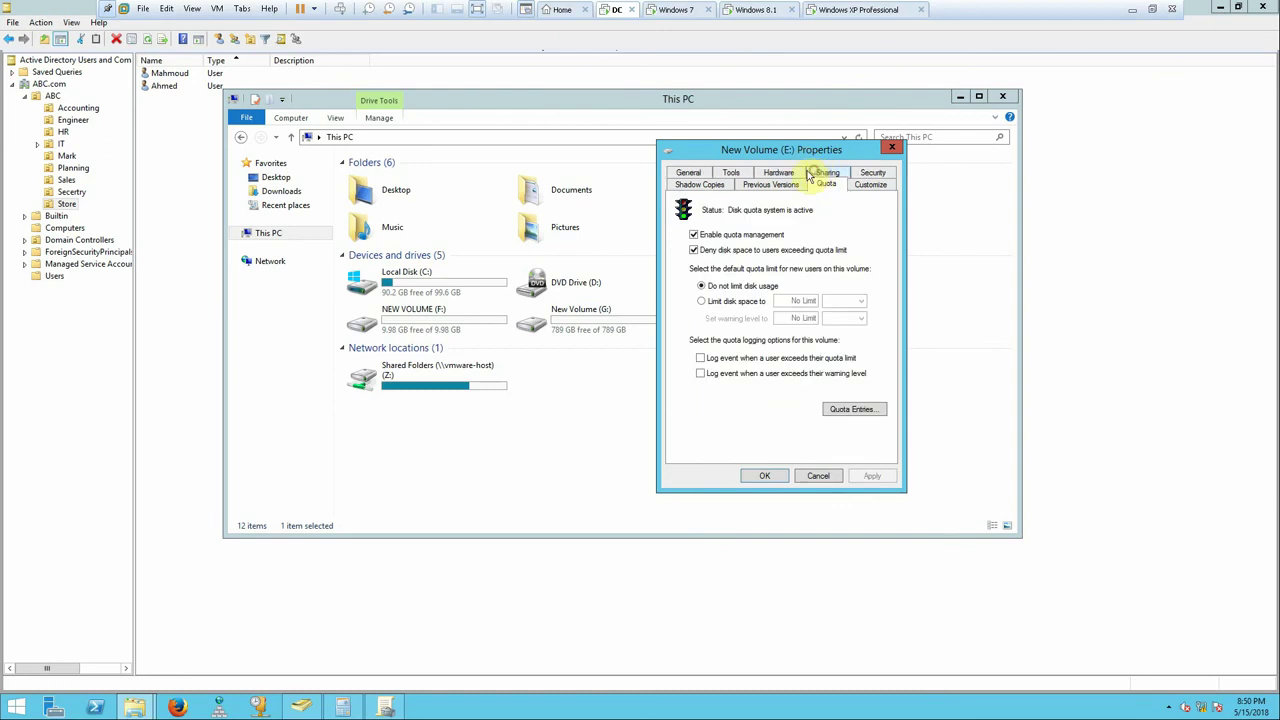
{"action": "left_click", "coordinate": [840, 410]}
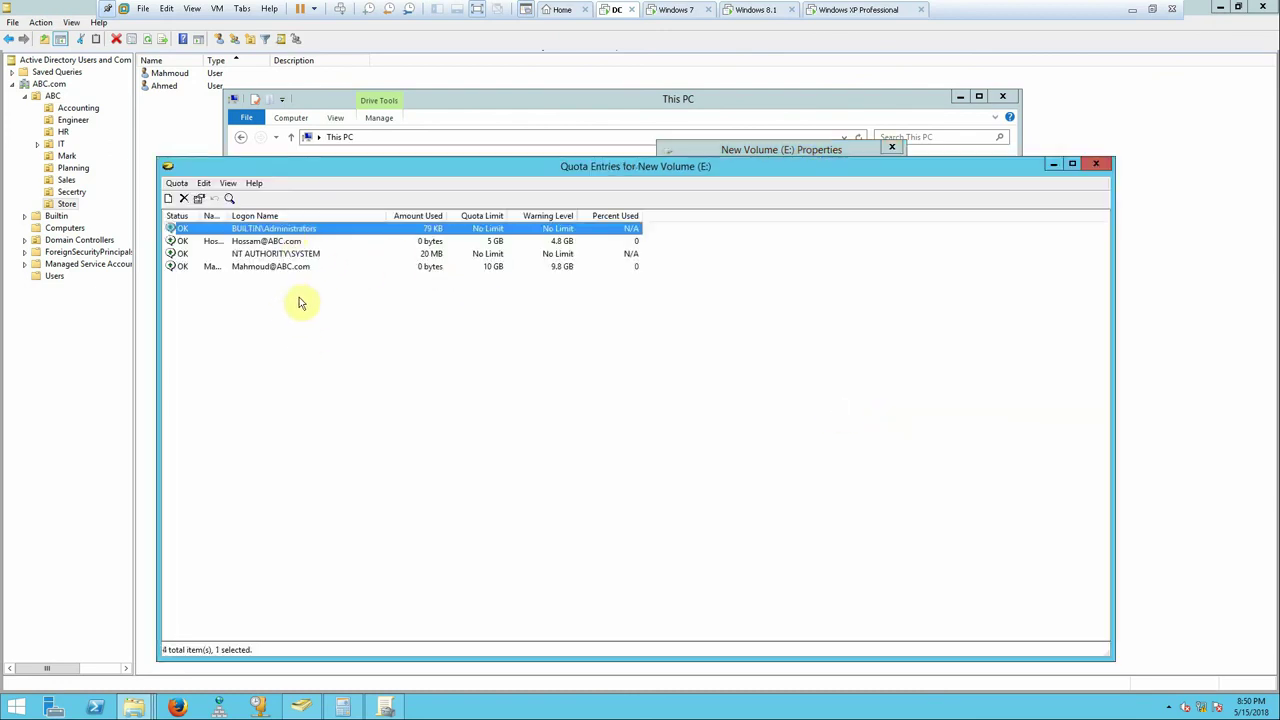
{"action": "left_click", "coordinate": [1095, 165]}
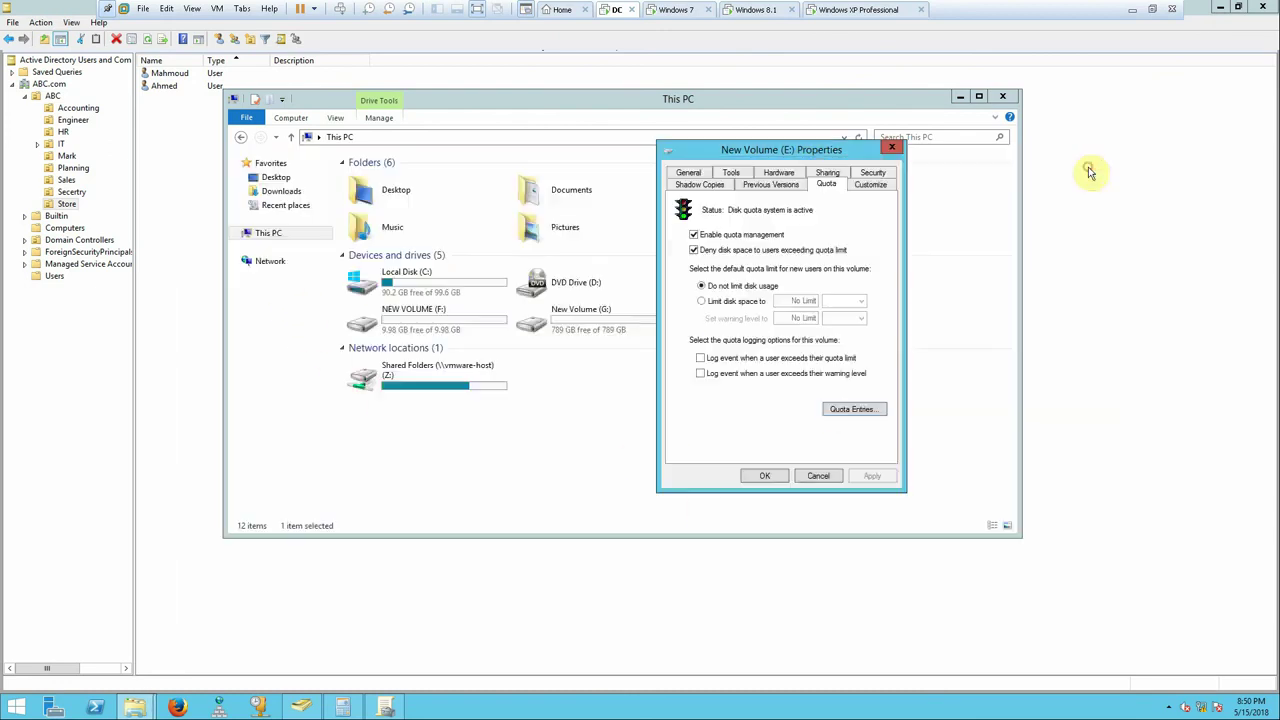
- Set a default limit of 500 MB with a 450 MB warning level and apply
{"action": "left_click", "coordinate": [734, 302]}
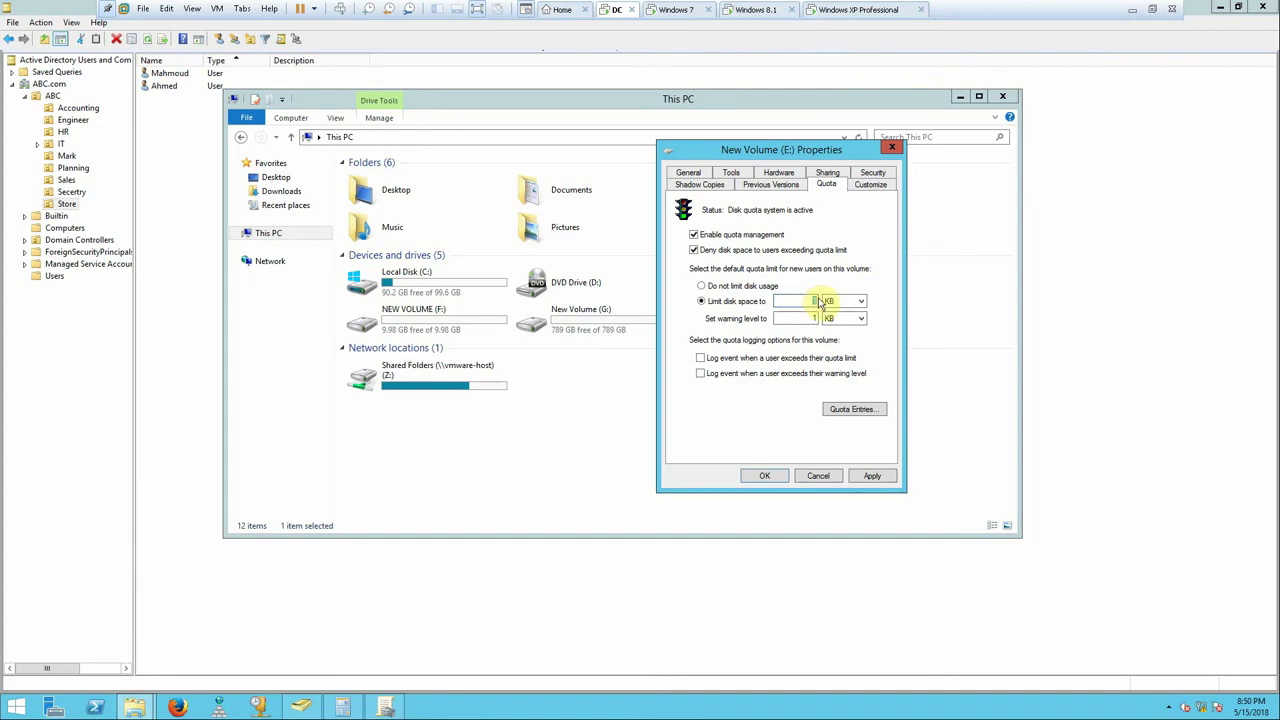
{"action": "left_click", "coordinate": [846, 301]}
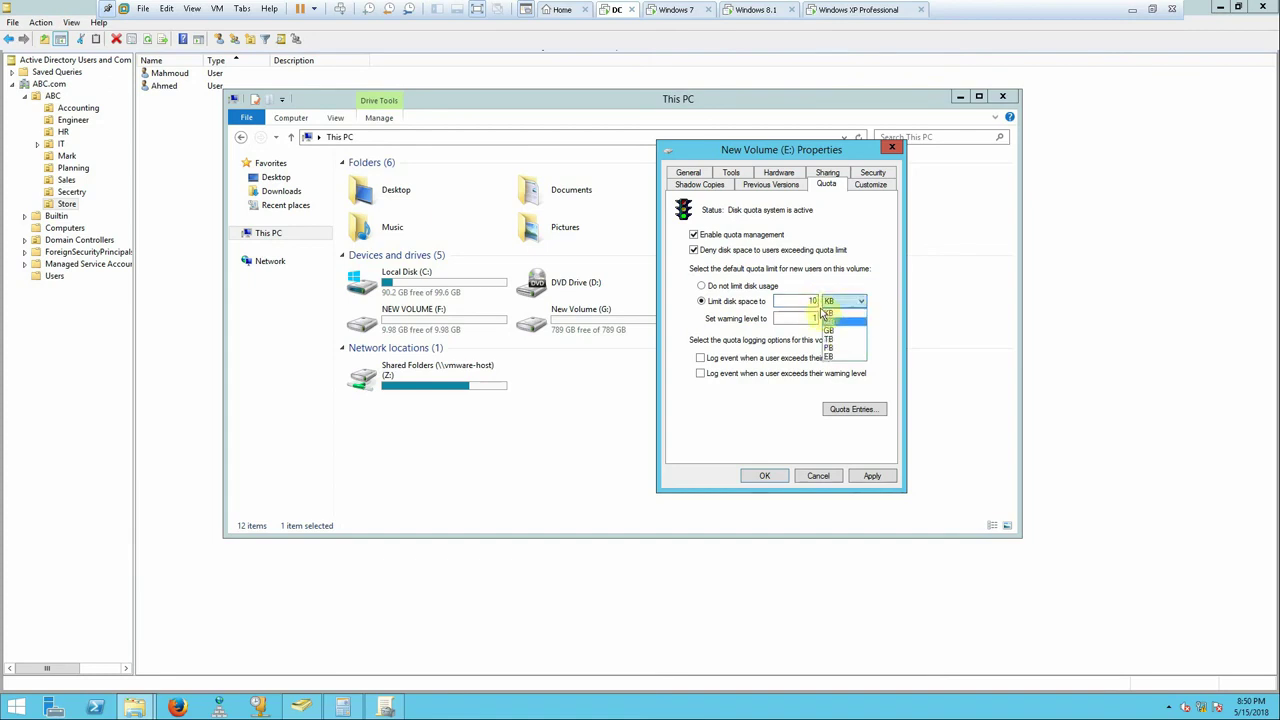
{"action": "left_click", "coordinate": [811, 302]}
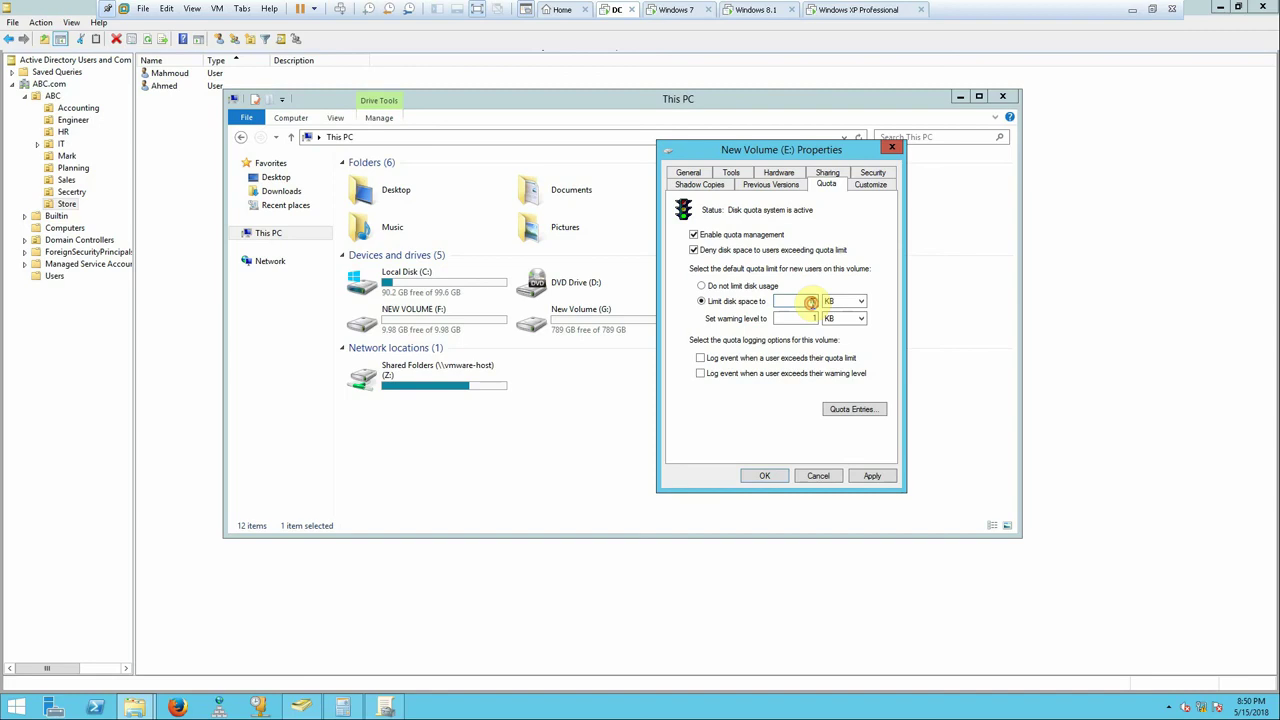
{"action": "type", "text": "00"}
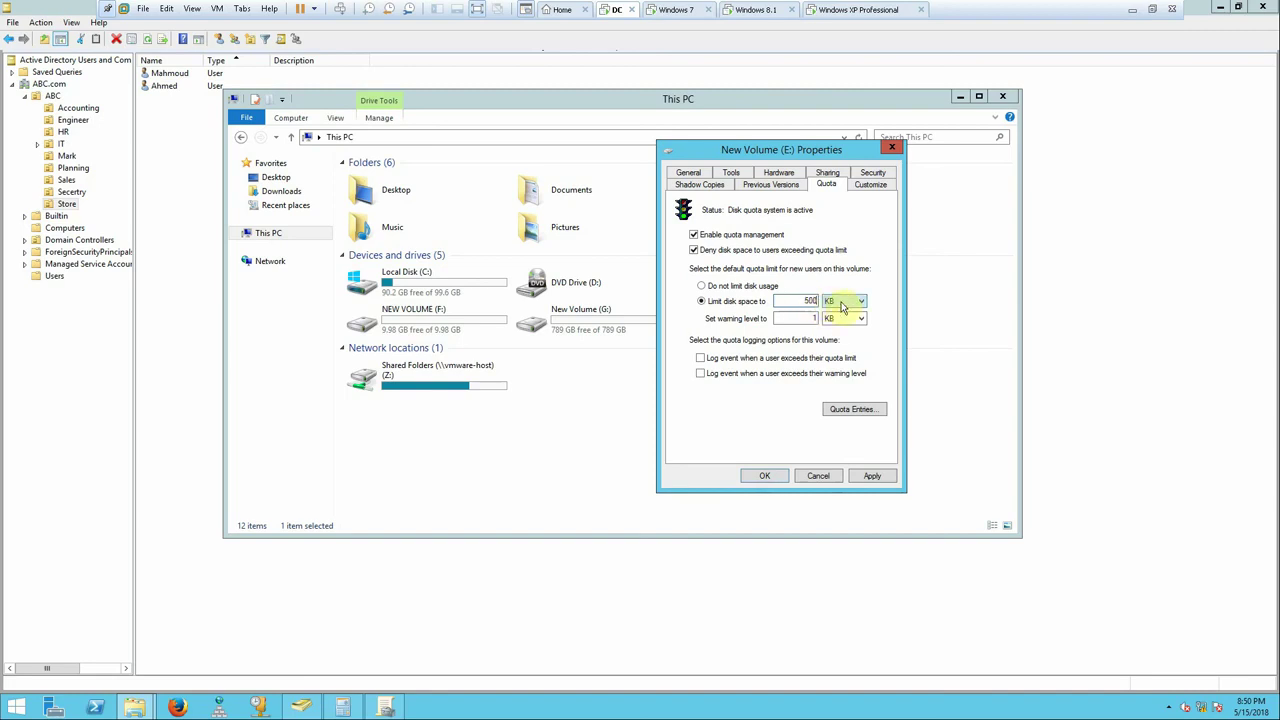
{"action": "left_click", "coordinate": [845, 301]}
{"action": "left_click", "coordinate": [835, 321]}
{"action": "left_click", "coordinate": [835, 318]}
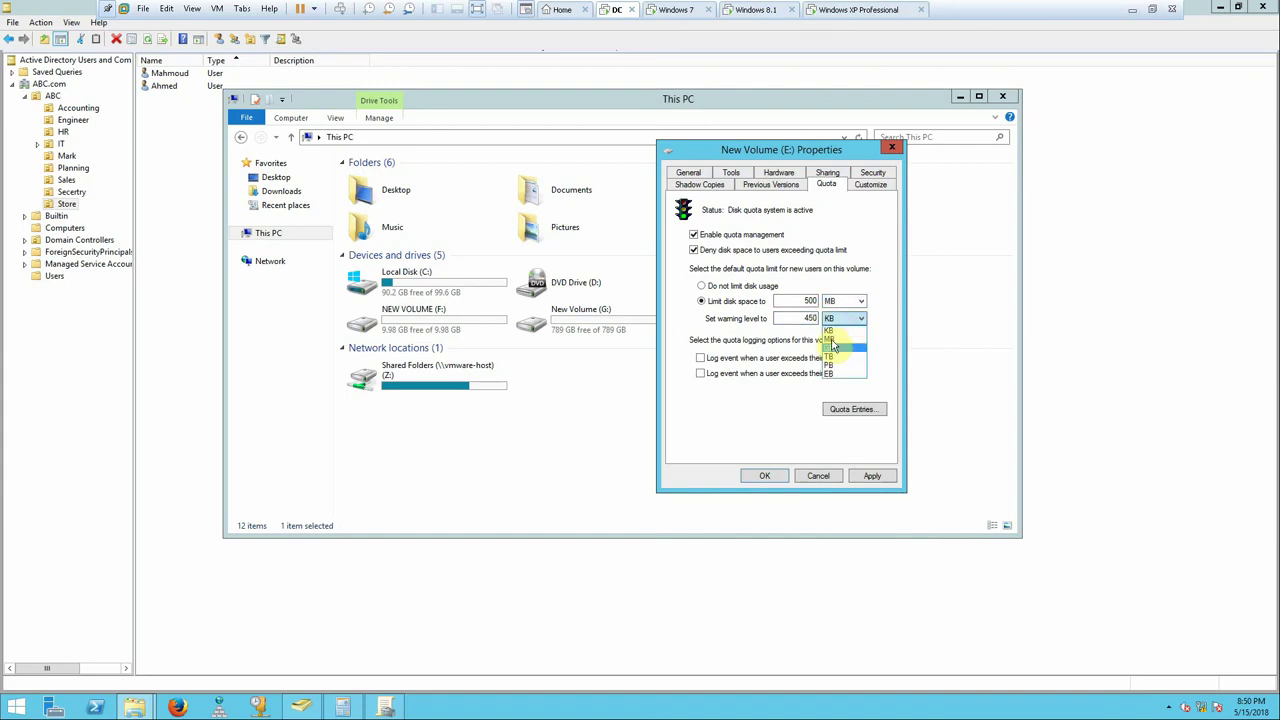
{"action": "left_click", "coordinate": [836, 345]}
{"action": "left_click", "coordinate": [872, 476]}
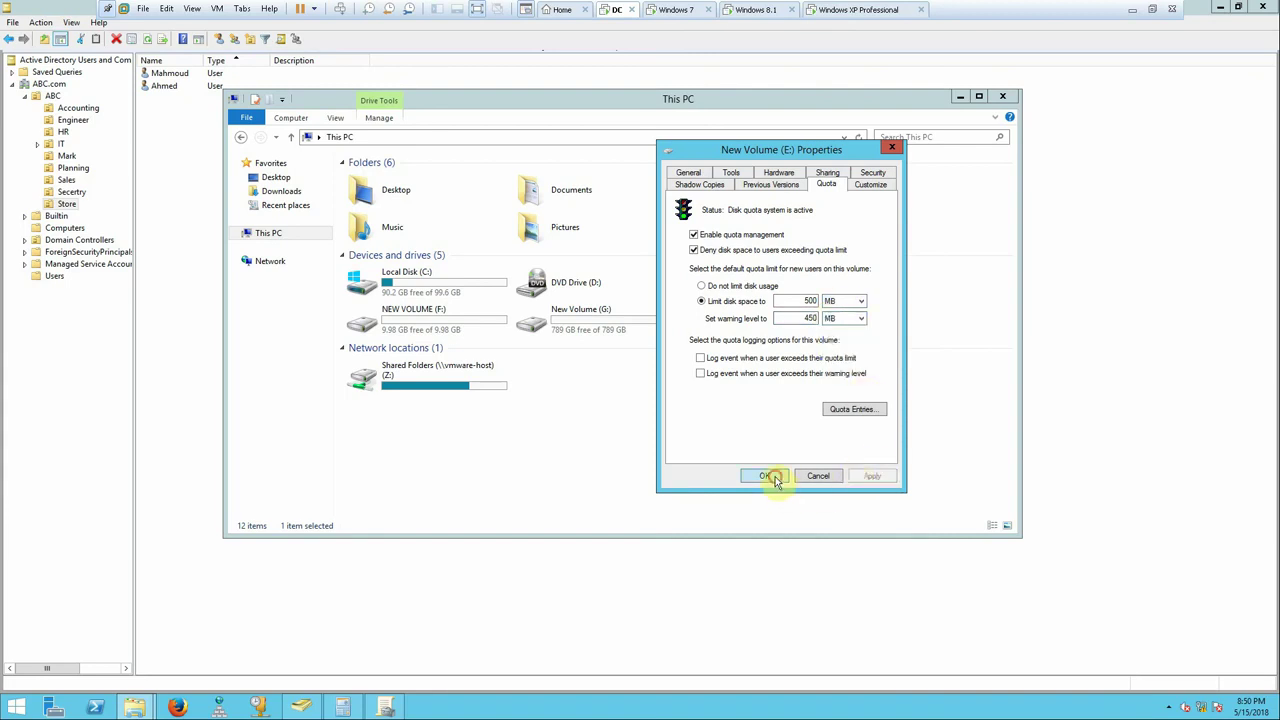
{"action": "left_click", "coordinate": [774, 478]}
- Refresh the drive lists on the Windows 7 and Windows 8.1 clients, then return to the DC
{"action": "left_click", "coordinate": [670, 12]}
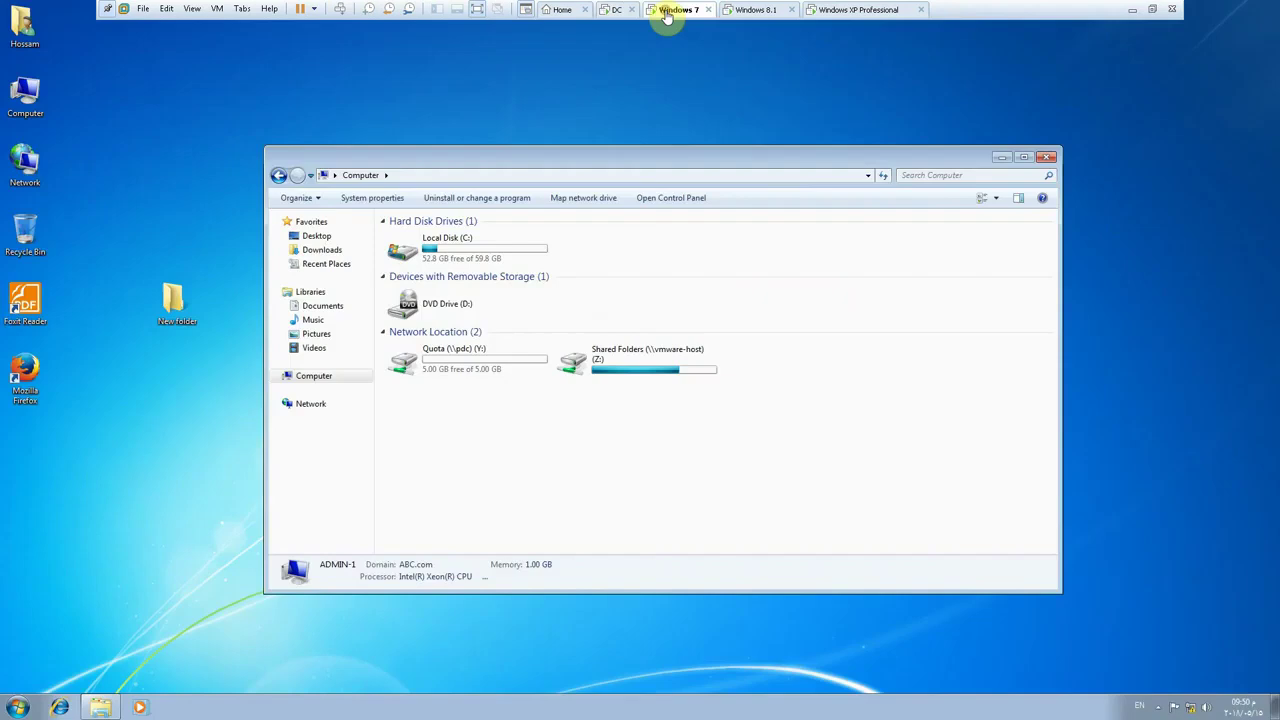
{"action": "right_click", "coordinate": [733, 452]}
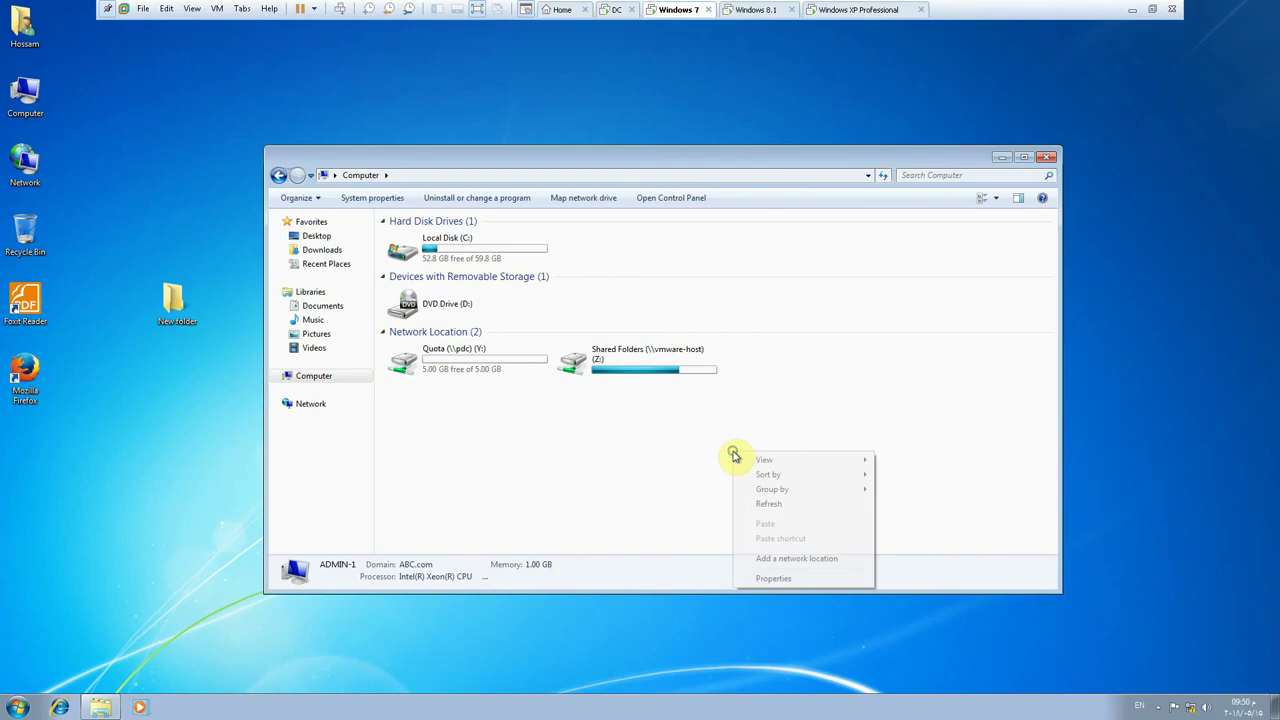
{"action": "left_click", "coordinate": [758, 505]}
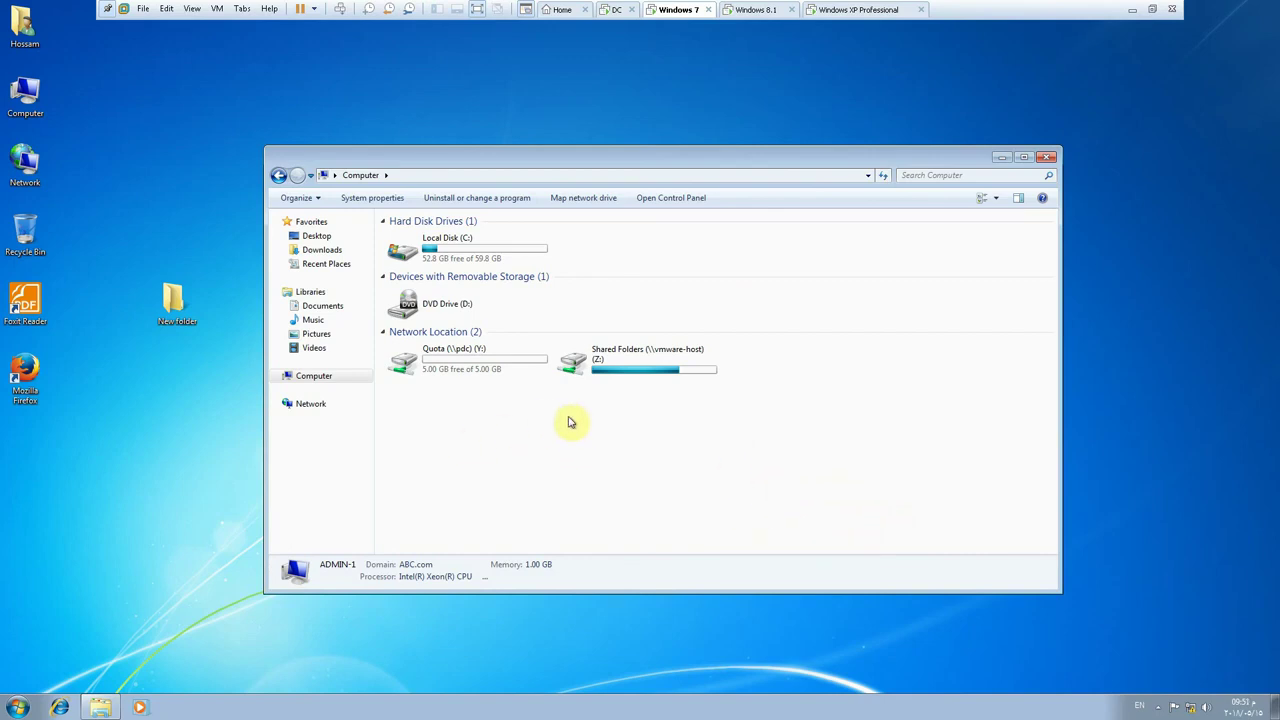
{"action": "left_click", "coordinate": [752, 10]}
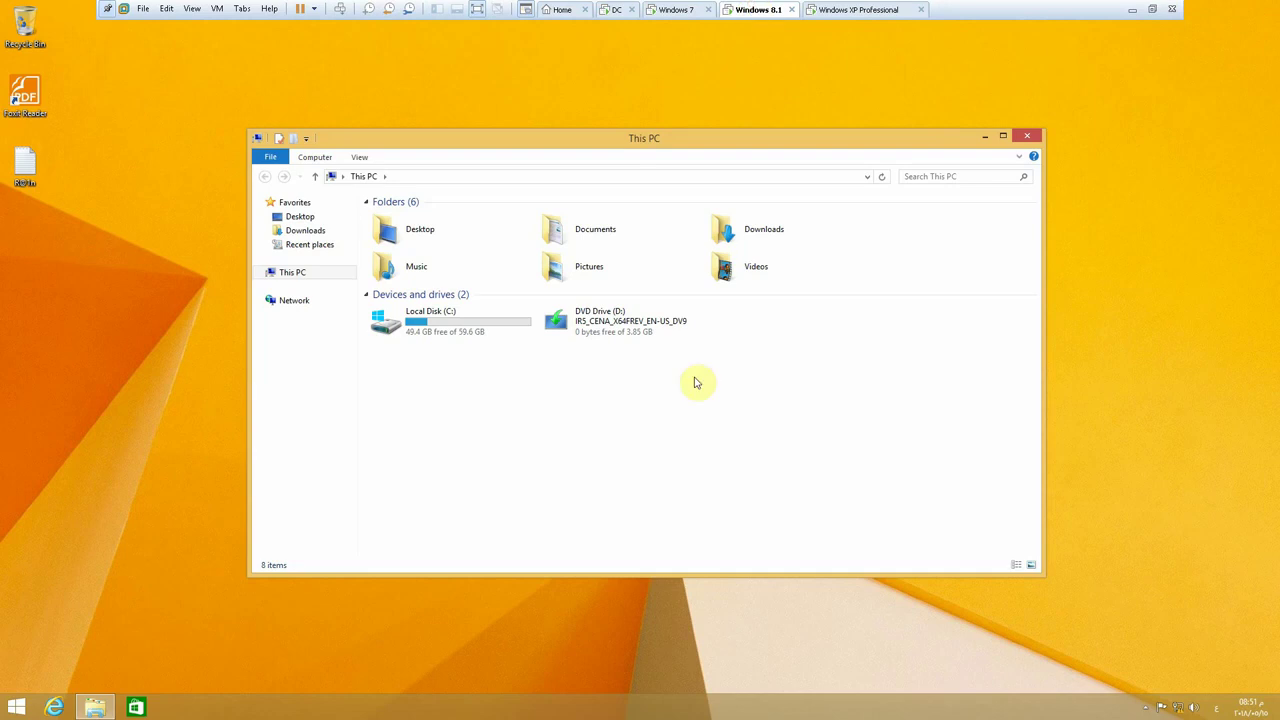
{"action": "right_click", "coordinate": [620, 418]}
{"action": "left_click", "coordinate": [666, 466]}
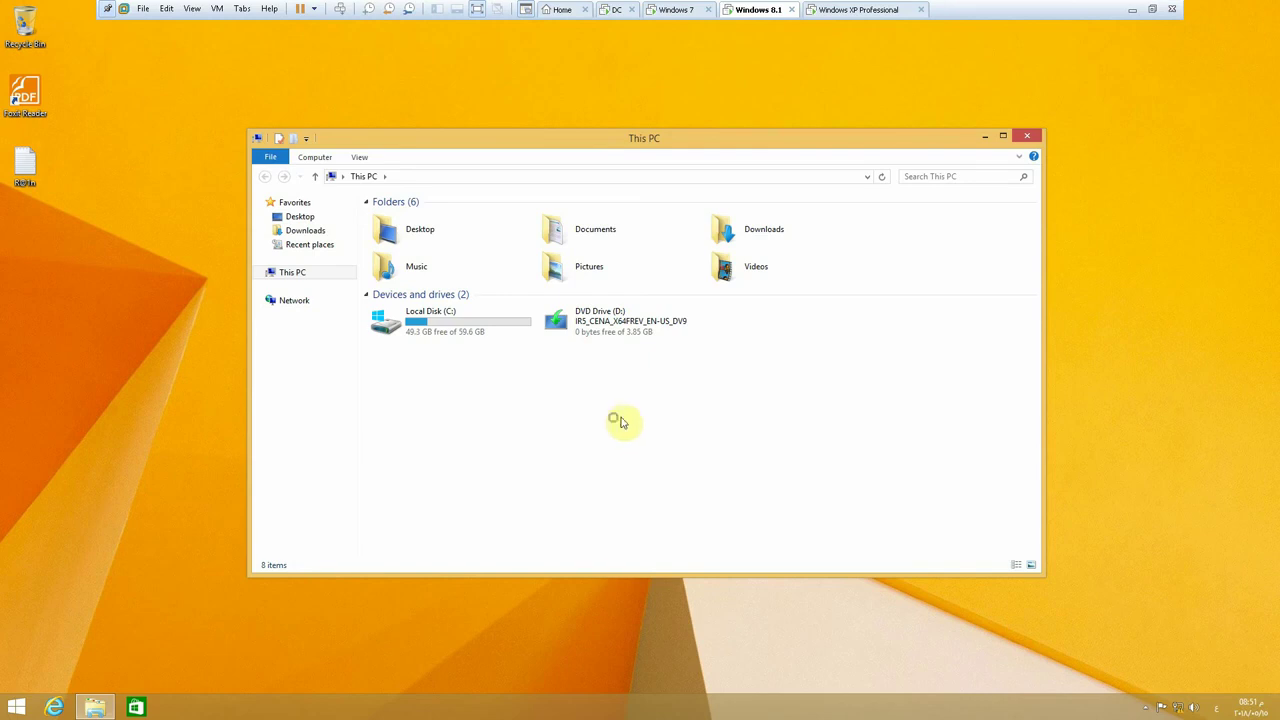
{"action": "right_click", "coordinate": [620, 420]}
{"action": "left_click", "coordinate": [672, 470]}
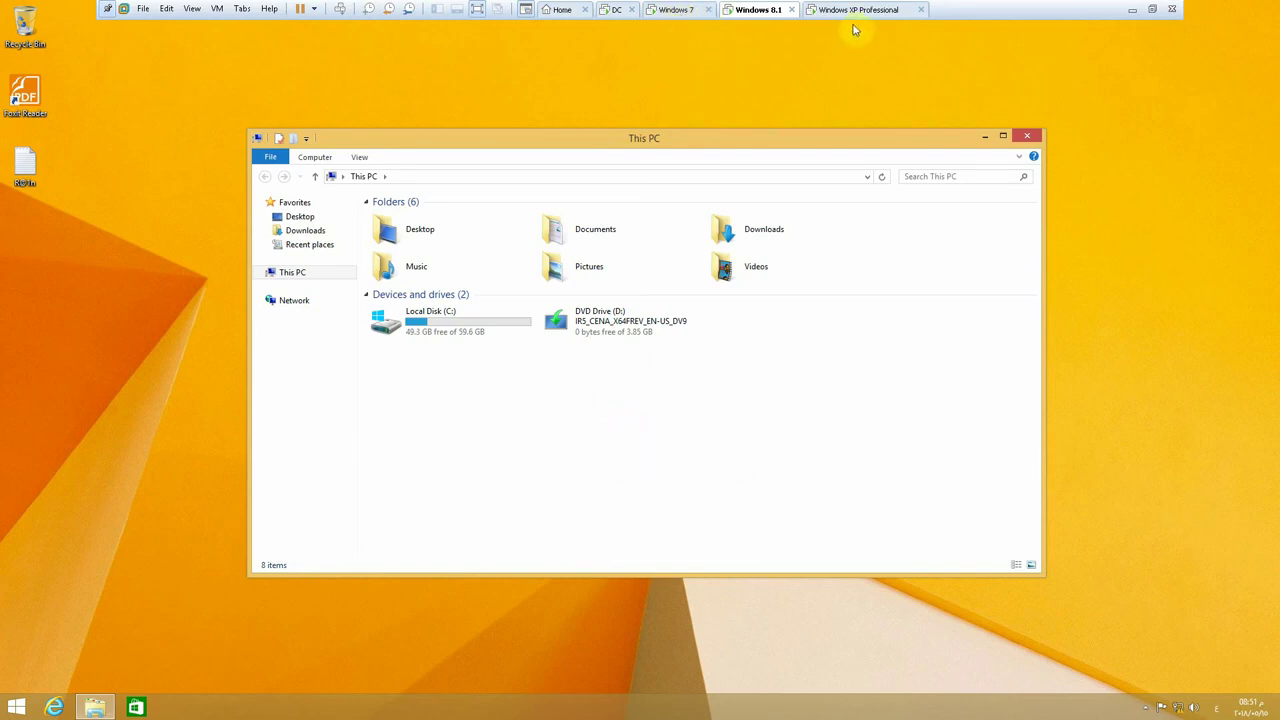
{"action": "left_click", "coordinate": [612, 10]}
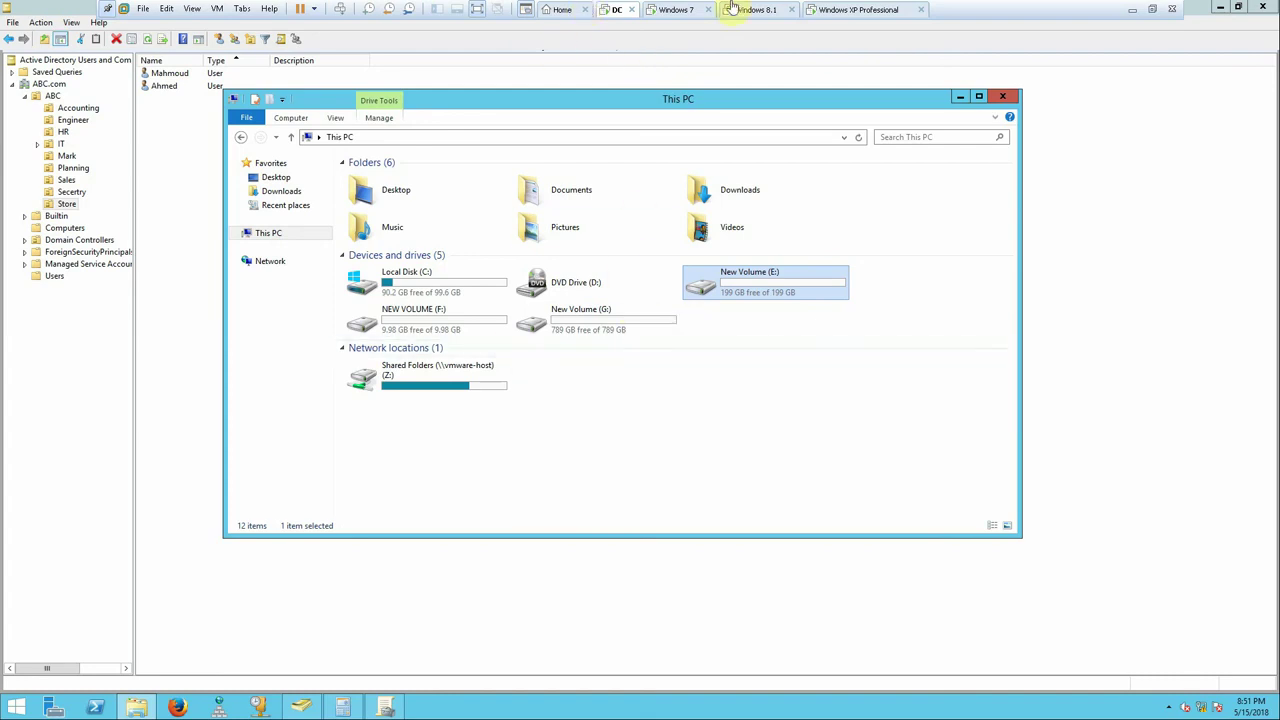
- Refresh the Windows 7 drive list again, check the Windows 8.1 client, and return to the DC
{"action": "left_click", "coordinate": [686, 17]}
{"action": "right_click", "coordinate": [461, 396]}
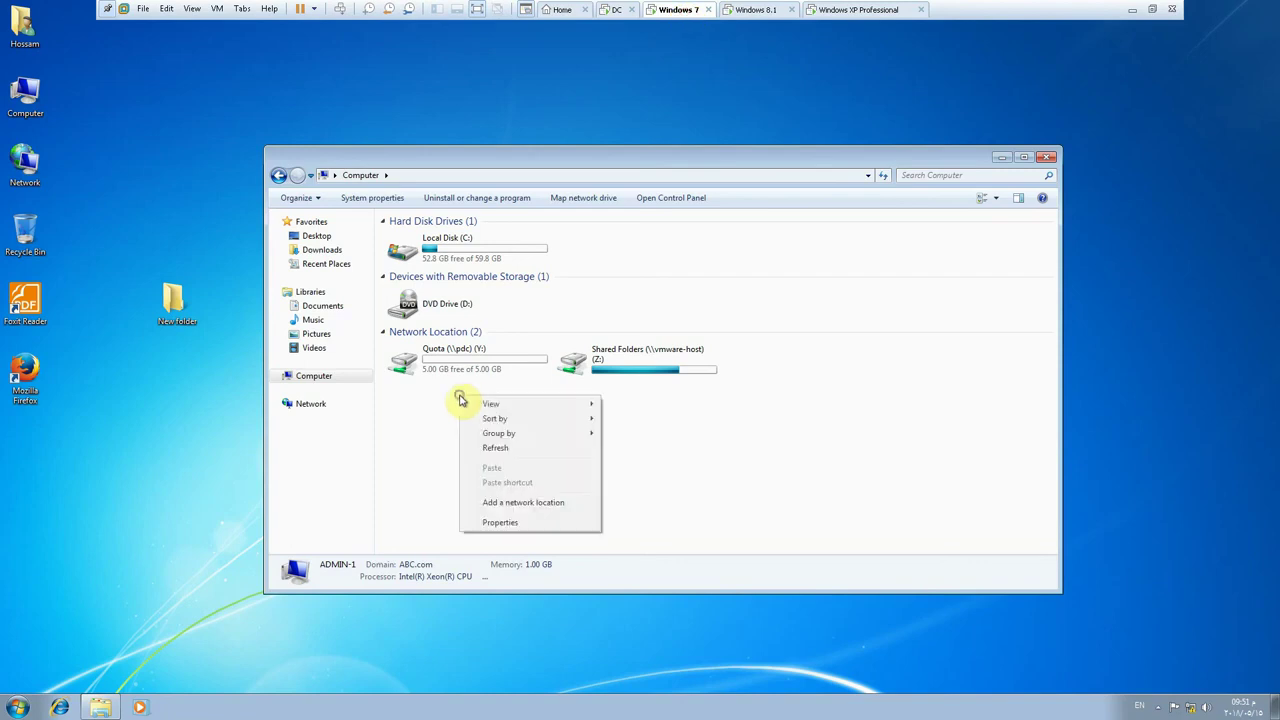
{"action": "left_click", "coordinate": [498, 449]}
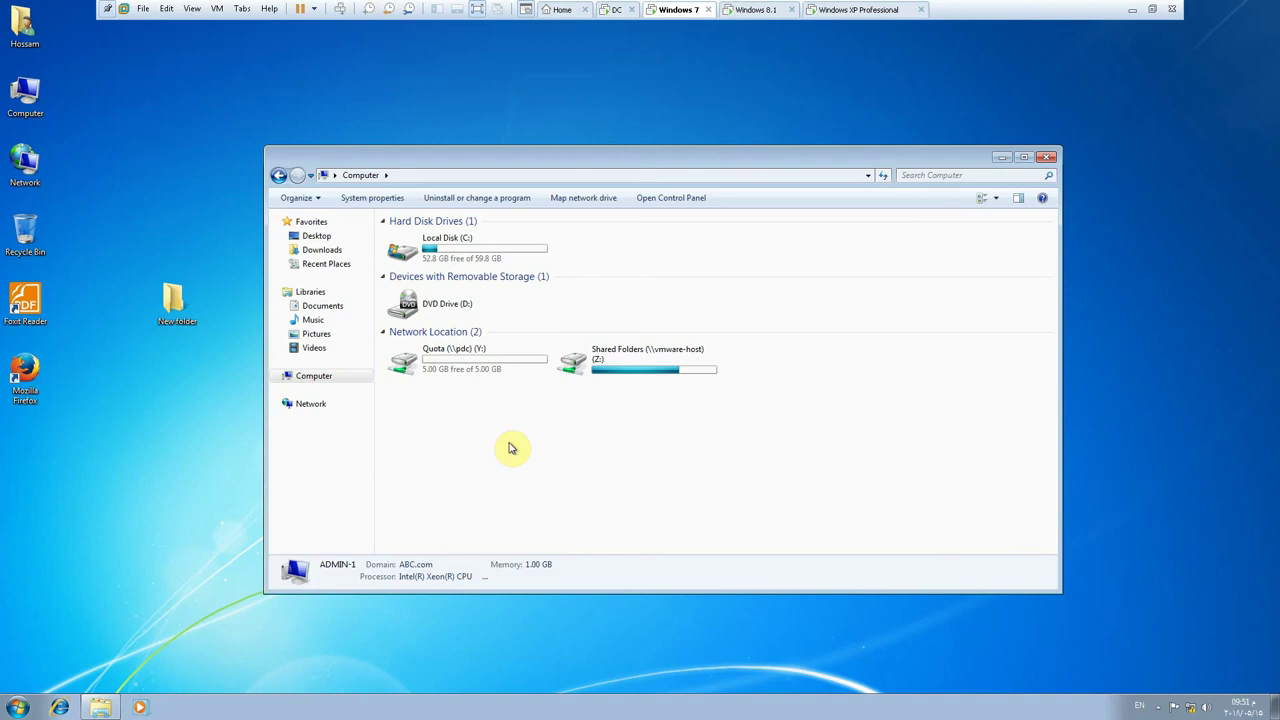
{"action": "left_click", "coordinate": [748, 12]}
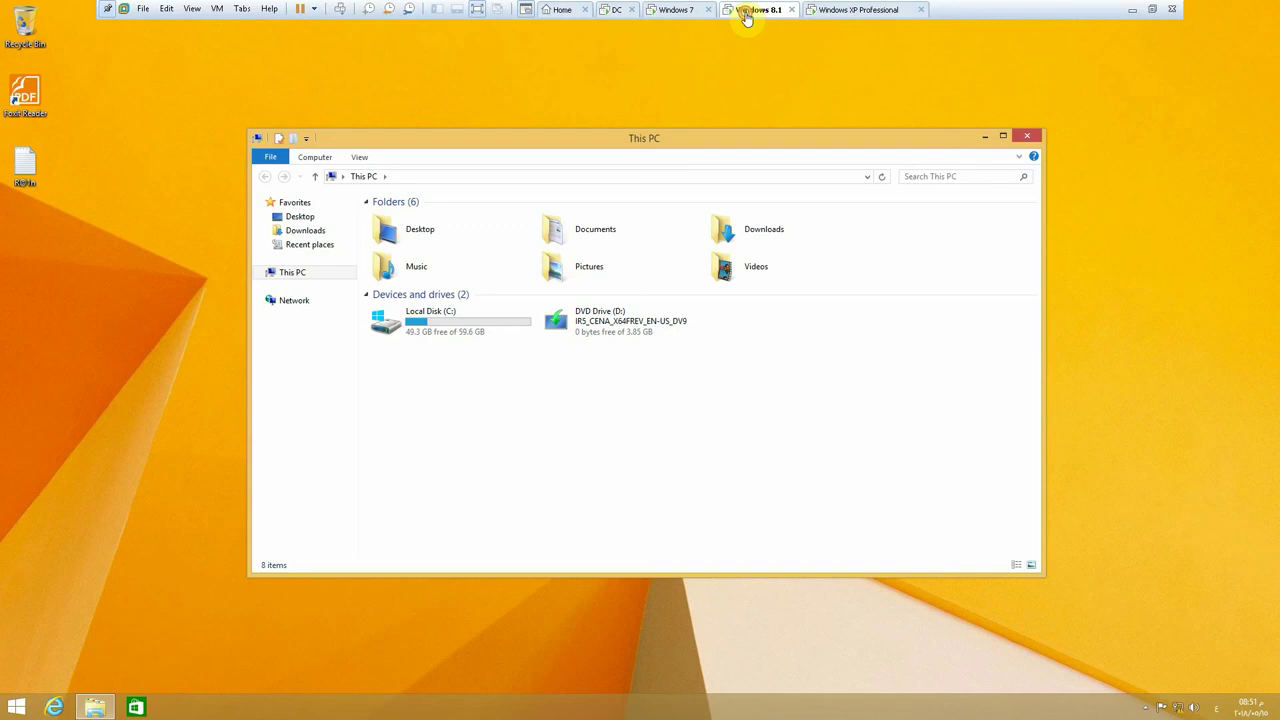
{"action": "left_click", "coordinate": [440, 320]}
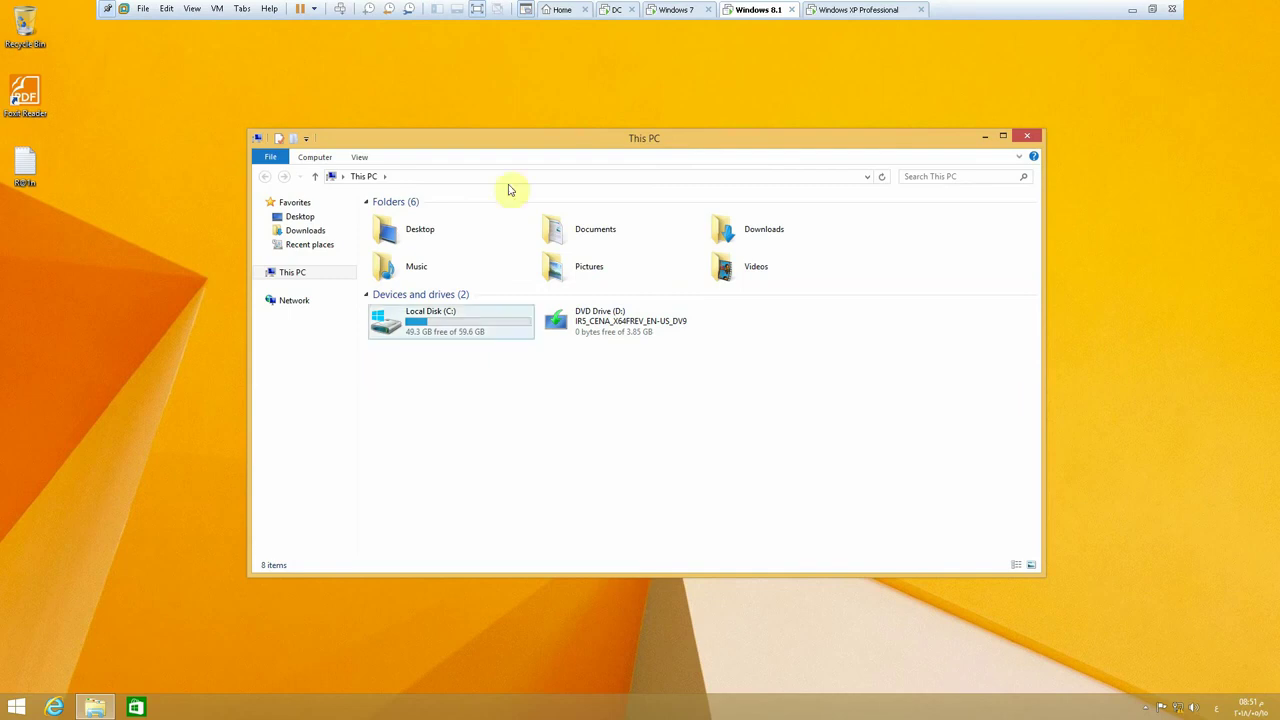
{"action": "left_click", "coordinate": [671, 9]}
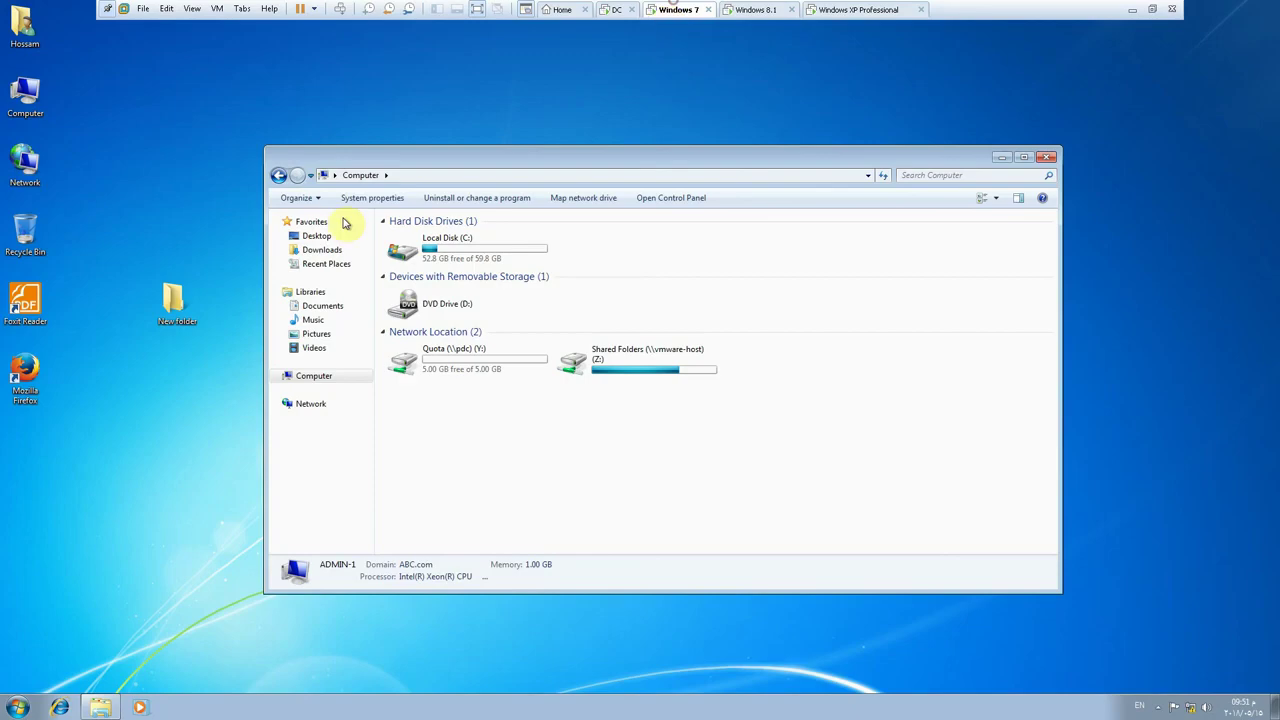
{"action": "left_click", "coordinate": [617, 10]}
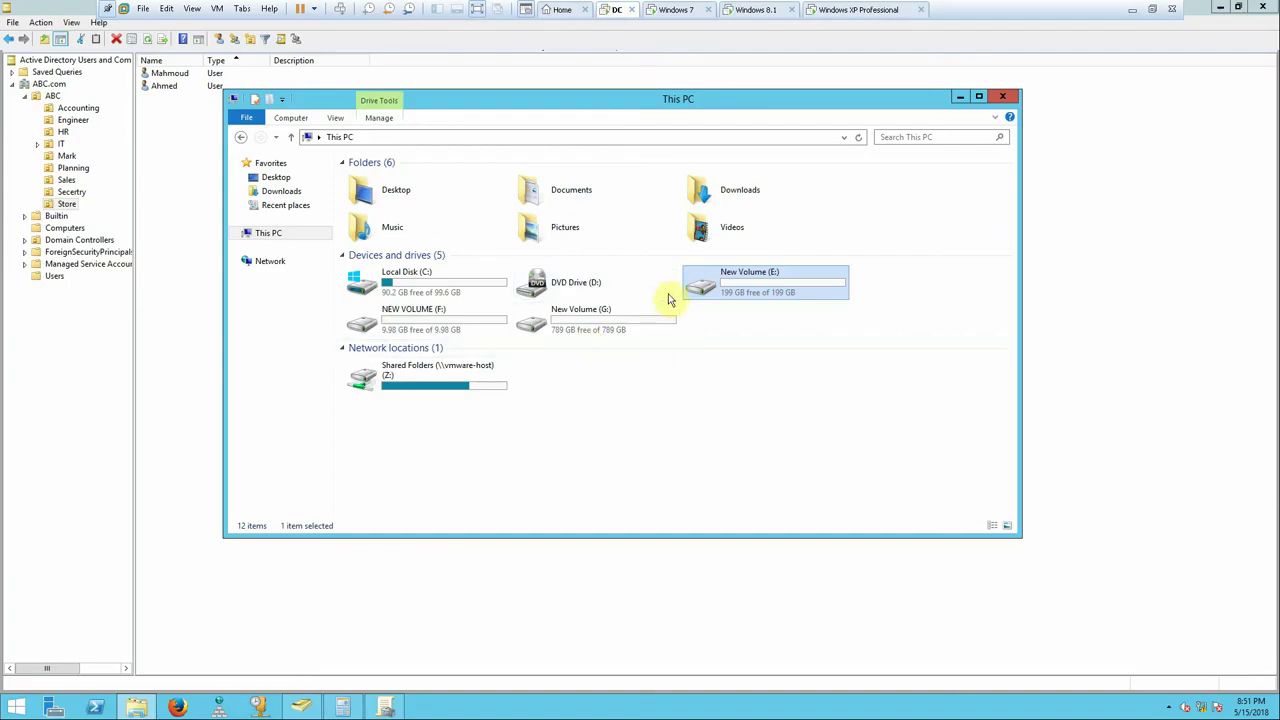
- Open drive E:'s Quota tab and view the per-user quota entries
{"action": "right_click", "coordinate": [703, 287]}
{"action": "left_click", "coordinate": [746, 542]}
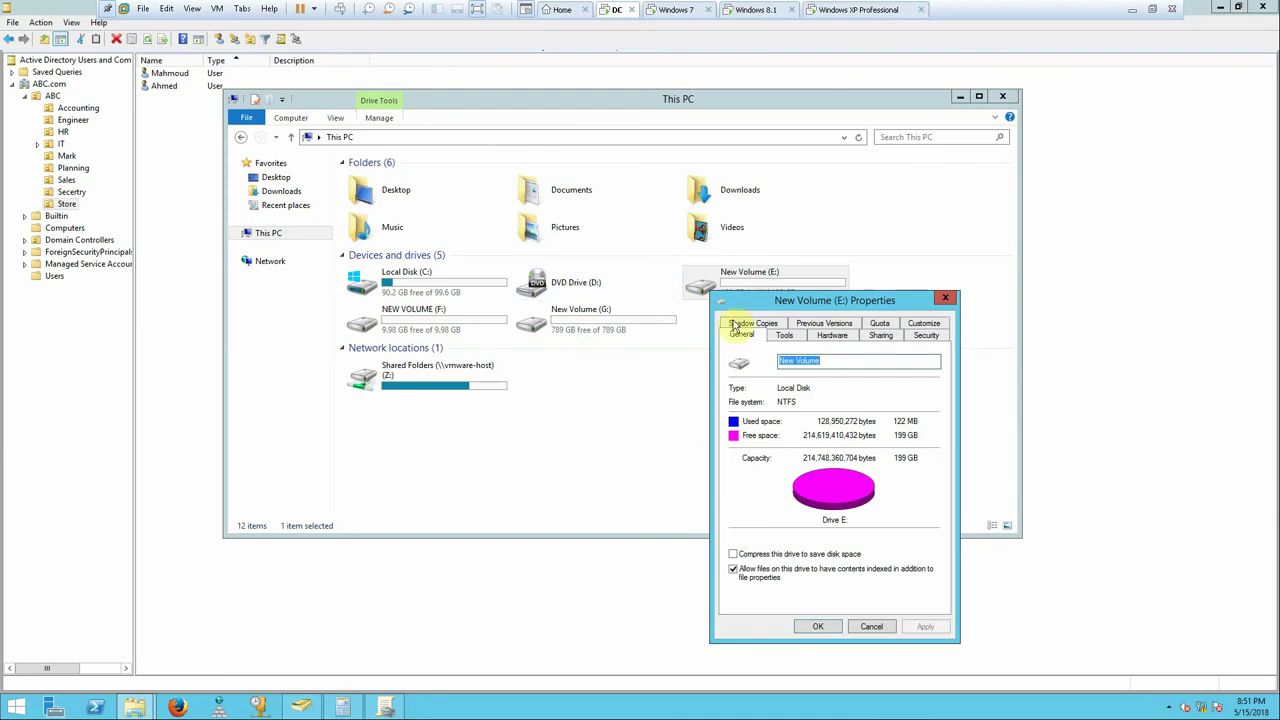
{"action": "left_click_drag", "start_coordinate": [740, 300], "coordinate": [641, 203]}
{"action": "left_click", "coordinate": [781, 238]}
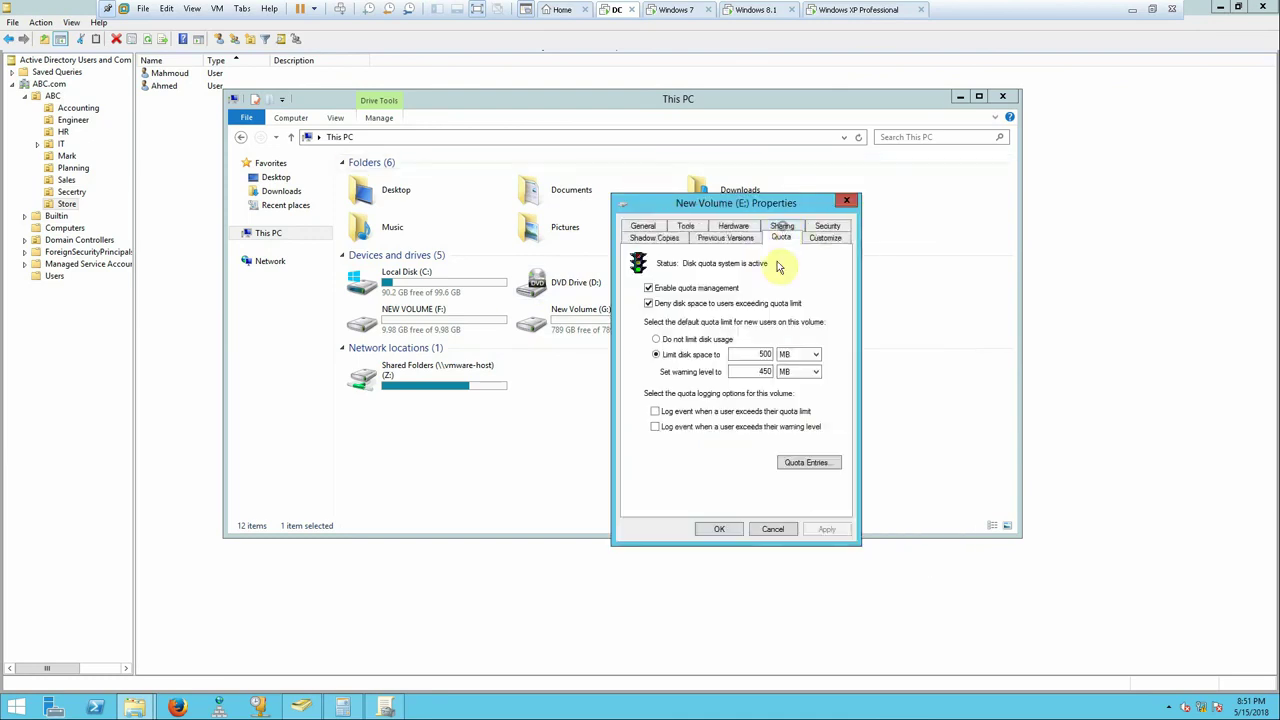
{"action": "left_click", "coordinate": [808, 462]}
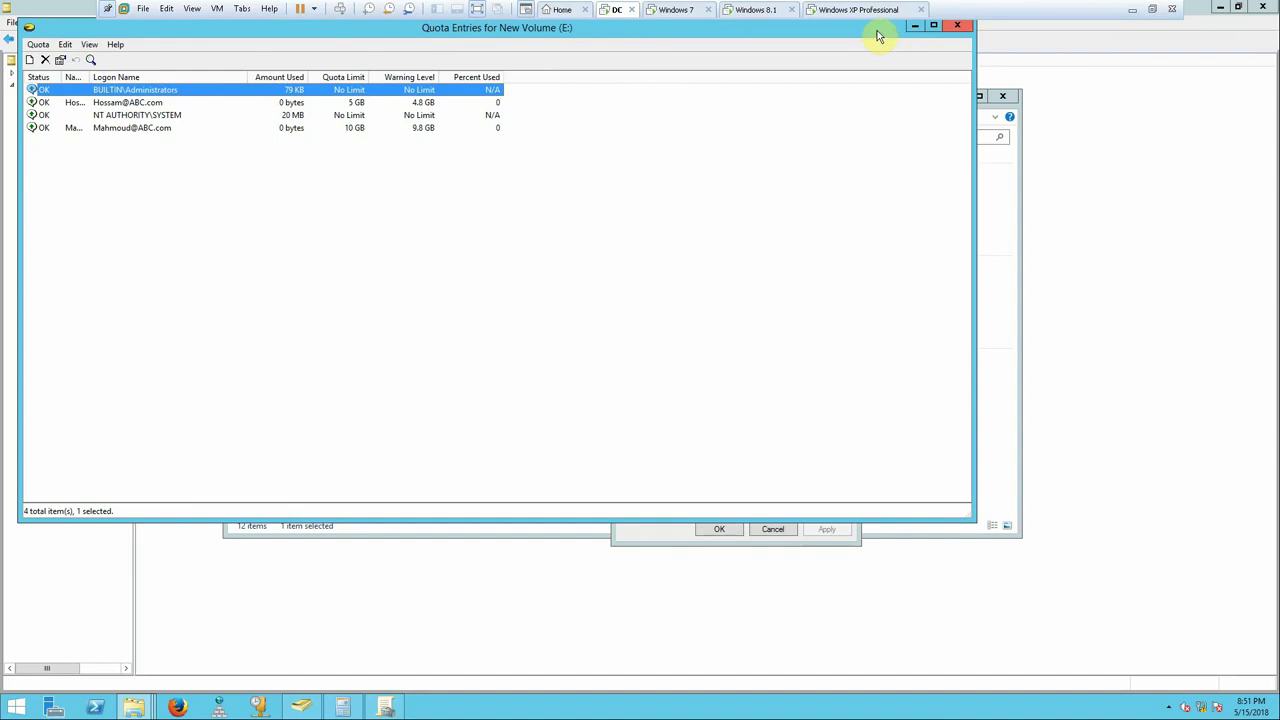
- Check the HR unit's users in Active Directory Users and Computers, then switch to Windows 7
{"action": "left_click", "coordinate": [300, 706]}
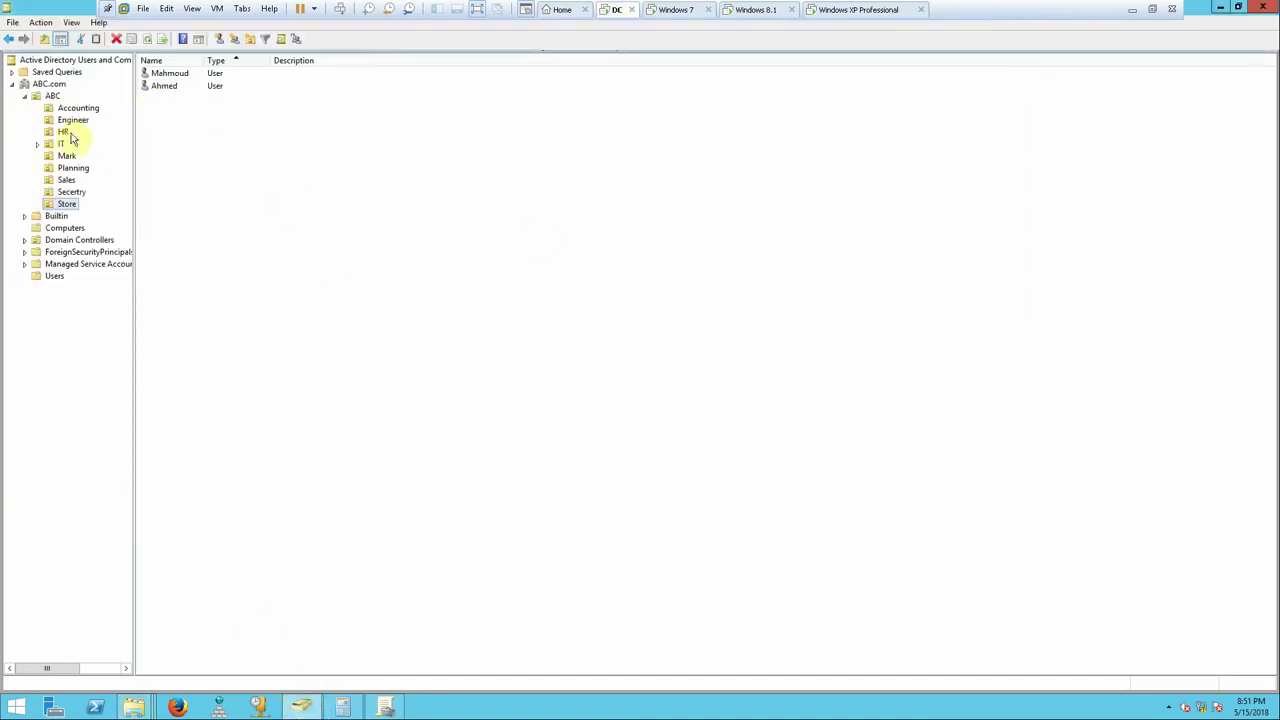
{"action": "left_click", "coordinate": [62, 132]}
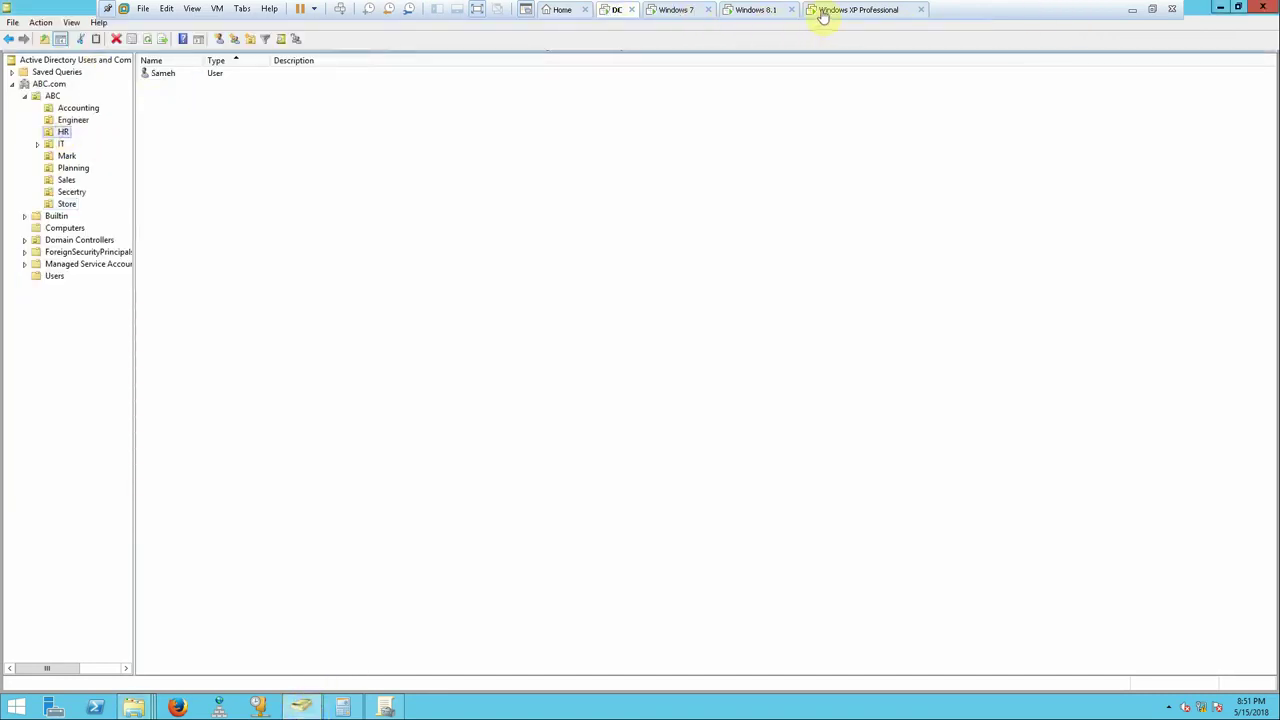
{"action": "left_click", "coordinate": [677, 12]}
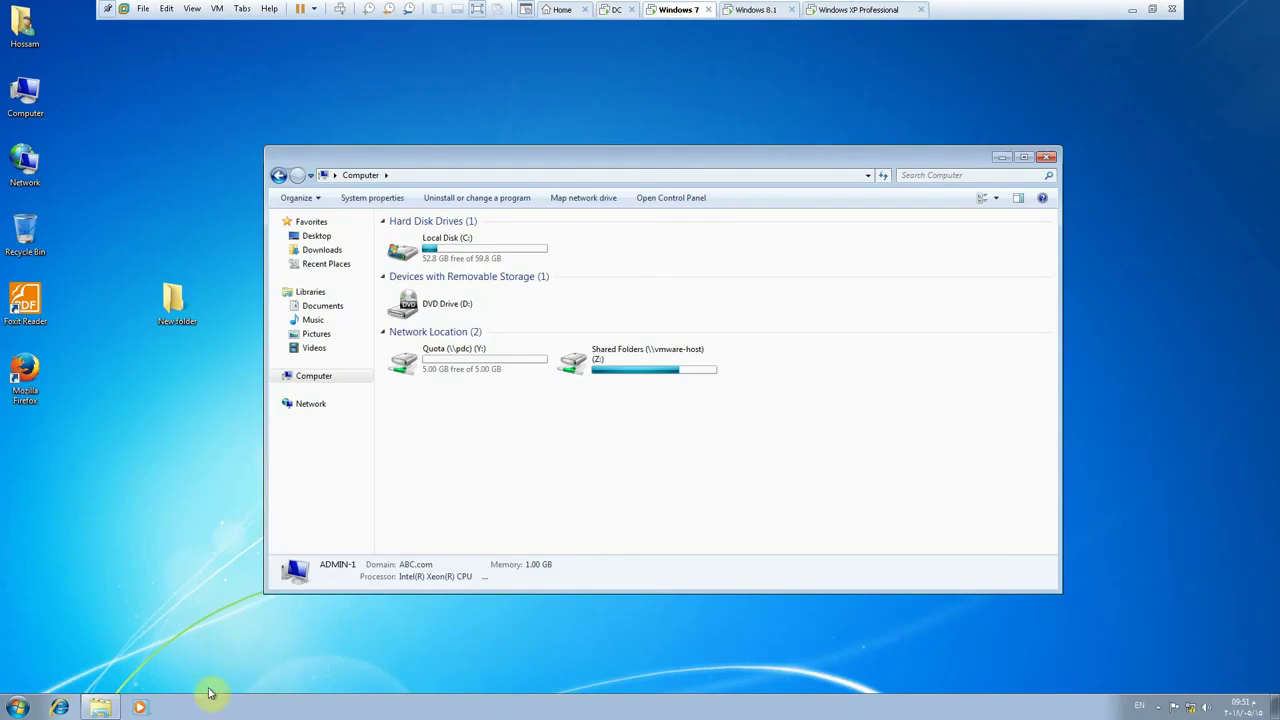
- Log off Windows 7 and sign back in as another domain user
{"action": "left_click", "coordinate": [17, 707]}
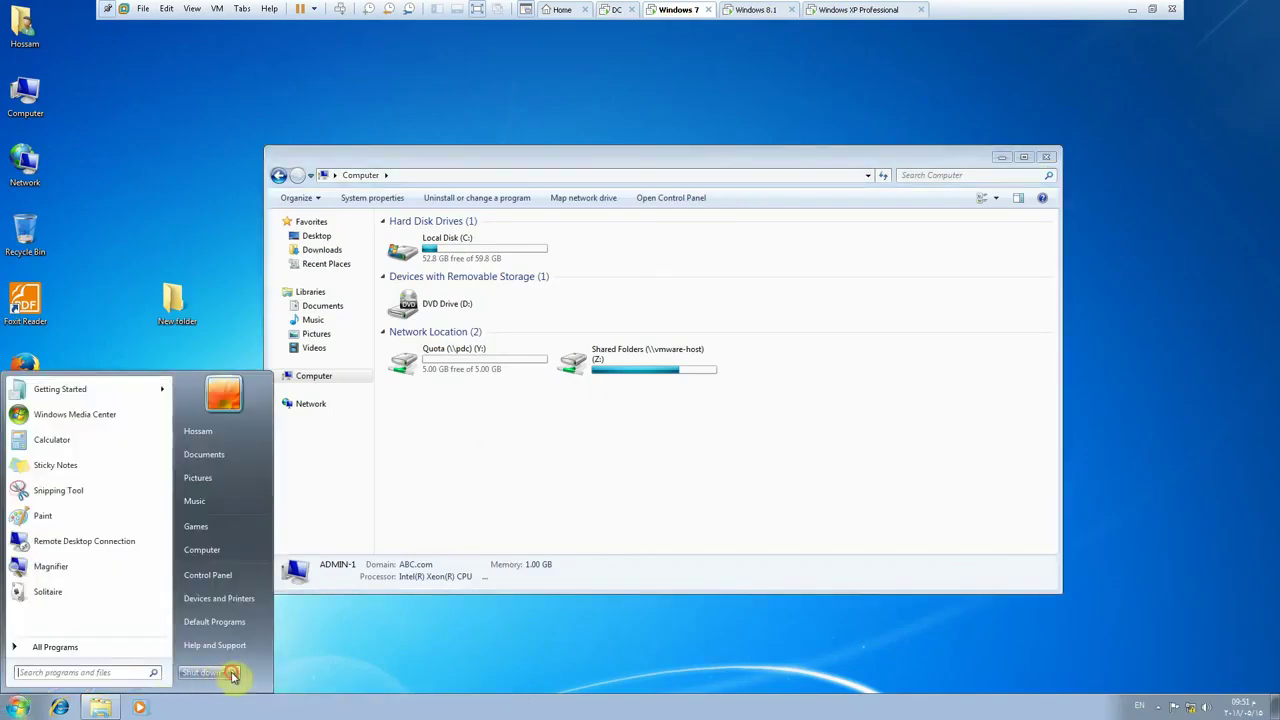
{"action": "left_click", "coordinate": [232, 673]}
{"action": "left_click", "coordinate": [268, 624]}
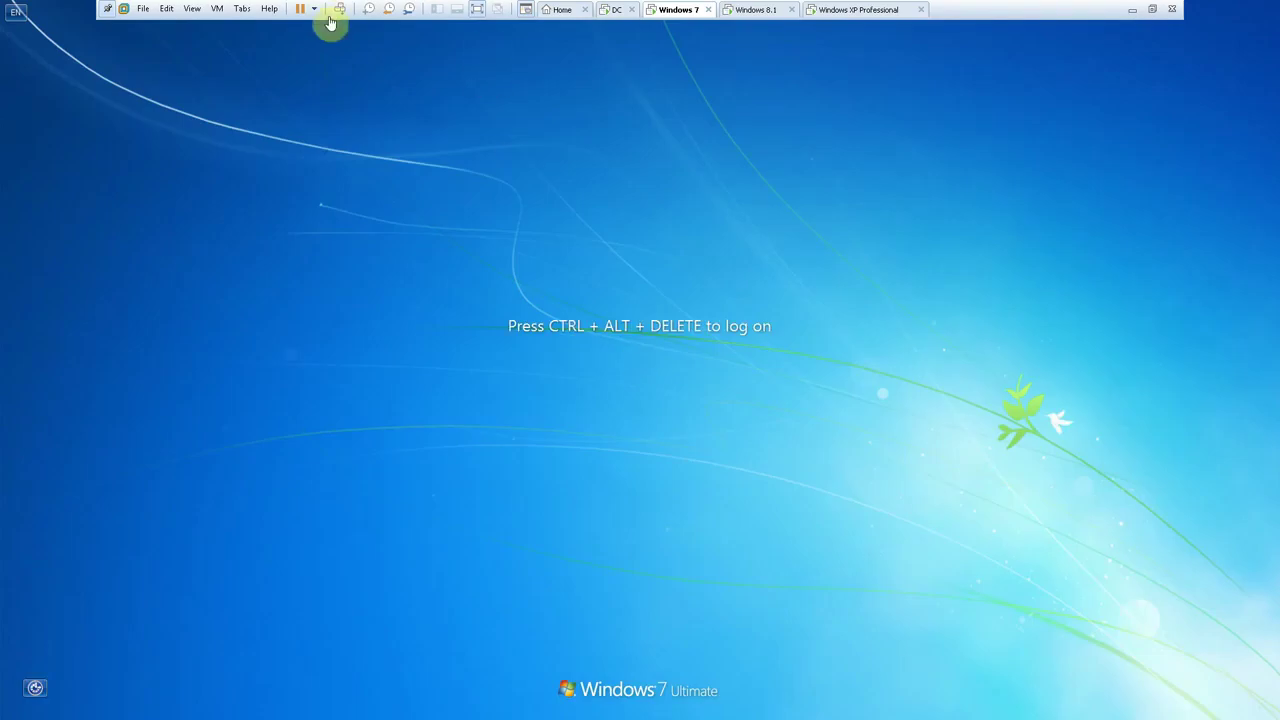
{"action": "left_click", "coordinate": [340, 9]}
{"action": "left_click", "coordinate": [634, 487]}
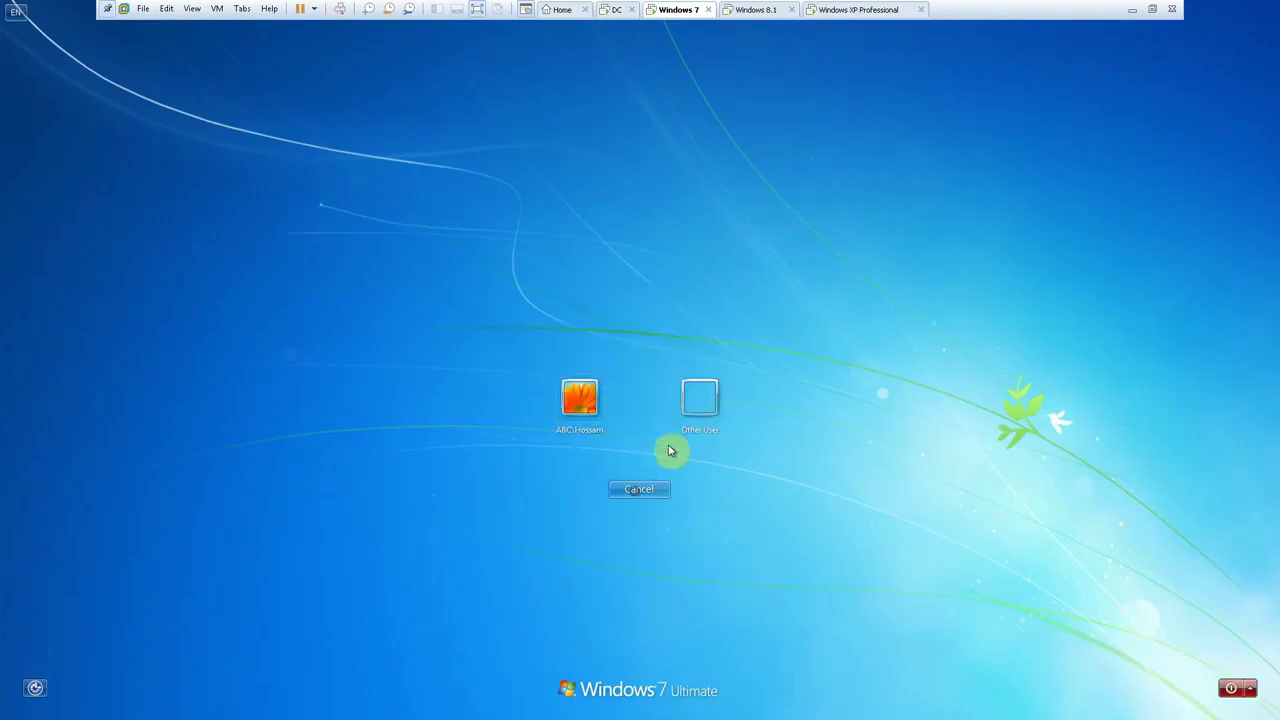
{"action": "left_click", "coordinate": [694, 407]}
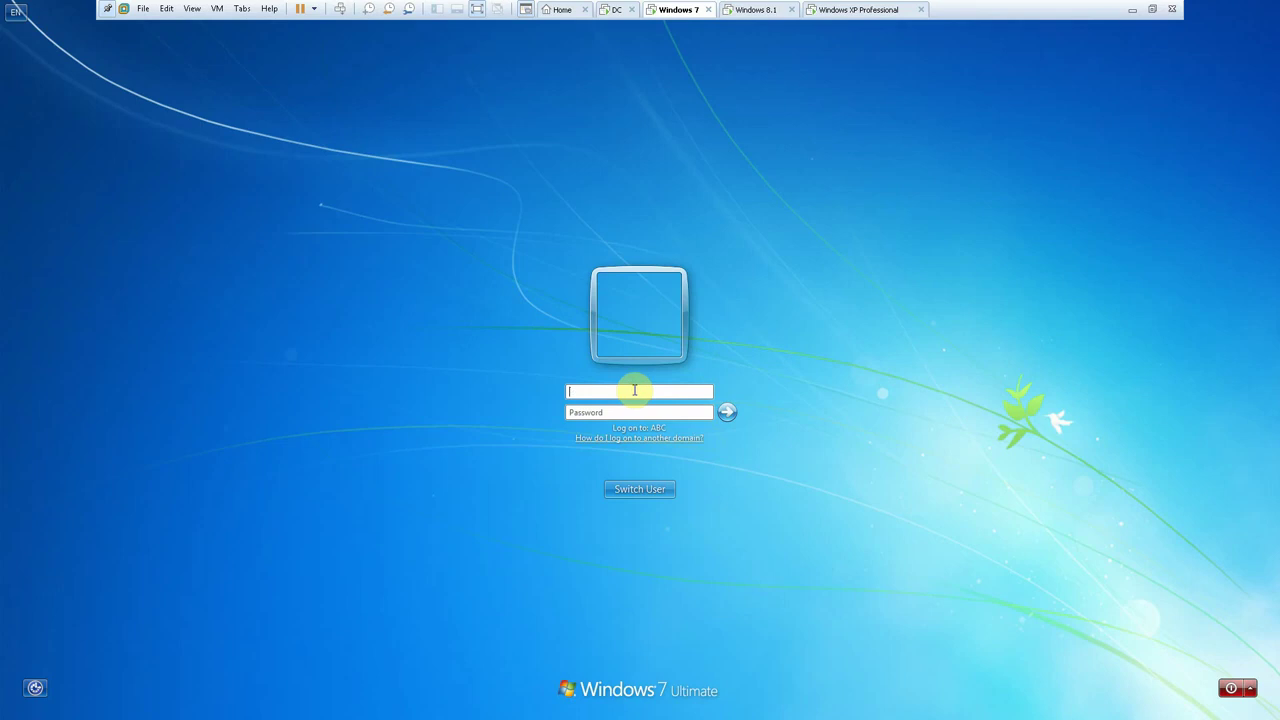
{"action": "type", "text": "sameh"}
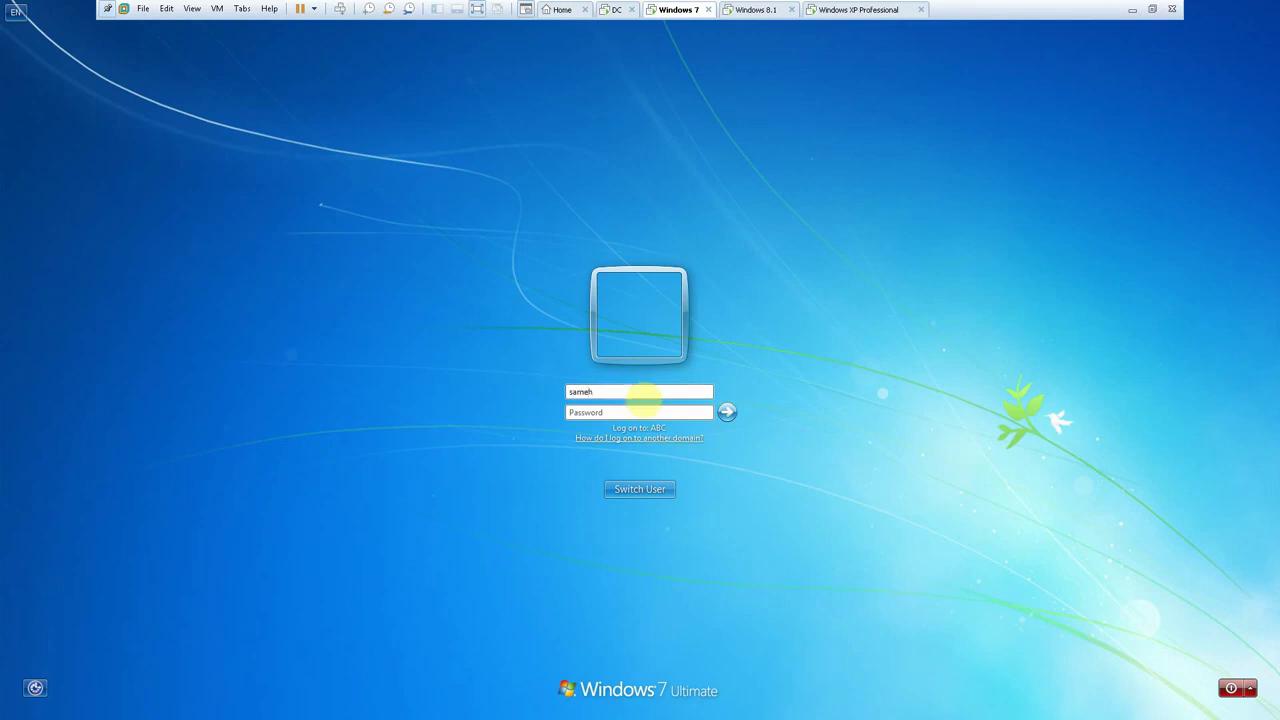
{"action": "key", "text": "Return"}
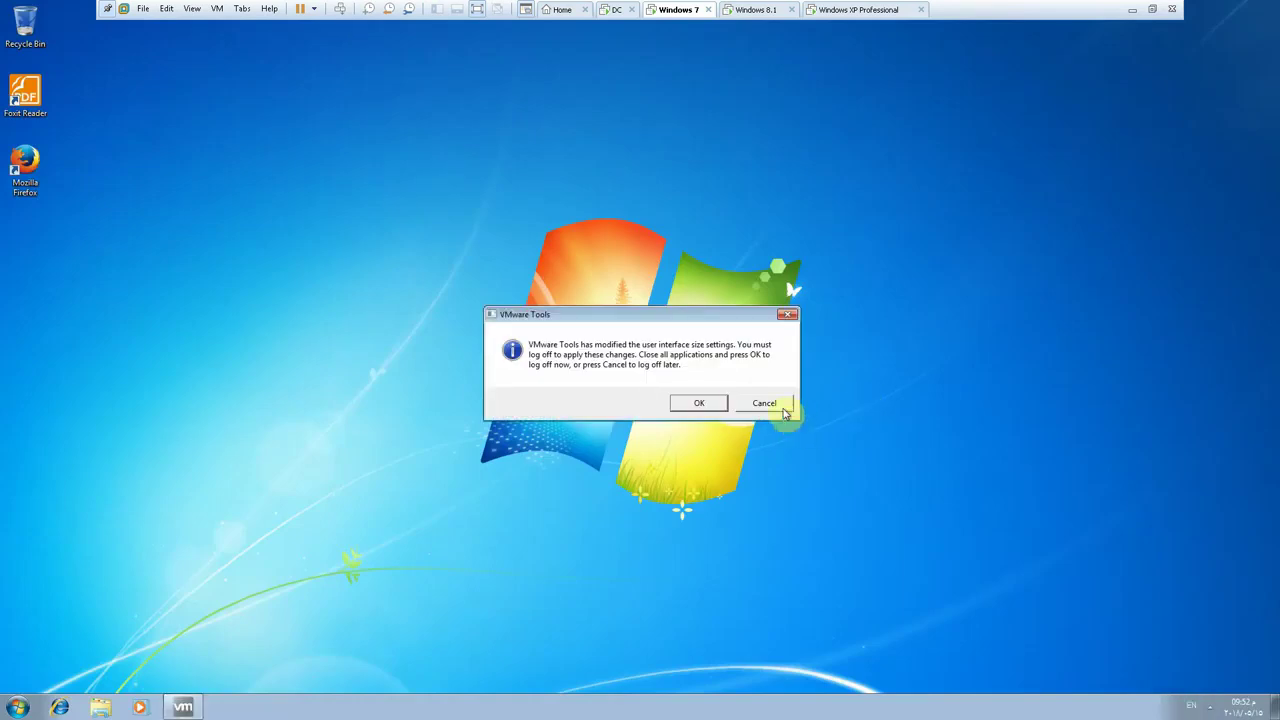
- Dismiss the VMware Tools prompt and refresh the Computer view listing C:, D: and Z:
{"action": "left_click", "coordinate": [785, 411]}
{"action": "left_click", "coordinate": [101, 706]}
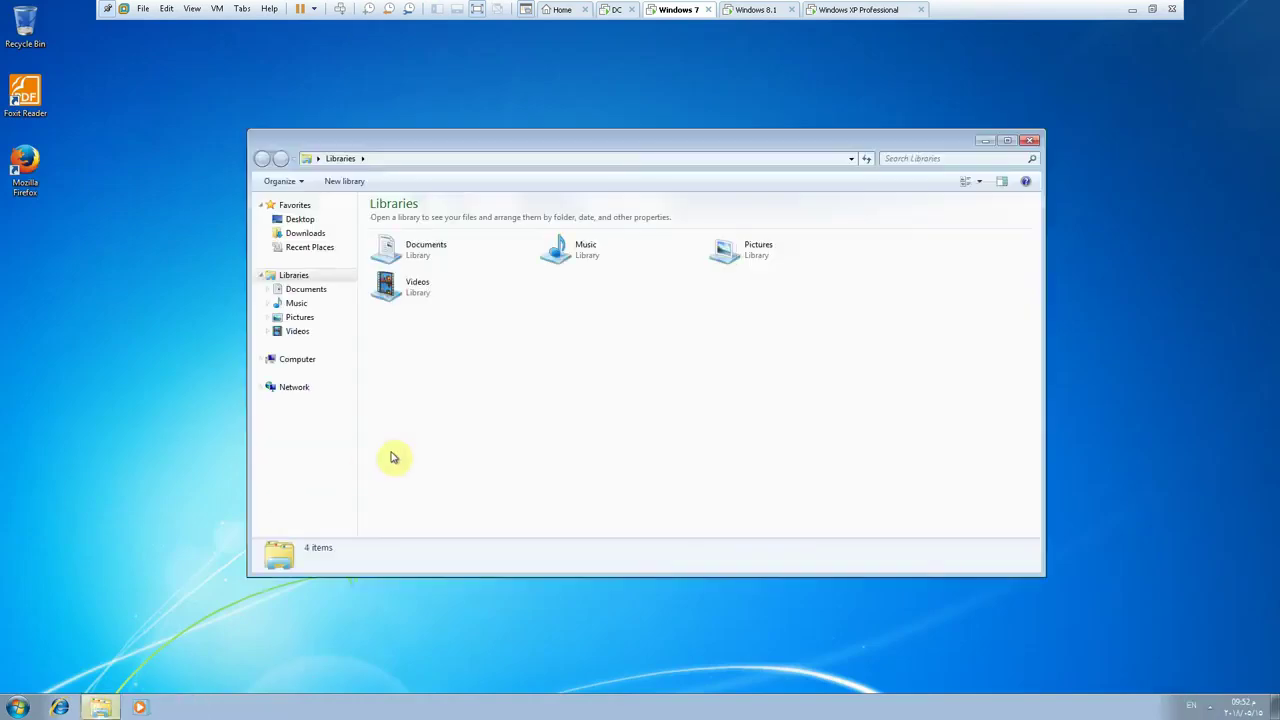
{"action": "left_click", "coordinate": [330, 360]}
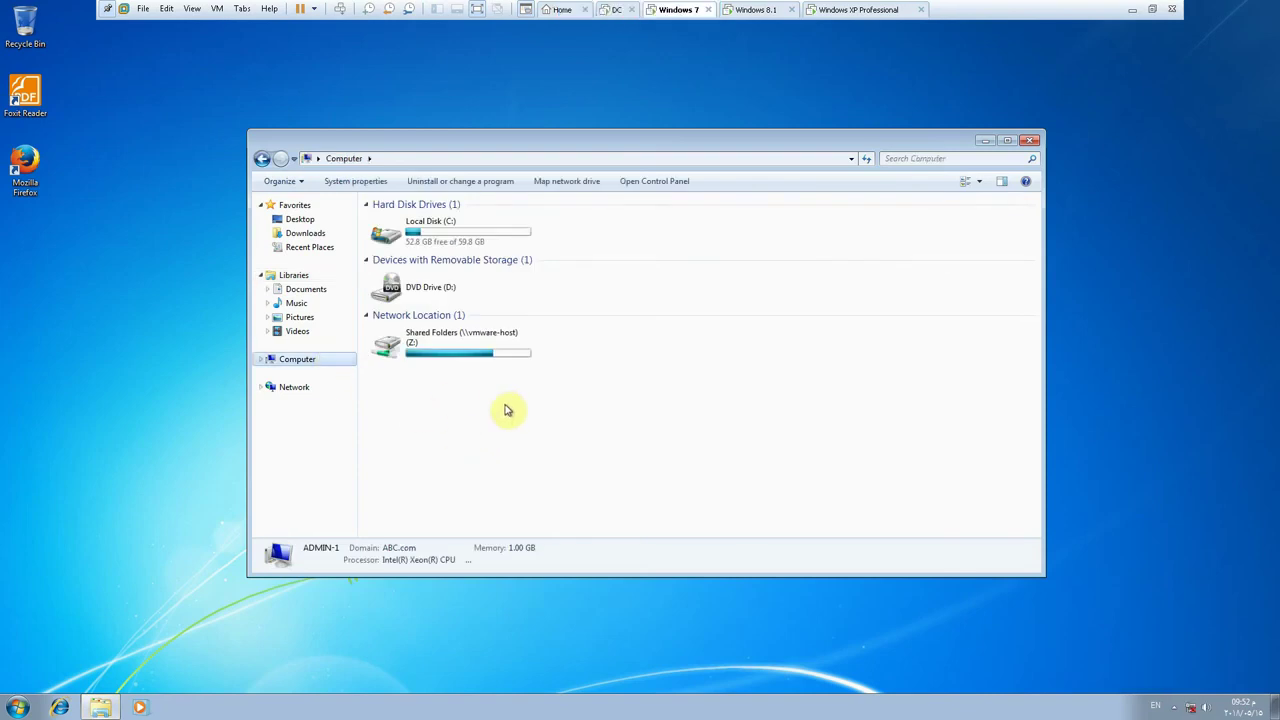
{"action": "right_click", "coordinate": [505, 408]}
{"action": "left_click", "coordinate": [563, 459]}
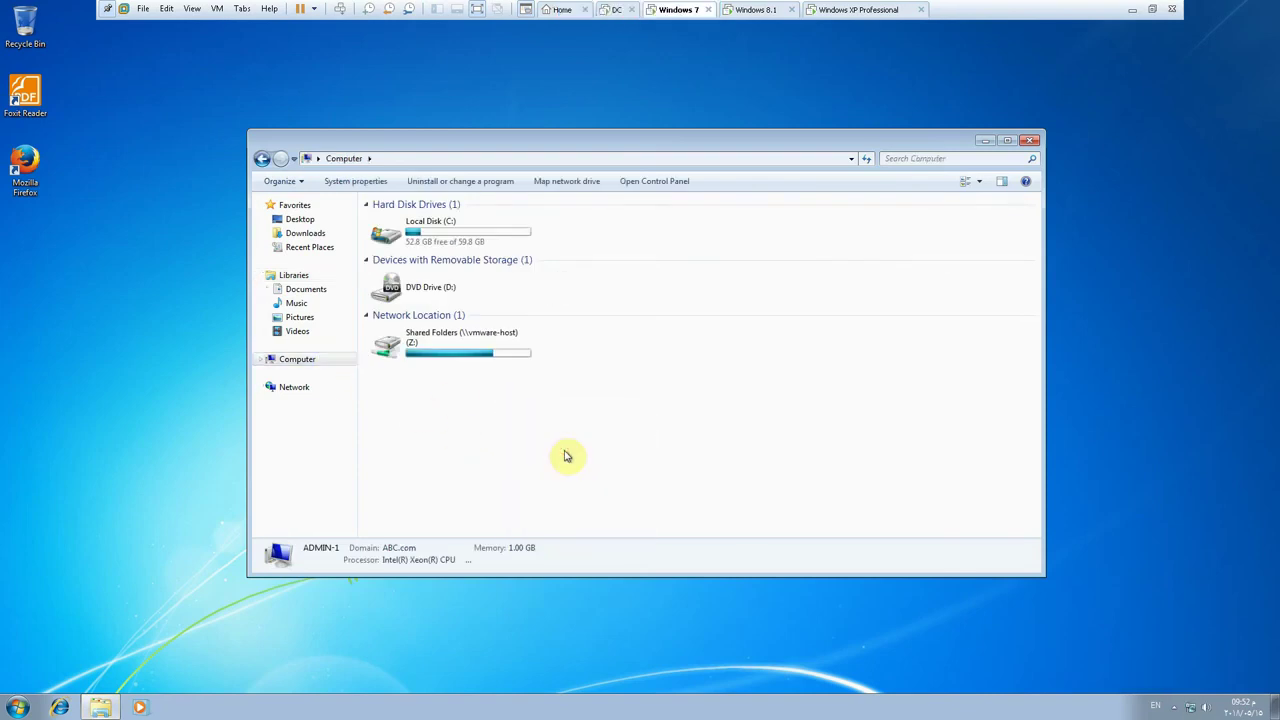
{"action": "key", "text": "super+r"}
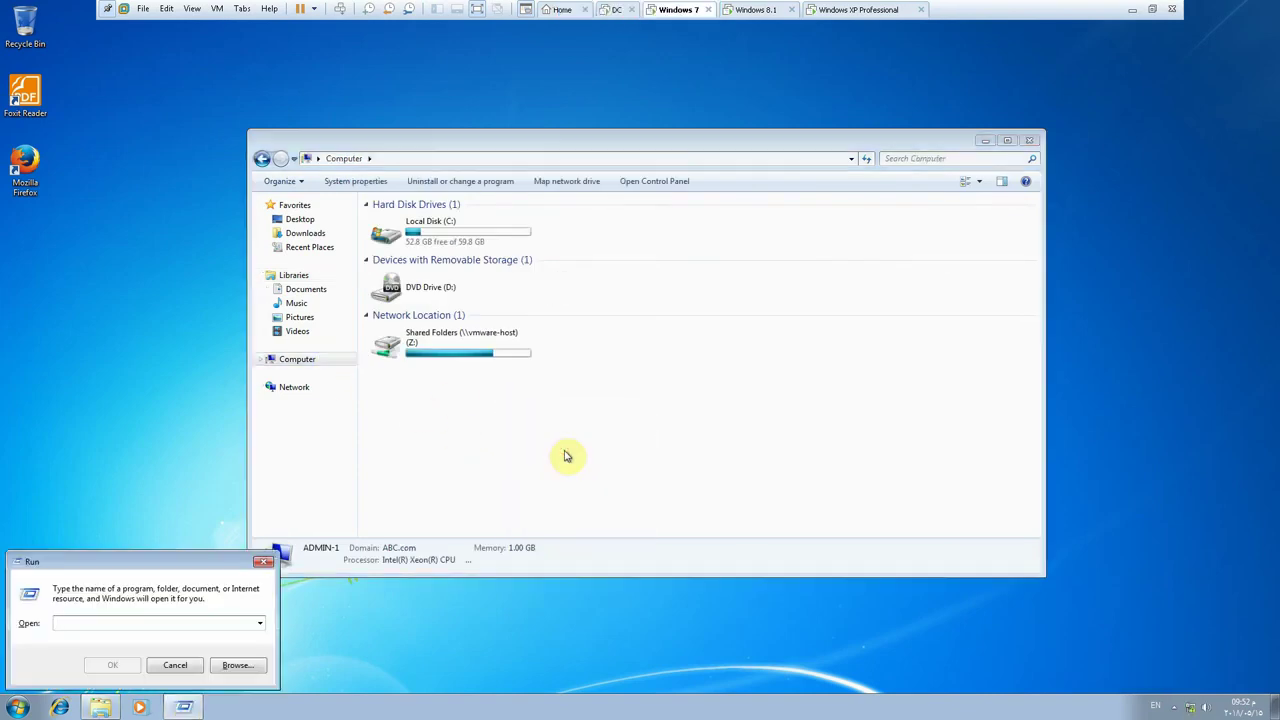
- Browse \\pdc, map its Quota share as drive Y:, and view it under Computer
{"action": "type", "text": "\\\\pdc"}
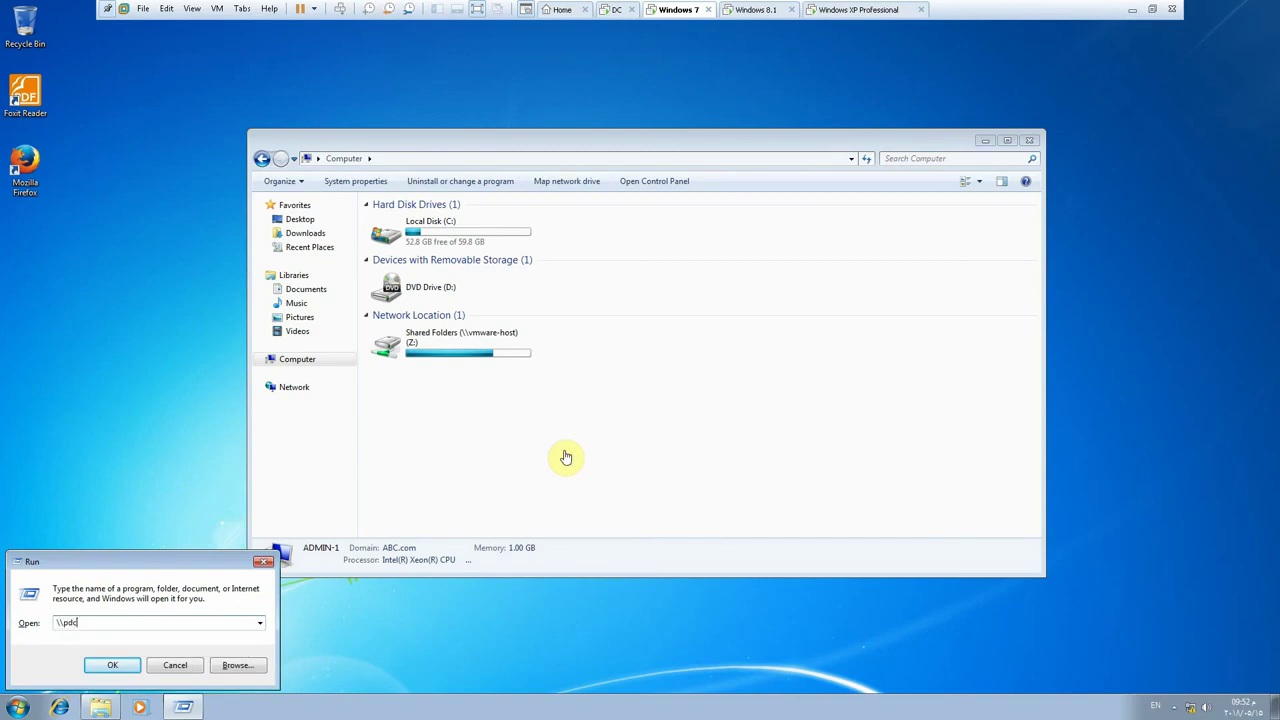
{"action": "key", "text": "Return"}
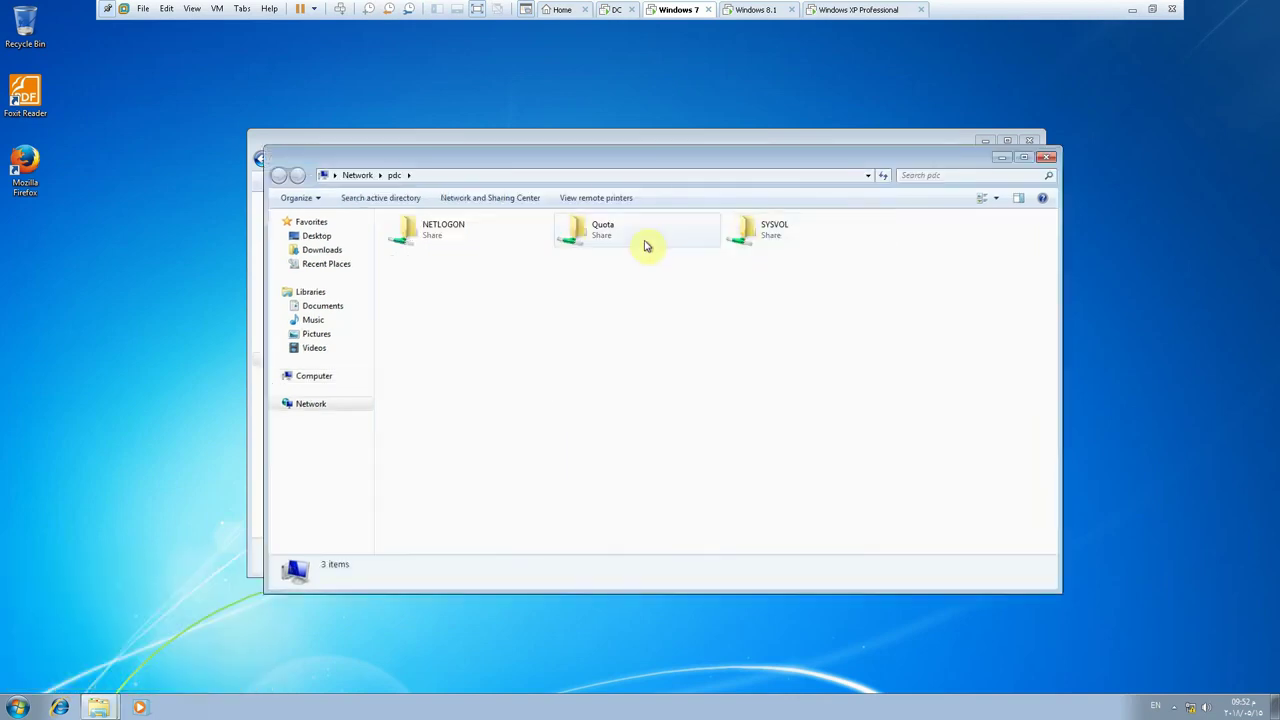
{"action": "left_click", "coordinate": [603, 233]}
{"action": "right_click", "coordinate": [603, 233]}
{"action": "left_click", "coordinate": [652, 361]}
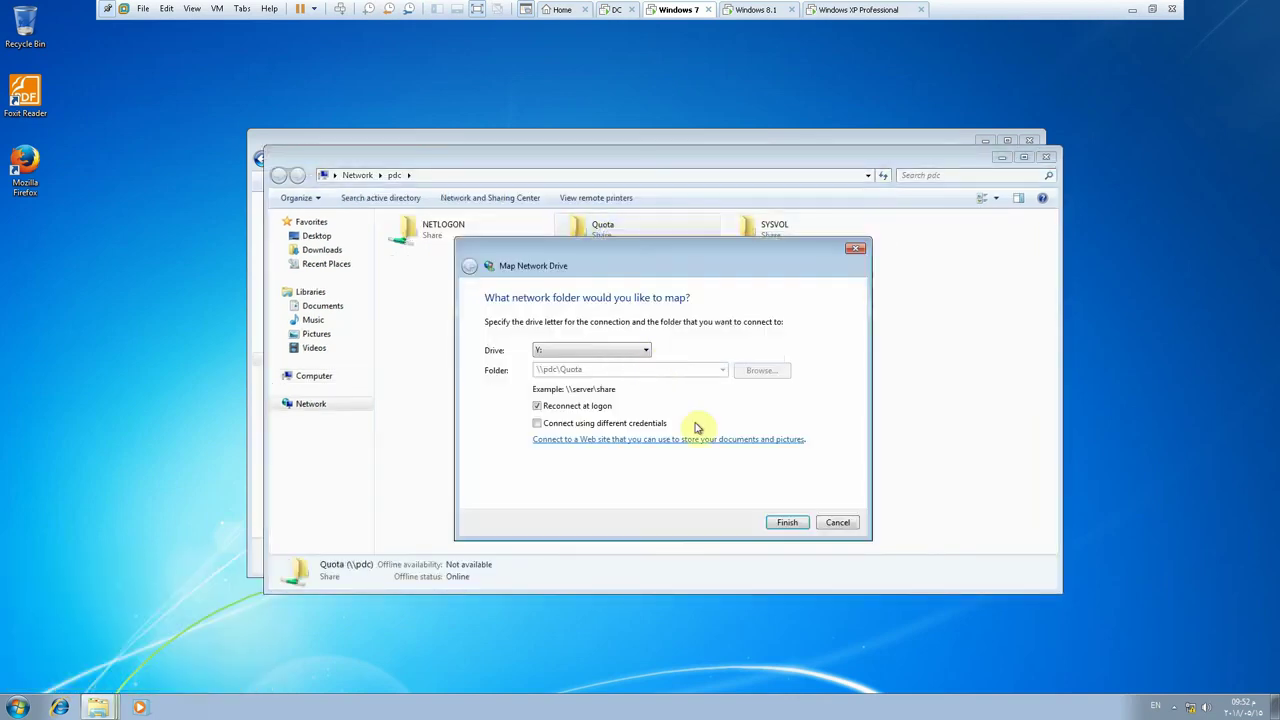
{"action": "left_click", "coordinate": [788, 523]}
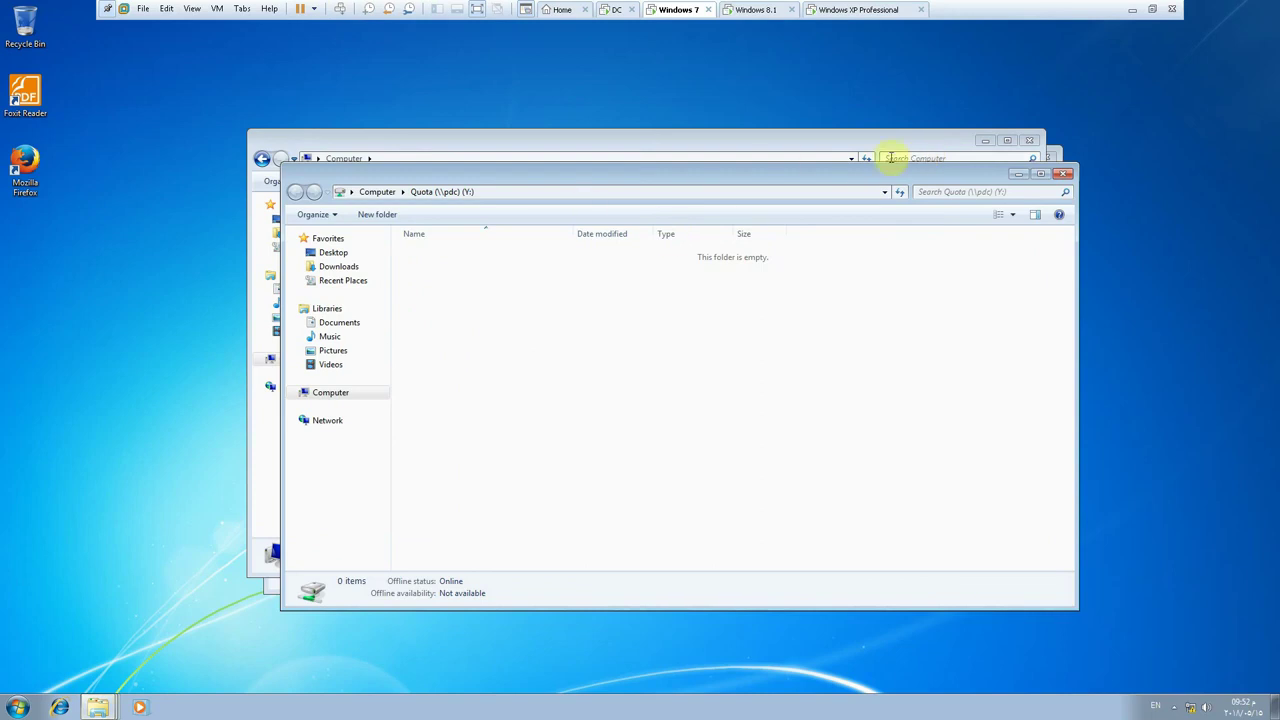
{"action": "left_click", "coordinate": [376, 192]}
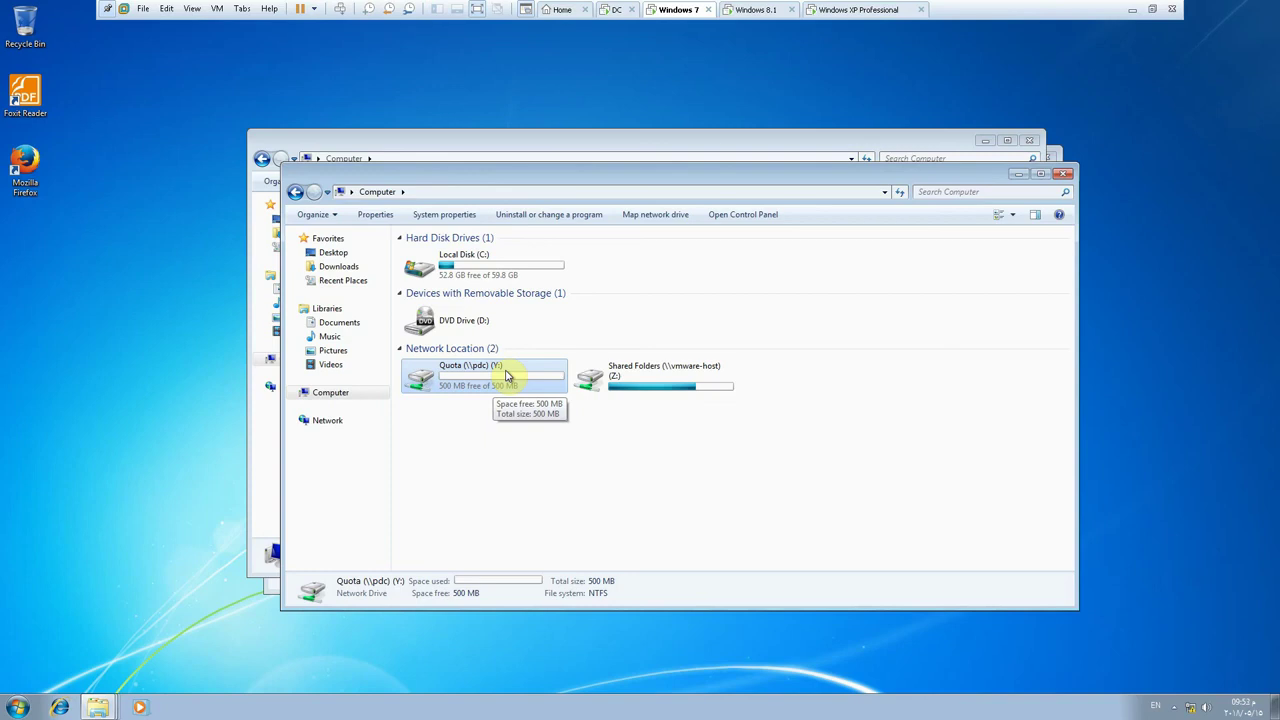
{"action": "left_click", "coordinate": [610, 10]}
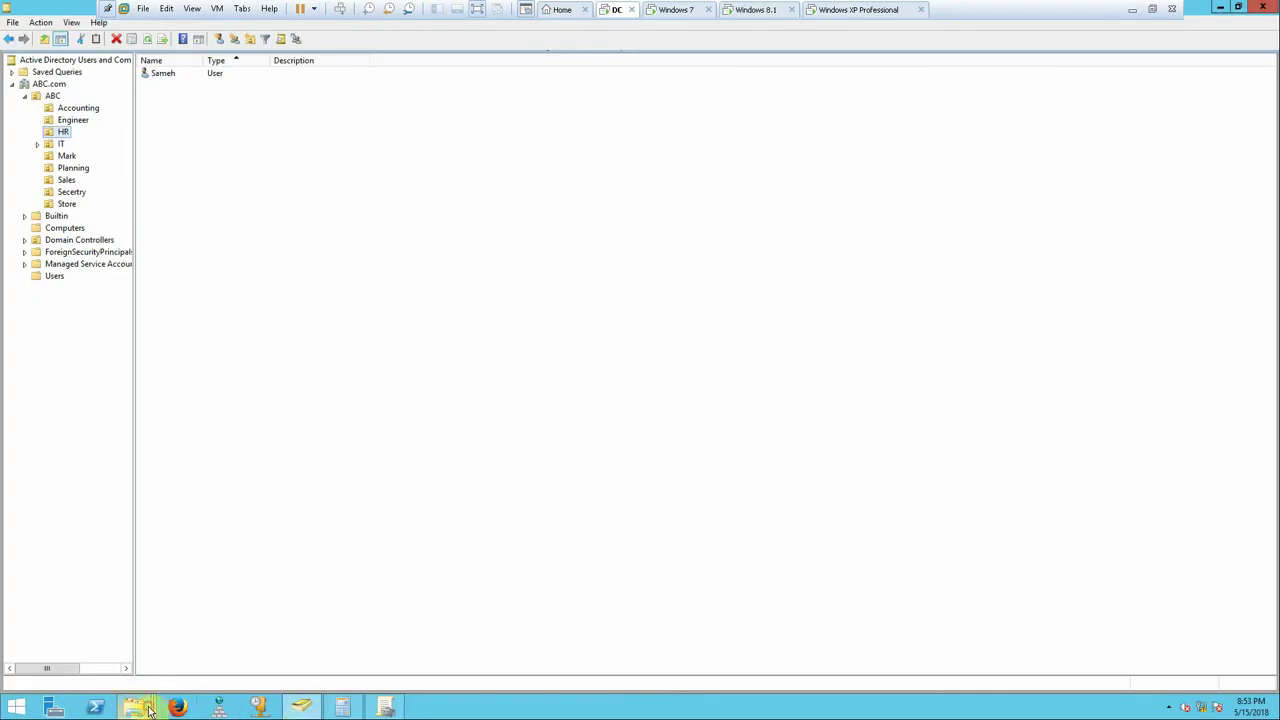
- Review the per-user quota entries in New Volume (E:) Properties
{"action": "mouse_move", "coordinate": [145, 705]}
{"action": "left_click", "coordinate": [130, 650]}
{"action": "right_click", "coordinate": [716, 286]}
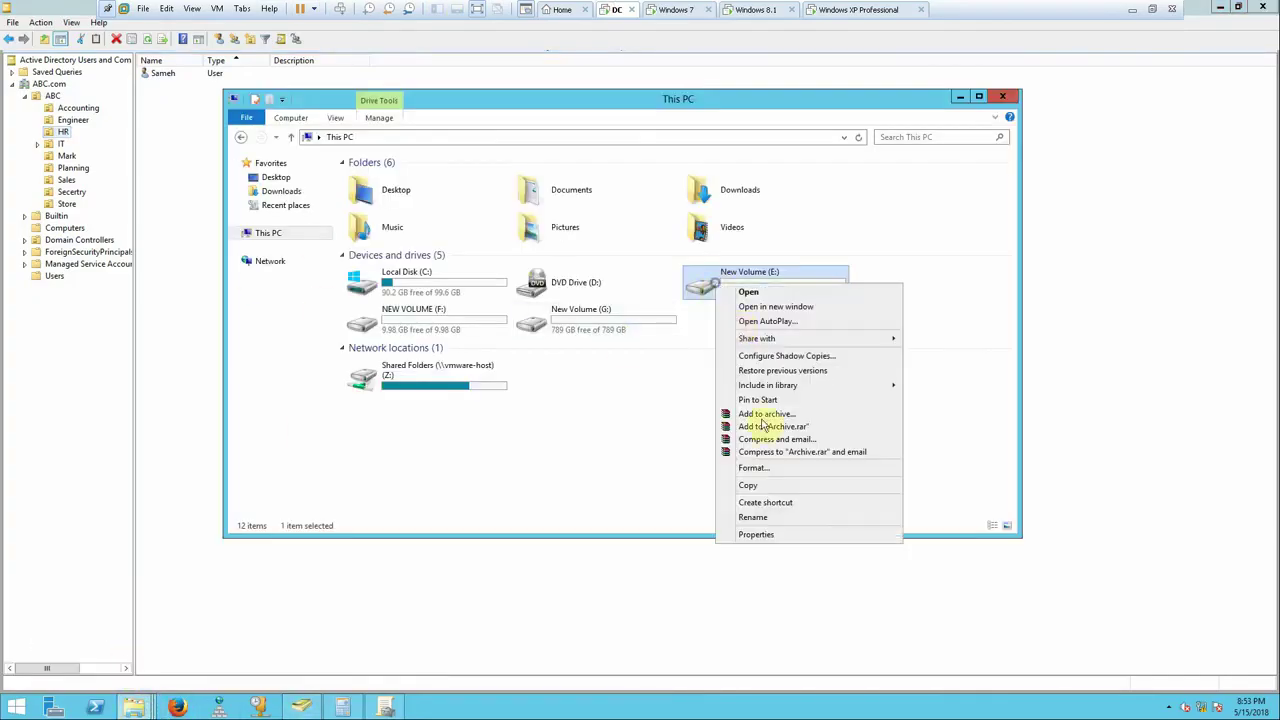
{"action": "left_click", "coordinate": [770, 535]}
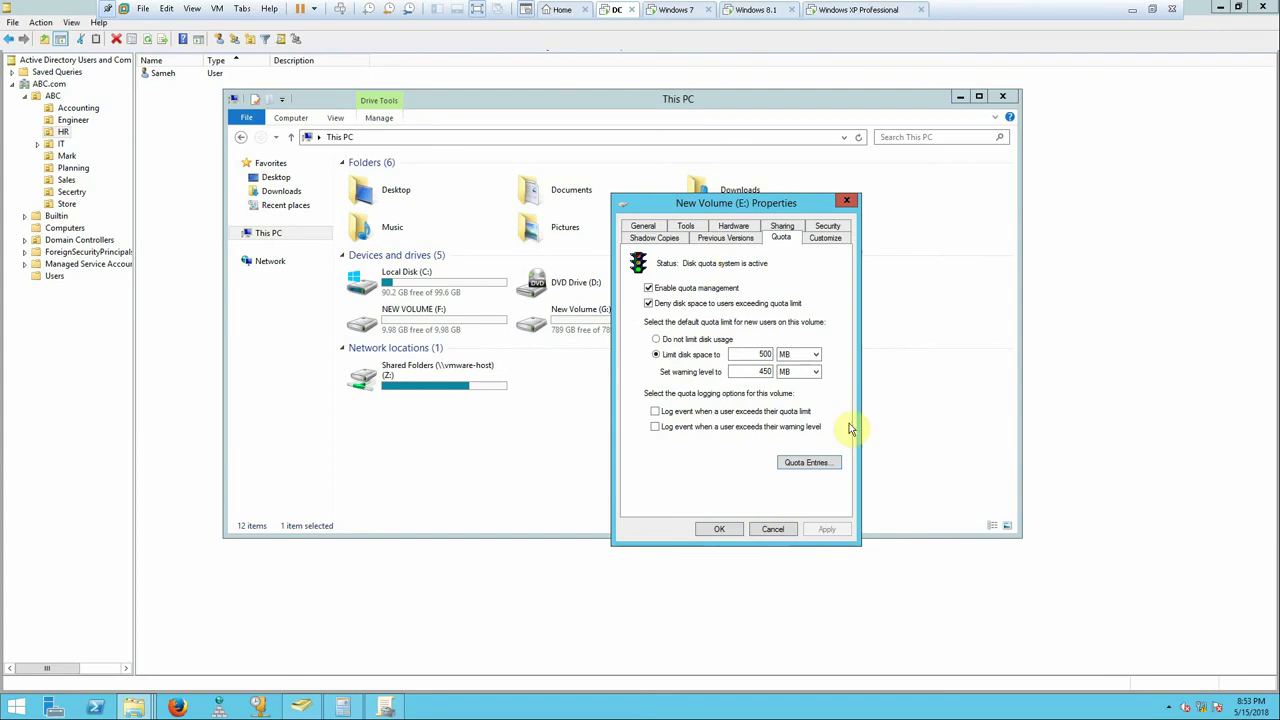
{"action": "left_click", "coordinate": [805, 463]}
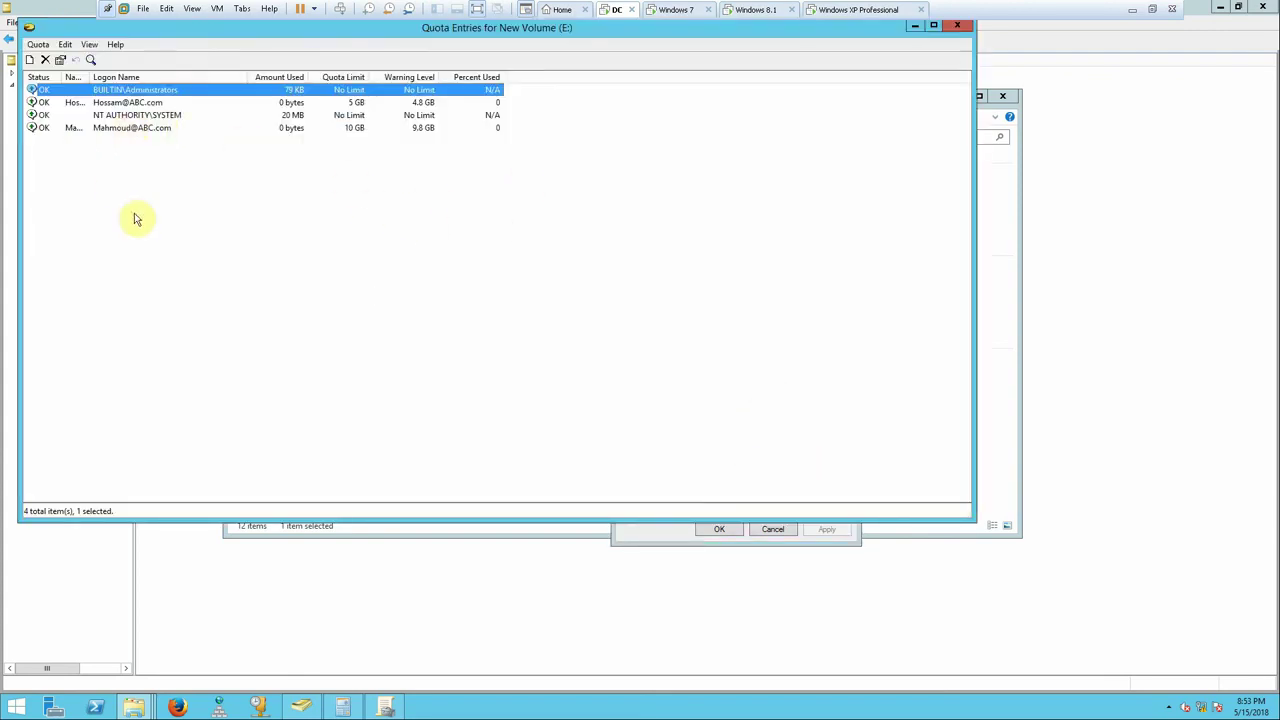
{"action": "left_click", "coordinate": [322, 102]}
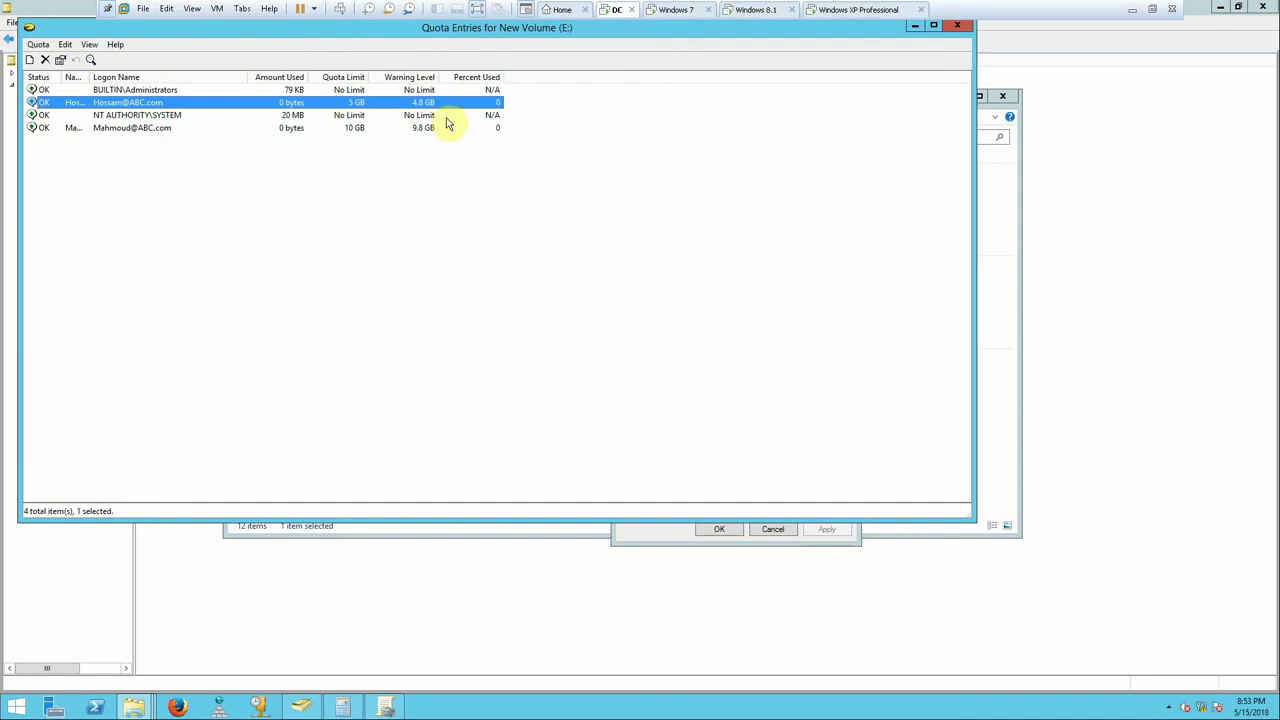
{"action": "left_click", "coordinate": [952, 37]}
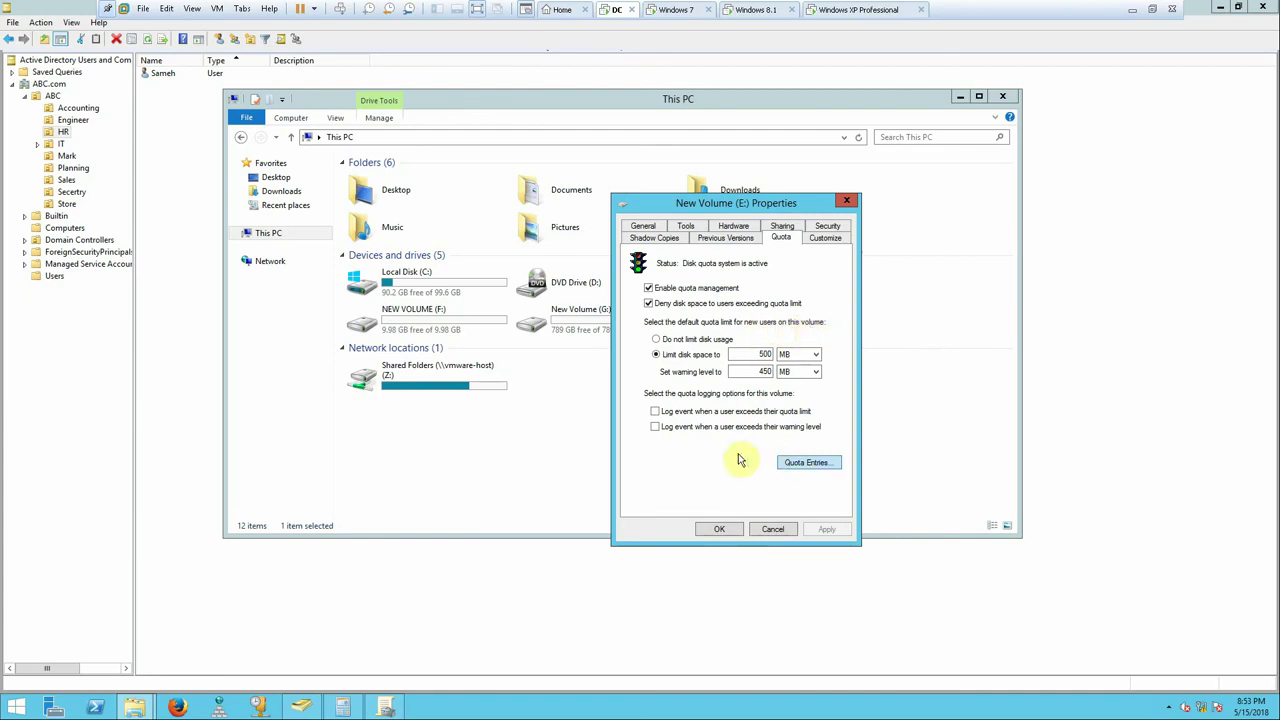
- Check the Windows 7 client, then view the Accounting OU in Active Directory Users and Computers
{"action": "left_click", "coordinate": [672, 12]}
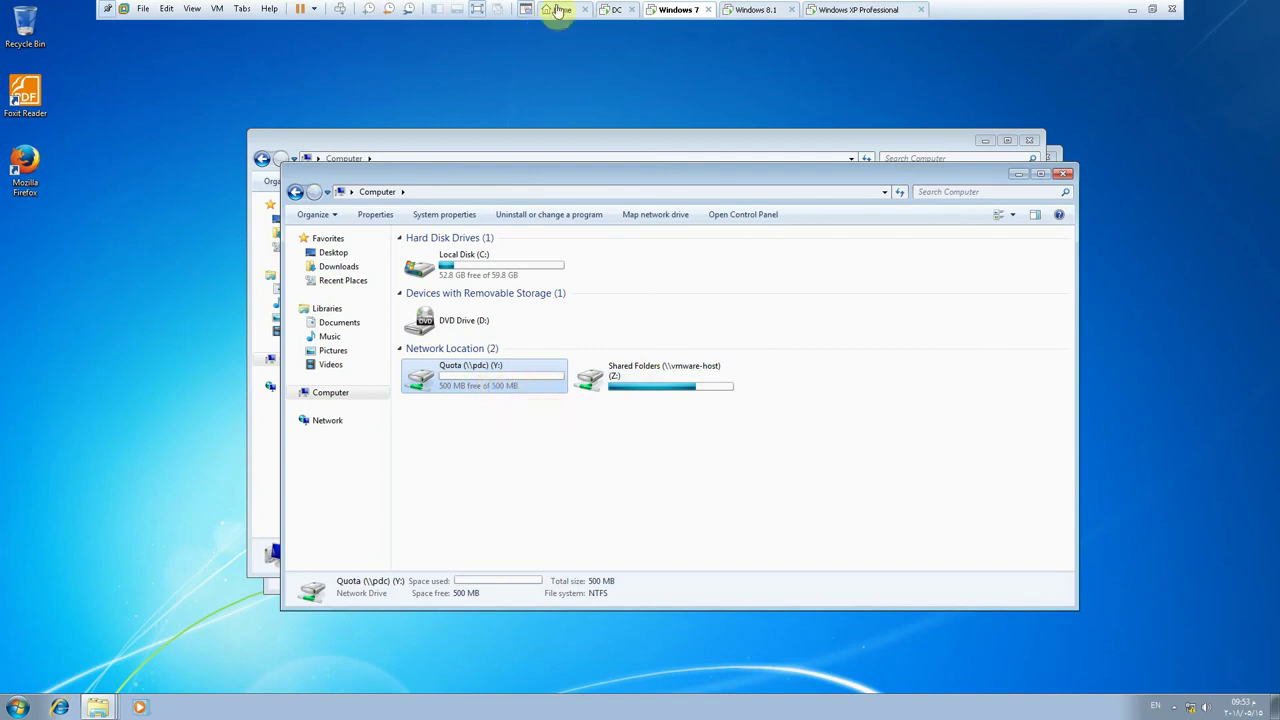
{"action": "left_click", "coordinate": [614, 10]}
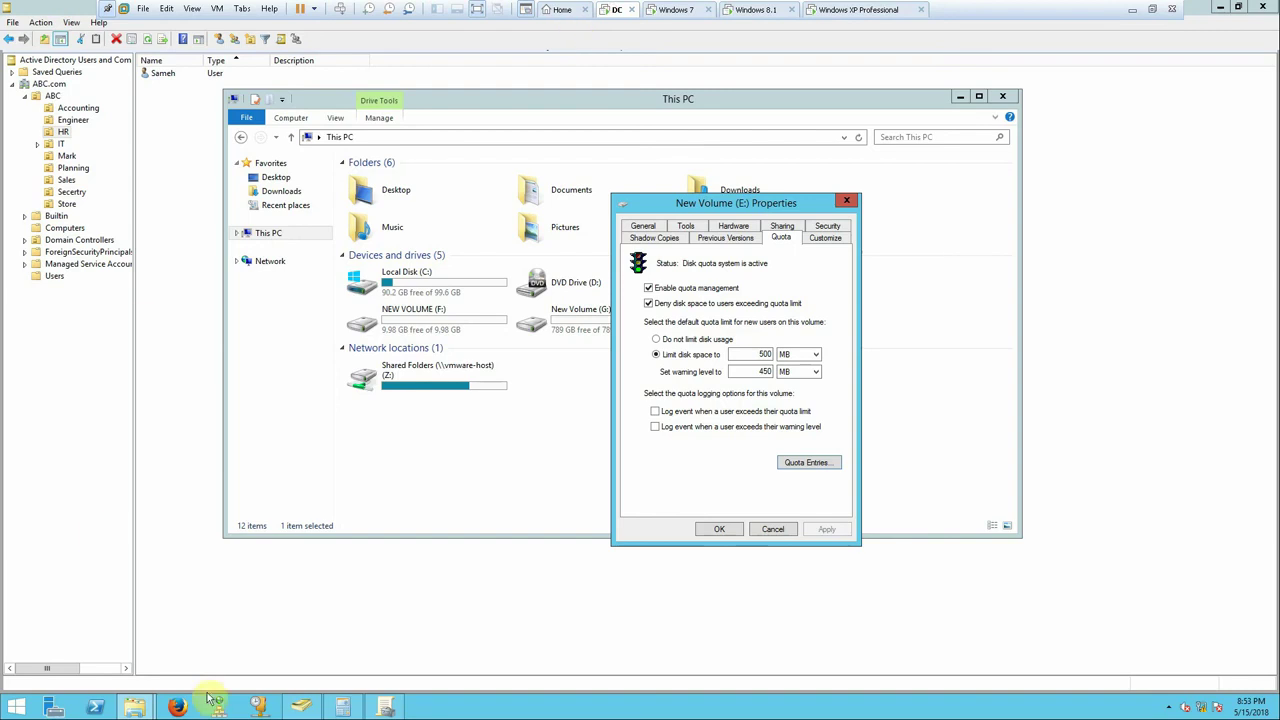
{"action": "left_click", "coordinate": [80, 121]}
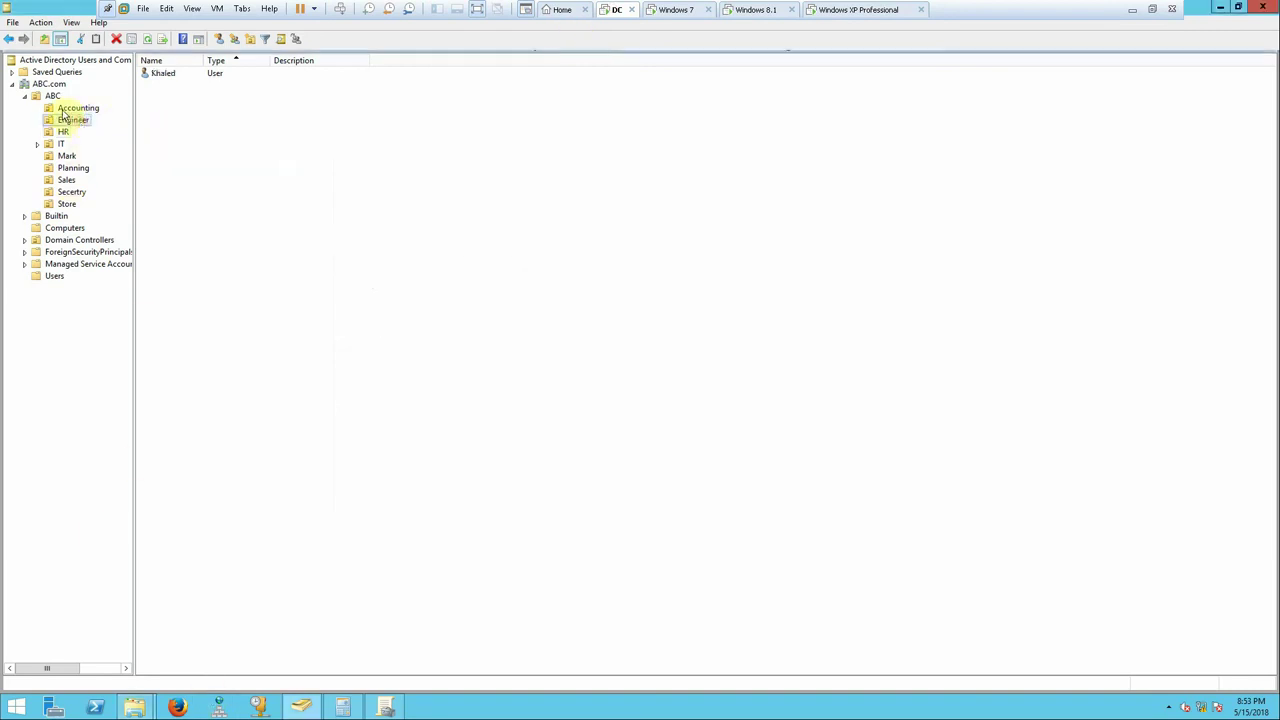
{"action": "left_click", "coordinate": [88, 108]}
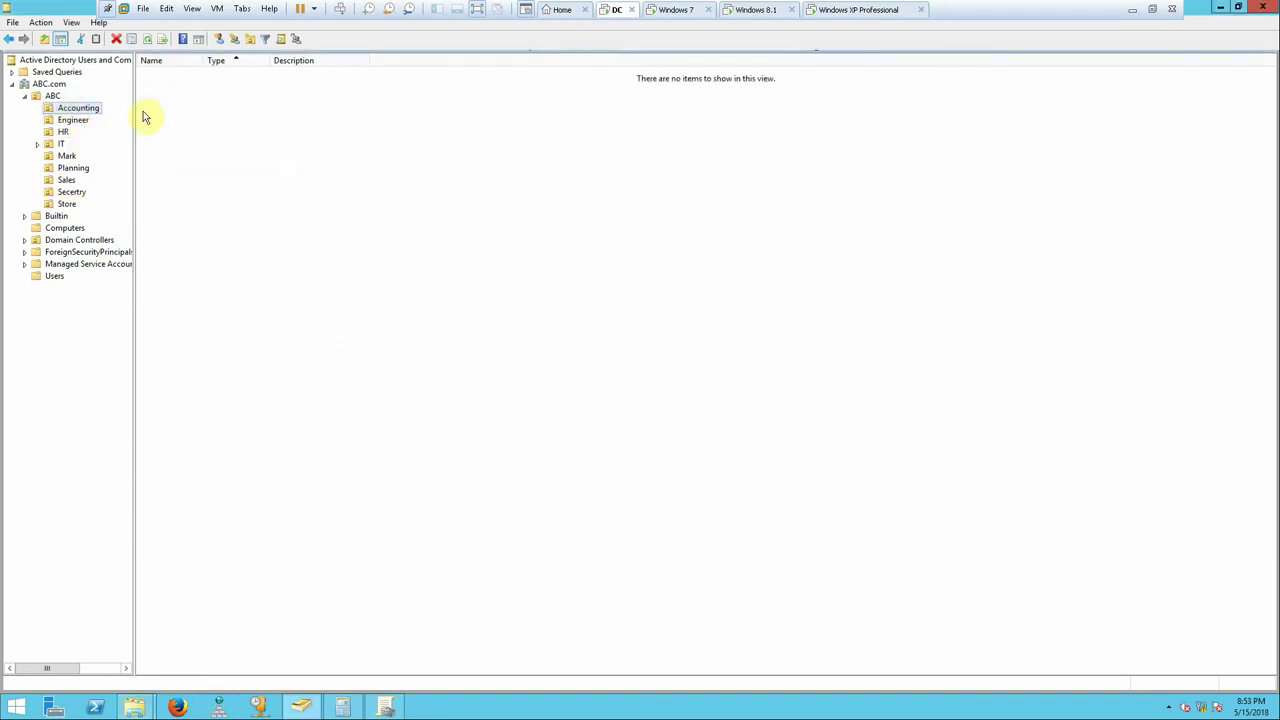
{"action": "left_click", "coordinate": [869, 10]}
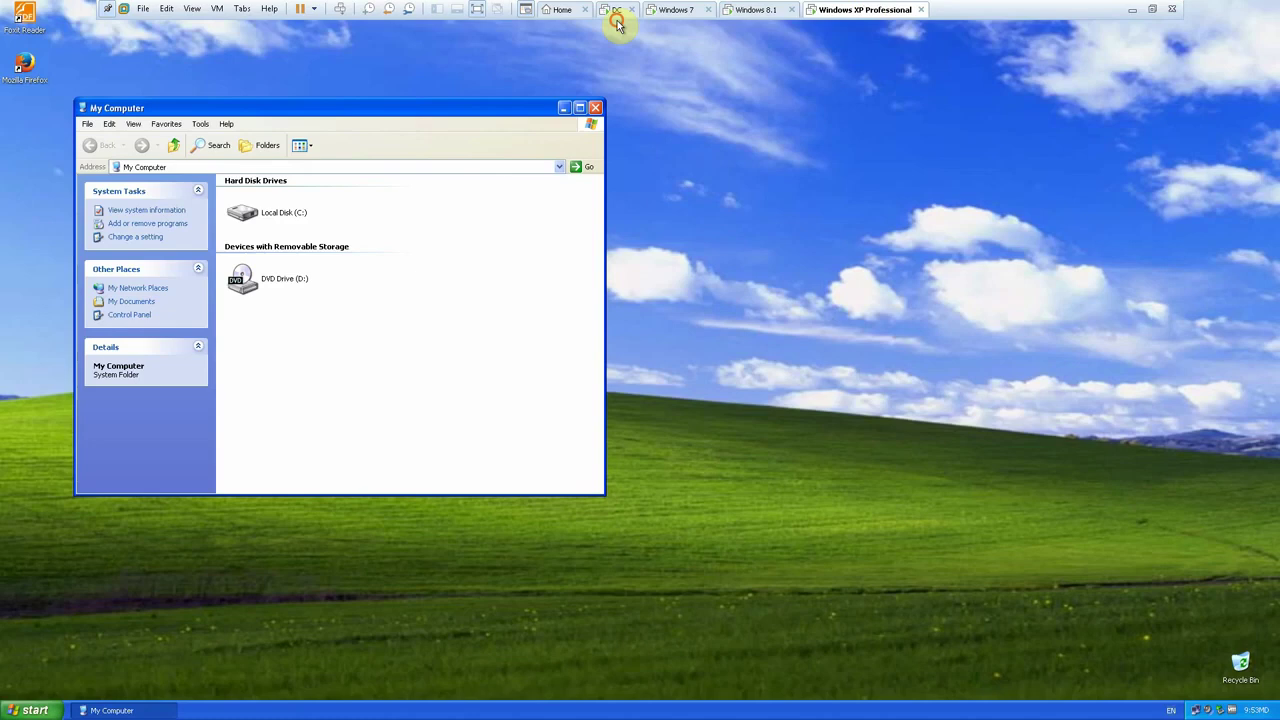
- Log off Windows XP and sign in to the ABC domain as another user with their password
{"action": "left_click", "coordinate": [33, 710]}
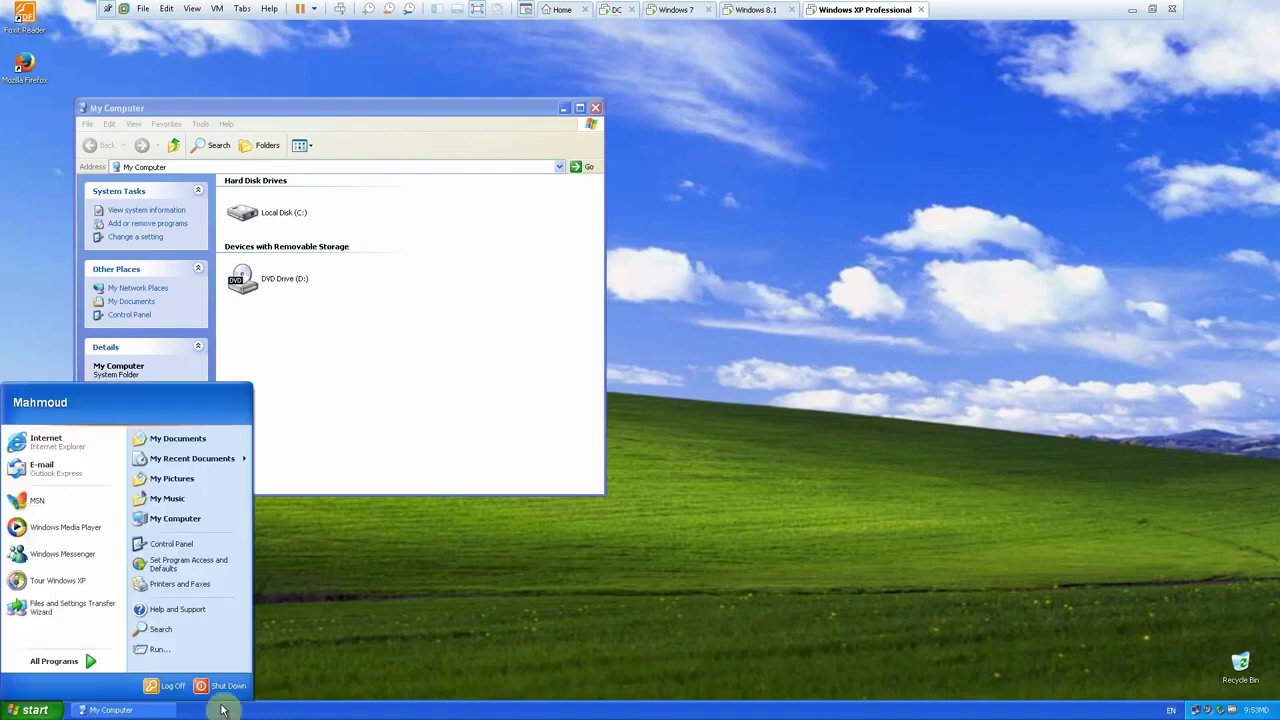
{"action": "left_click", "coordinate": [177, 691]}
{"action": "left_click", "coordinate": [622, 378]}
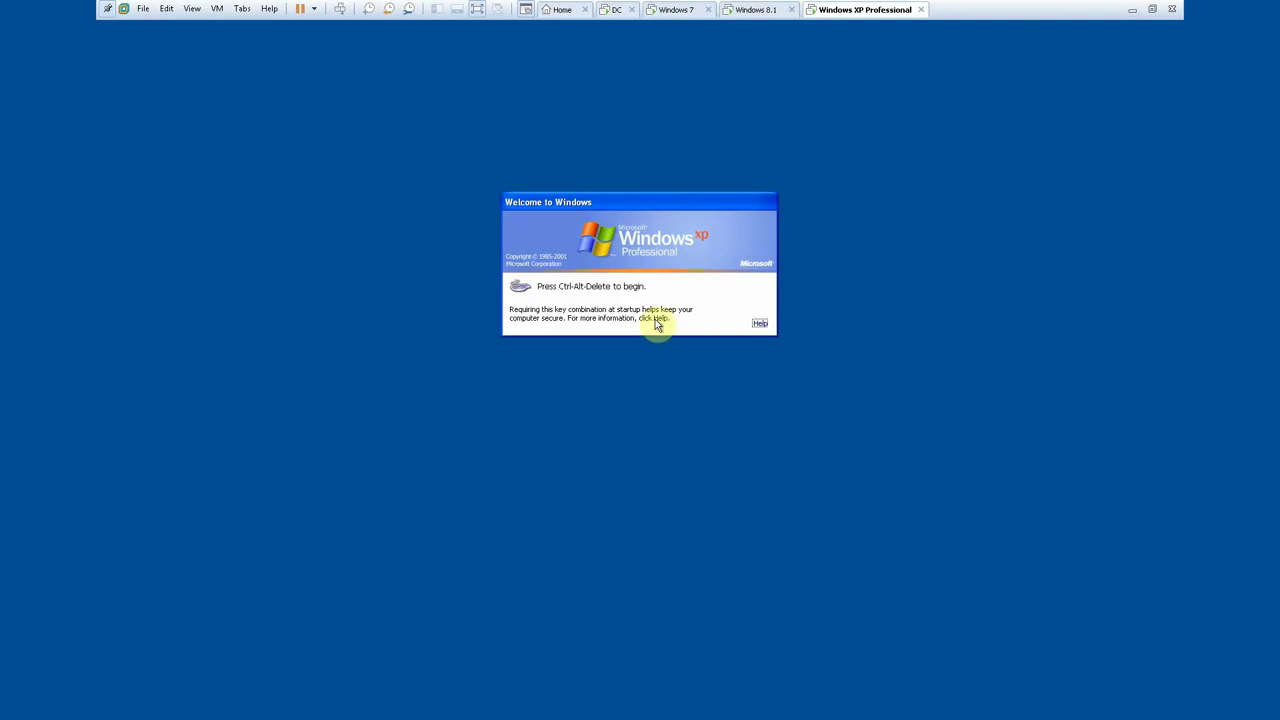
{"action": "left_click", "coordinate": [340, 14]}
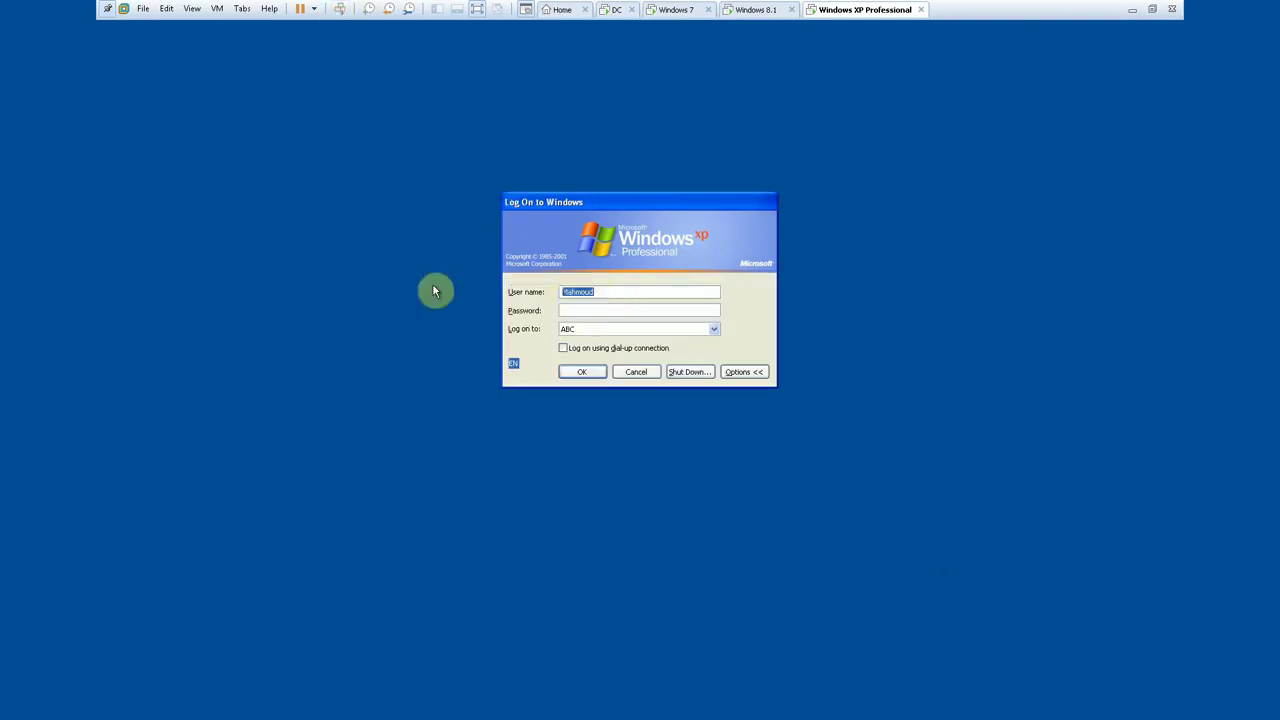
{"action": "type", "text": "khaled"}
{"action": "type", "text": "123456"}
{"action": "key", "text": "Return"}
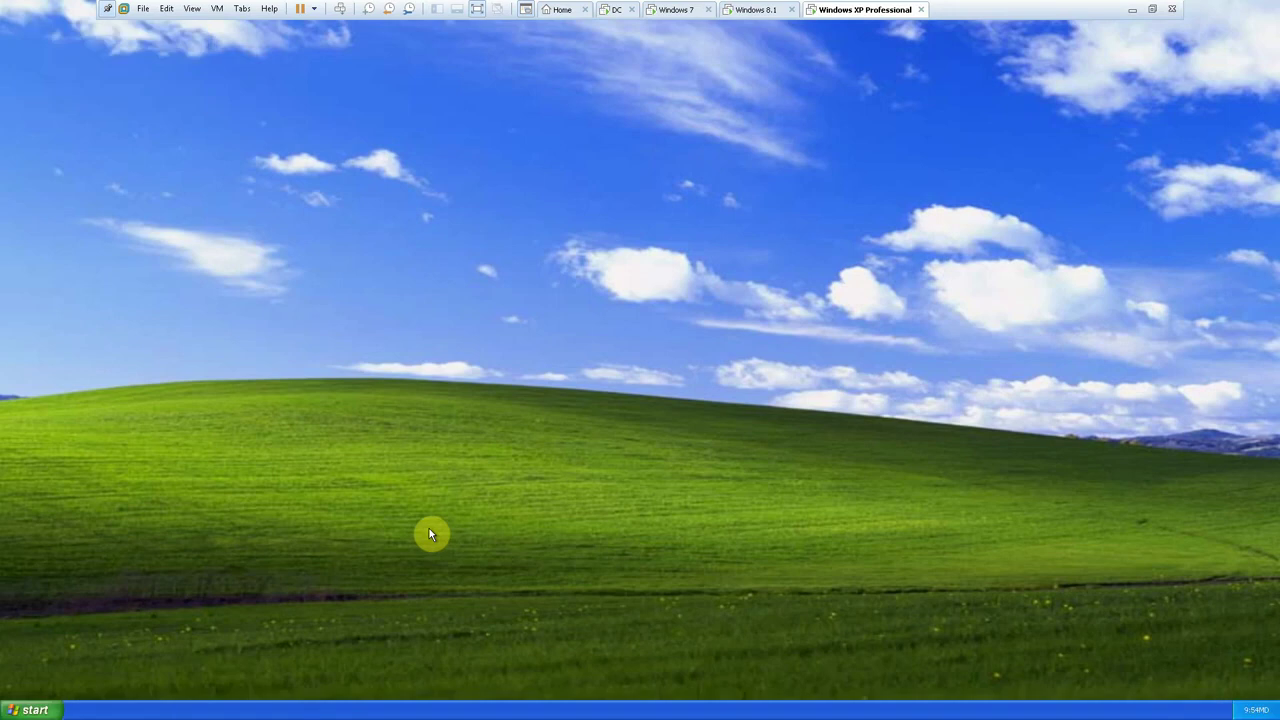
- Open the pdc server's shared folders from the Run box, correcting the mistyped server name
{"action": "key", "text": "super+r"}
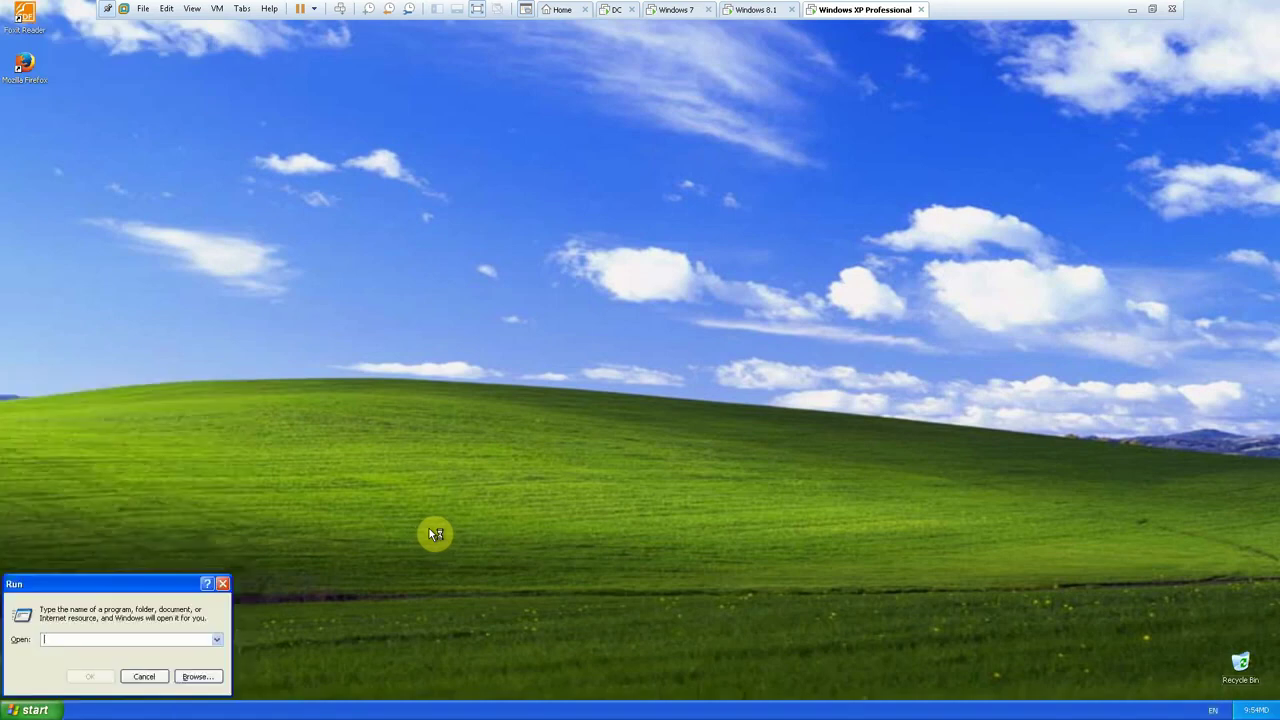
{"action": "type", "text": "cmd"}
{"action": "key", "text": "Return"}
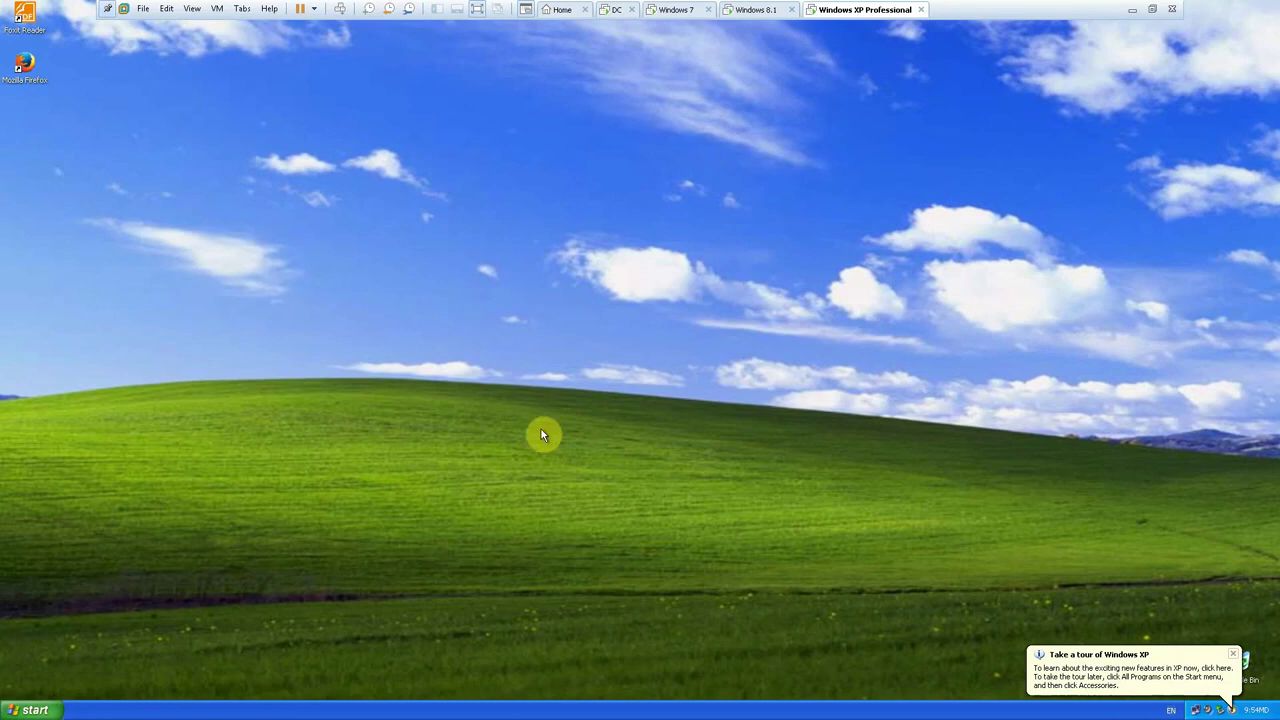
{"action": "right_click", "coordinate": [429, 323]}
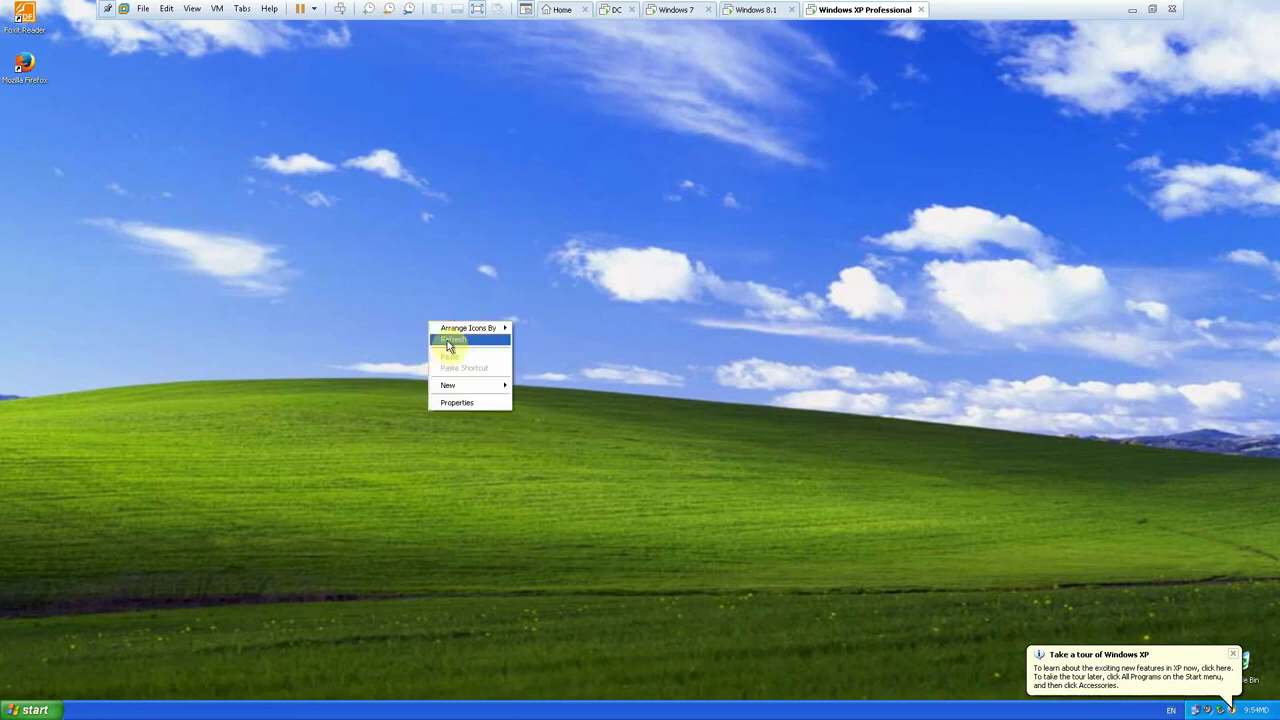
{"action": "left_click", "coordinate": [447, 345]}
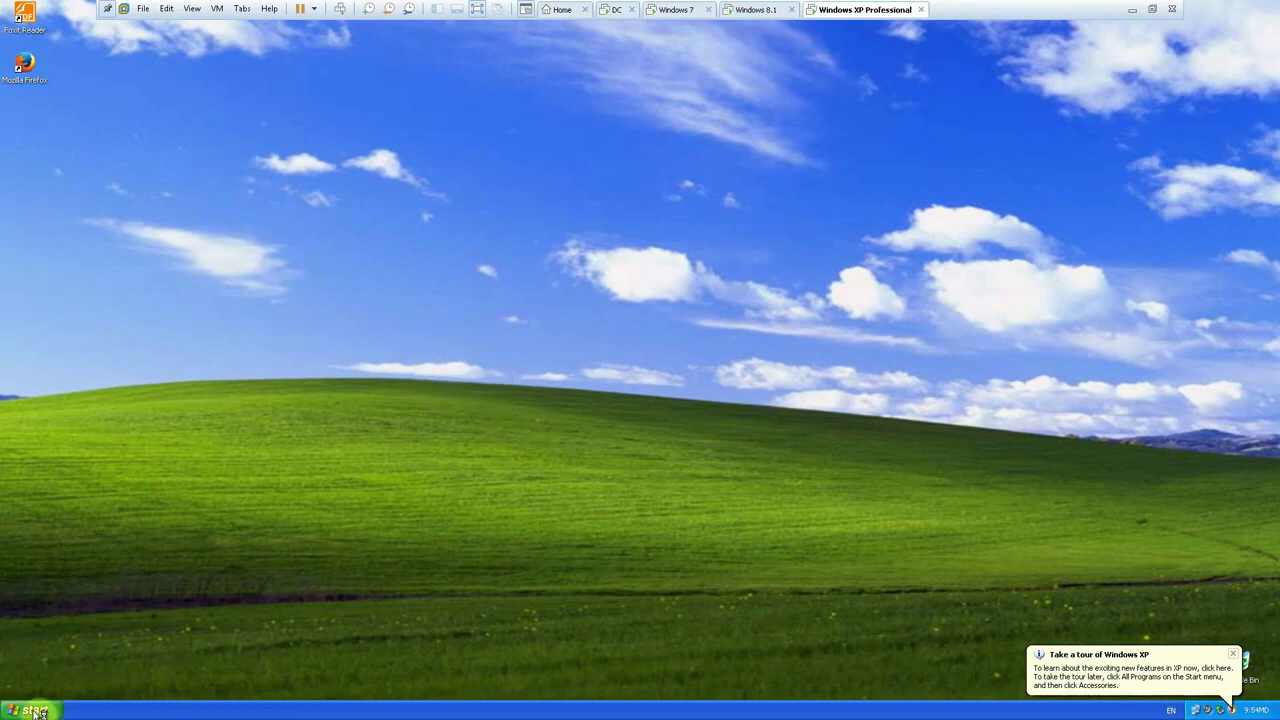
{"action": "right_click", "coordinate": [135, 473]}
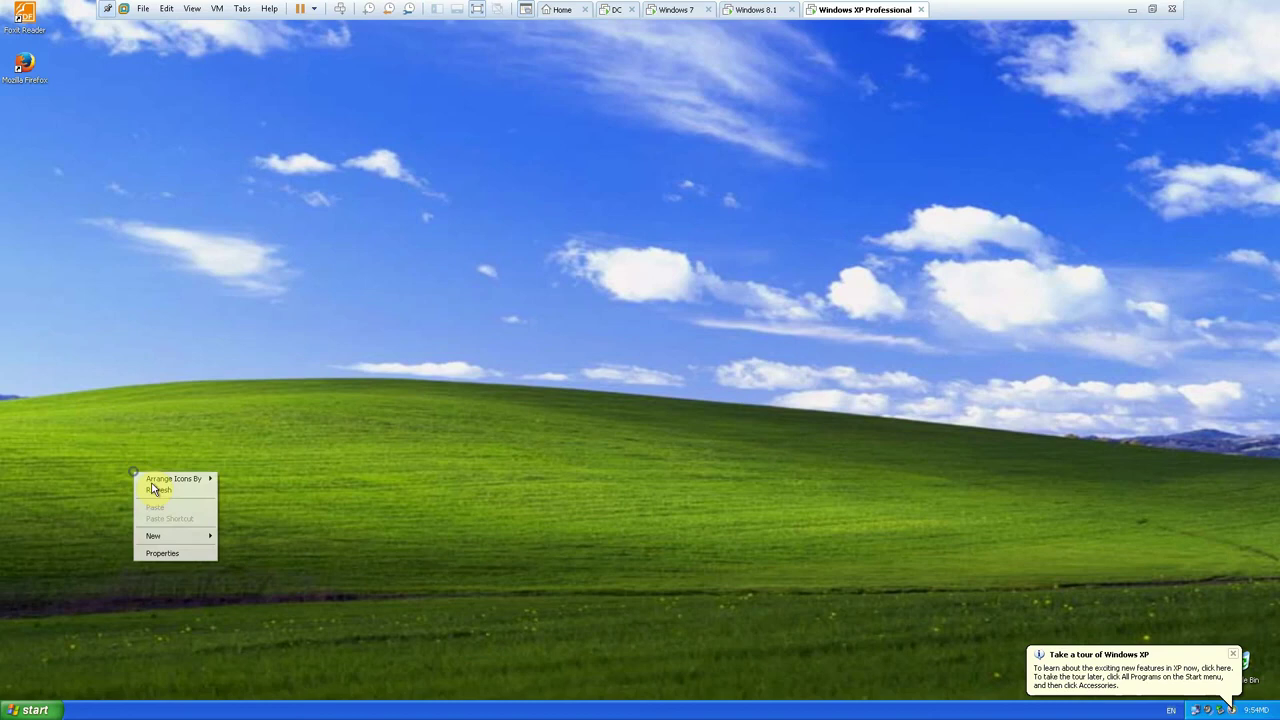
{"action": "left_click", "coordinate": [163, 491]}
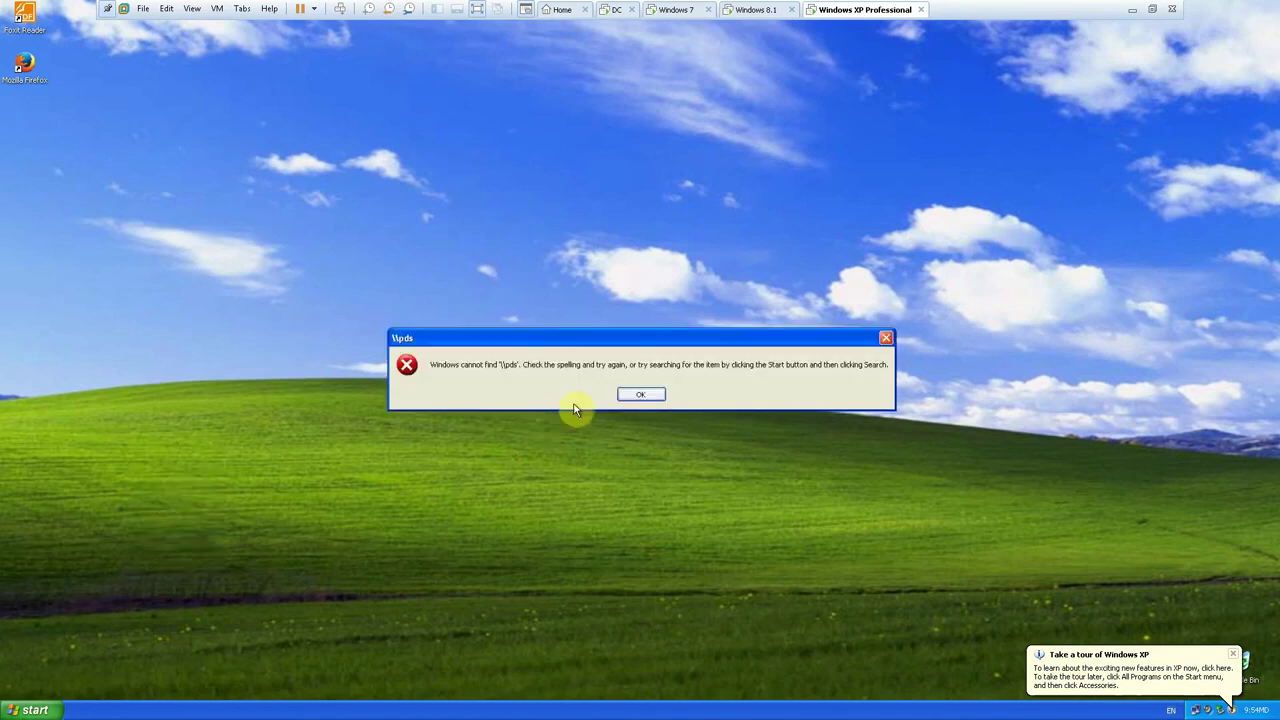
{"action": "left_click", "coordinate": [641, 395]}
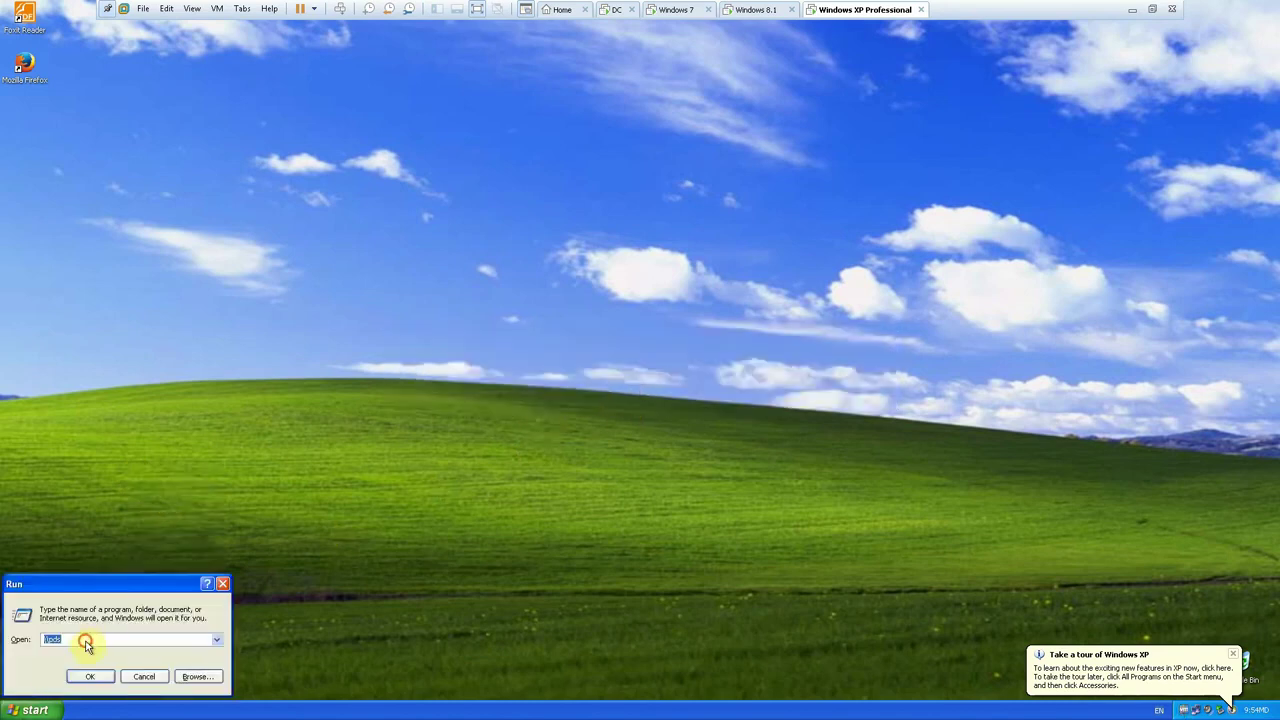
{"action": "key", "text": "BackSpace"}
{"action": "type", "text": "c"}
{"action": "key", "text": "Return"}
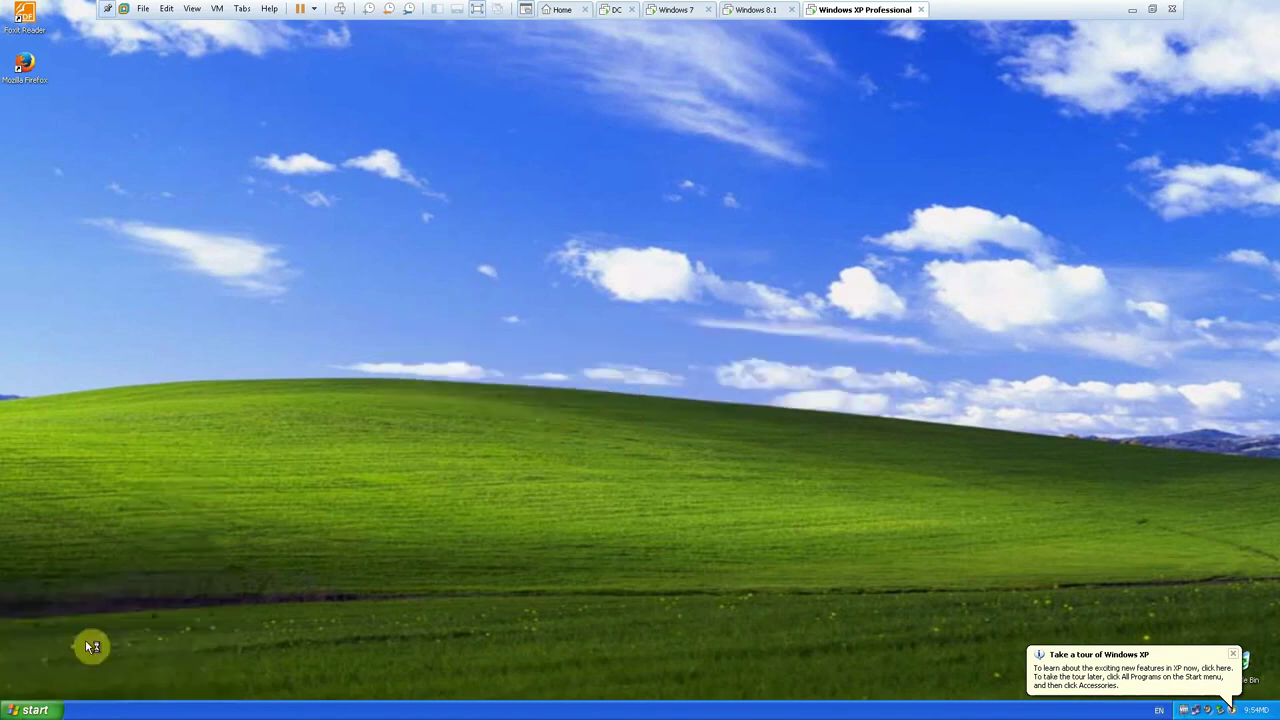
- Map the Quota share as drive Z: and confirm it shows 500 MB free
{"action": "right_click", "coordinate": [420, 232]}
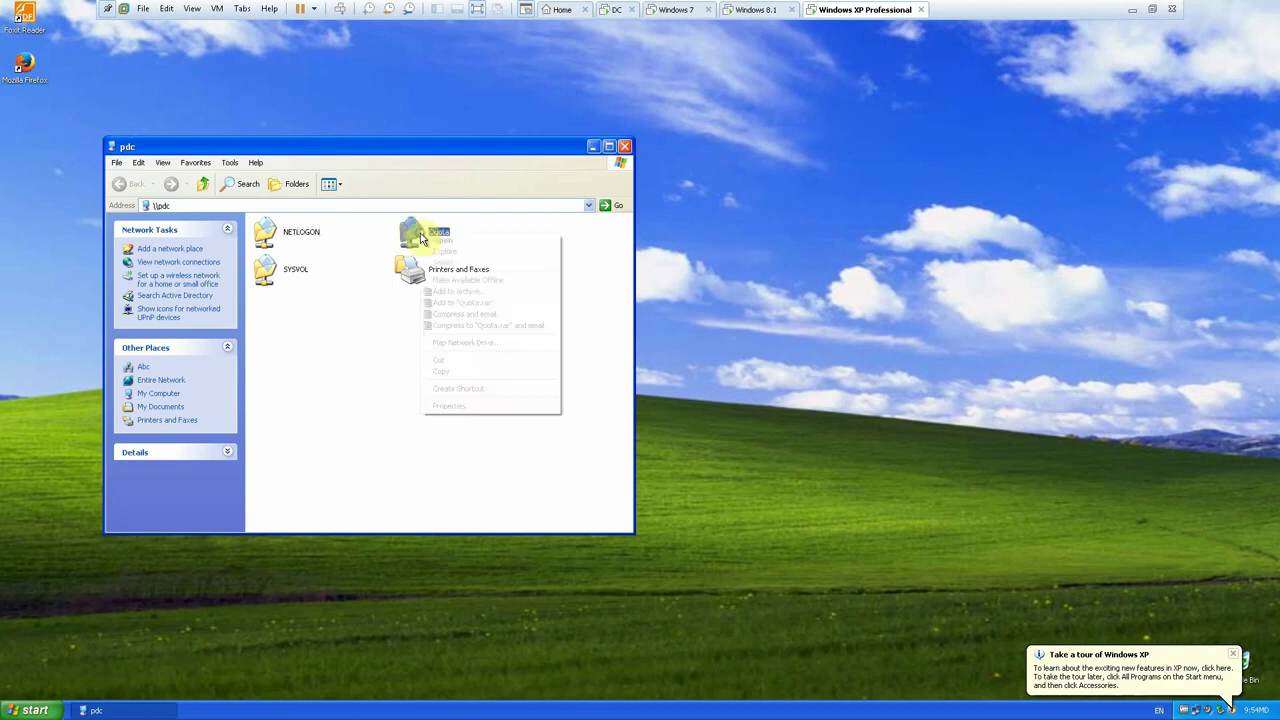
{"action": "left_click", "coordinate": [463, 343]}
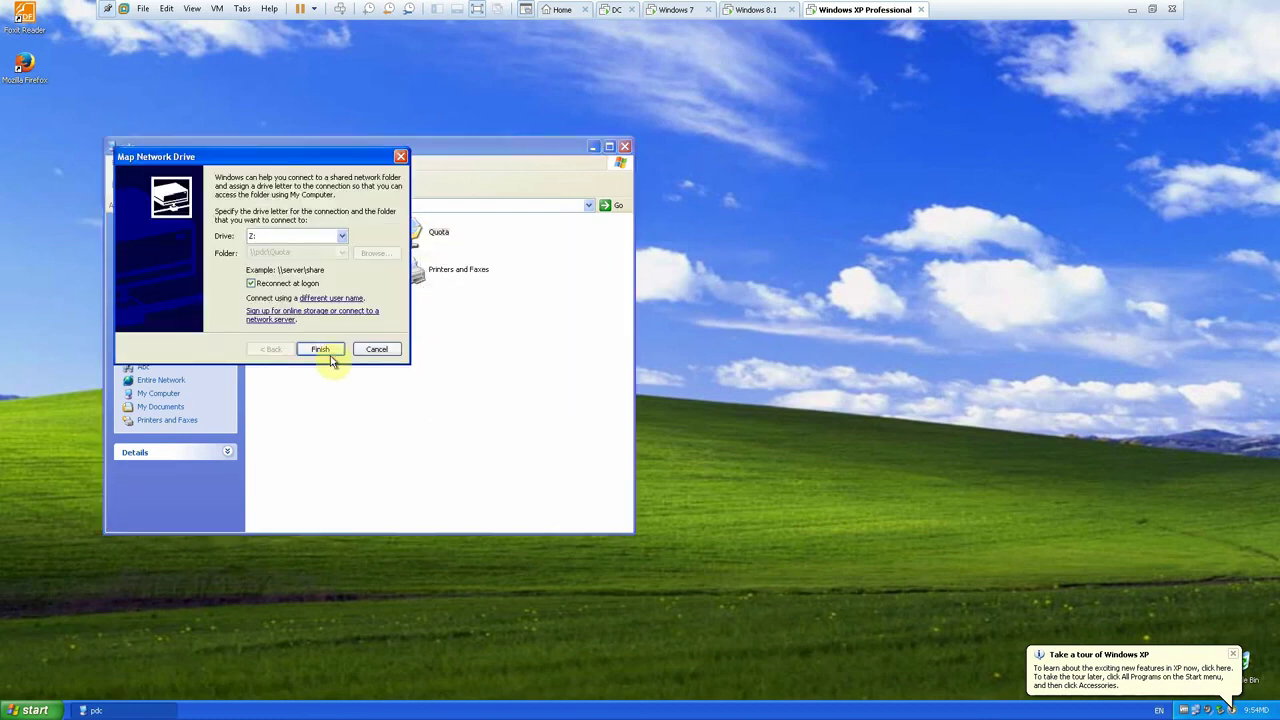
{"action": "left_click", "coordinate": [328, 350]}
{"action": "left_click", "coordinate": [115, 67]}
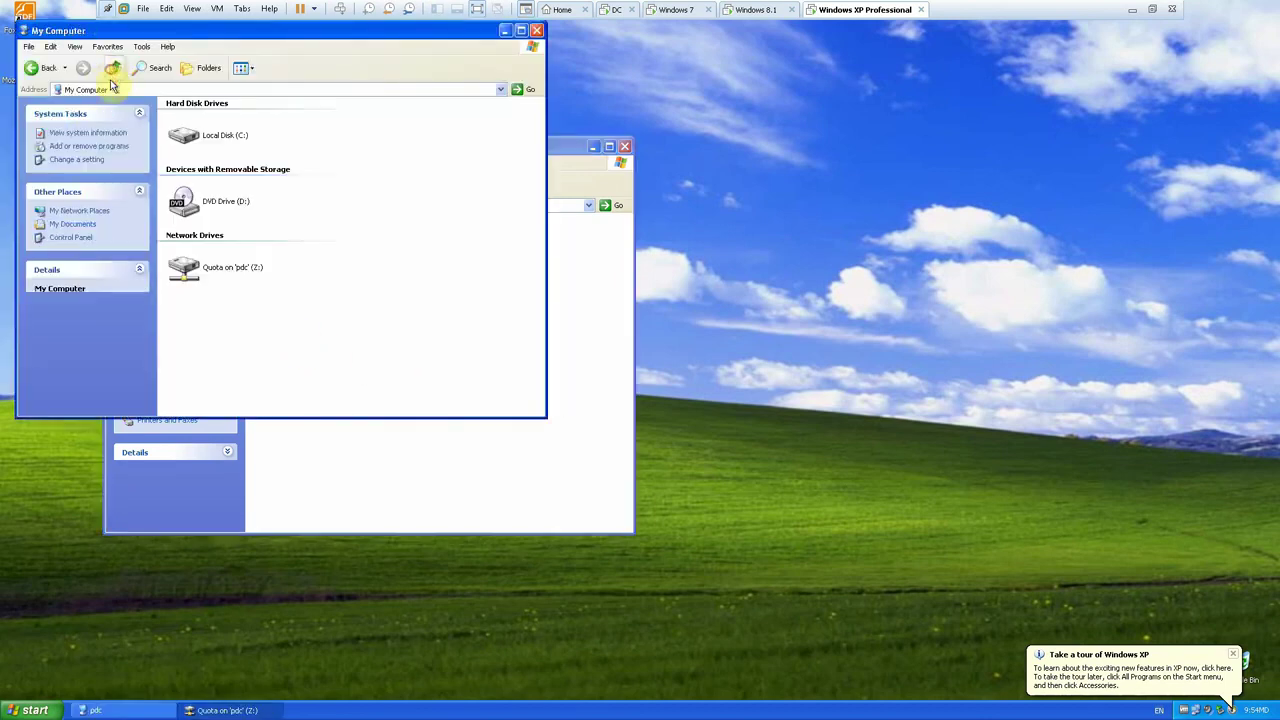
{"action": "left_click", "coordinate": [210, 283]}
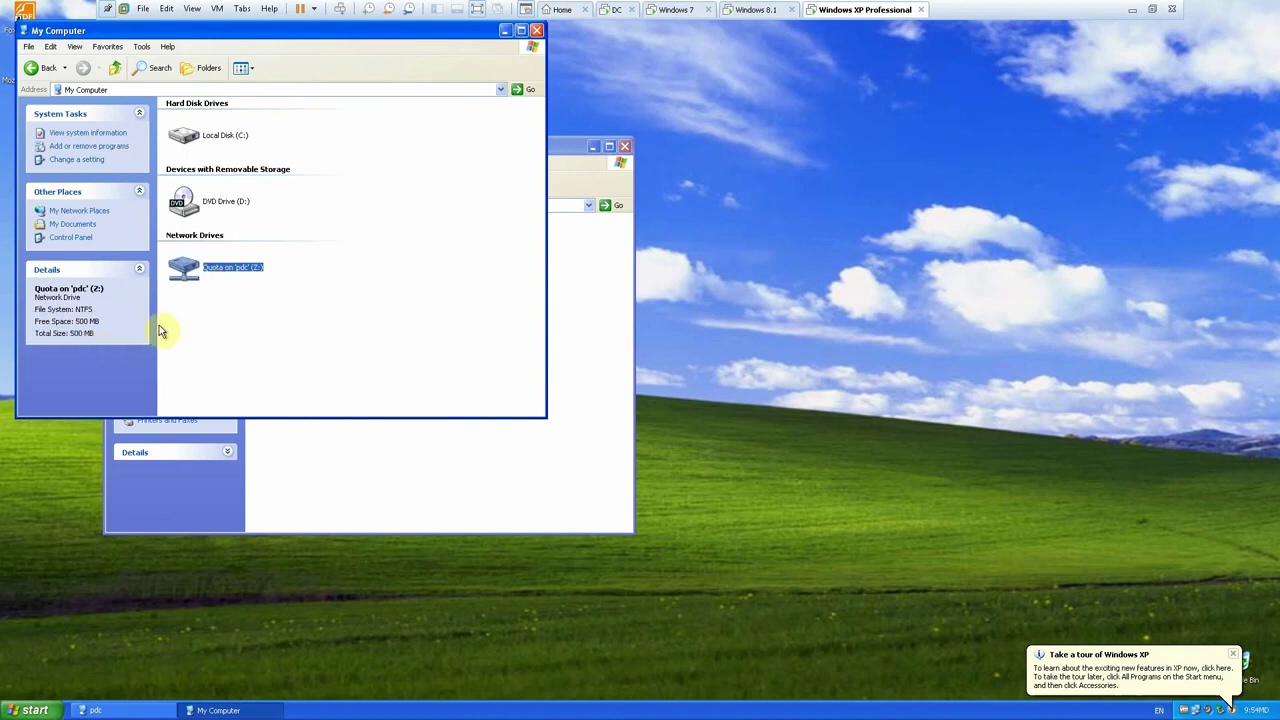
{"action": "left_click", "coordinate": [612, 10]}
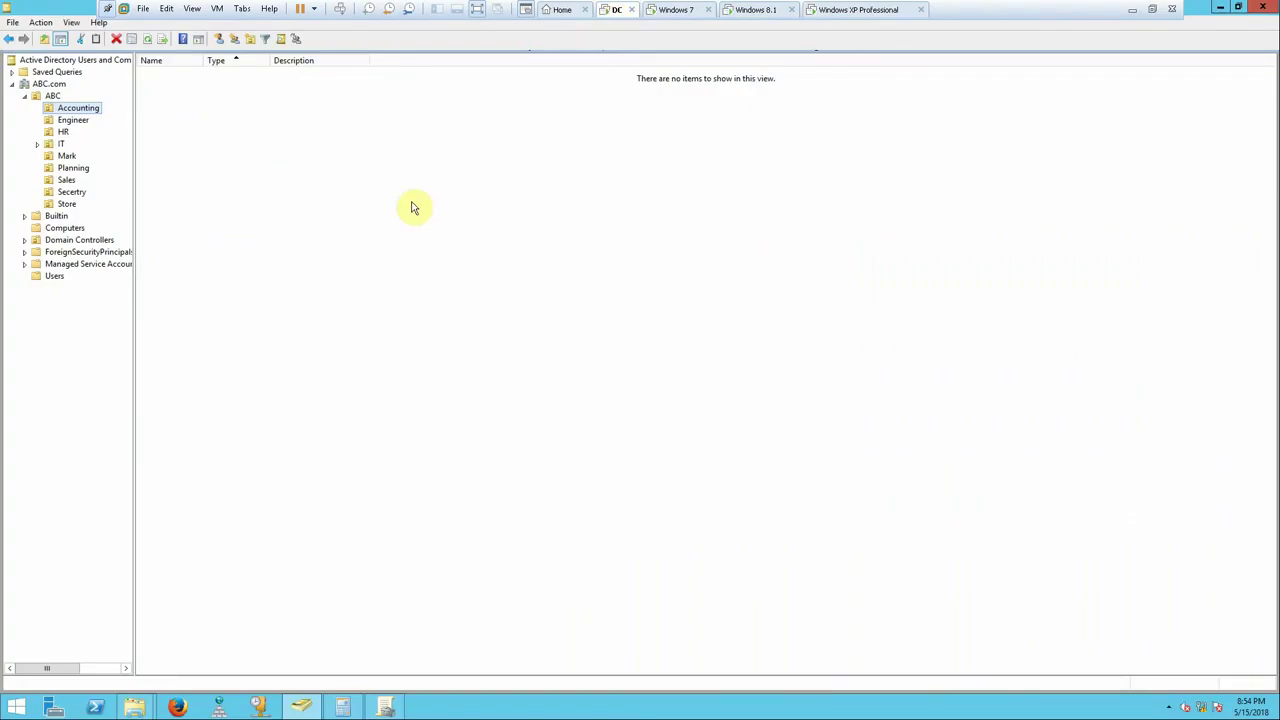
- Turn on 'Log event when a user exceeds their quota limit' for New Volume (E:)
{"action": "mouse_move", "coordinate": [137, 702]}
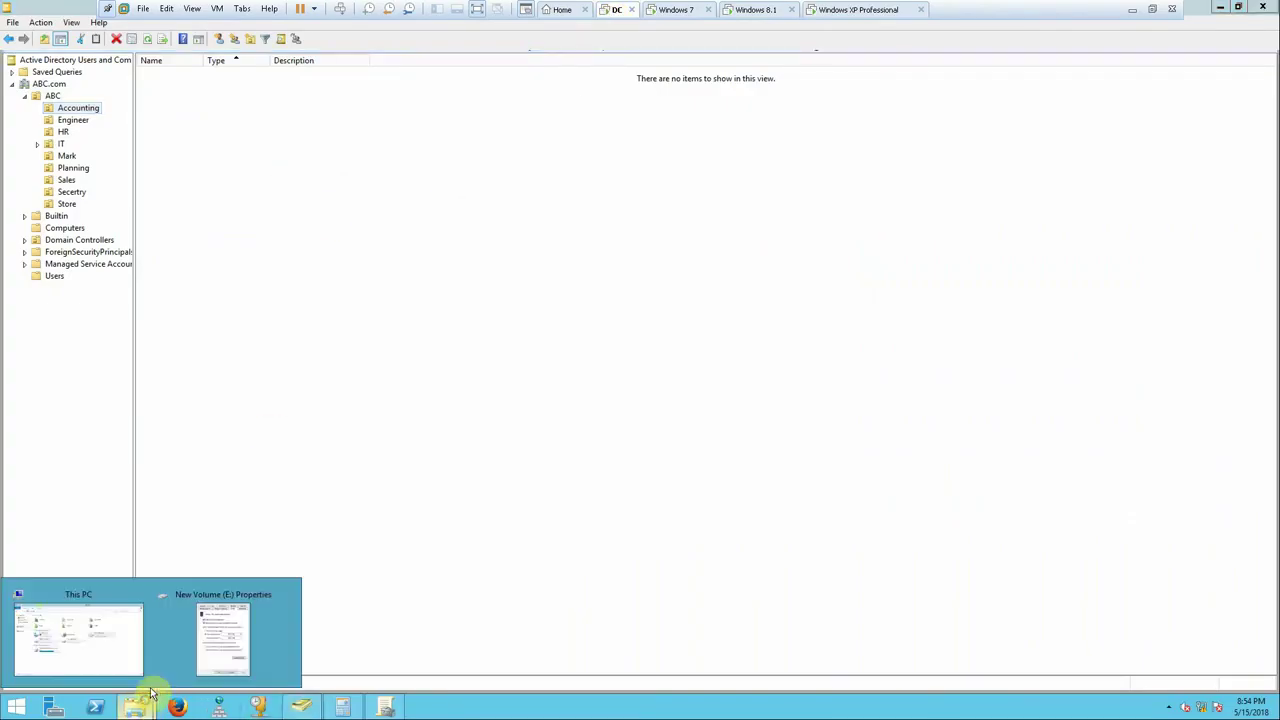
{"action": "left_click", "coordinate": [224, 658]}
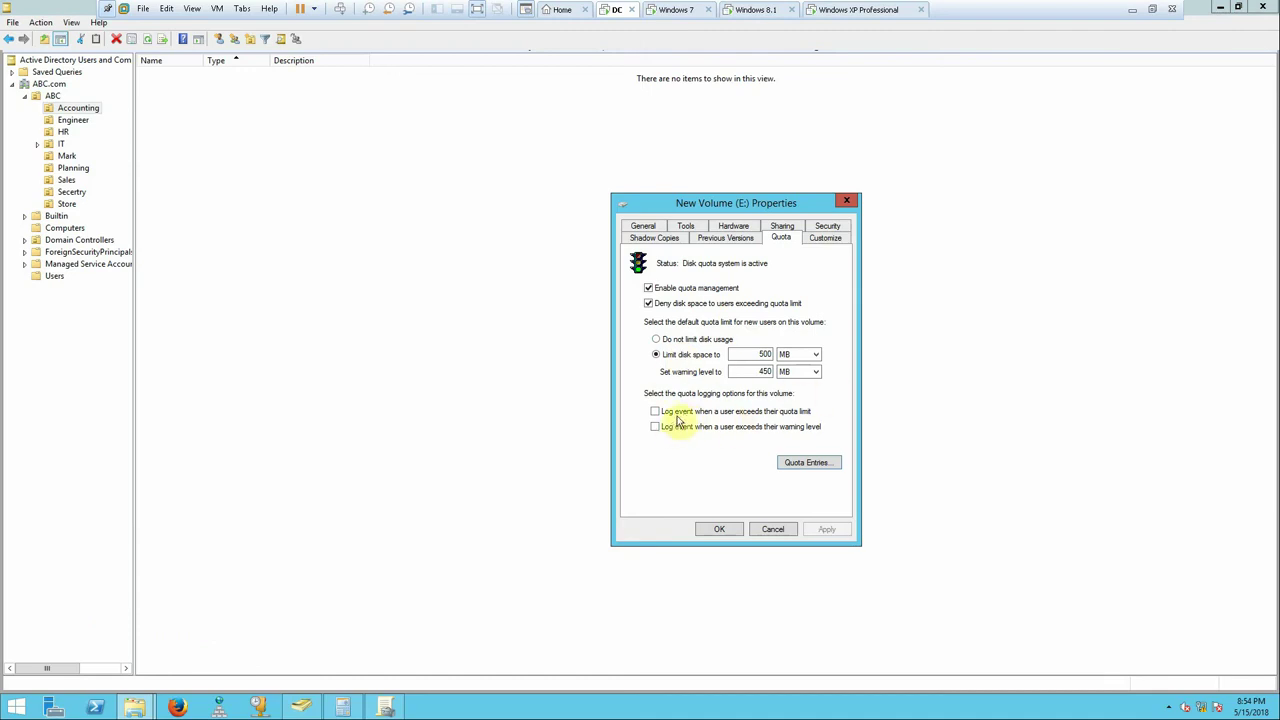
{"action": "left_click", "coordinate": [656, 414]}
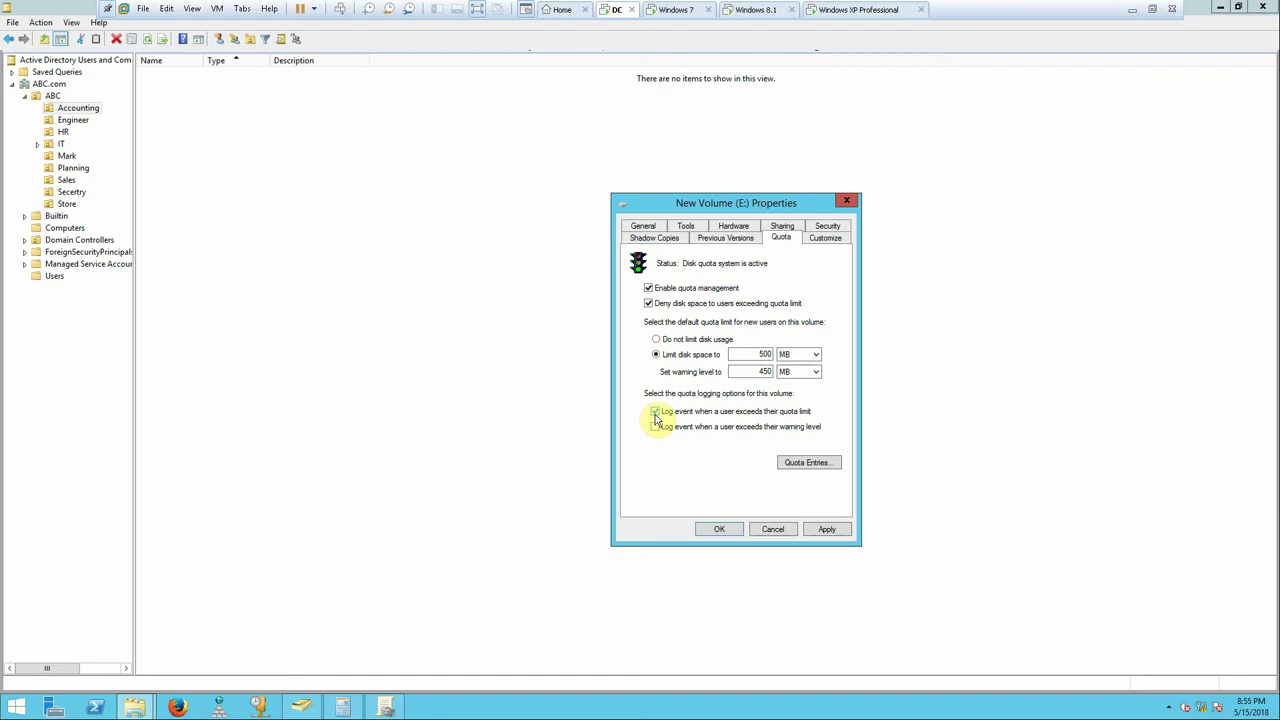
{"action": "left_click", "coordinate": [775, 411]}
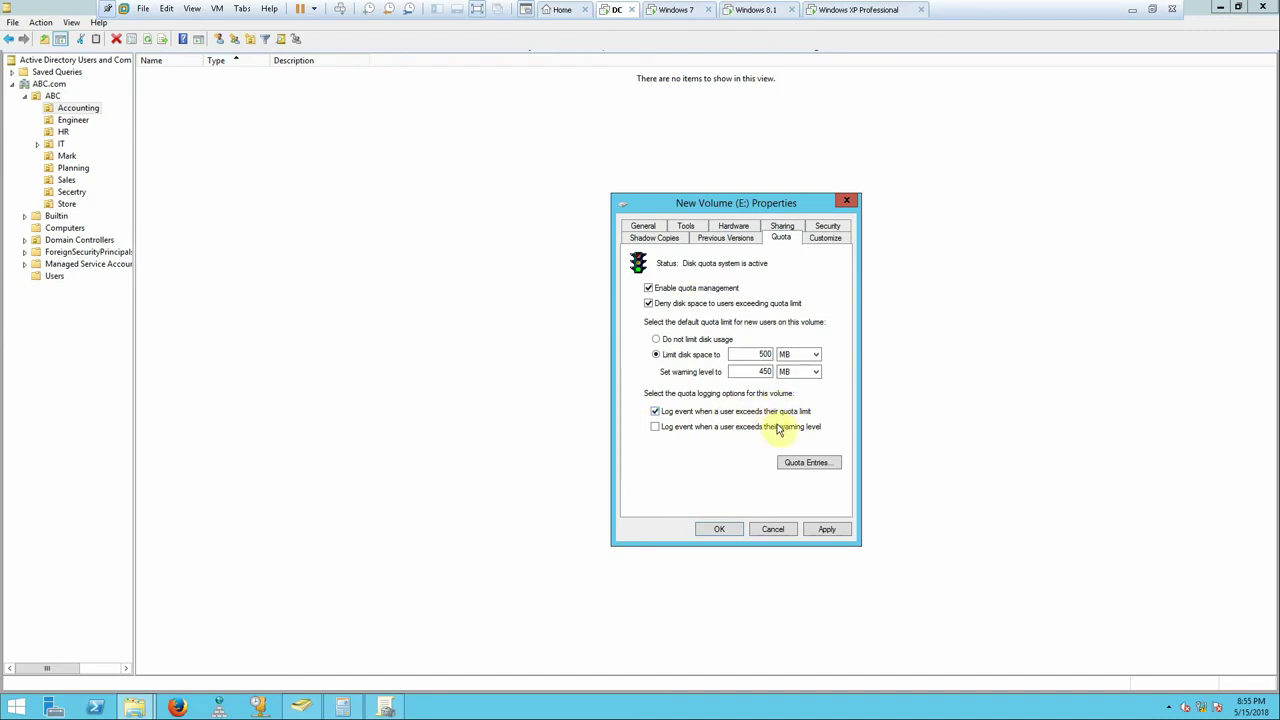
{"action": "left_click", "coordinate": [54, 707]}
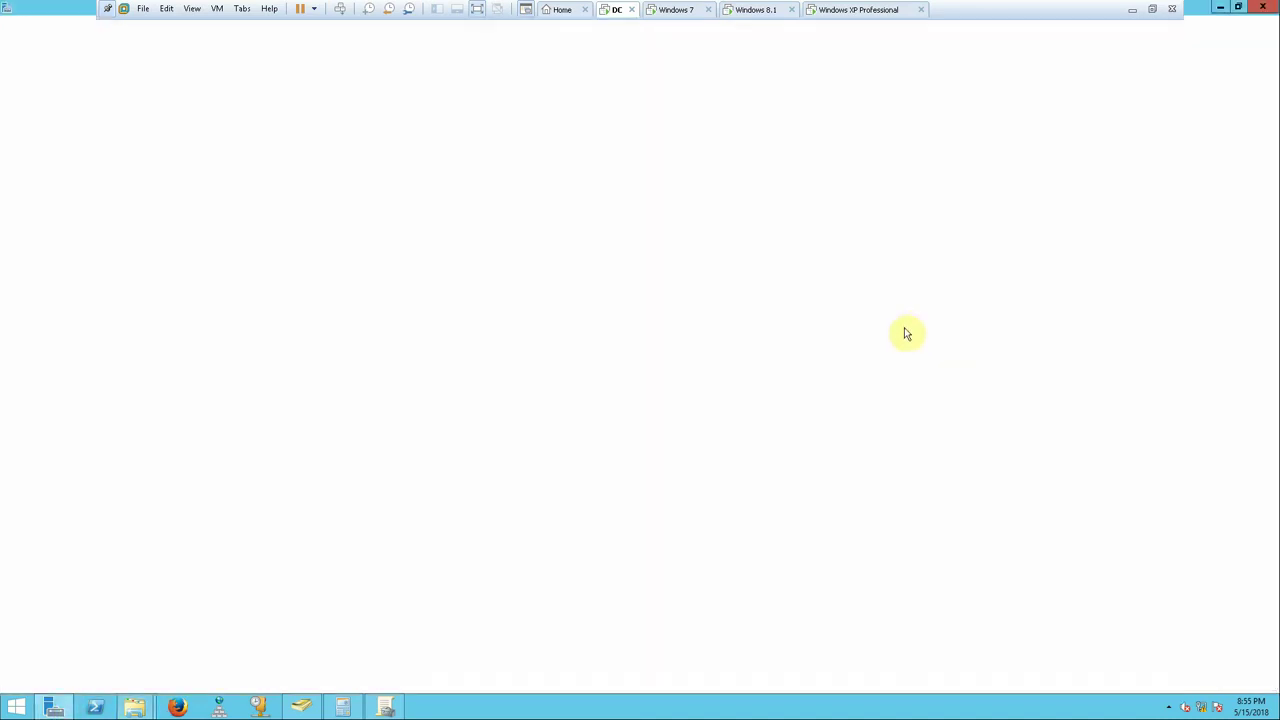
- Launch Event Viewer and enable logging when users exceed their warning level on E:
{"action": "left_click", "coordinate": [1183, 38]}
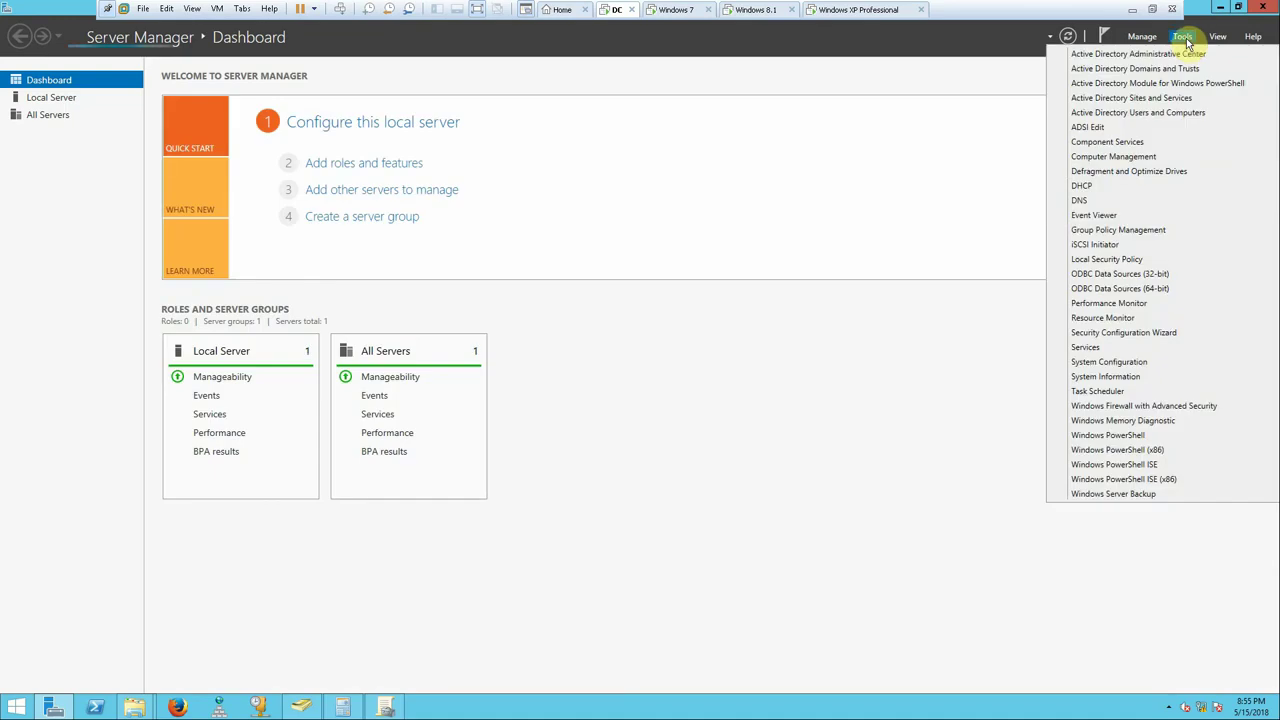
{"action": "left_click", "coordinate": [1094, 215]}
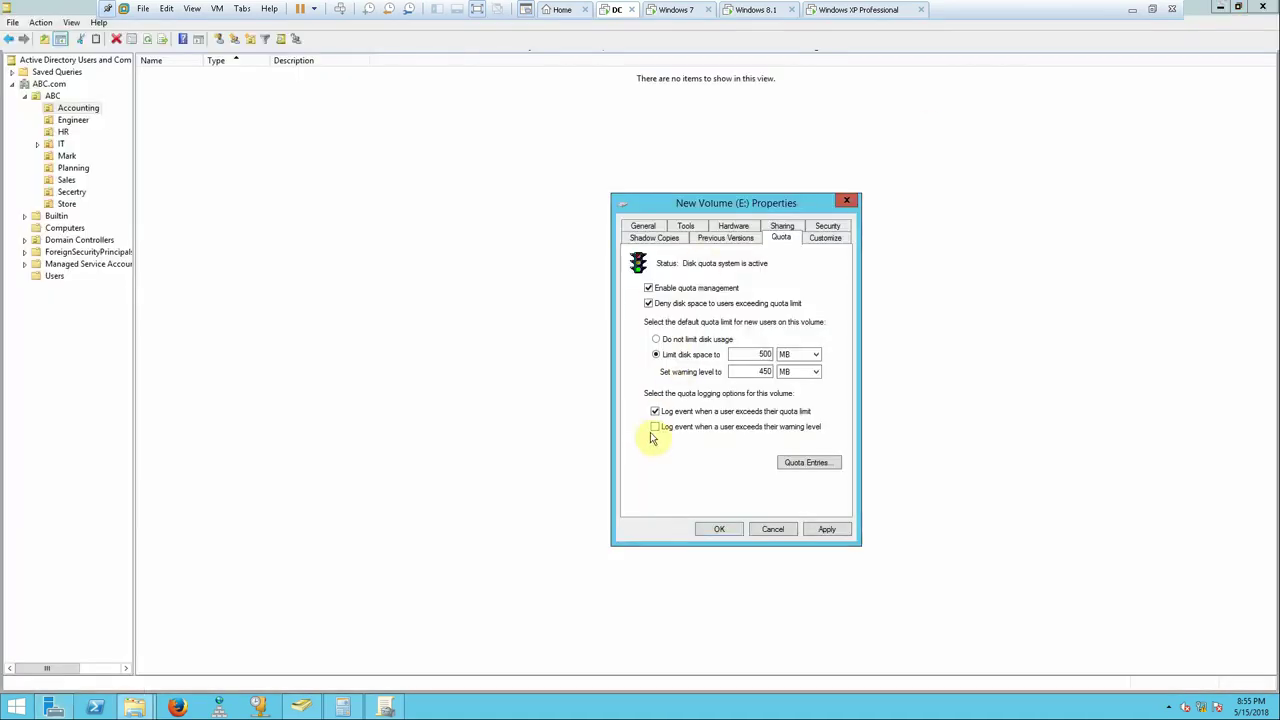
{"action": "left_click", "coordinate": [655, 428]}
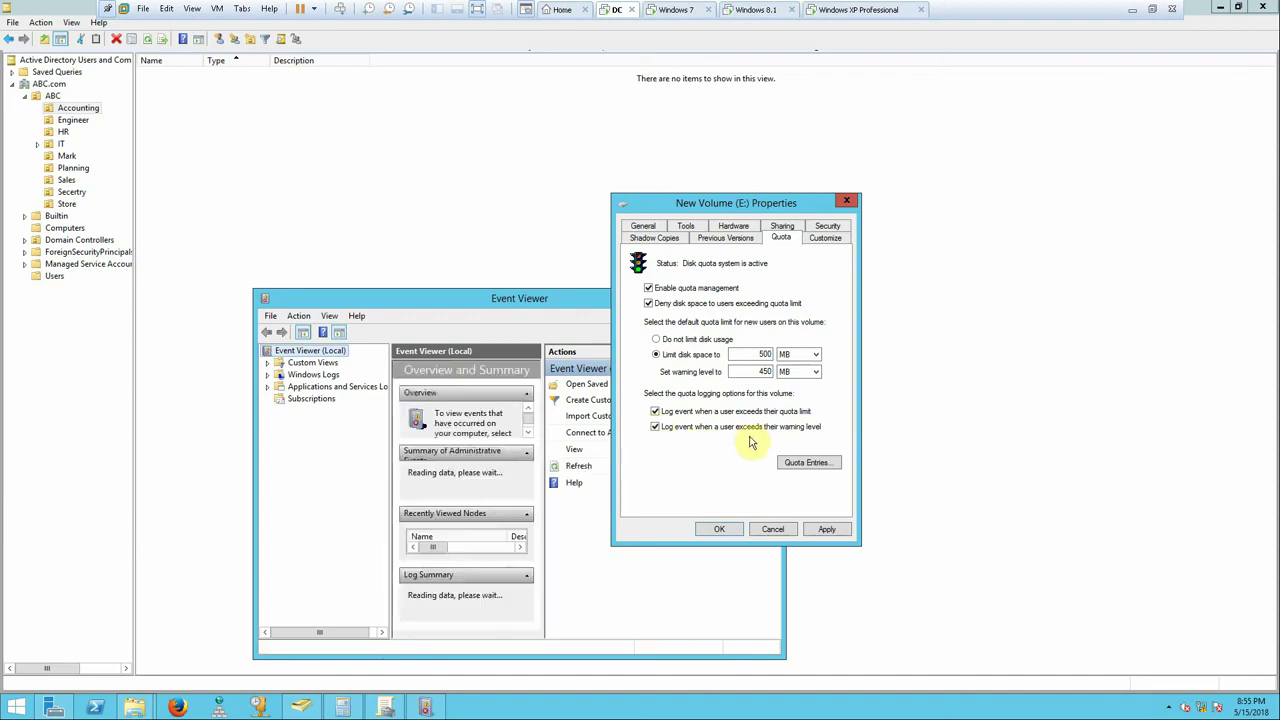
{"action": "left_click", "coordinate": [586, 298]}
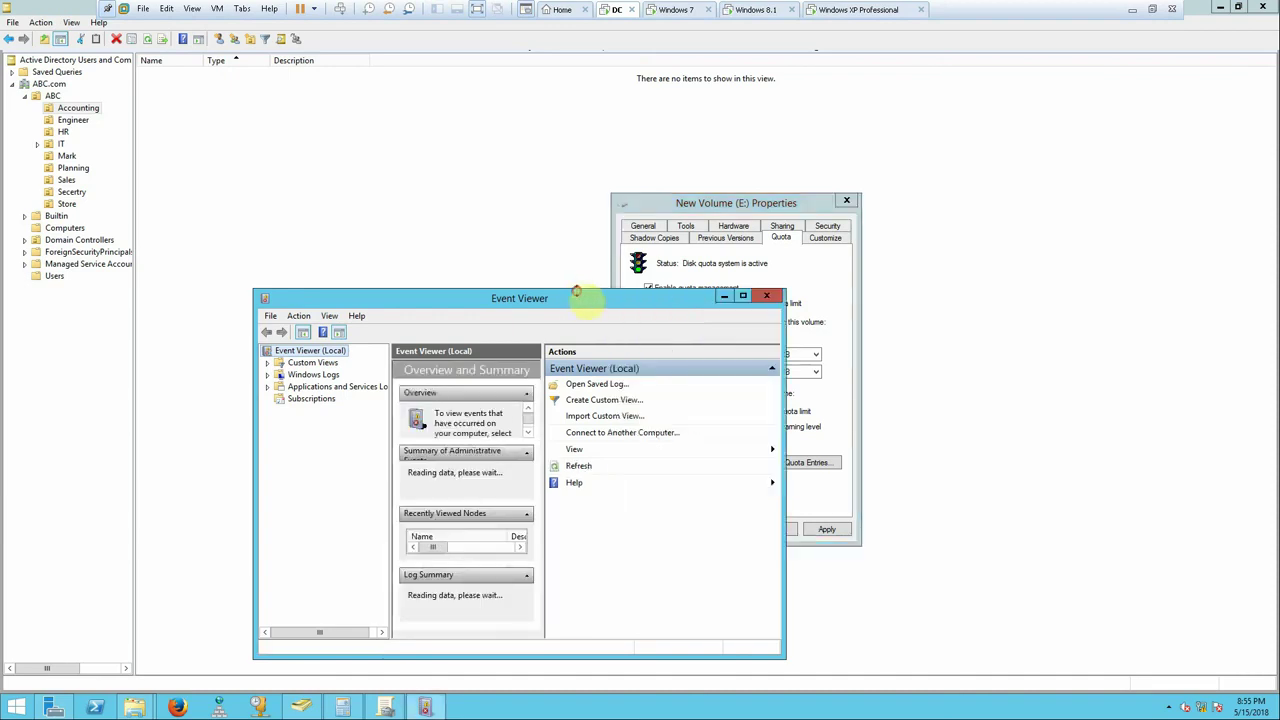
- Apply and save the E: quota logging settings, closing New Volume (E:) Properties
{"action": "left_click", "coordinate": [724, 298]}
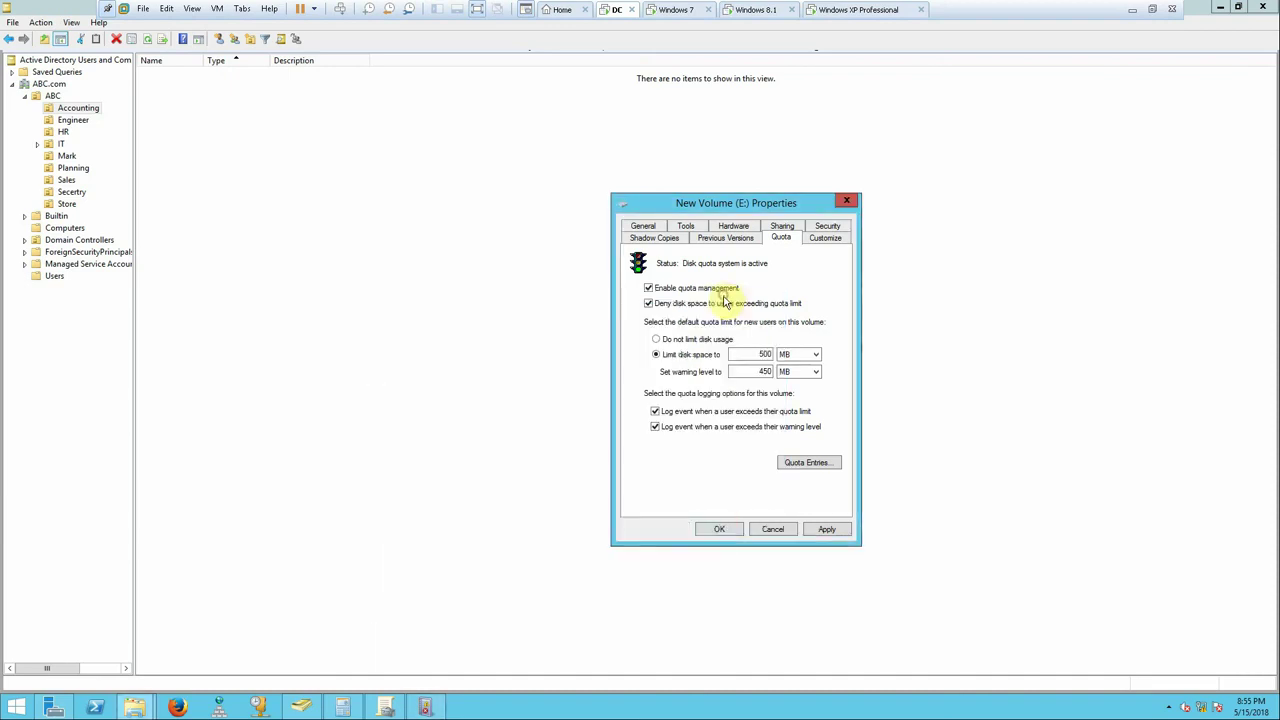
{"action": "left_click", "coordinate": [822, 530]}
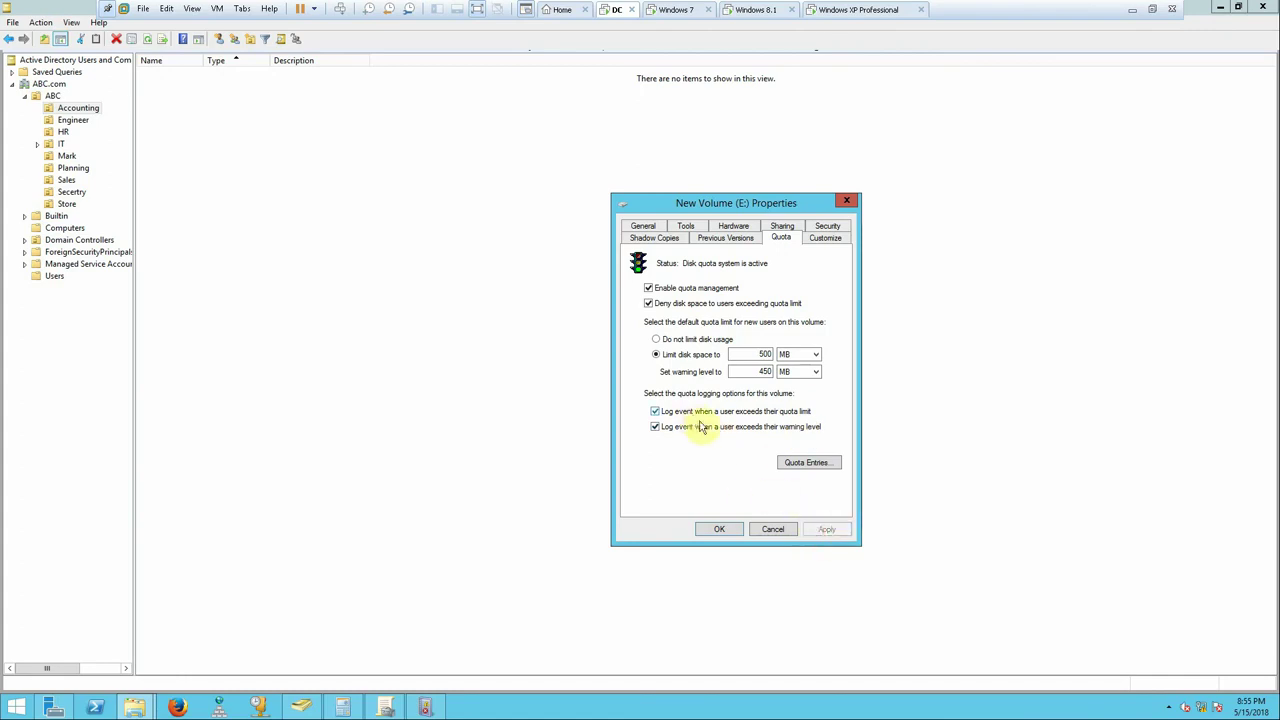
{"action": "left_click", "coordinate": [717, 531]}
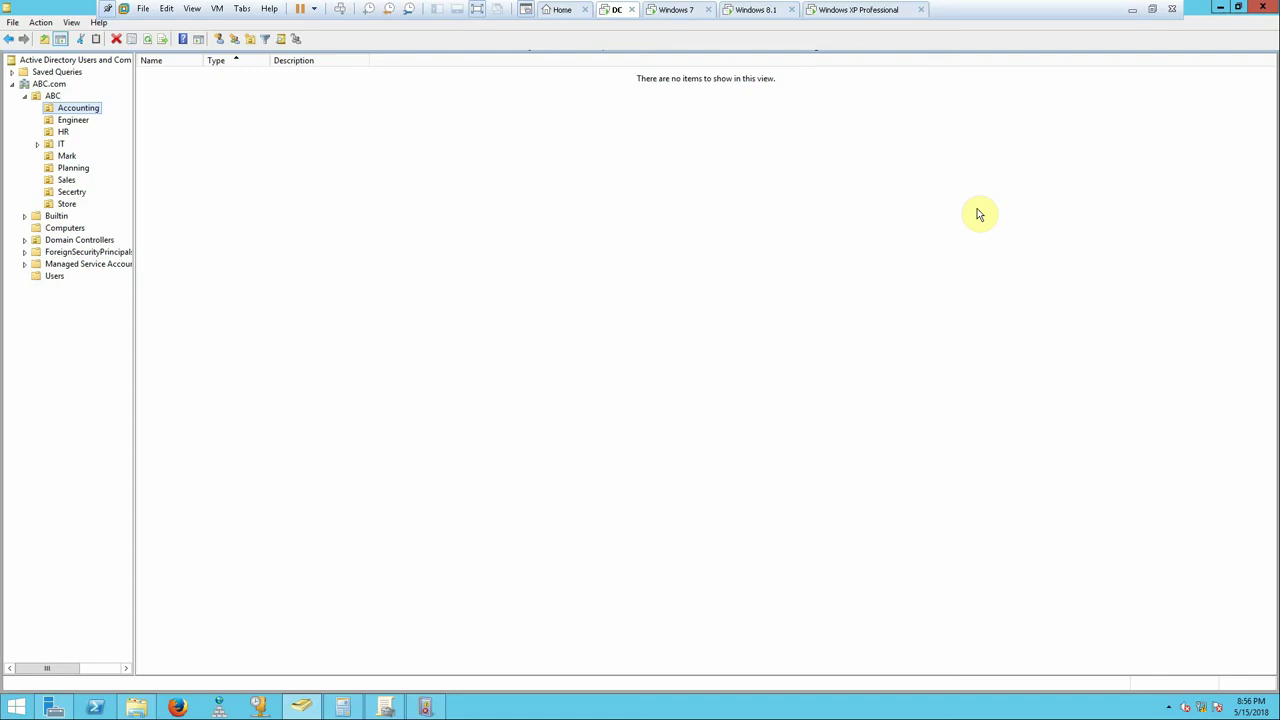
- Minimize the VMware window to show the host desktop's quota whiteboard notes
{"action": "left_click", "coordinate": [1135, 12]}
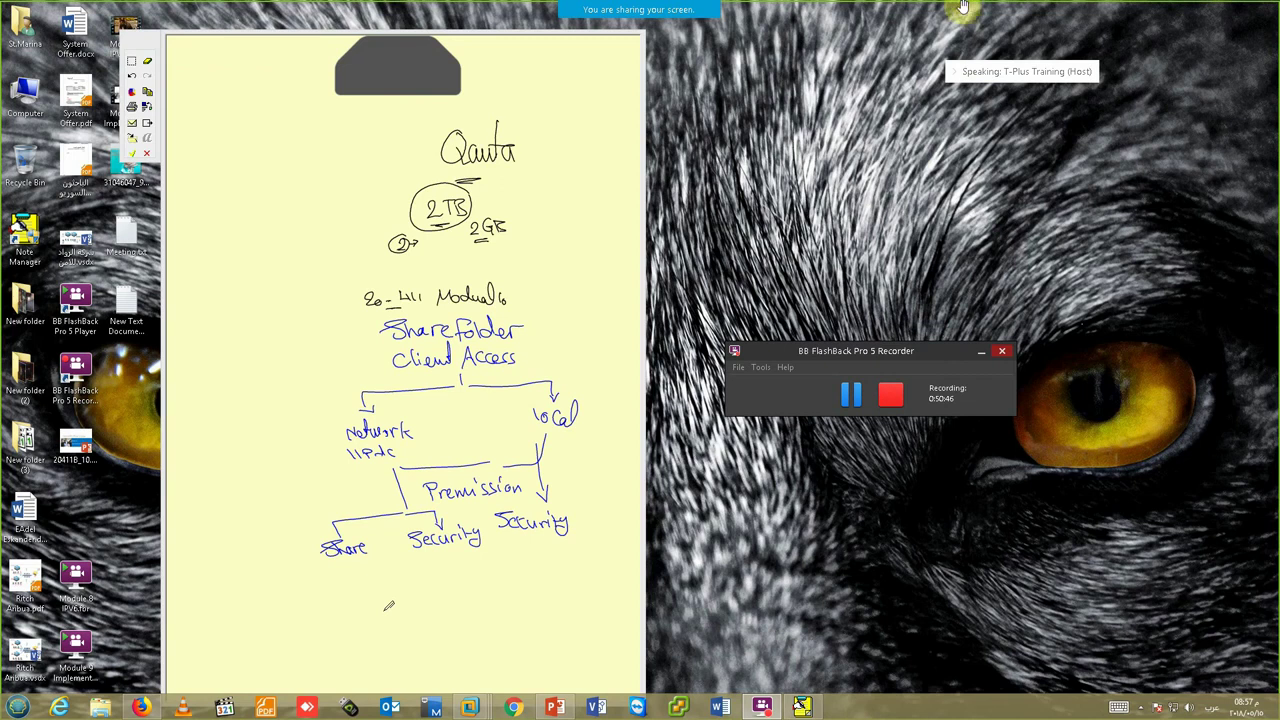
- Check the participants list and move the FlashBack recorder window higher
{"action": "mouse_move", "coordinate": [663, 8]}
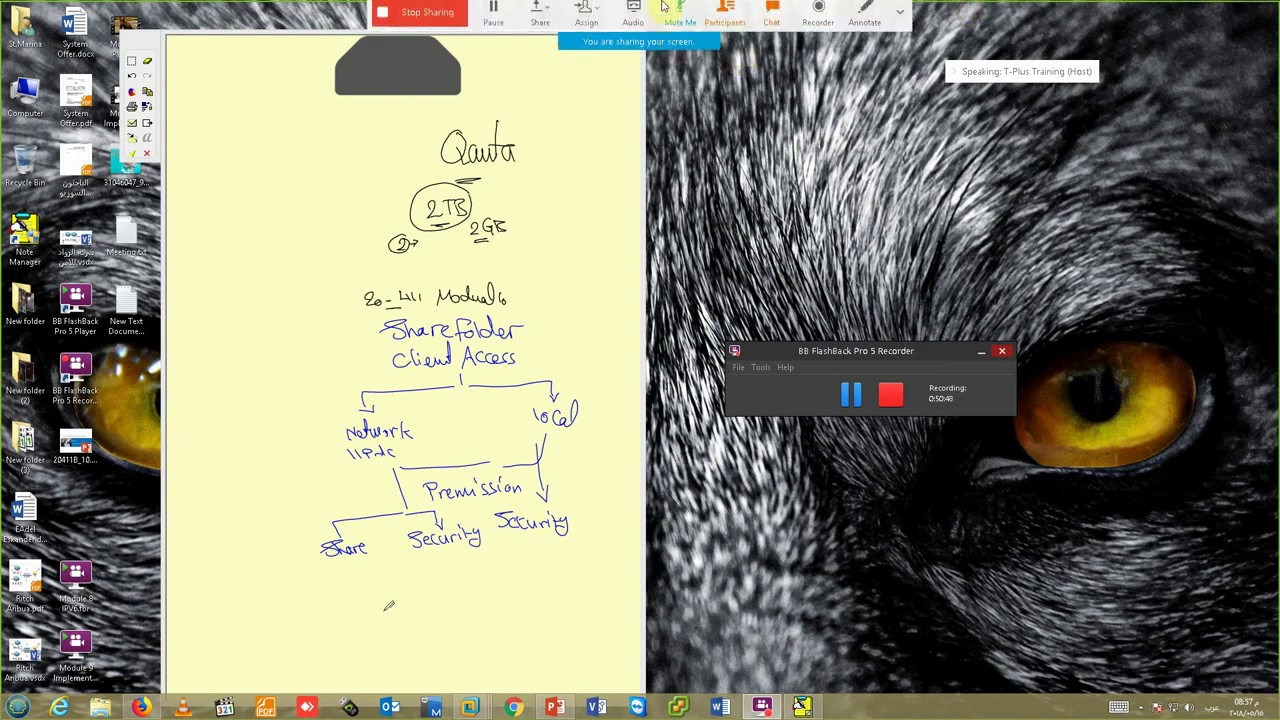
{"action": "left_click", "coordinate": [725, 12]}
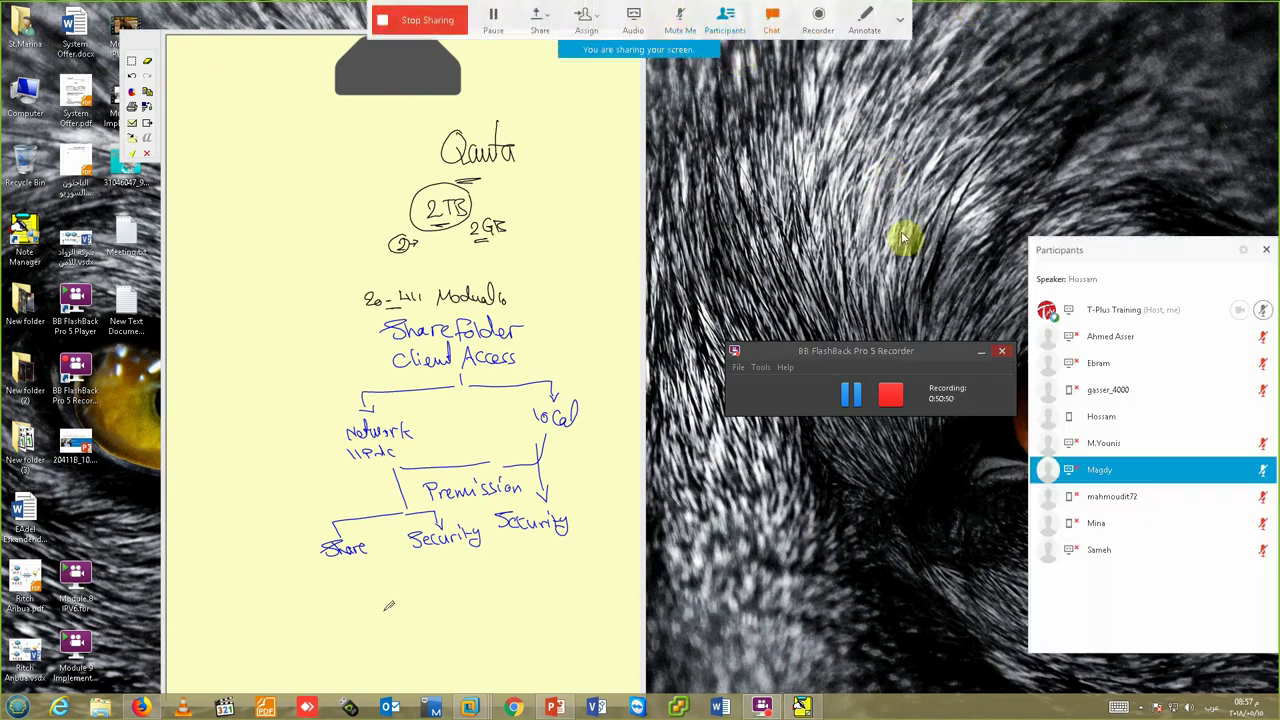
{"action": "left_click", "coordinate": [1263, 251]}
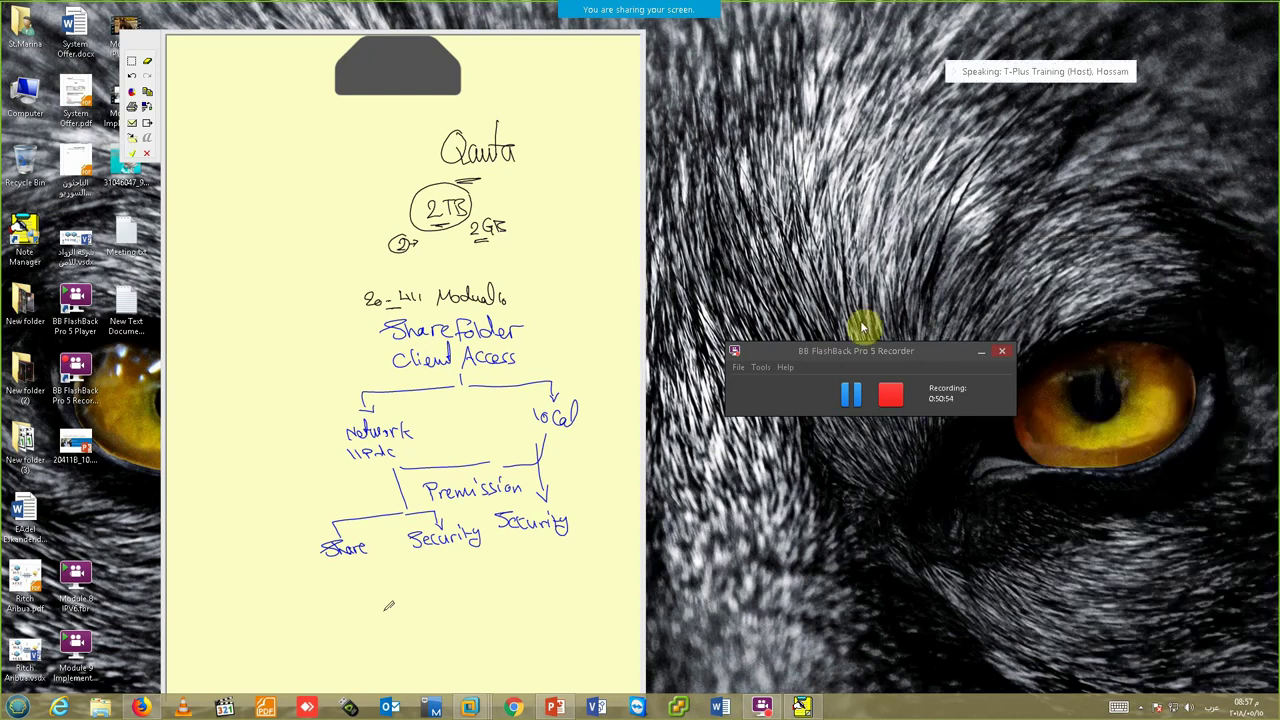
{"action": "left_click_drag", "start_coordinate": [907, 222], "coordinate": [895, 191]}
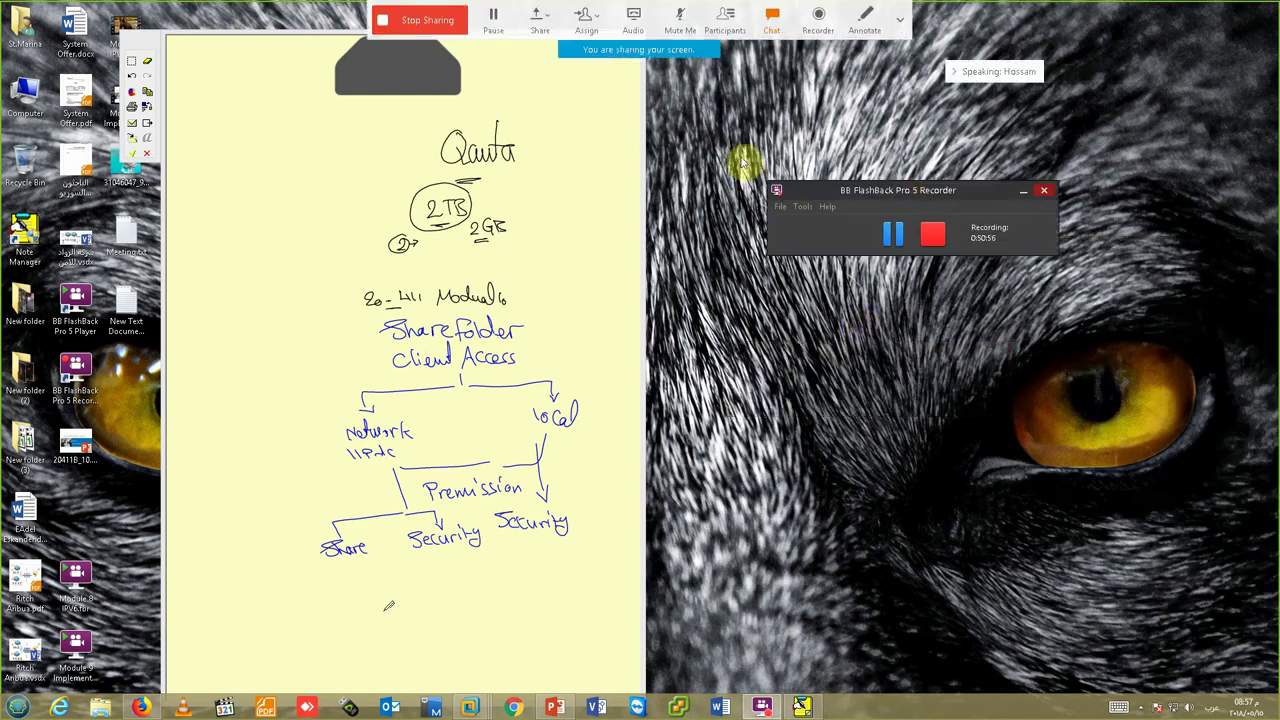
- Revisit the DC machine, minimize it, and open the Webex meeting chat
{"action": "mouse_move", "coordinate": [470, 707]}
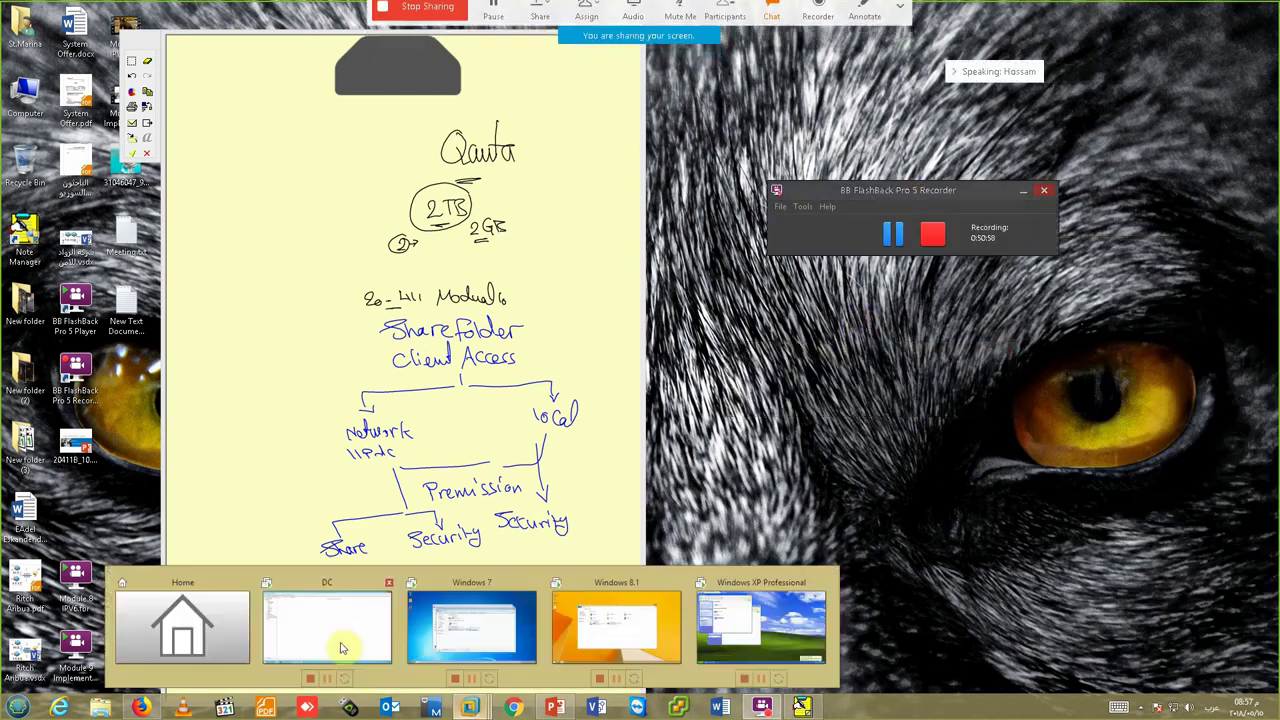
{"action": "left_click", "coordinate": [347, 641]}
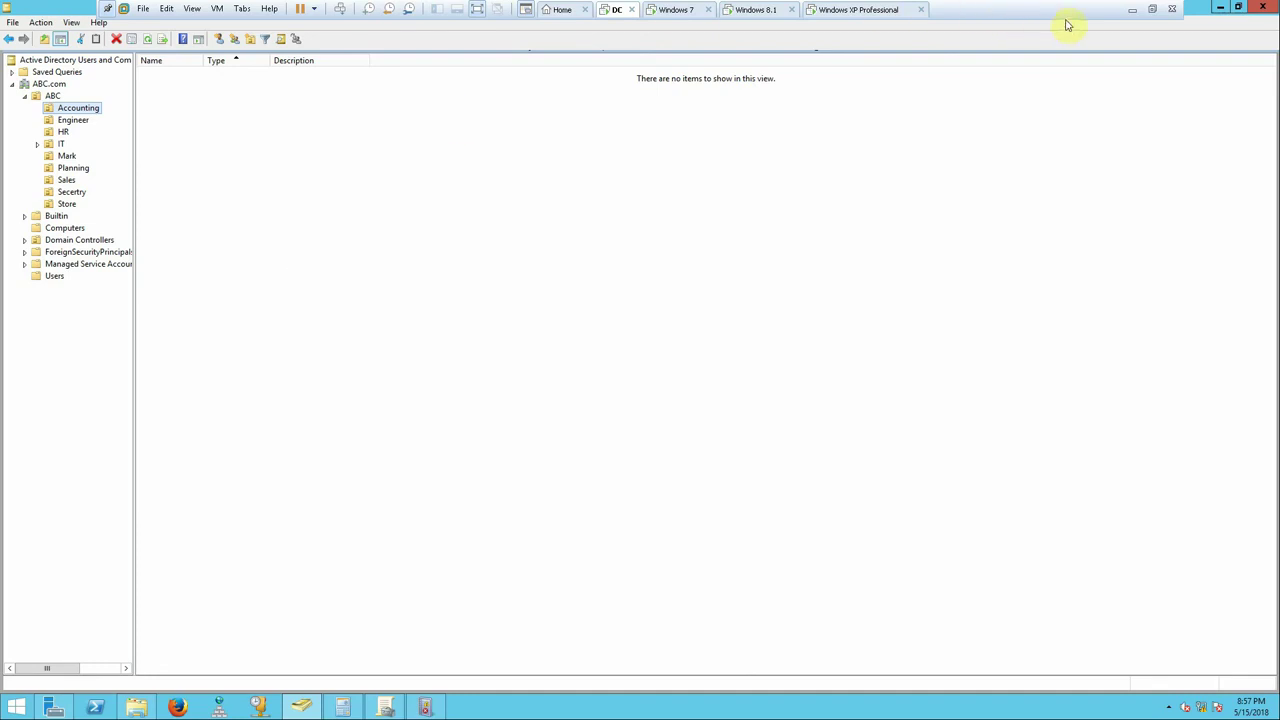
{"action": "left_click", "coordinate": [1131, 10]}
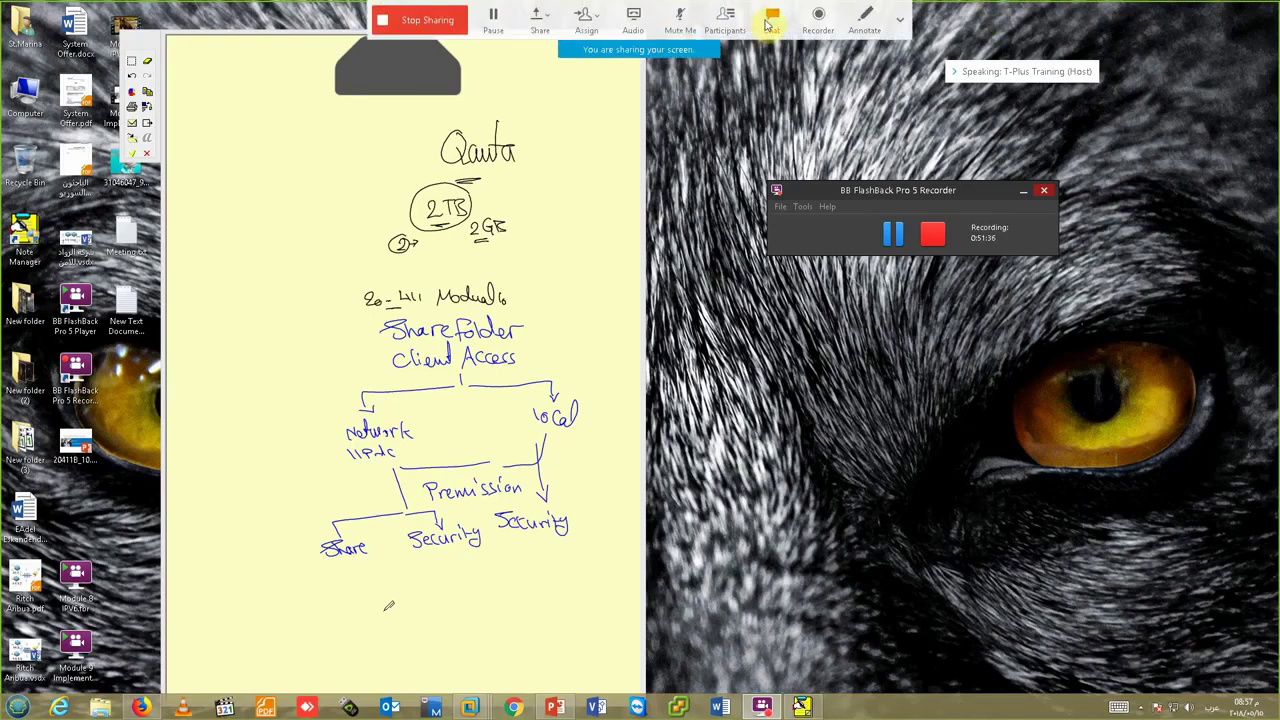
{"action": "left_click", "coordinate": [771, 20]}
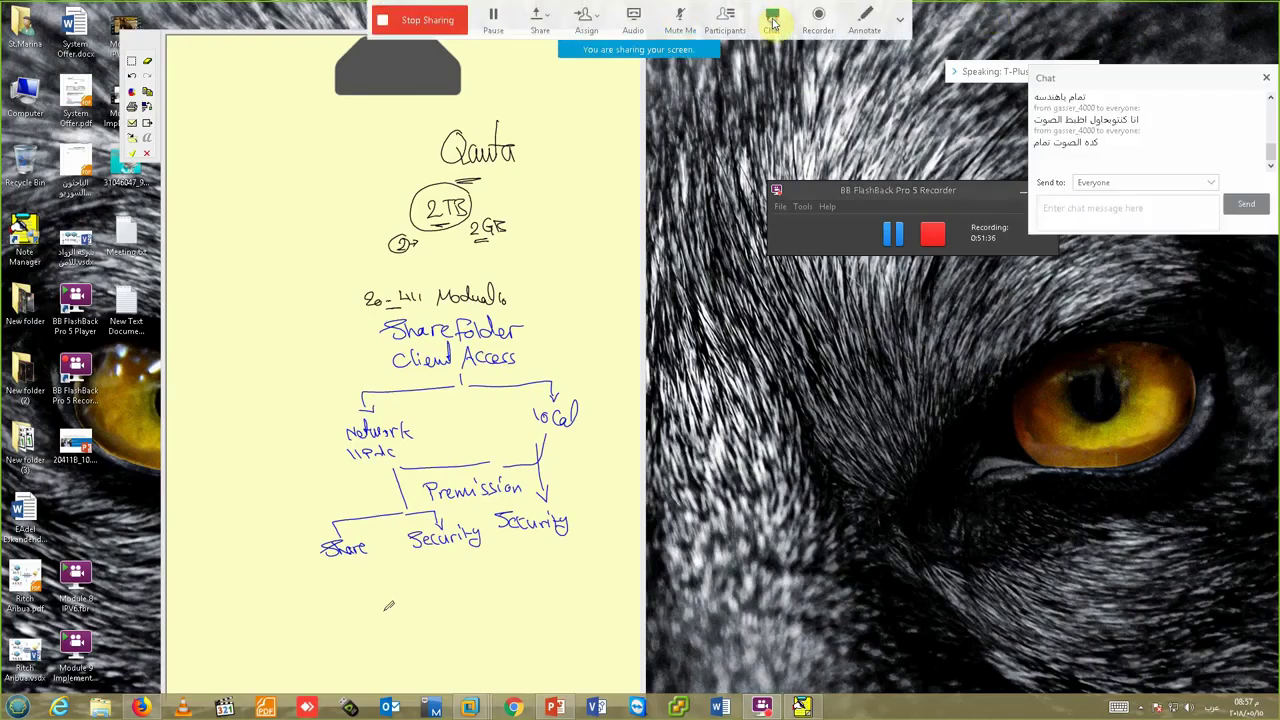
- Type a greeting message in the Webex Training chat and send it to everyone
{"action": "left_click", "coordinate": [1066, 208]}
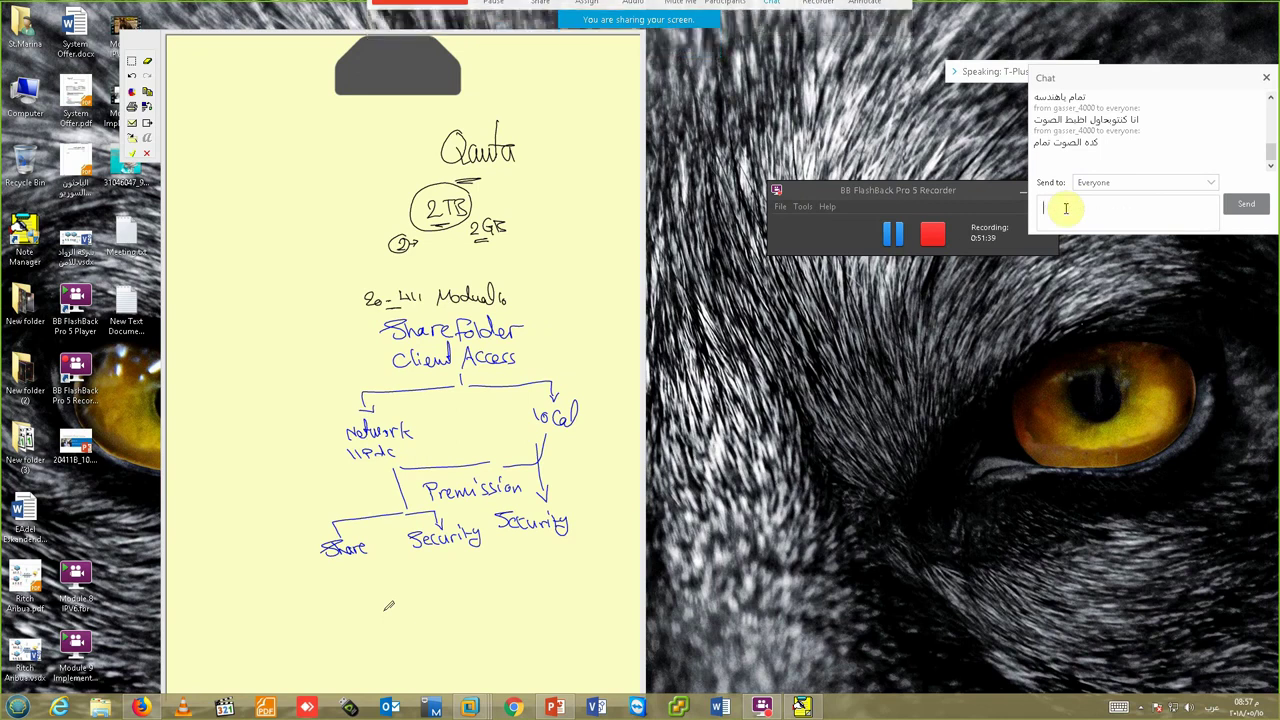
{"action": "type", "text": "هاي كل"}
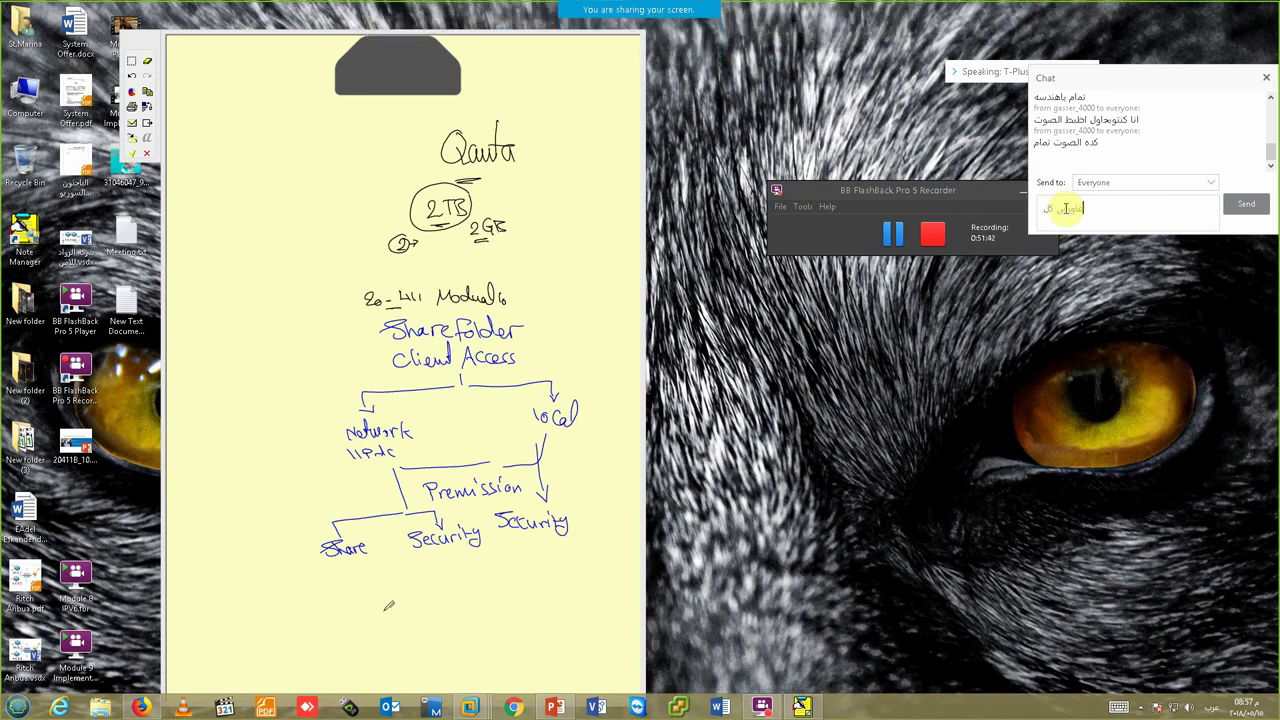
{"action": "type", "text": "كمبعت"}
{"action": "key", "text": "BackSpace"}
{"action": "key", "text": "BackSpace"}
{"action": "key", "text": "BackSpace"}
{"action": "key", "text": "BackSpace"}
{"action": "type", "text": "نا نع"}
{"action": "key", "text": "BackSpace"}
{"action": "type", "text": "فستح ملفاتك عالجمد عصر"}
{"action": "key", "text": "Return"}
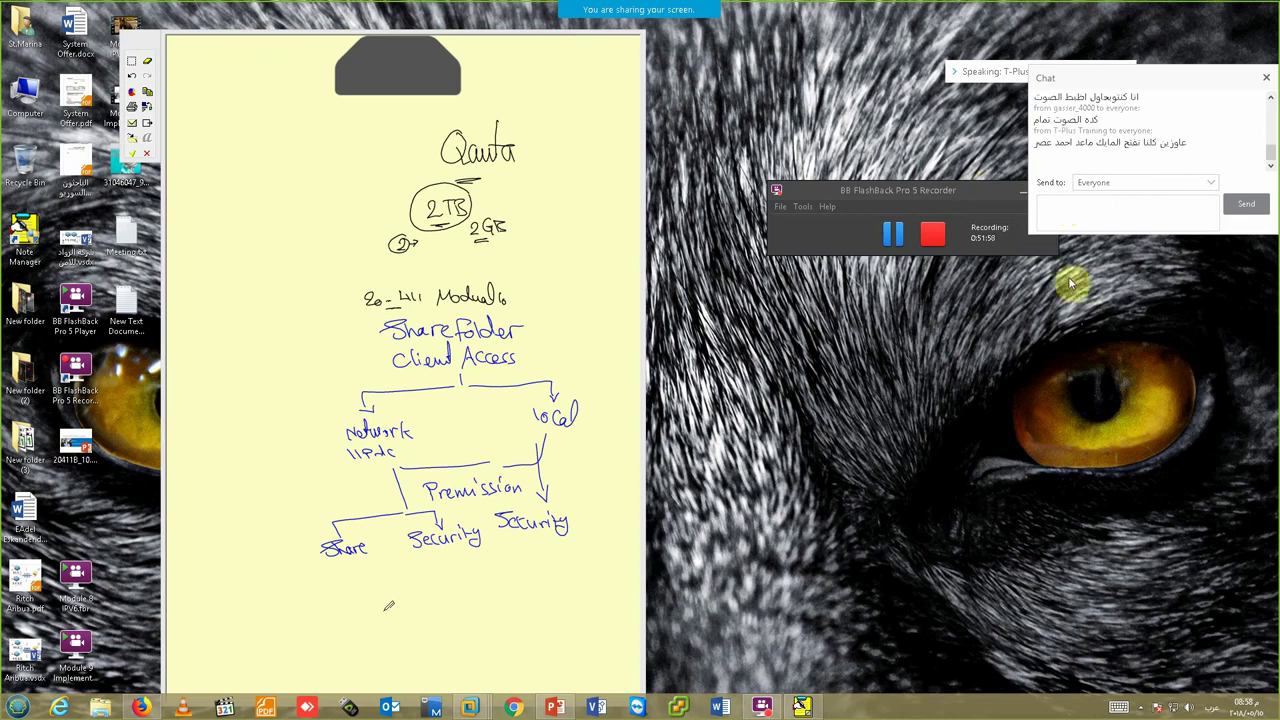
- Close the chat panel and switch to the DC virtual machine from the VMware previews
{"action": "left_click", "coordinate": [1266, 78]}
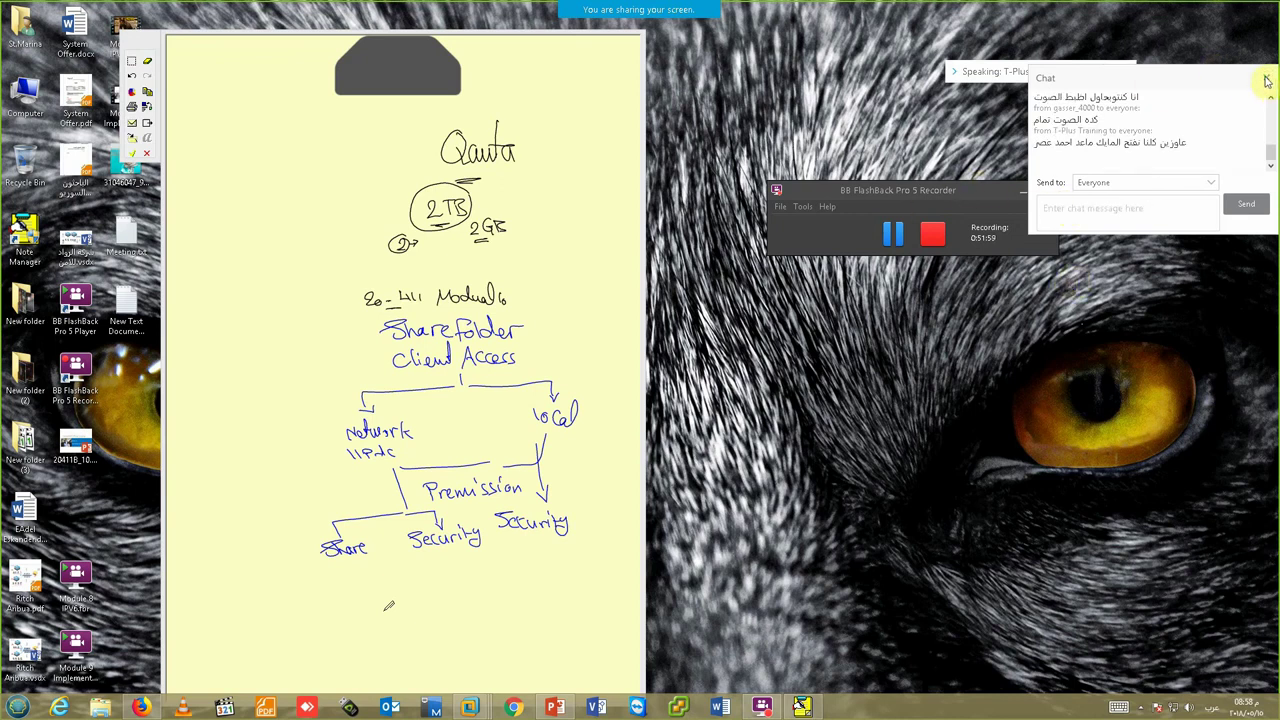
{"action": "left_click", "coordinate": [1266, 78]}
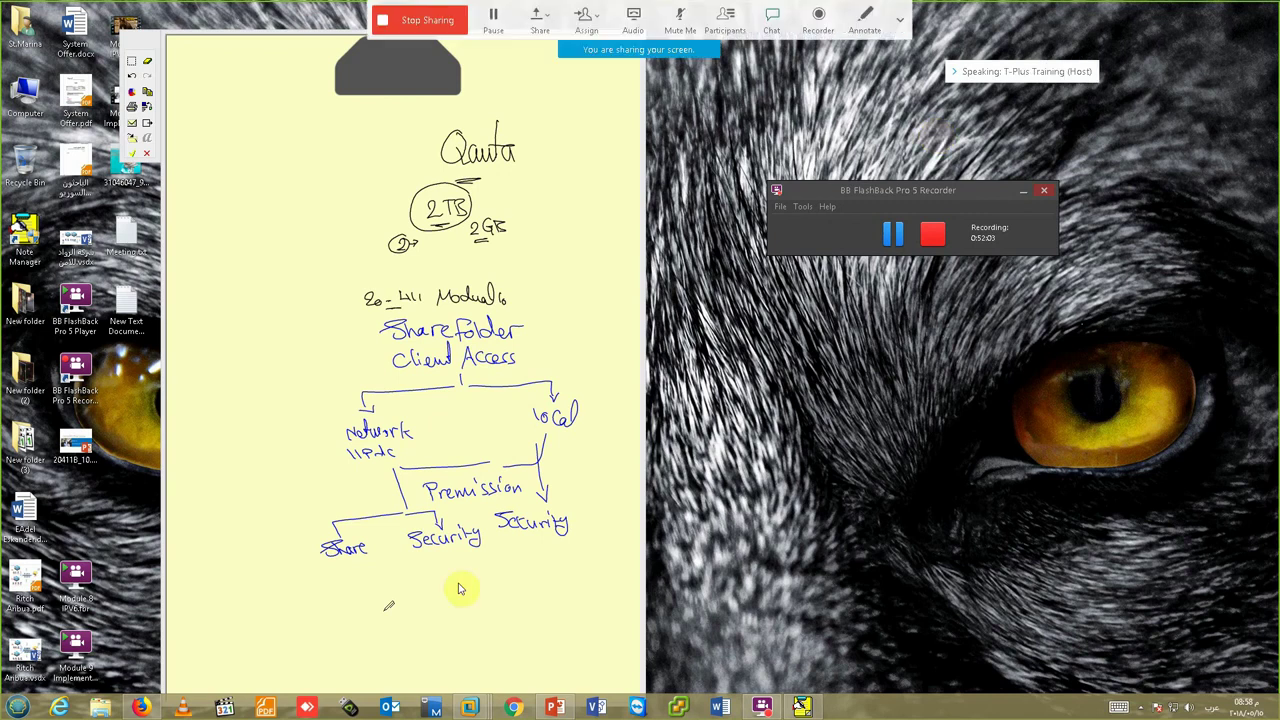
{"action": "left_click", "coordinate": [469, 708]}
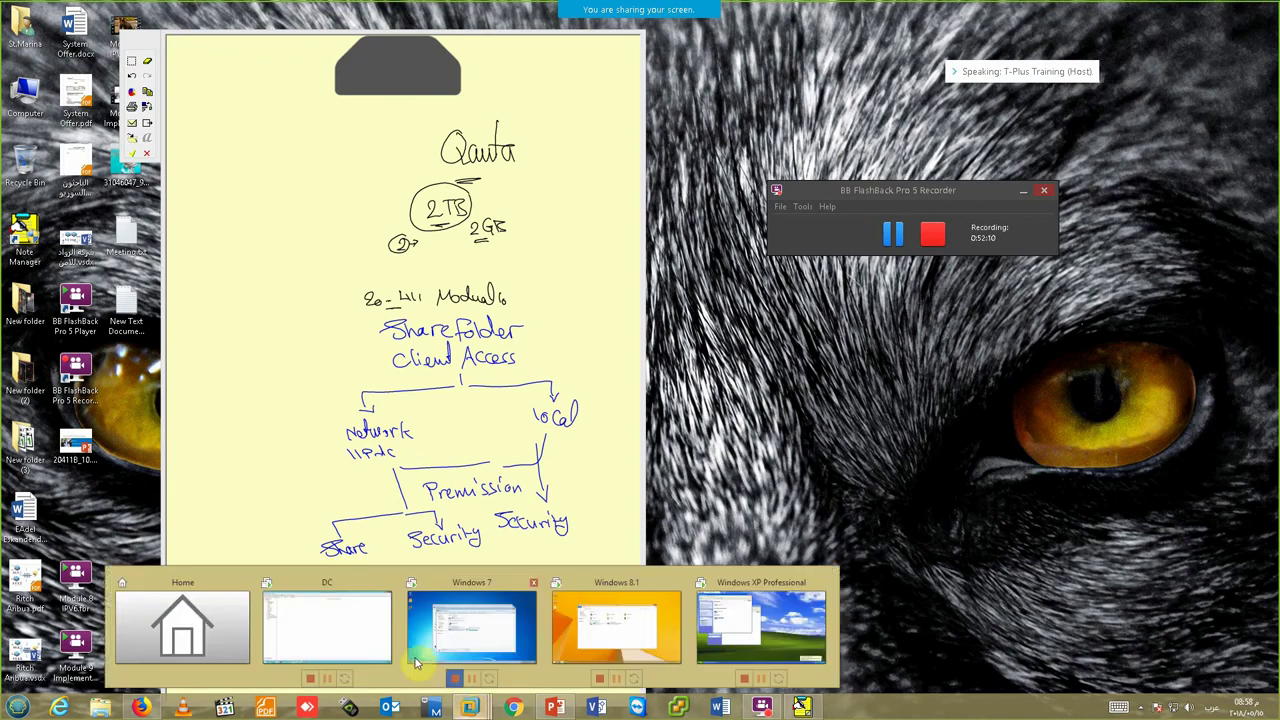
{"action": "left_click", "coordinate": [365, 630]}
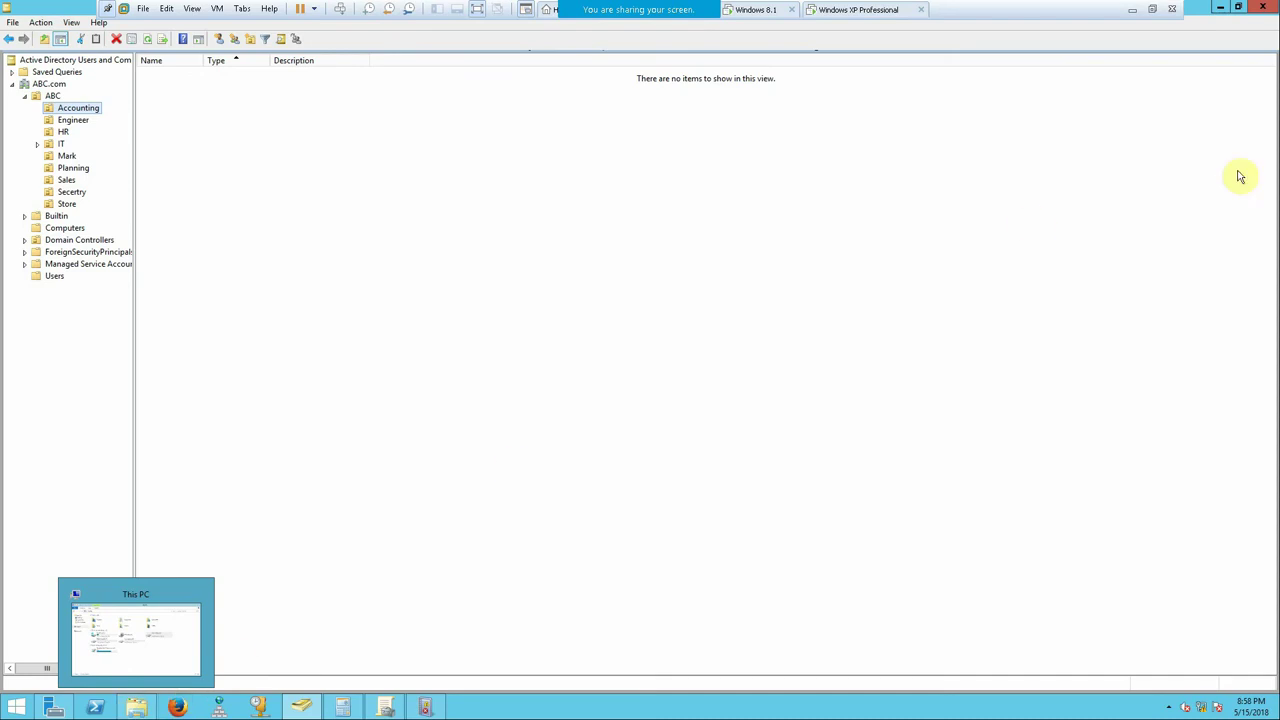
- Restore This PC and open the NEW VOLUME (F:) drive, which is empty
{"action": "left_click", "coordinate": [134, 707]}
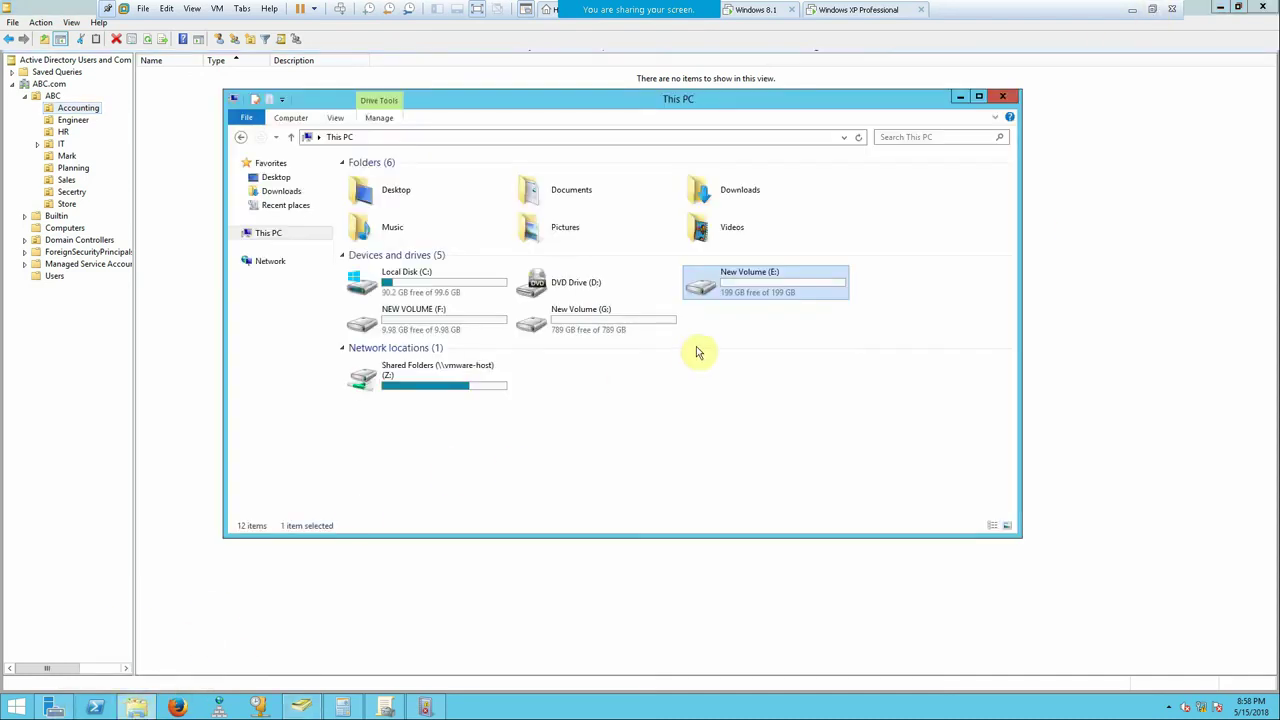
{"action": "double_click", "coordinate": [464, 325]}
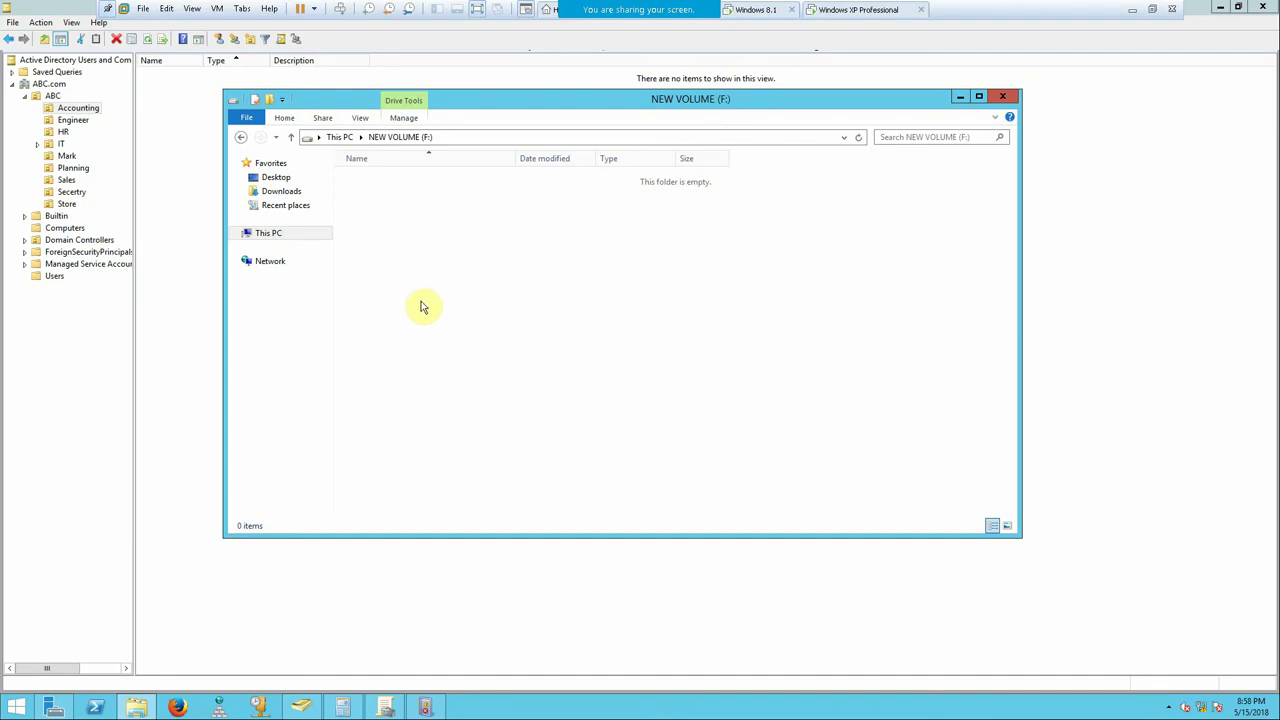
- Launch cmd from the Run box and change to the C:\ root with cd\
{"action": "key", "text": "super+r"}
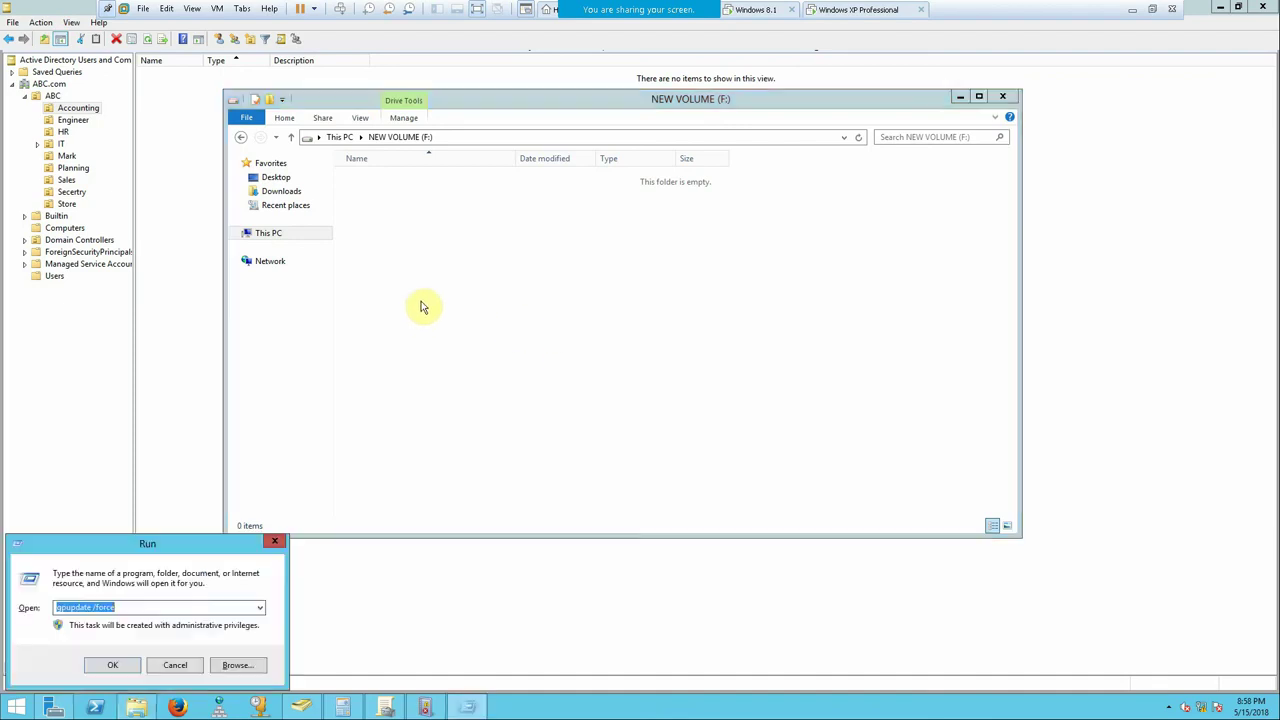
{"action": "type", "text": "cmd"}
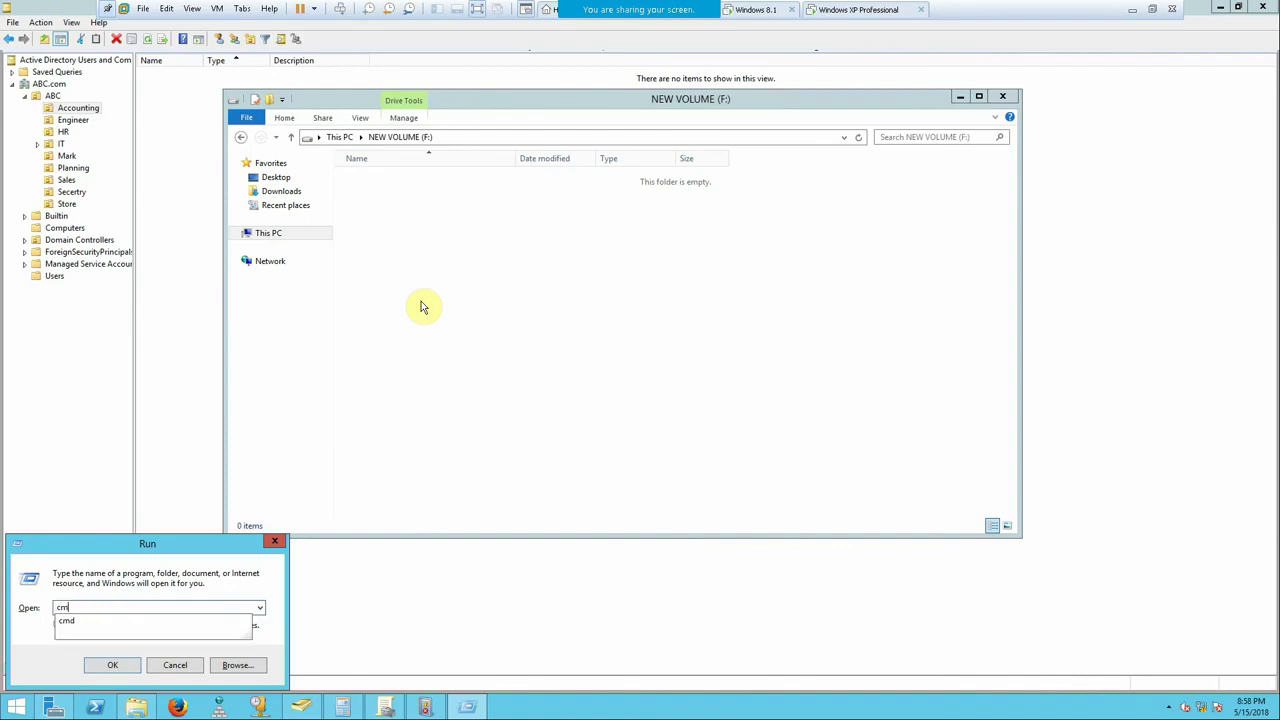
{"action": "key", "text": "Return"}
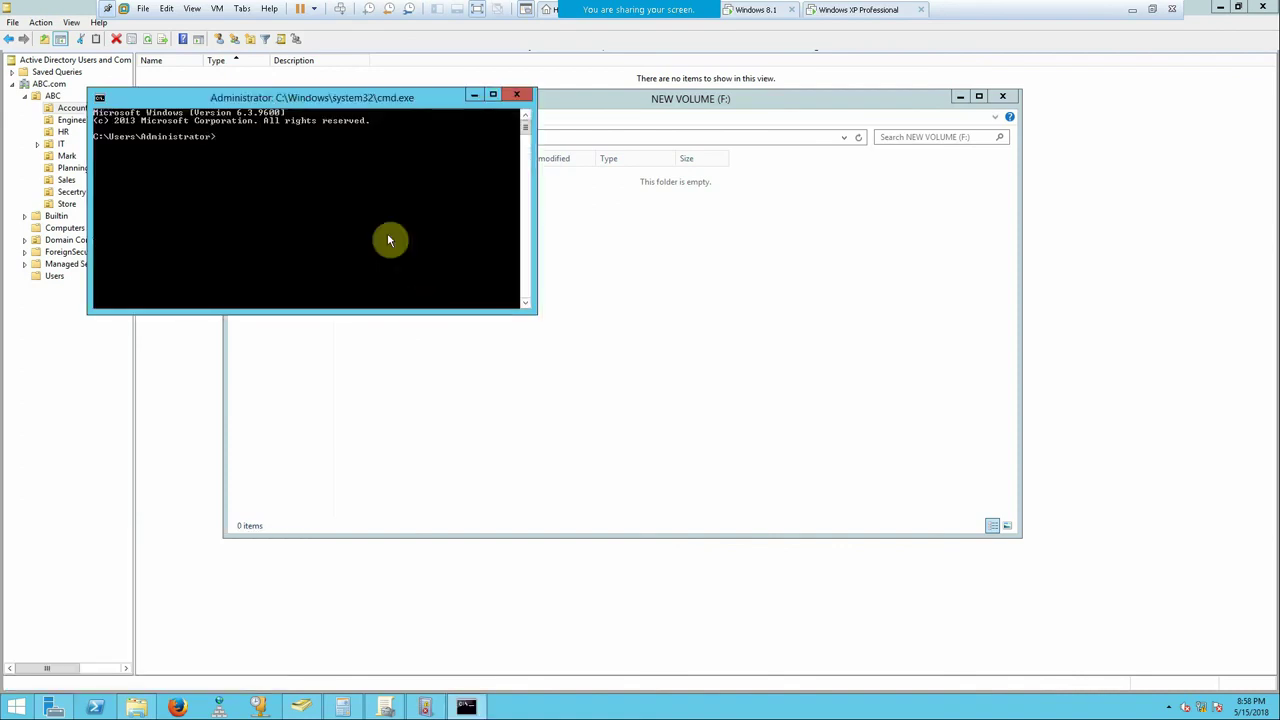
{"action": "type", "text": "cd\\"}
{"action": "key", "text": "Return"}
- Try screen background and text colours in the console Colors properties, then cancel
{"action": "right_click", "coordinate": [302, 98]}
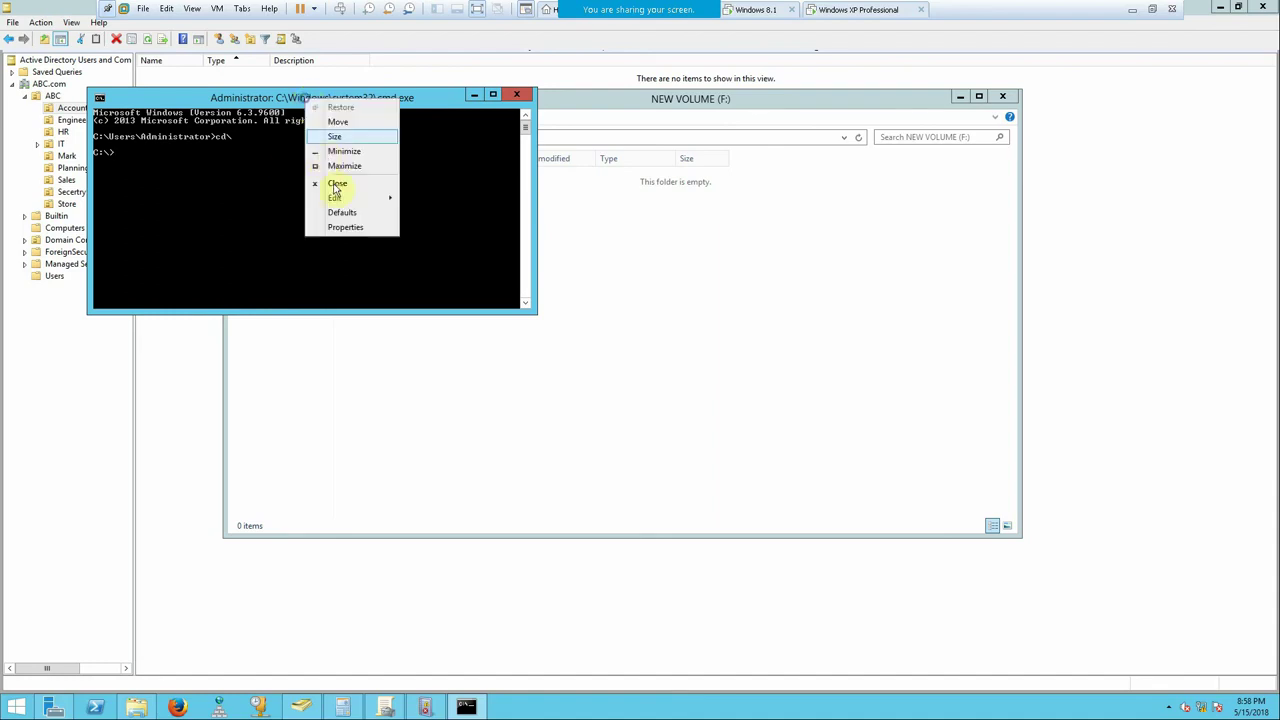
{"action": "left_click", "coordinate": [345, 227]}
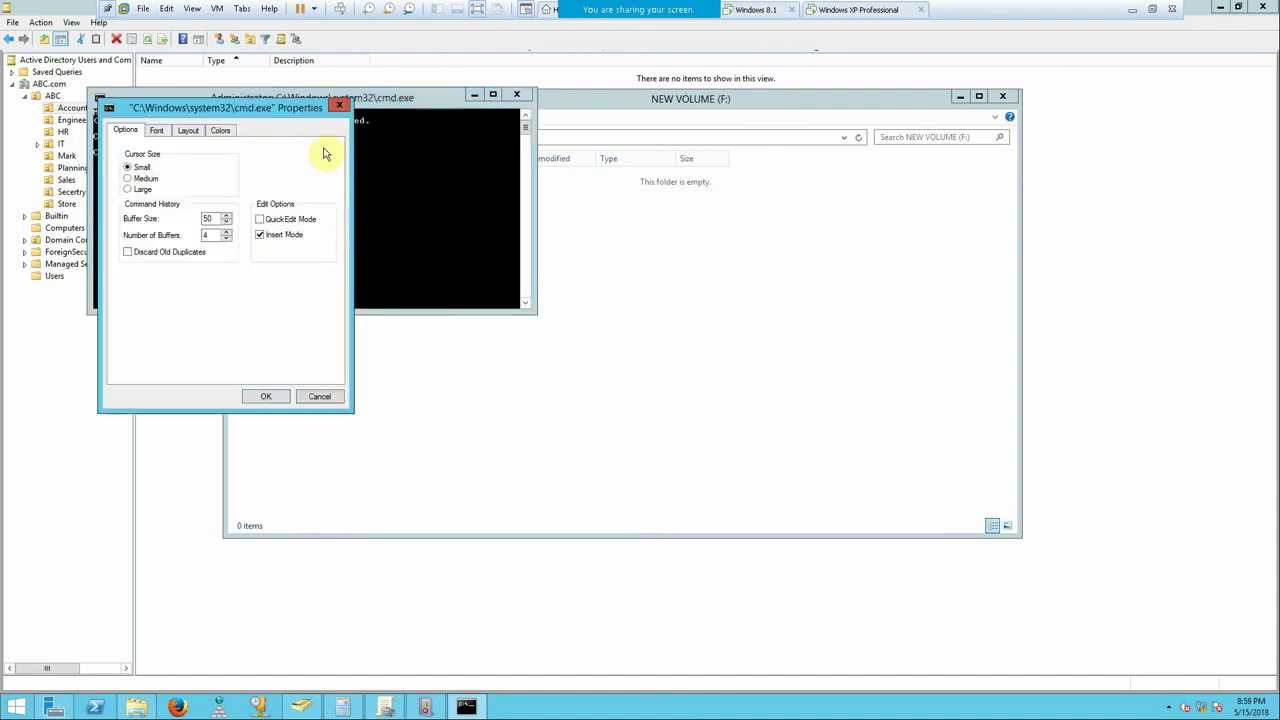
{"action": "left_click", "coordinate": [220, 130]}
{"action": "left_click", "coordinate": [320, 236]}
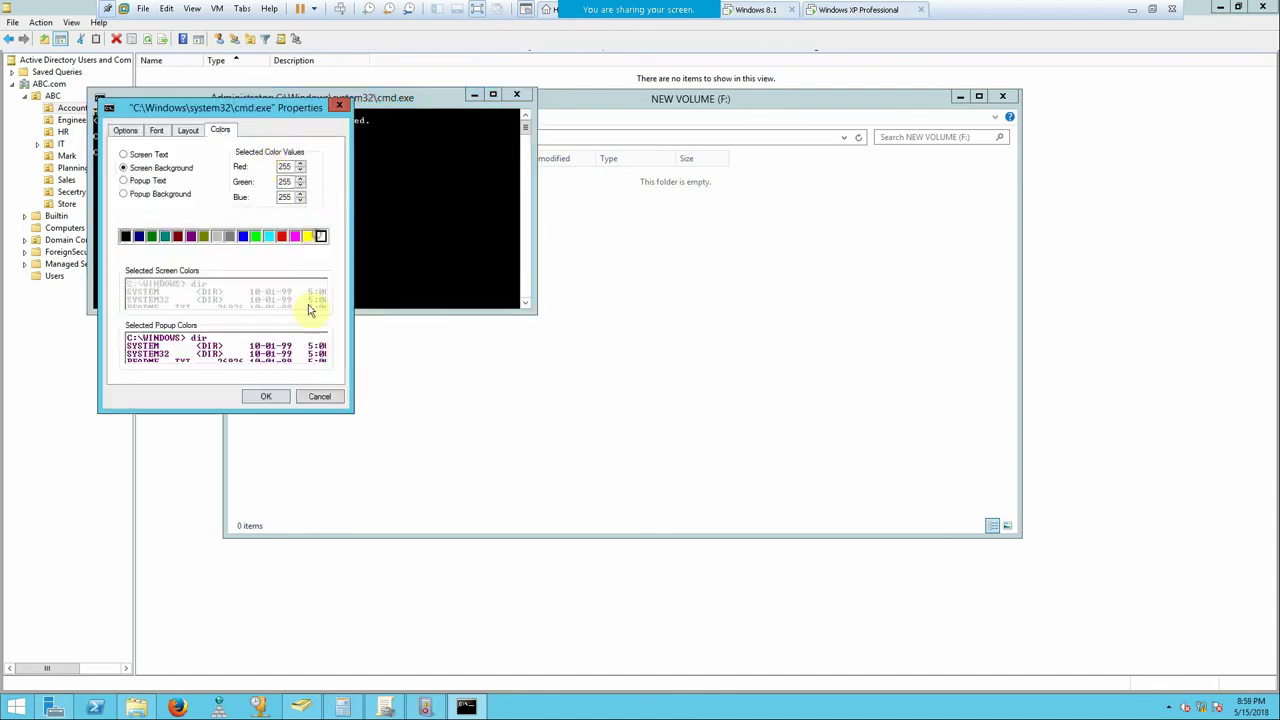
{"action": "left_click", "coordinate": [125, 237]}
{"action": "left_click", "coordinate": [123, 154]}
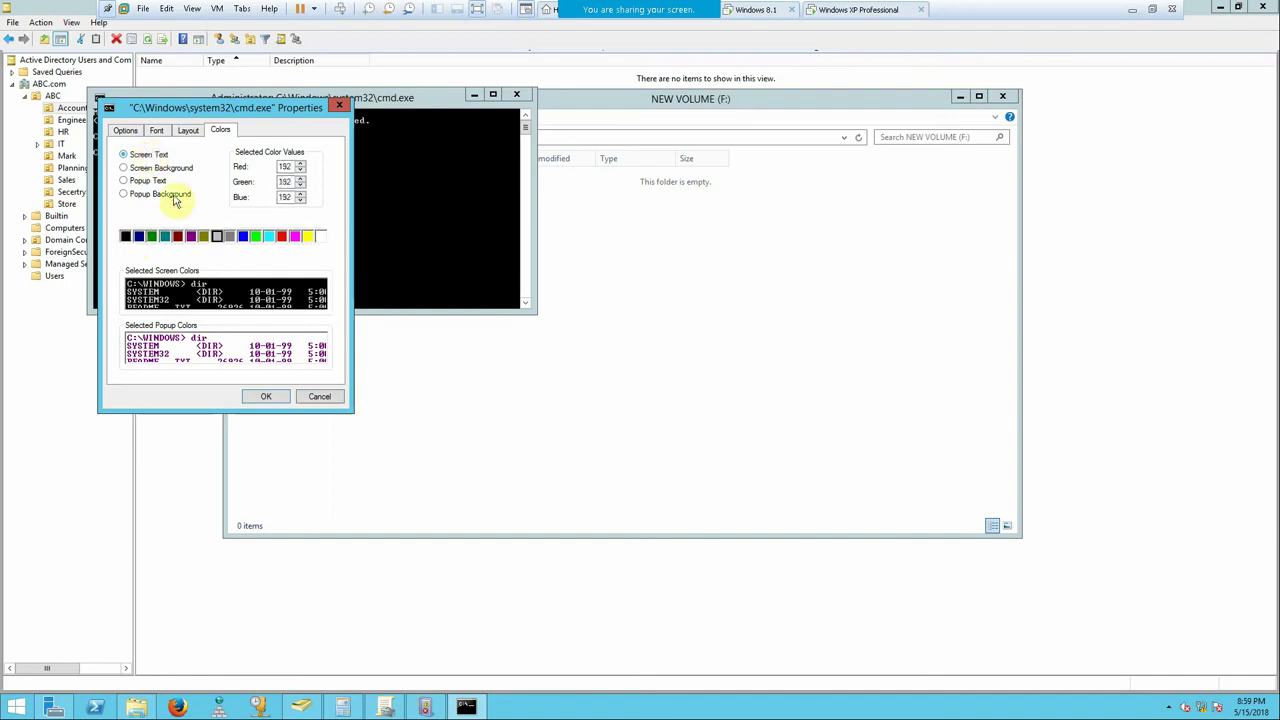
{"action": "left_click", "coordinate": [320, 236]}
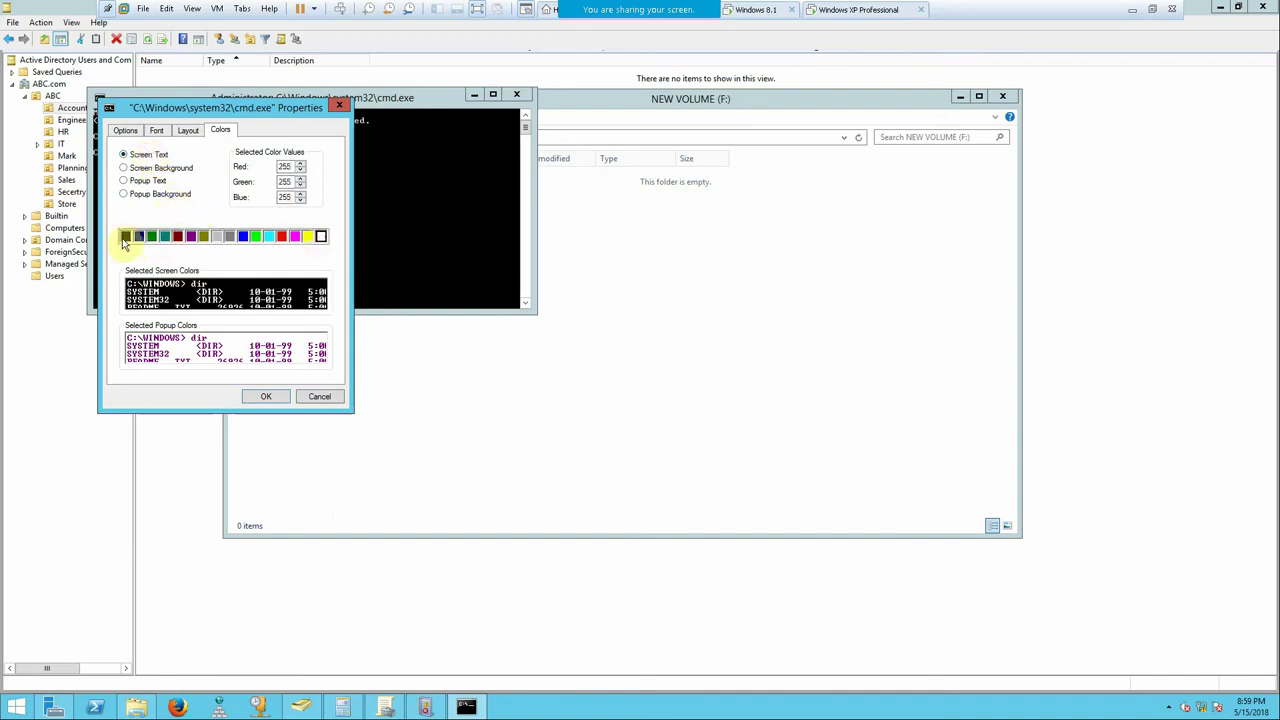
{"action": "left_click", "coordinate": [297, 398]}
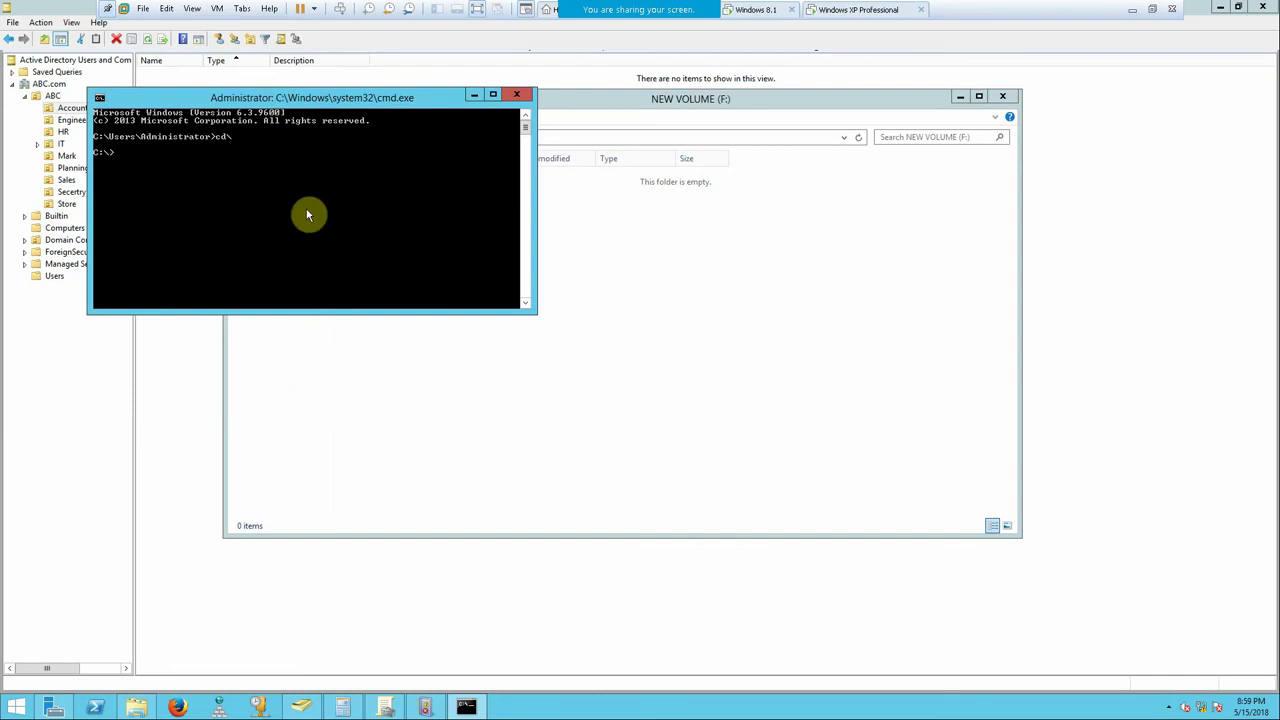
- Set the console to a white screen background with black screen text
{"action": "right_click", "coordinate": [289, 97]}
{"action": "left_click", "coordinate": [329, 226]}
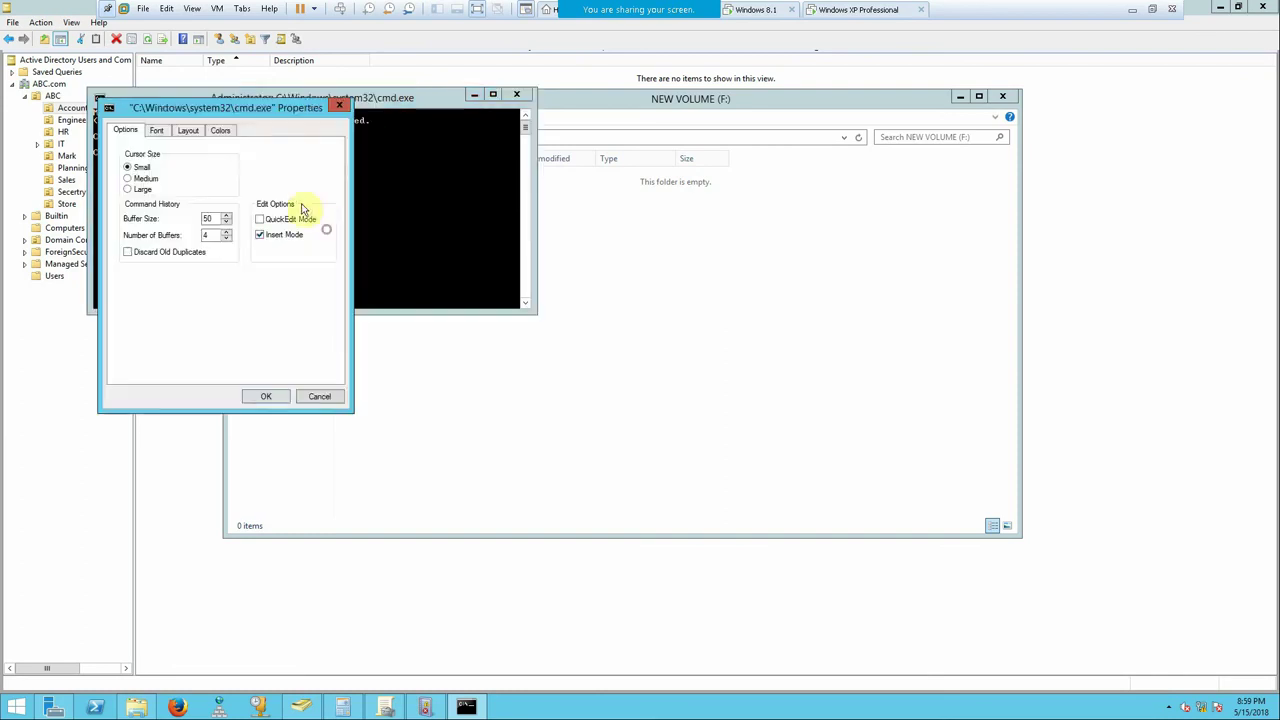
{"action": "left_click", "coordinate": [220, 130]}
{"action": "left_click", "coordinate": [318, 237]}
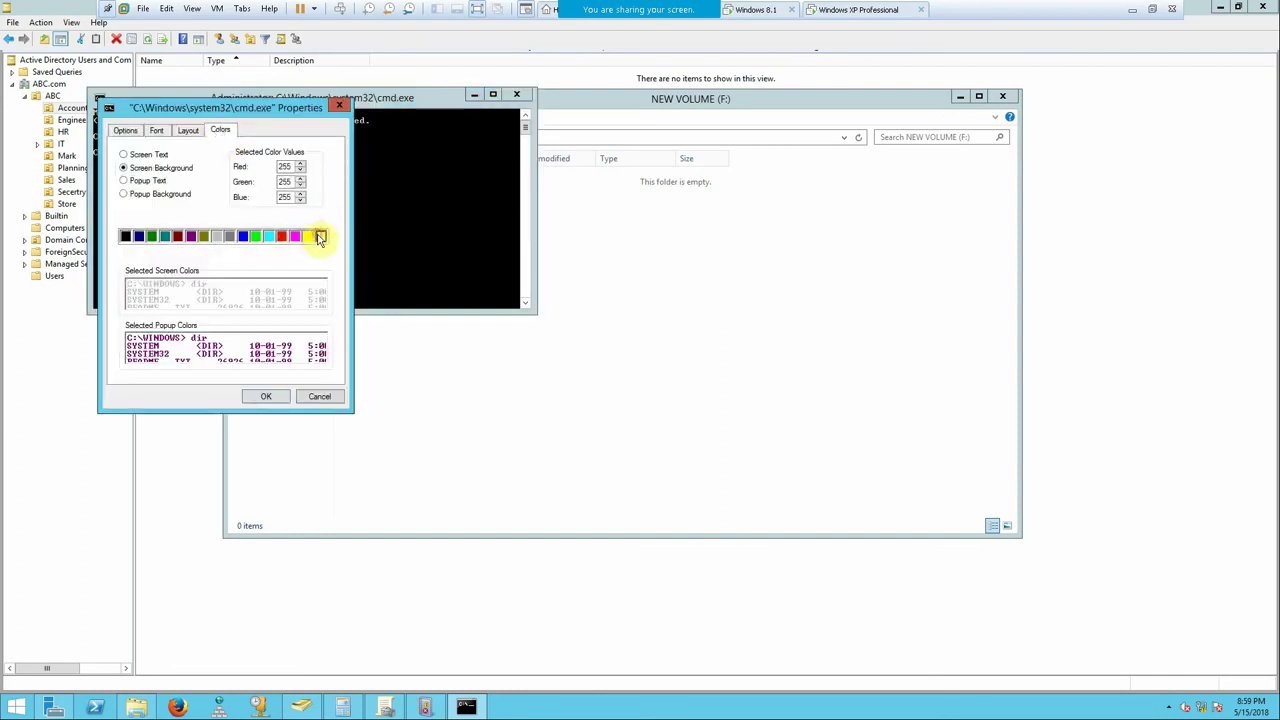
{"action": "left_click", "coordinate": [135, 156]}
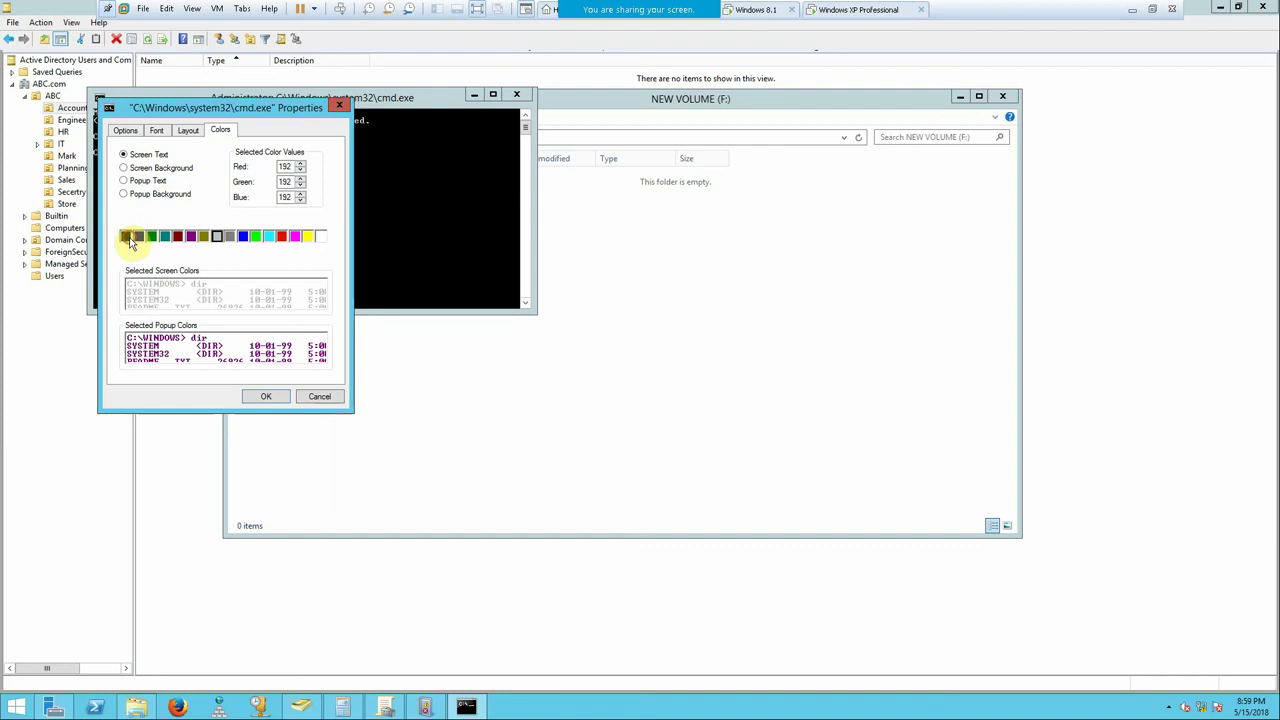
{"action": "left_click", "coordinate": [124, 236]}
{"action": "left_click", "coordinate": [266, 396]}
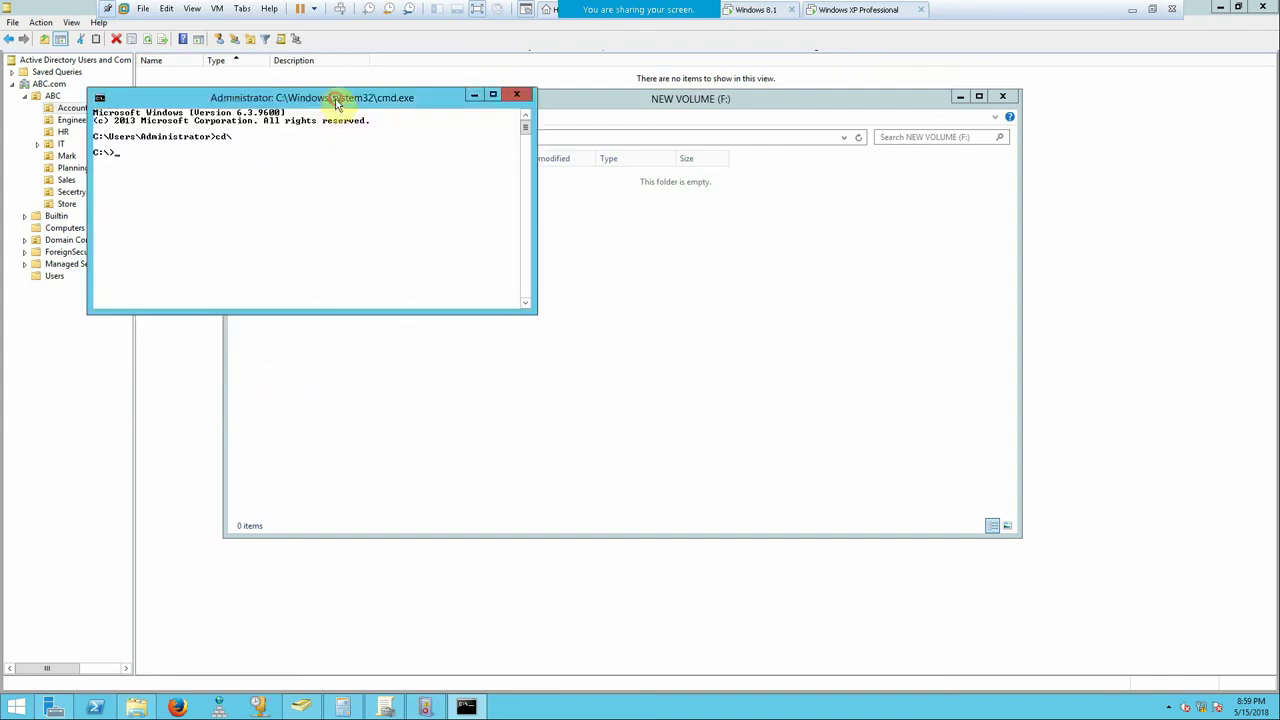
{"action": "left_click_drag", "start_coordinate": [337, 97], "coordinate": [484, 299]}
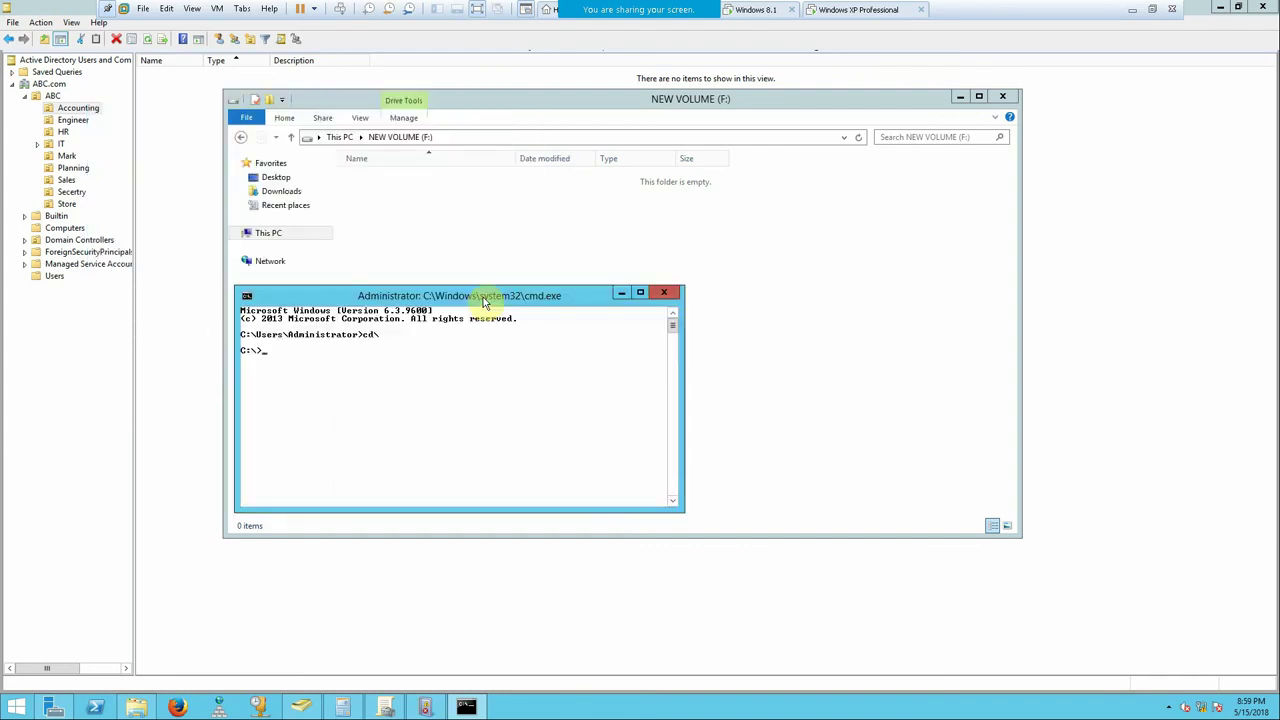
- Begin the fsutil command and confirm in its Properties that NEW VOLUME (F:) is FAT32
{"action": "type", "text": "fsutil"}
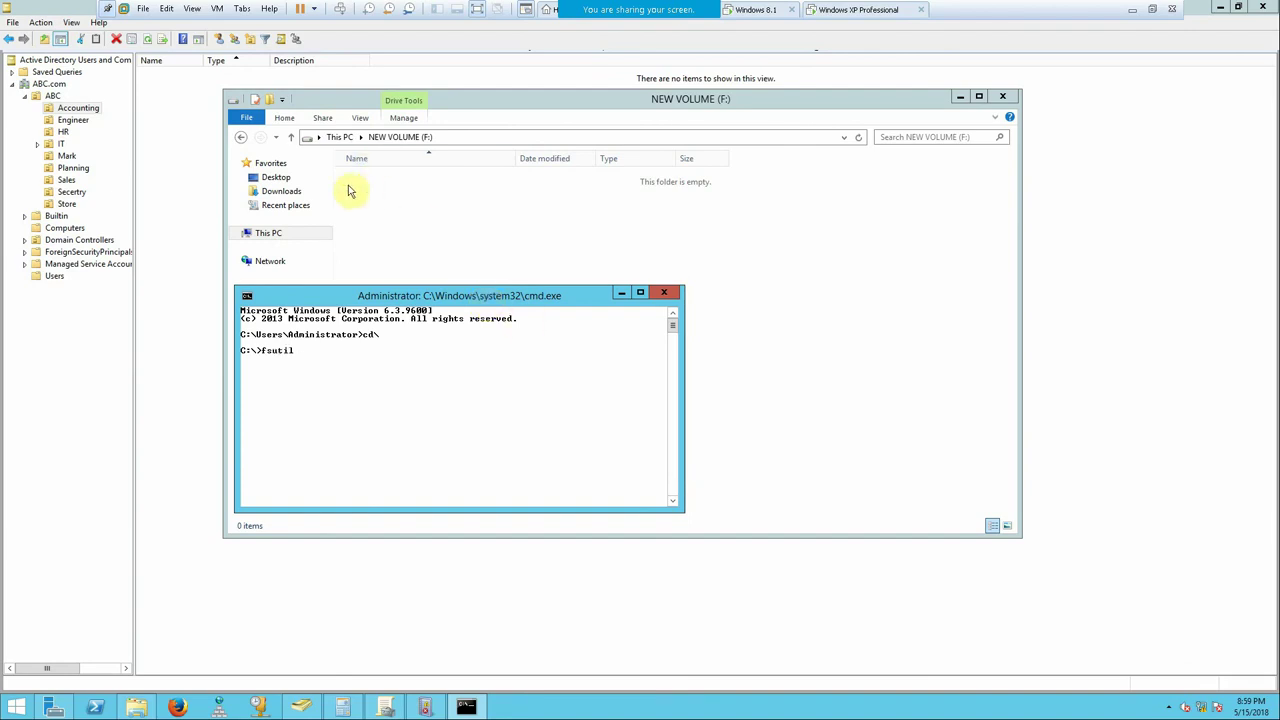
{"action": "left_click", "coordinate": [340, 139]}
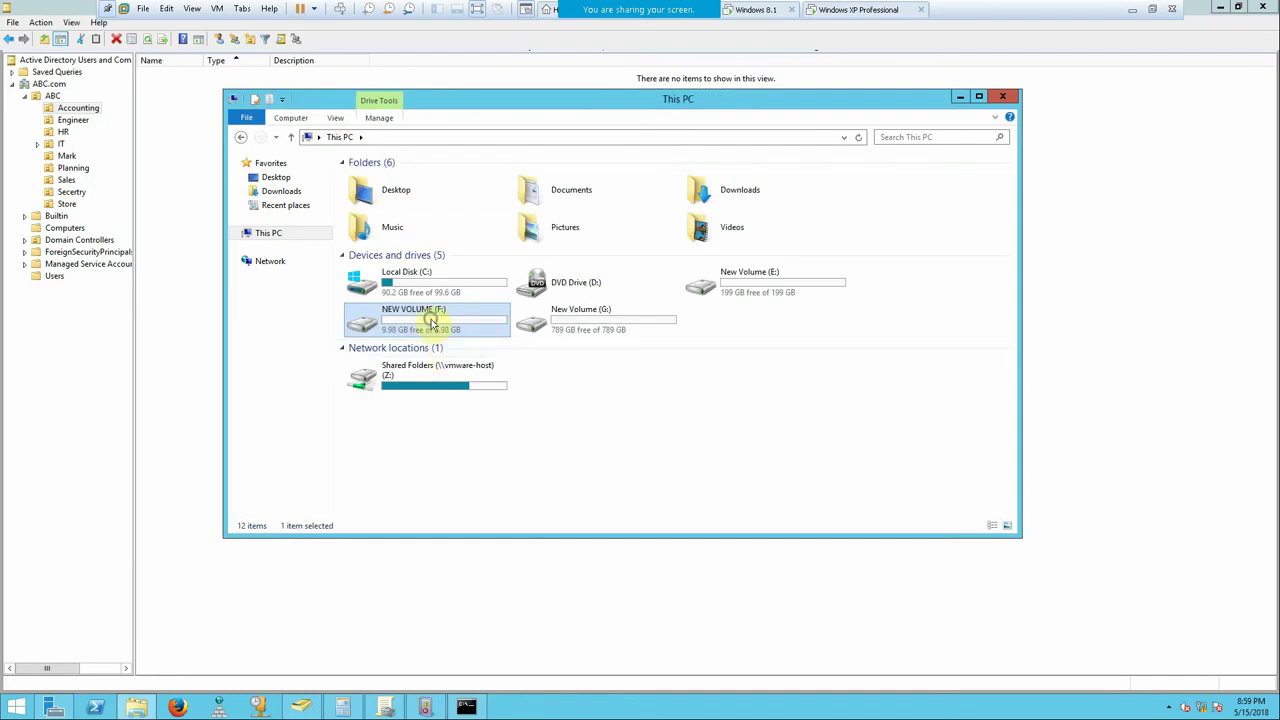
{"action": "right_click", "coordinate": [430, 322]}
{"action": "left_click", "coordinate": [486, 553]}
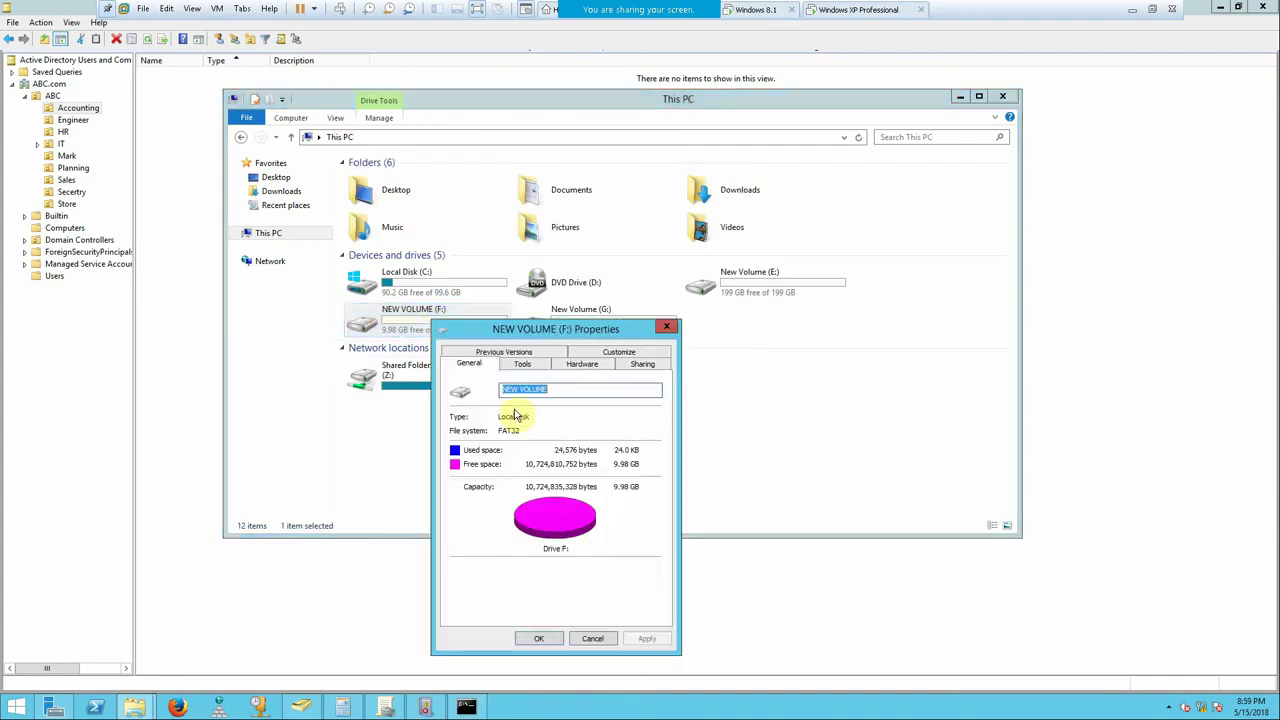
{"action": "left_click", "coordinate": [662, 327]}
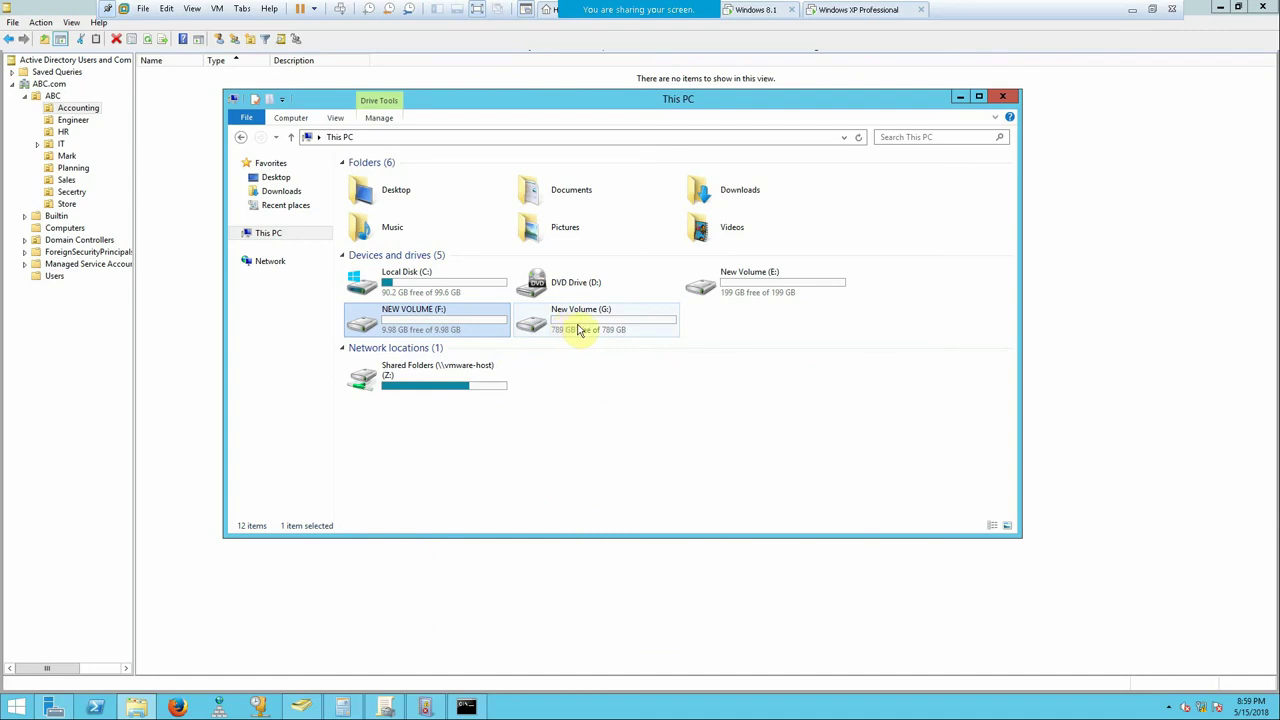
- Confirm in Properties that New Volume (G:) is NTFS, then bring the Command Prompt back
{"action": "right_click", "coordinate": [578, 328]}
{"action": "left_click", "coordinate": [618, 576]}
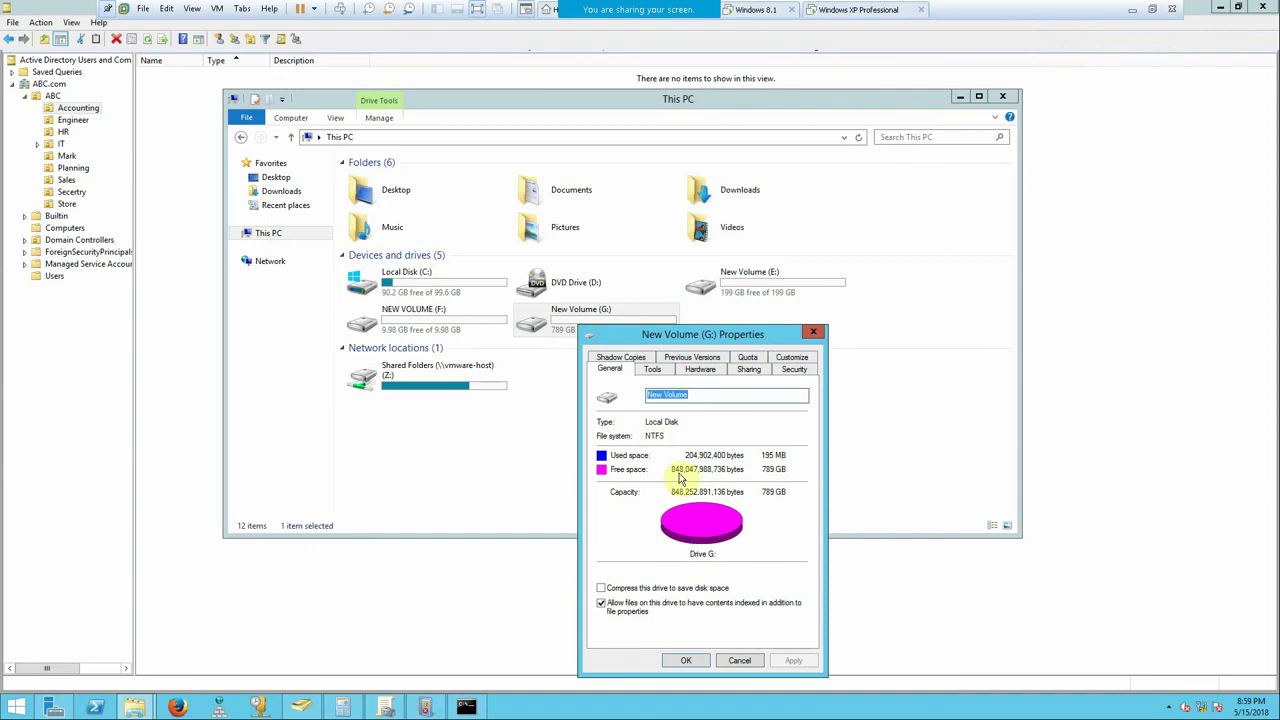
{"action": "left_click", "coordinate": [740, 660]}
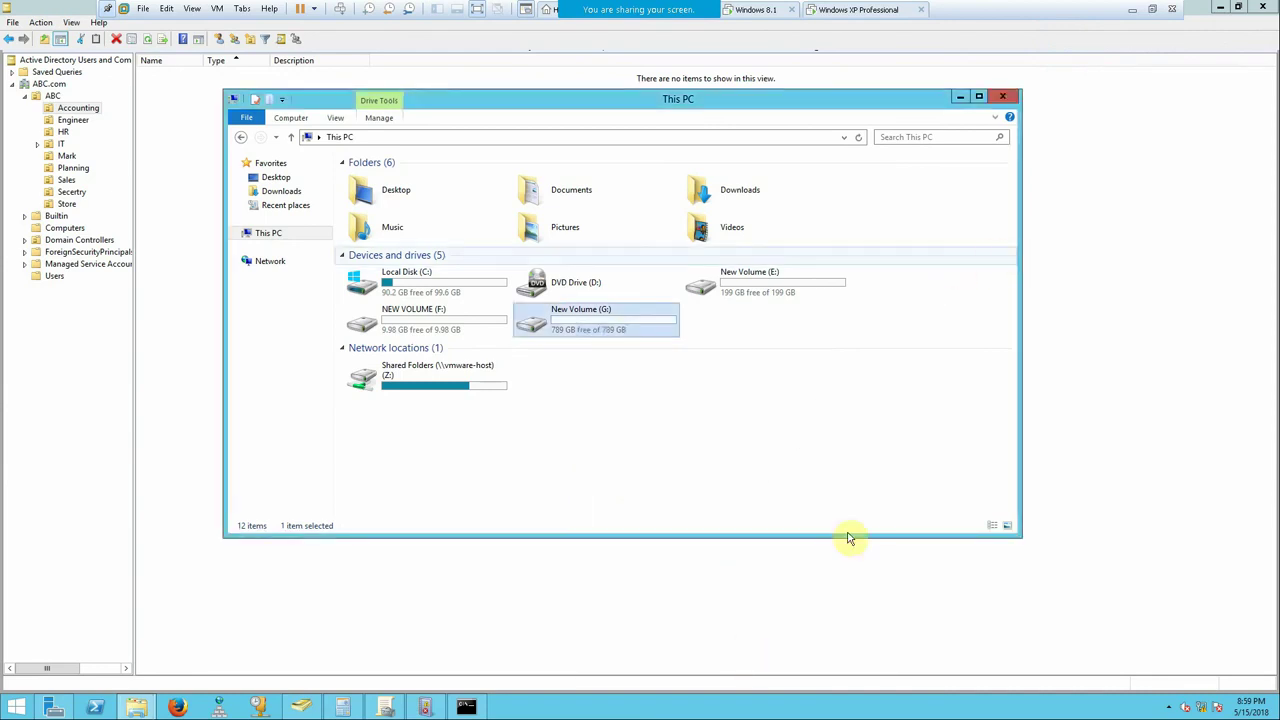
{"action": "left_click", "coordinate": [465, 707]}
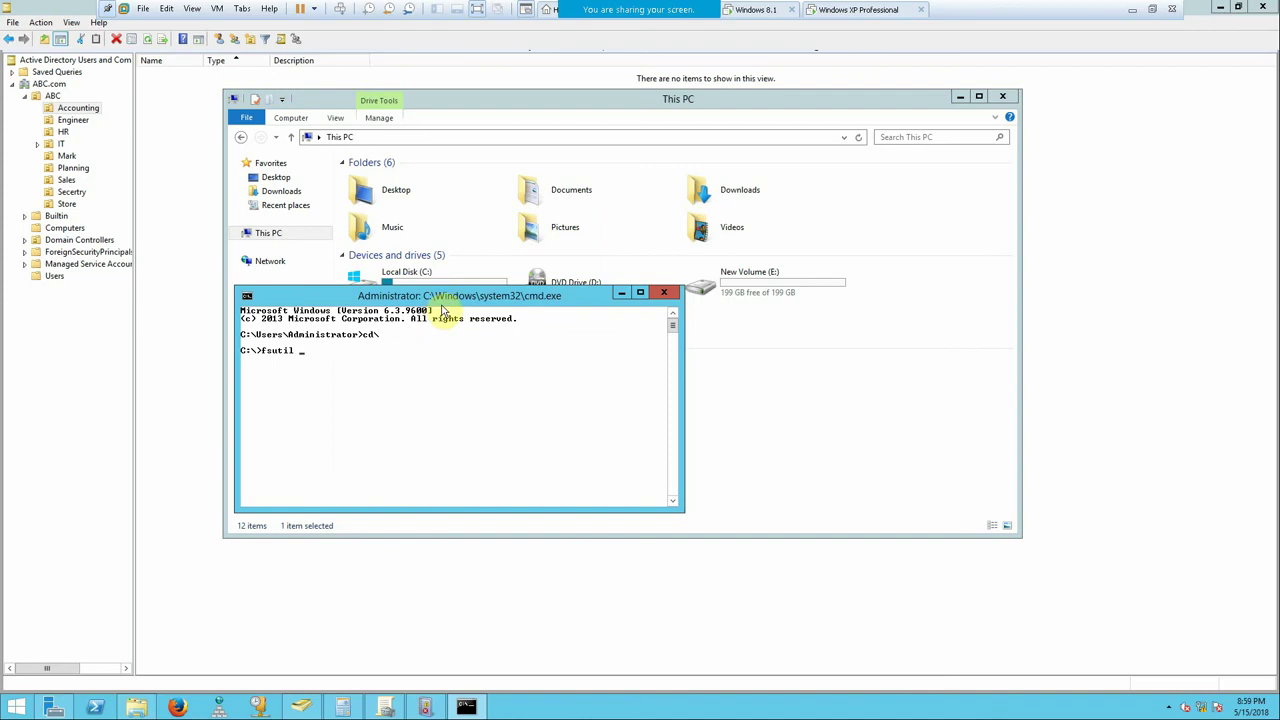
{"action": "left_click_drag", "start_coordinate": [445, 297], "coordinate": [506, 418]}
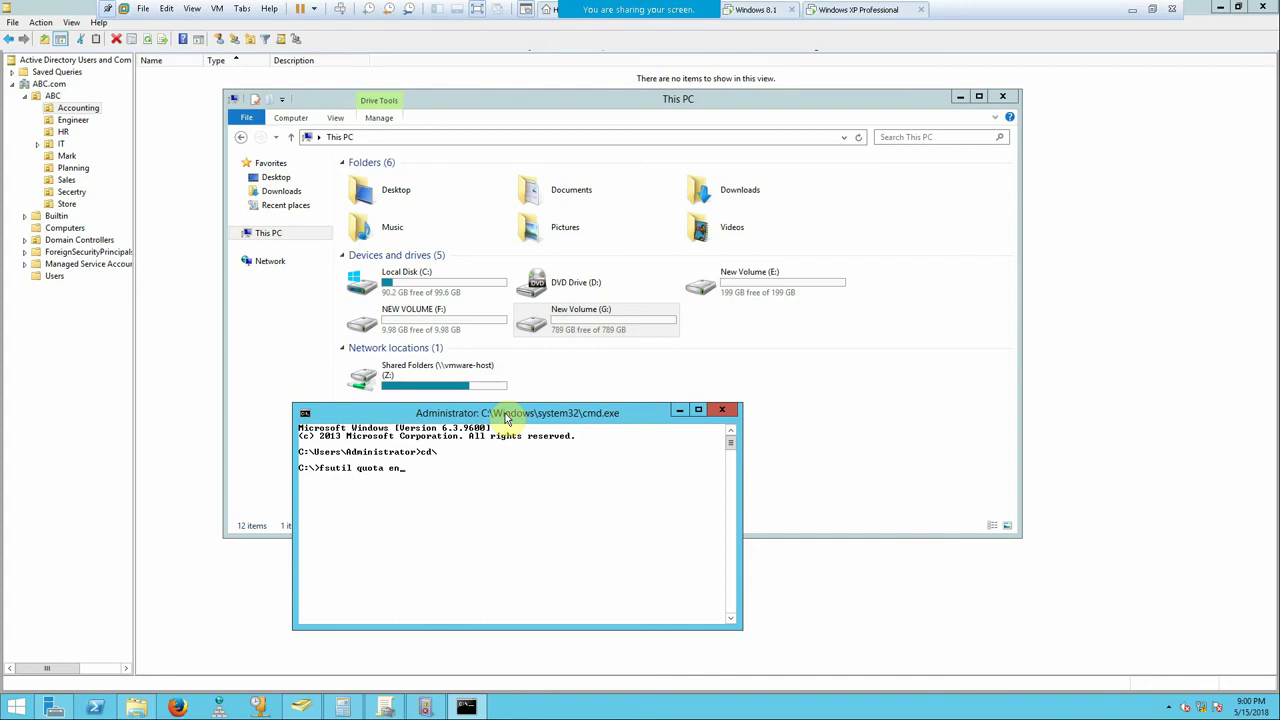
- Run 'fsutil quota enforce g:' and check the Quota tab in G: Properties
{"action": "type", "text": "ce g:"}
{"action": "key", "text": "Return"}
{"action": "right_click", "coordinate": [607, 321]}
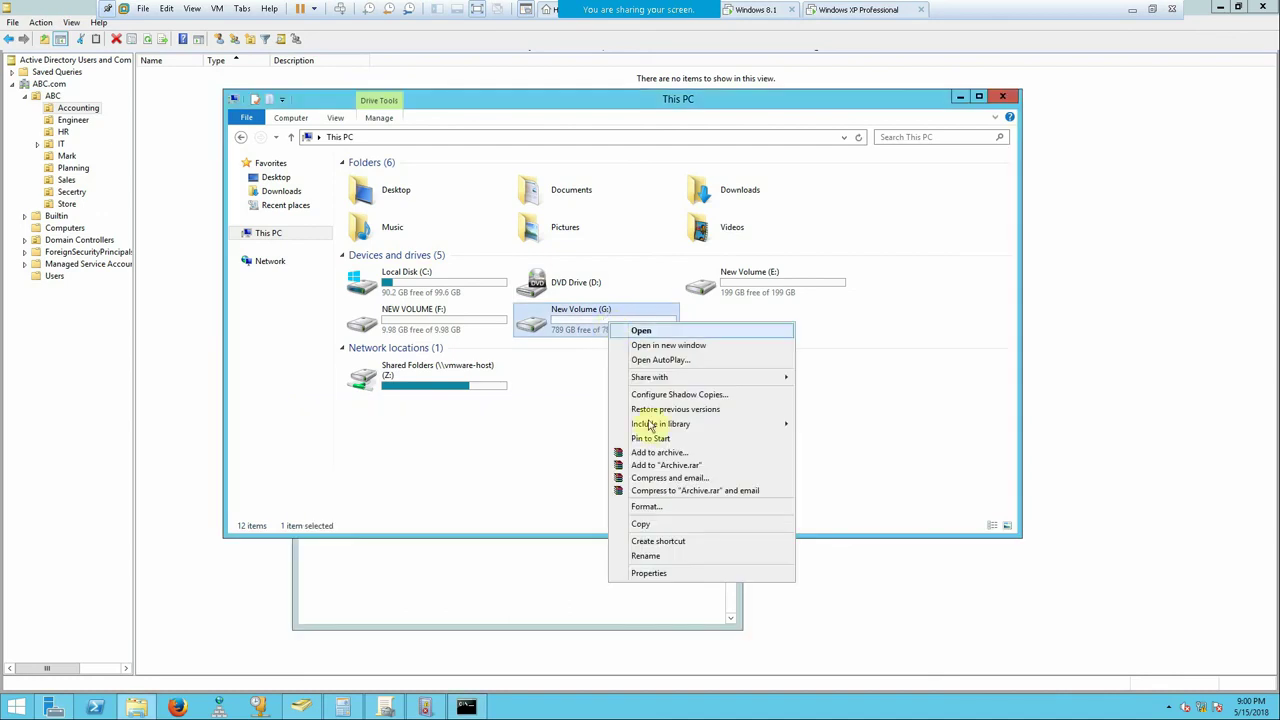
{"action": "left_click", "coordinate": [648, 574]}
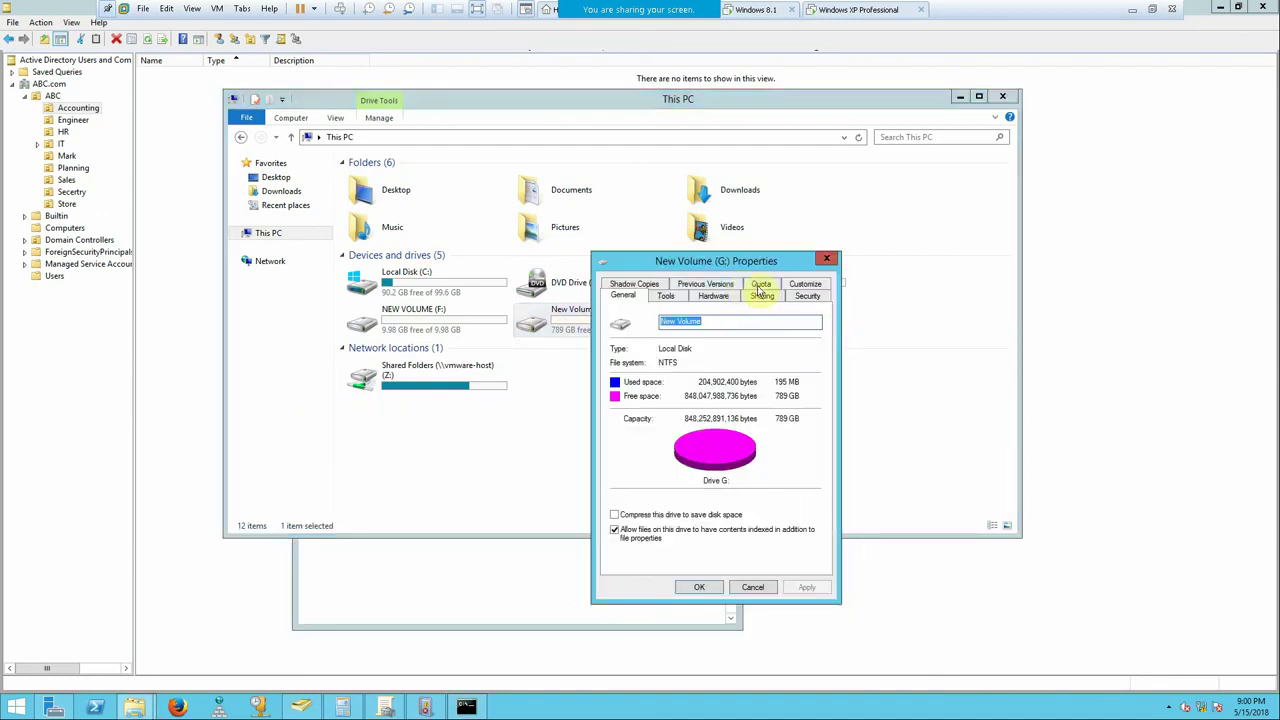
{"action": "left_click", "coordinate": [761, 285]}
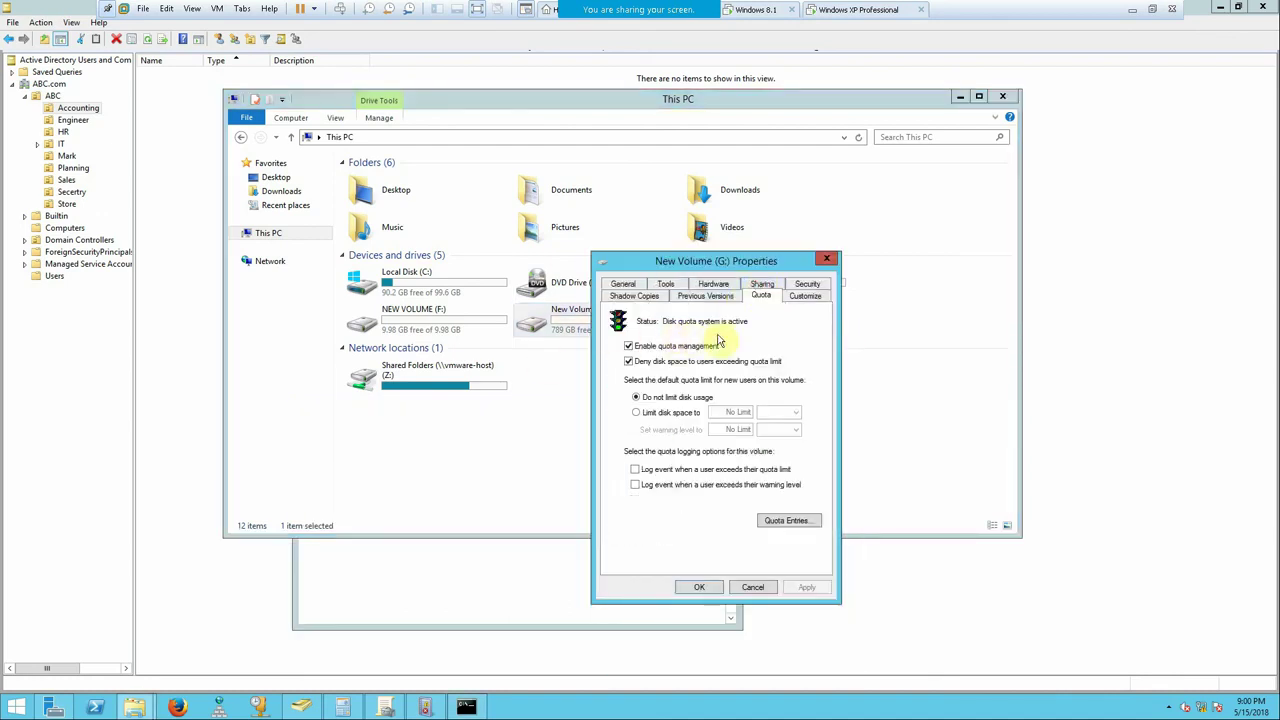
{"action": "left_click", "coordinate": [699, 587]}
- Recall the enforce command and append the limit values 500 450
{"action": "left_click", "coordinate": [465, 707]}
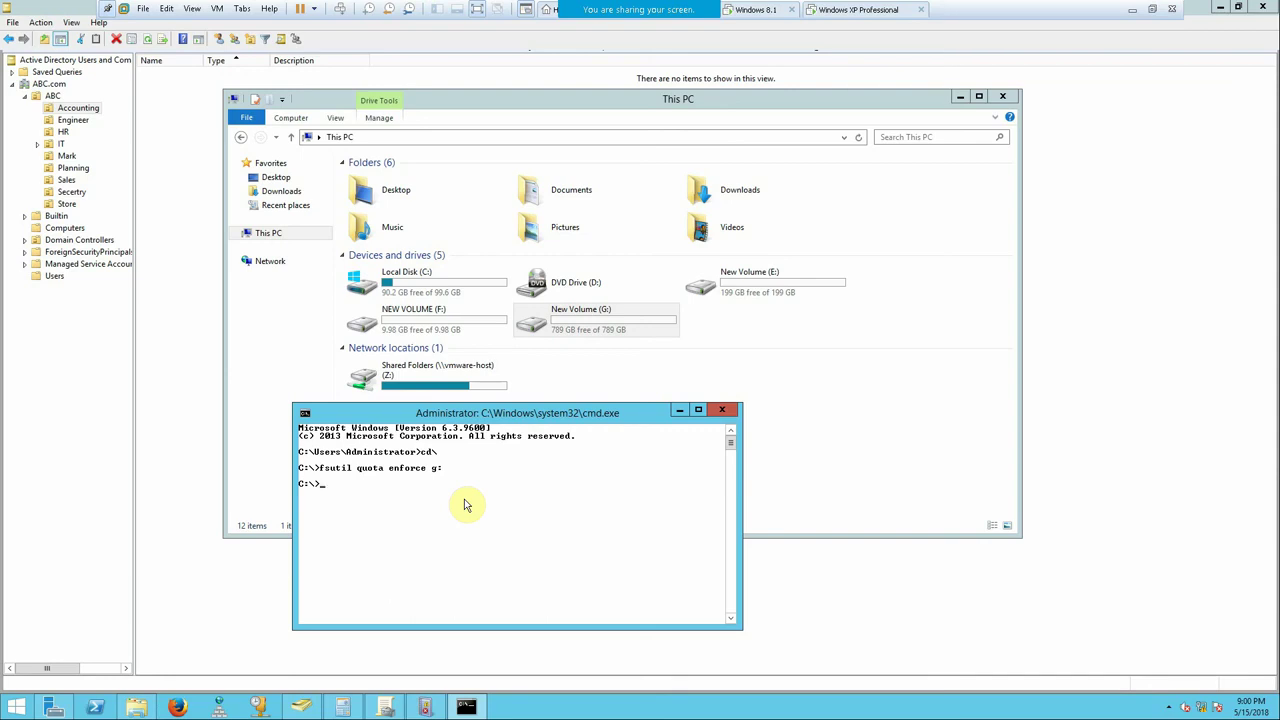
{"action": "key", "text": "Up"}
{"action": "type", "text": "00 450"}
- Review G:'s quota settings, try the limit-disk-space option, then cancel the change
{"action": "right_click", "coordinate": [617, 325]}
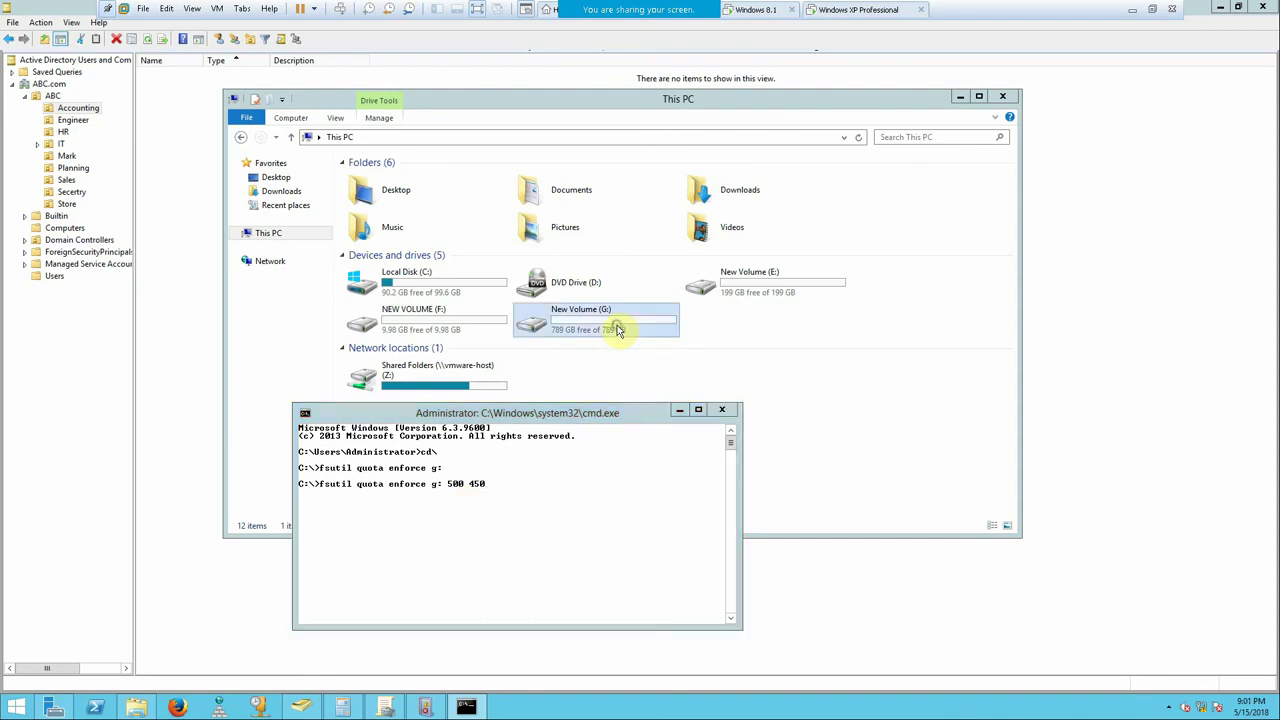
{"action": "left_click", "coordinate": [679, 585]}
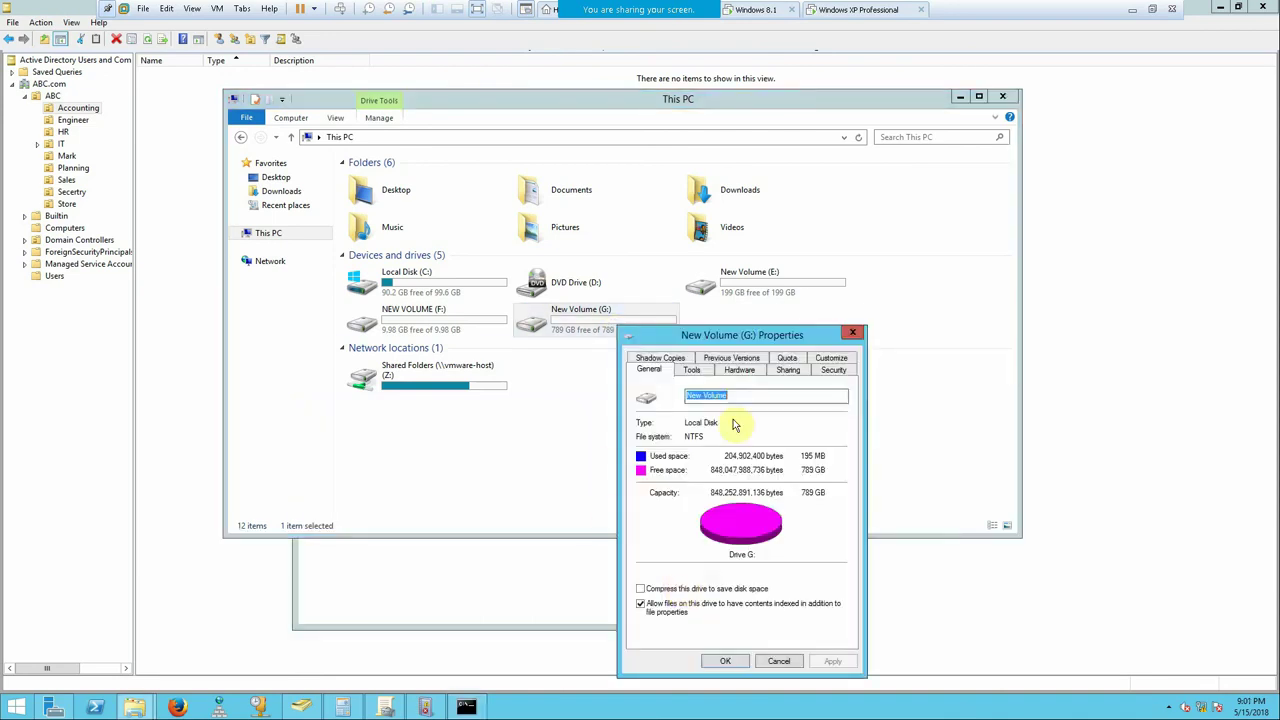
{"action": "left_click", "coordinate": [789, 363]}
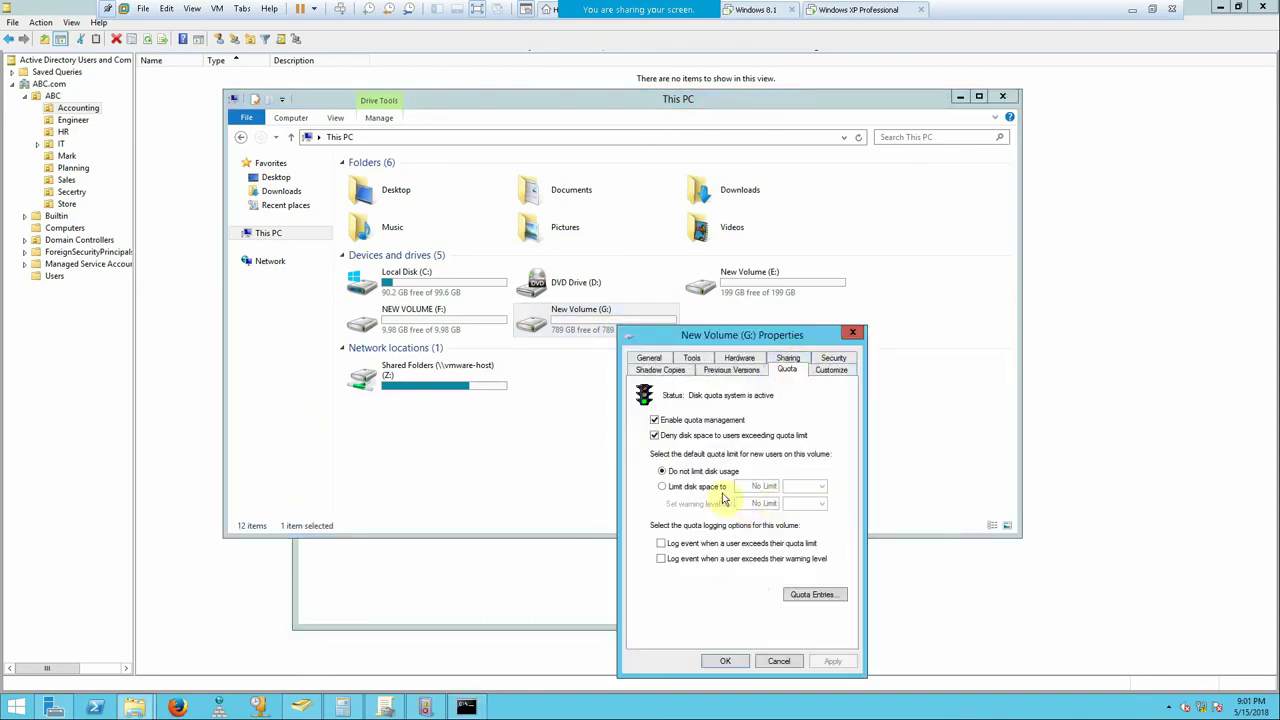
{"action": "left_click", "coordinate": [700, 487]}
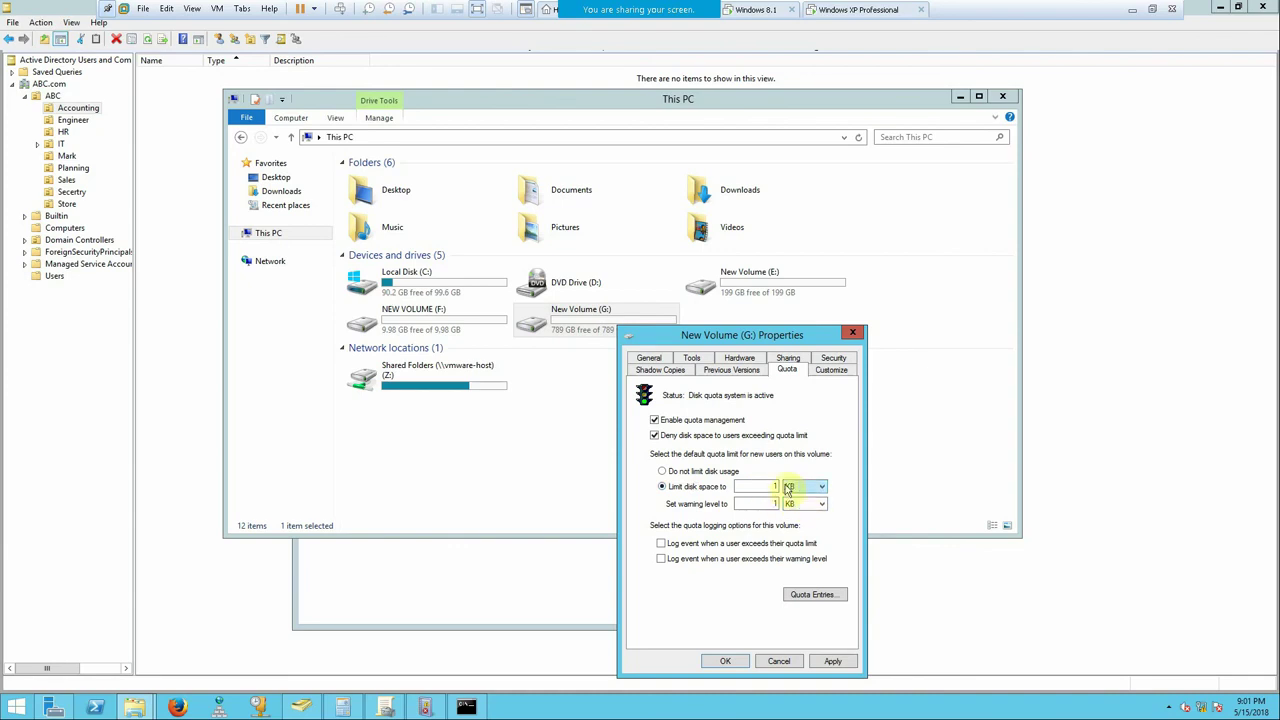
{"action": "left_click", "coordinate": [779, 661]}
{"action": "left_click", "coordinate": [466, 707]}
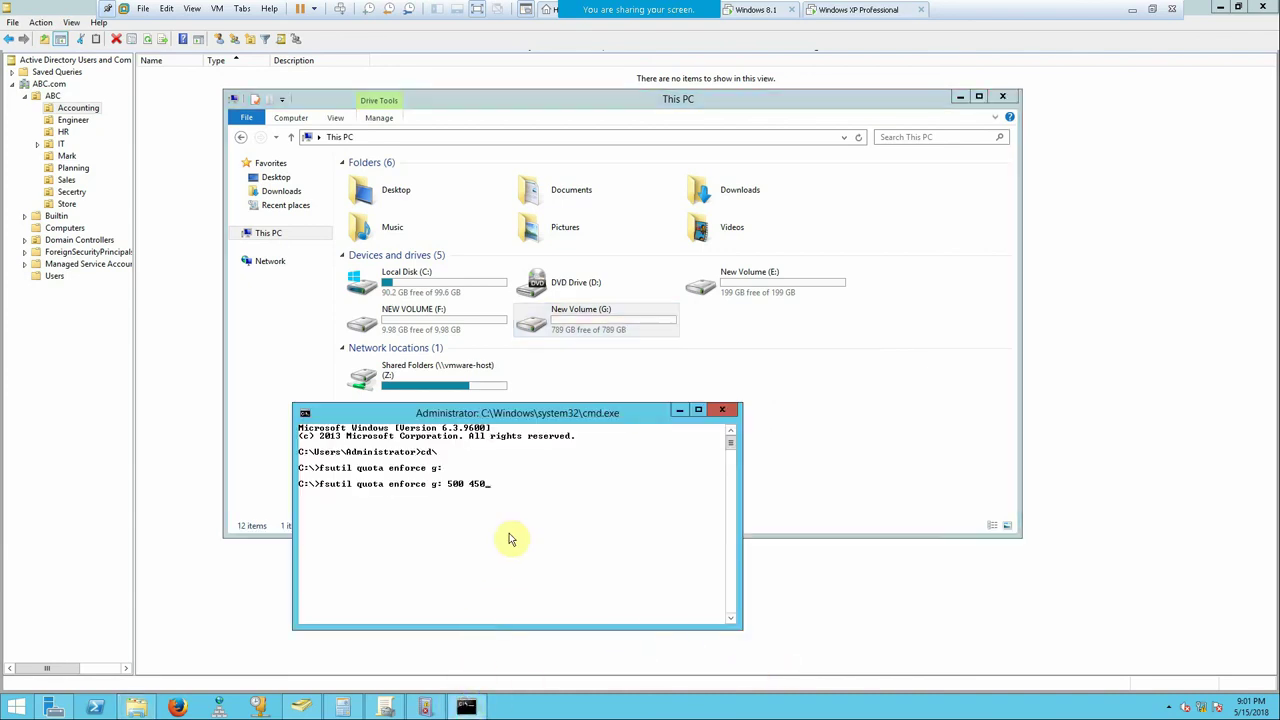
- Launch Calculator from the Run dialog and compute 500 × 1024 = 512000
{"action": "key", "text": "super+r"}
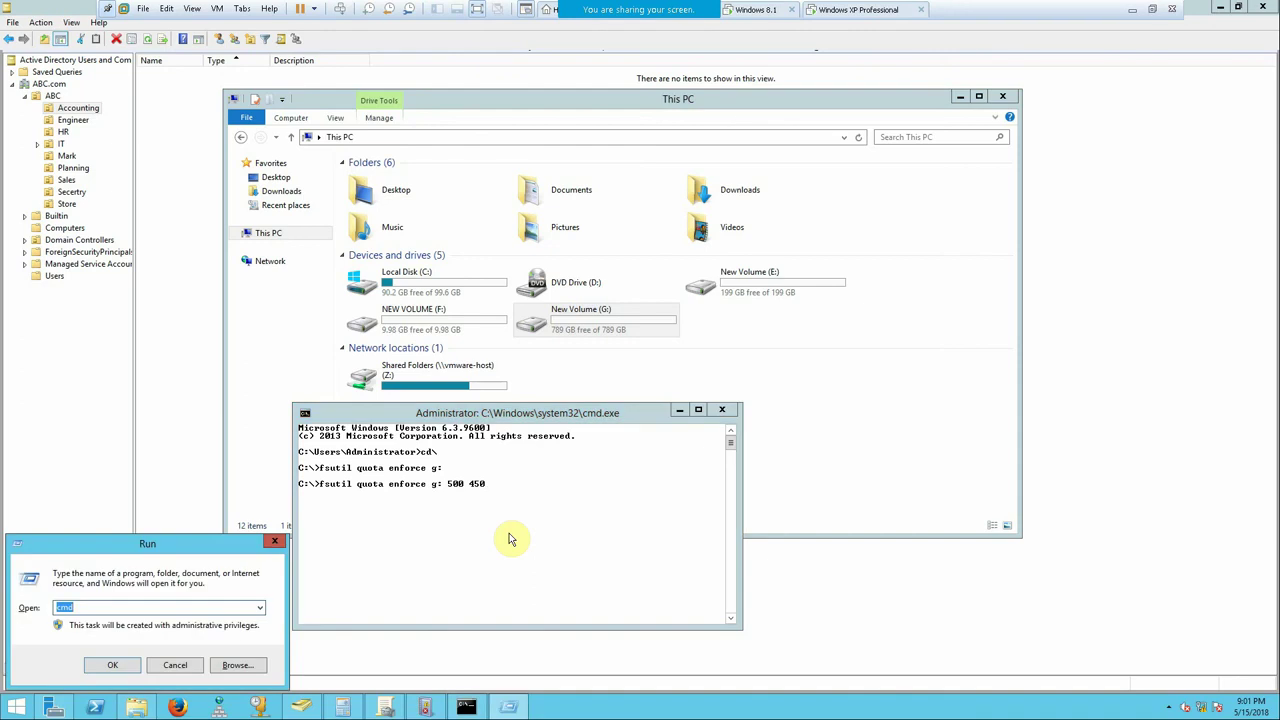
{"action": "type", "text": "cmd"}
{"action": "key", "text": "Return"}
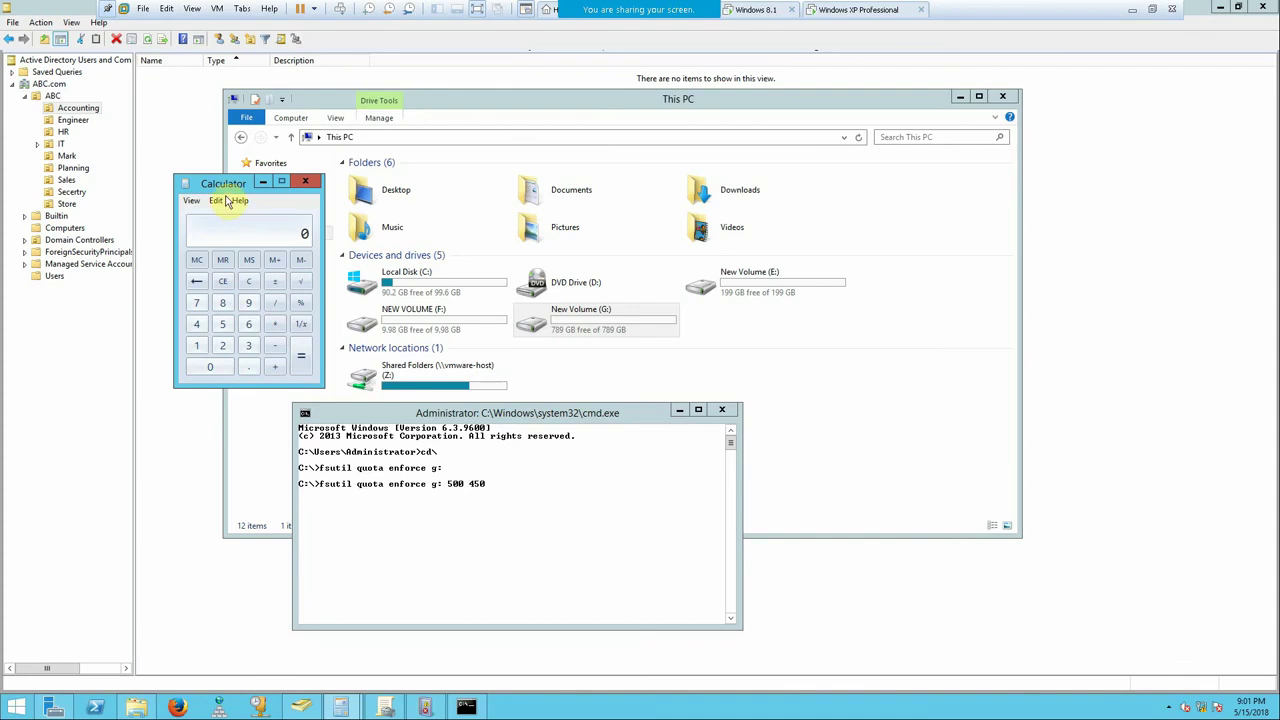
{"action": "left_click_drag", "start_coordinate": [222, 182], "coordinate": [182, 103]}
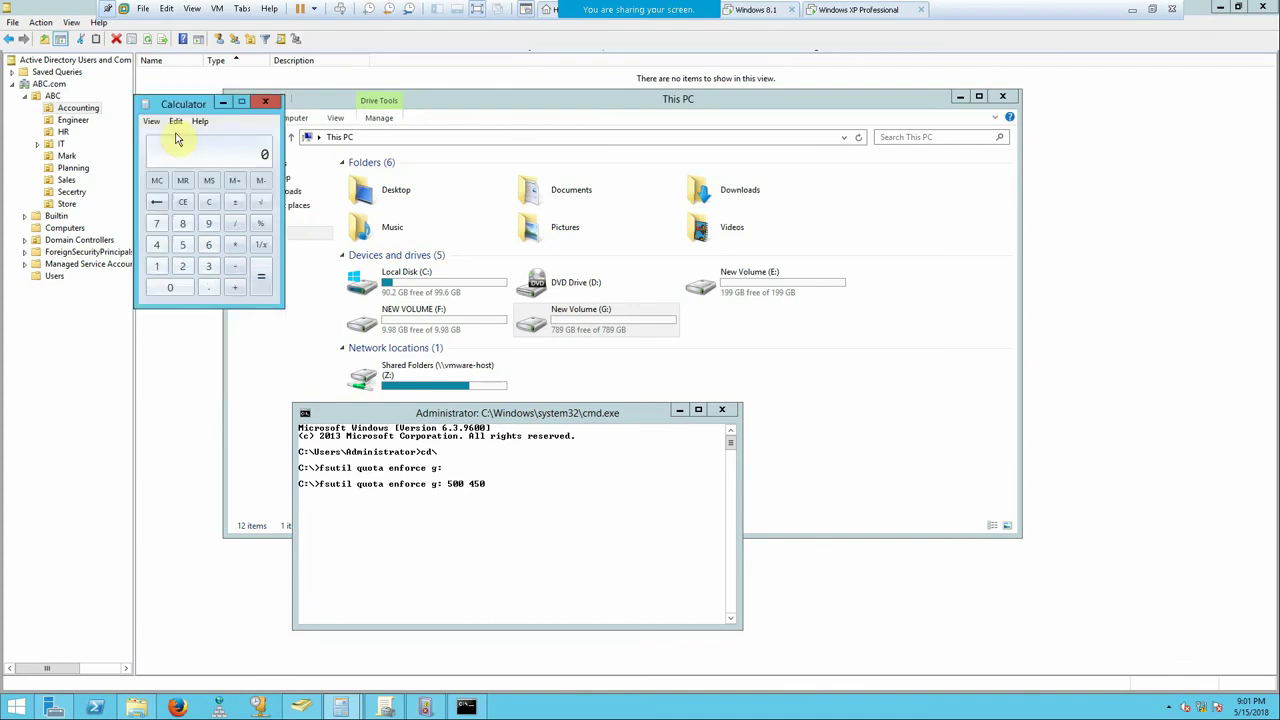
{"action": "type", "text": "500 * 1024"}
{"action": "key", "text": "Return"}
{"action": "left_click", "coordinate": [517, 497]}
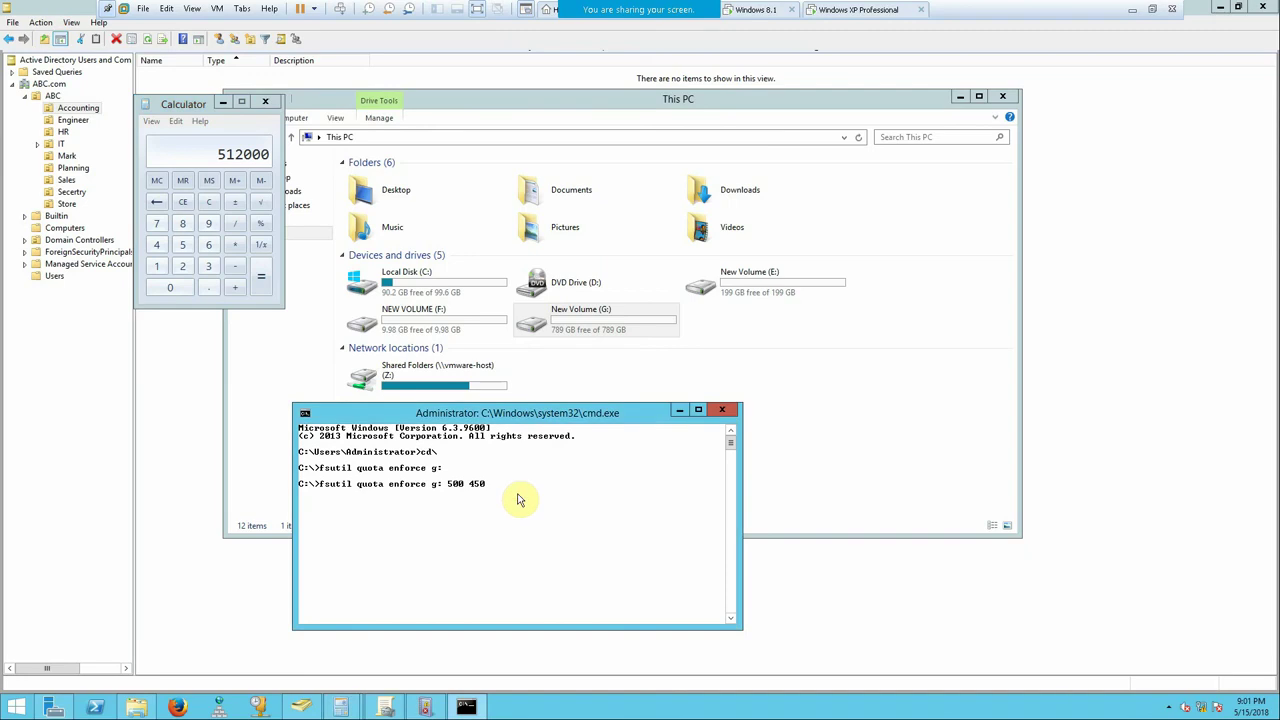
{"action": "key", "text": "BackSpace"}
{"action": "key", "text": "BackSpace"}
{"action": "type", "text": "512000 500"}
{"action": "key", "text": "Return"}
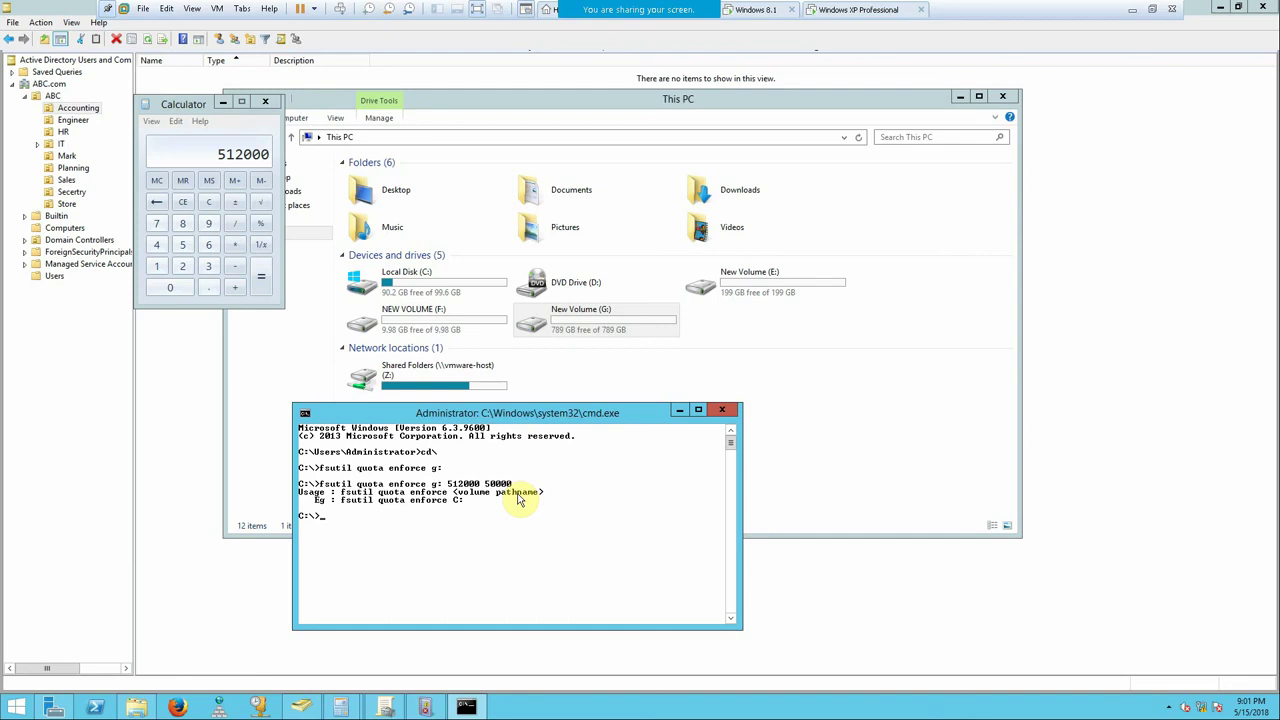
{"action": "right_click", "coordinate": [590, 331]}
{"action": "left_click", "coordinate": [641, 580]}
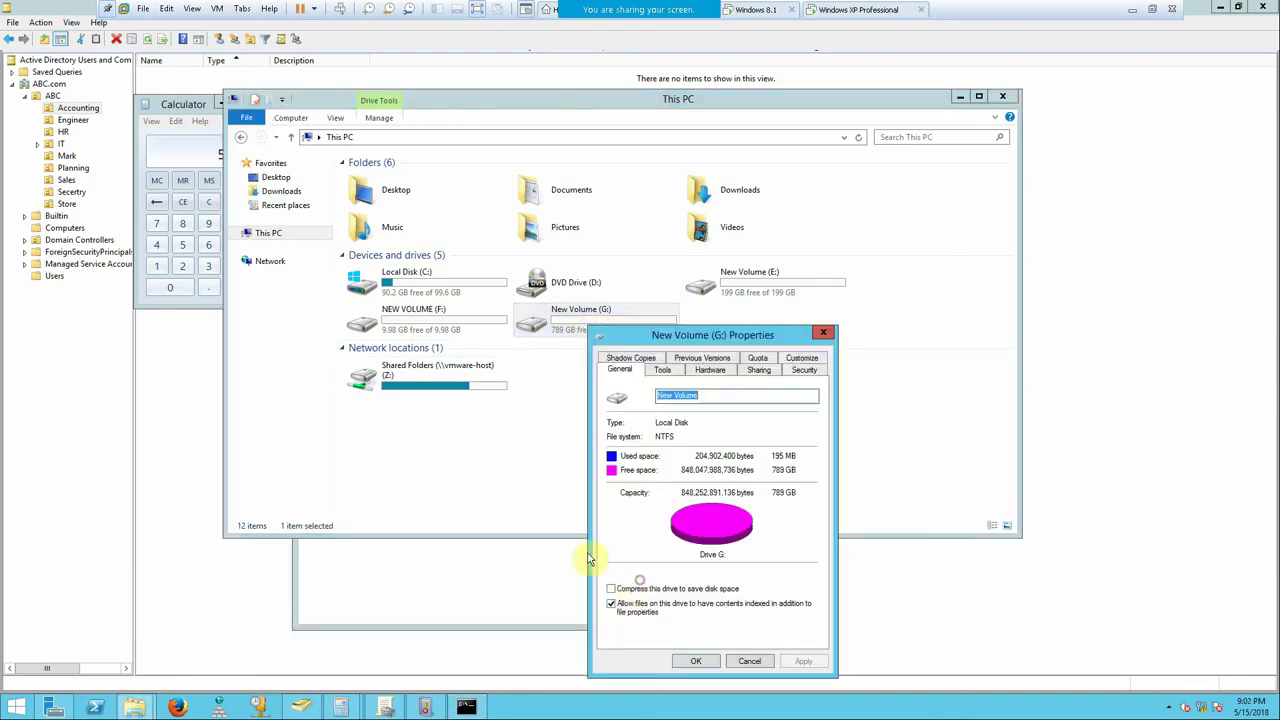
{"action": "left_click", "coordinate": [757, 360]}
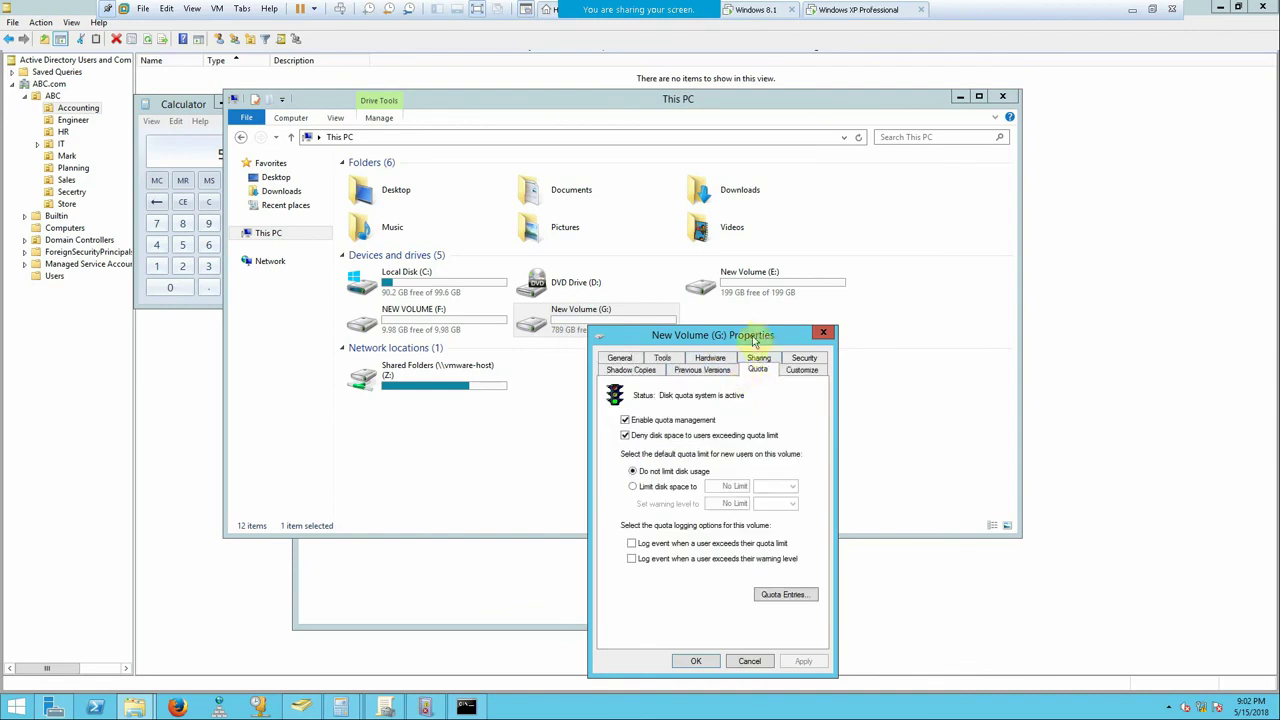
{"action": "left_click", "coordinate": [823, 333]}
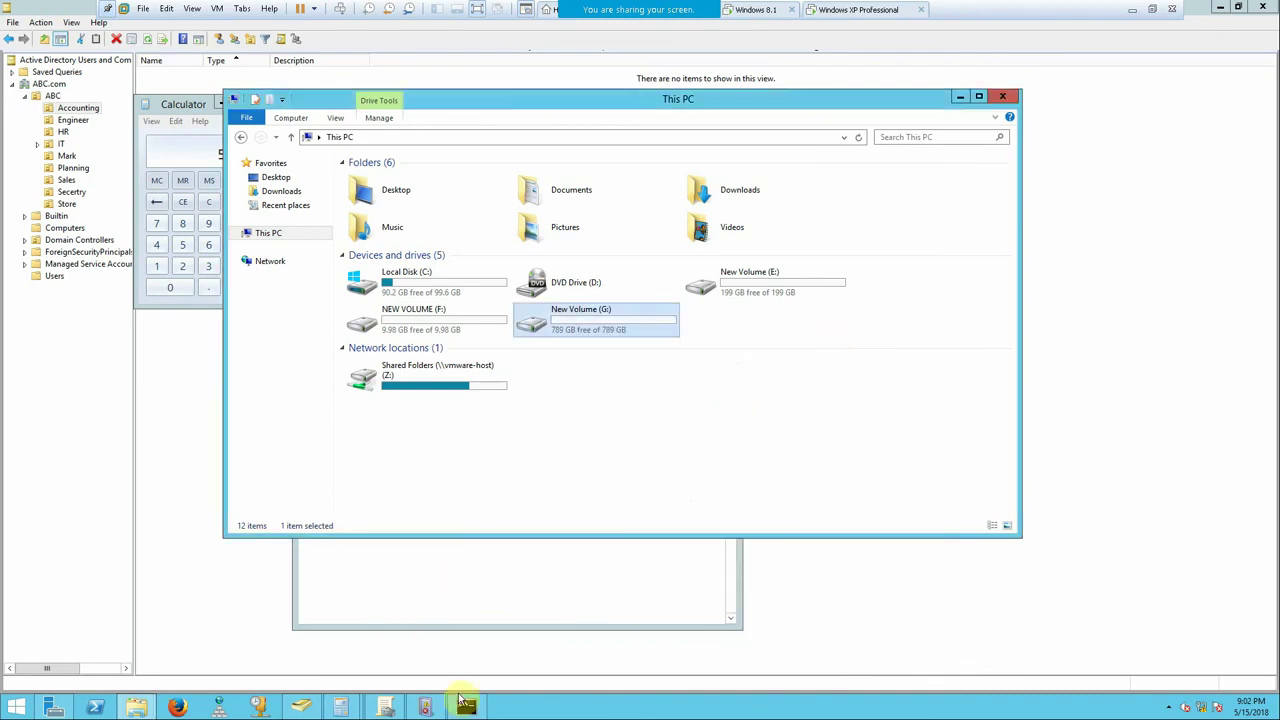
{"action": "left_click", "coordinate": [490, 560]}
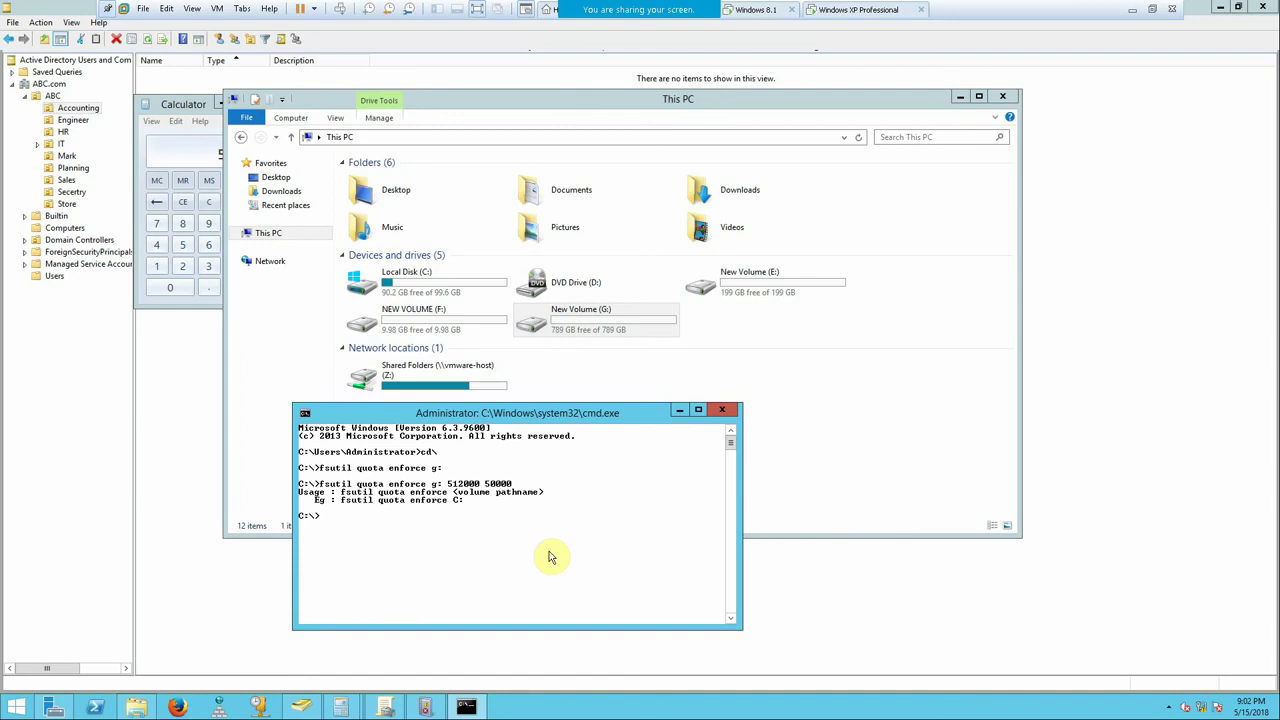
{"action": "key", "text": "Up"}
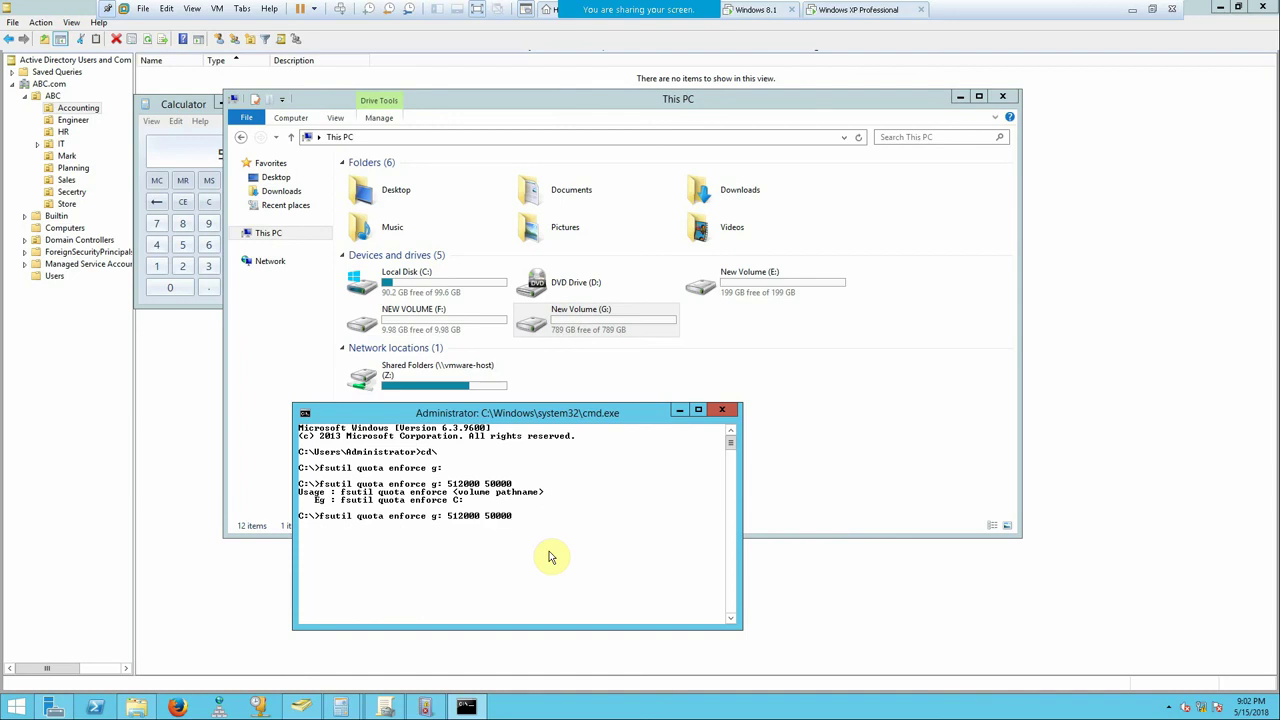
{"action": "key", "text": "BackSpace"}
{"action": "key", "text": "BackSpace"}
{"action": "key", "text": "BackSpace"}
{"action": "key", "text": "BackSpace"}
{"action": "key", "text": "BackSpace"}
{"action": "key", "text": "BackSpace"}
{"action": "key", "text": "BackSpace"}
{"action": "key", "text": "BackSpace"}
{"action": "key", "text": "BackSpace"}
{"action": "key", "text": "BackSpace"}
{"action": "key", "text": "BackSpace"}
{"action": "type", "text": "000 450"}
{"action": "key", "text": "Return"}
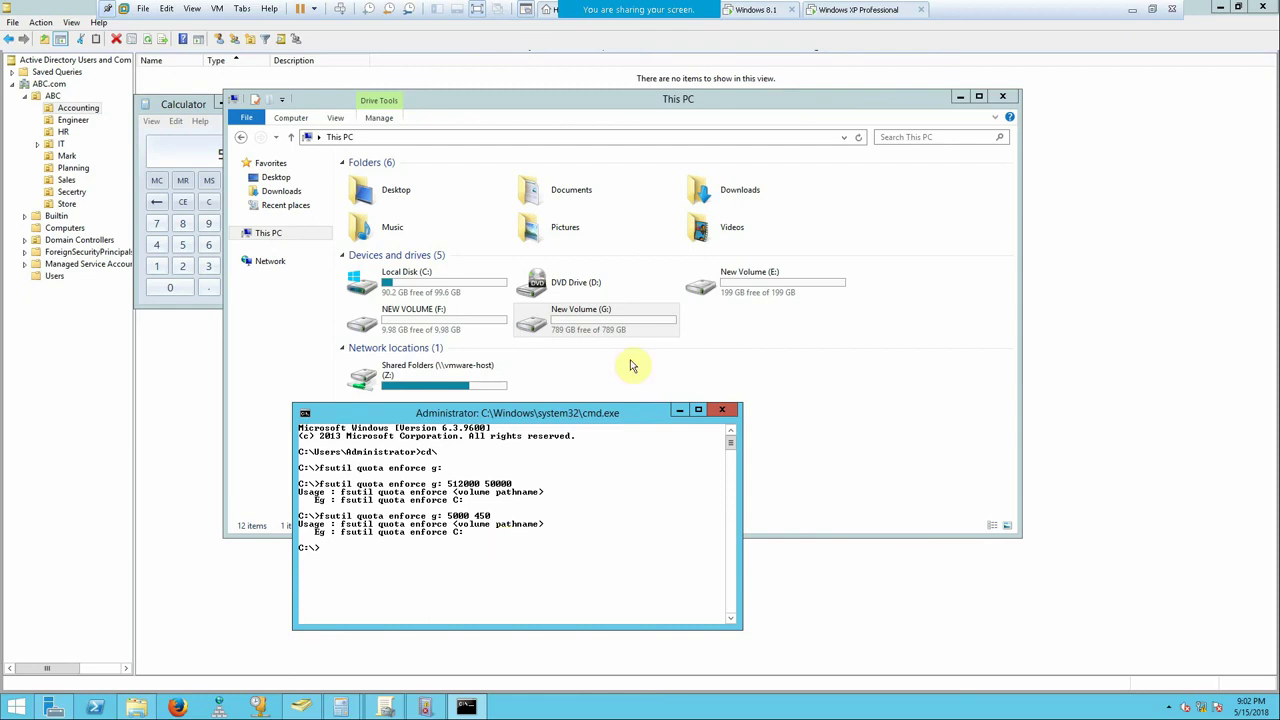
{"action": "right_click", "coordinate": [601, 323]}
{"action": "left_click", "coordinate": [660, 575]}
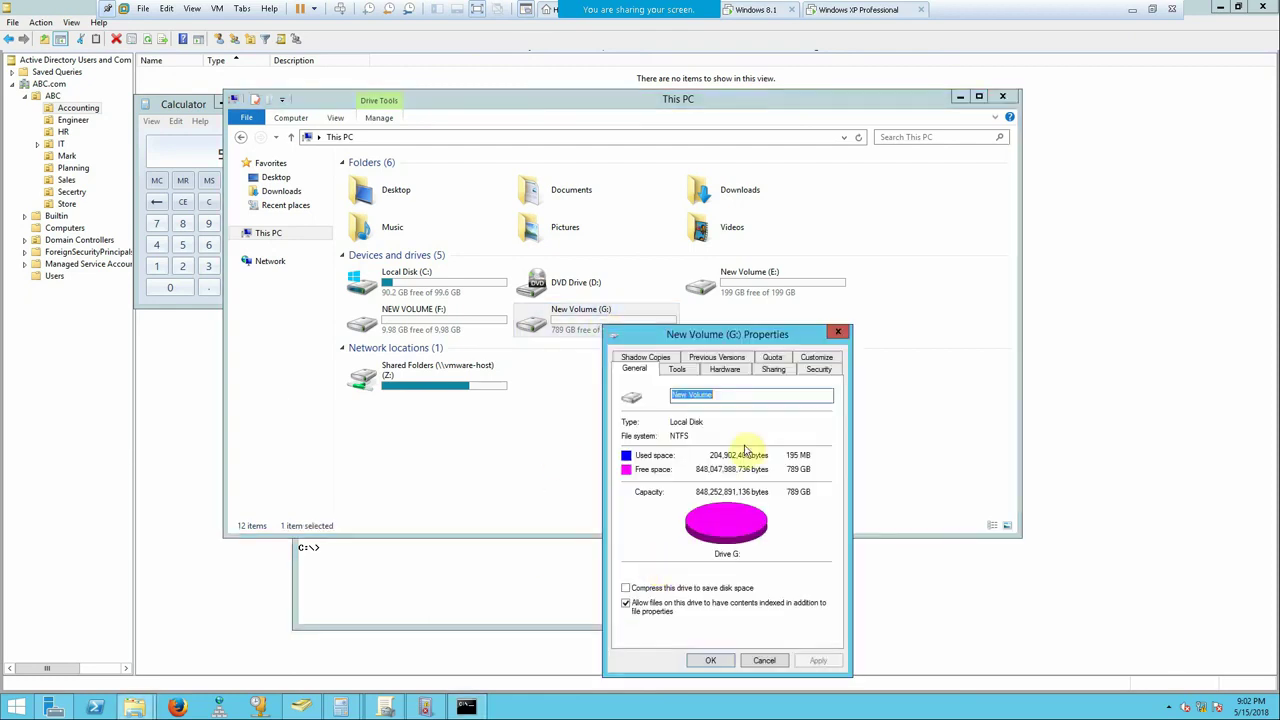
{"action": "left_click", "coordinate": [772, 358]}
{"action": "left_click", "coordinate": [640, 419]}
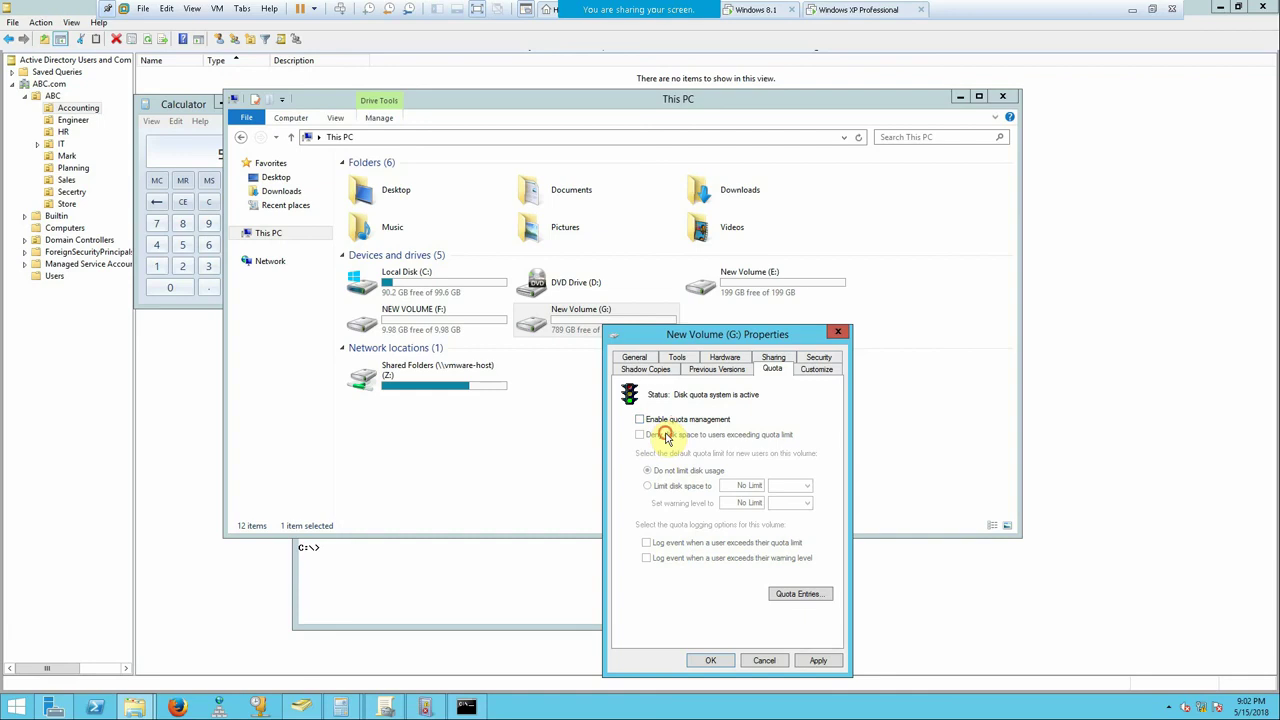
{"action": "left_click", "coordinate": [818, 661]}
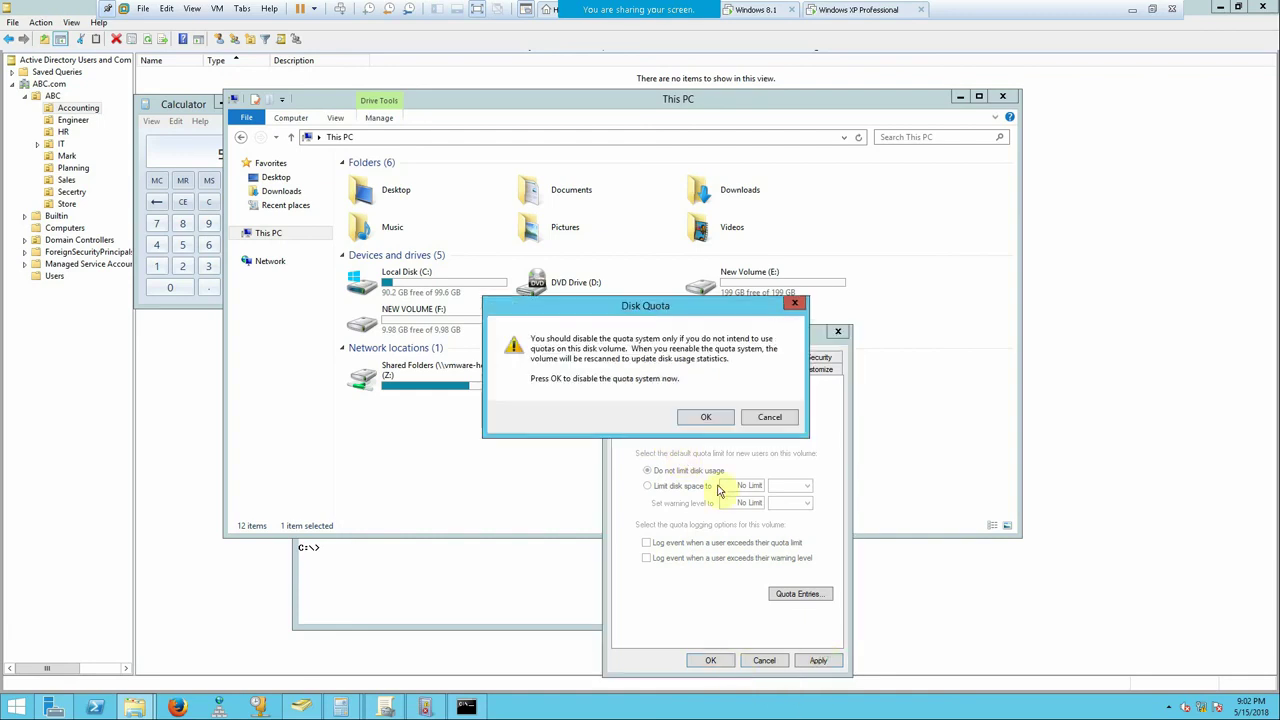
{"action": "left_click", "coordinate": [716, 420]}
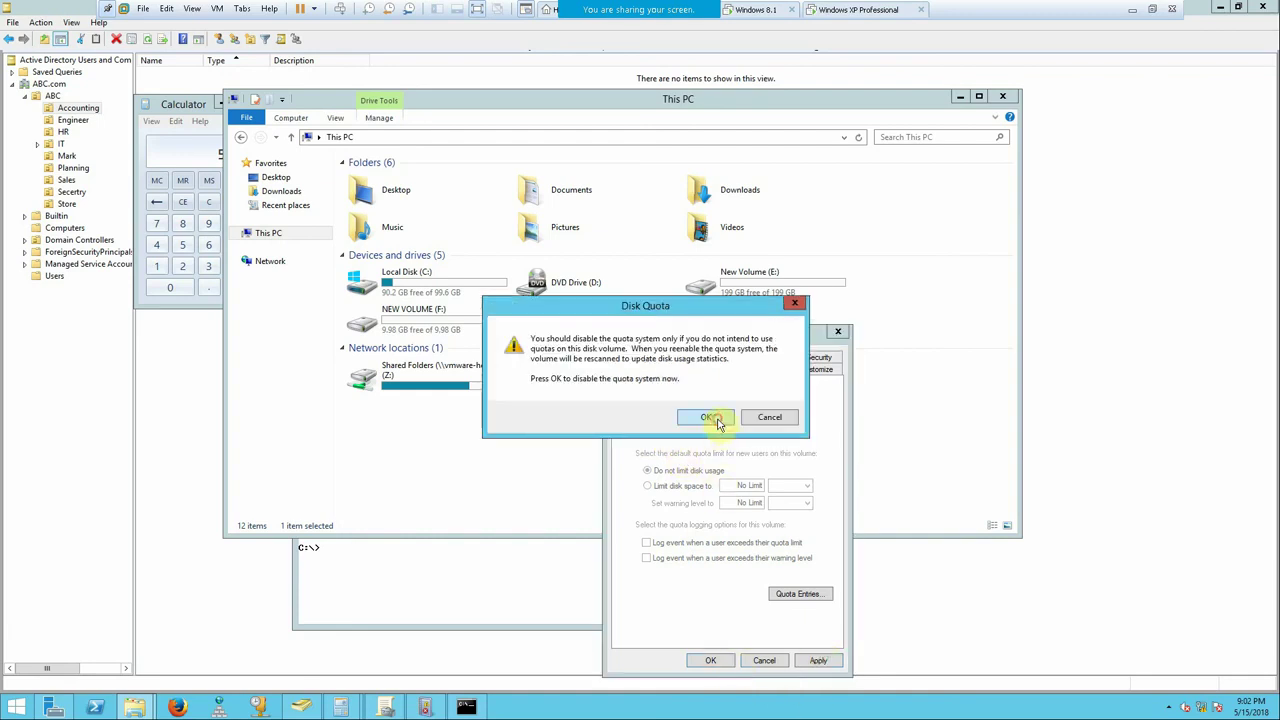
{"action": "left_click", "coordinate": [710, 660]}
{"action": "left_click", "coordinate": [468, 707]}
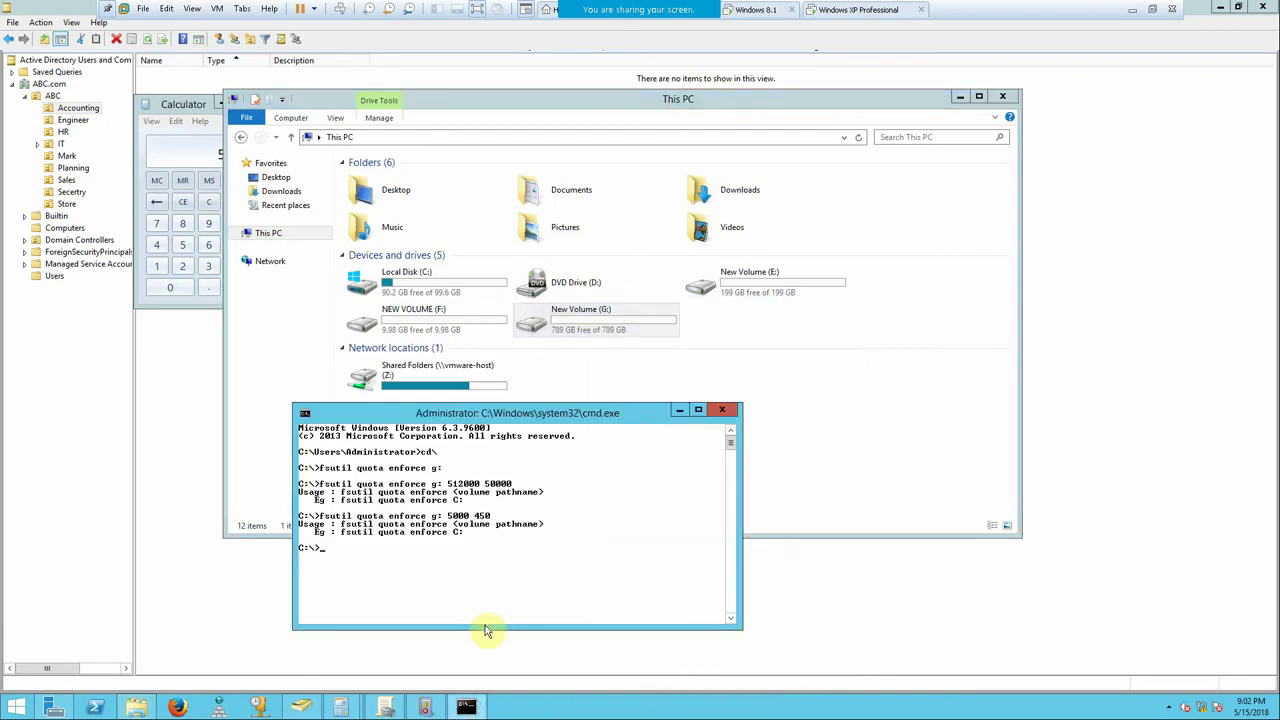
{"action": "key", "text": "Up"}
{"action": "key", "text": "Up"}
{"action": "key", "text": "Return"}
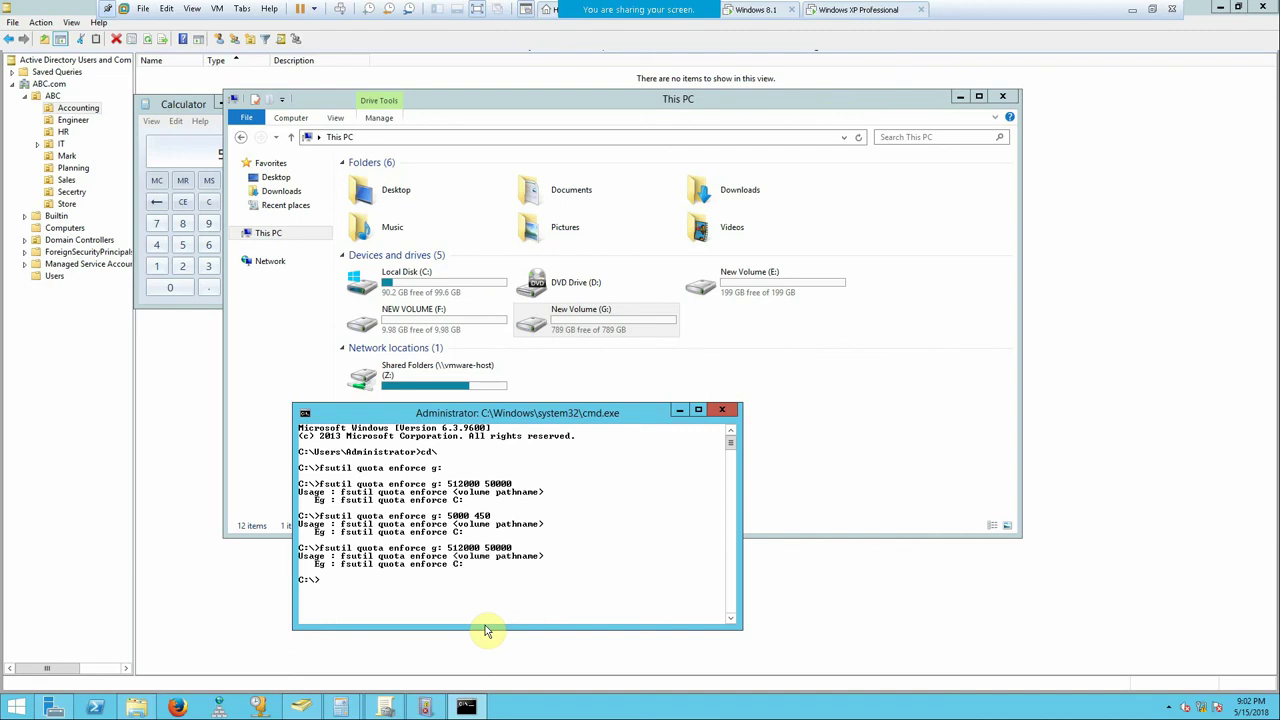
{"action": "right_click", "coordinate": [632, 320]}
{"action": "key", "text": "Escape"}
{"action": "left_click", "coordinate": [674, 560]}
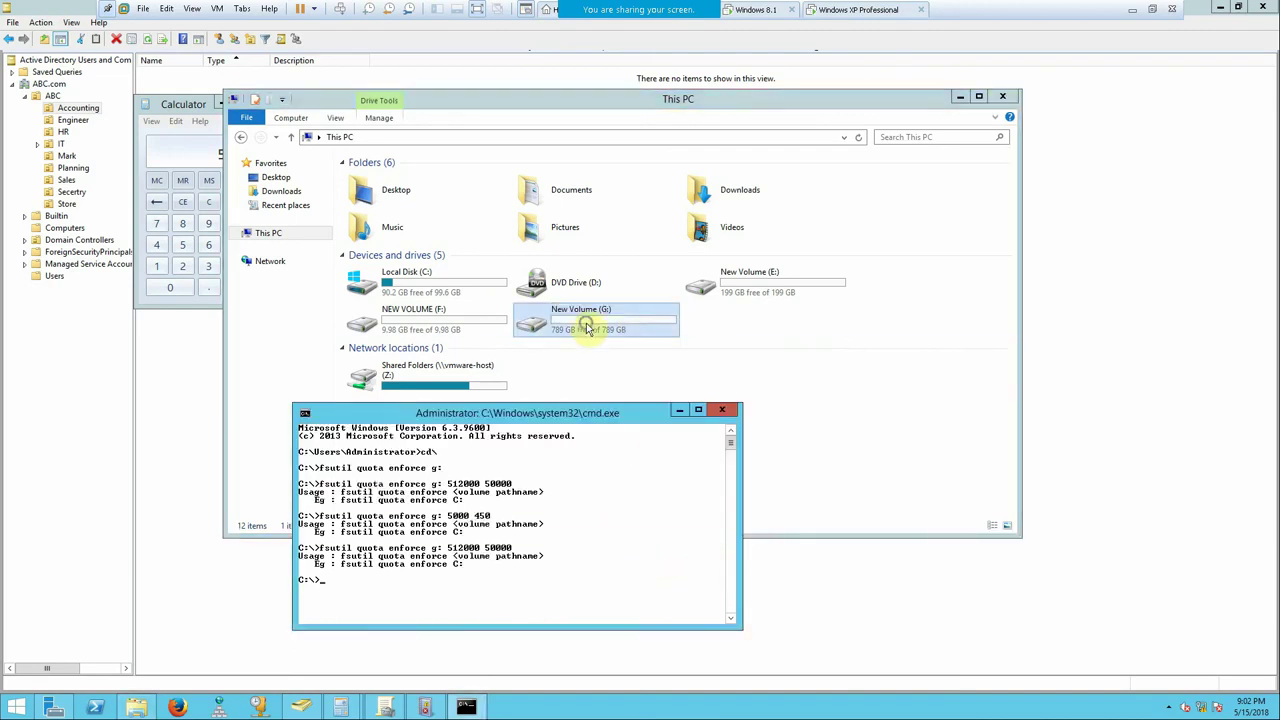
{"action": "right_click", "coordinate": [587, 323]}
{"action": "left_click", "coordinate": [630, 575]}
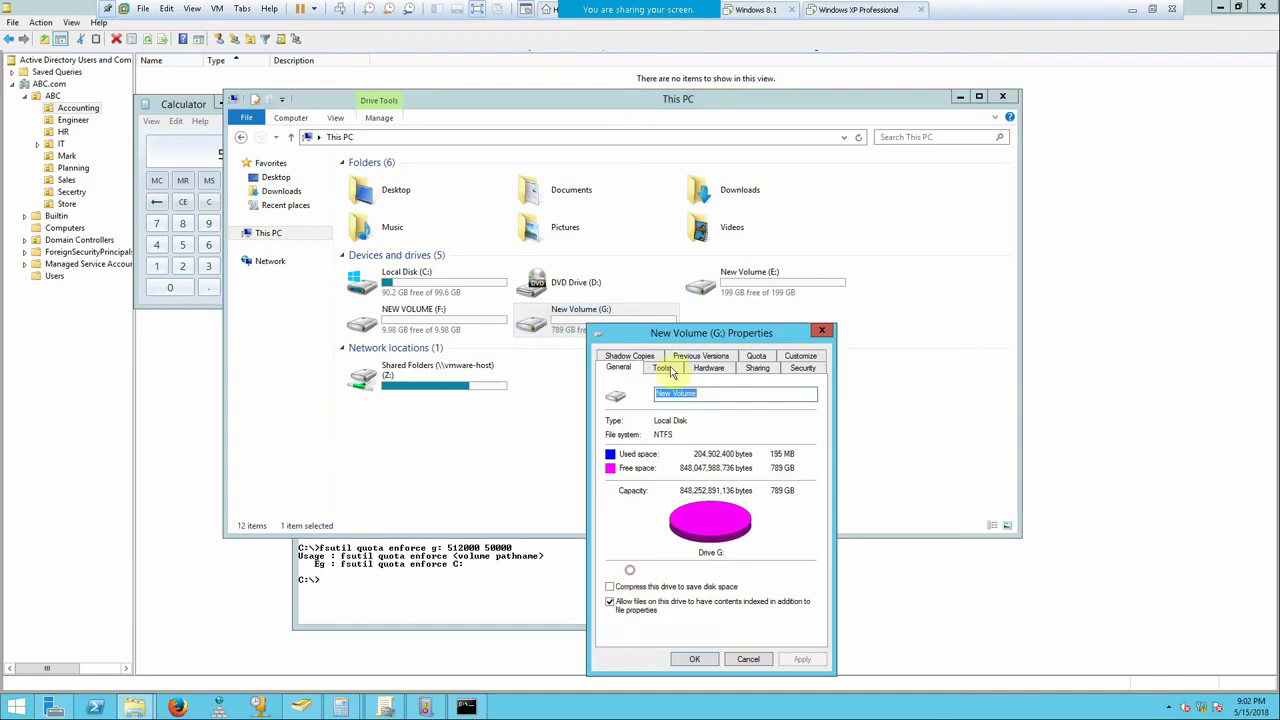
{"action": "left_click", "coordinate": [756, 364]}
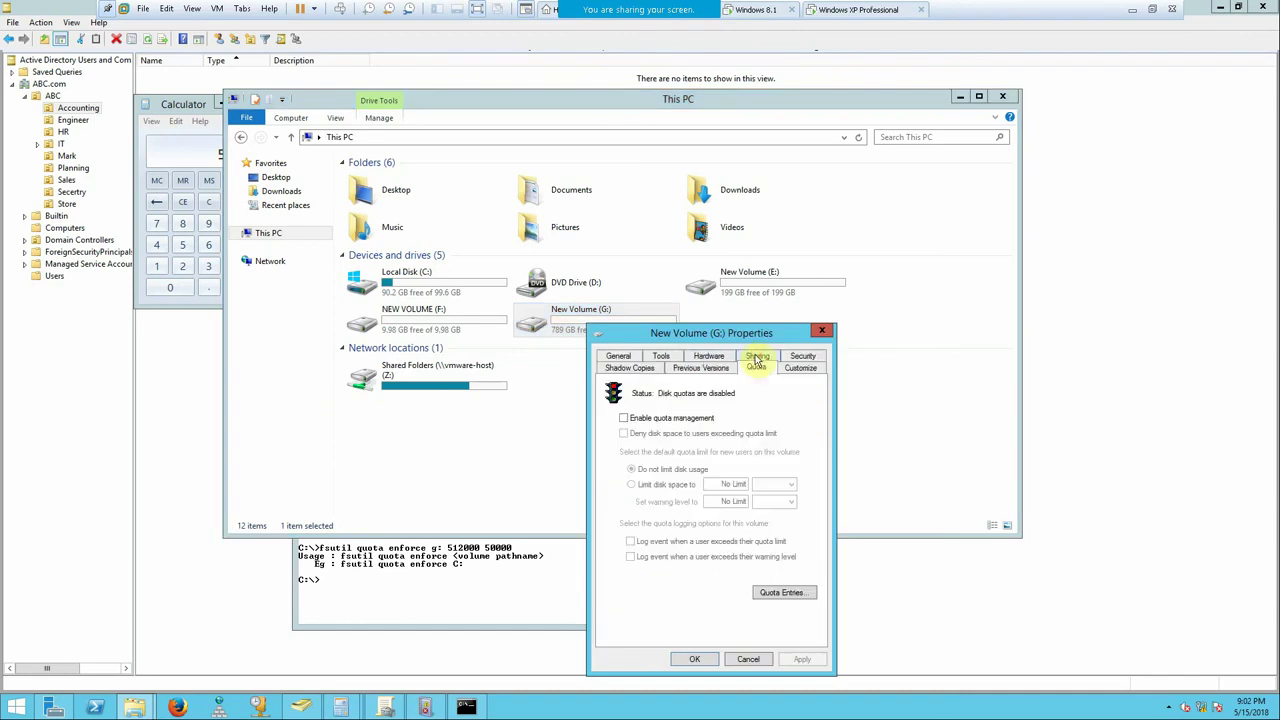
{"action": "left_click", "coordinate": [824, 332]}
{"action": "left_click", "coordinate": [442, 589]}
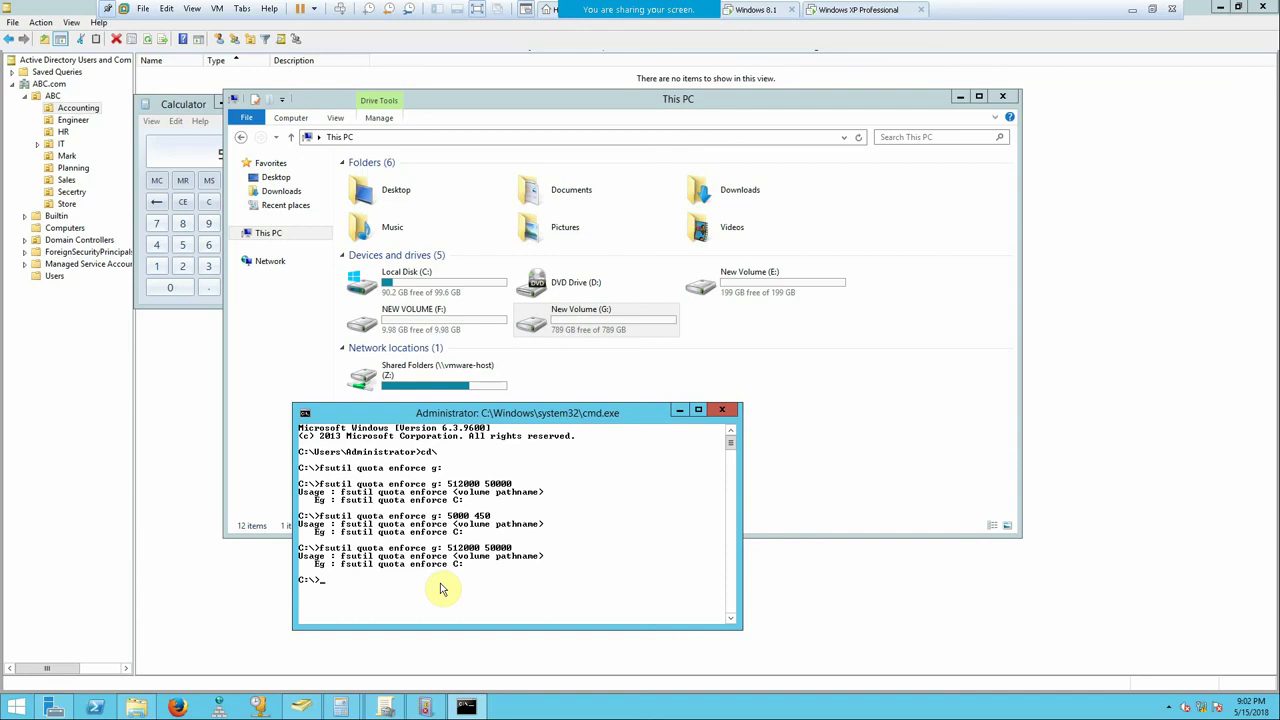
- Rerun the previous fsutil quota enforce command from history
{"action": "key", "text": "Up"}
{"action": "key", "text": "Up"}
{"action": "key", "text": "Up"}
{"action": "key", "text": "Up"}
{"action": "key", "text": "Up"}
{"action": "key", "text": "Down"}
{"action": "key", "text": "Down"}
{"action": "key", "text": "Down"}
{"action": "key", "text": "Down"}
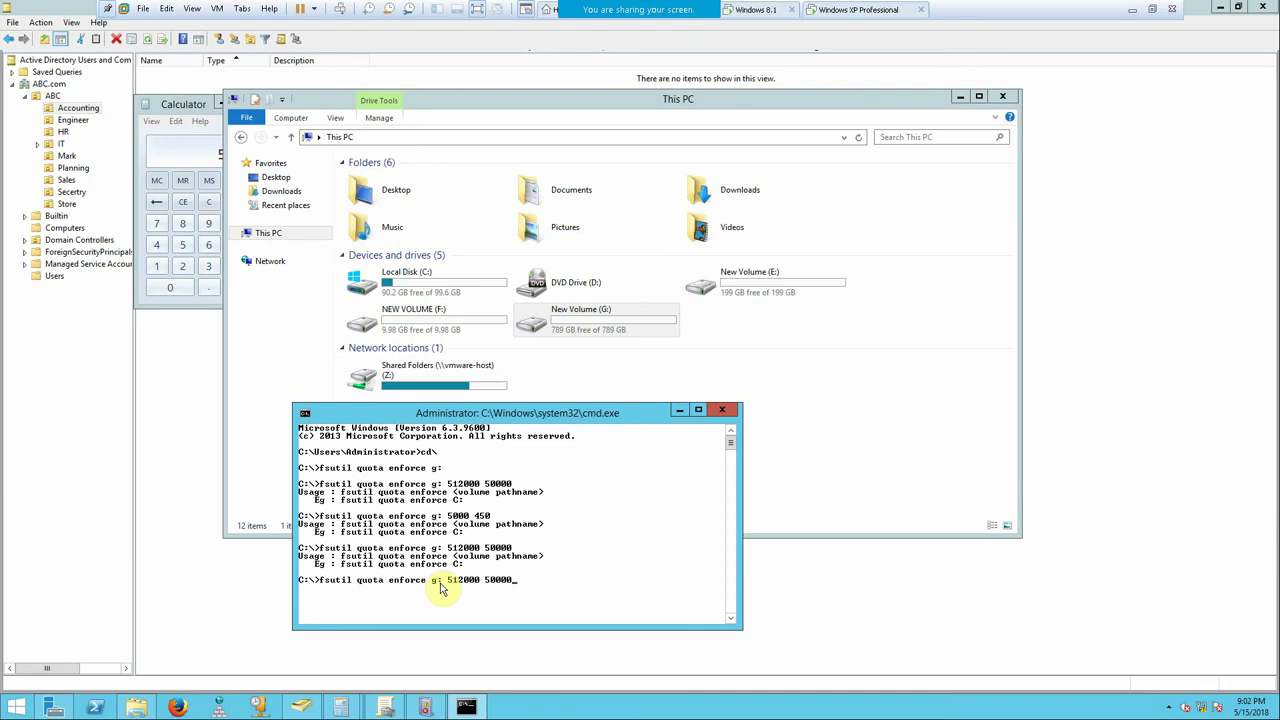
{"action": "key", "text": "Return"}
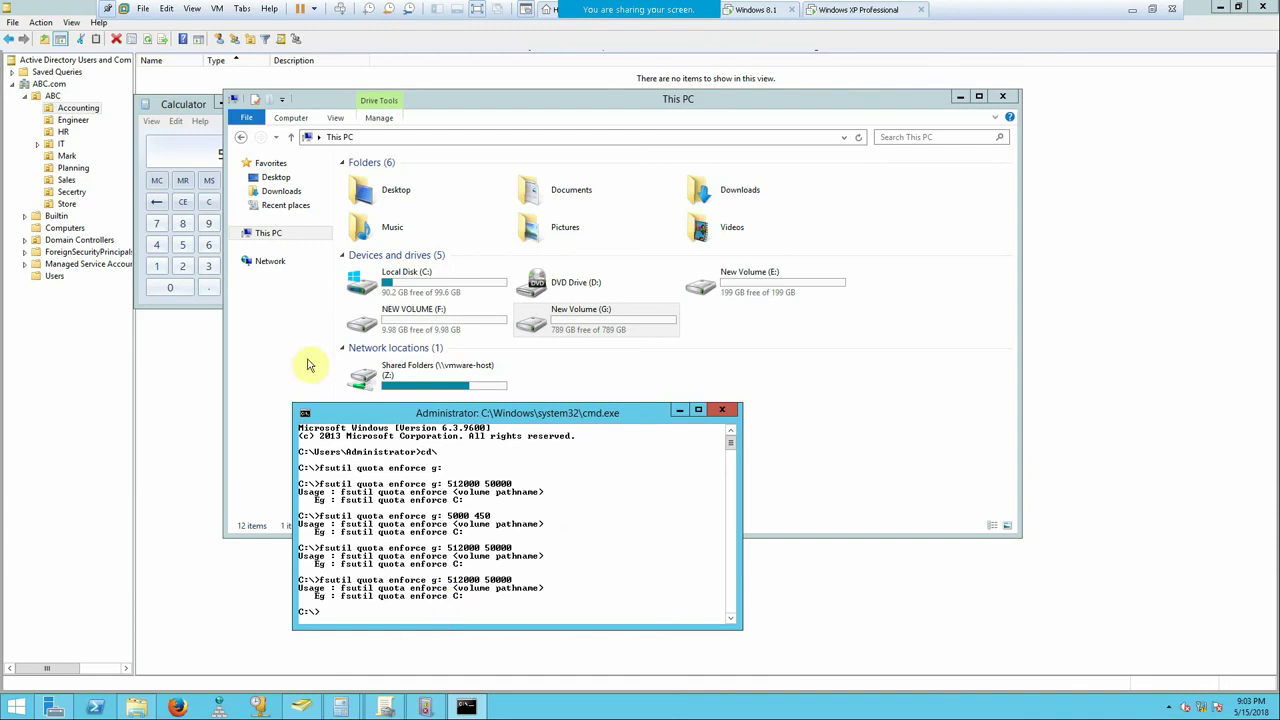
- Toggle quota management on and off in G:'s Quota settings and apply
{"action": "right_click", "coordinate": [568, 320]}
{"action": "left_click", "coordinate": [615, 572]}
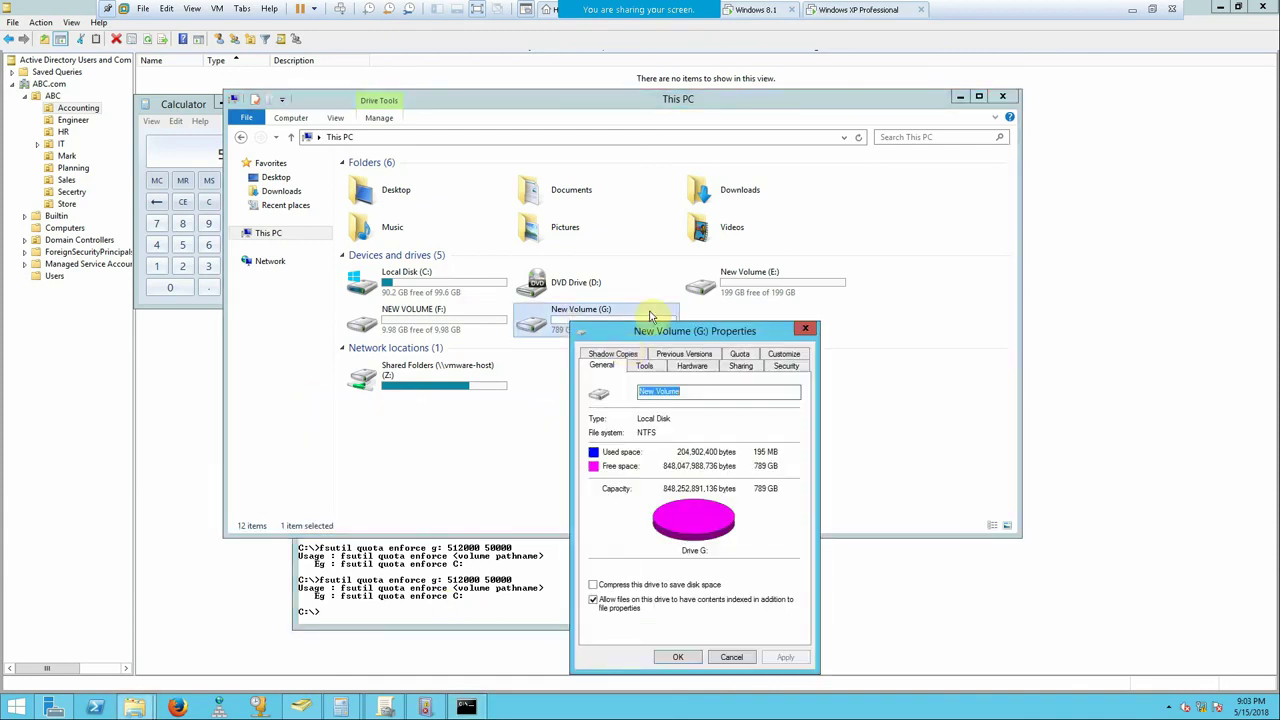
{"action": "left_click", "coordinate": [739, 366]}
{"action": "left_click", "coordinate": [662, 416]}
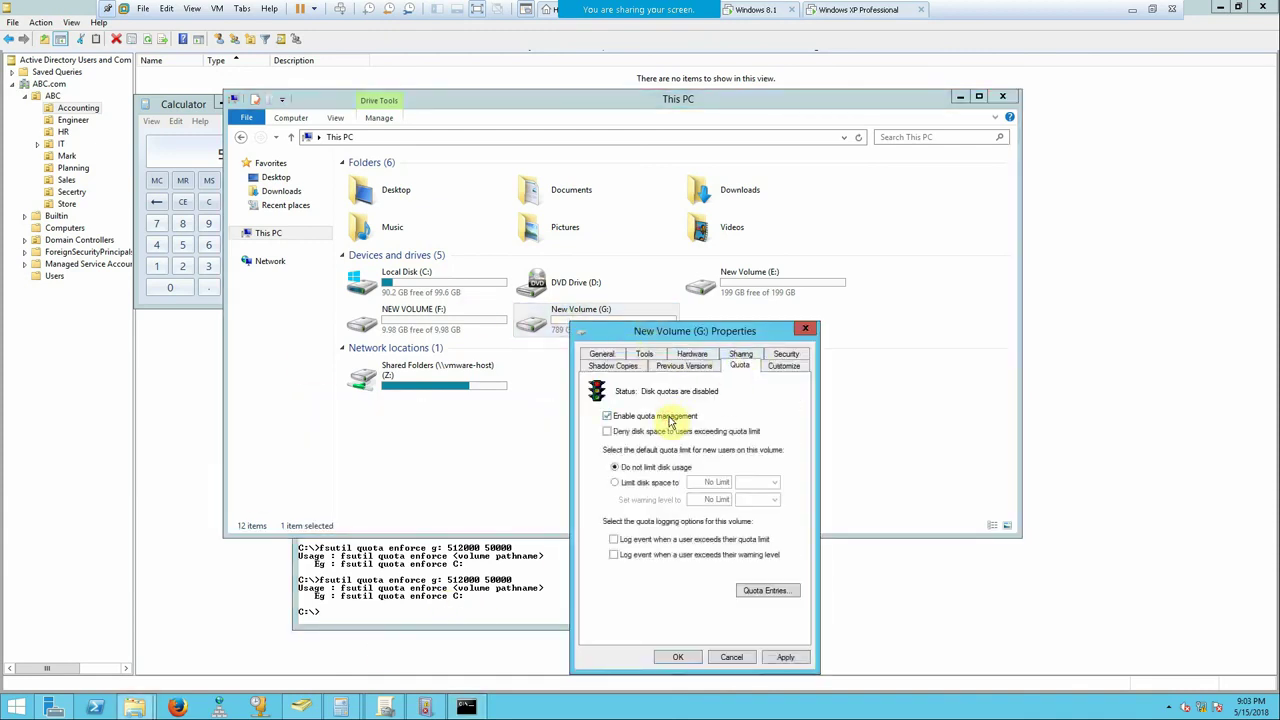
{"action": "left_click", "coordinate": [660, 416]}
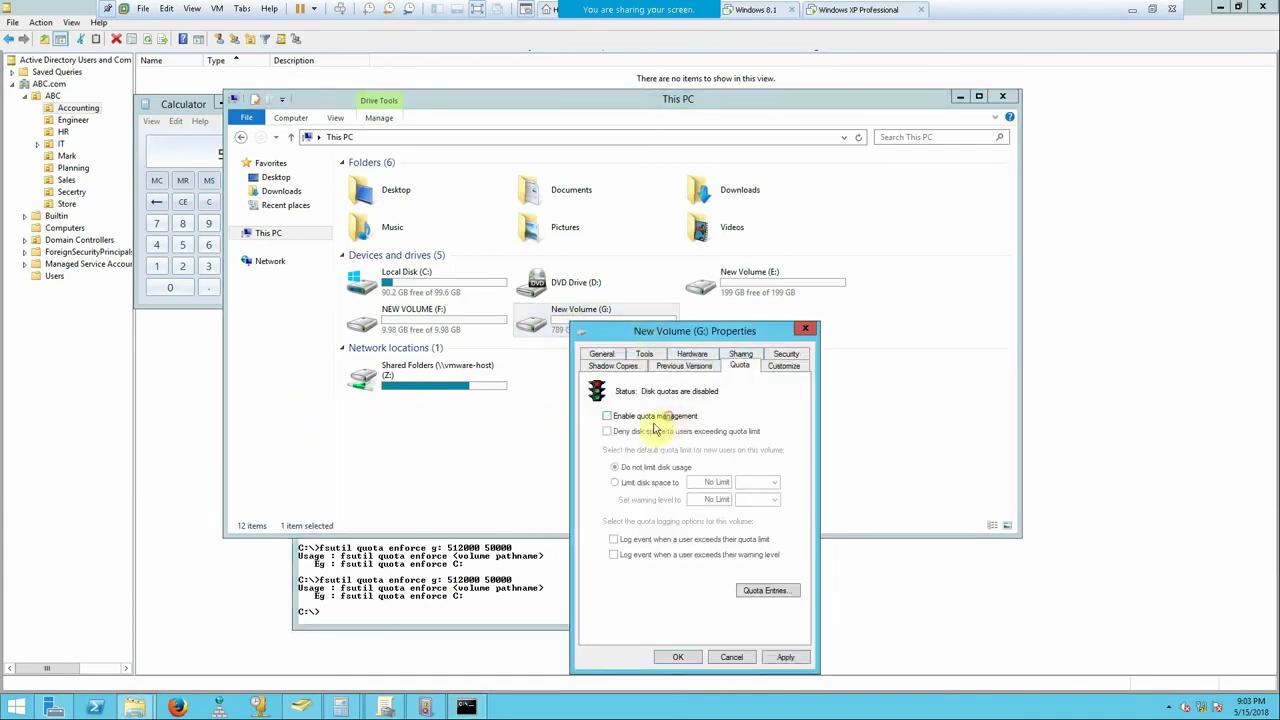
{"action": "left_click", "coordinate": [786, 657]}
{"action": "left_click", "coordinate": [678, 657]}
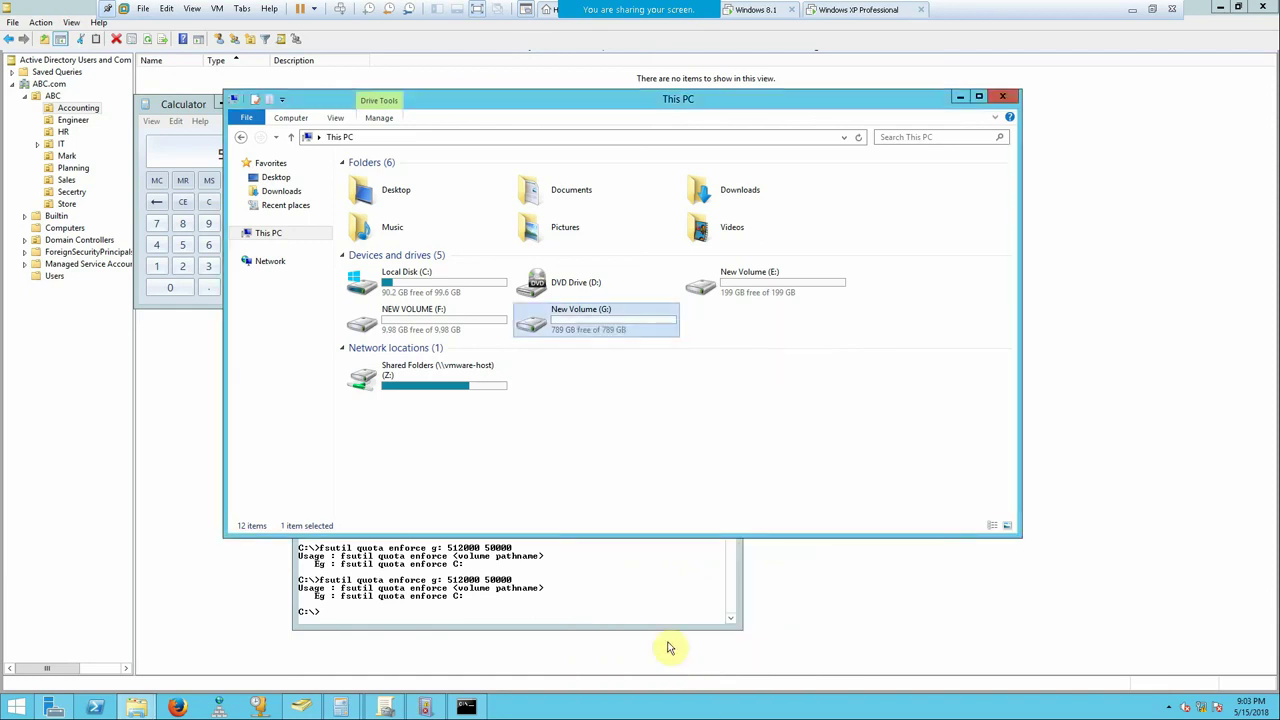
- Run 'fsutil quota enforce g:' with no size values, then recall it for editing
{"action": "left_click", "coordinate": [568, 574]}
{"action": "key", "text": "Up"}
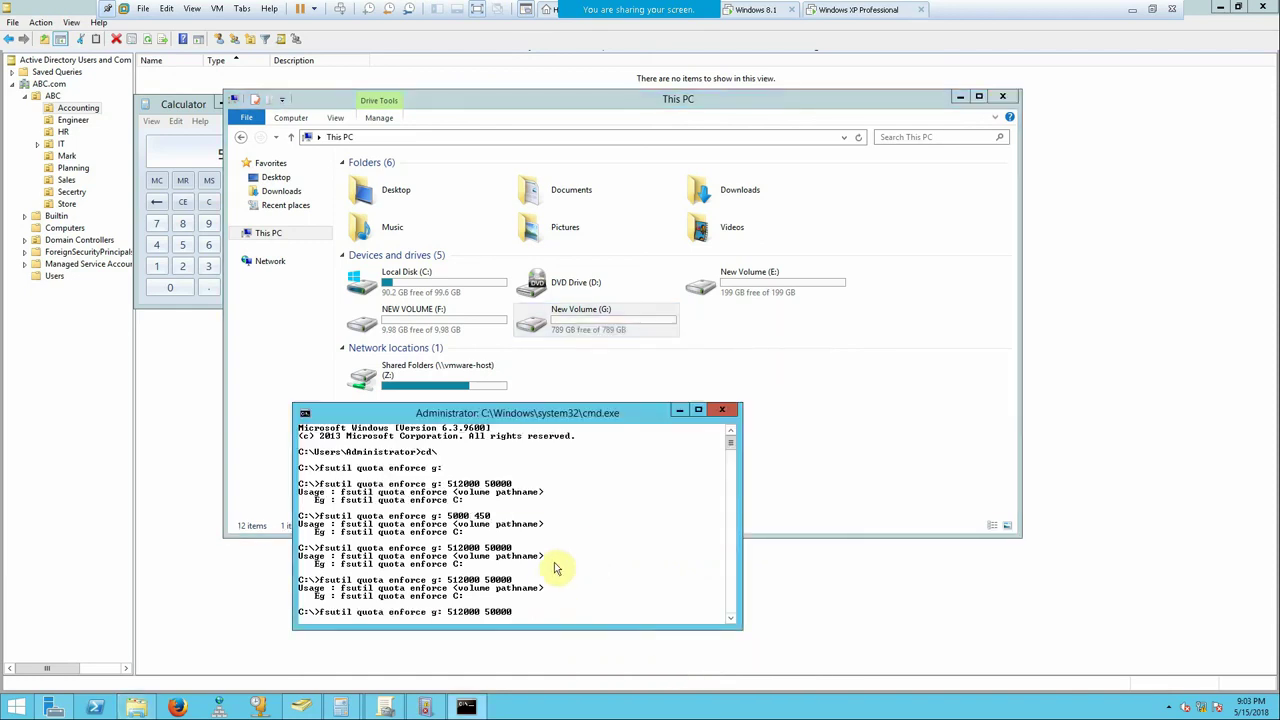
{"action": "key", "text": "BackSpace"}
{"action": "key", "text": "BackSpace"}
{"action": "key", "text": "BackSpace"}
{"action": "key", "text": "BackSpace"}
{"action": "key", "text": "BackSpace"}
{"action": "key", "text": "BackSpace"}
{"action": "key", "text": "BackSpace"}
{"action": "key", "text": "BackSpace"}
{"action": "key", "text": "BackSpace"}
{"action": "key", "text": "BackSpace"}
{"action": "key", "text": "BackSpace"}
{"action": "key", "text": "BackSpace"}
{"action": "key", "text": "Return"}
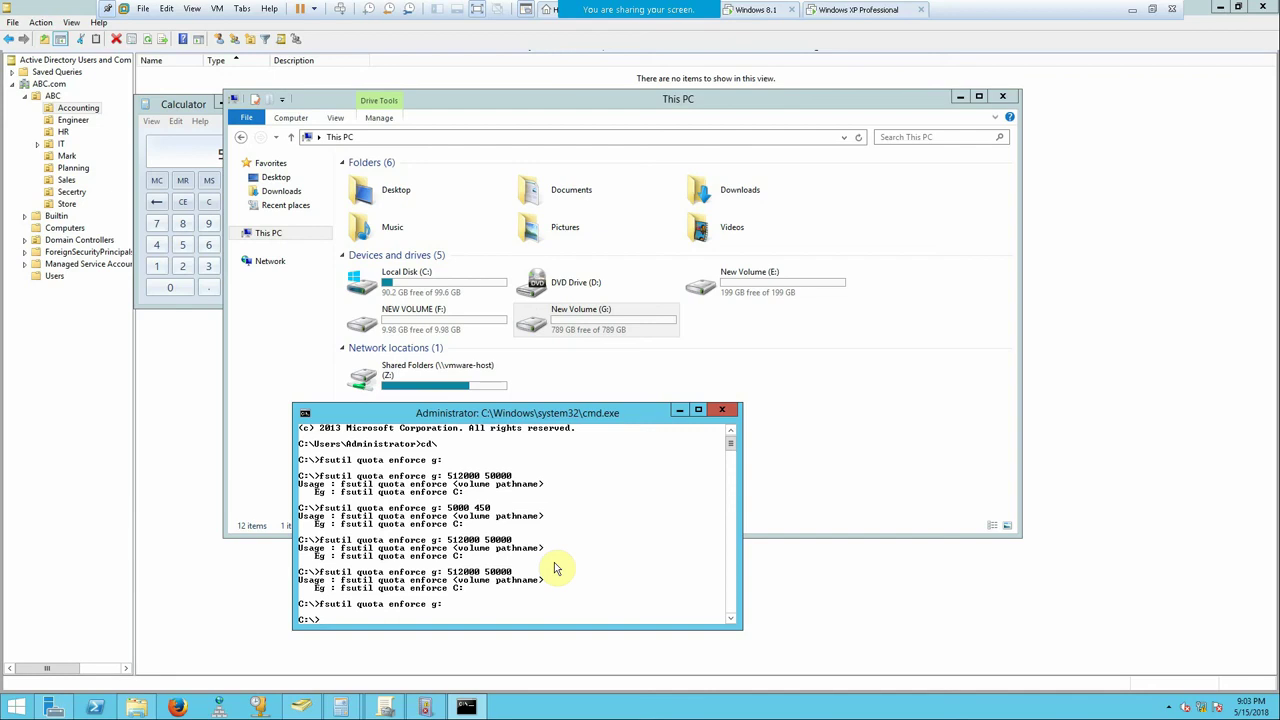
{"action": "key", "text": "Up"}
{"action": "key", "text": "BackSpace"}
{"action": "key", "text": "BackSpace"}
{"action": "key", "text": "BackSpace"}
{"action": "key", "text": "BackSpace"}
{"action": "key", "text": "BackSpace"}
{"action": "key", "text": "BackSpace"}
{"action": "type", "text": "modify g: 512"}
{"action": "type", "text": "000 50000 abc\\hossam"}
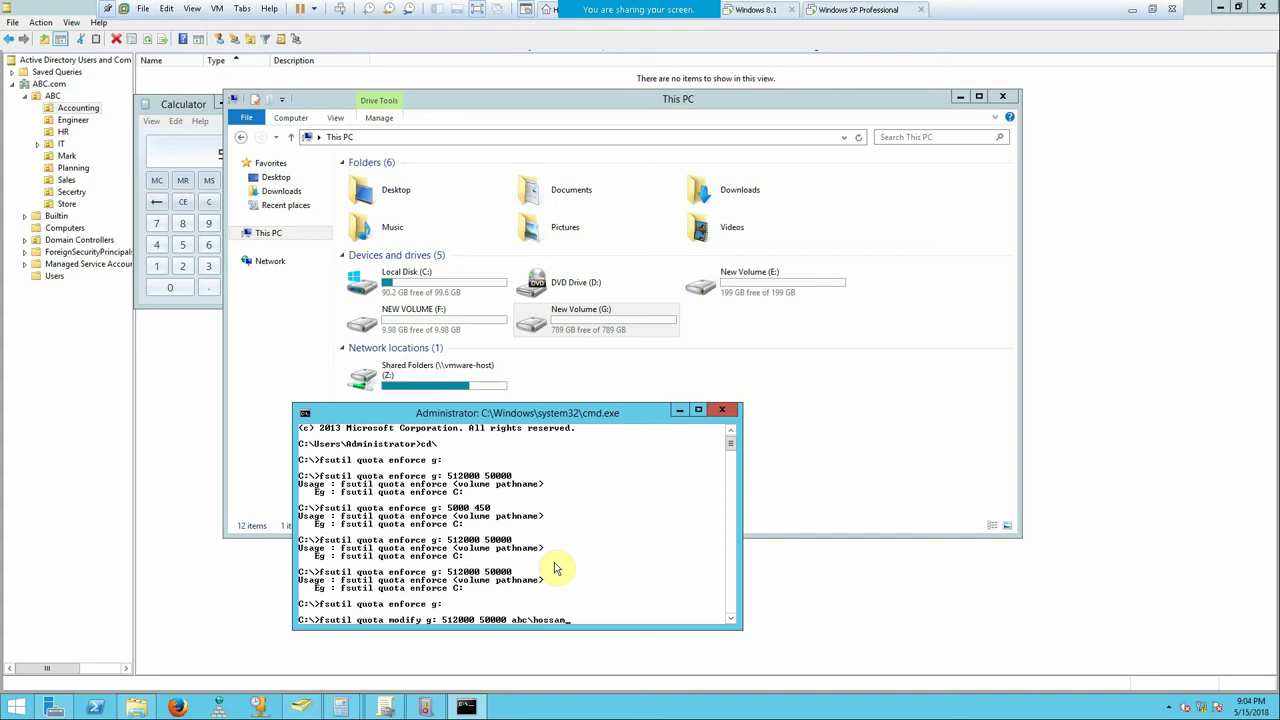
{"action": "key", "text": "Return"}
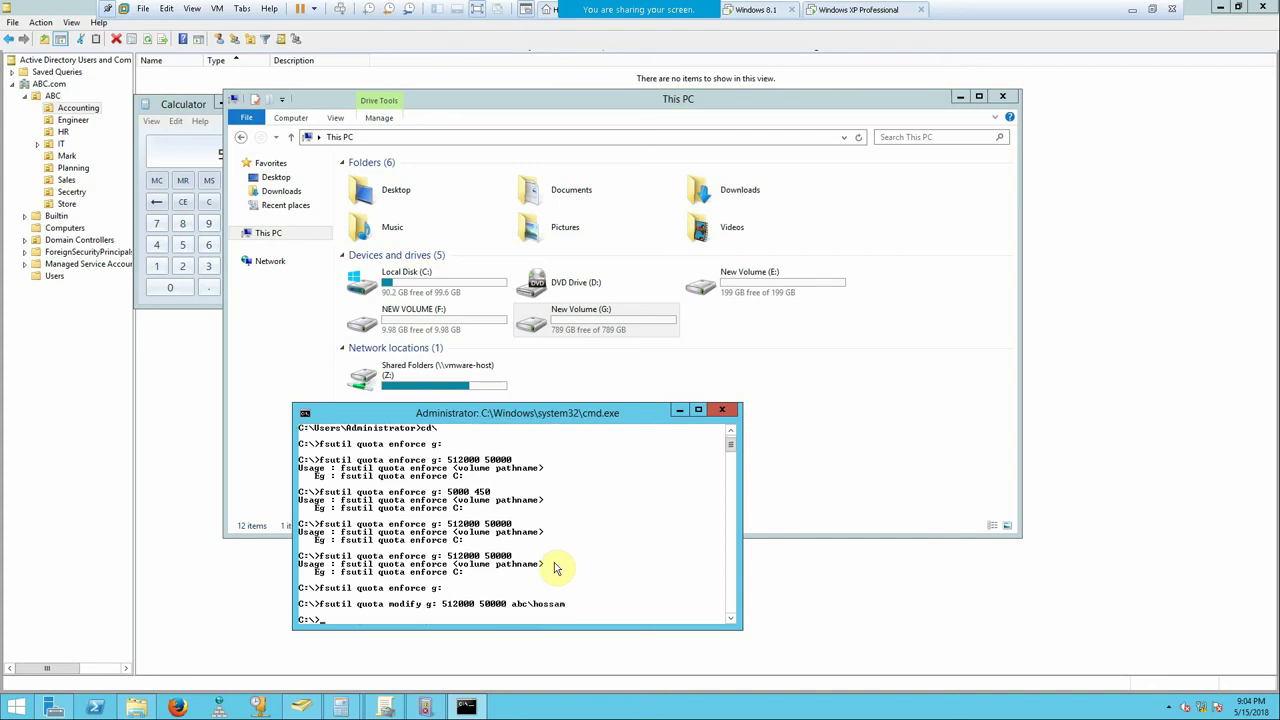
{"action": "scroll", "coordinate": [556, 568], "scroll_direction": "up", "scroll_amount": 1}
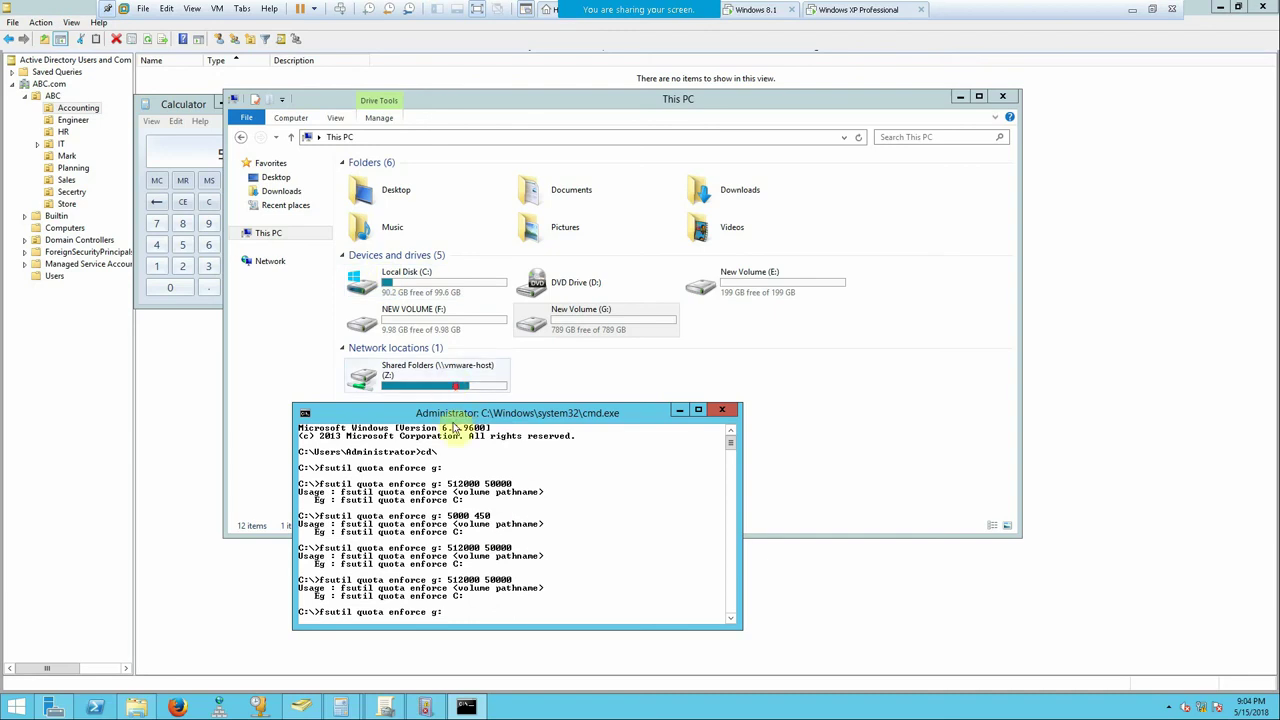
{"action": "scroll", "coordinate": [480, 510], "scroll_direction": "down", "scroll_amount": 4}
- Check G:'s Quota Entries for the user's 48.84 KB limit and 500 KB warning
{"action": "right_click", "coordinate": [566, 322]}
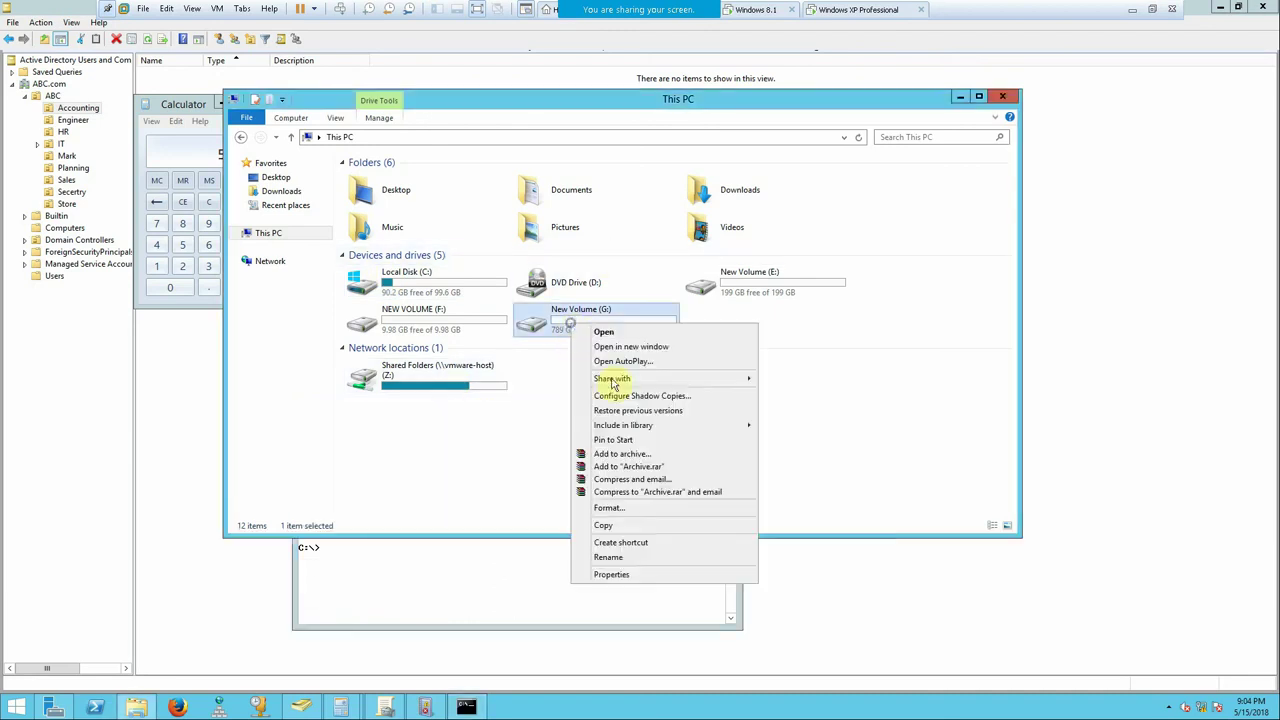
{"action": "left_click", "coordinate": [611, 574]}
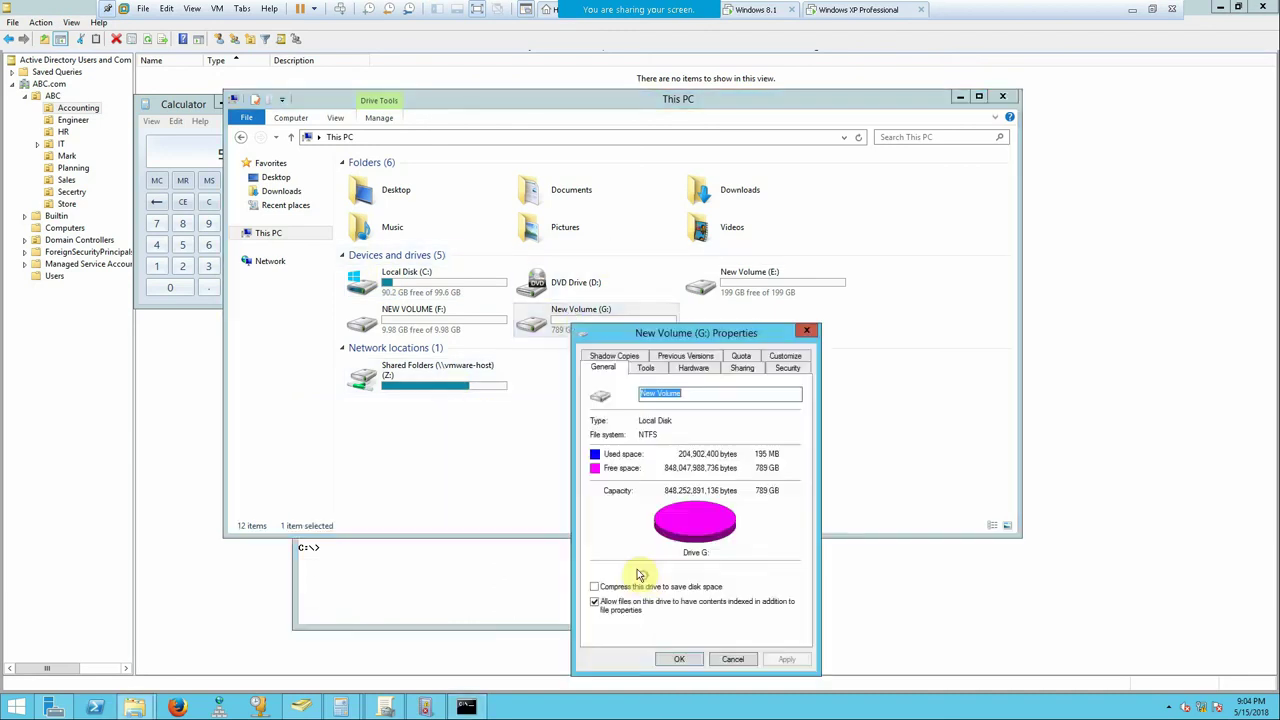
{"action": "left_click", "coordinate": [728, 358]}
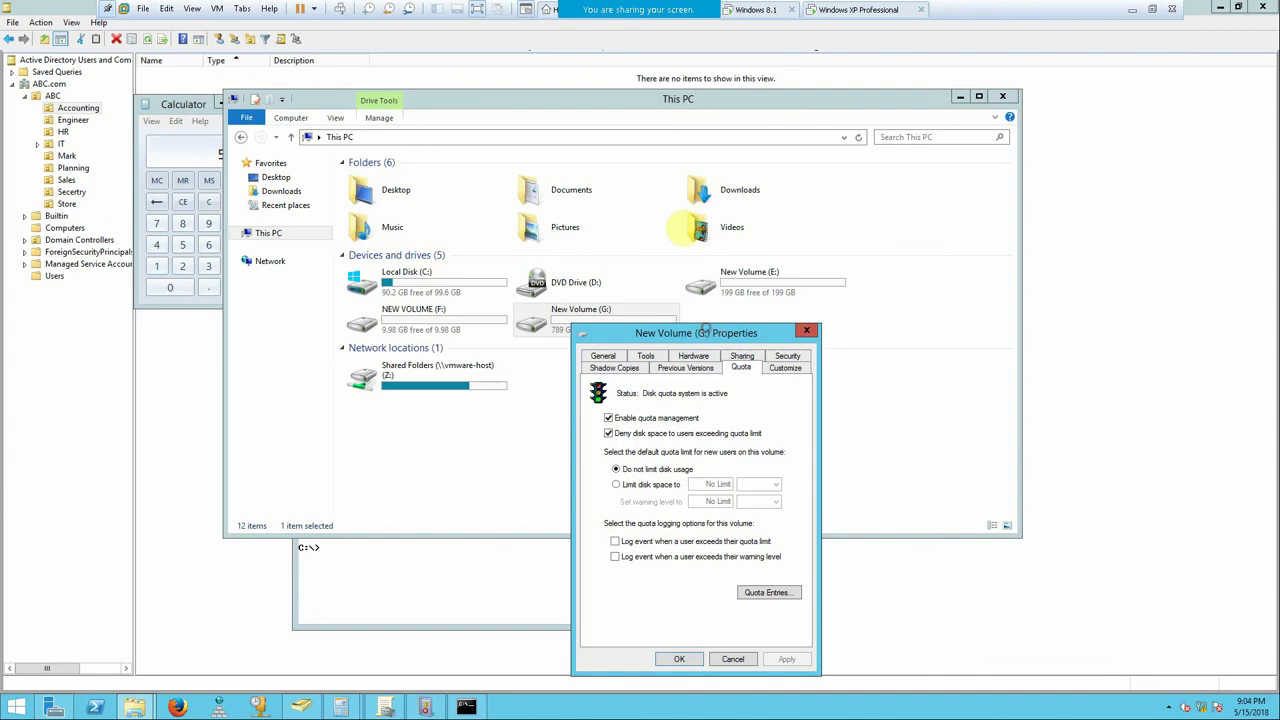
{"action": "left_click_drag", "start_coordinate": [708, 332], "coordinate": [667, 205]}
{"action": "left_click", "coordinate": [732, 466]}
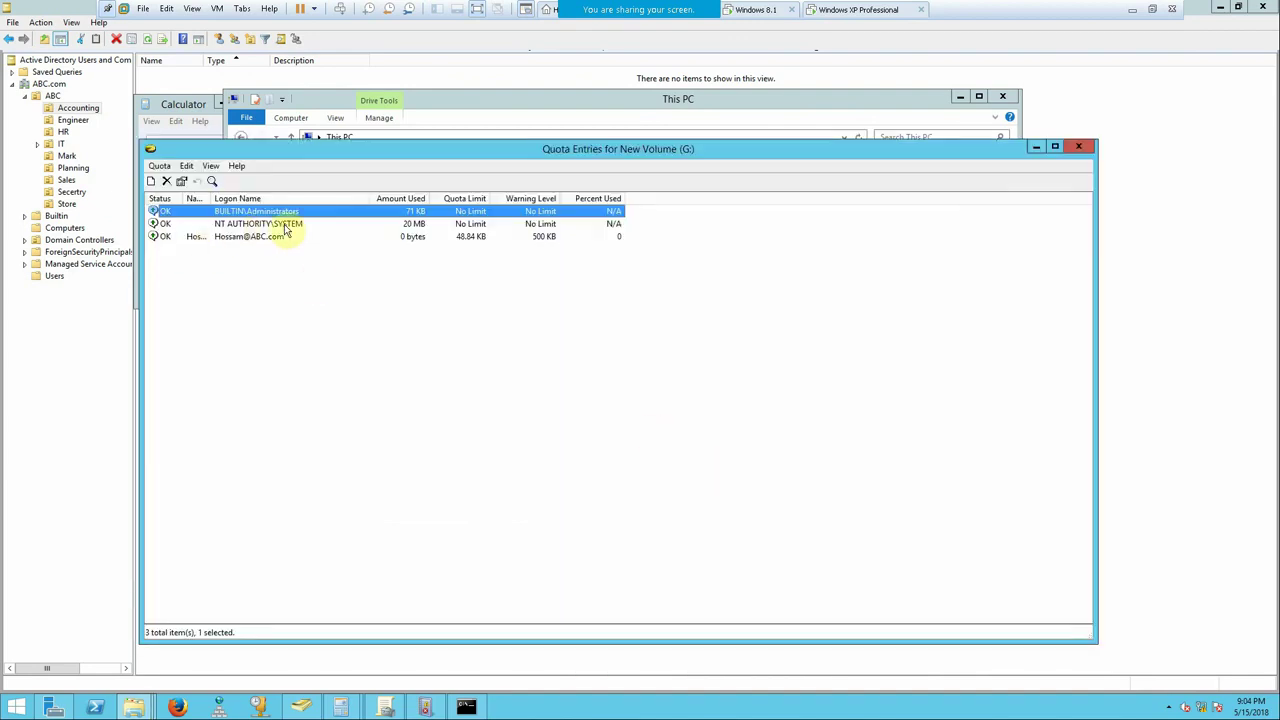
{"action": "left_click", "coordinate": [250, 238]}
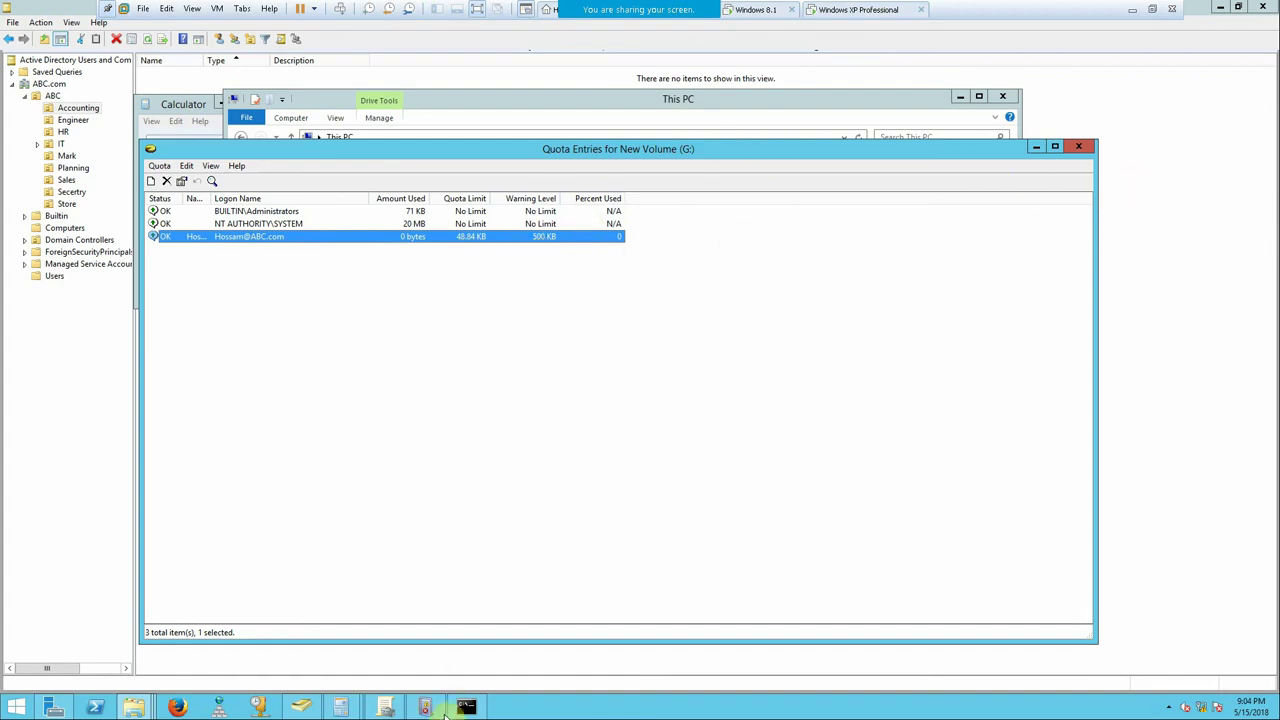
{"action": "left_click", "coordinate": [341, 706]}
{"action": "left_click", "coordinate": [410, 636]}
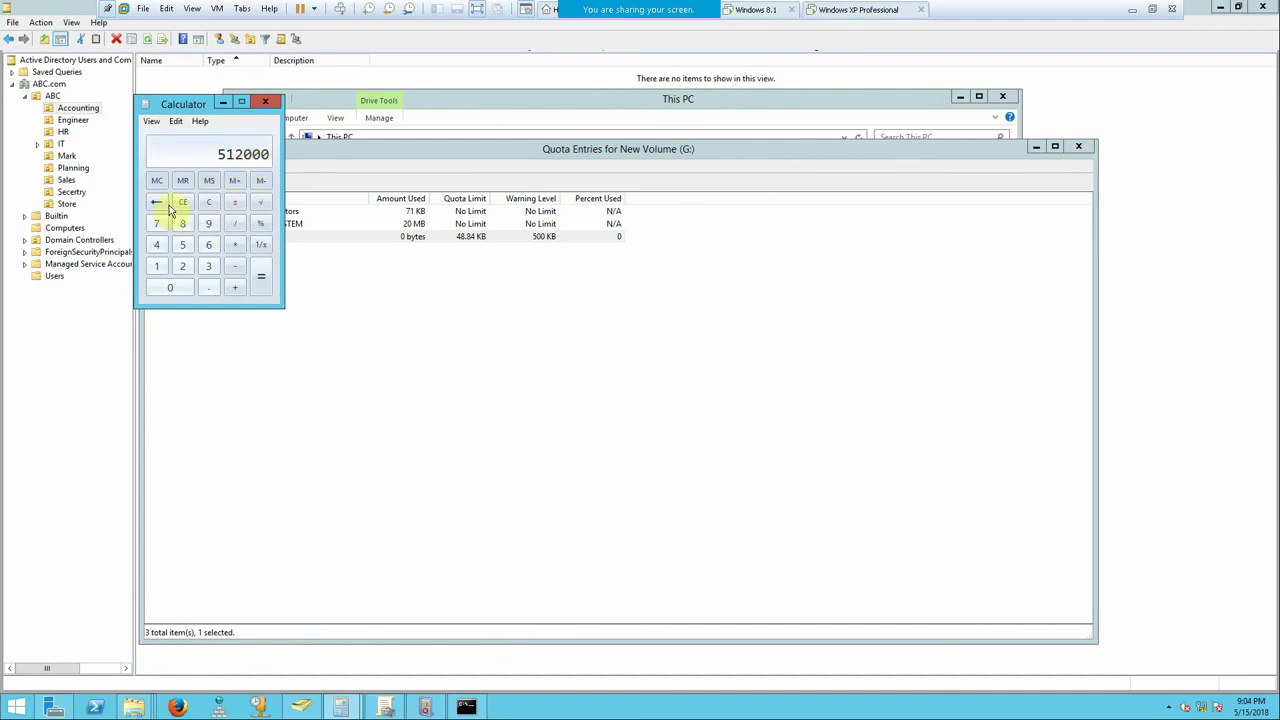
- Clear Calculator and compute 500 × 1024 × 1024 = 524288000
{"action": "left_click", "coordinate": [210, 202]}
{"action": "type", "text": "500 * 1024"}
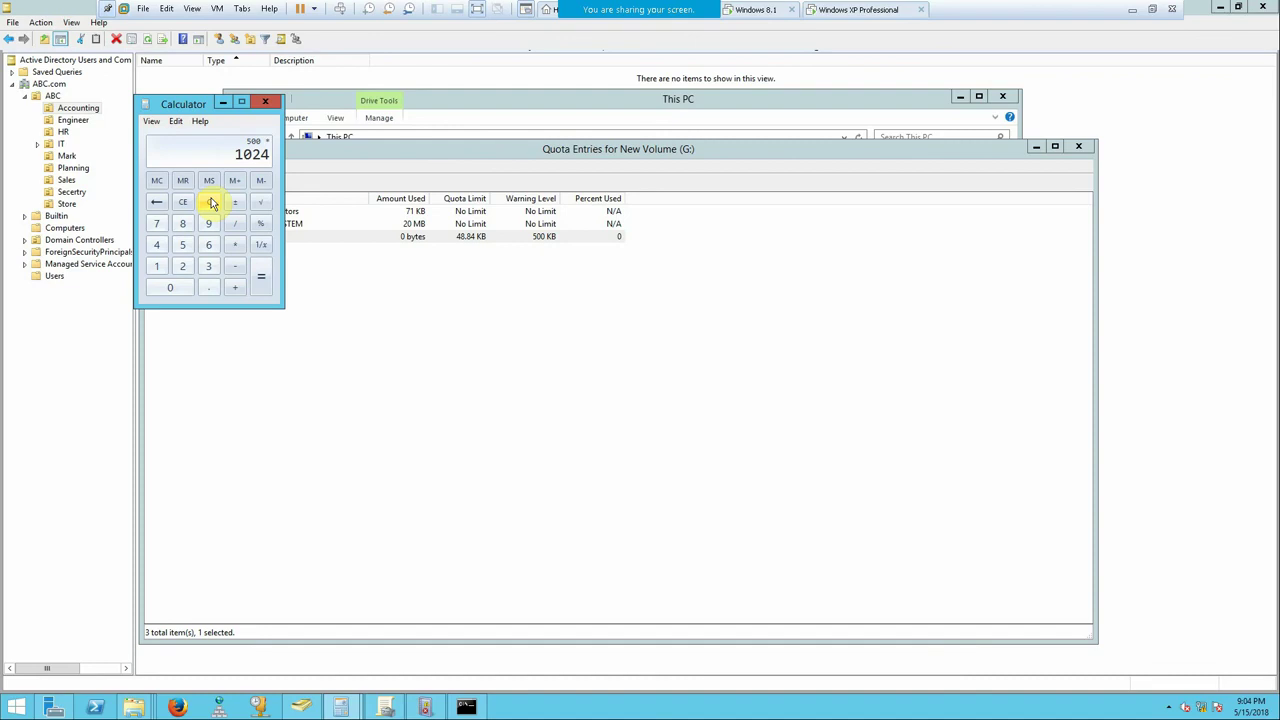
{"action": "key", "text": "Return"}
{"action": "type", "text": "*1024"}
{"action": "key", "text": "Return"}
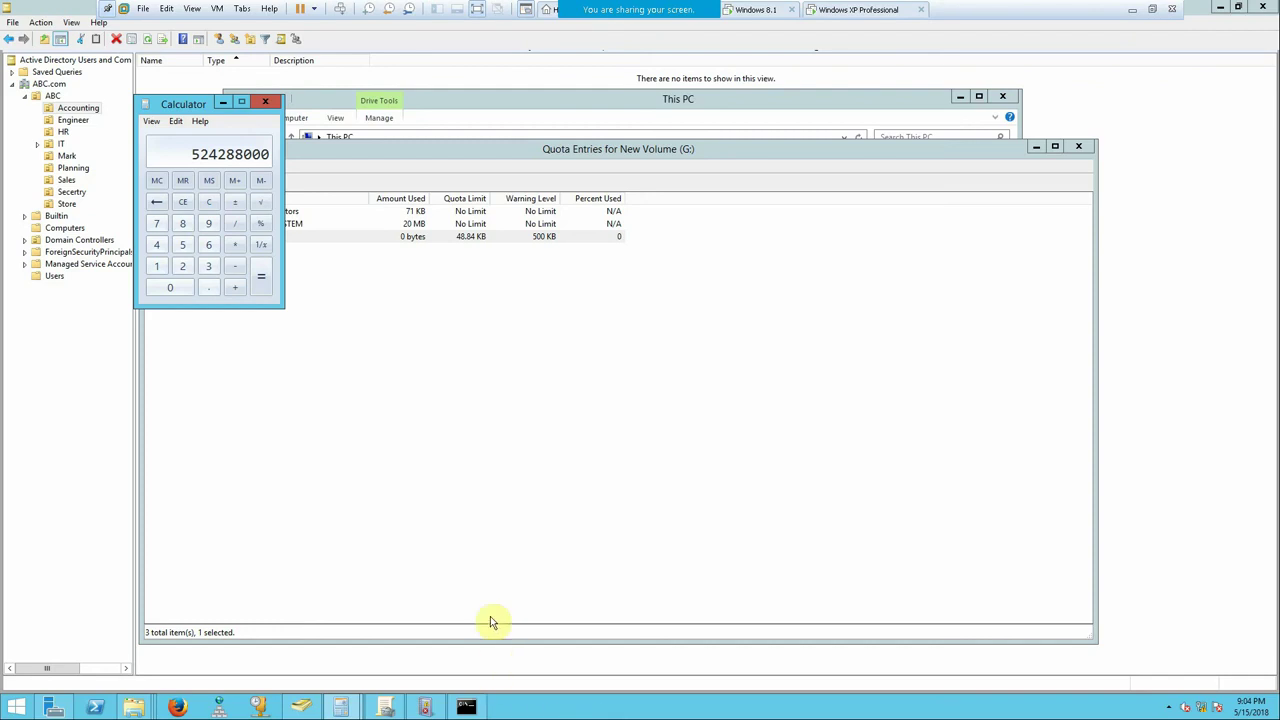
{"action": "left_click", "coordinate": [466, 707]}
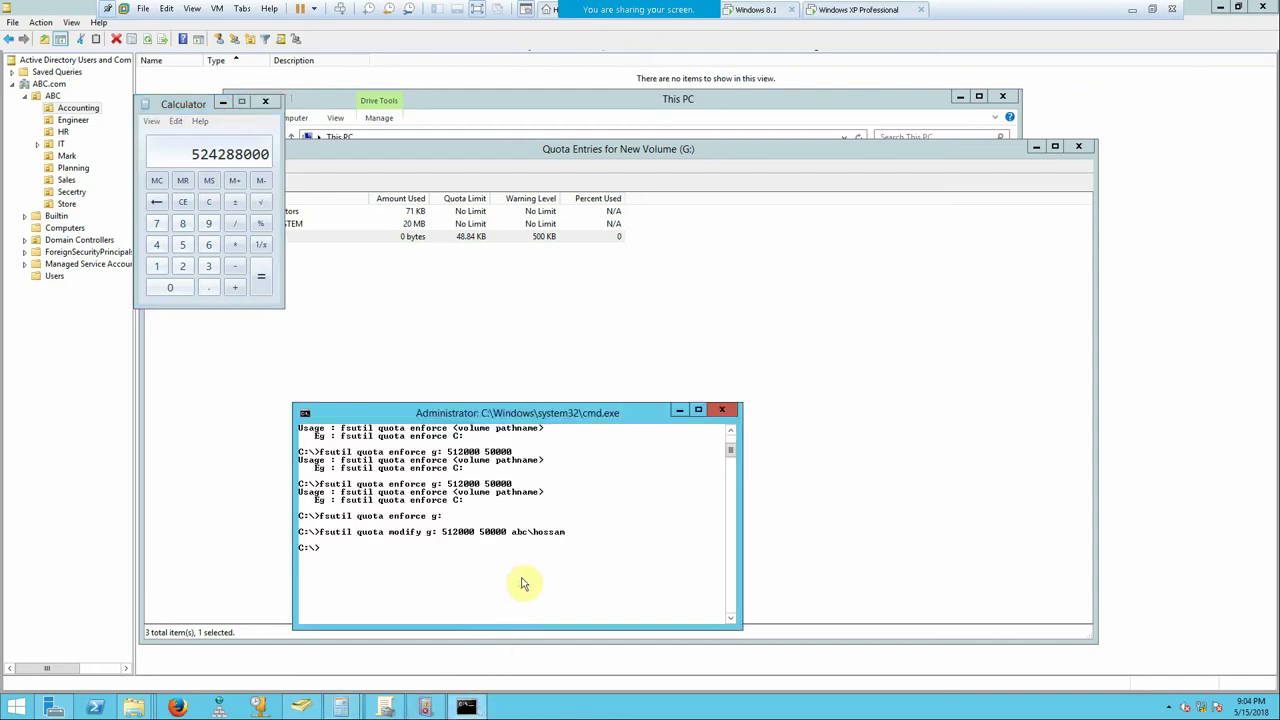
{"action": "key", "text": "Up"}
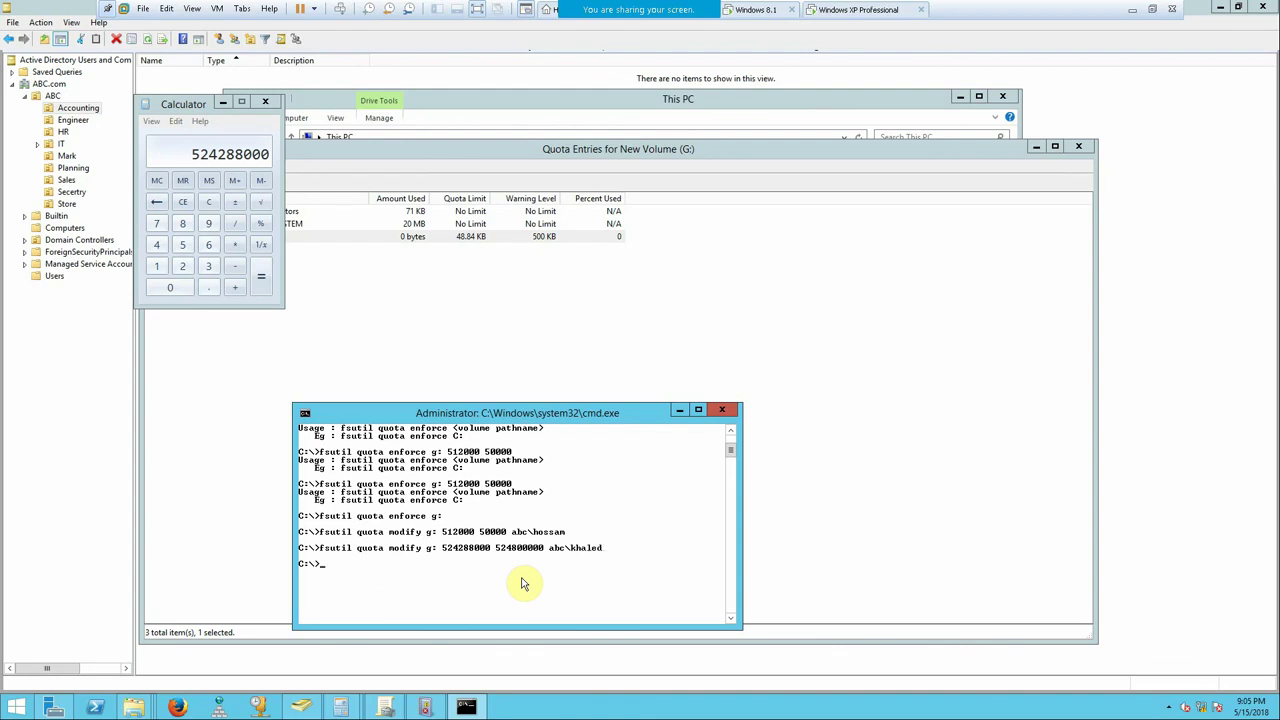
{"action": "left_click", "coordinate": [570, 350]}
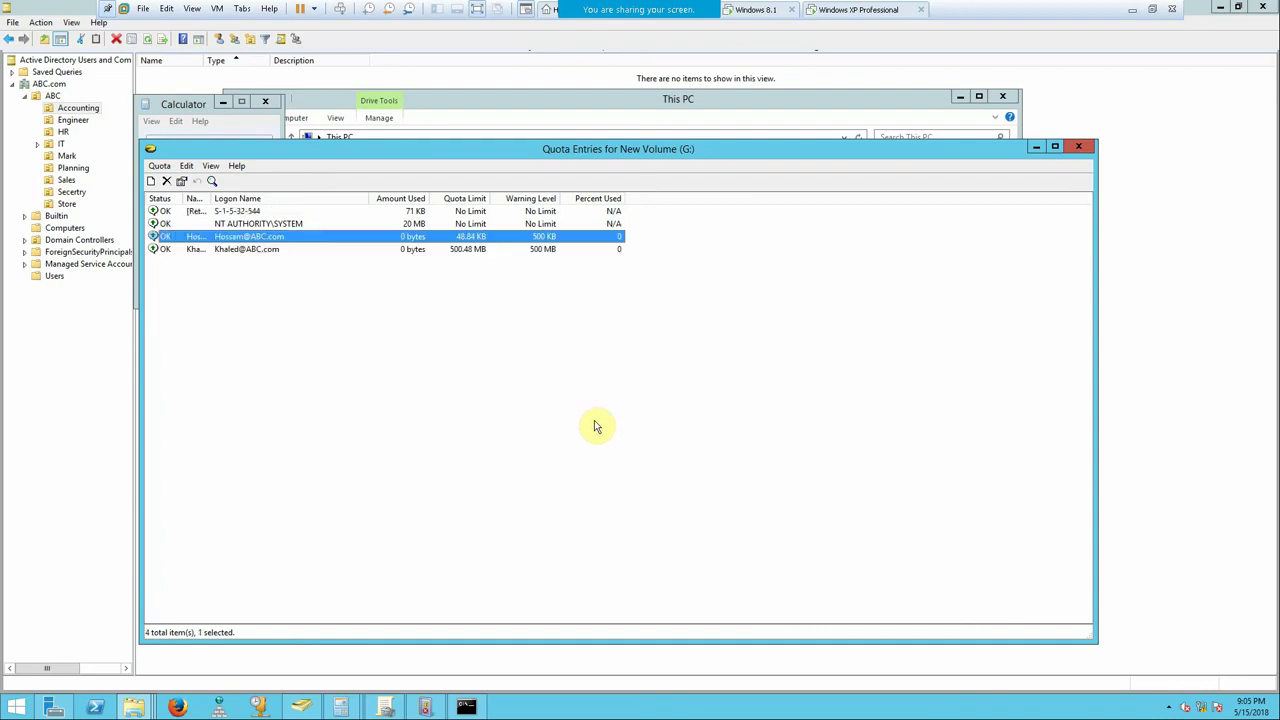
- Widen the Name column, check the 500.48 MB entry, and close Quota Entries
{"action": "left_click", "coordinate": [304, 249]}
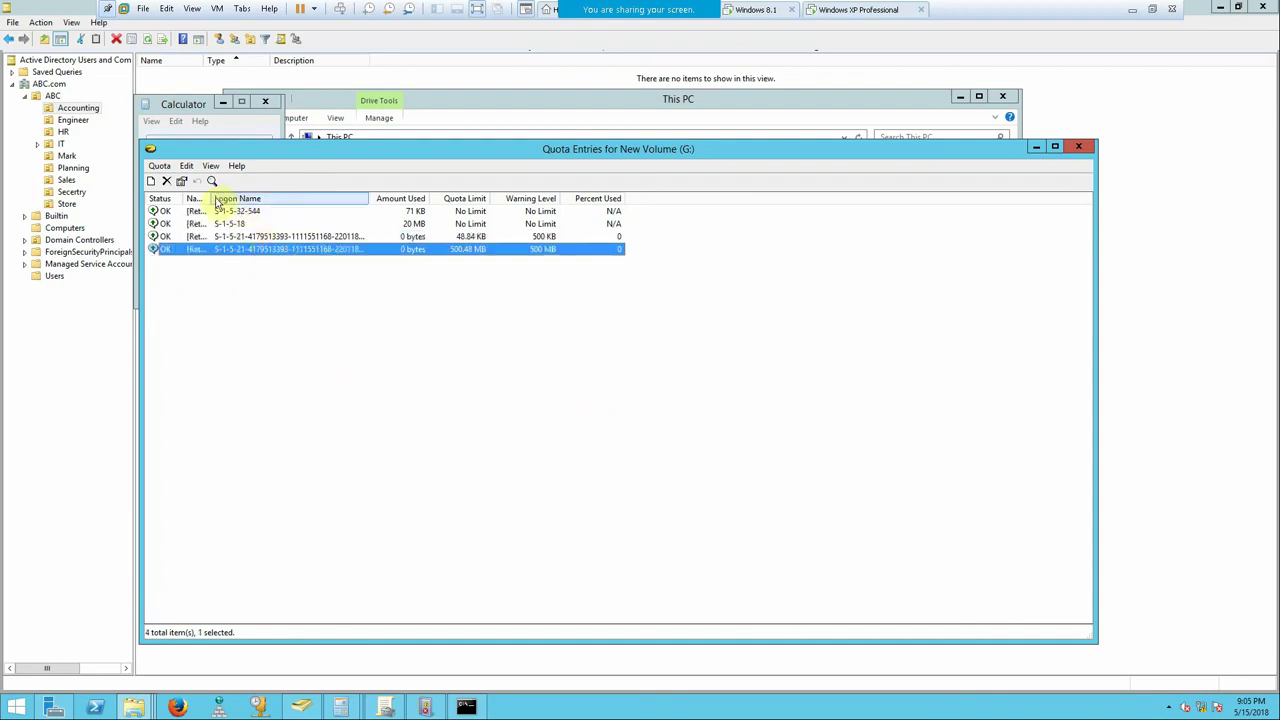
{"action": "left_click_drag", "start_coordinate": [213, 200], "coordinate": [289, 280]}
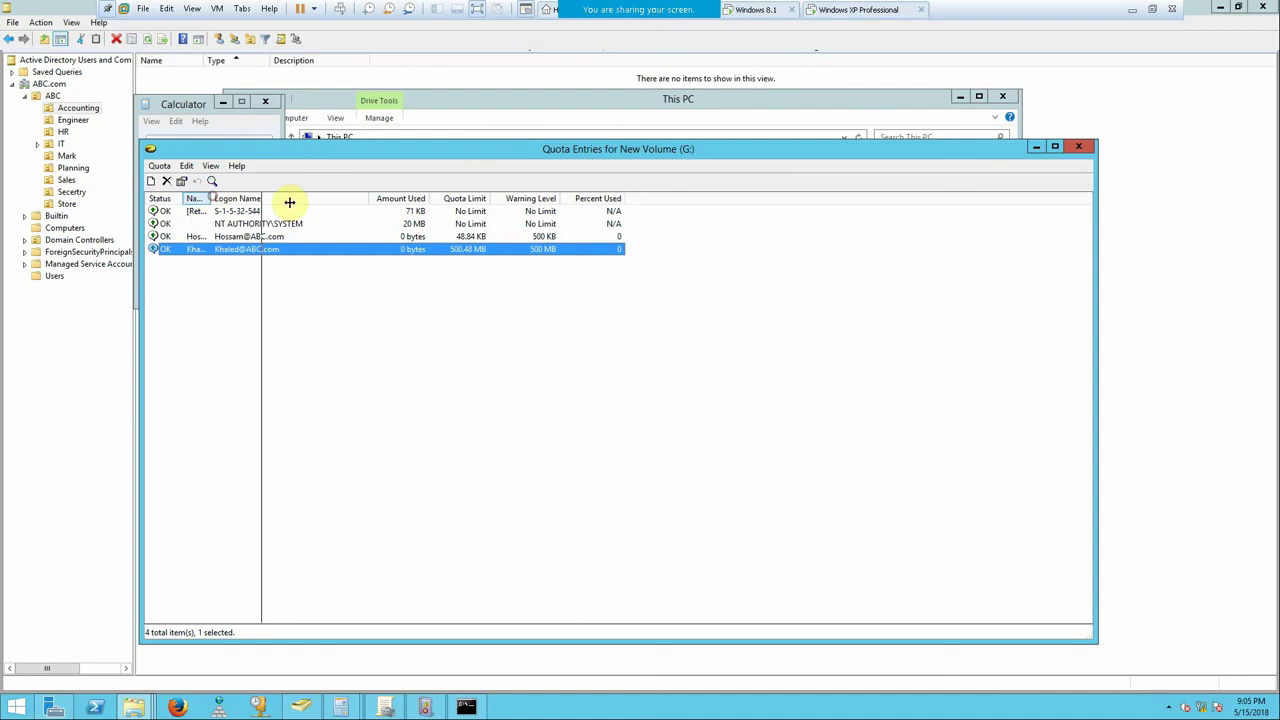
{"action": "left_click", "coordinate": [540, 250]}
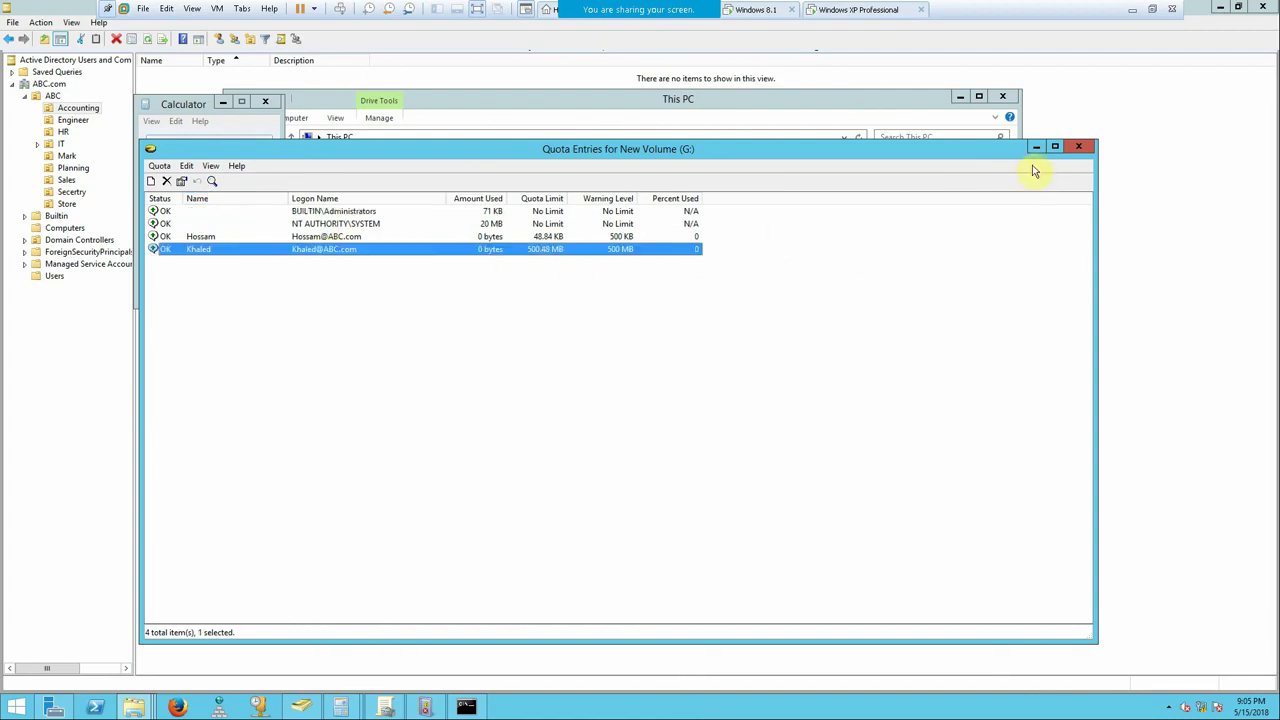
{"action": "left_click", "coordinate": [1077, 148]}
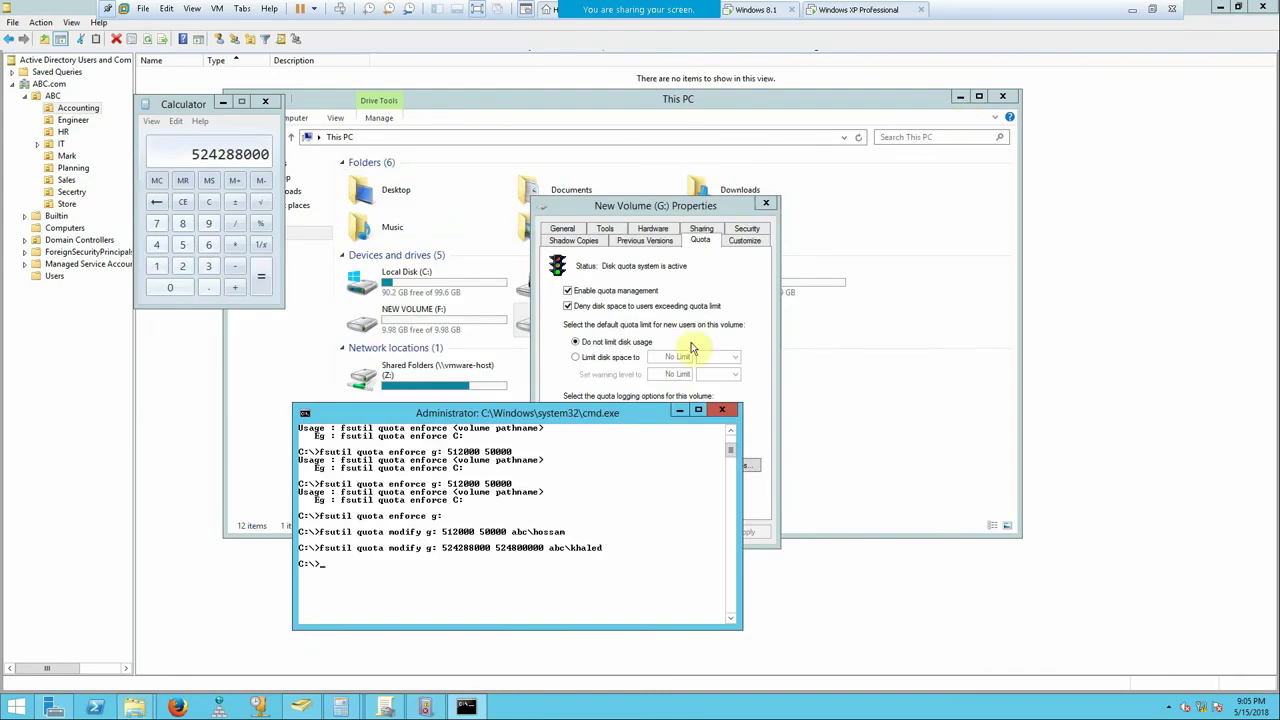
- Move the Command Prompt window up and close it
{"action": "left_click", "coordinate": [372, 572]}
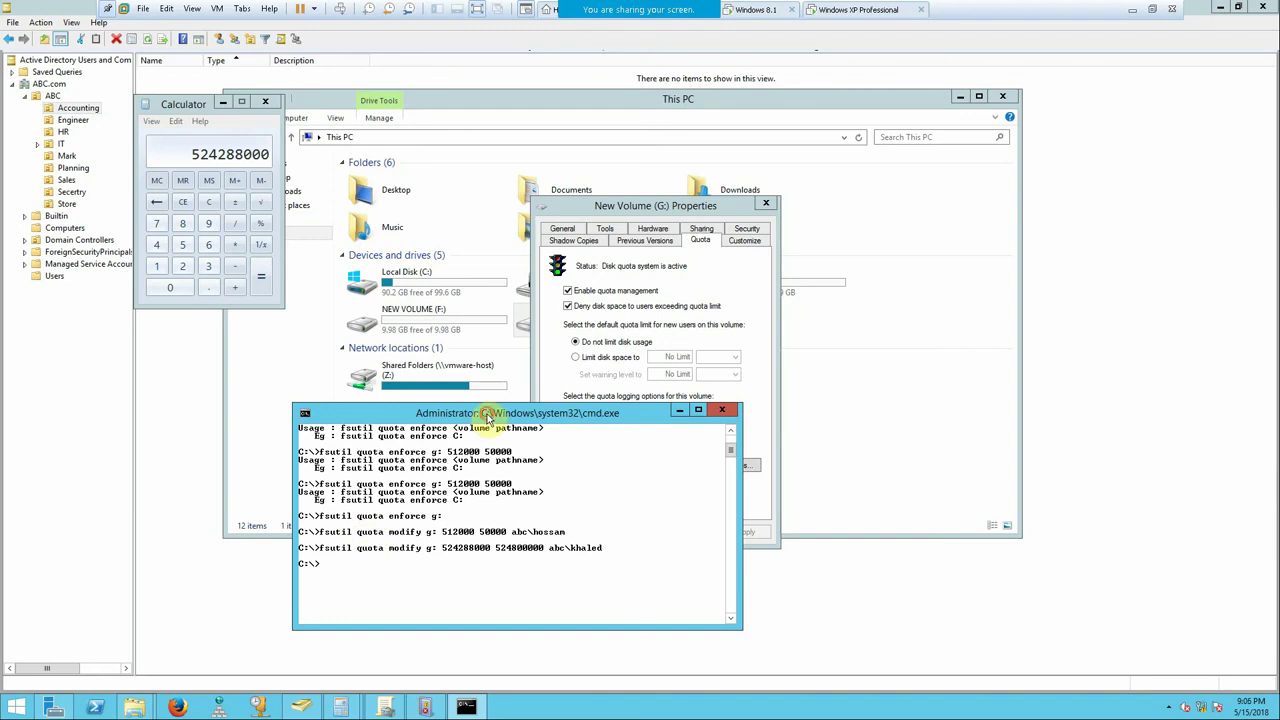
{"action": "left_click_drag", "start_coordinate": [495, 413], "coordinate": [510, 333]}
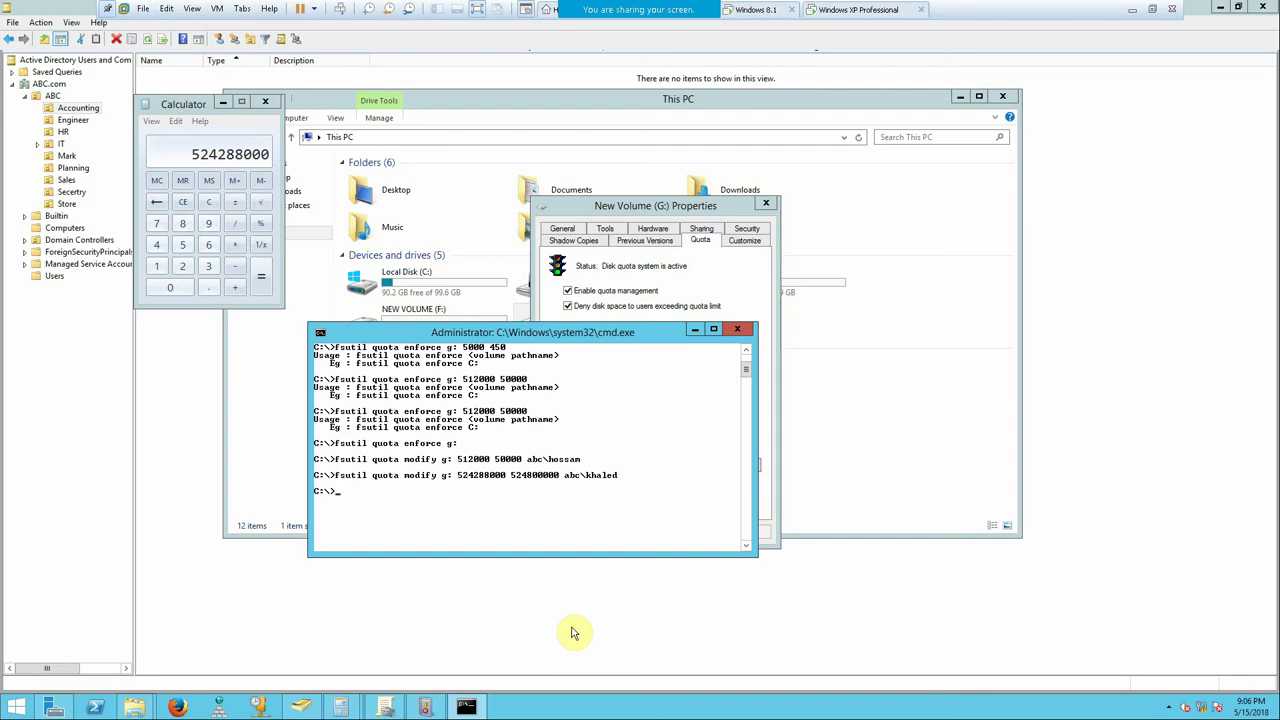
{"action": "left_click", "coordinate": [737, 330]}
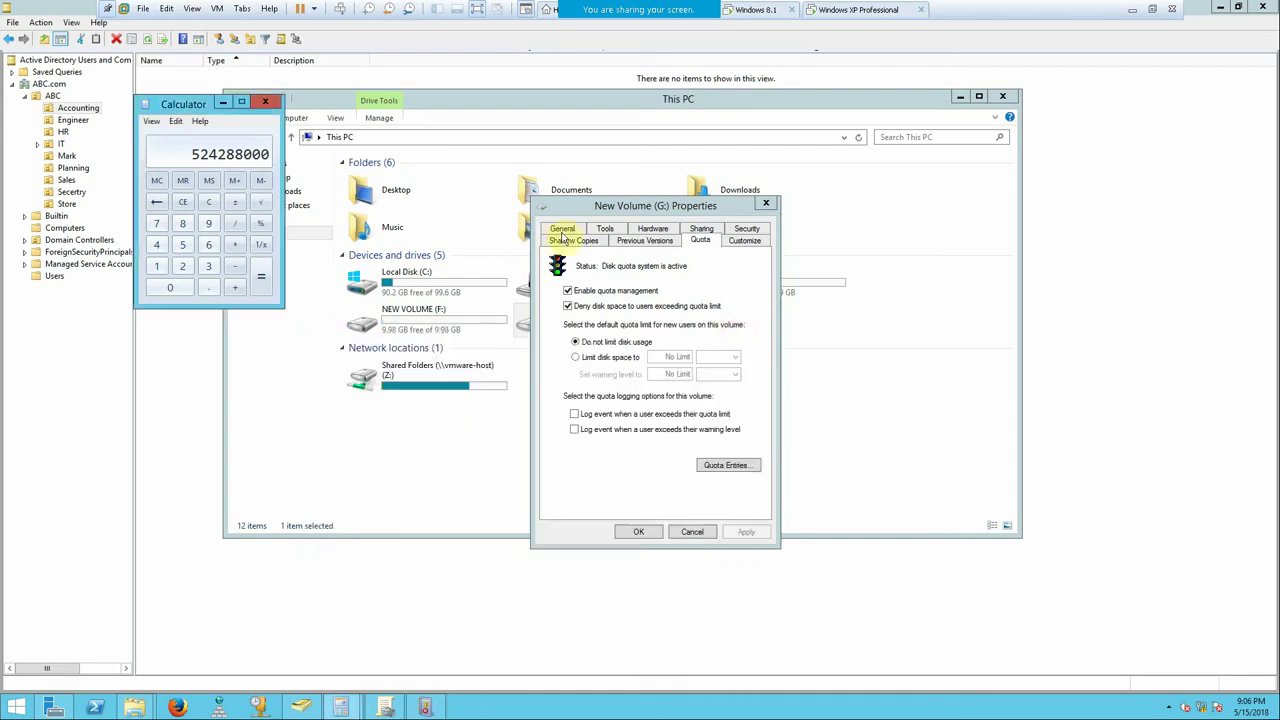
- Disable the disk quota system on G: and confirm the change
{"action": "left_click", "coordinate": [766, 203]}
{"action": "right_click", "coordinate": [545, 325]}
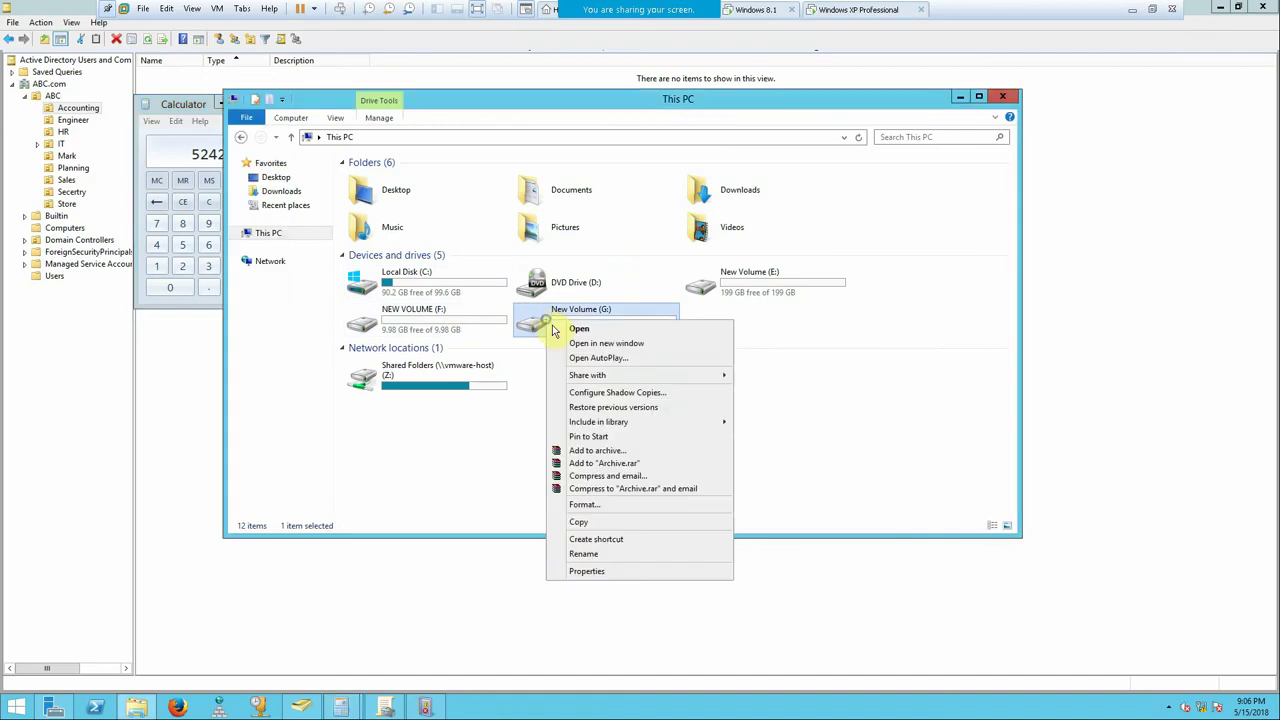
{"action": "left_click", "coordinate": [582, 574]}
{"action": "left_click", "coordinate": [716, 352]}
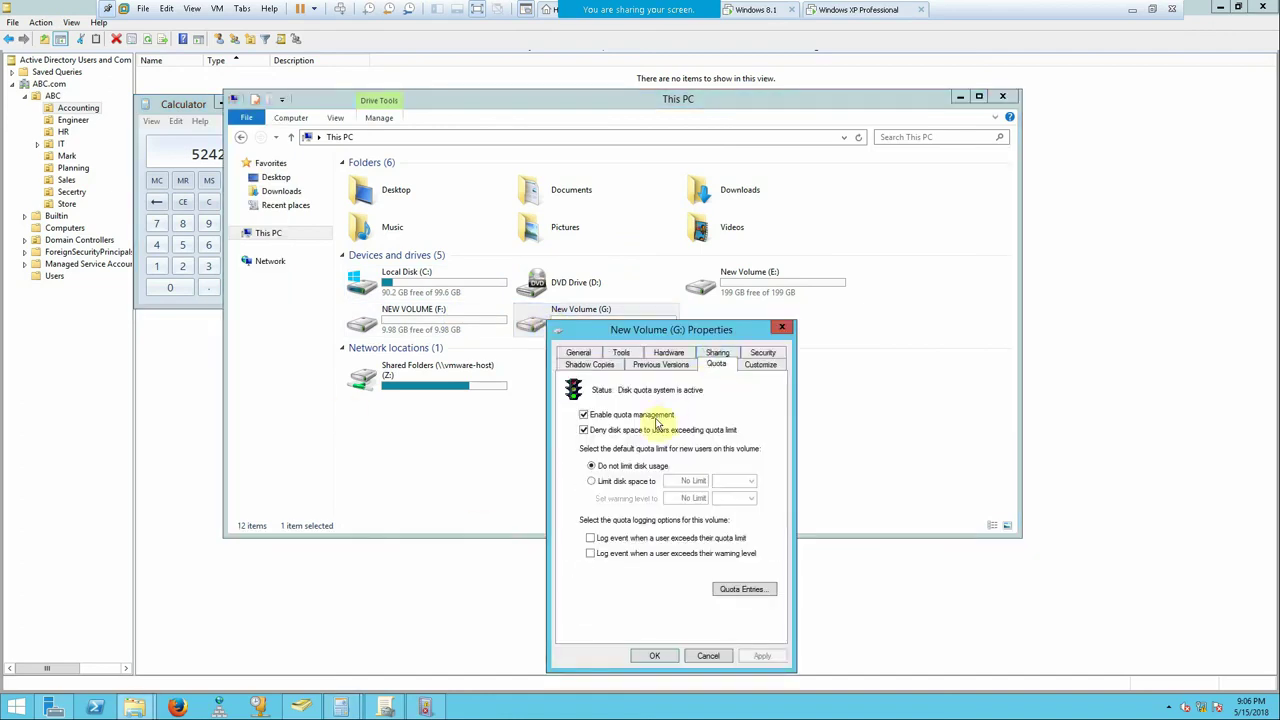
{"action": "left_click", "coordinate": [762, 655]}
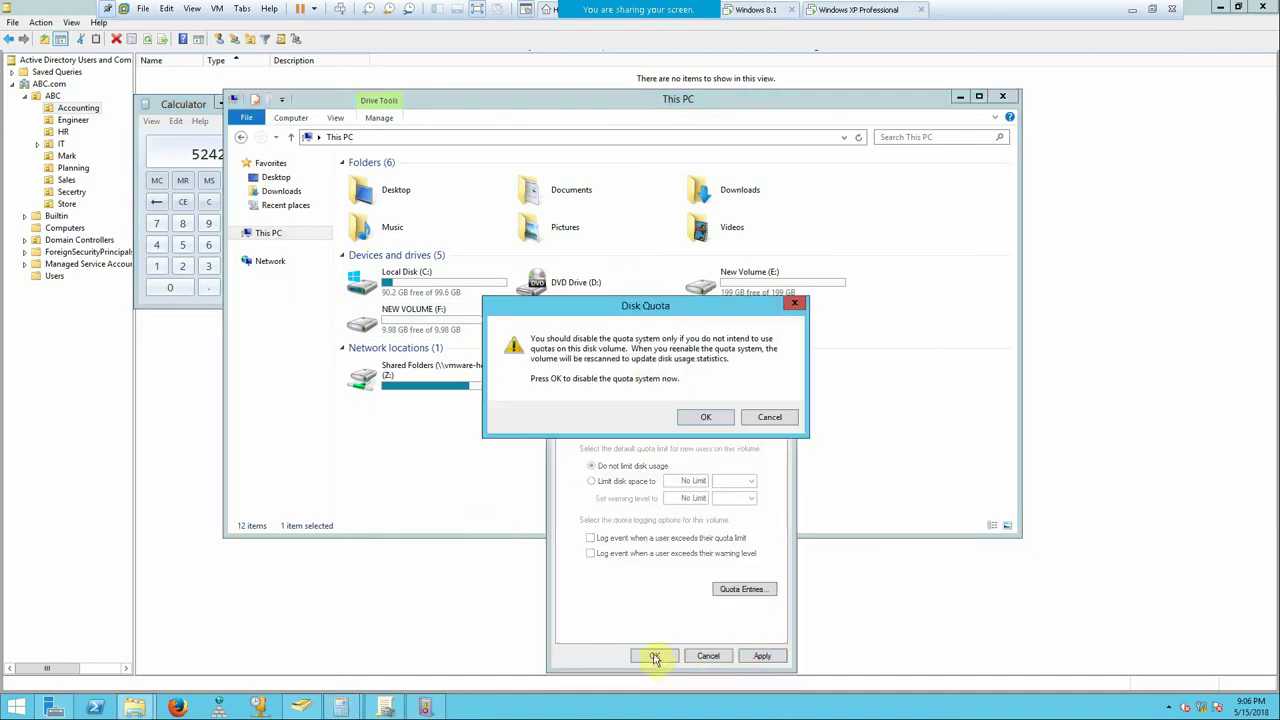
{"action": "left_click", "coordinate": [724, 423]}
{"action": "left_click", "coordinate": [655, 655]}
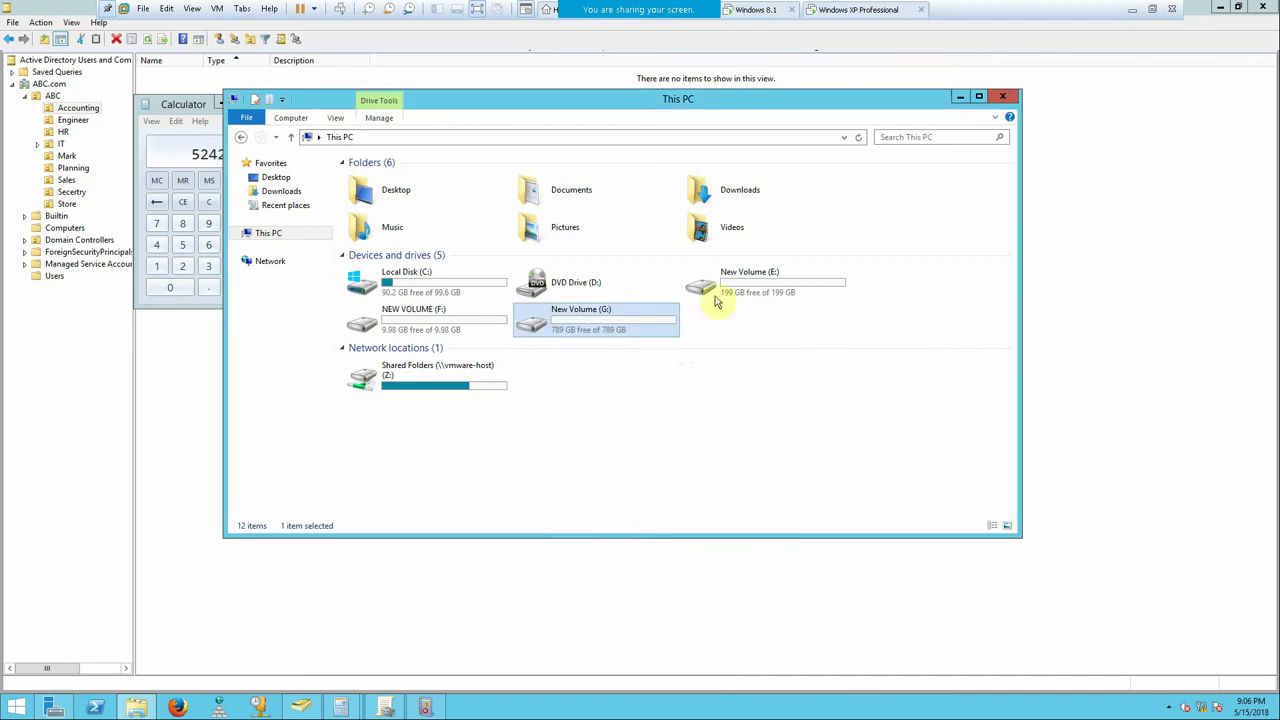
- Create a new folder named 'Share' at the root of G:
{"action": "double_click", "coordinate": [598, 315]}
{"action": "right_click", "coordinate": [459, 246]}
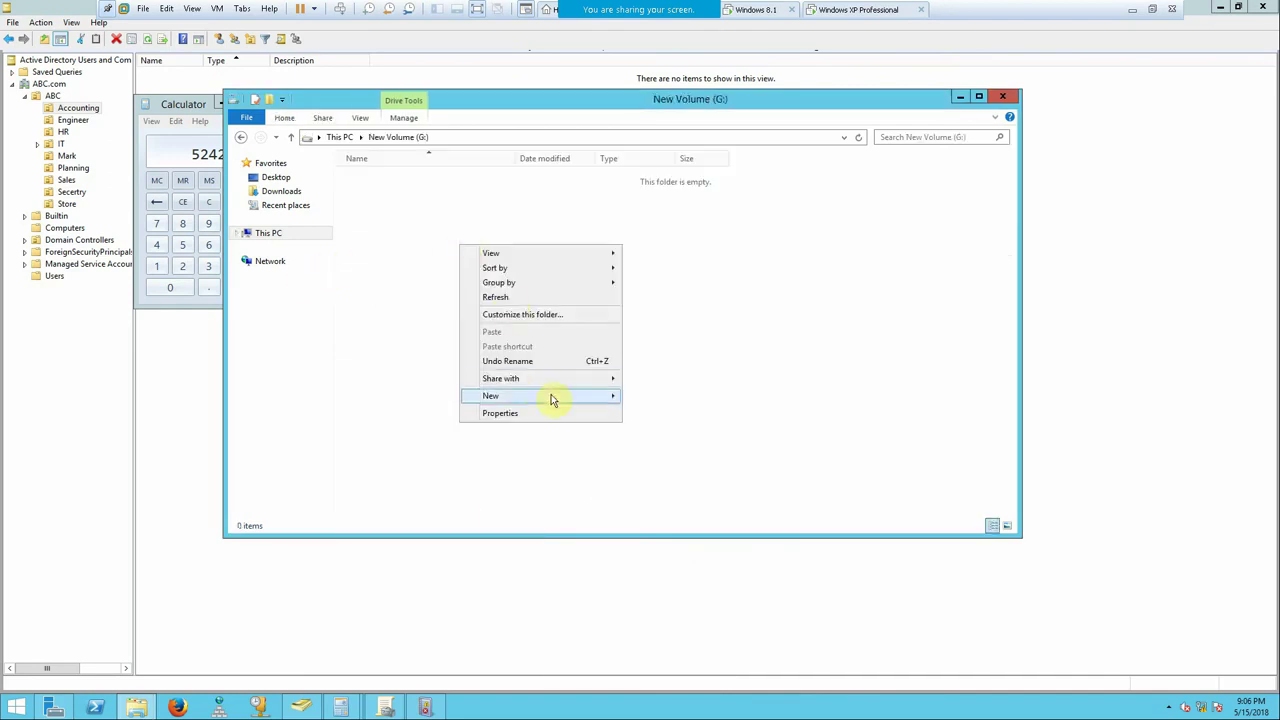
{"action": "left_click", "coordinate": [572, 399]}
{"action": "left_click", "coordinate": [648, 400]}
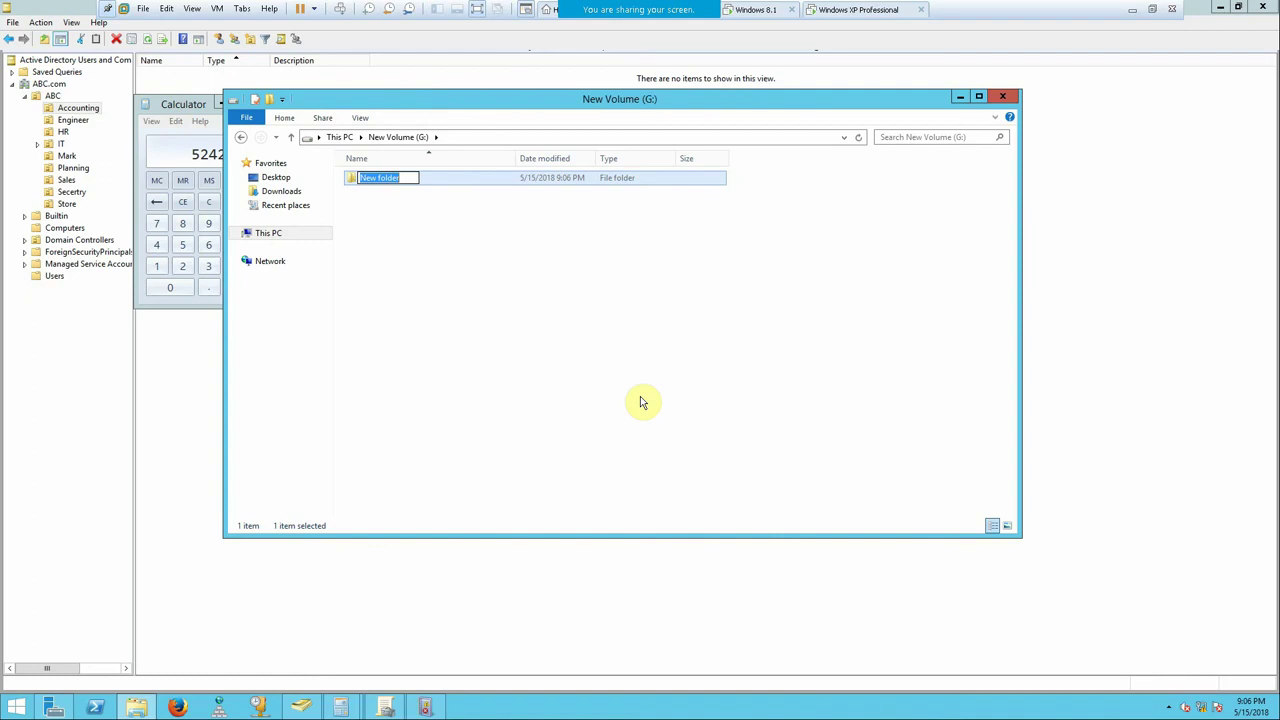
{"action": "type", "text": "She"}
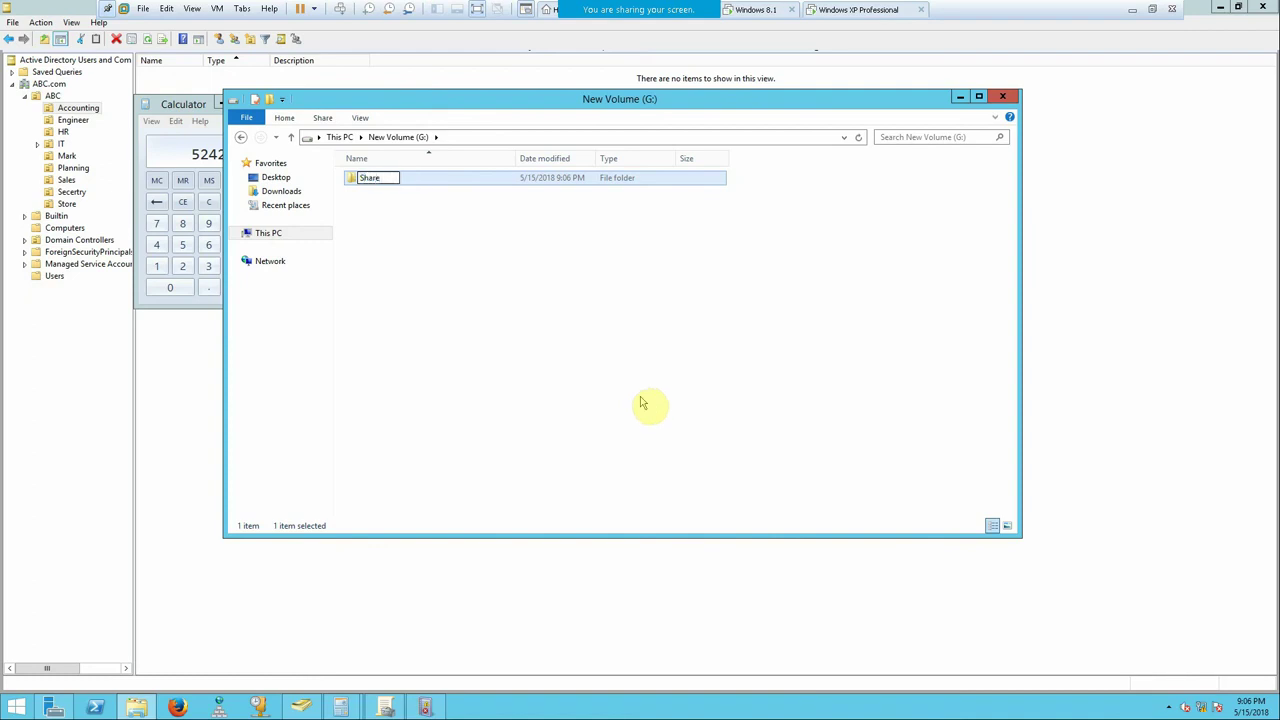
{"action": "key", "text": "Return"}
{"action": "left_click", "coordinate": [408, 271]}
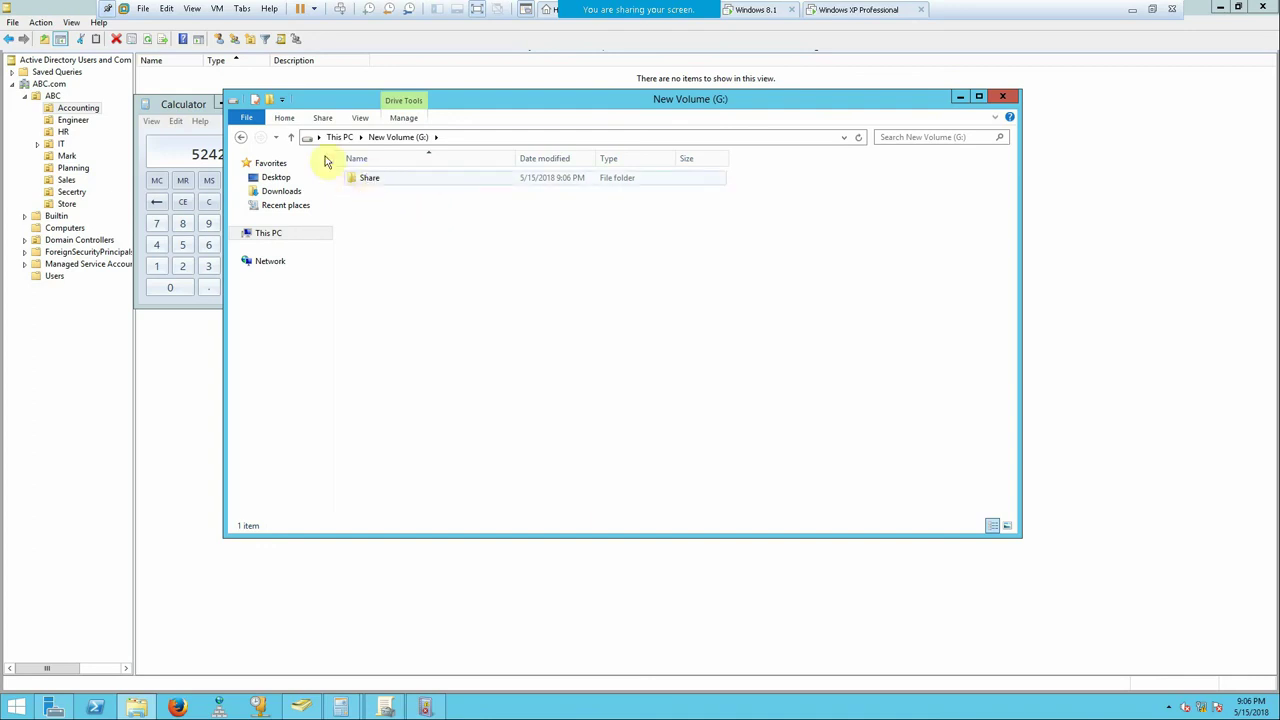
{"action": "left_click", "coordinate": [292, 137]}
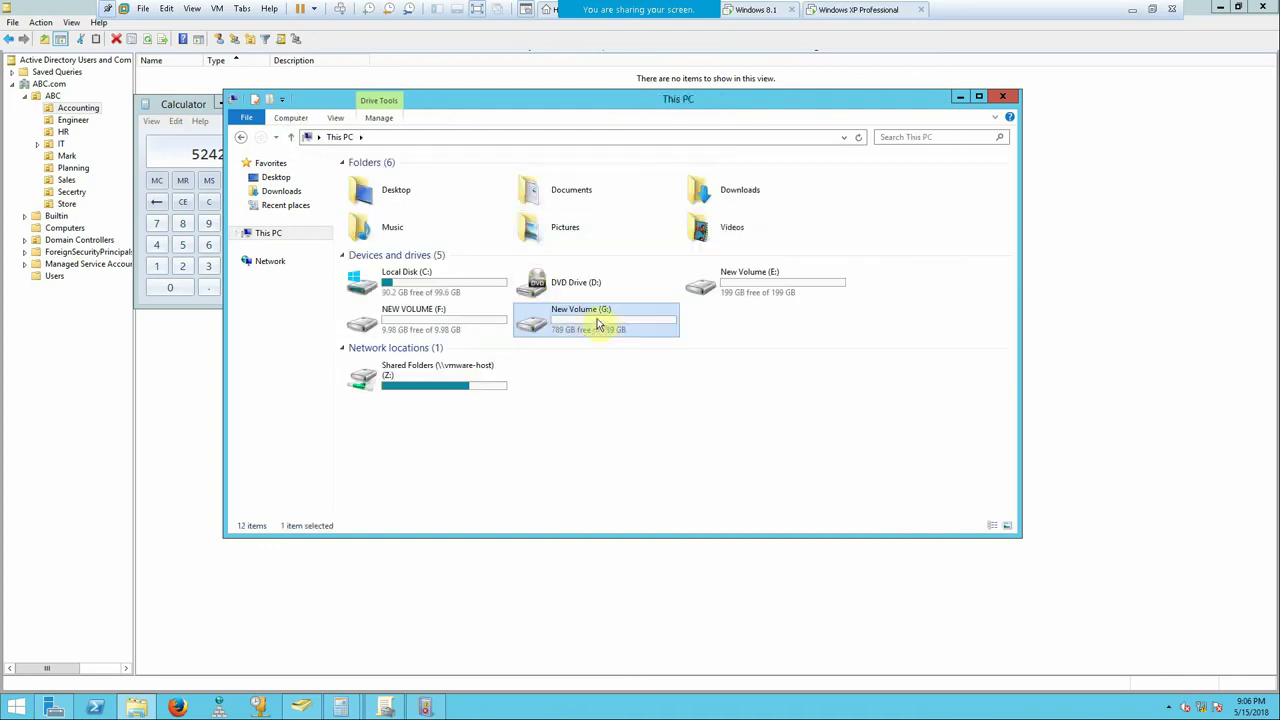
{"action": "double_click", "coordinate": [596, 320]}
- Turn on sharing for the Share folder in Advanced Sharing
{"action": "right_click", "coordinate": [365, 180]}
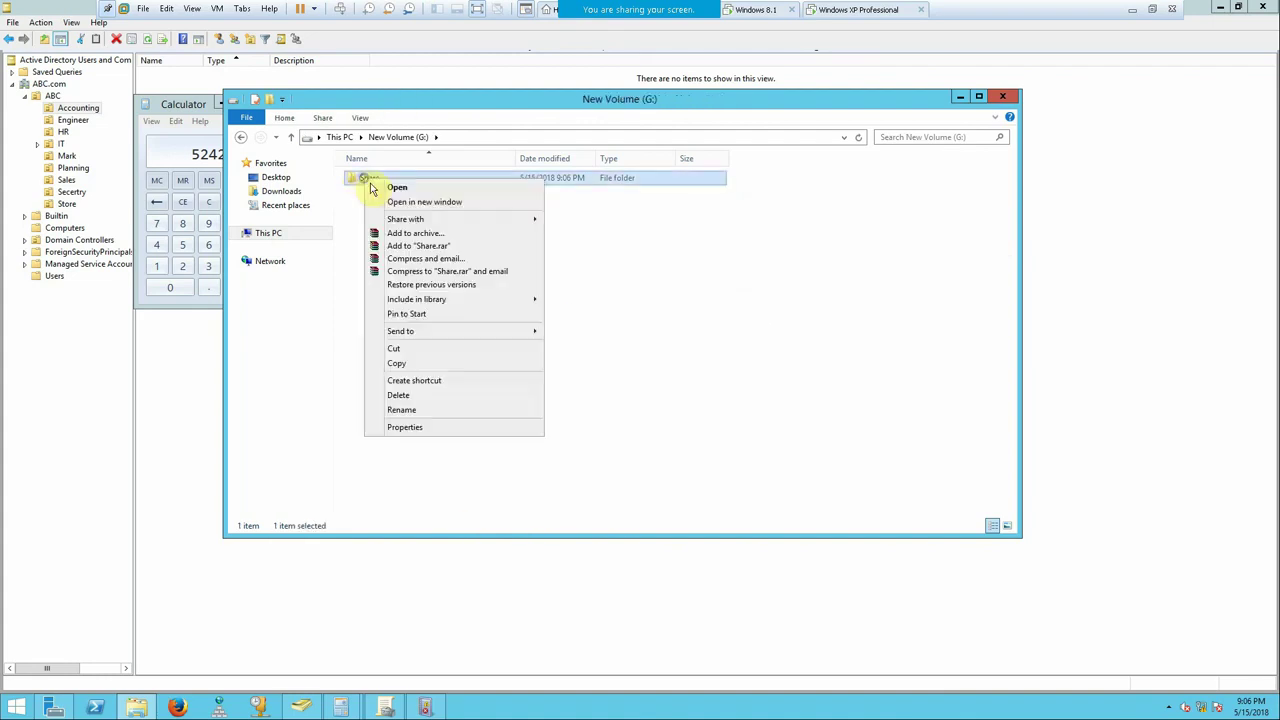
{"action": "left_click", "coordinate": [466, 428]}
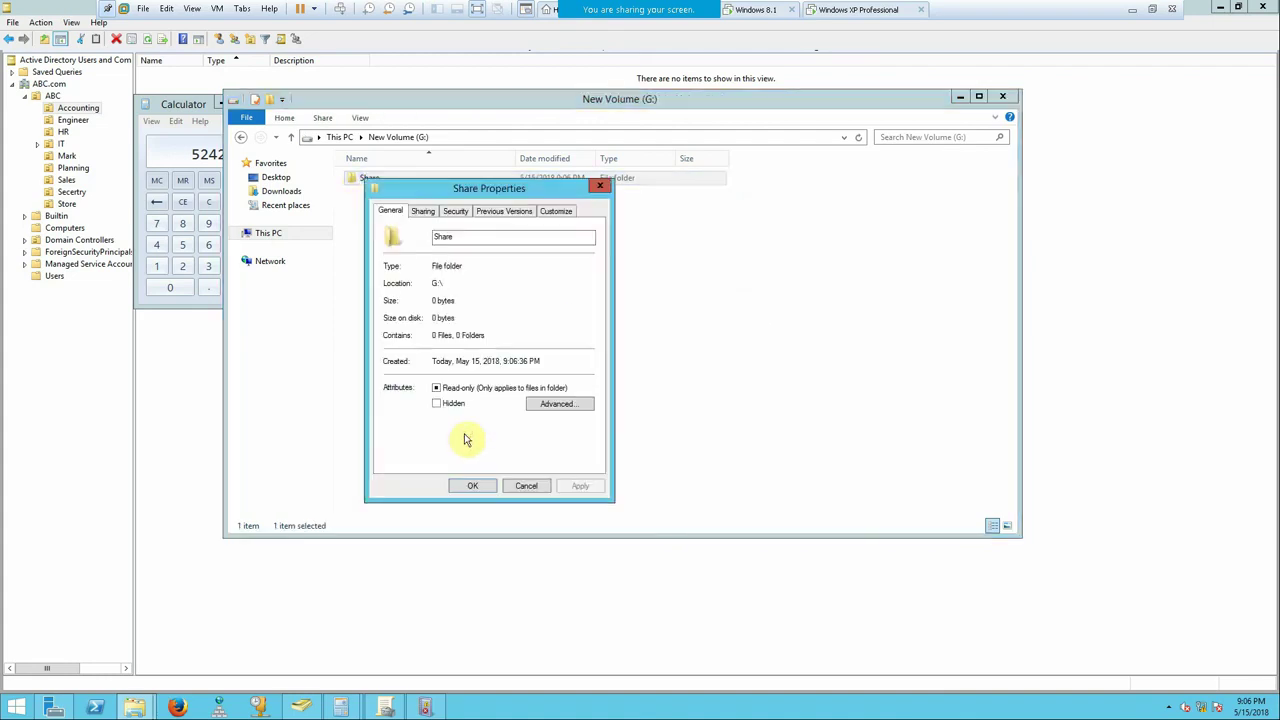
{"action": "left_click", "coordinate": [422, 211]}
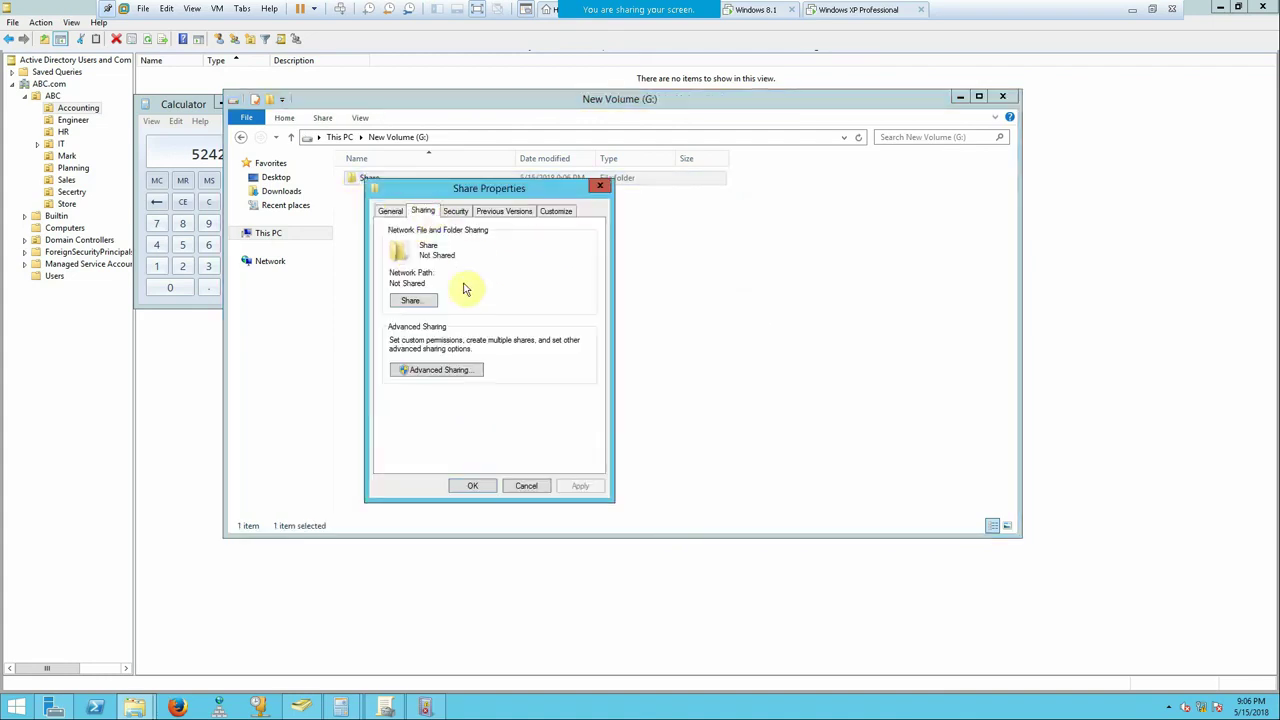
{"action": "left_click", "coordinate": [453, 370]}
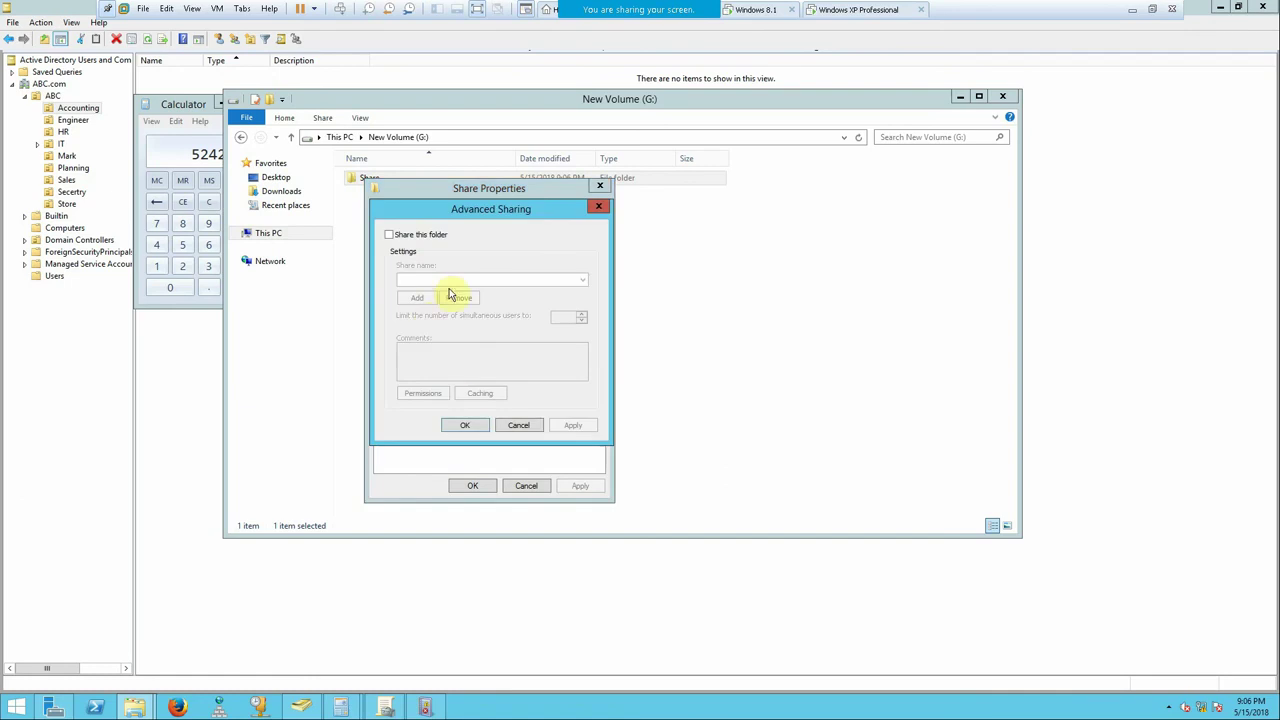
{"action": "left_click", "coordinate": [432, 235]}
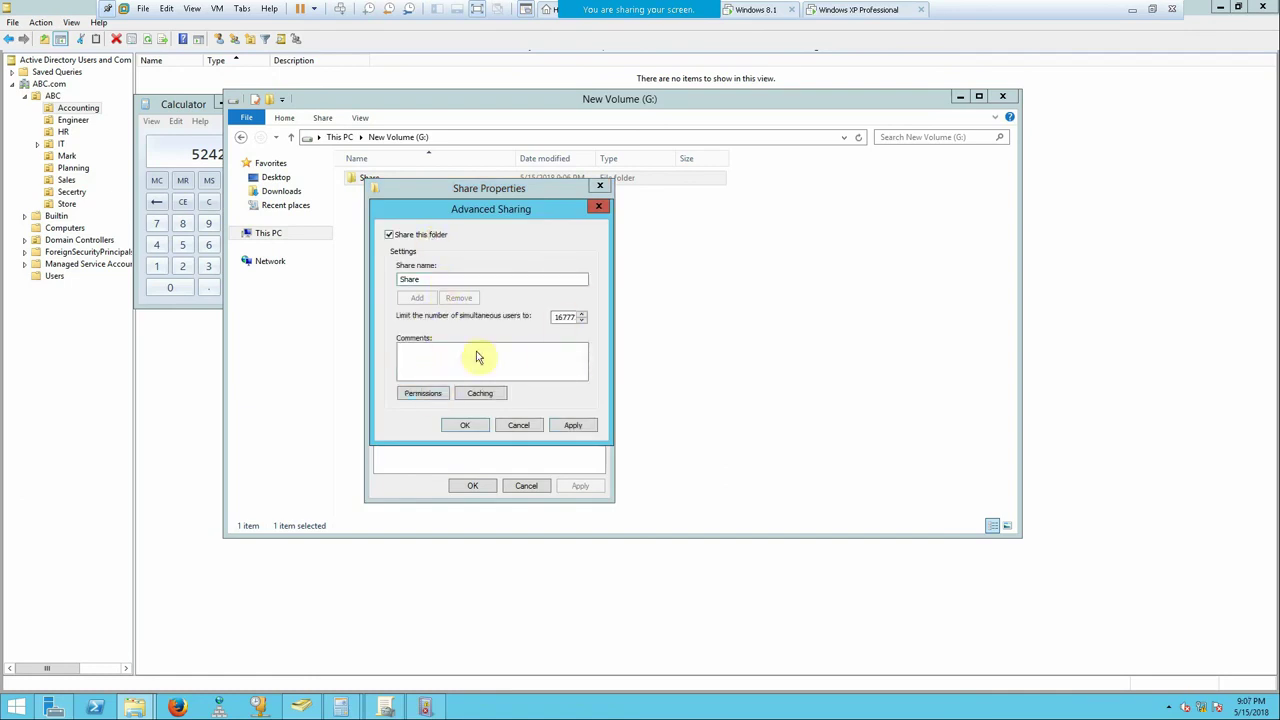
- Replace Everyone in the share permissions with Domain Admins and Domain Users
{"action": "left_click", "coordinate": [436, 394]}
{"action": "left_click", "coordinate": [585, 348]}
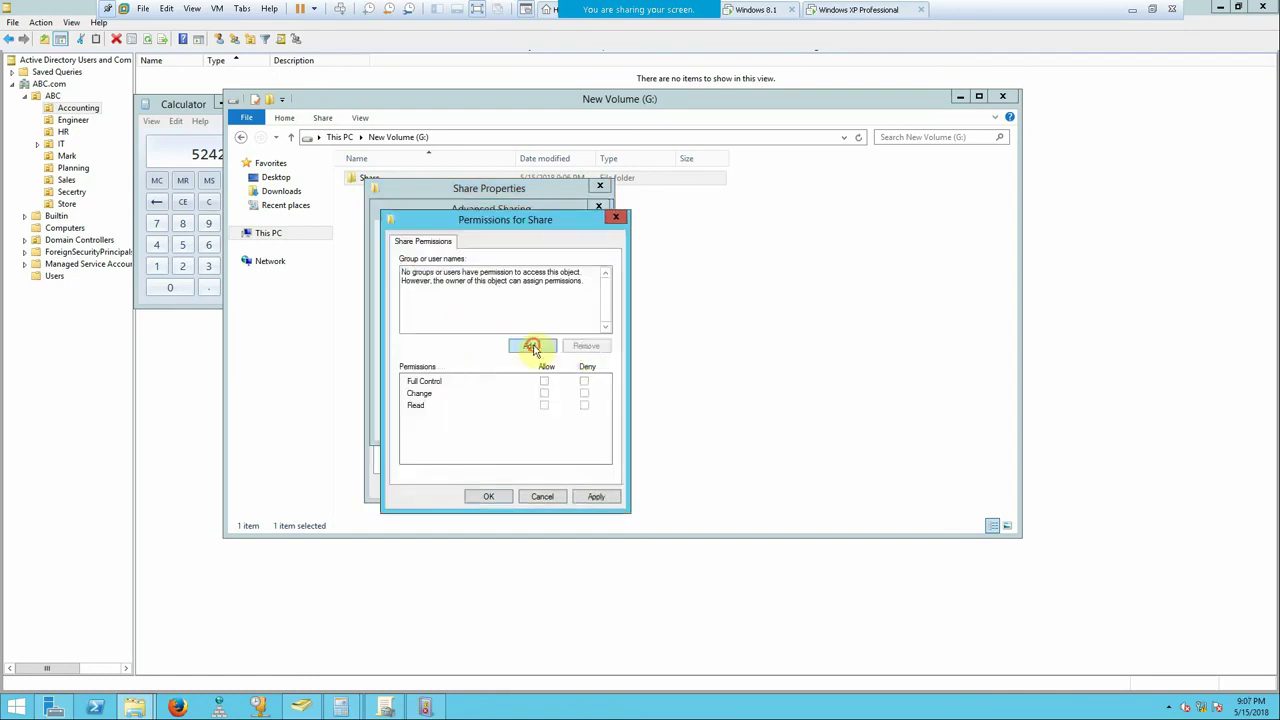
{"action": "left_click", "coordinate": [531, 344]}
{"action": "type", "text": "do"}
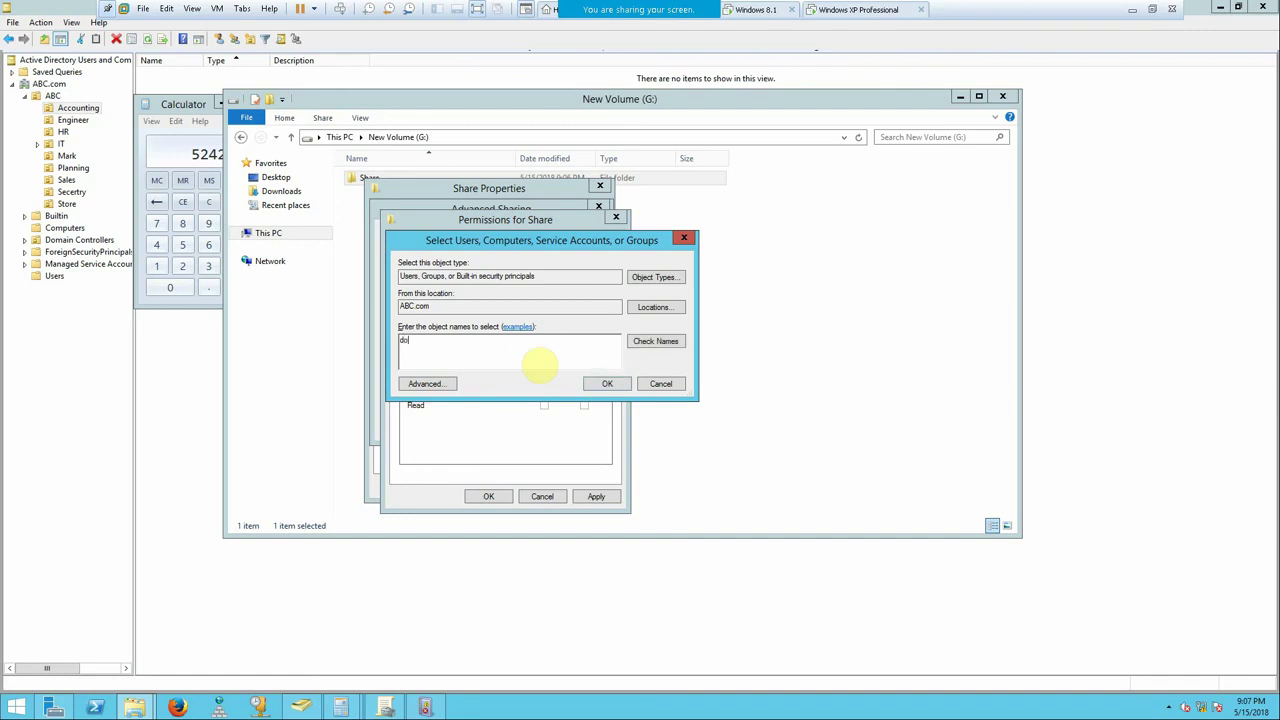
{"action": "type", "text": "m"}
{"action": "left_click", "coordinate": [640, 341]}
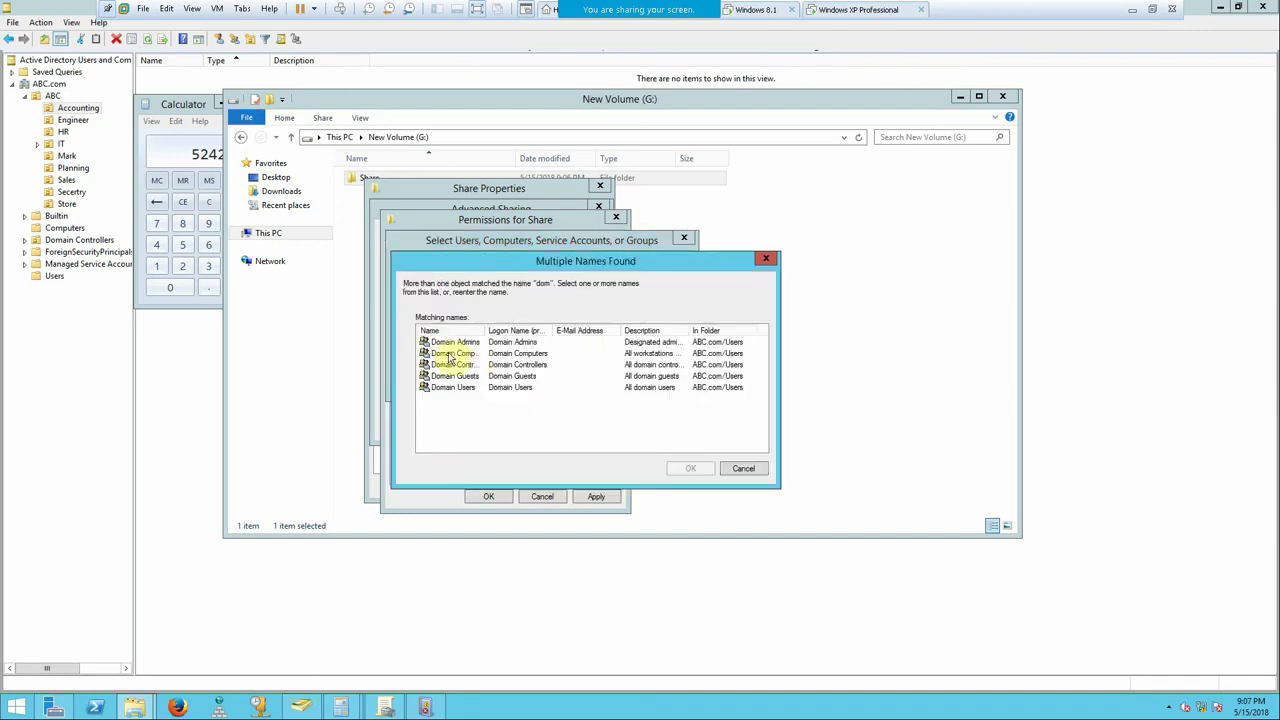
{"action": "left_click", "coordinate": [462, 387], "text": "ctrl"}
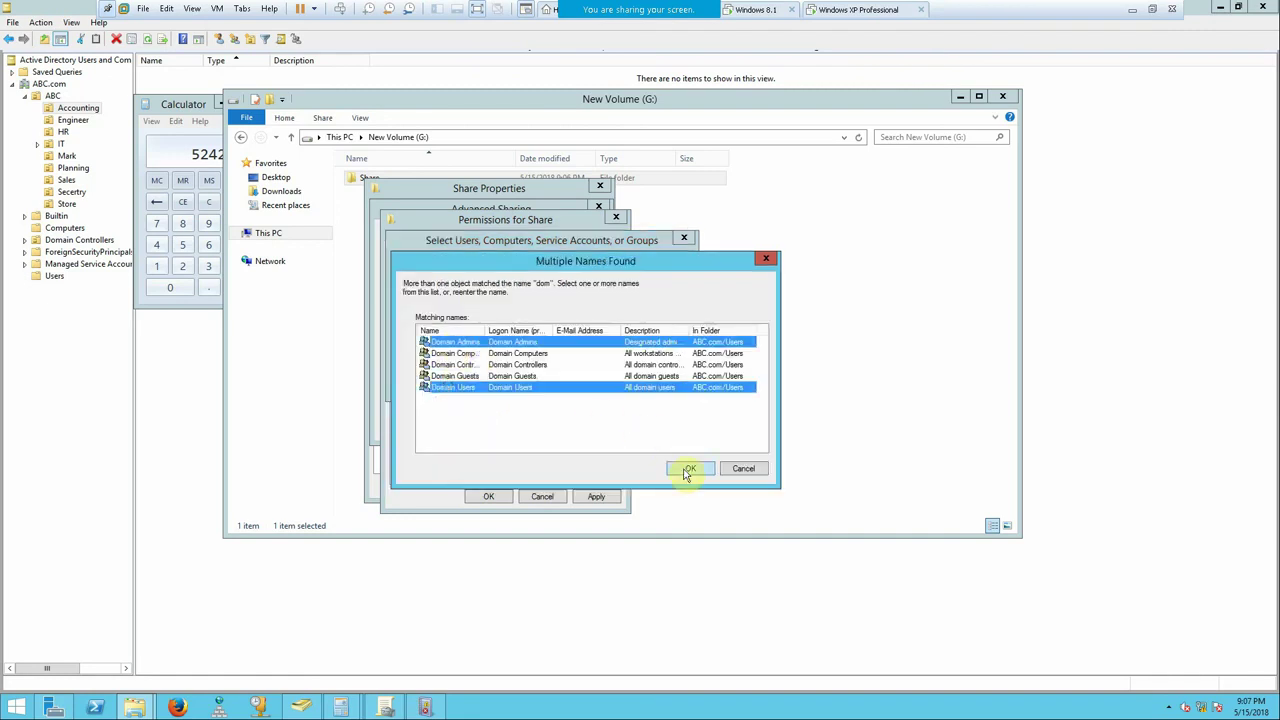
{"action": "left_click", "coordinate": [690, 468]}
{"action": "left_click", "coordinate": [607, 383]}
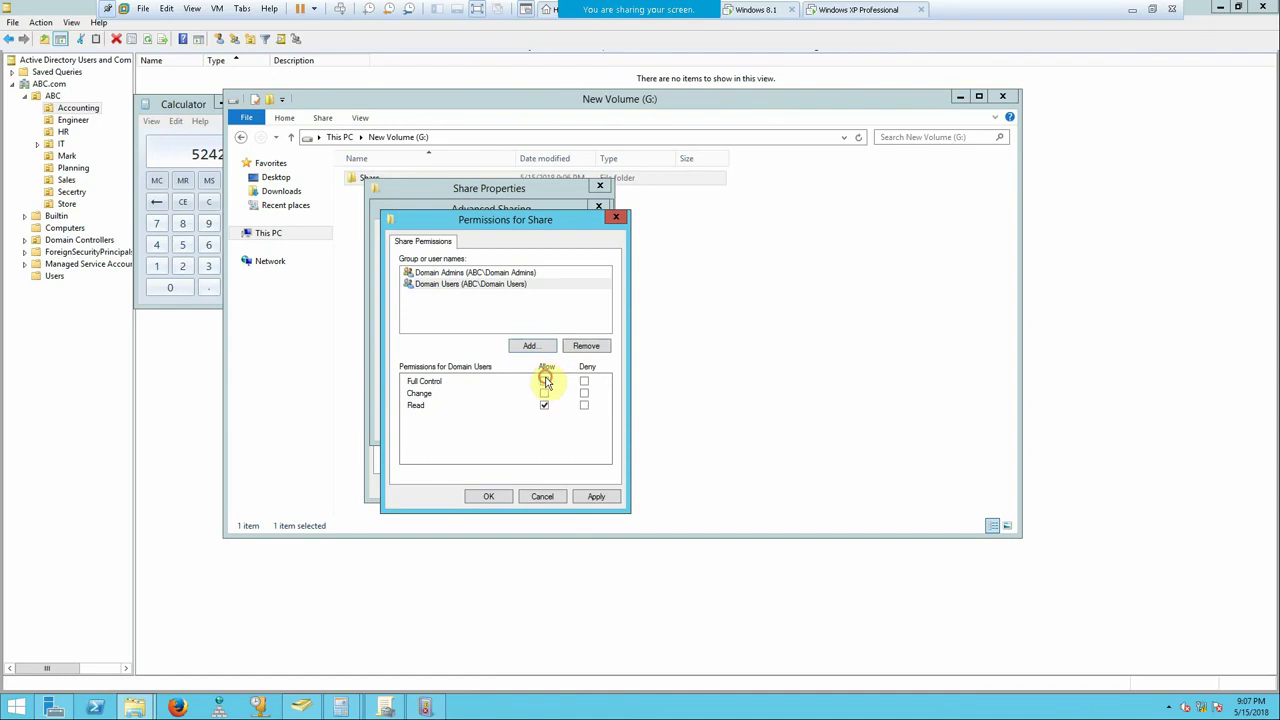
- Grant Domain Admins Full Control on the share and apply the sharing settings
{"action": "left_click", "coordinate": [544, 381]}
{"action": "left_click", "coordinate": [487, 272]}
{"action": "left_click", "coordinate": [544, 381]}
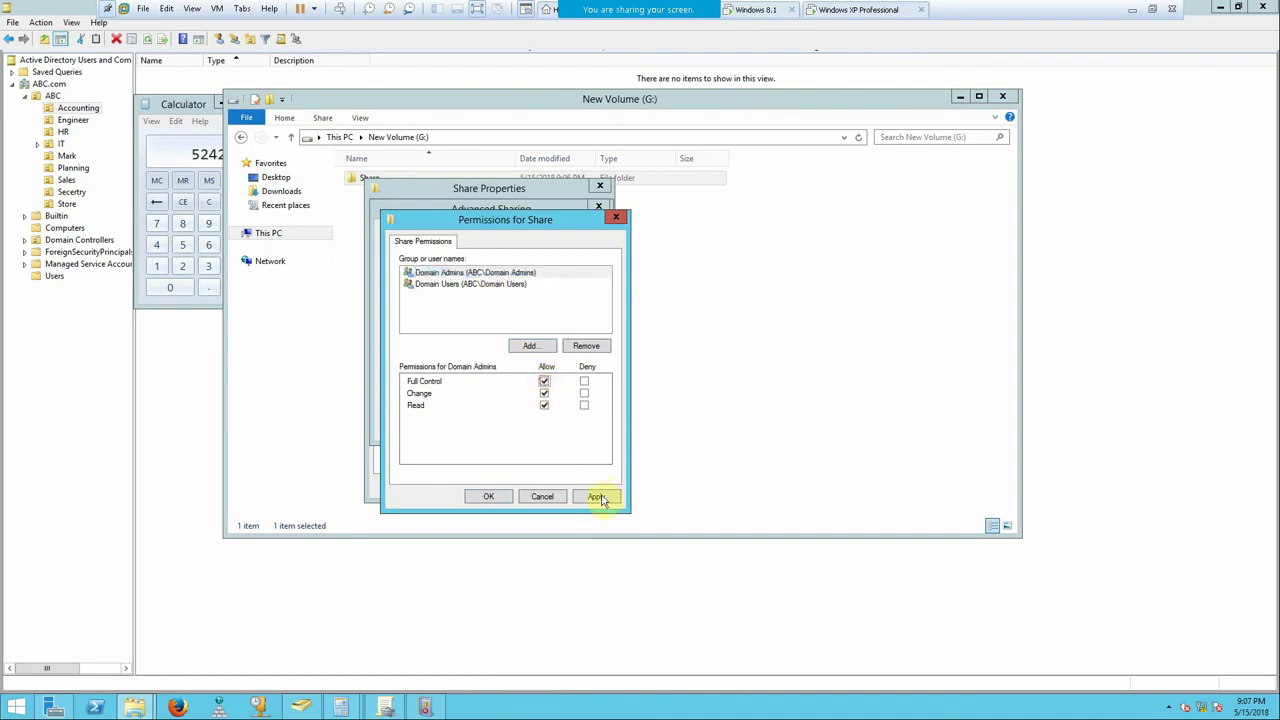
{"action": "left_click", "coordinate": [596, 496]}
{"action": "left_click", "coordinate": [488, 496]}
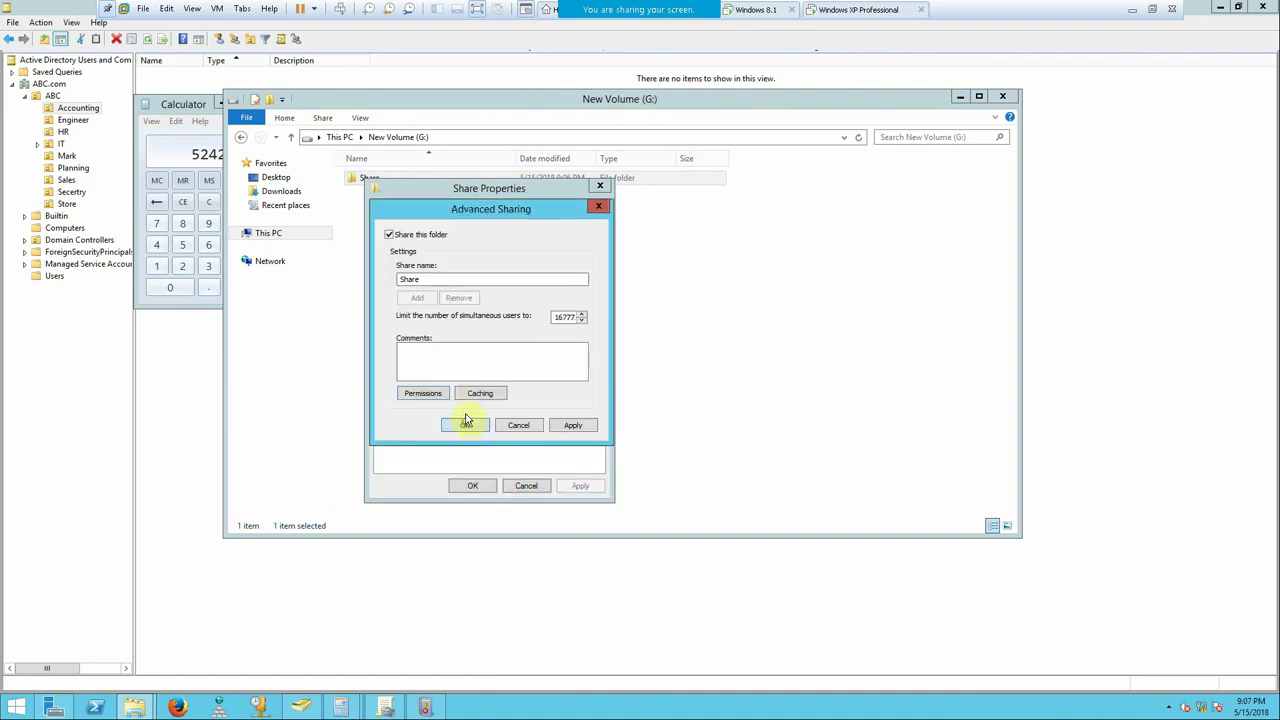
{"action": "left_click", "coordinate": [465, 423]}
{"action": "left_click", "coordinate": [453, 211]}
- Disable inheritance on G:\Share and remove all inherited permissions
{"action": "left_click", "coordinate": [564, 437]}
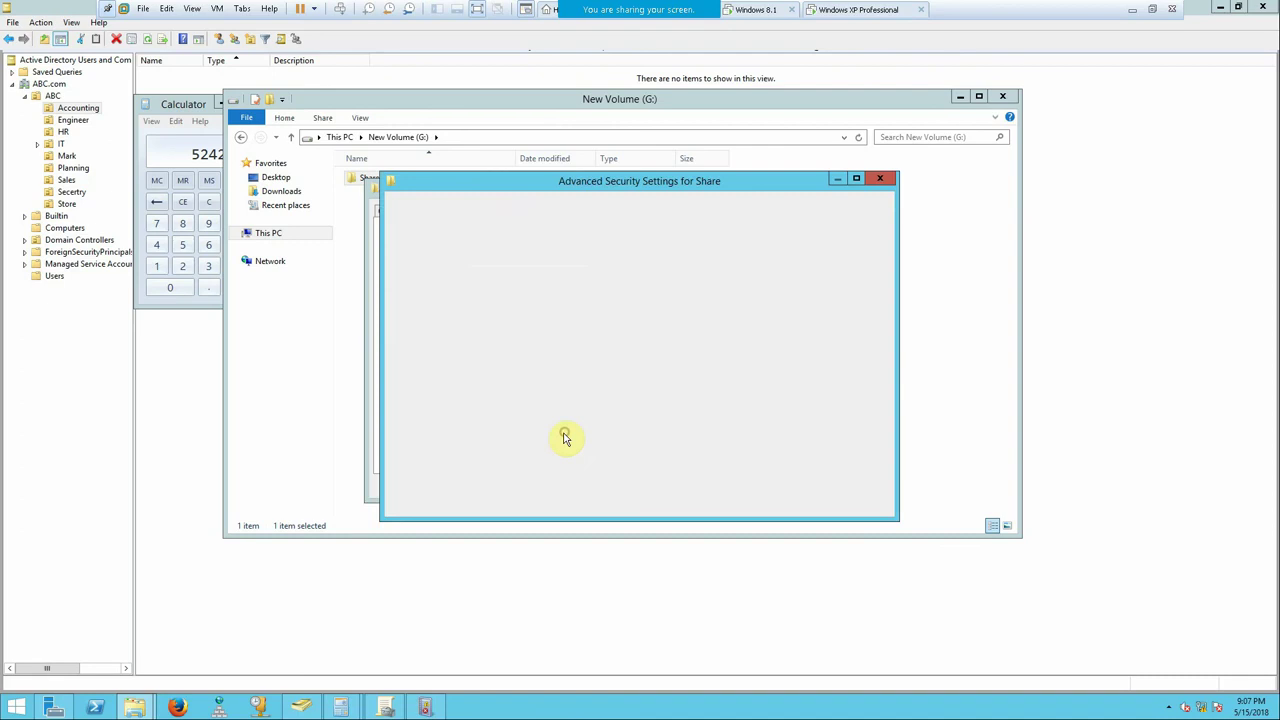
{"action": "left_click", "coordinate": [462, 458]}
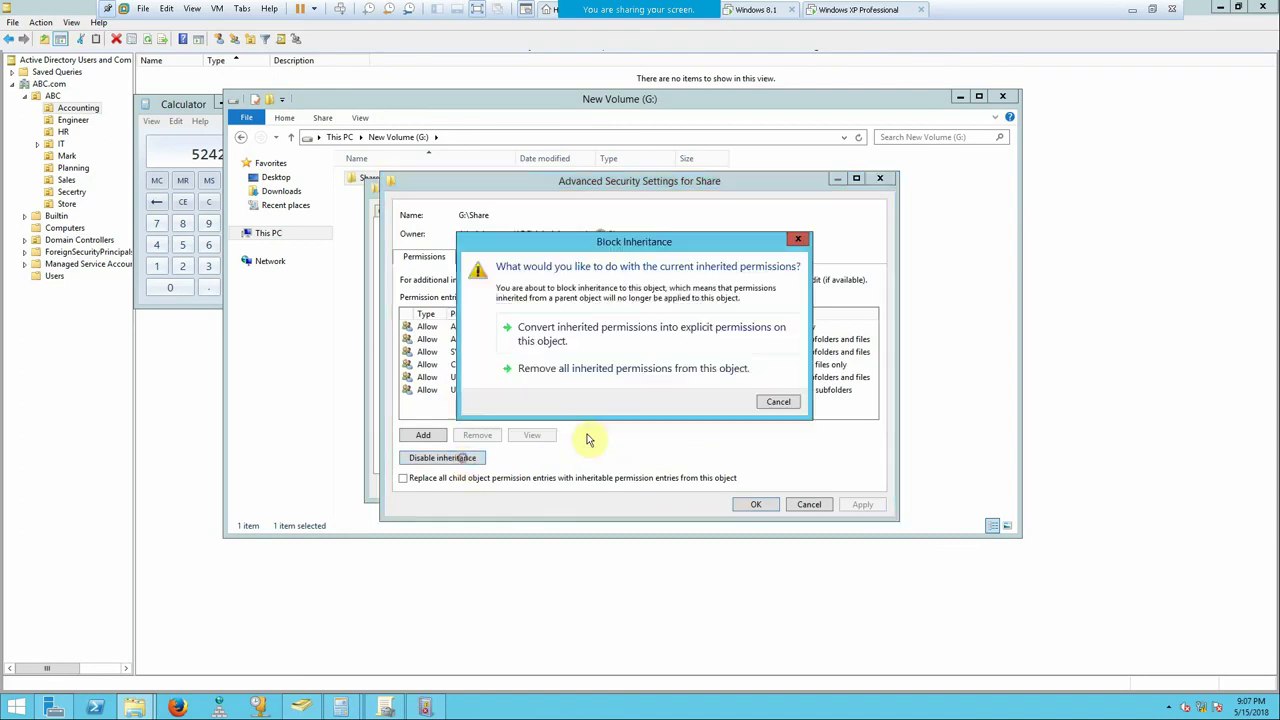
{"action": "left_click", "coordinate": [617, 383]}
{"action": "left_click", "coordinate": [871, 505]}
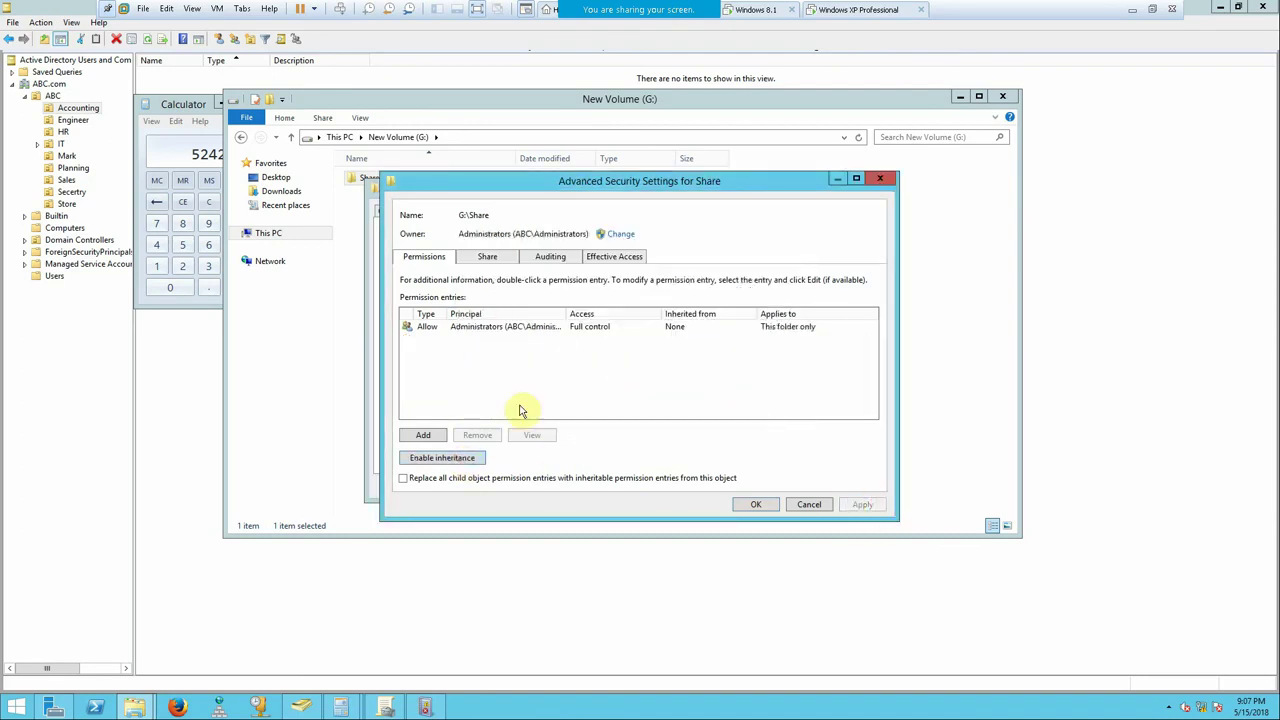
{"action": "left_click", "coordinate": [756, 504]}
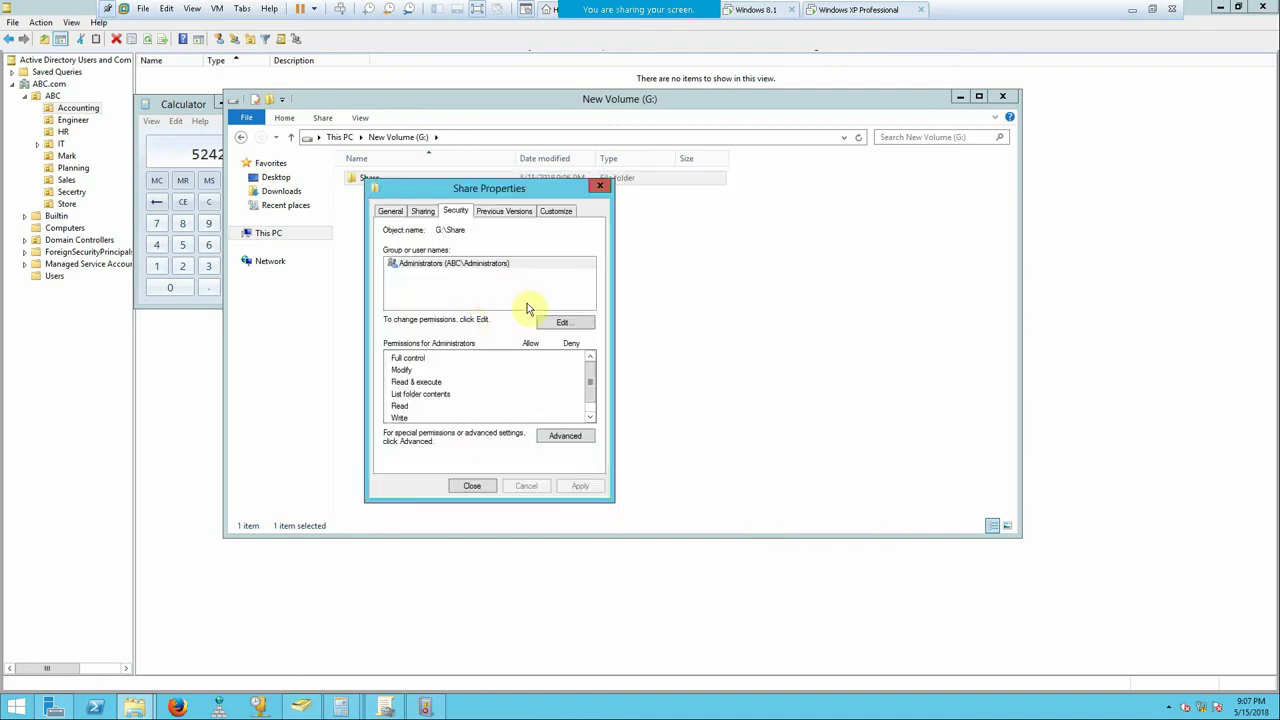
- Allow Administrators Full control on the Share folder
{"action": "left_click", "coordinate": [553, 324]}
{"action": "left_click", "coordinate": [550, 427]}
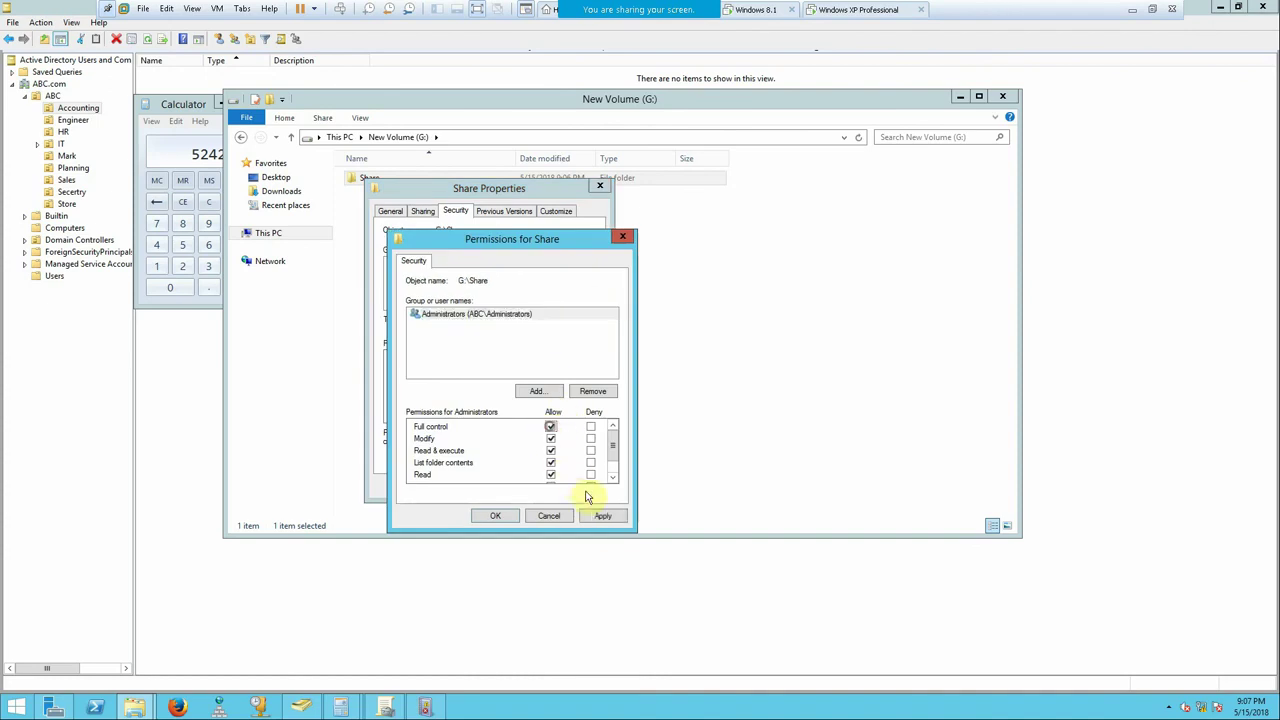
{"action": "left_click", "coordinate": [602, 516]}
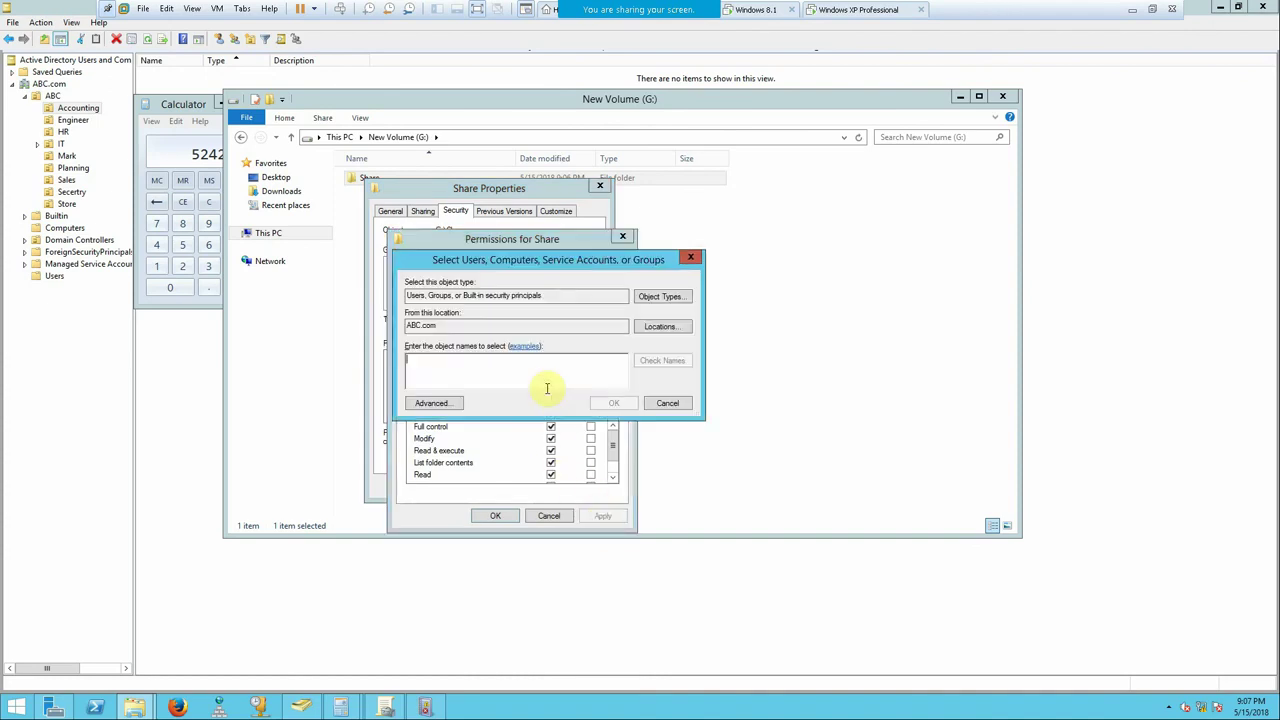
- Add Domain Users with Modify permission and close the folder's properties
{"action": "type", "text": "do"}
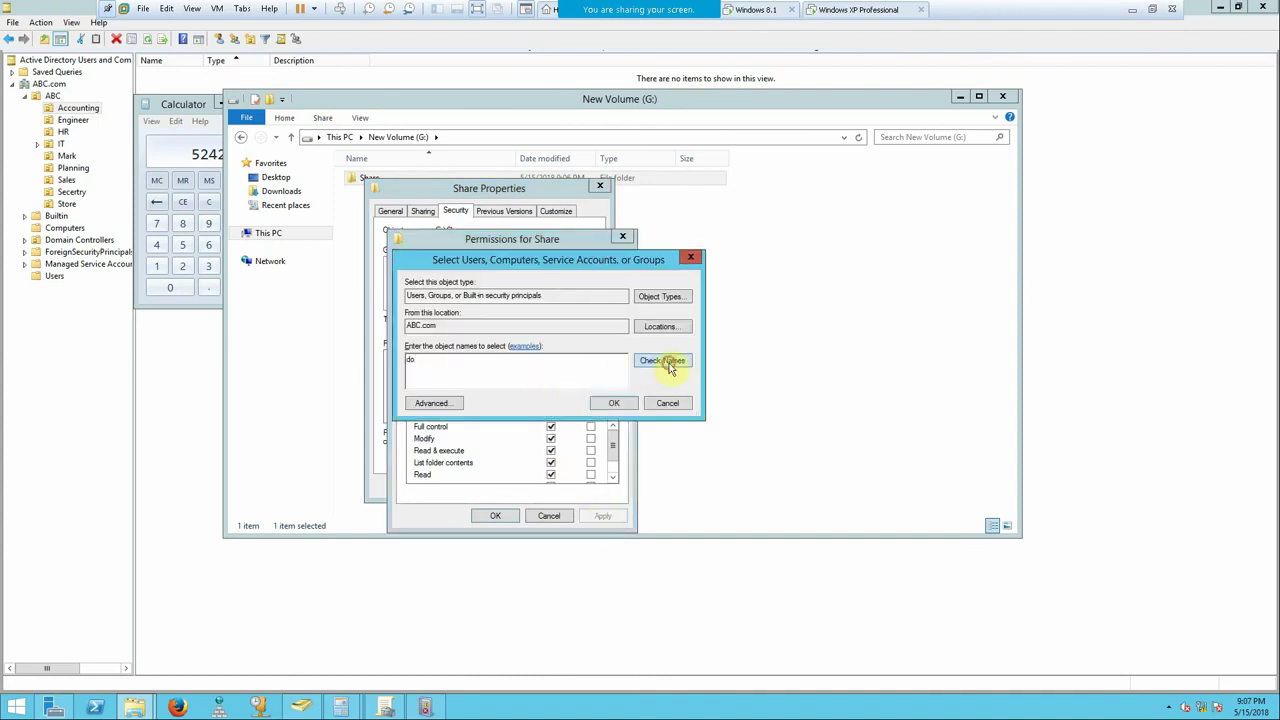
{"action": "left_click", "coordinate": [670, 366]}
{"action": "left_click", "coordinate": [470, 407]}
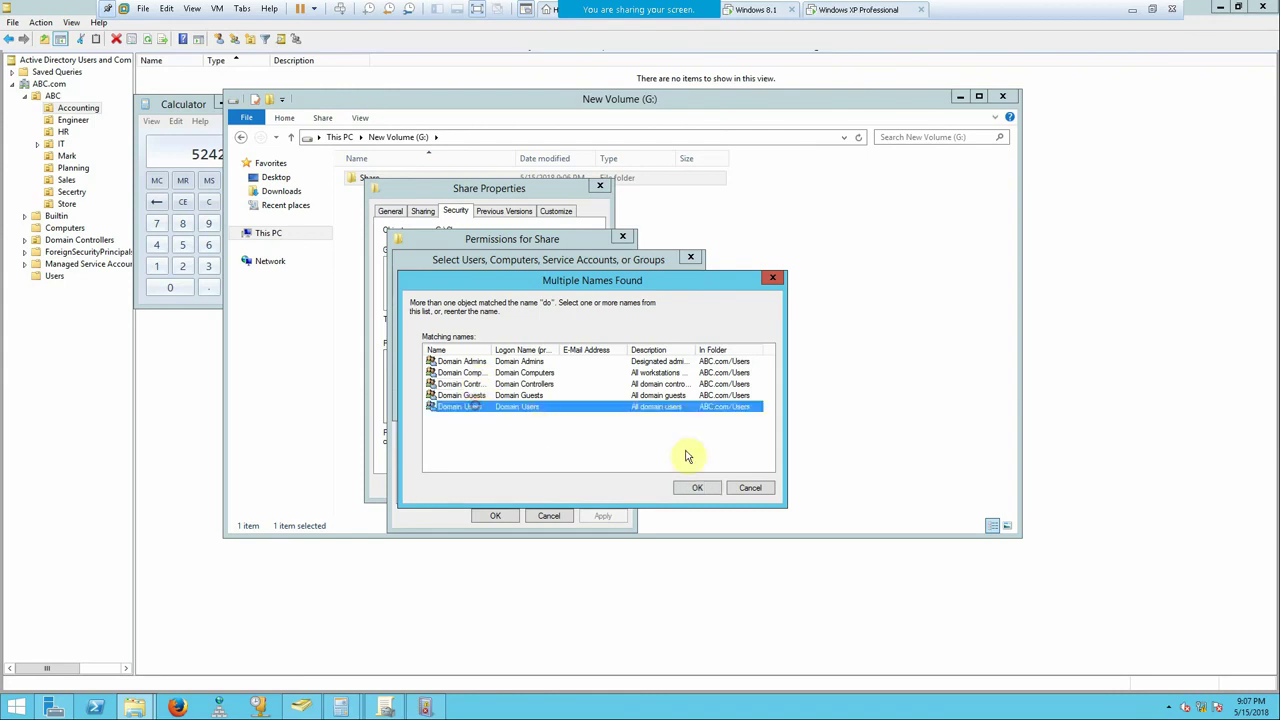
{"action": "left_click", "coordinate": [697, 487]}
{"action": "left_click", "coordinate": [610, 402]}
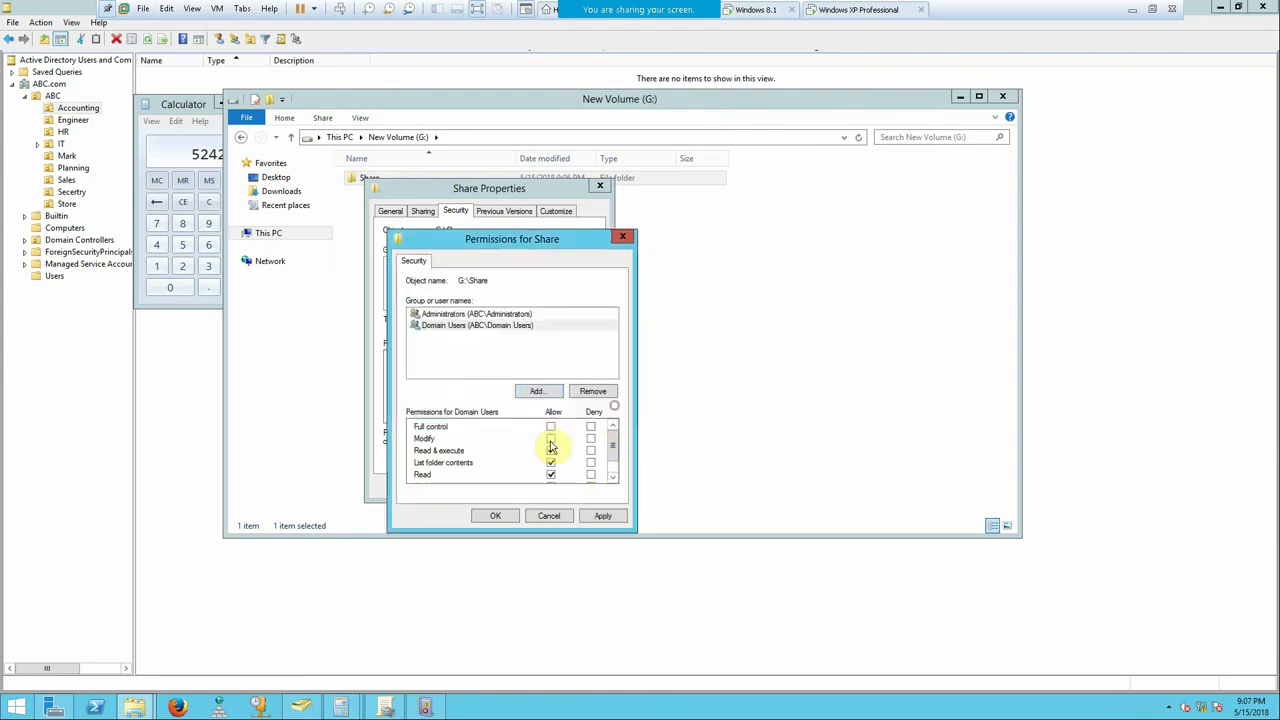
{"action": "left_click", "coordinate": [550, 440]}
{"action": "left_click", "coordinate": [603, 516]}
{"action": "left_click", "coordinate": [484, 518]}
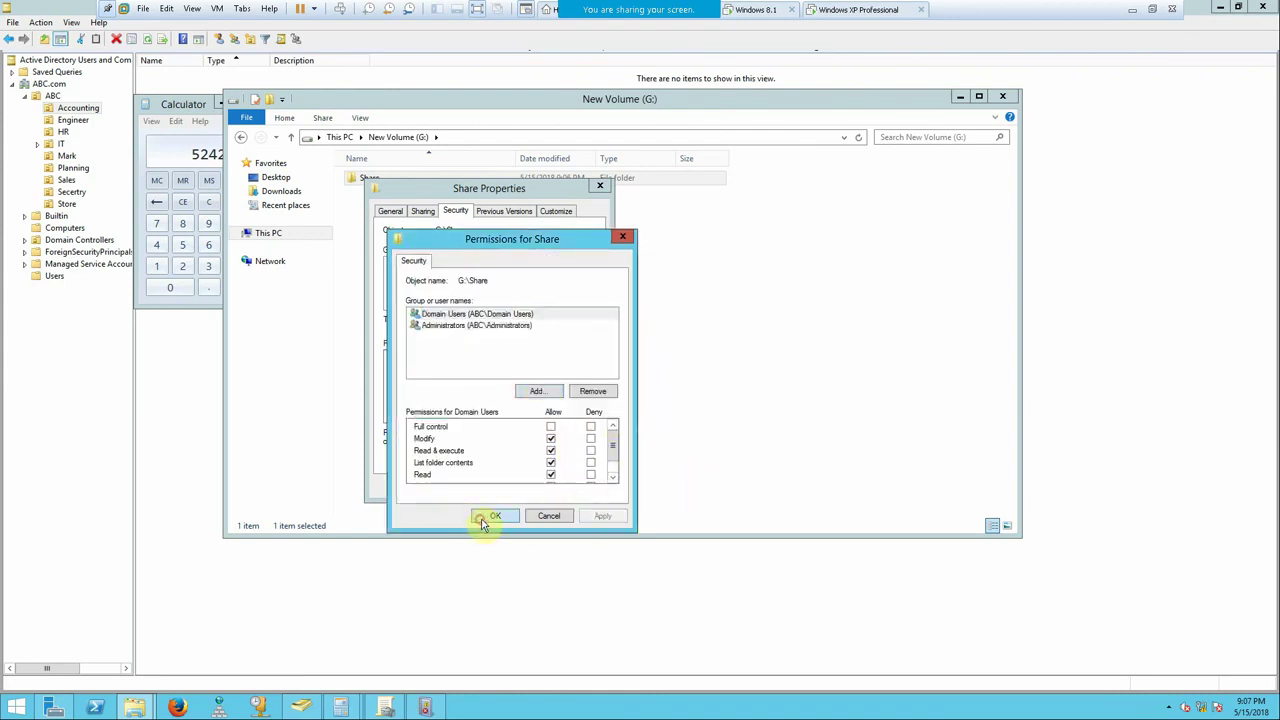
{"action": "left_click", "coordinate": [488, 487]}
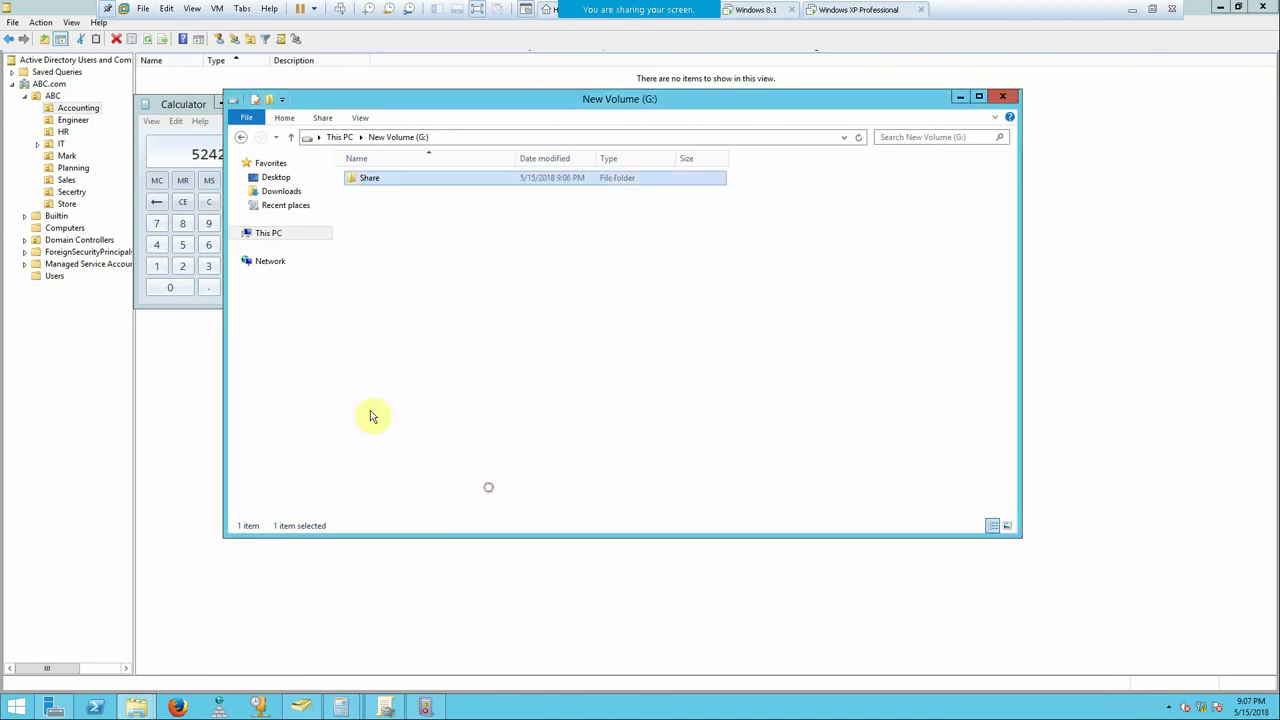
- Switch to the Windows 8.1 client virtual machine and sign in
{"action": "left_click", "coordinate": [752, 10]}
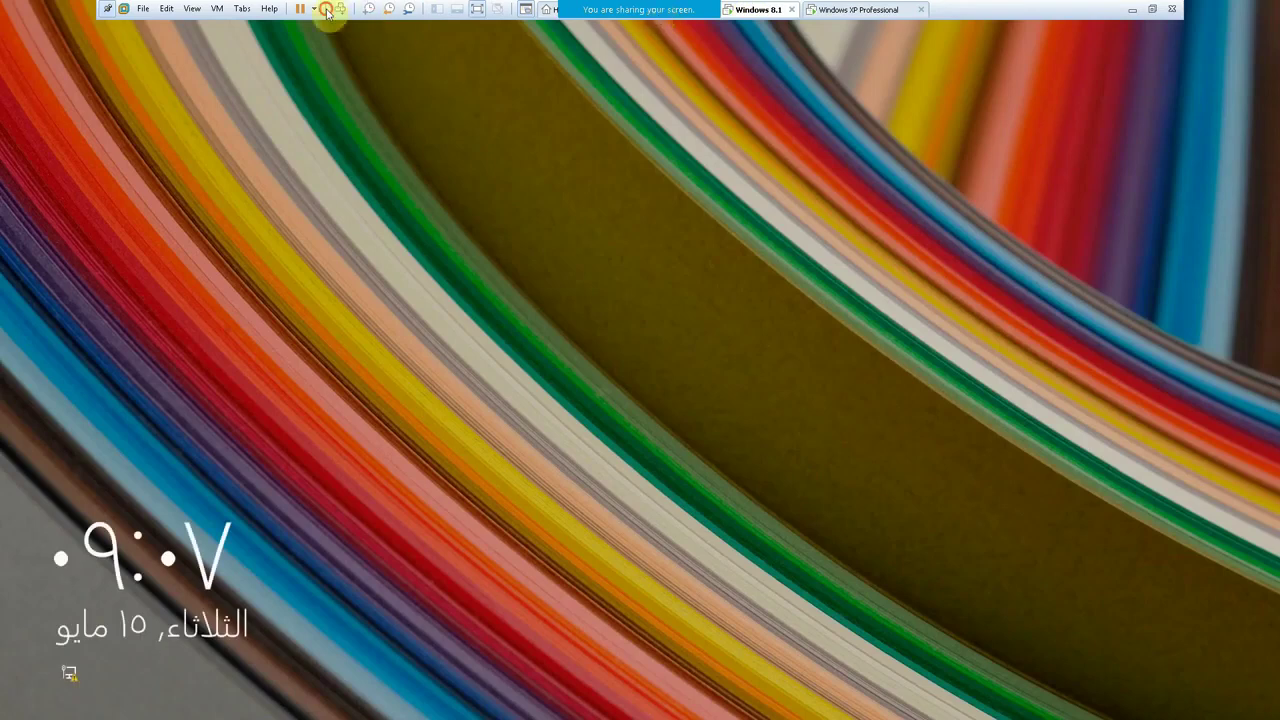
{"action": "left_click", "coordinate": [341, 9]}
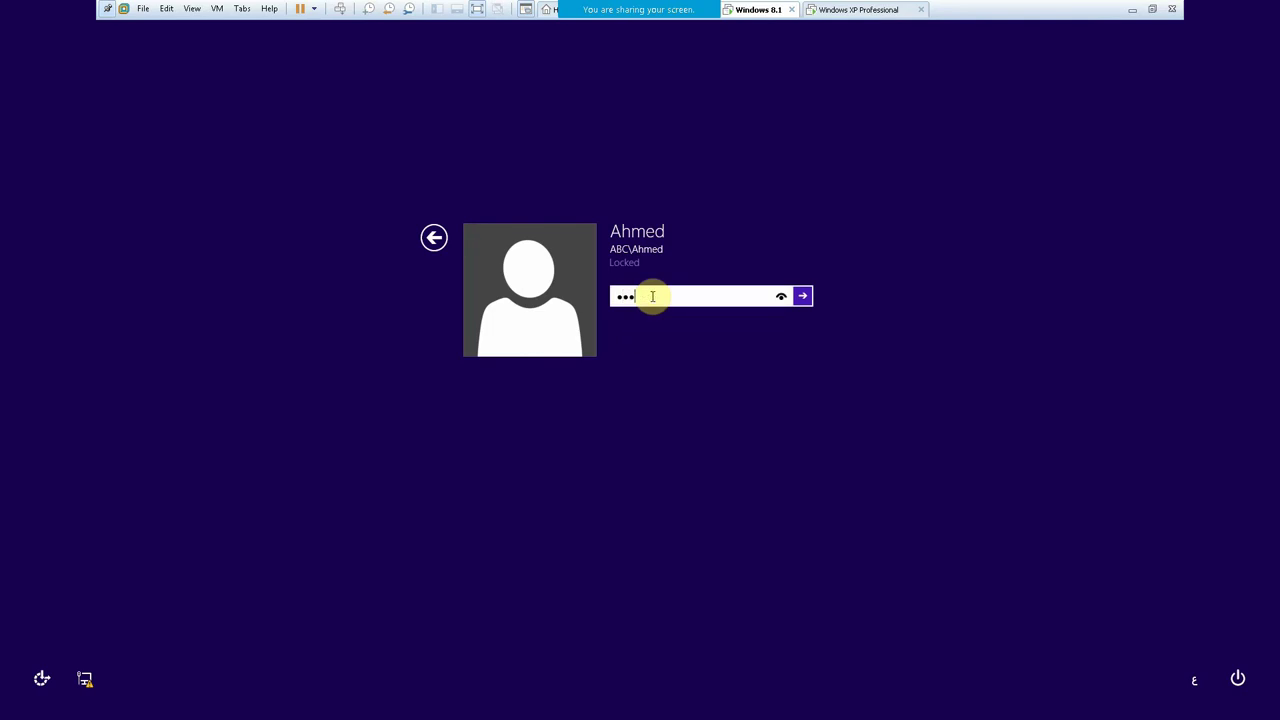
{"action": "key", "text": "Return"}
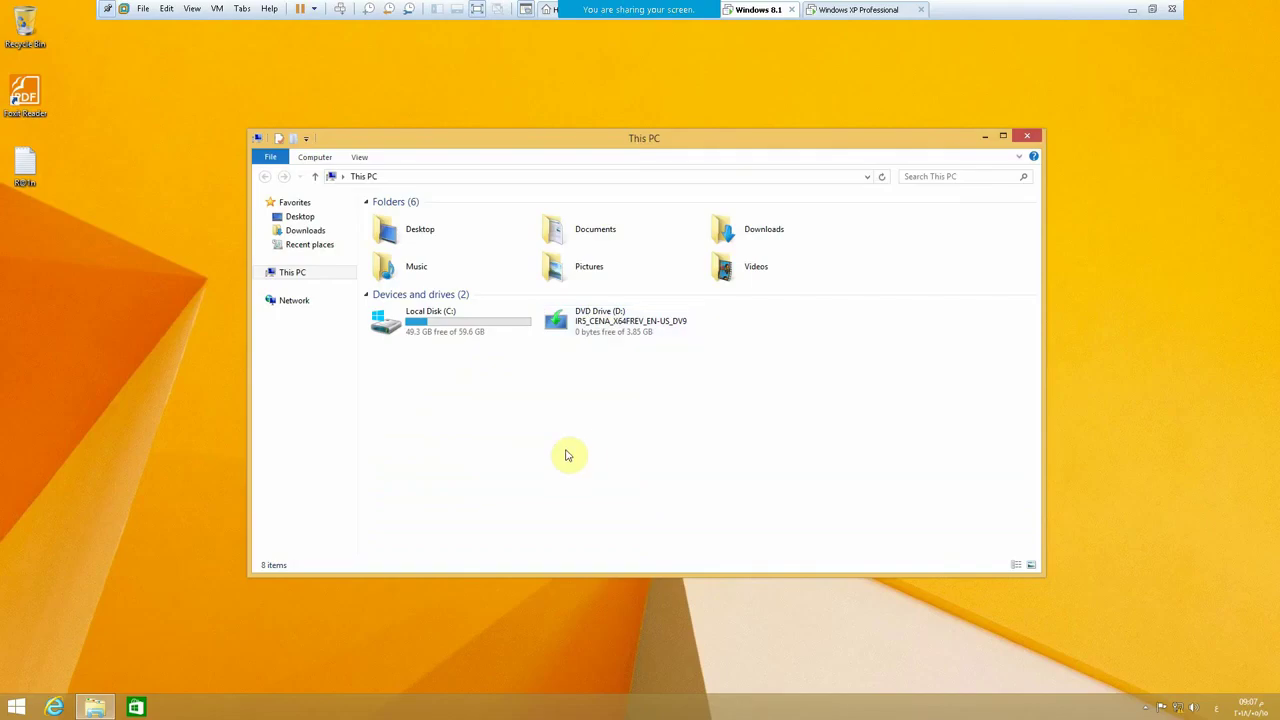
- Browse to the pdc server's shared folders through the Run box
{"action": "key", "text": "super+r"}
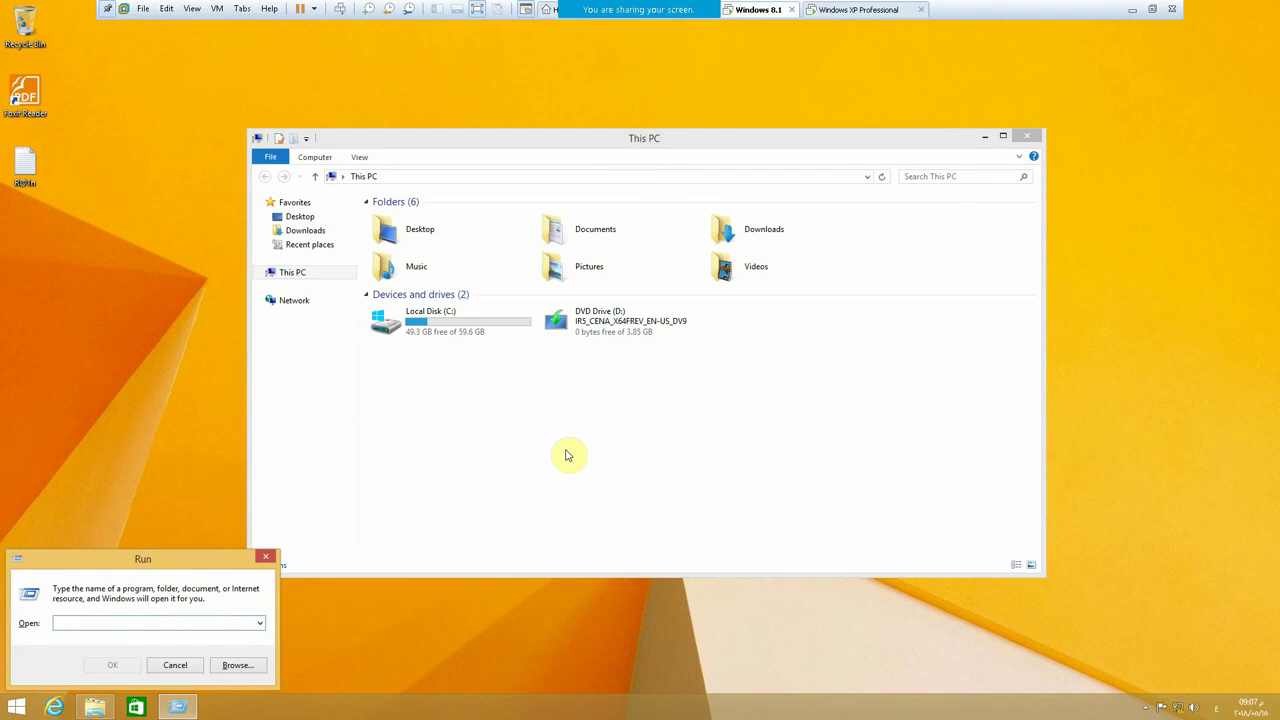
{"action": "type", "text": "\\\\ح"}
{"action": "key", "text": "Escape"}
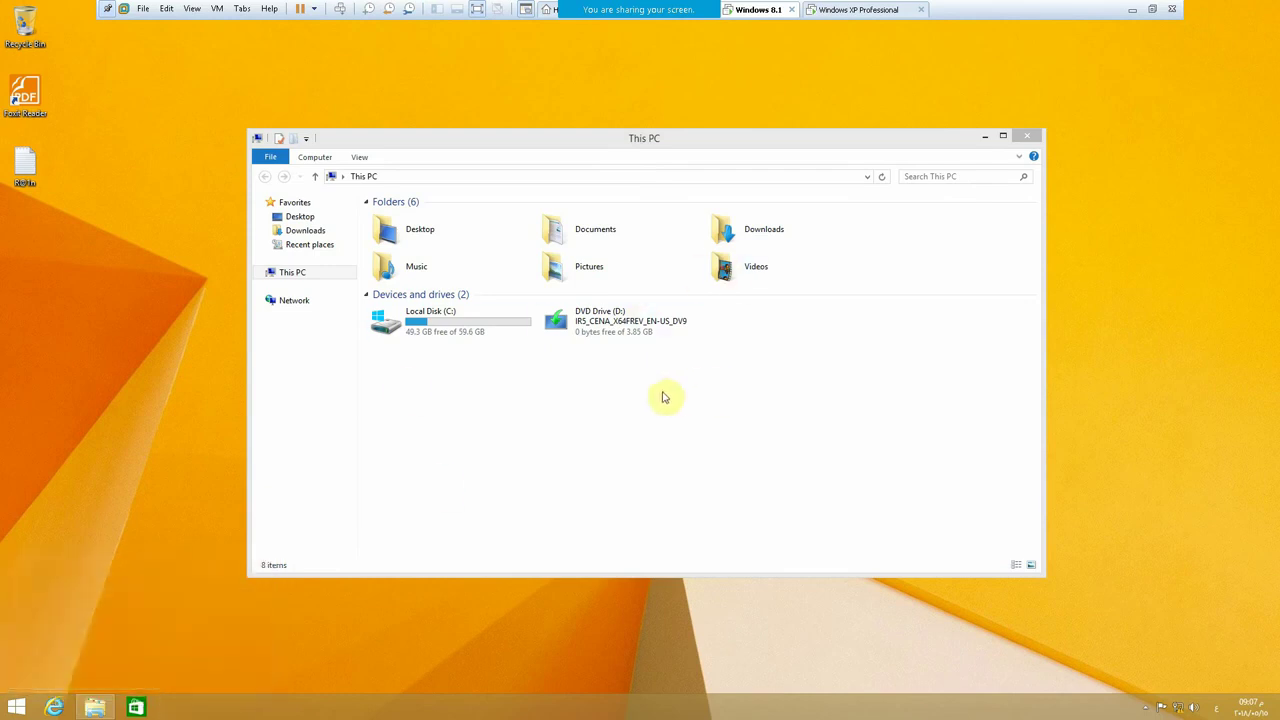
{"action": "left_click", "coordinate": [413, 455]}
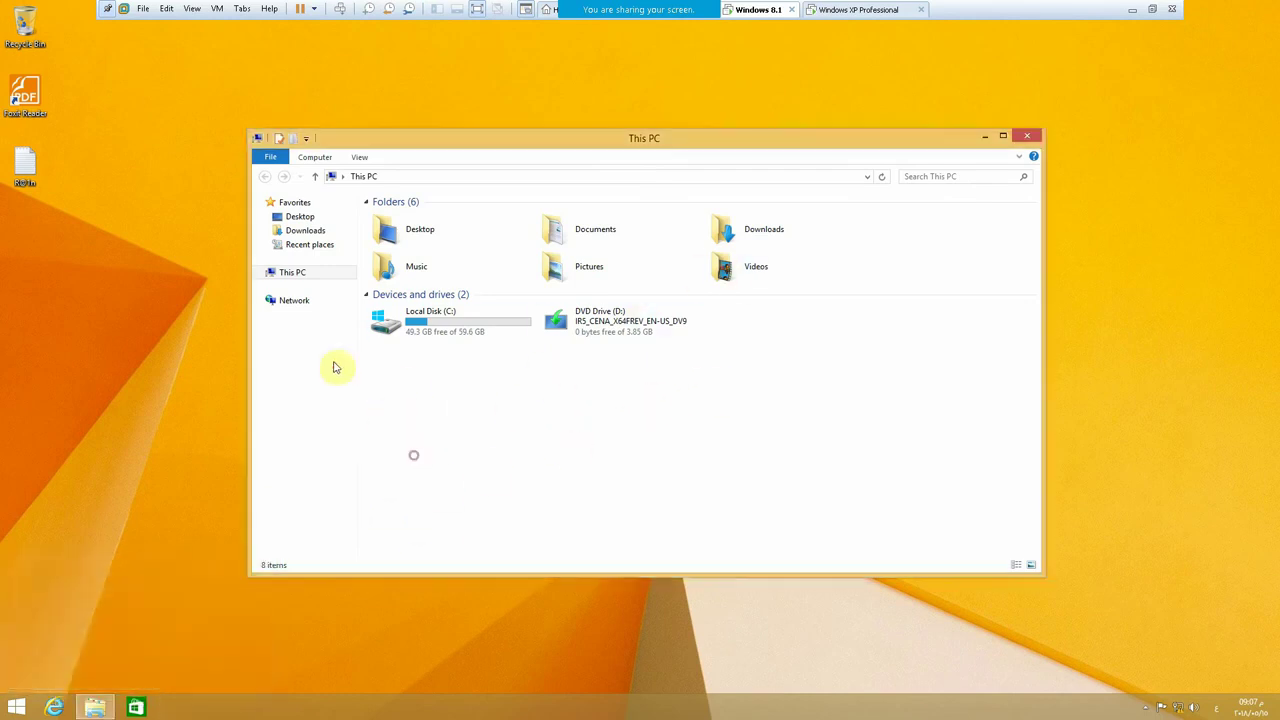
{"action": "key", "text": "super+r"}
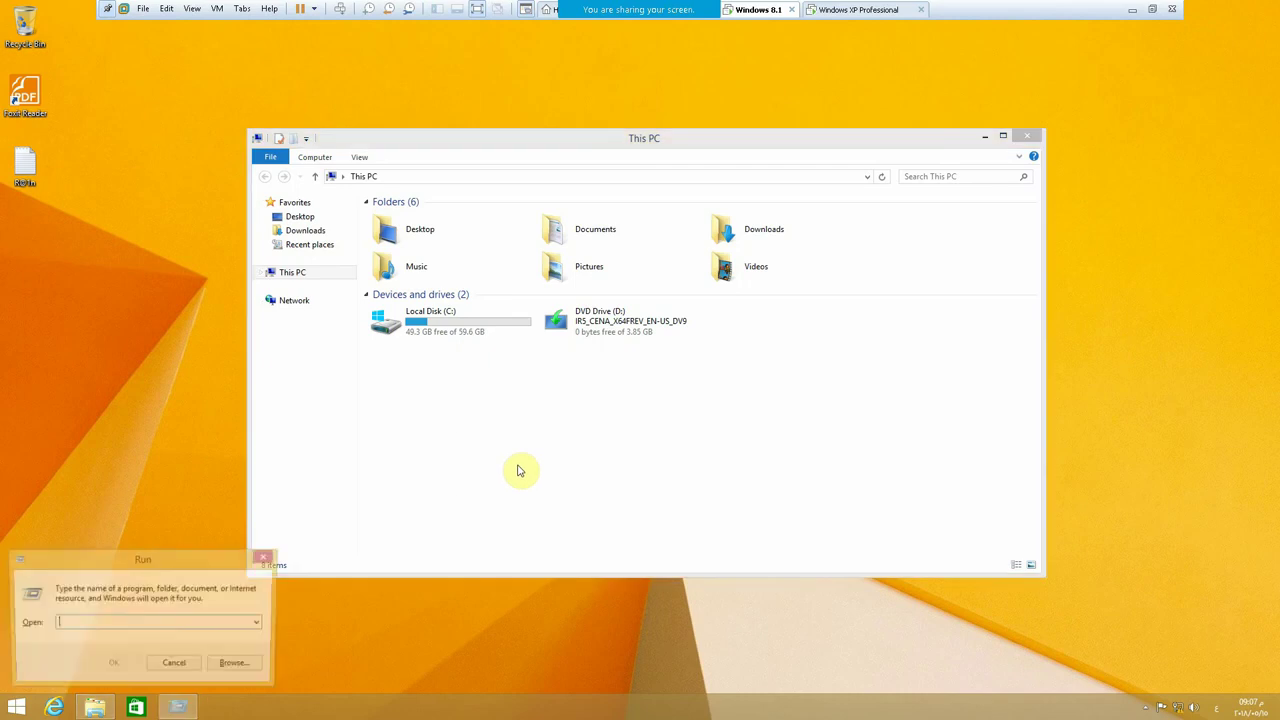
{"action": "type", "text": "\\حیوٌ"}
{"action": "key", "text": "Return"}
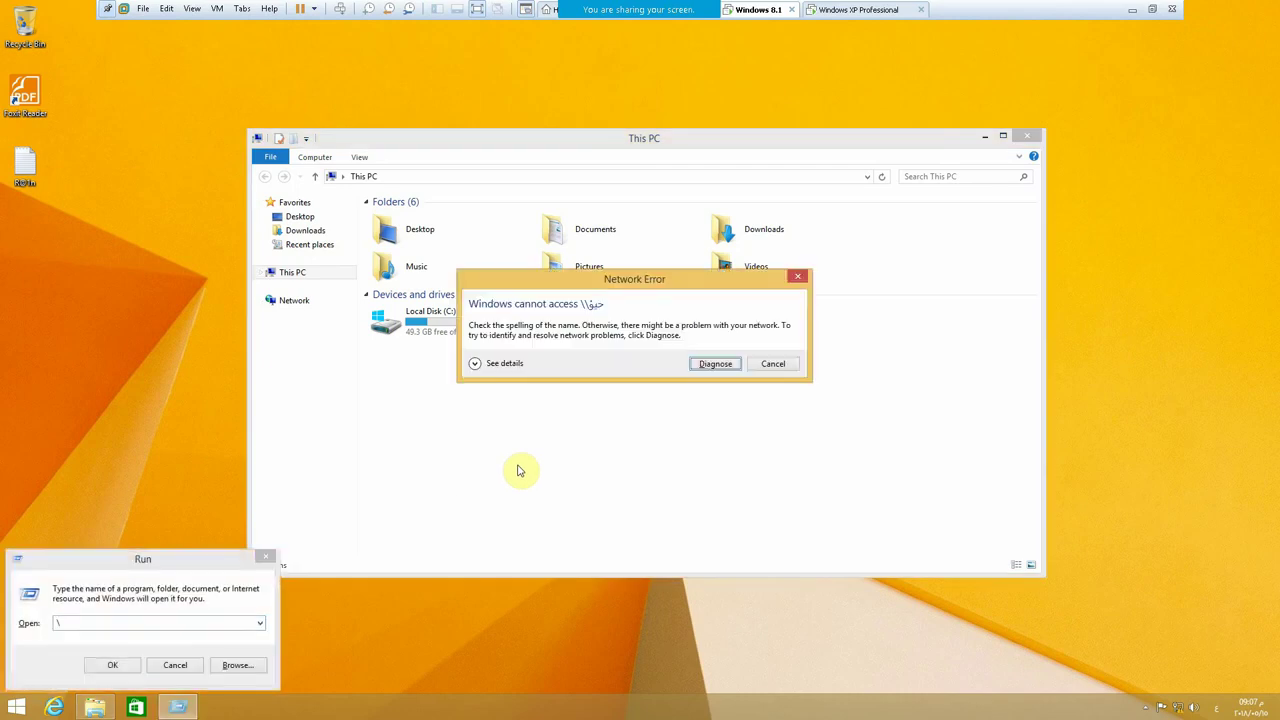
{"action": "left_click", "coordinate": [776, 364]}
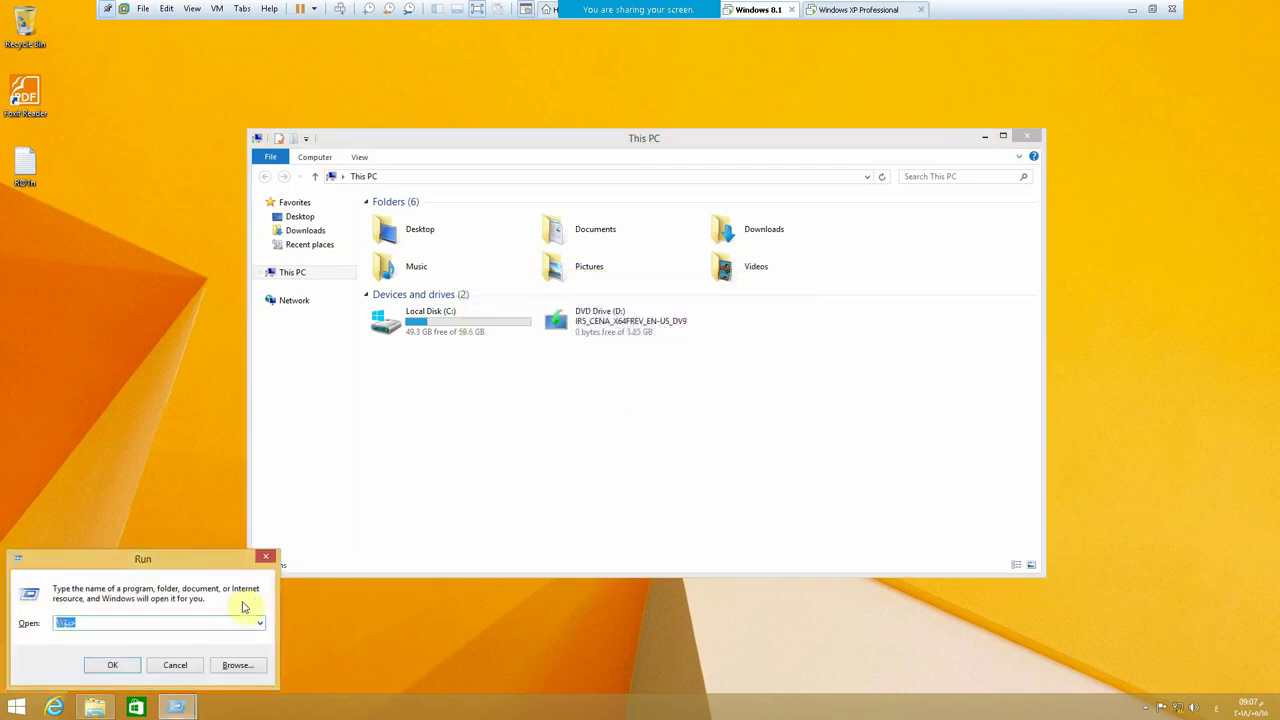
{"action": "type", "text": "\\"}
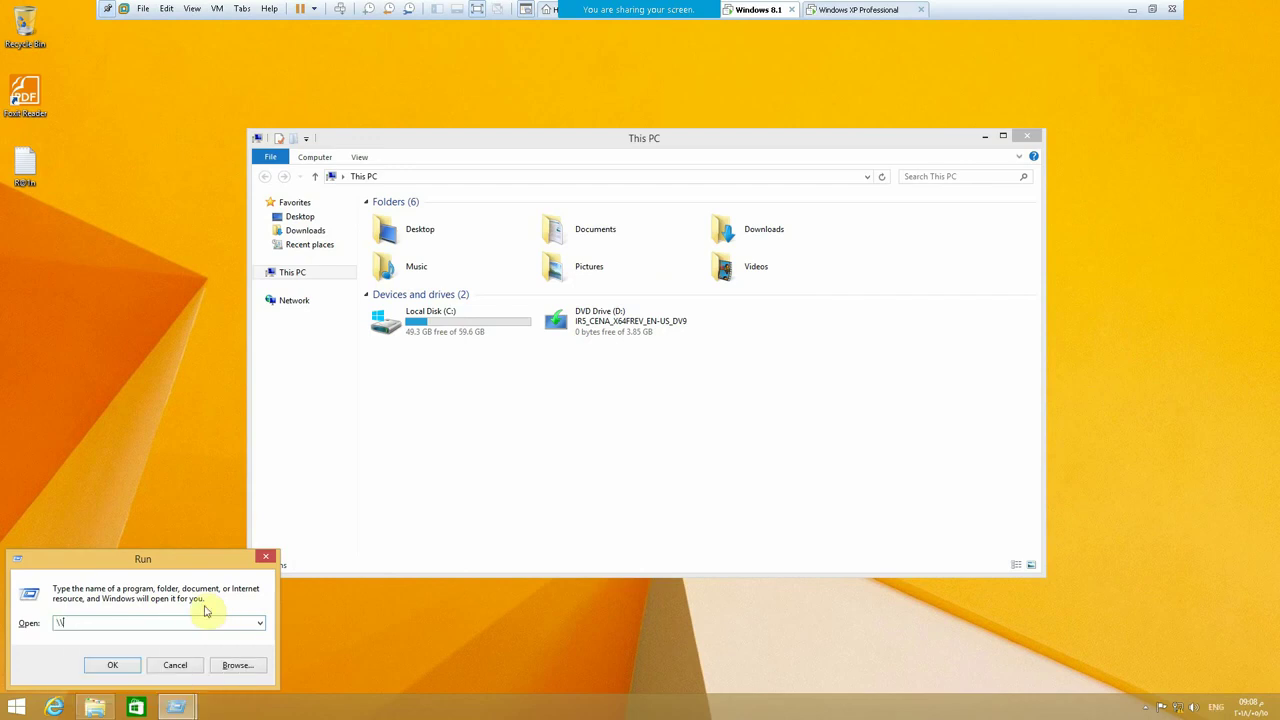
{"action": "key", "text": "Return"}
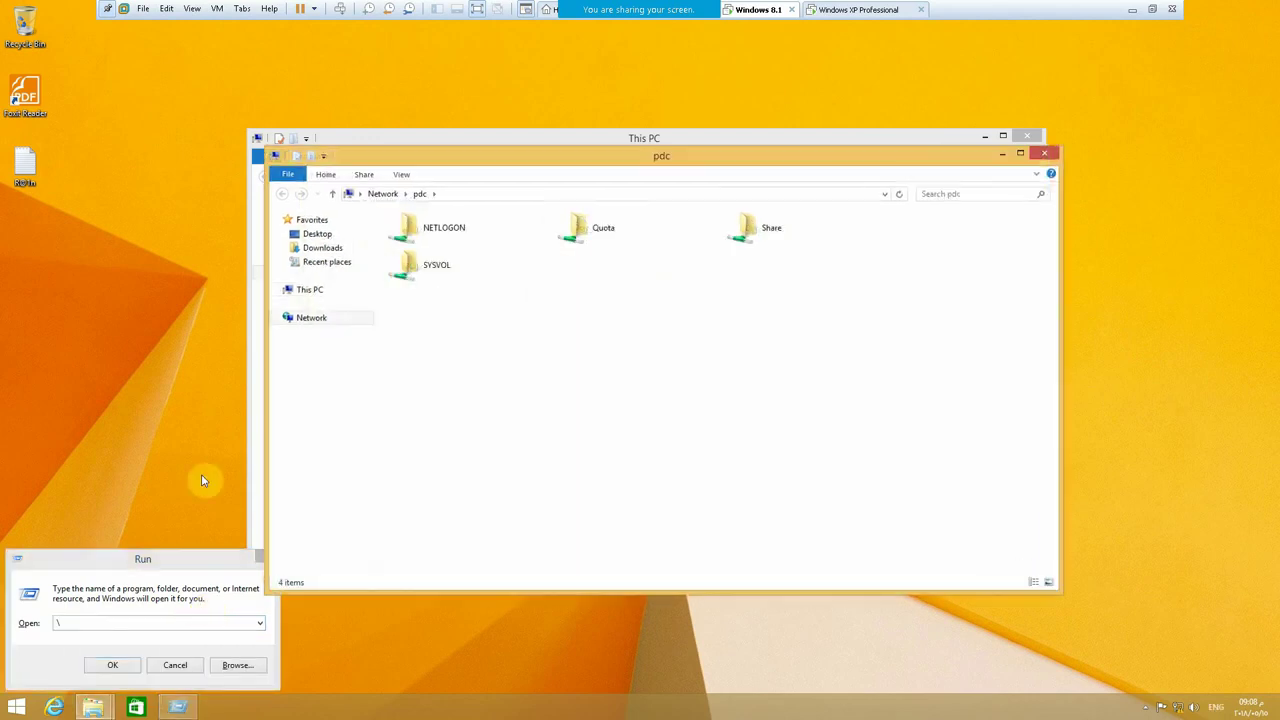
- Map \\pdc\Share as network drive Z: and check it in This PC
{"action": "double_click", "coordinate": [766, 243]}
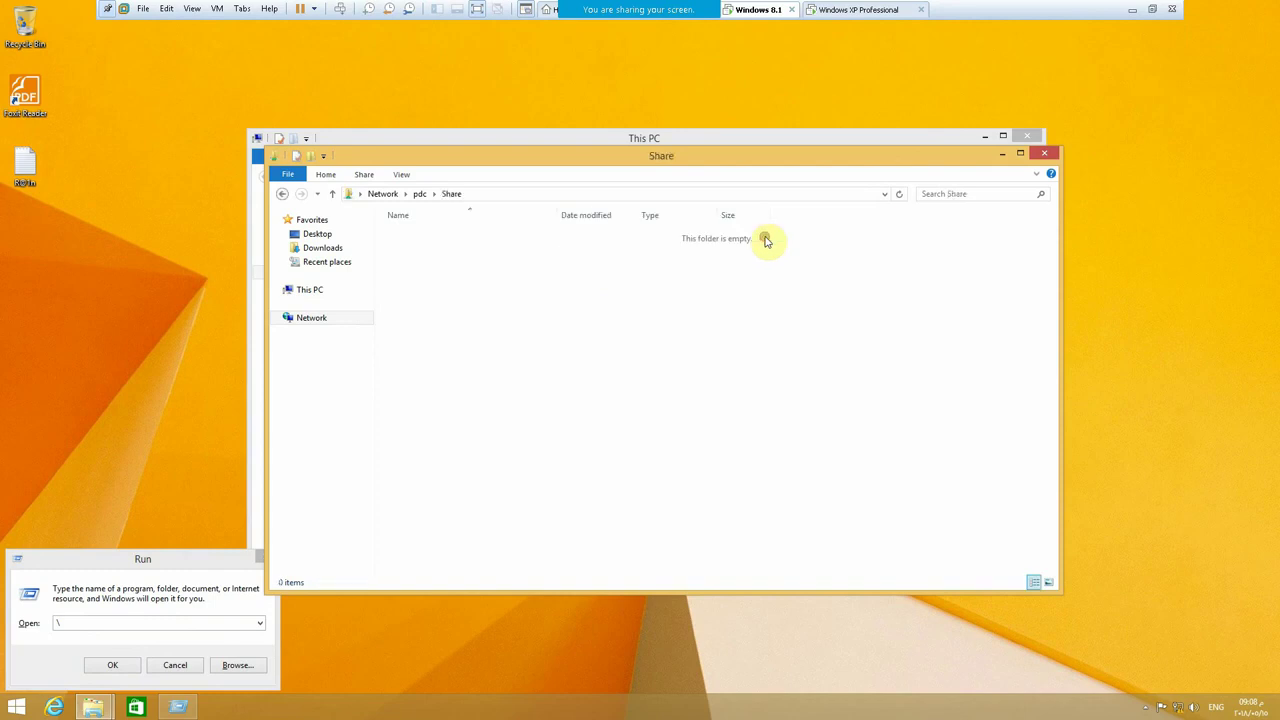
{"action": "left_click", "coordinate": [332, 193]}
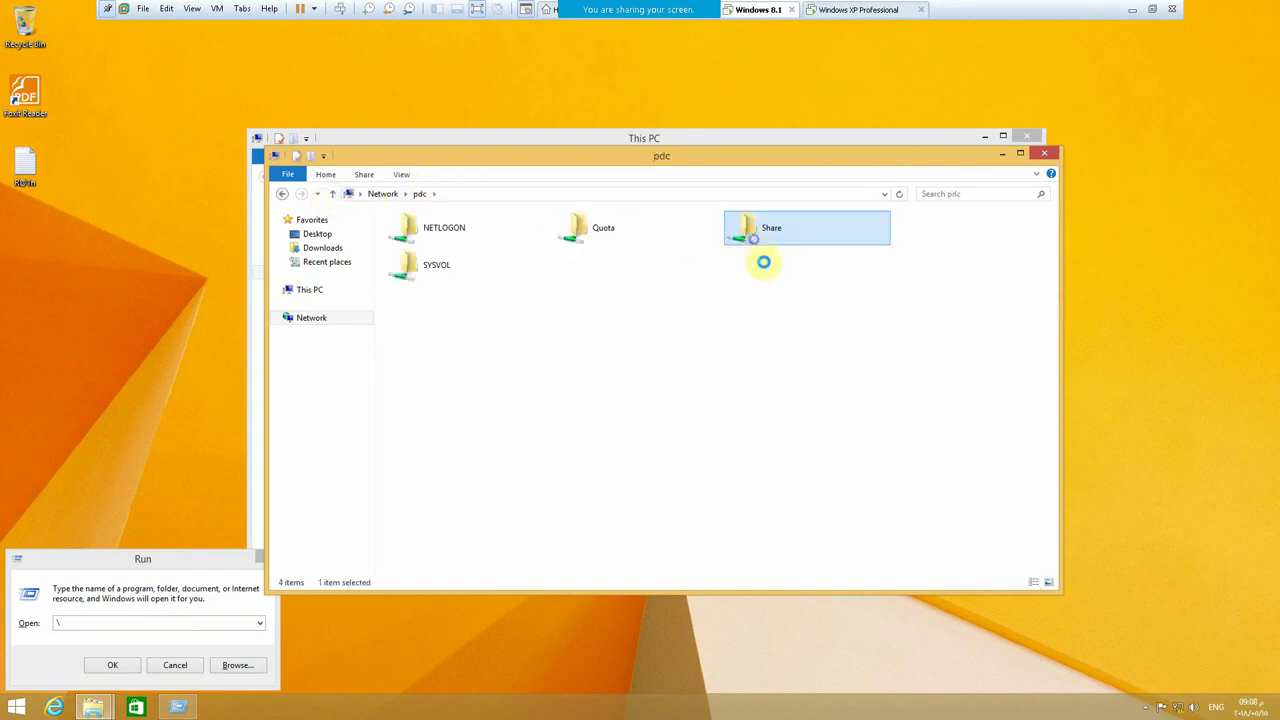
{"action": "right_click", "coordinate": [757, 240]}
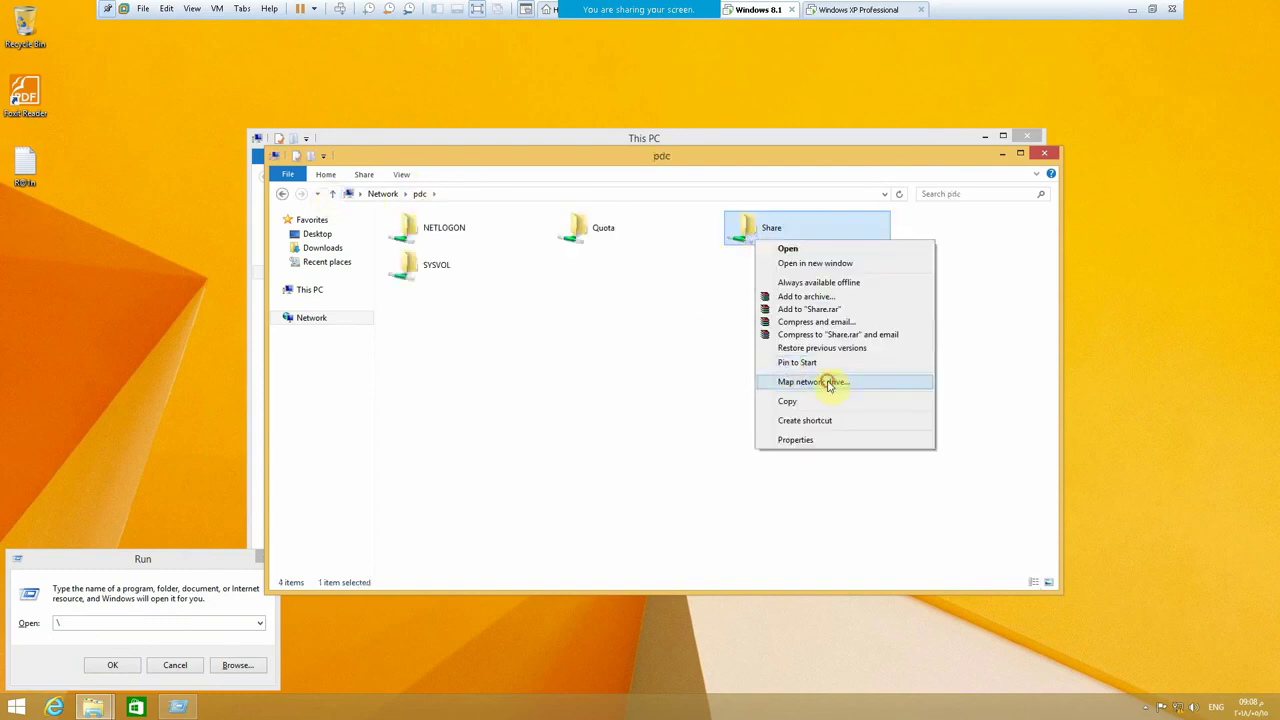
{"action": "left_click", "coordinate": [828, 383]}
{"action": "left_click", "coordinate": [788, 534]}
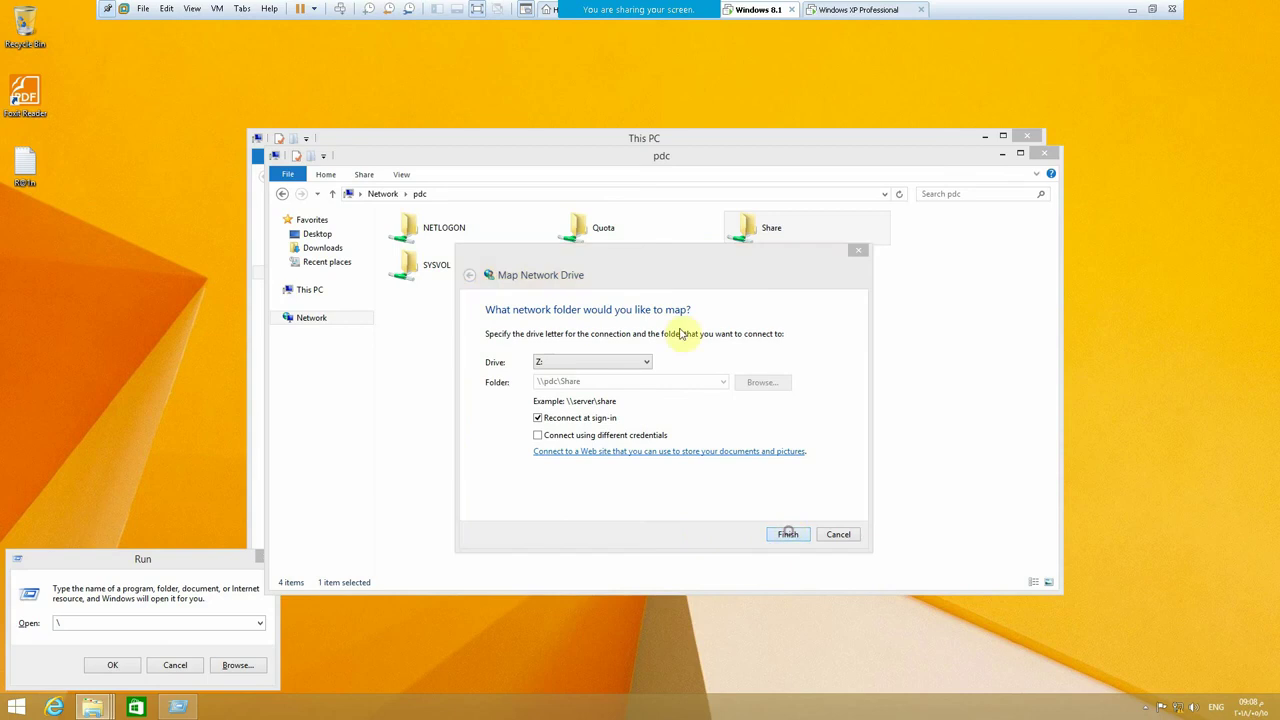
{"action": "left_click", "coordinate": [663, 148]}
{"action": "right_click", "coordinate": [530, 440]}
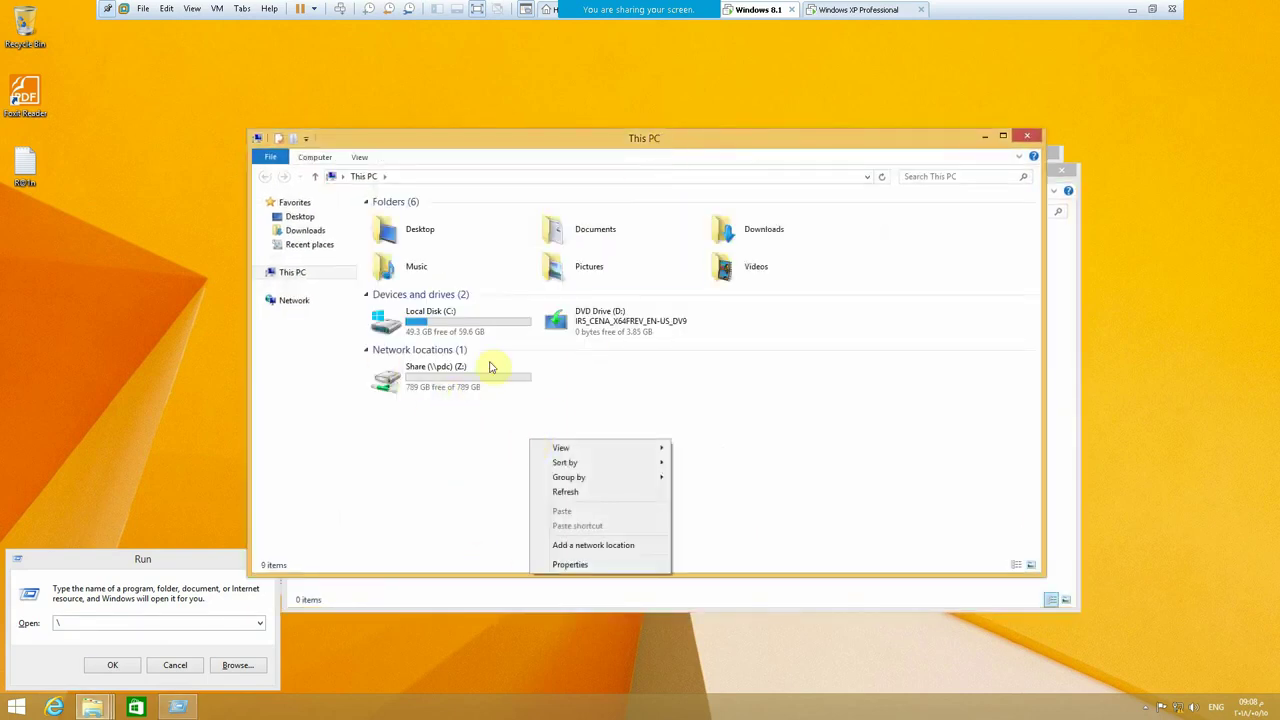
{"action": "left_click", "coordinate": [512, 402]}
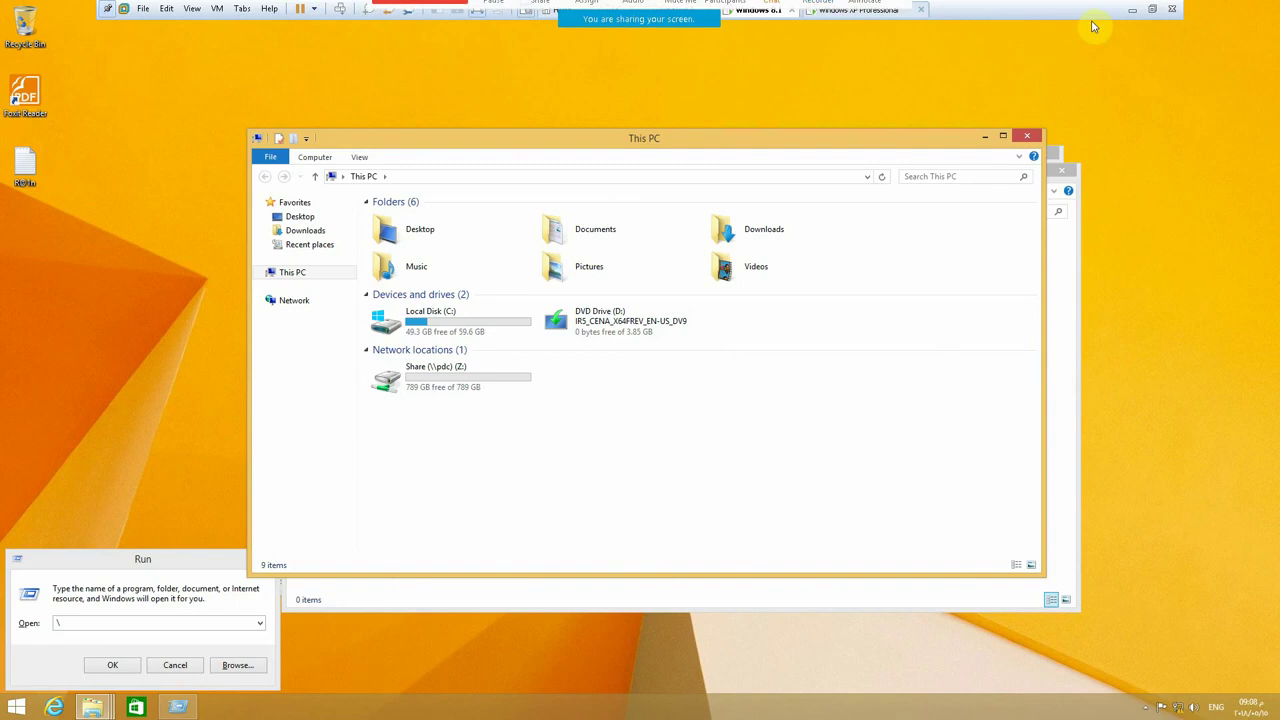
- On the domain controller, open the Properties of New Volume (G:)
{"action": "left_click", "coordinate": [1153, 10]}
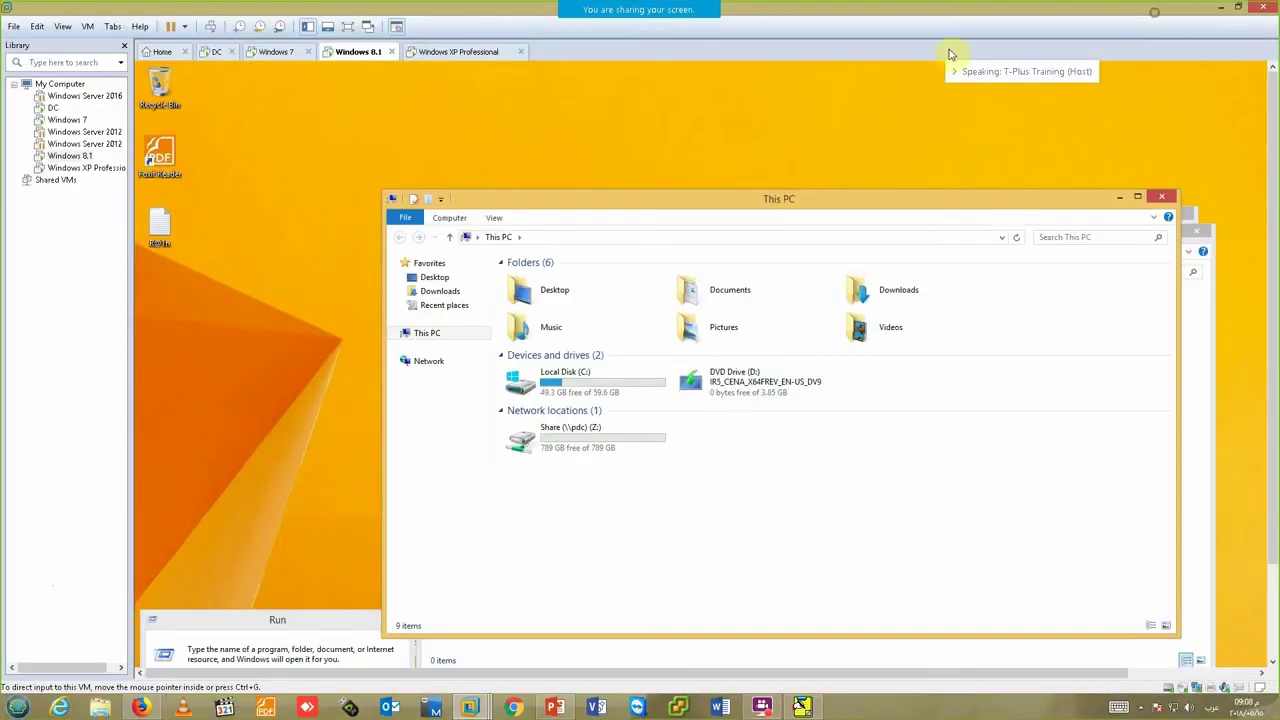
{"action": "left_click", "coordinate": [216, 51]}
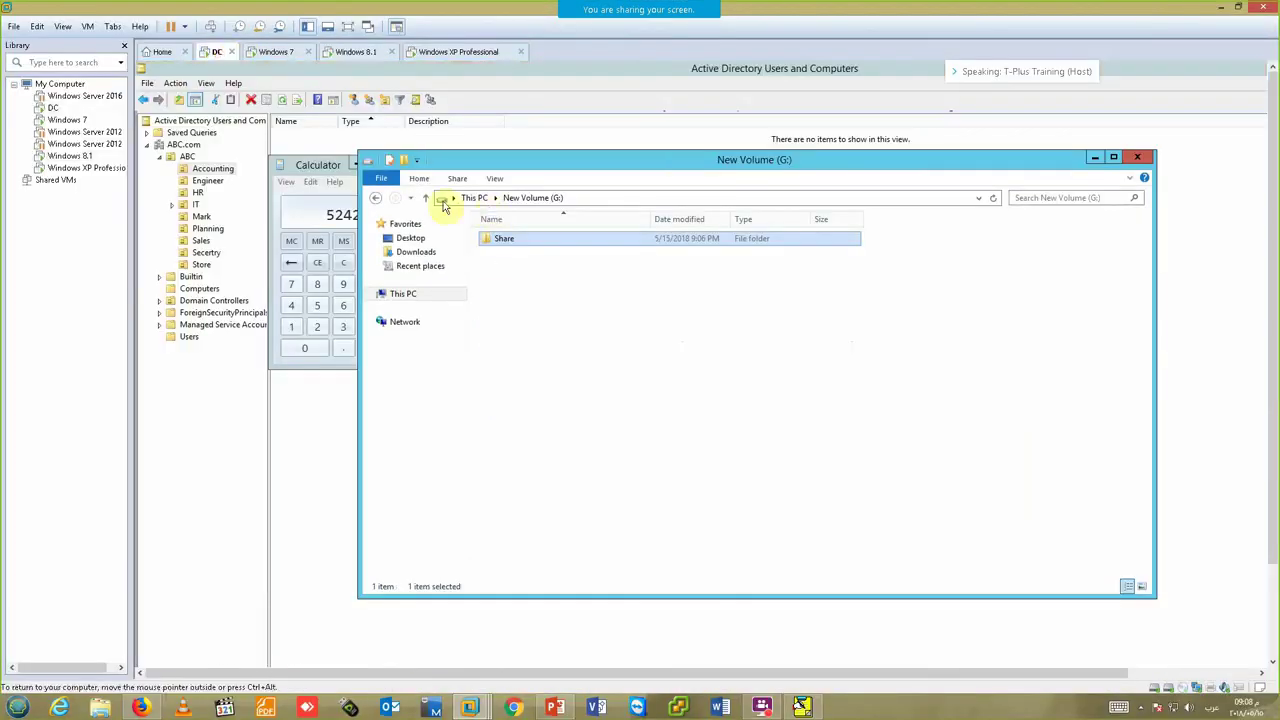
{"action": "left_click", "coordinate": [424, 201]}
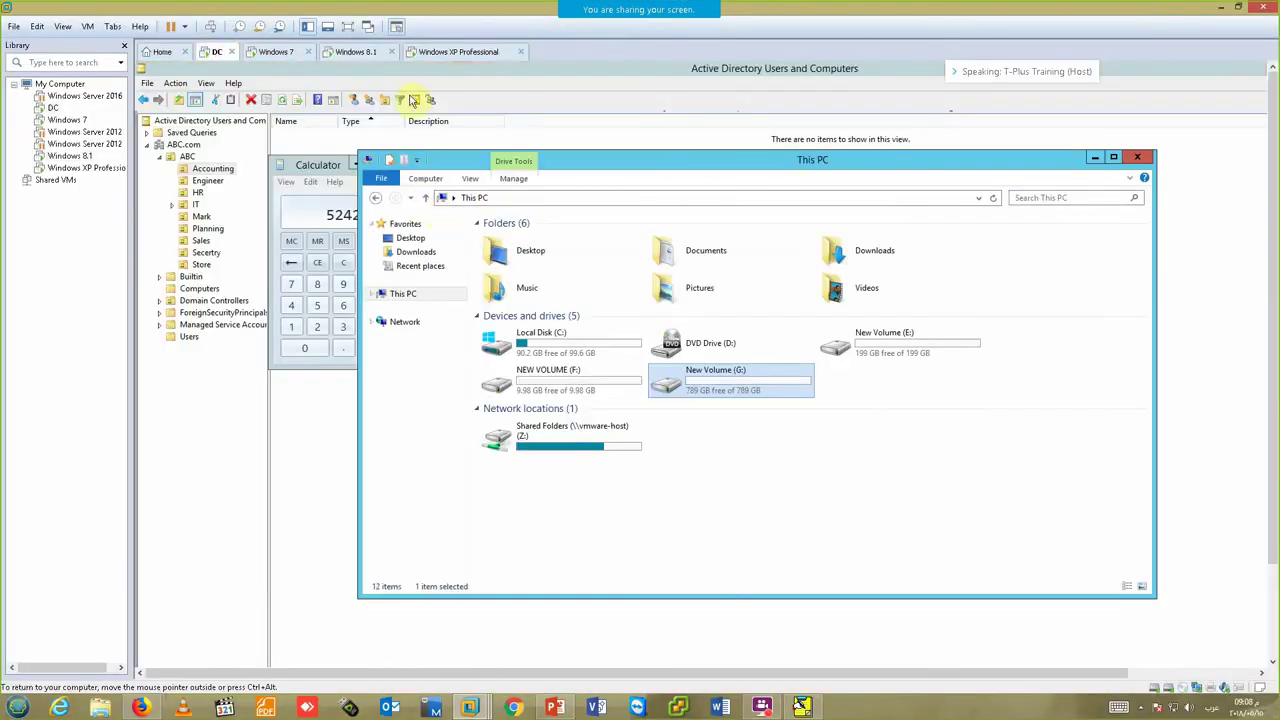
{"action": "left_click", "coordinate": [350, 28]}
{"action": "right_click", "coordinate": [552, 320]}
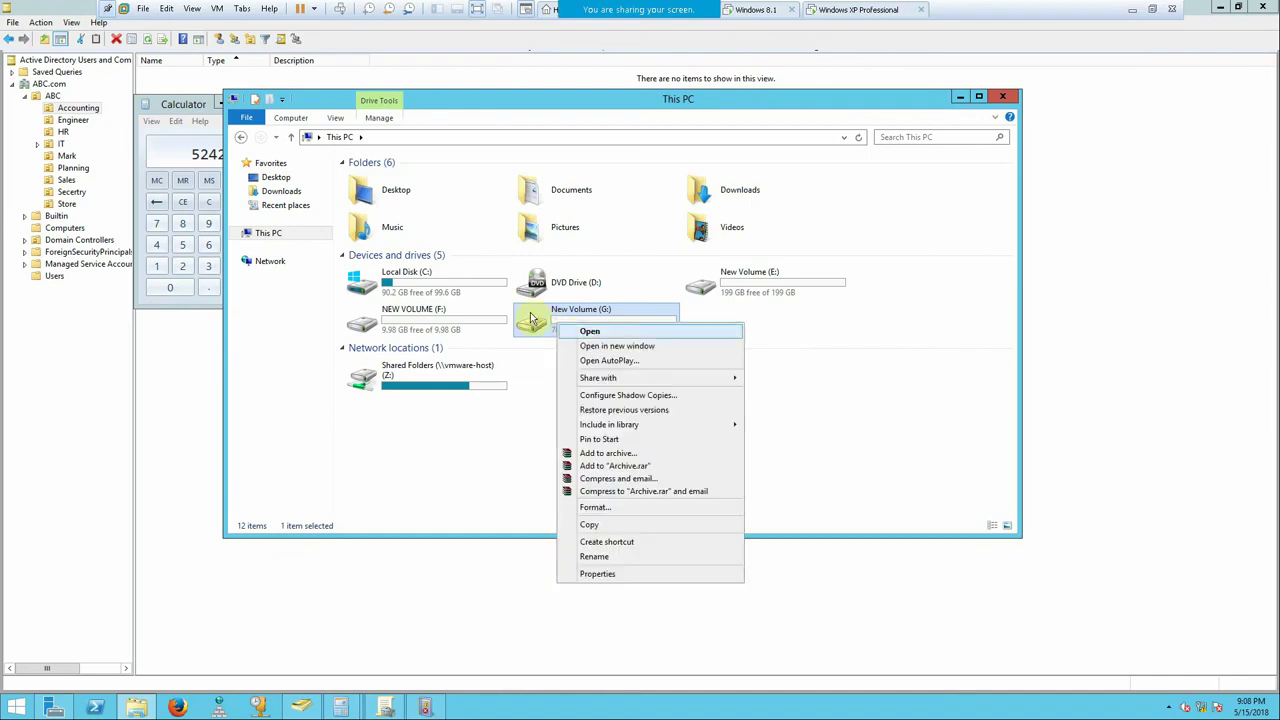
{"action": "left_click", "coordinate": [596, 573]}
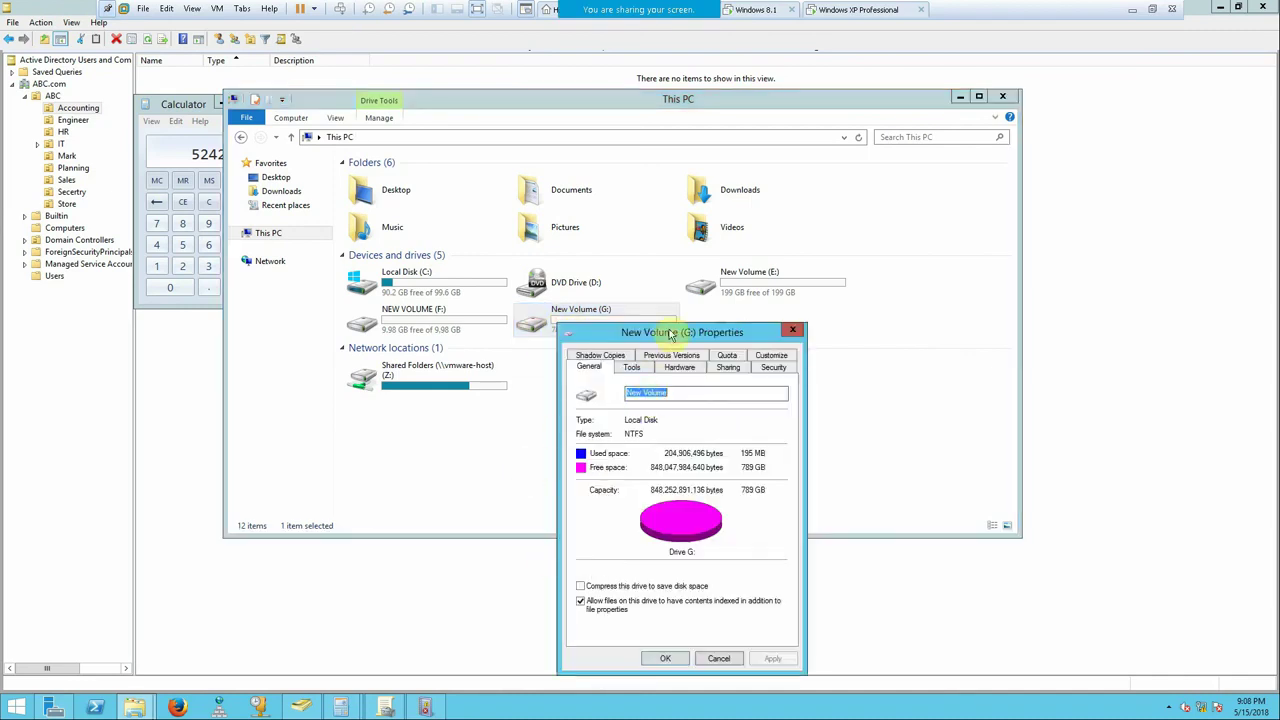
{"action": "left_click_drag", "start_coordinate": [670, 333], "coordinate": [631, 238]}
- Enable quota management on G: and deny disk space to users exceeding their limit
{"action": "left_click", "coordinate": [689, 260]}
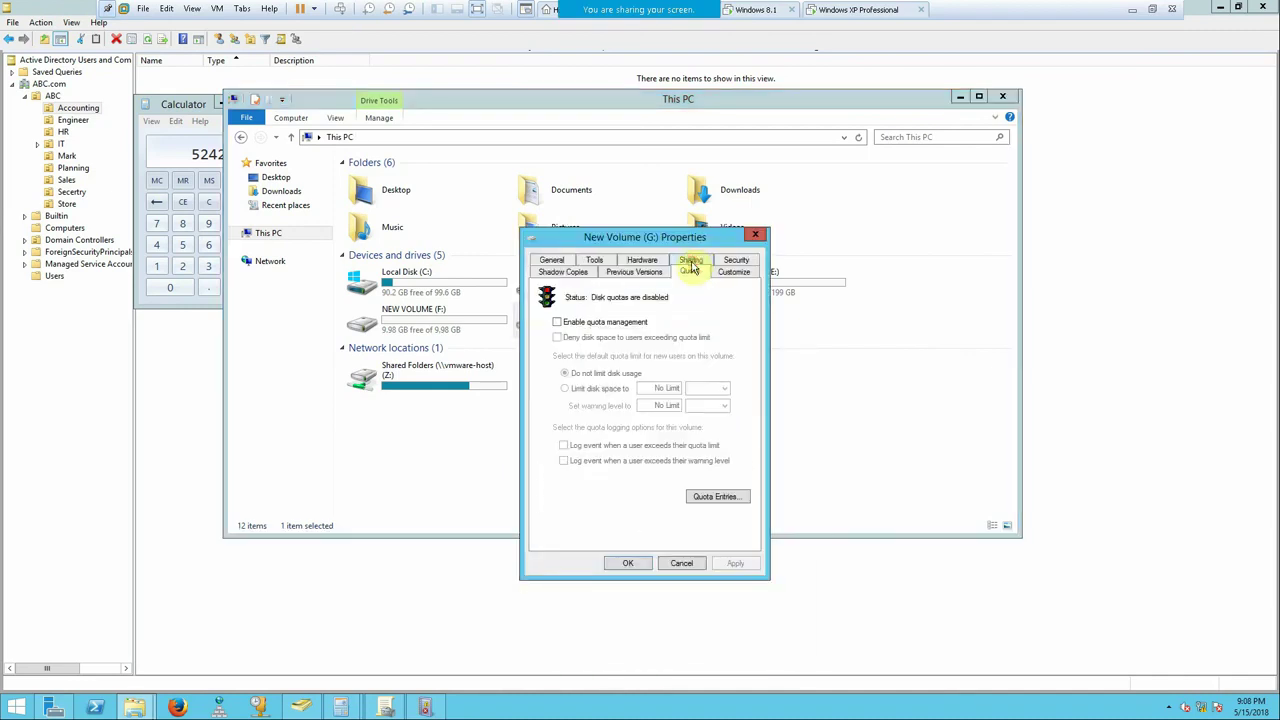
{"action": "left_click", "coordinate": [611, 324]}
{"action": "left_click", "coordinate": [580, 338]}
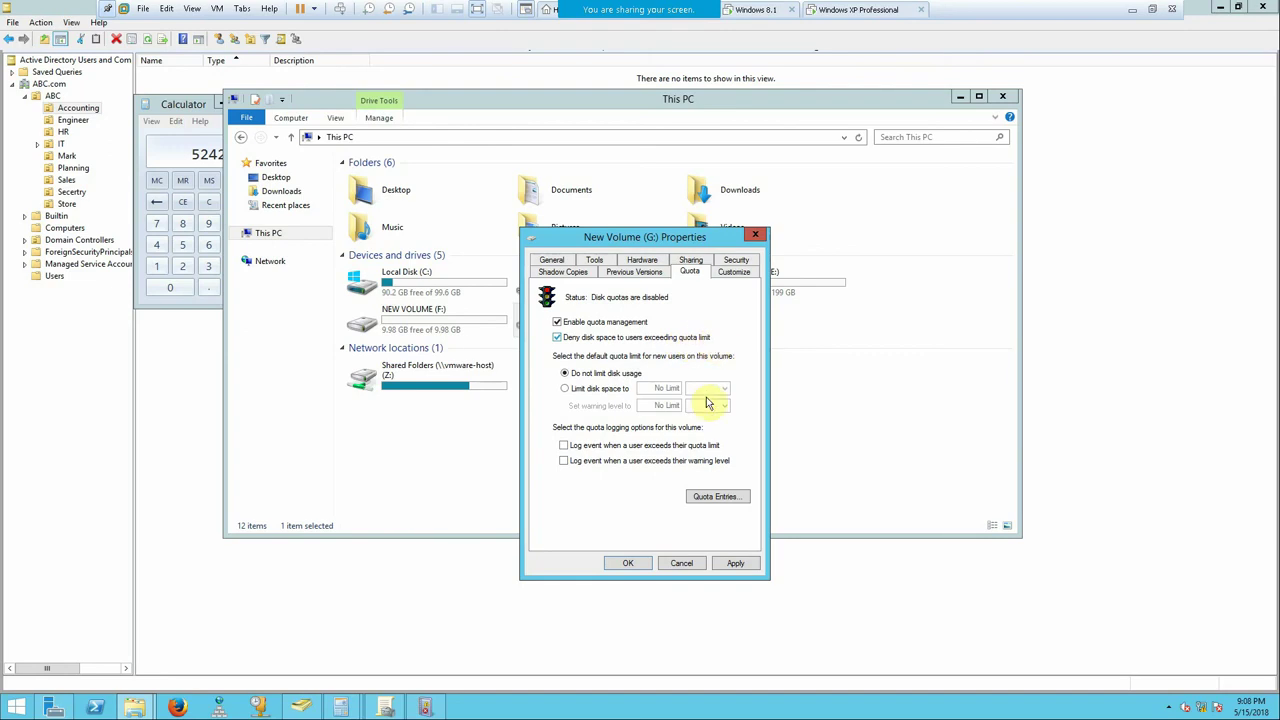
{"action": "left_click", "coordinate": [711, 496]}
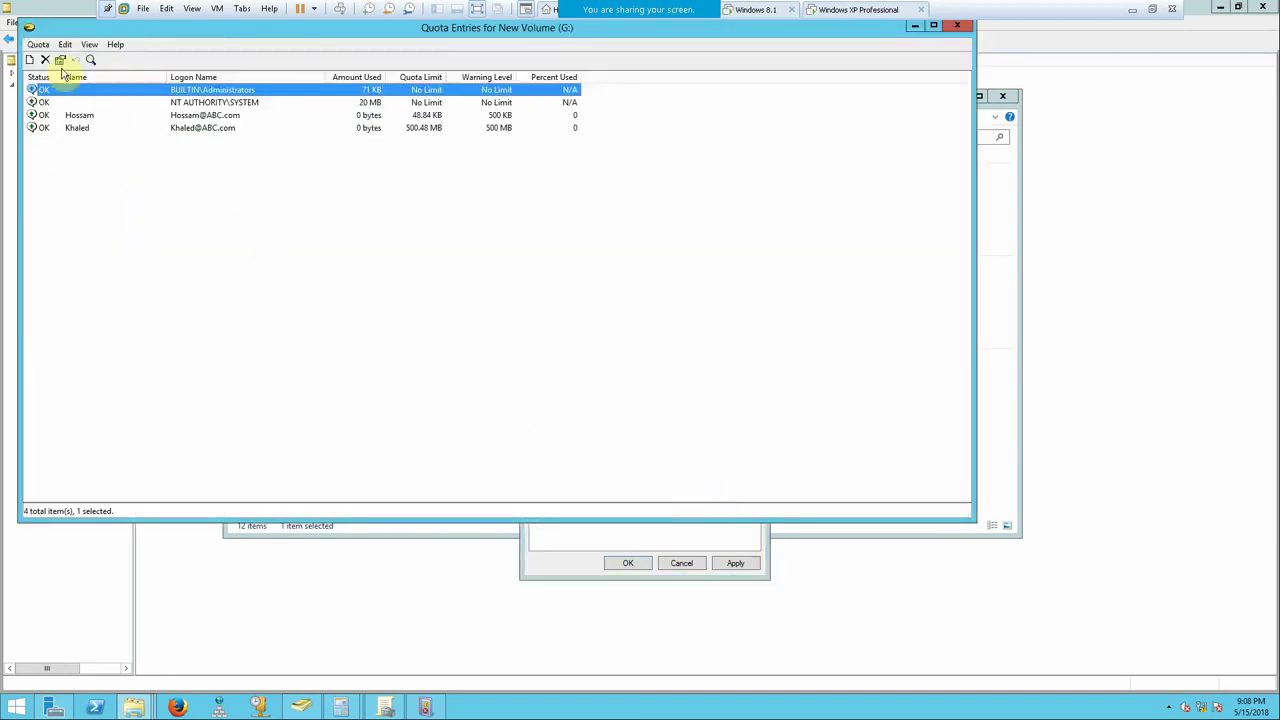
{"action": "left_click", "coordinate": [38, 44]}
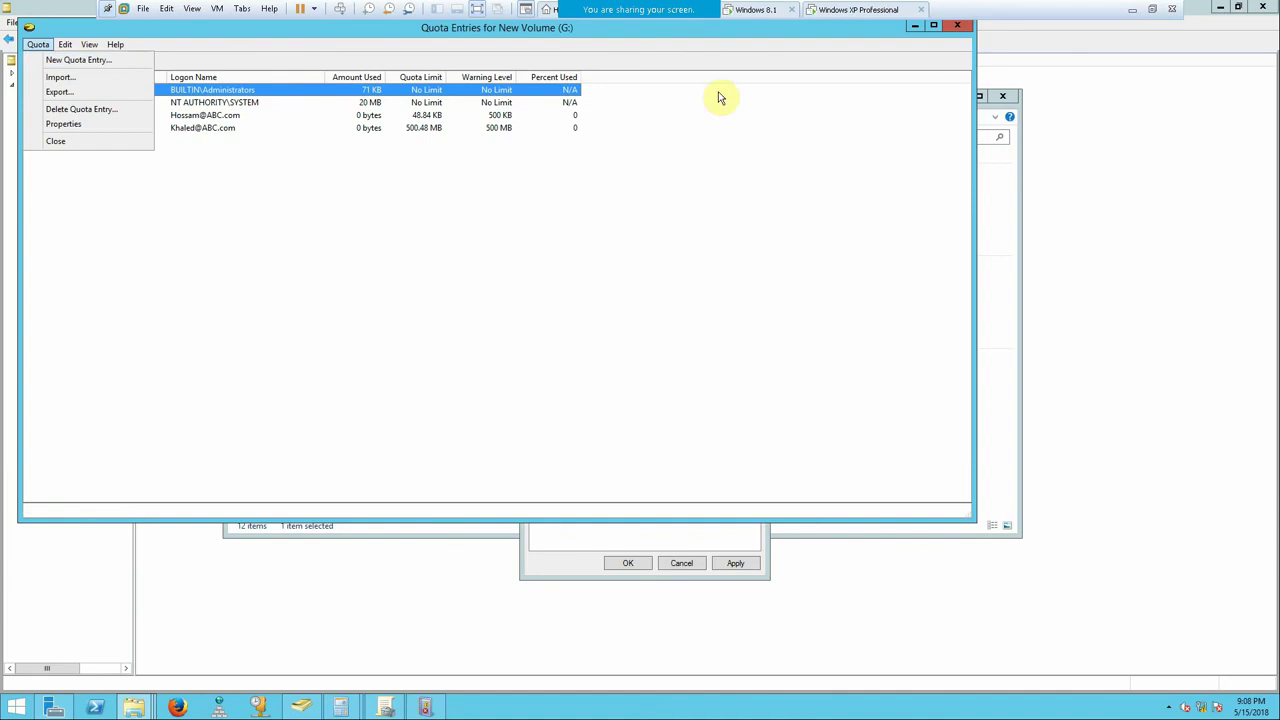
{"action": "left_click", "coordinate": [956, 28]}
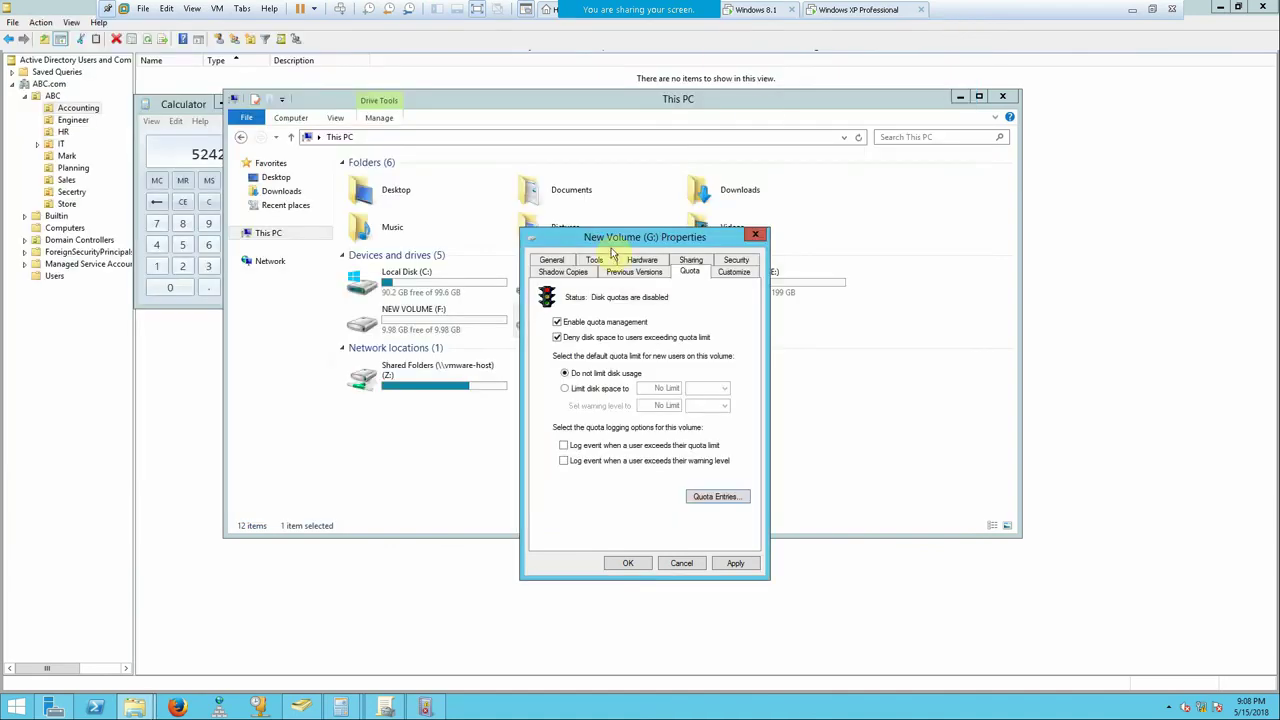
- Set the default limit to 10 GB with a 9.8 GB warning level, then apply
{"action": "left_click", "coordinate": [604, 390]}
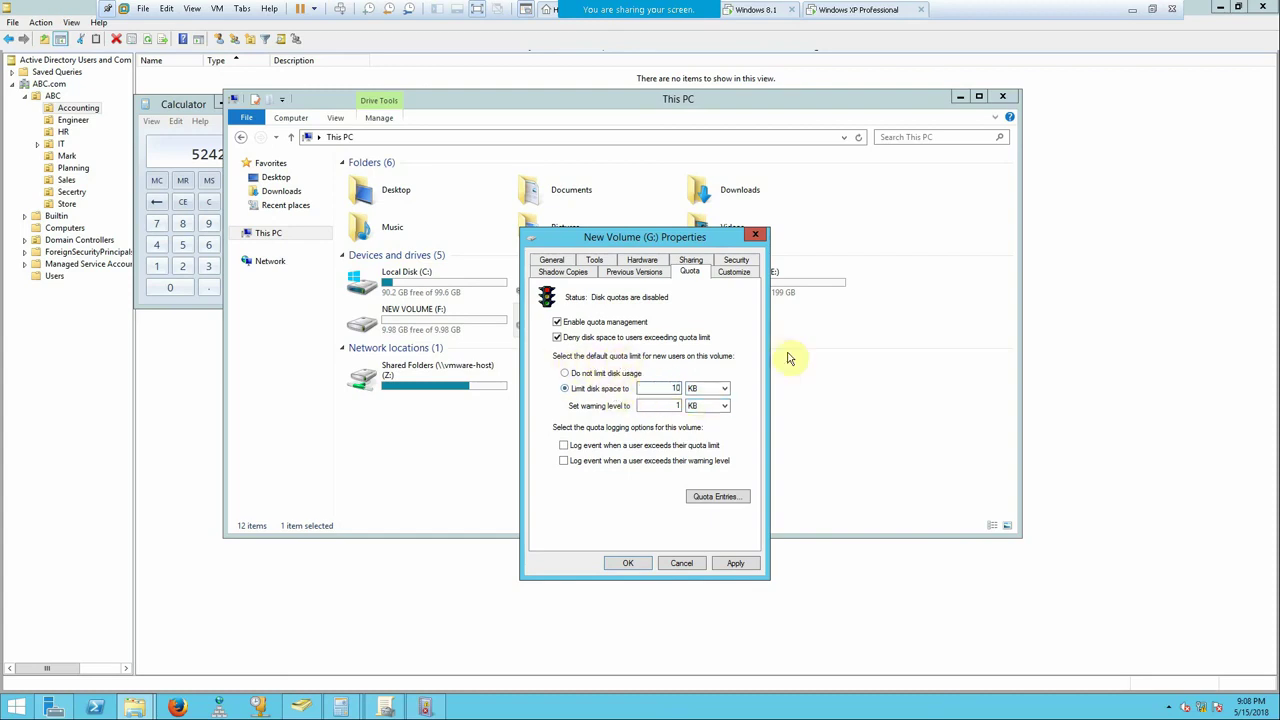
{"action": "left_click", "coordinate": [712, 388]}
{"action": "left_click", "coordinate": [694, 417]}
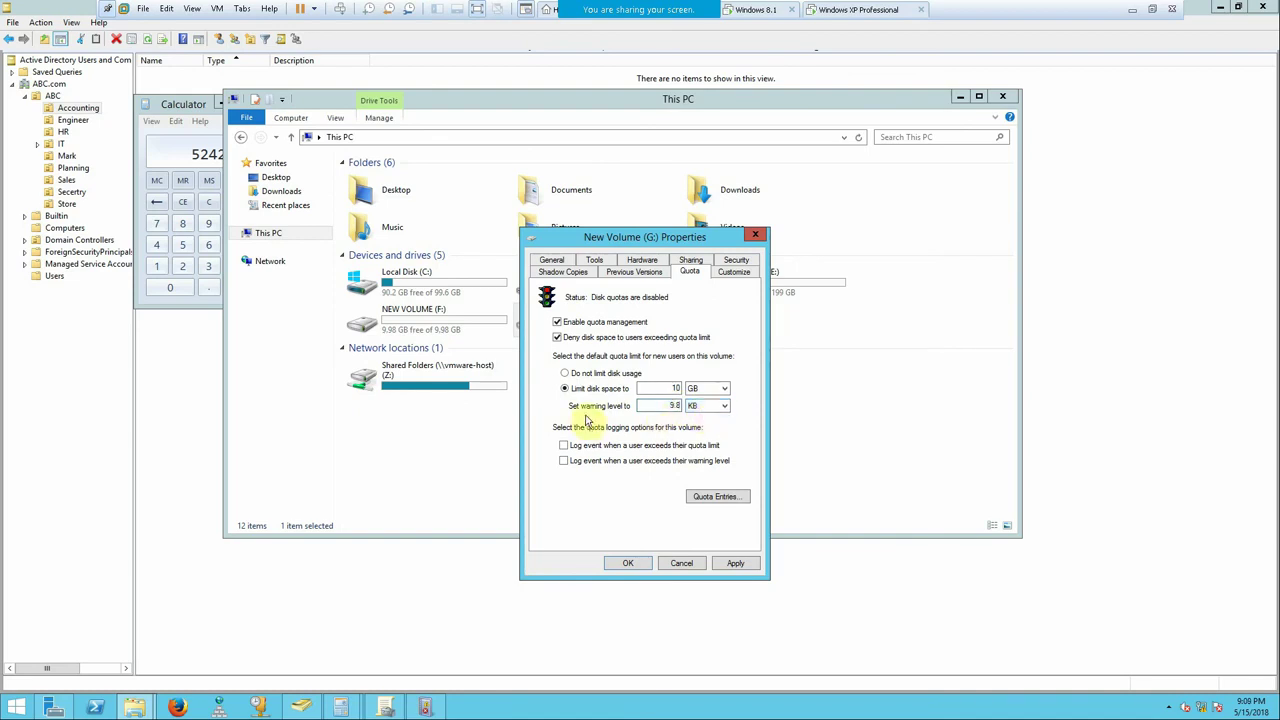
{"action": "left_click", "coordinate": [708, 405]}
{"action": "left_click", "coordinate": [699, 433]}
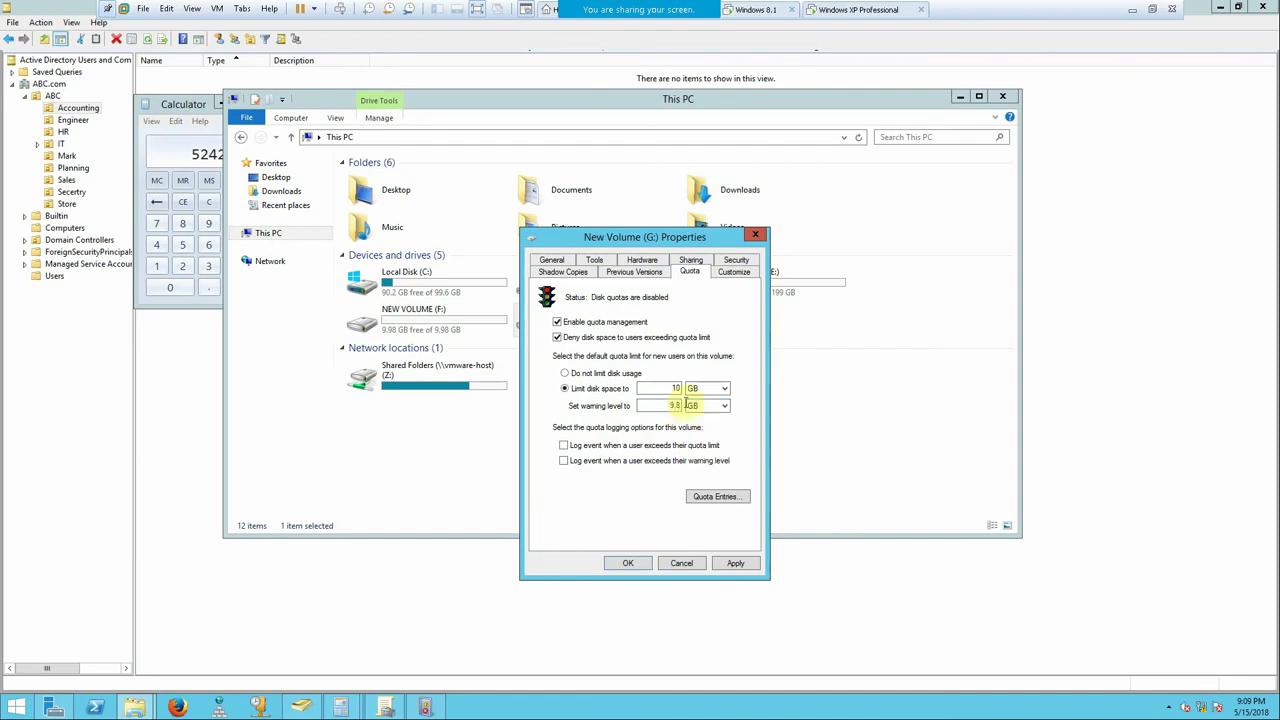
{"action": "left_click", "coordinate": [724, 564]}
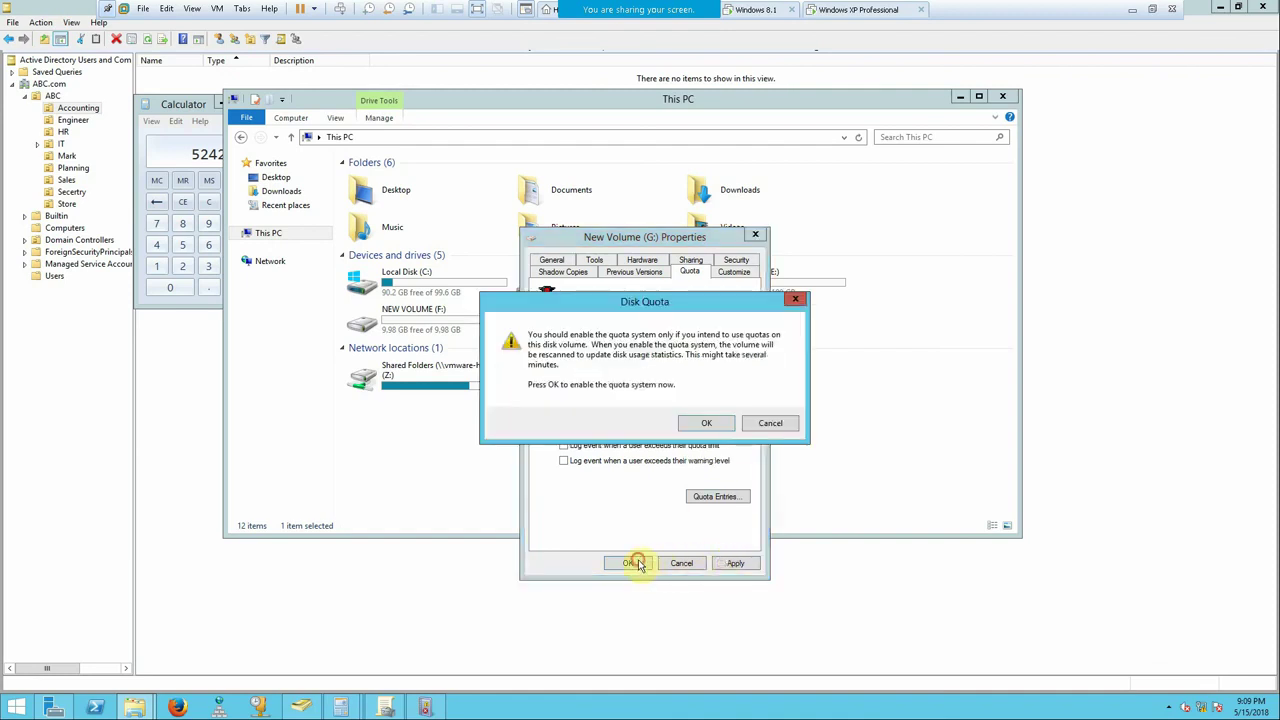
{"action": "left_click", "coordinate": [700, 425]}
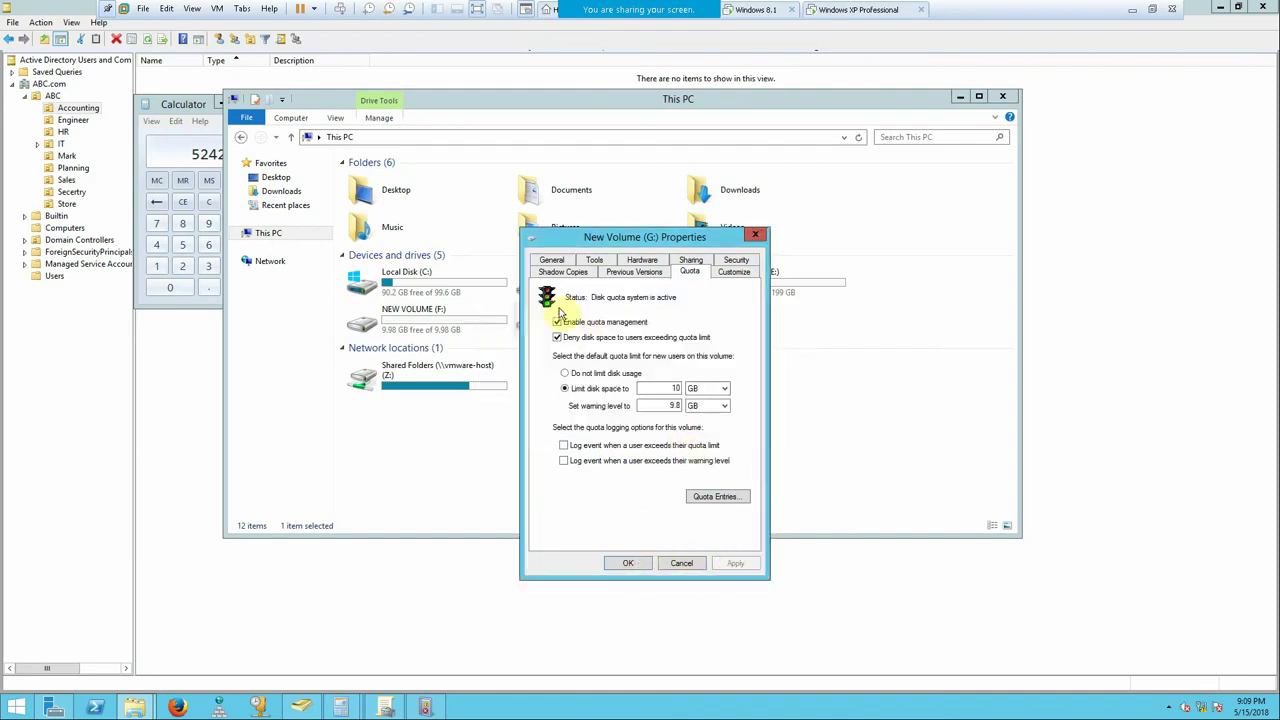
{"action": "left_click", "coordinate": [627, 564]}
{"action": "left_click", "coordinate": [757, 9]}
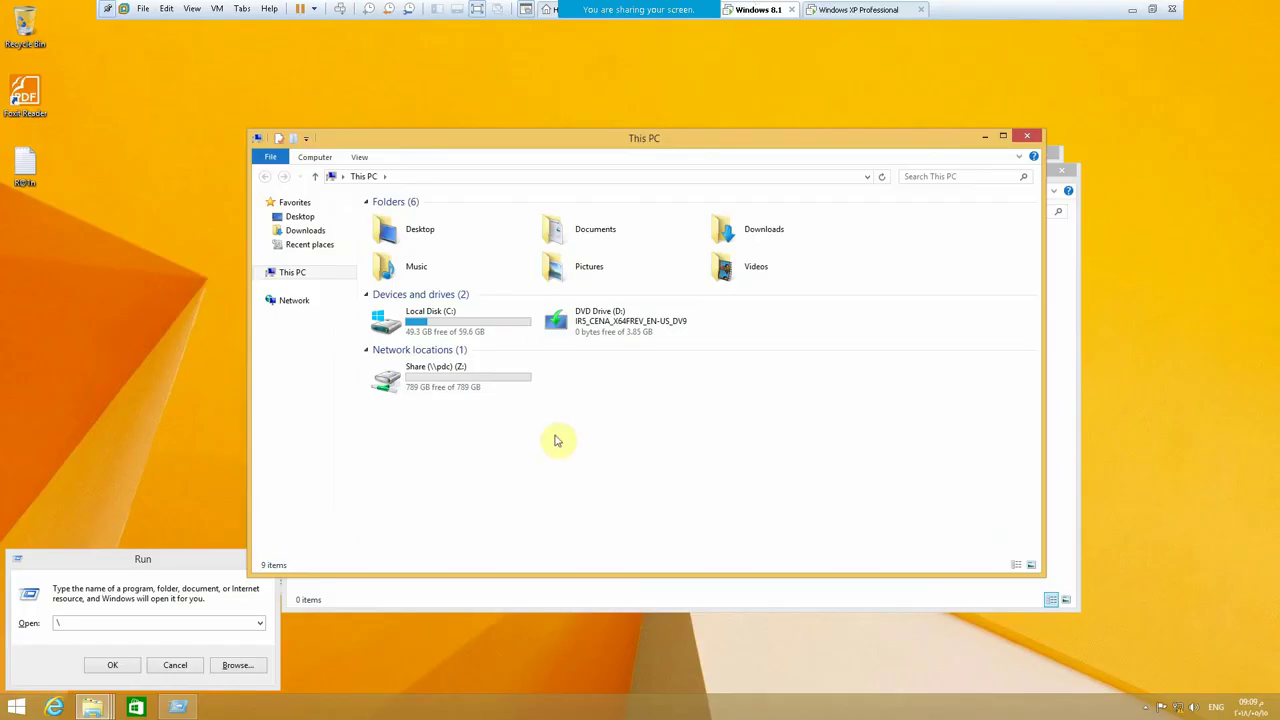
- Refresh This PC so Share (Z:) reports 10.0 GB free of 10.0 GB, then exit the VM
{"action": "right_click", "coordinate": [557, 440]}
{"action": "left_click", "coordinate": [591, 491]}
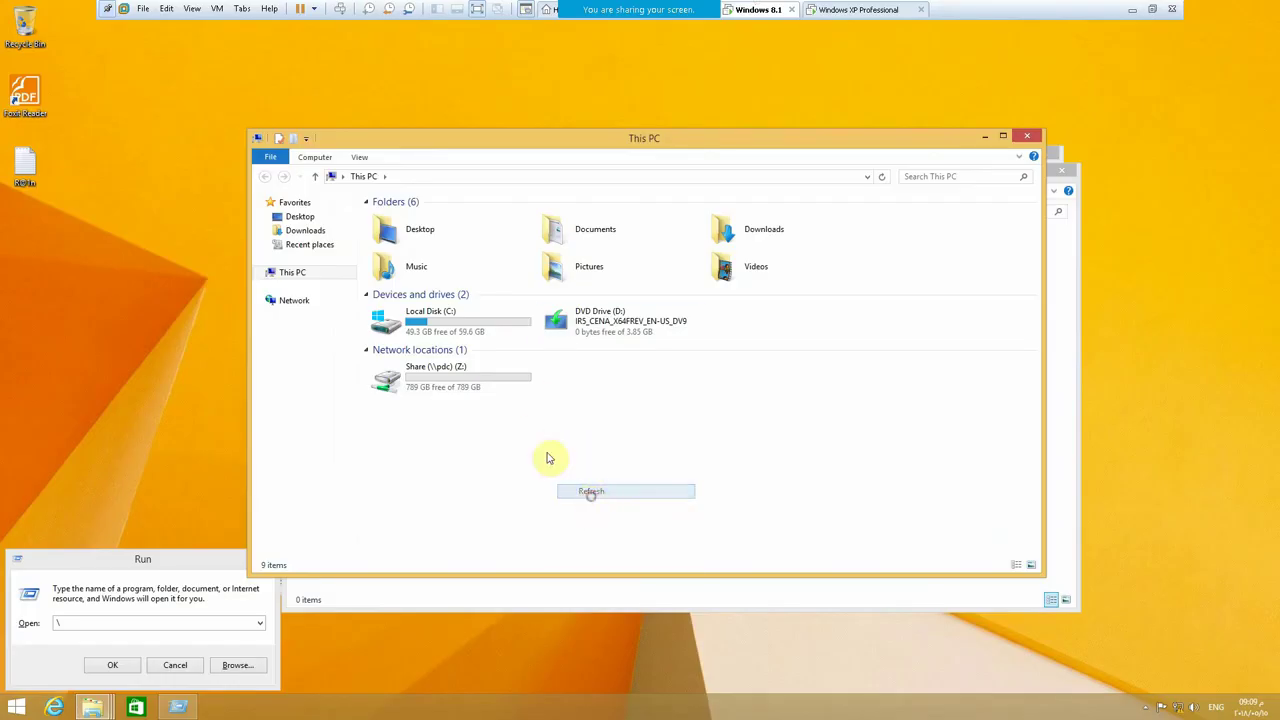
{"action": "left_click", "coordinate": [420, 382]}
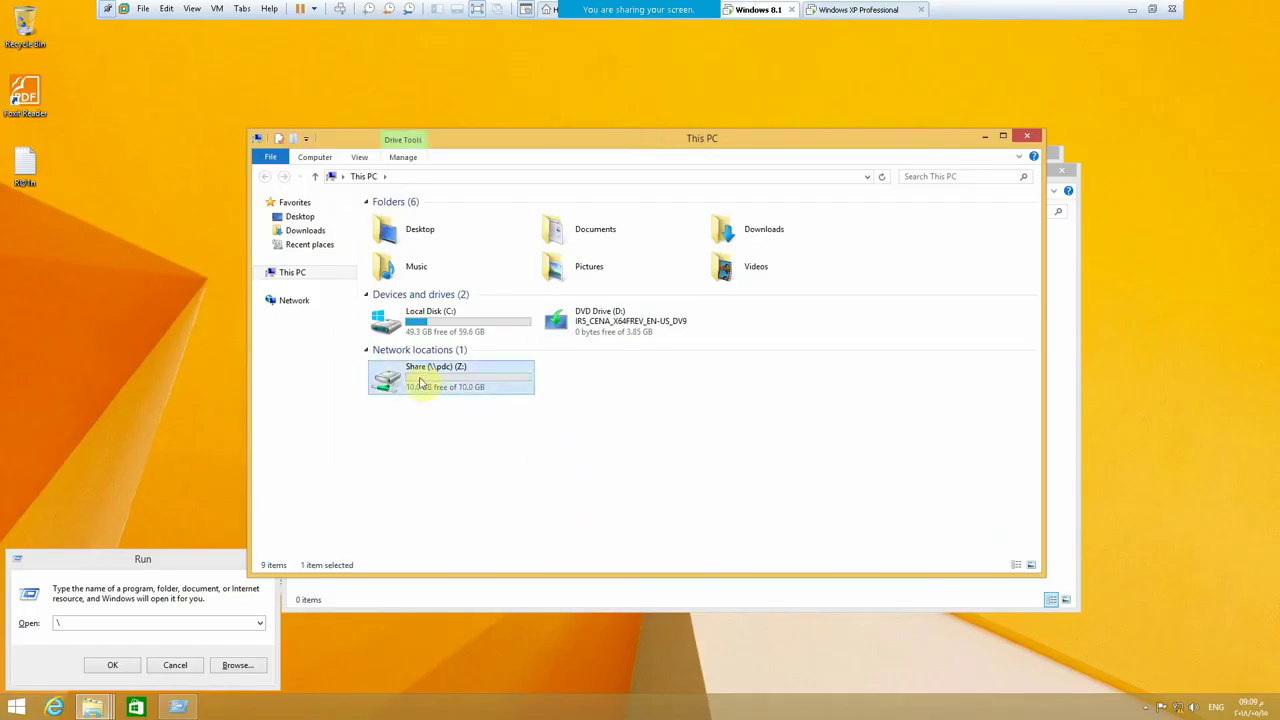
{"action": "left_click", "coordinate": [1139, 10]}
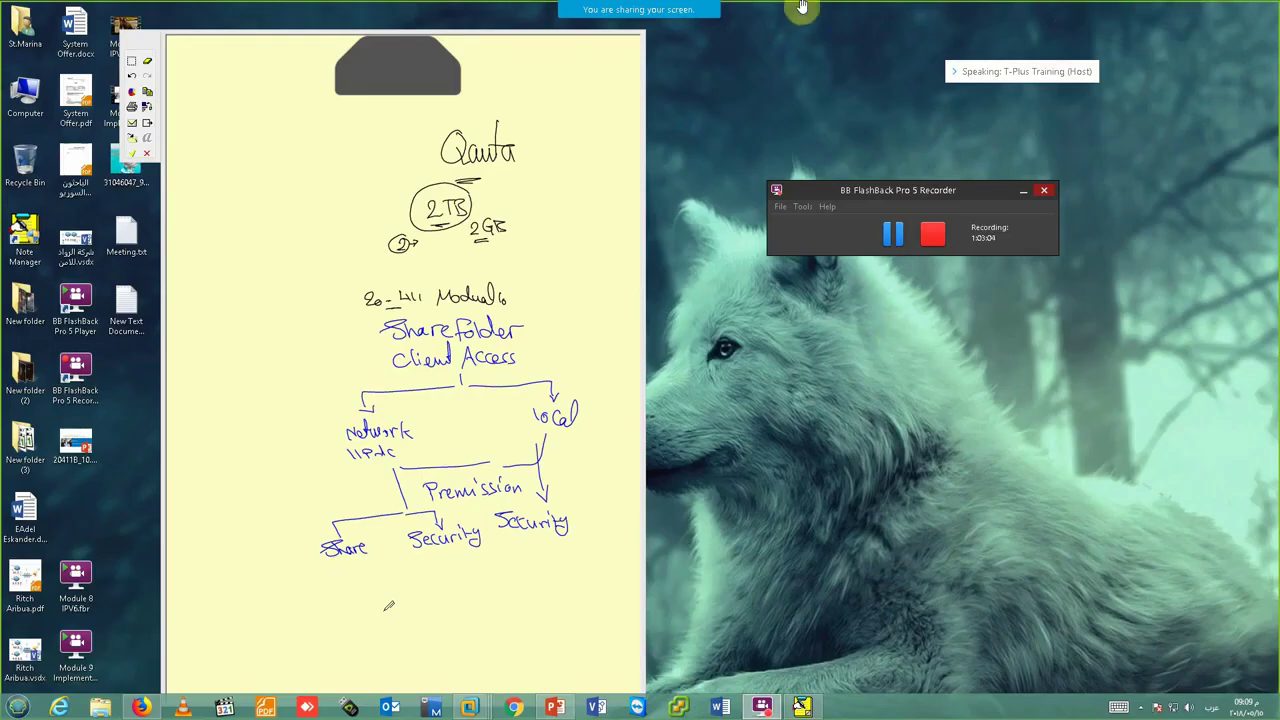
- Show the Participants panel from Zoom's sharing toolbar and select an attendee
{"action": "mouse_move", "coordinate": [765, 10]}
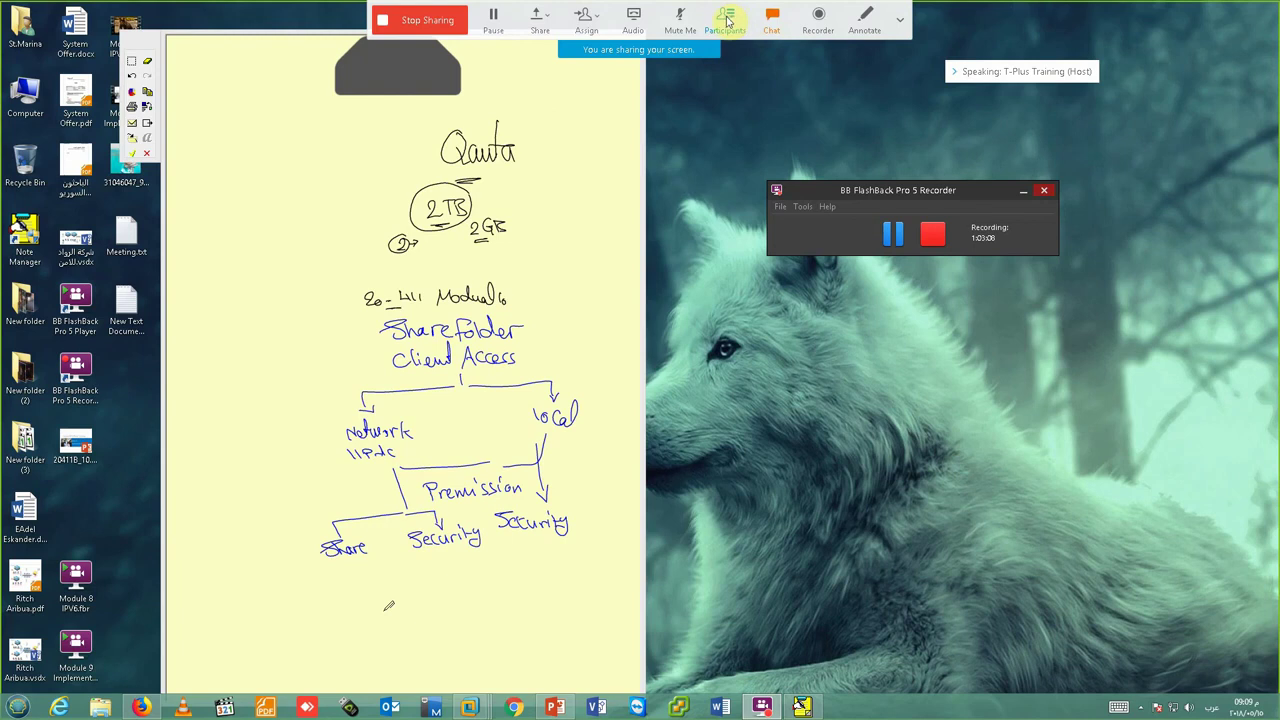
{"action": "left_click", "coordinate": [725, 17]}
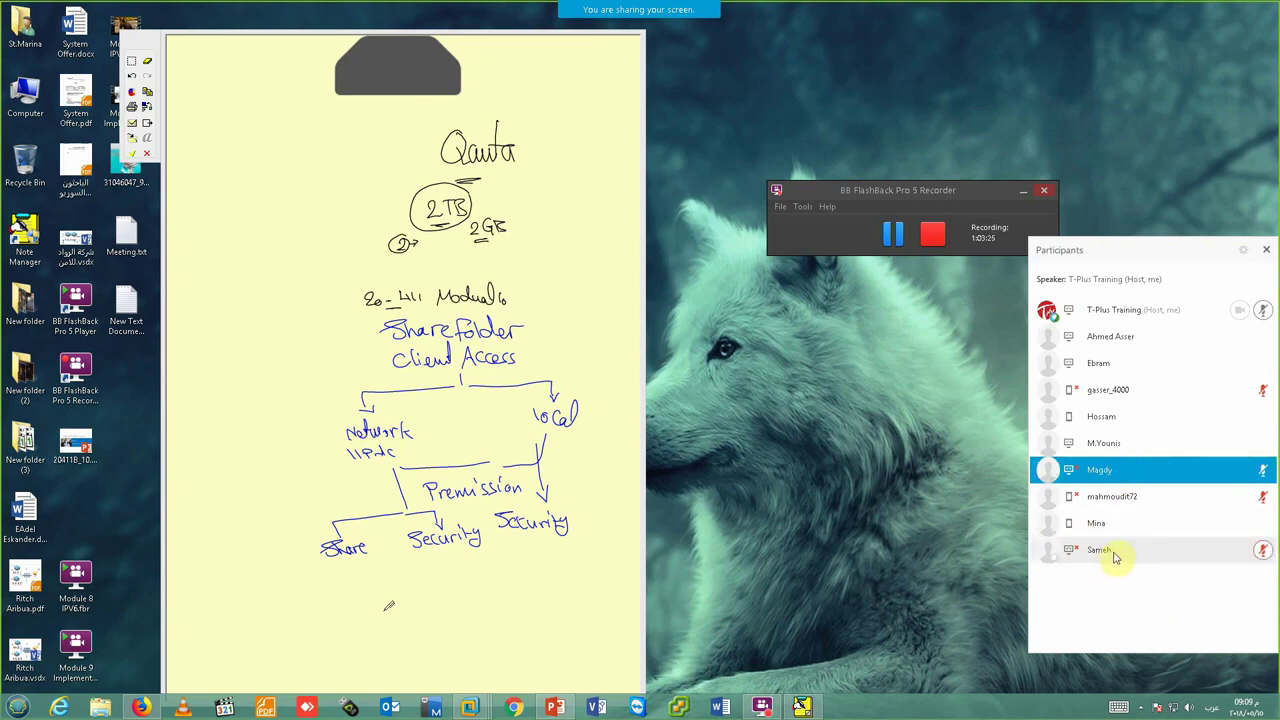
{"action": "left_click", "coordinate": [1113, 554]}
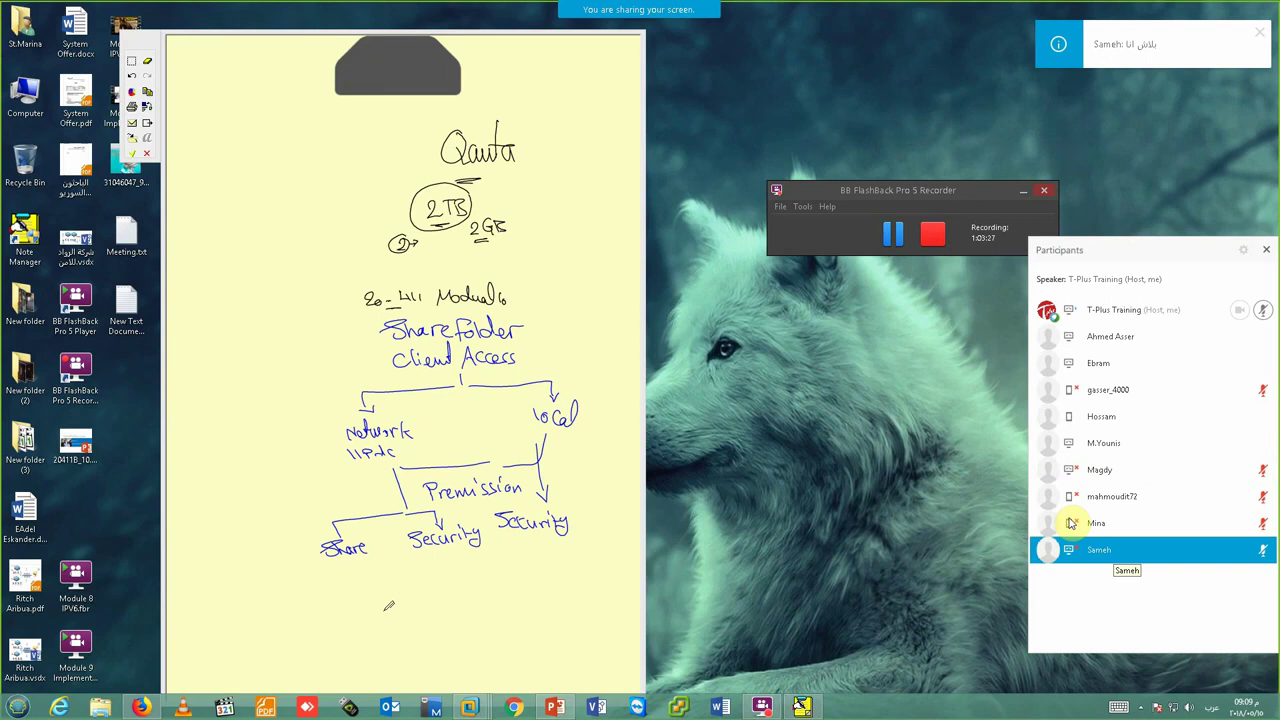